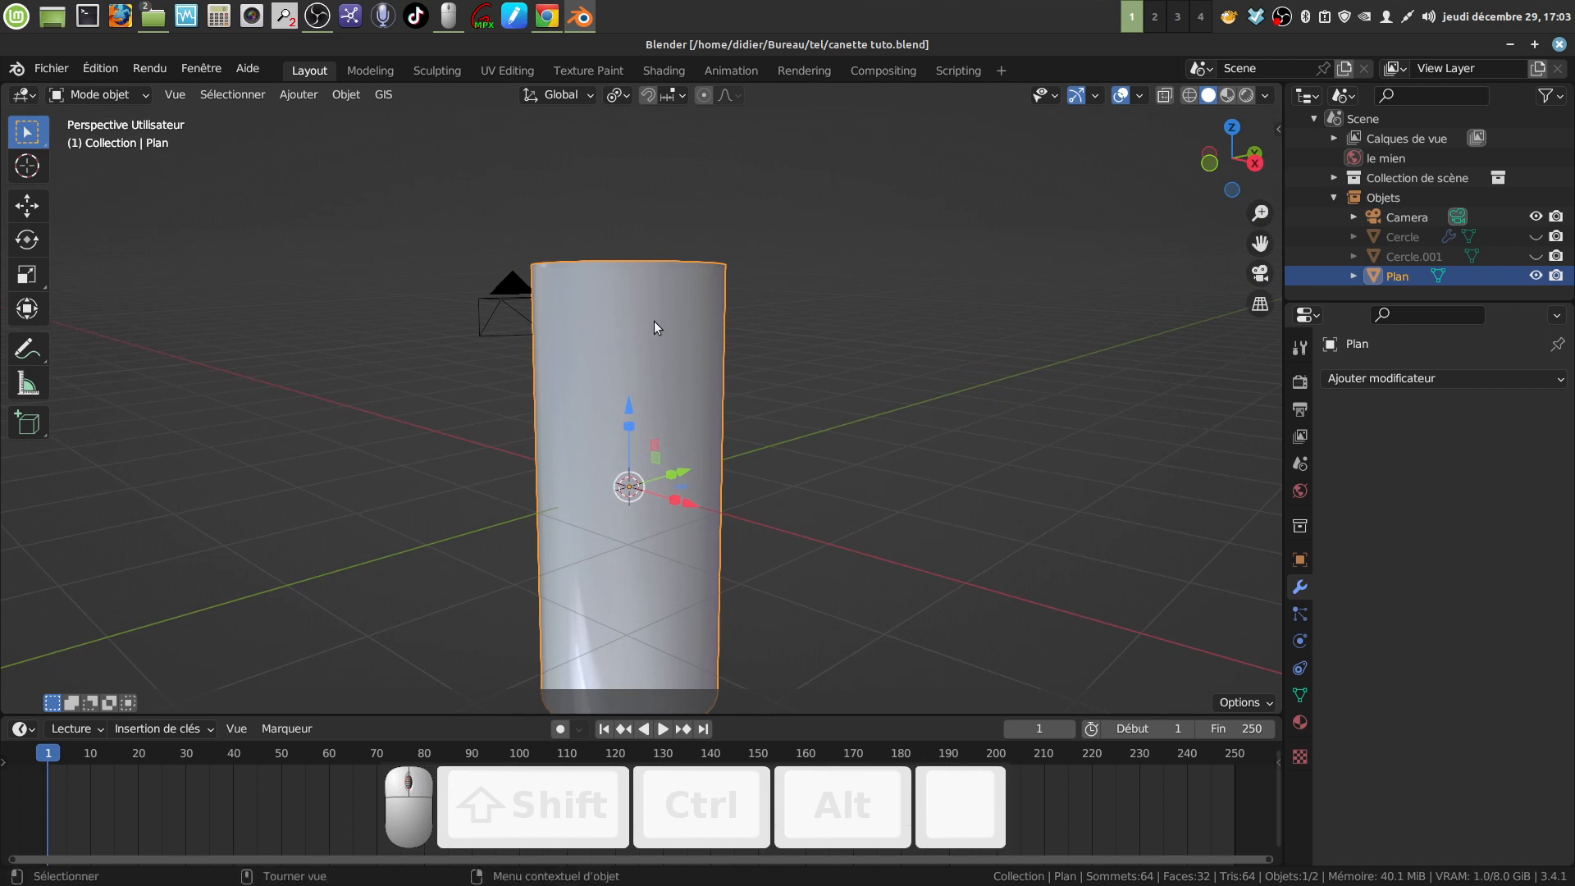
Add one horizontal loop cut around the cylinder near its upper rim, with a slide factor of about -0.87
key("KP_1")
key("Tab")
middle_click_drag(654, 319, 643, 365, "shift")
scroll(642, 355, "up", 2)
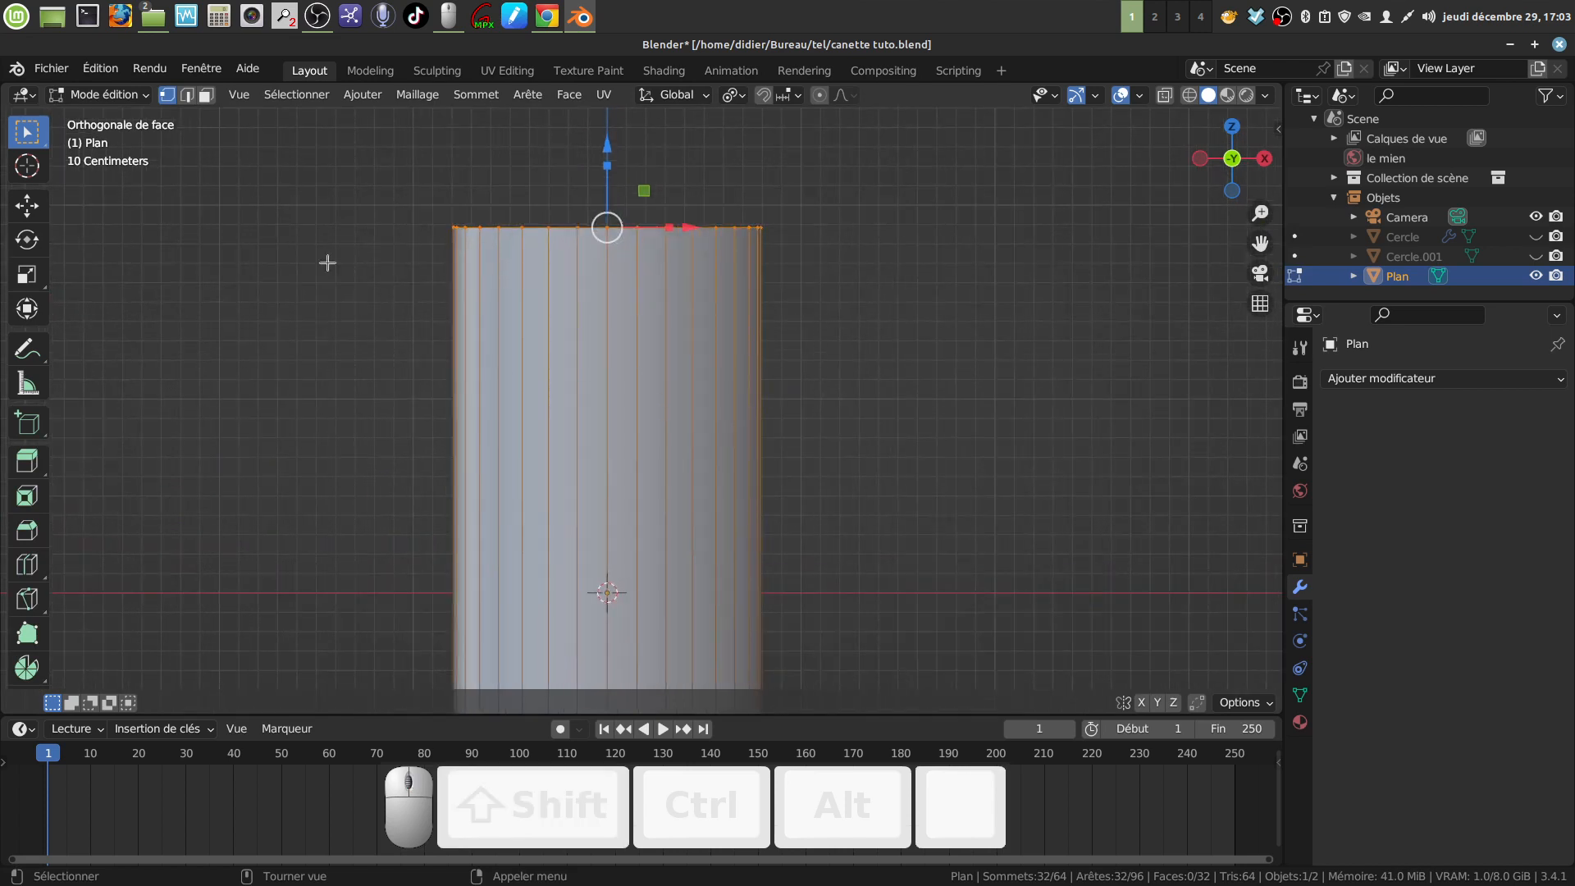
left_click(189, 96)
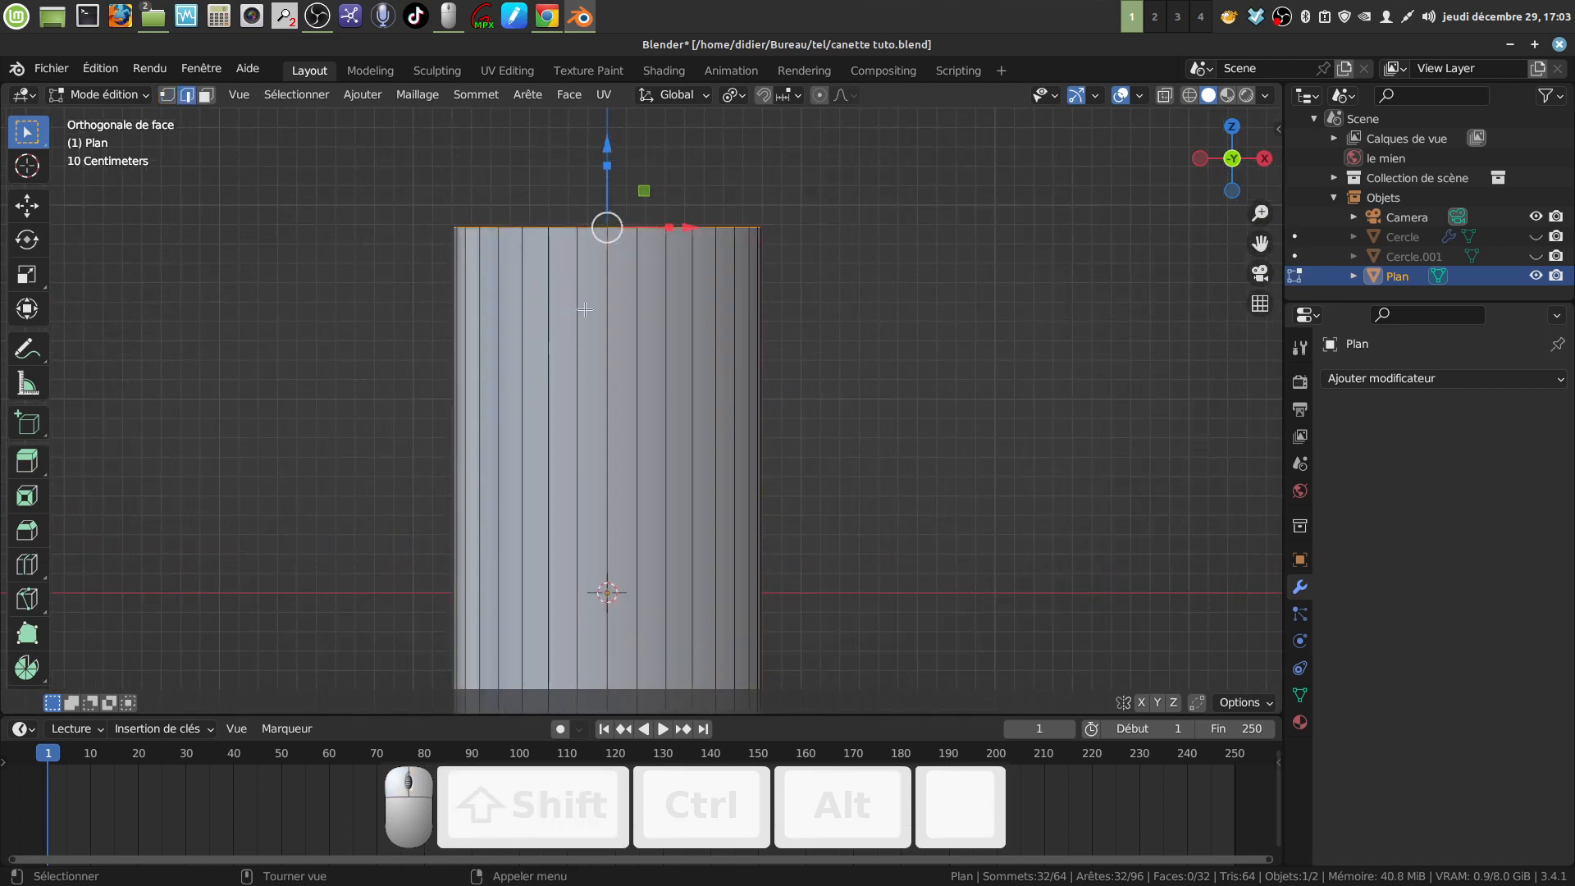
key("ctrl+r")
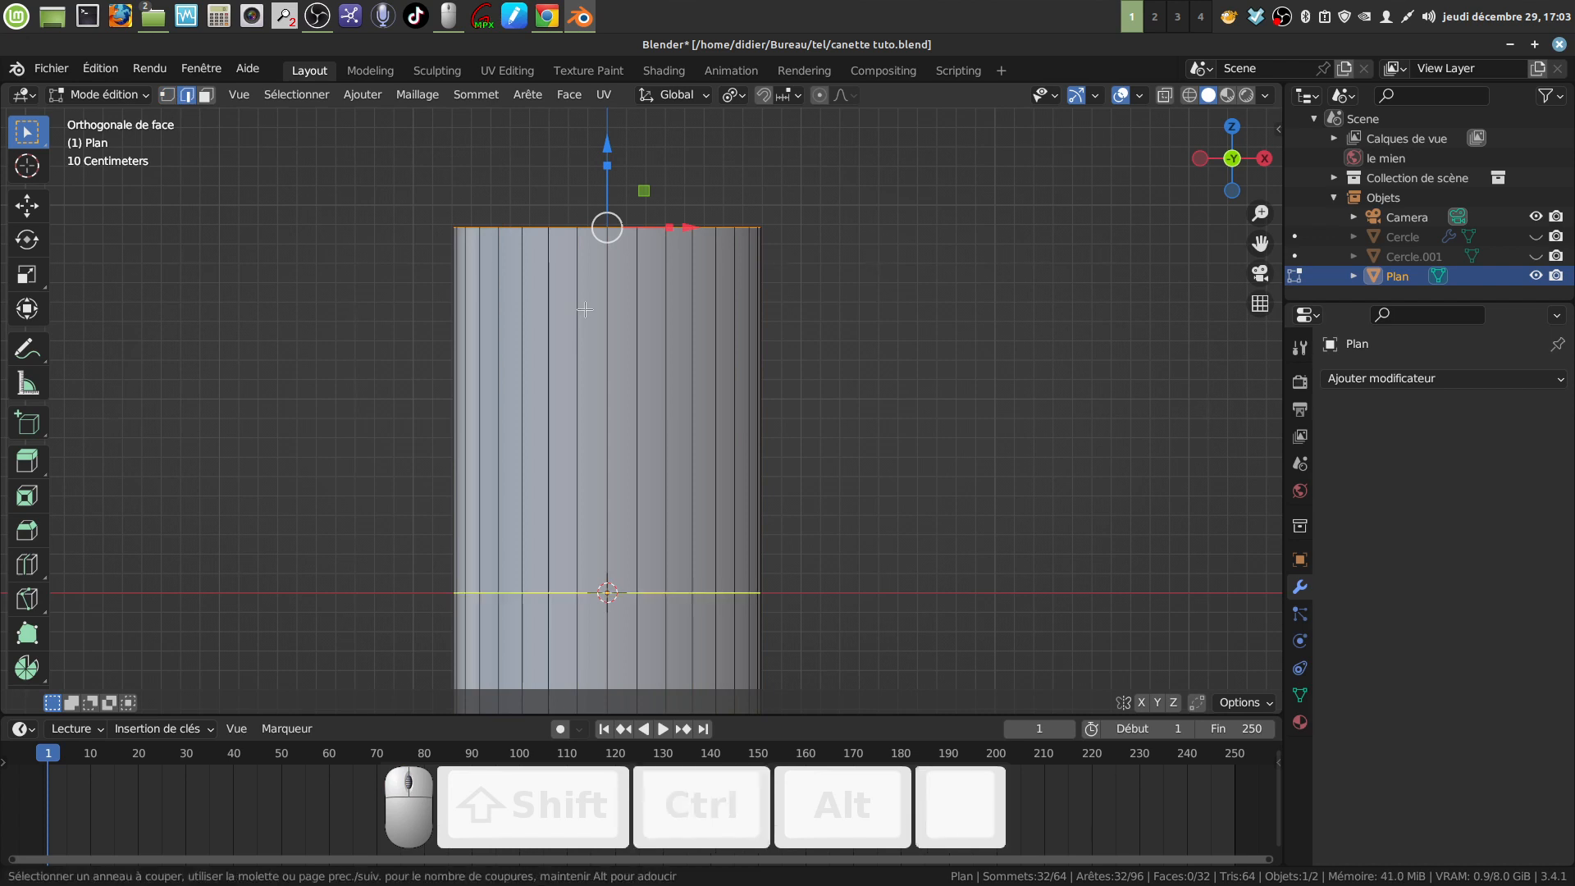
left_click_drag(584, 309, 605, 591)
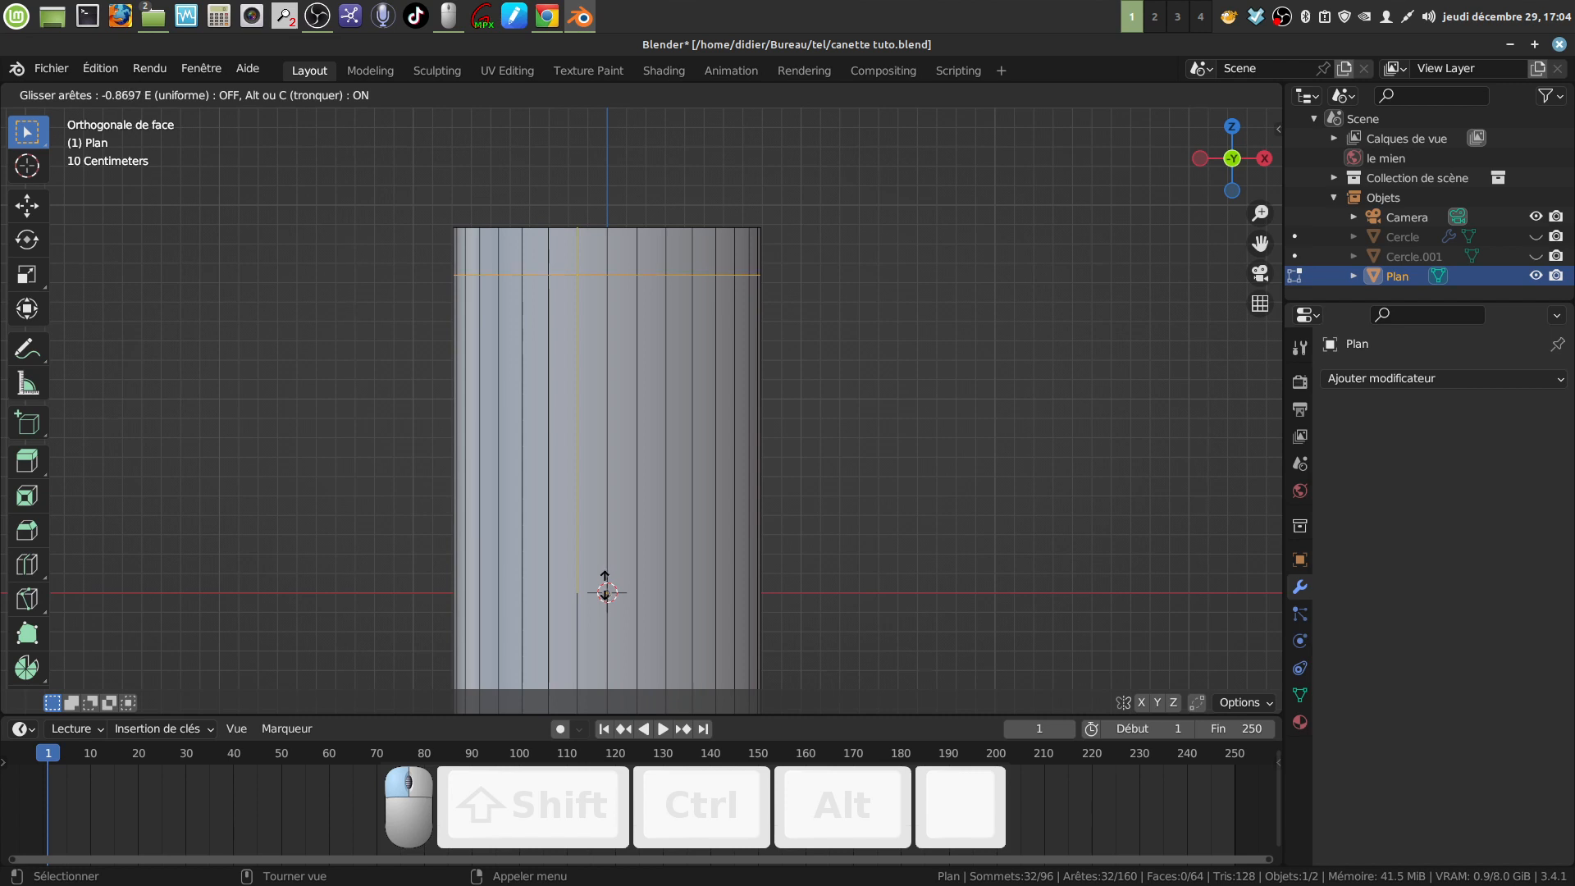
left_click(604, 586)
scroll(710, 471, "up", 3)
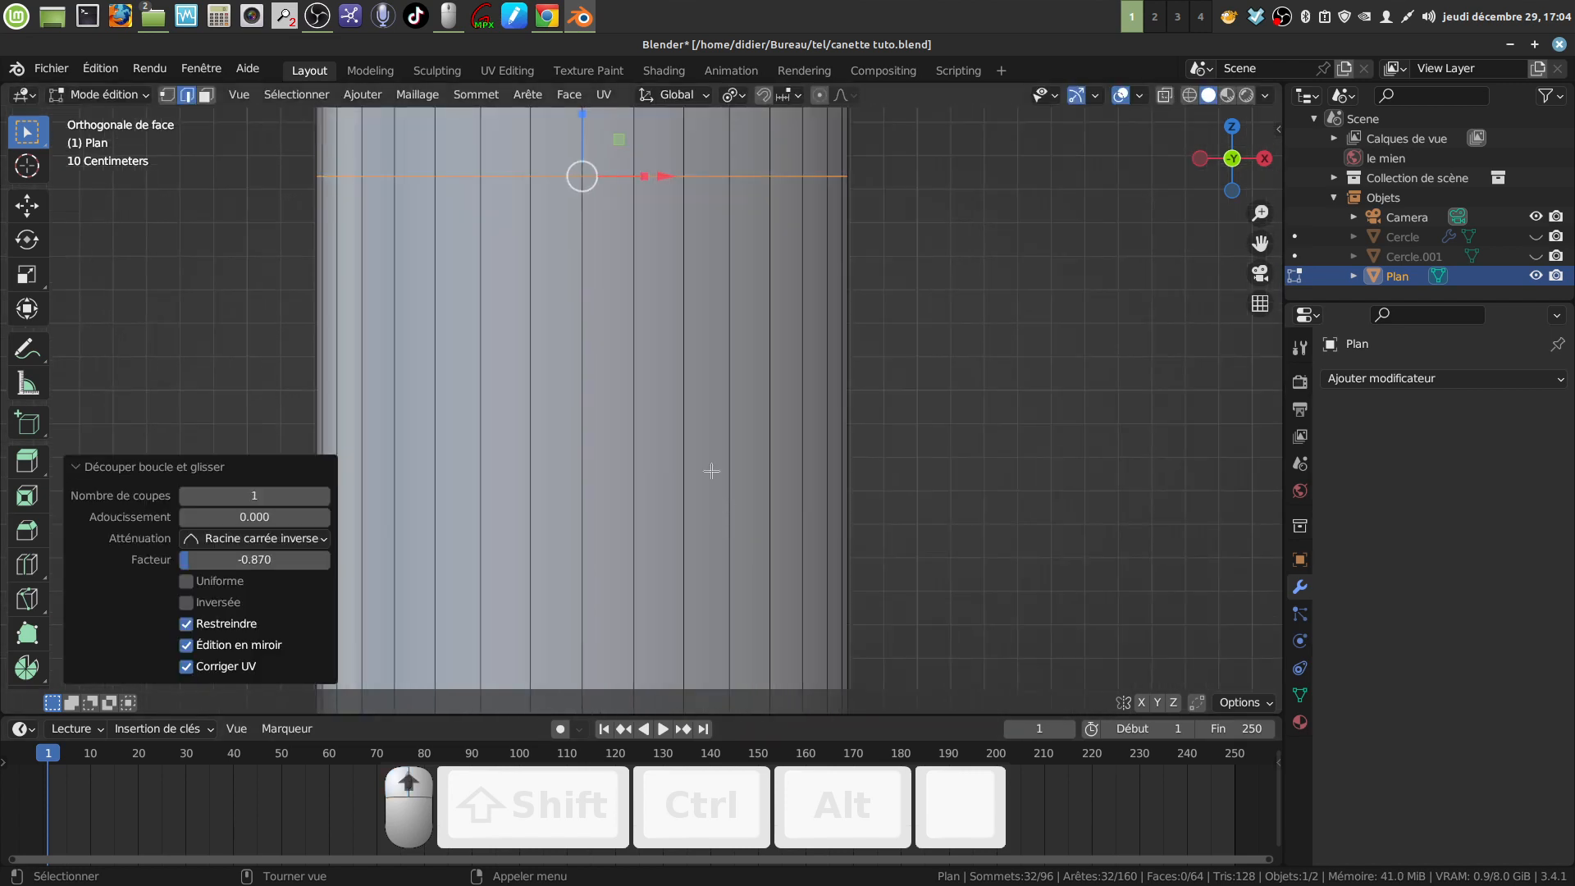
scroll(711, 470, "down", 3)
middle_click_drag(662, 260, 629, 456, "shift")
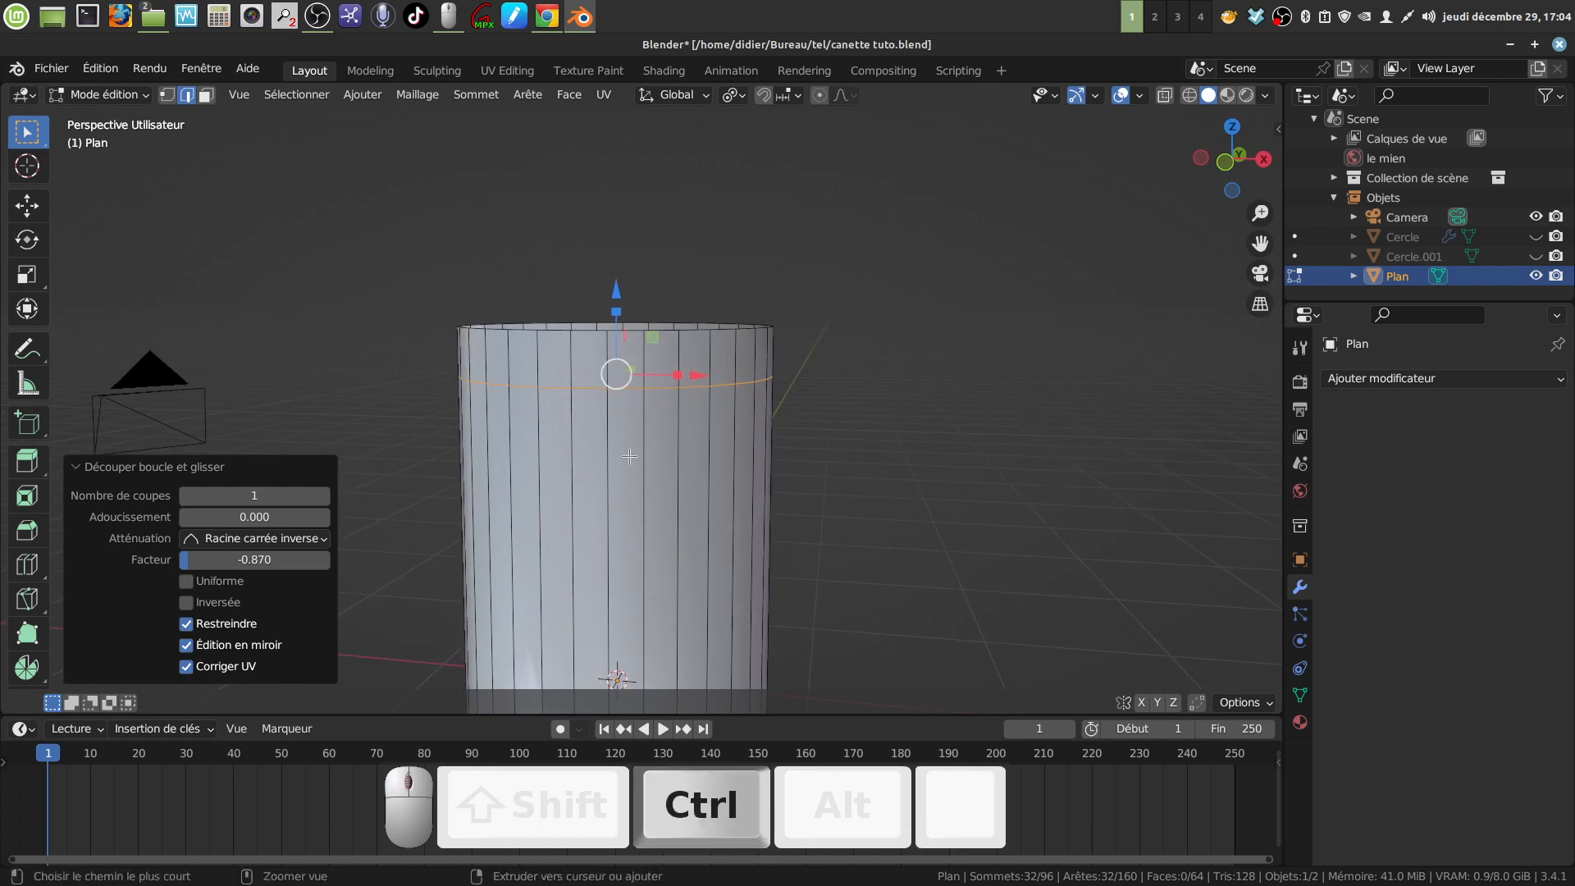
key("ctrl+b")
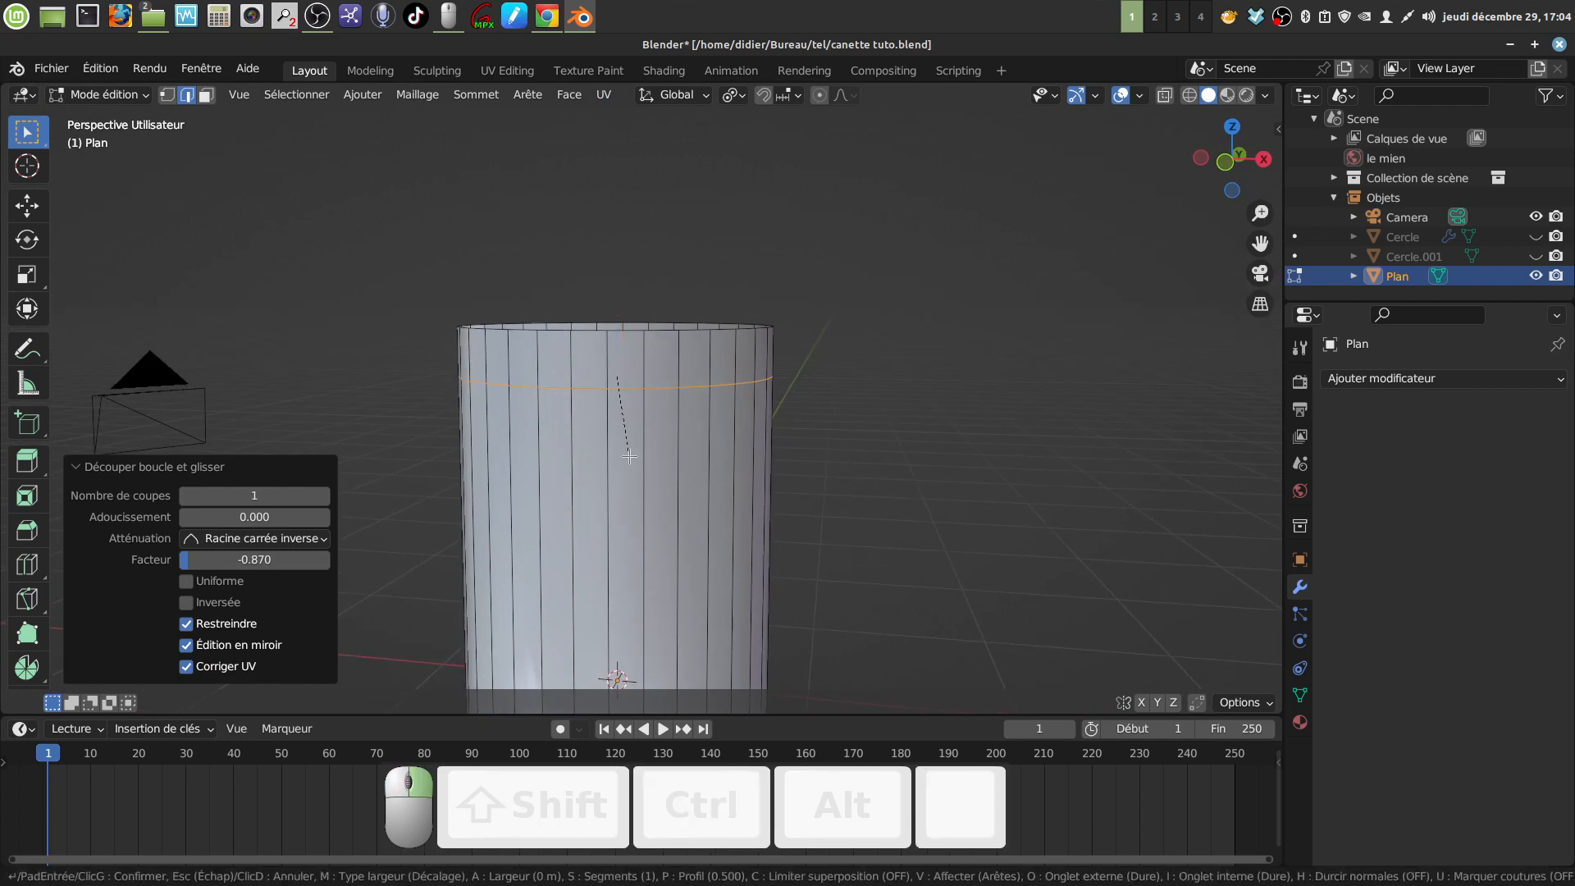
key("Escape")
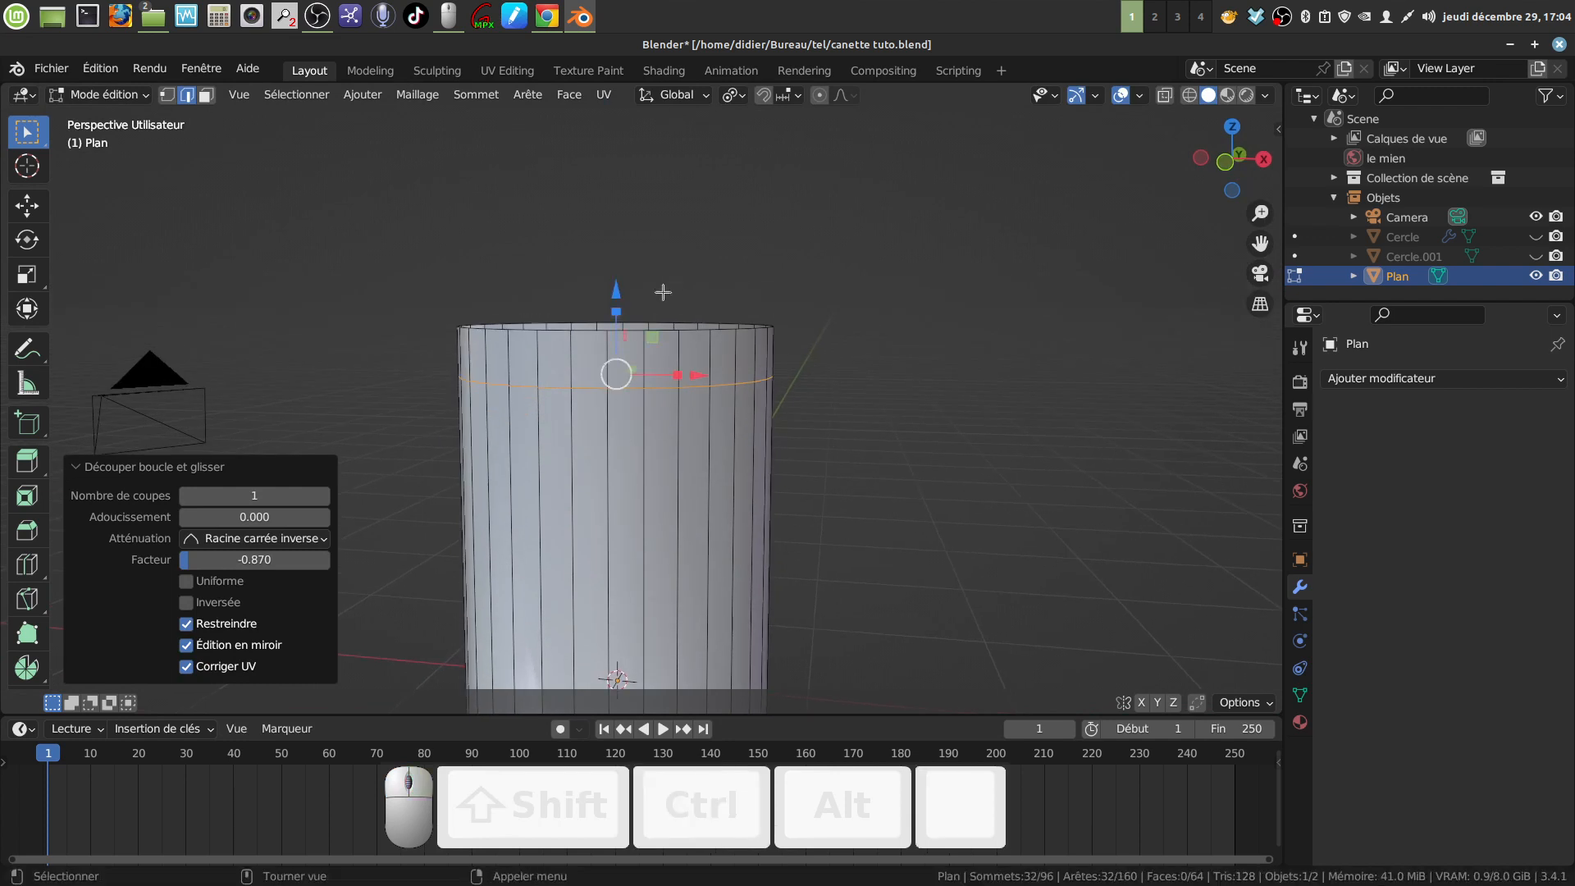
Scale the cylinder's top rim edge loop inward to about 0.806 to form the can's tapered shoulder
left_click(699, 329, "alt")
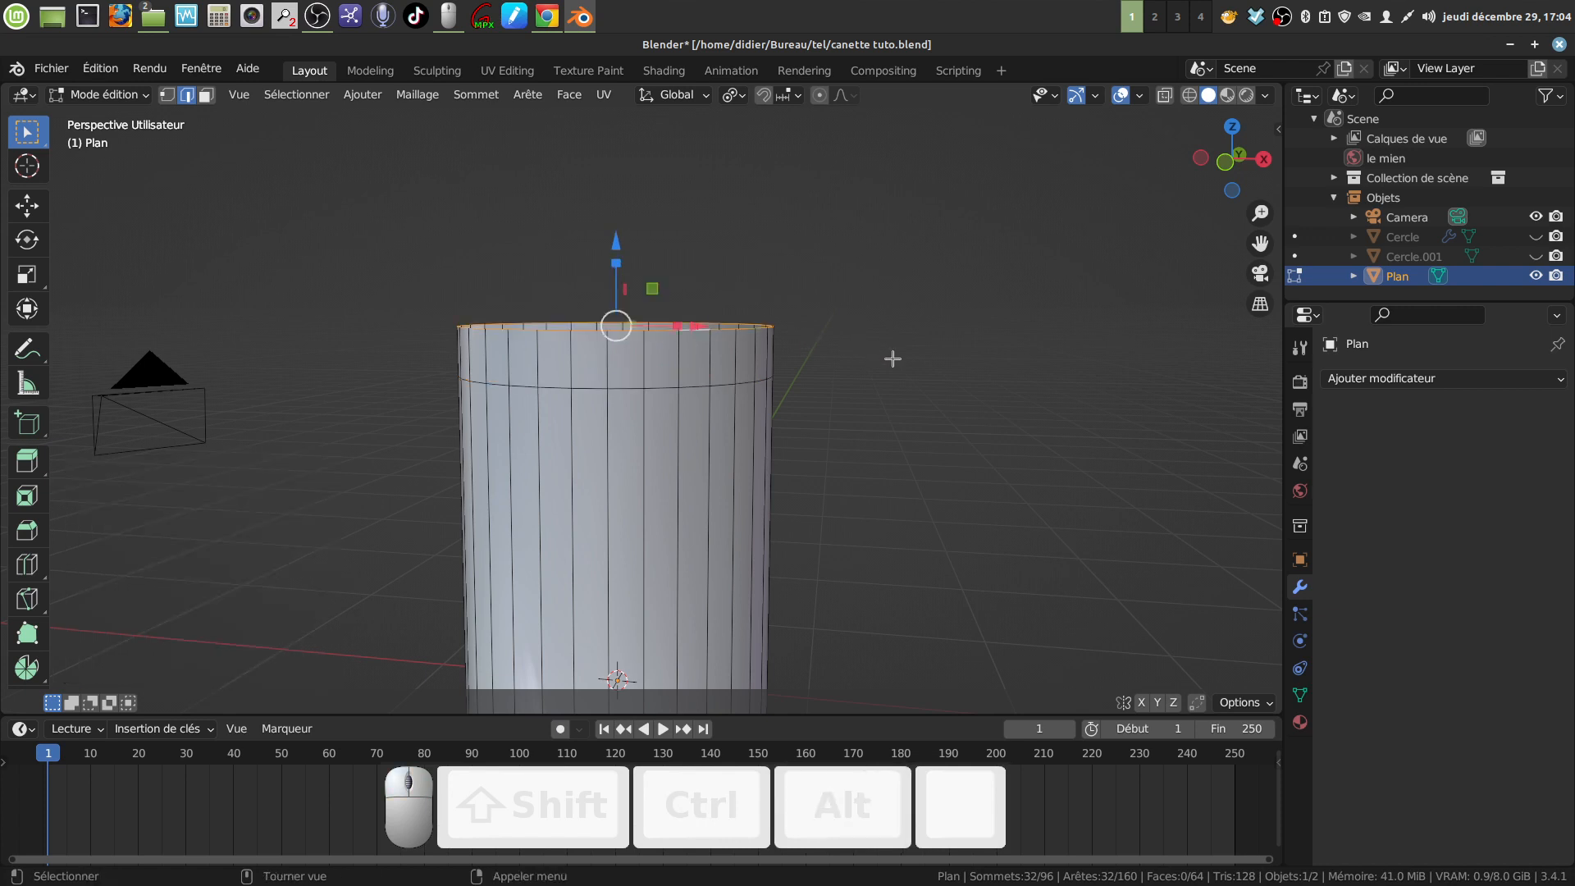
key("s")
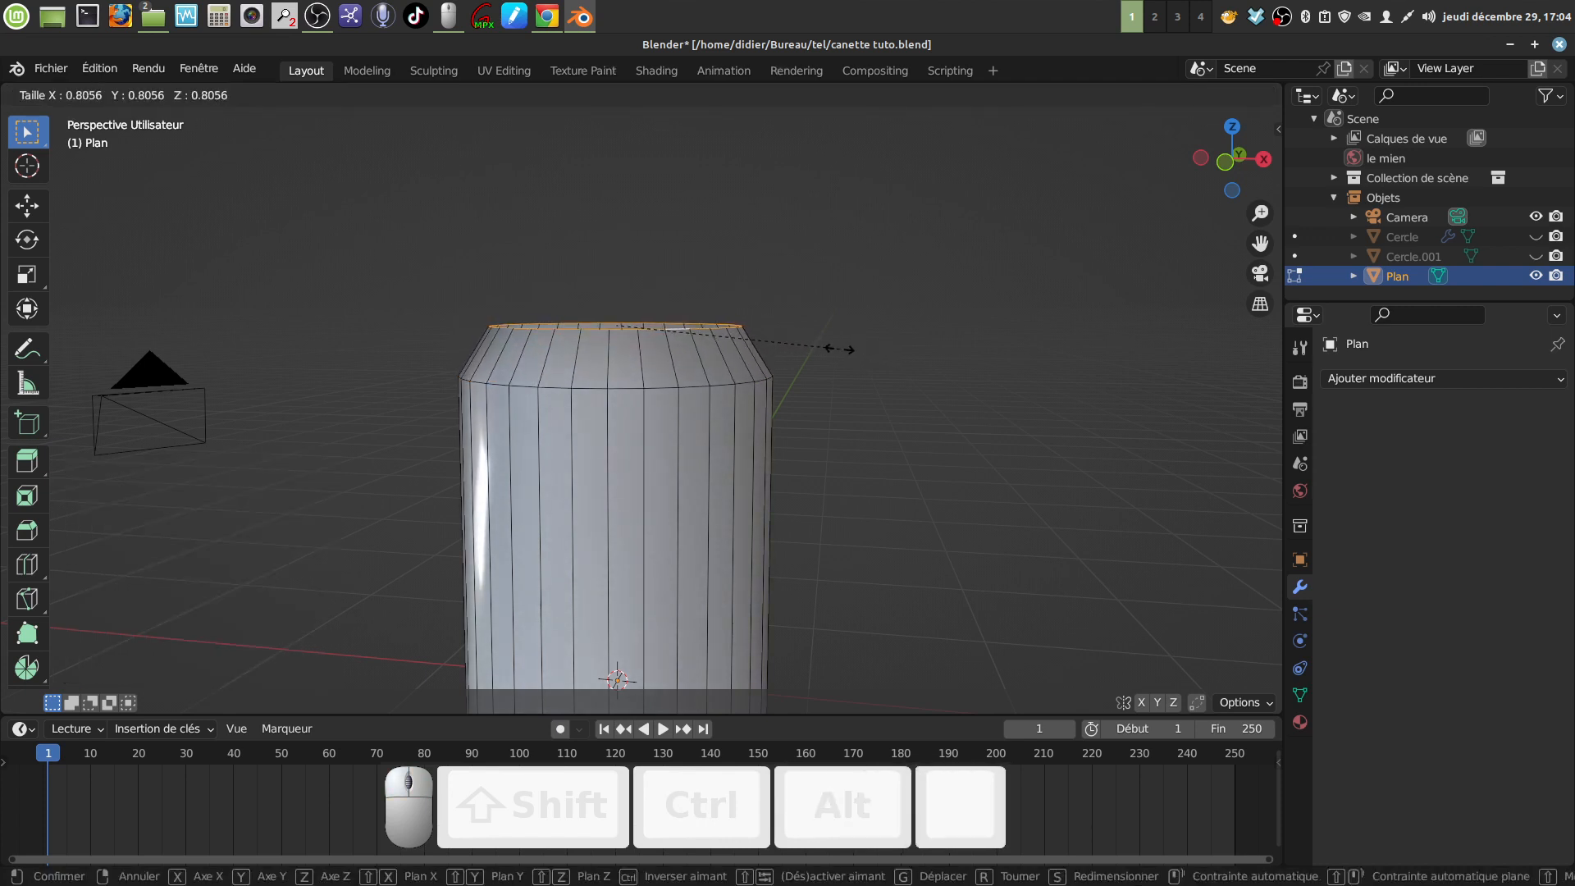
left_click(838, 349)
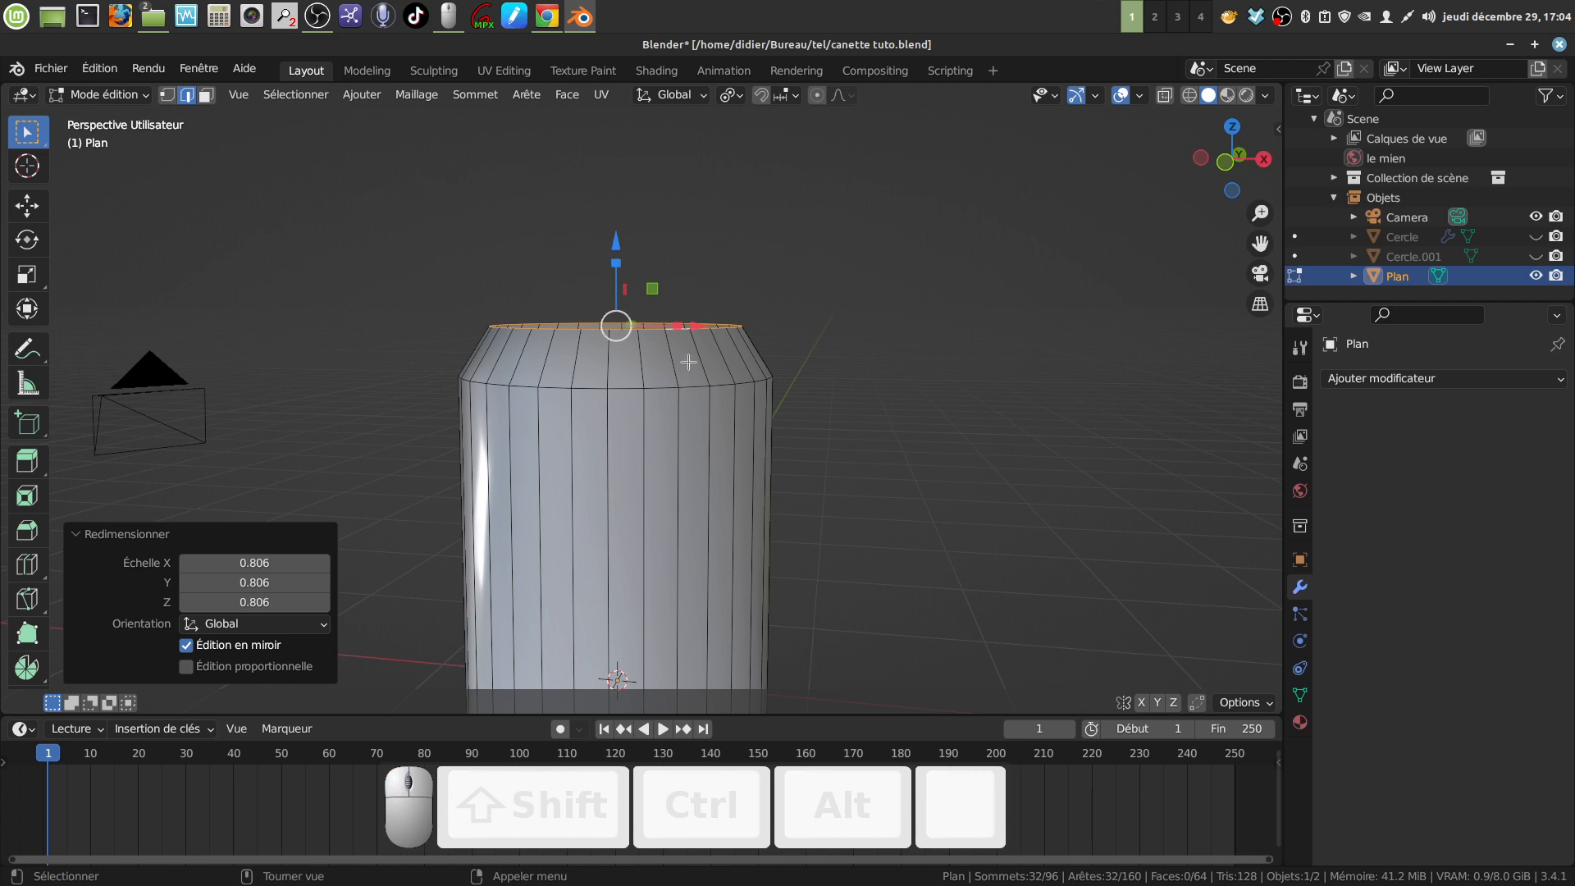
Add a loop cut in the tapered shoulder at a factor of about -0.45 and scale it to about 0.95
key("ctrl+r")
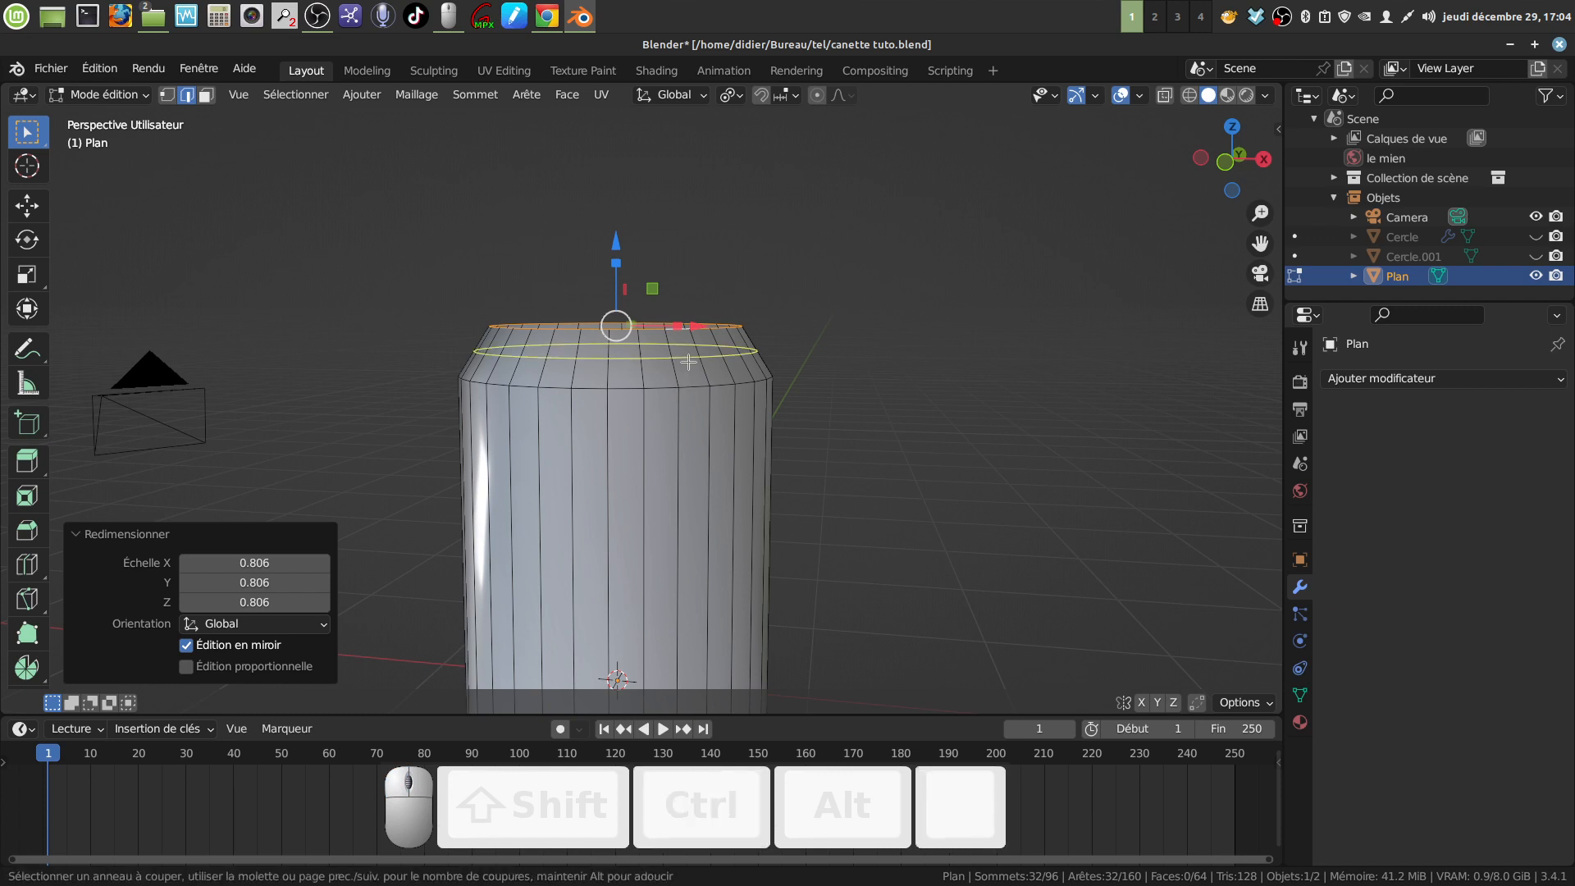
left_click(688, 361)
left_click(688, 351)
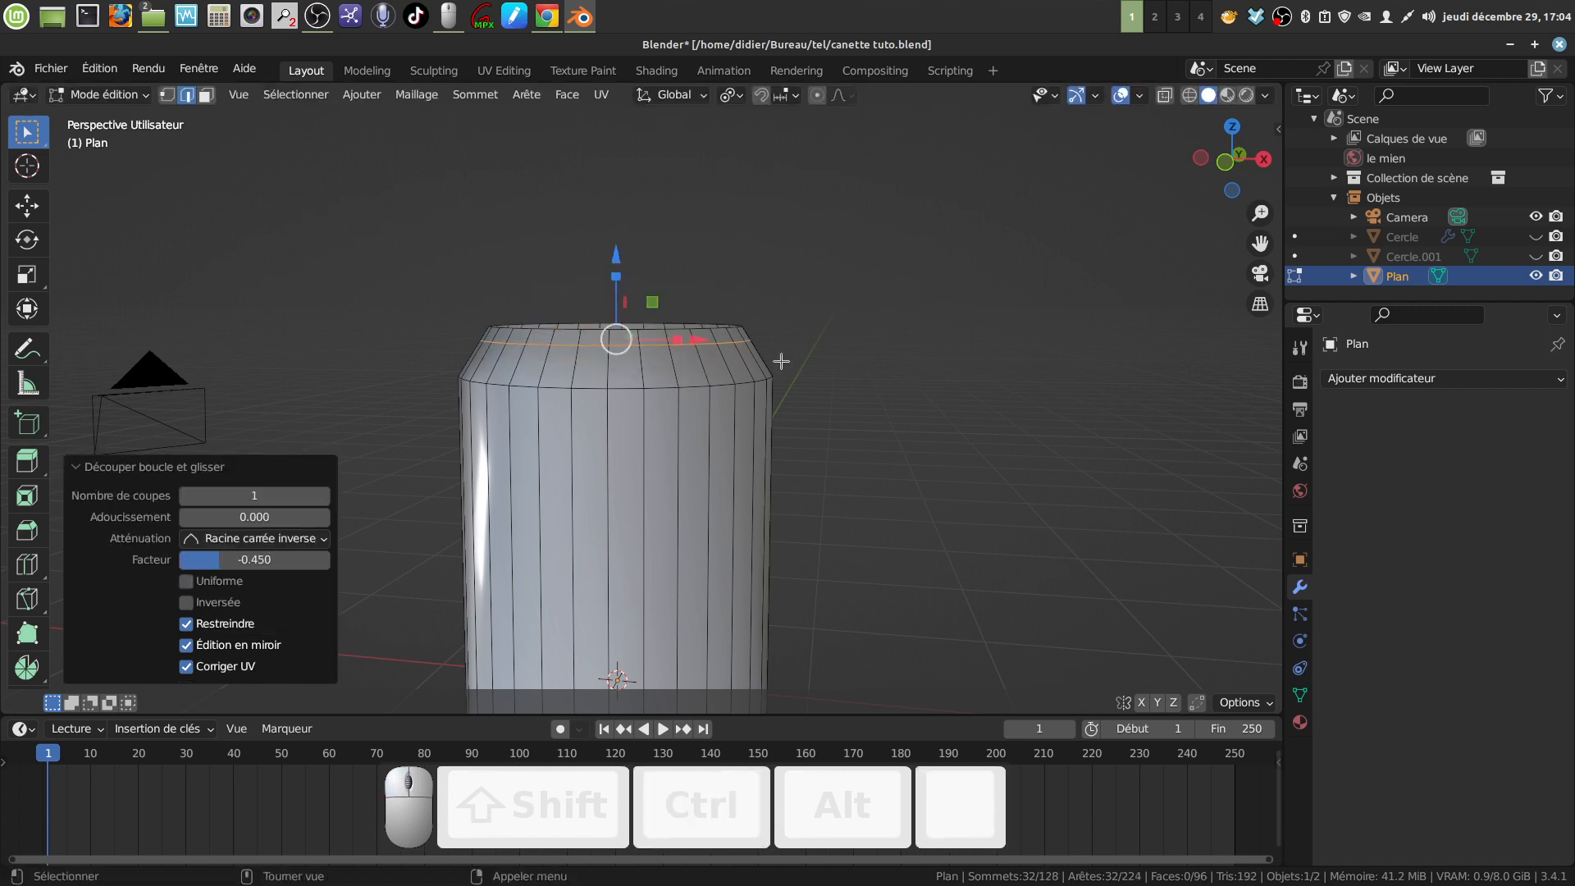
key("s")
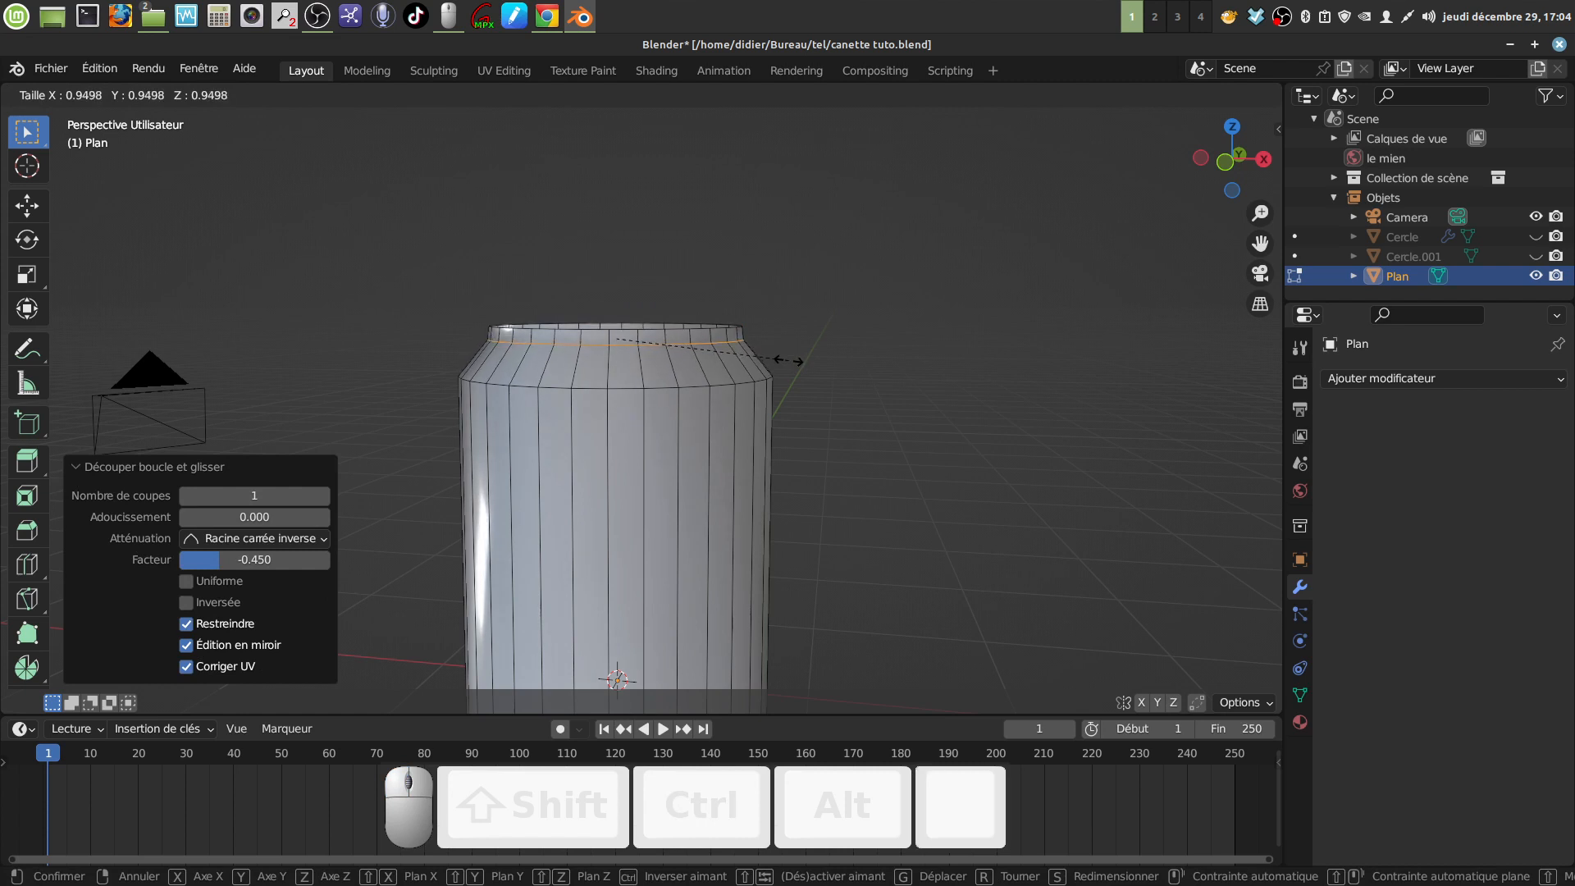
left_click(789, 361)
Bevel the edge loop at the base of the shoulder about 0.023 m wide with 2 segments
scroll(769, 349, "up", 1)
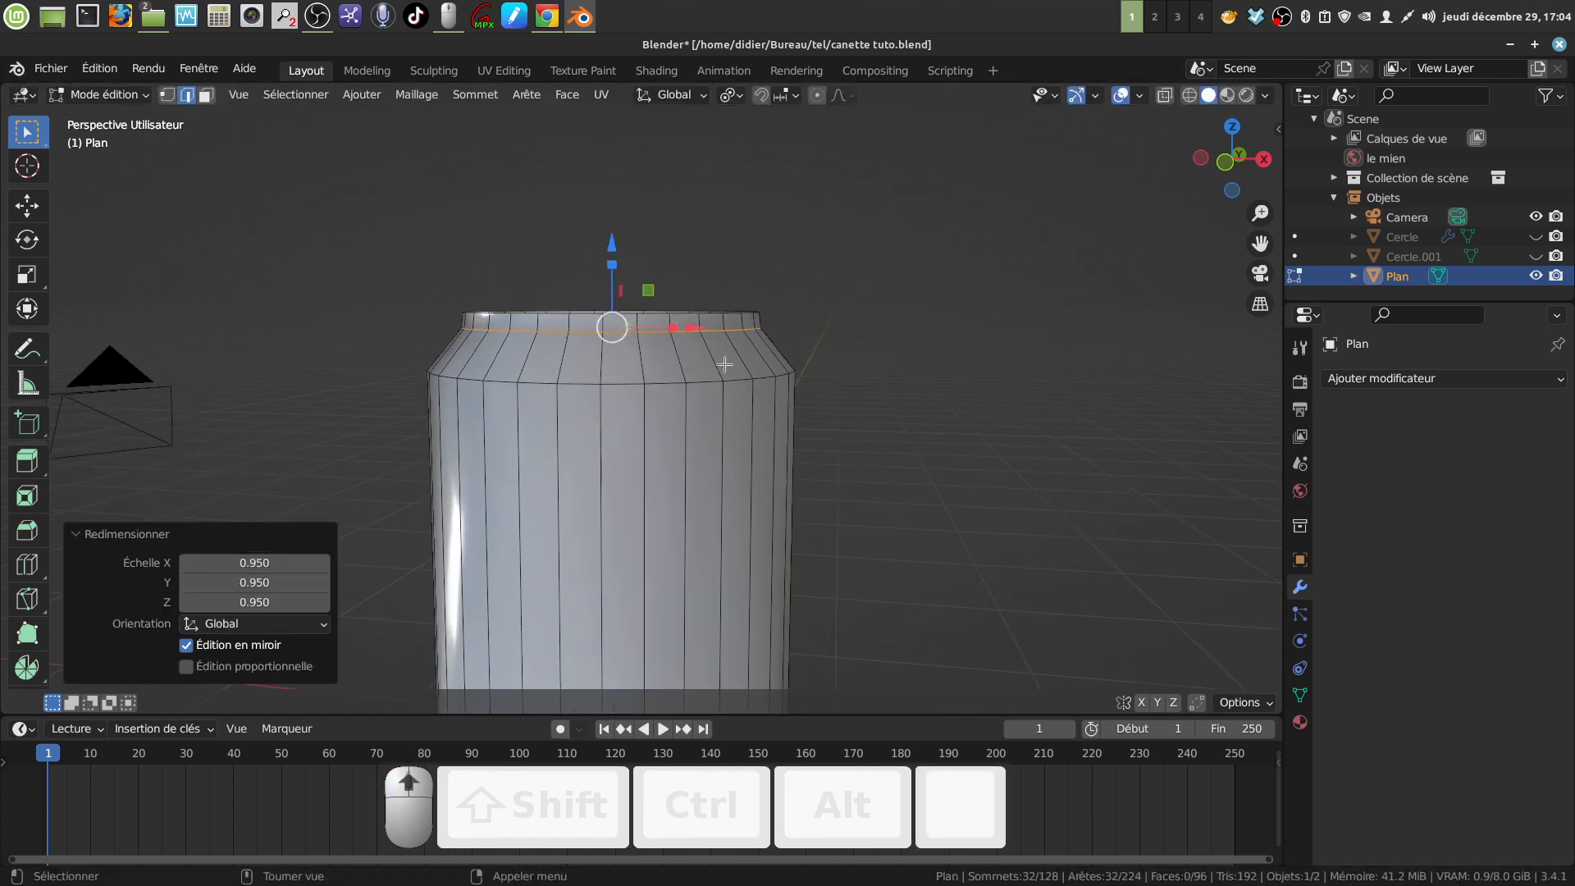
left_click(709, 378)
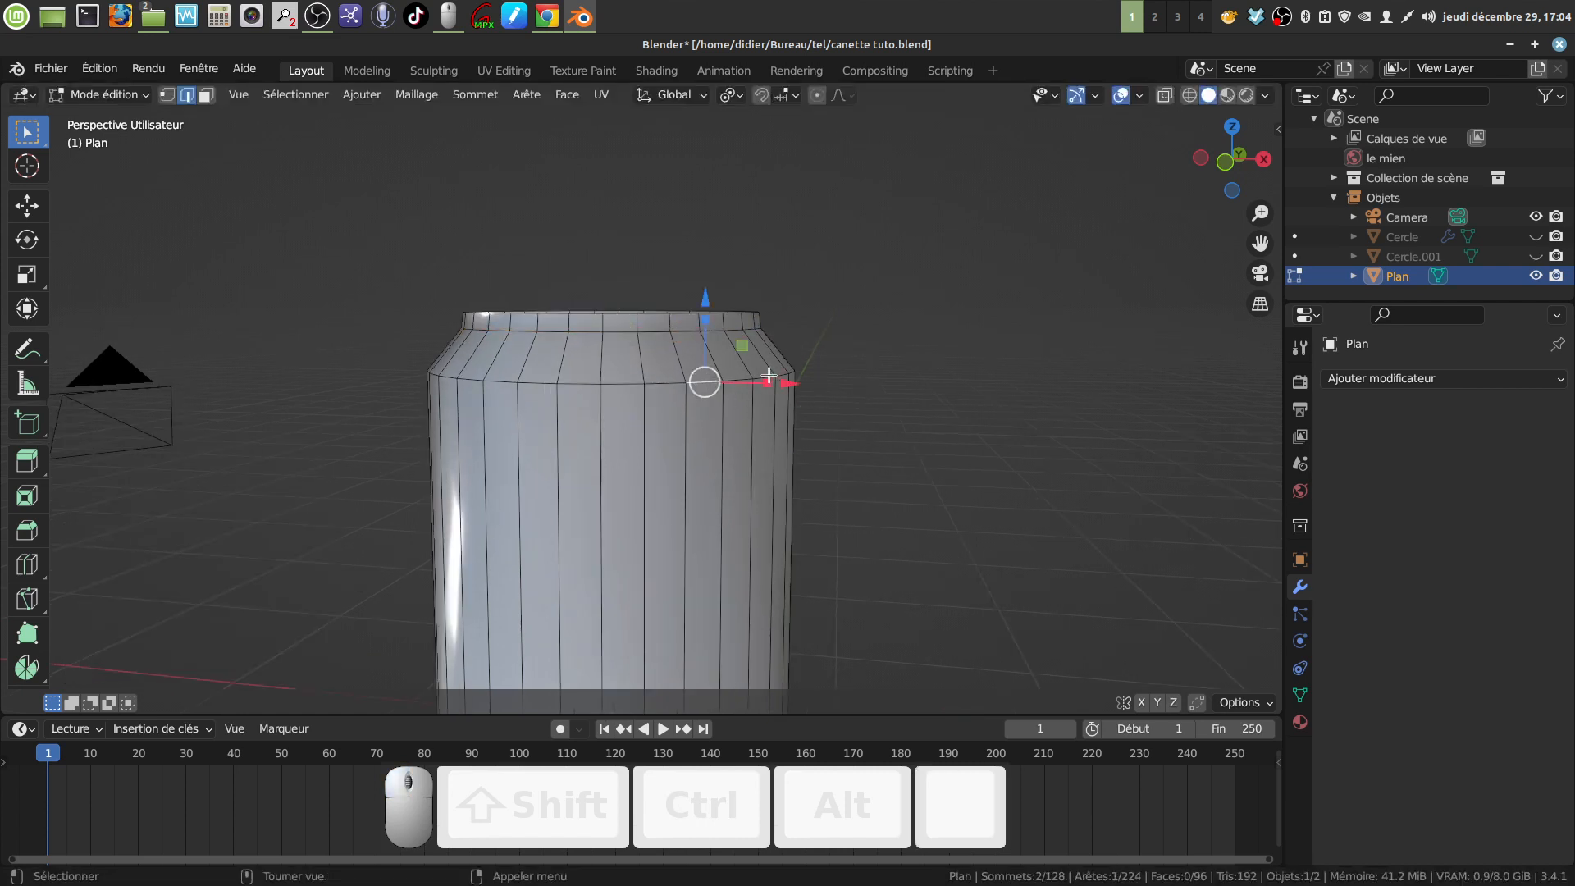
key("alt")
left_click(622, 385, "alt")
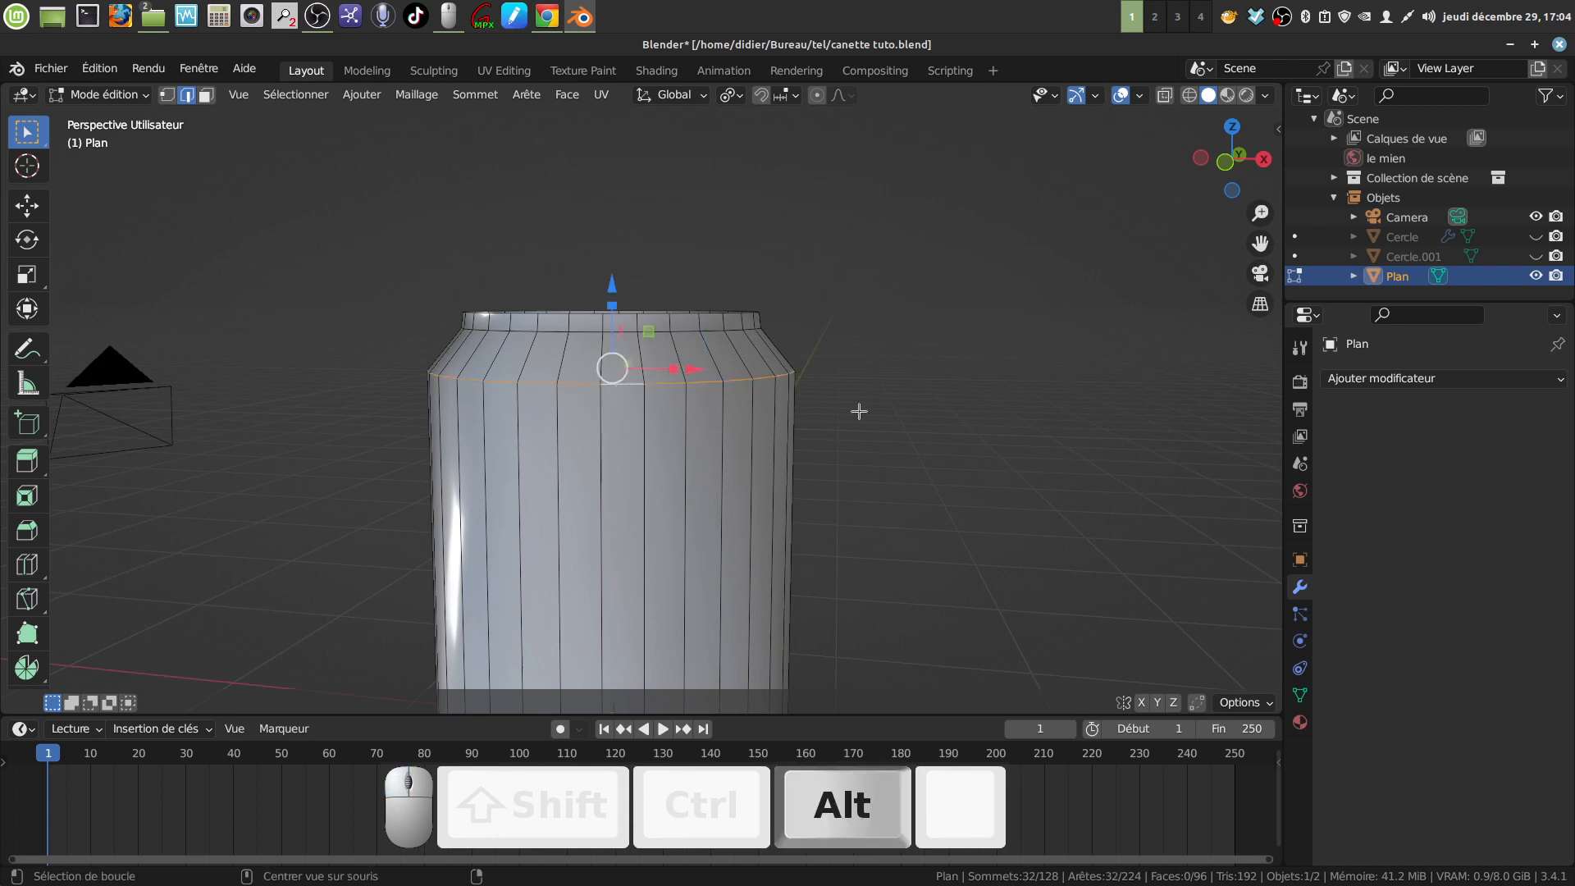
key("ctrl")
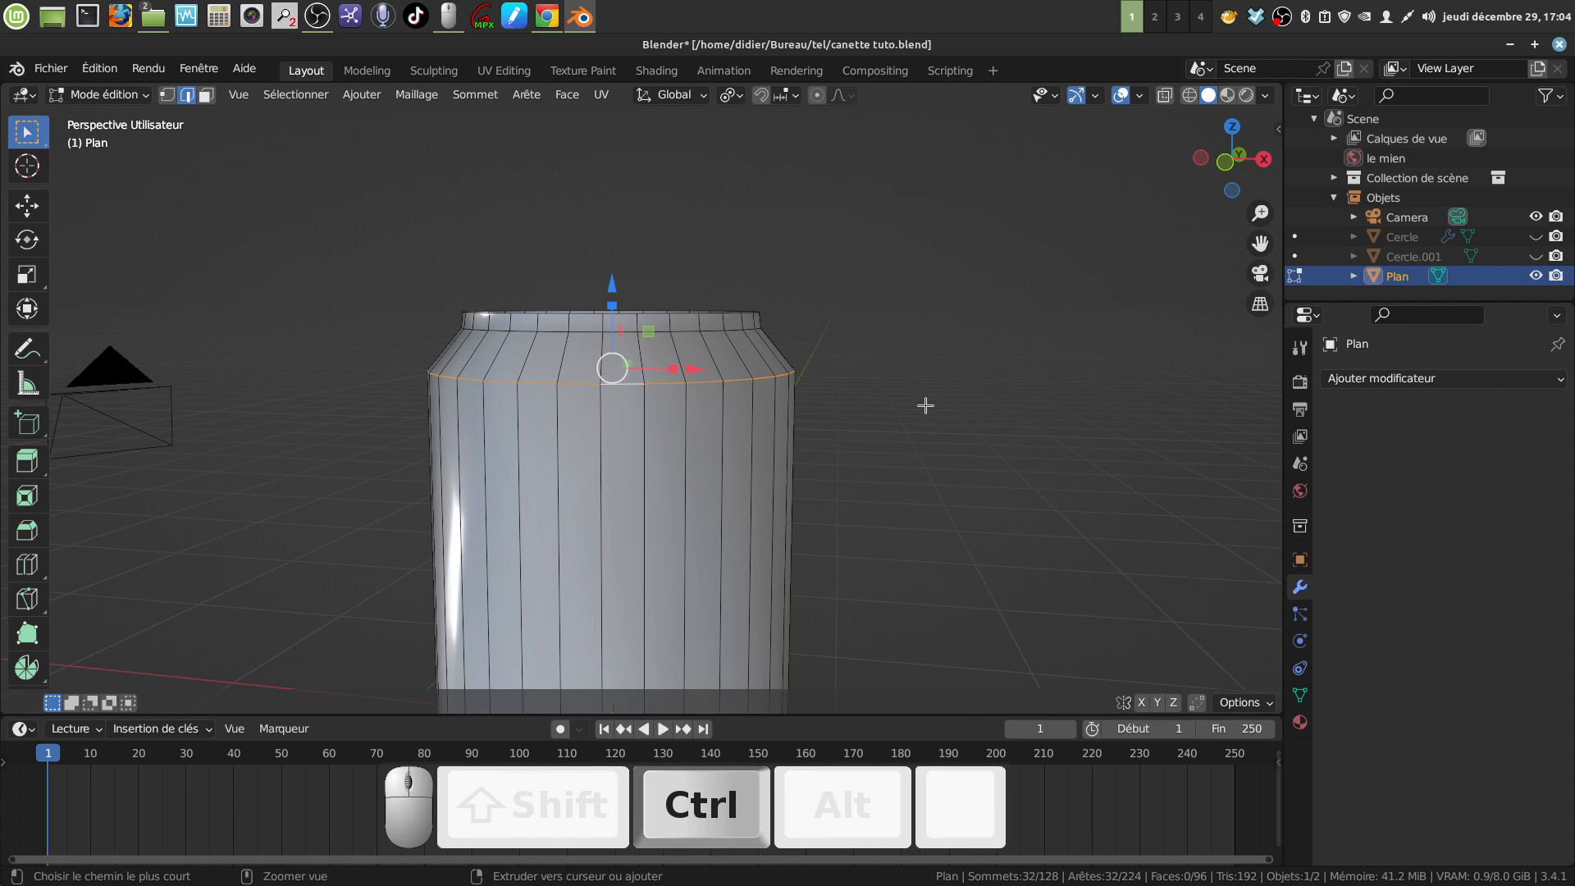
key("ctrl+b")
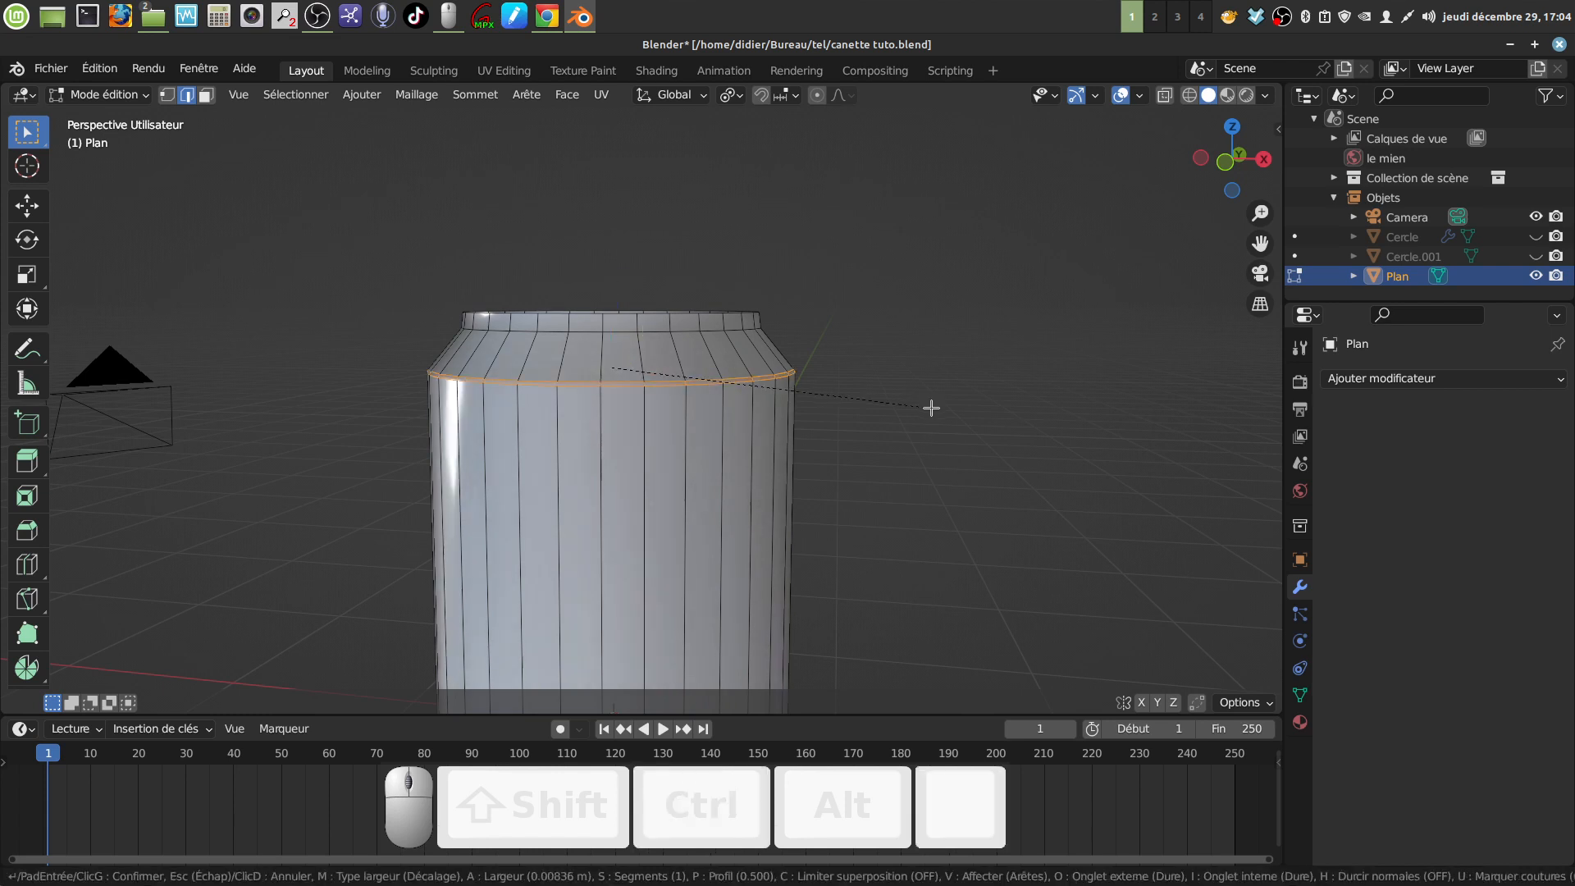
scroll(934, 408, "up", 1)
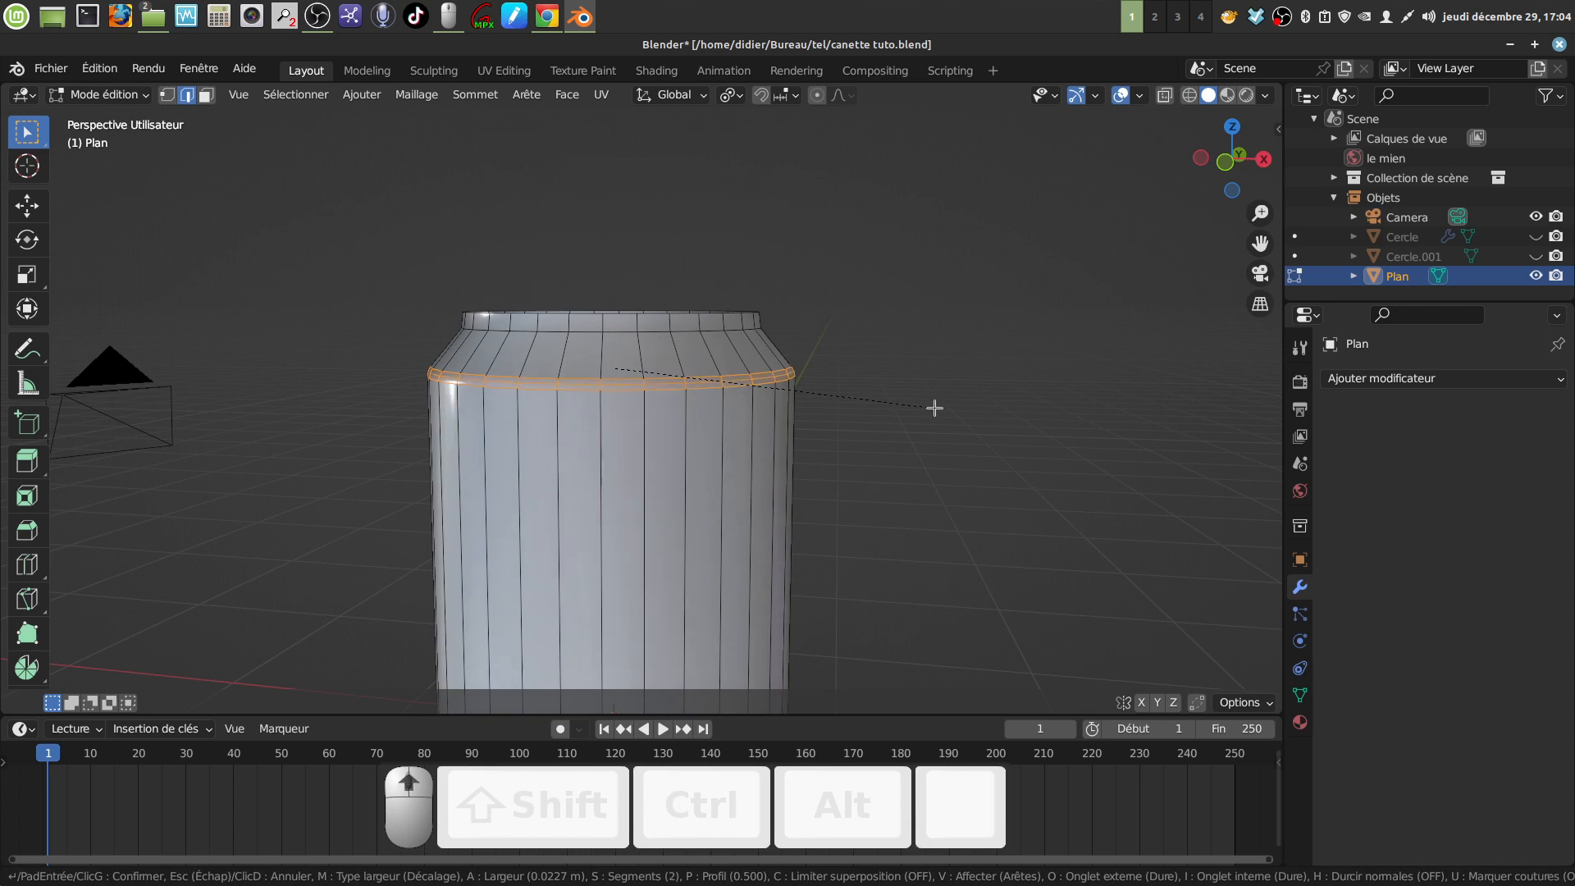
left_click(935, 407)
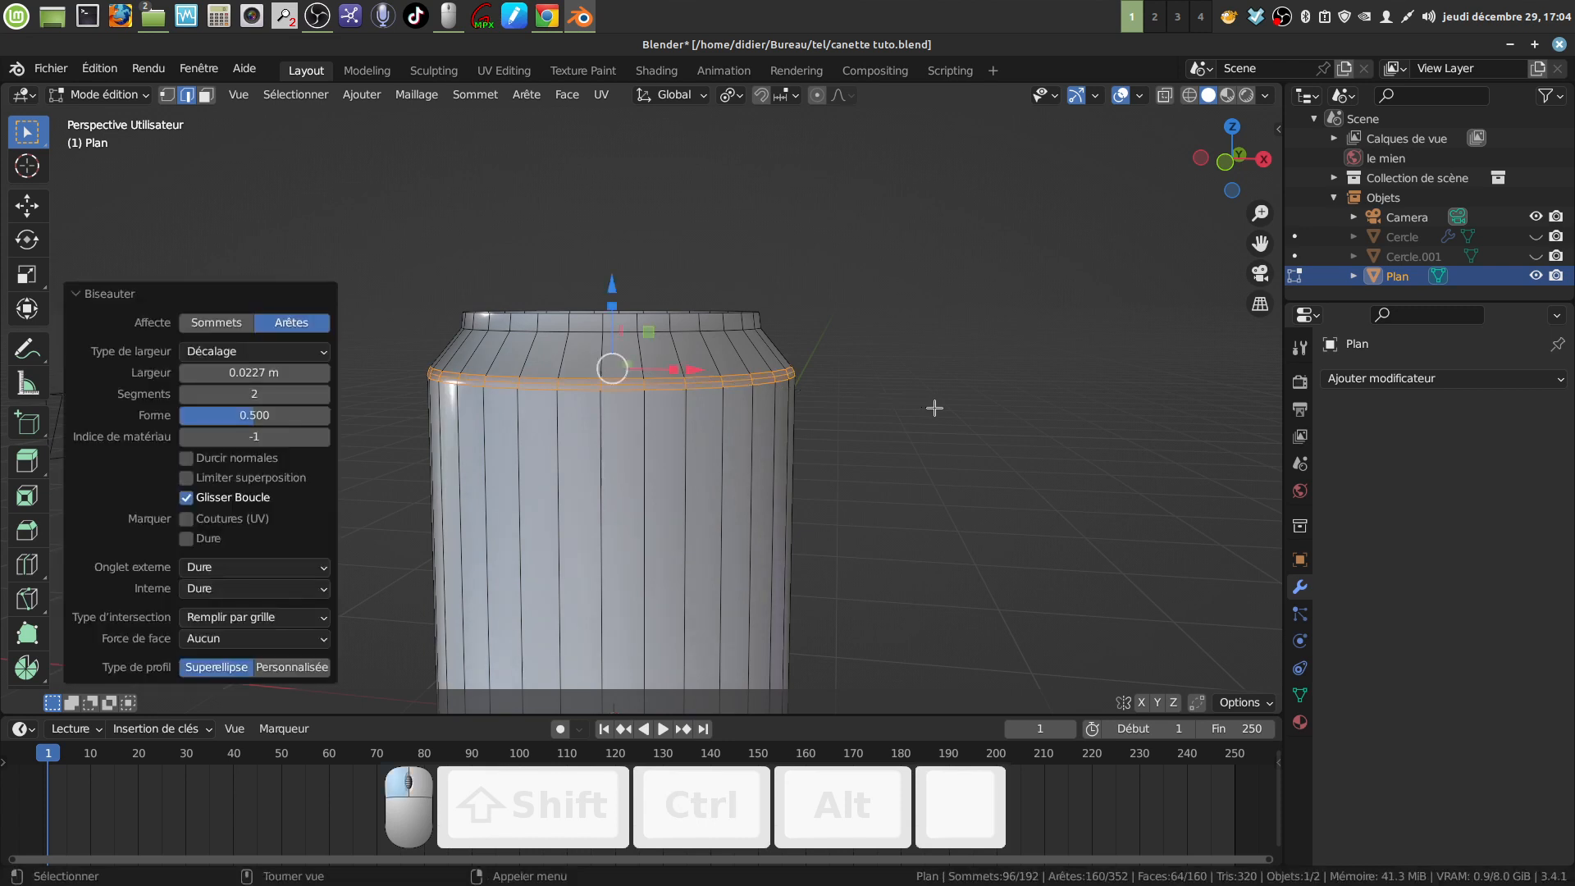
Bevel the narrowed neck edge loop about 0.047 m wide with 3 segments, and check the shape in object mode
left_click(724, 326, "alt")
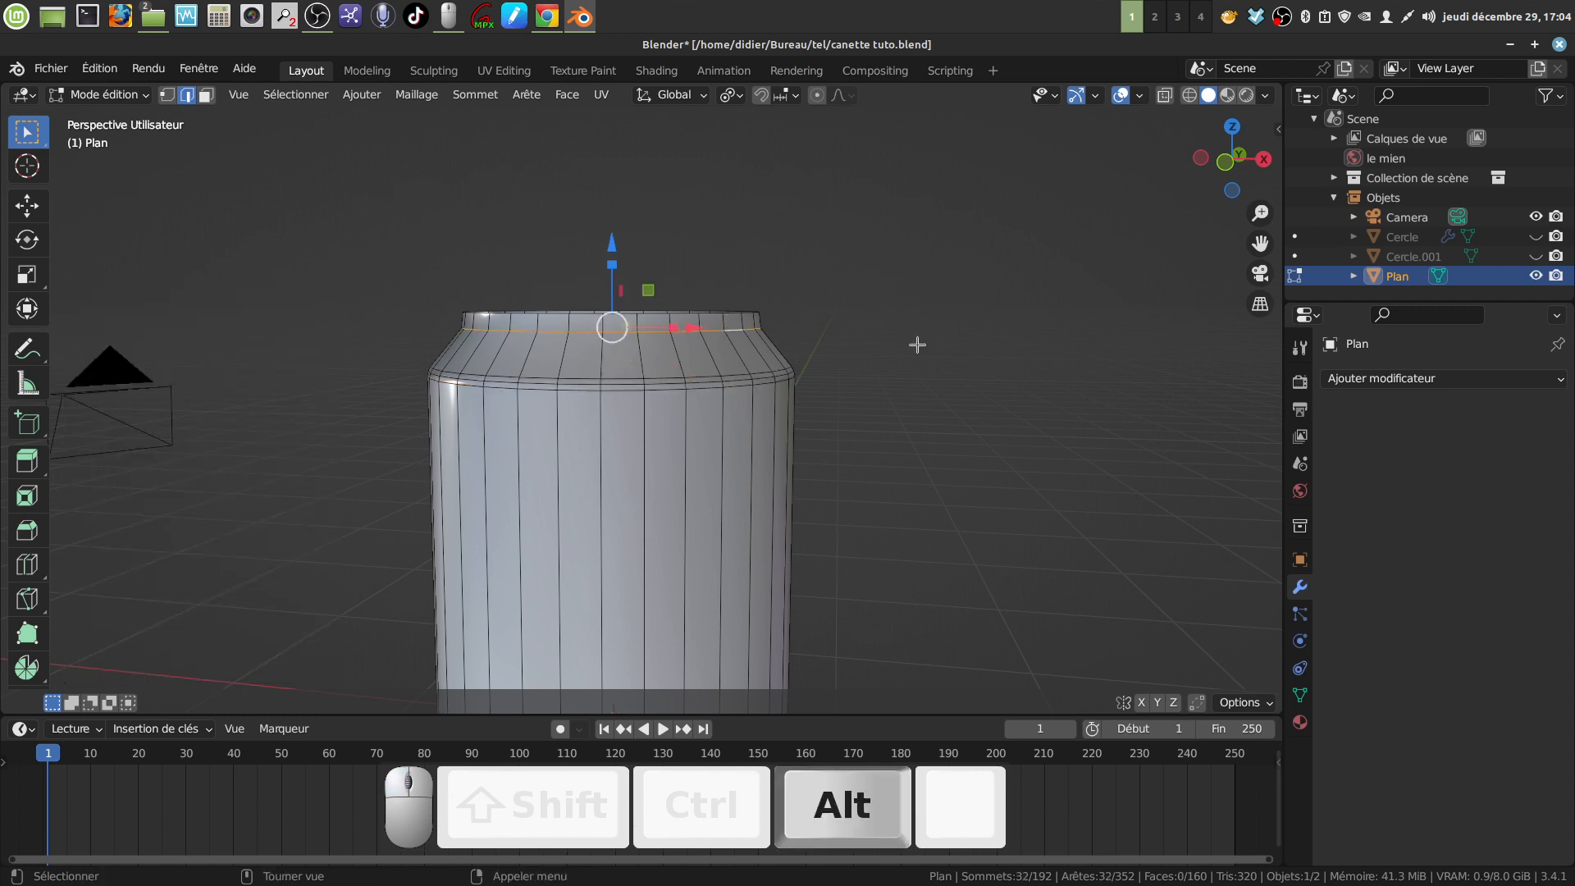
key("ctrl+b")
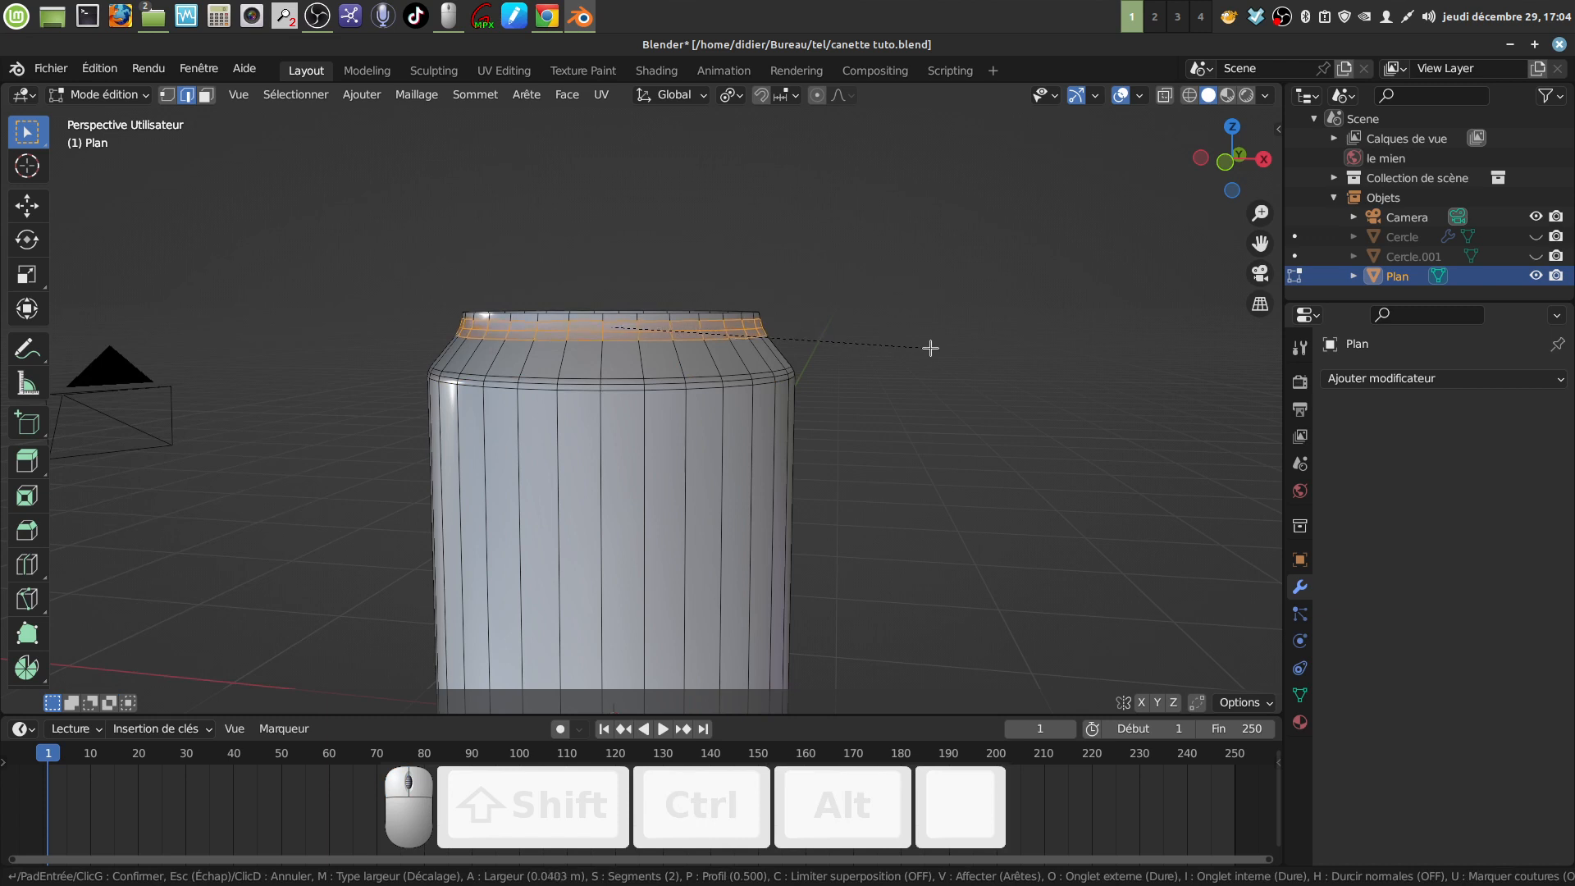
scroll(932, 348, "up", 1)
left_click(932, 348)
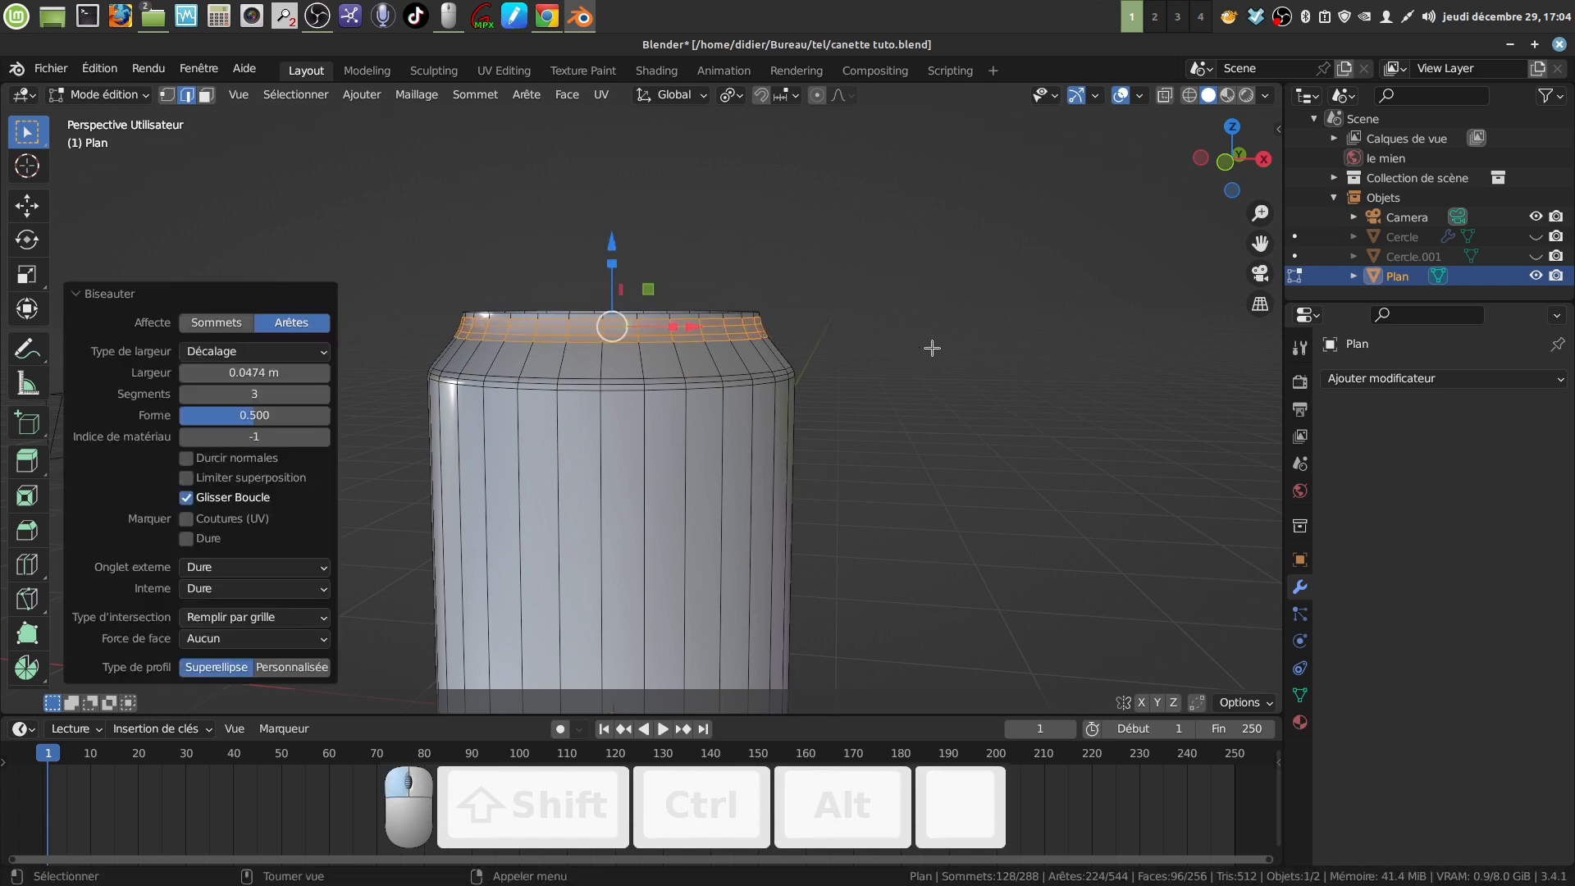
mouse_move(743, 347)
middle_mouse_down()
mouse_move(762, 340)
mouse_move(751, 368)
mouse_move(760, 356)
middle_mouse_up()
key("Tab")
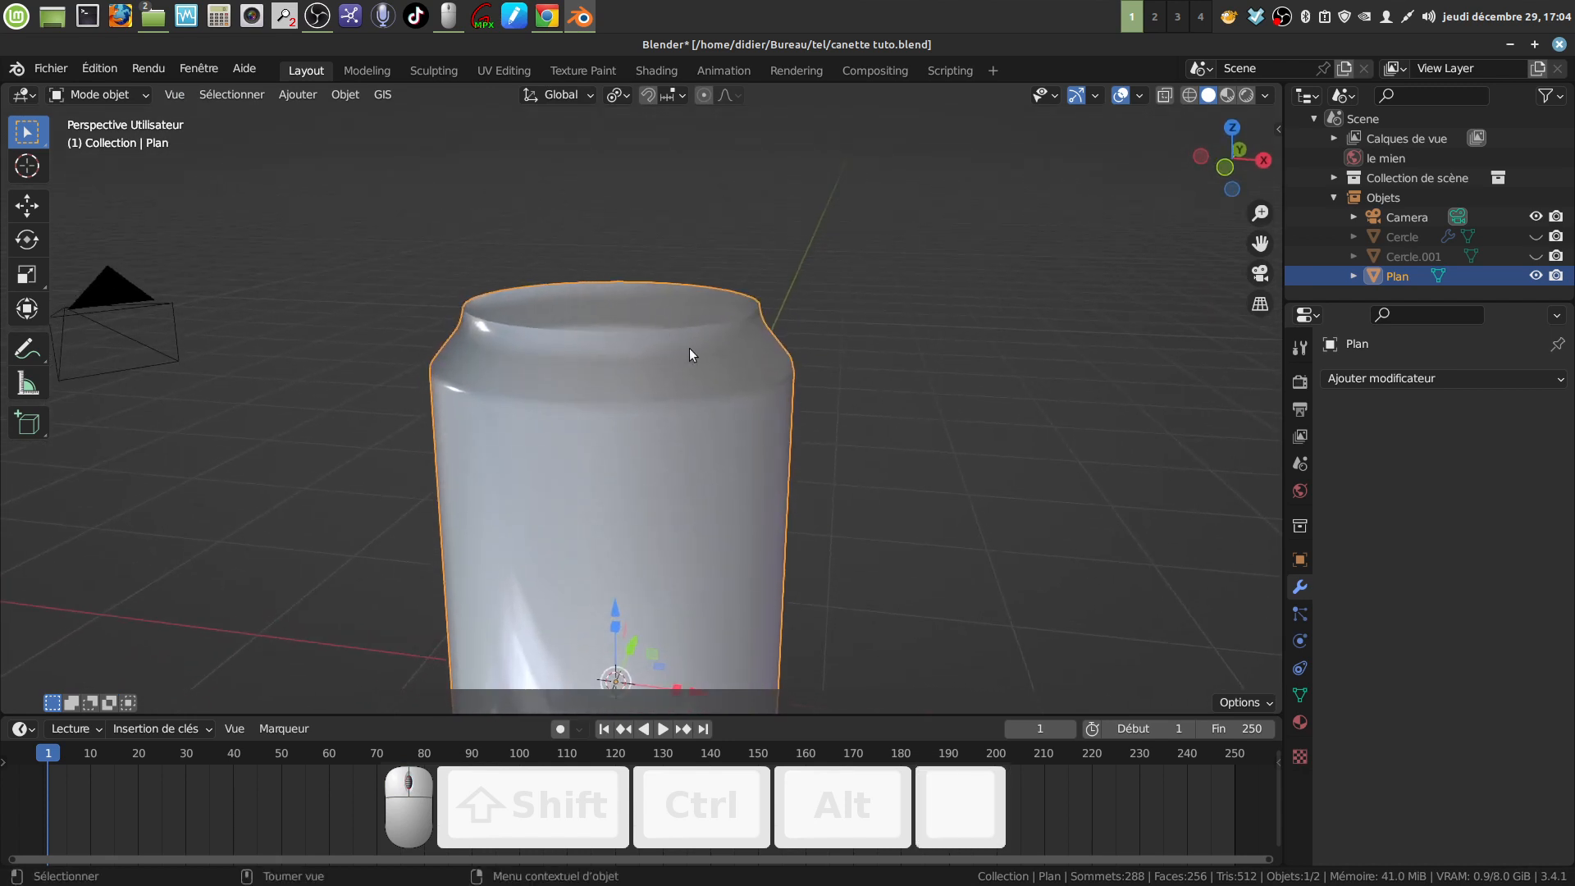
Extrude the can's top rim edge loop and scale it outward to about 1.019 in edit mode
key("Tab")
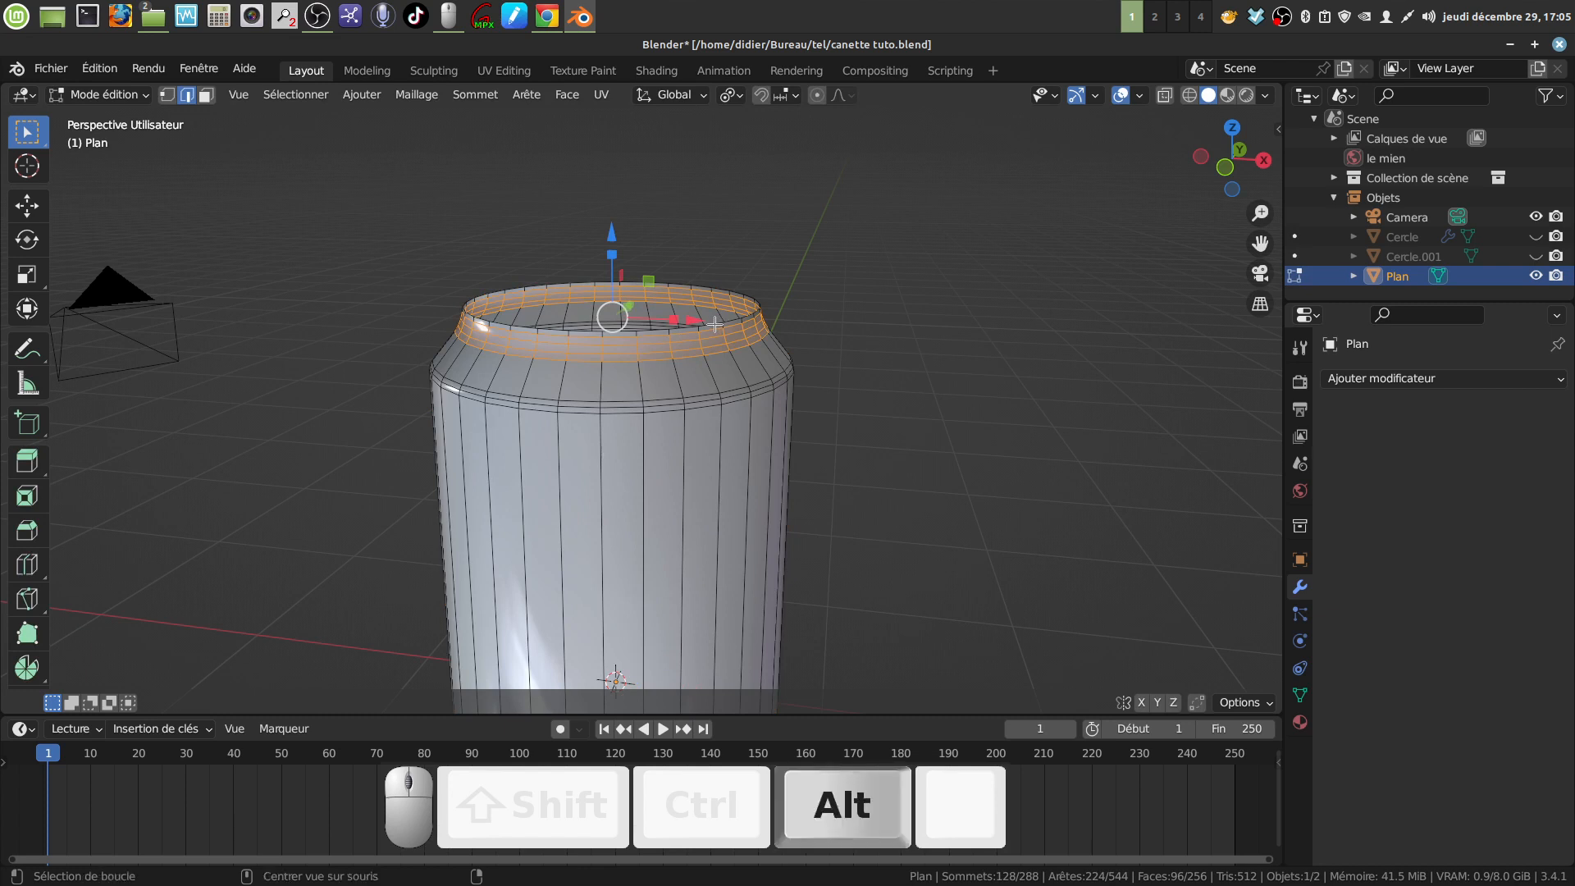
left_click(715, 324, "alt")
middle_click_drag(715, 324, 723, 294)
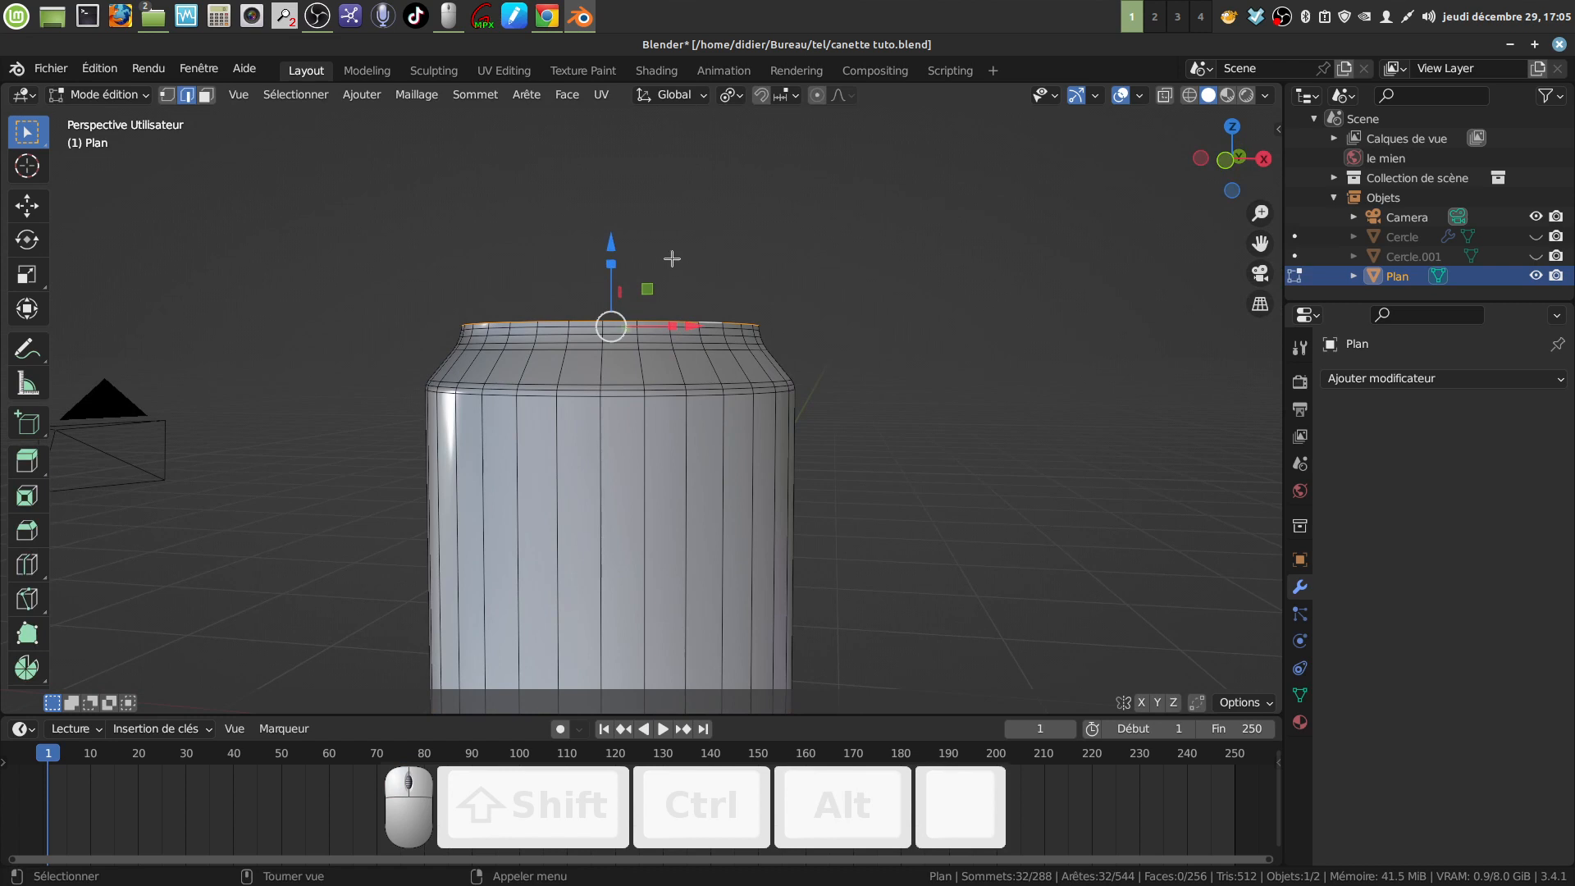
scroll(734, 293, "up", 1)
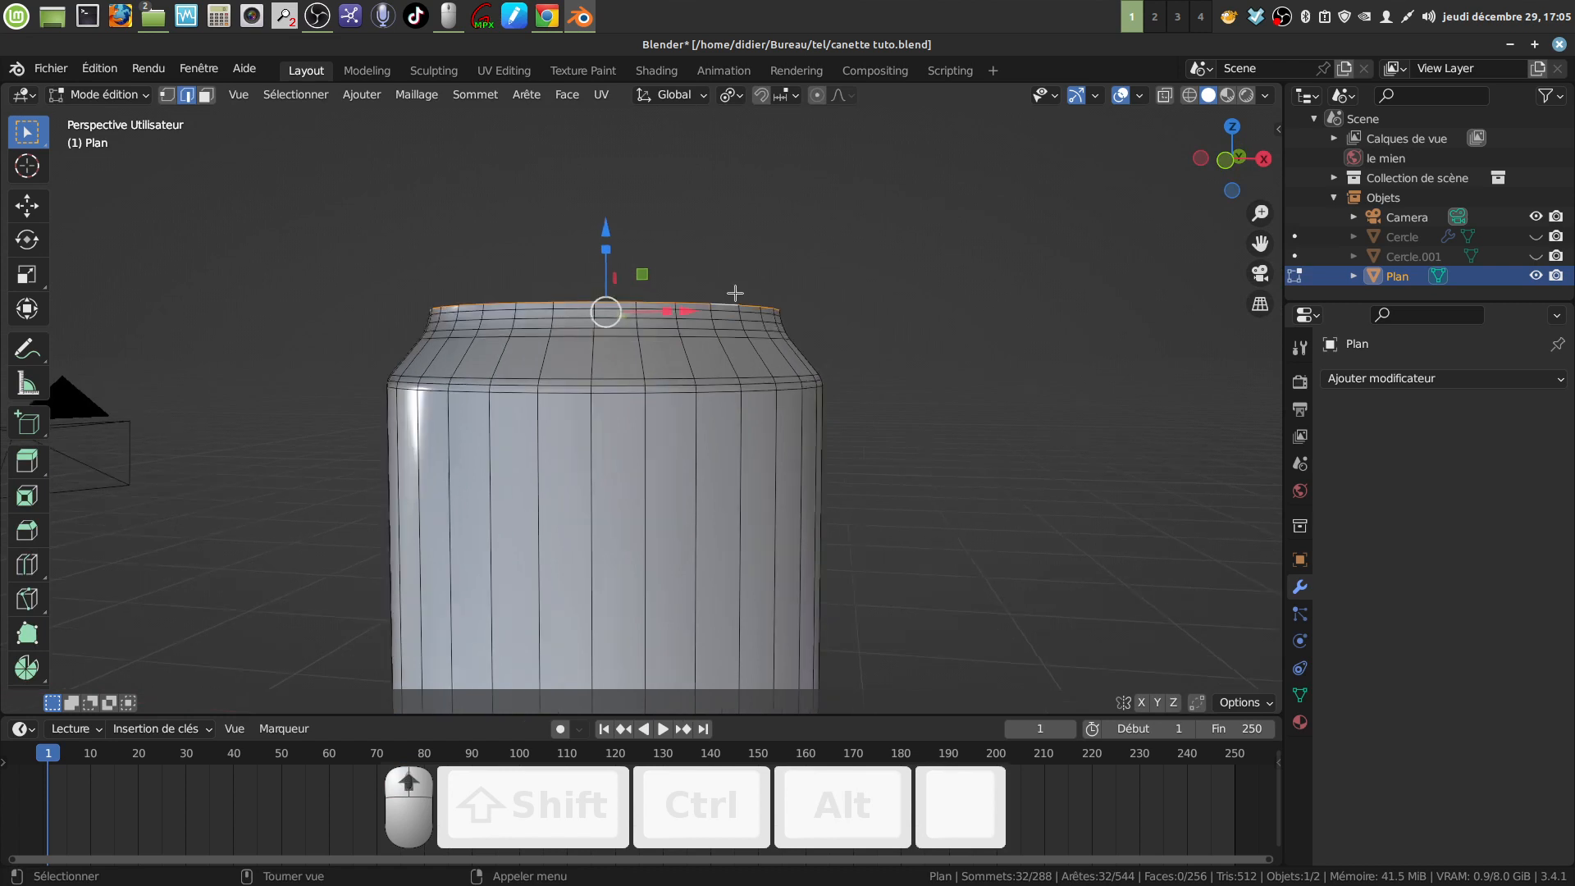
key("e")
key("s")
left_click(823, 289)
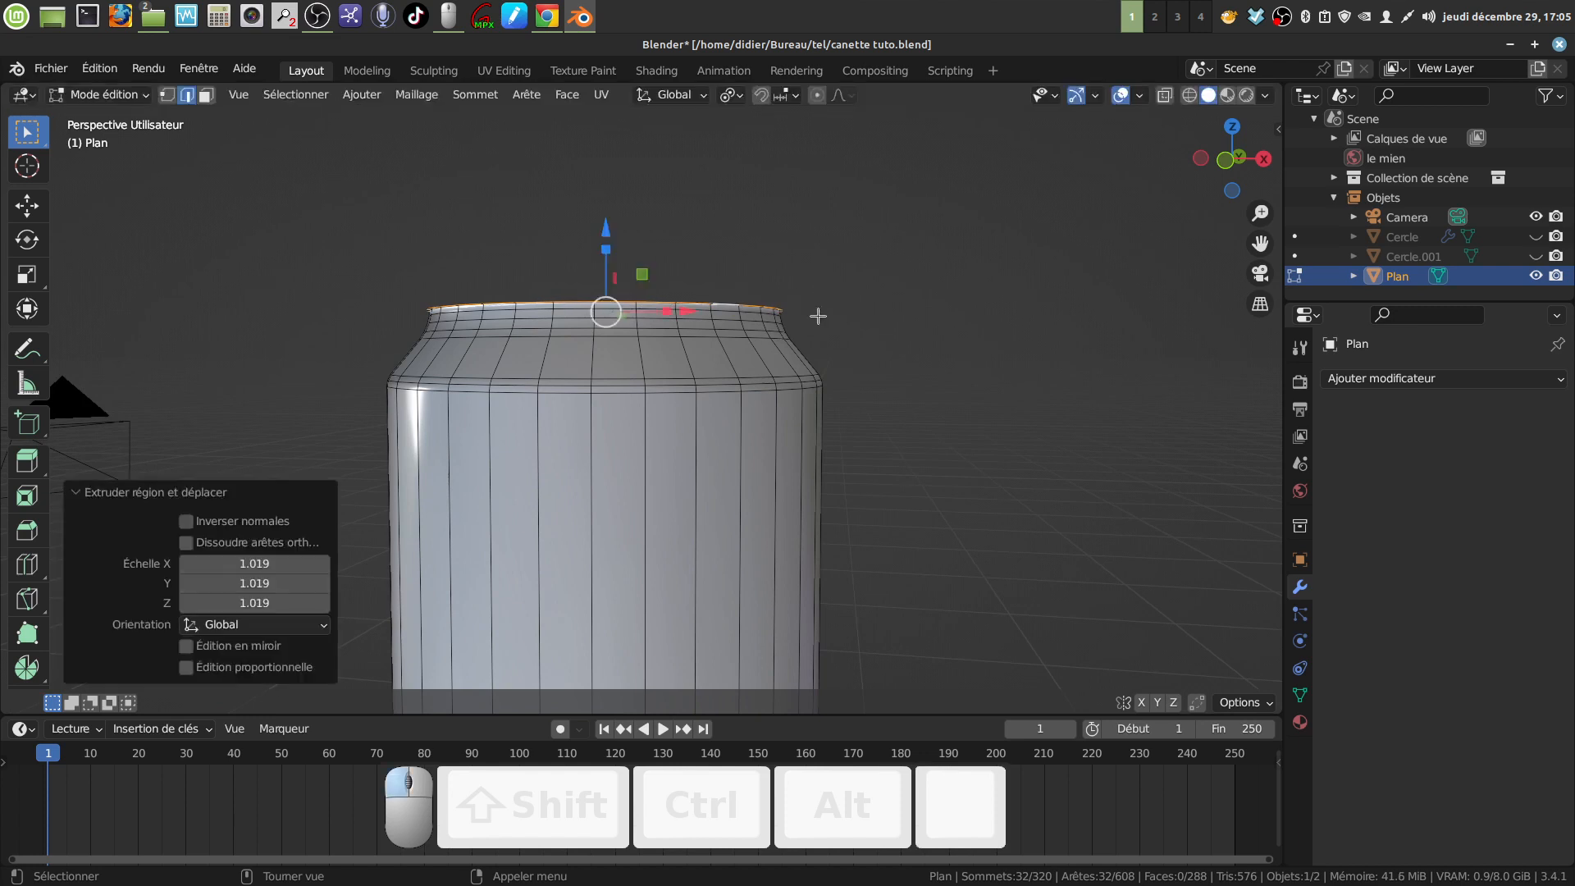
Extrude the widened rim again and raise it about 0.058 m along Z to form the lip
key("e")
left_click(817, 316)
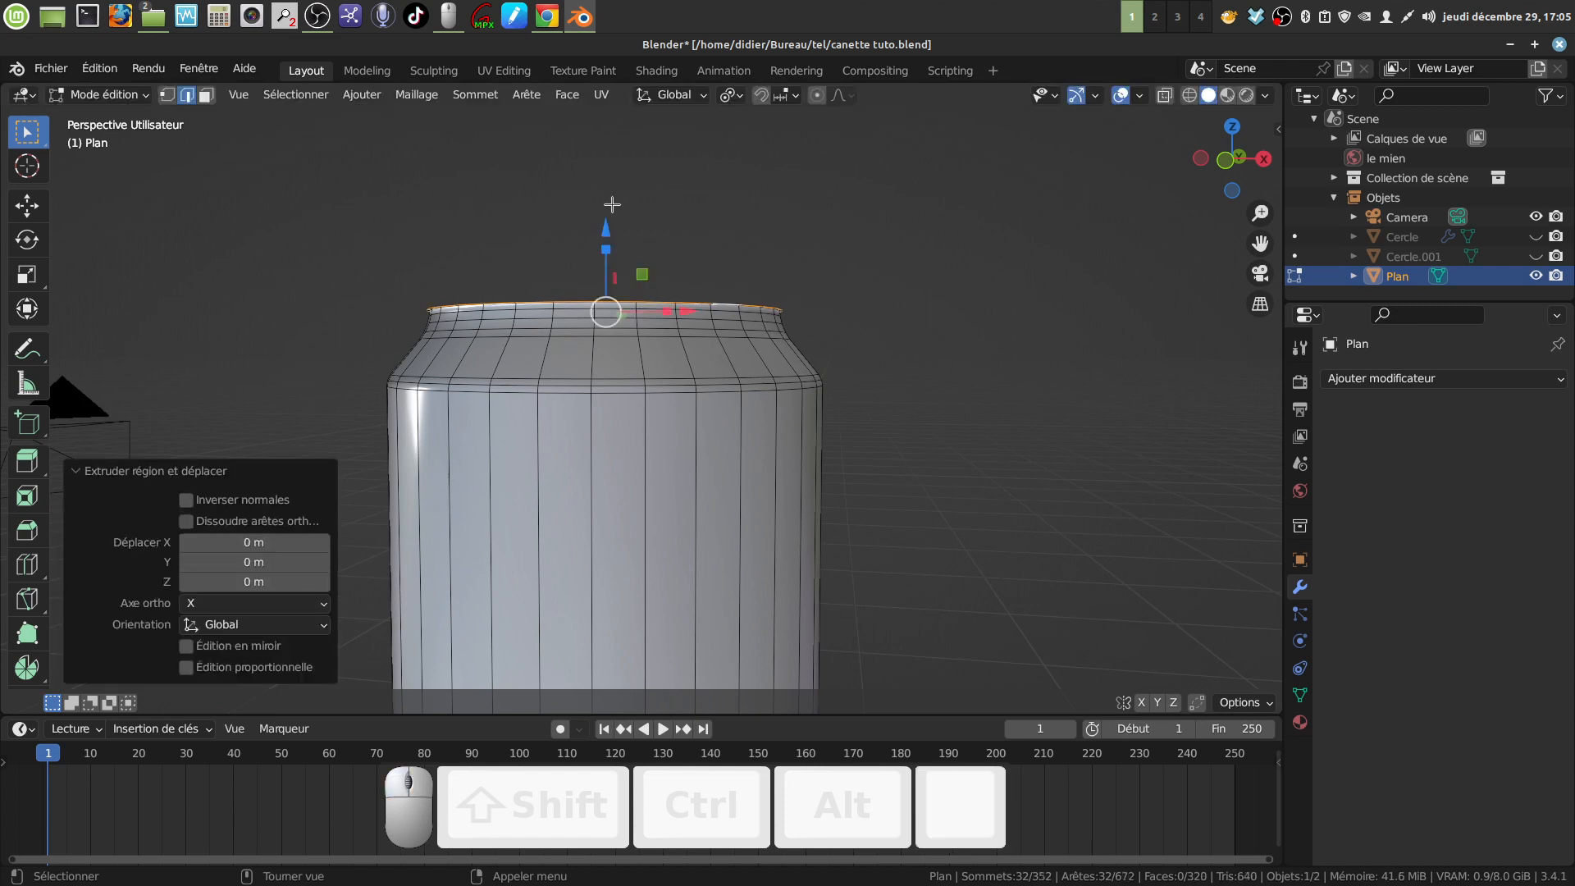
left_click_drag(607, 220, 608, 205)
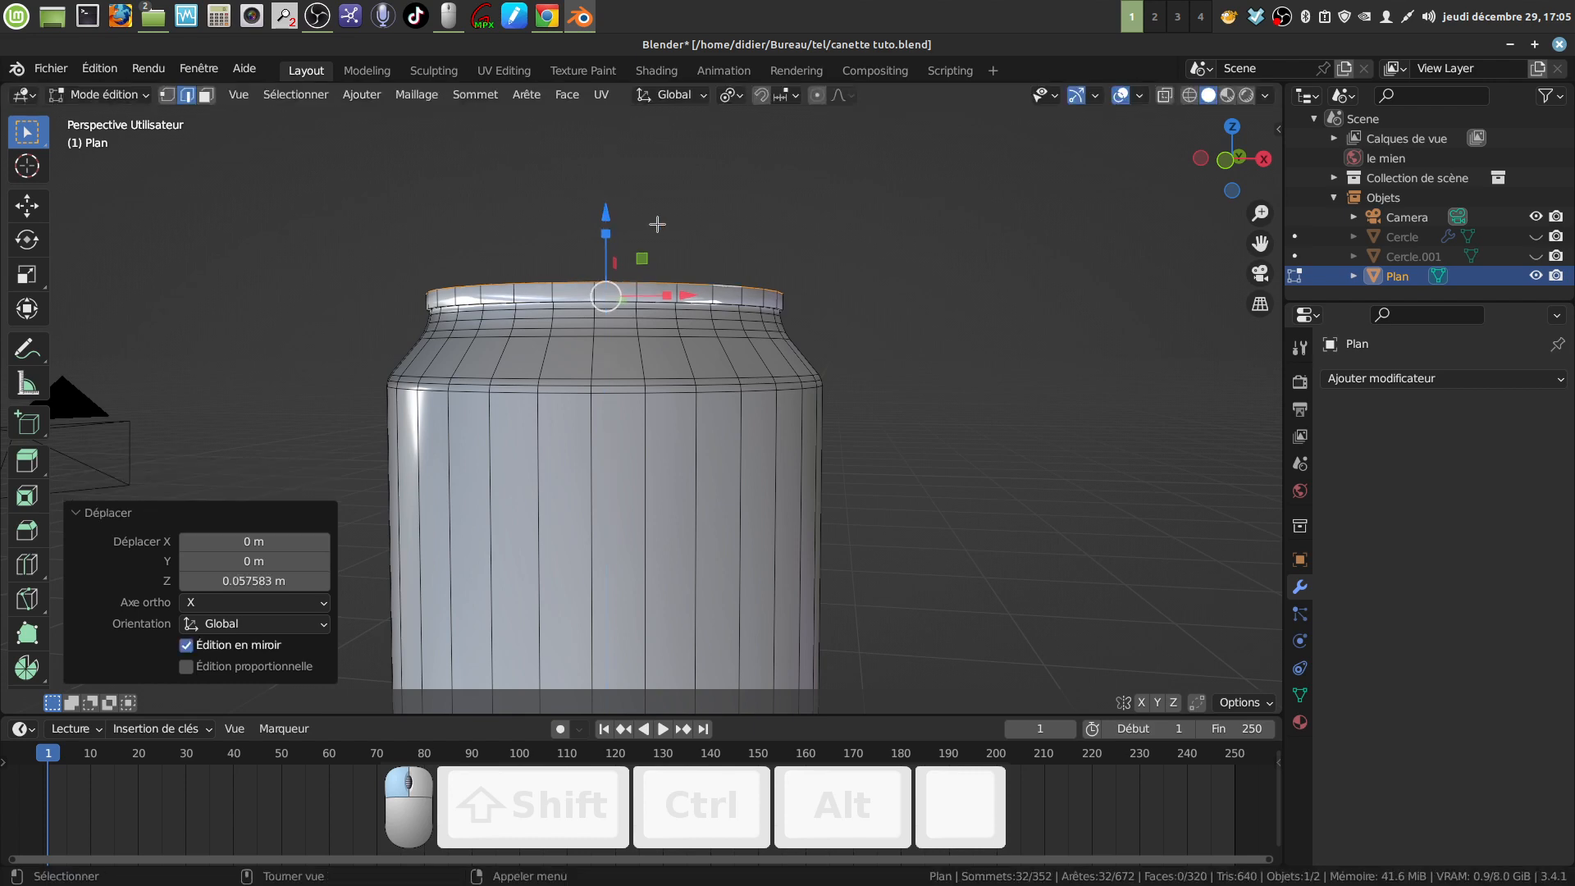
Extrude the lip's top edge loop and scale it inward to about 0.968 to give the rim thickness
middle_click_drag(608, 205, 687, 293)
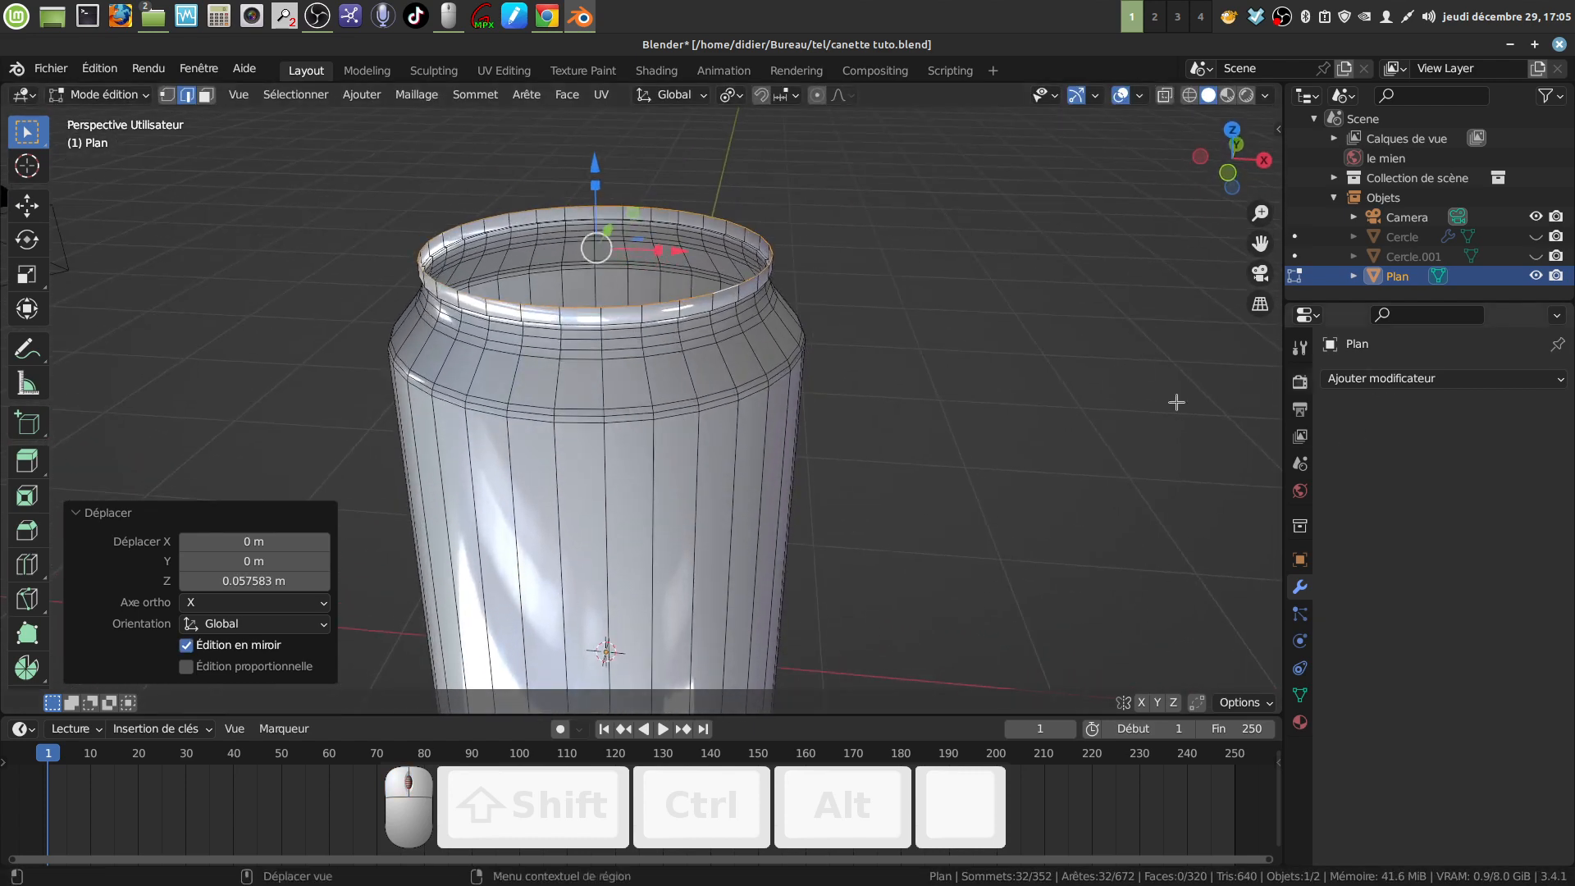
middle_click_drag(769, 364, 780, 399, "shift")
scroll(770, 422, "up", 2)
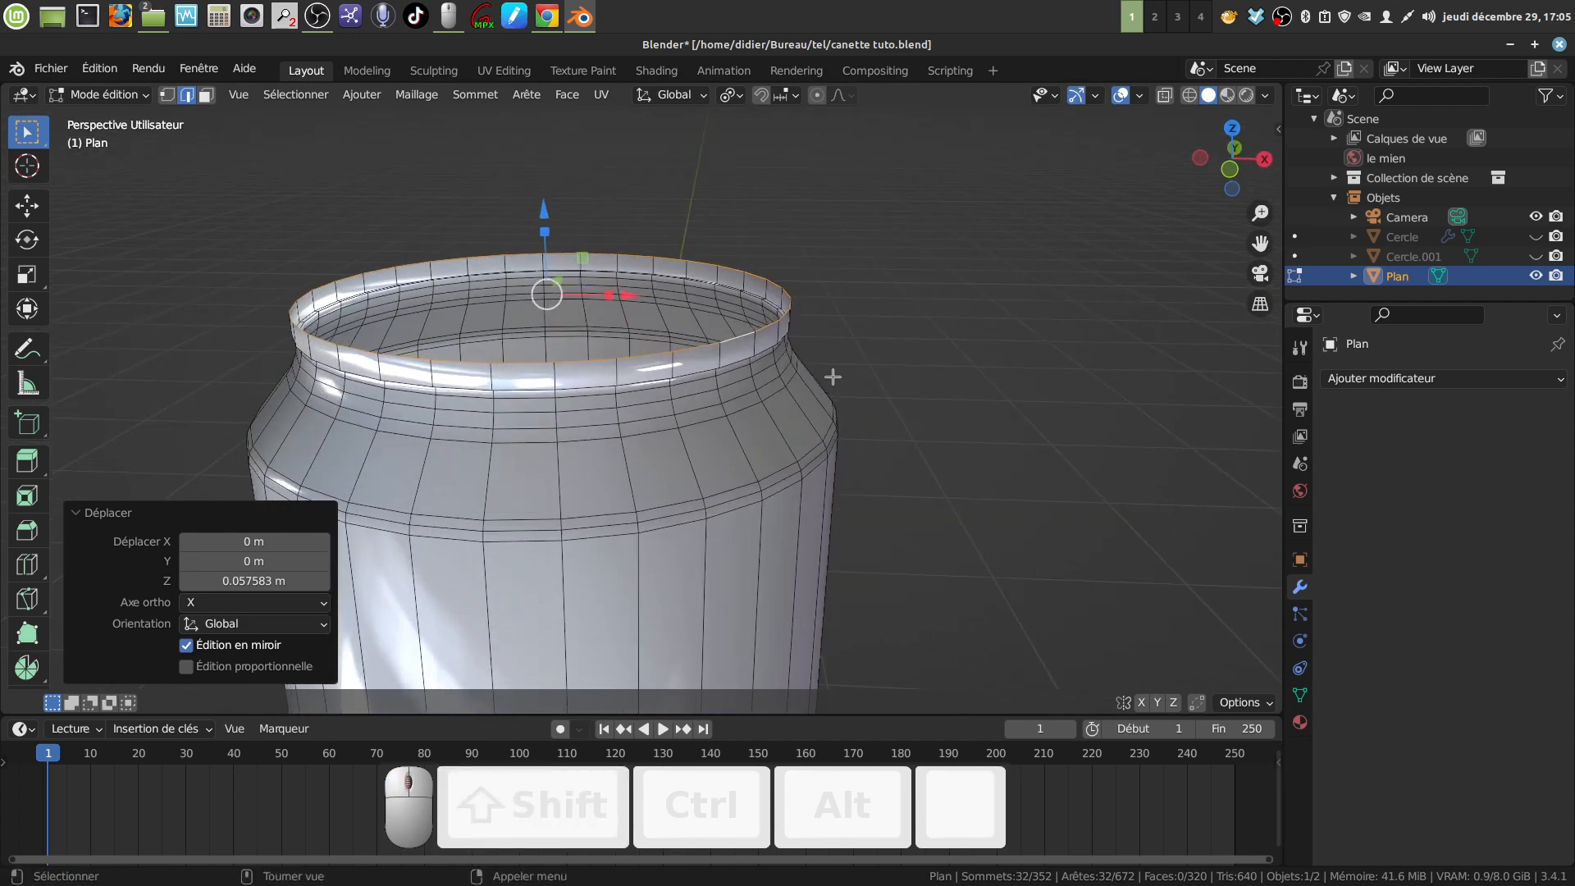
key("e")
key("s")
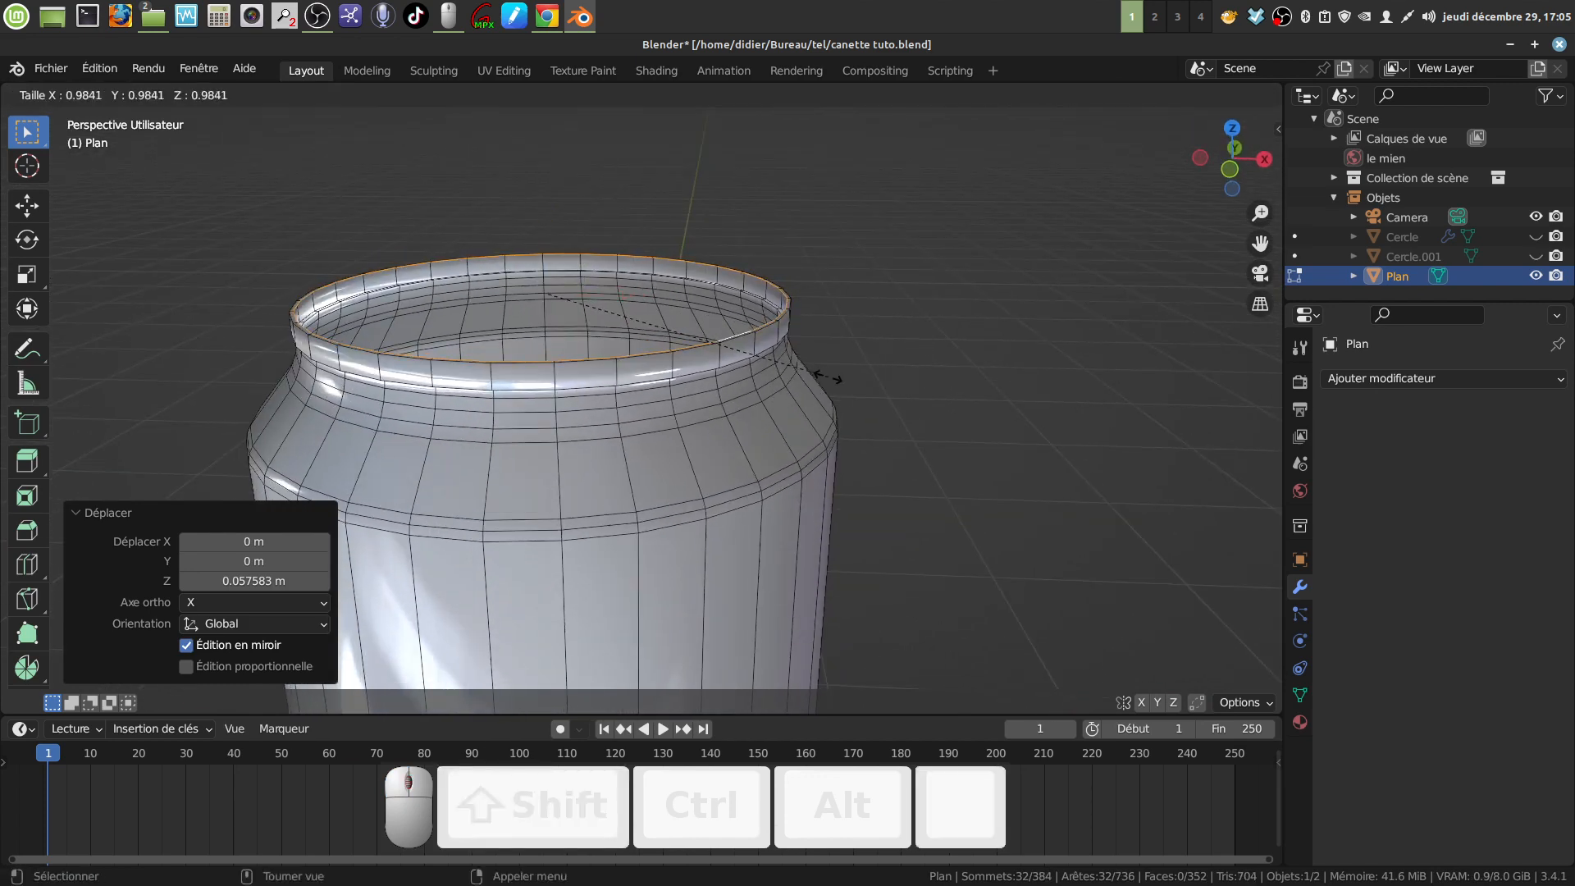
left_click(823, 377)
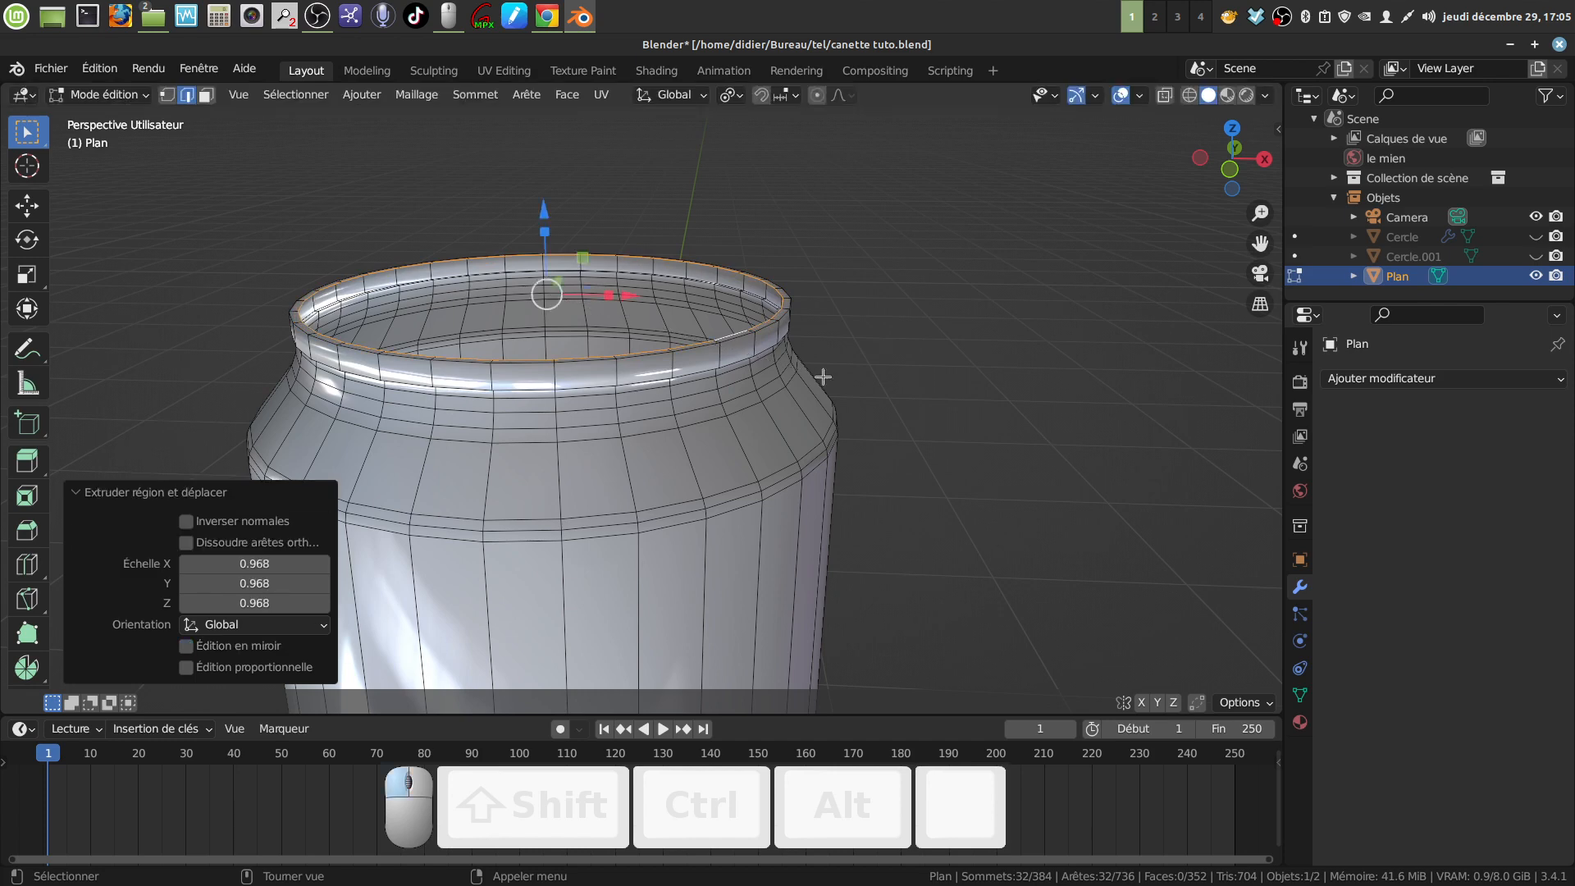
Extrude the rim's inner edge loop down about 0.016 m along Z, and extrude it again scaled inward to 0.98
middle_click_drag(823, 377, 817, 339)
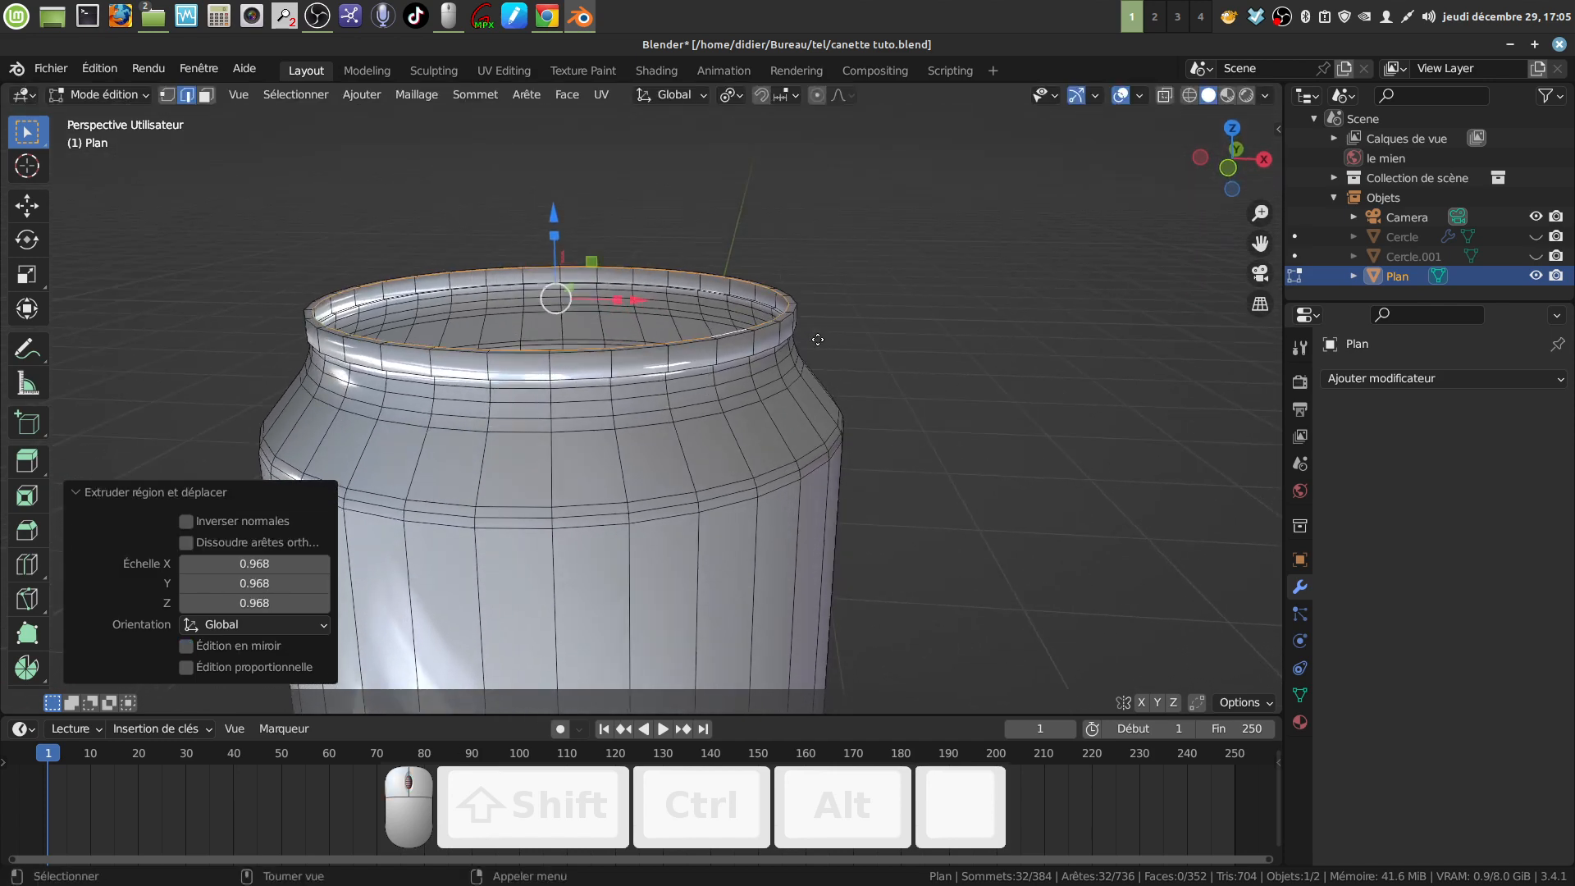
key("e")
left_click(818, 340)
left_click_drag(554, 214, 554, 222)
type("es")
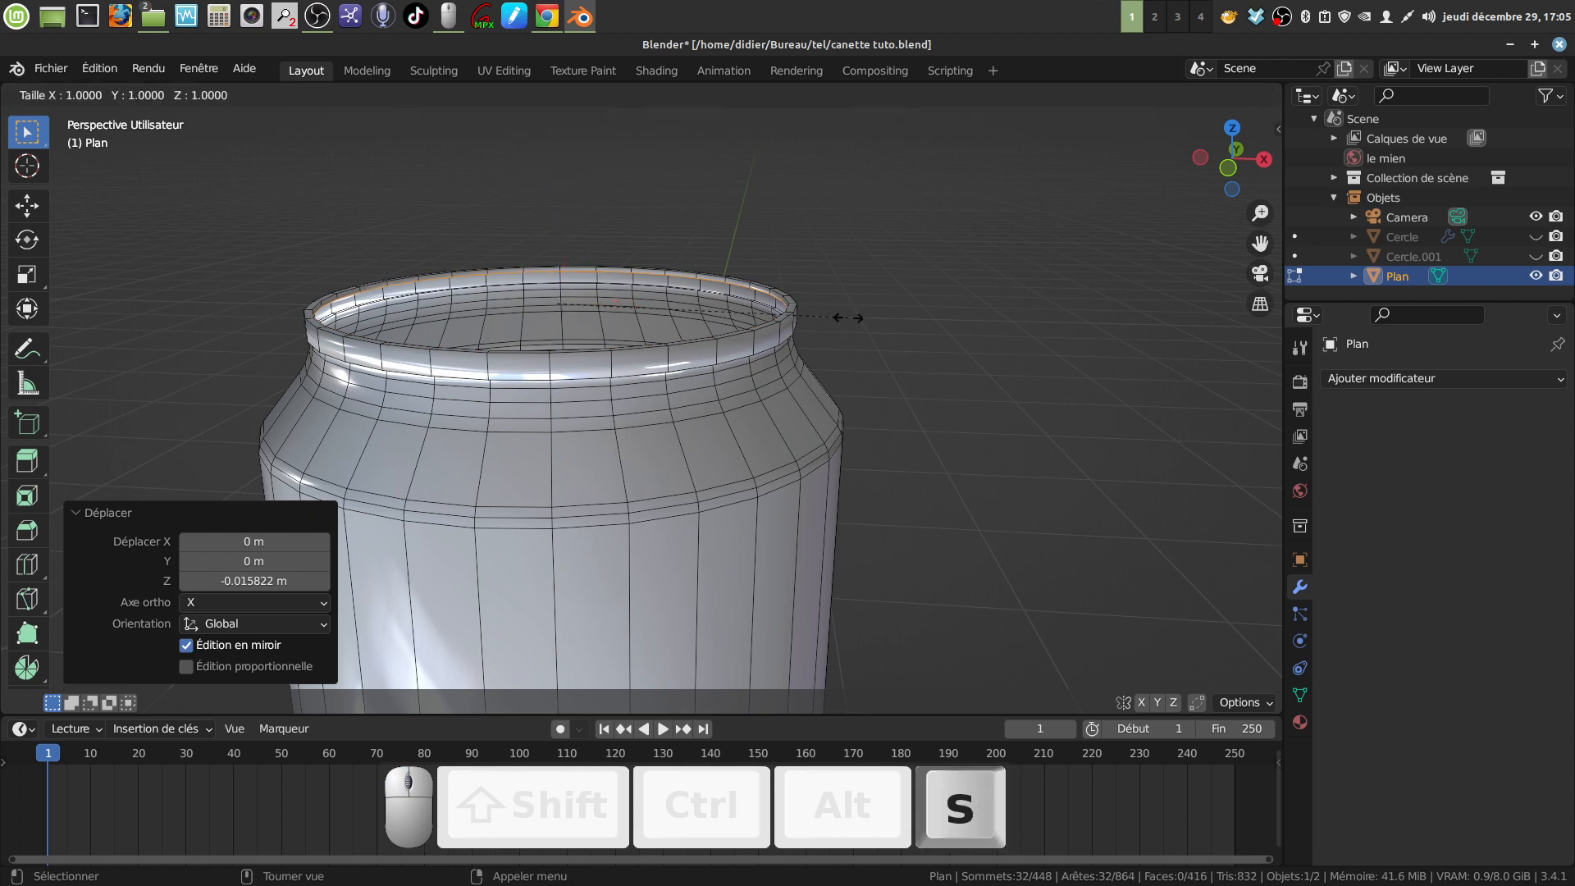
type("0.98")
left_click(843, 315)
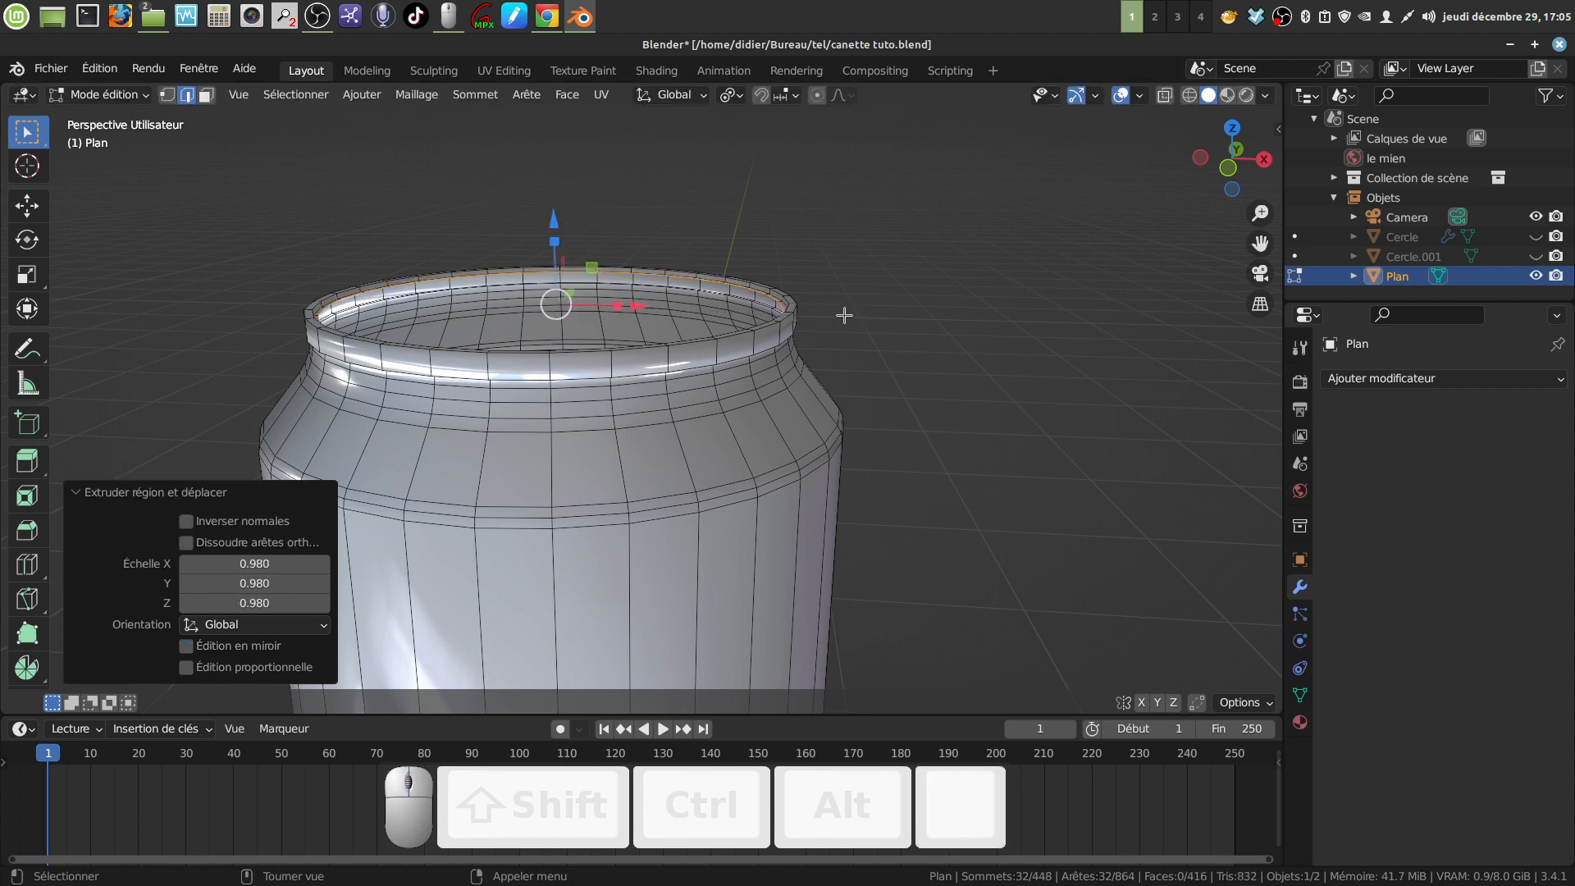
Extrude the inner loop down about 0.027 m along Z, and extrude it again scaled inward to about 0.985
key("e")
left_click(844, 315)
left_click_drag(554, 219, 554, 230)
scroll(797, 341, "up", 4)
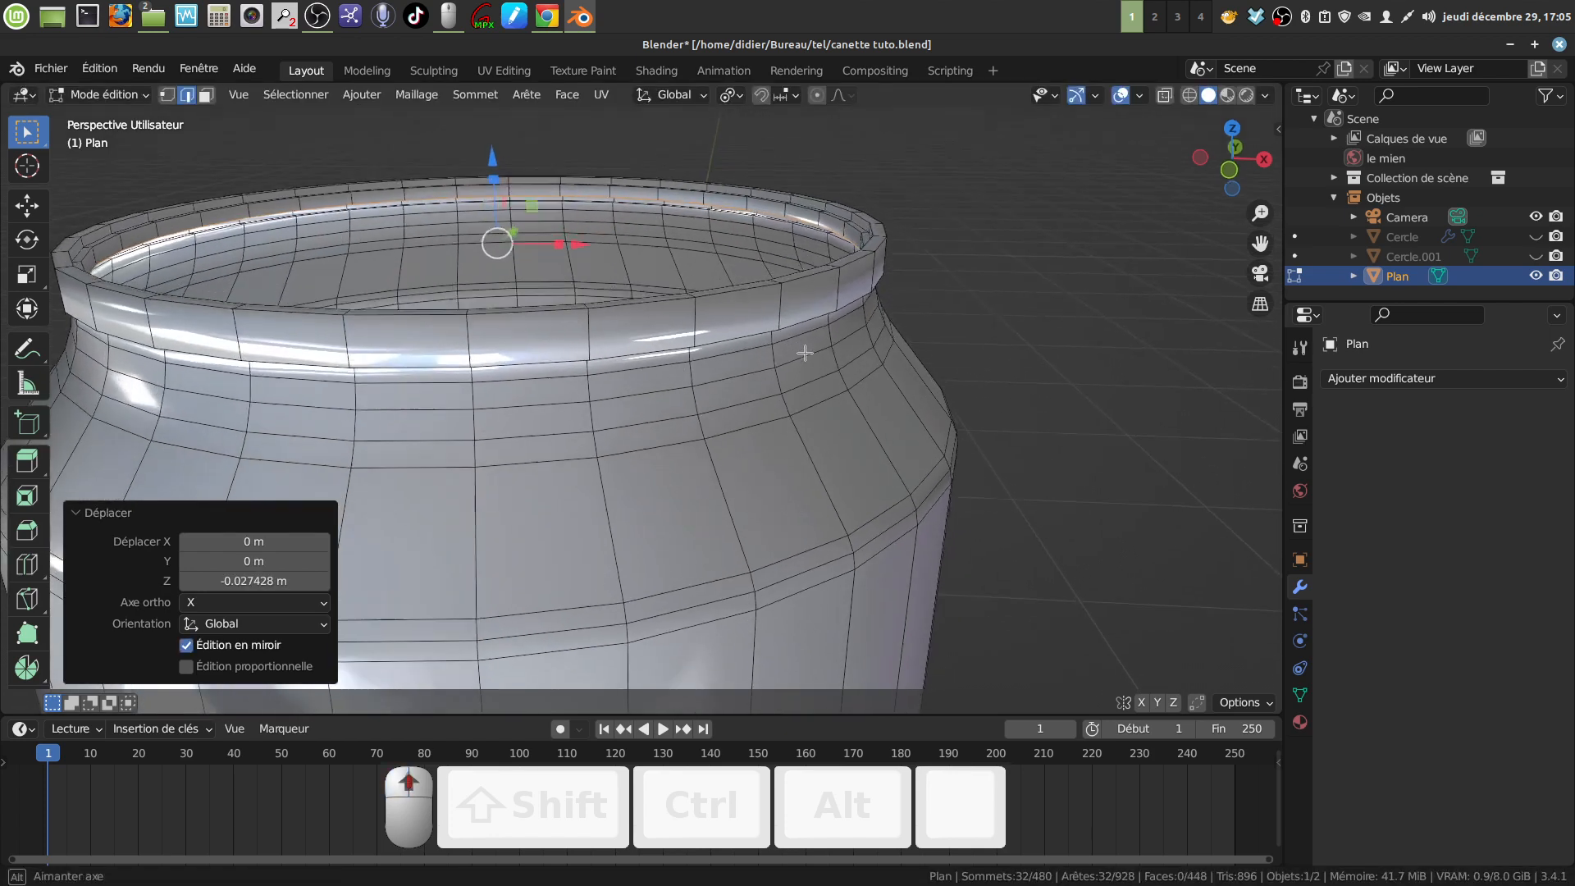
key("e")
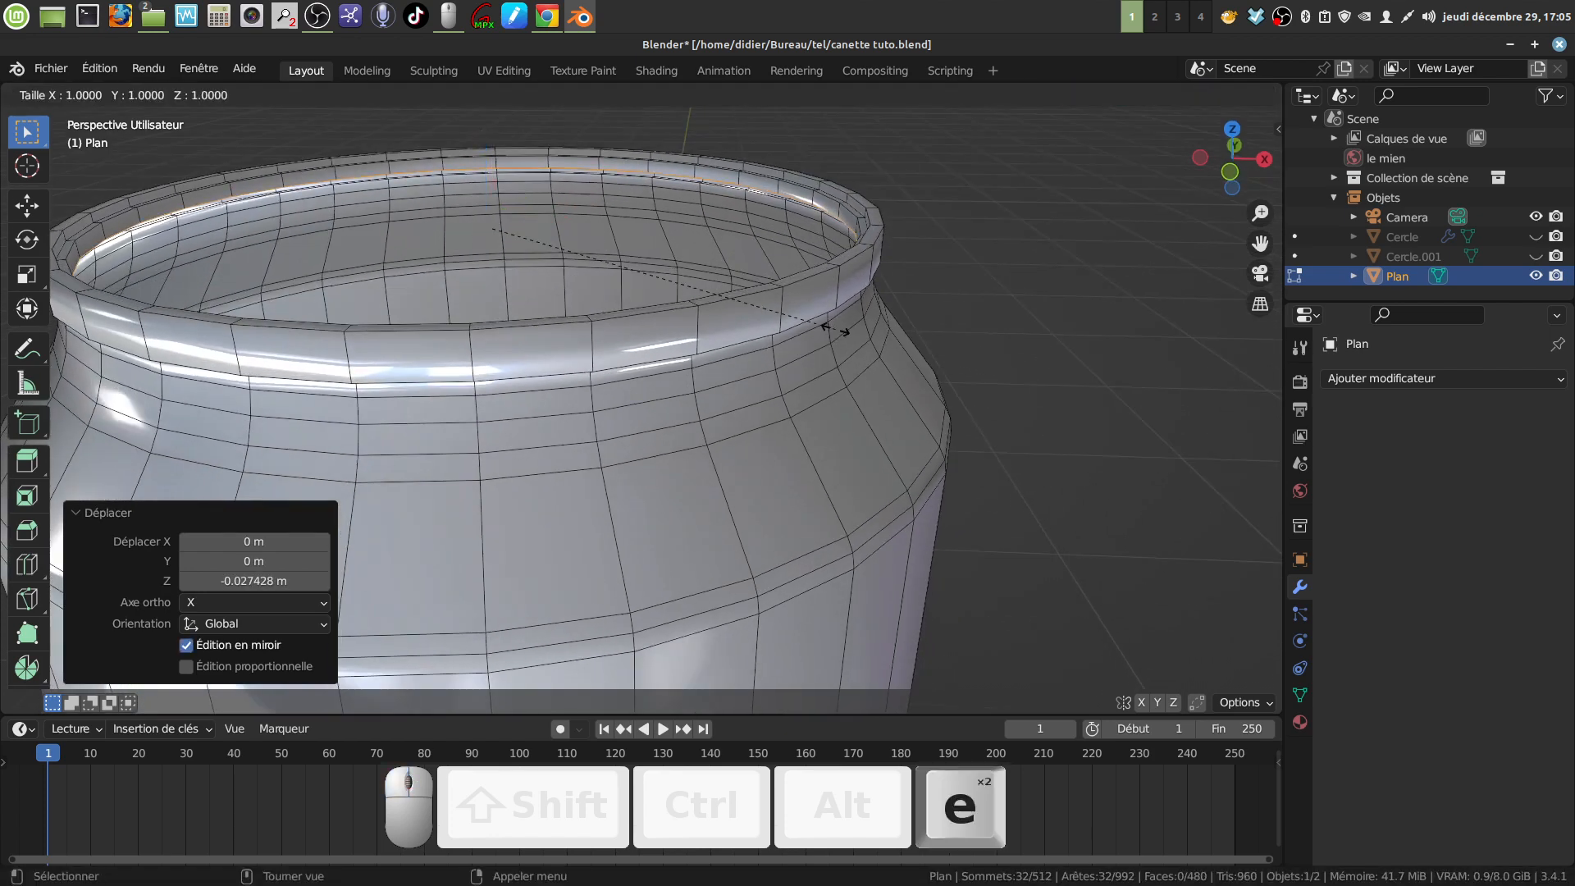
key("s")
left_click(828, 329)
scroll(816, 315, "down", 2)
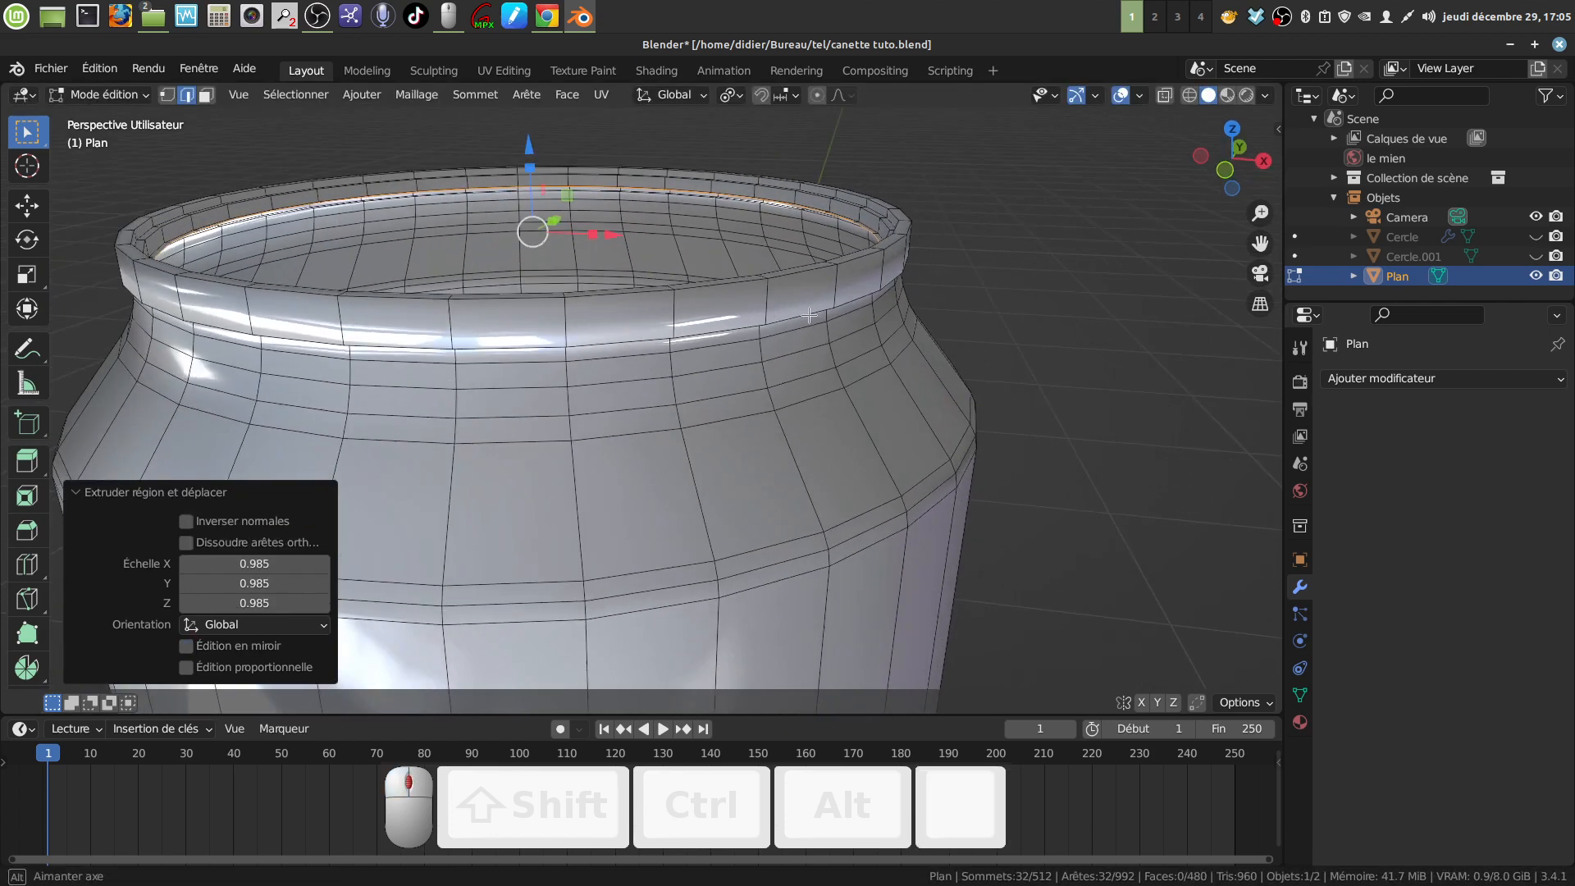
Extrude the inner loop down about 0.025 m along Z, and extrude it again scaled inward to about 0.970
key("e")
left_click(822, 311)
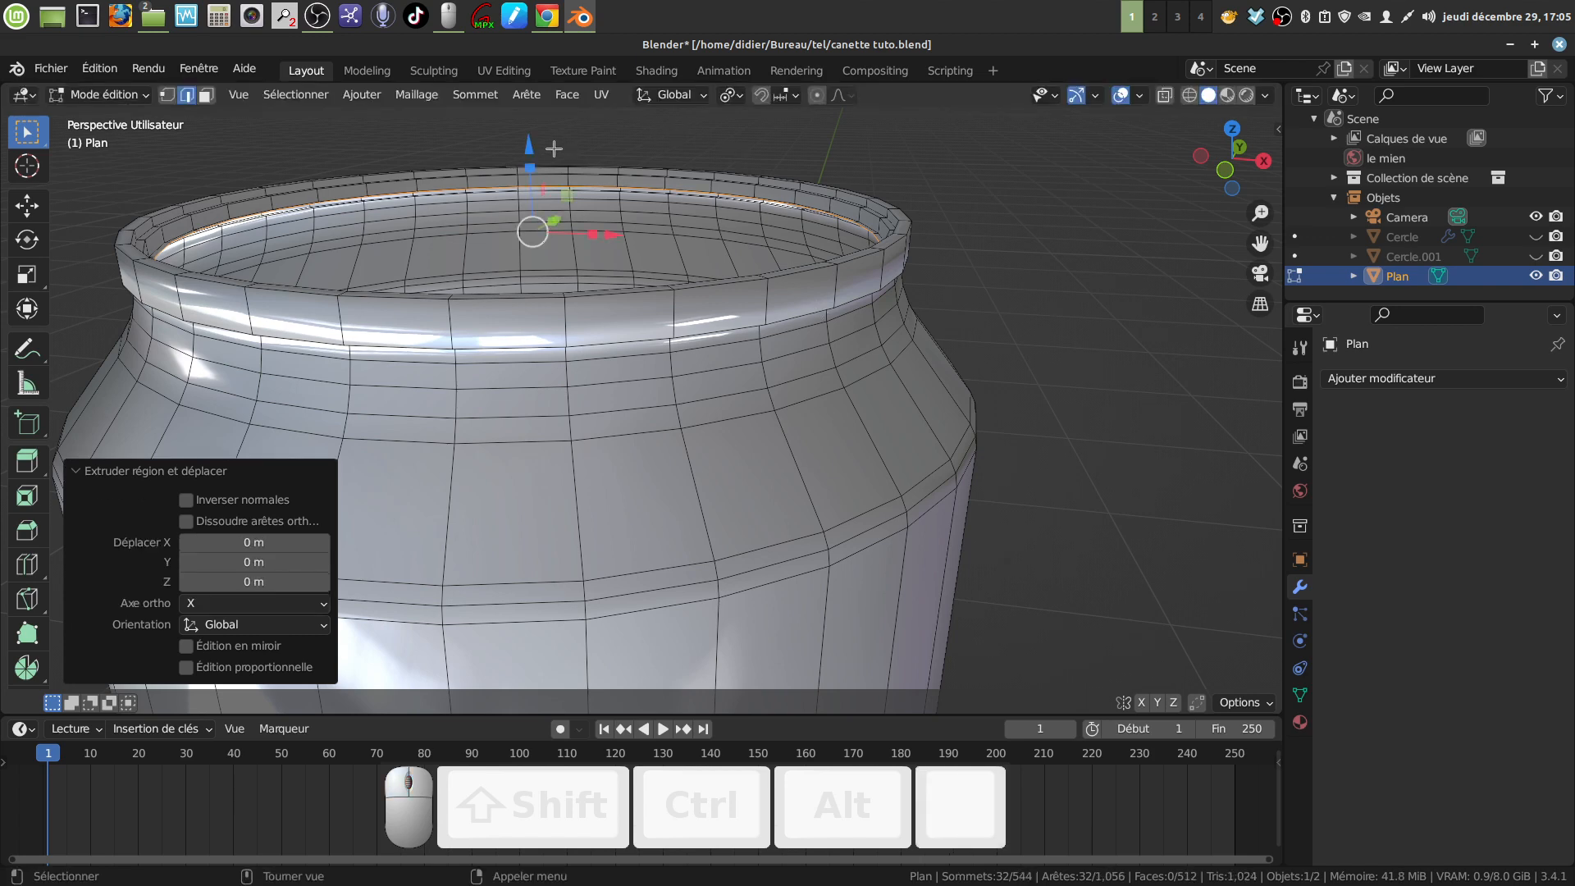
left_click_drag(528, 142, 528, 156)
middle_click_drag(528, 156, 881, 293)
key("e")
key("s")
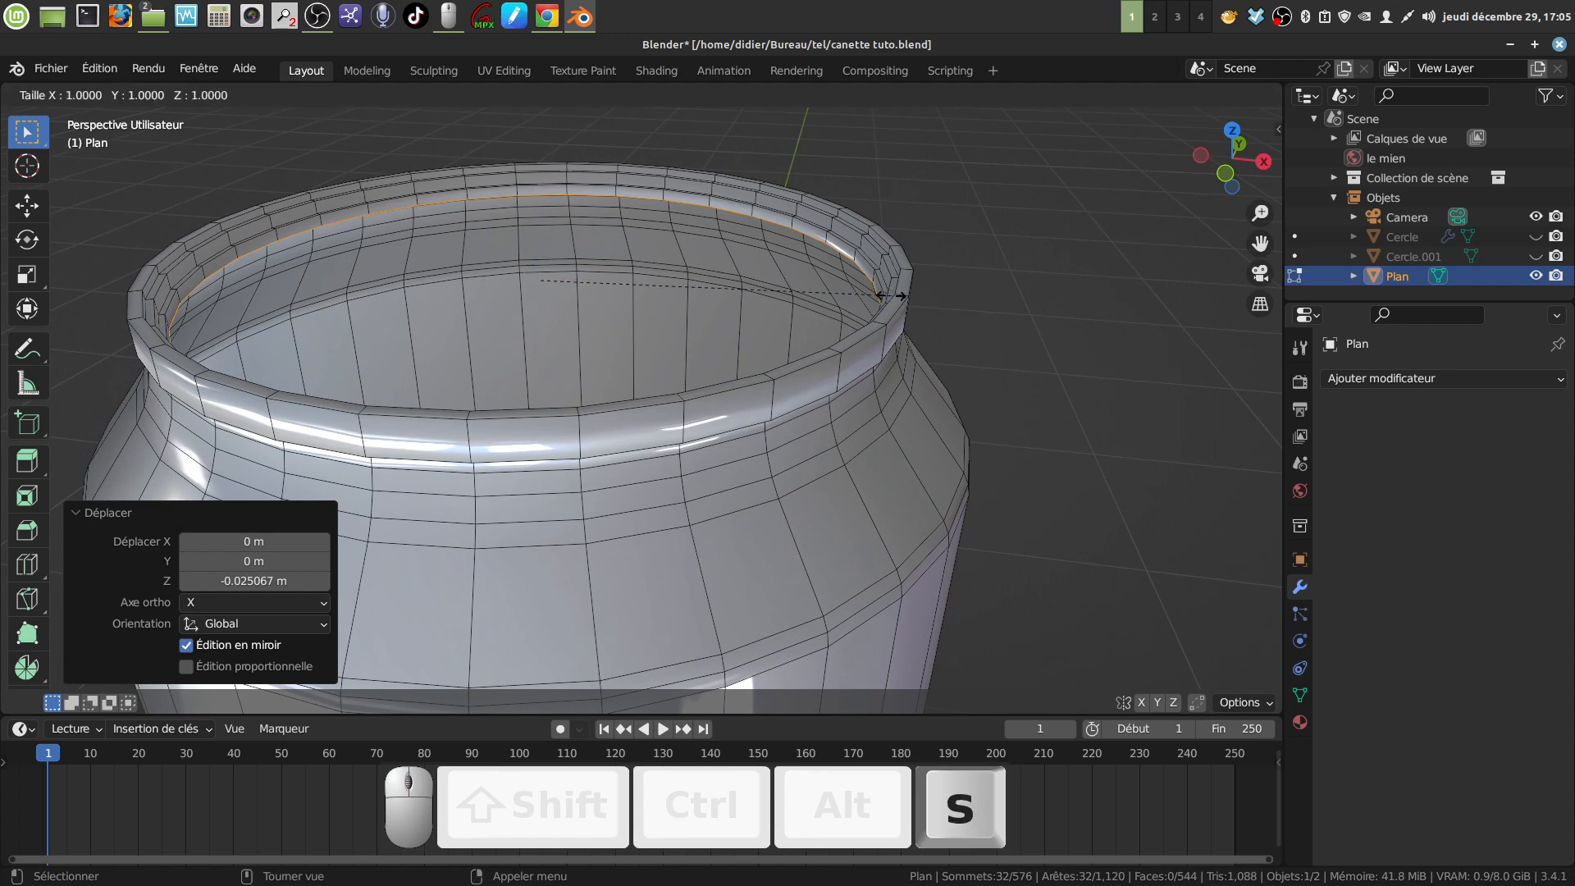
left_click(880, 293)
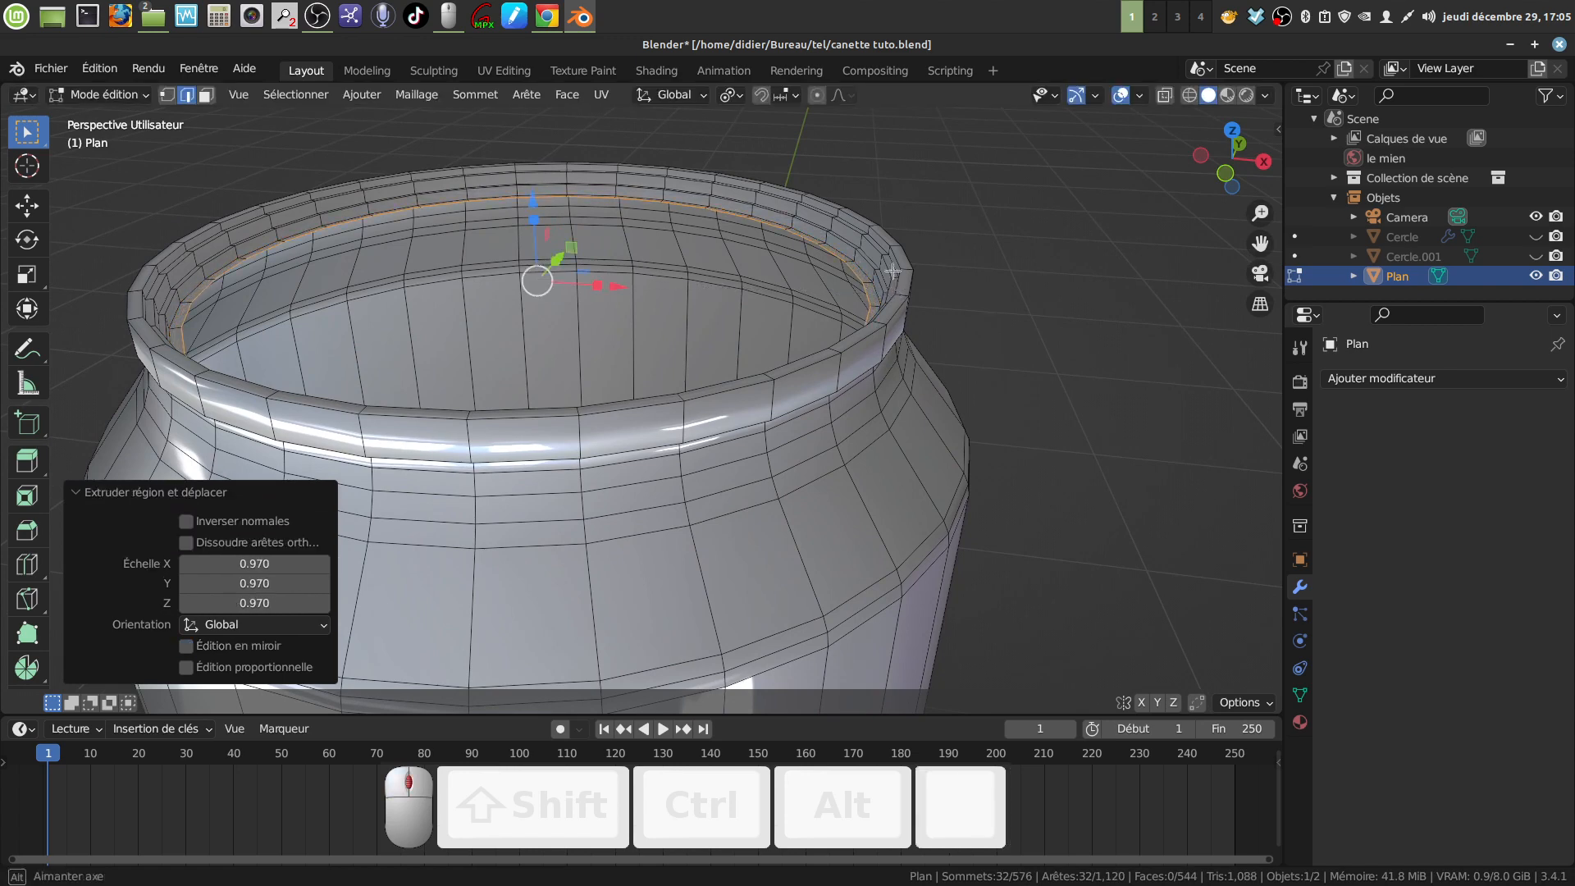
Select the edge loops around the outside and the stepped inside of the can's rim
middle_click_drag(890, 272, 828, 343)
scroll(828, 343, "down", 3)
middle_click_drag(671, 475, 837, 334, "shift")
scroll(739, 459, "up", 3)
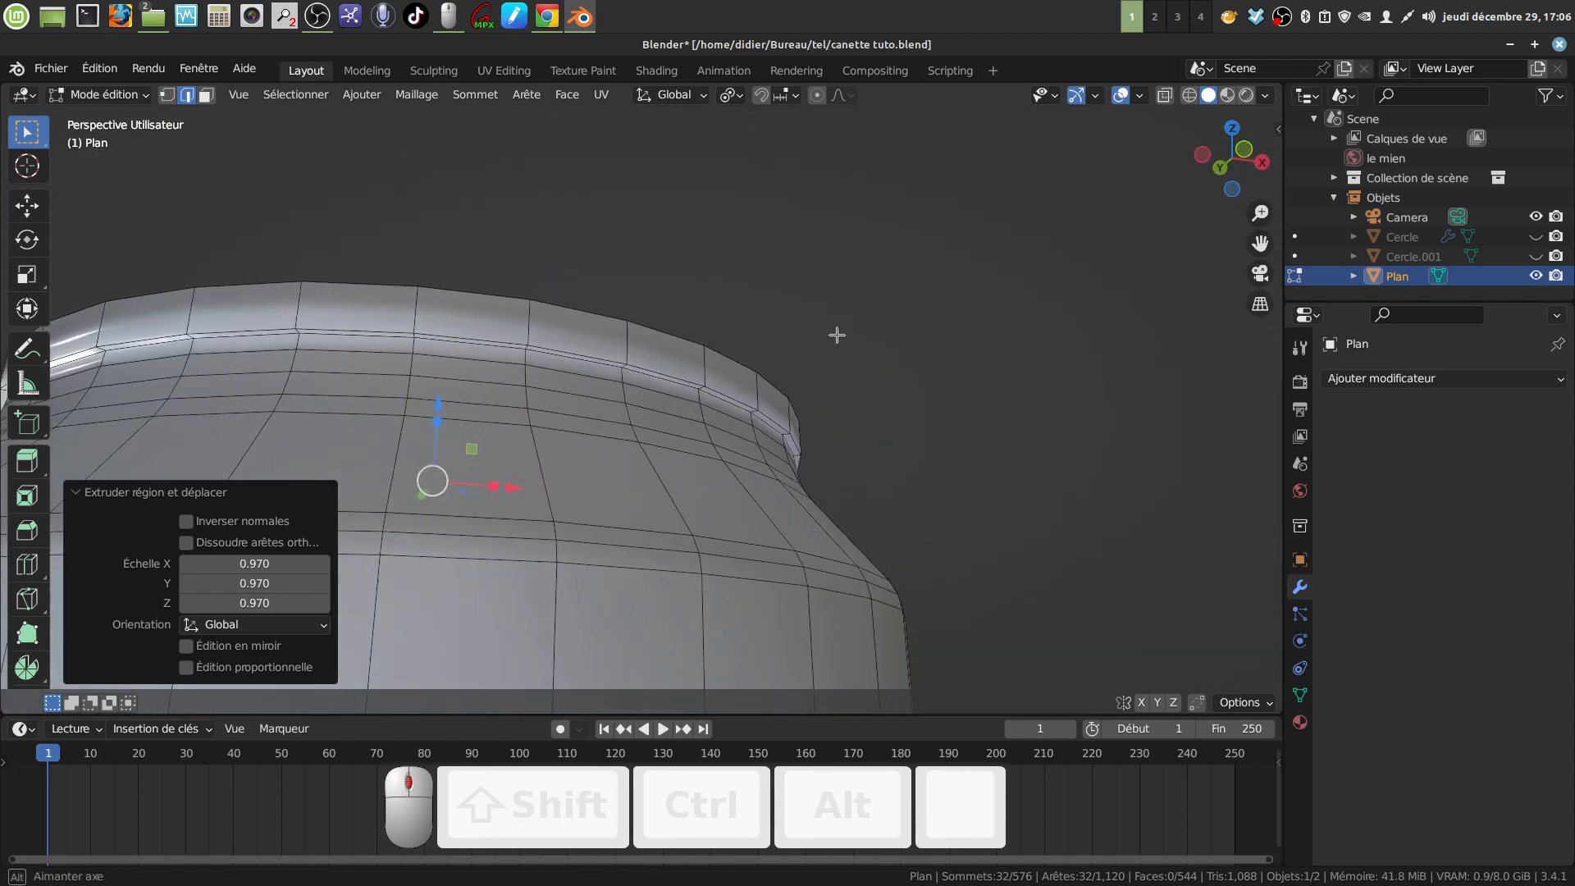
middle_click_drag(800, 394, 784, 527, "shift")
scroll(762, 514, "up", 1)
middle_click_drag(782, 508, 756, 358, "shift")
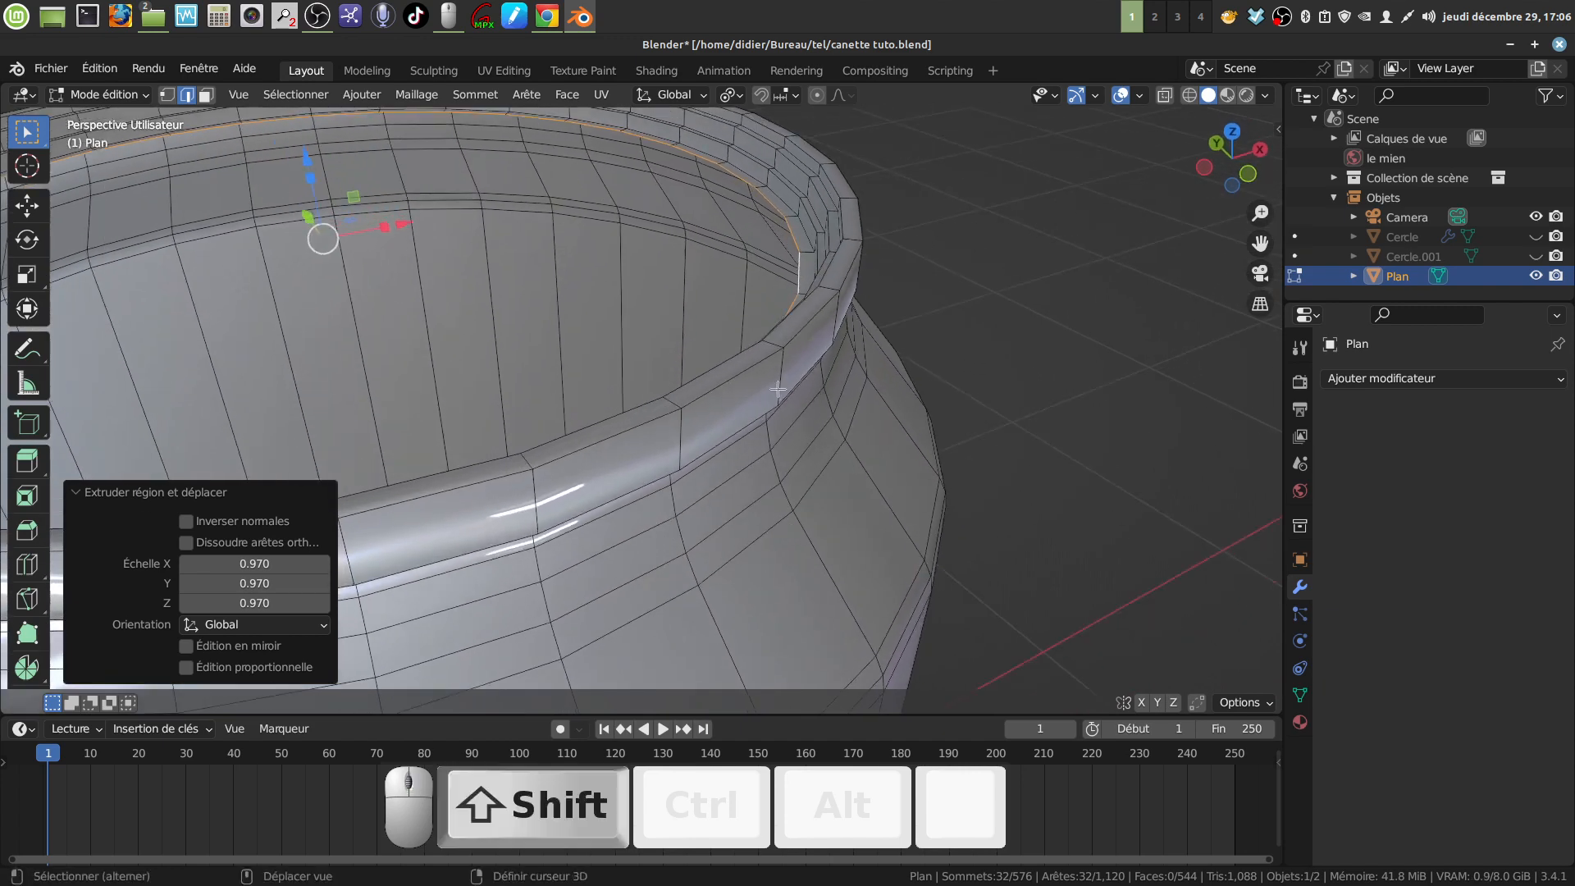
left_click(703, 378, "alt")
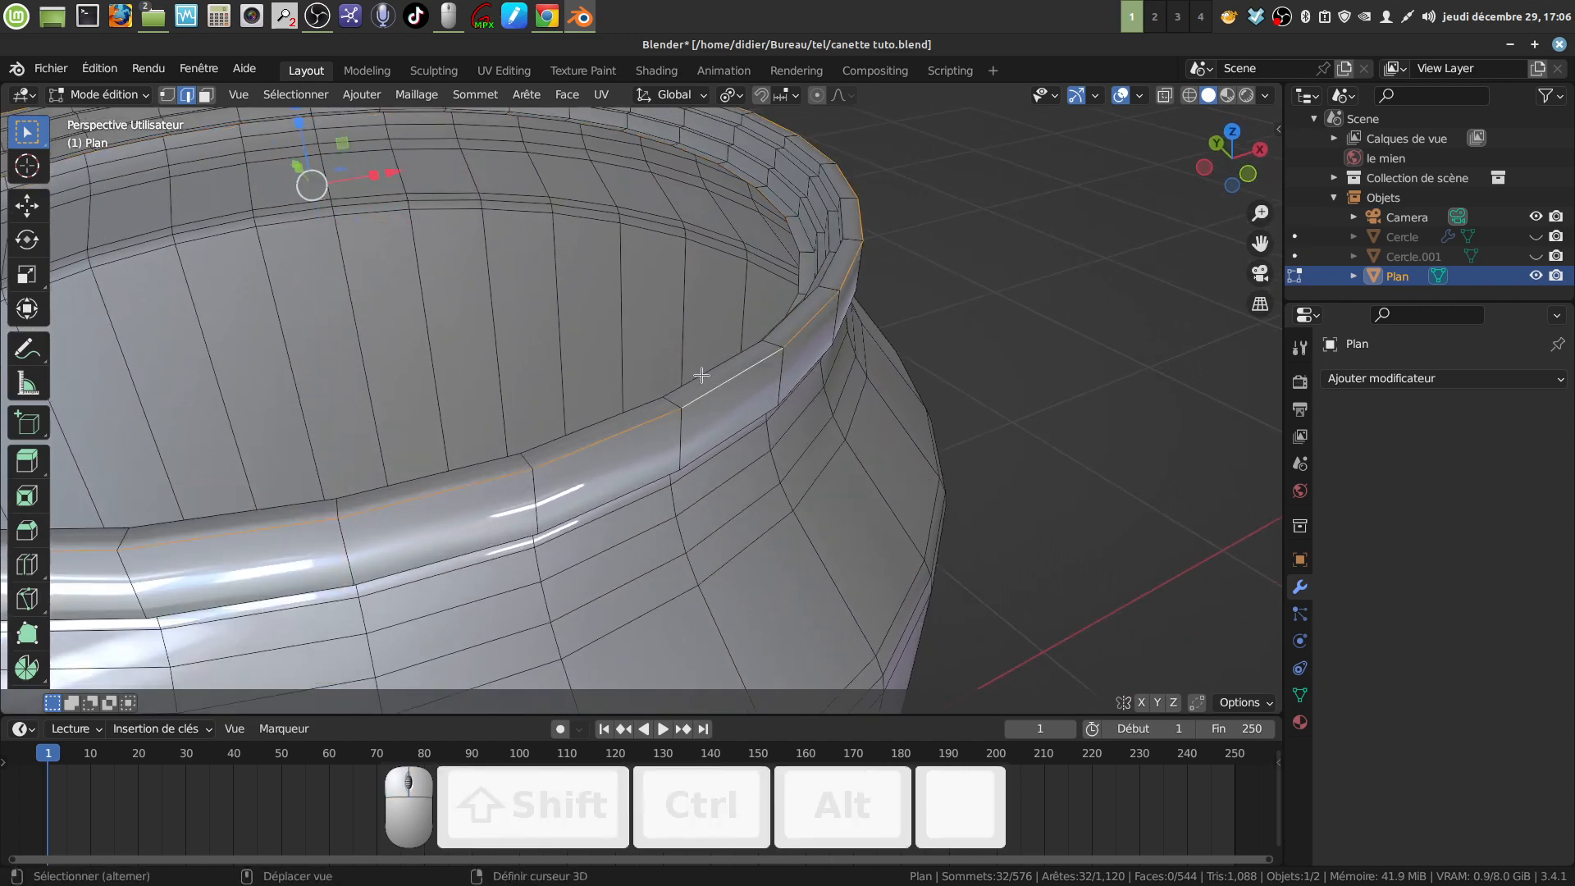
left_click(701, 375, "alt+shift")
middle_click_drag(699, 373, 661, 299)
left_click(698, 400, "alt+shift")
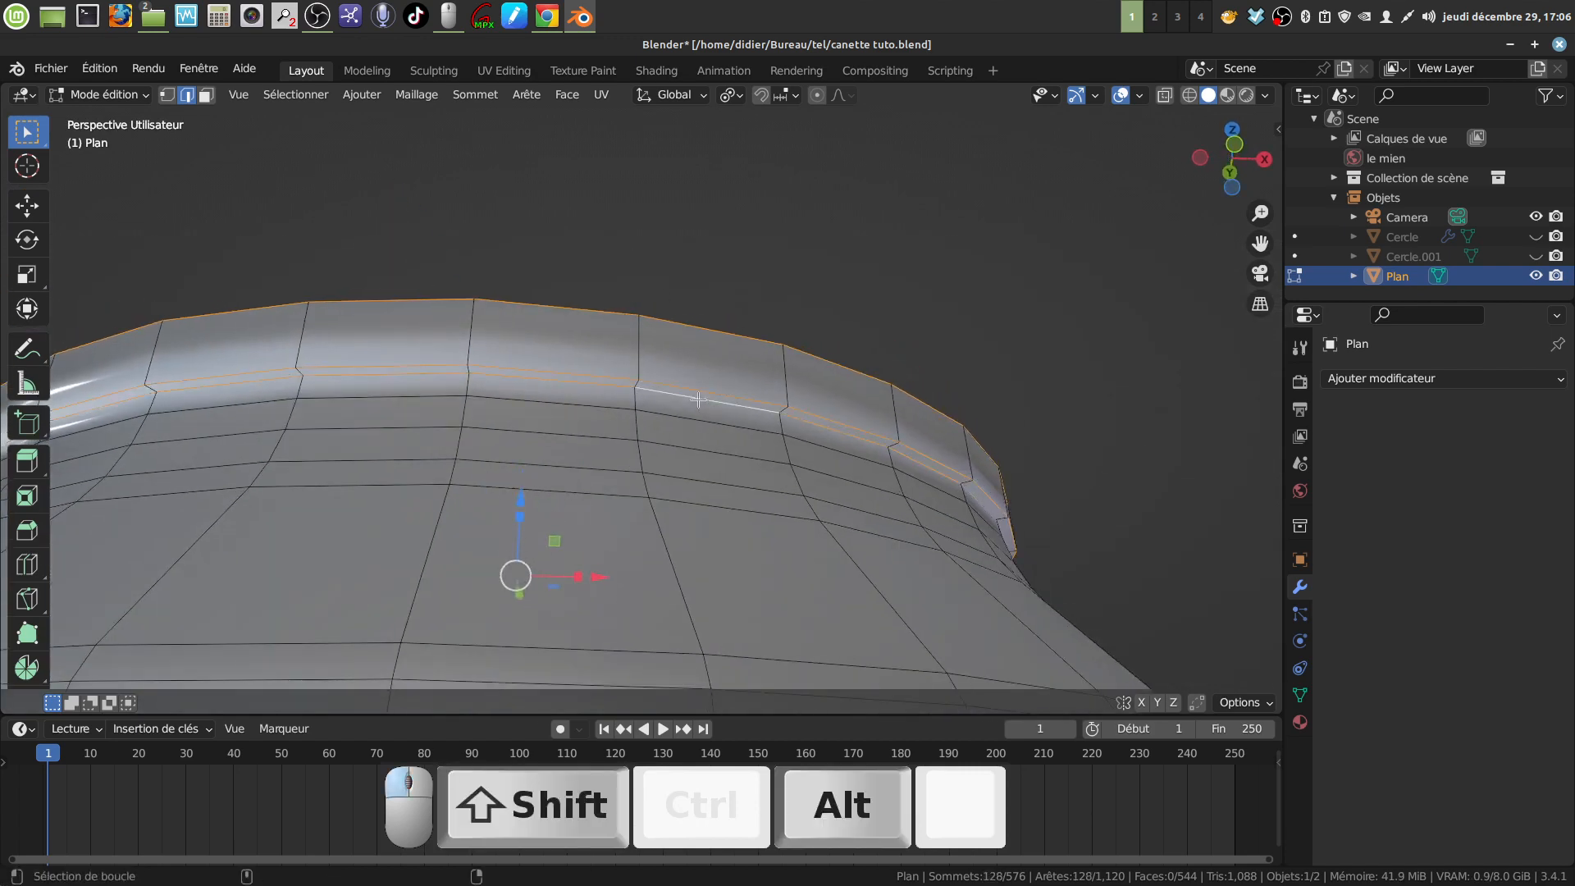
middle_click_drag(698, 399, 780, 460)
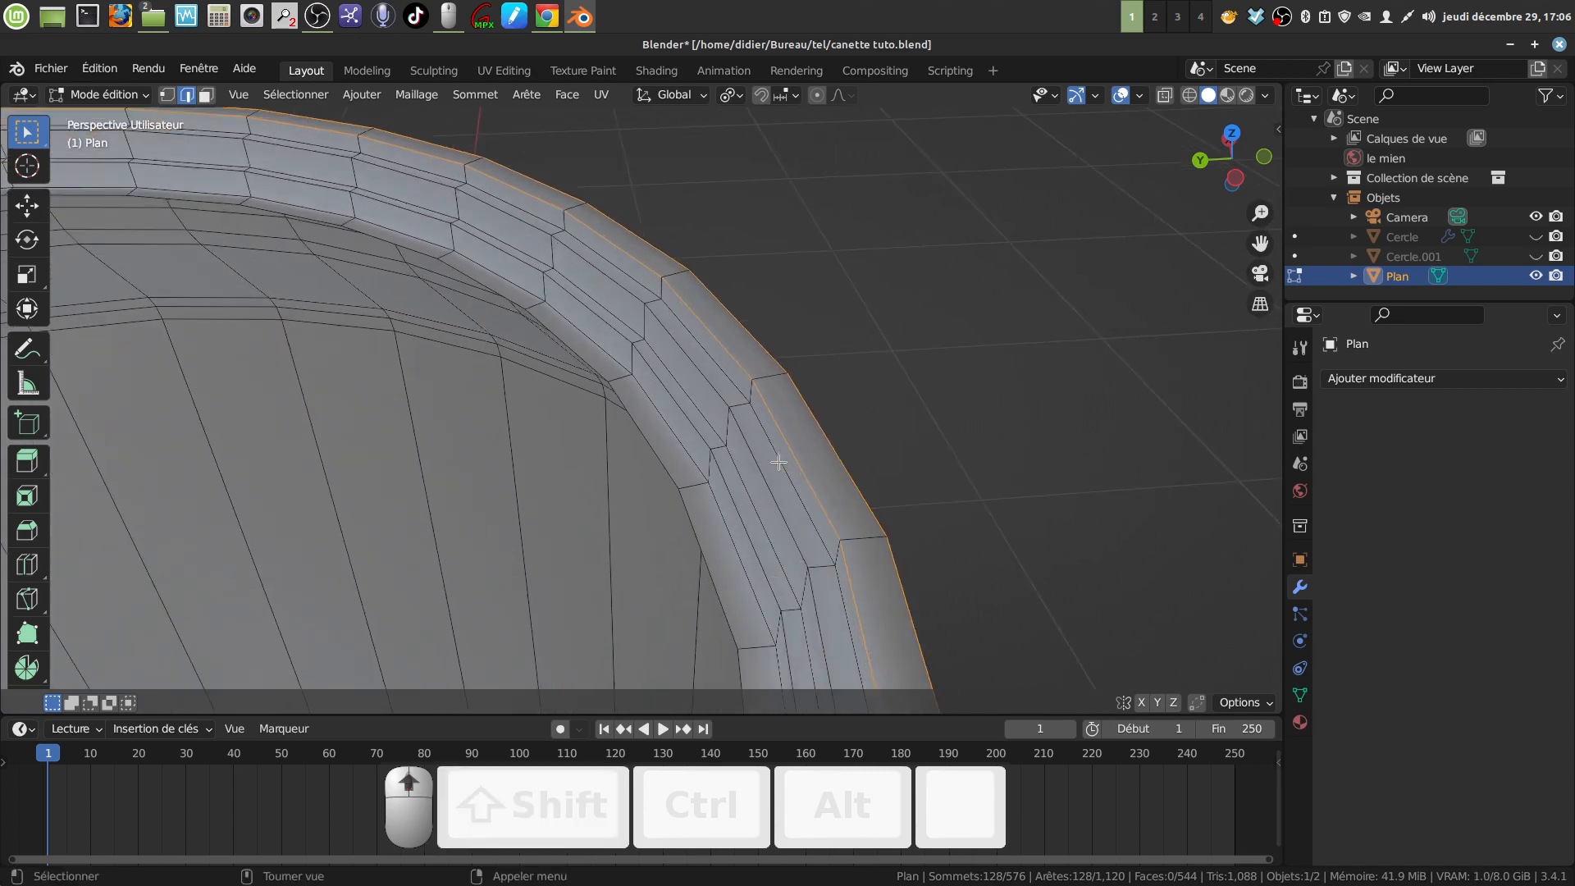
left_click(725, 375, "alt+shift")
left_click(706, 415, "alt+shift")
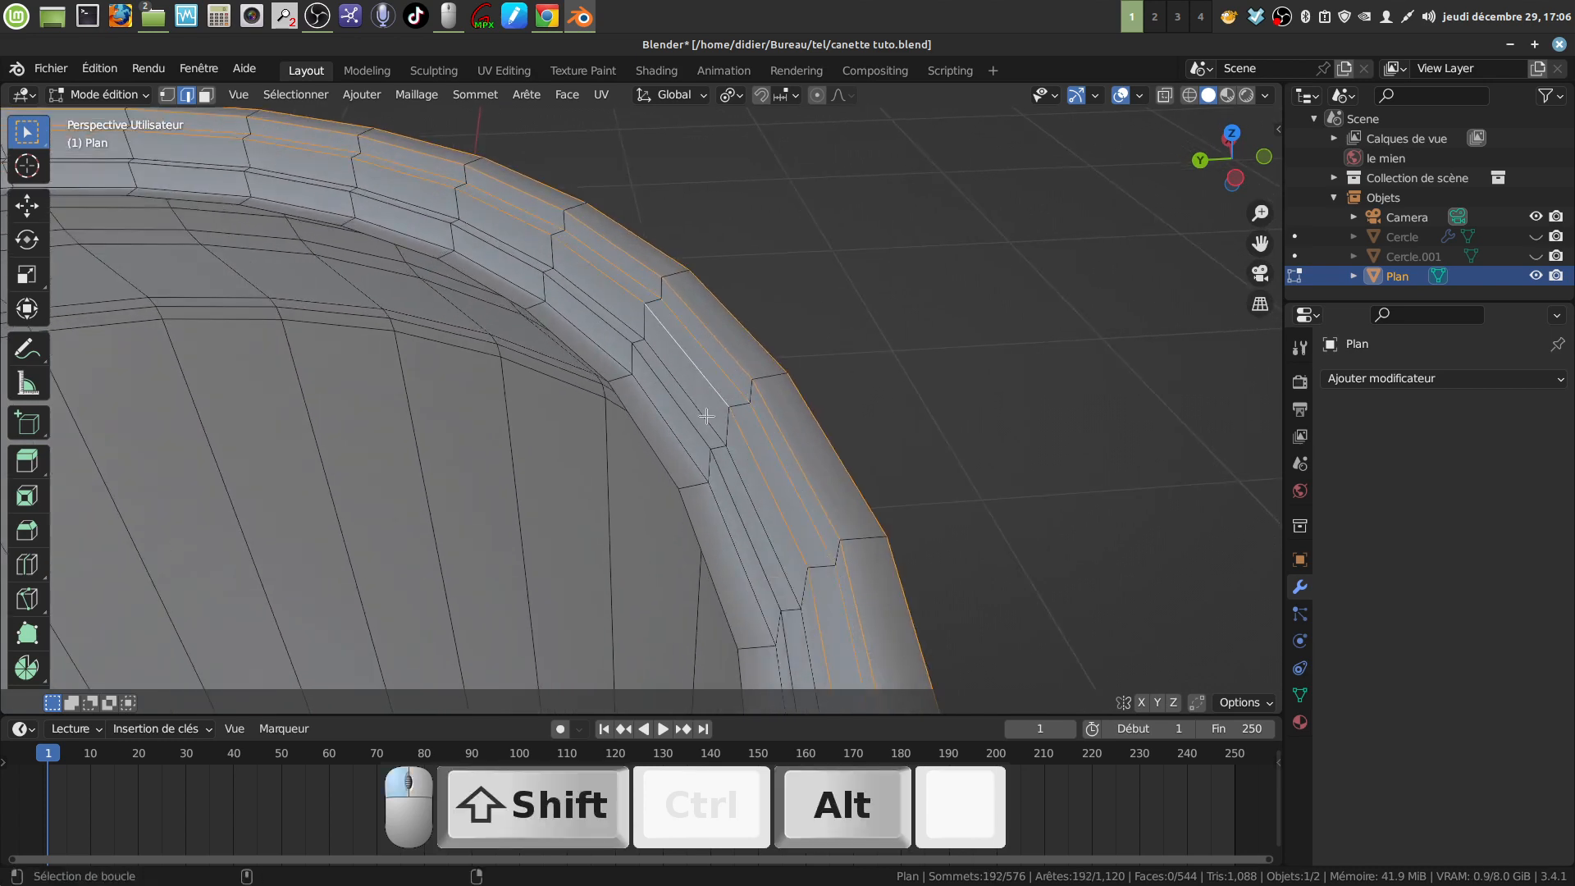
left_click(694, 405, "alt+shift")
middle_click_drag(693, 406, 707, 331)
middle_click_drag(755, 422, 723, 413, "shift")
scroll(723, 413, "down", 1)
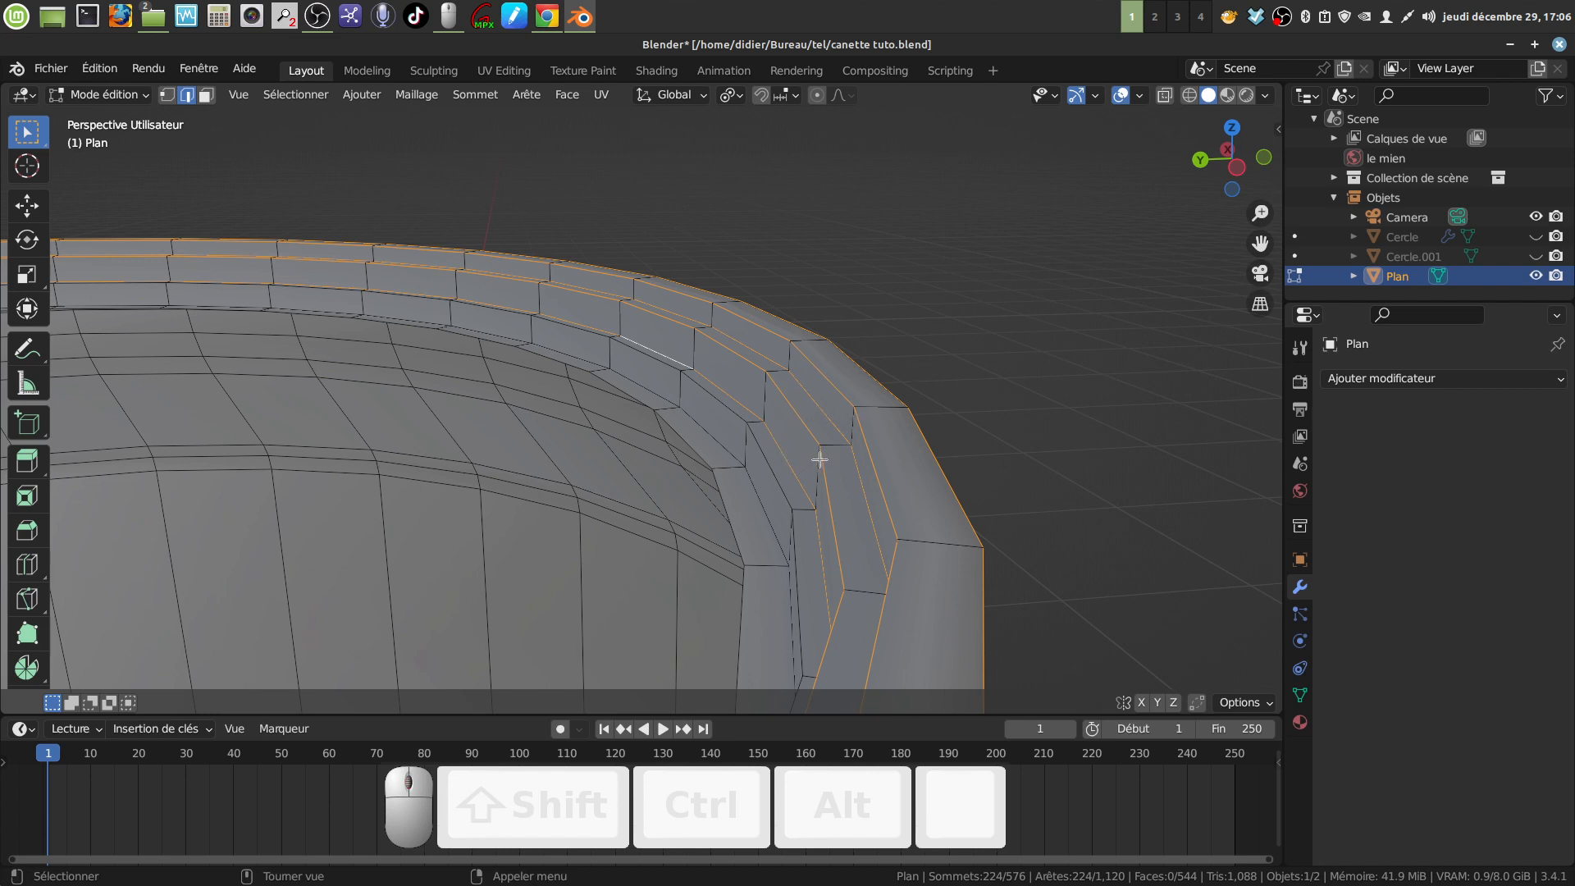
Select the innermost edge loop, grow the selection three times over the lower inner steps, and delete the vertices
left_click(731, 515)
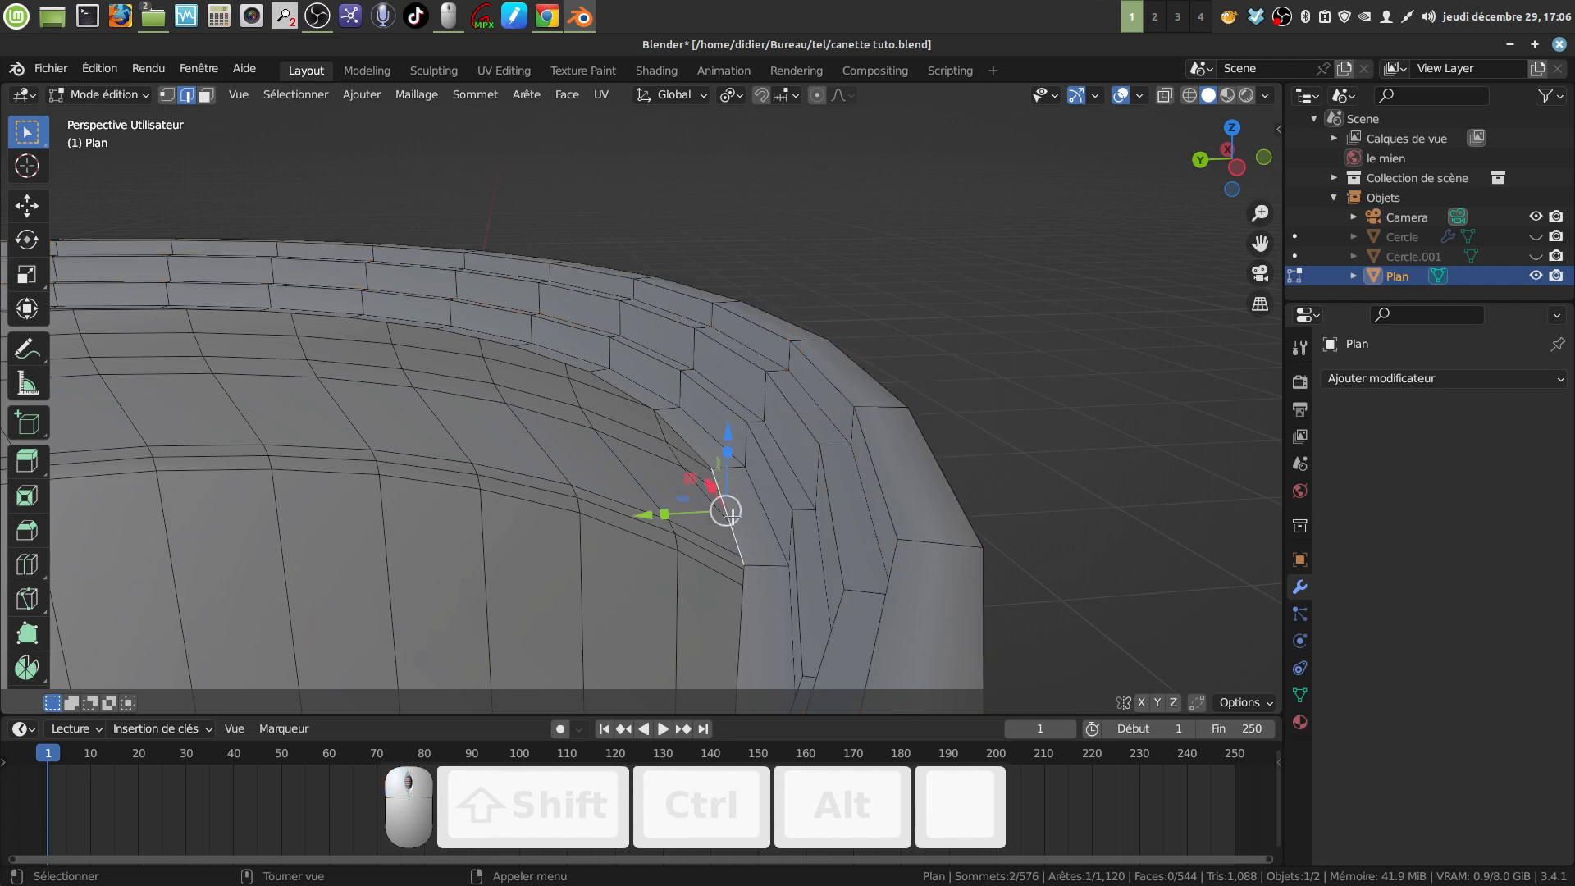
left_click(726, 508, "alt")
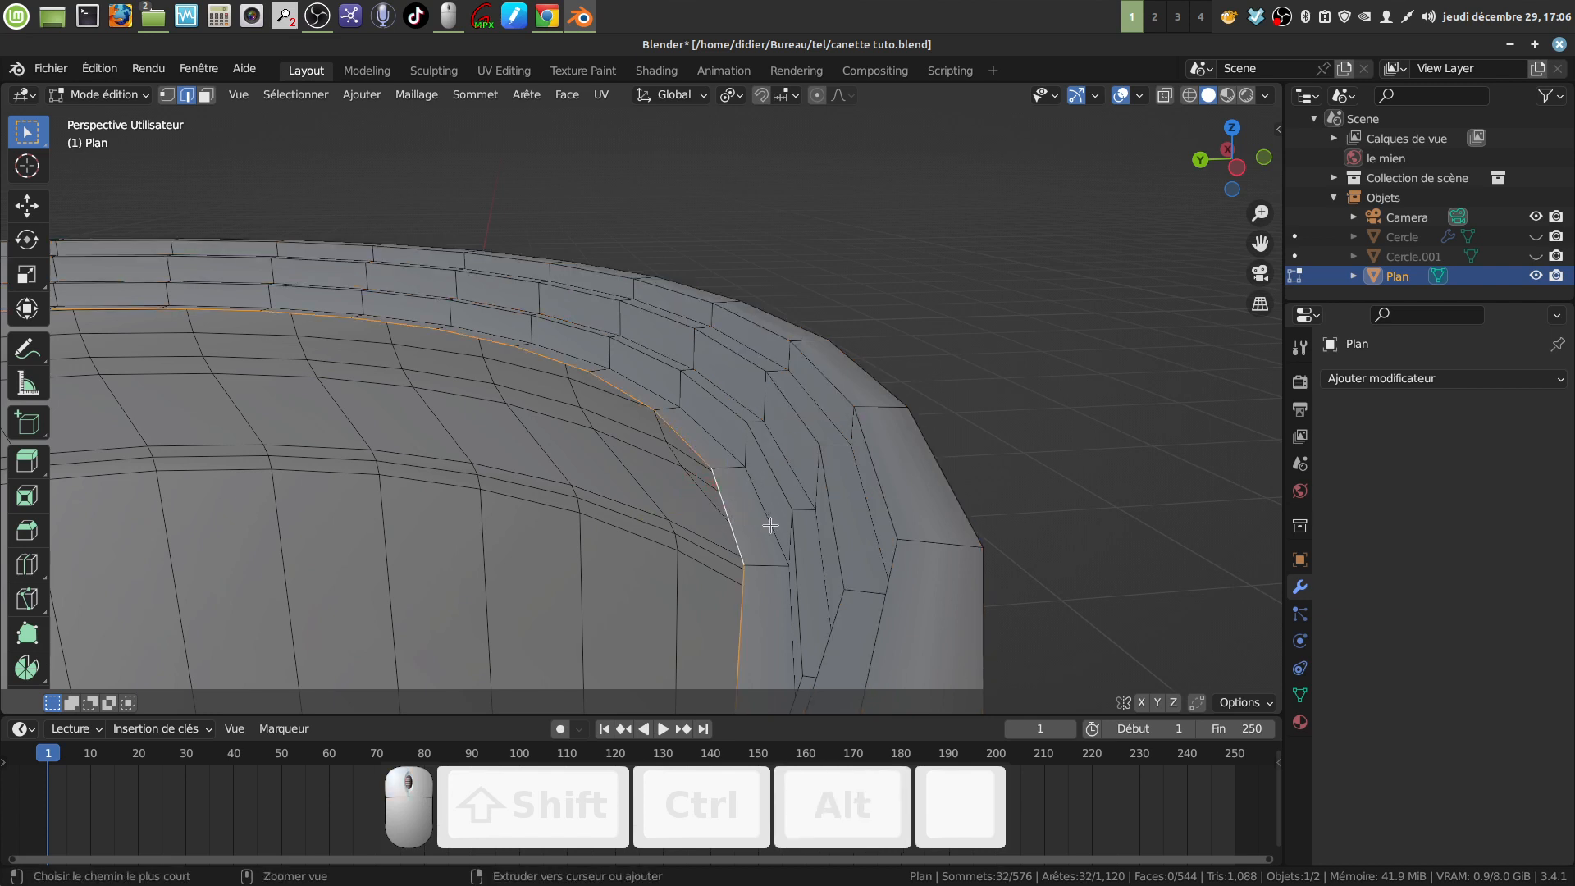
key("ctrl+KP_Add")
key("ctrl+KP_Add")
key("ctrl+KP_Add")
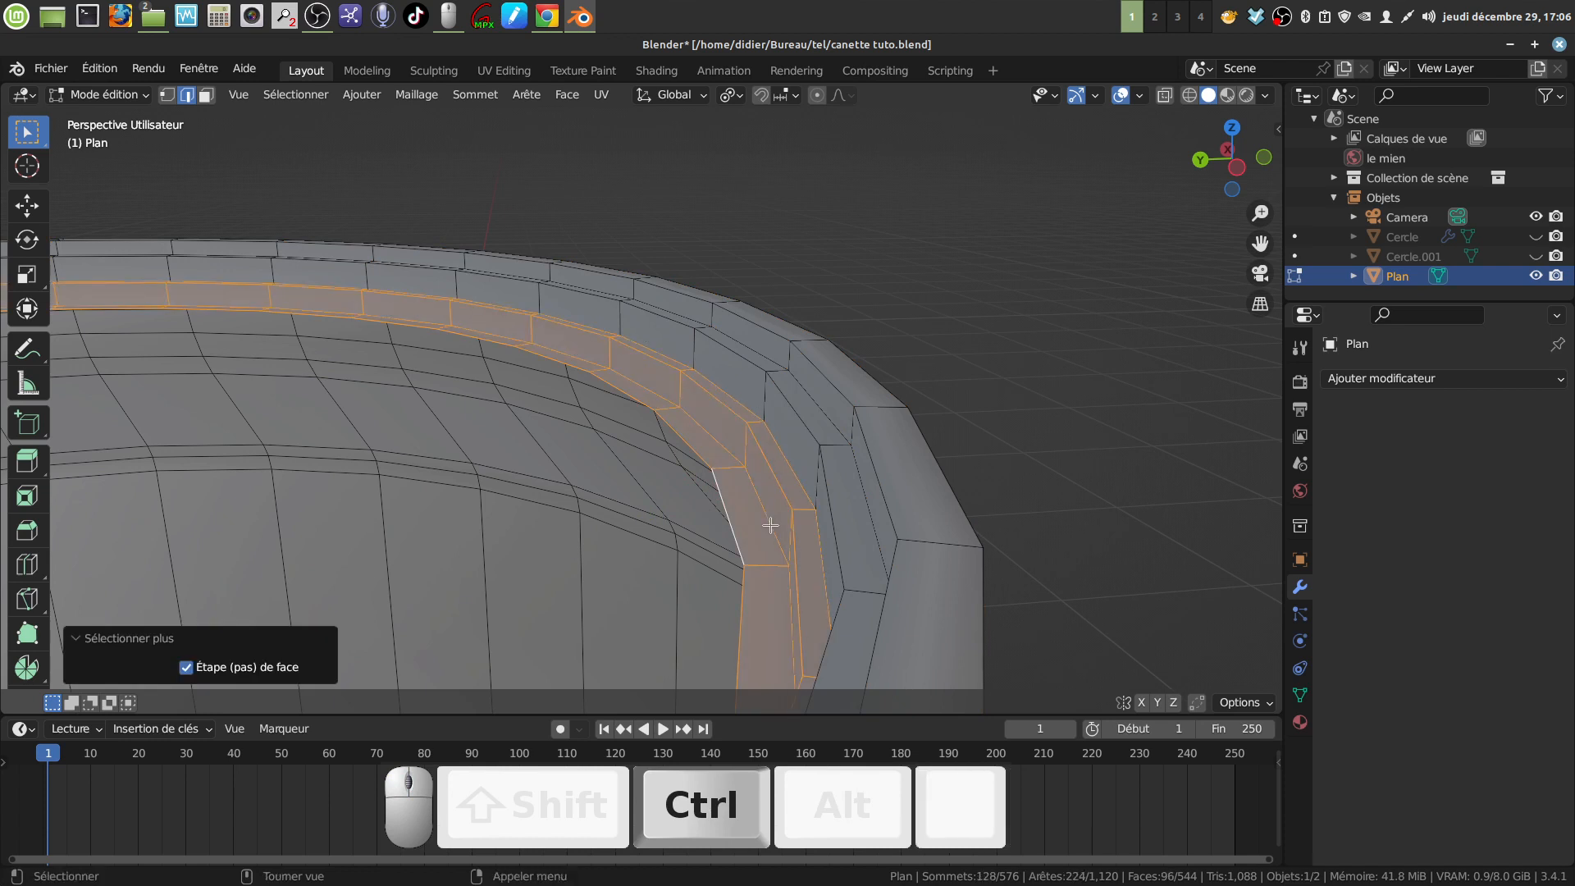
key("x")
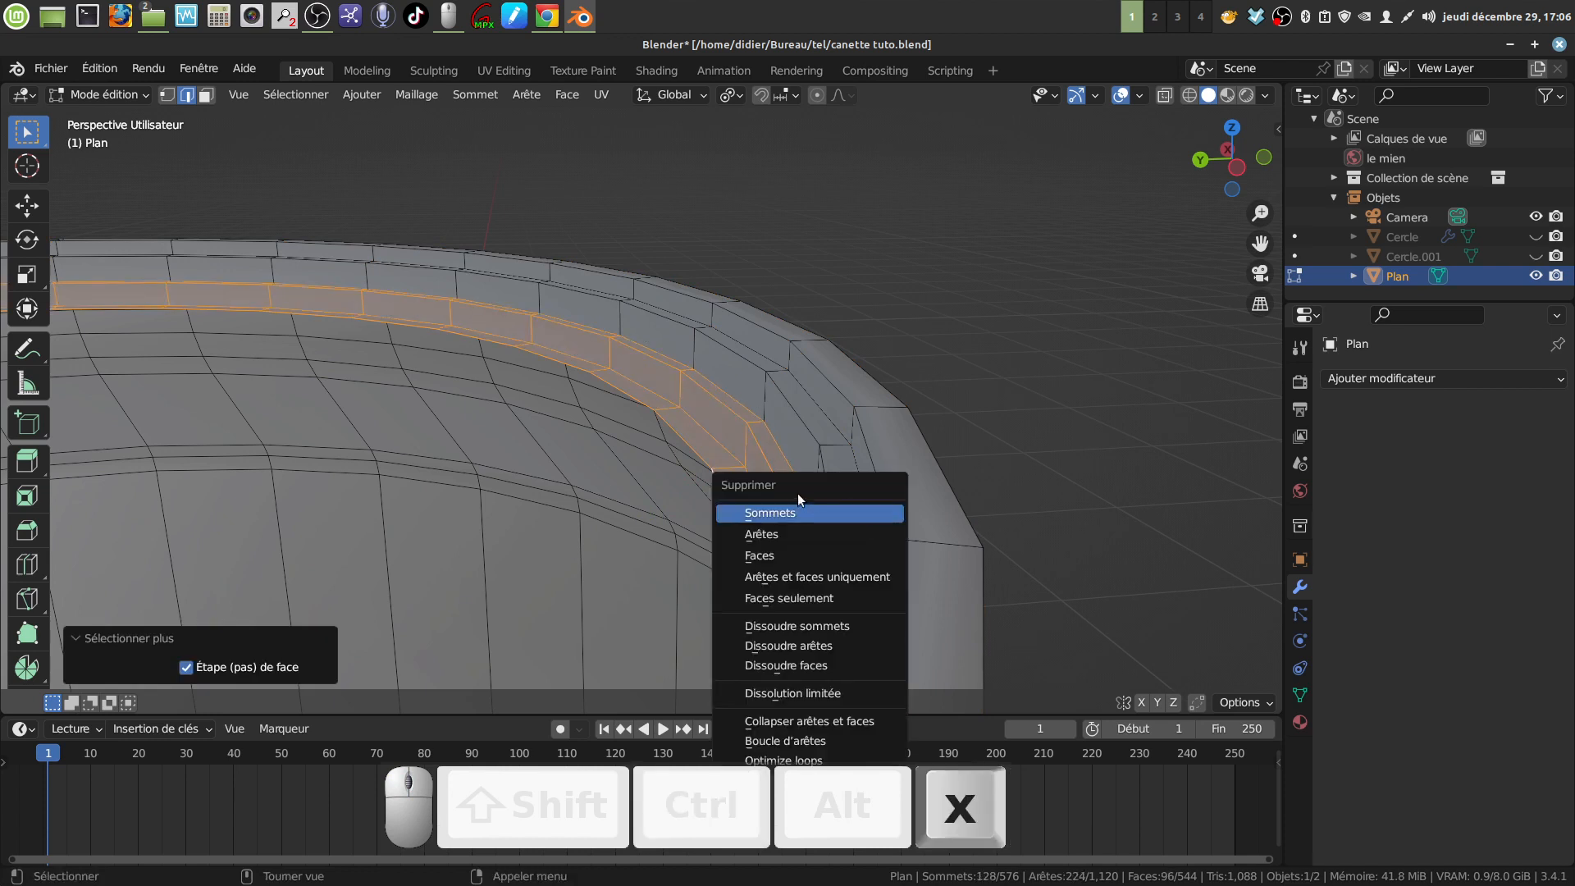
left_click(786, 514)
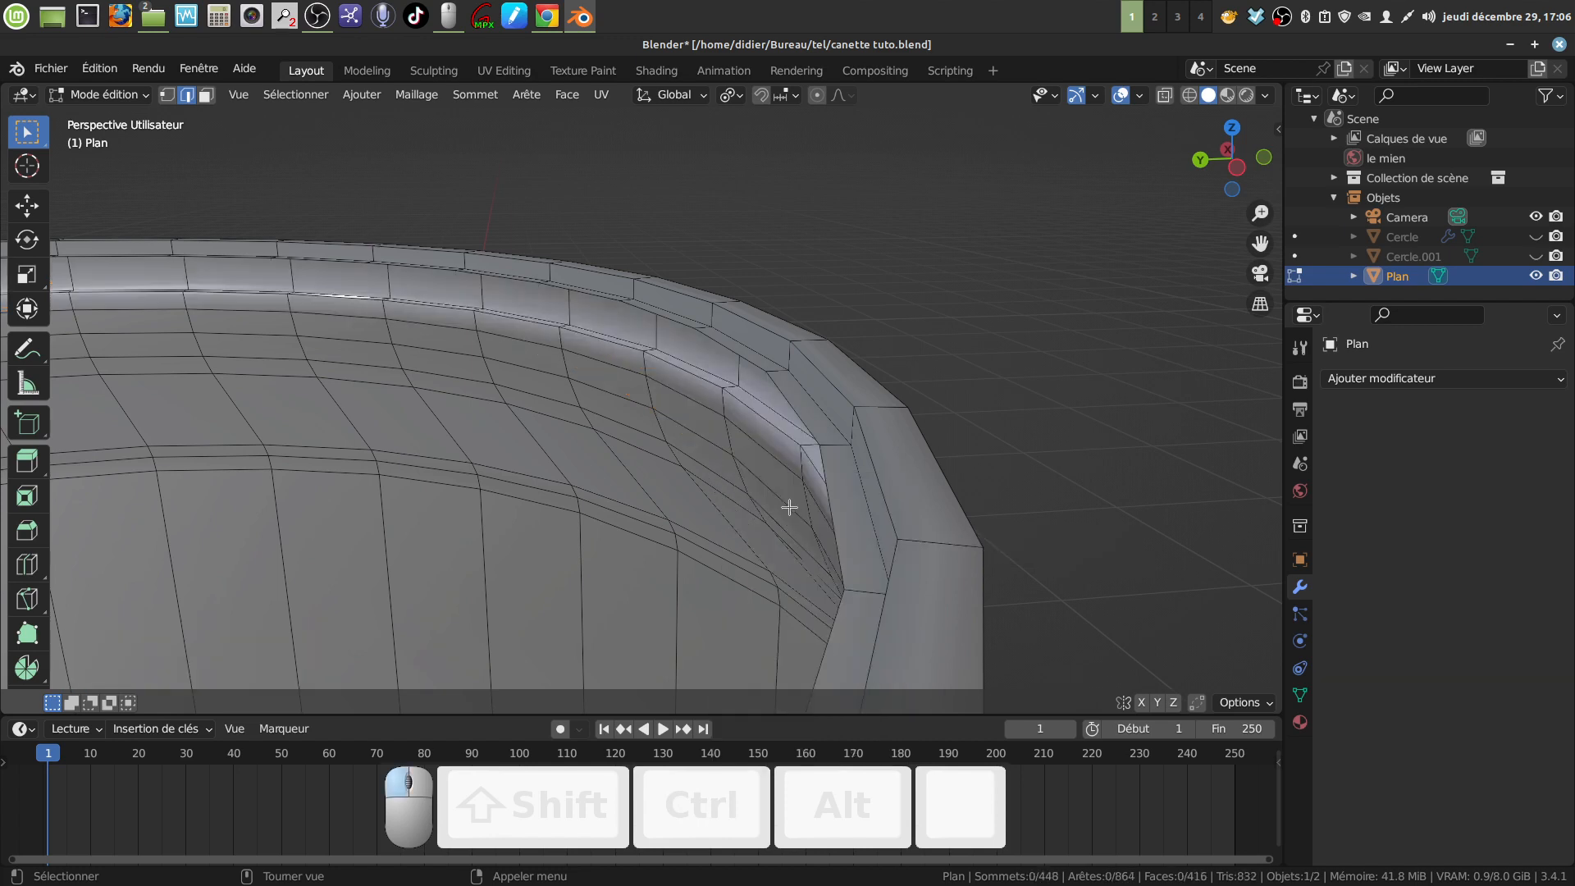
Extrude the remaining inner edge loop of the rim and lower it about 0.018 m along Z
middle_click_drag(787, 503, 815, 470)
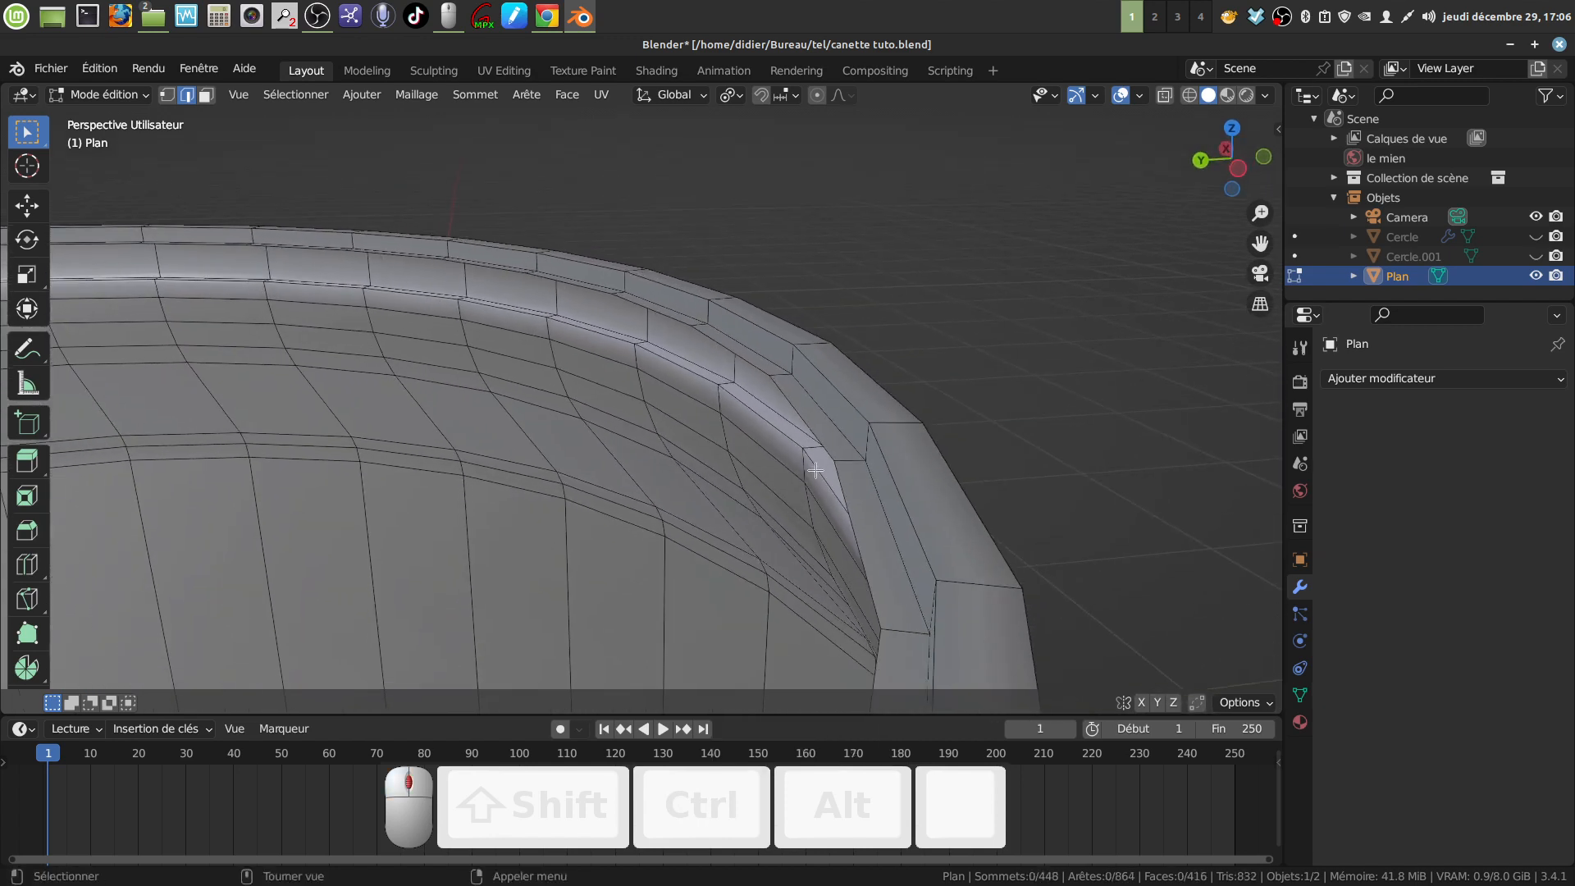
left_click(823, 444, "alt")
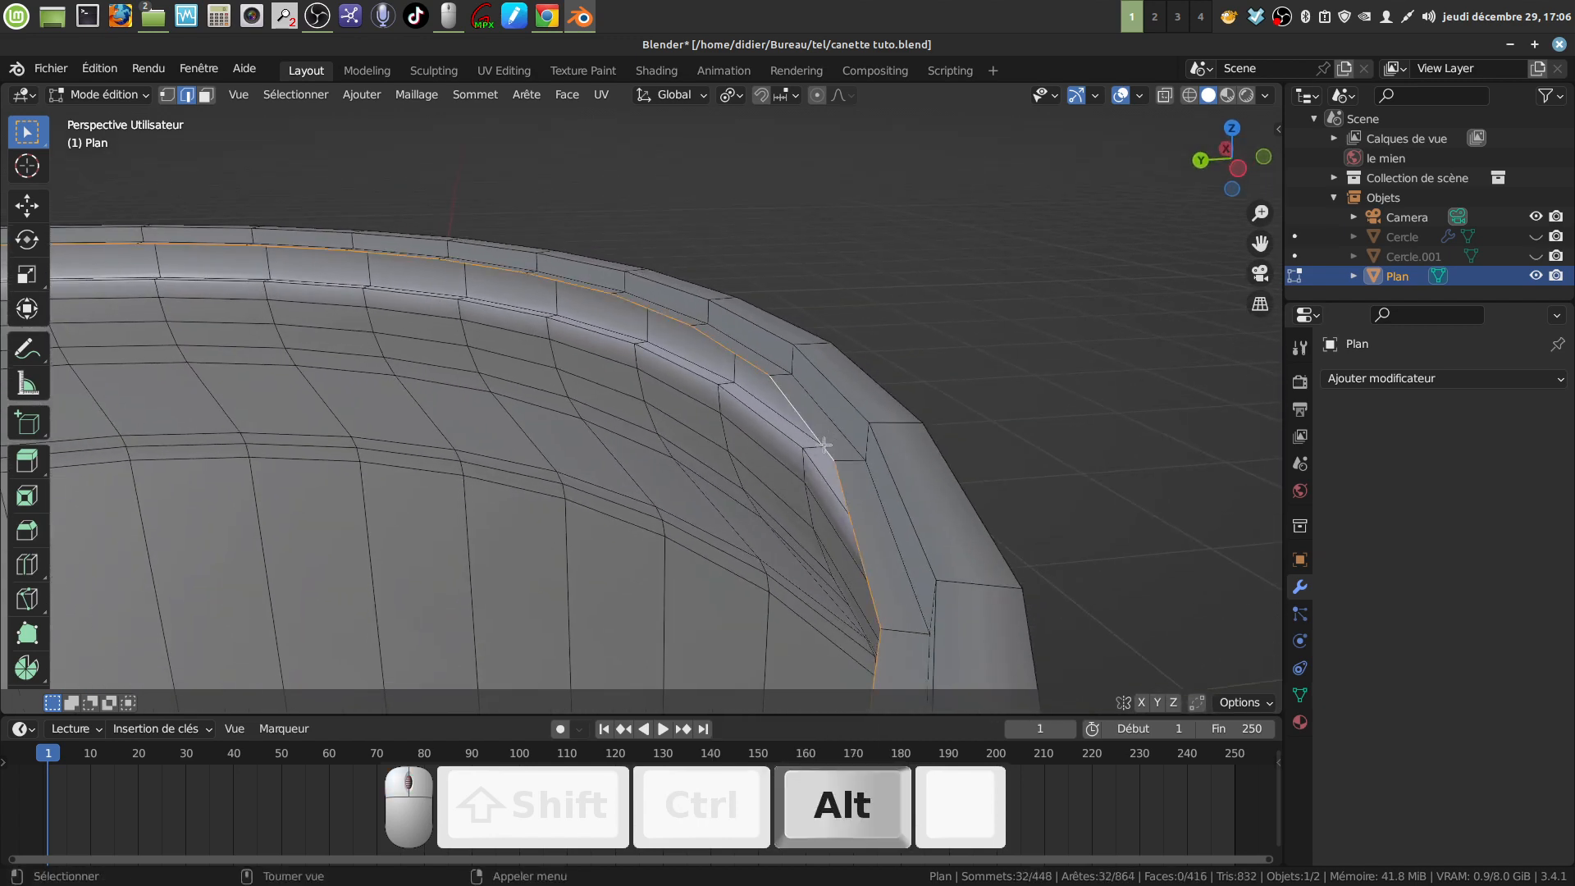
key("e")
left_click(823, 444)
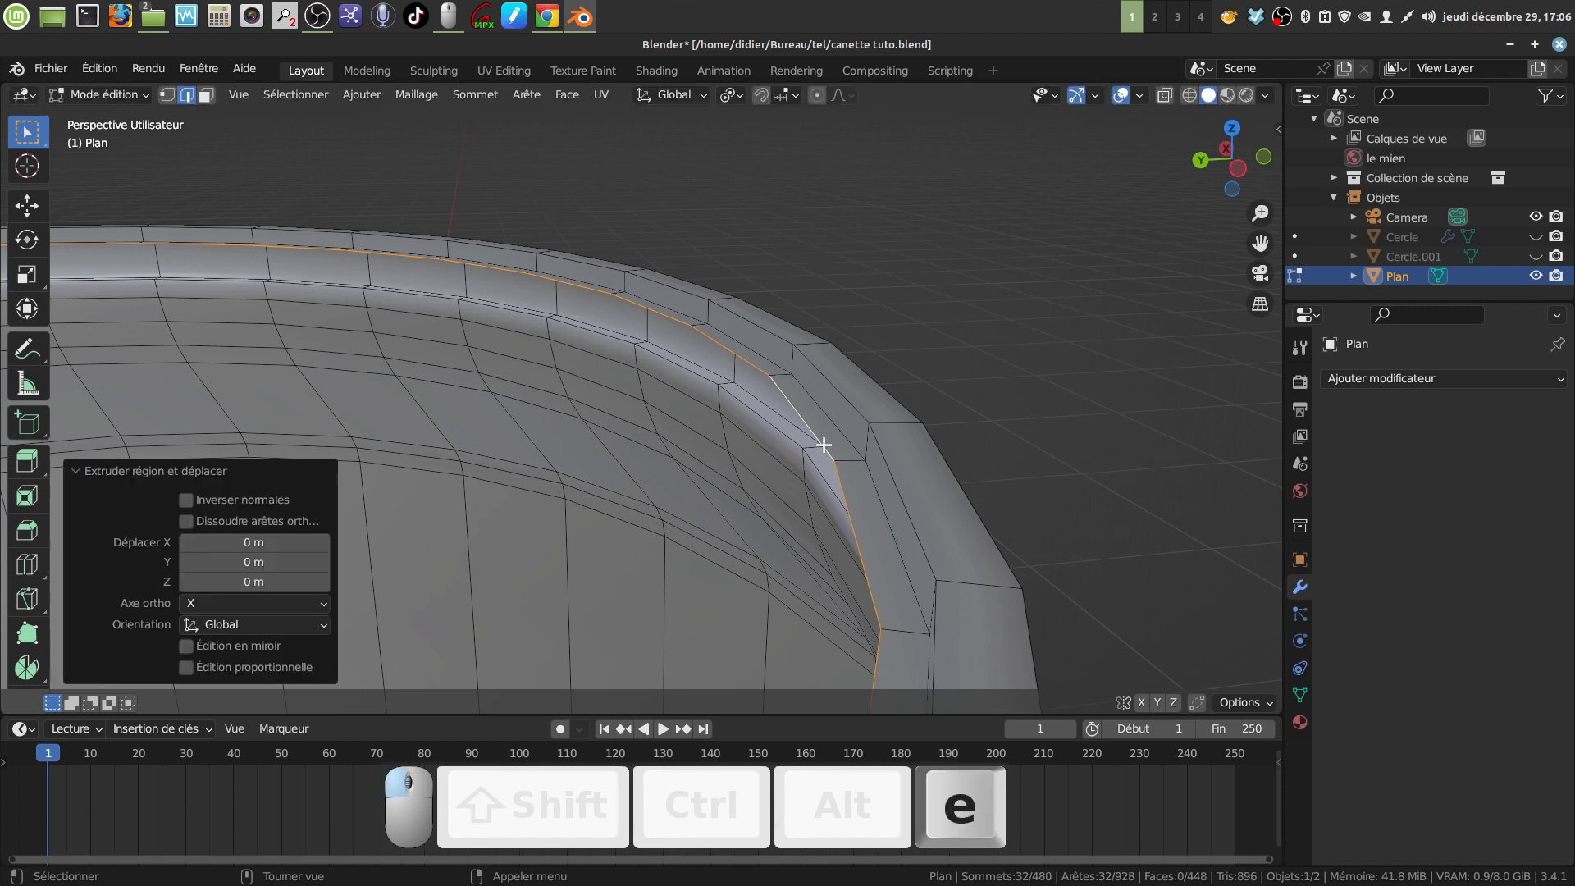
scroll(698, 535, "down", 3)
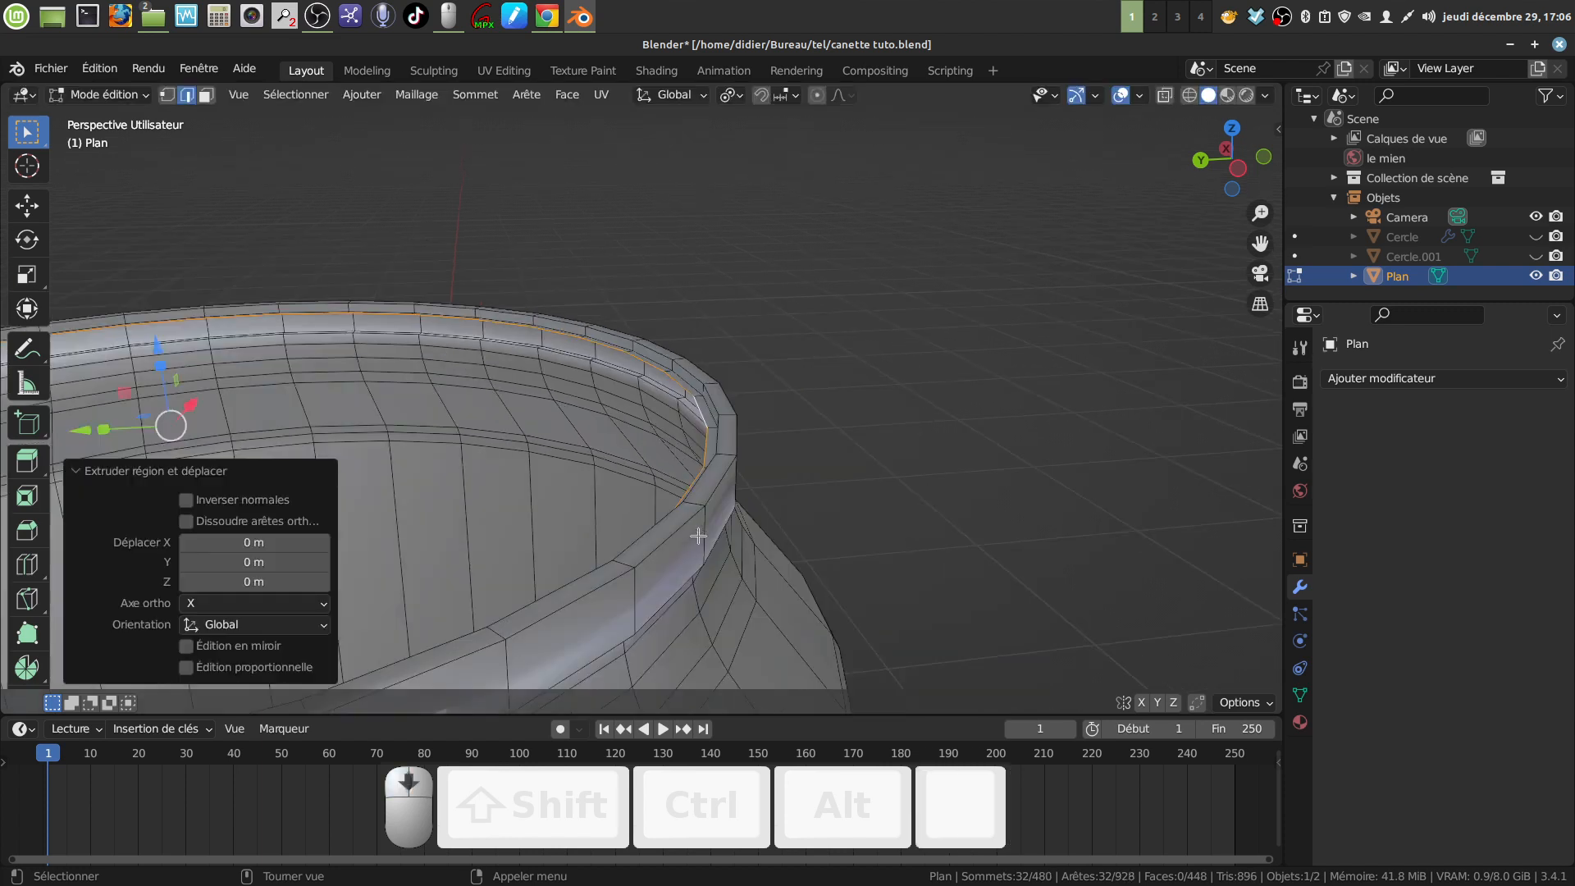
left_click_drag(158, 351, 159, 363)
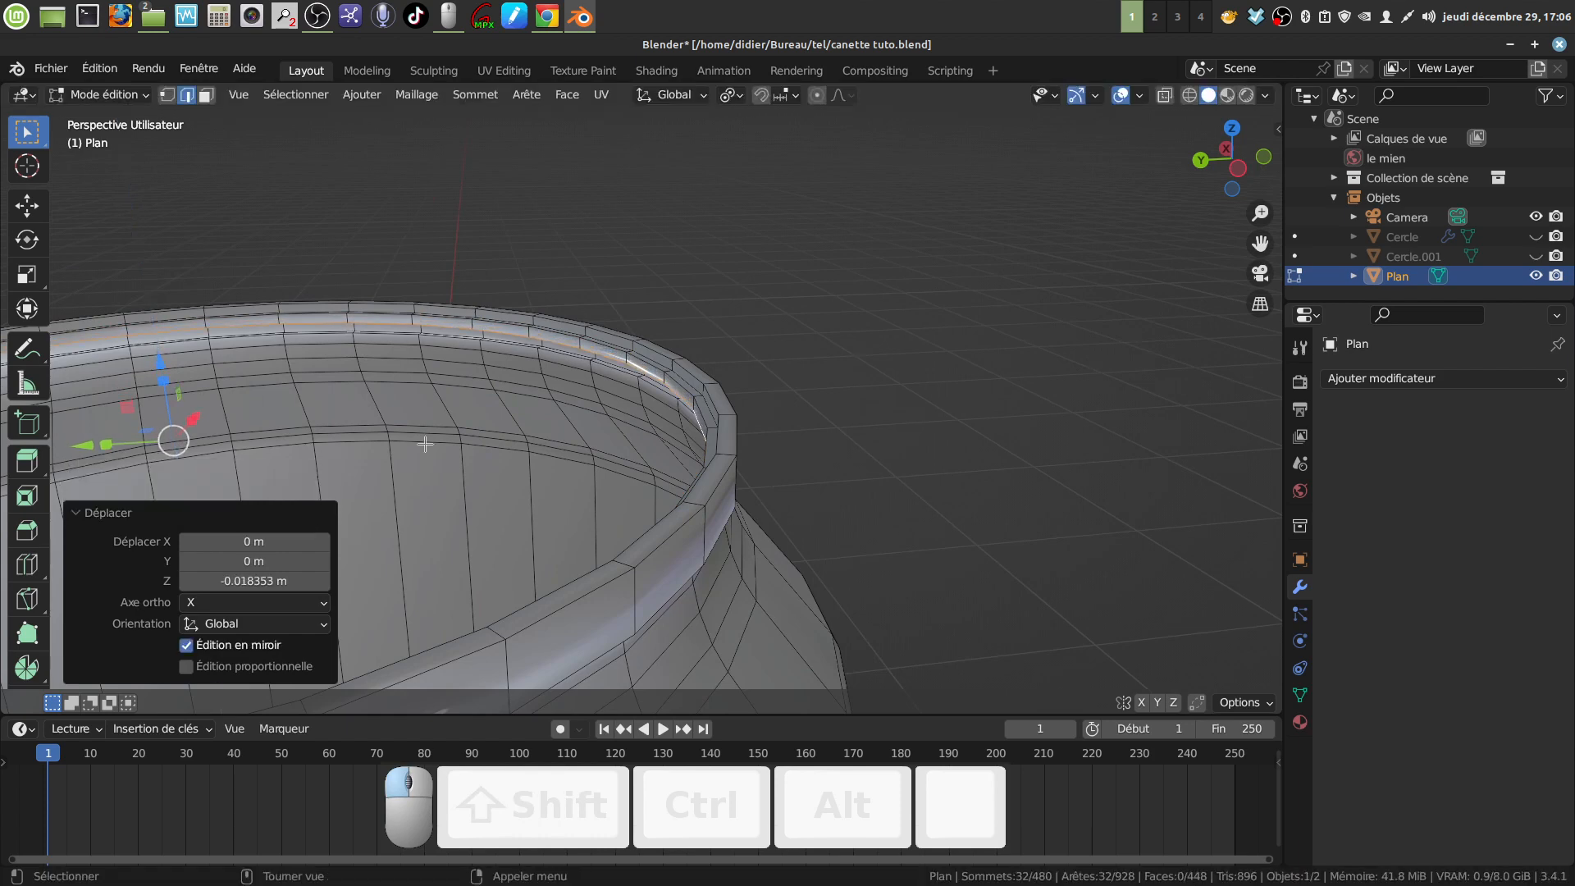
middle_click_drag(159, 363, 596, 428, "shift")
scroll(584, 435, "up", 1)
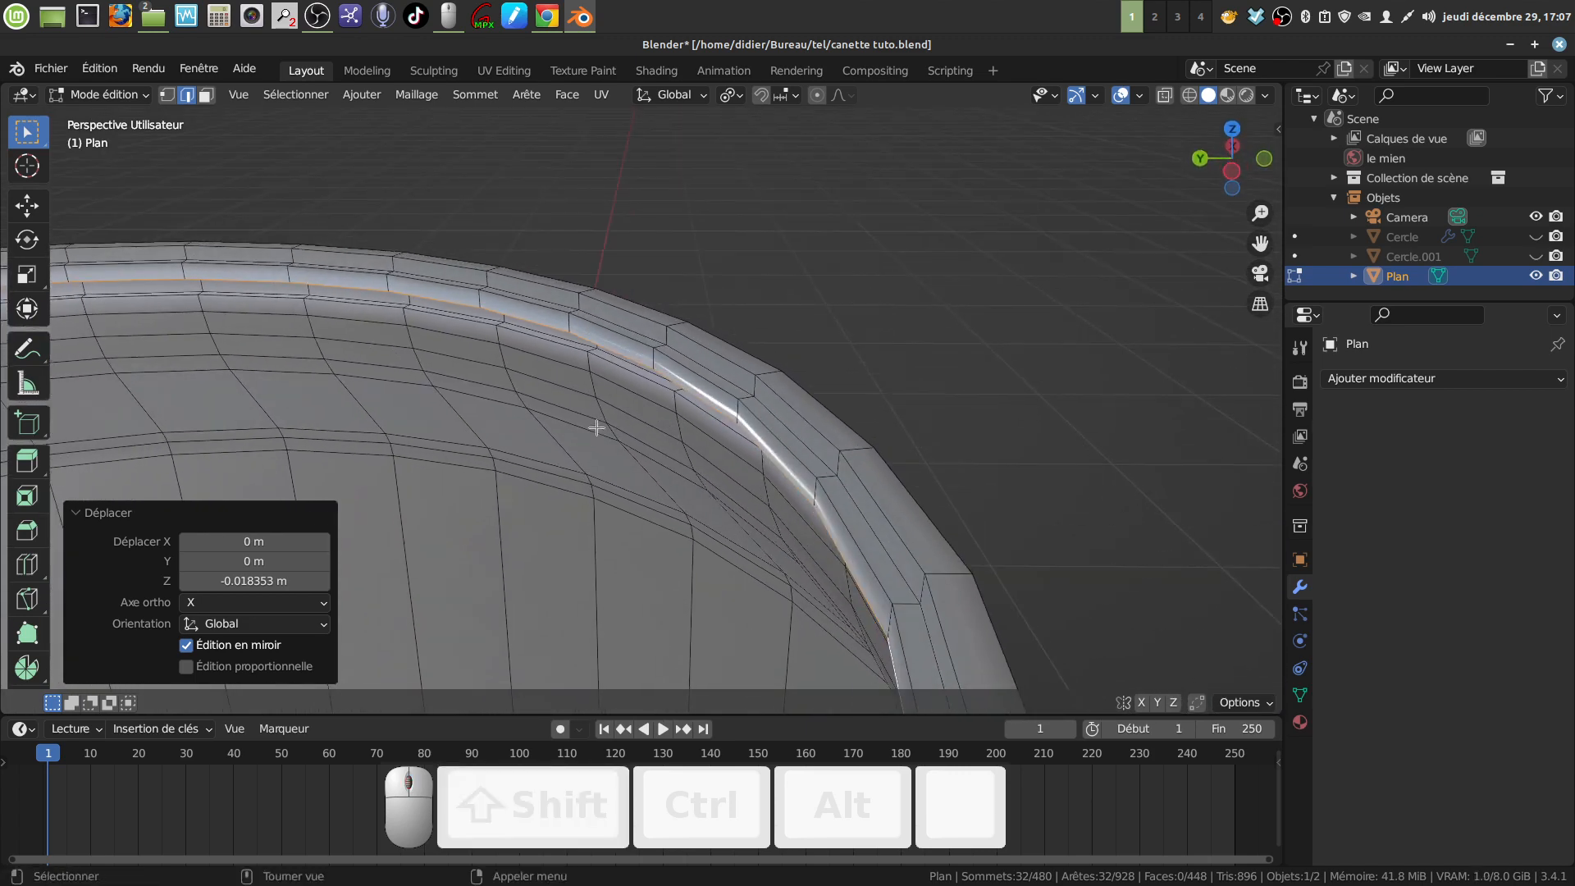
Extrude the lowered inner loop and scale it outward to about 1.018, using a top wireframe view, and return to solid shading
key("KP_7")
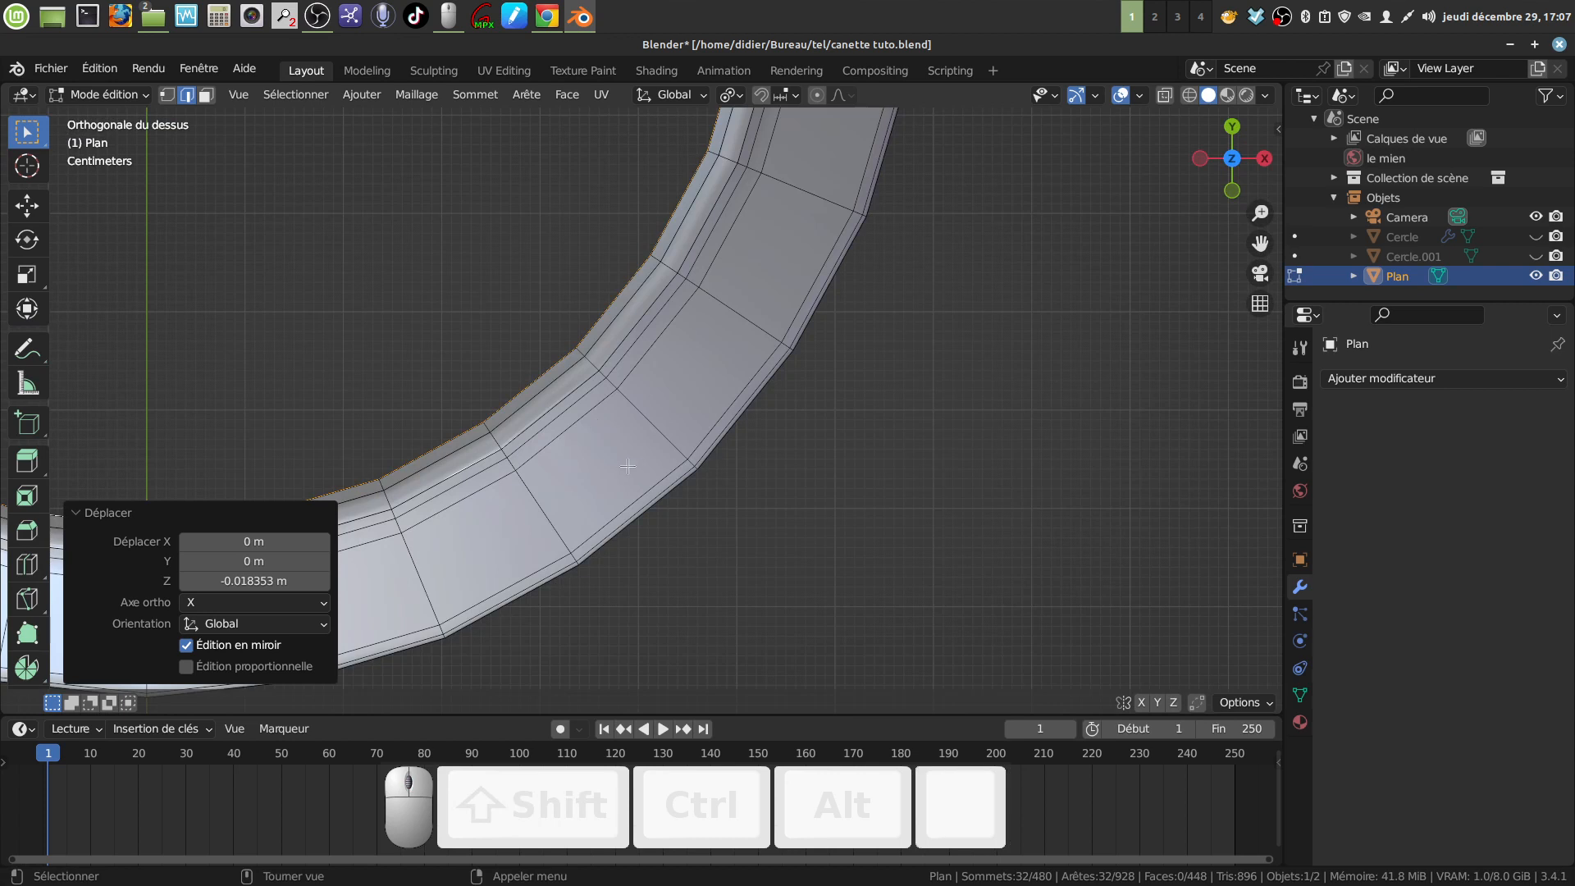
key("shift+z")
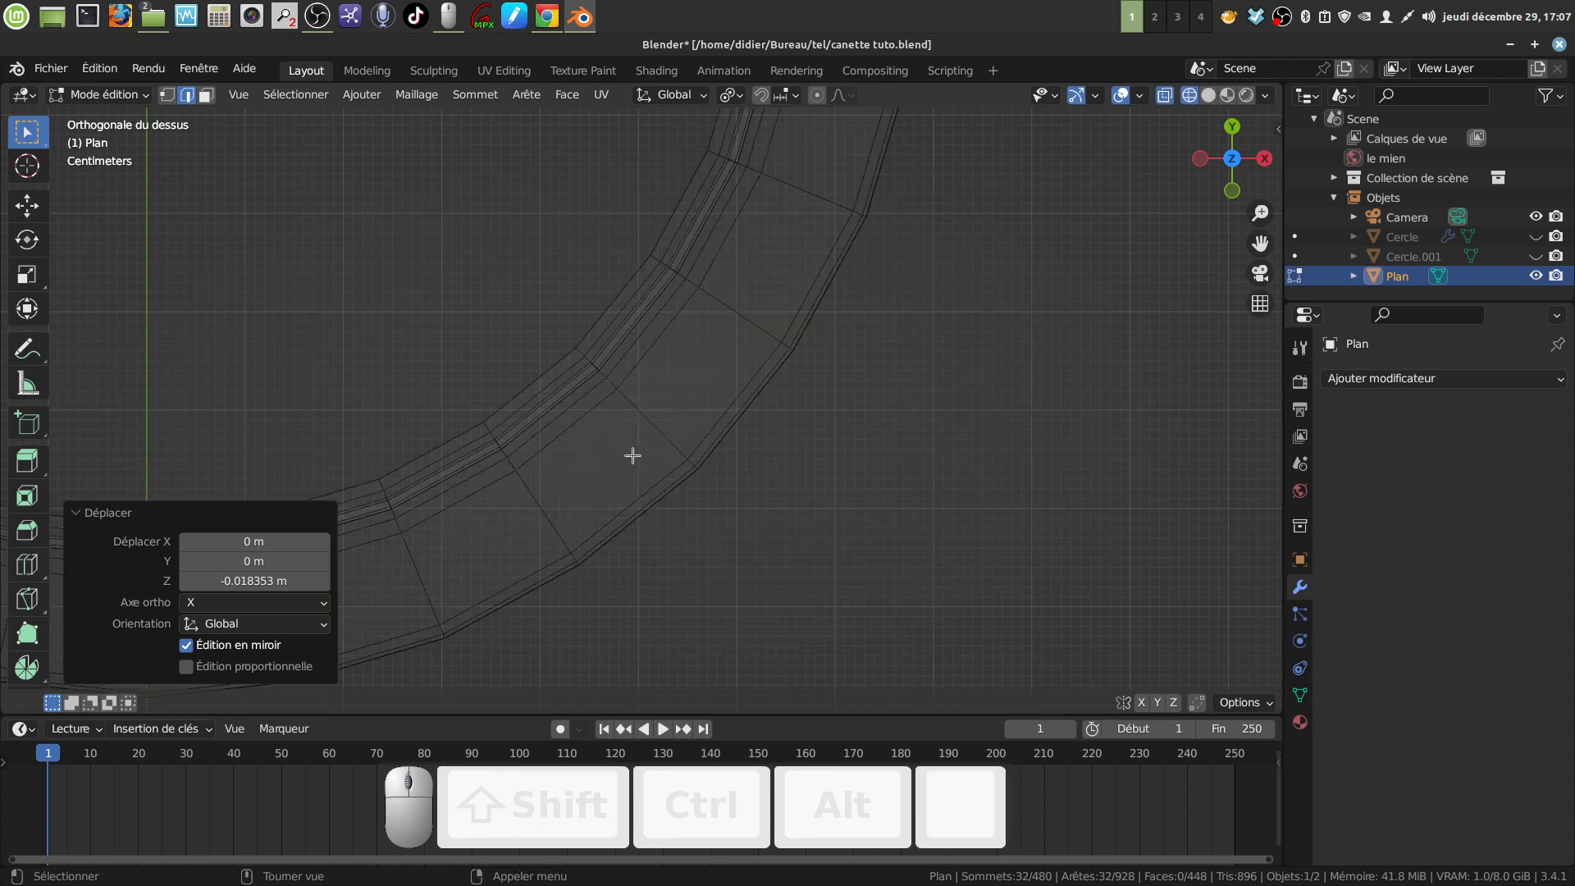
key("e")
key("s")
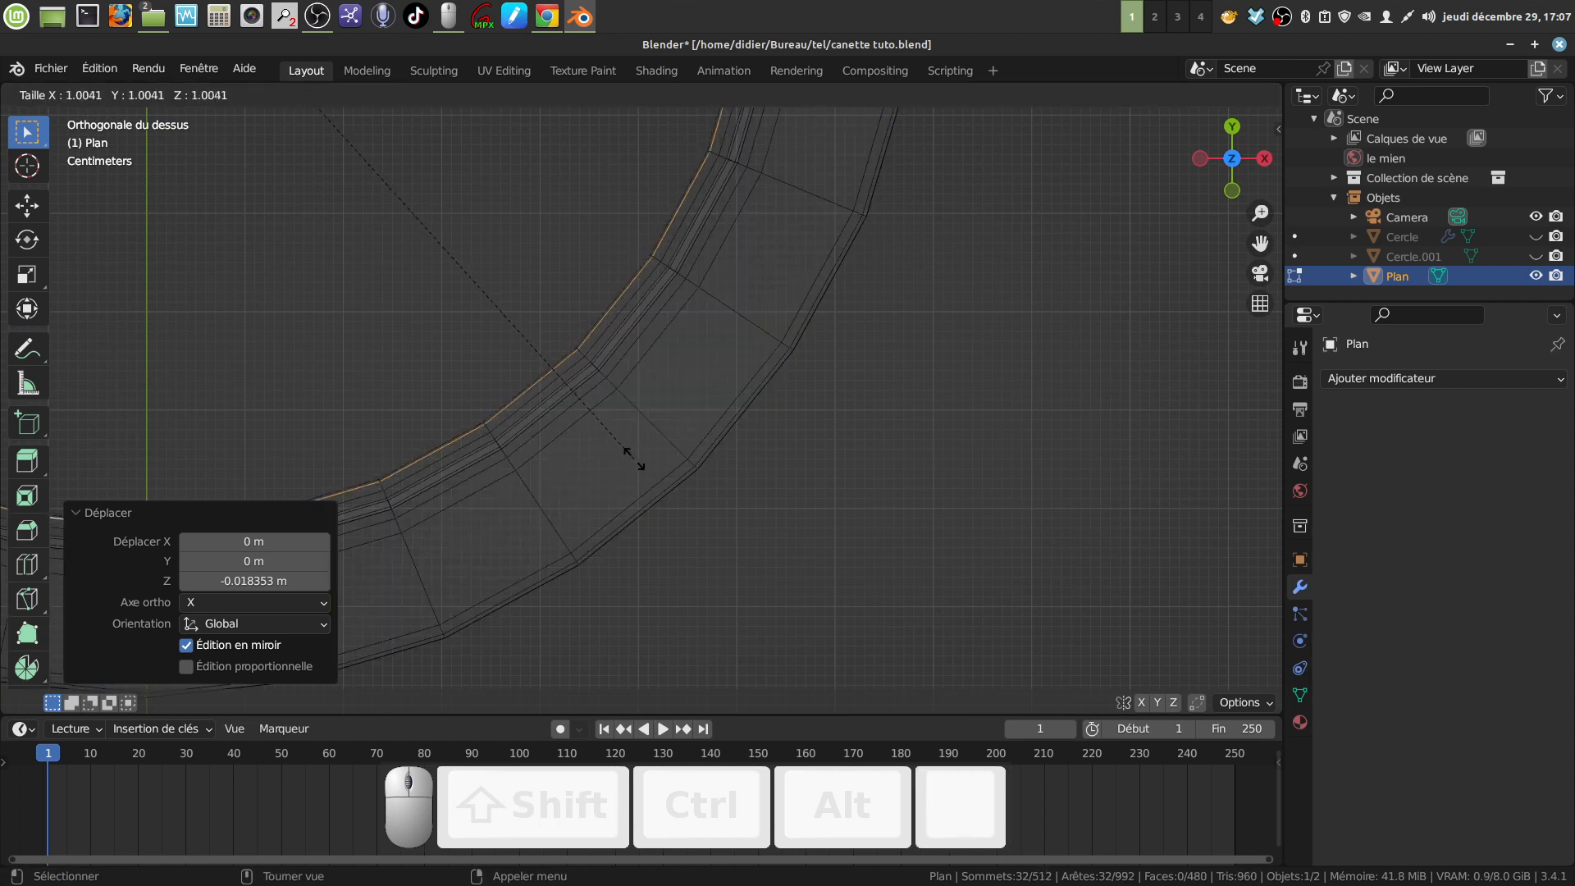
left_click(635, 461)
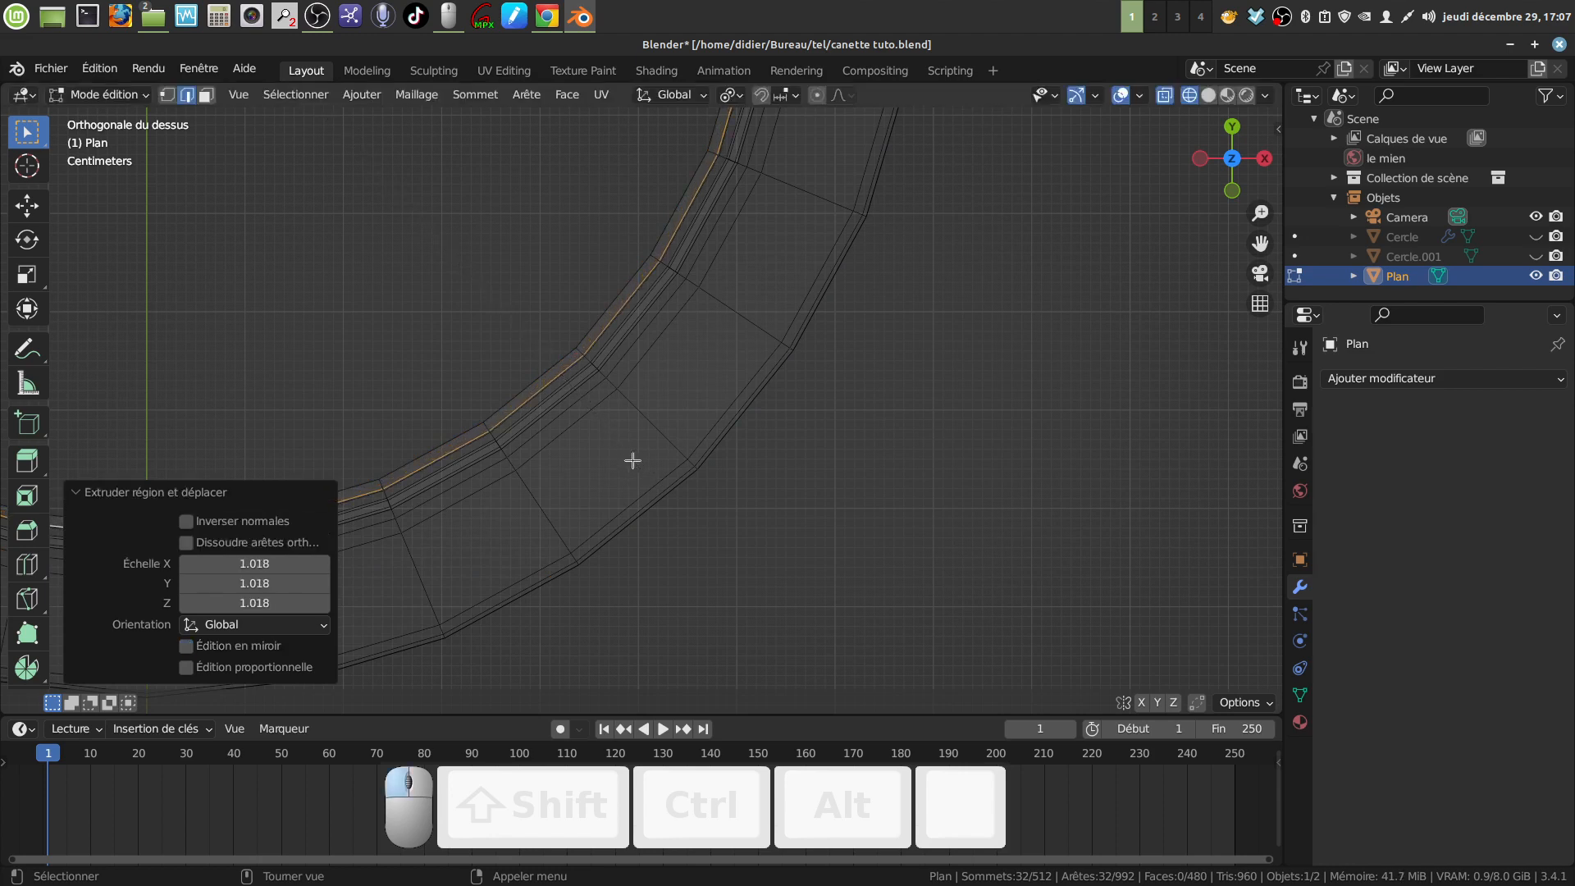
mouse_move(487, 440)
middle_mouse_down()
mouse_move(676, 236)
mouse_move(545, 436)
mouse_move(766, 348)
middle_mouse_up()
key("shift+z")
Extrude the widened inner loop and lower it about 0.021 m along Z
mouse_move(657, 411)
middle_mouse_down()
mouse_move(742, 421)
mouse_move(709, 423)
middle_mouse_up()
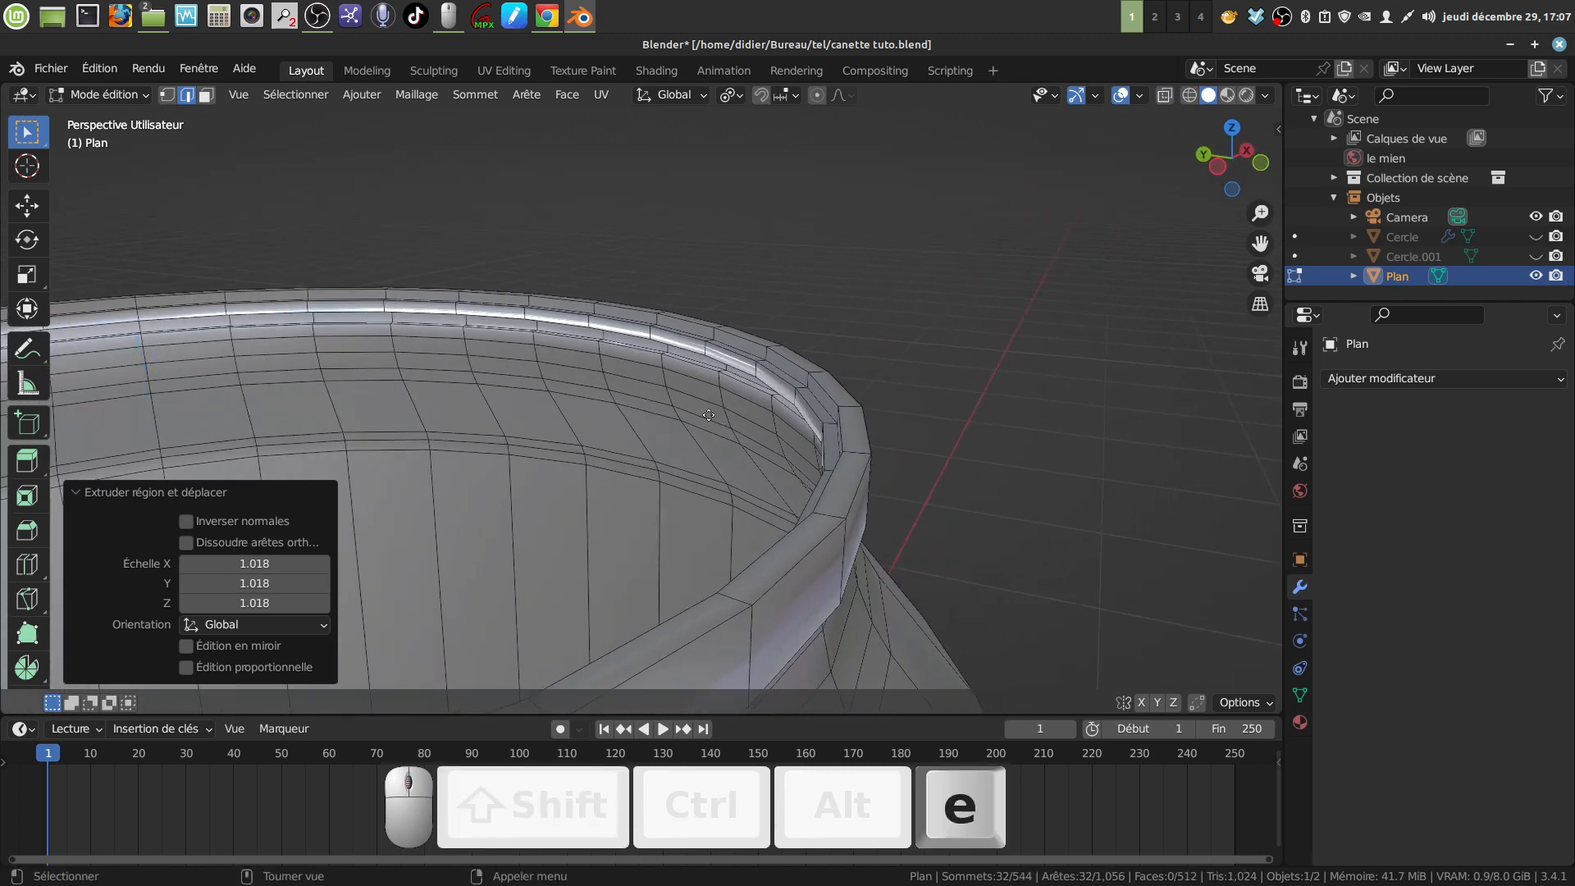
key("e")
left_click(709, 423)
left_click_drag(136, 355, 136, 375)
middle_click_drag(591, 401, 660, 430)
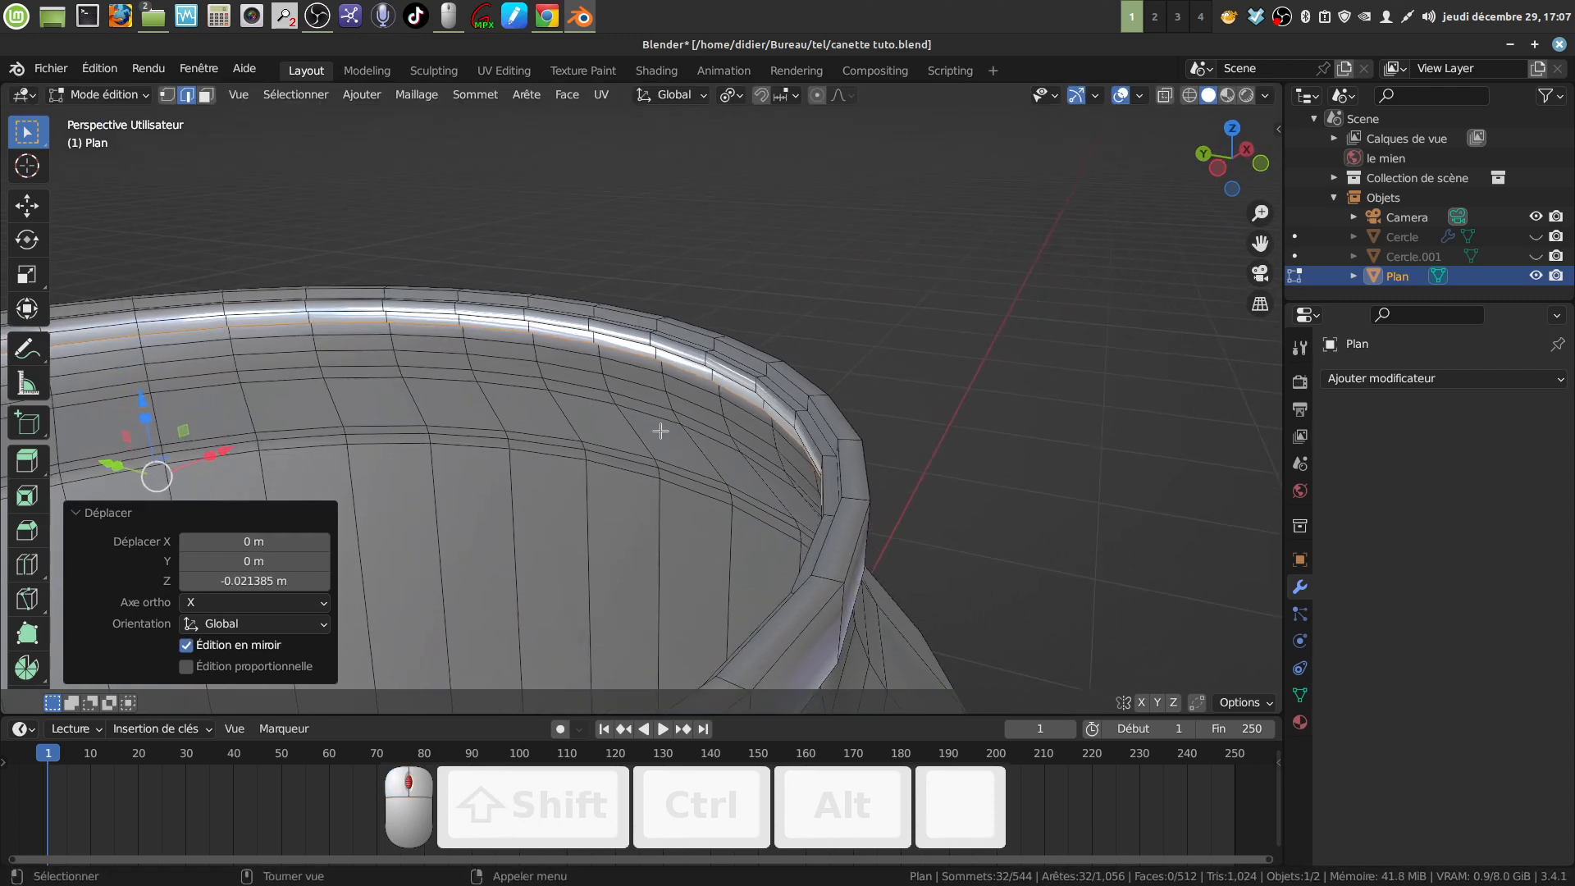
Extrude the lowest inner loop and scale it inward to about 0.933 to form a ledge inside the rim
key("e")
key("s")
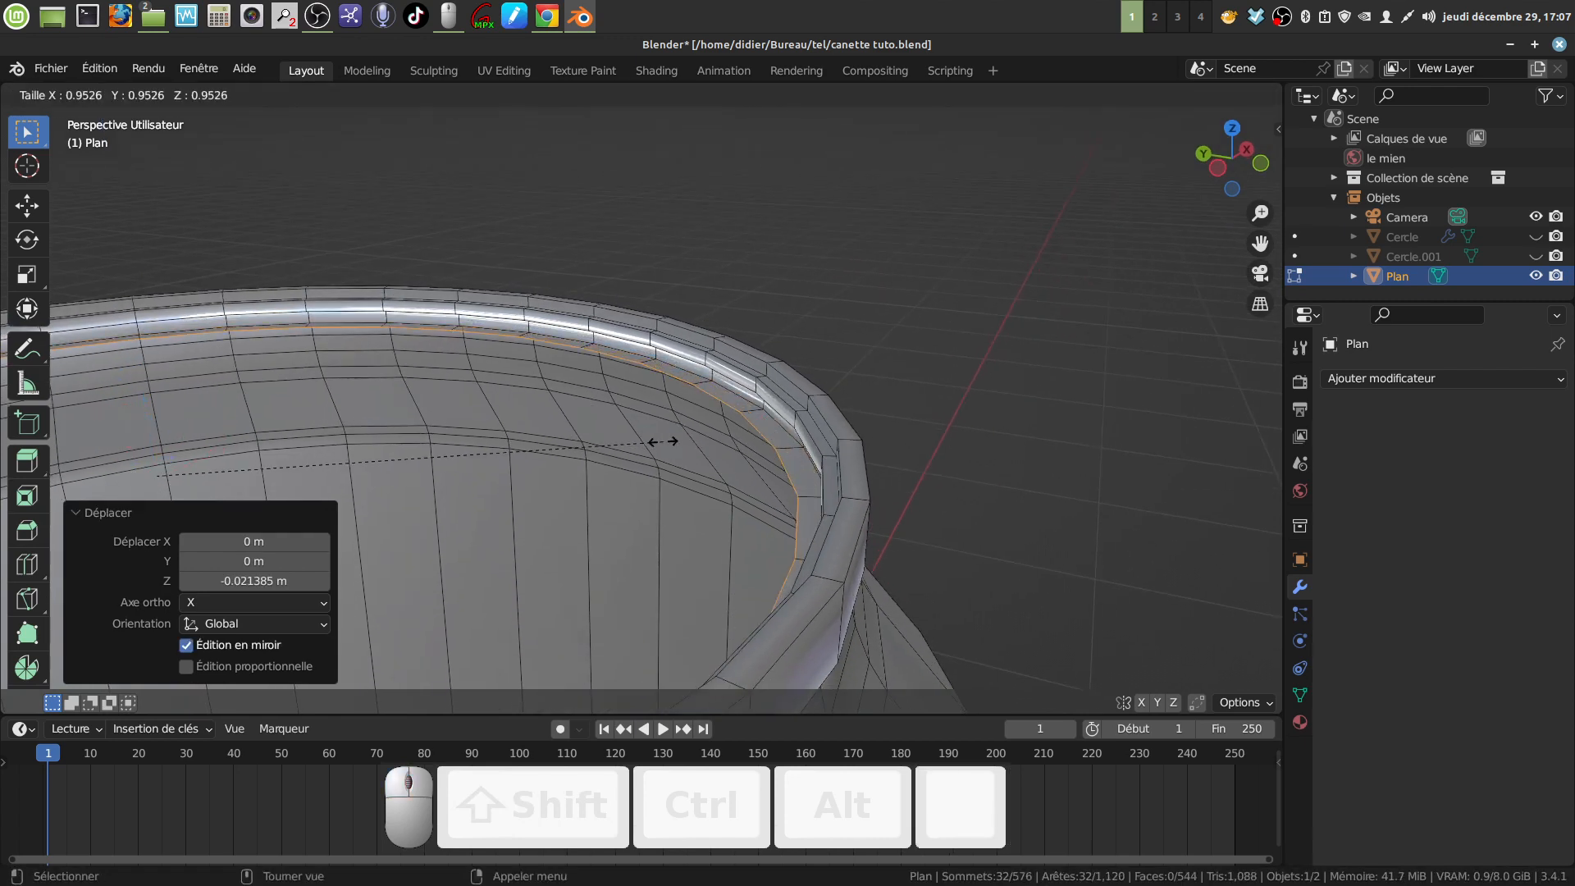
left_click(643, 439)
scroll(867, 525, "up", 2)
middle_click_drag(867, 525, 749, 487, "shift")
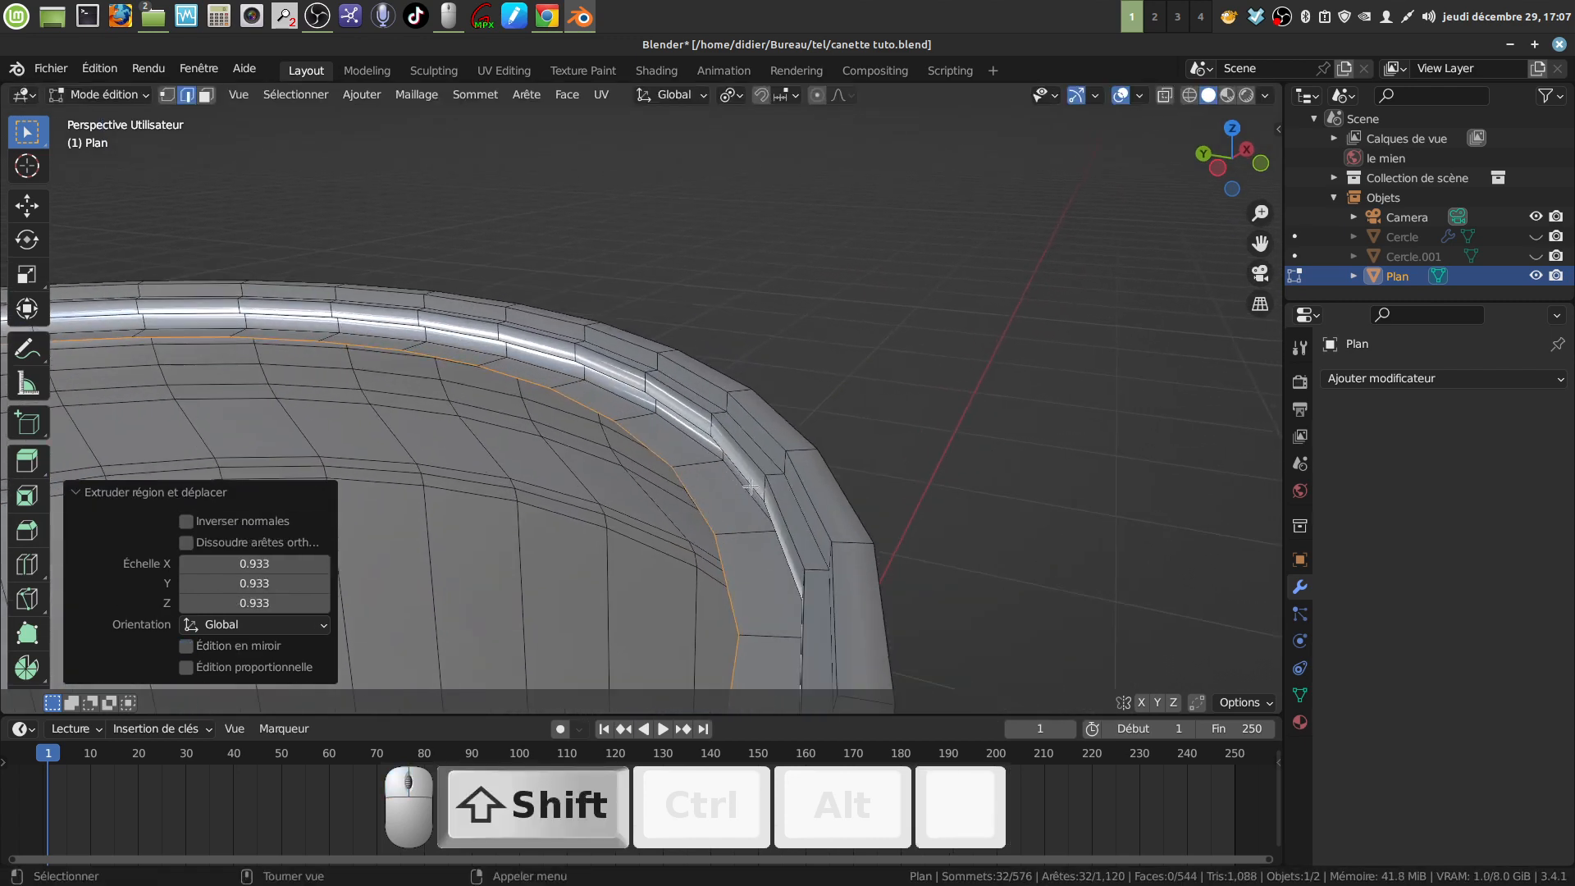
Scale the selected inner ledge loop of the rim outward to about 1.049
key("s")
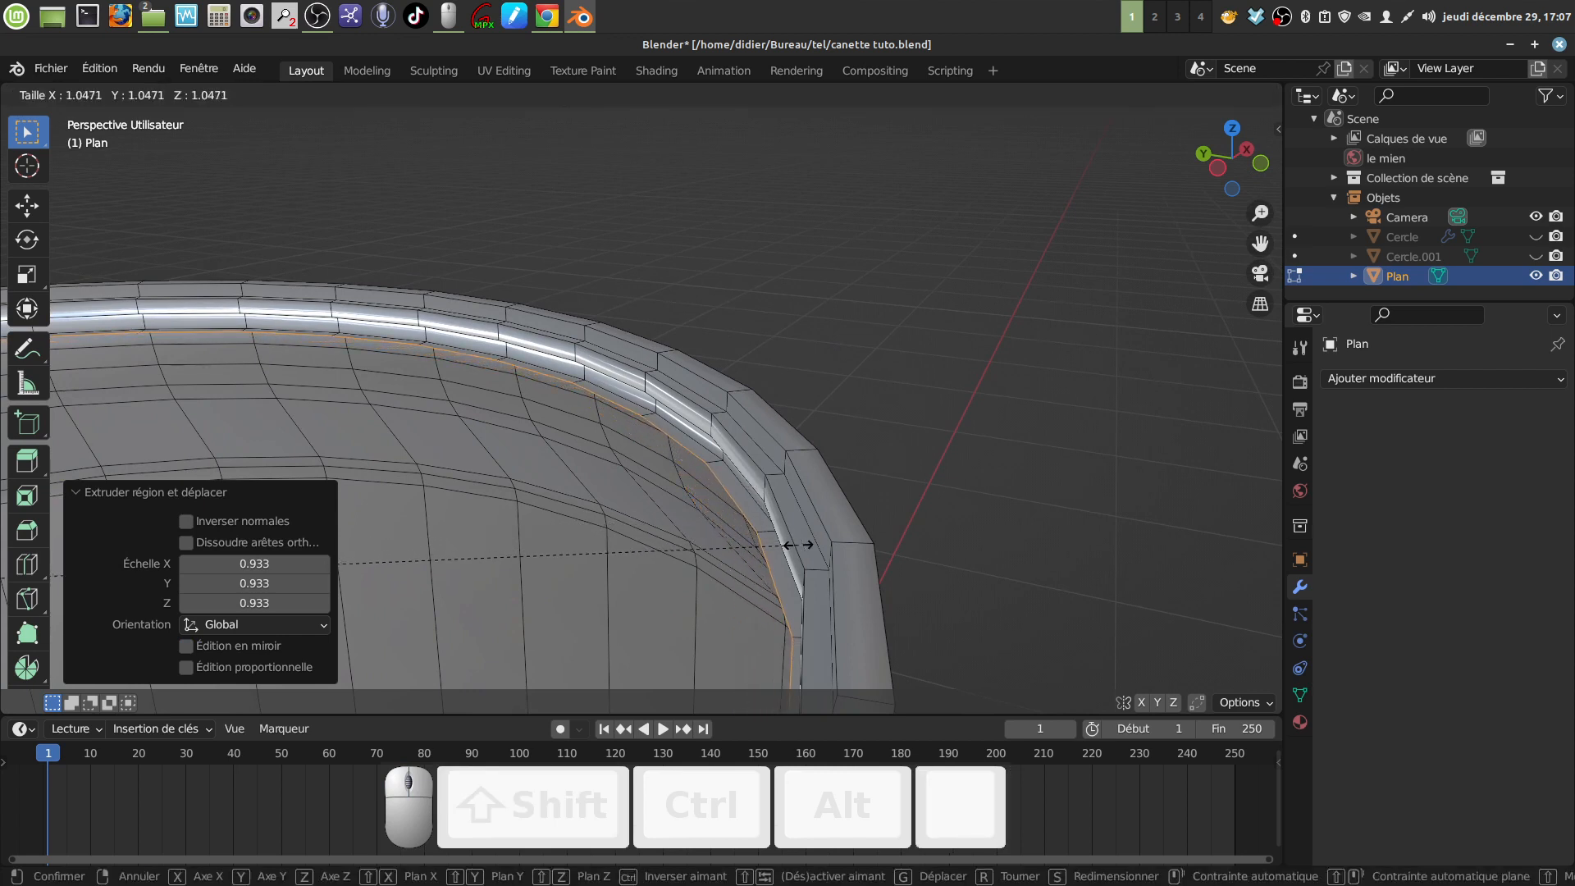
left_click(799, 545)
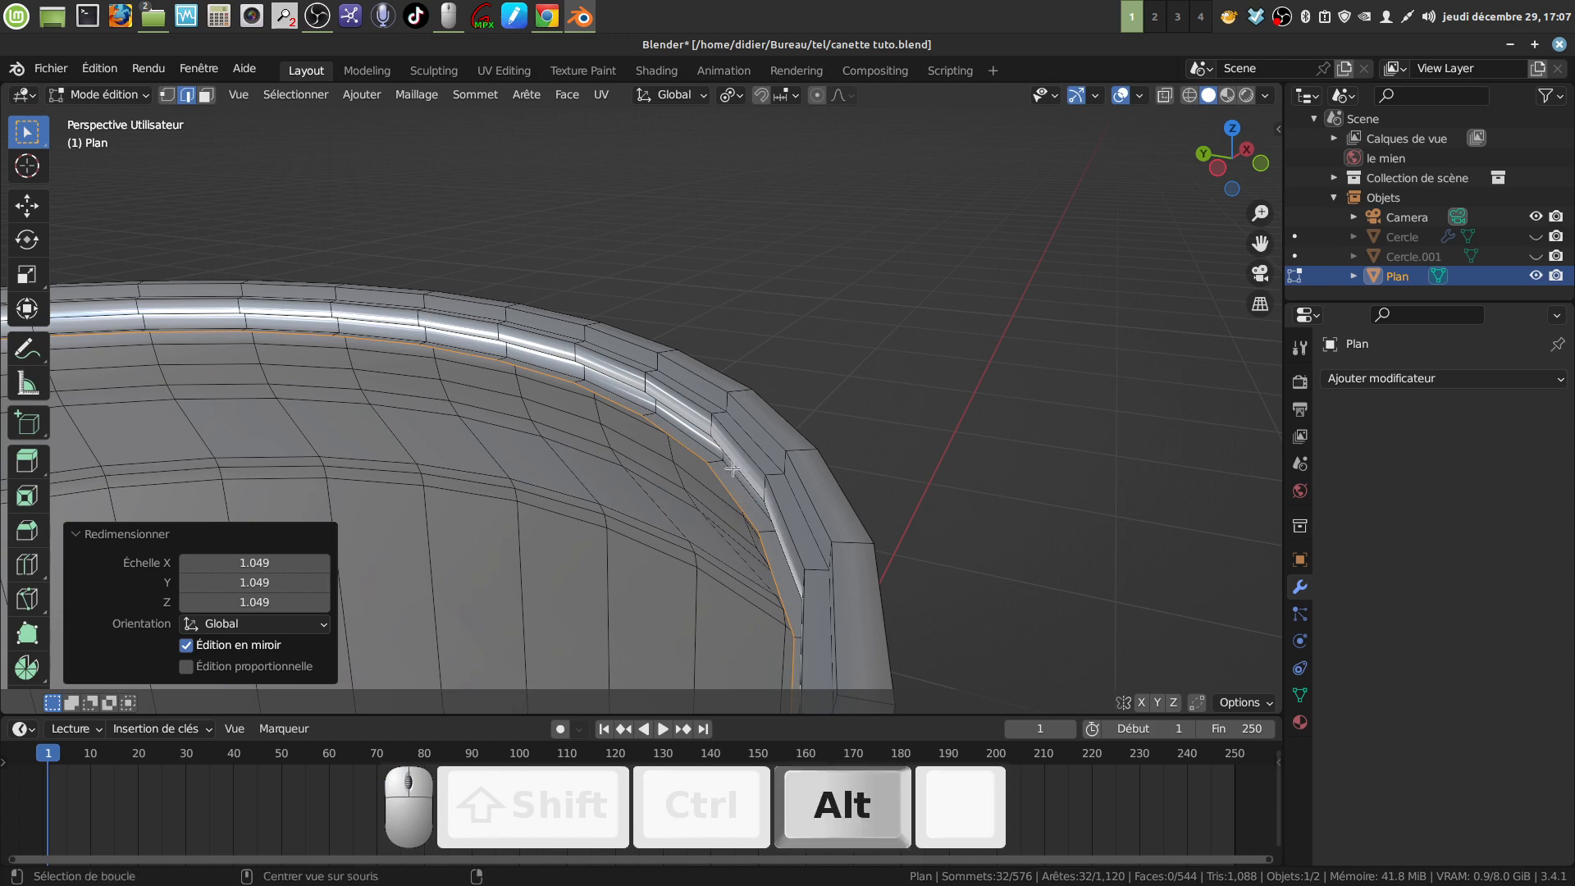
Bevel the edge loops around the rim's inner steps, top and outer lower edge with two segments, about 0.0037 m wide
middle_click_drag(732, 467, 788, 442)
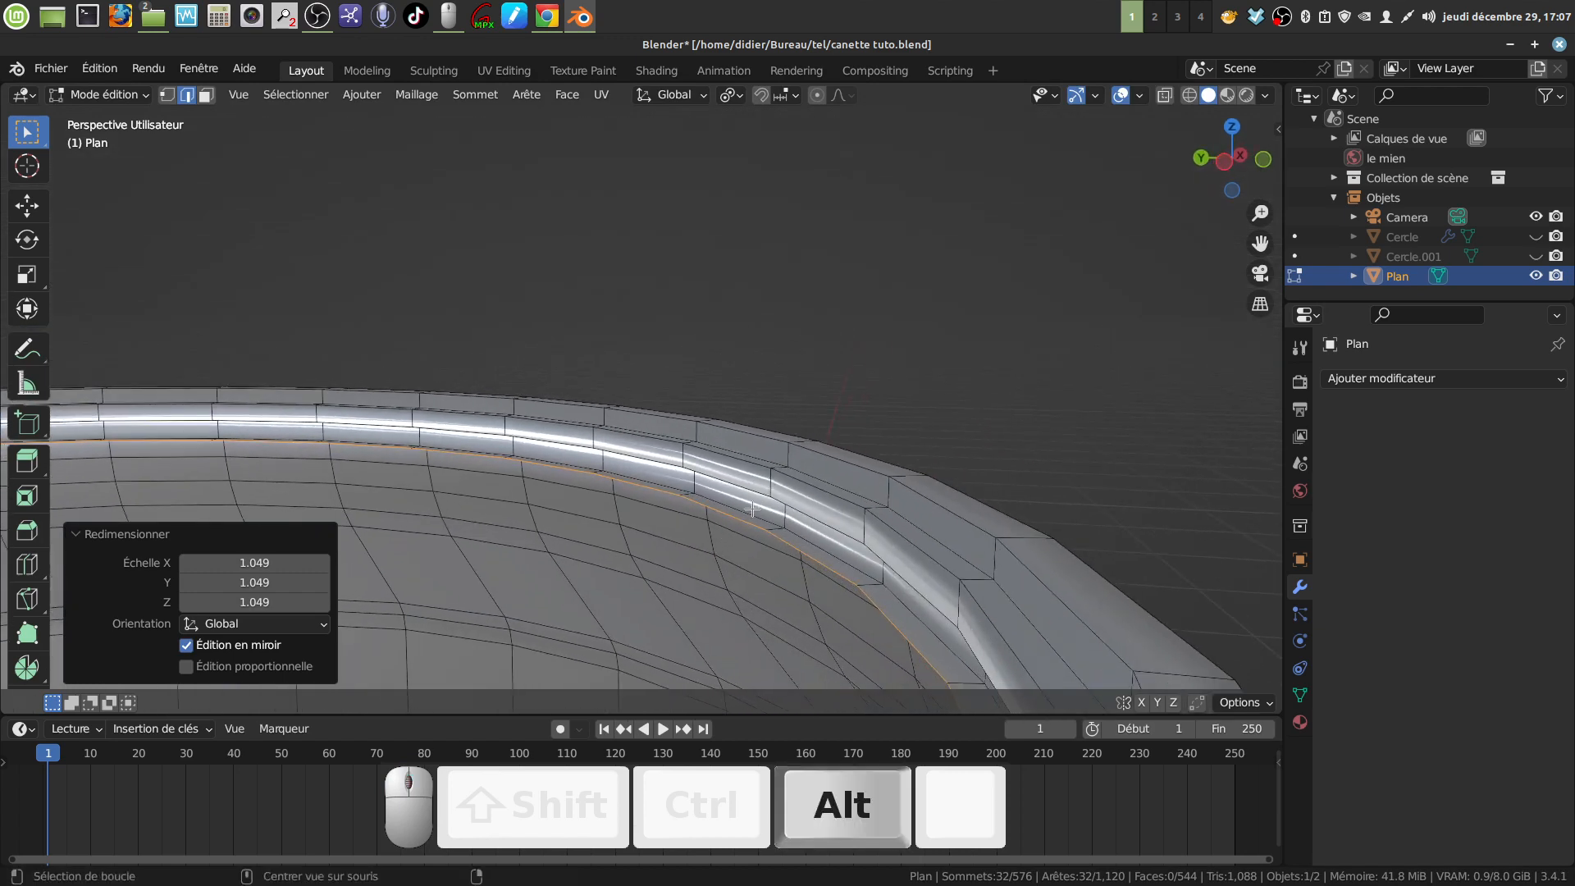
middle_click_drag(751, 509, 796, 462)
left_click(823, 457, "alt+shift")
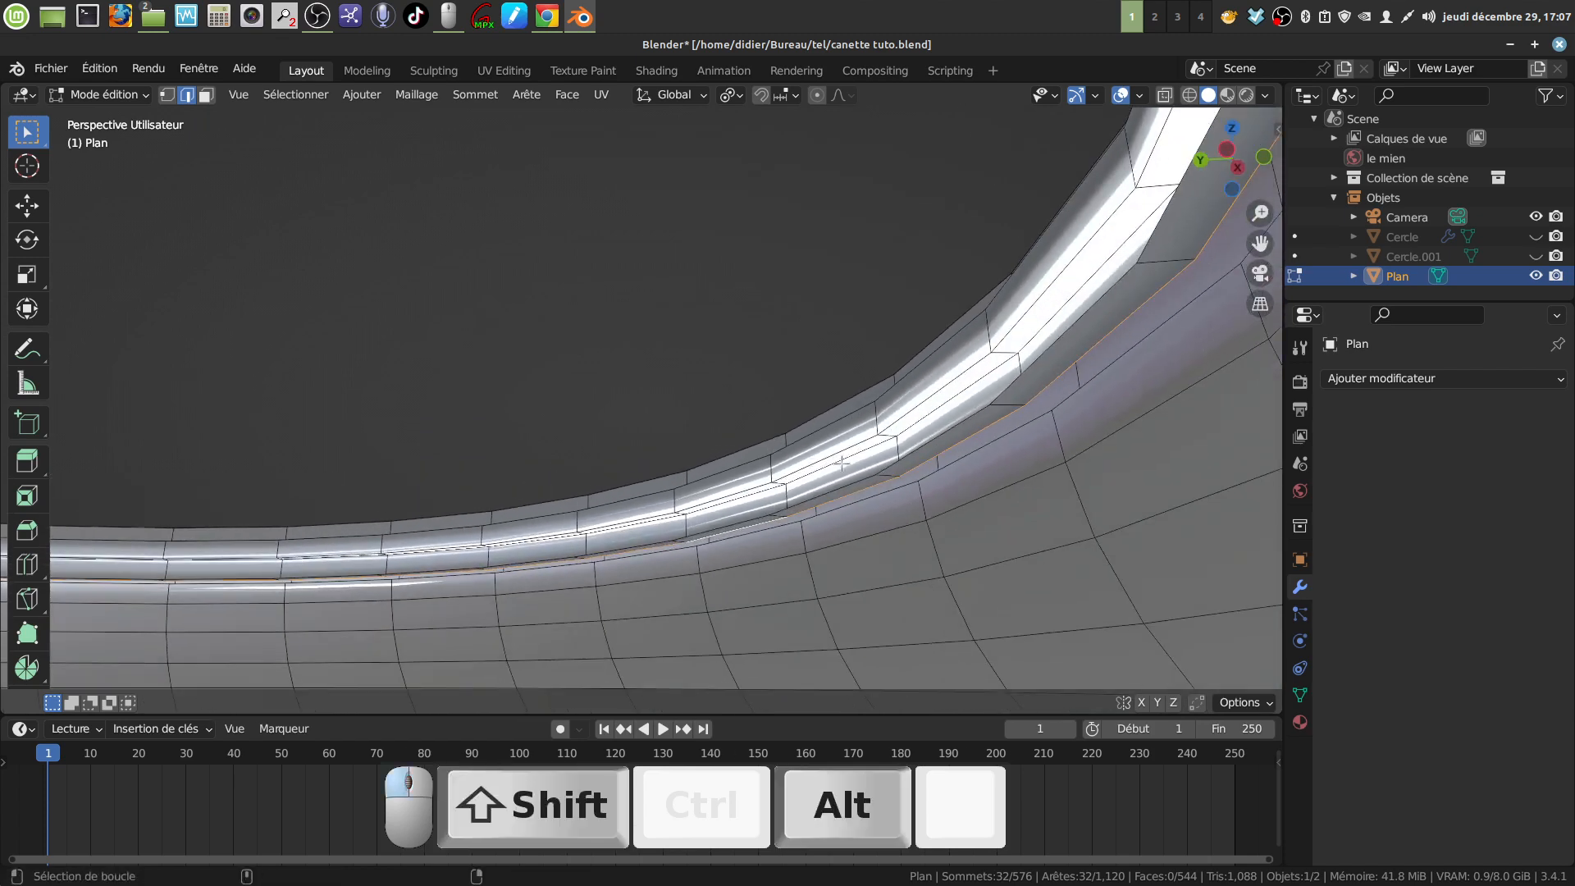
left_click(800, 433, "alt+shift")
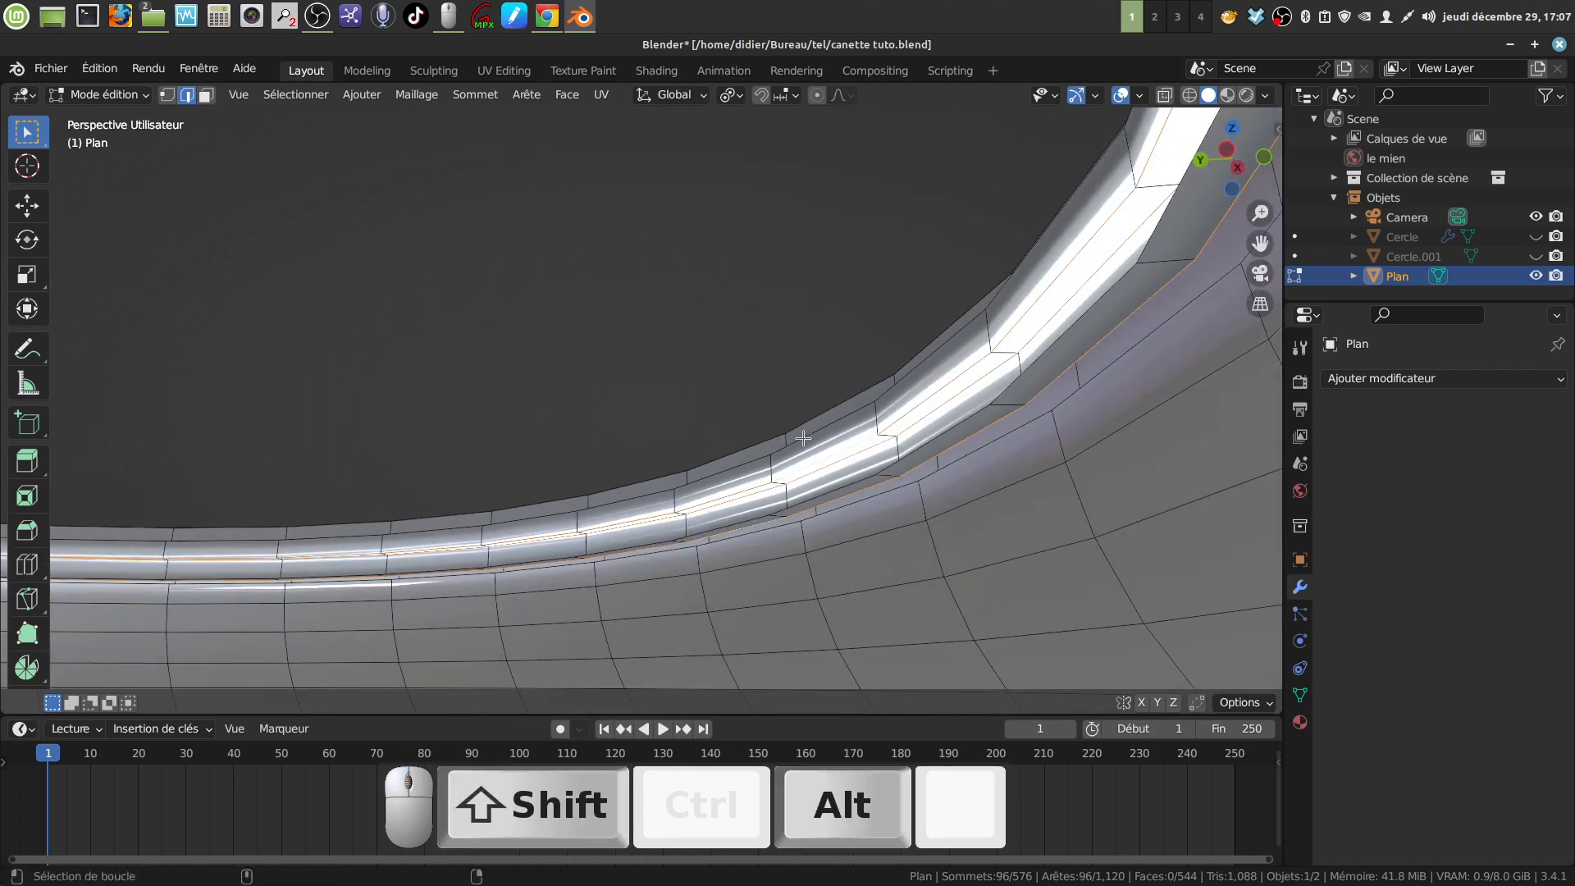
left_click(803, 439, "alt+shift")
middle_click_drag(803, 439, 828, 471)
left_click(833, 469, "alt+shift")
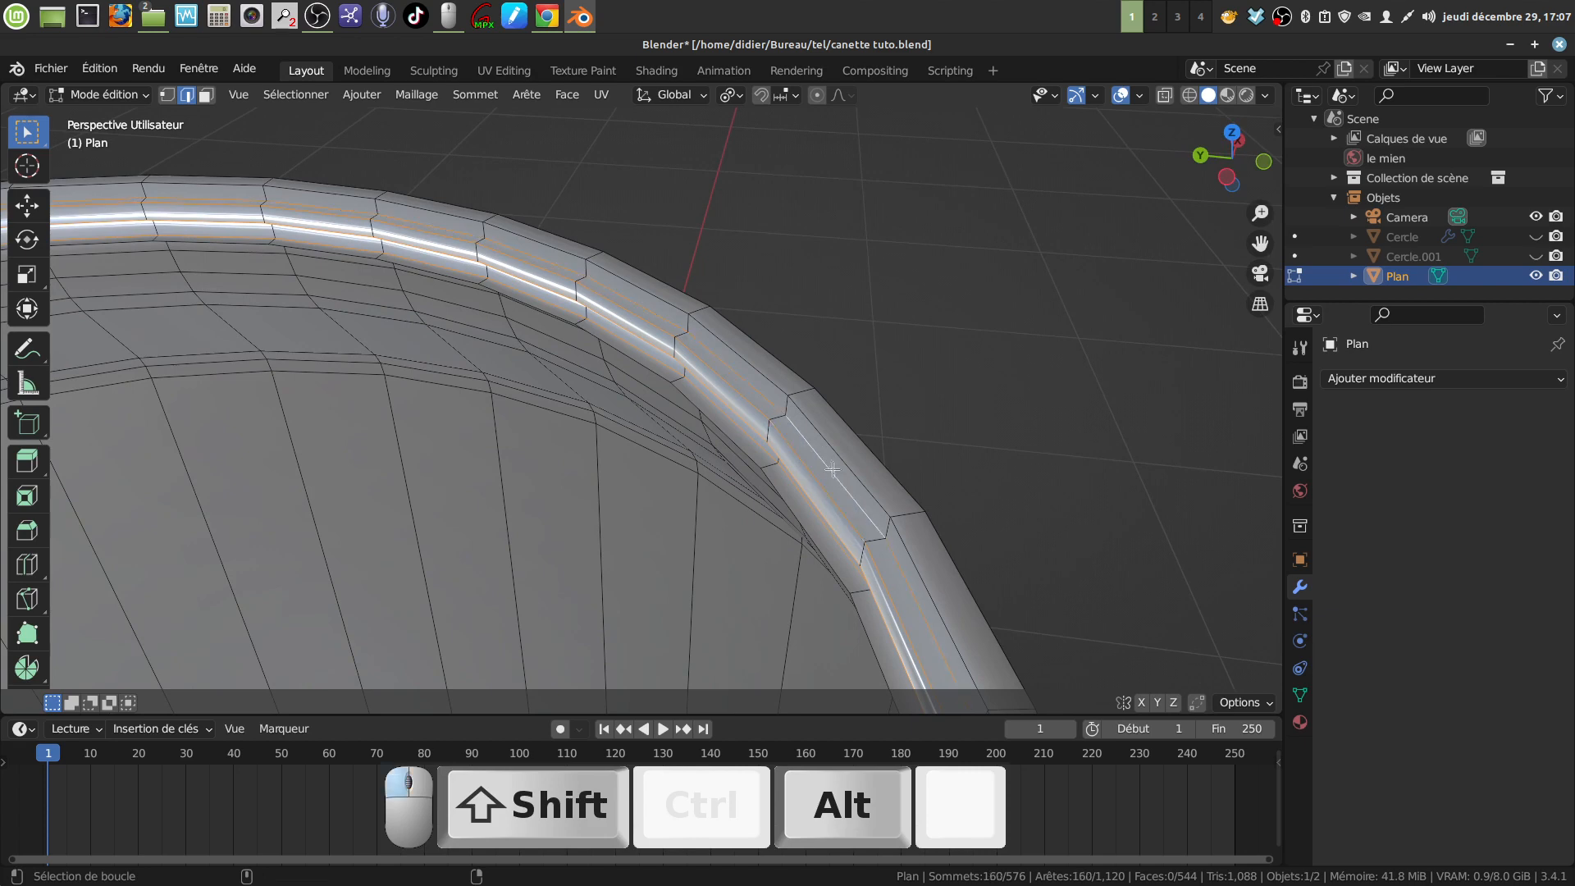
left_click(852, 465, "alt+shift")
left_click(864, 454, "alt+shift")
middle_click_drag(862, 457, 755, 351)
left_click(669, 410, "alt+shift")
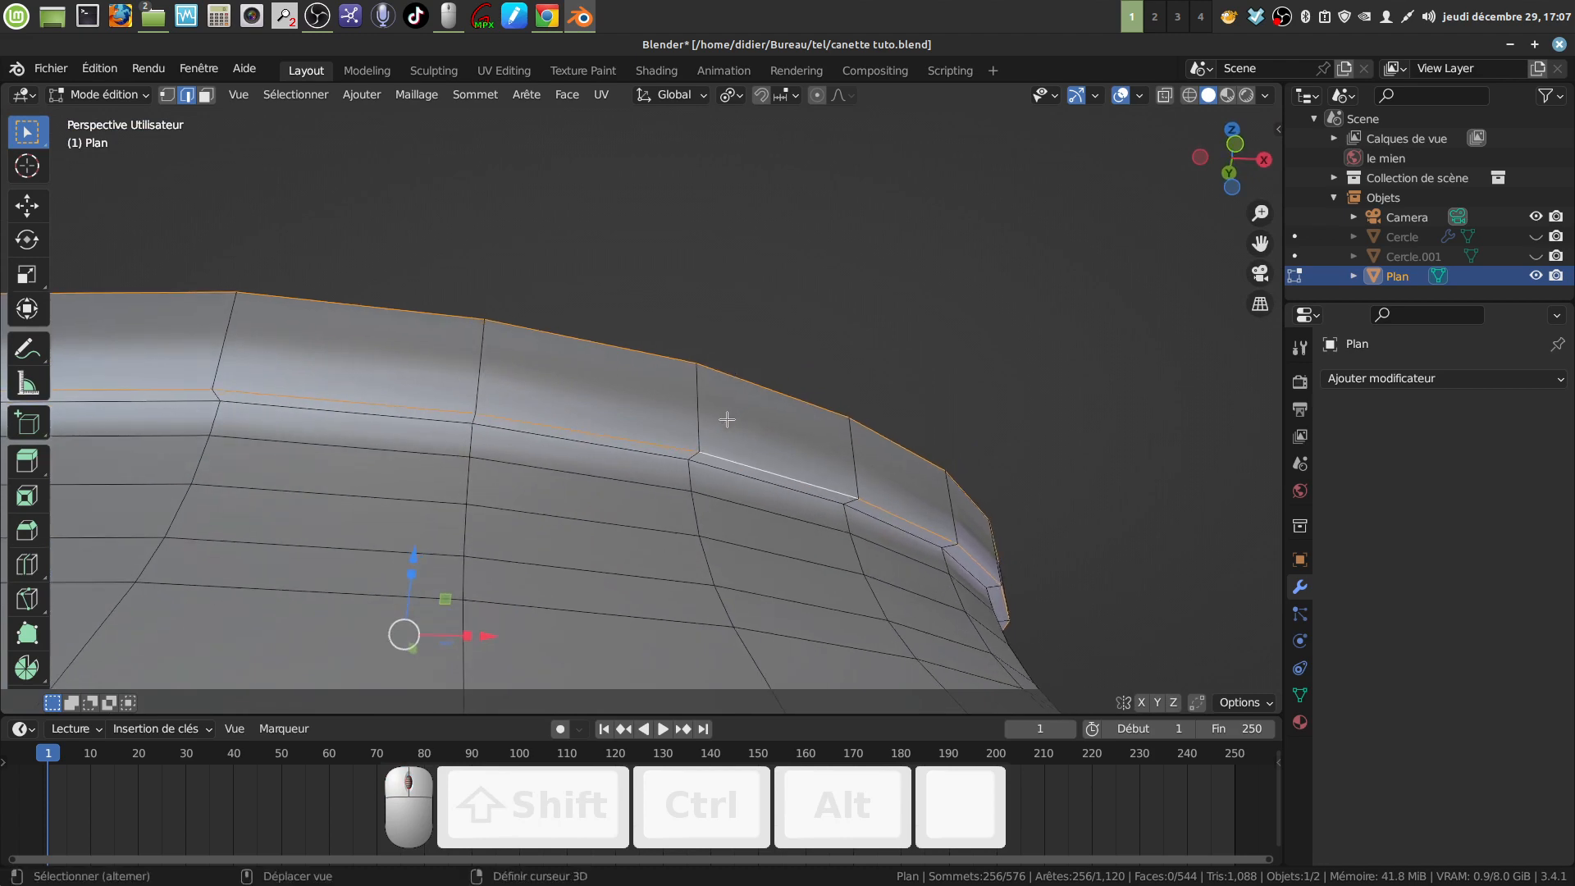
left_click(717, 466, "alt+shift")
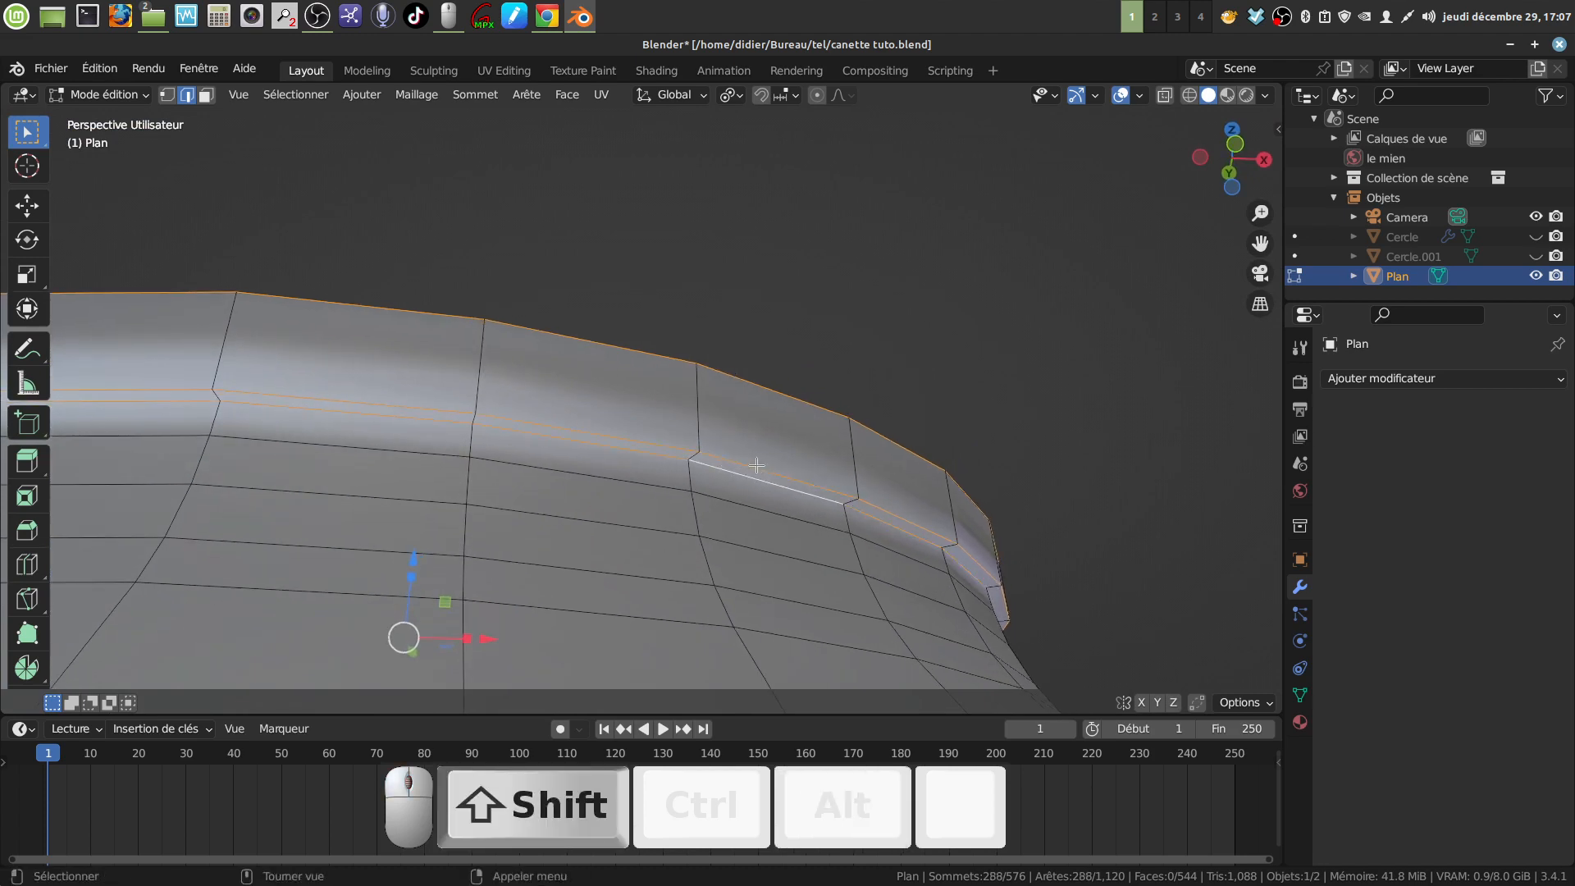
middle_click_drag(717, 465, 894, 558)
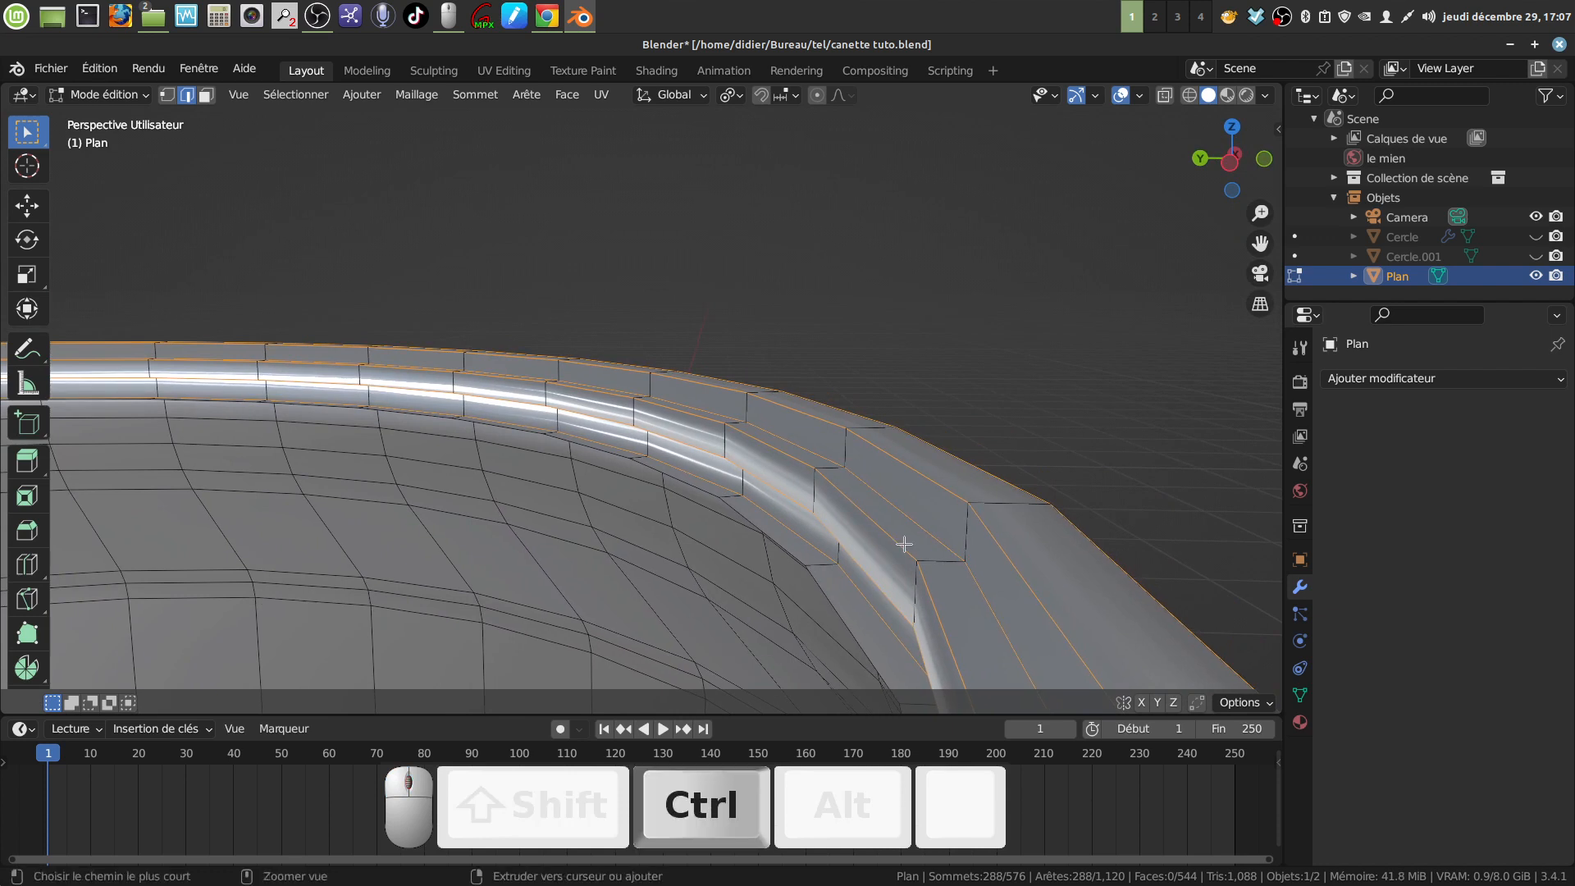
key("ctrl+b")
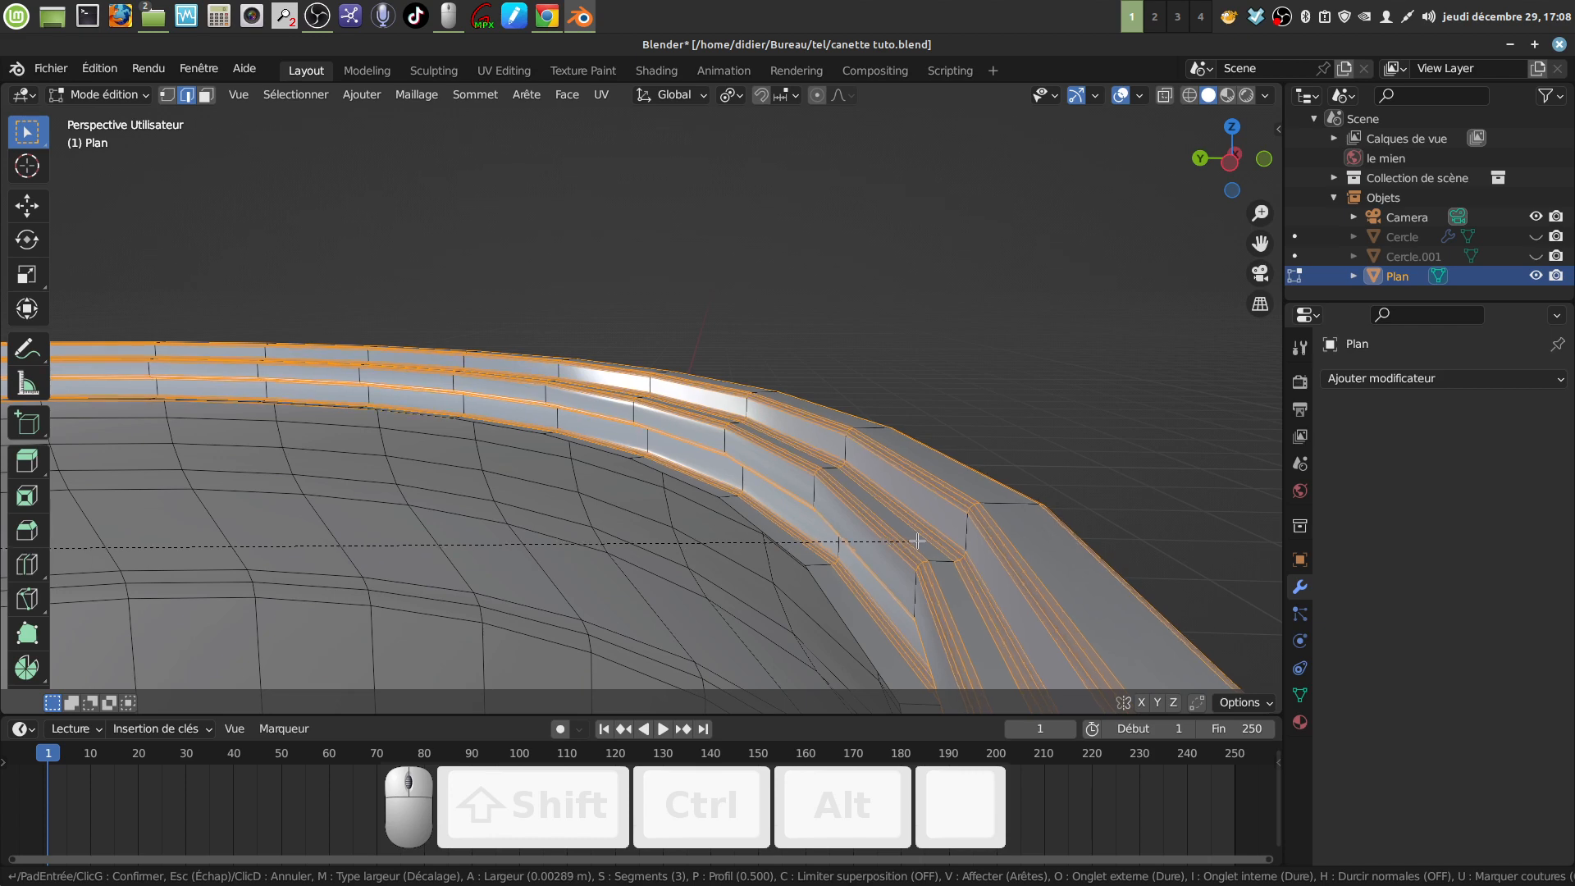
scroll(917, 541, "down", 1)
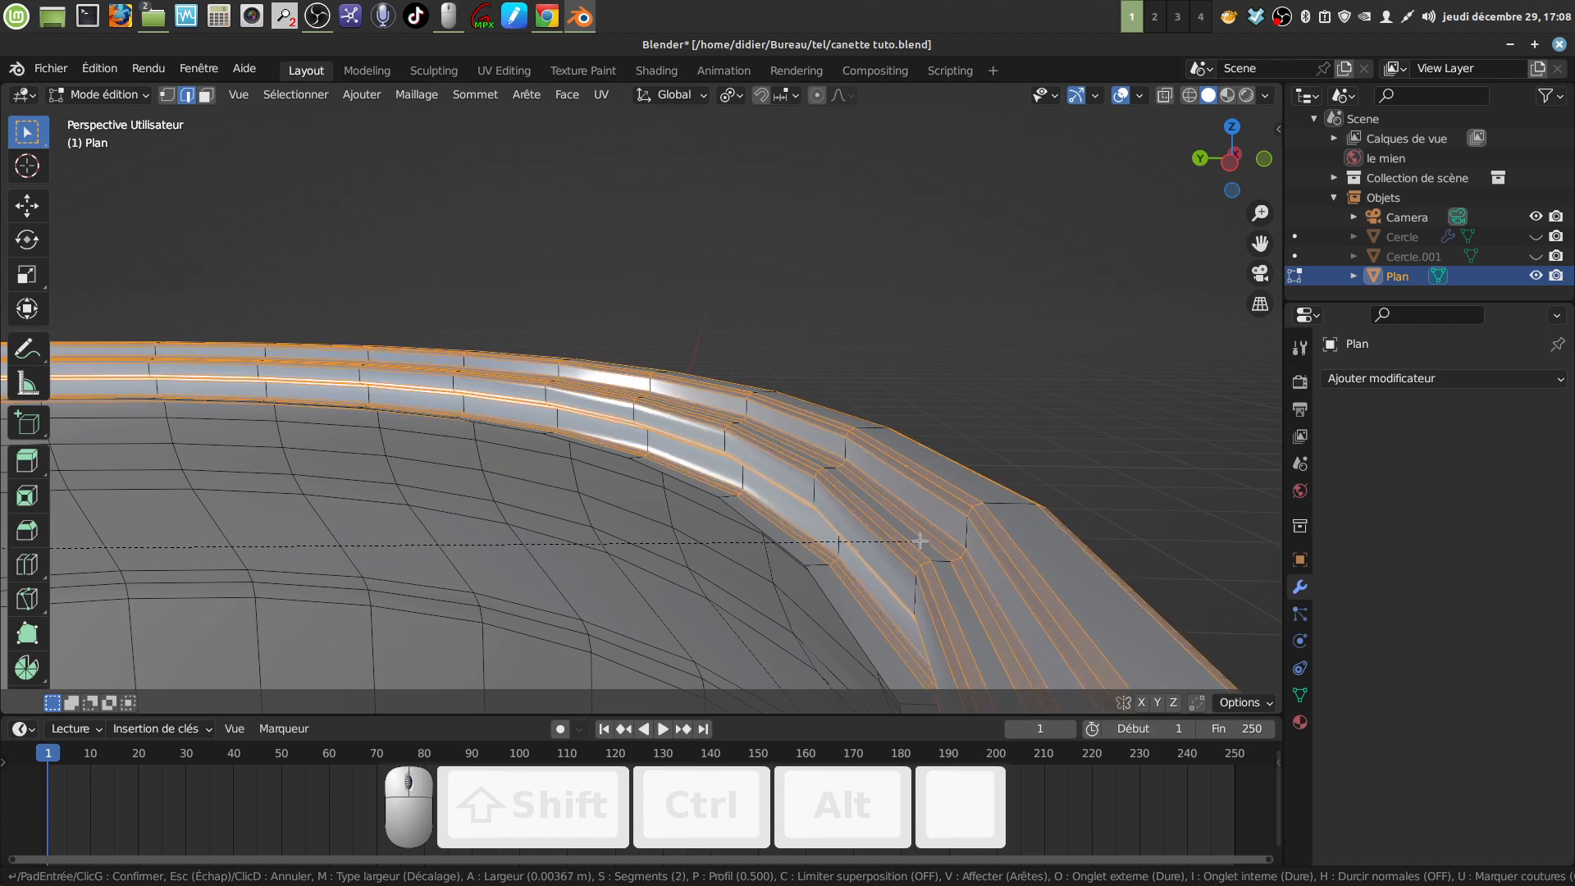
left_click(920, 541)
Return to Object Mode and add a Subdivision Surface modifier to the can with viewport level 2
middle_click_drag(920, 540, 745, 512)
key("Tab")
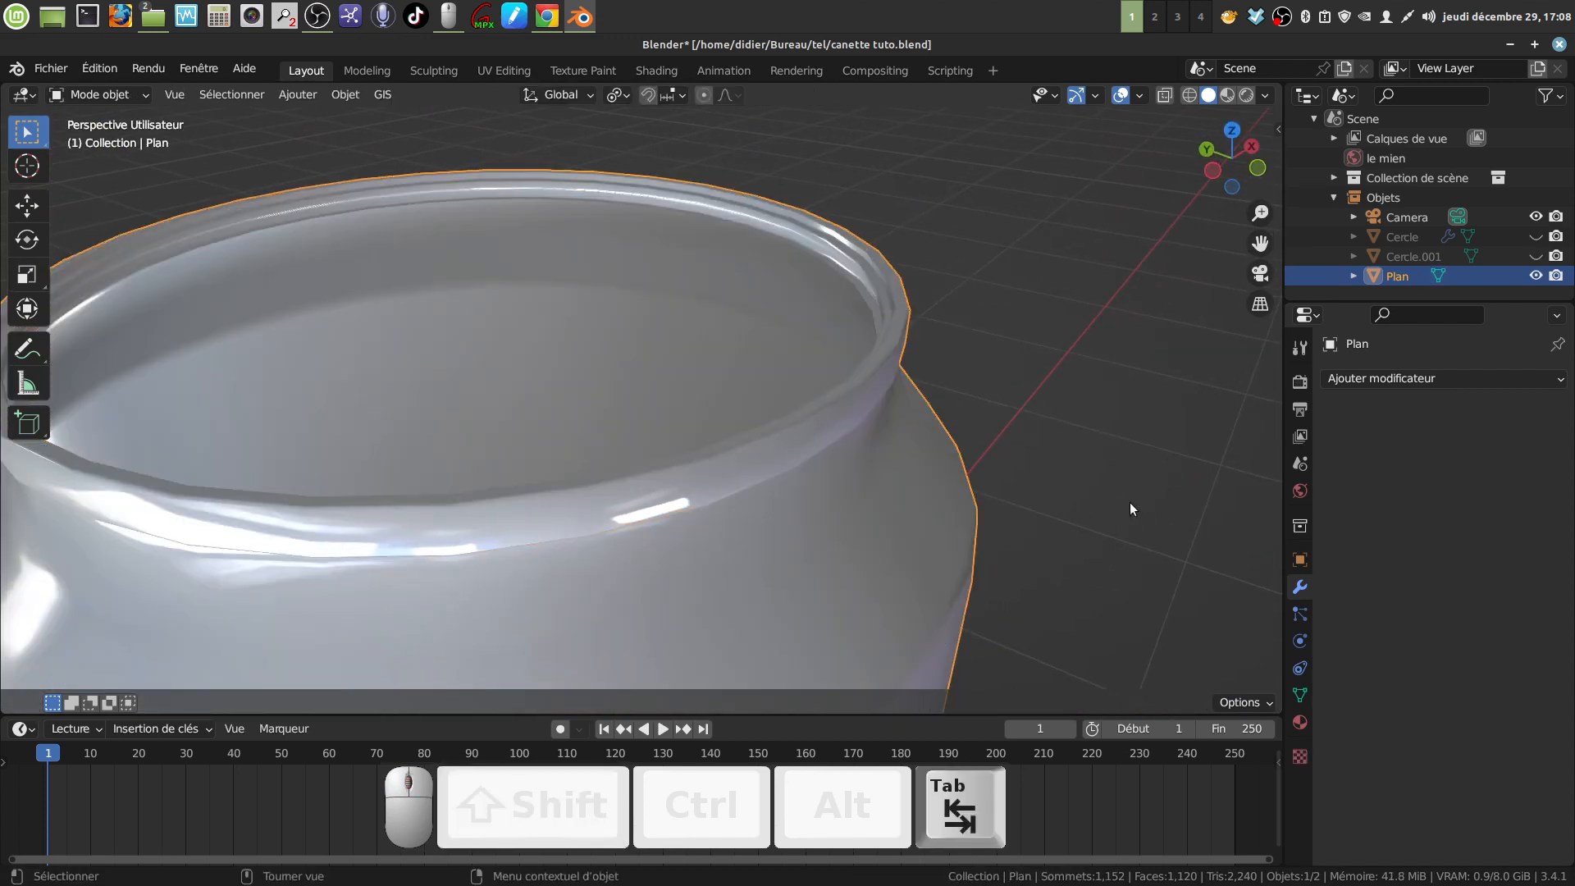
left_click(1501, 379)
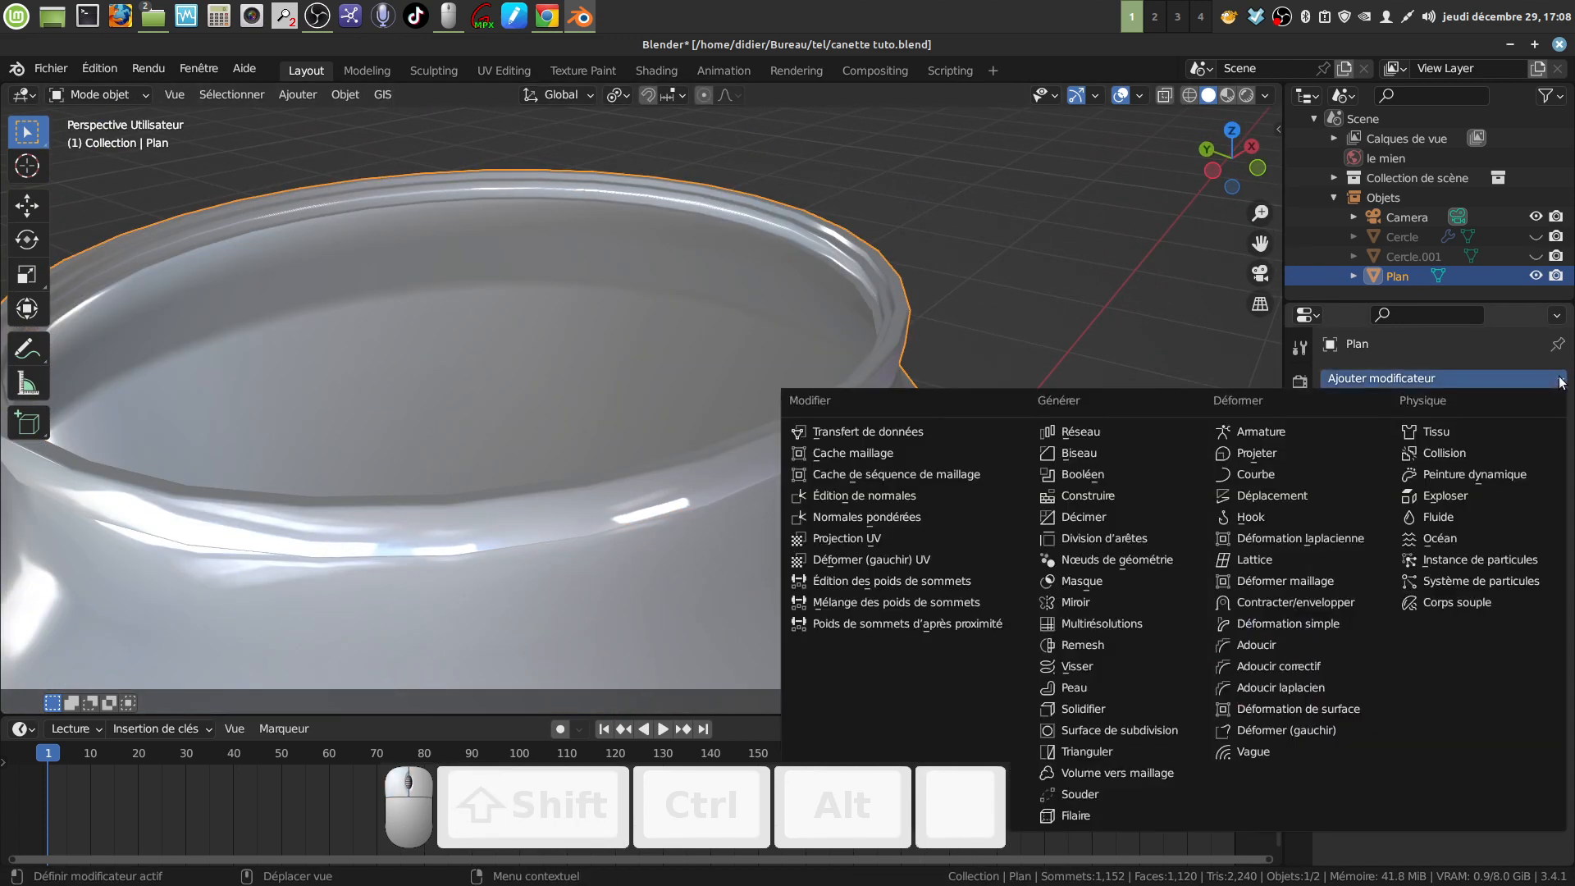
left_click(1136, 730)
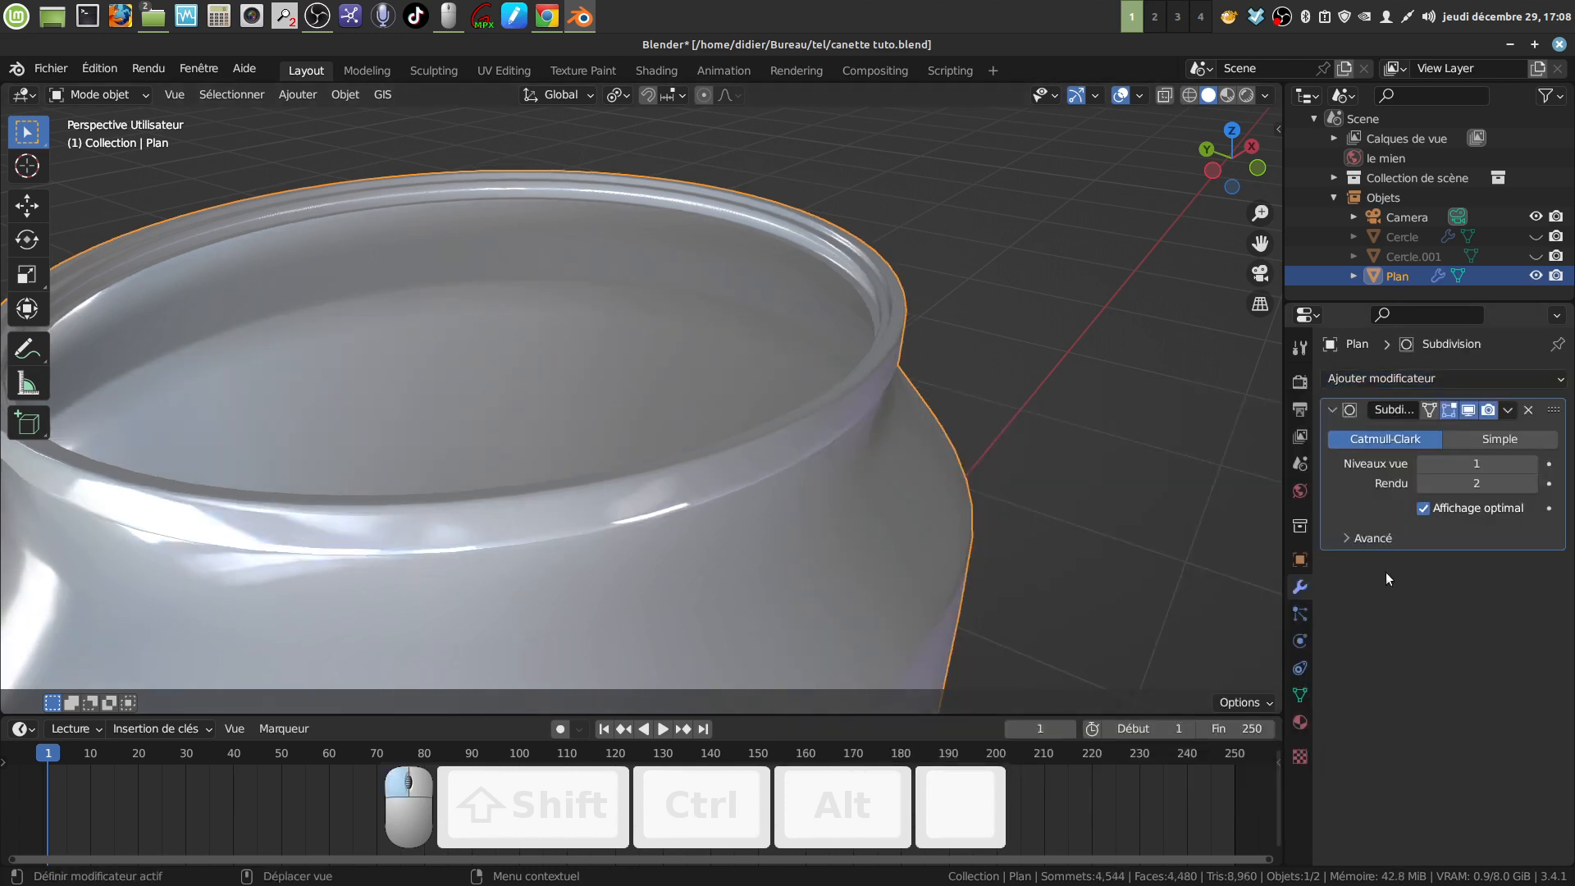
left_click(1527, 462)
middle_click_drag(895, 466, 882, 538)
scroll(883, 540, "down", 6)
middle_click_drag(588, 525, 618, 389, "shift")
scroll(658, 485, "down", 2)
middle_click_drag(657, 485, 648, 349)
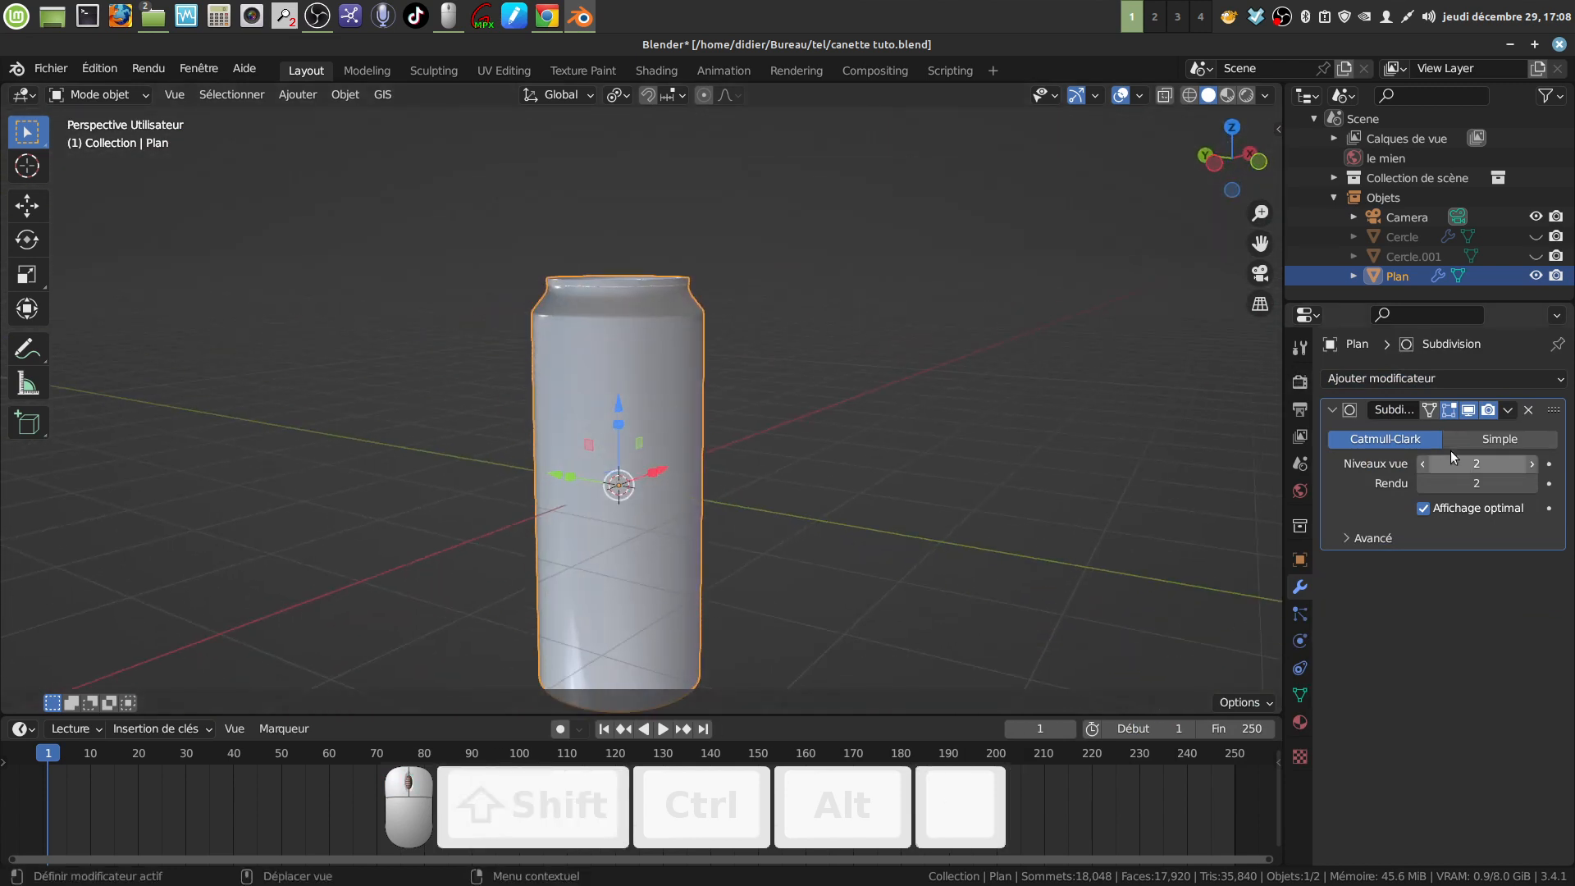
Turn off the Subdivision modifier's viewport display and enter Edit Mode with the can's open bottom in view
left_click(1467, 412)
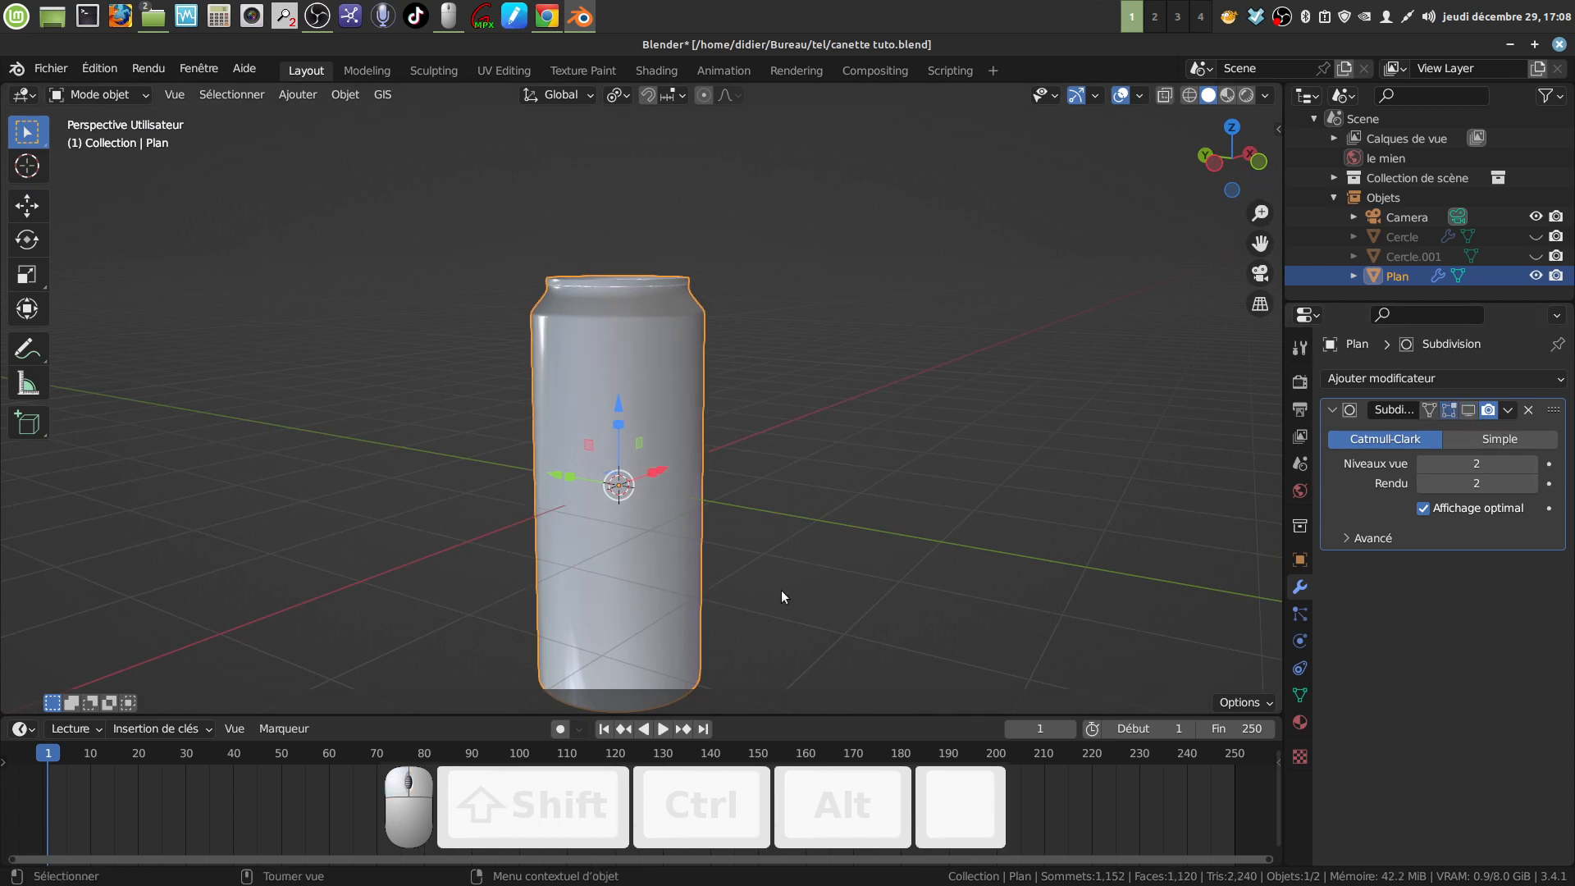
middle_click_drag(737, 586, 750, 326, "shift")
scroll(681, 581, "up", 3)
middle_click_drag(682, 582, 701, 449)
middle_click_drag(686, 503, 679, 485, "shift")
key("Tab")
scroll(728, 545, "up", 4)
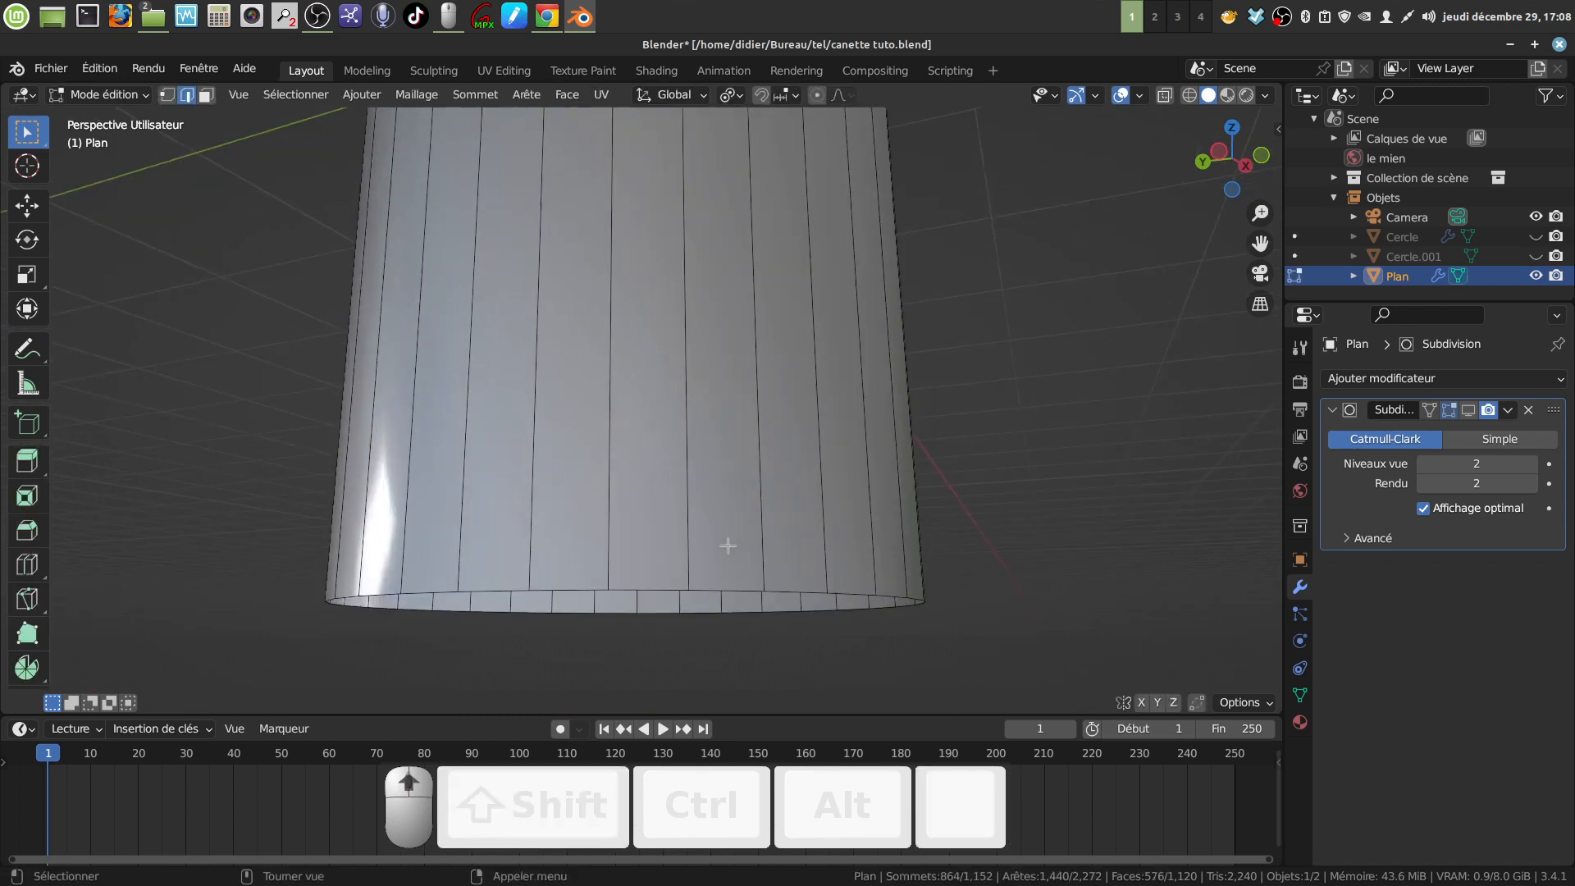
Extrude the open bottom edge loop of the can and lower it about 0.044 m along Z
left_click(725, 589, "alt")
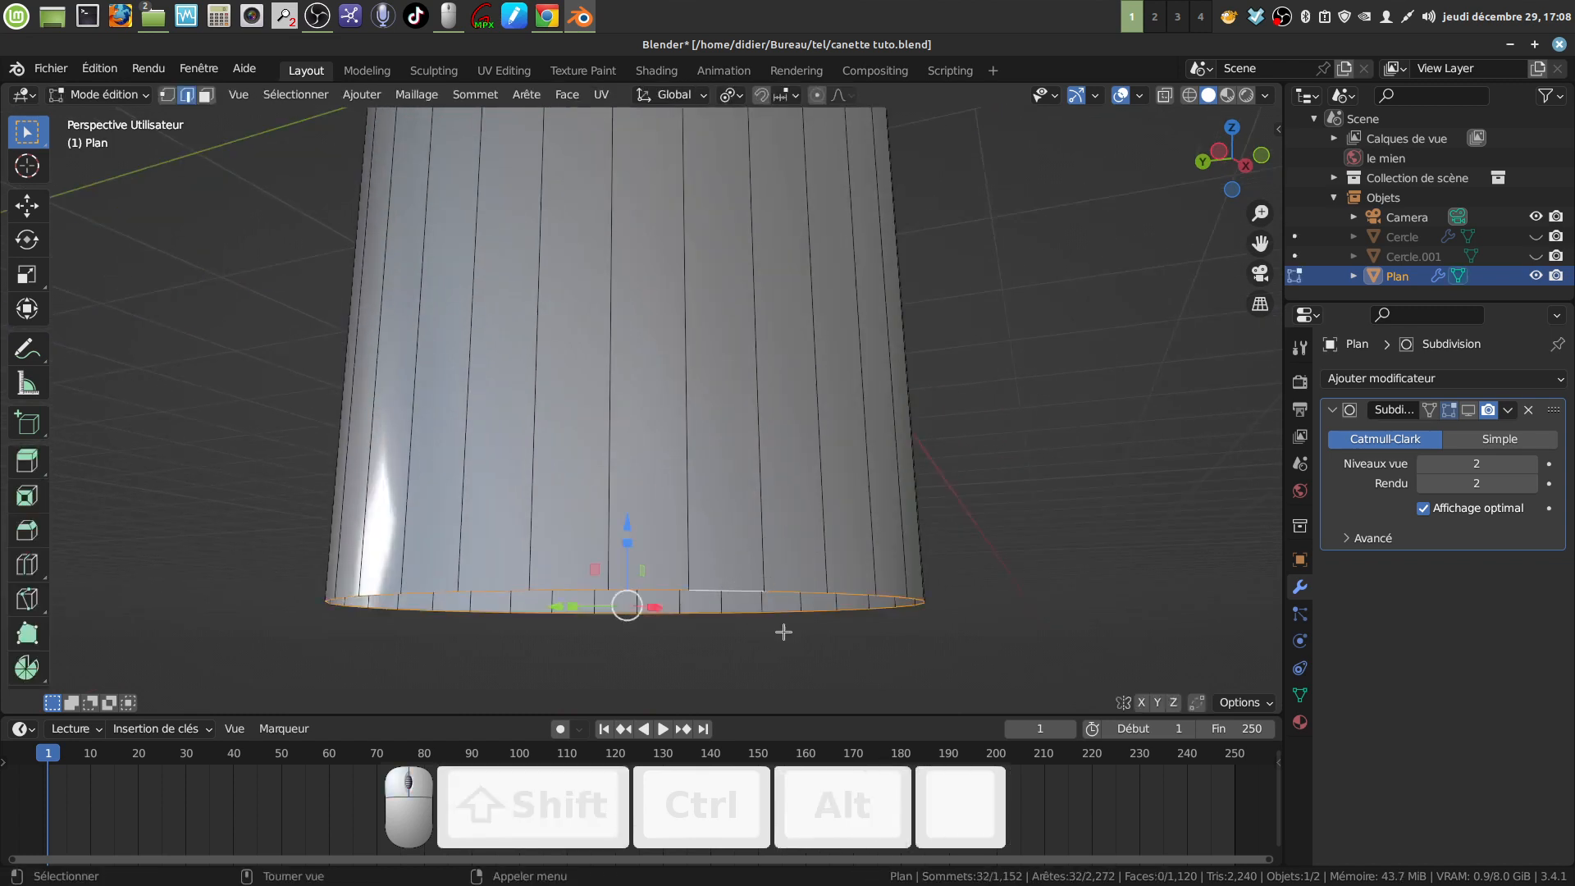
scroll(726, 602, "down", 2)
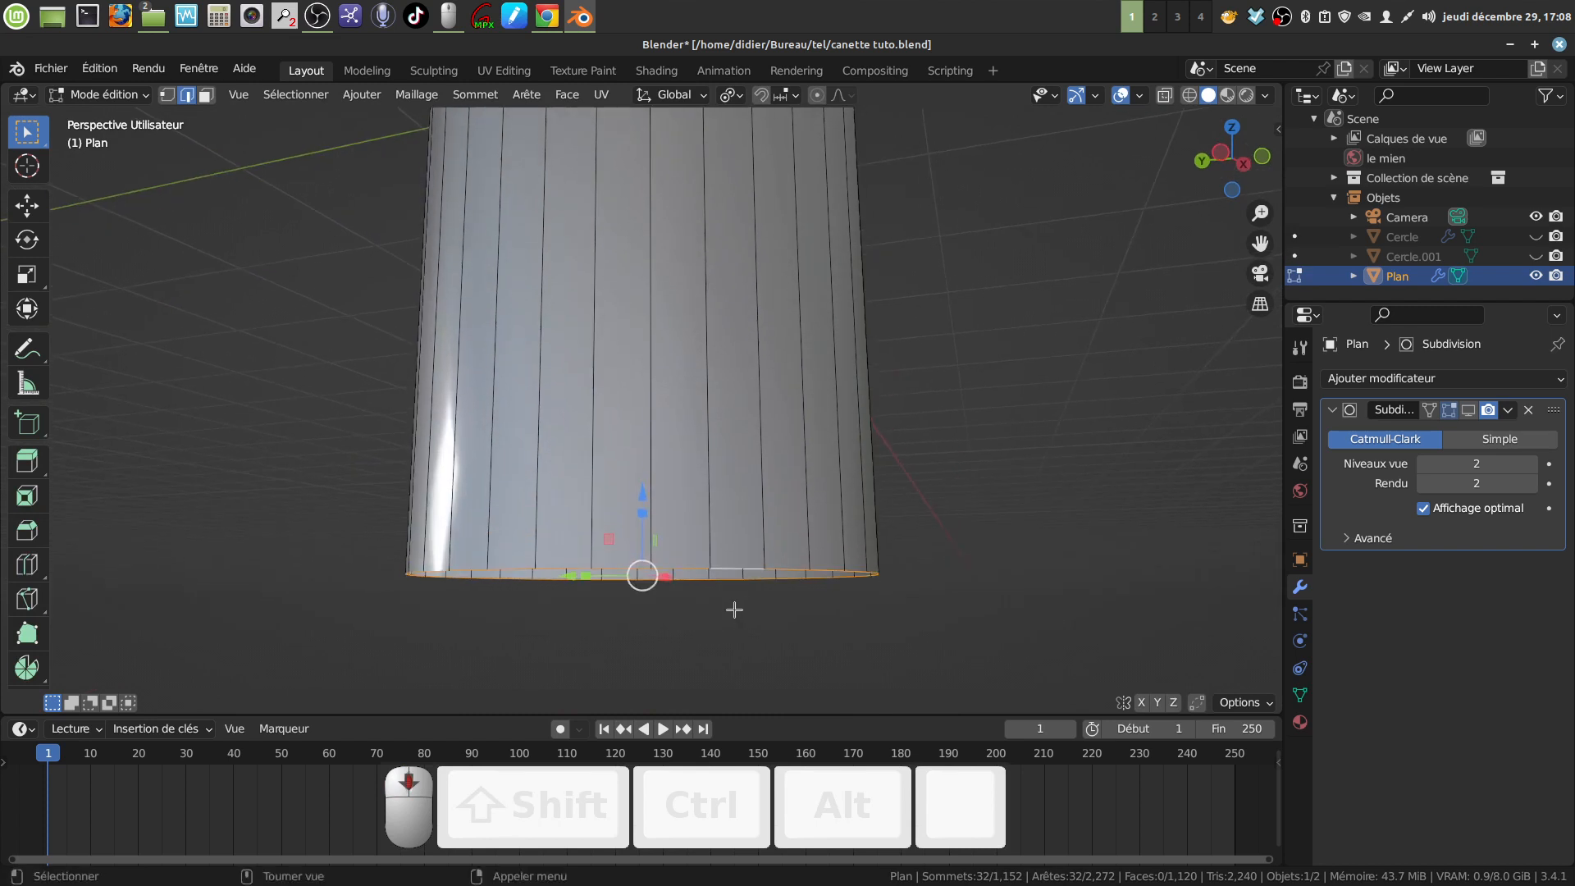
key("e")
left_click(742, 605)
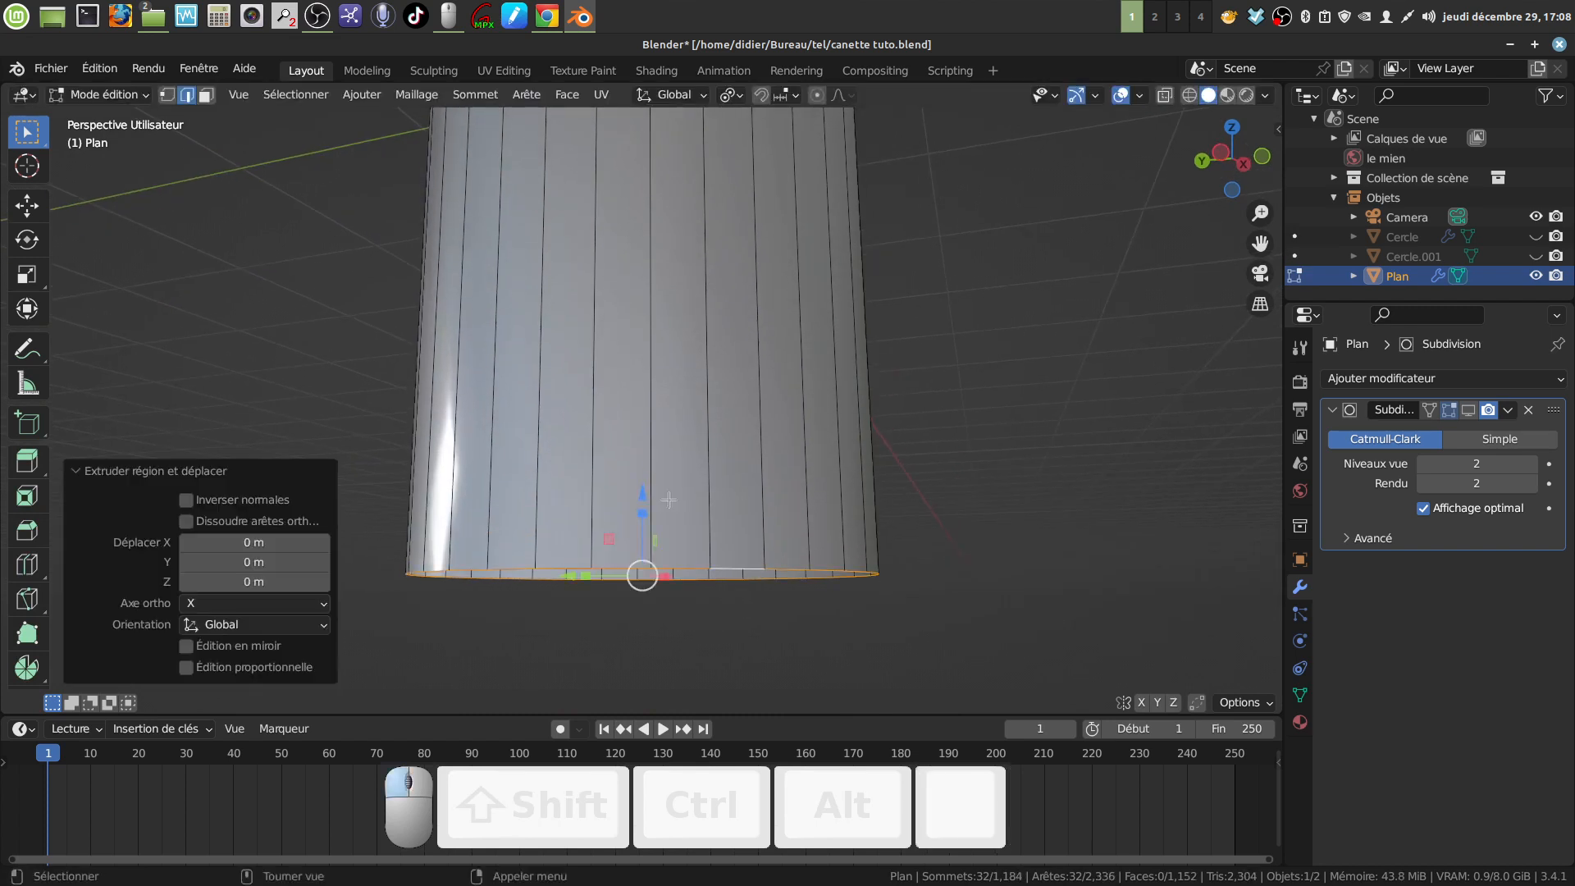
left_click_drag(646, 492, 643, 508)
Try to extrude the bottom loop inward to about 0.963 and again downward about 0.029 m, and undo both extrusions
key("KP_Delete")
middle_click_drag(698, 550, 713, 557)
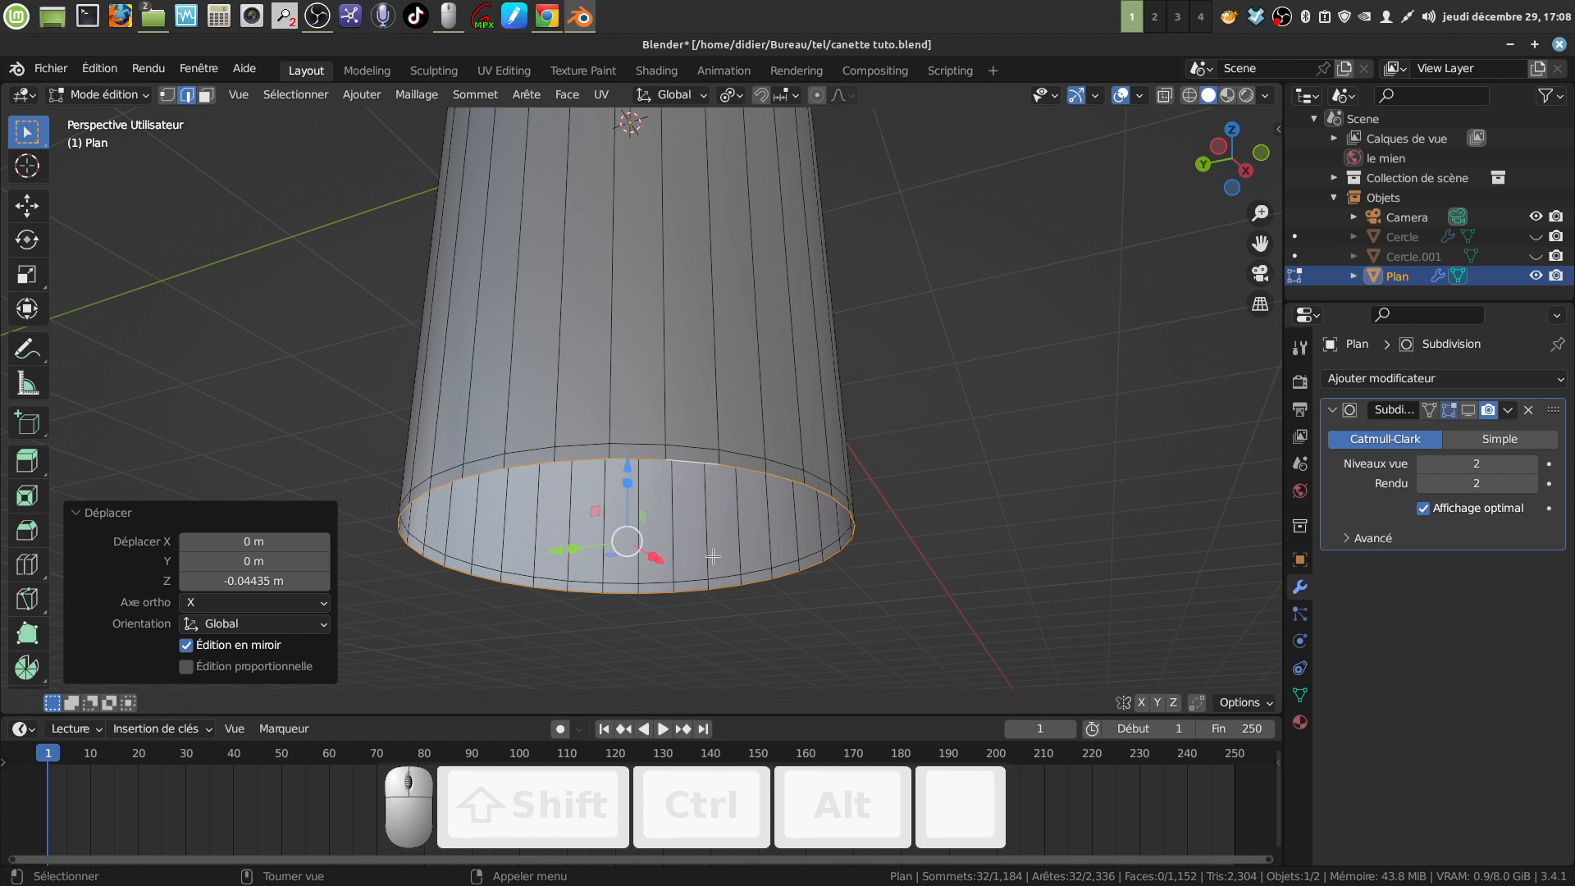
key("e")
key("s")
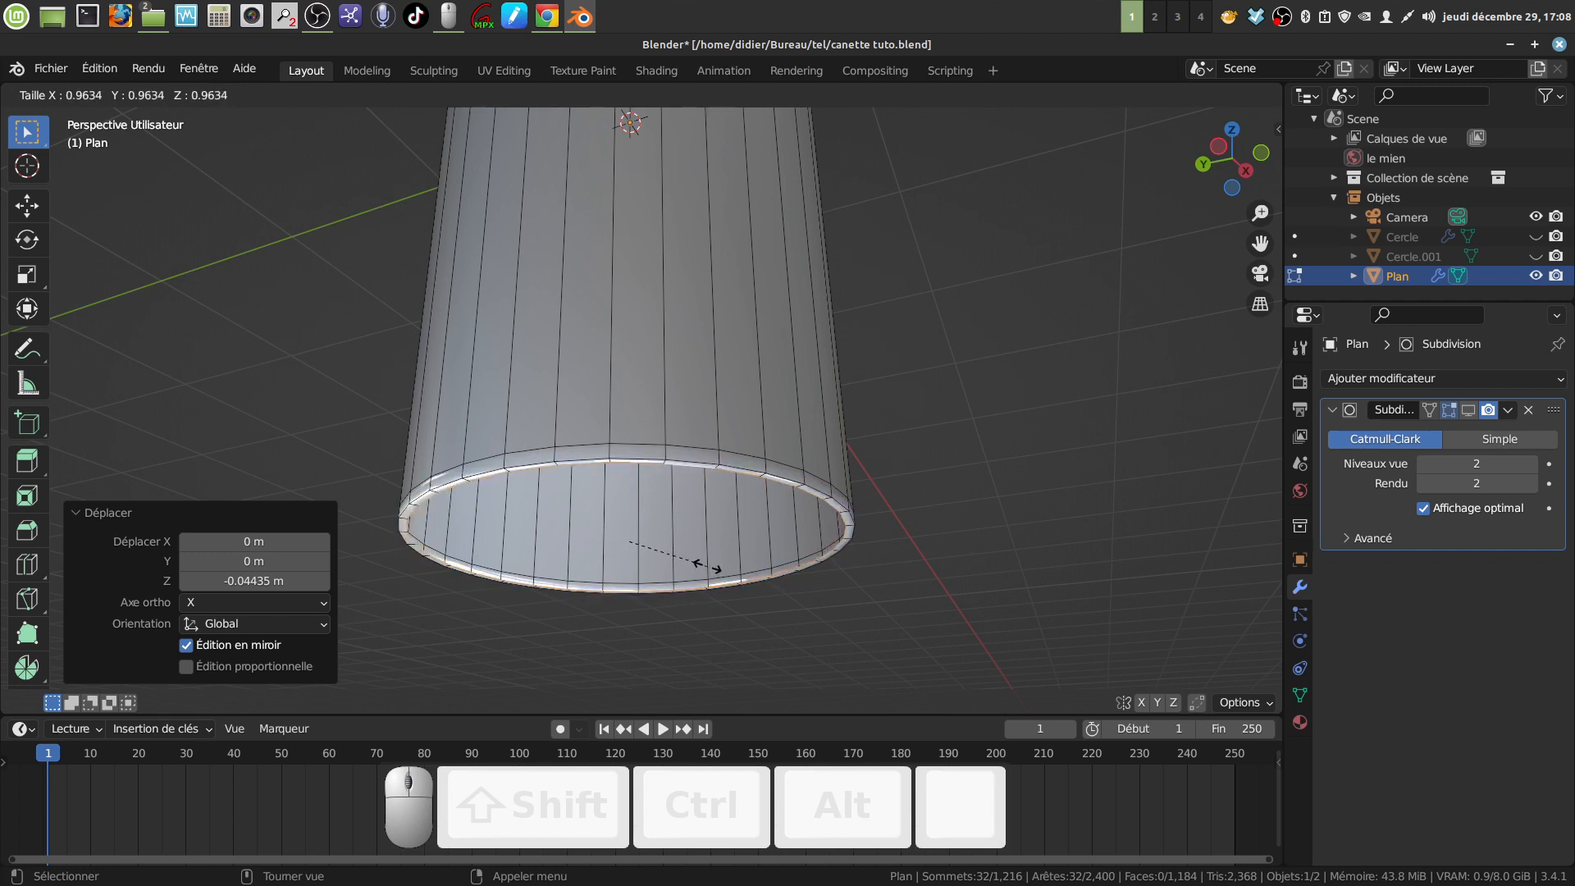
left_click(707, 566)
middle_click_drag(707, 566, 713, 576)
key("e")
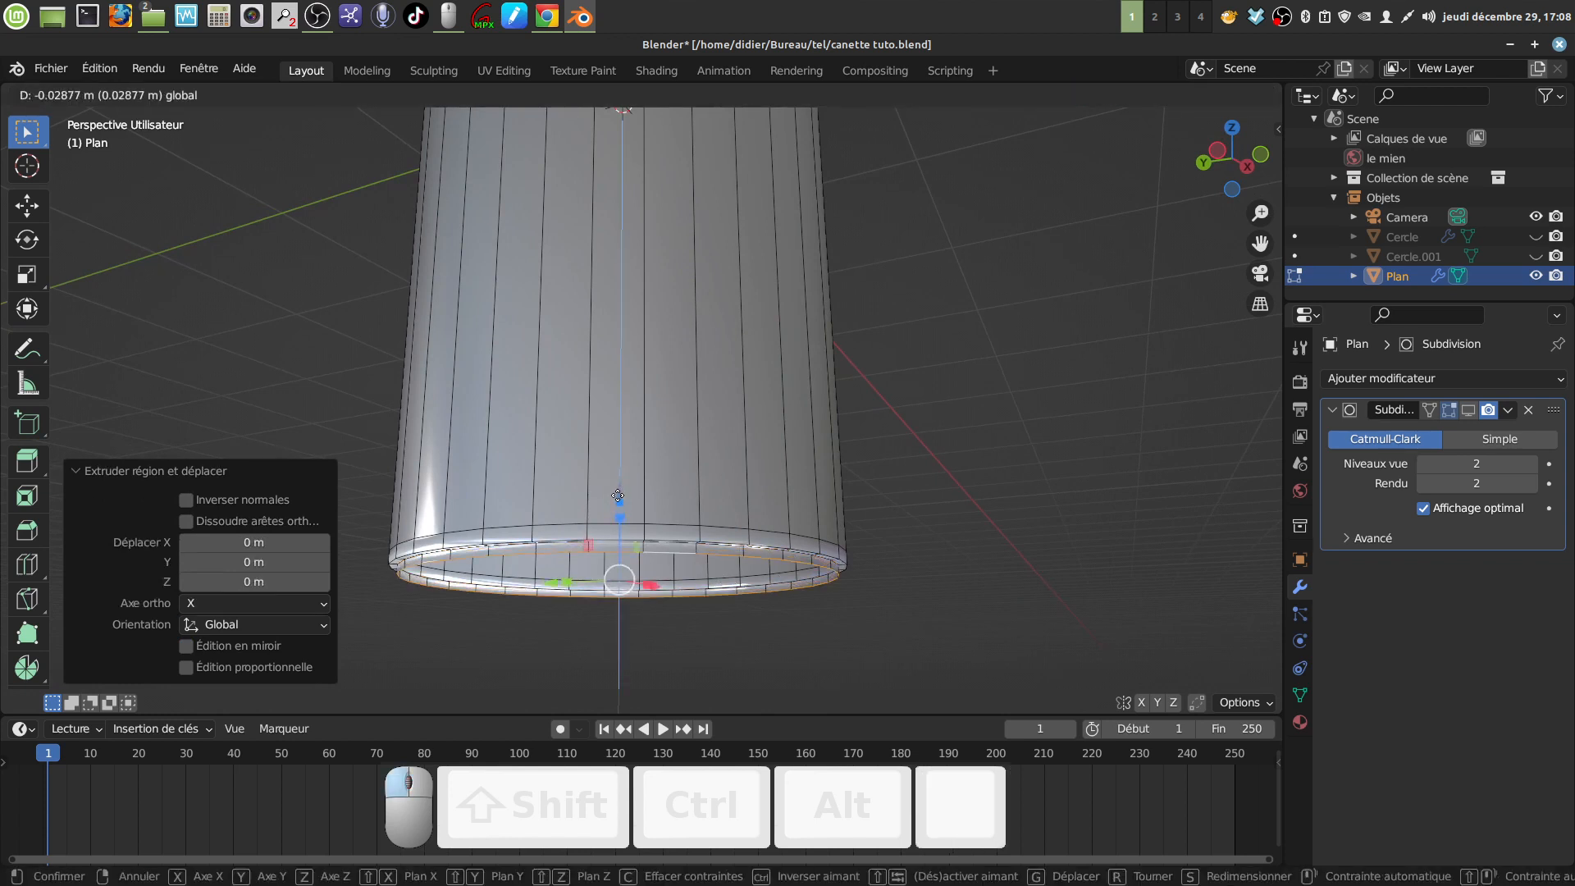
left_click(633, 484)
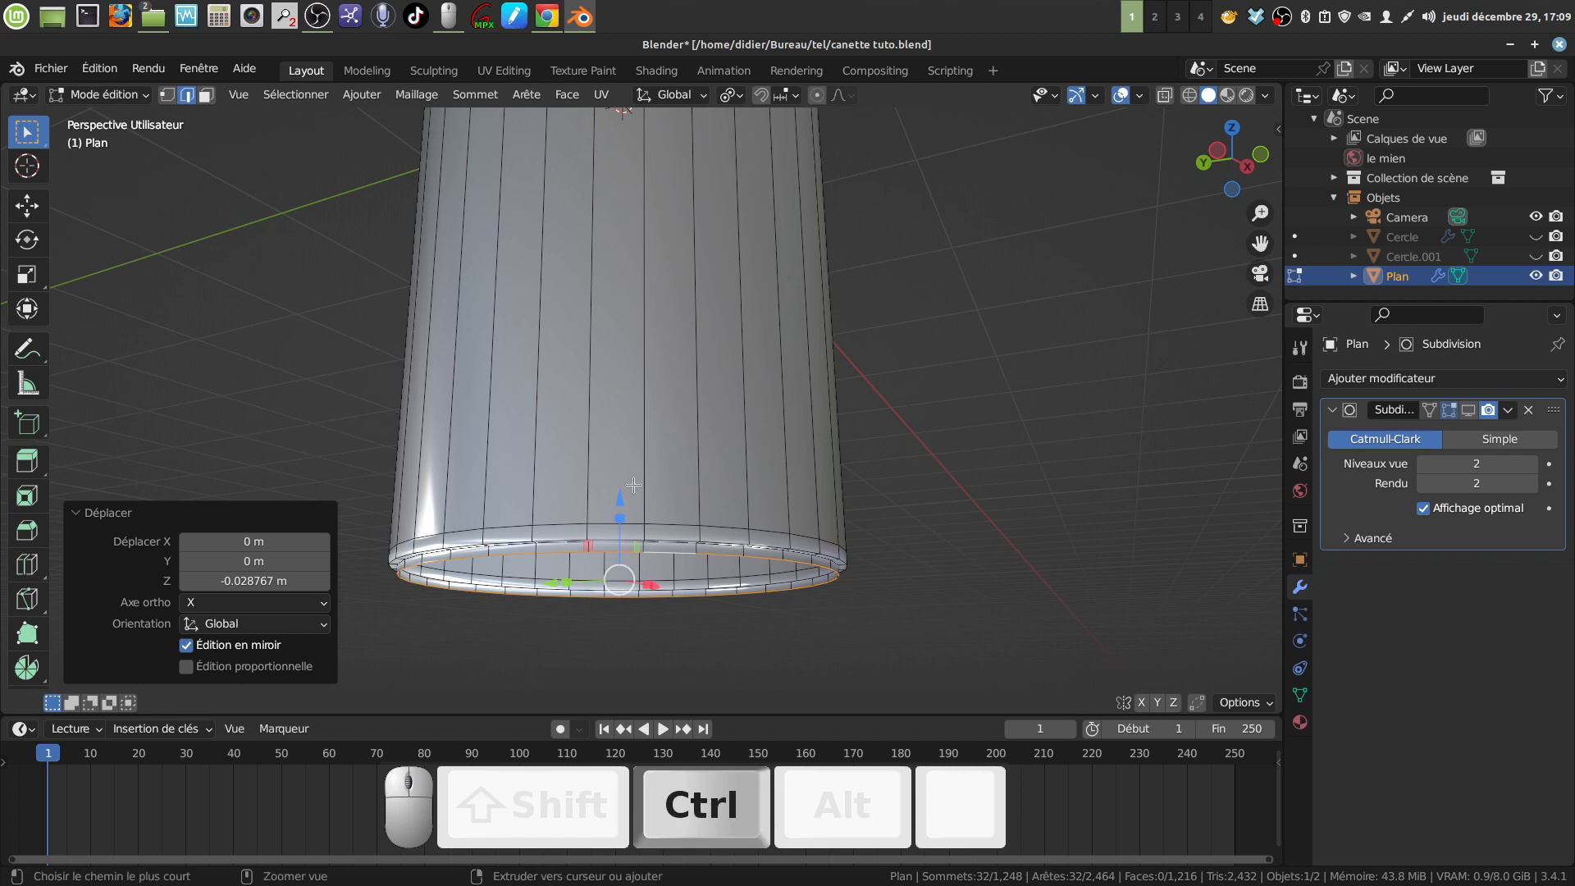
key("ctrl+z")
key("ctrl+z")
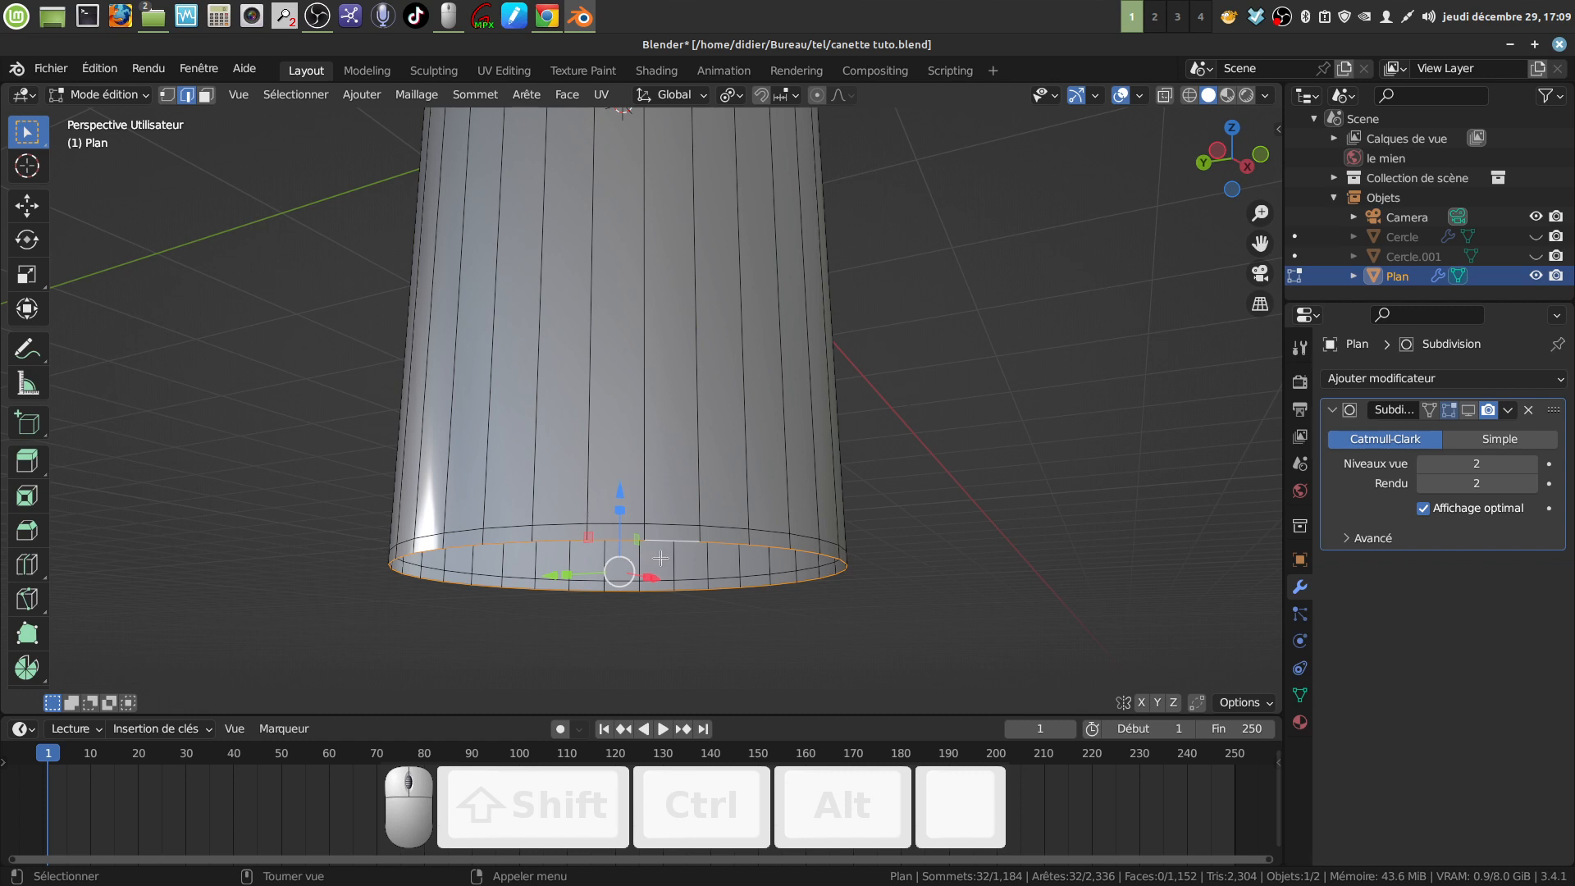
Extrude the bottom loop, scale it inward to about 0.809, and lower it about 0.069 m to taper the base
key("e")
key("s")
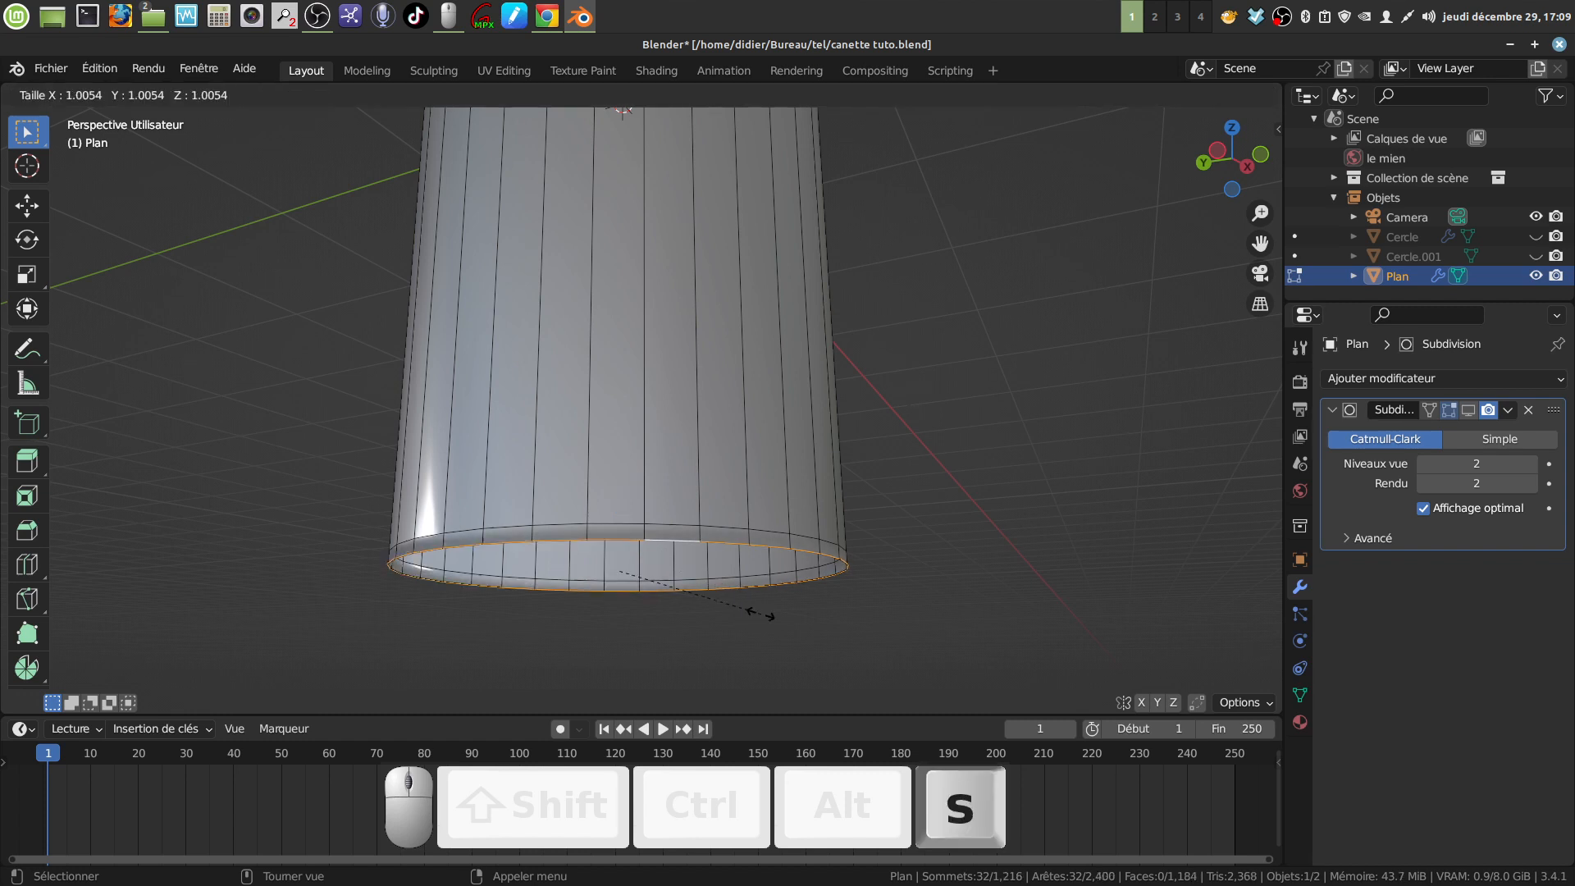
left_click(733, 604)
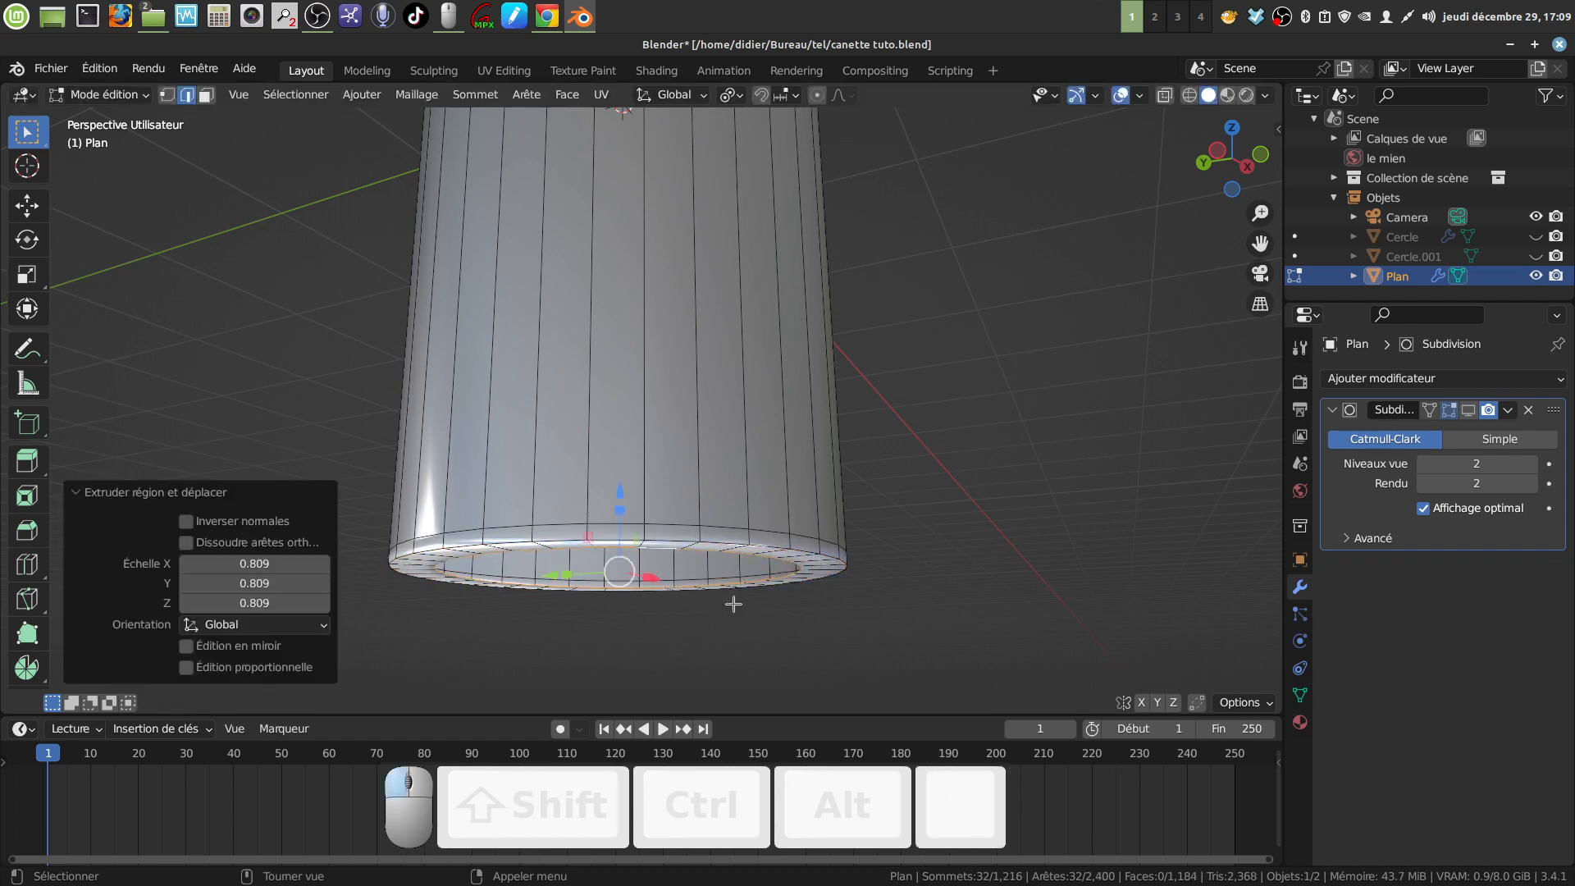
left_click_drag(624, 481, 618, 502)
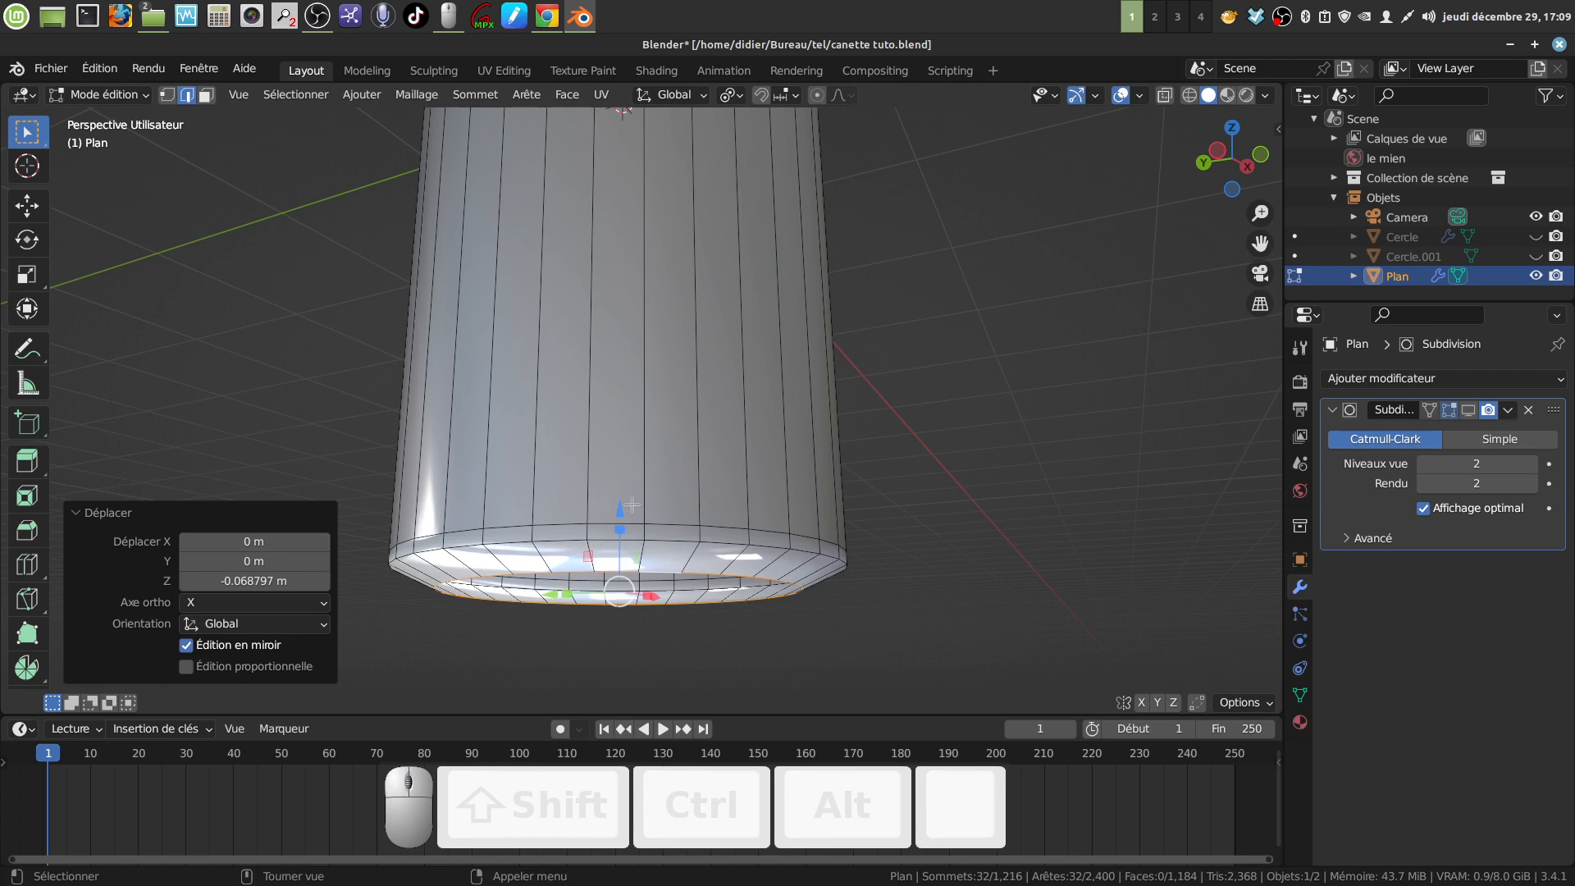
Extrude the narrowed bottom loop and lower it about 0.031 m along Z
key("e")
left_click(494, 484)
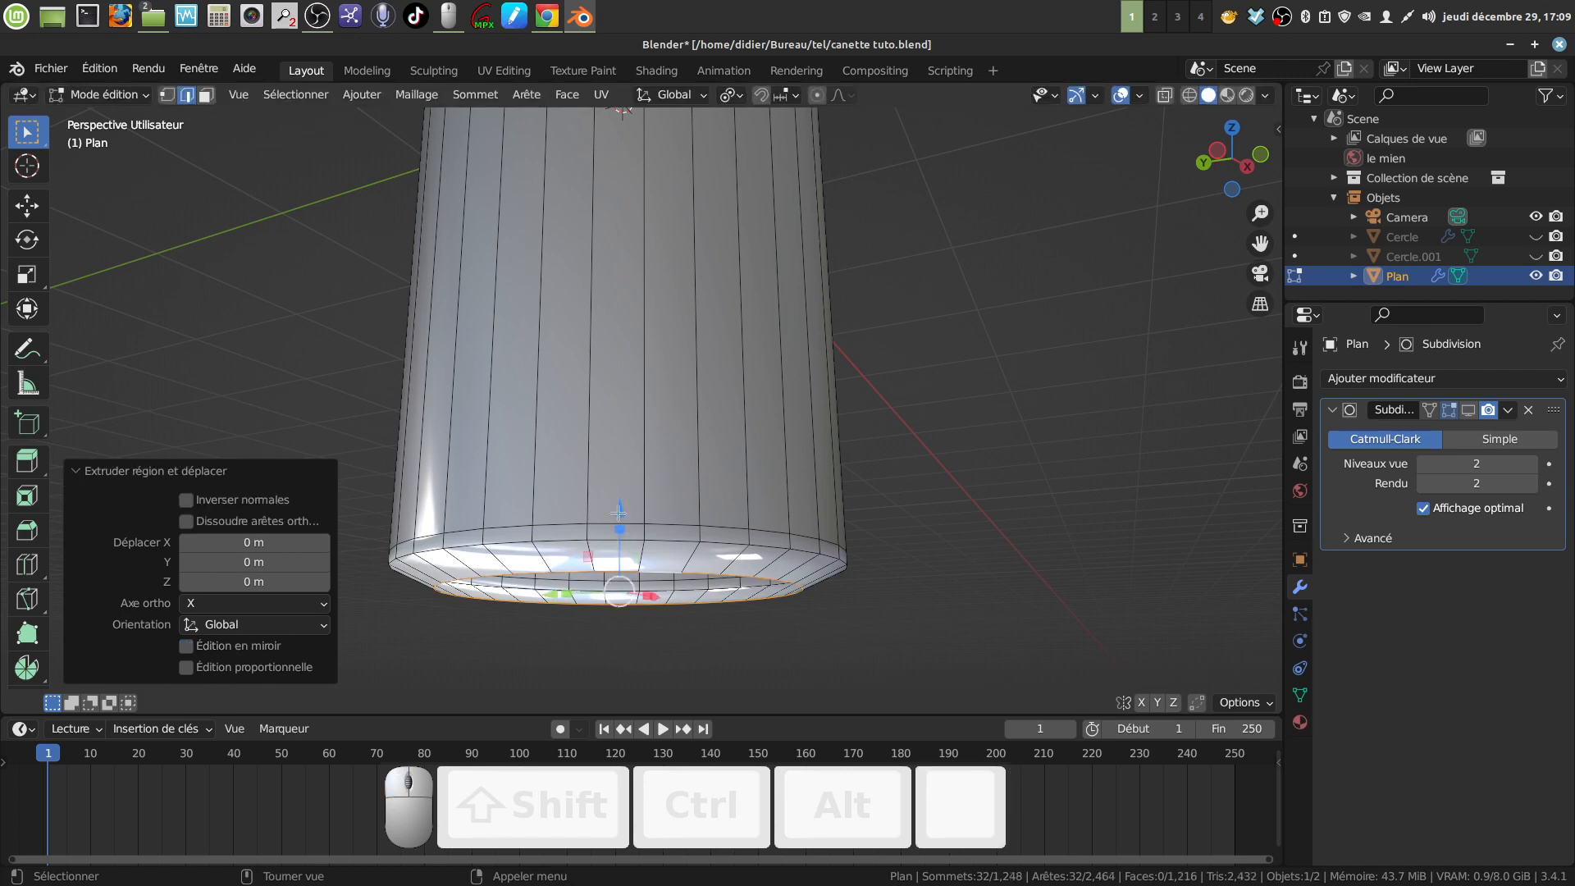
left_click_drag(619, 512, 618, 520)
Extrude the lowest loop and scale it inward to about 0.897 to form the base's standing ring
middle_click_drag(839, 645, 836, 601)
key("e")
key("s")
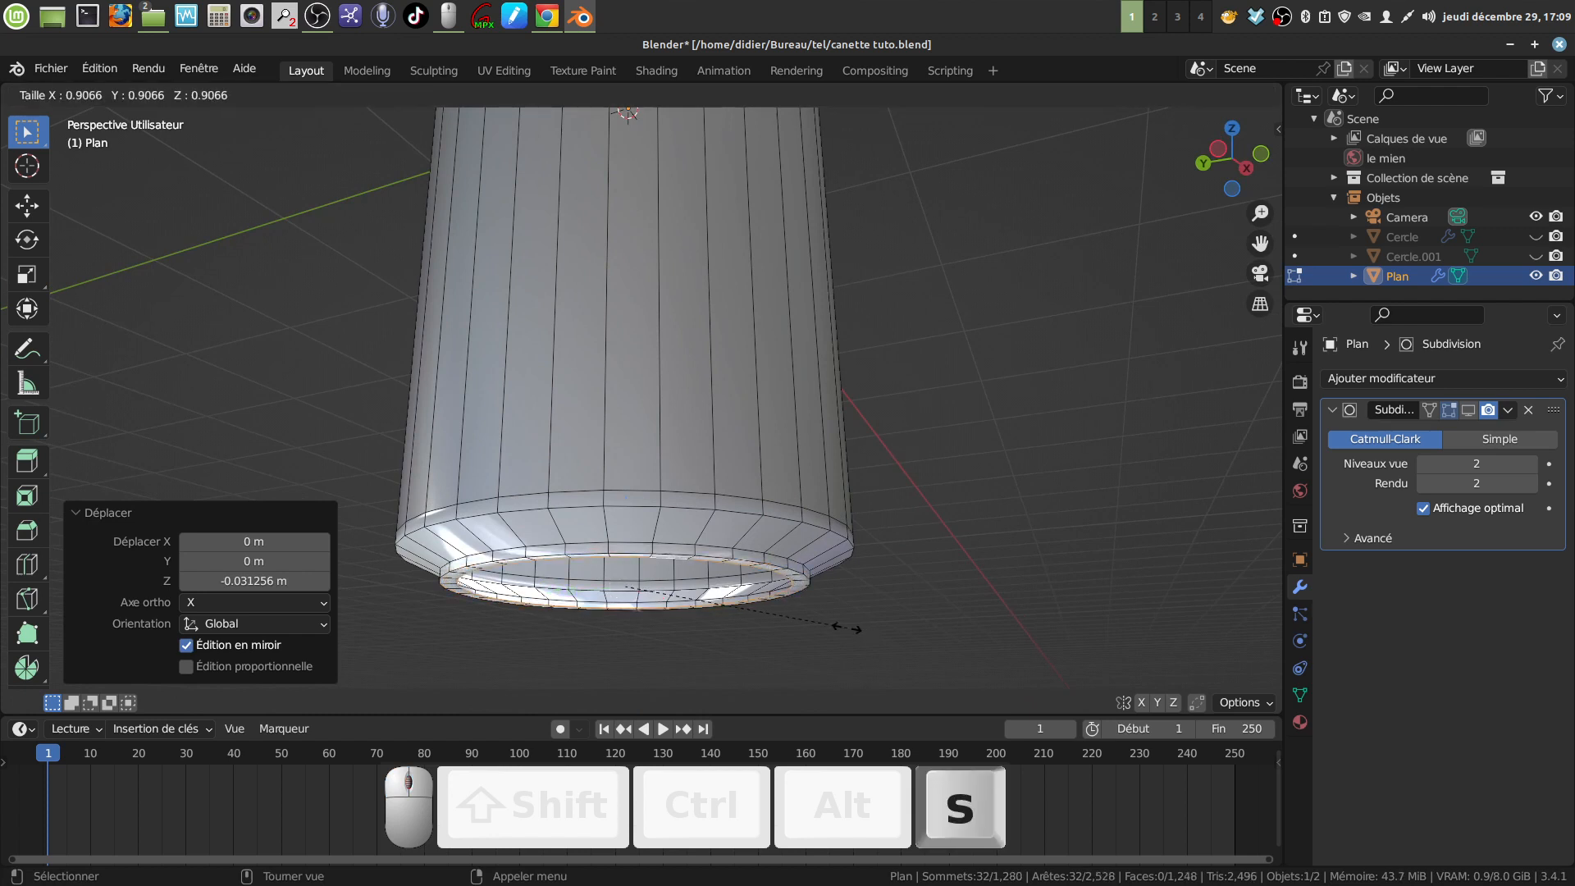
left_click(840, 623)
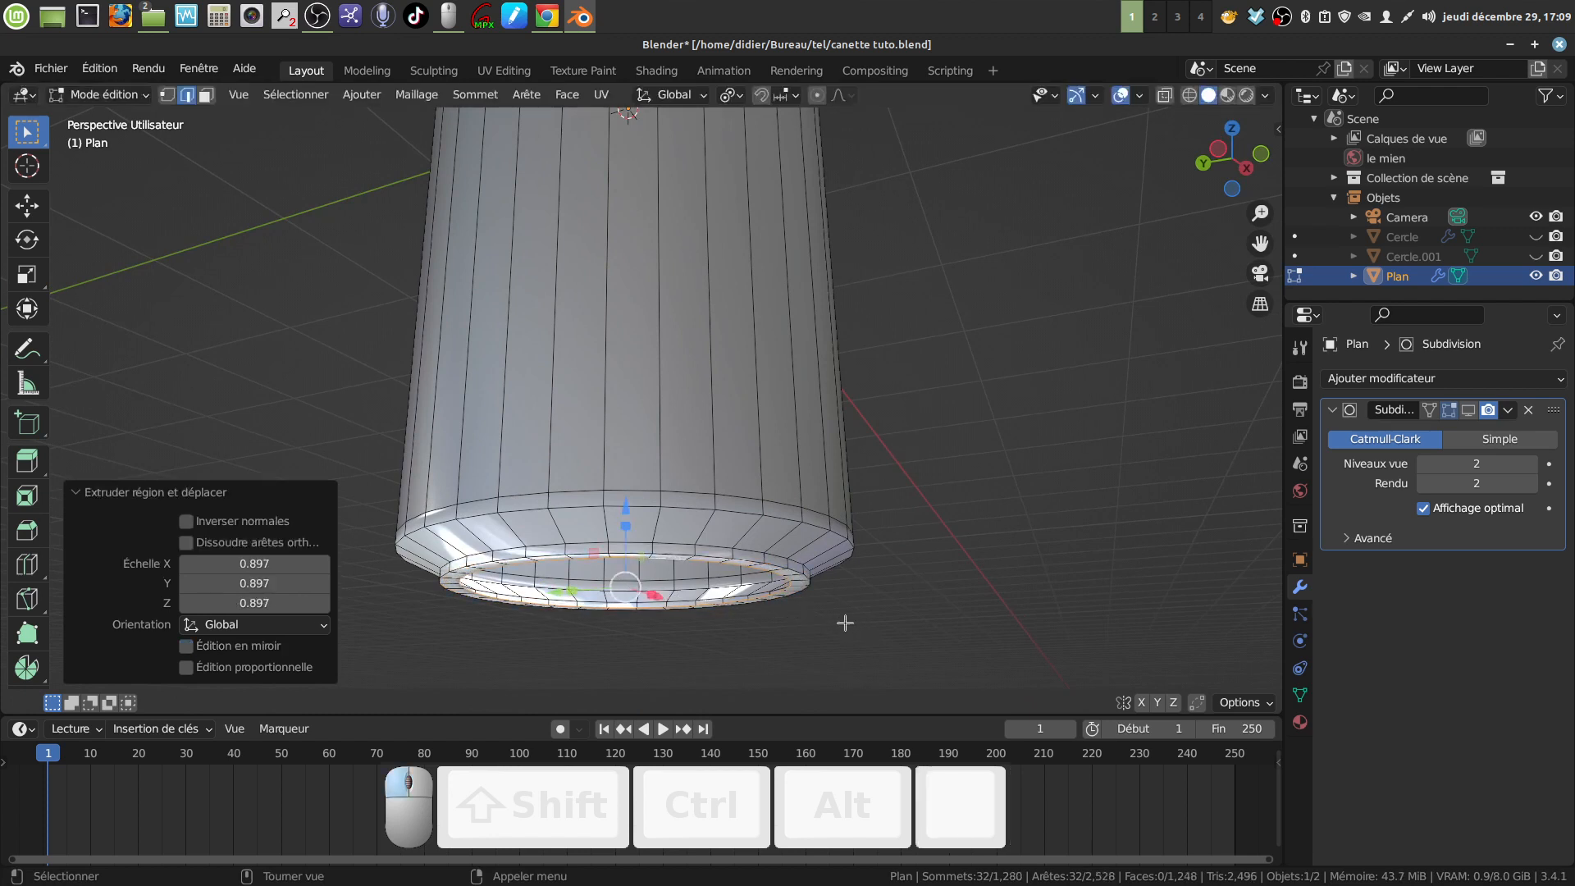
Extrude the inner loop of the standing ring and raise it about 0.046 m along Z
mouse_move(843, 621)
middle_mouse_down()
mouse_move(843, 591)
mouse_move(838, 609)
middle_mouse_up()
key("e")
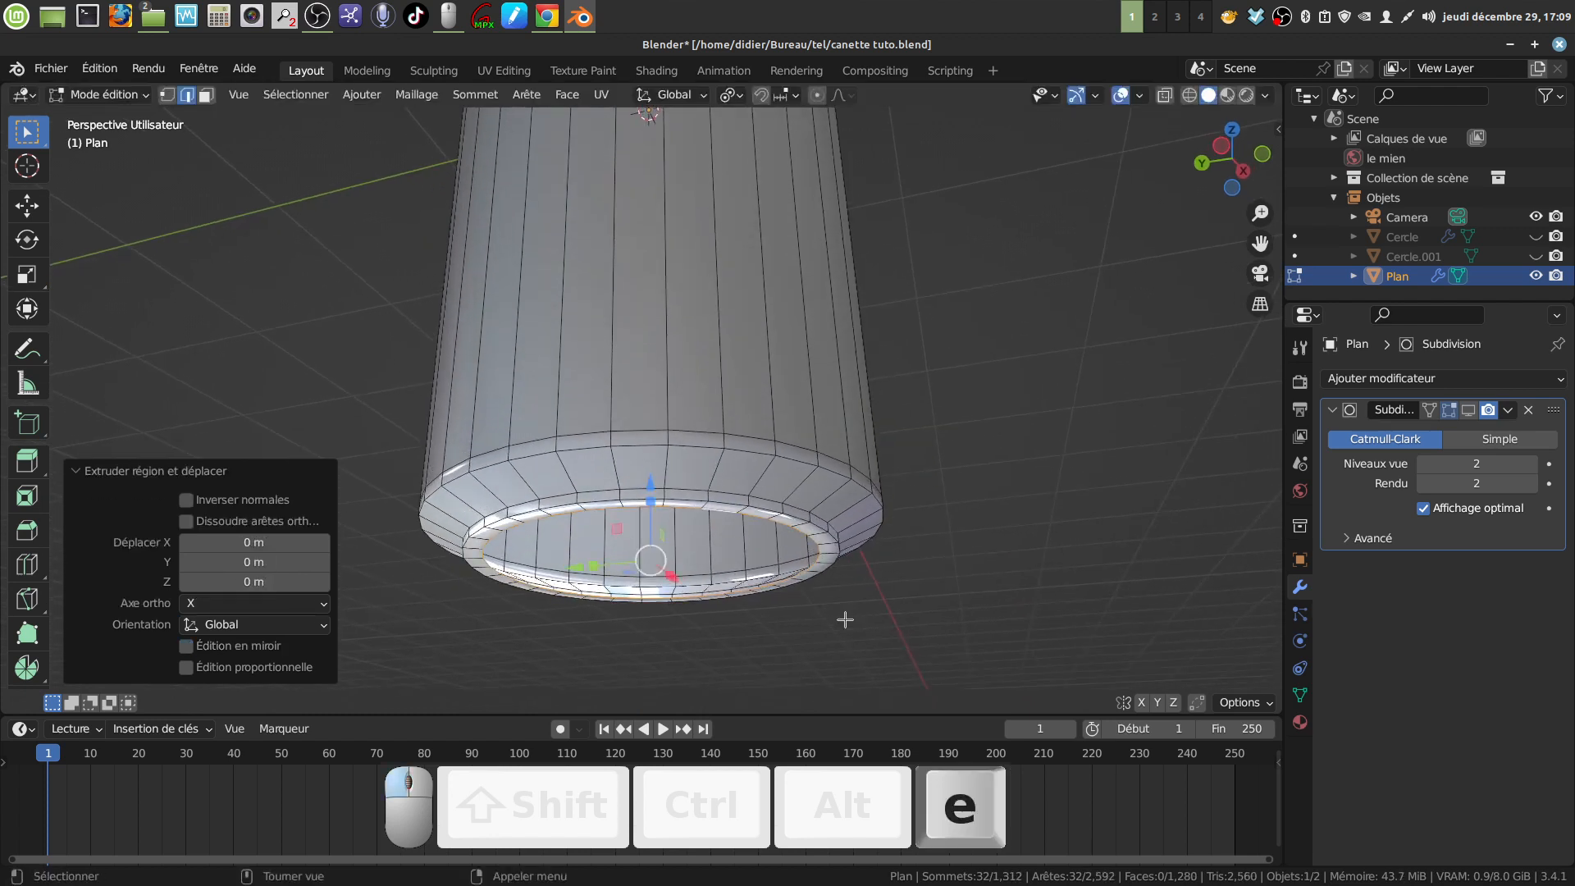
left_click(656, 474)
Extrude the raised inner loop and scale it inward to about 0.221 to cover most of the underside
middle_click_drag(655, 473, 753, 563)
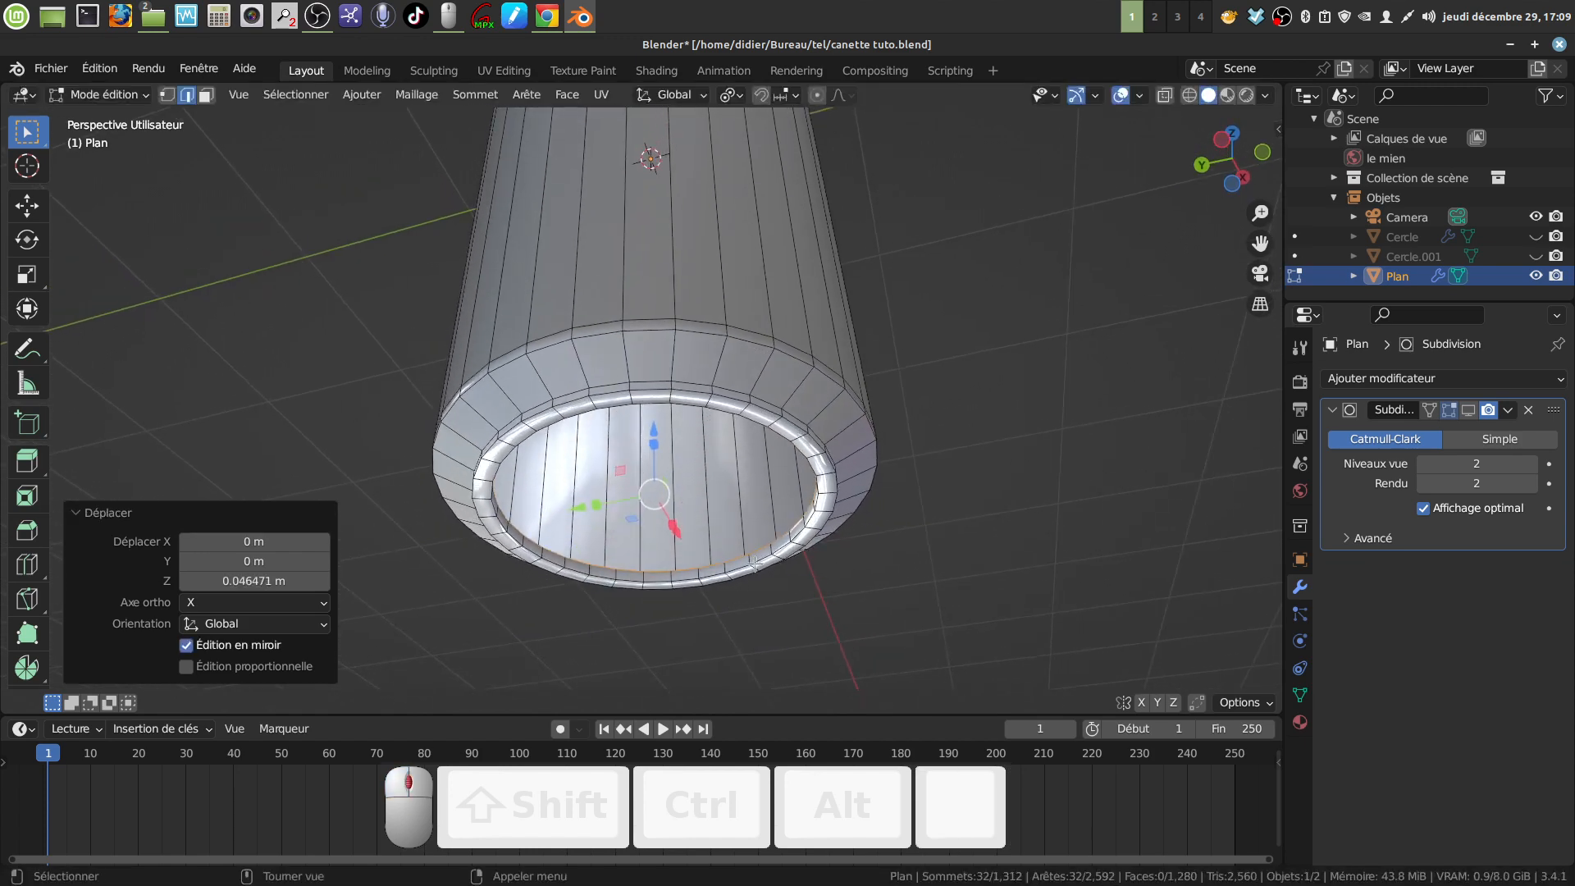
key("e")
key("s")
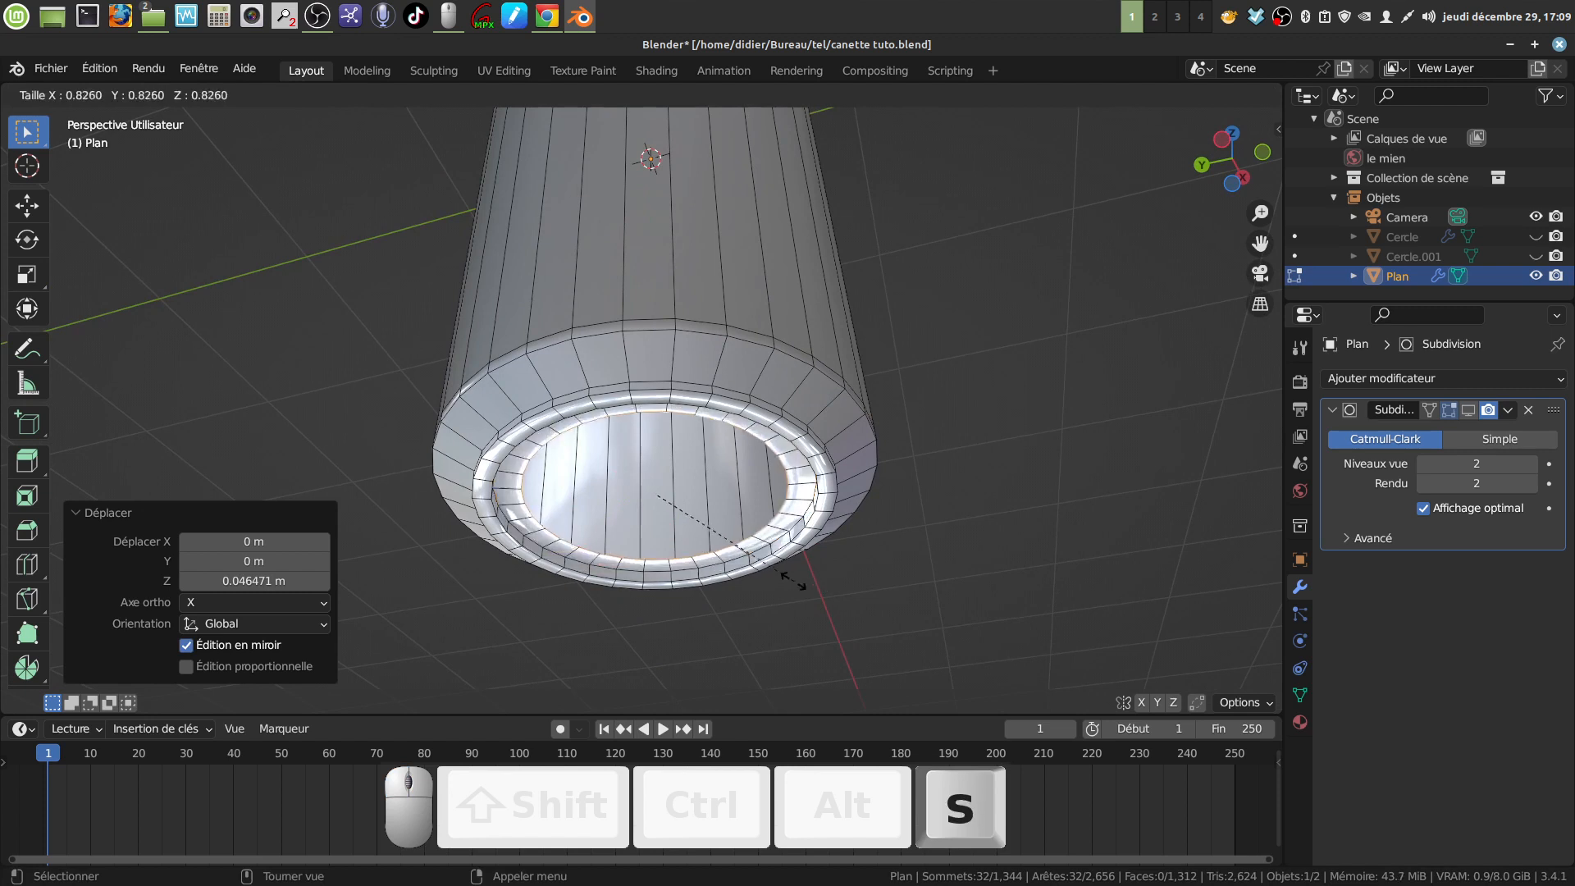
left_click(668, 528)
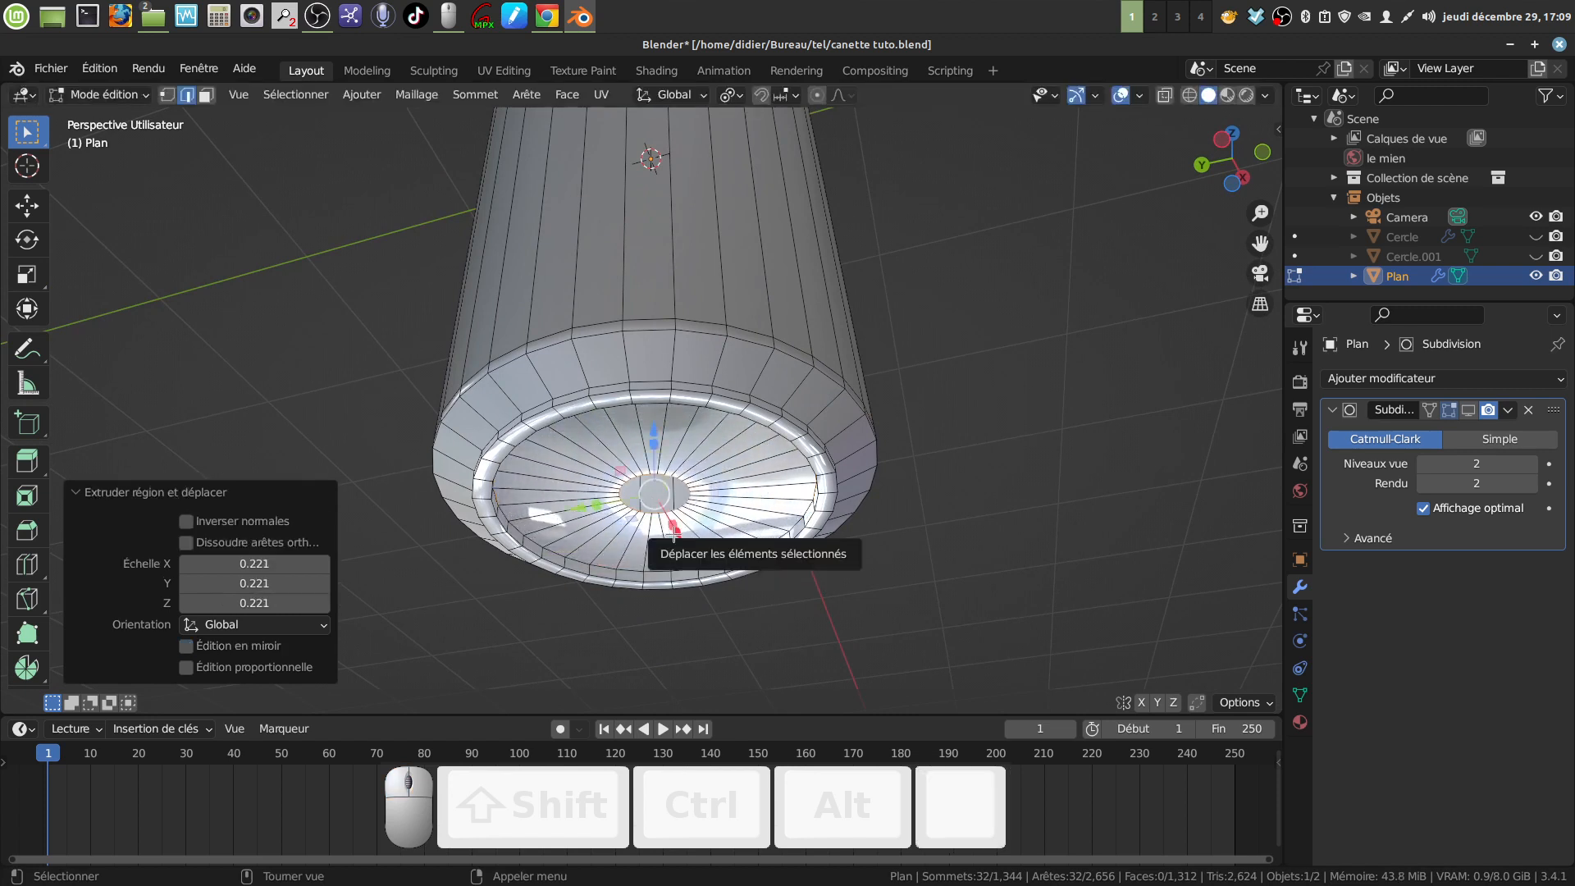
Extrude the small inner loop of the underside and scale it to 0 to close the hole at its centre
key("e")
key("s")
key("0")
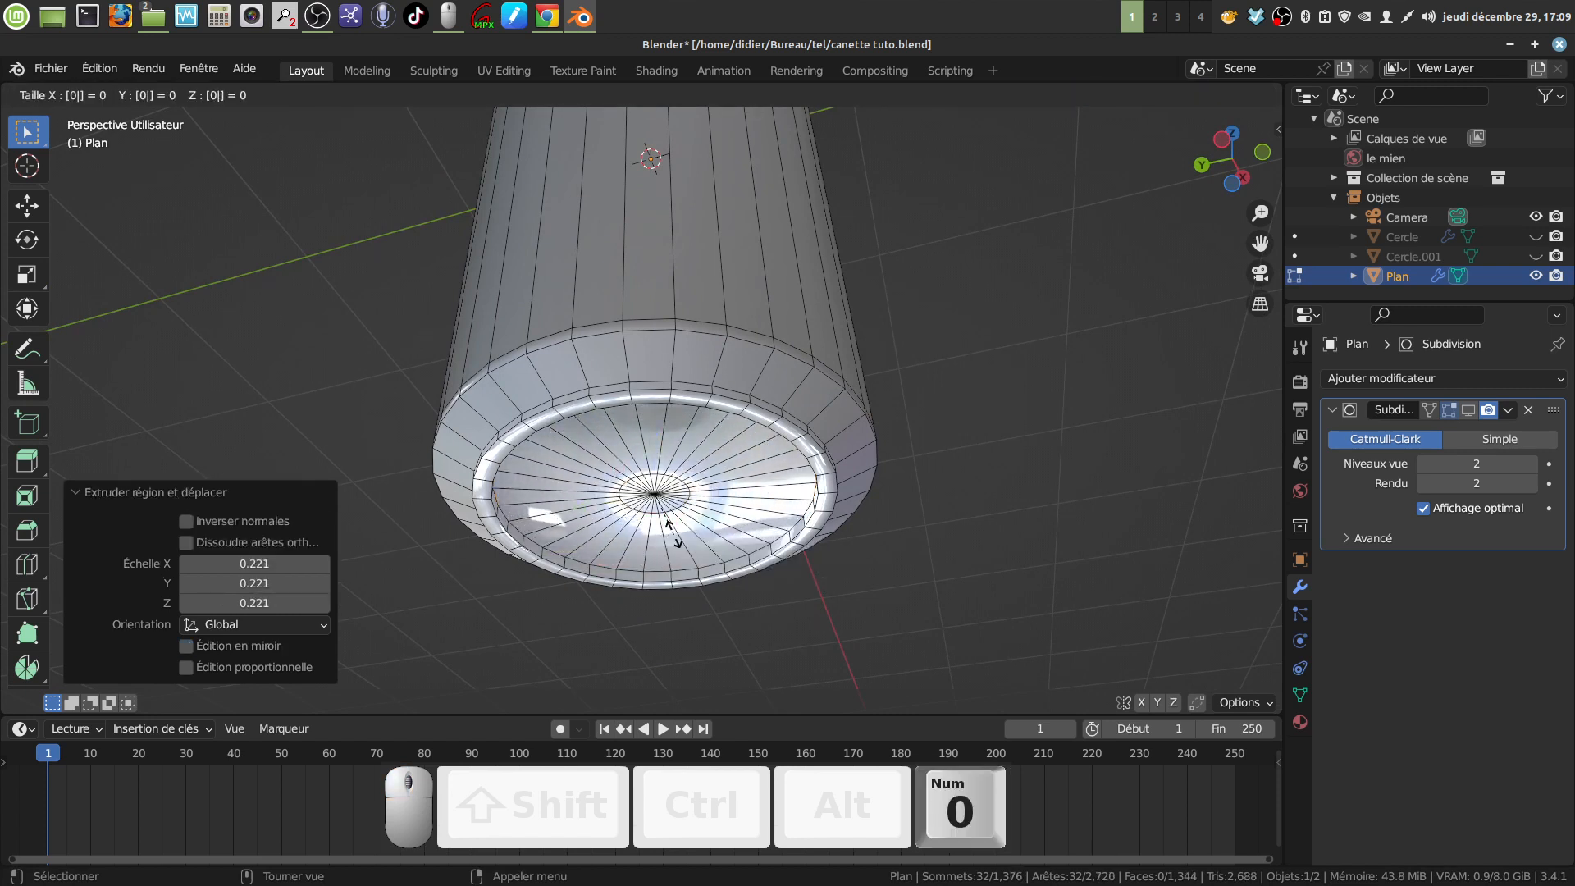
left_click(590, 509)
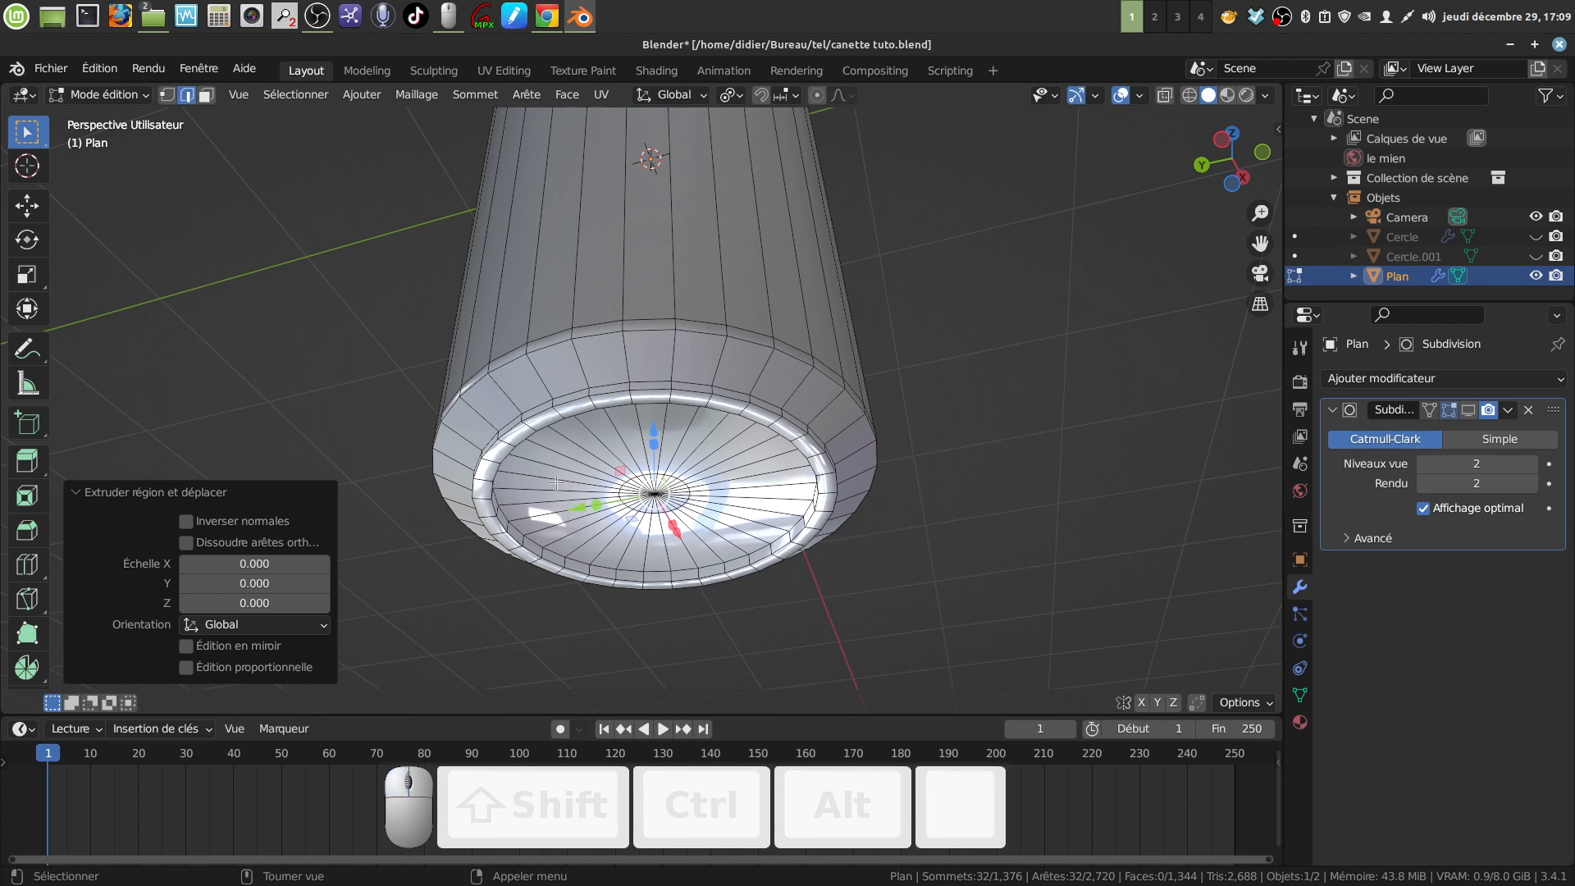
Add five concentric loop cuts across the can's recessed underside, between the standing ring and the centre
key("ctrl+r")
scroll(556, 473, "up", 2)
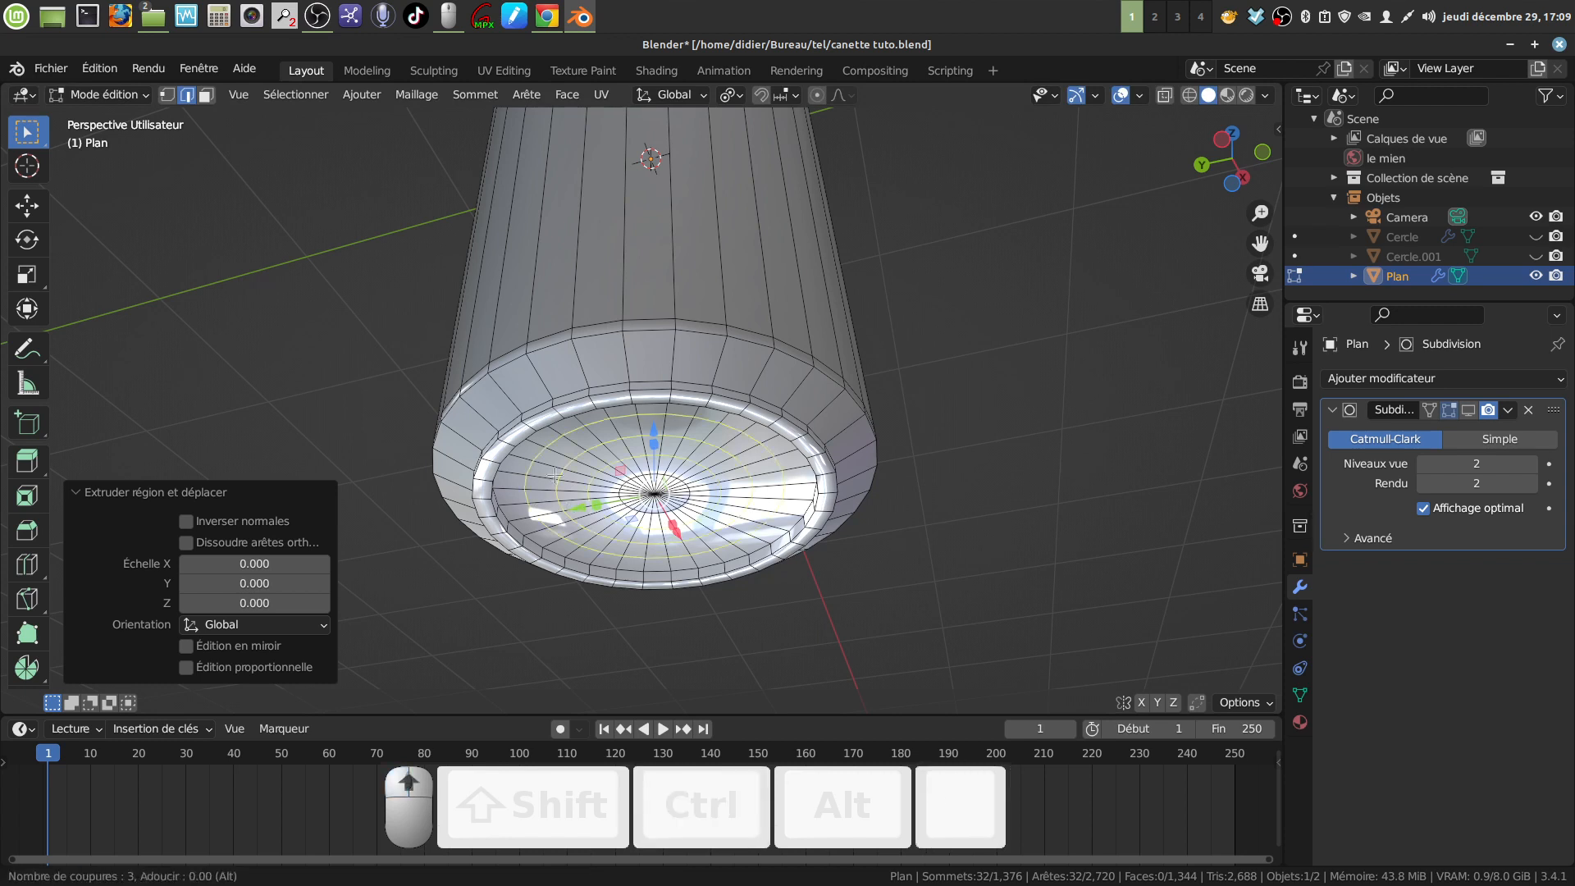
scroll(555, 473, "up", 4)
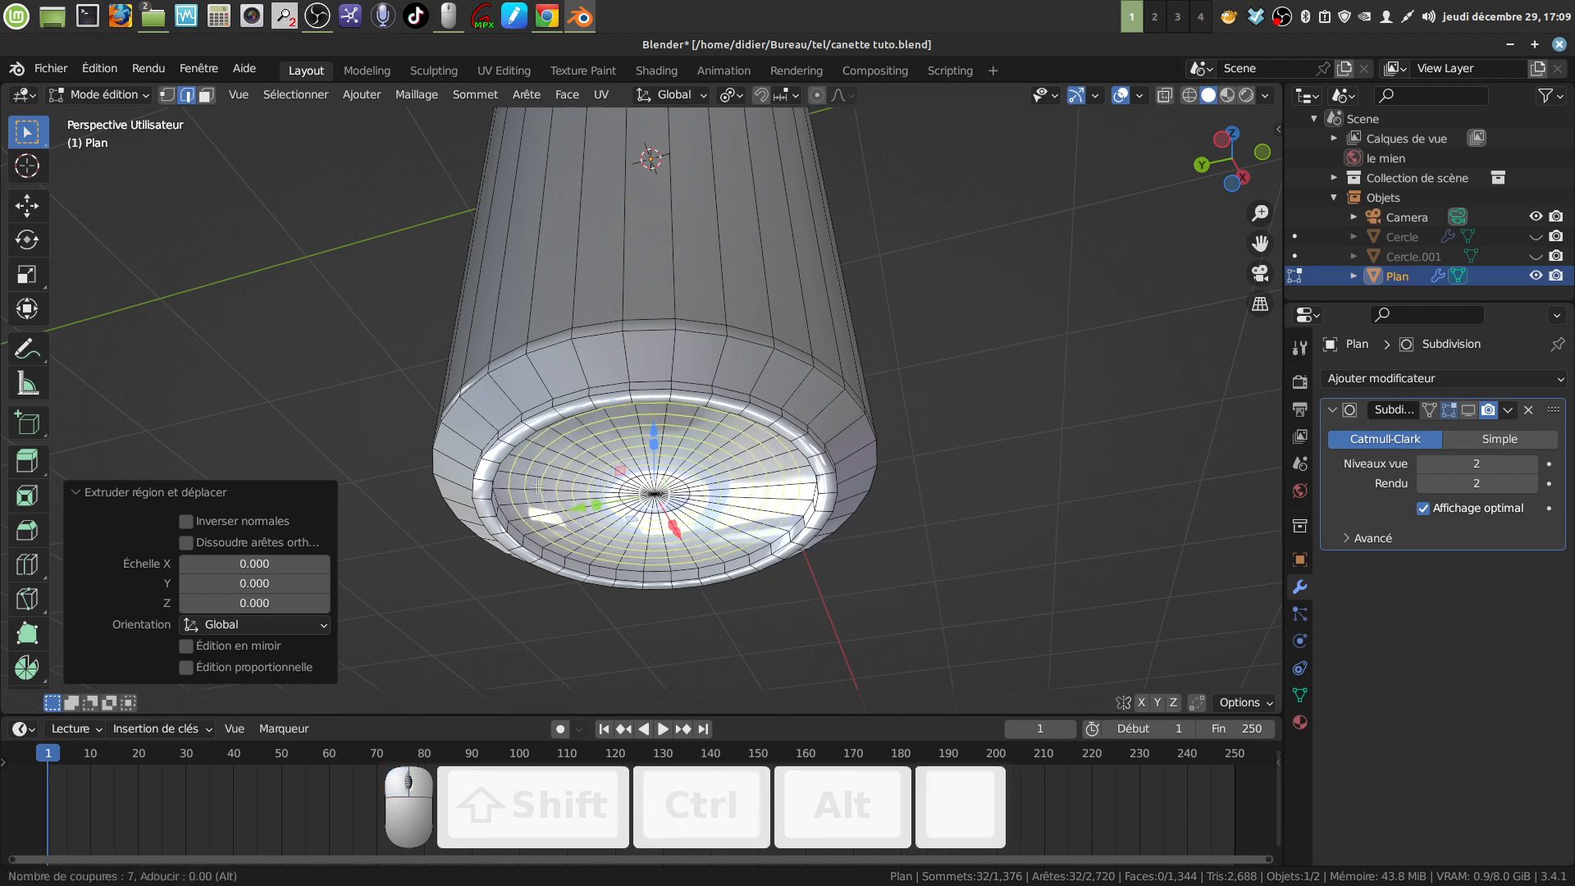
scroll(539, 487, "down", 2)
left_click(539, 486)
left_click(539, 486)
middle_click_drag(552, 563, 547, 545)
middle_click_drag(690, 632, 644, 450, "shift")
scroll(645, 450, "up", 3)
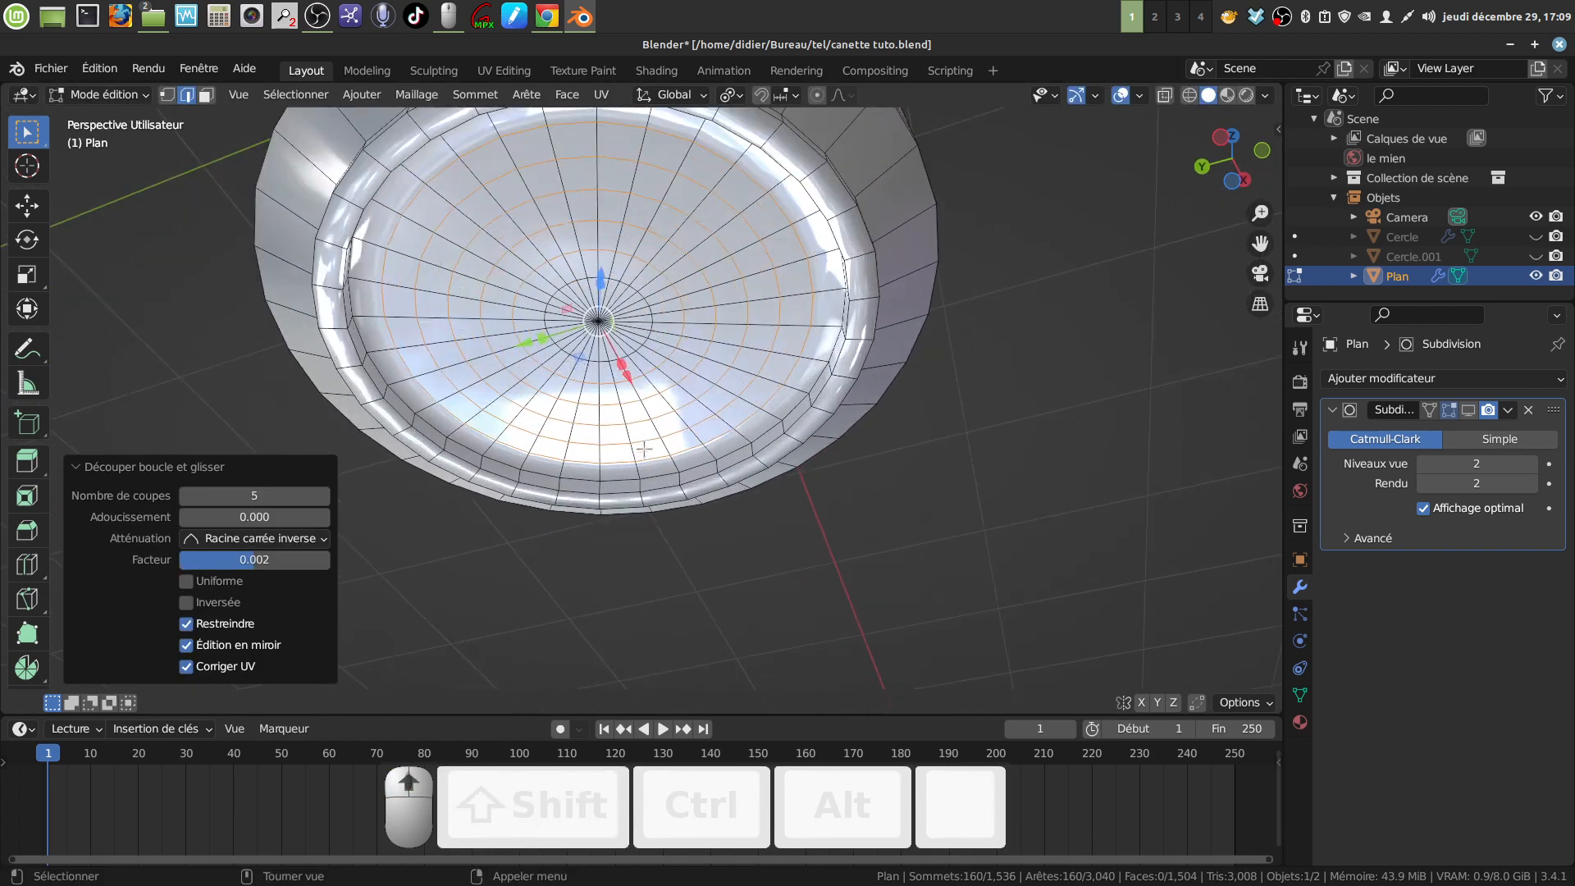
middle_click_drag(611, 395, 649, 485, "shift")
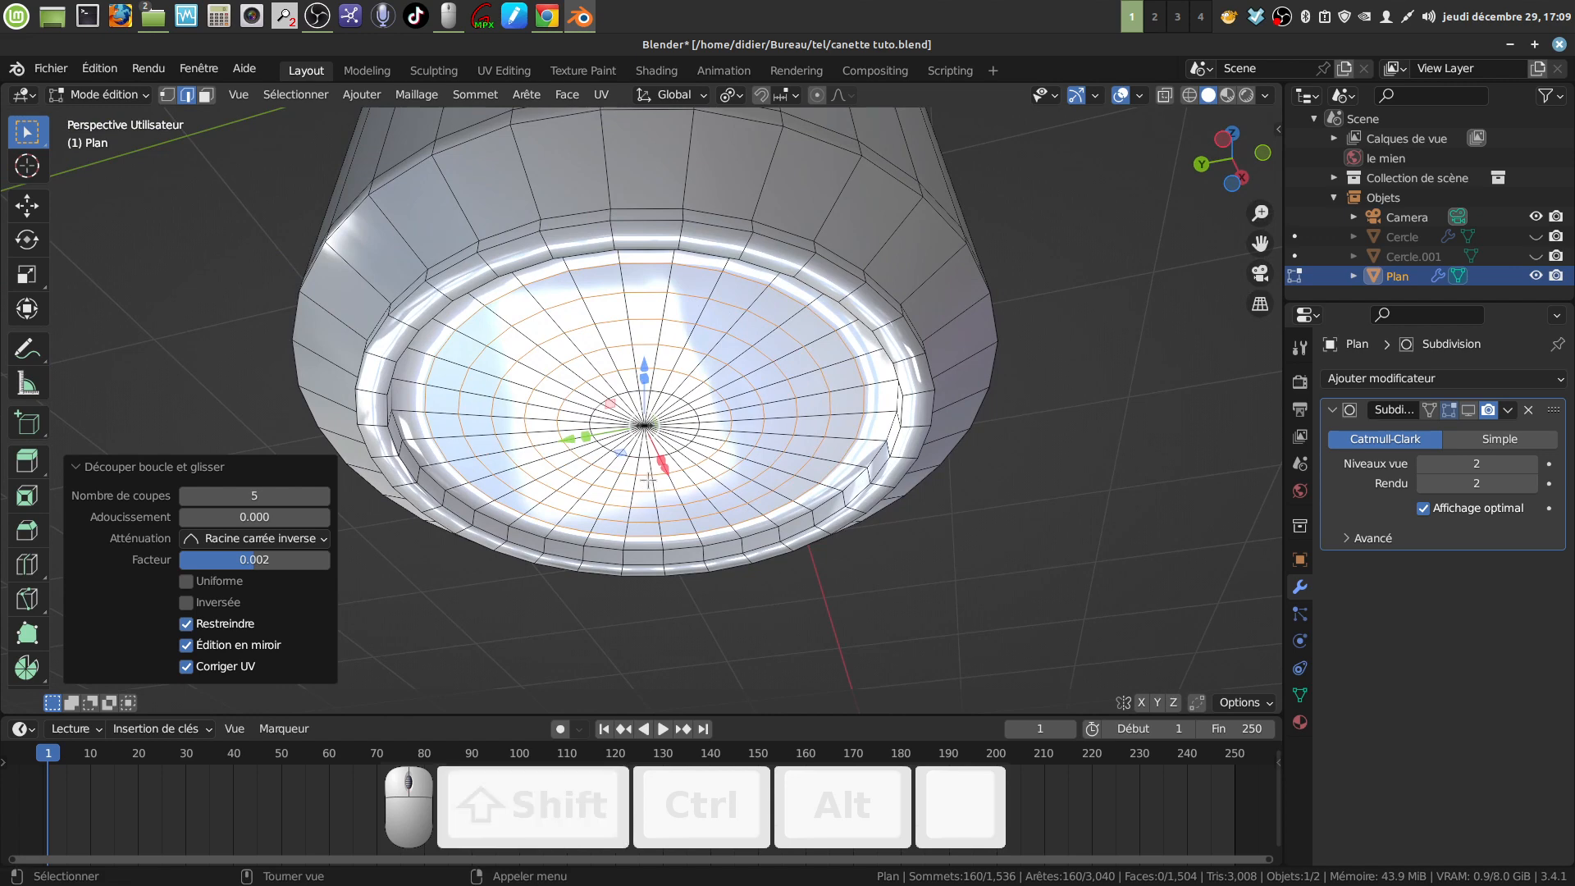
Merge the duplicate vertices of the whole mesh by distance at 0.0001 m and clear the selection
key("a")
key("a")
scroll(648, 480, "down", 2)
scroll(648, 480, "down", 2)
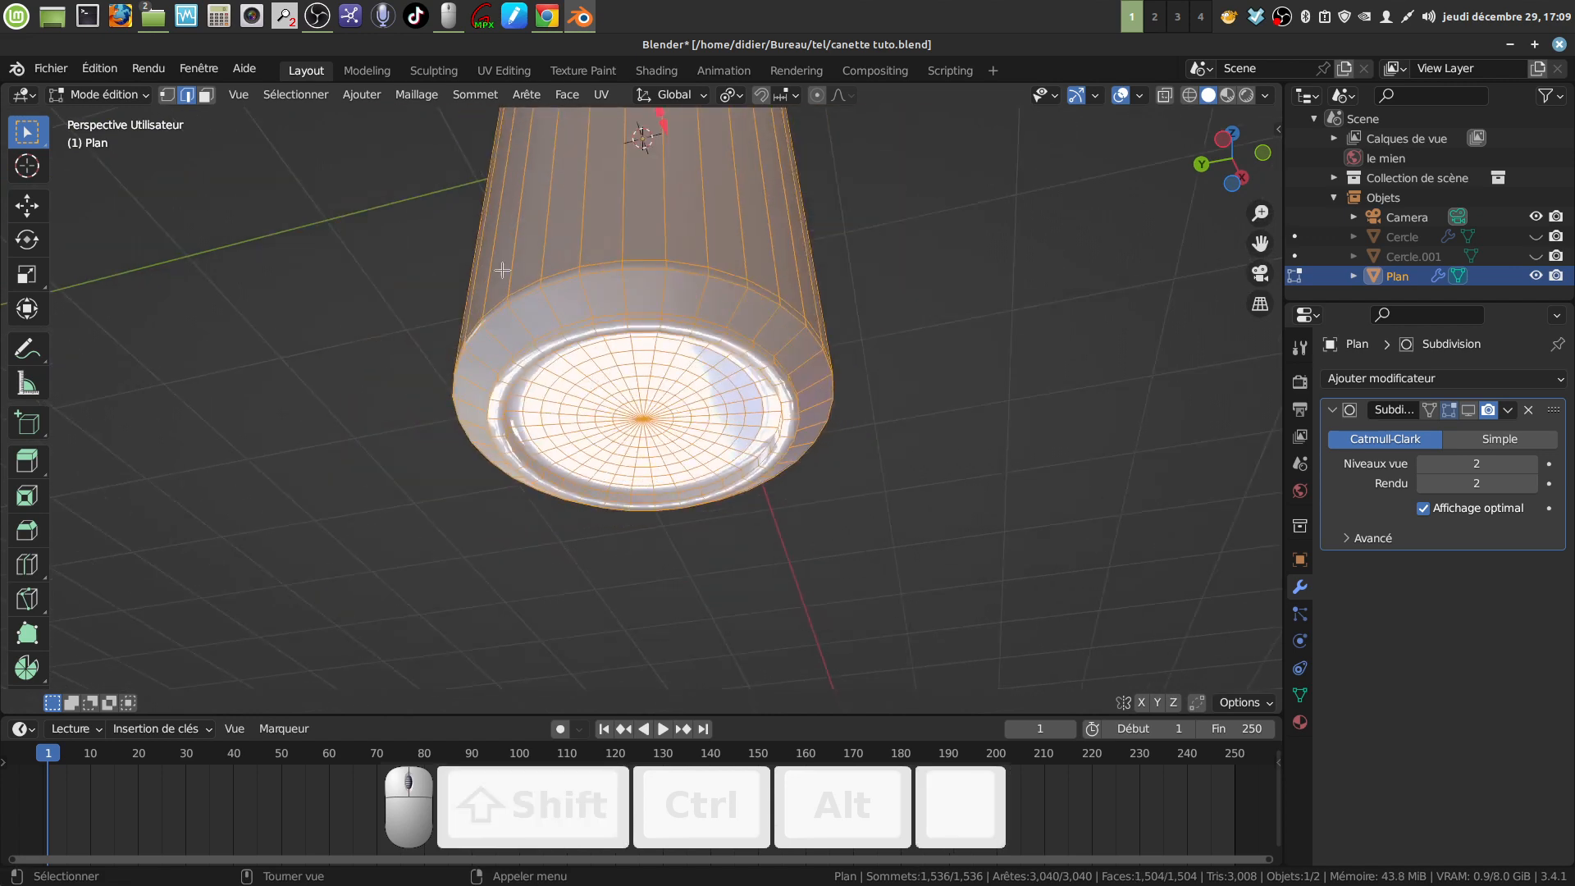
left_click(416, 95)
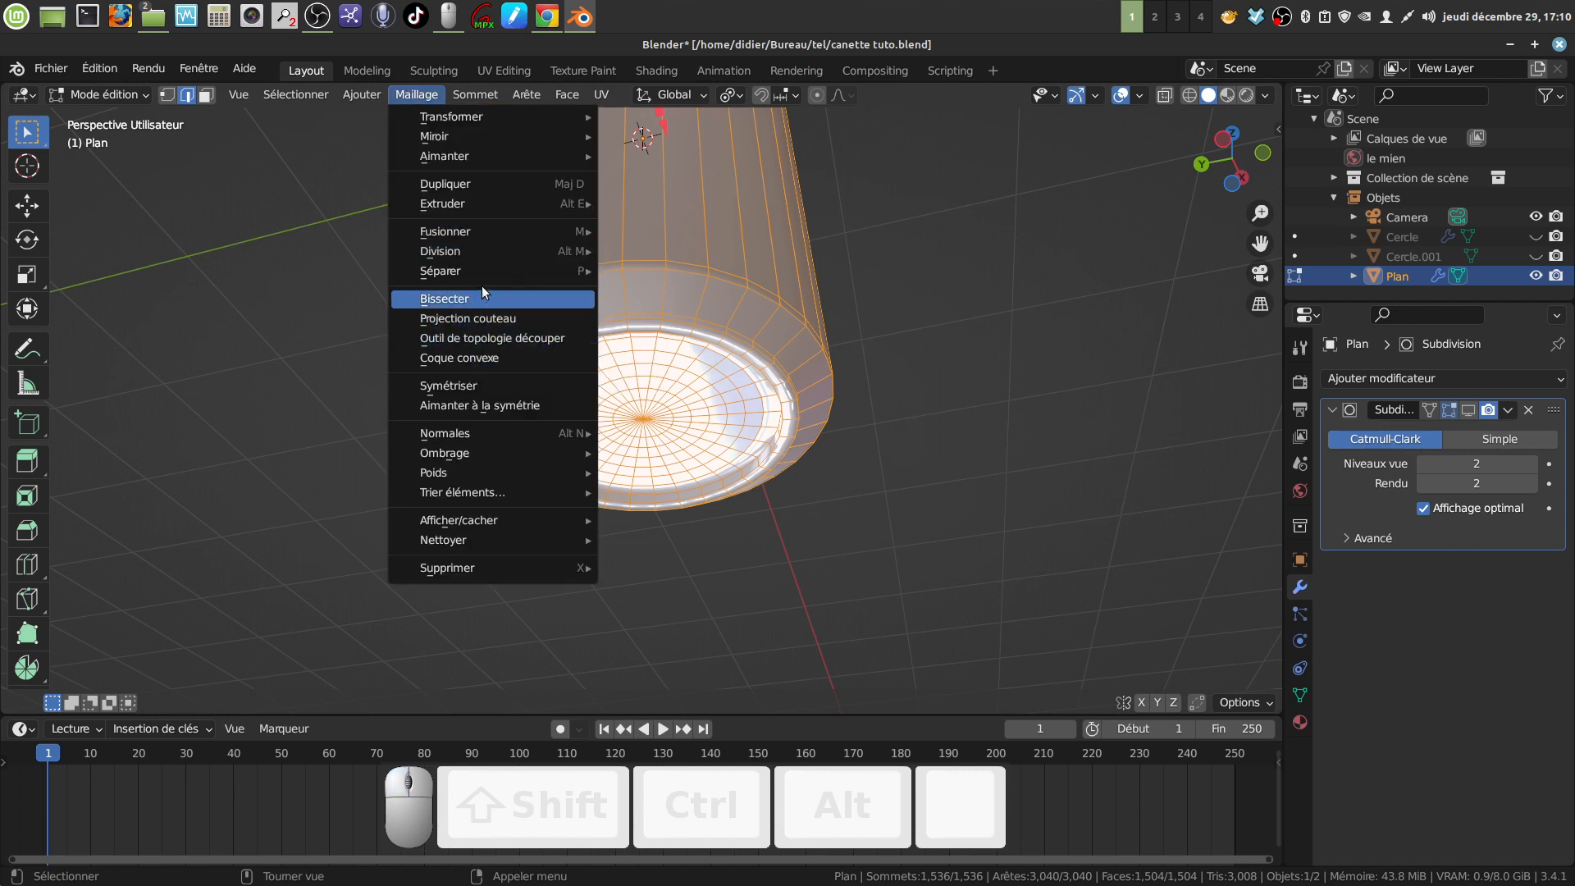
mouse_move(476, 271)
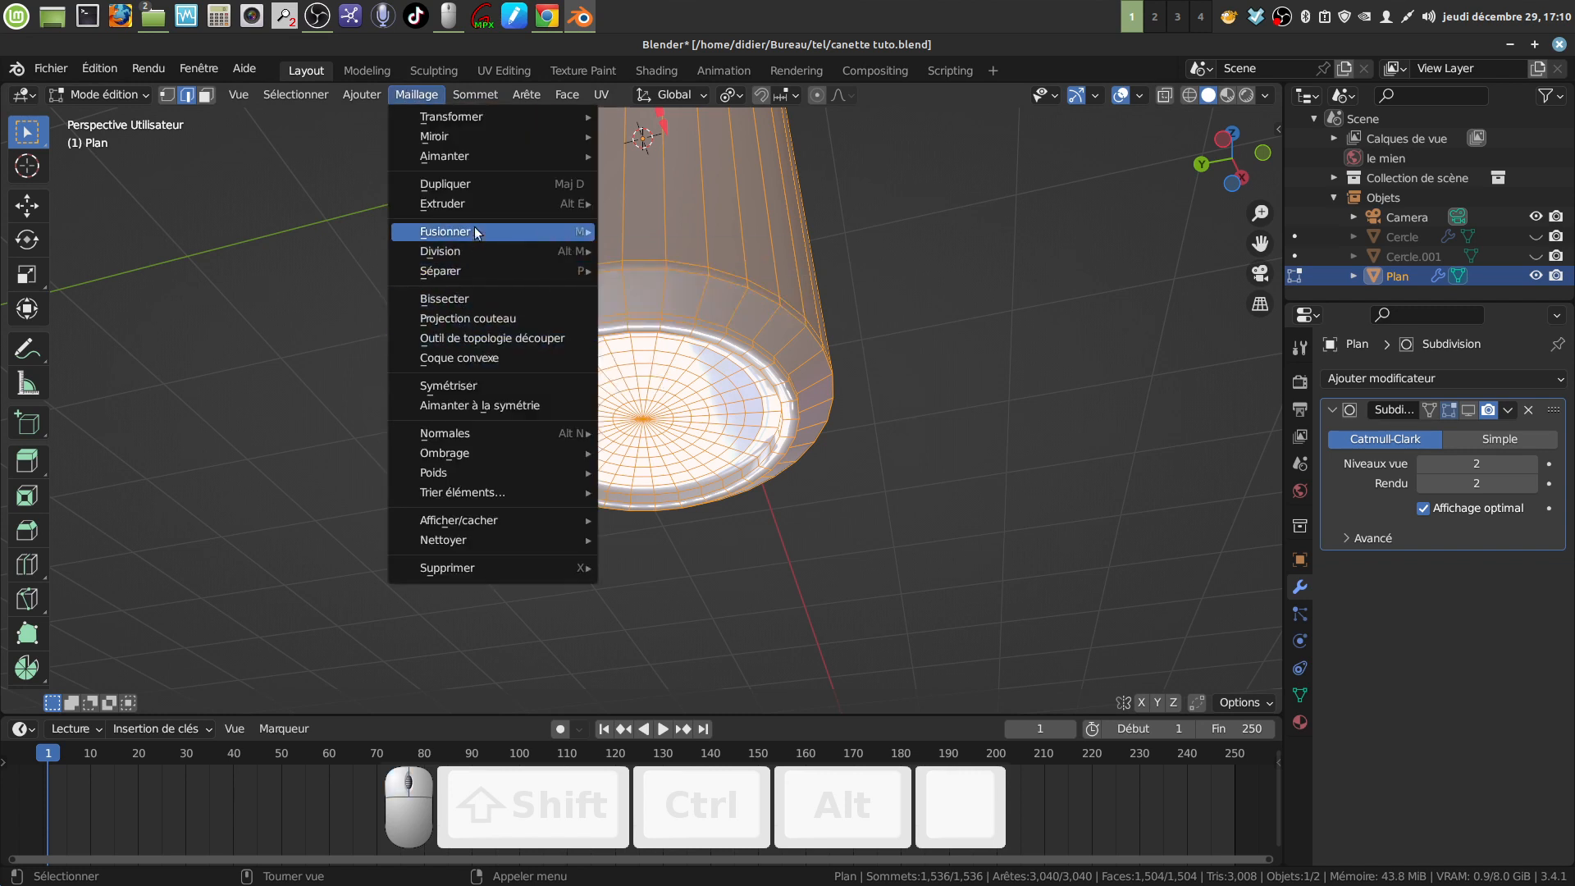
mouse_move(481, 538)
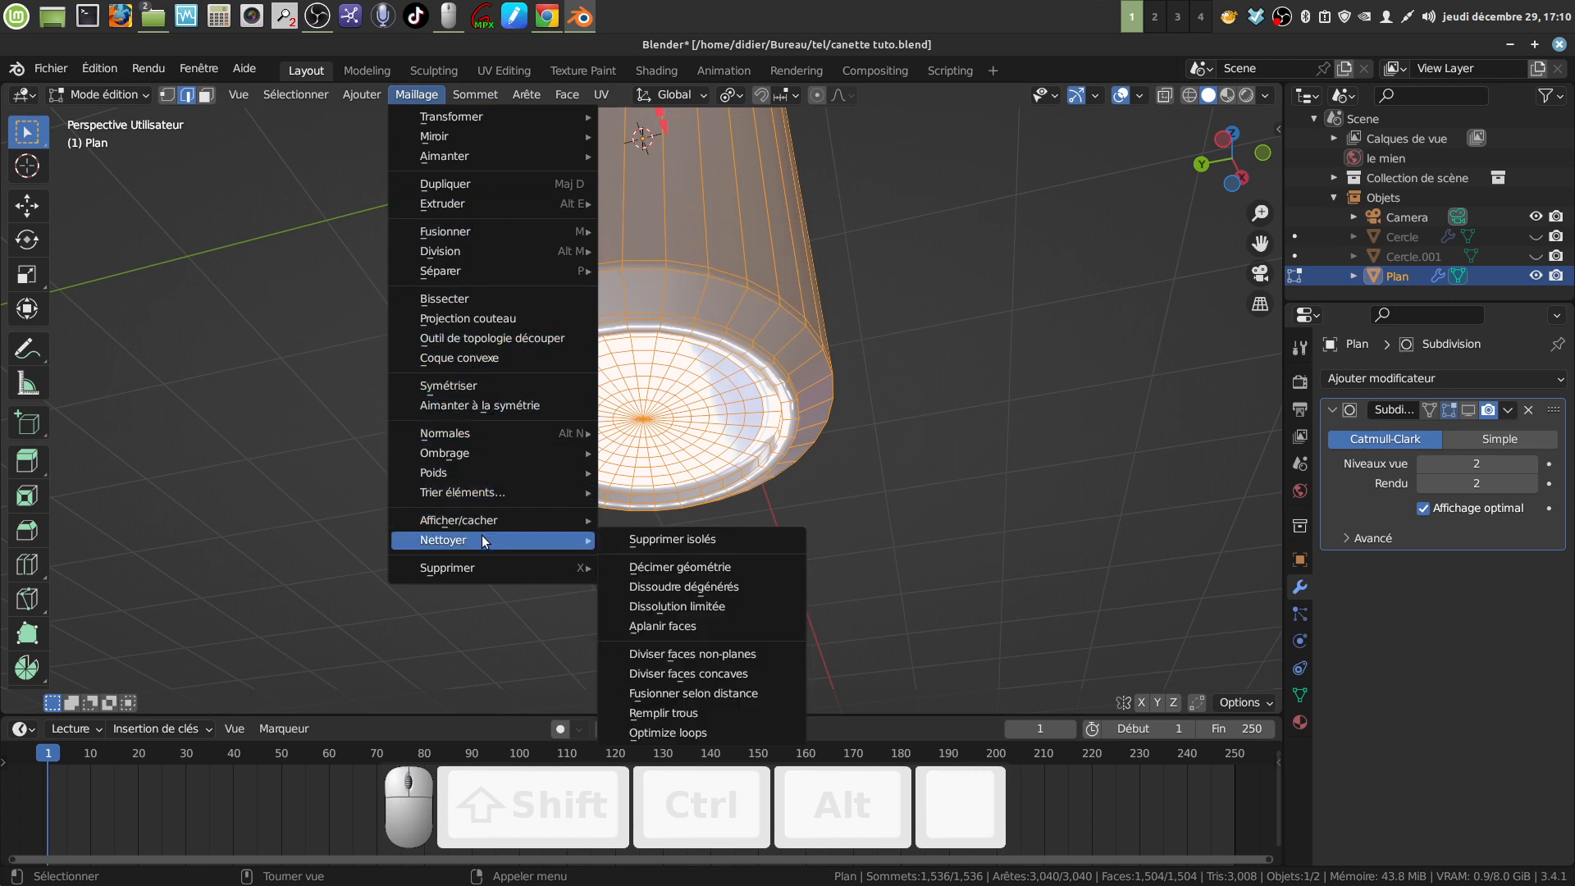
left_click(736, 692)
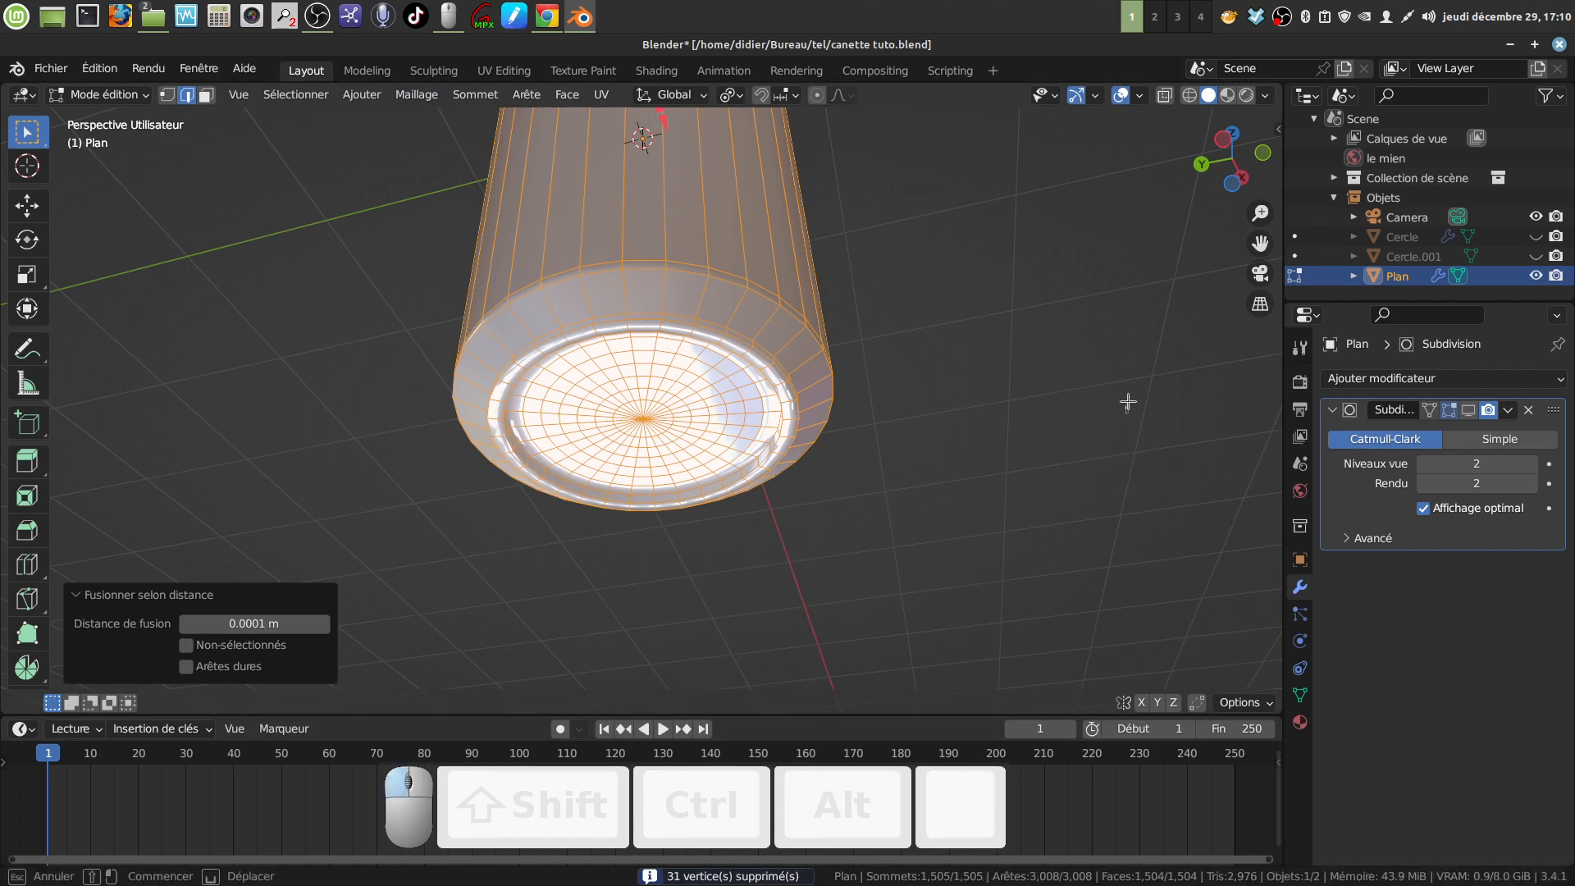
left_click(1125, 364)
Start the Shortcut VUr on-screen display of keys and mouse inputs
key("n")
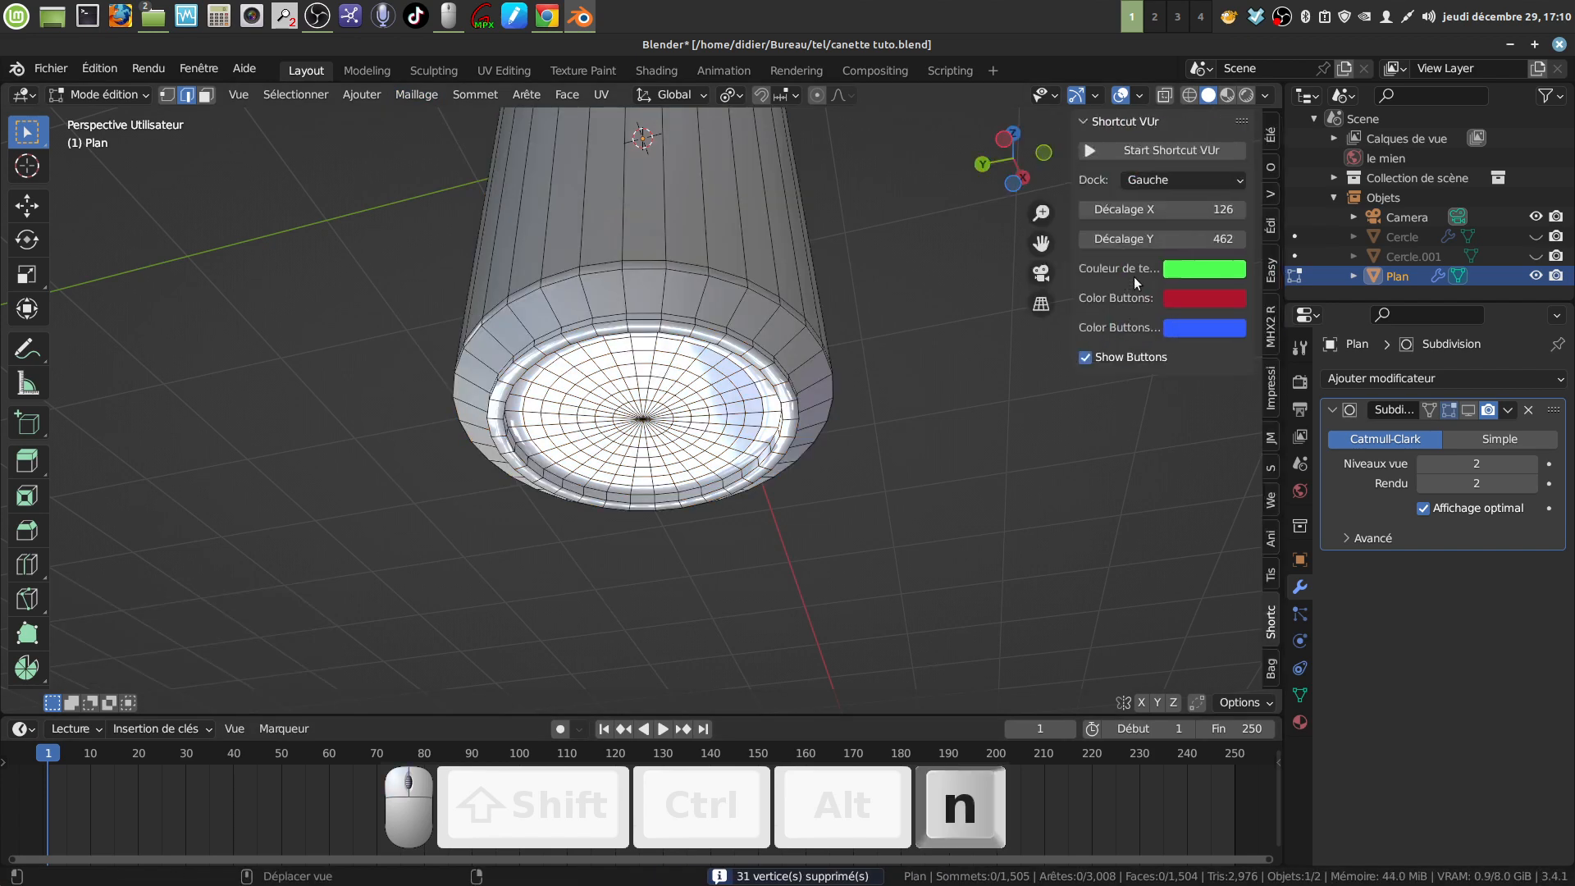
left_click(1124, 150)
key("n")
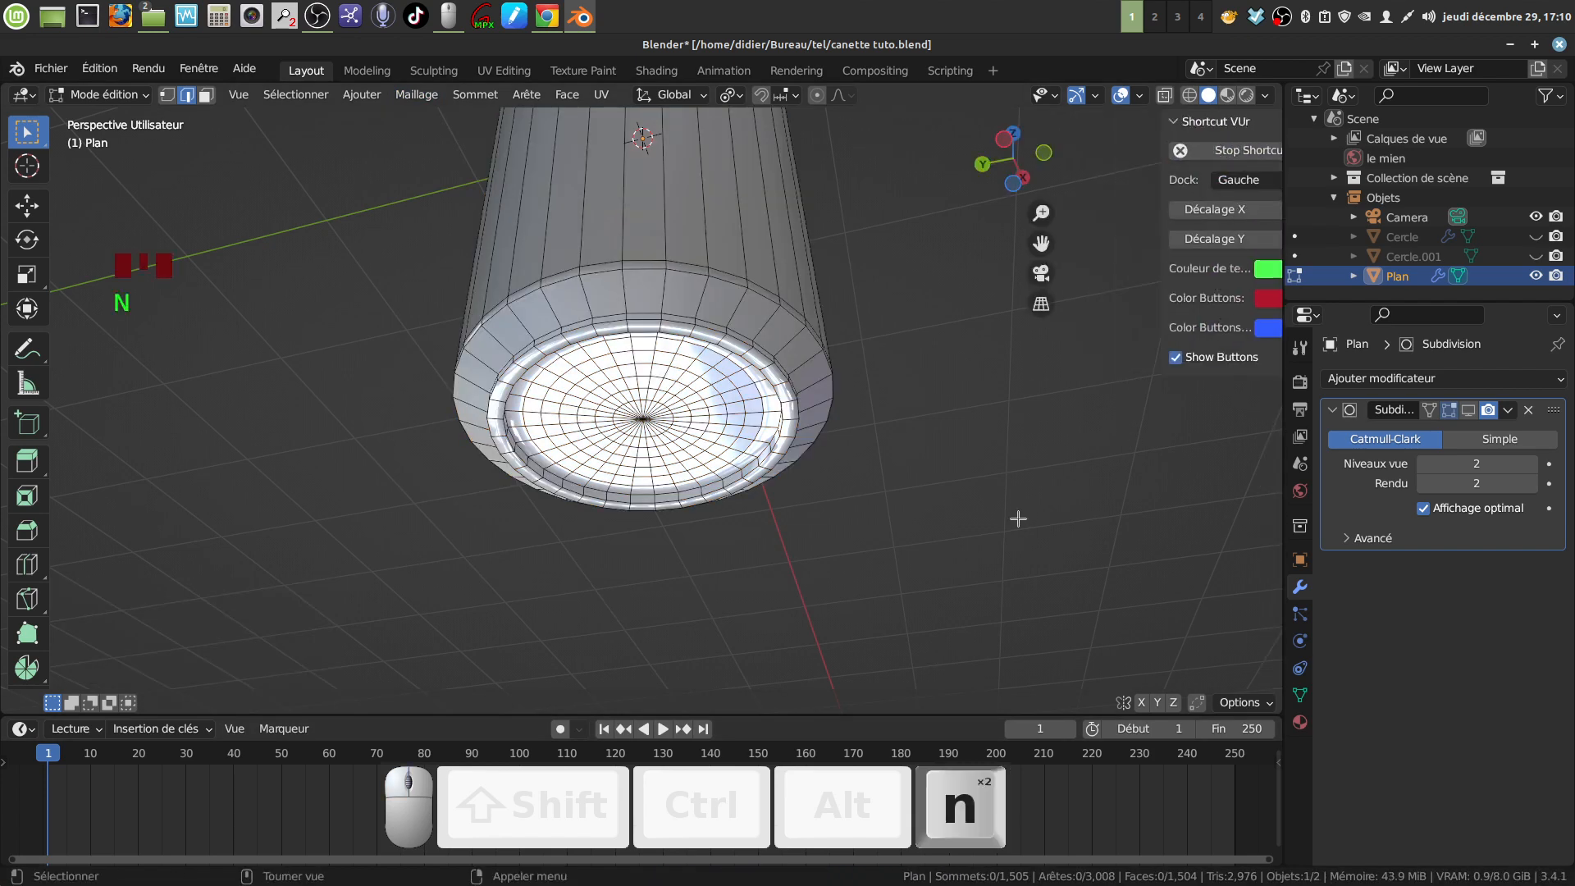
left_click(905, 471)
Select the single vertex at the centre of the can's underside, using wireframe display and circle select
middle_click_drag(906, 471, 656, 439)
scroll(727, 436, "up", 4)
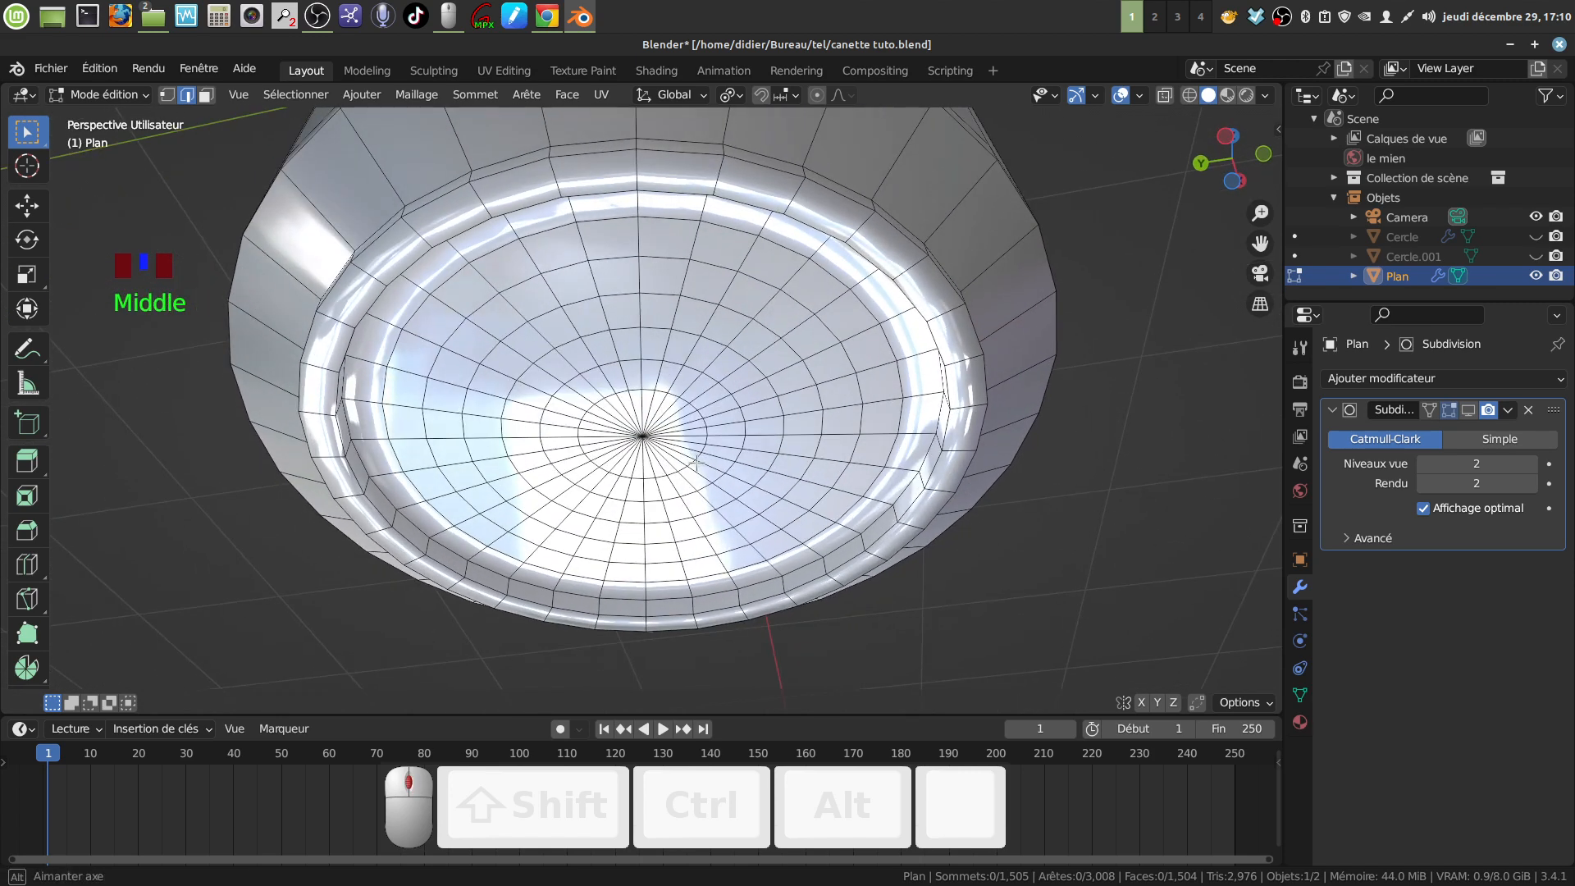
key("z")
left_click(168, 96)
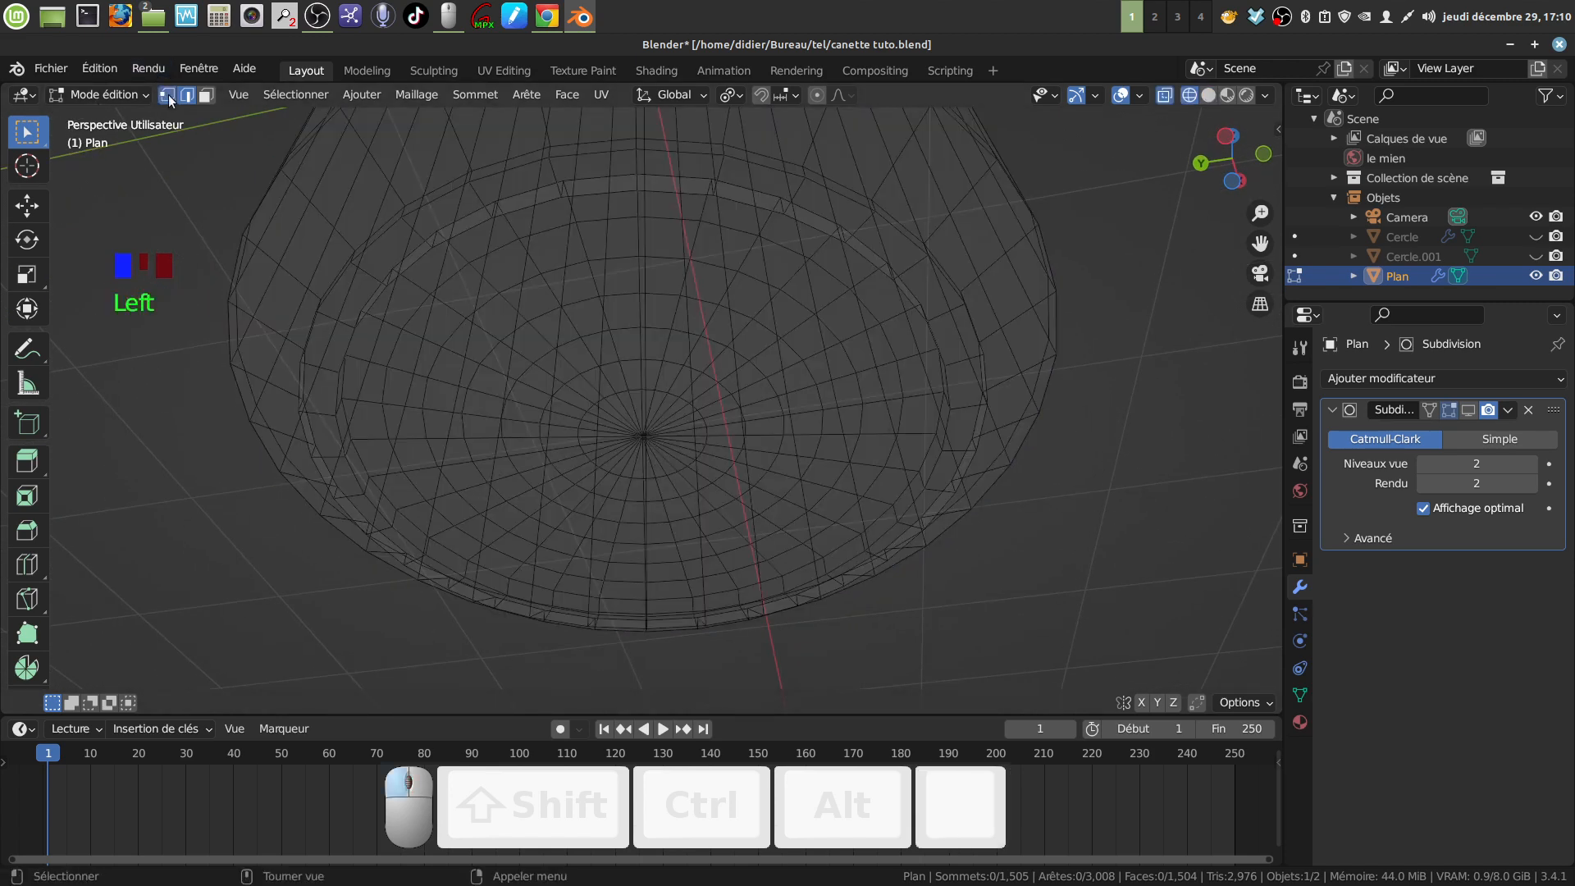
key("c")
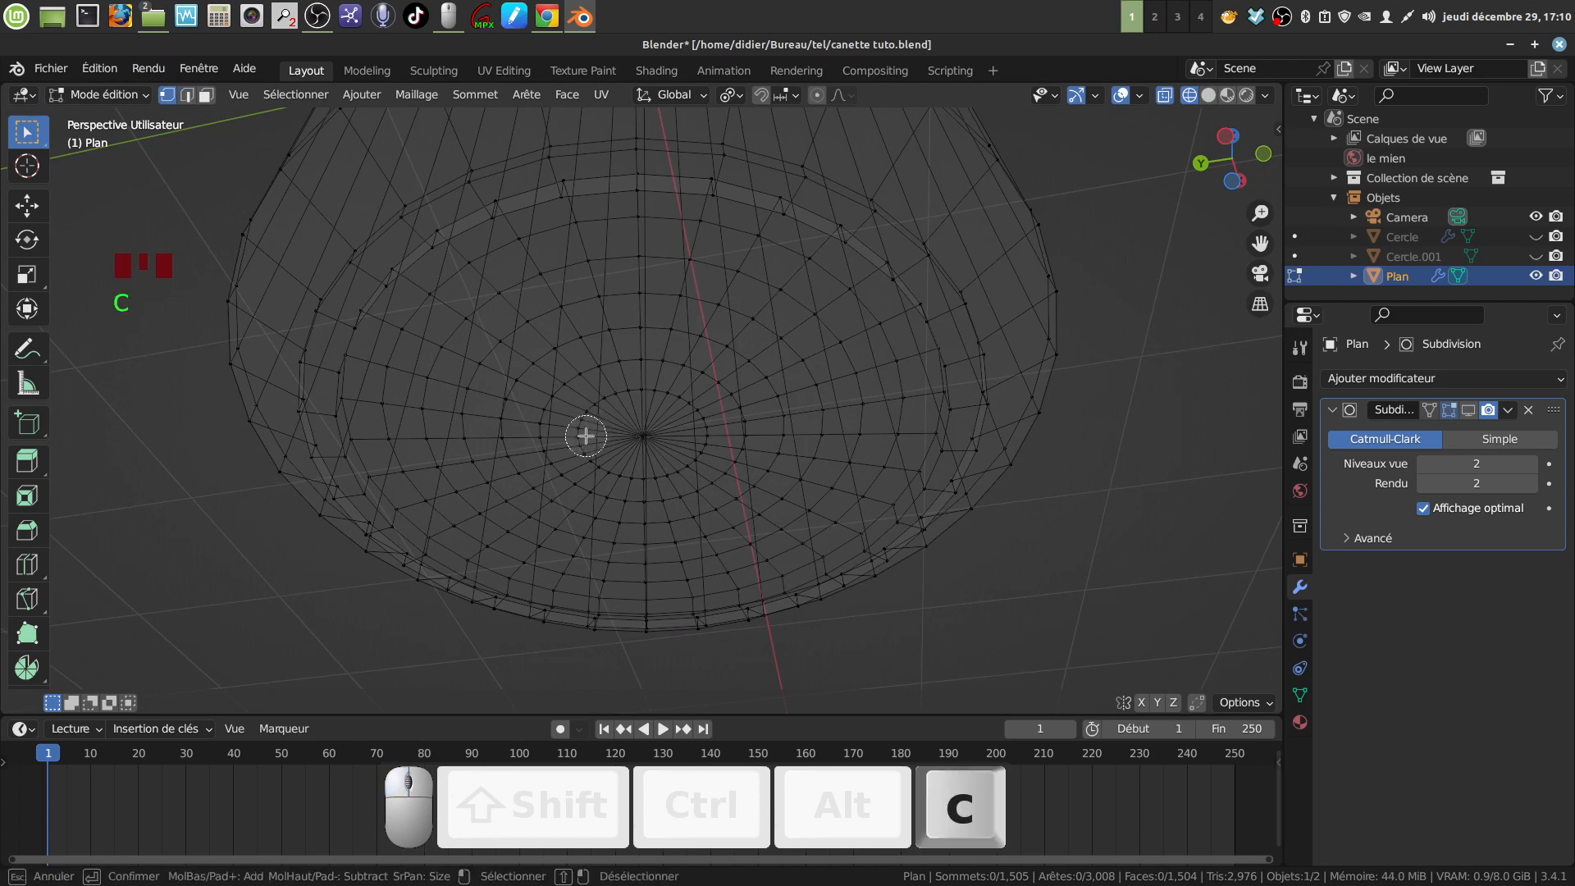
left_click(643, 436)
right_click(695, 377)
Enable proportional editing limited to connected geometry with the Sphere falloff, in solid display
scroll(695, 376, "down", 3)
mouse_move(696, 377)
middle_mouse_down()
mouse_move(686, 397)
mouse_move(700, 380)
middle_mouse_up()
middle_click_drag(703, 349, 717, 418, "shift")
scroll(705, 393, "down", 4)
scroll(695, 498, "up", 3)
middle_click_drag(695, 498, 719, 390)
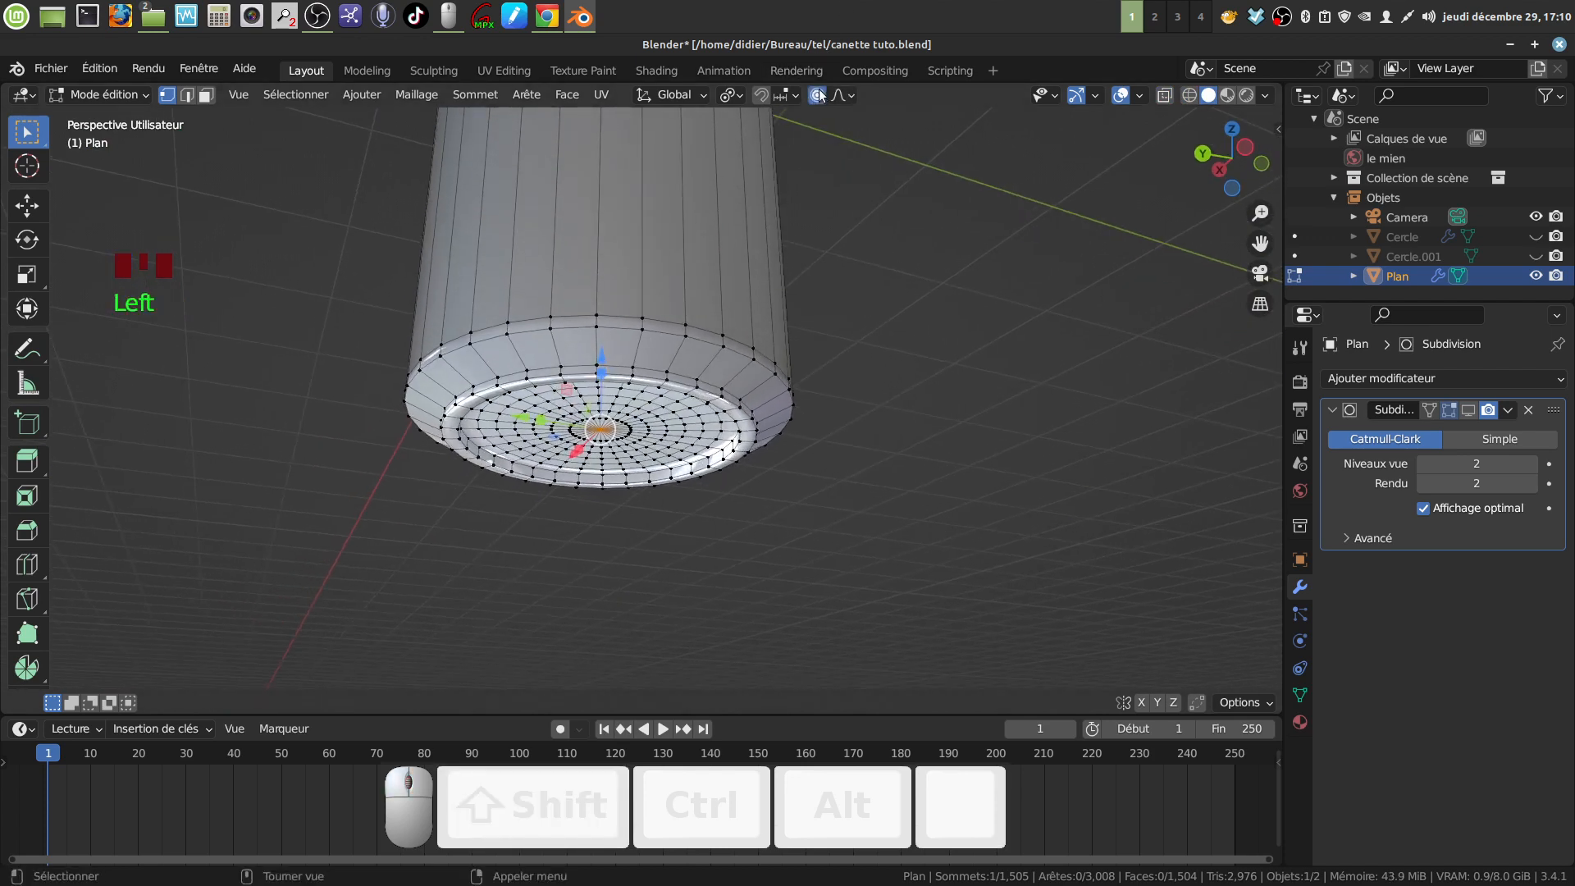
left_click(844, 97)
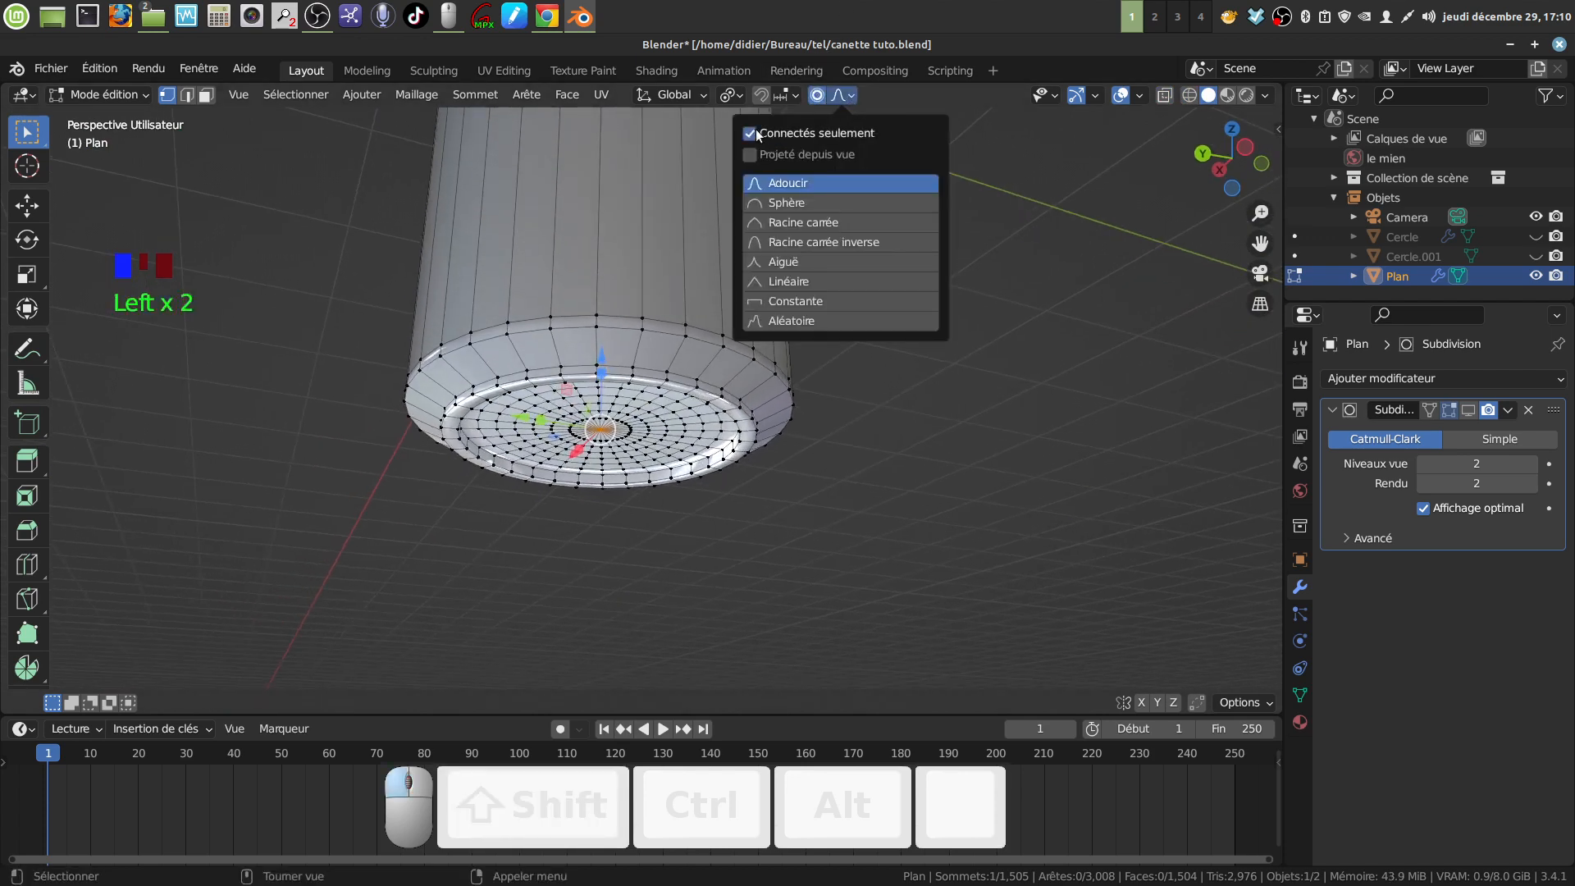
left_click(763, 205)
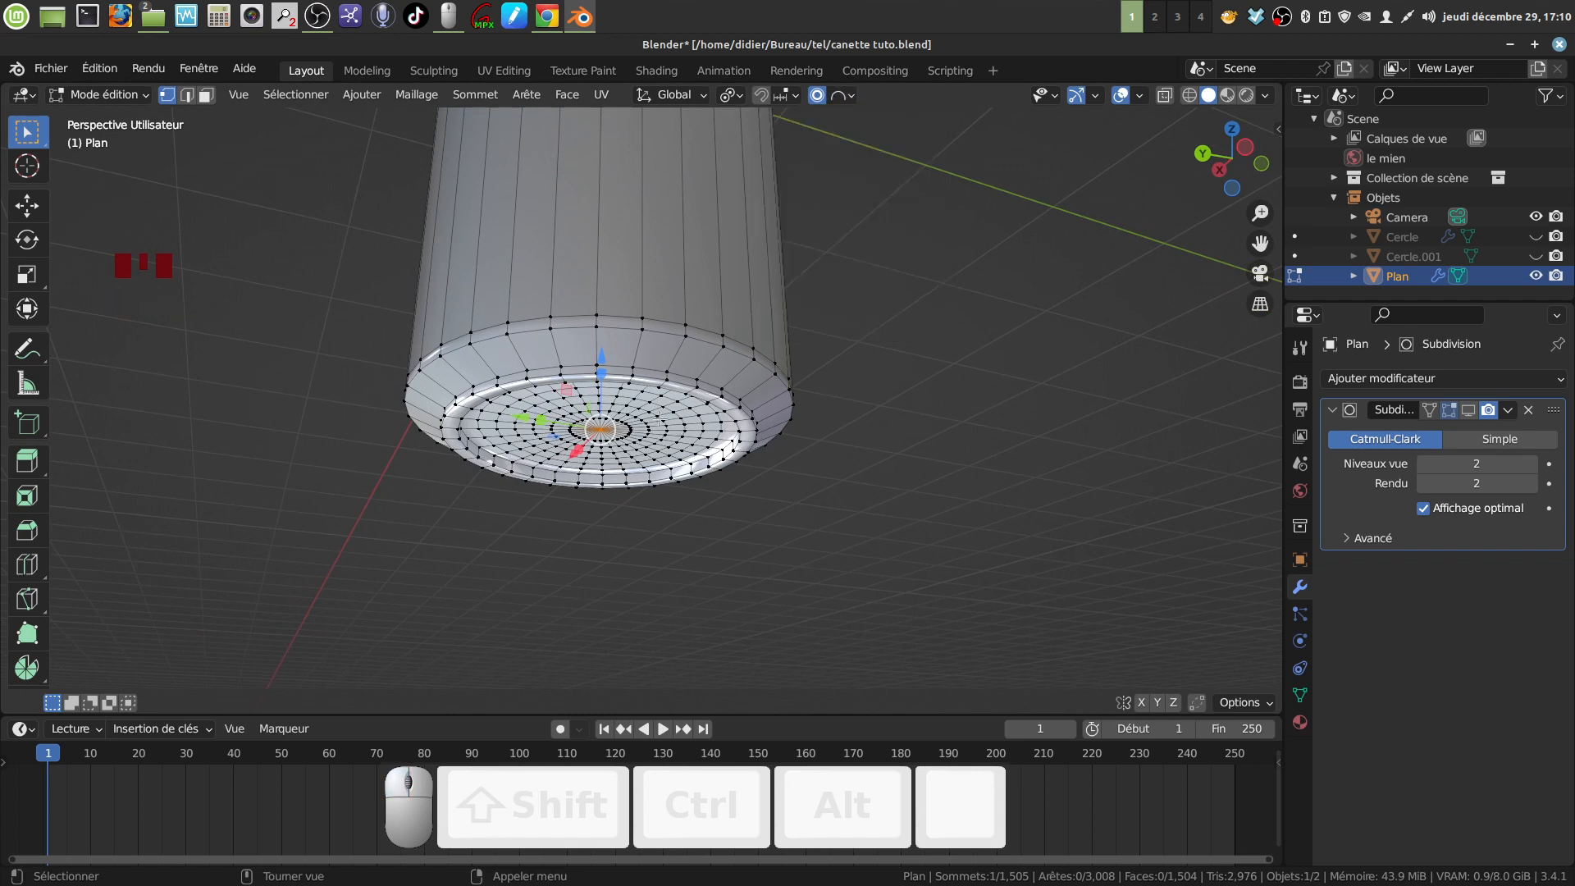
Raise the underside's centre vertex about 0.181 m along Z with a proportional size of about 0.513, and turn proportional editing off
left_click_drag(601, 358, 606, 351)
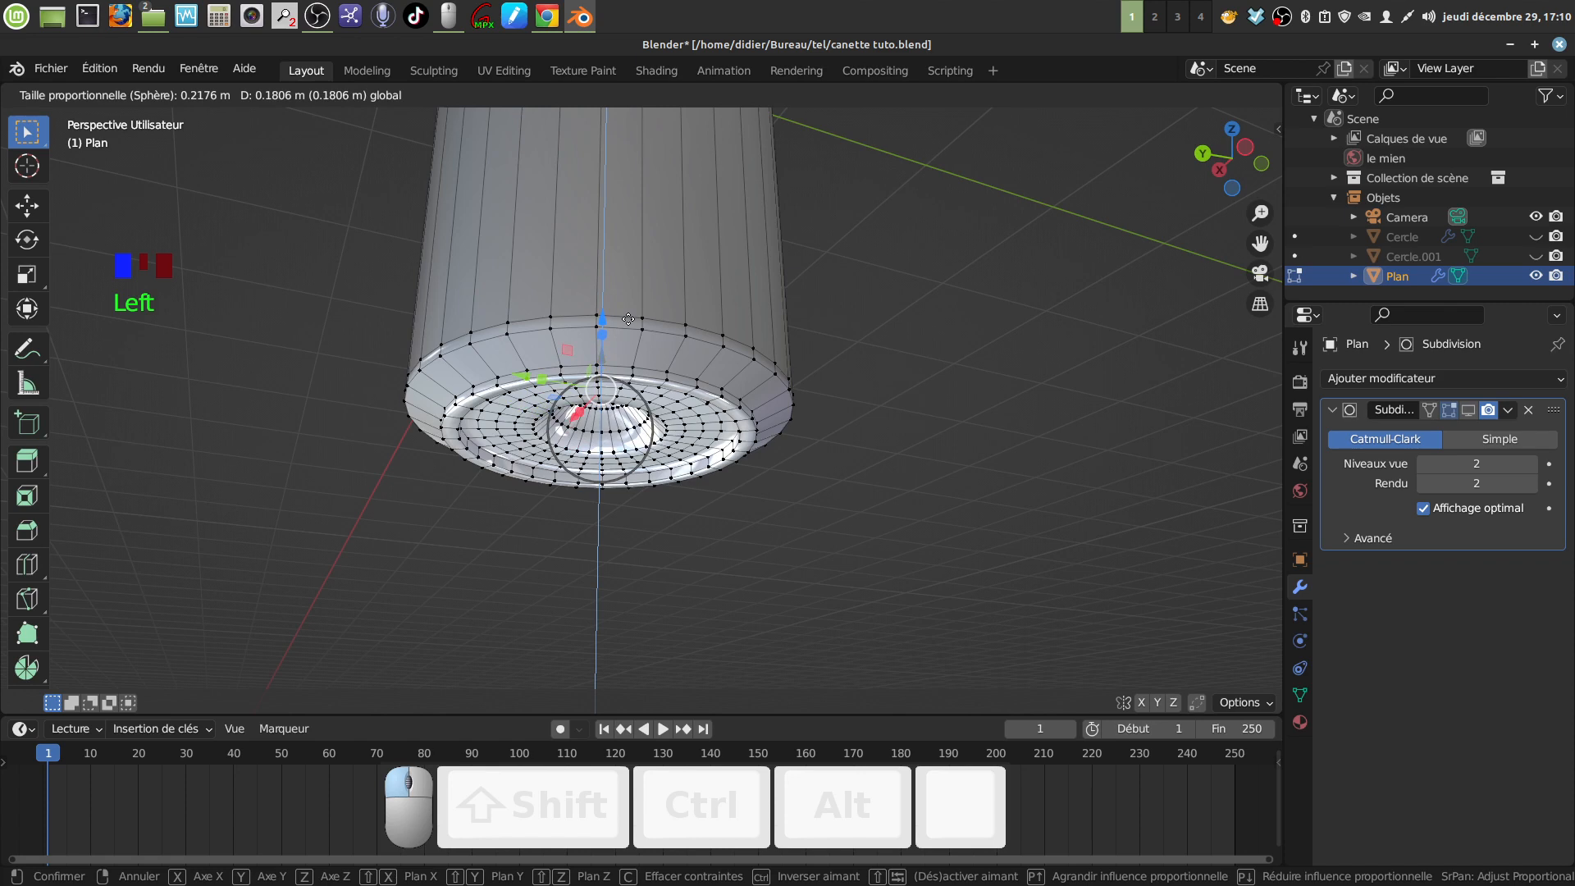
scroll(629, 319, "down", 9)
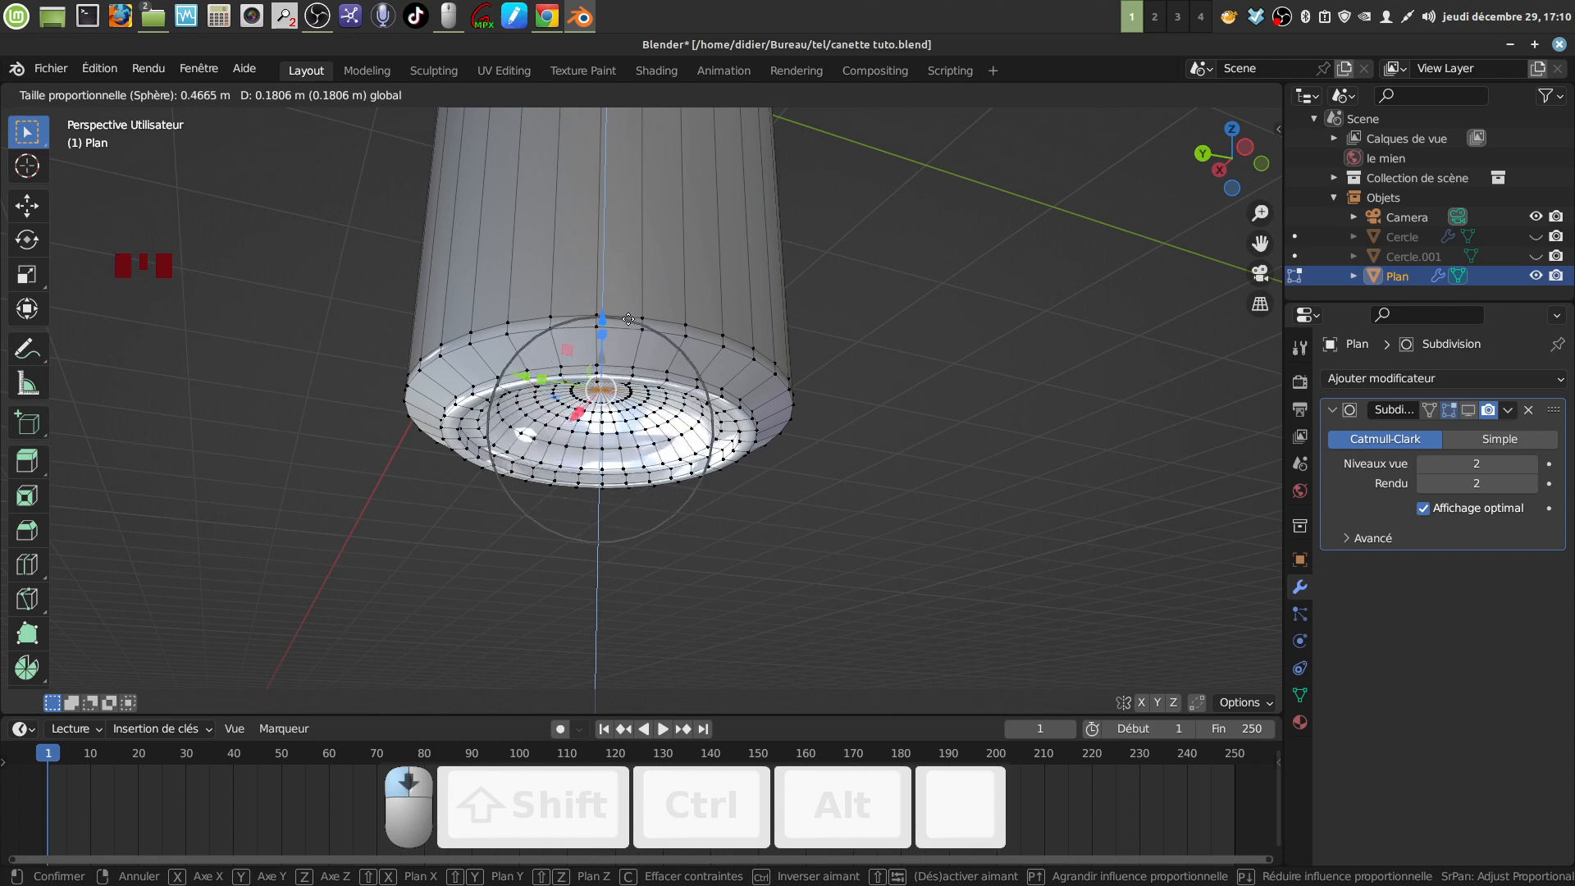
left_click_drag(628, 320, 628, 319)
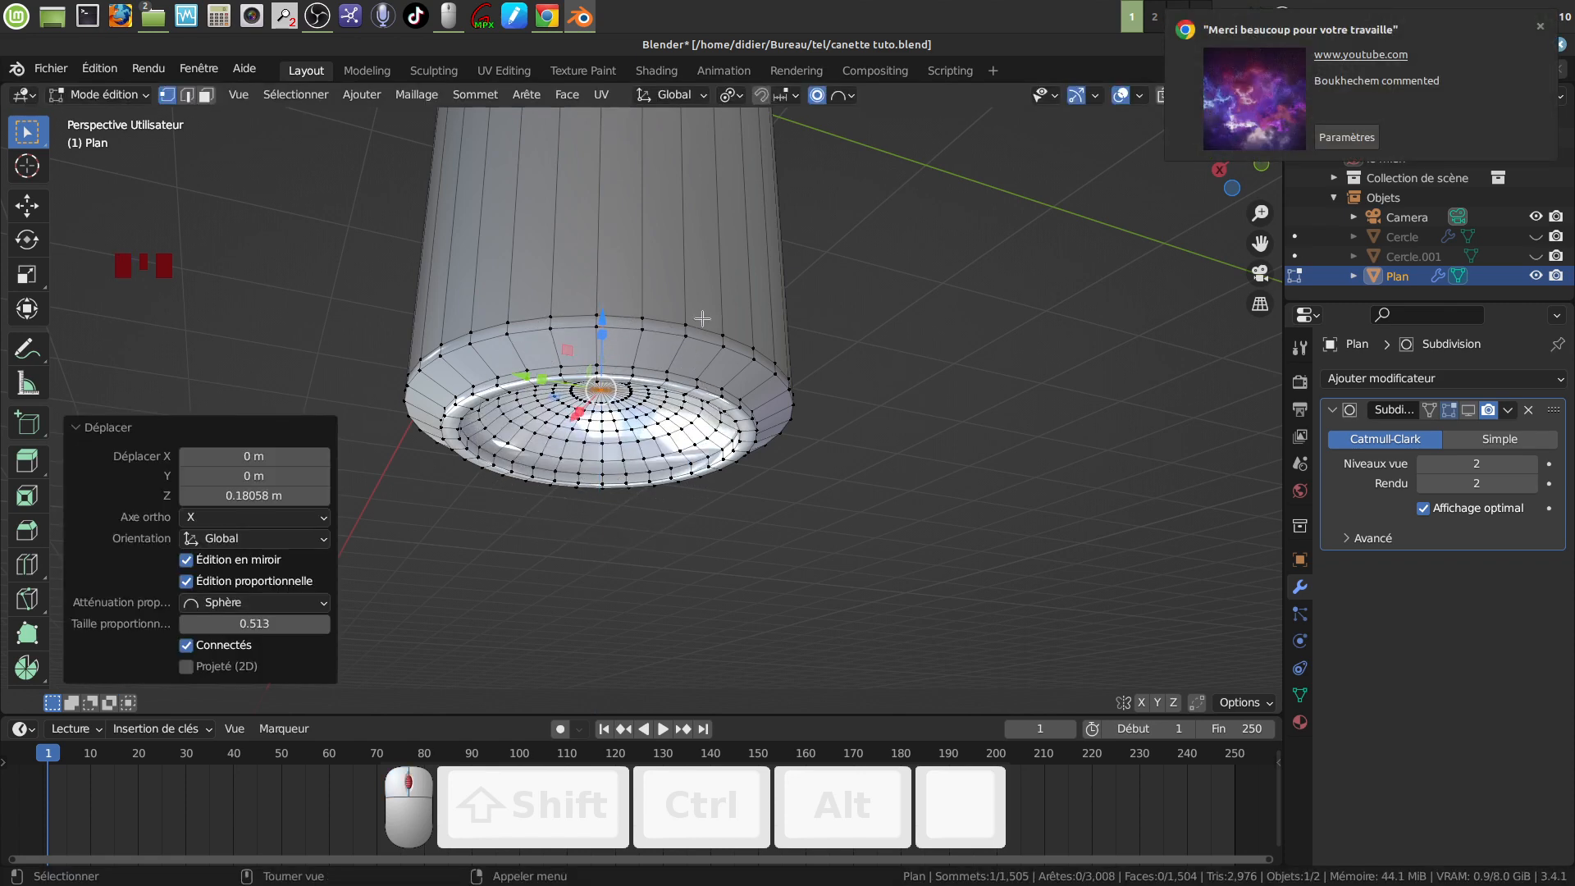
middle_click_drag(628, 319, 770, 318)
scroll(769, 318, "down", 2)
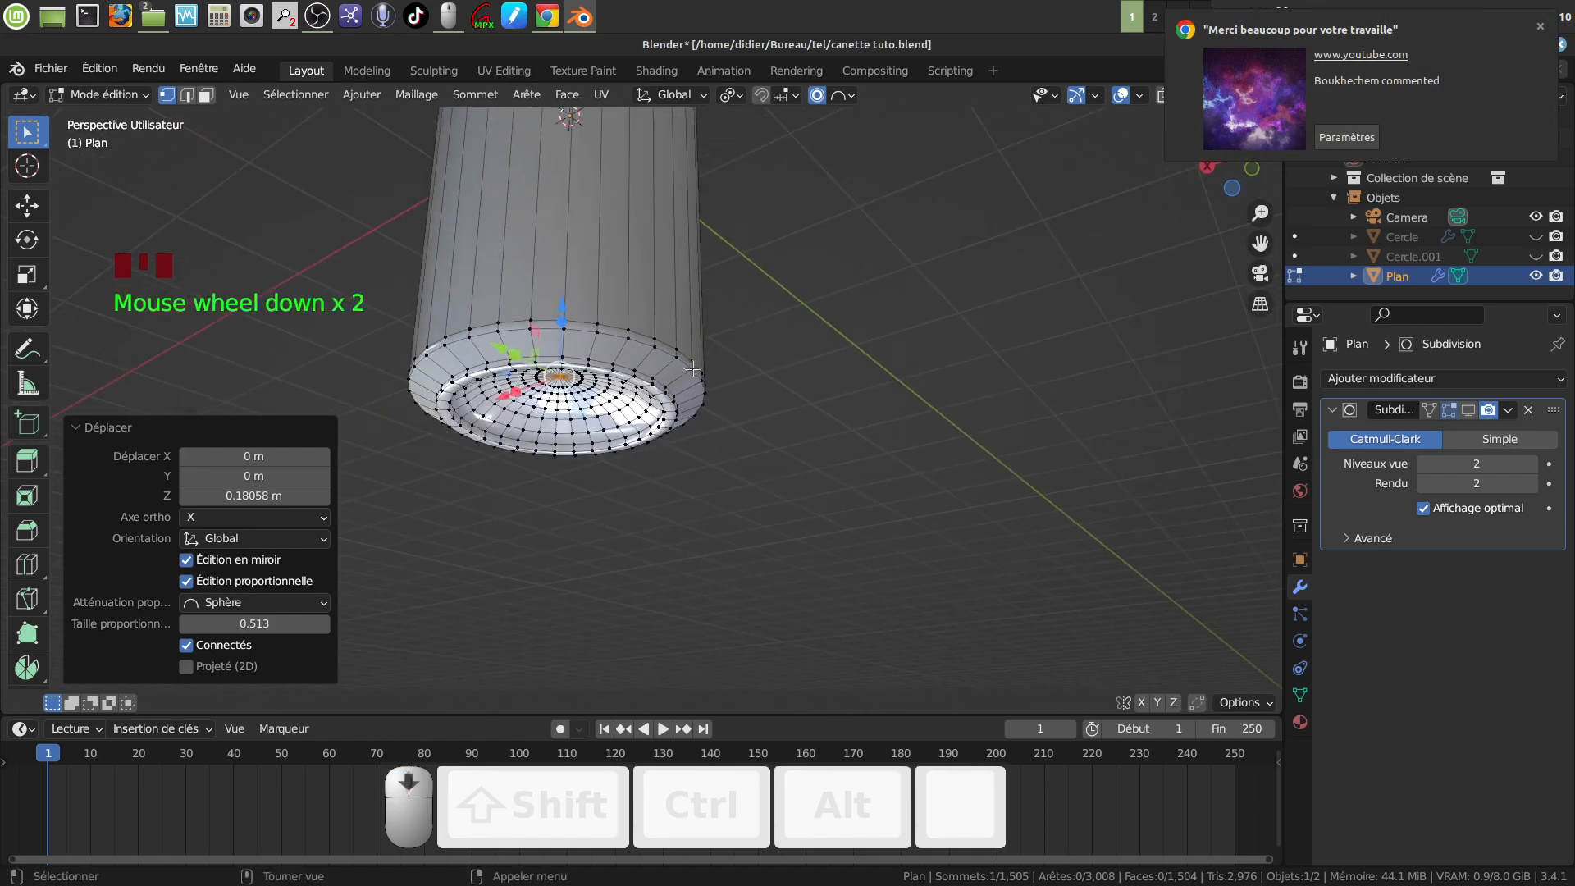
middle_click_drag(669, 341, 987, 183, "shift")
scroll(699, 380, "down", 2)
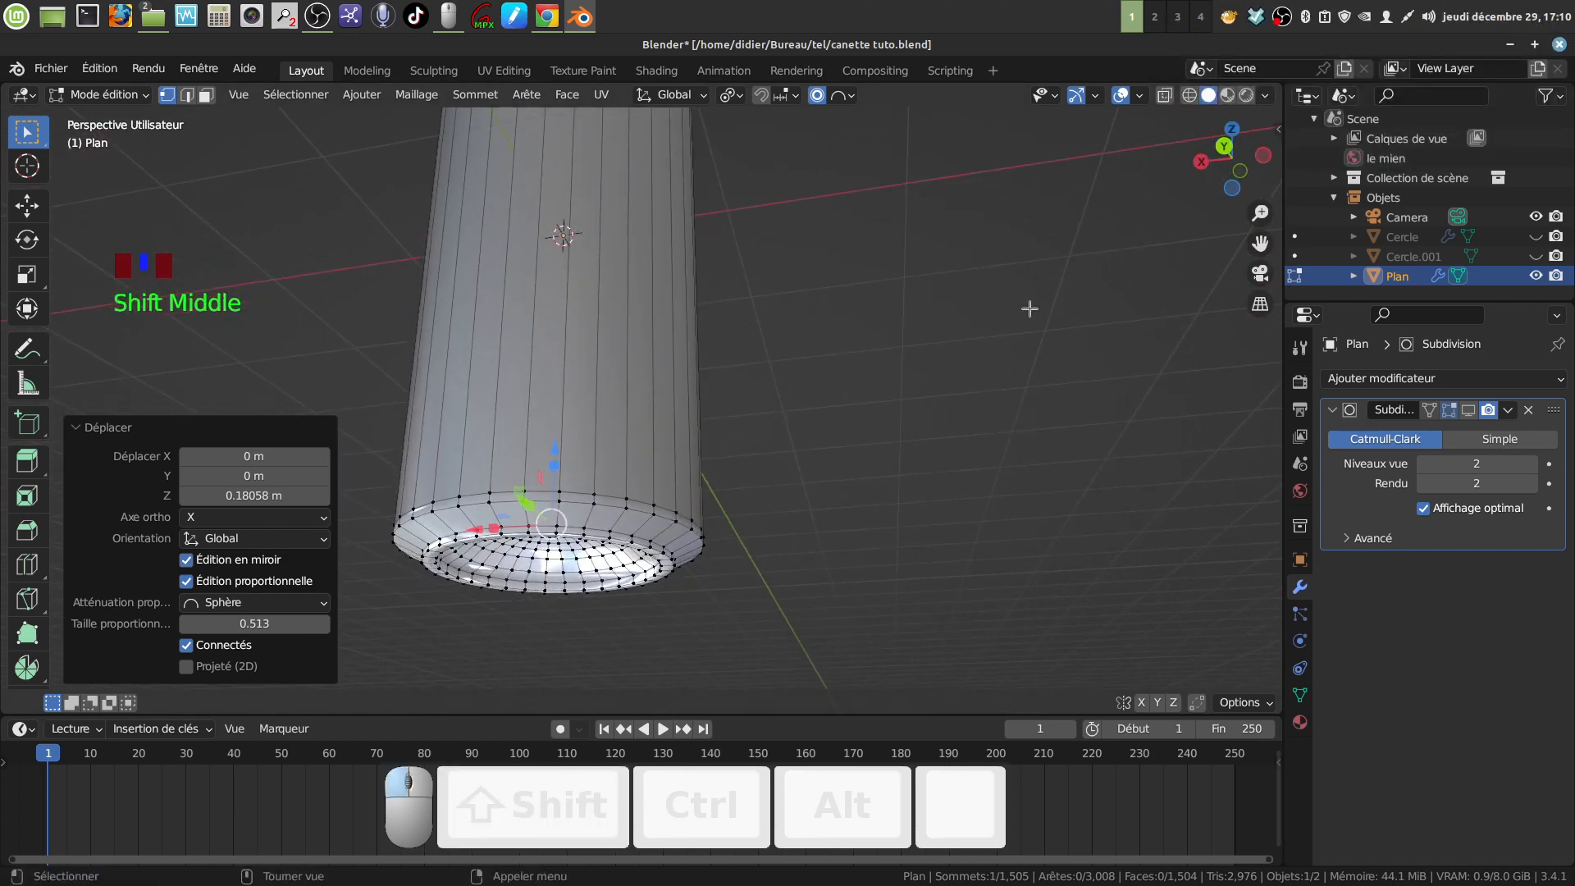
left_click(819, 94)
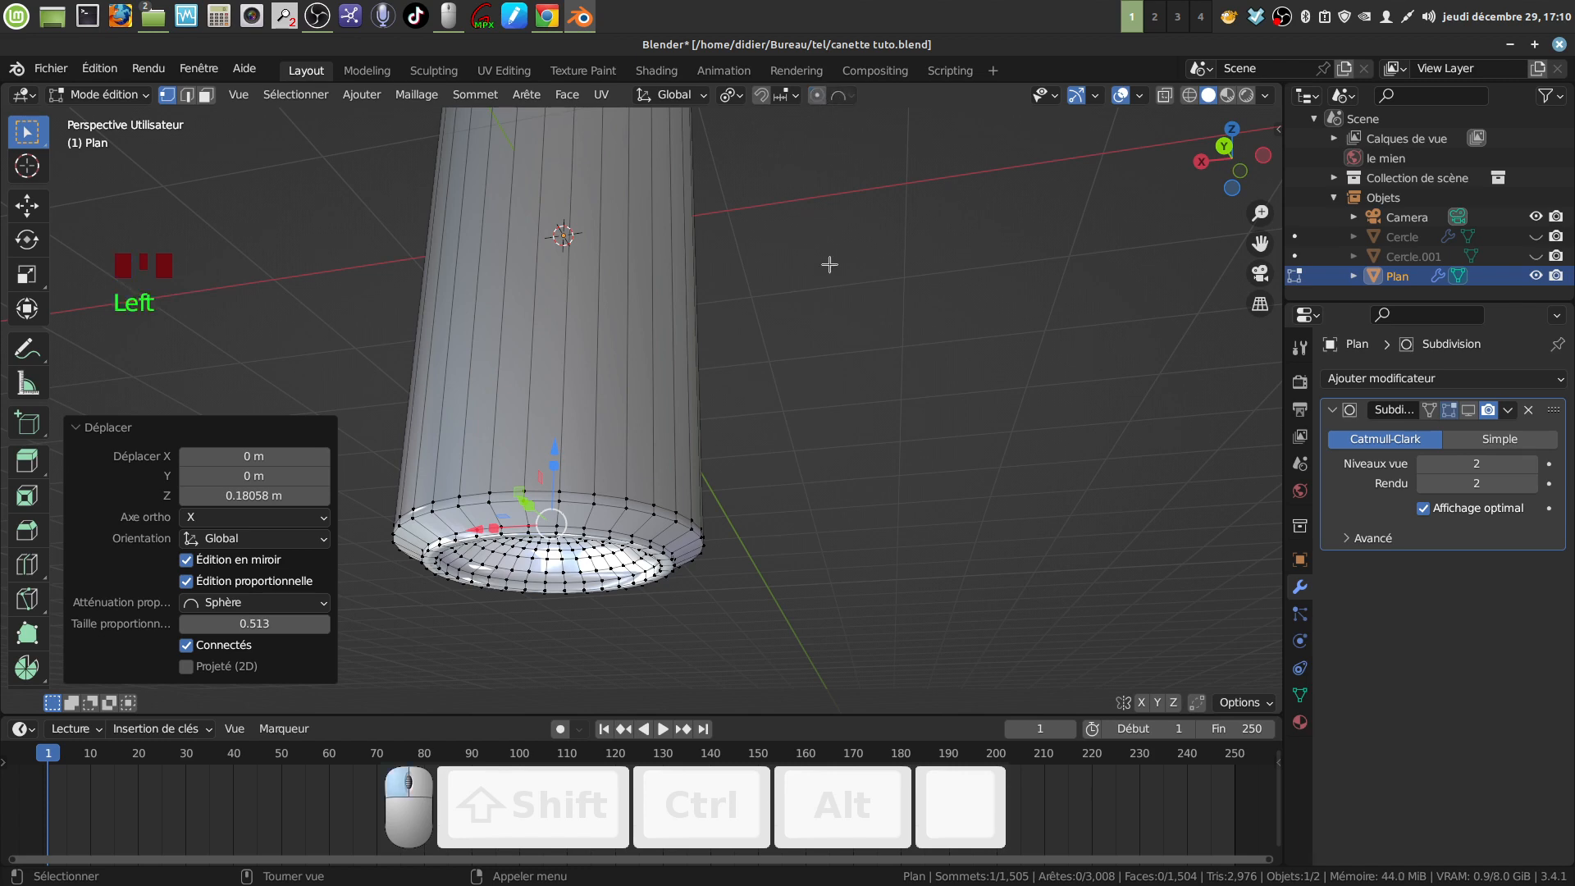
Bevel the five edge loops around the tapered base and standing ring with two segments, about 0.014 m wide
scroll(829, 264, "down", 4)
middle_click_drag(829, 264, 666, 418)
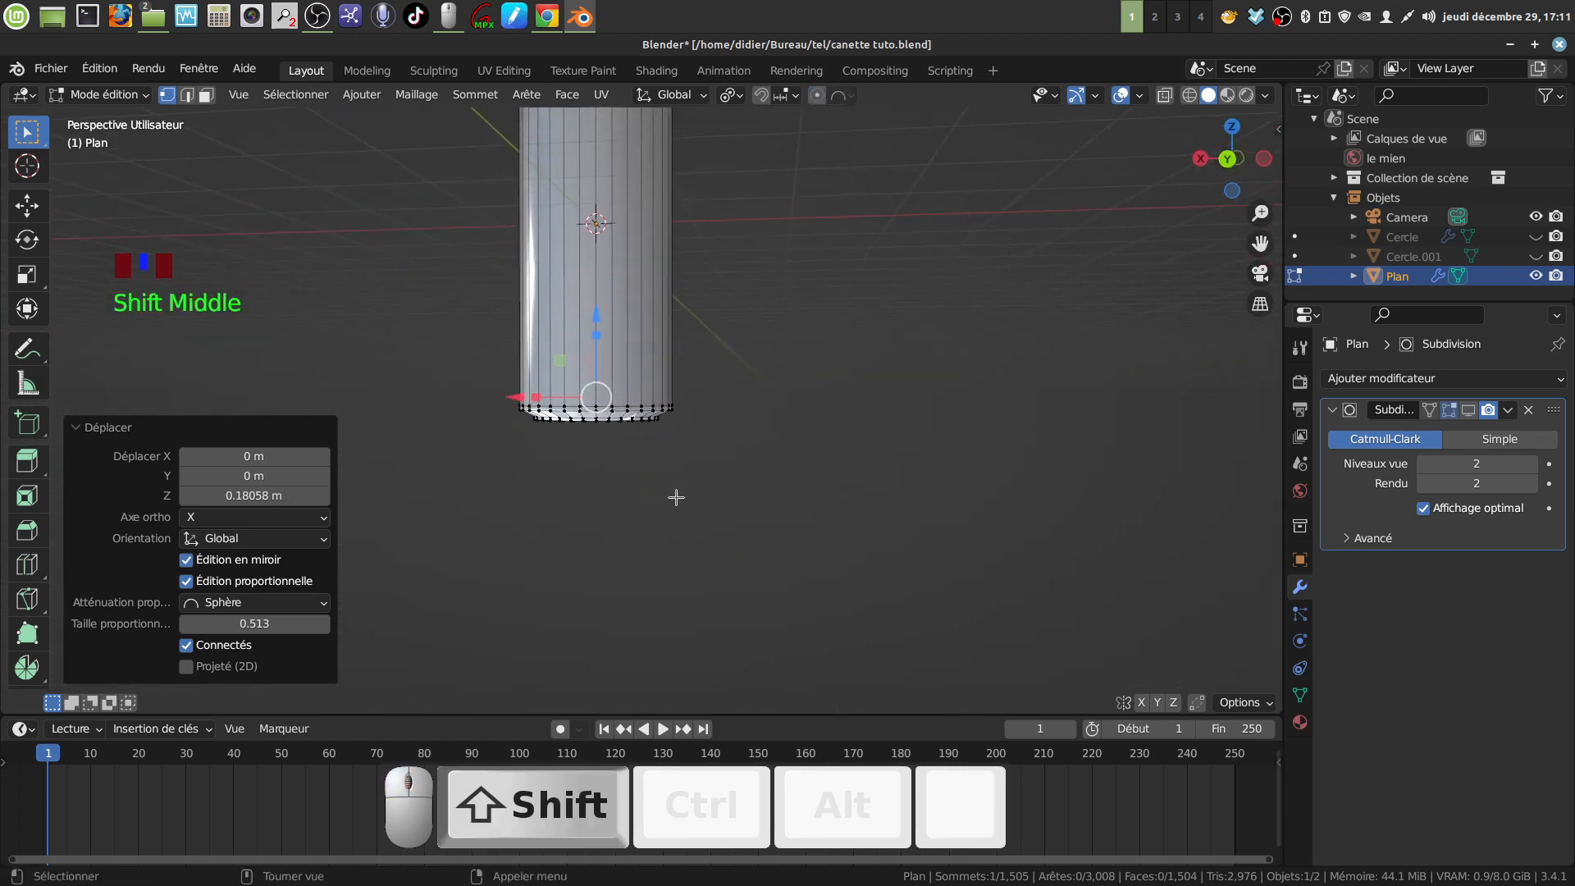
scroll(675, 495, "up", 5)
middle_click_drag(675, 495, 648, 451)
middle_click_drag(648, 451, 660, 382, "shift")
scroll(722, 437, "up", 2)
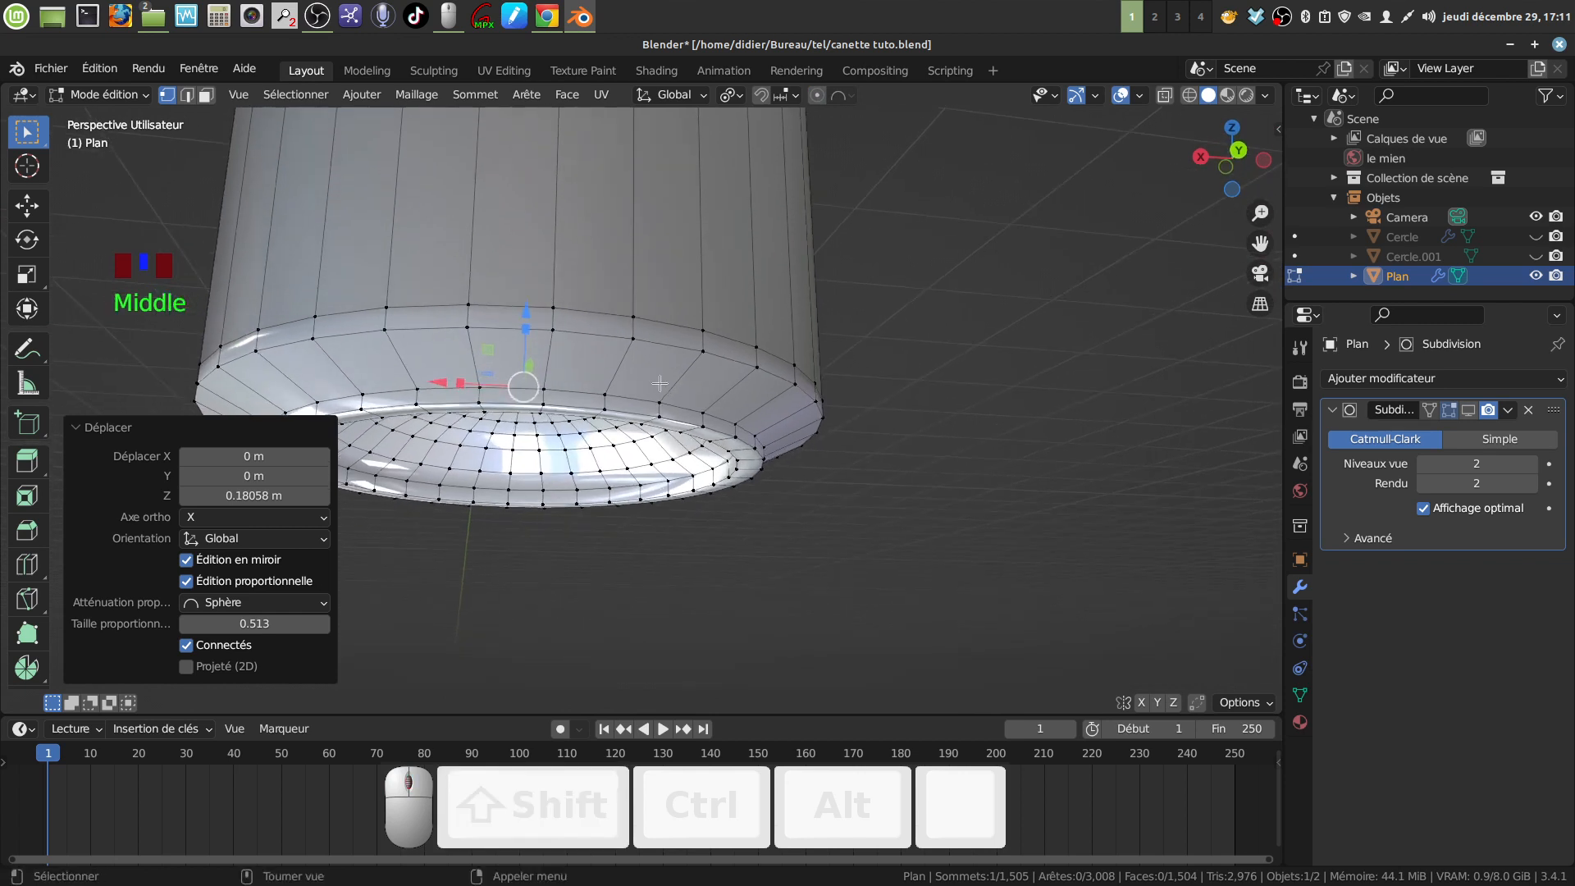
key("alt+a")
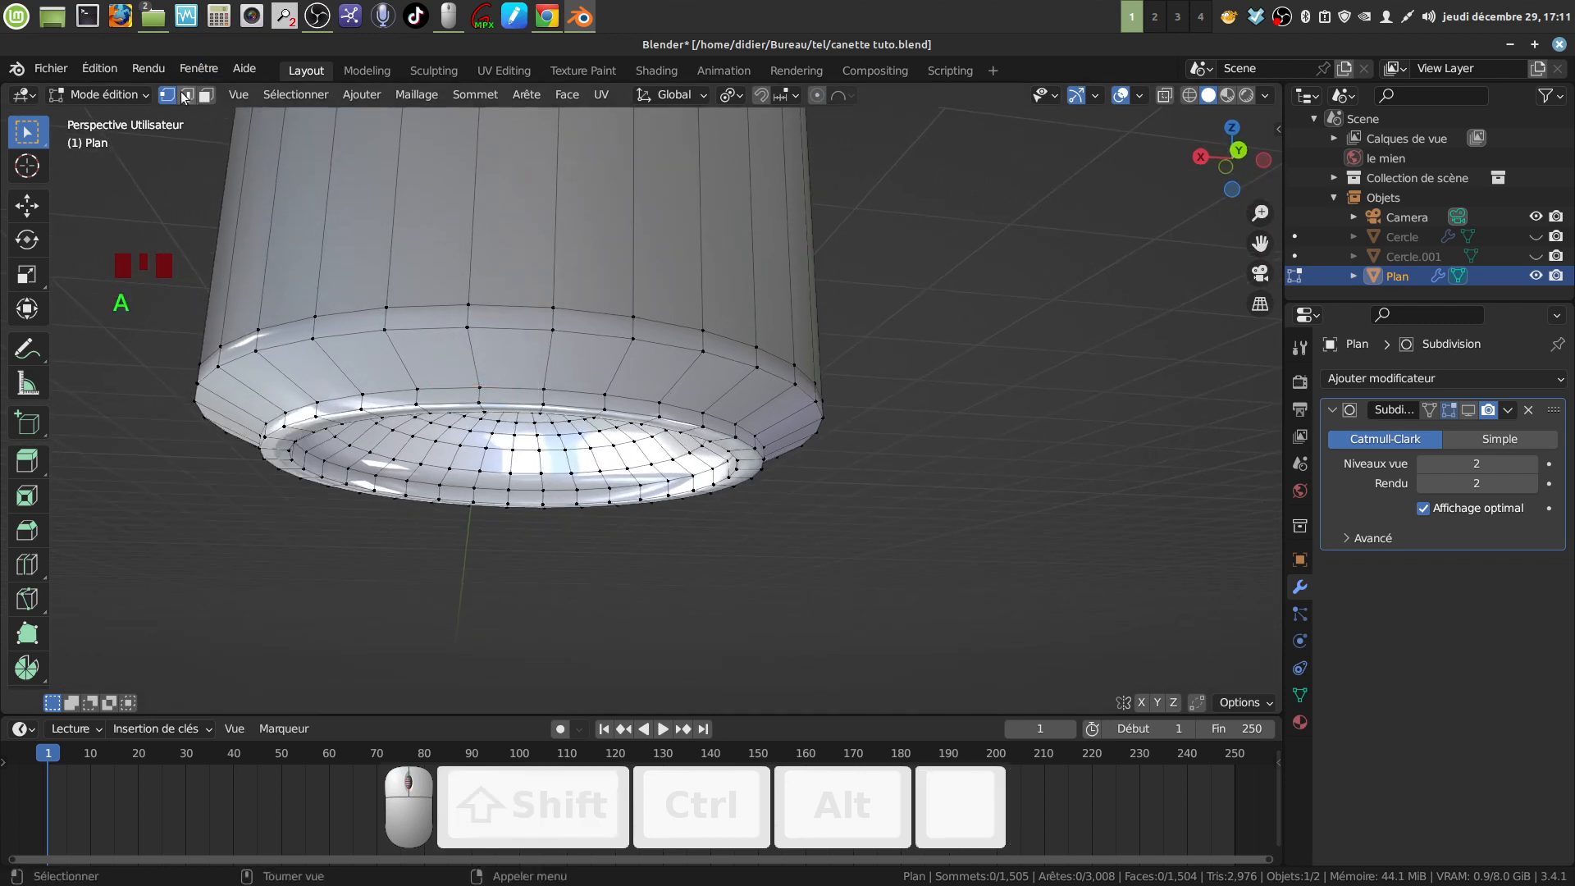
left_click(186, 95)
left_click(654, 341, "alt")
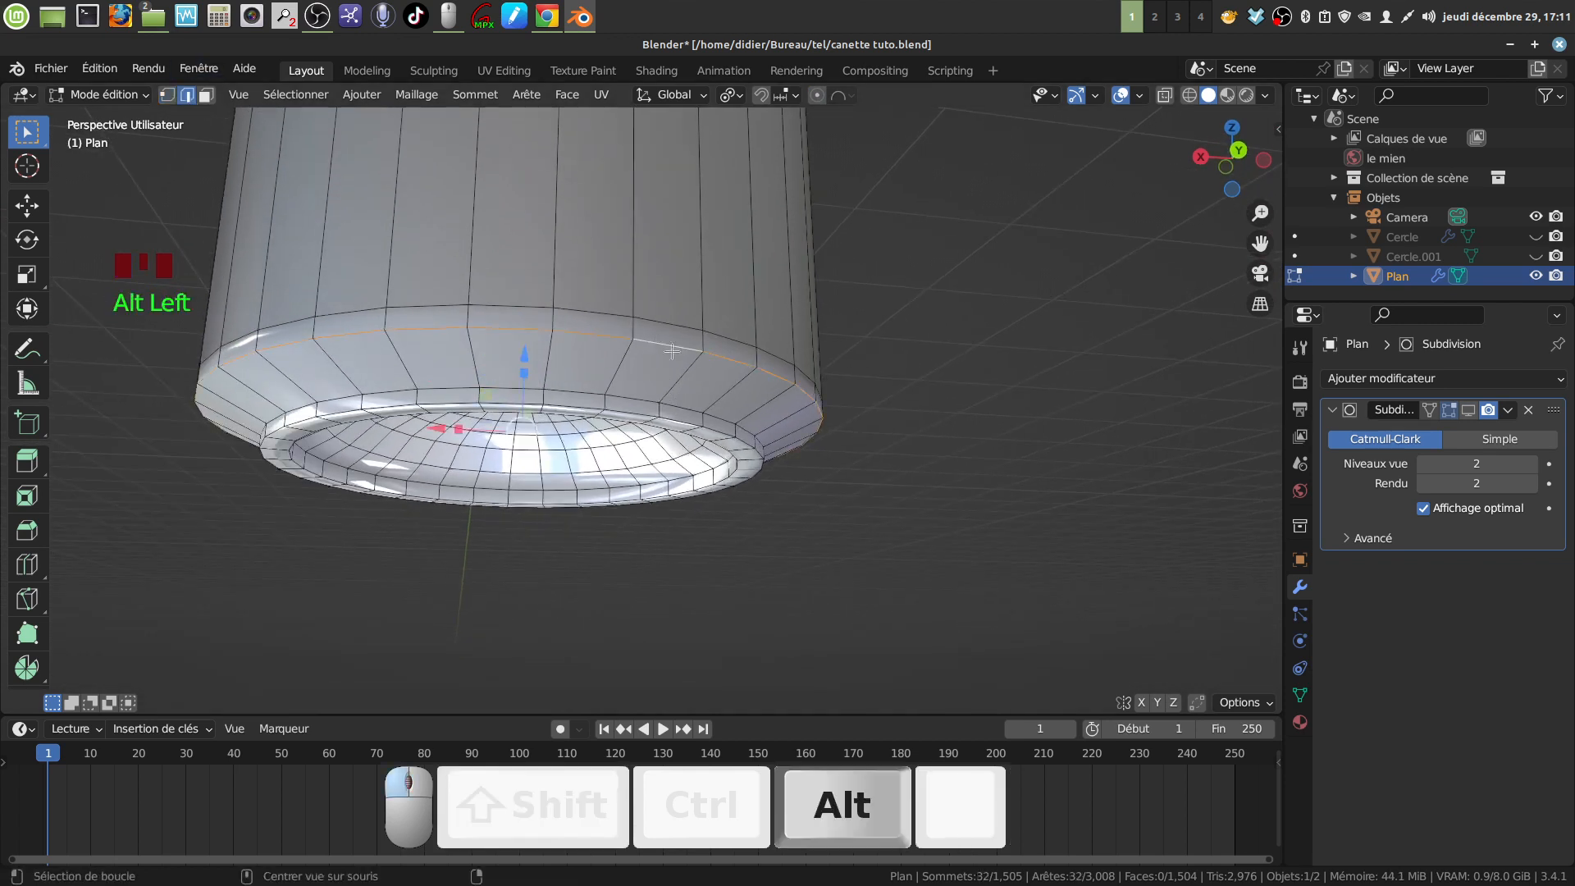
left_click(688, 408, "alt+shift")
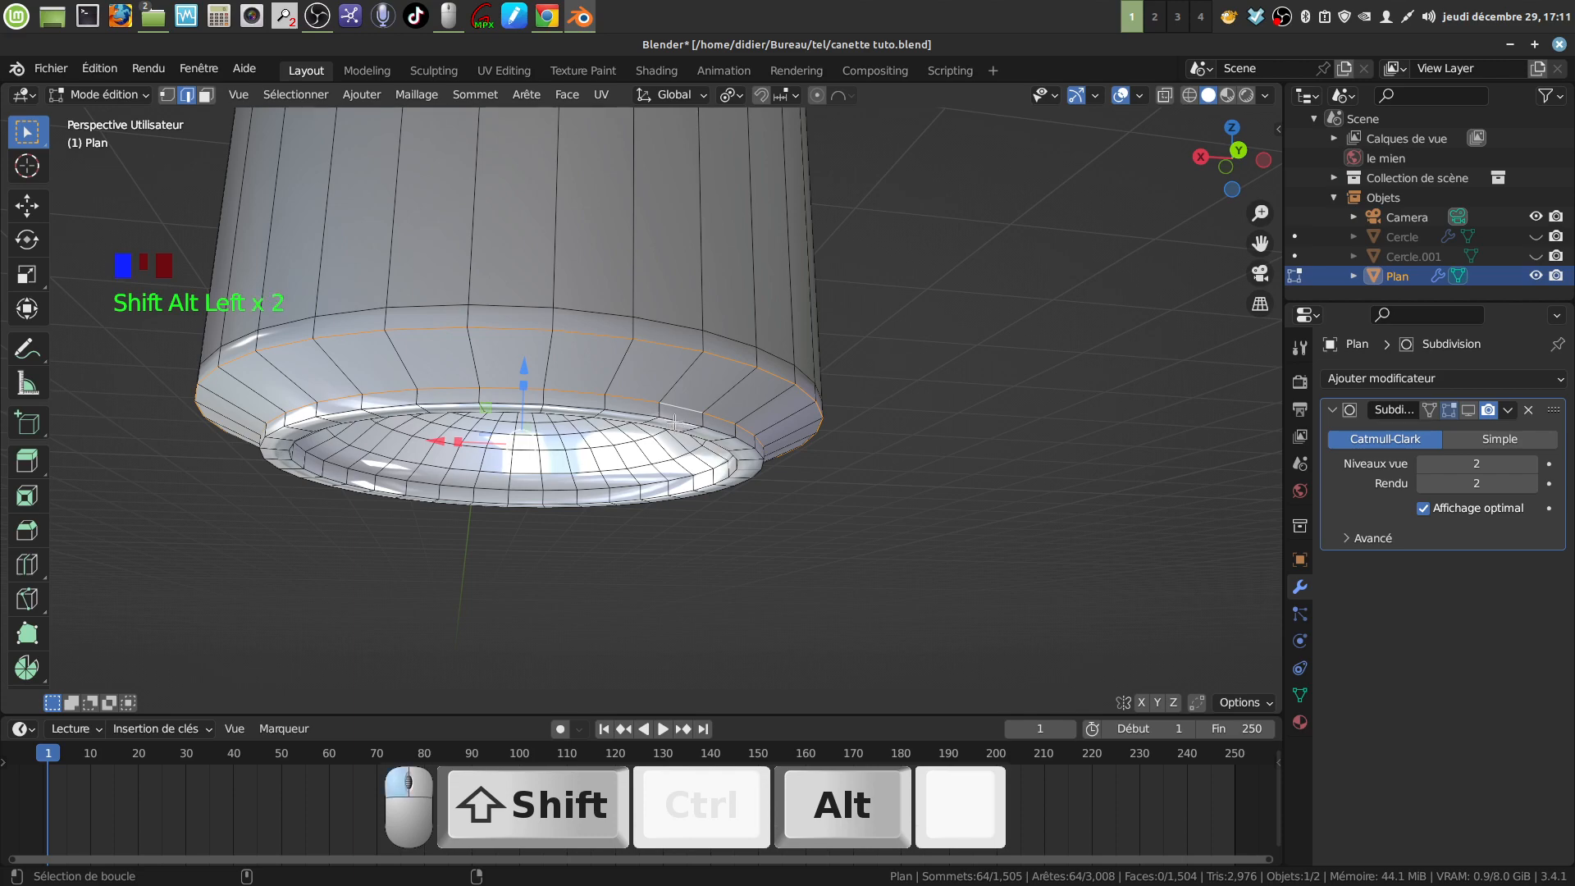
middle_click_drag(673, 431, 843, 460)
left_click(666, 432, "alt+shift")
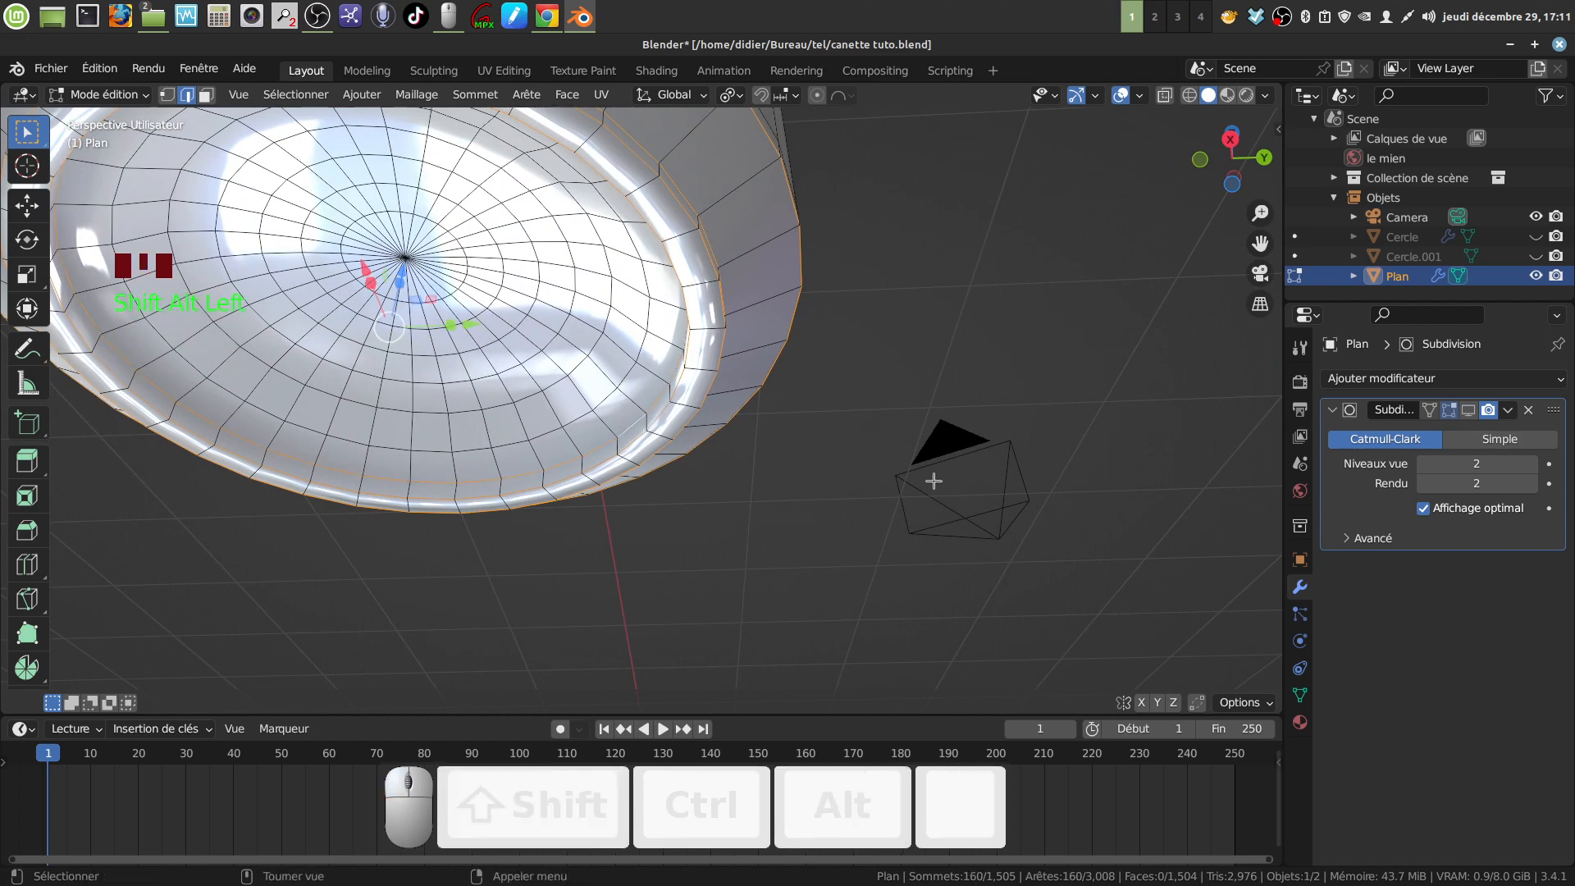
key("ctrl+b")
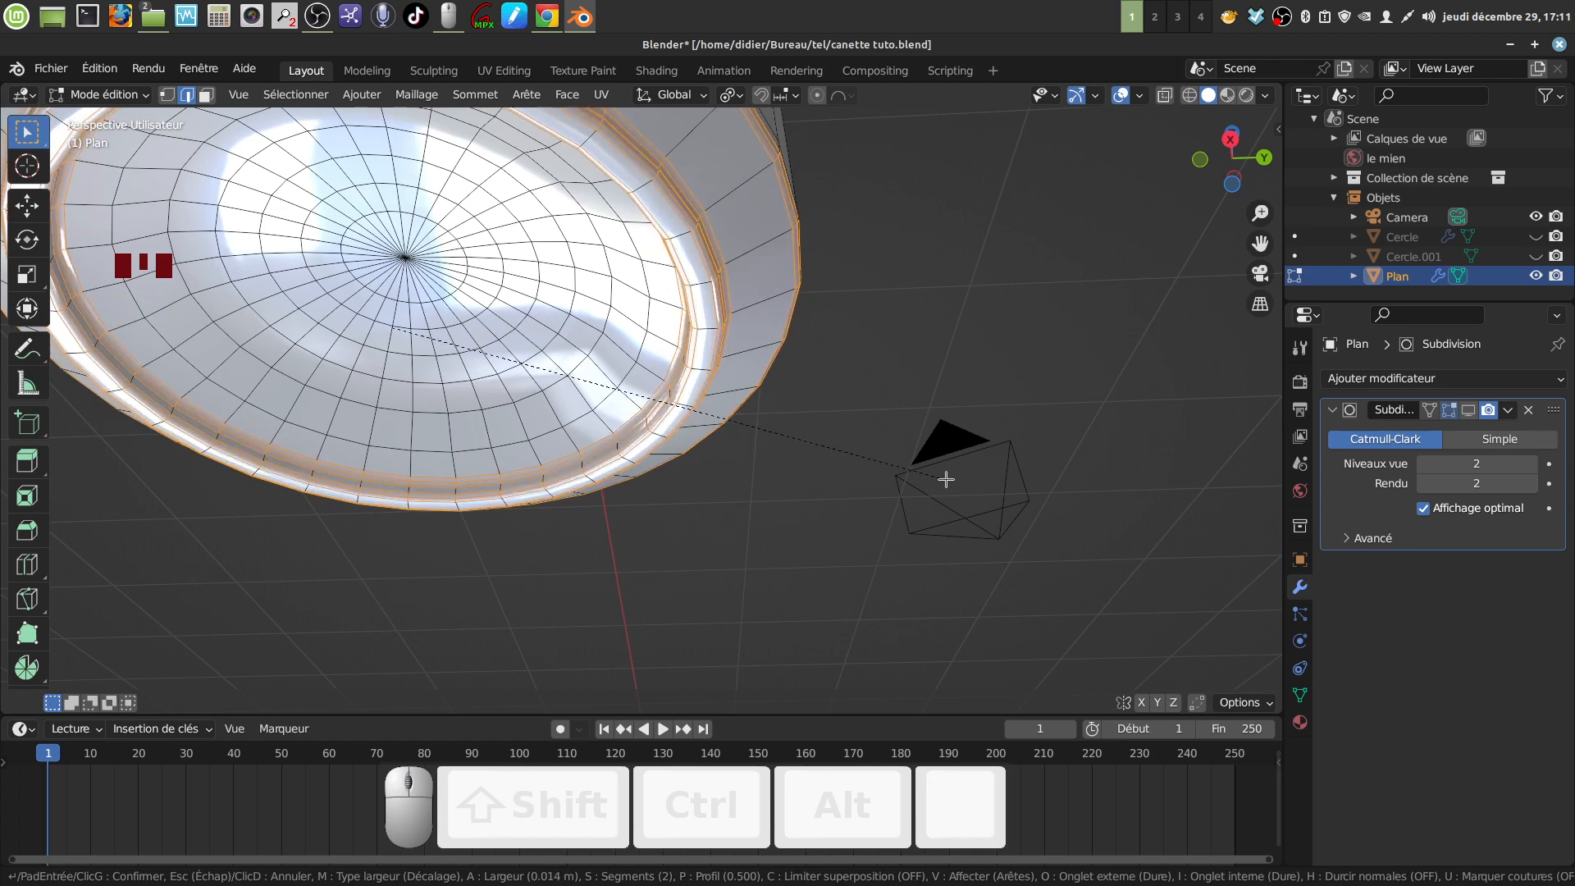
left_click(945, 479)
Return to Object Mode and inspect the smoothed base and the whole can
middle_click_drag(946, 479, 805, 563)
key("Tab")
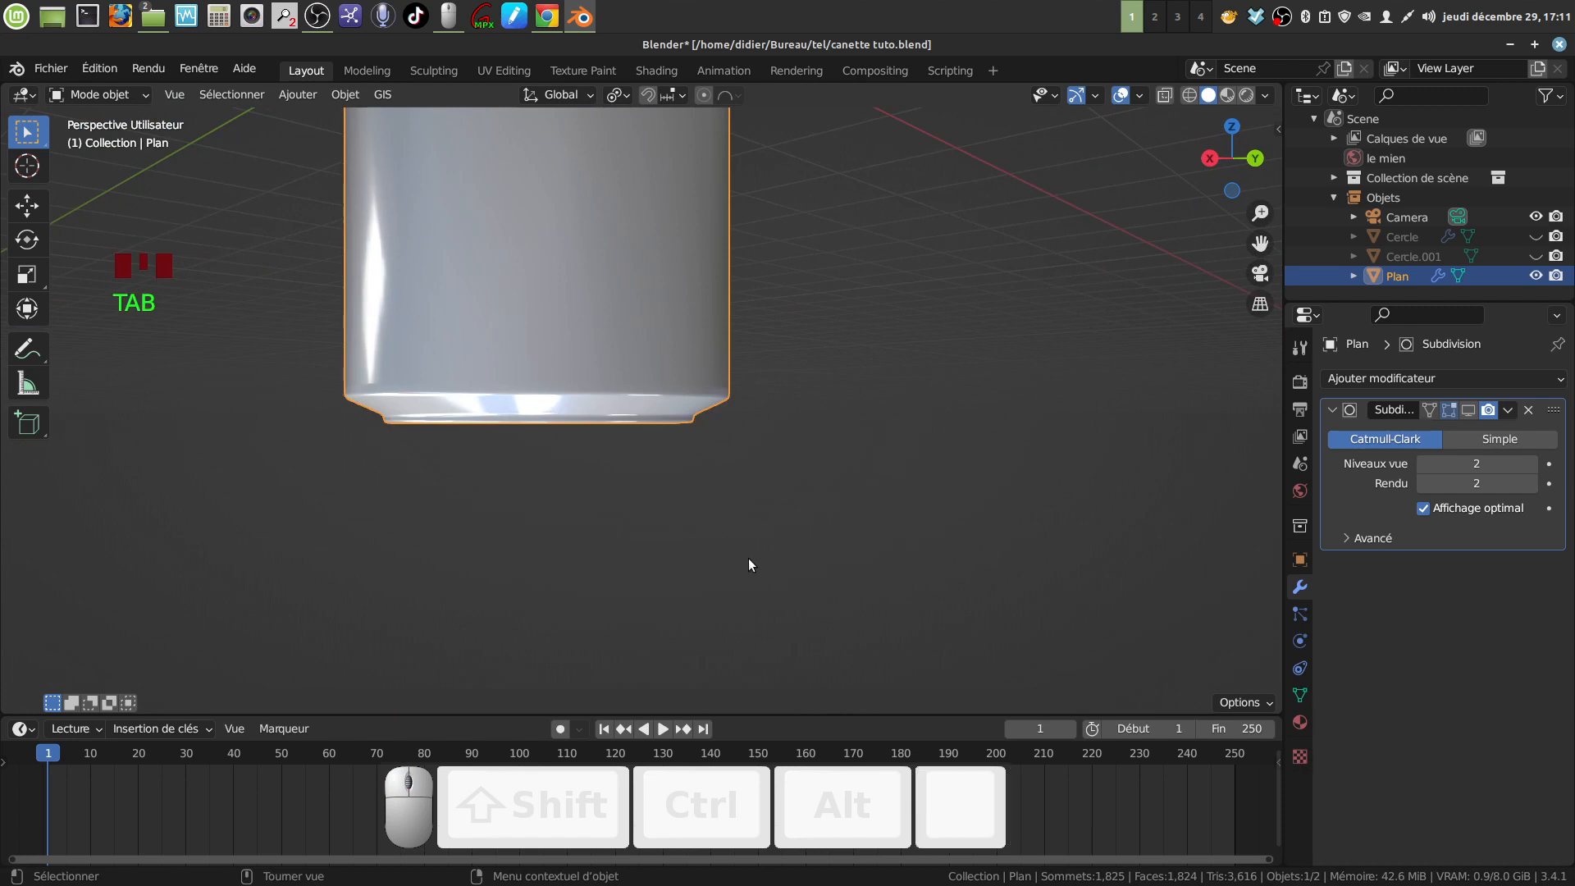
scroll(676, 443, "down", 7)
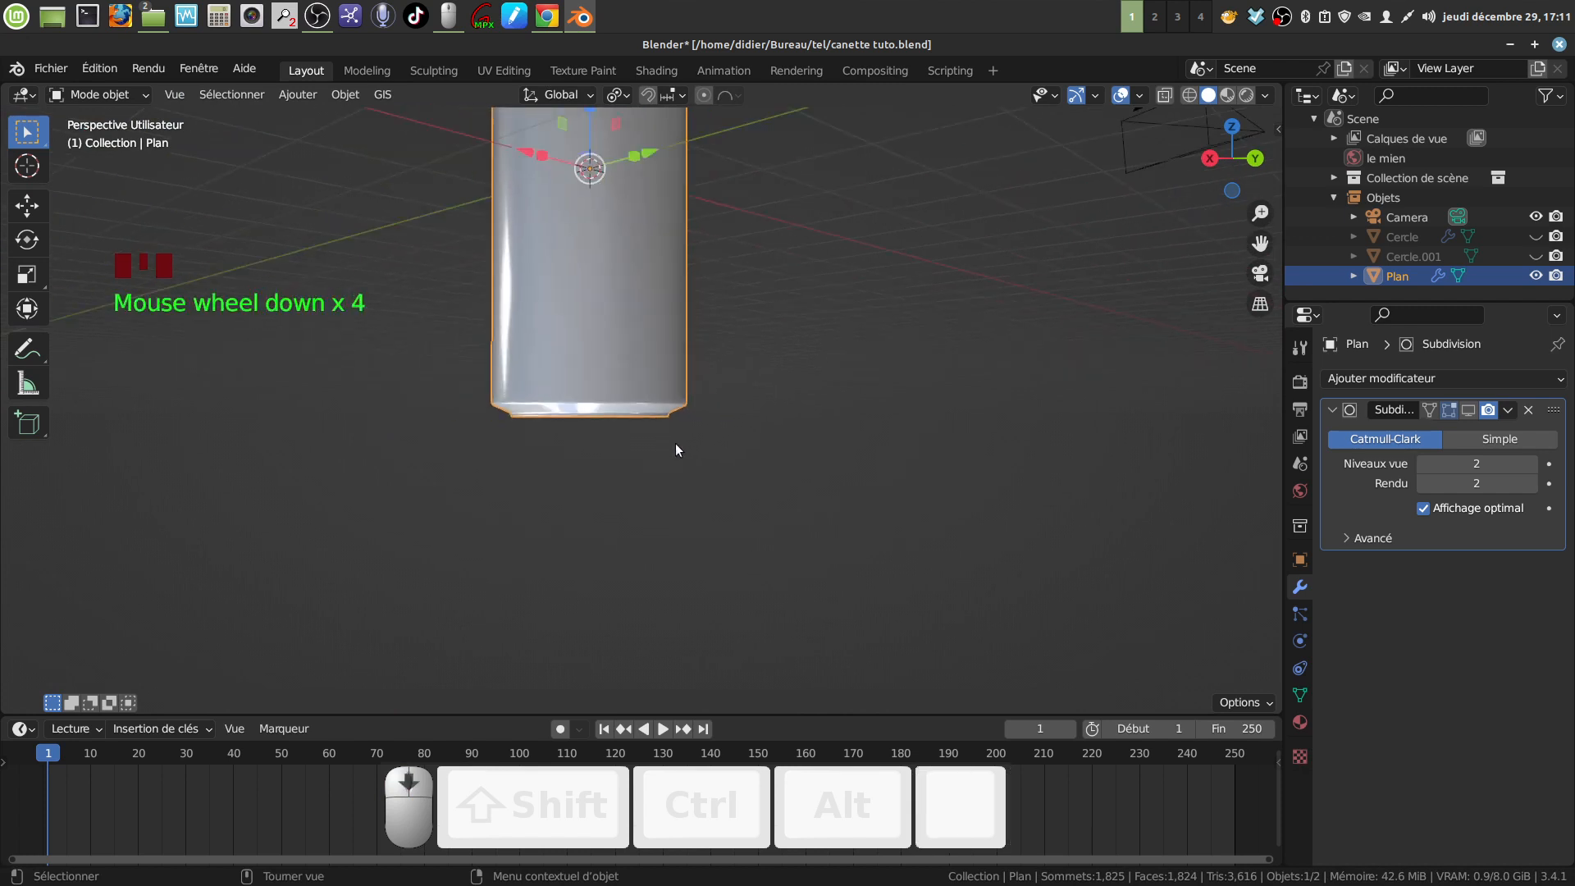
mouse_move(702, 413)
middle_mouse_down()
mouse_move(813, 442)
mouse_move(730, 421)
middle_mouse_up()
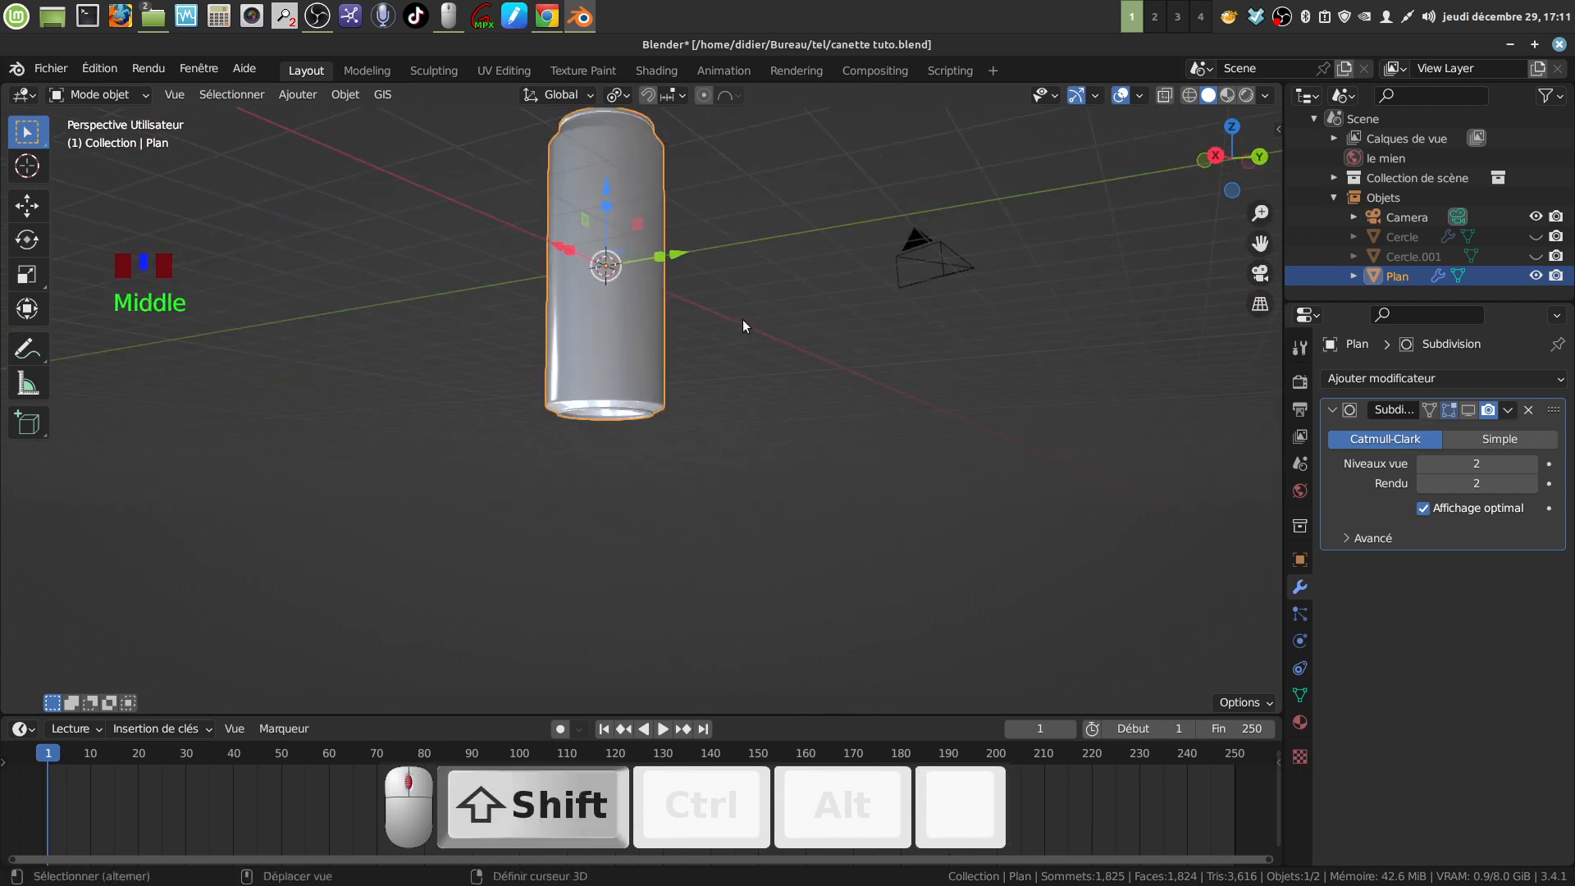
Toggle the can's Subdivision viewport display on and off to compare the smoothed and unsmoothed body
middle_click_drag(742, 319, 812, 510, "shift")
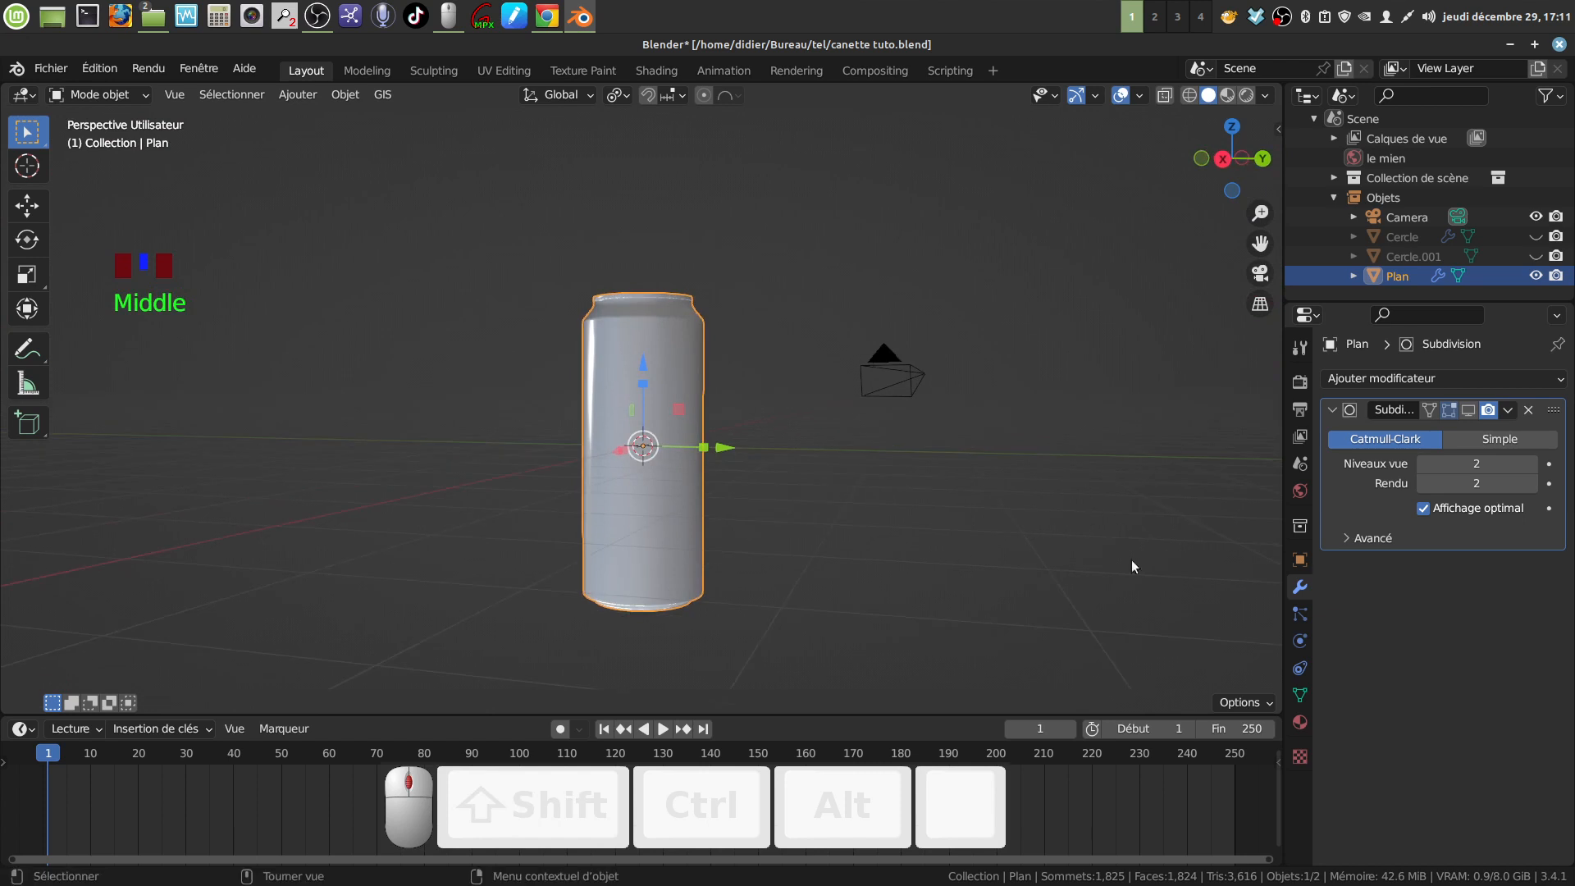
left_click(1468, 410)
scroll(786, 613, "up", 3)
middle_click_drag(776, 587, 705, 500, "shift")
left_click(784, 470)
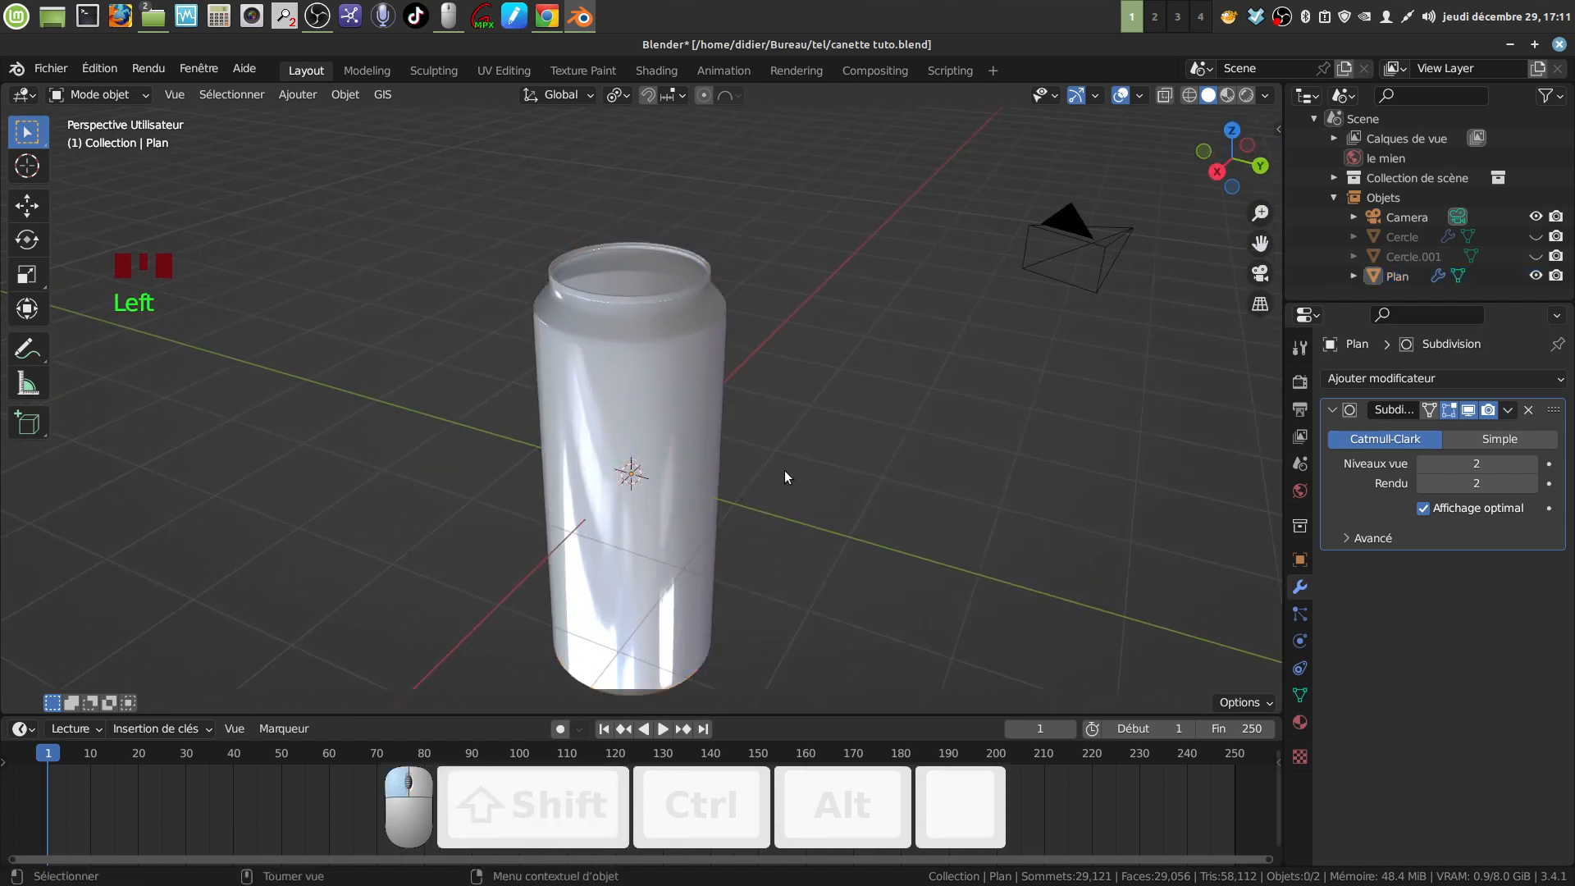
left_click(1468, 412)
middle_click_drag(709, 405, 636, 369)
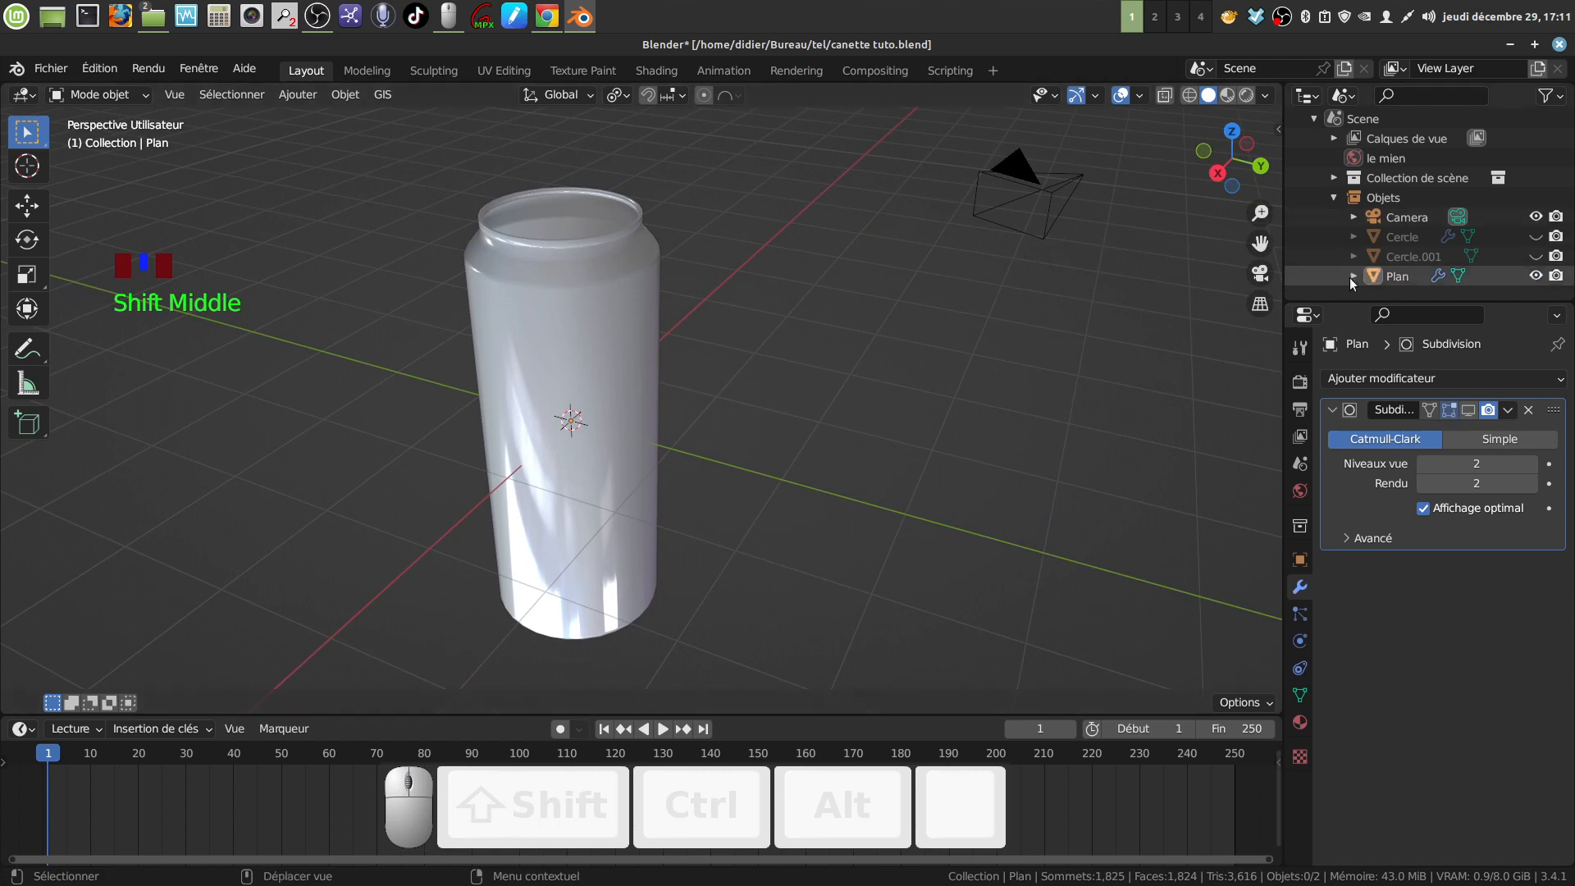
middle_click_drag(719, 293, 732, 342)
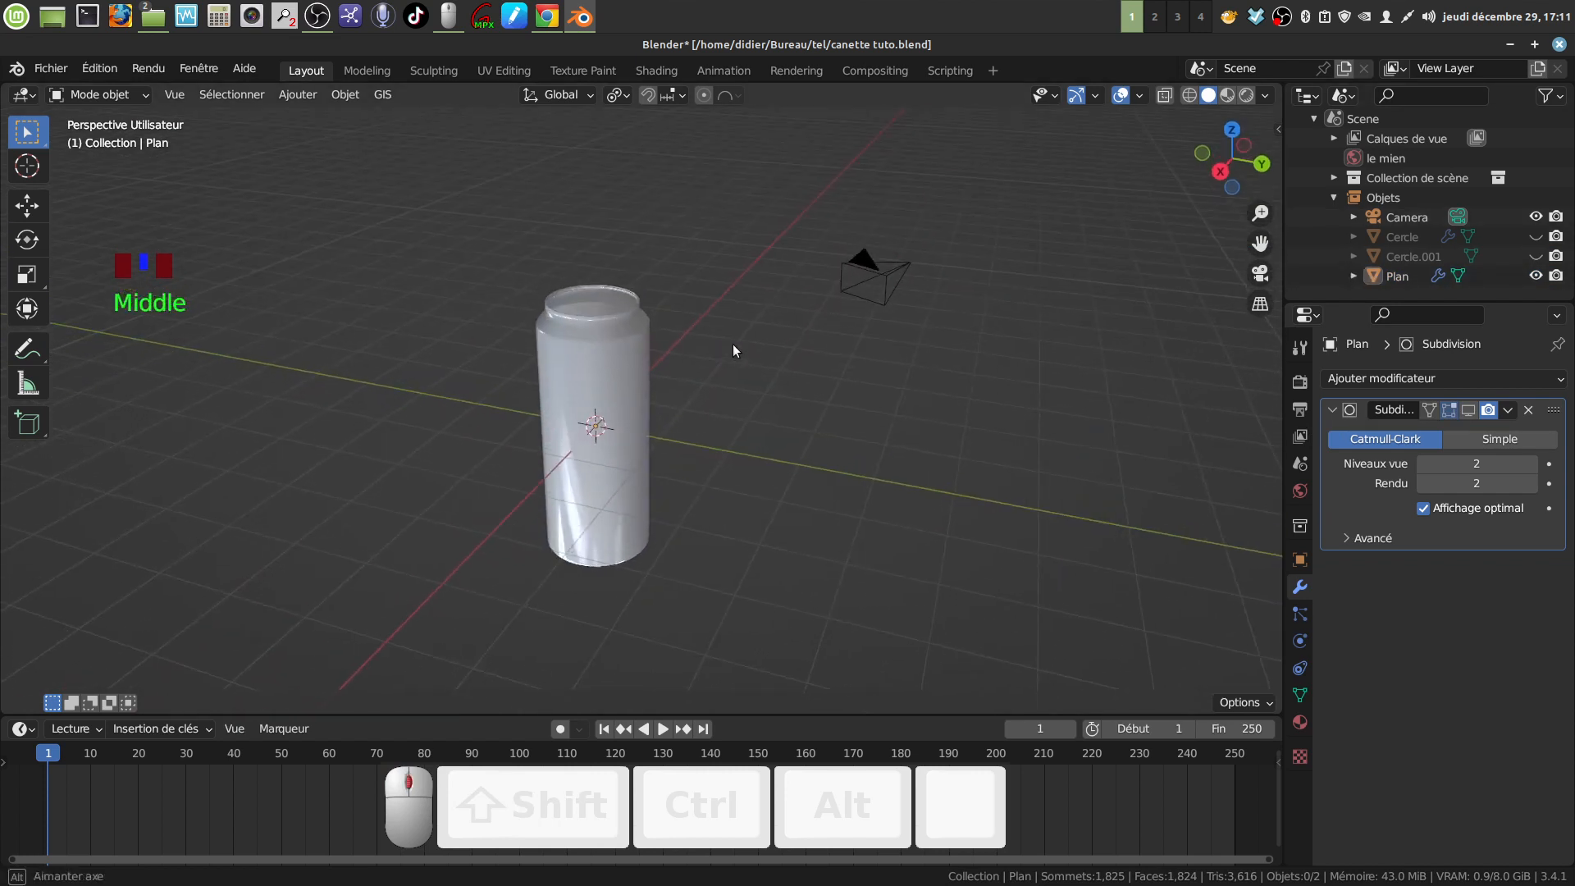
Unhide the lid objects Cercle and Cercle.001, and hide the can body Plan
left_click(1535, 256)
left_click(1534, 237)
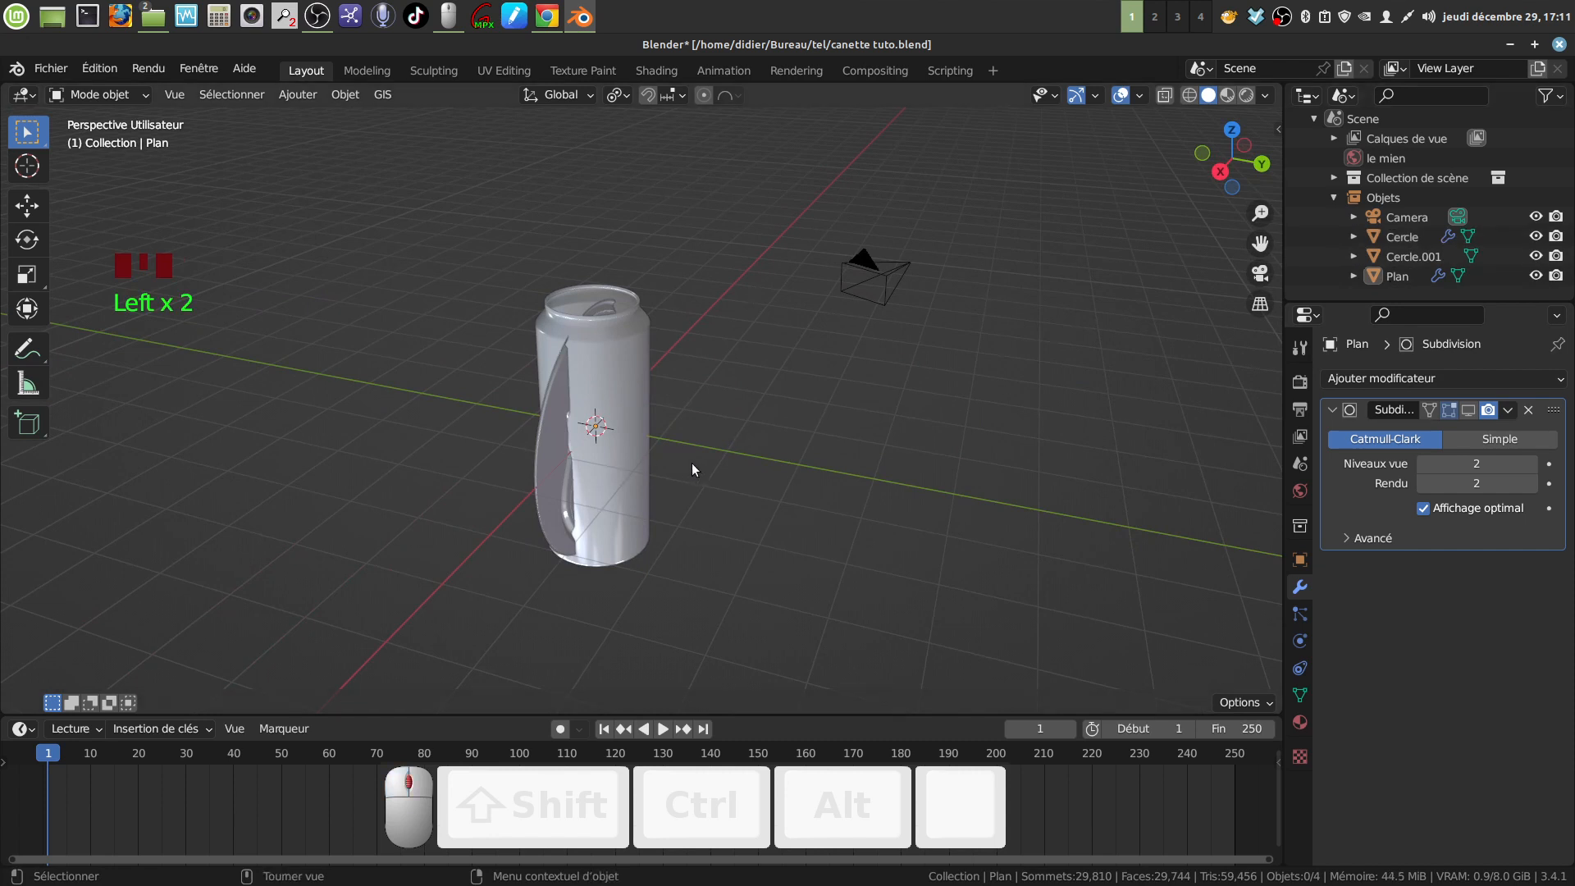
mouse_move(691, 462)
middle_mouse_down()
mouse_move(742, 451)
mouse_move(680, 475)
mouse_move(682, 448)
mouse_move(736, 436)
mouse_move(703, 449)
middle_mouse_up()
left_click(630, 444)
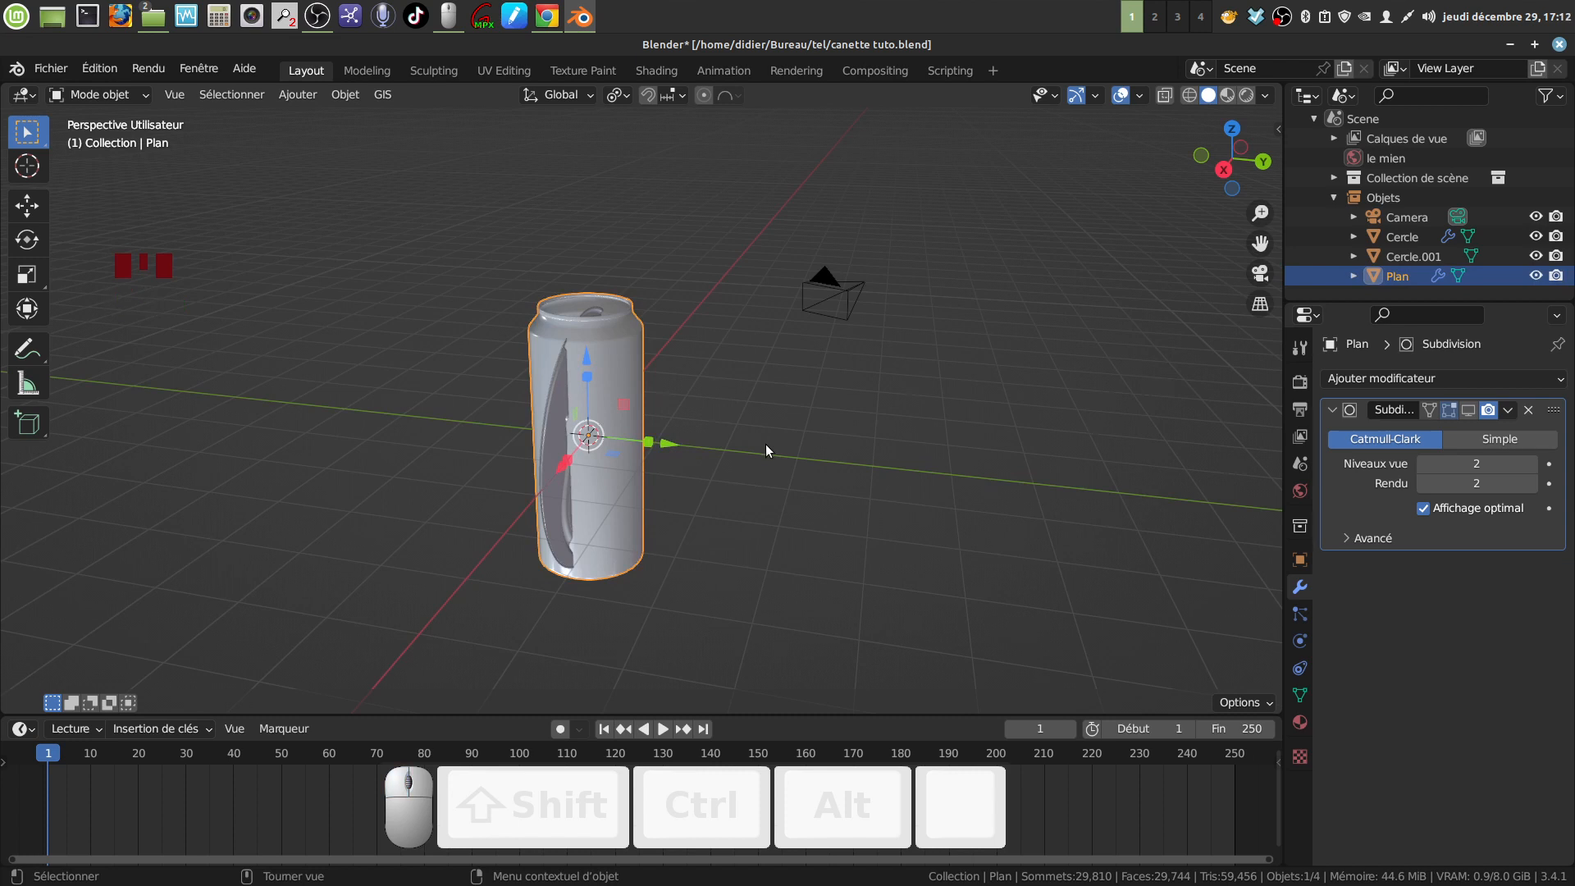
key("h")
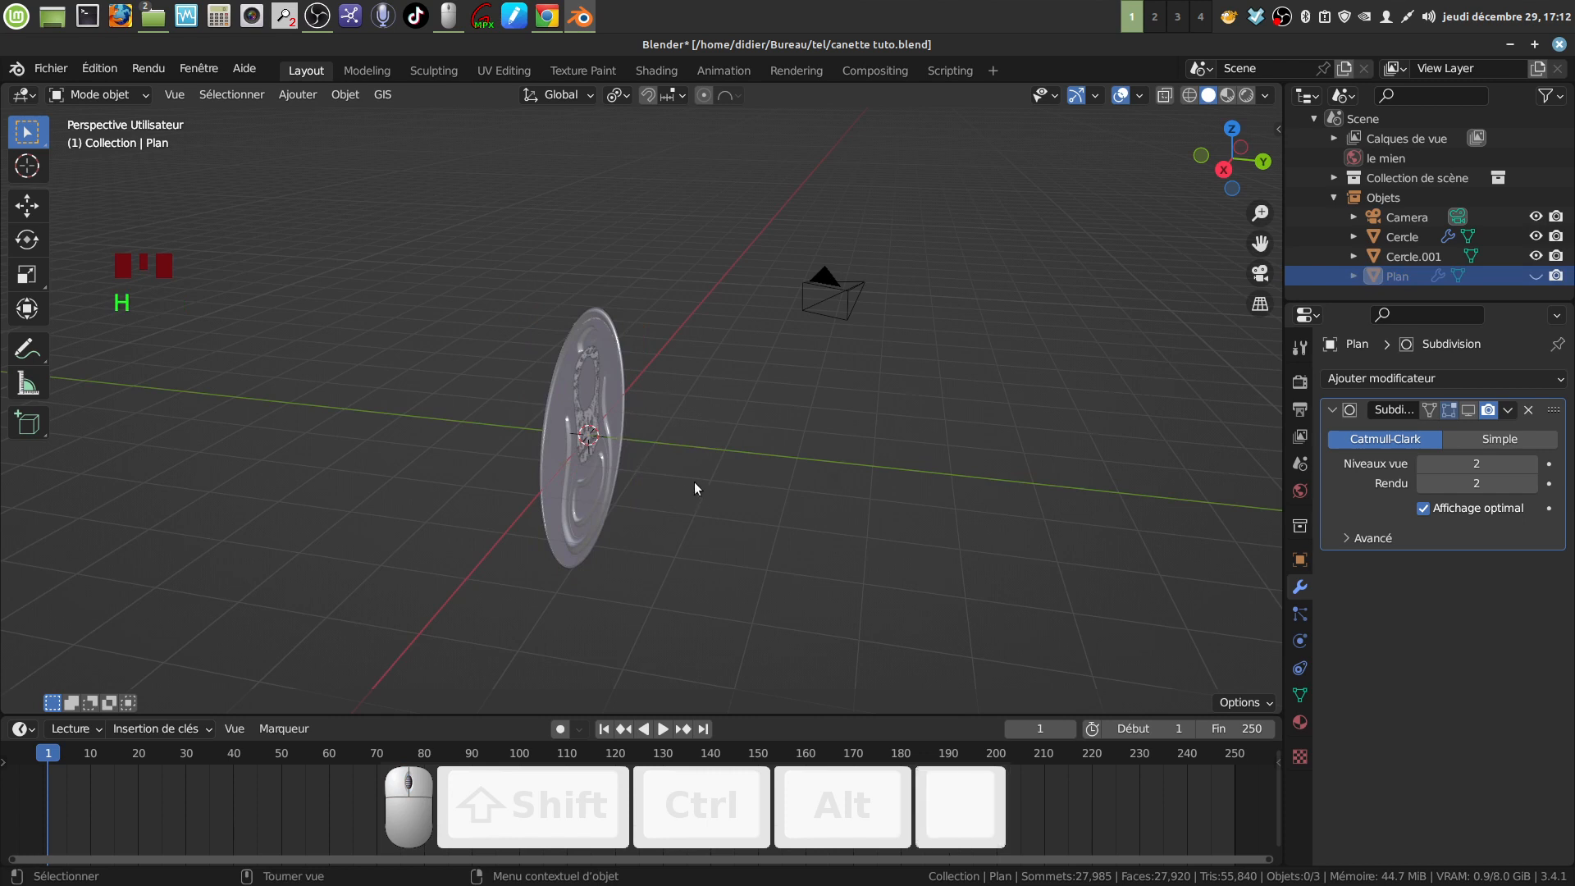
middle_click_drag(694, 489, 784, 468)
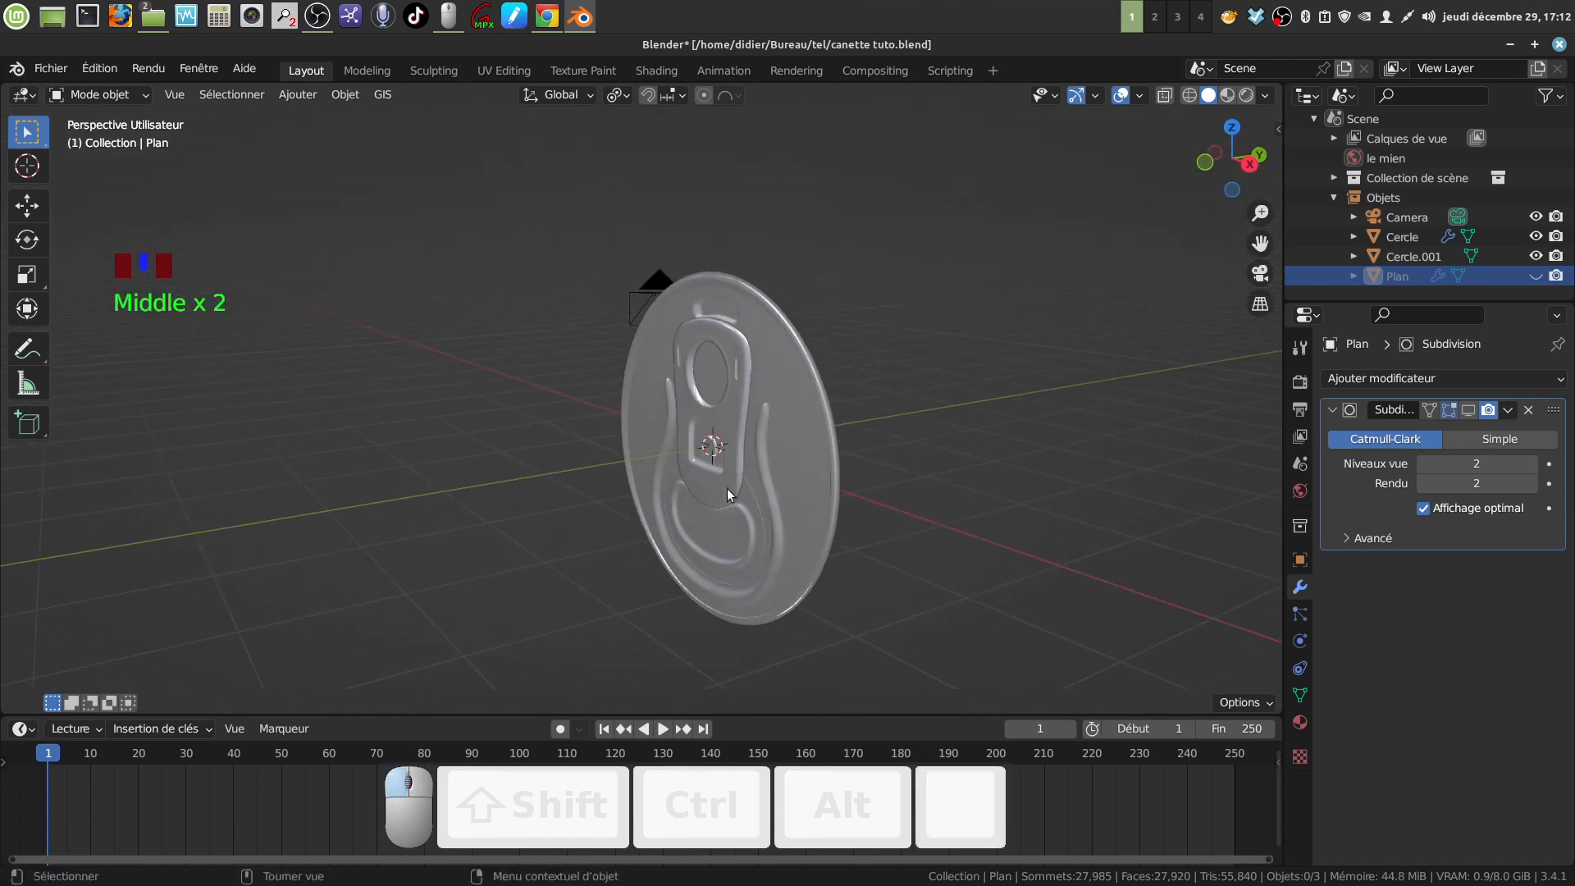
Select the lid and pull tab together, set the pivot point to Barycentre, and scale them to about 0.531
left_click(804, 510)
left_click(812, 513, "shift")
scroll(825, 525, "down", 3)
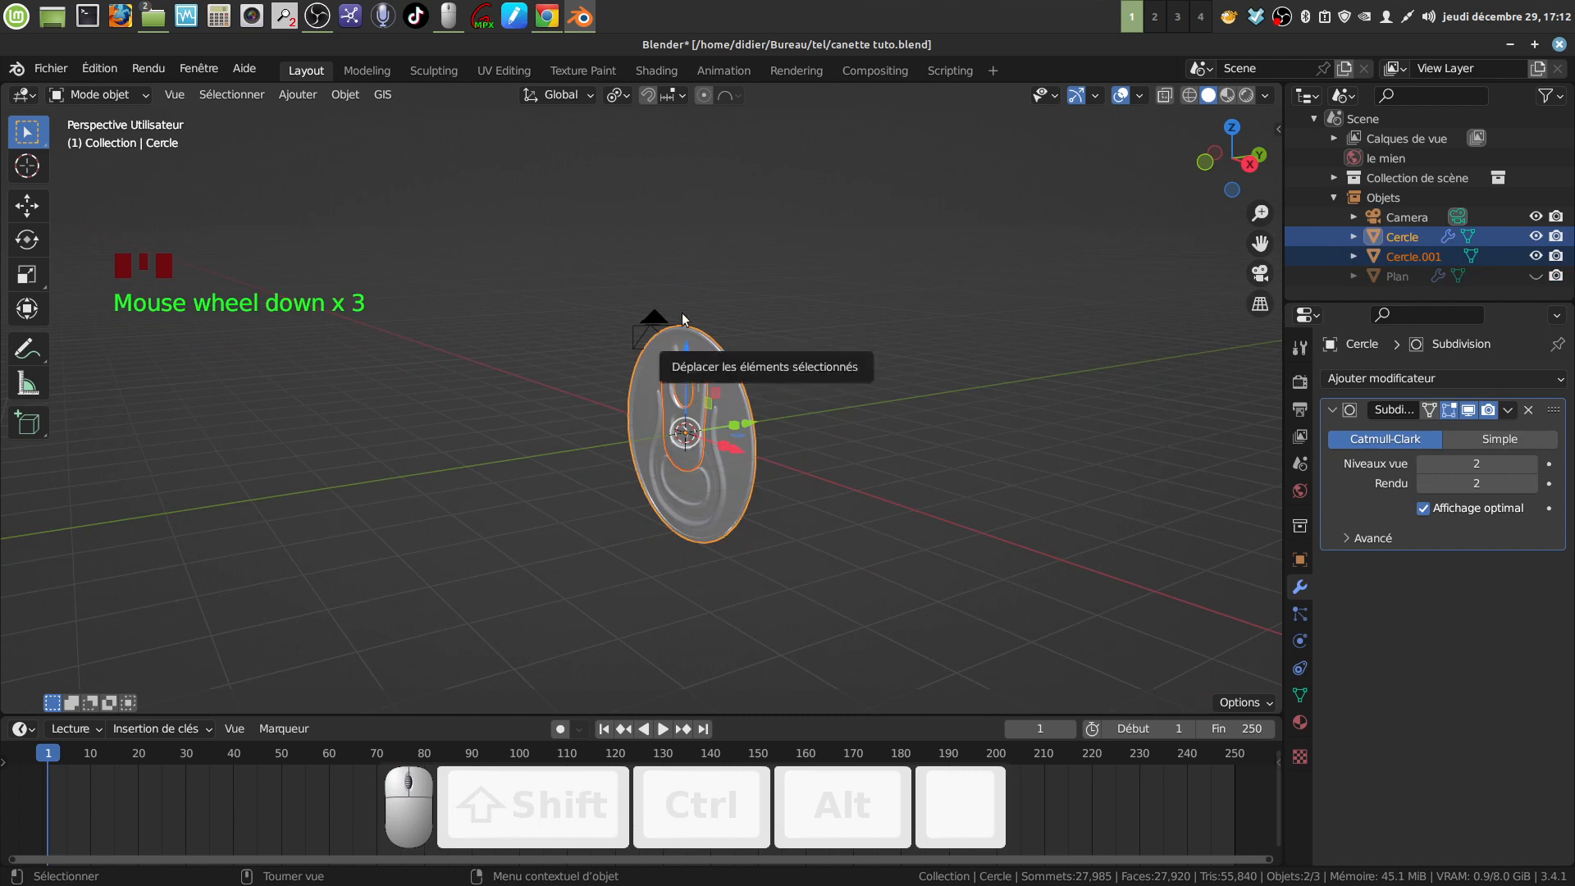
left_click(618, 95)
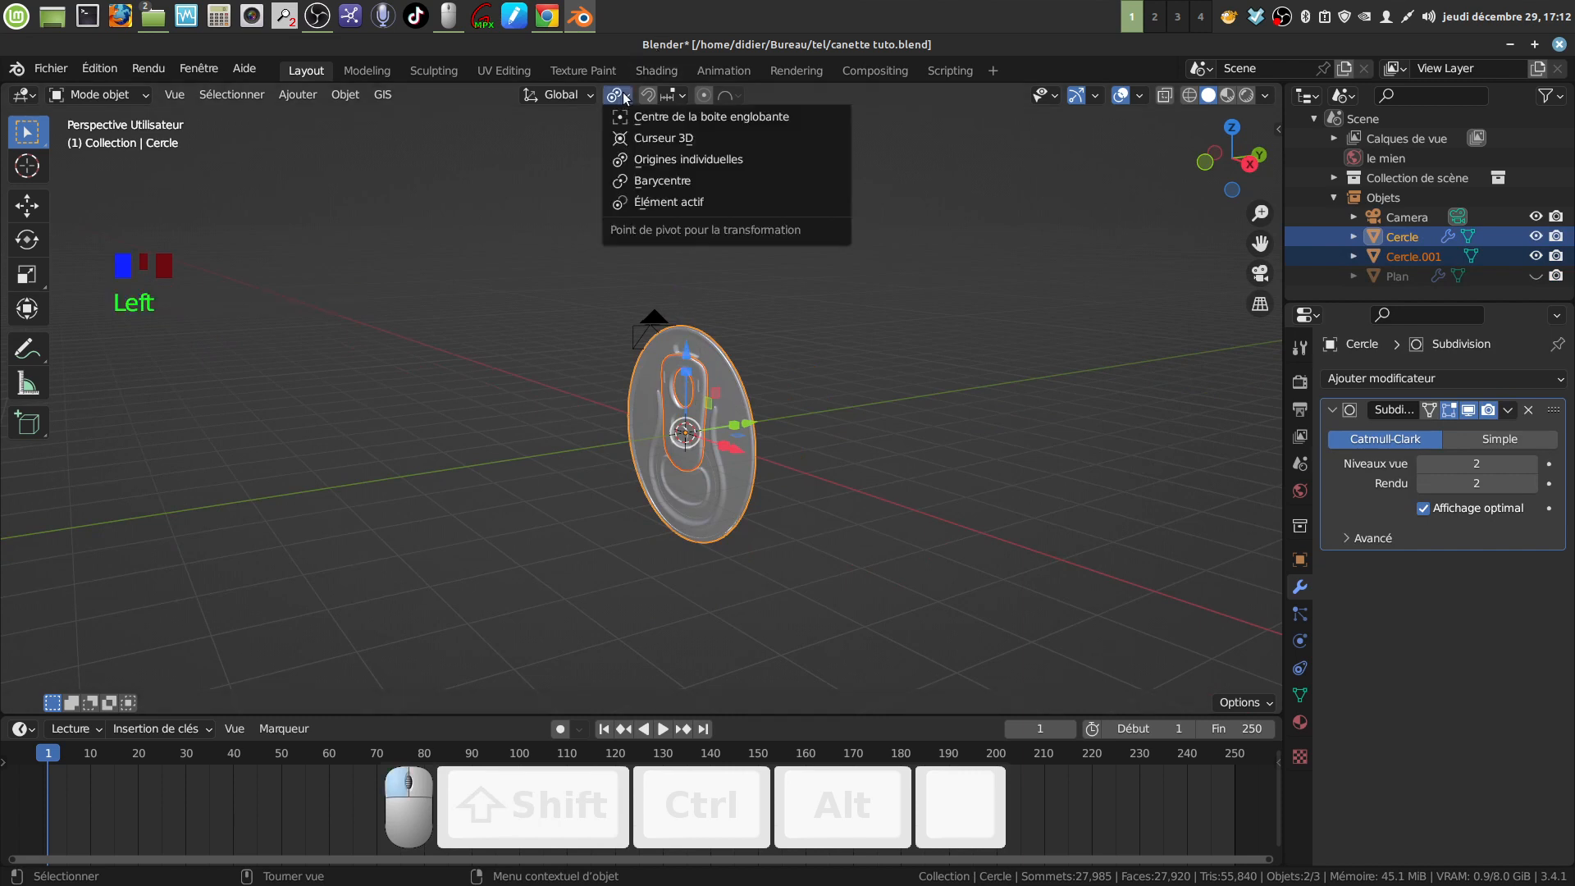
left_click(660, 181)
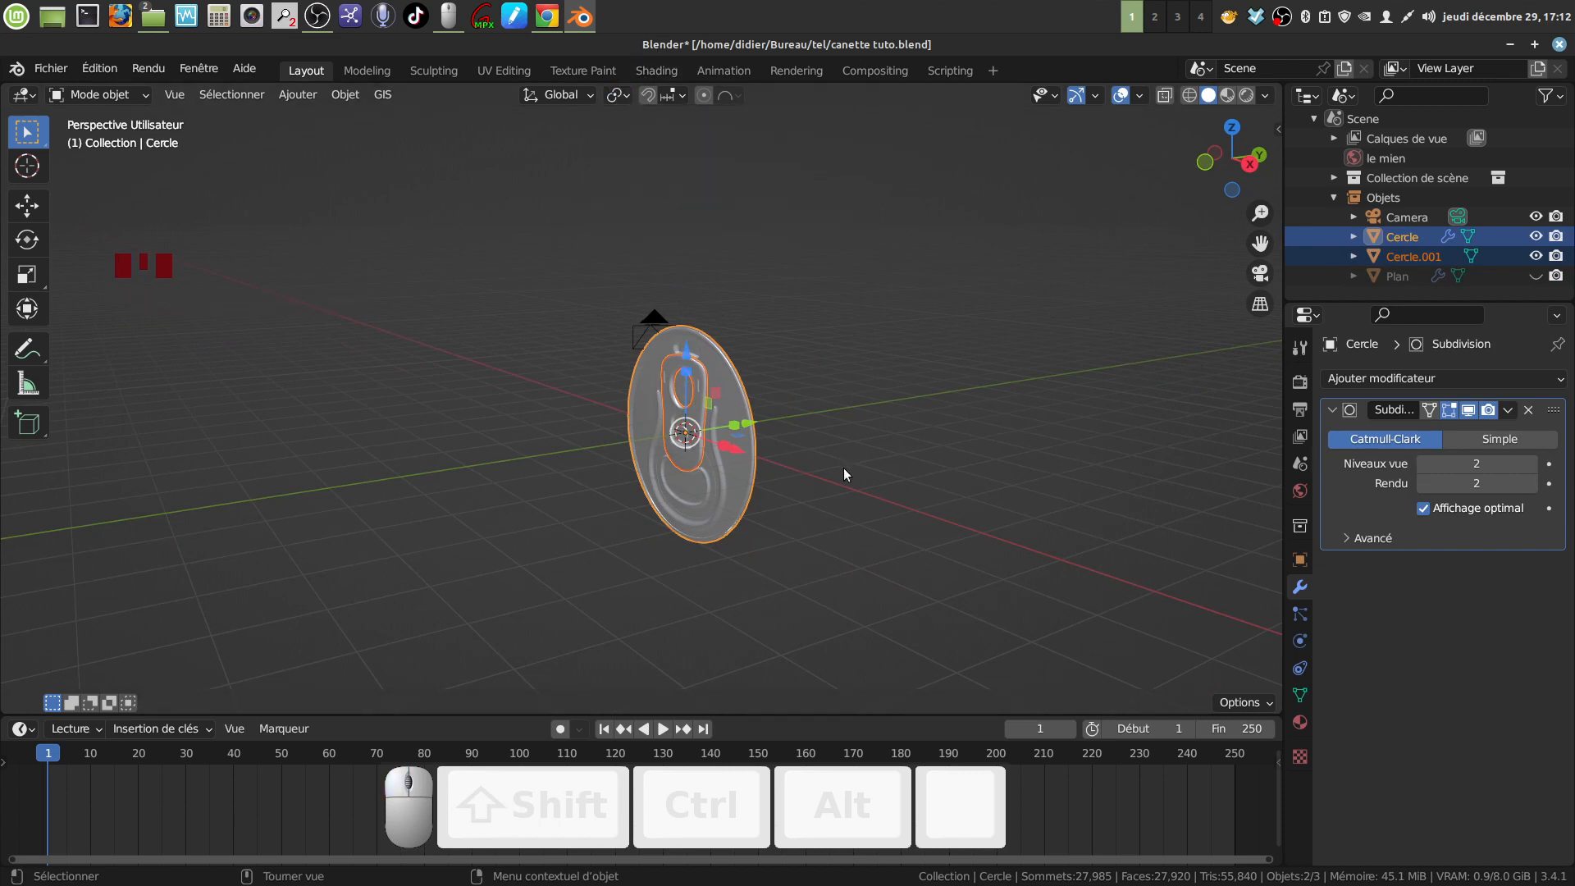
key("s")
left_click(779, 462)
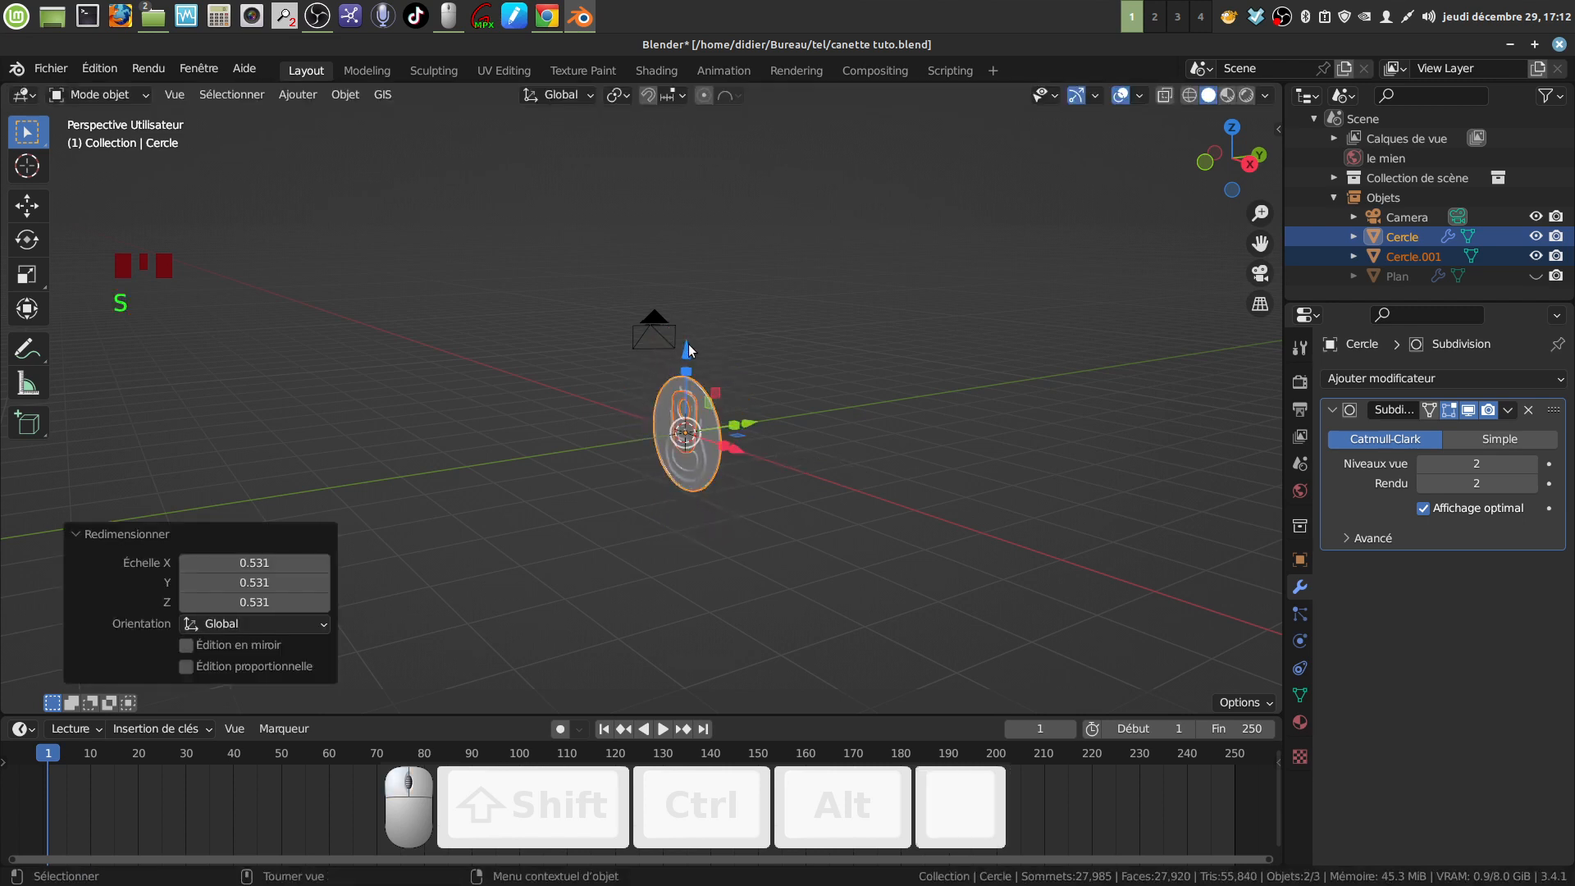
Raise the lid and tab along Z by about 3.907 m and another 1.134 m
left_click_drag(689, 349, 732, 124)
scroll(743, 359, "down", 2, "shift")
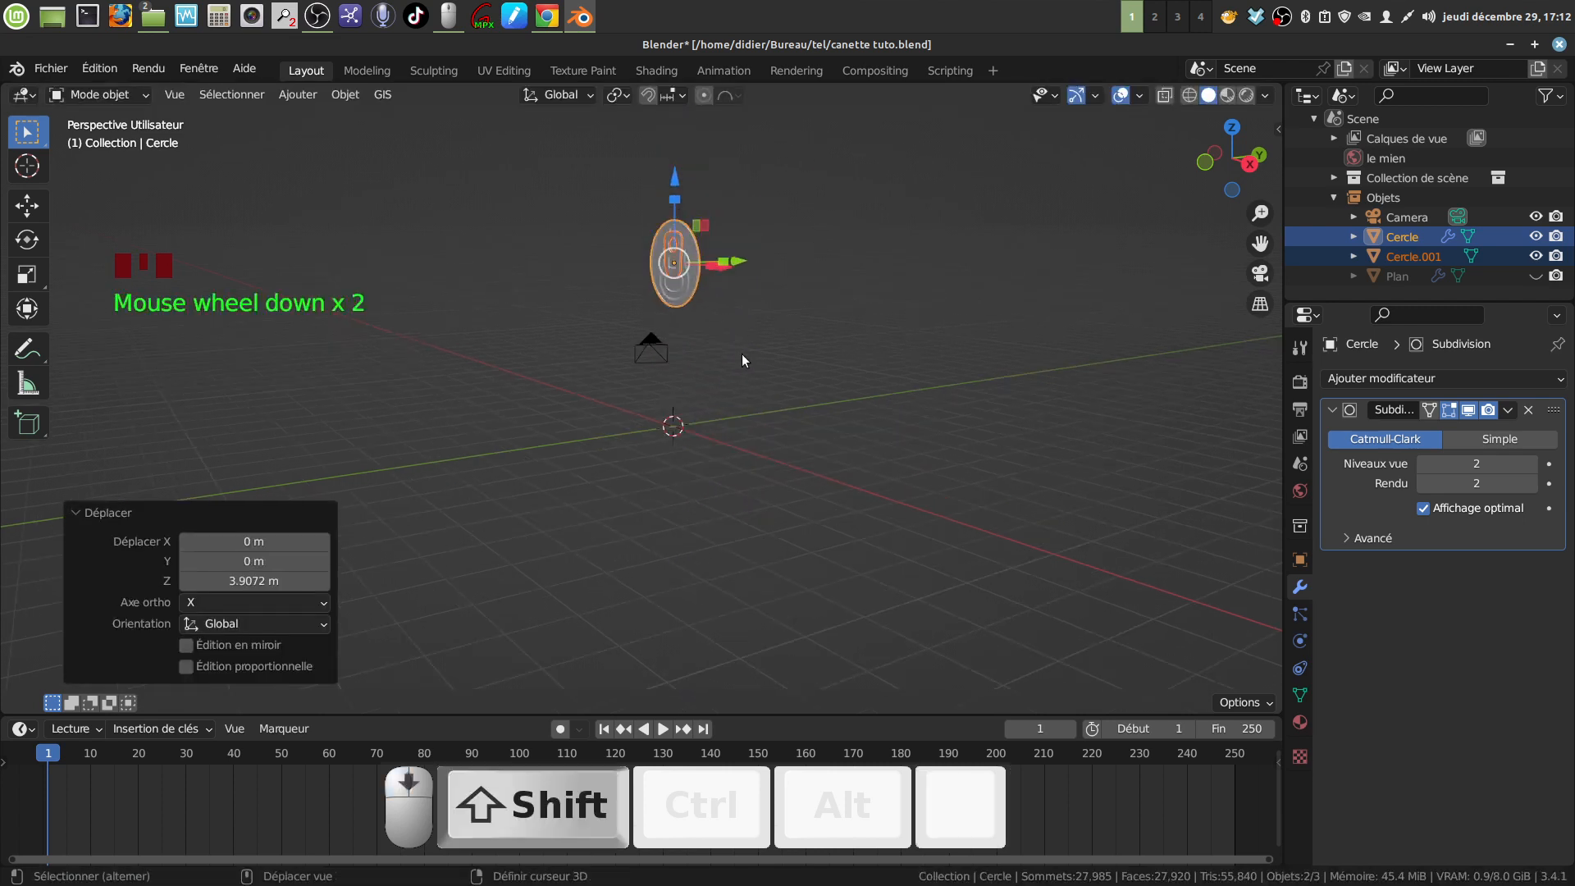
middle_click_drag(743, 359, 726, 418, "shift")
left_click_drag(658, 238, 659, 190)
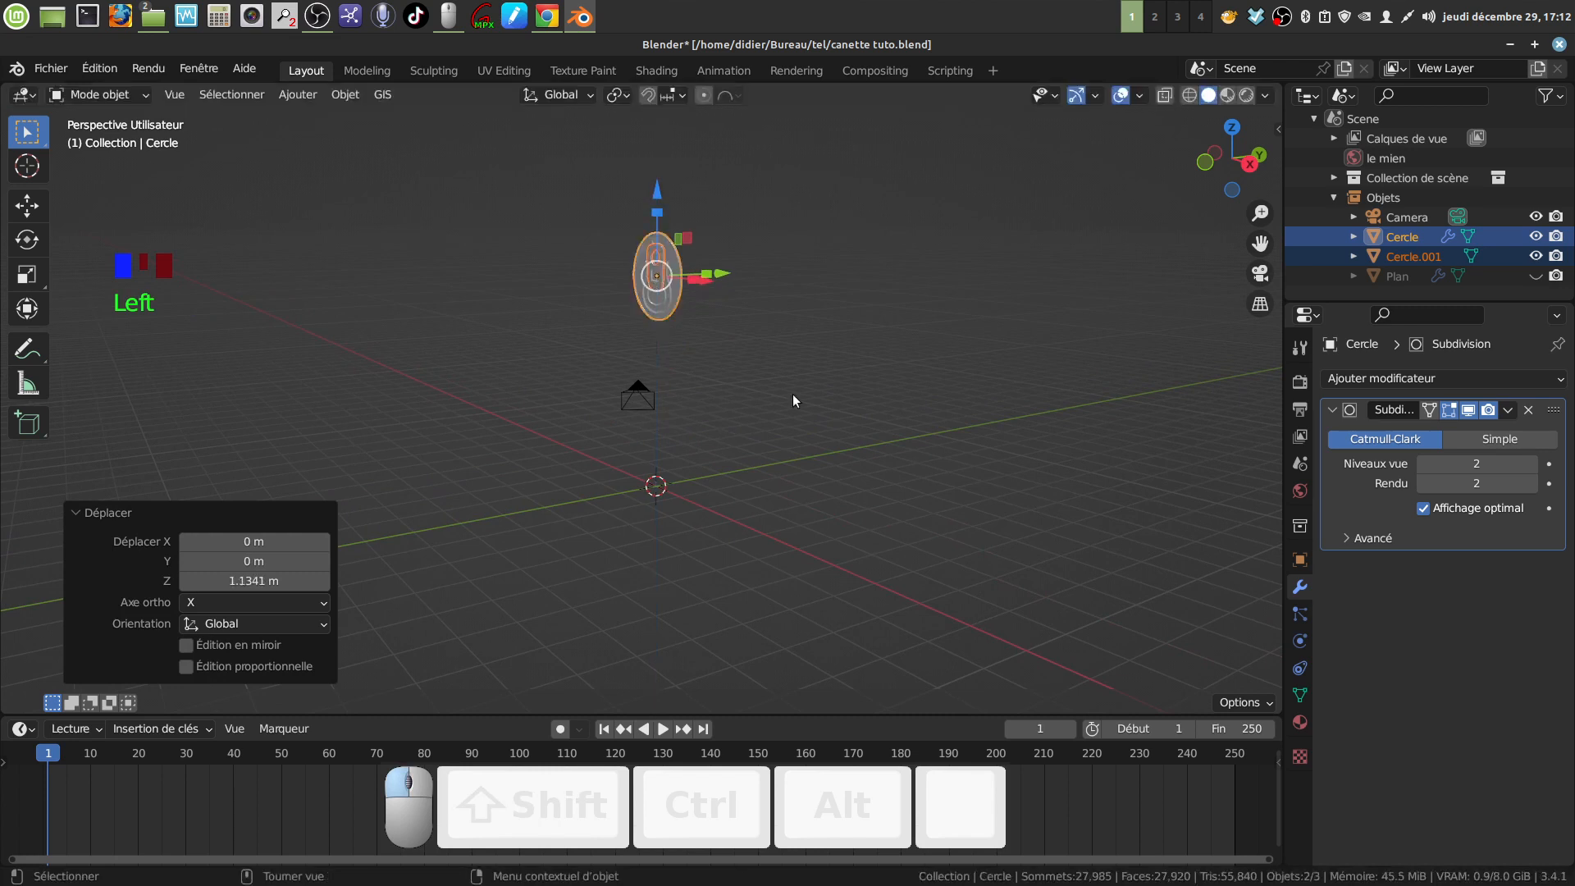
Rotate the lid and tab 90° and another 180° about the global X axis to lie flat, tab side up
middle_click_drag(750, 388, 677, 520)
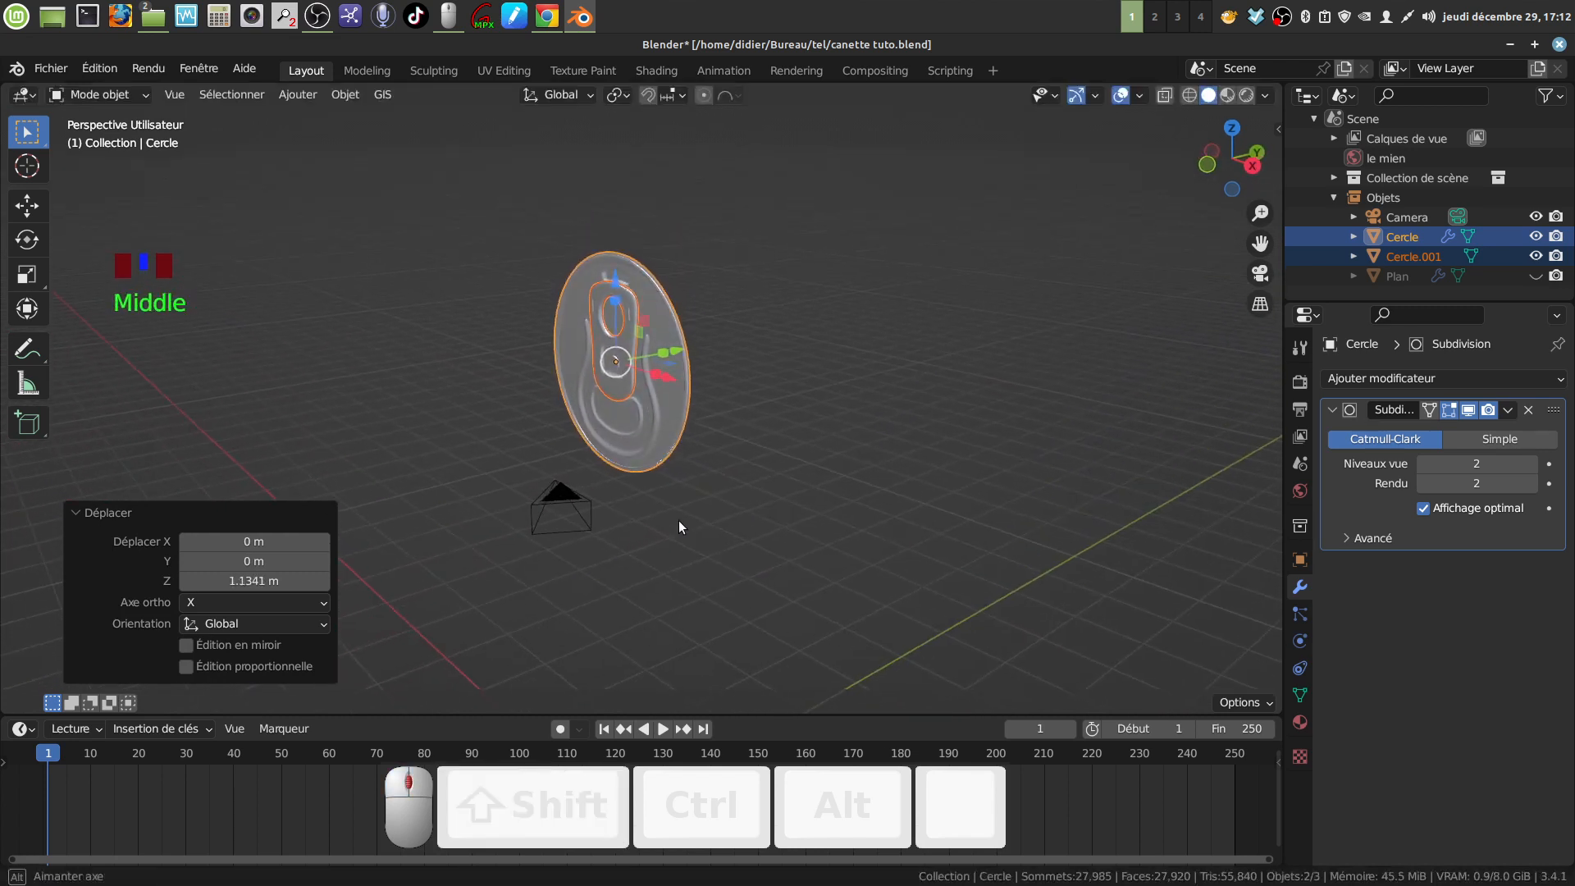
key("r")
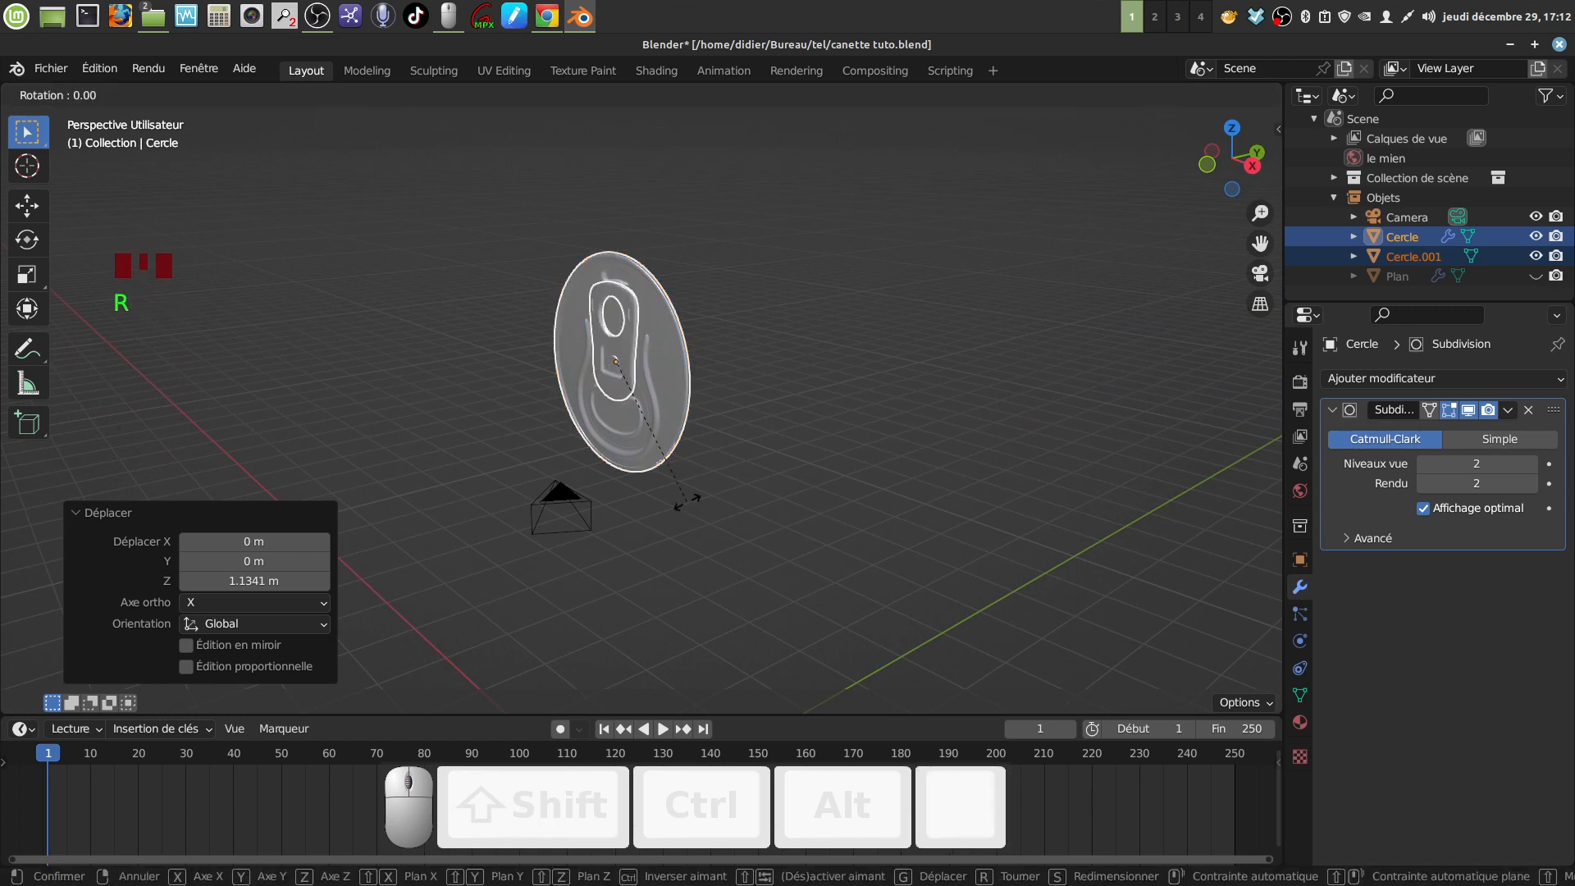
key("x")
key("KP_9")
key("KP_0")
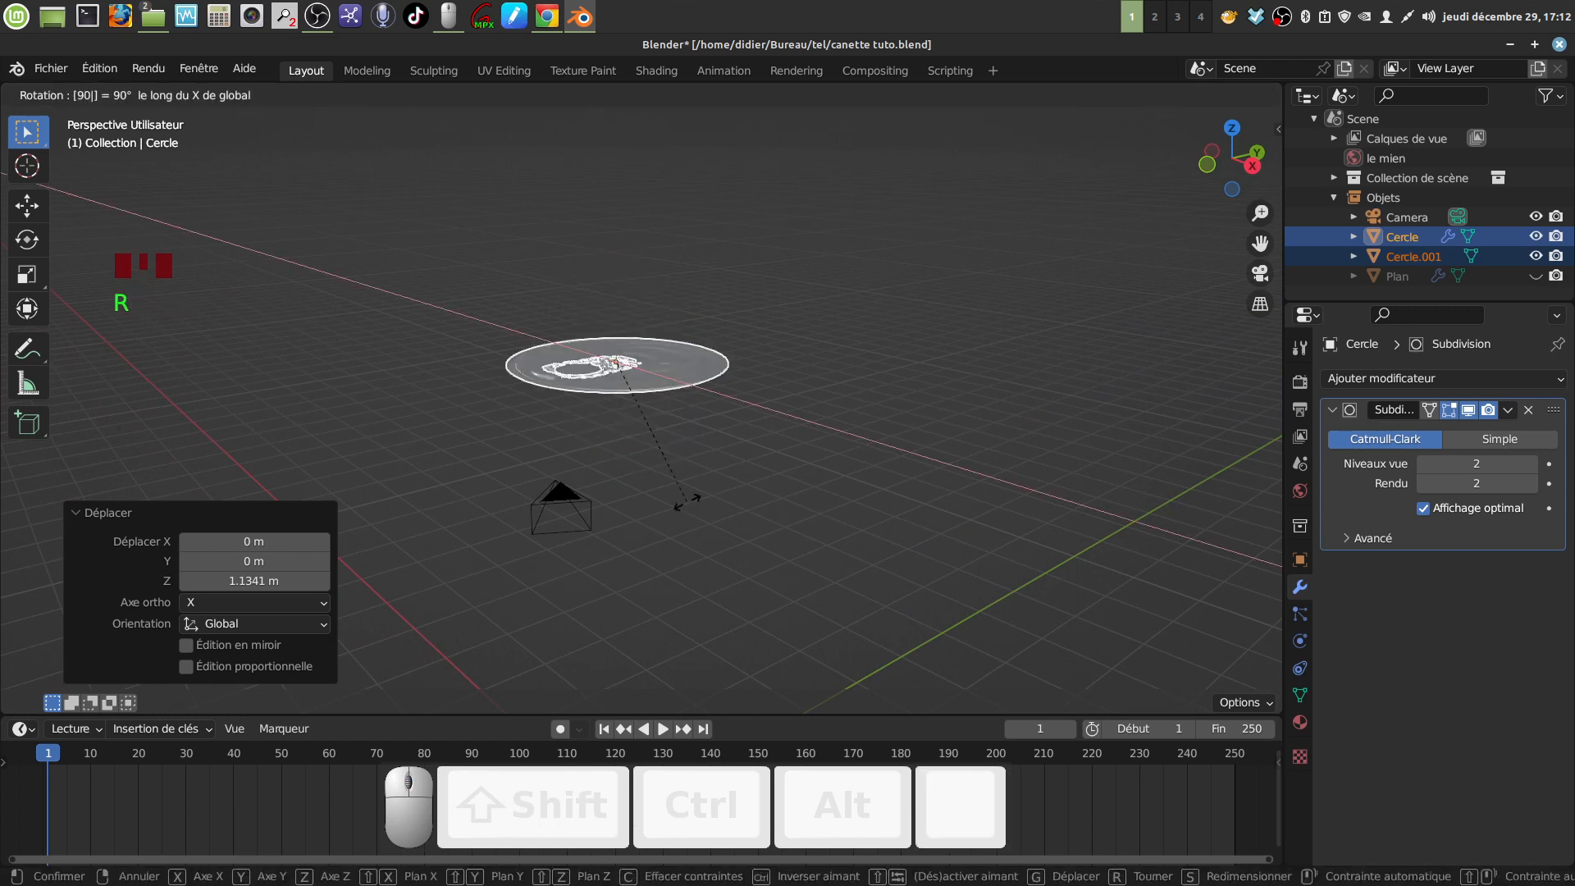
left_click(685, 500)
key("r")
key("x")
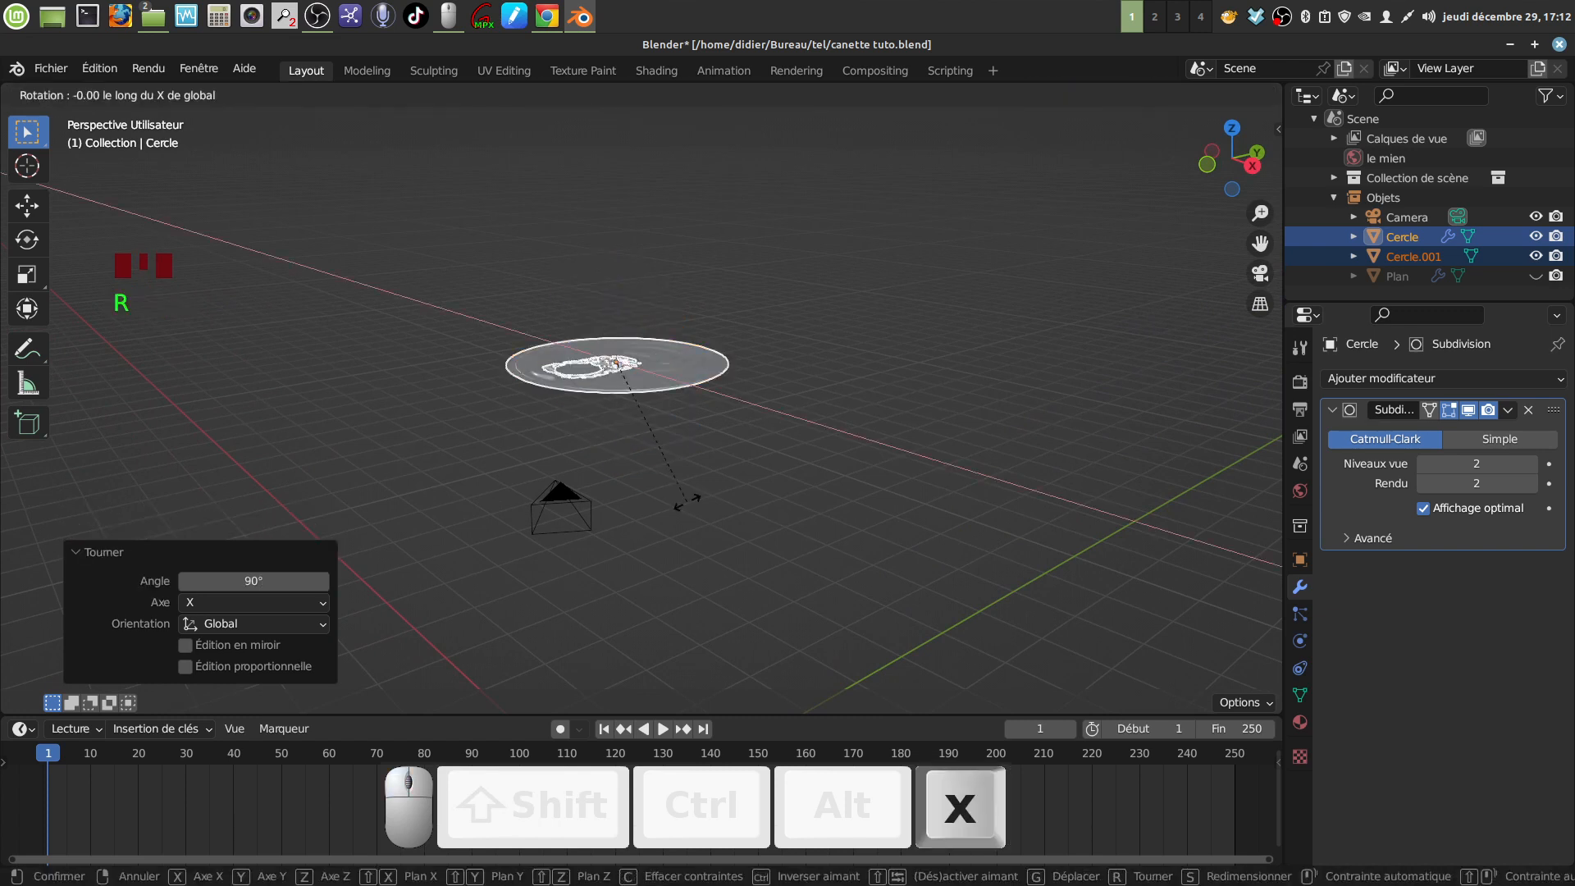
key("KP_1")
key("KP_8")
key("KP_0")
left_click(685, 500)
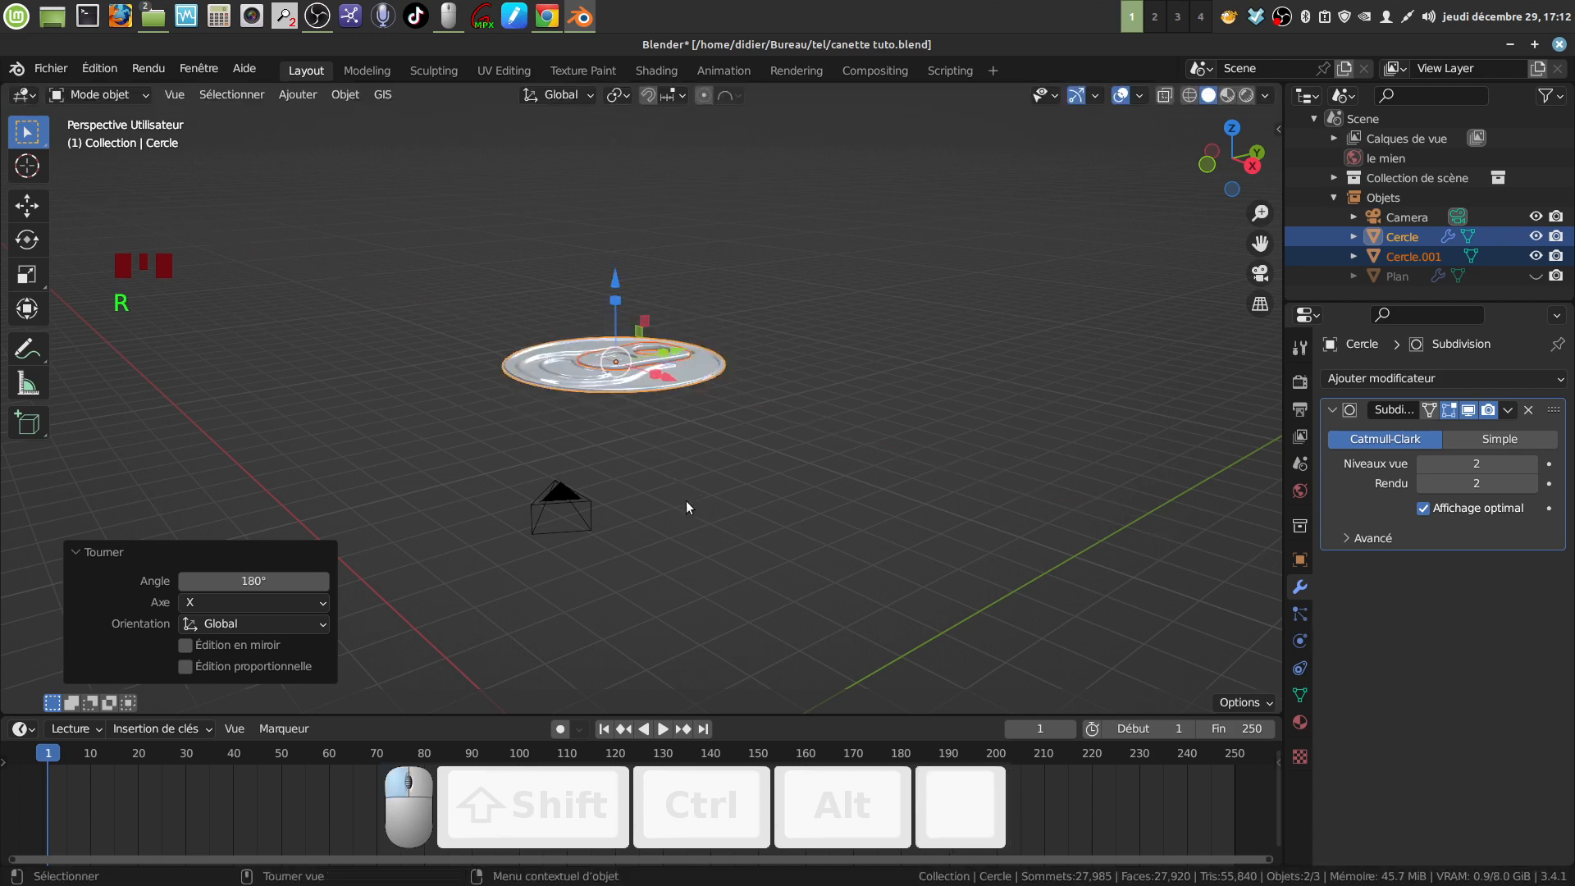
Raise the lid and tab farther along Z, deselect them, and unhide the can body
middle_click_drag(685, 501, 613, 492)
left_click_drag(641, 267, 644, 136)
left_click(713, 351)
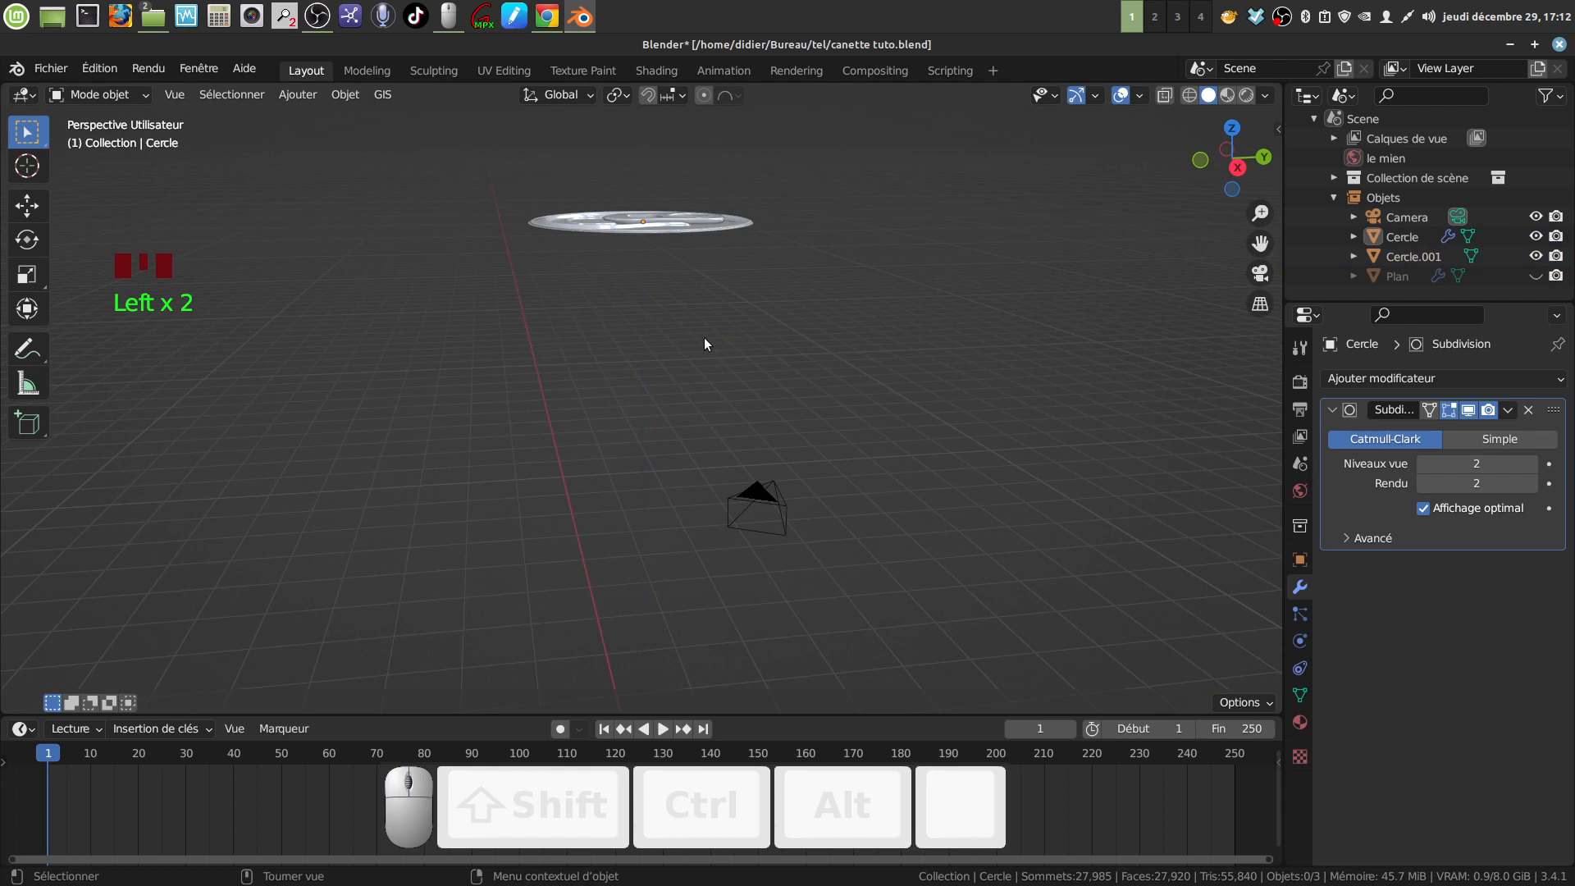
key("alt+h")
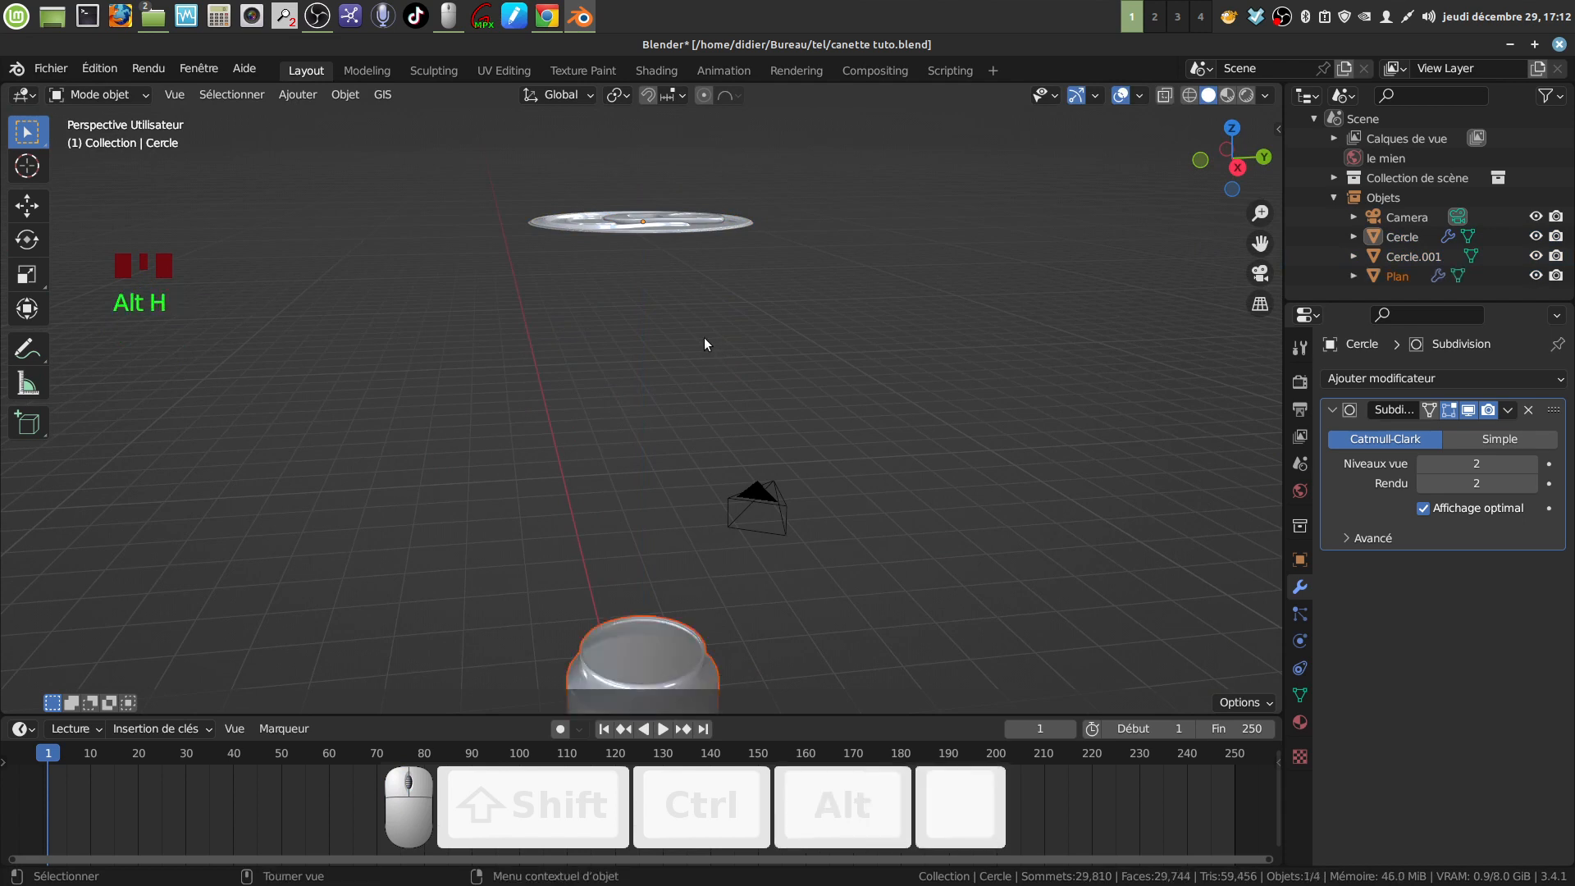
scroll(430, 351, "down", 2)
Select the lid and tab and lower them about 4.095 m along Z, plus a slight adjustment, to just above the can
left_click_drag(515, 247, 732, 325)
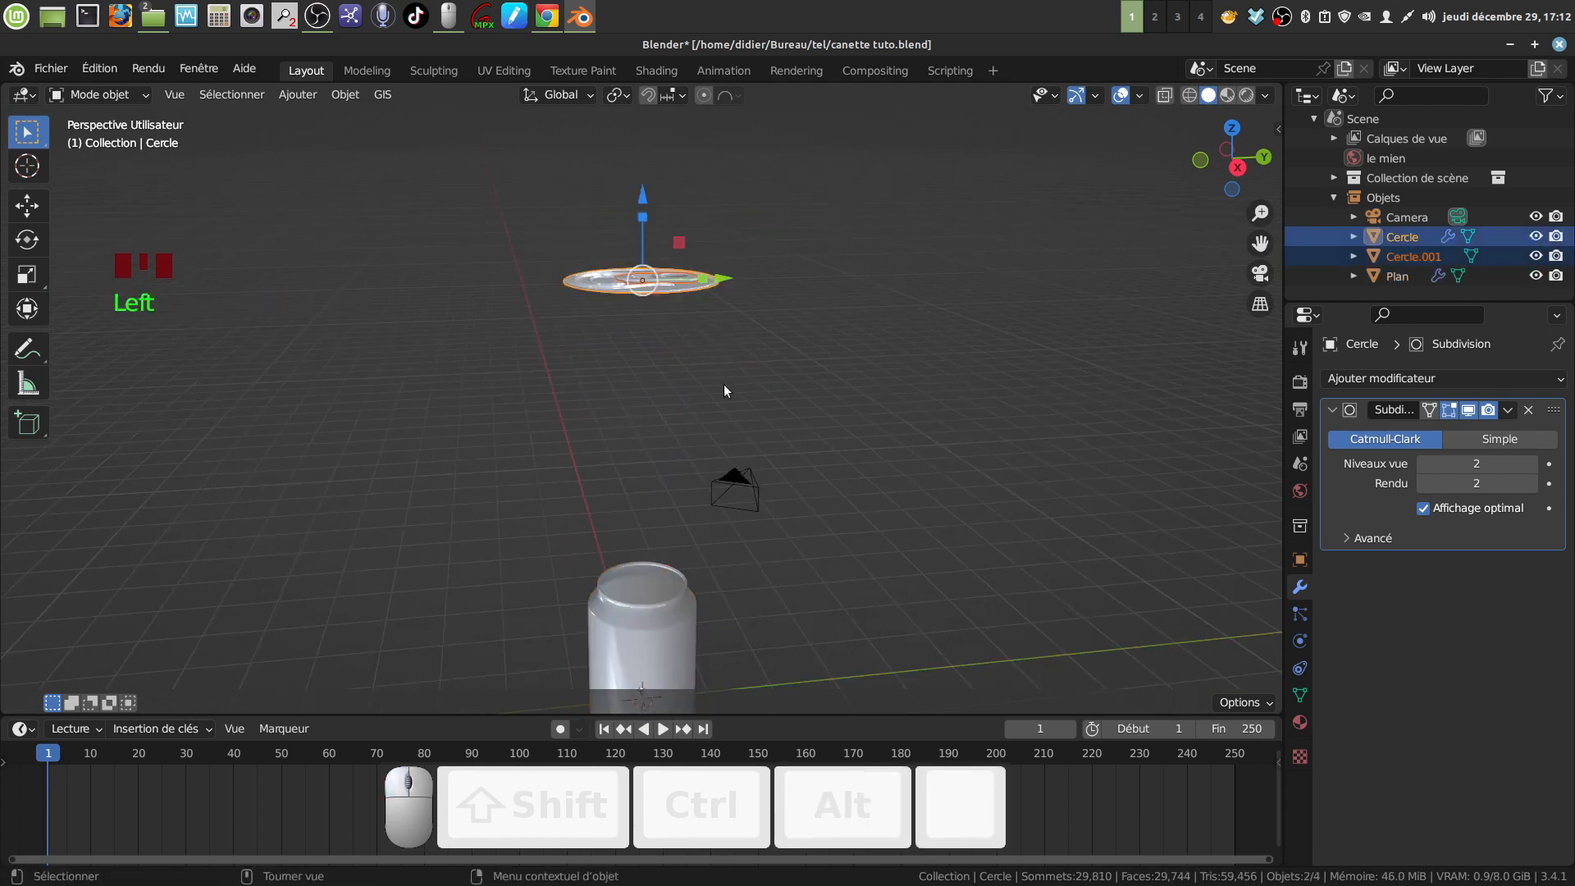
middle_click_drag(724, 391, 648, 273, "shift")
left_click_drag(616, 172, 711, 516)
middle_click_drag(711, 515, 701, 366, "shift")
scroll(712, 491, "up", 3)
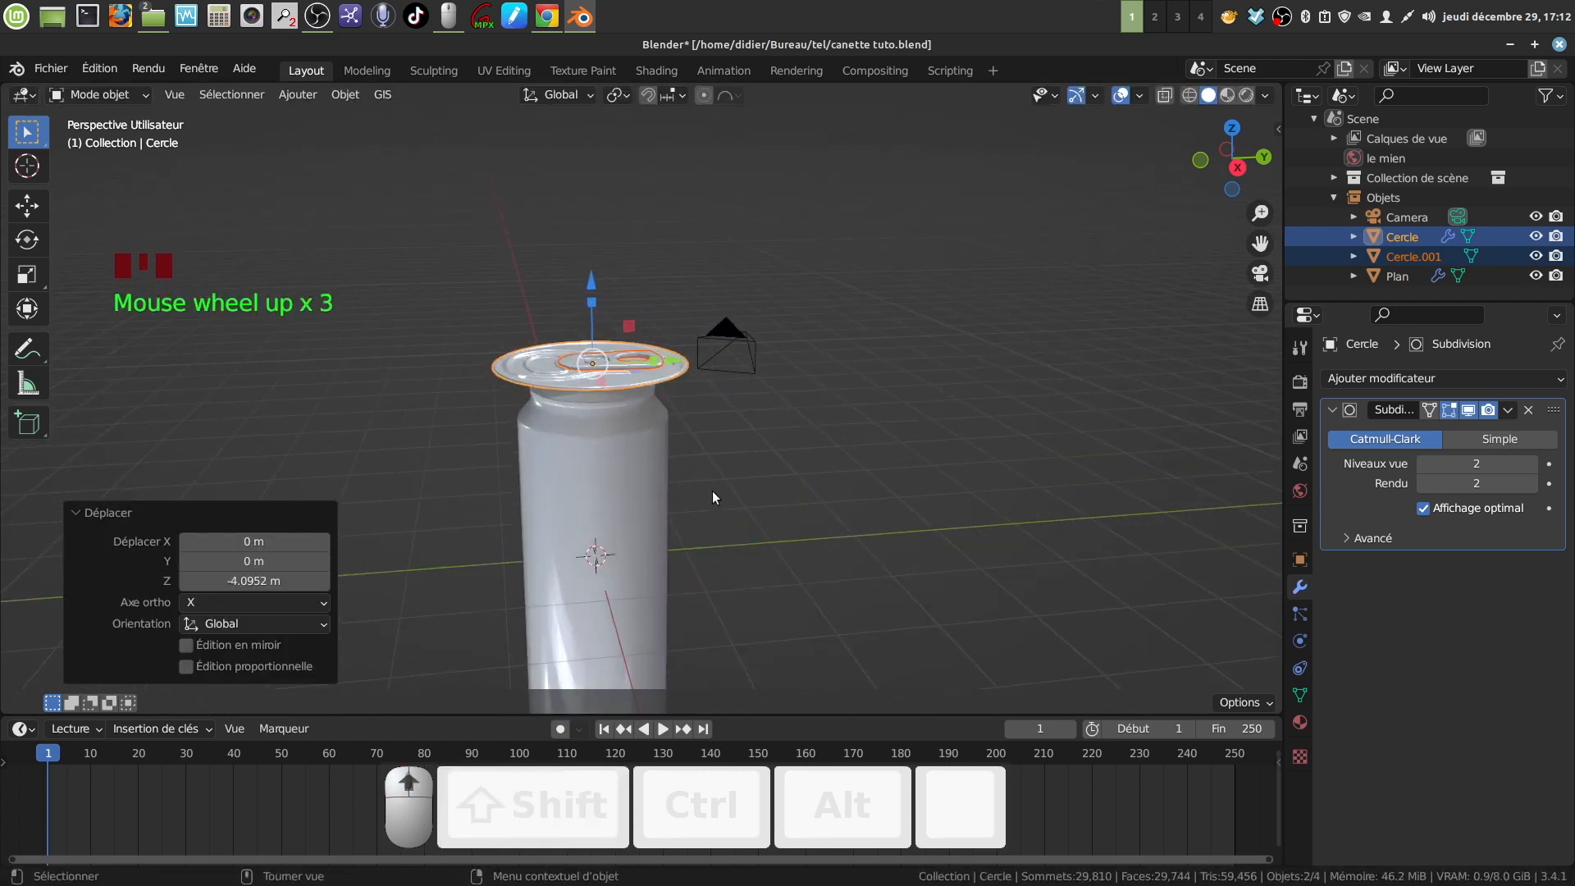
middle_click_drag(712, 490, 706, 474)
left_click_drag(603, 303, 603, 314)
middle_click_drag(654, 423, 630, 264, "shift")
Enable the Filaire (wireframe) option in the can body's 3D view display settings
left_click(643, 395)
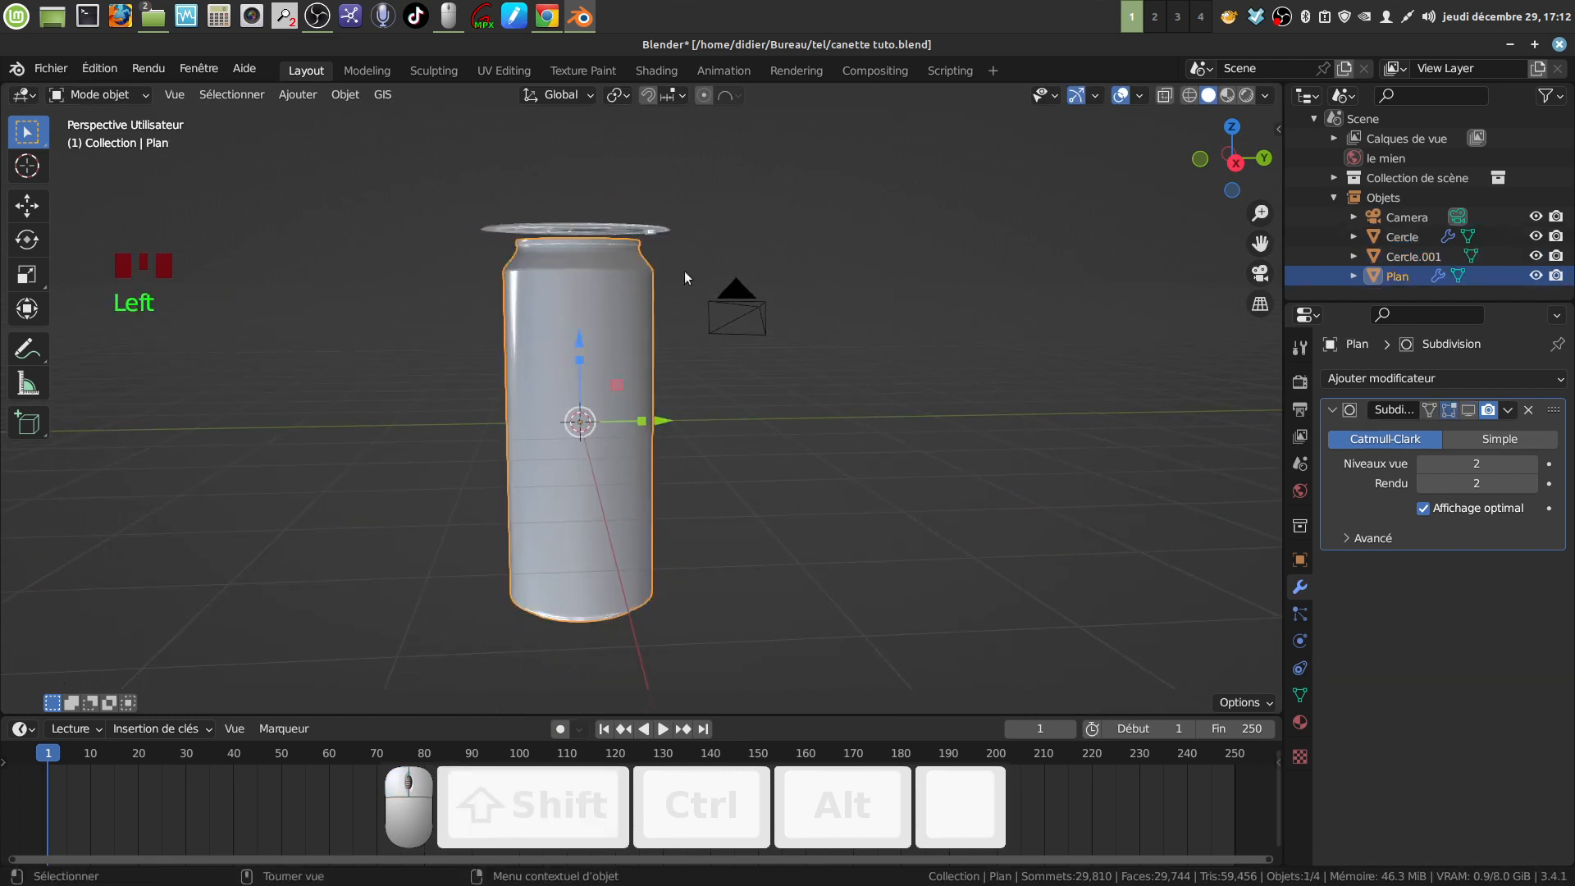
left_click(1299, 723)
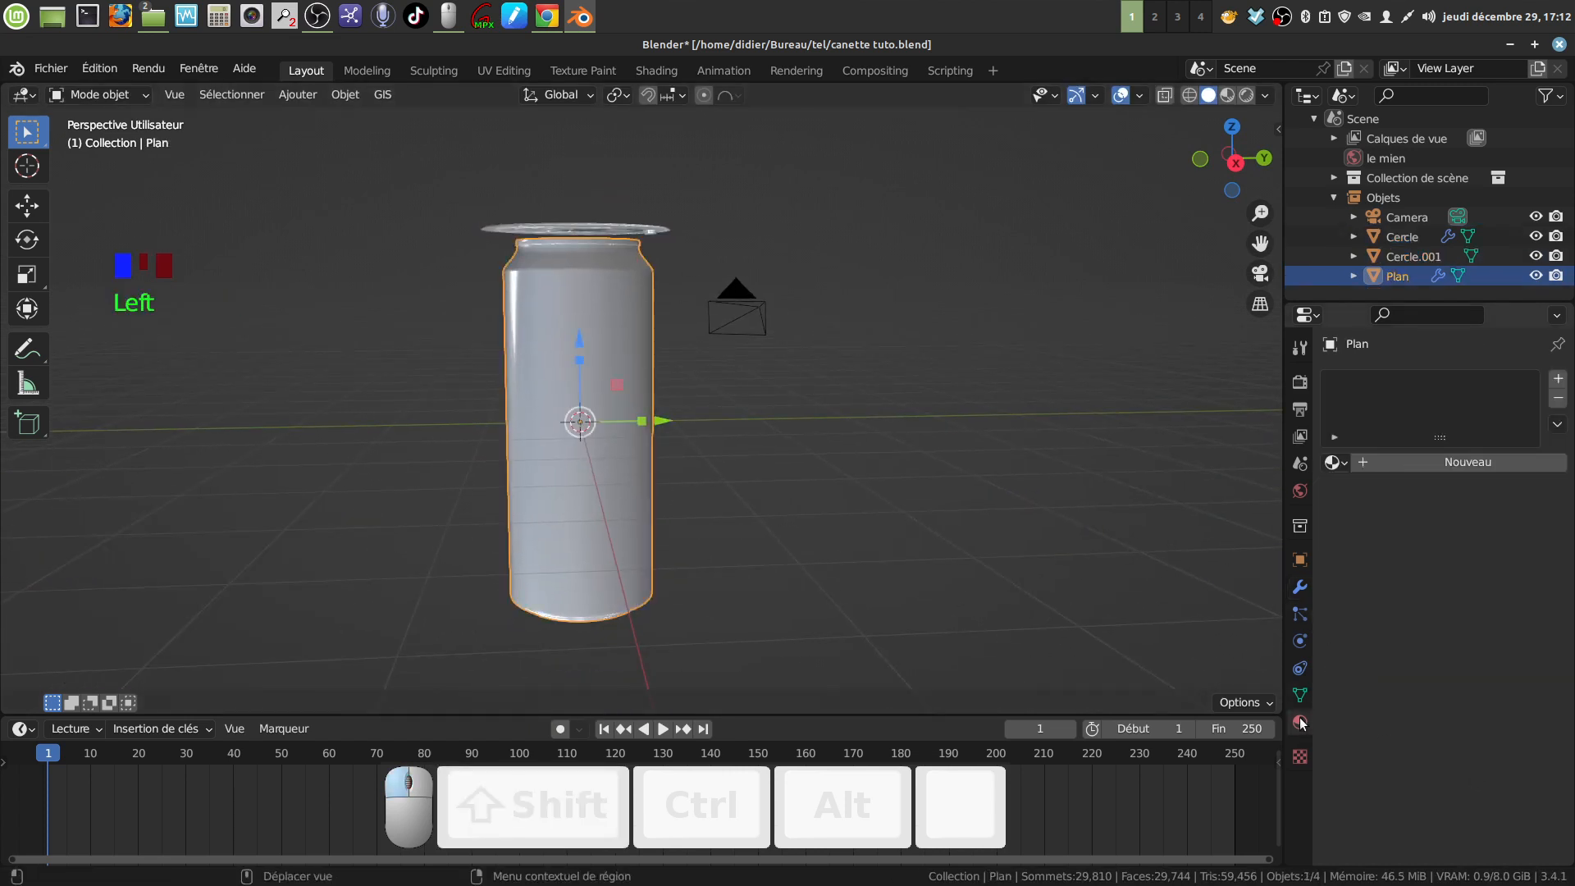
left_click(1299, 558)
scroll(1387, 692, "down", 4)
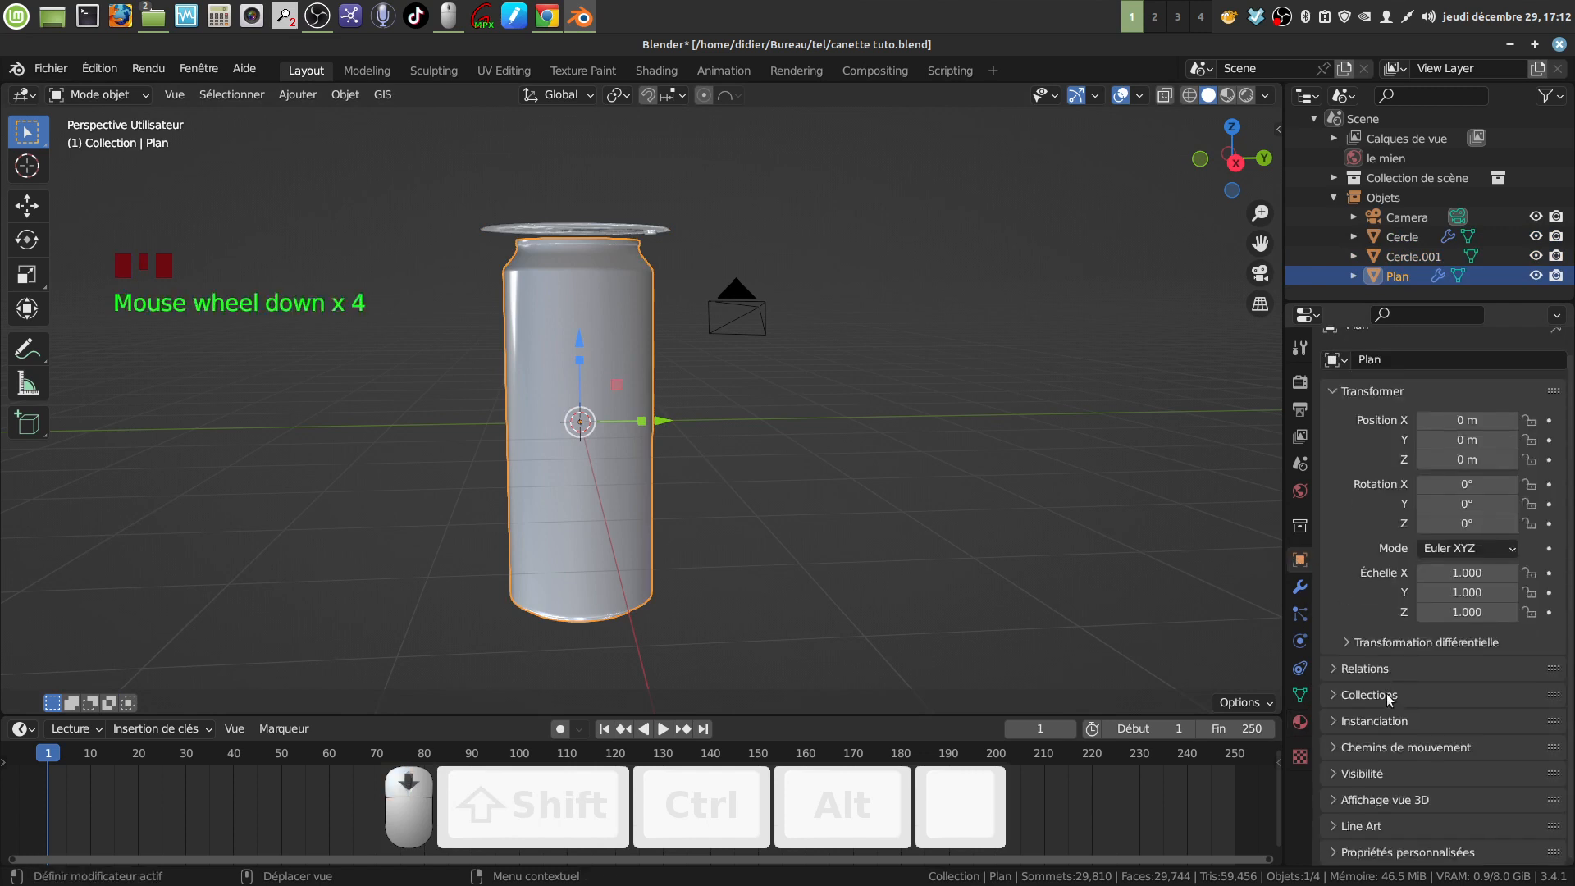
left_click(1339, 800)
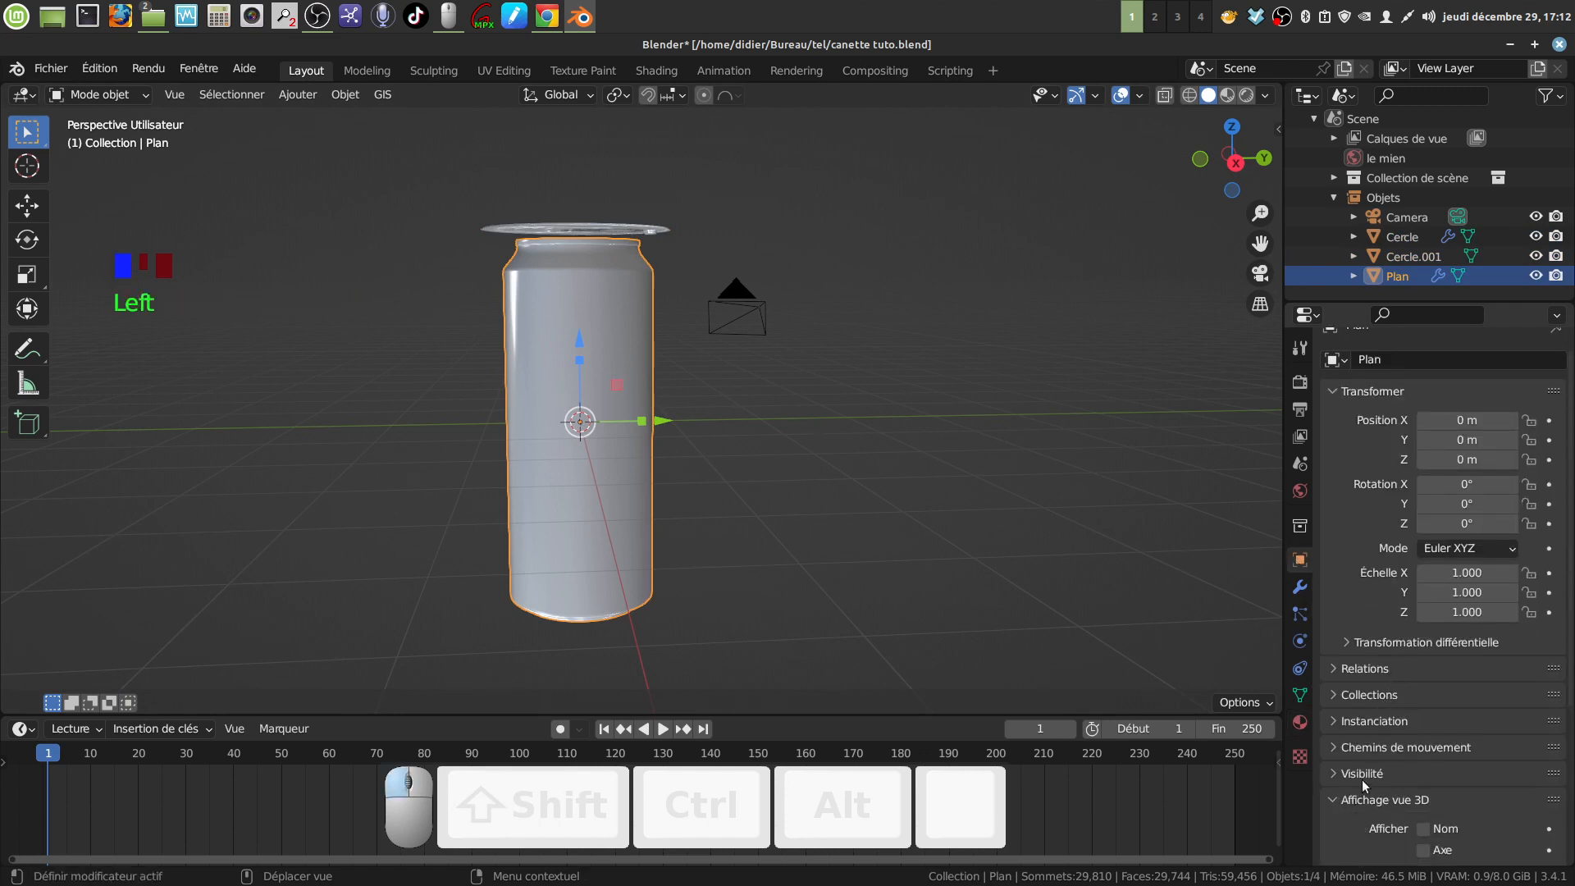
scroll(1366, 771, "down", 7)
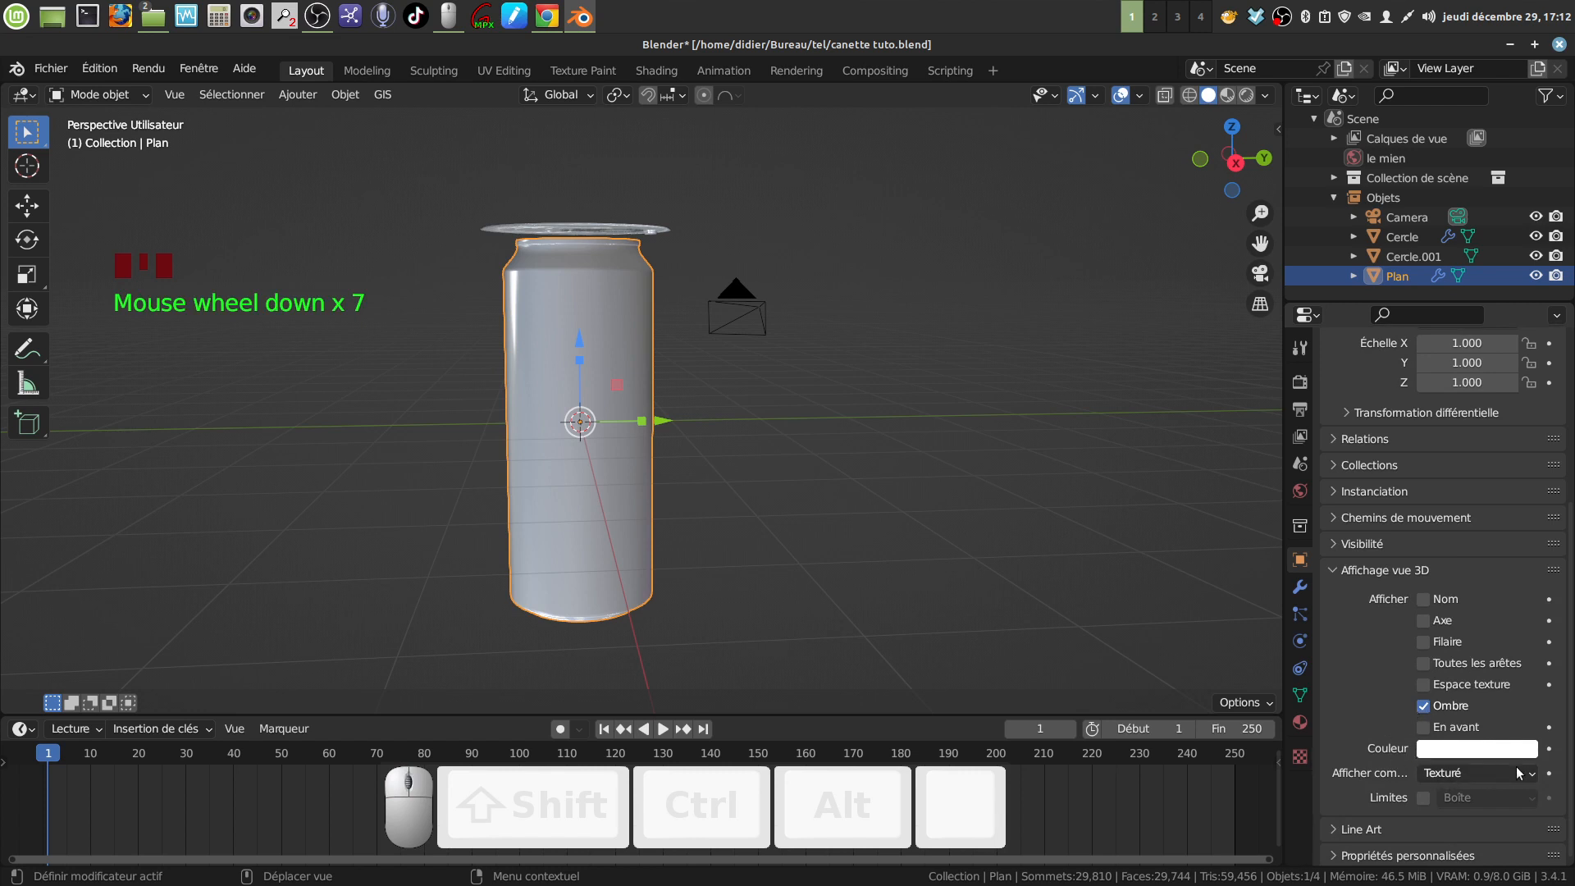
left_click(1424, 642)
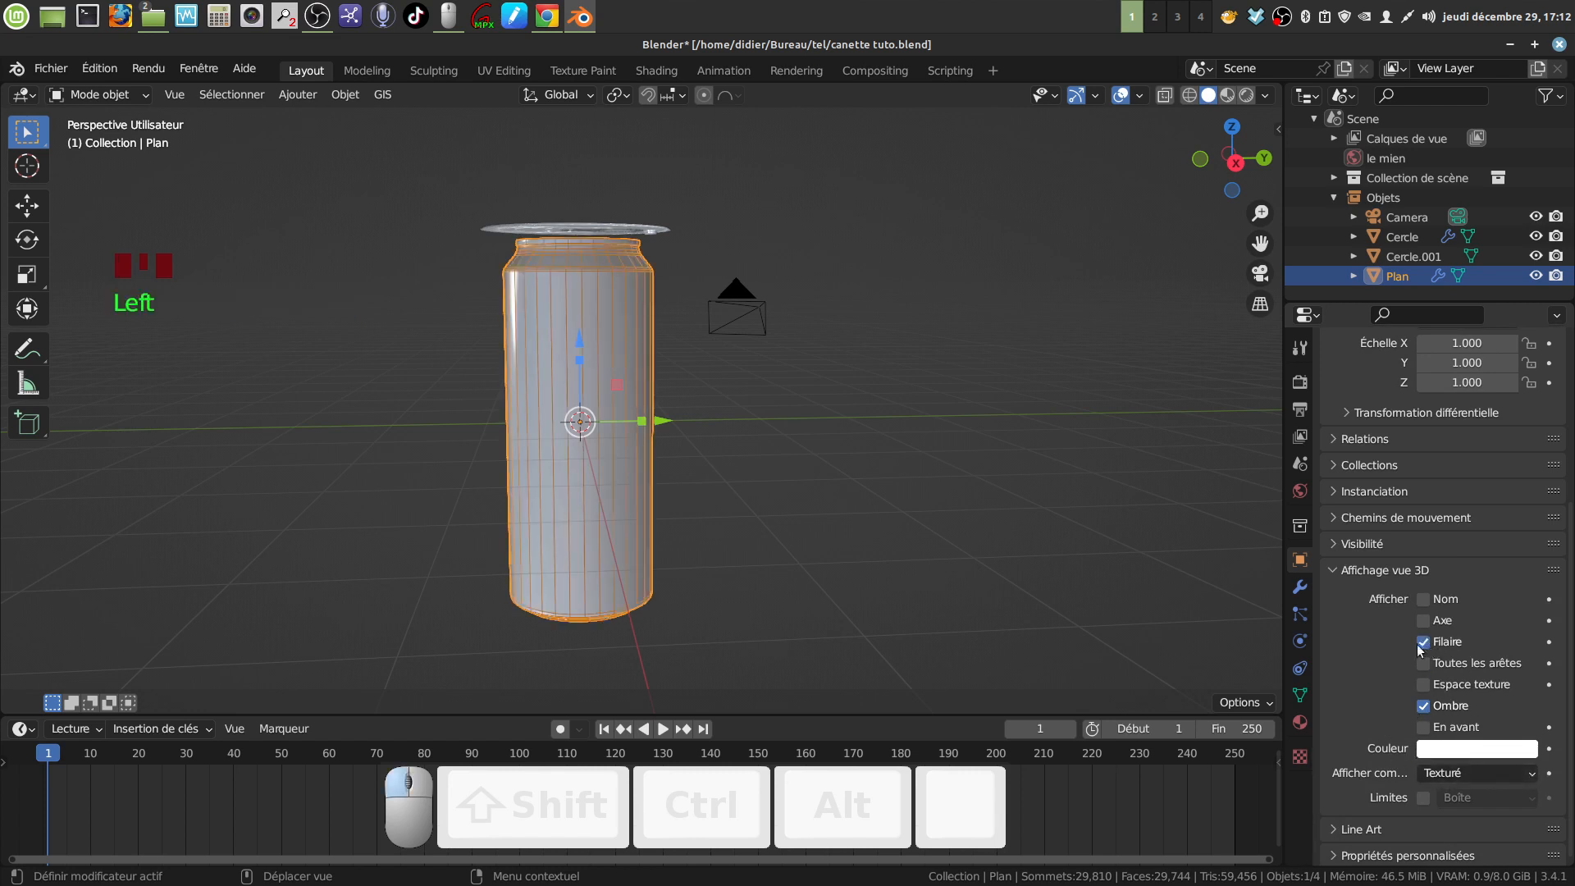
middle_click_drag(594, 213, 743, 303)
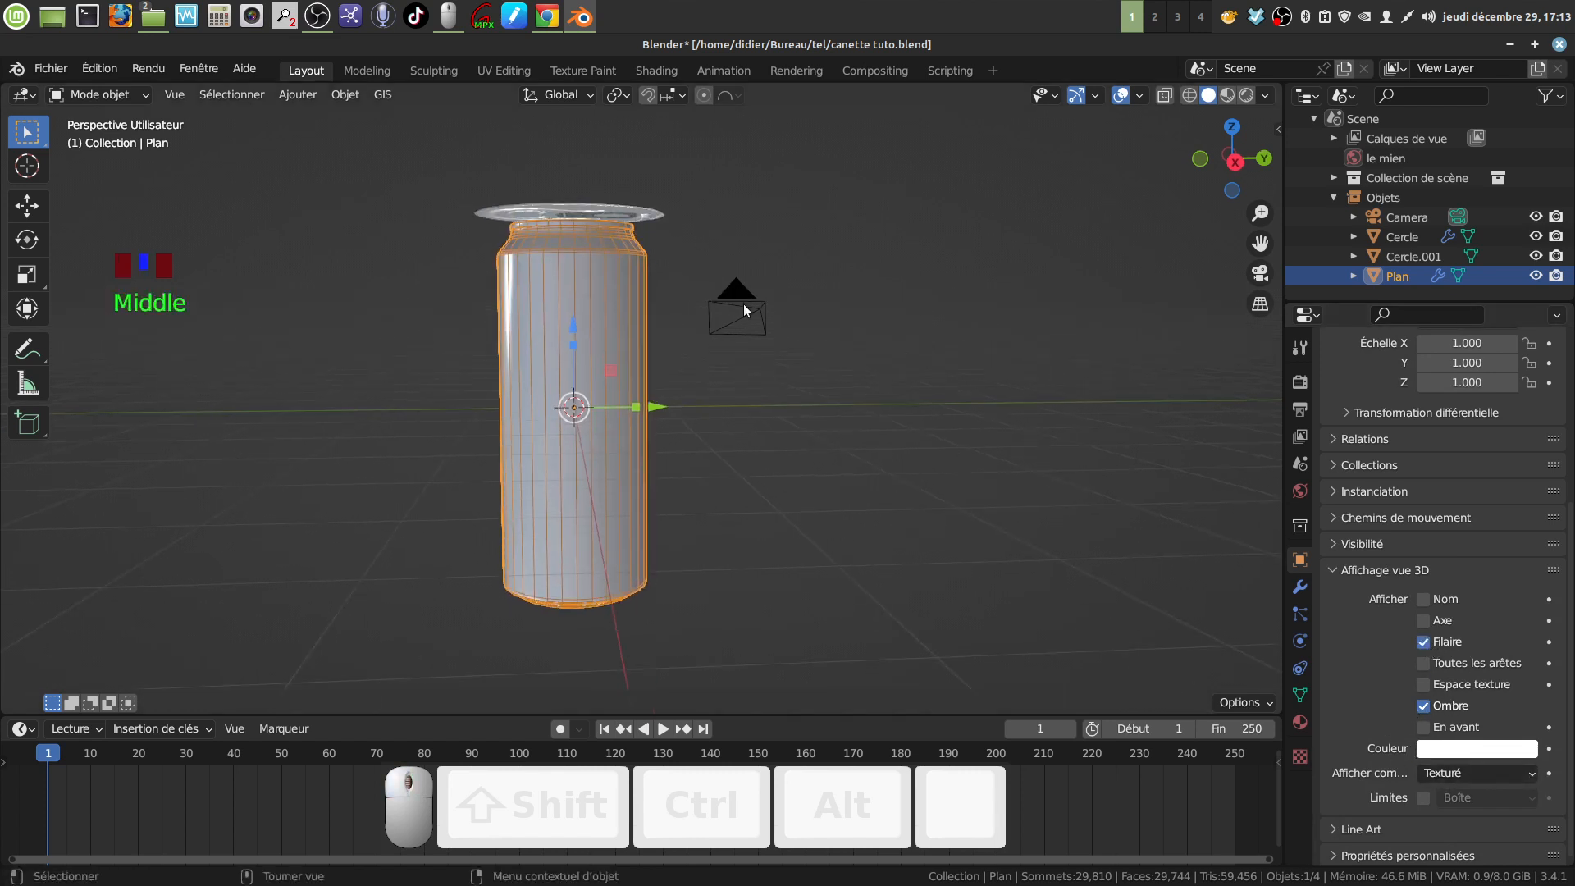
In front view, lower the can body slightly along Z below the lid, and select the lid and tab
key("KP_1")
middle_click_drag(919, 294, 804, 422, "shift")
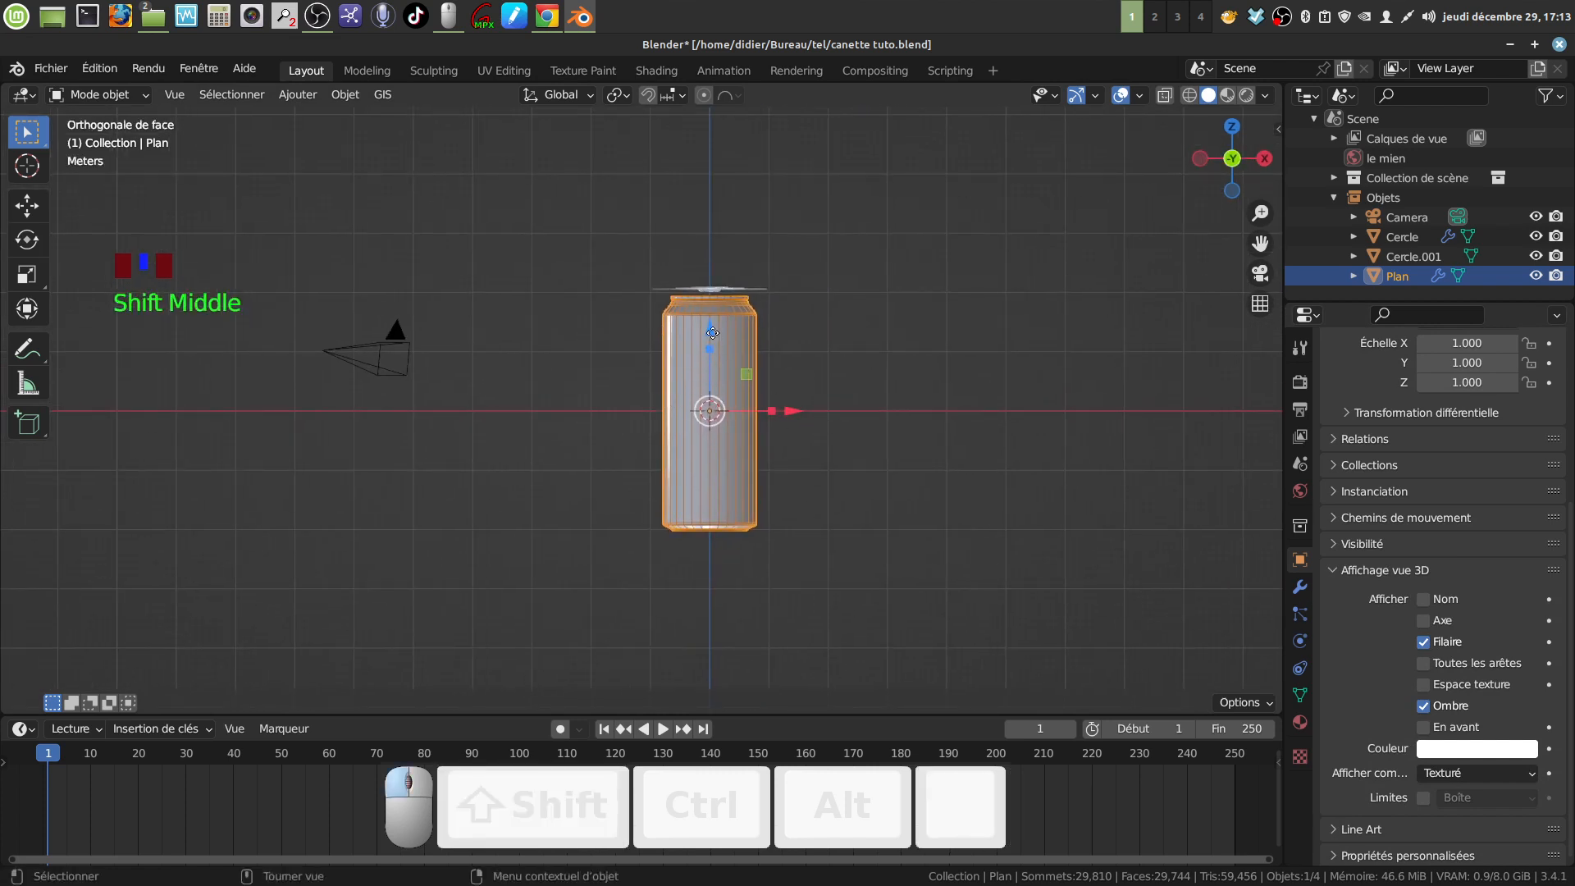
left_click_drag(712, 332, 712, 353)
left_click_drag(623, 258, 807, 300)
Try to scale the lid and tab to about 0.75 in top view to match the can's diameter
middle_click_drag(807, 318, 722, 357, "shift")
key("KP_7")
scroll(789, 343, "up", 2)
scroll(760, 426, "up", 3)
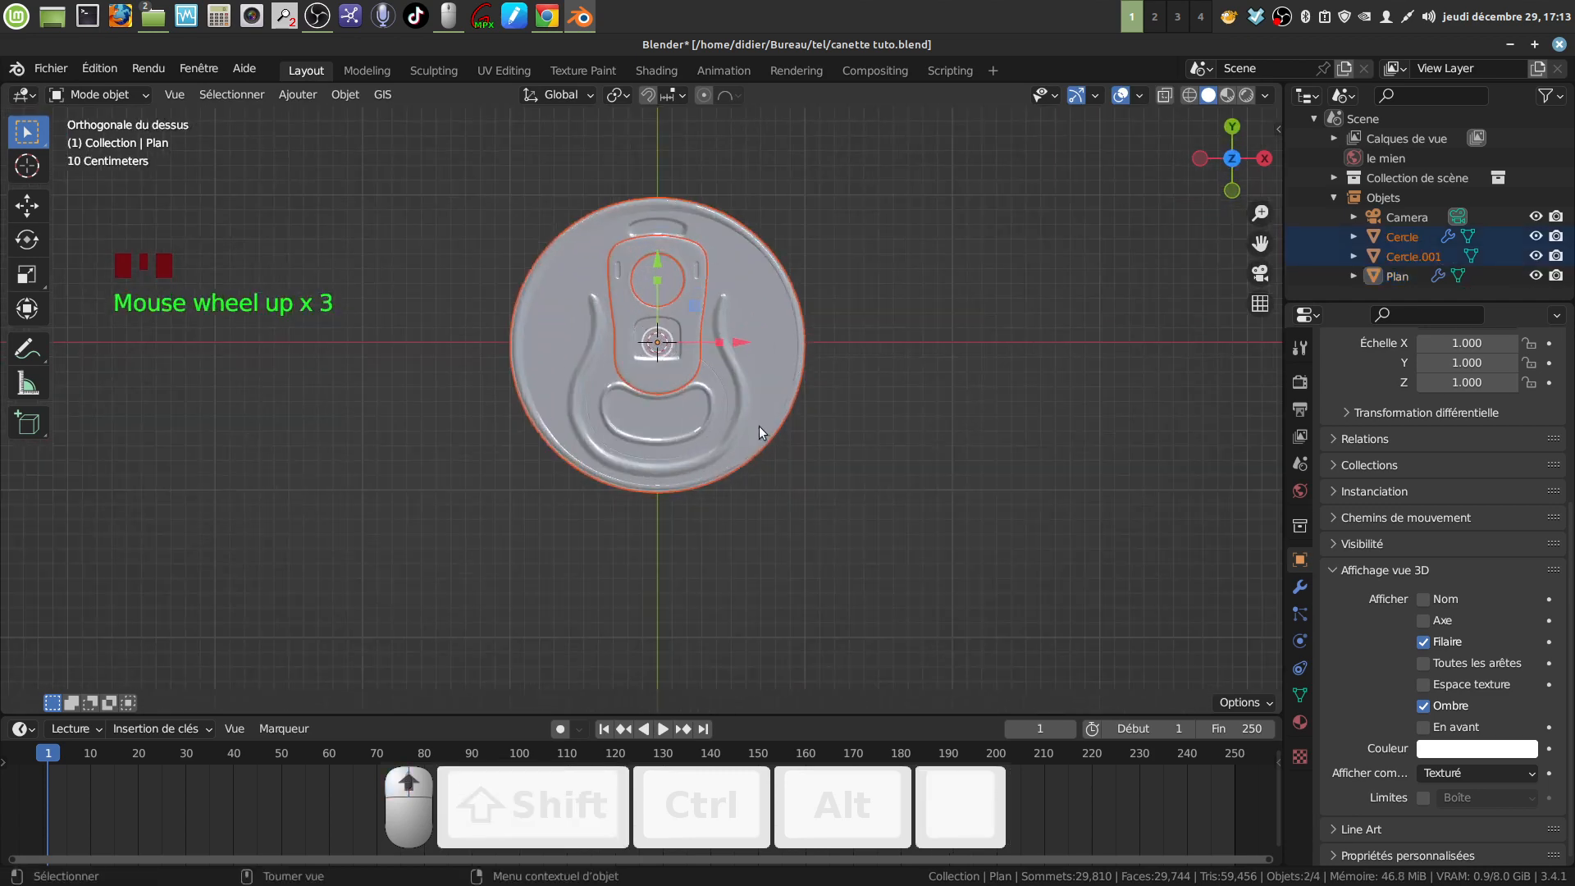
middle_click_drag(759, 426, 746, 491, "shift")
key("s")
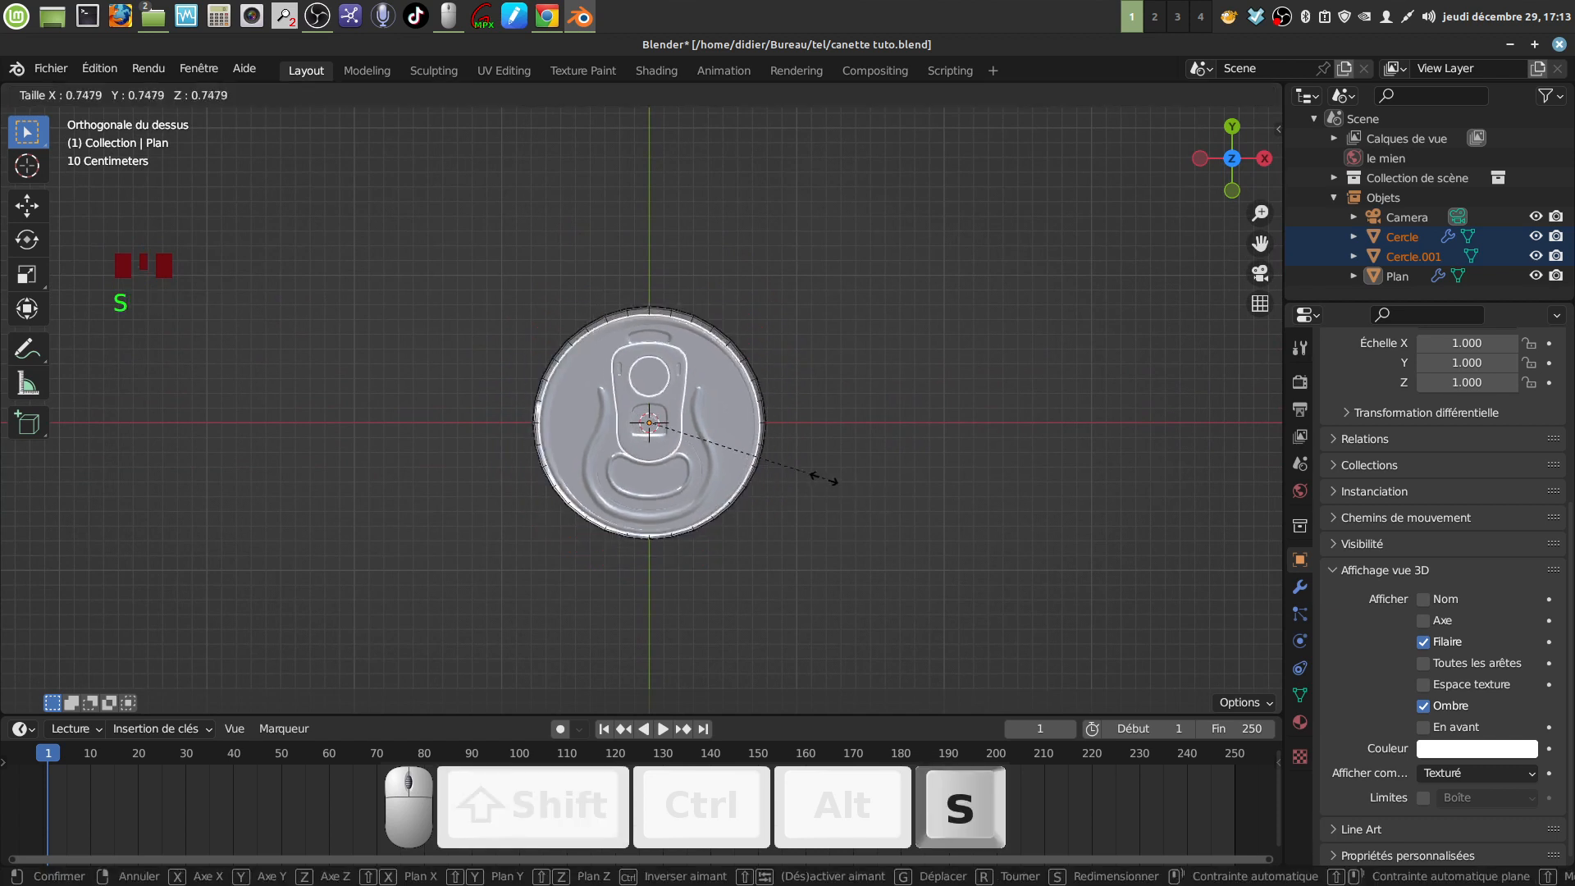
left_click(773, 472)
middle_click_drag(774, 471, 786, 382)
key("Tab")
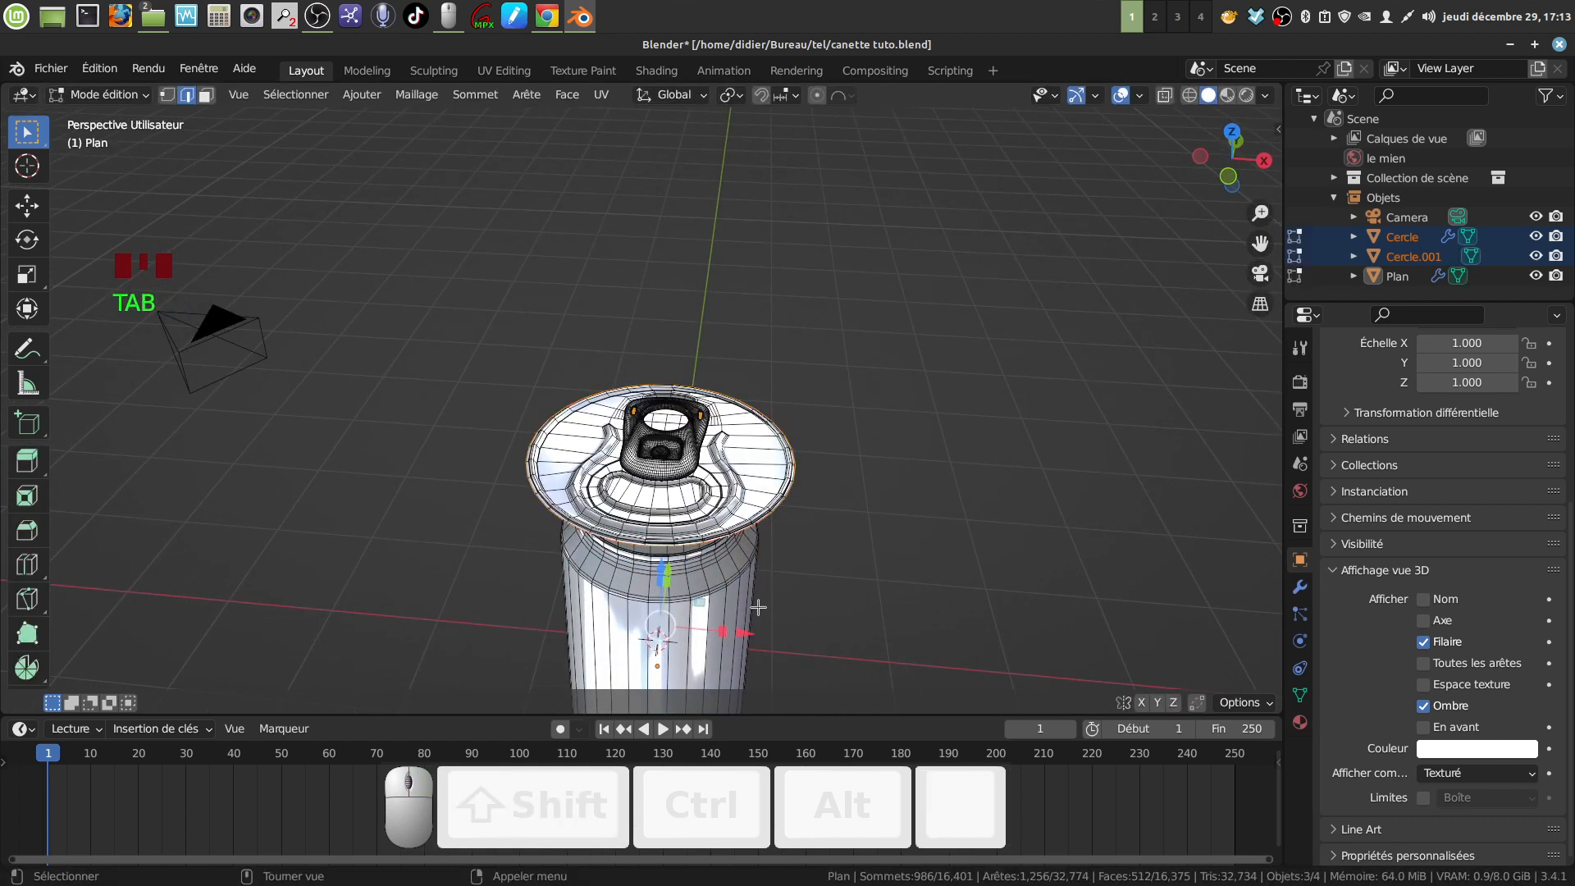
key("Tab")
scroll(756, 603, "down", 2, "shift")
middle_click_drag(756, 602, 755, 436, "shift")
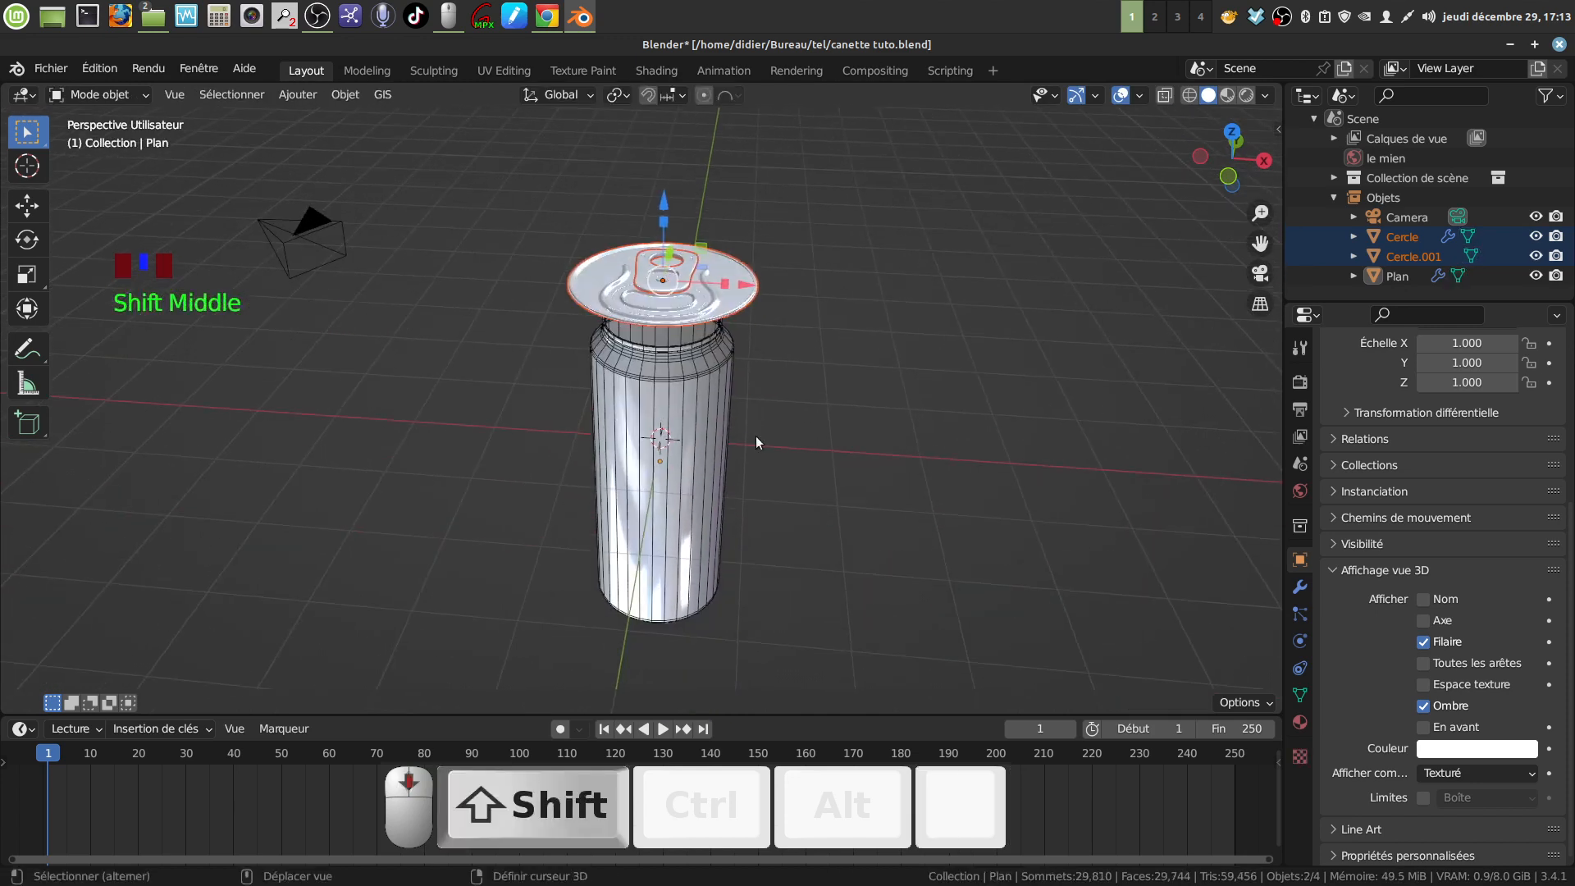
key("Tab")
key("Tab")
left_click(702, 548)
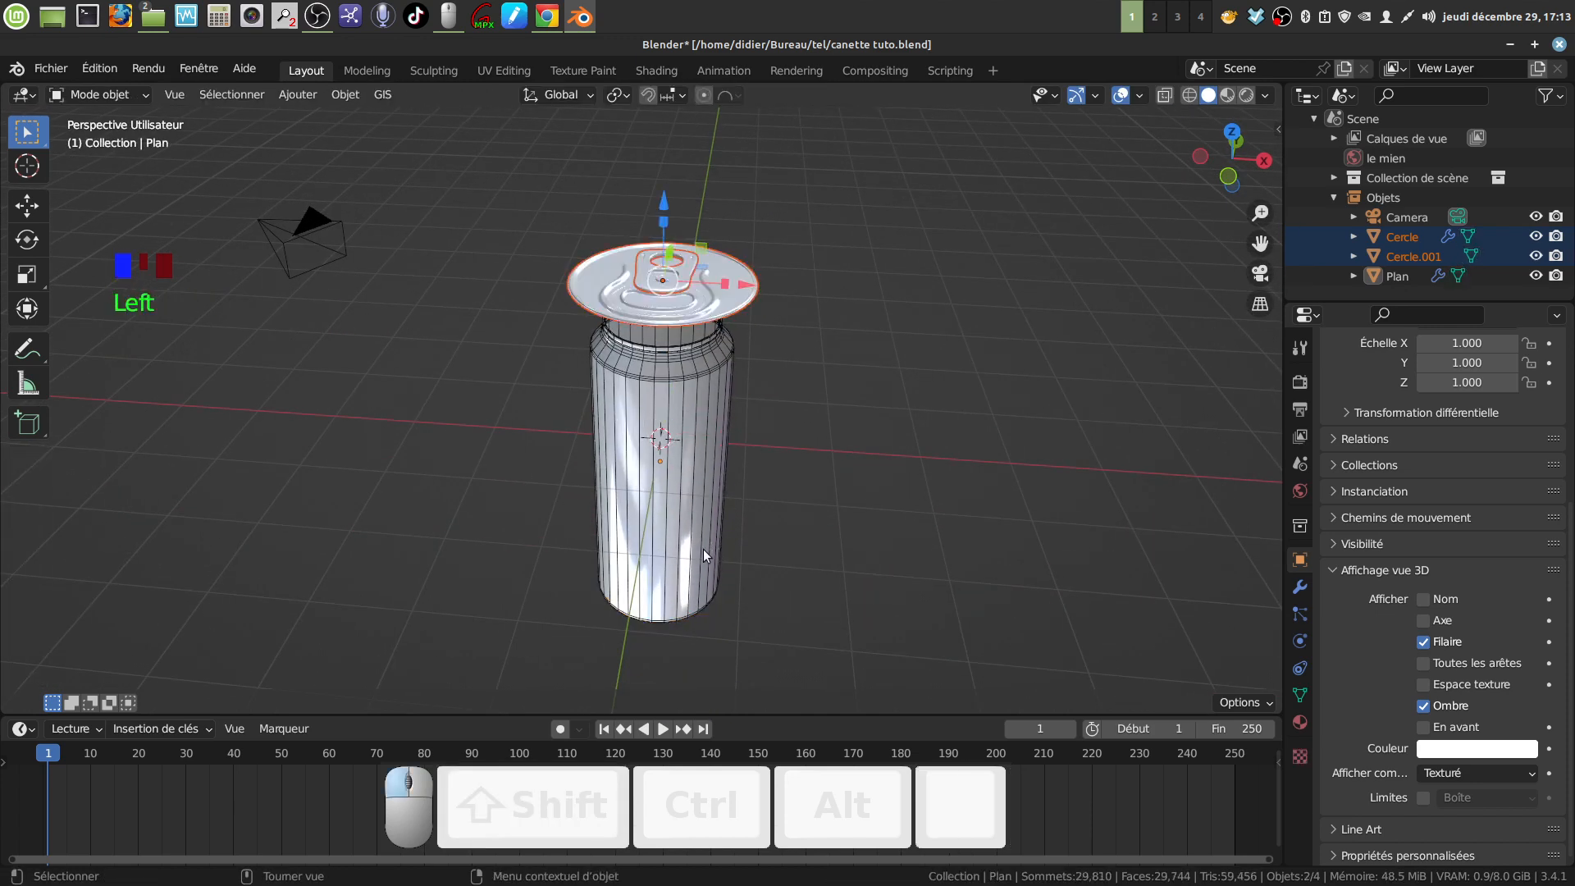
key("Tab")
key("Tab")
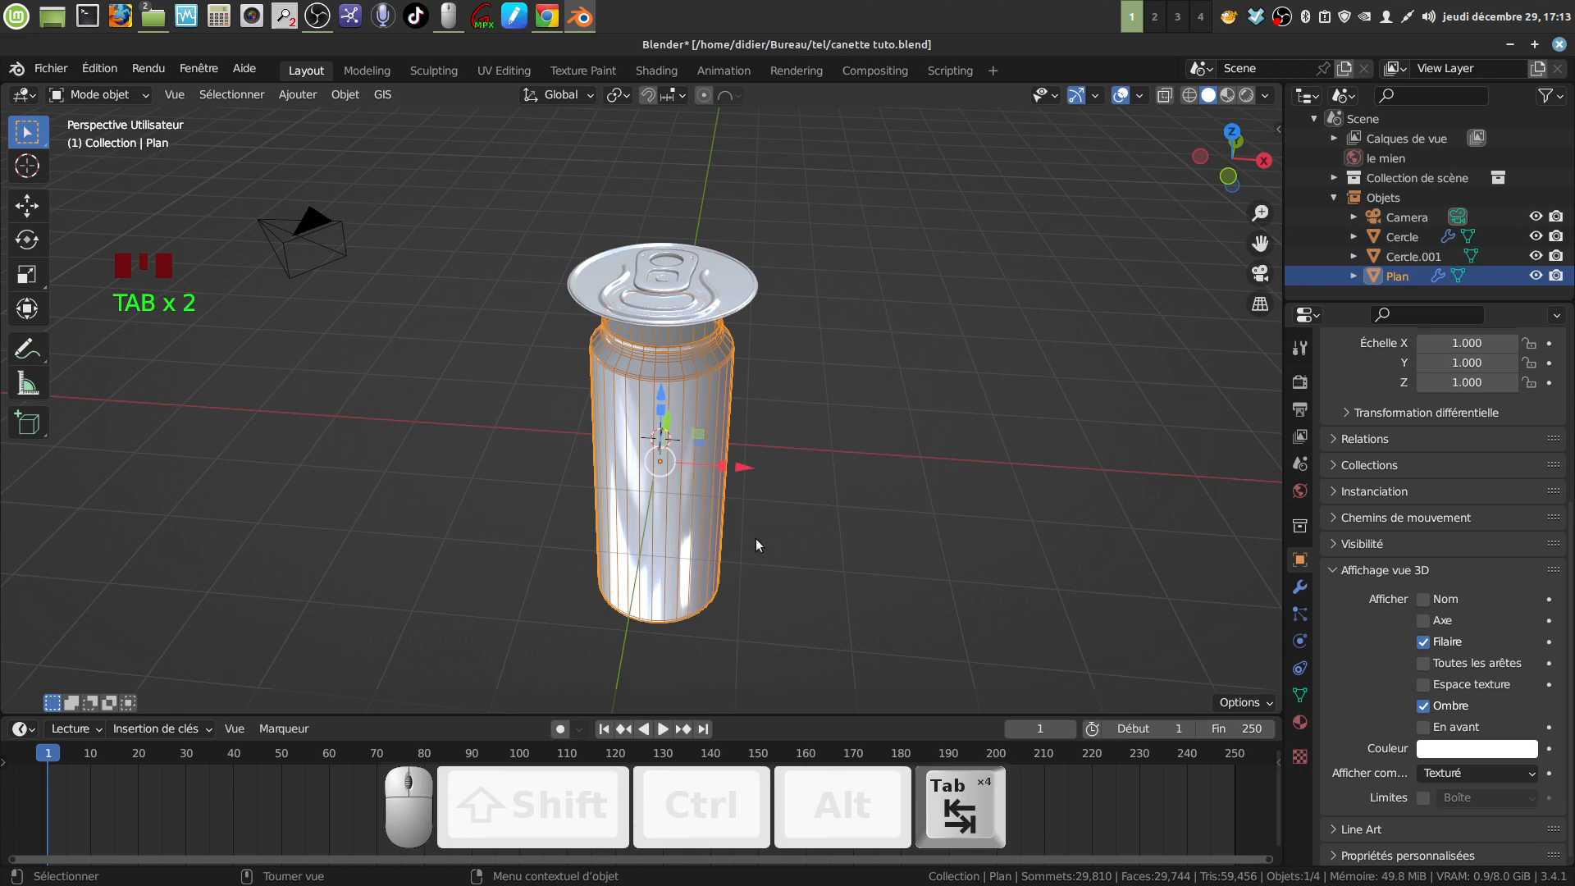
key("Tab")
middle_click_drag(809, 387, 803, 346)
key("Tab")
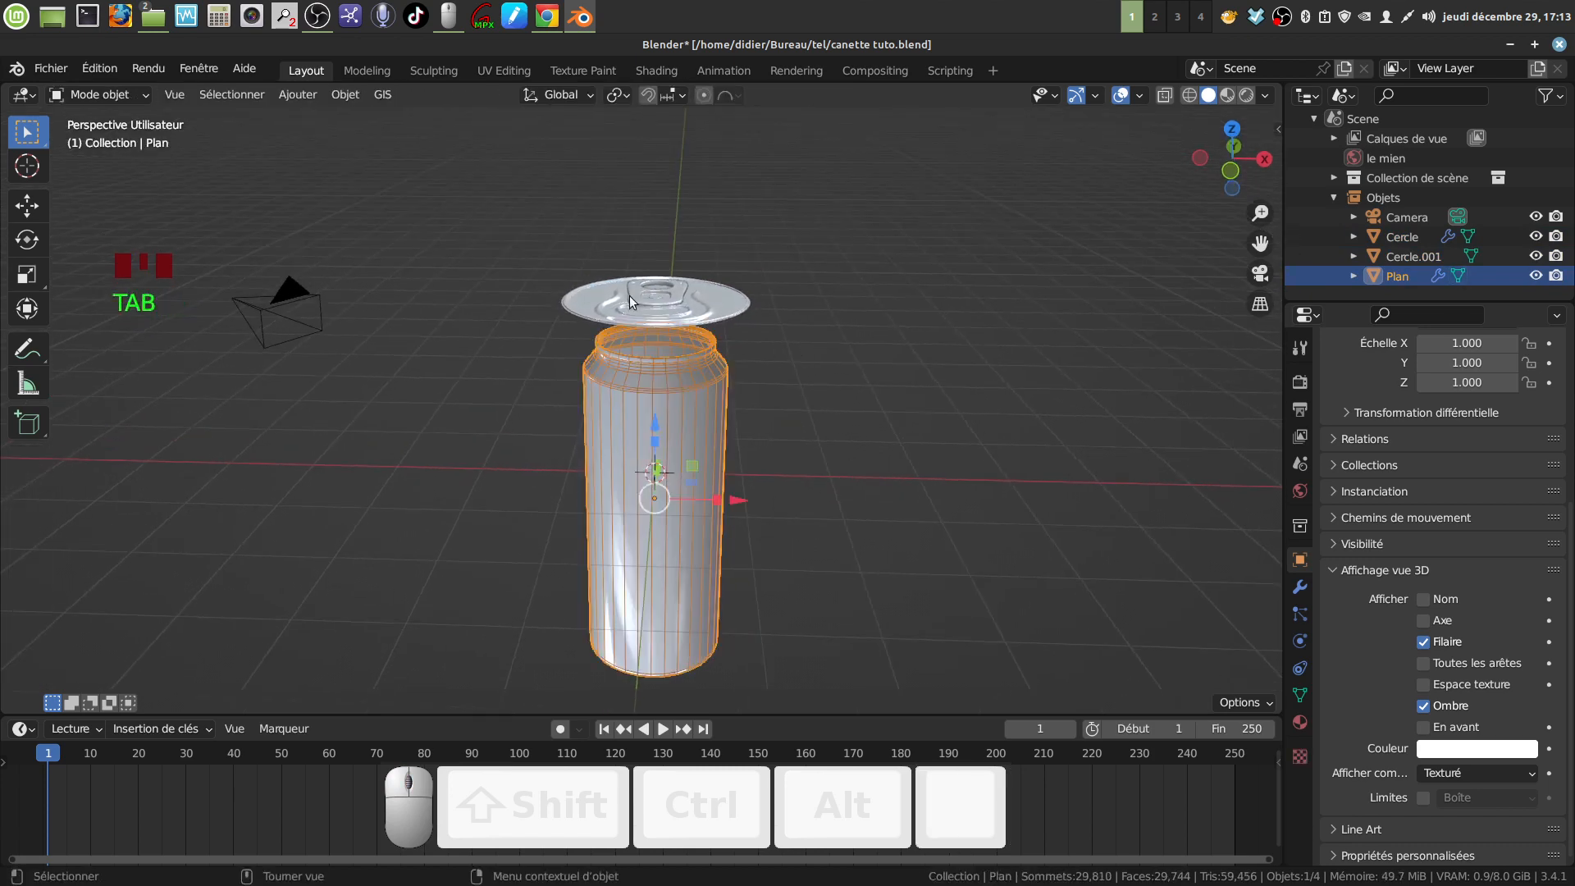
Select the lid and pull tab together and scale them uniformly to about 0.539 in top view to fit inside the can's rim
left_click(569, 295)
middle_click_drag(539, 274, 554, 248)
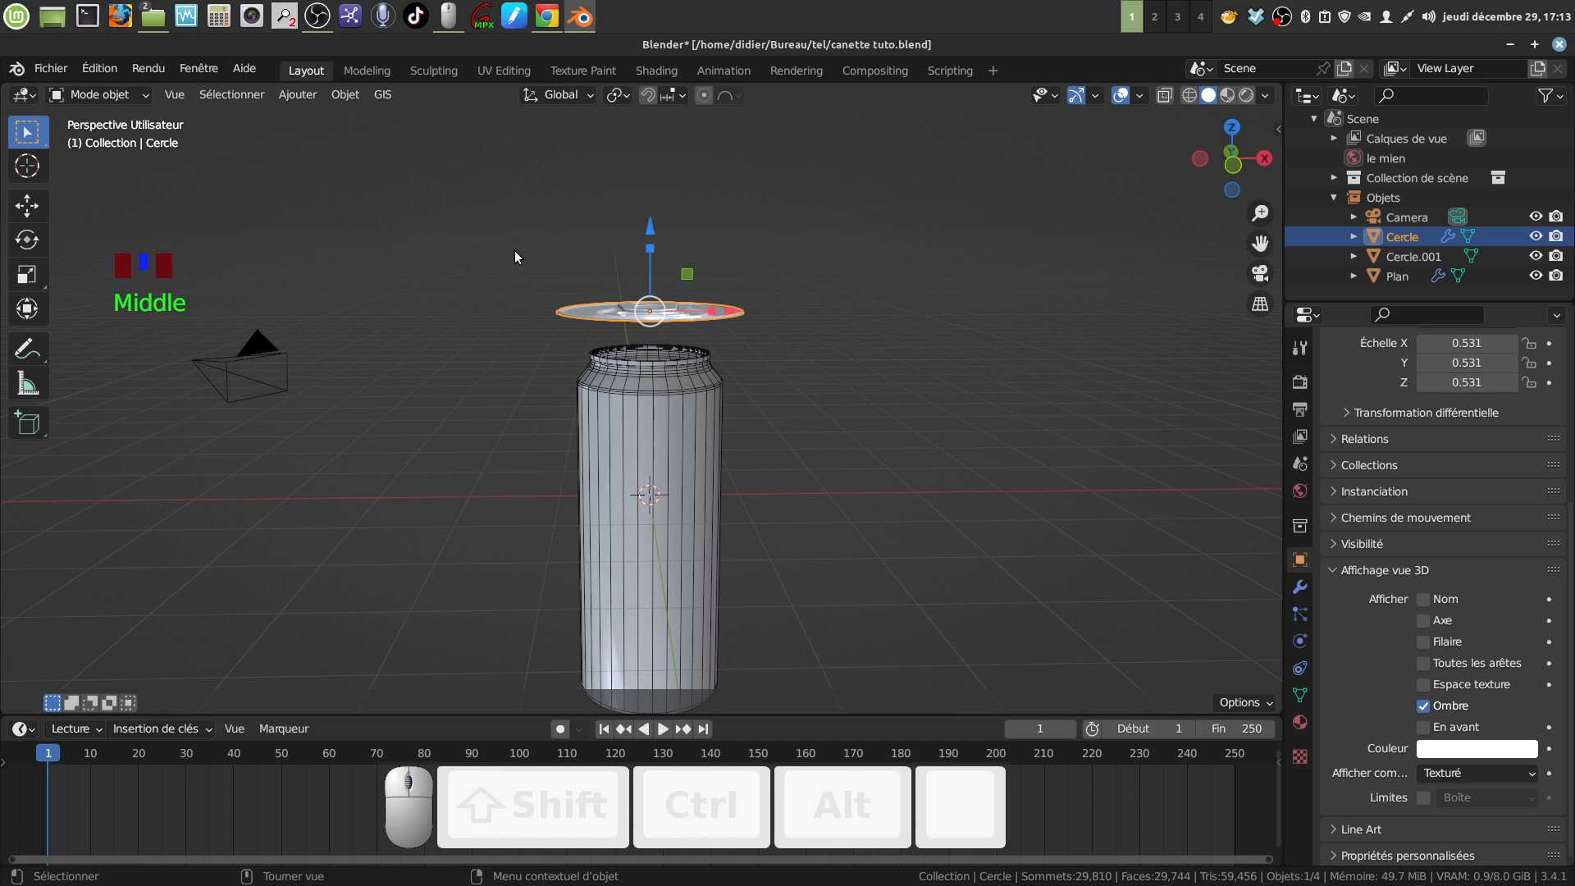
key("b")
left_click_drag(471, 252, 812, 335)
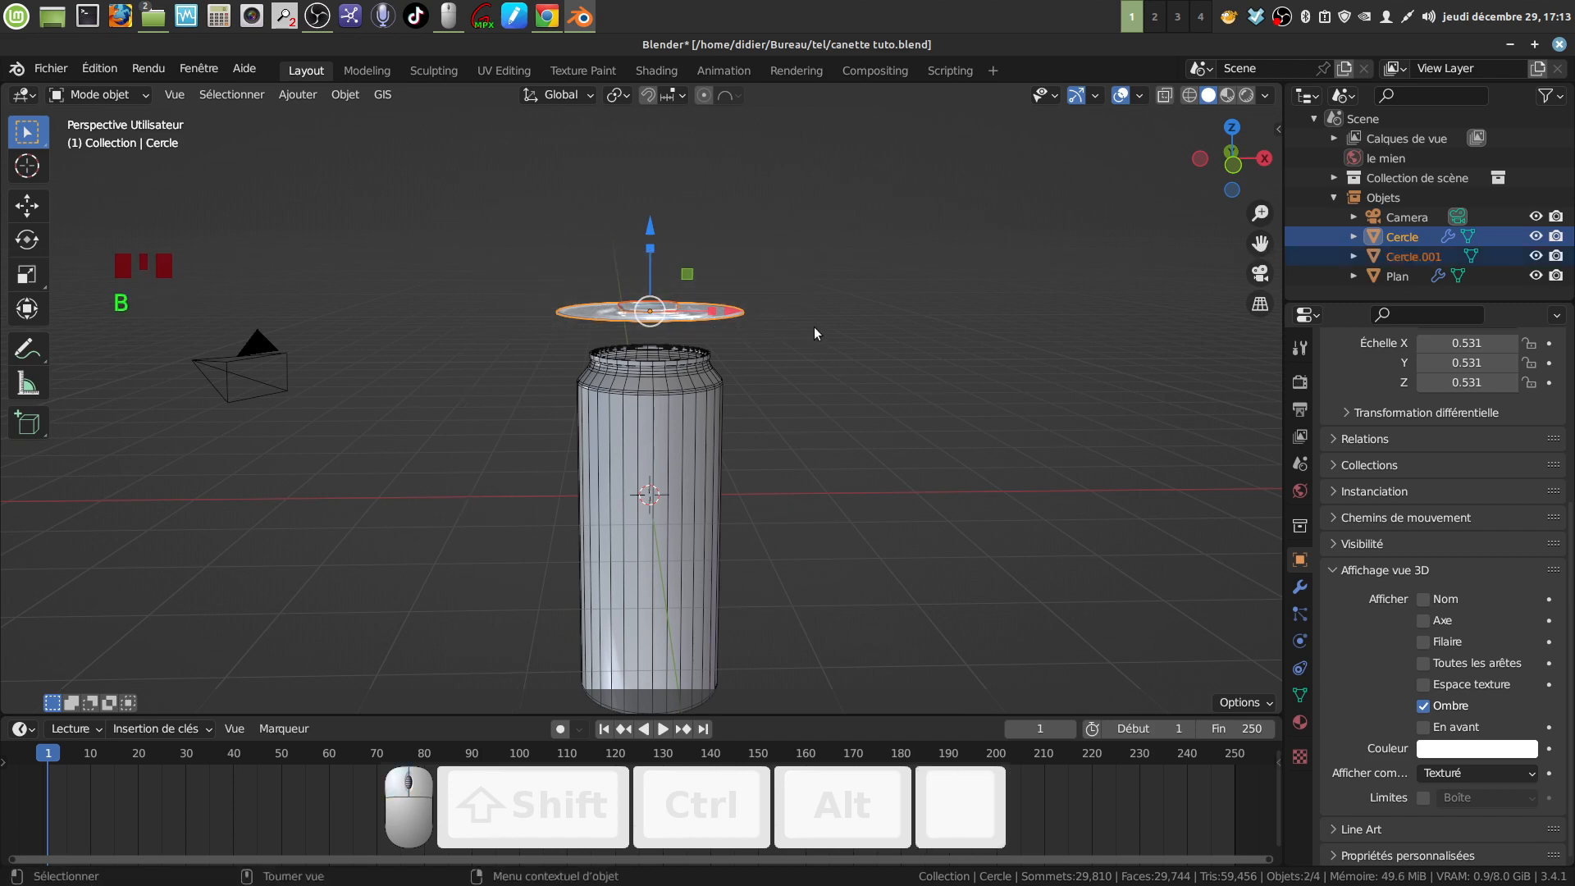
key("KP_7")
scroll(814, 327, "up", 2)
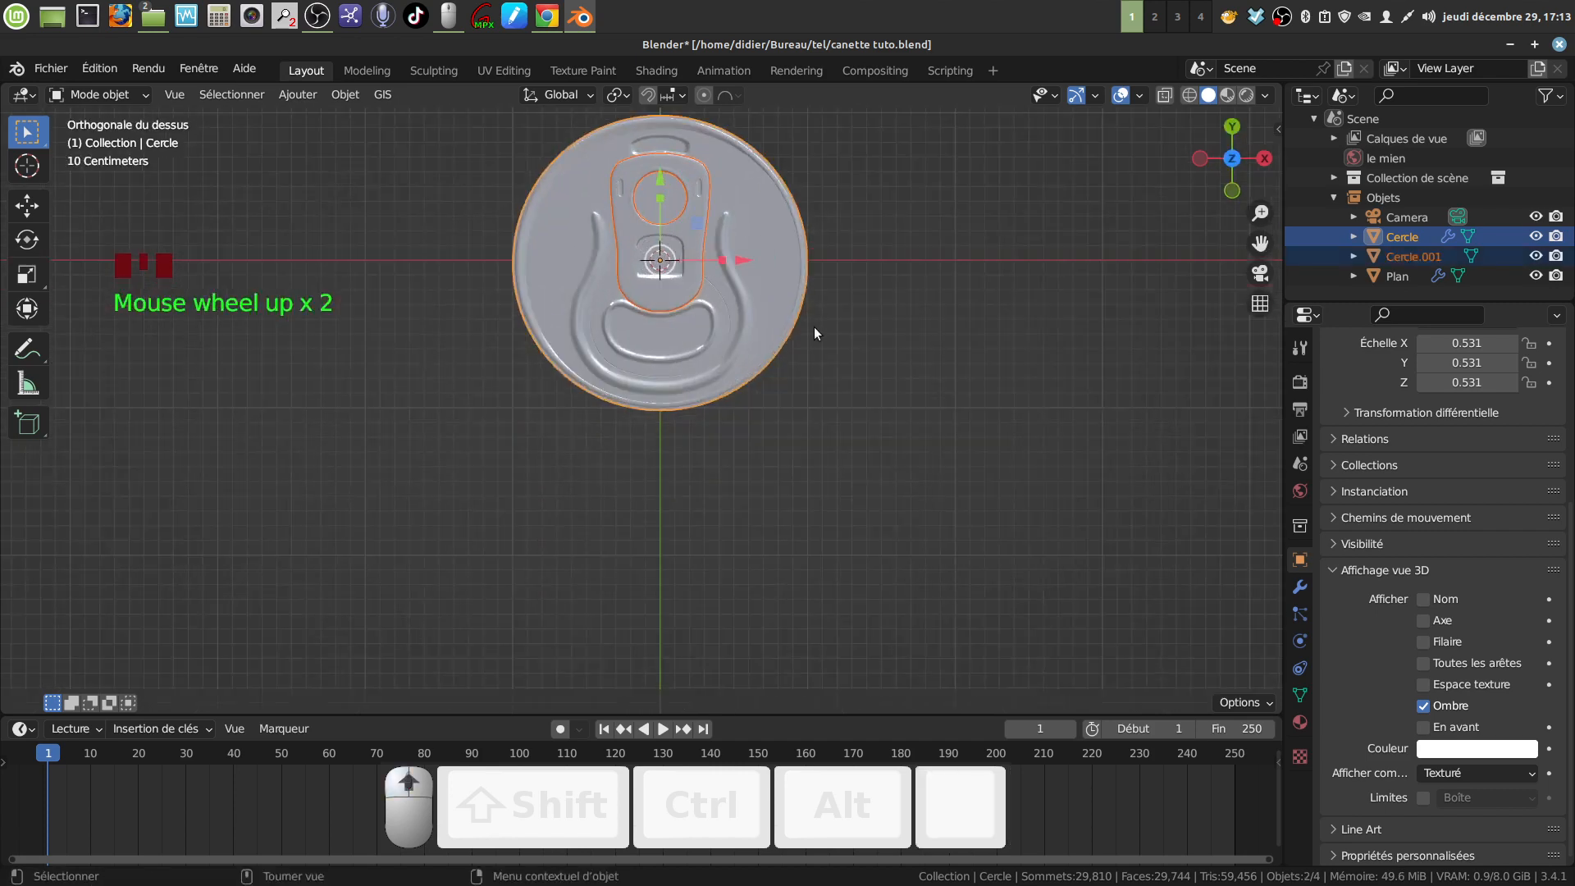
middle_click_drag(814, 326, 794, 512, "shift")
key("s")
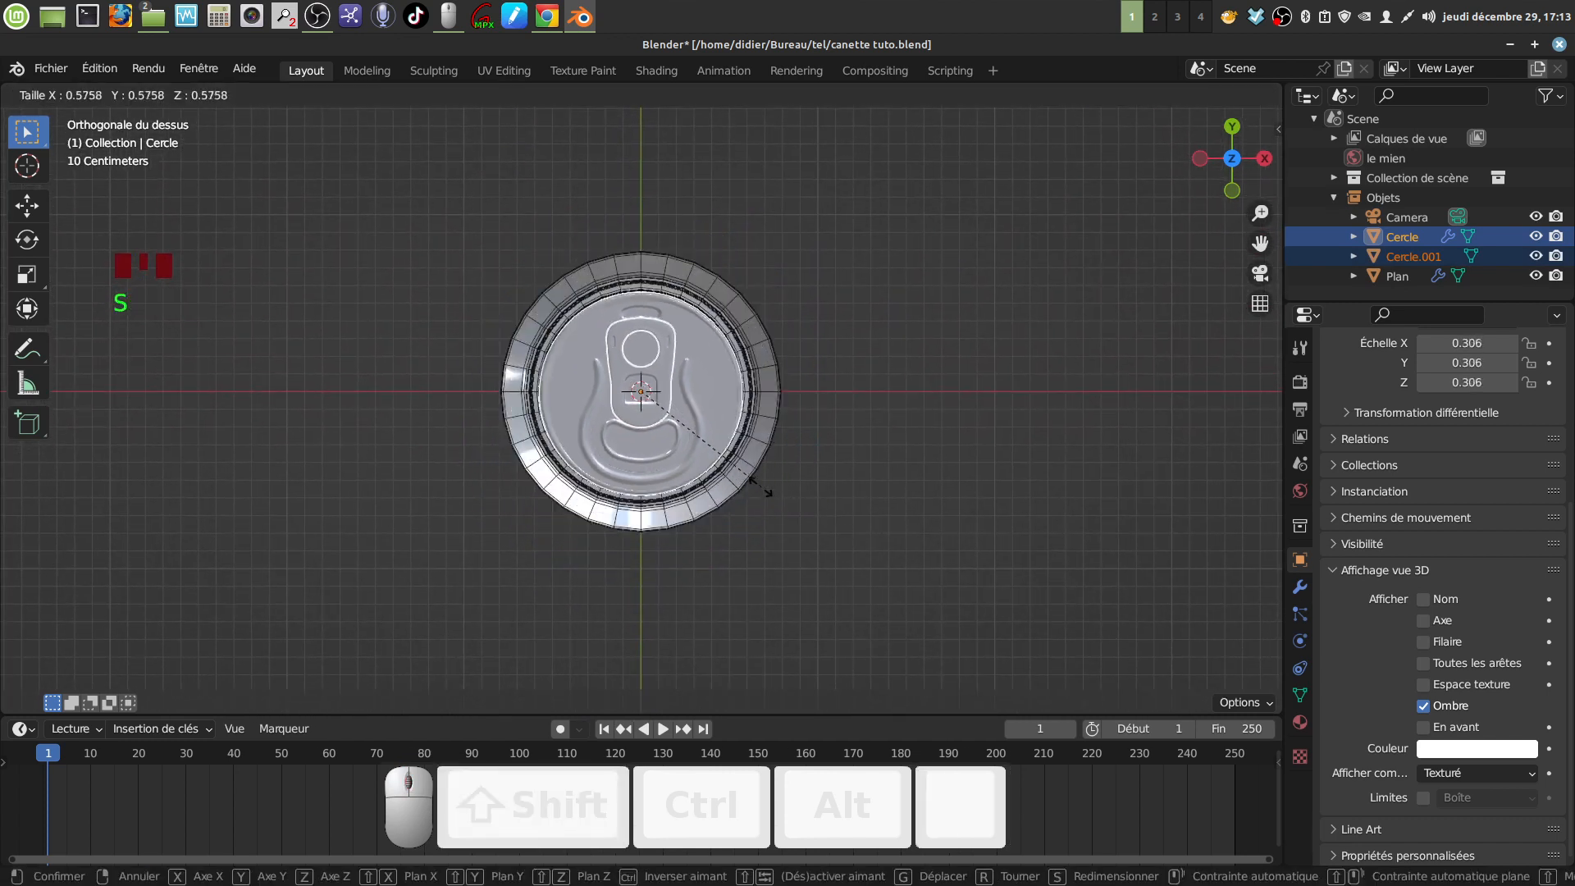
left_click(748, 477)
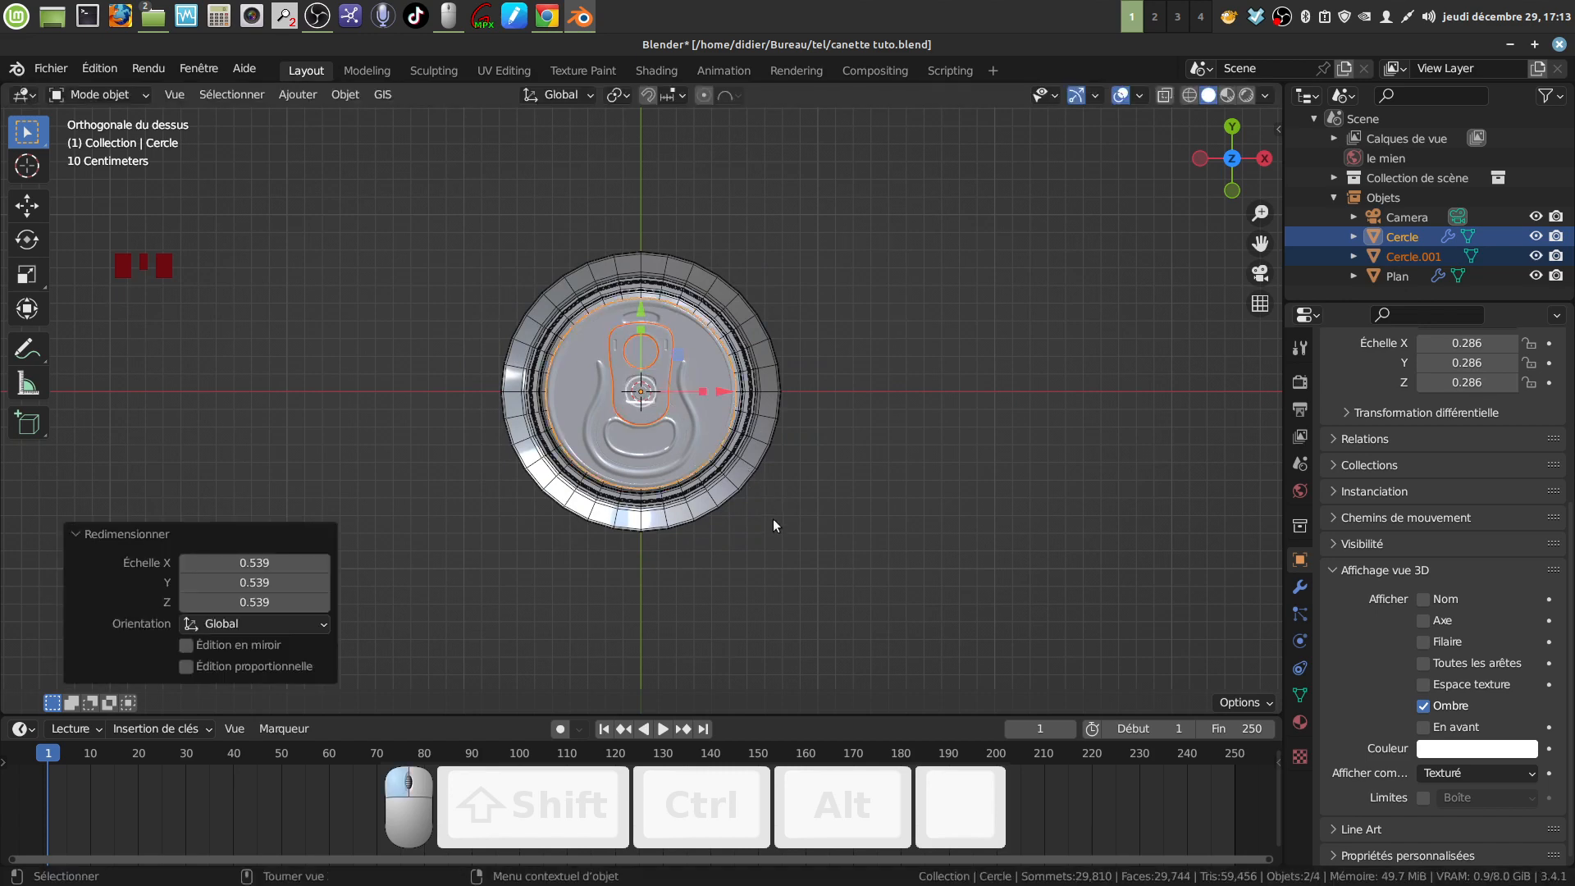
Lower the lid and tab about 0.481 m along Z into the can's opening
scroll(773, 518, "up", 4)
middle_click_drag(774, 515, 720, 352)
left_click_drag(661, 338, 663, 443)
middle_click_drag(722, 415, 707, 352)
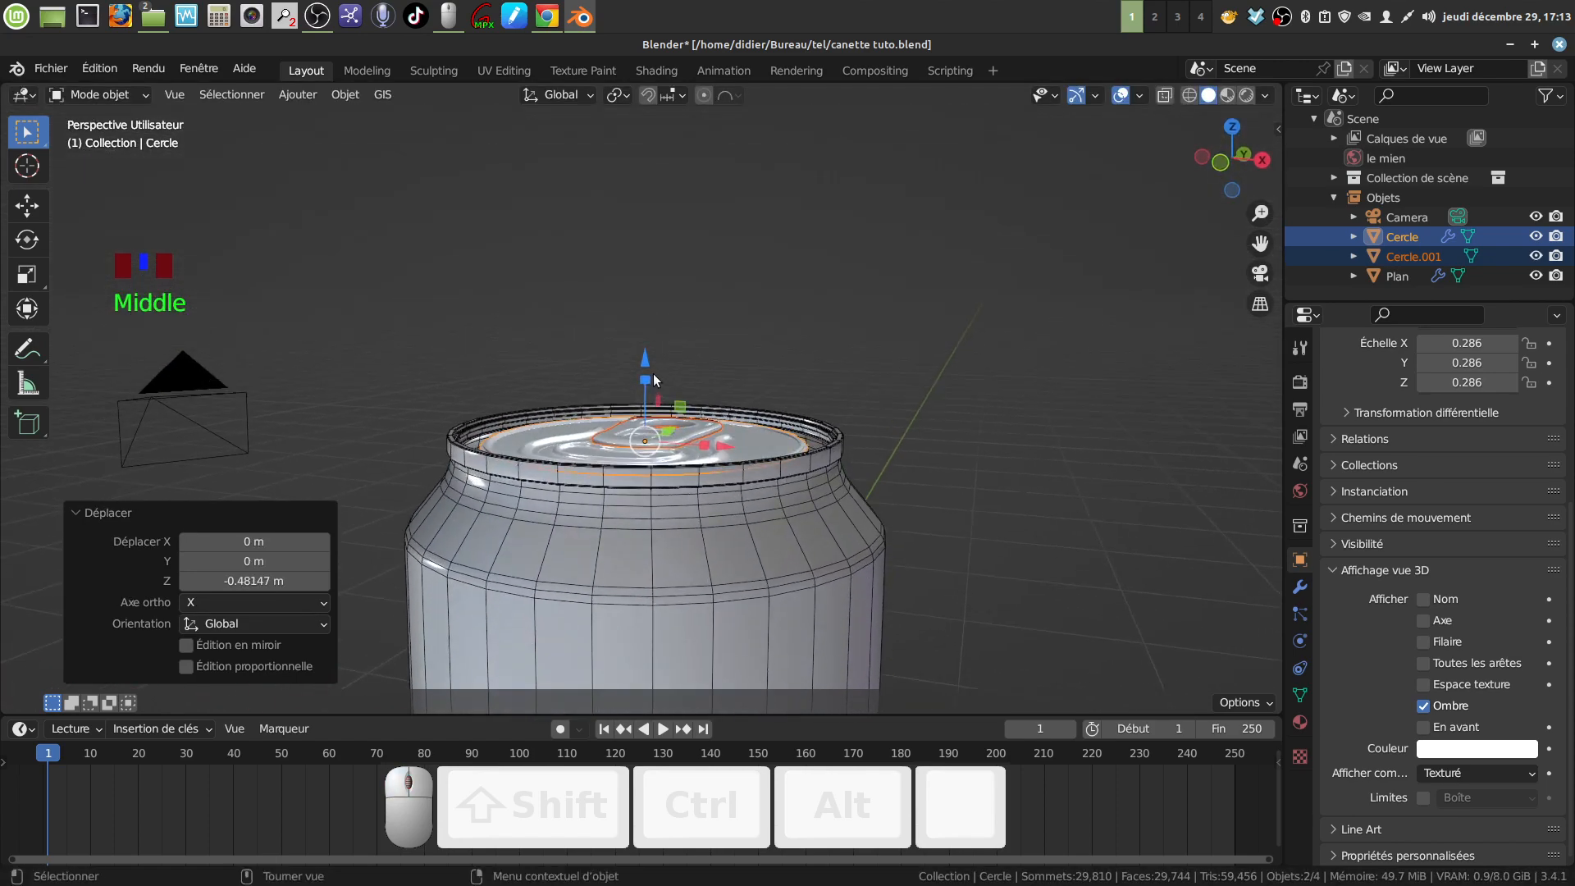
Scale the lid and tab up uniformly by about 1.122 so the lid's edge meets the can's inner rim
middle_click_drag(653, 373, 704, 610)
scroll(705, 582, "up", 3)
middle_click_drag(707, 554, 763, 446, "shift")
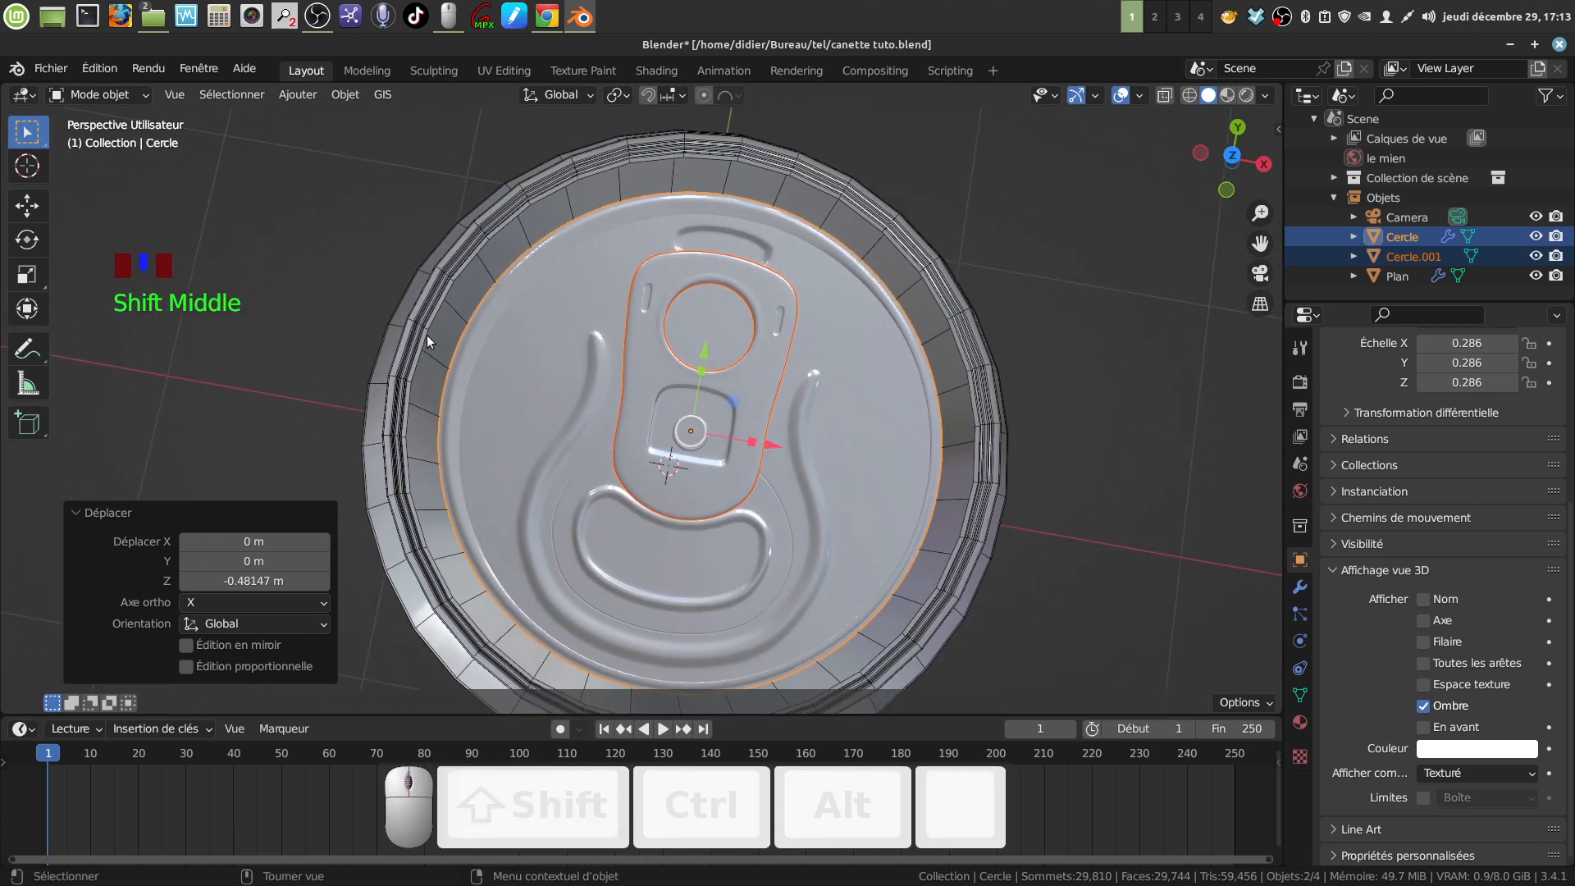
key("s")
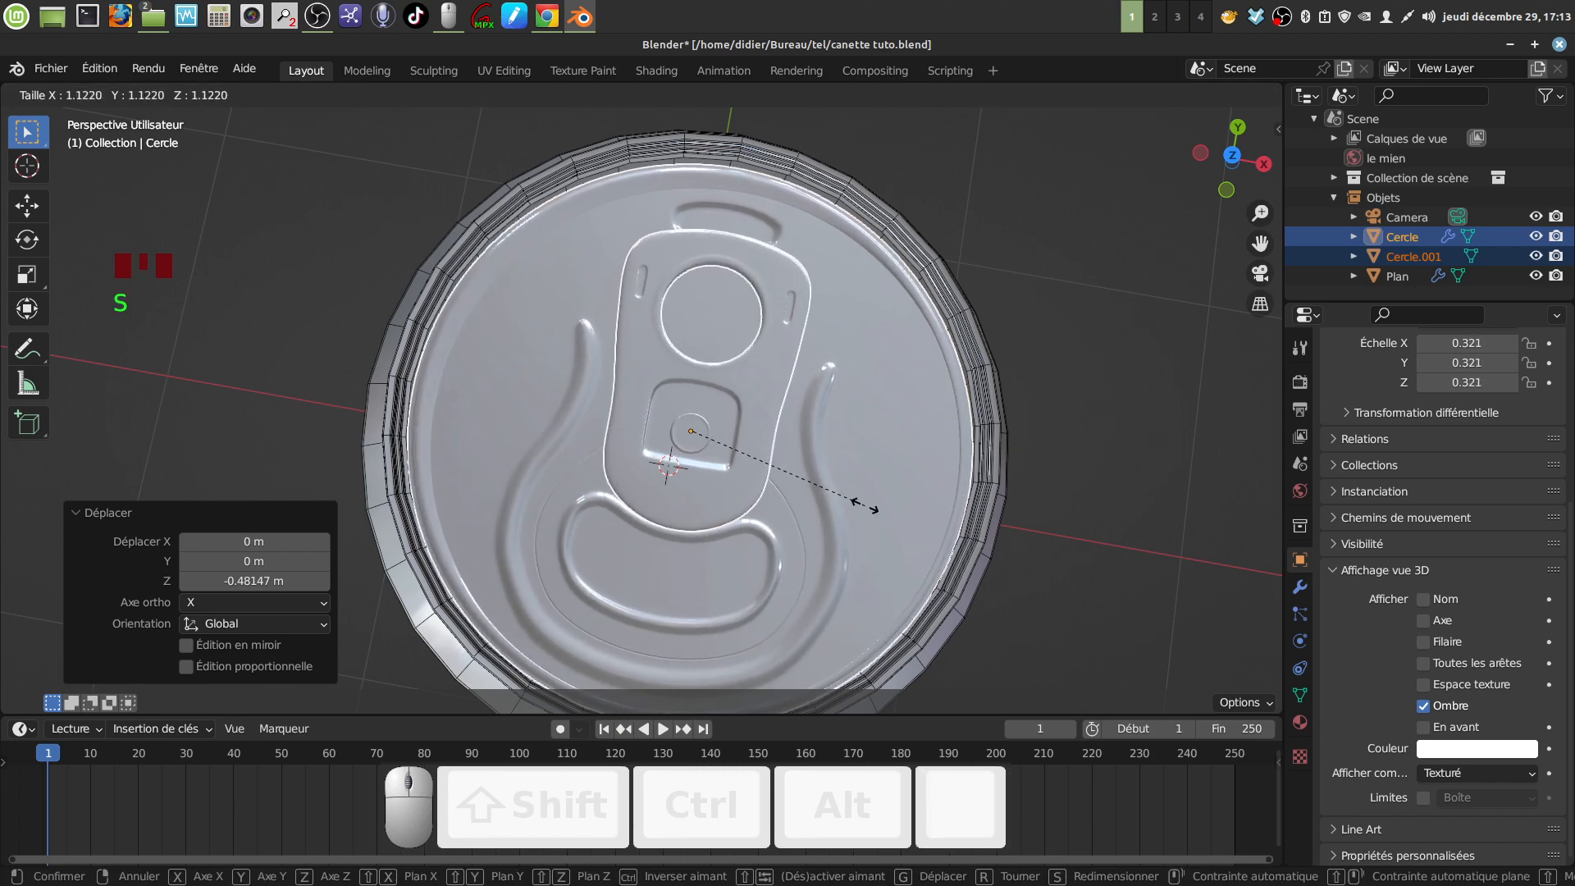
left_click(865, 504)
In top view, shift the lid and tab about 0.0105 m along Y to center them in the can's opening
middle_click_drag(863, 505, 823, 443)
key("KP_7")
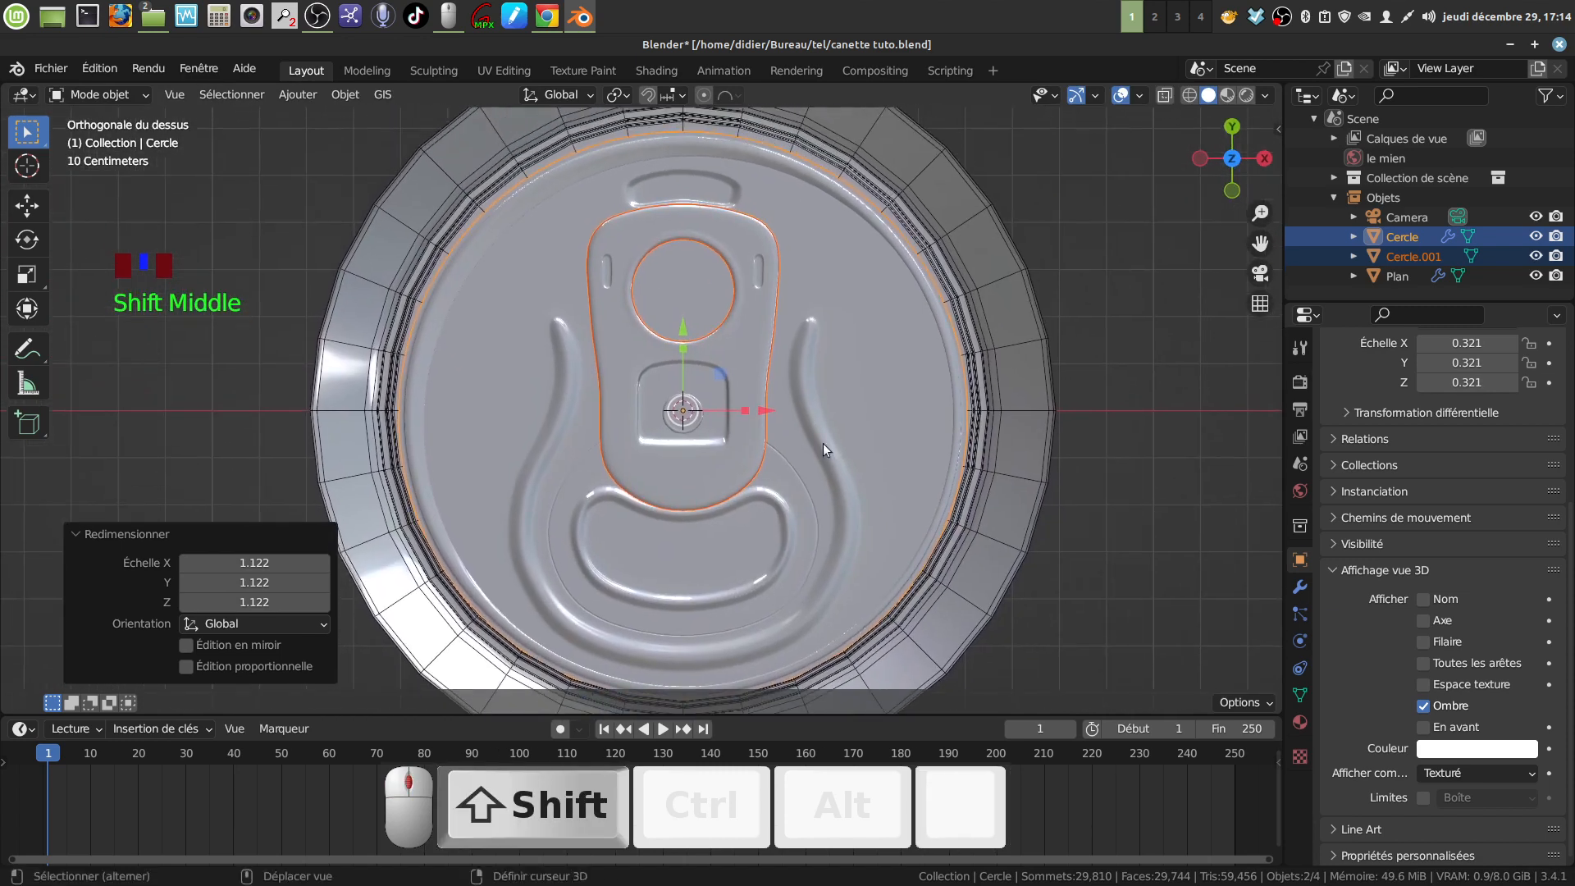
left_click_drag(686, 330, 689, 318)
Lower the lid and tab about 0.0074 m along Z to seat them inside the rim
middle_click_drag(828, 415, 756, 395)
scroll(760, 484, "up", 3)
middle_click_drag(761, 484, 840, 563, "shift")
scroll(689, 574, "up", 5)
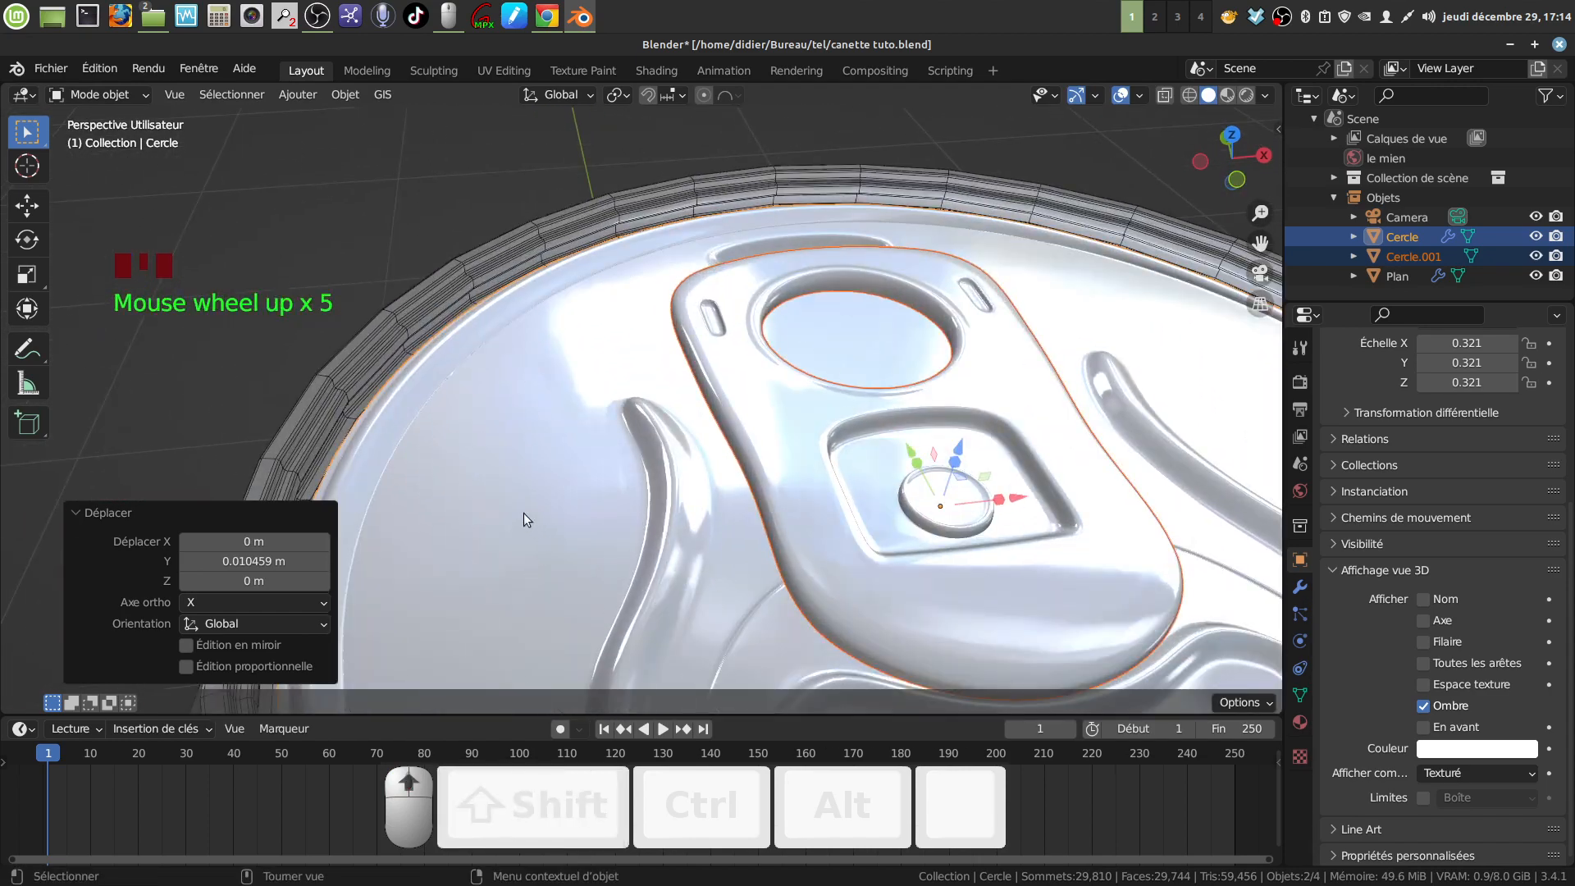
middle_click_drag(525, 518, 617, 456, "shift")
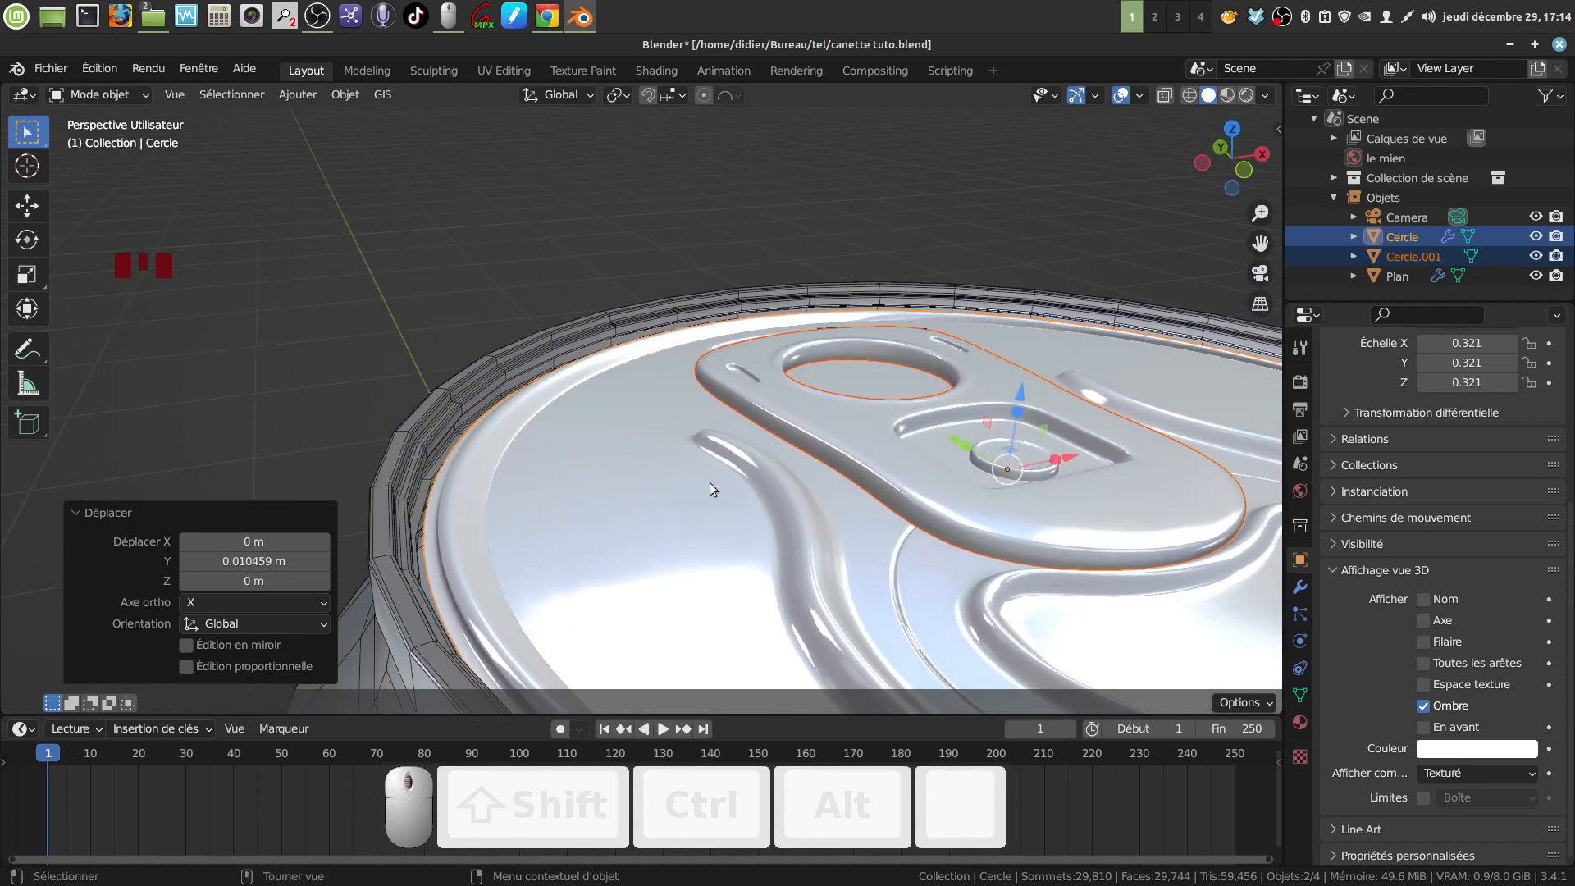
left_click_drag(1021, 403, 1021, 403)
middle_click_drag(933, 442, 796, 420)
scroll(957, 514, "down", 4)
scroll(800, 443, "down", 2)
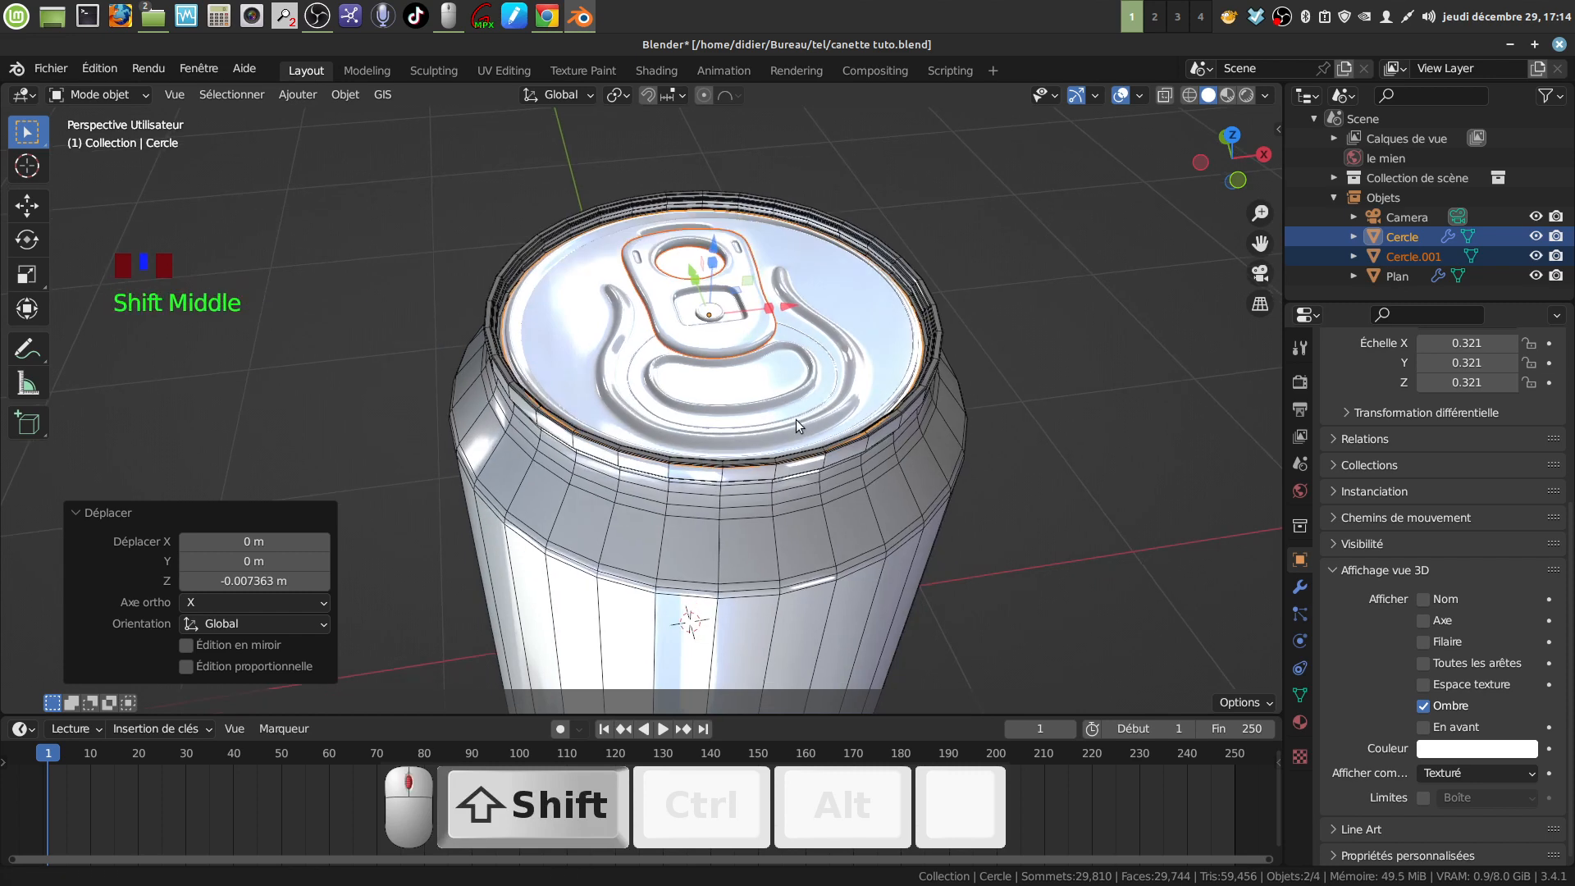
Select only the can body and disable its Filaire (wireframe) display option
key("Tab")
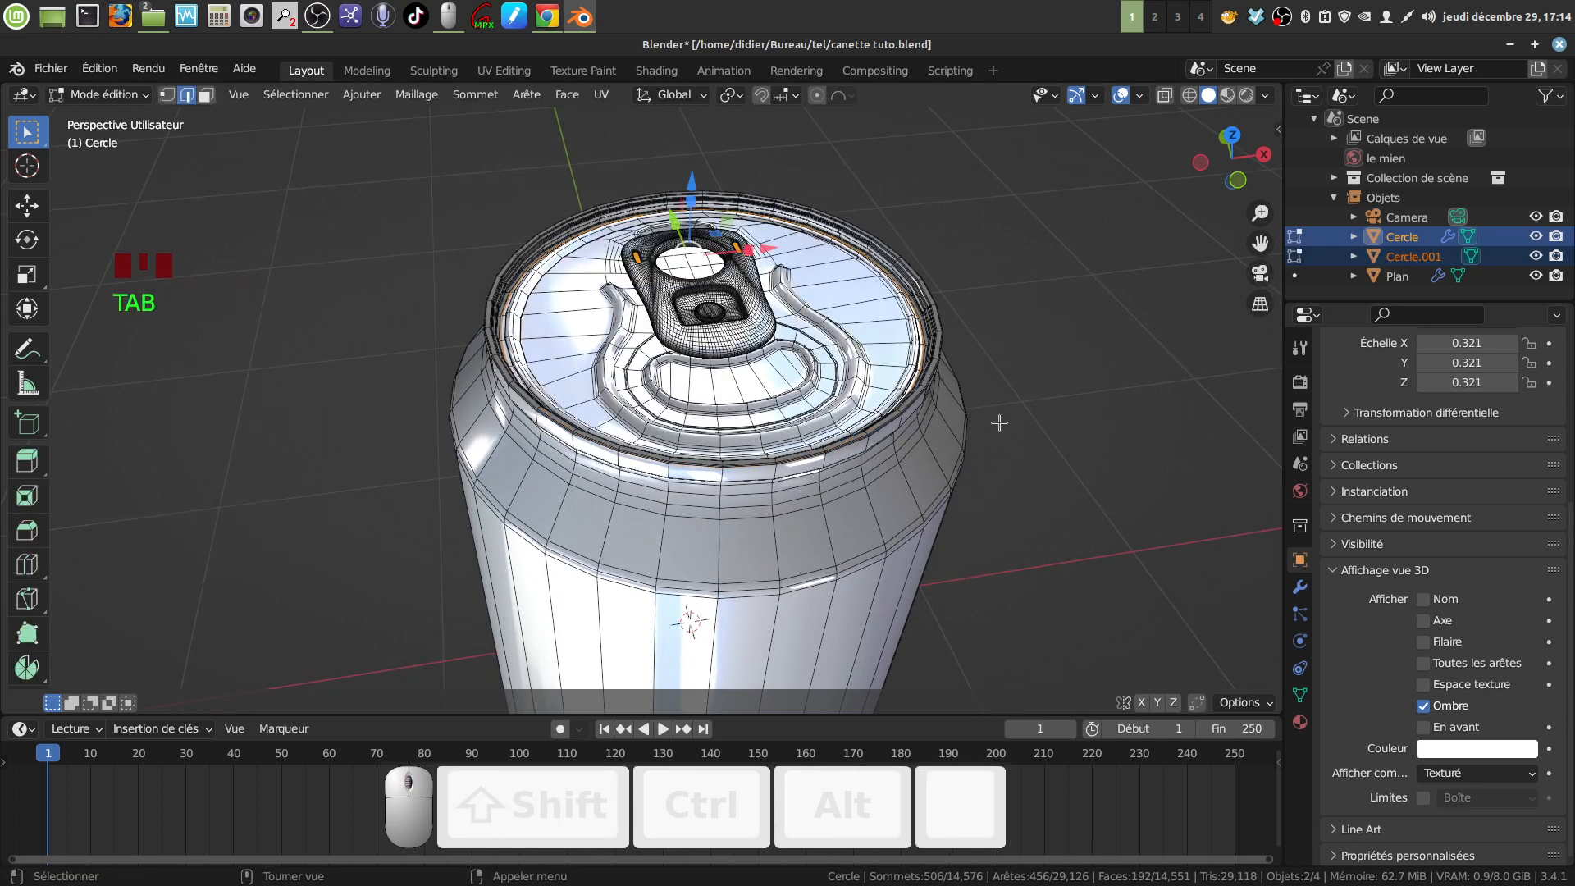
key("Tab")
left_click(1070, 415)
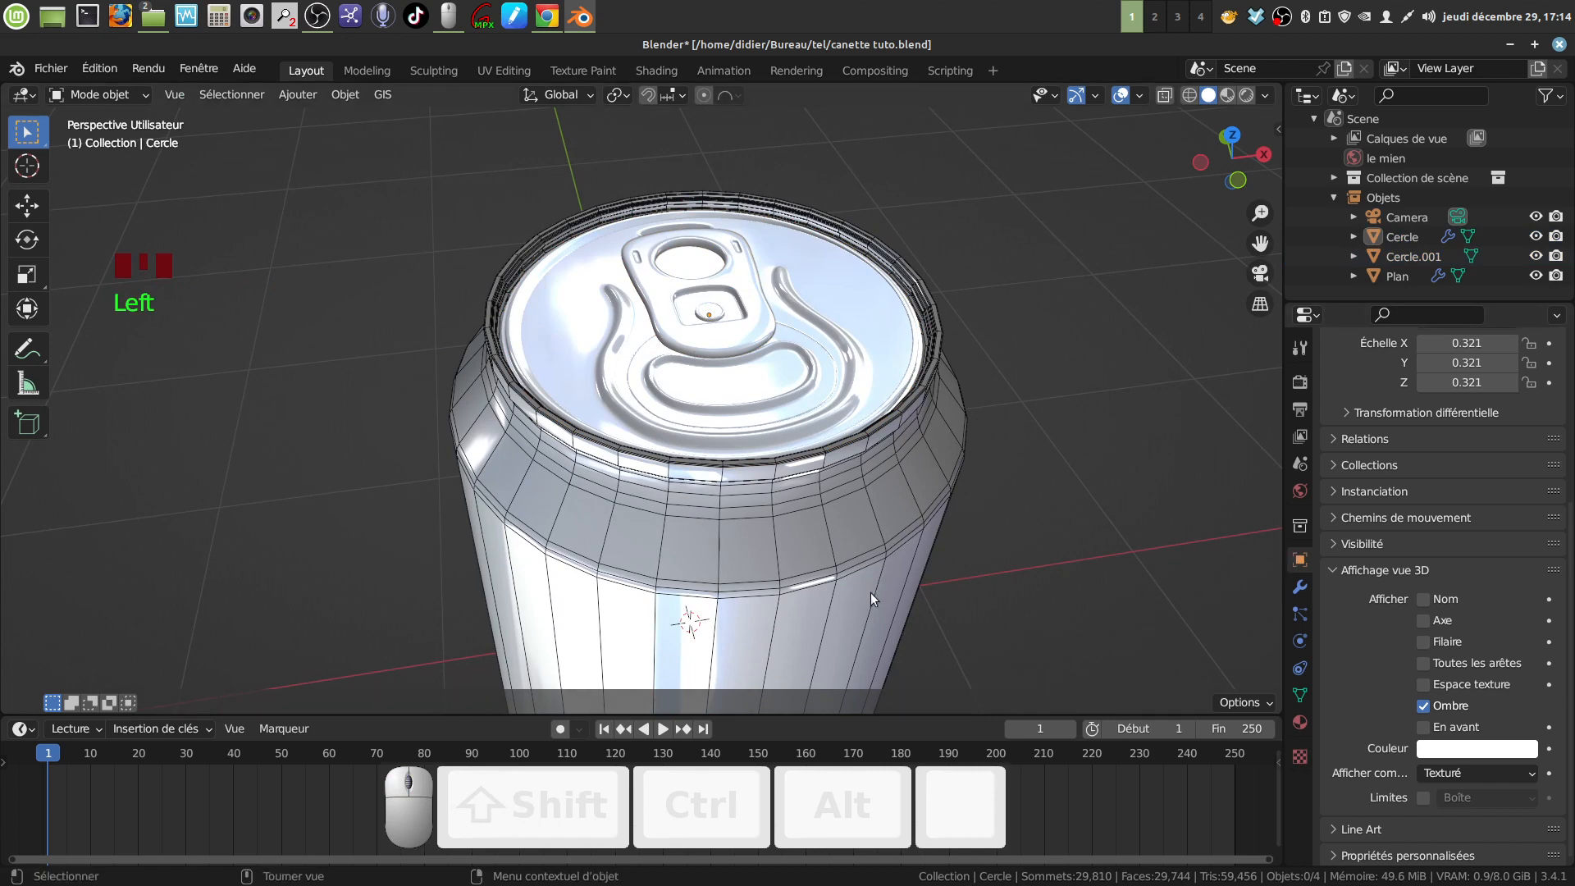
left_click(858, 555)
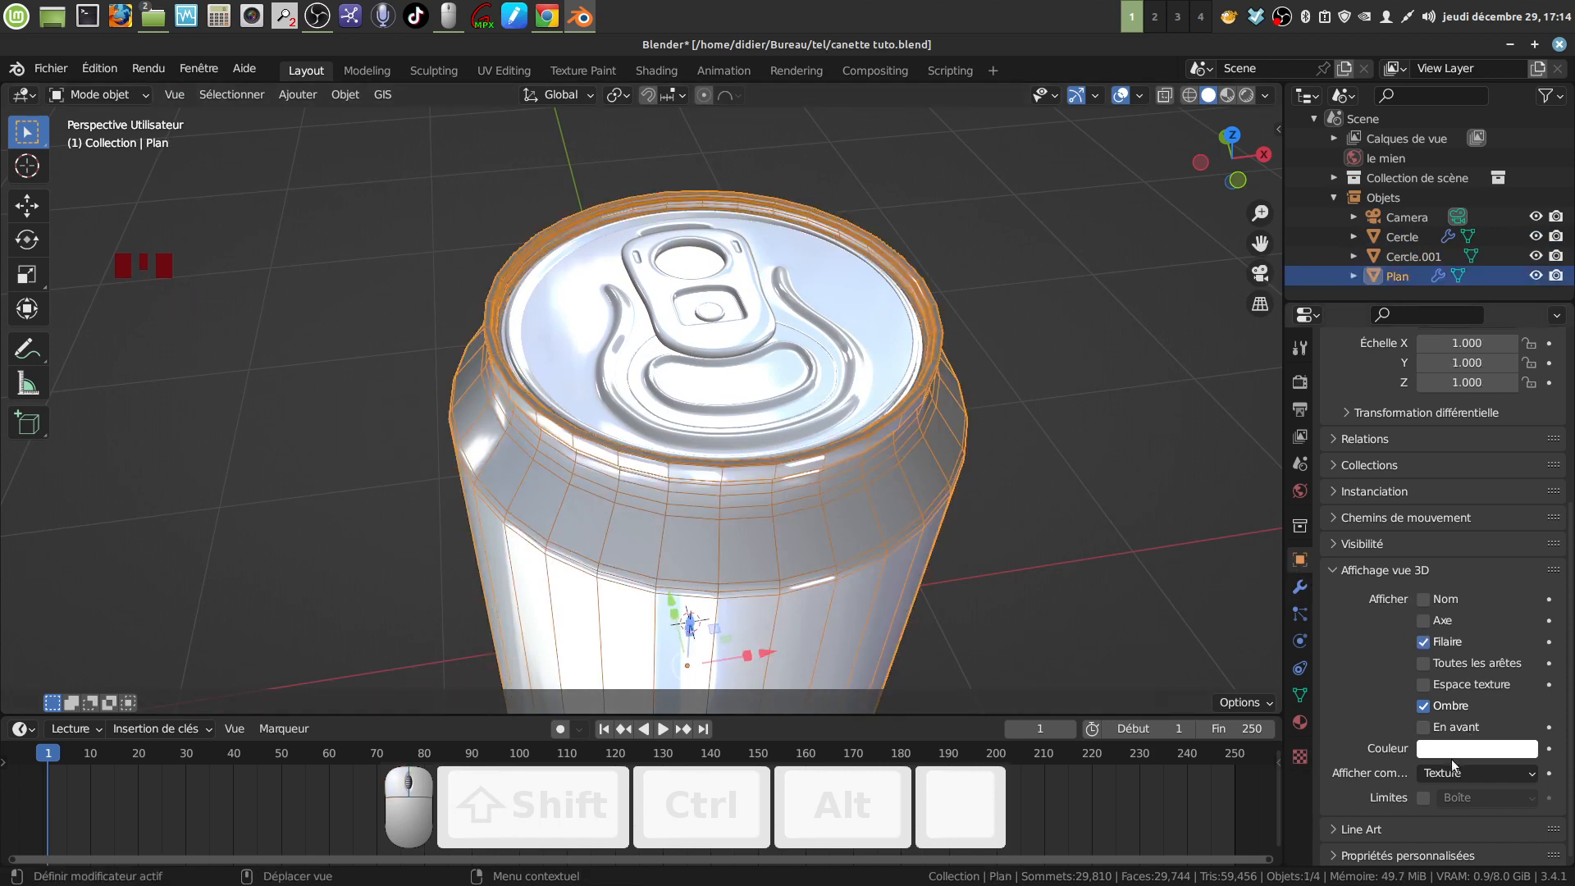
left_click(1424, 642)
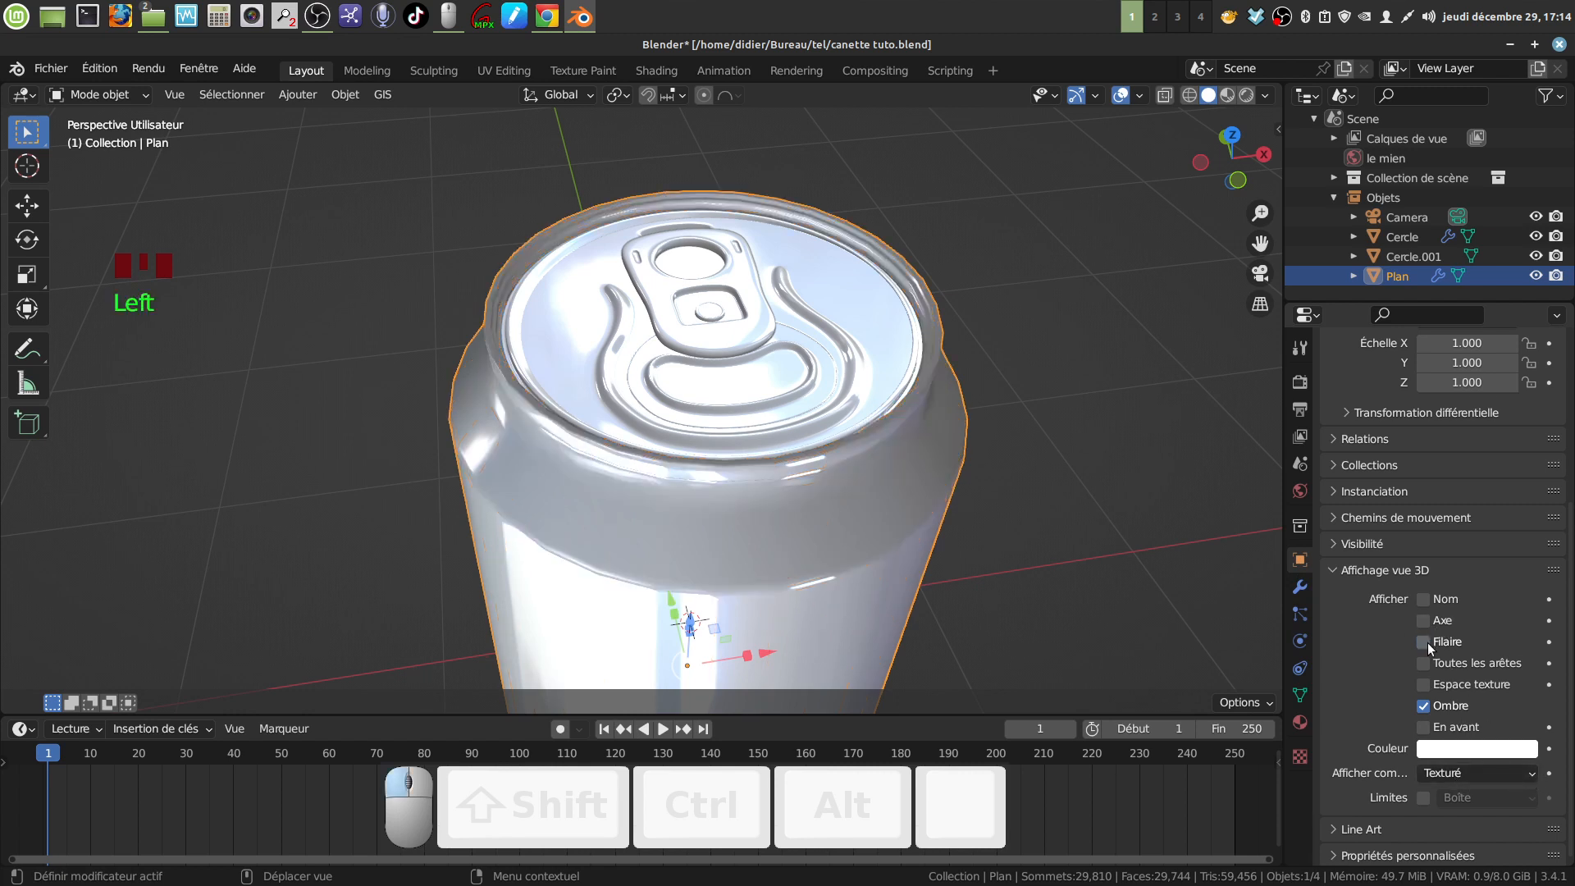
Join the lid to the can body, keeping the body as the active object
left_click(839, 293)
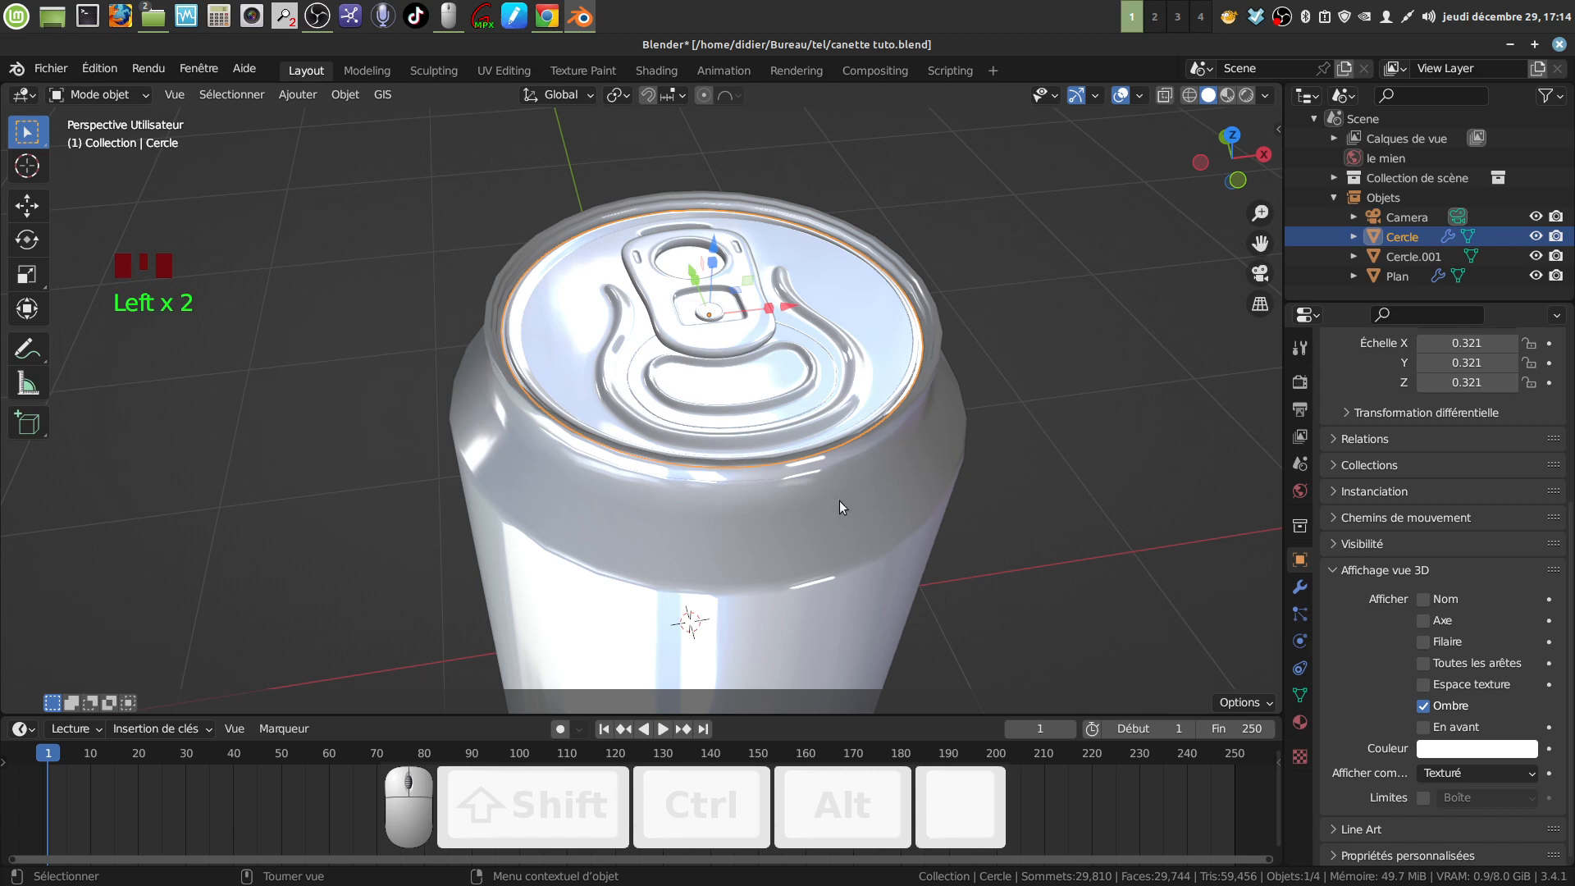
middle_click_drag(839, 500, 782, 472)
scroll(774, 456, "down", 2)
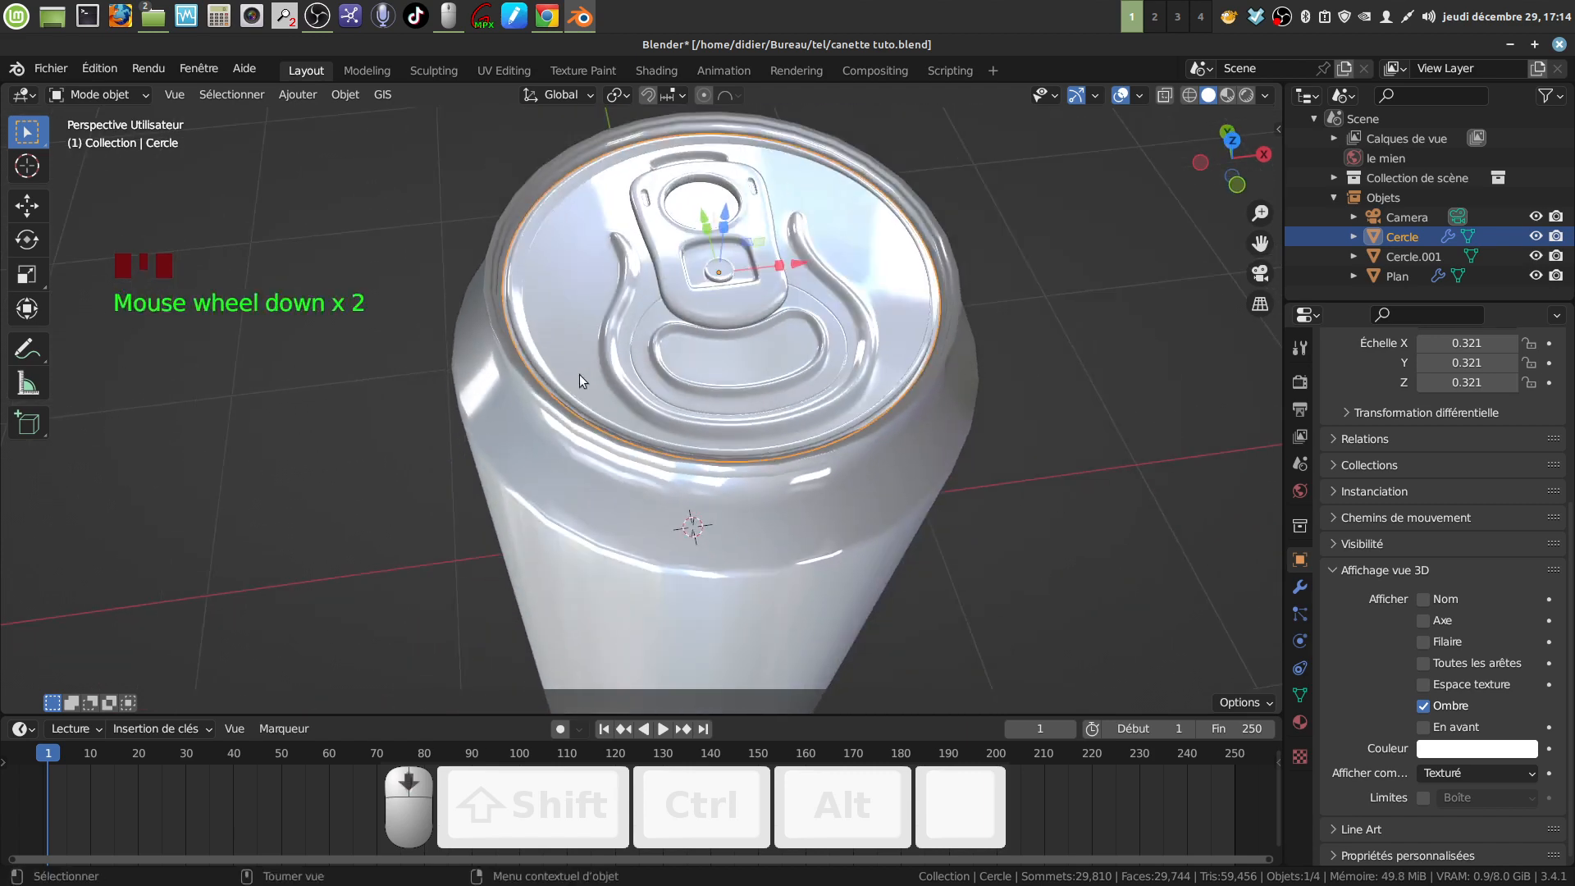
key("Tab")
key("Tab")
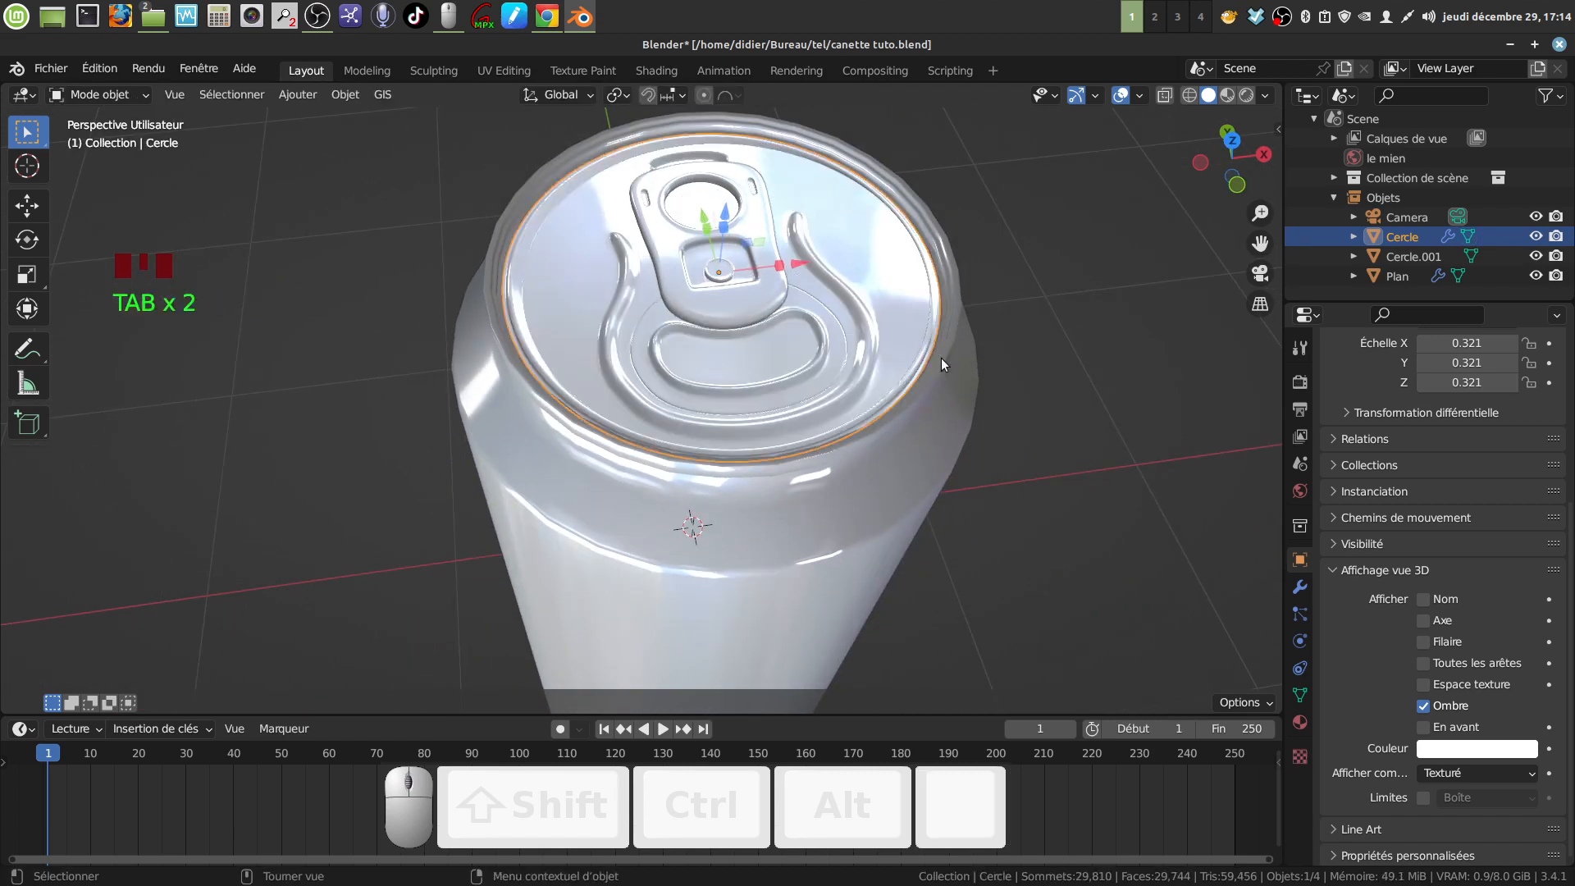
left_click(962, 407, "shift")
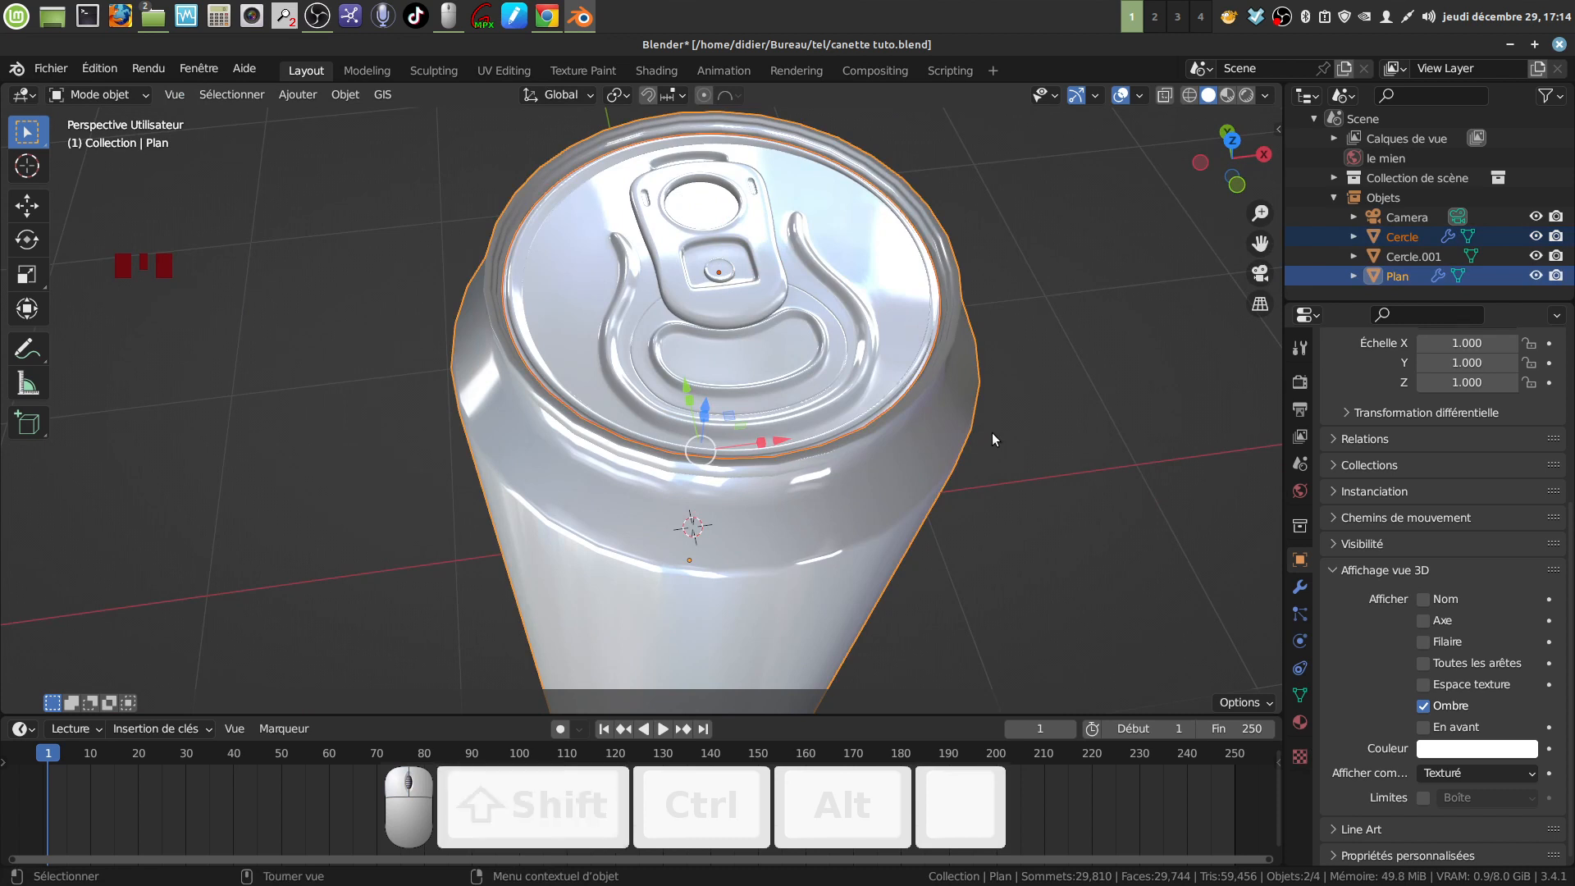
right_click(1030, 410)
left_click(1016, 474)
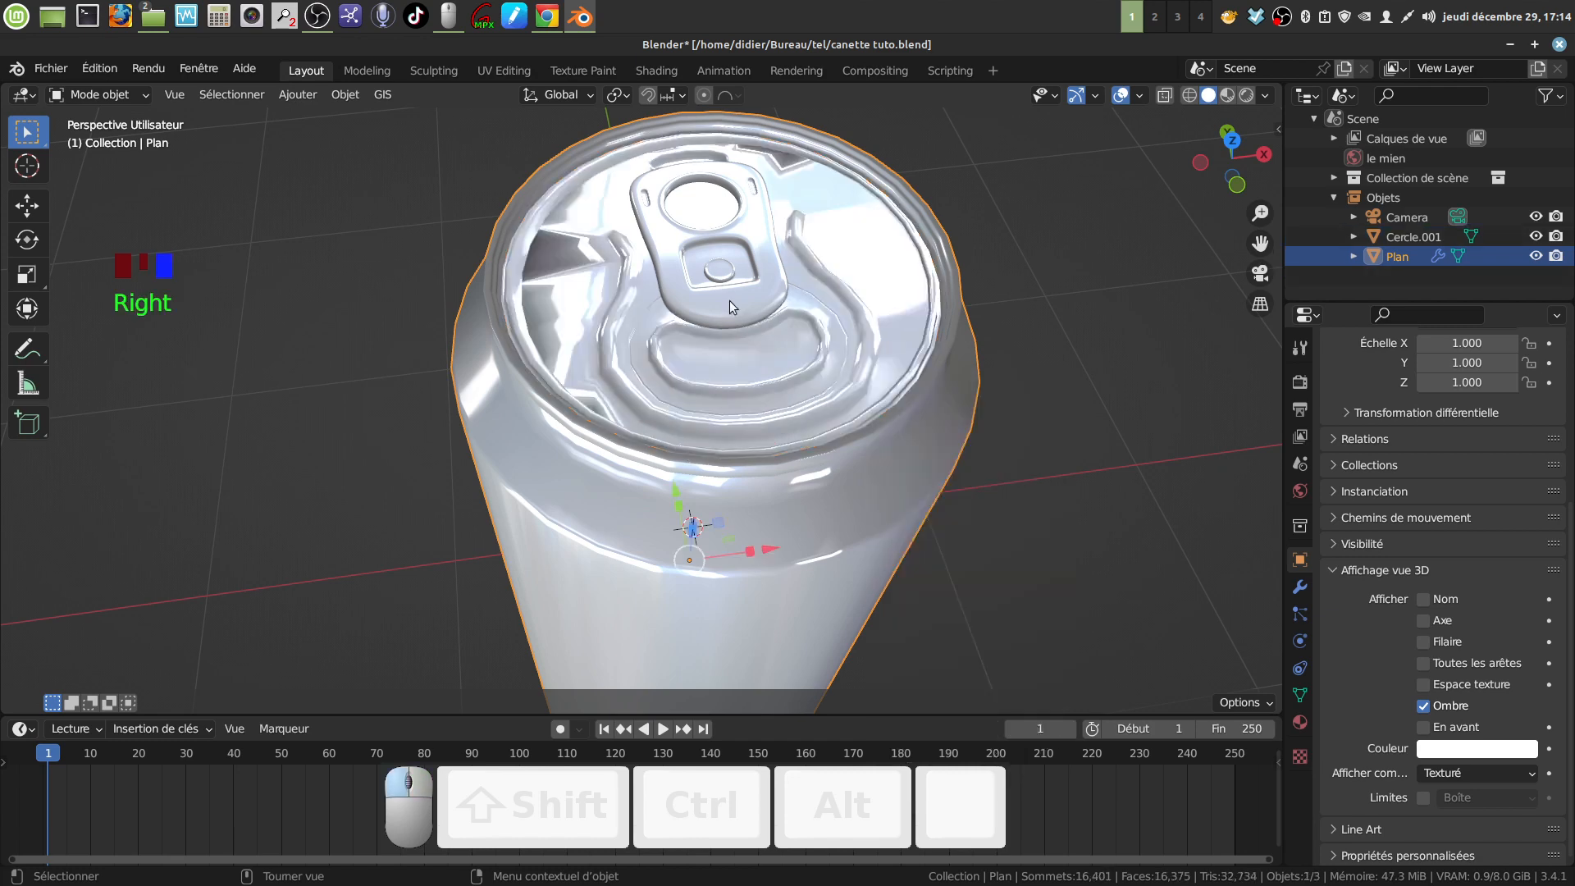
Join the pull tab to the can body, keeping the body as the active object
left_click(735, 304)
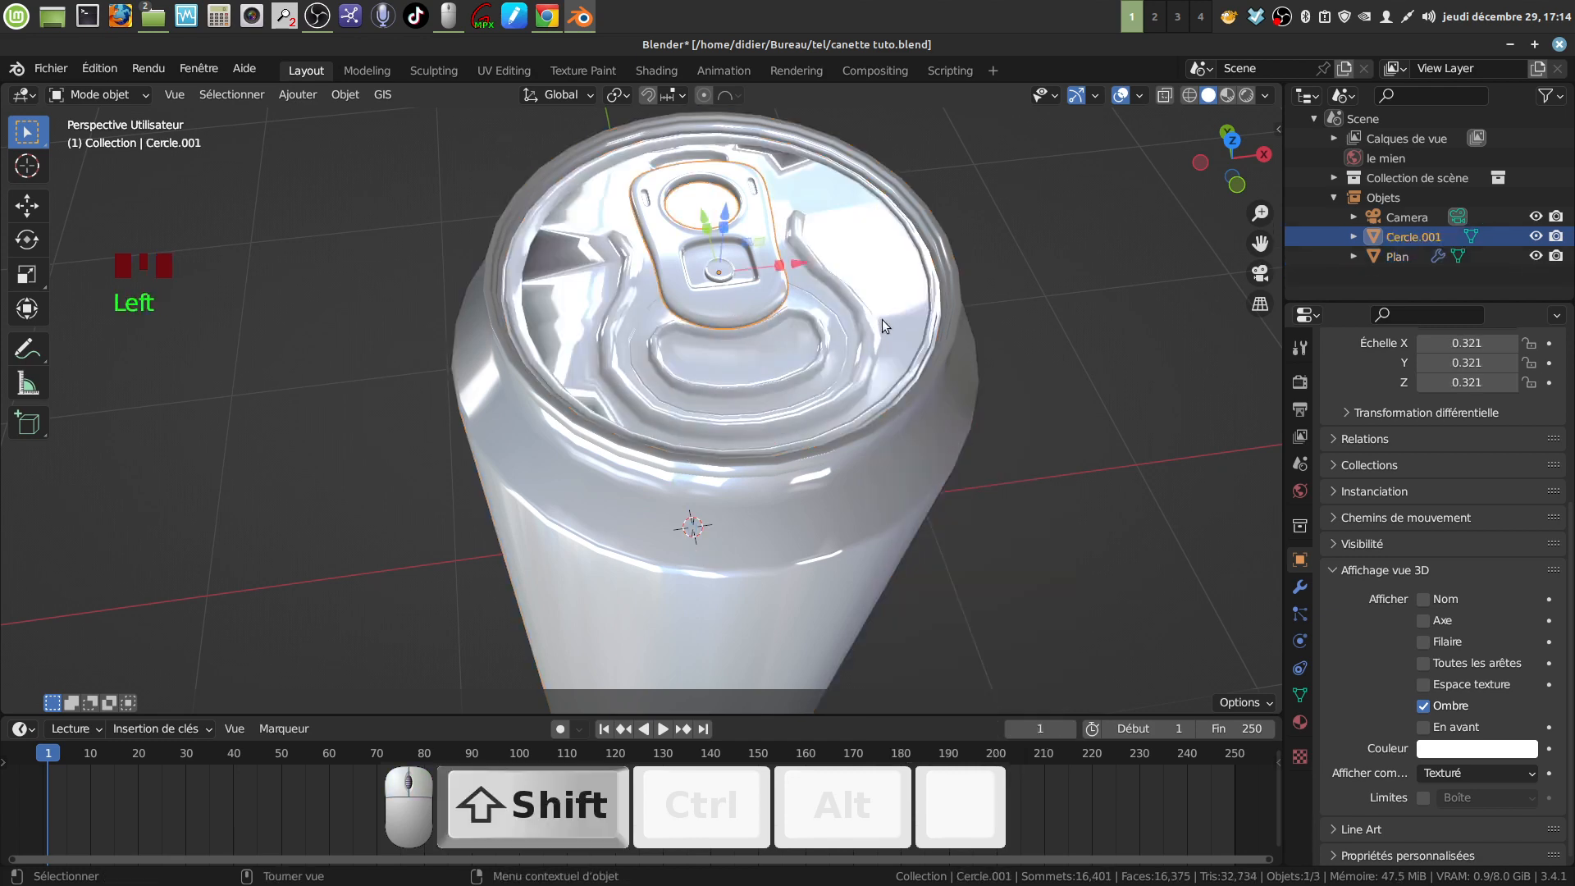
mouse_move(871, 333)
middle_mouse_down()
mouse_move(886, 304)
mouse_move(874, 318)
middle_mouse_up()
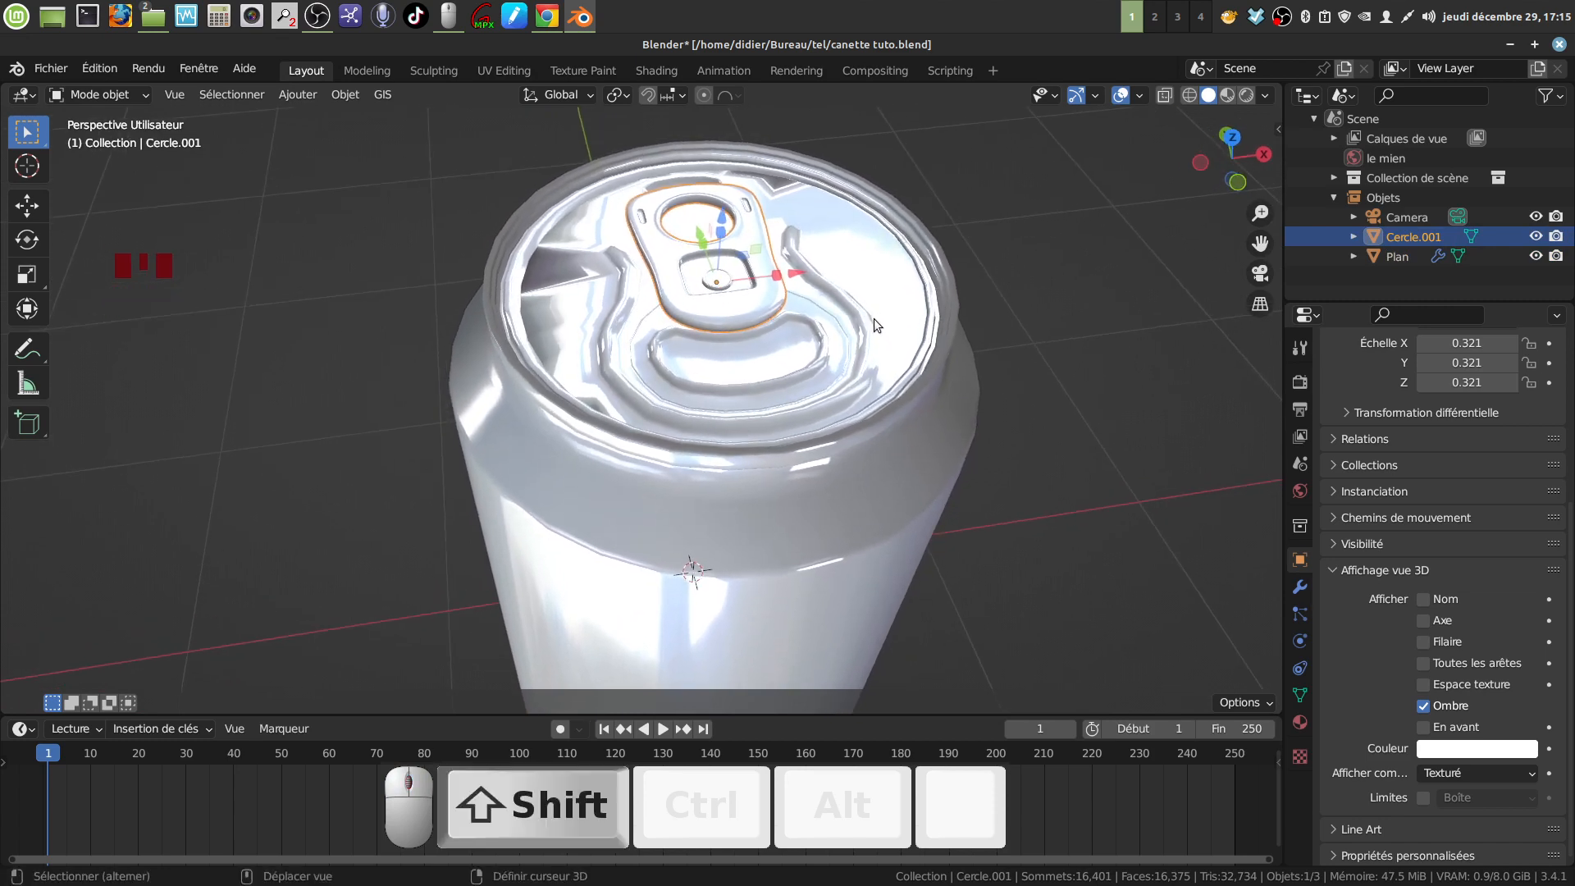
left_click(873, 320, "shift")
right_click(1071, 386)
mouse_move(1074, 433)
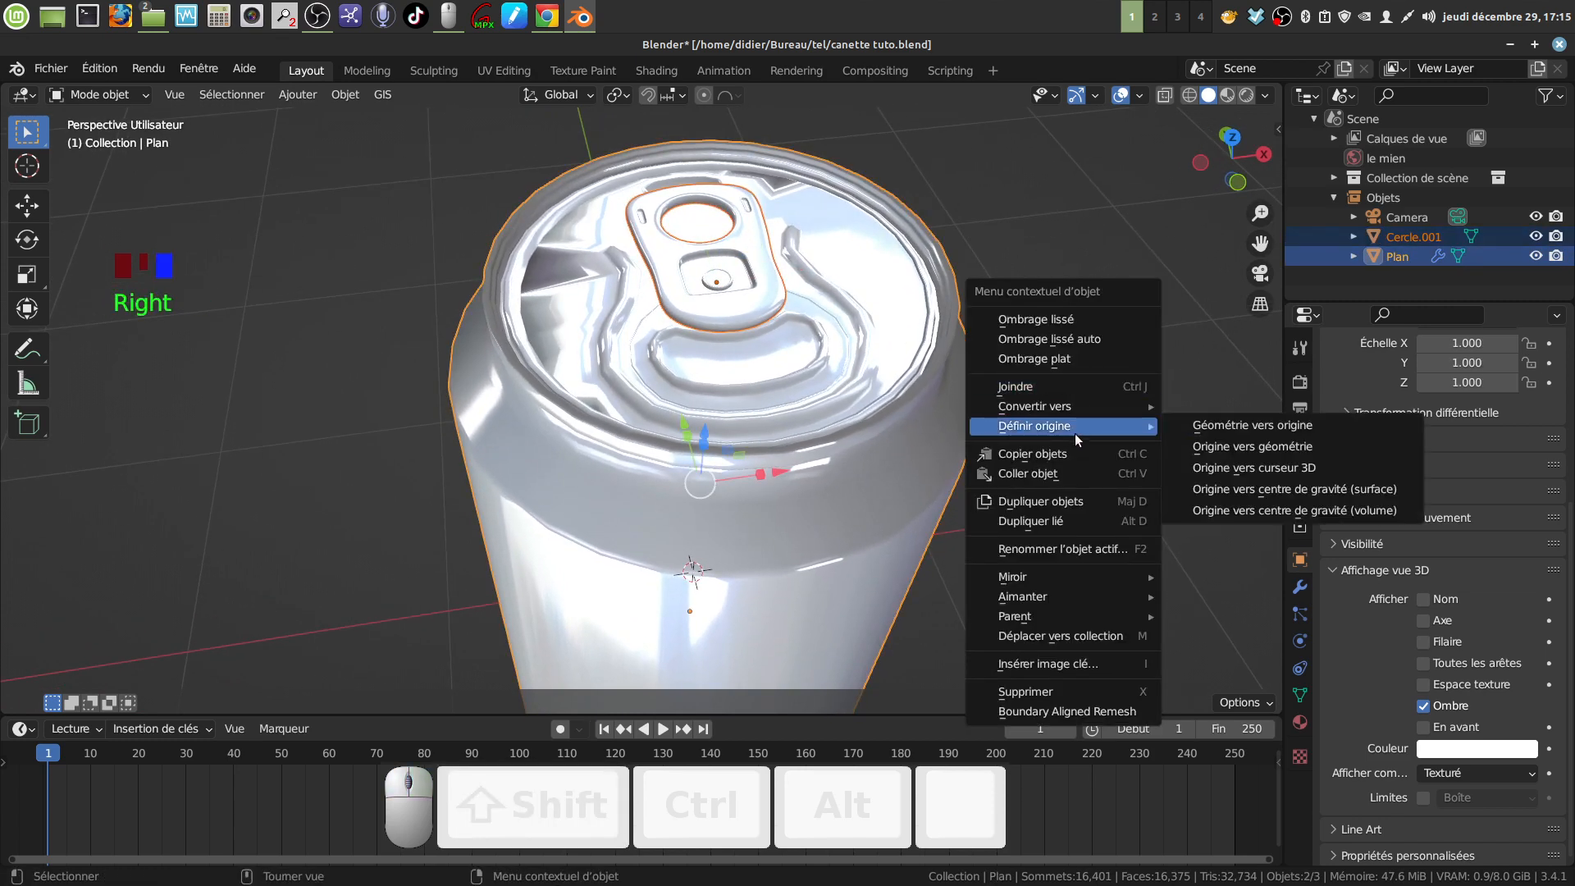
left_click(1046, 387)
Turn on the face orientation overlay to check the normals of the joined can
middle_click_drag(1045, 387, 804, 435)
key("q")
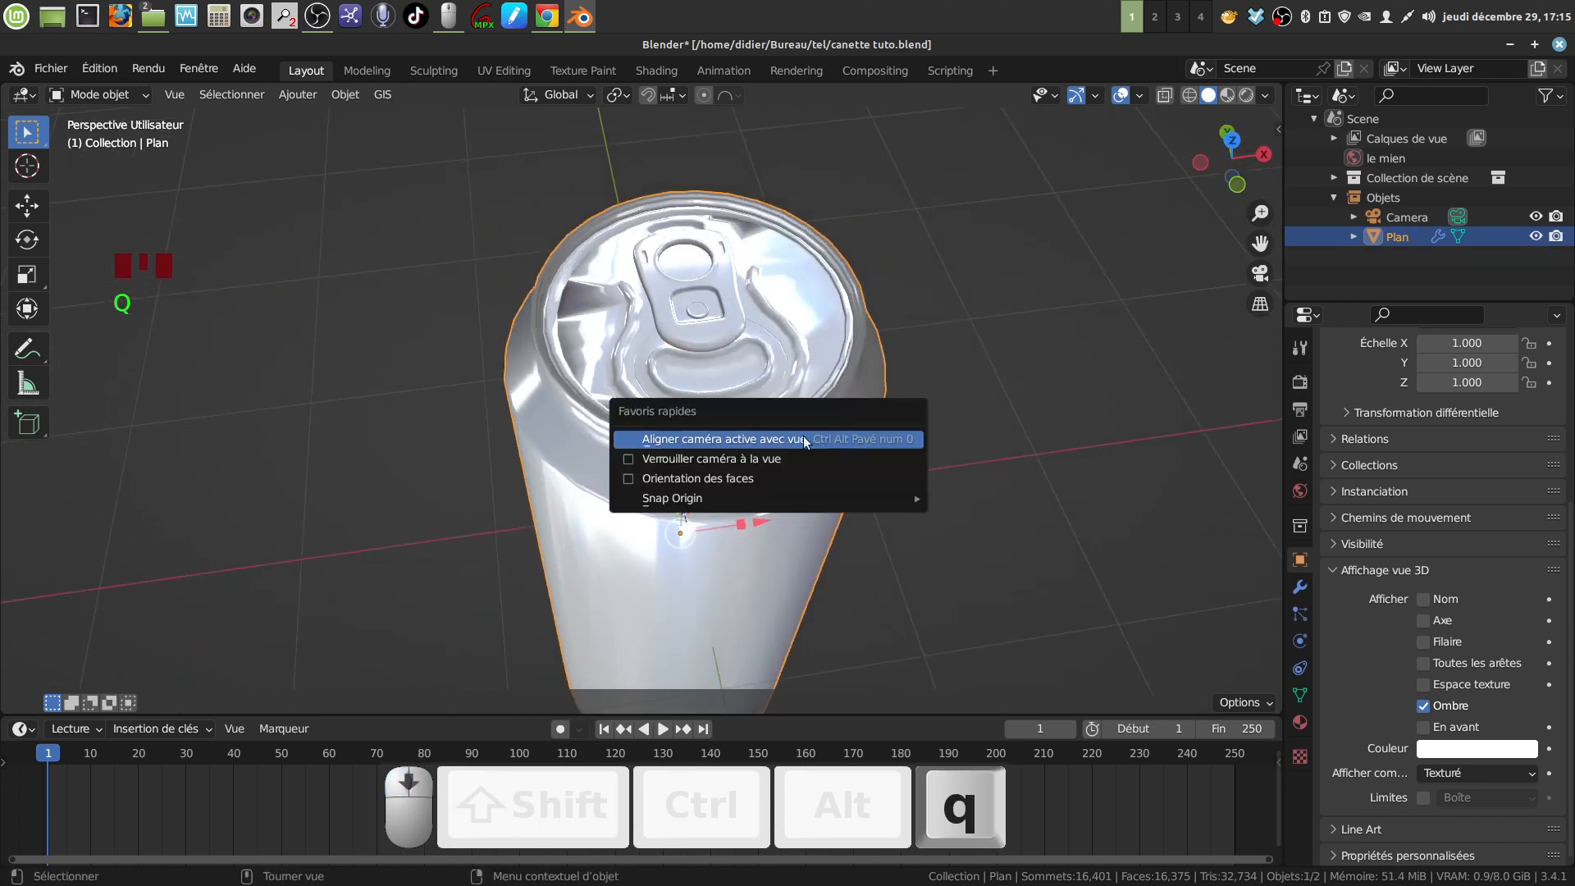
left_click(648, 478)
middle_click_drag(633, 470, 574, 362)
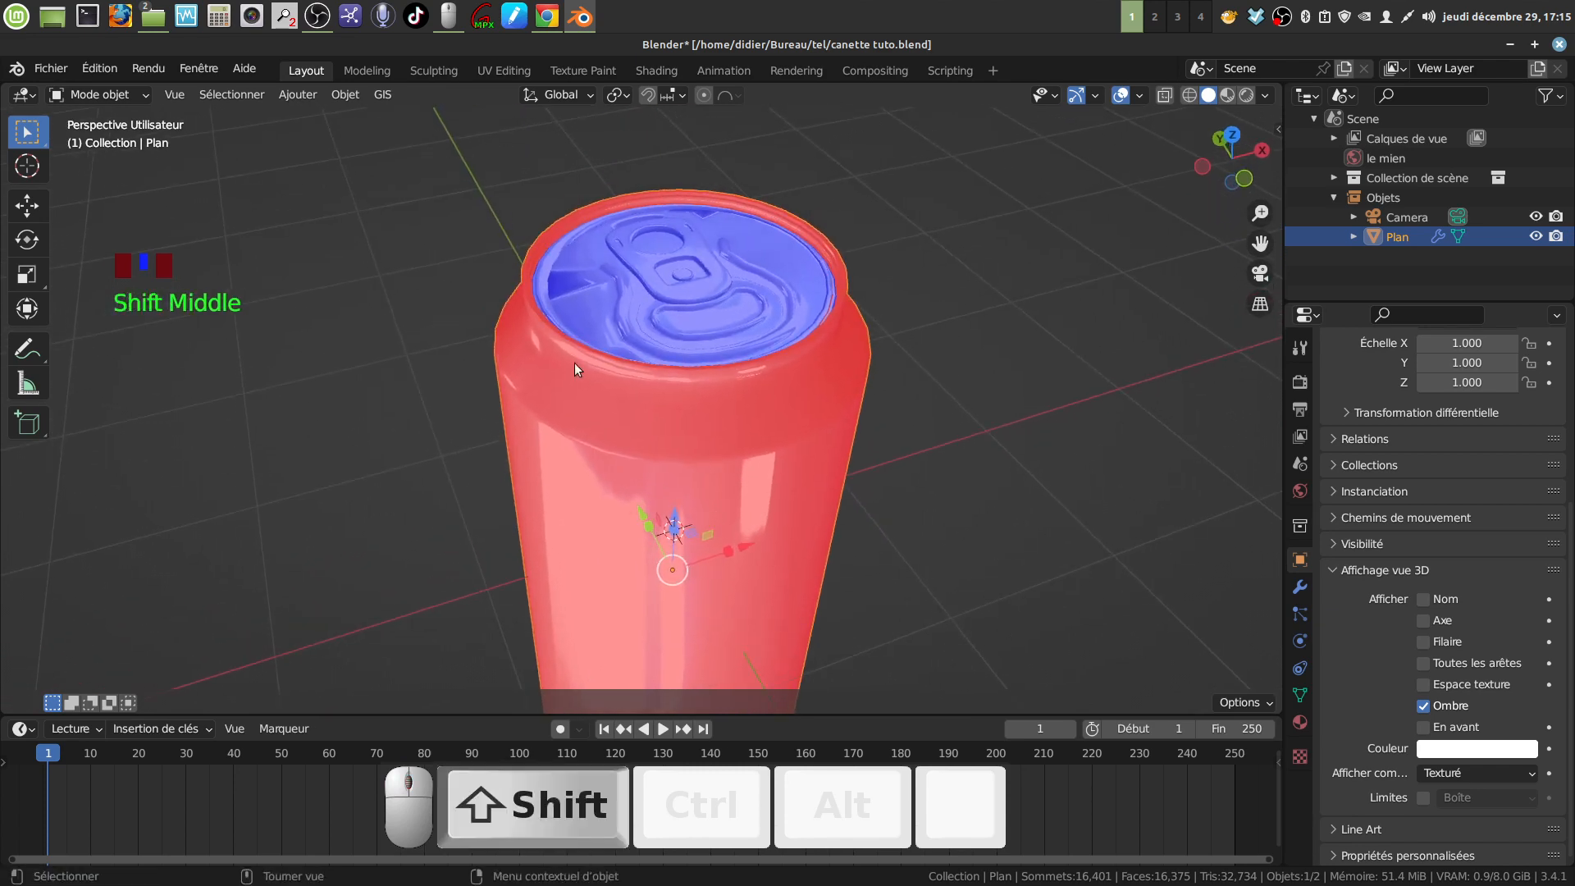
Recalculate the normals of the whole can mesh to the outside, and turn off the face orientation overlay
key("a")
key("a")
key("a")
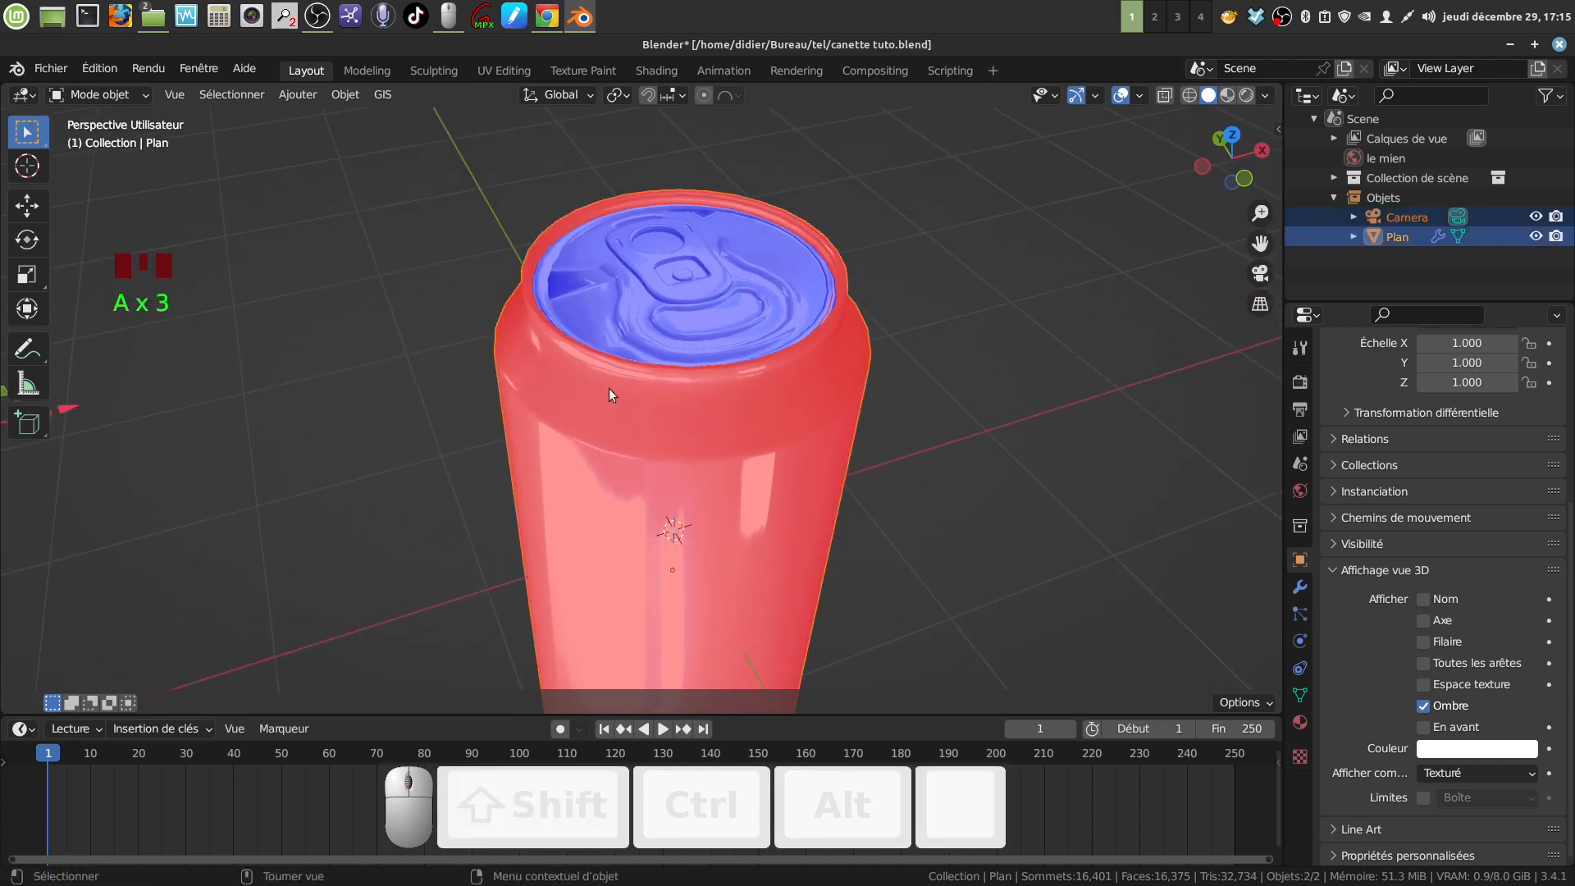
key("Tab")
key("a")
key("a")
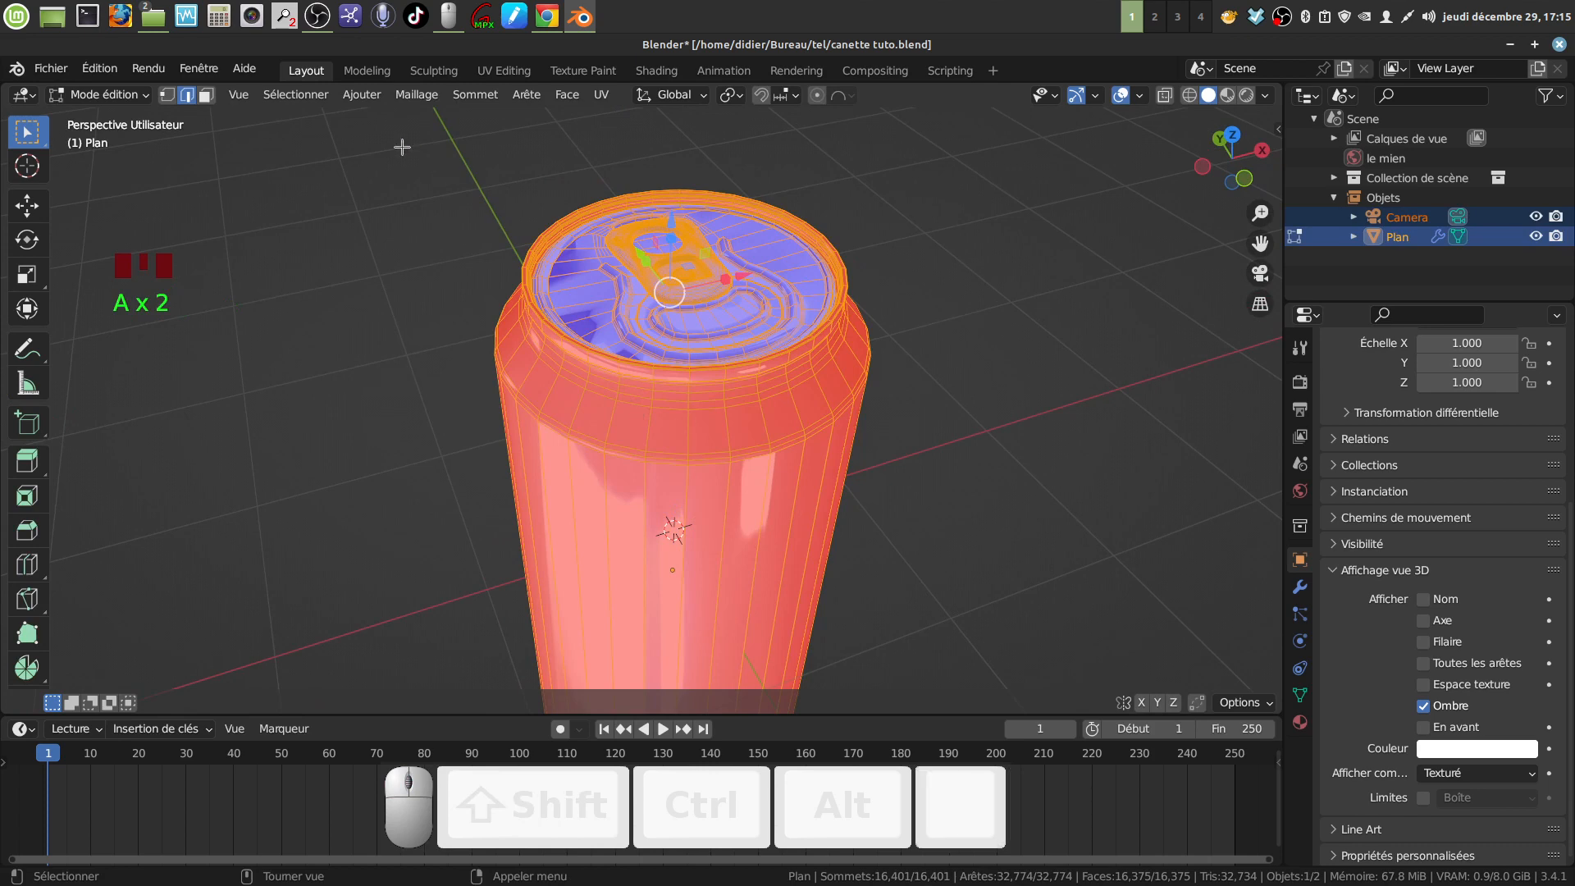
left_click(404, 97)
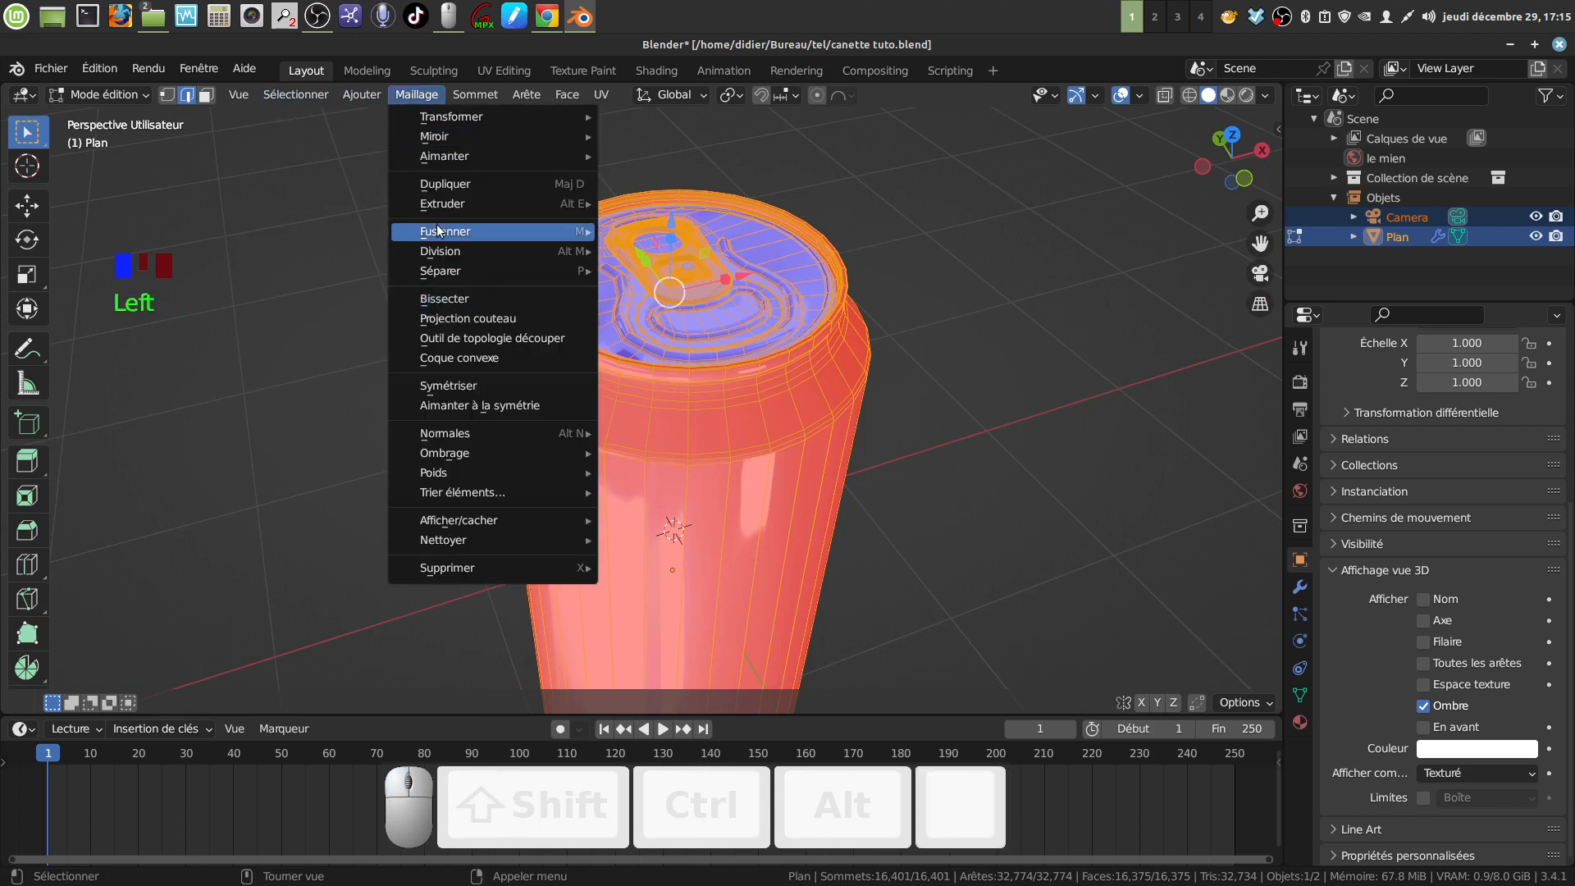
mouse_move(565, 434)
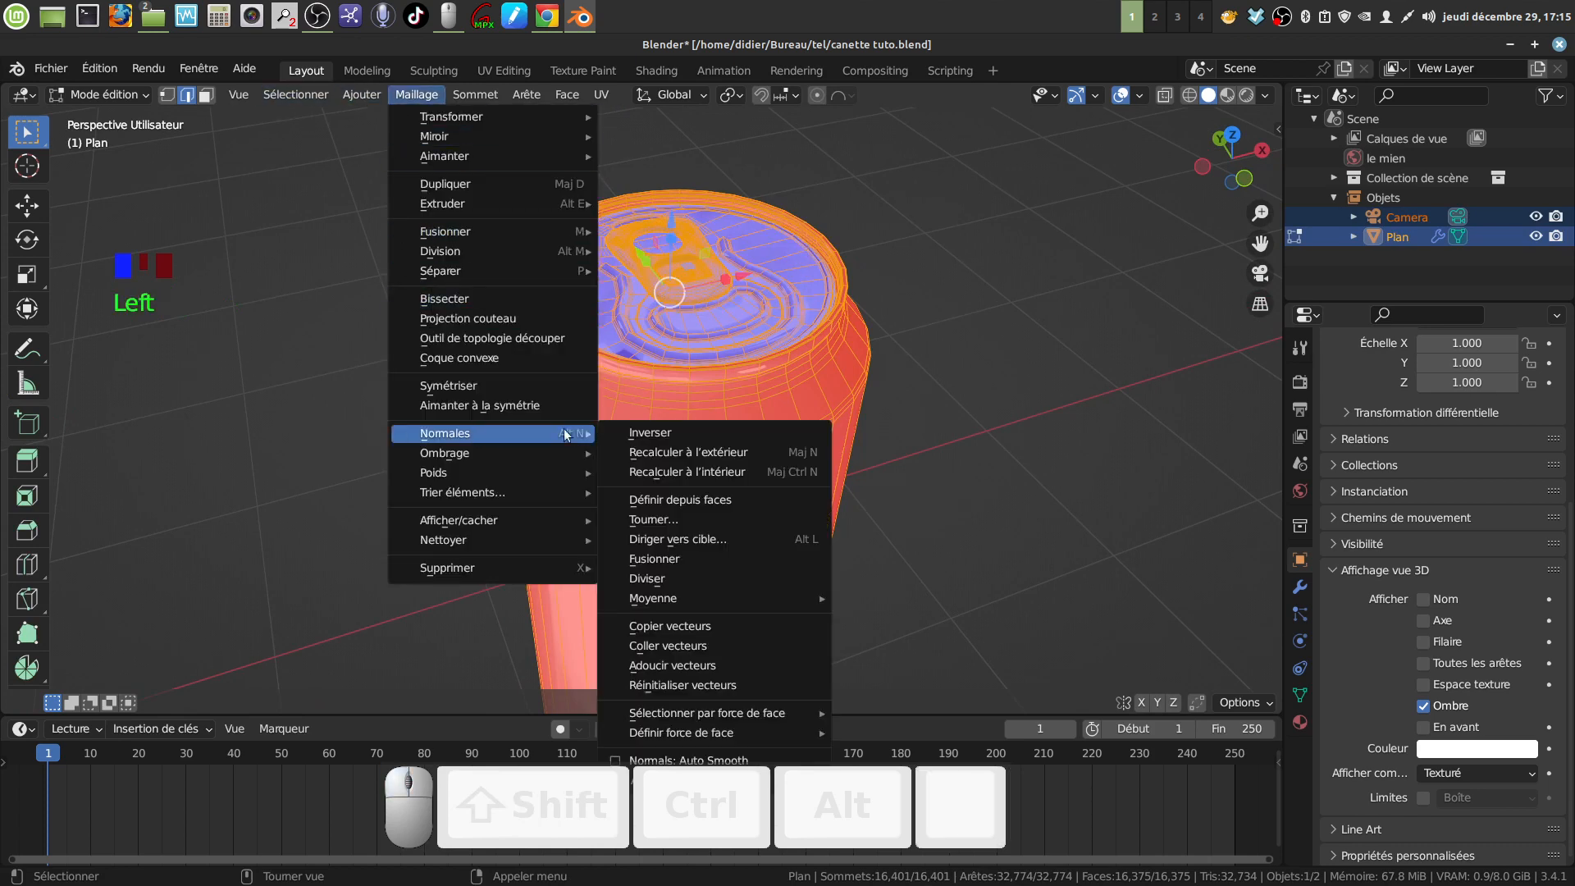
left_click(686, 451)
middle_click_drag(686, 451, 691, 407)
key("Tab")
key("q")
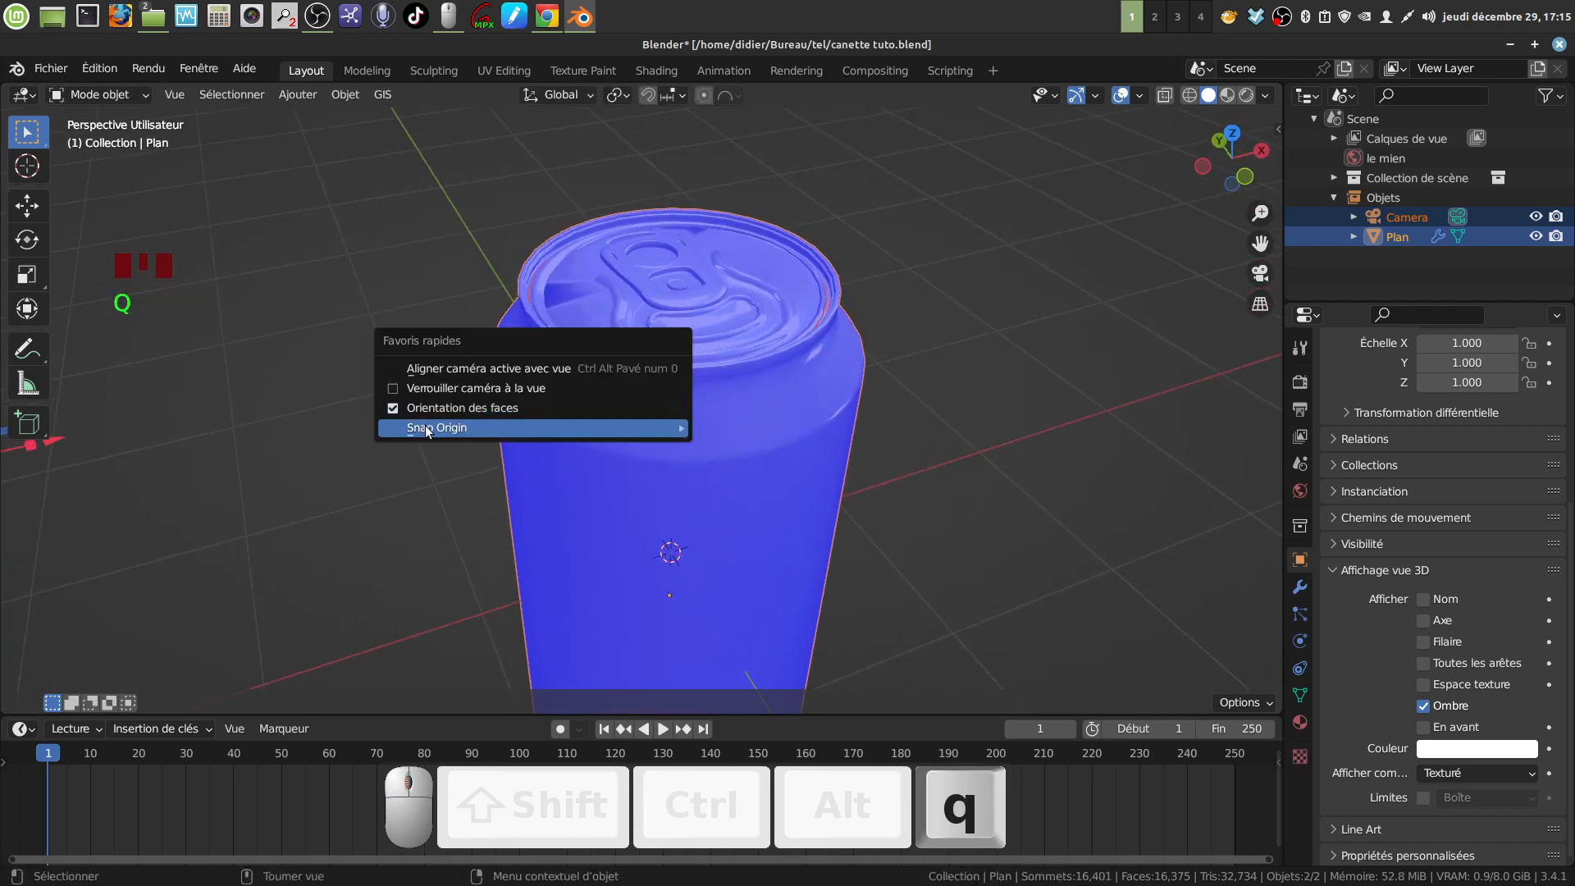
left_click(648, 406)
Bridge the two facing edge loops along the narrow gap inside the can's rim, between the lid and the body
middle_click_drag(711, 379, 663, 505, "shift")
scroll(709, 464, "up", 3)
scroll(589, 449, "up", 4)
middle_click_drag(589, 449, 675, 462, "shift")
scroll(549, 465, "up", 3)
key("Tab")
scroll(563, 376, "up", 2)
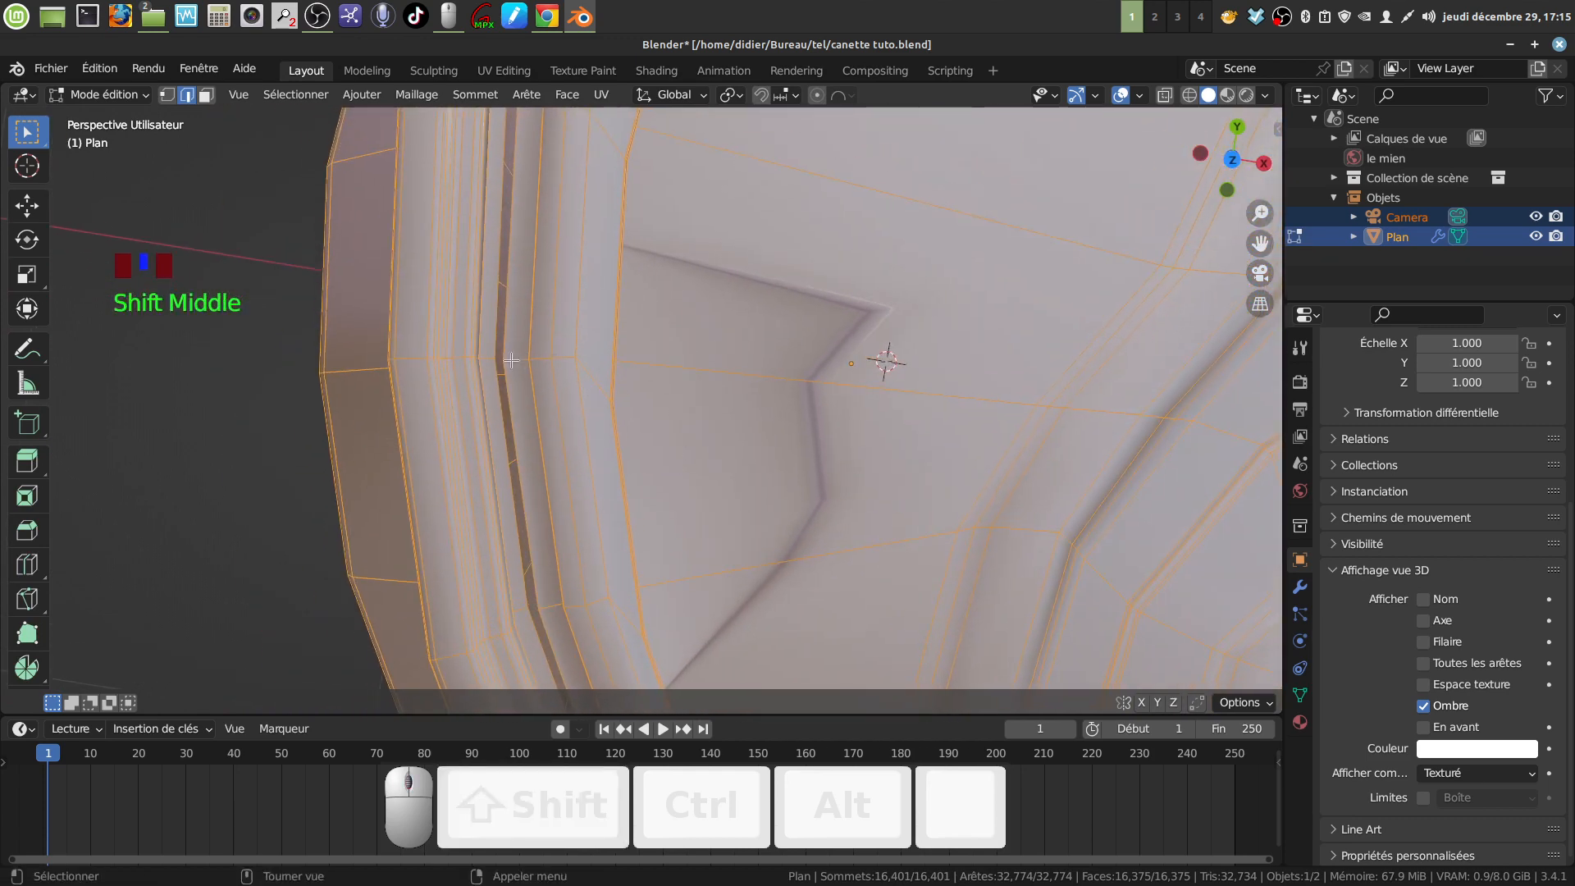
middle_click_drag(490, 360, 606, 364, "shift")
left_click(168, 94)
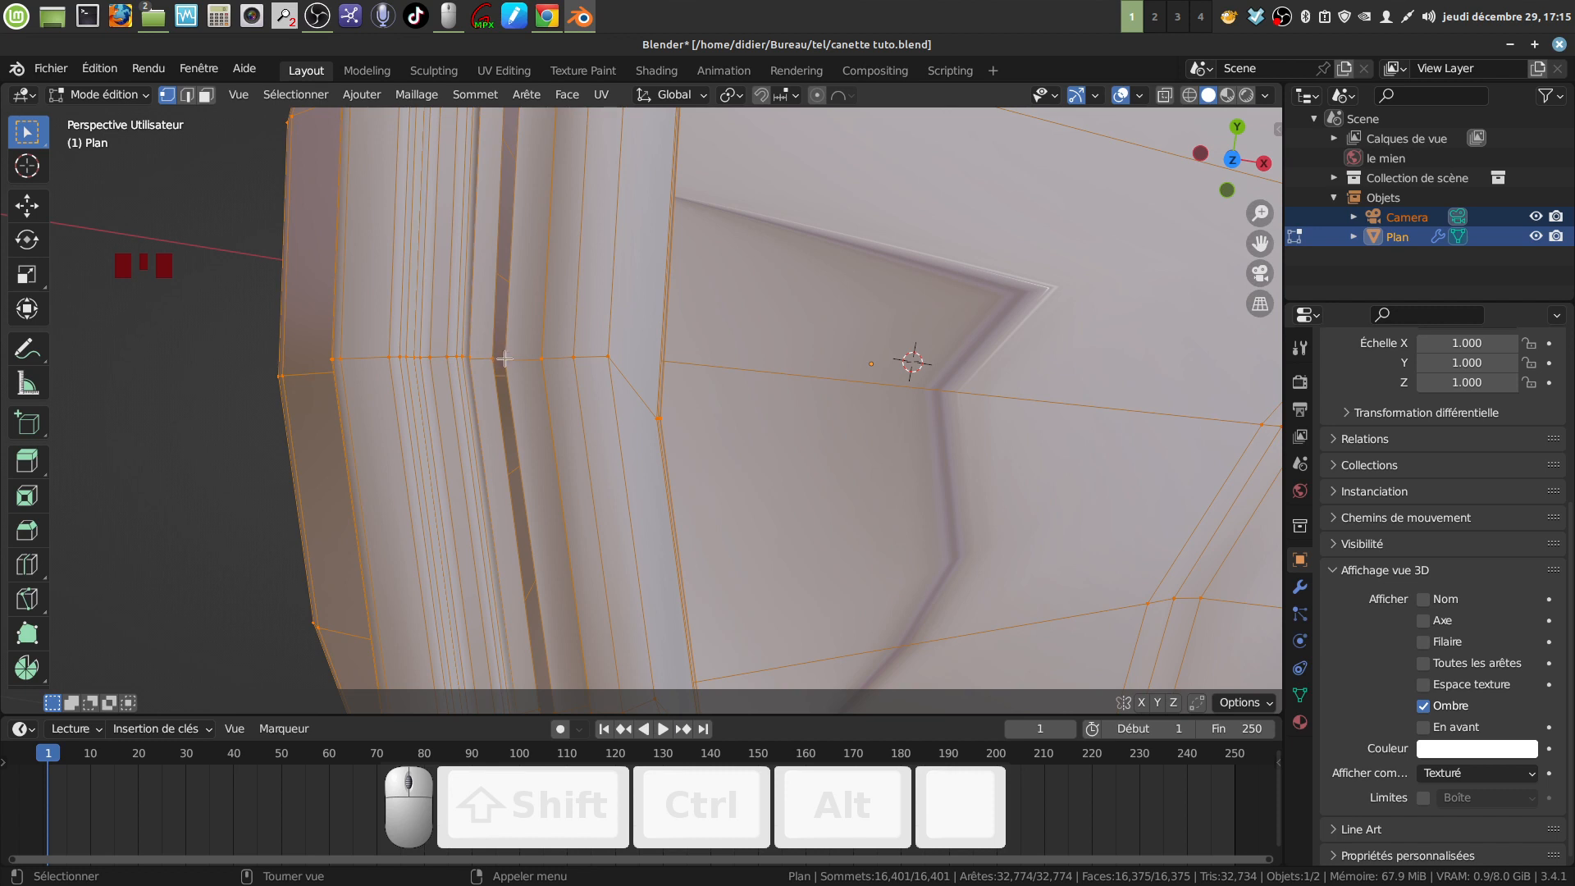
left_click(194, 94)
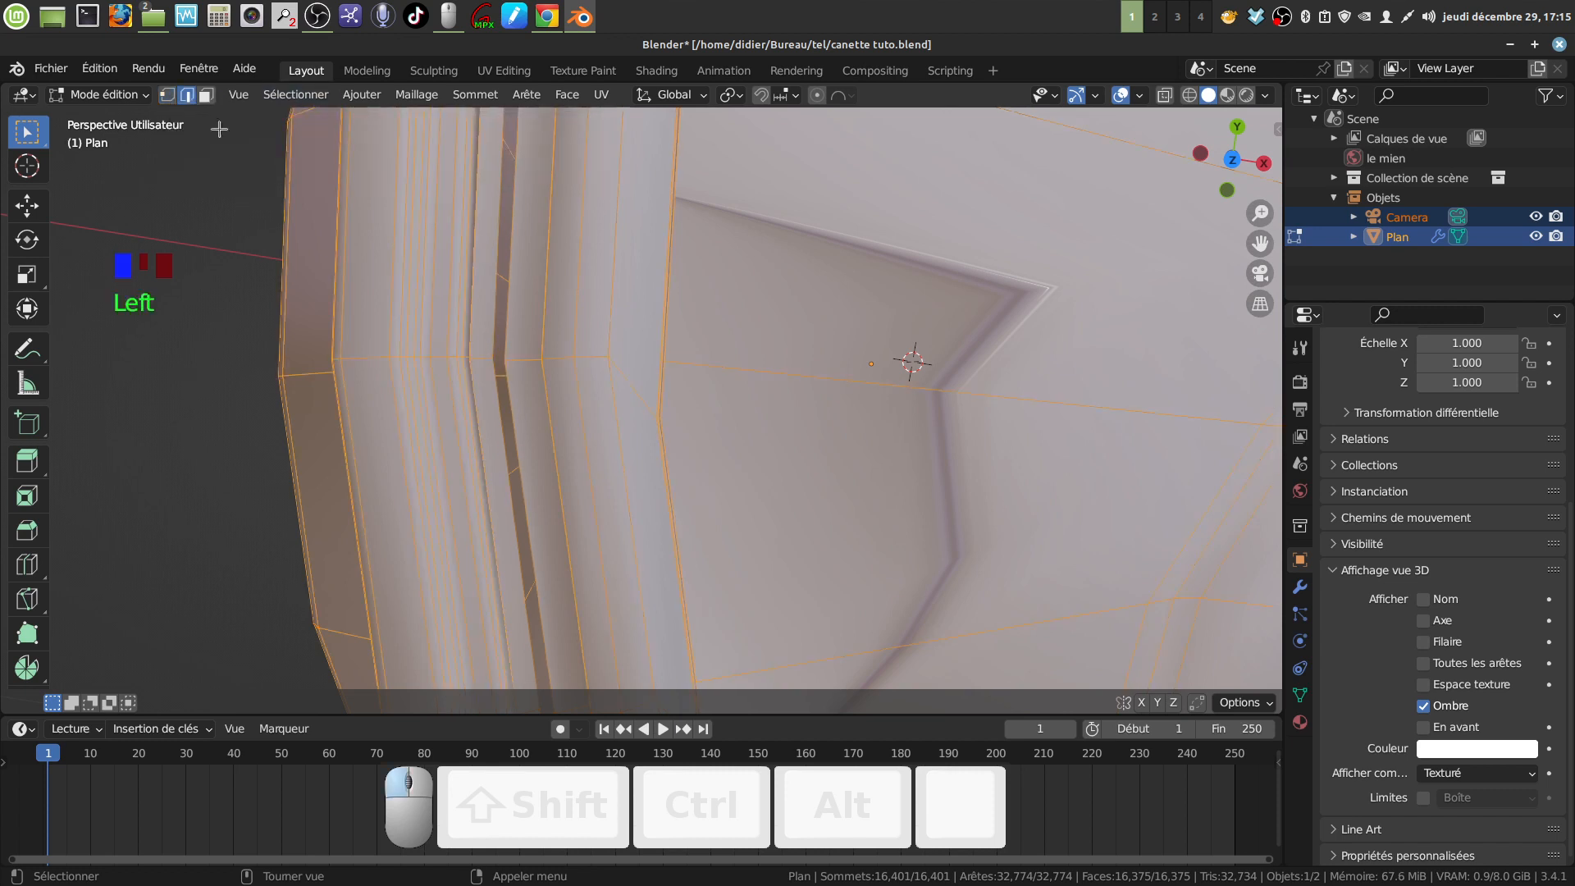
left_click(509, 330, "alt")
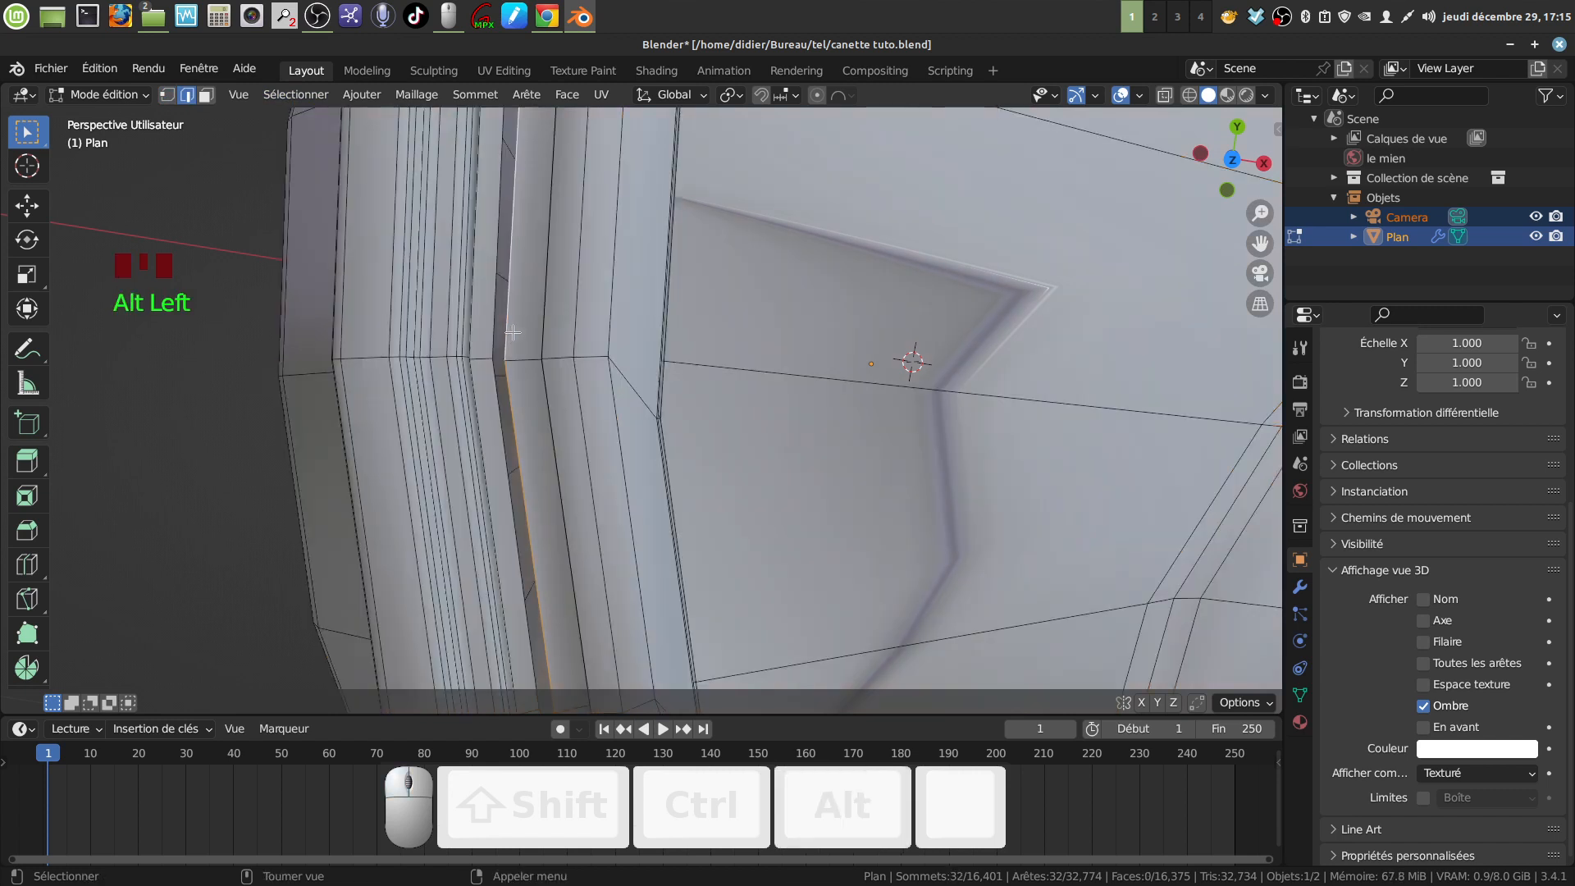
left_click(495, 324, "alt+shift")
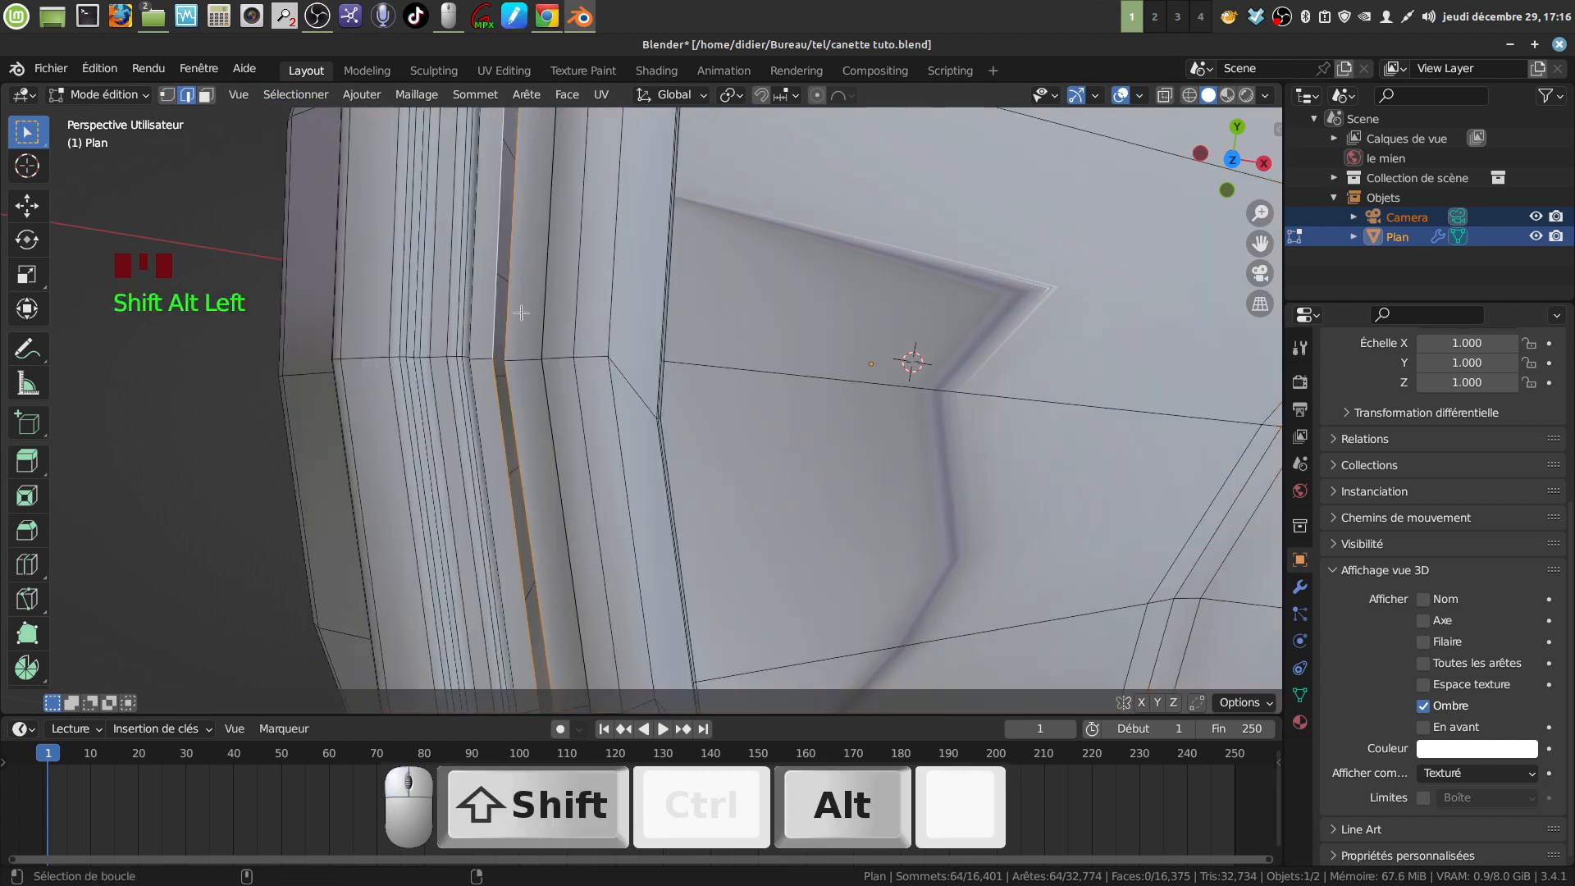
left_click(527, 94)
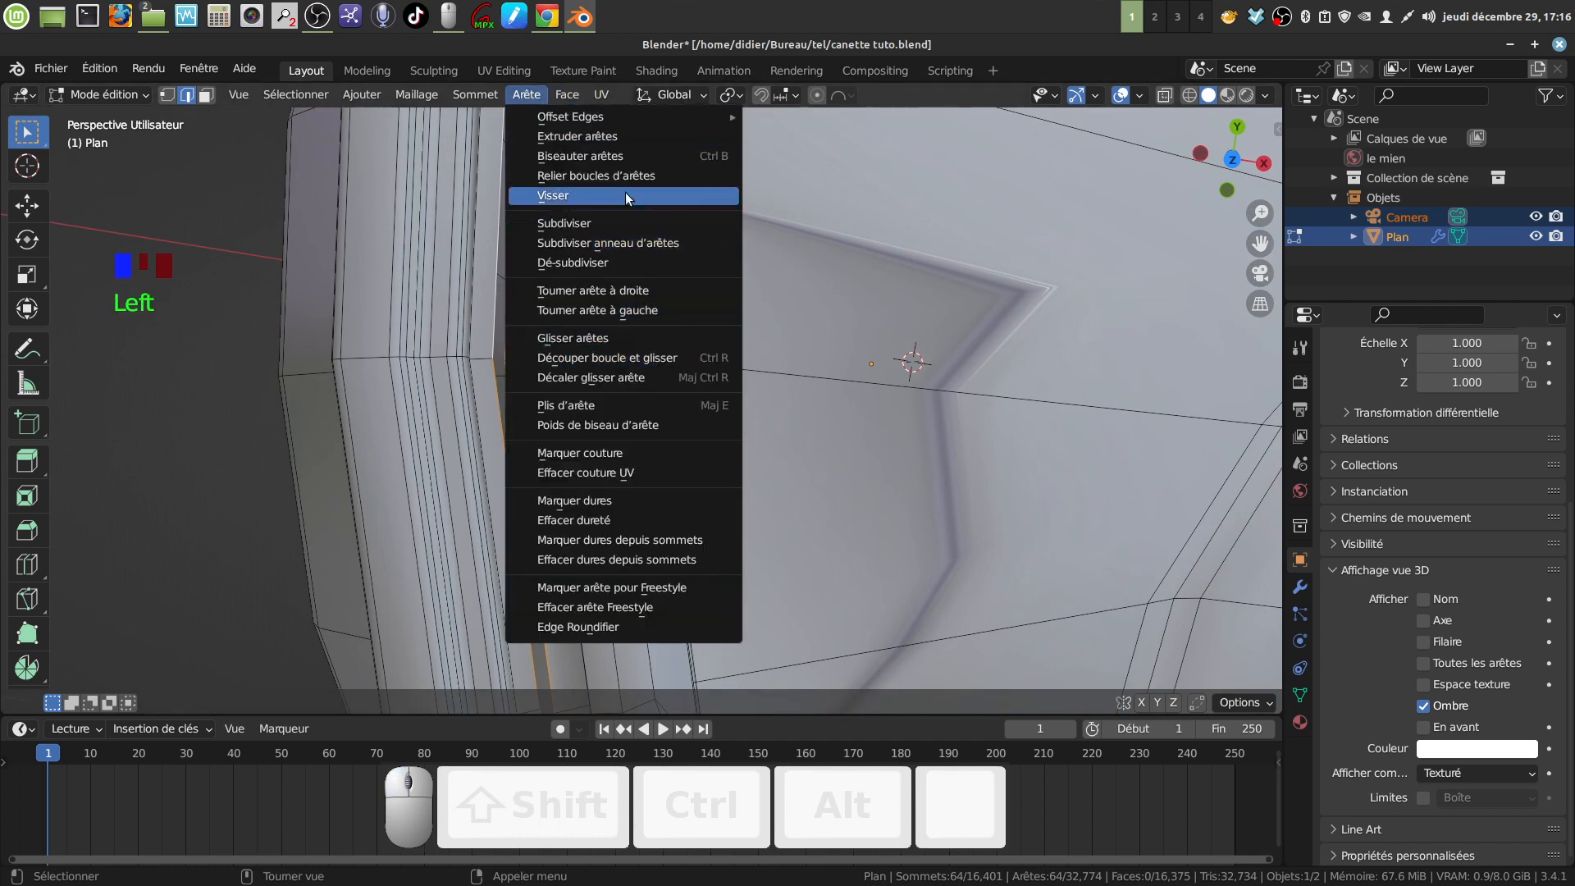
left_click(642, 173)
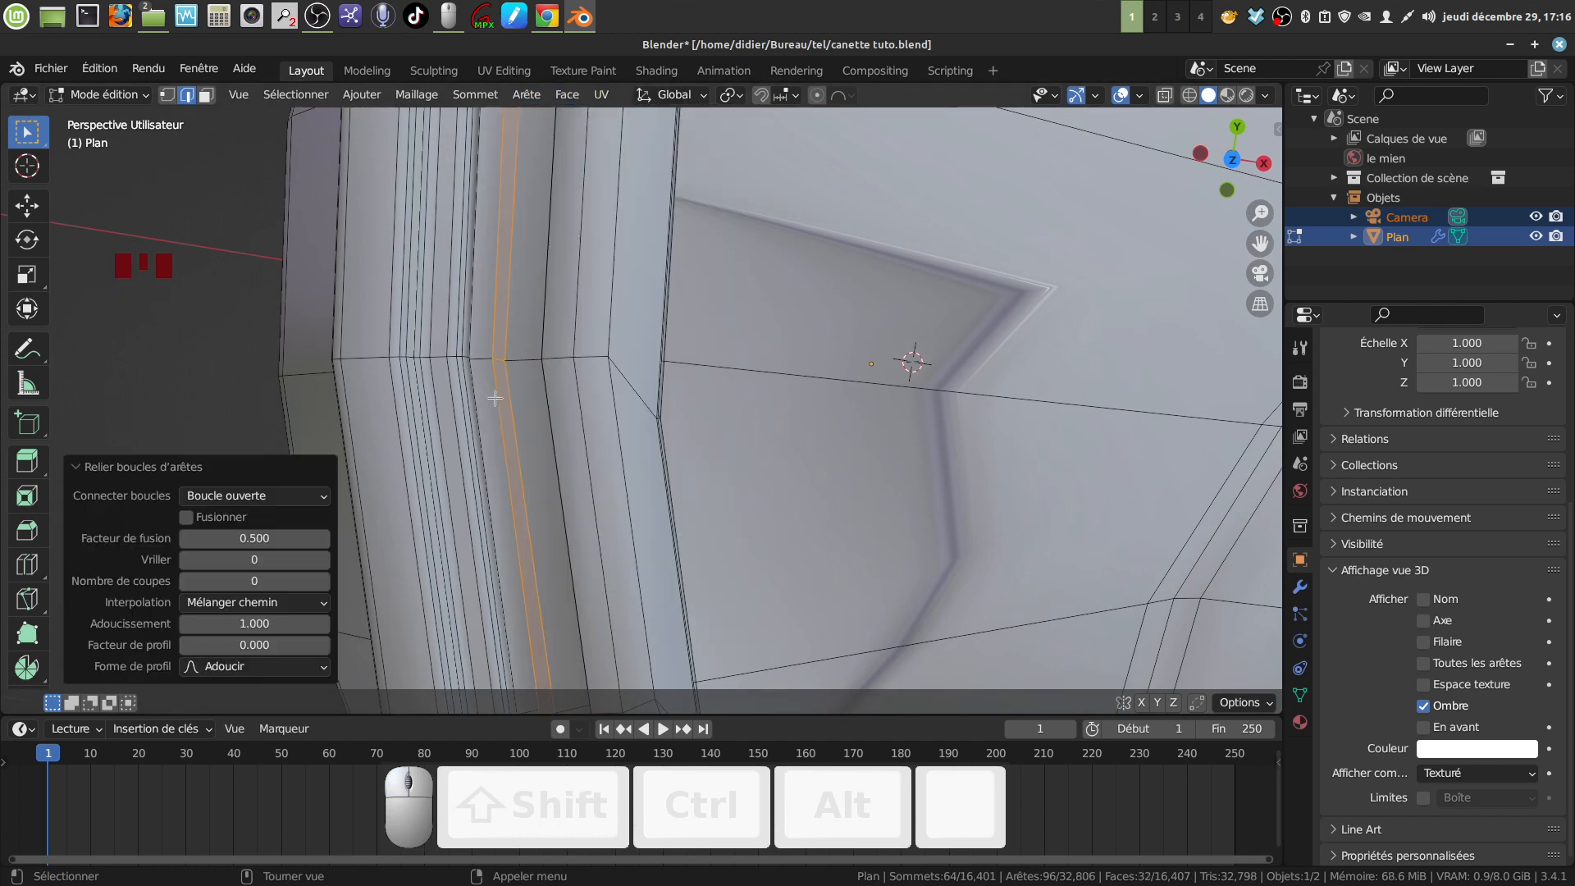
Dissolve the redundant edge loop on the bridged seam inside the can's rim
left_click(538, 406, "alt")
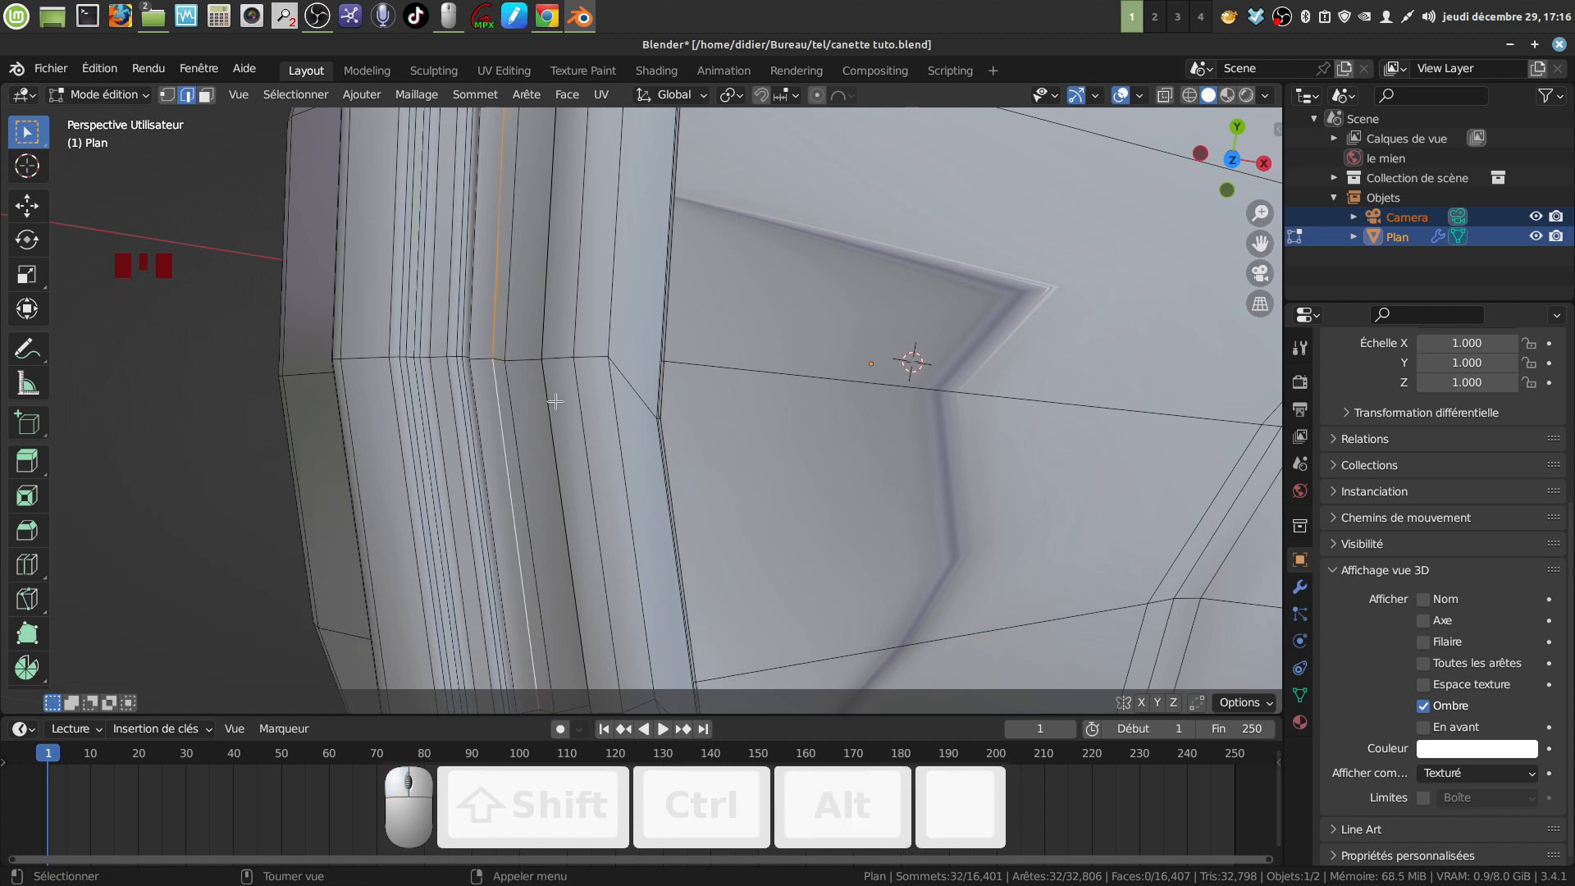
key("x")
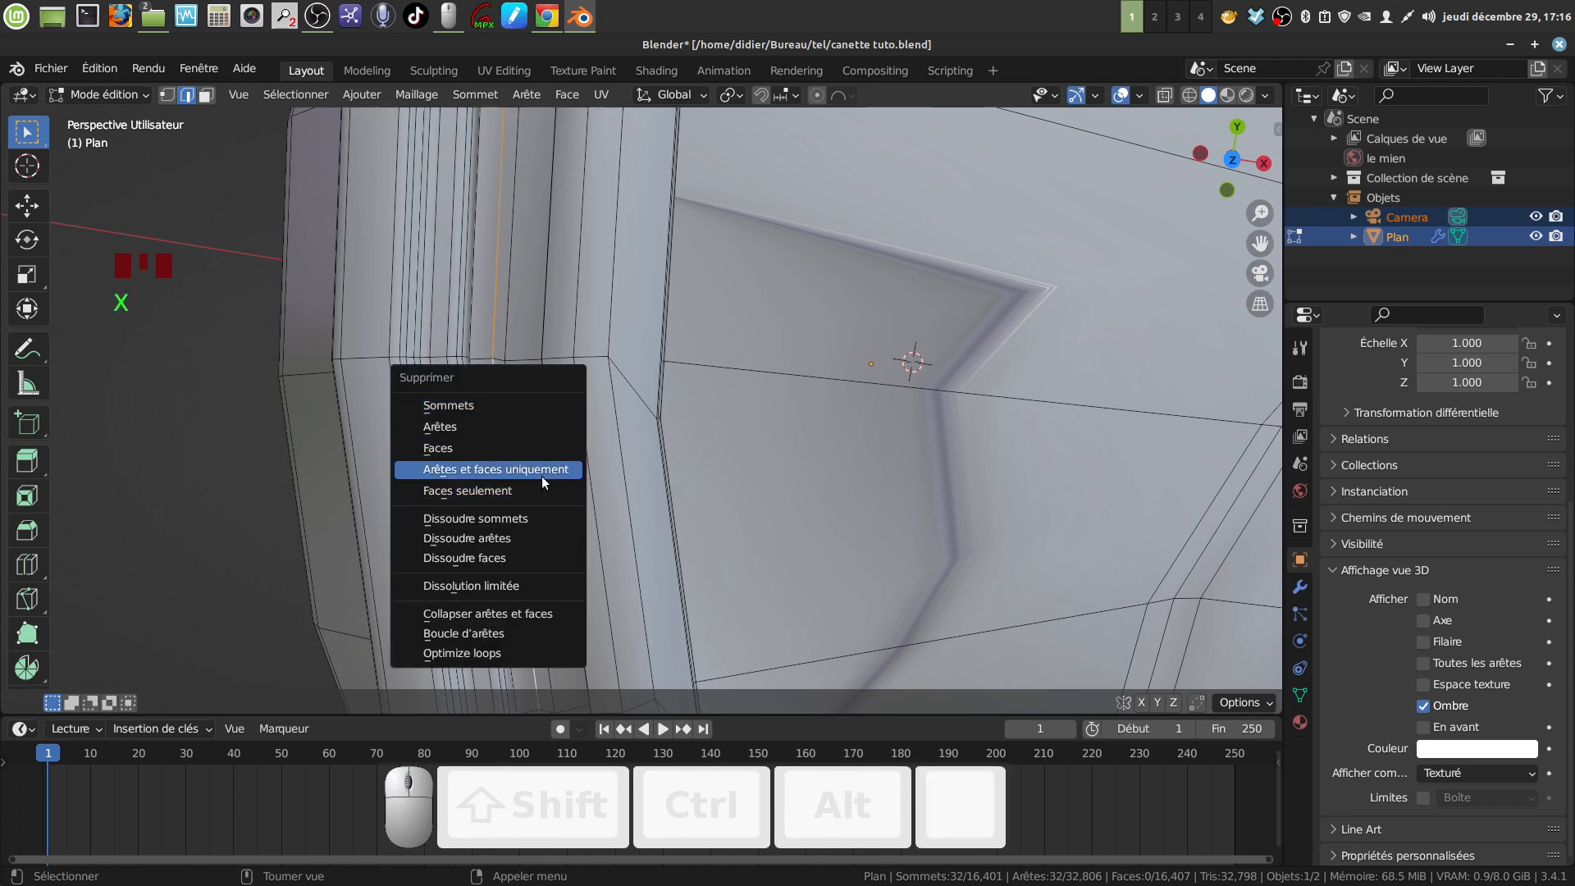
left_click(527, 537)
scroll(720, 443, "down", 11)
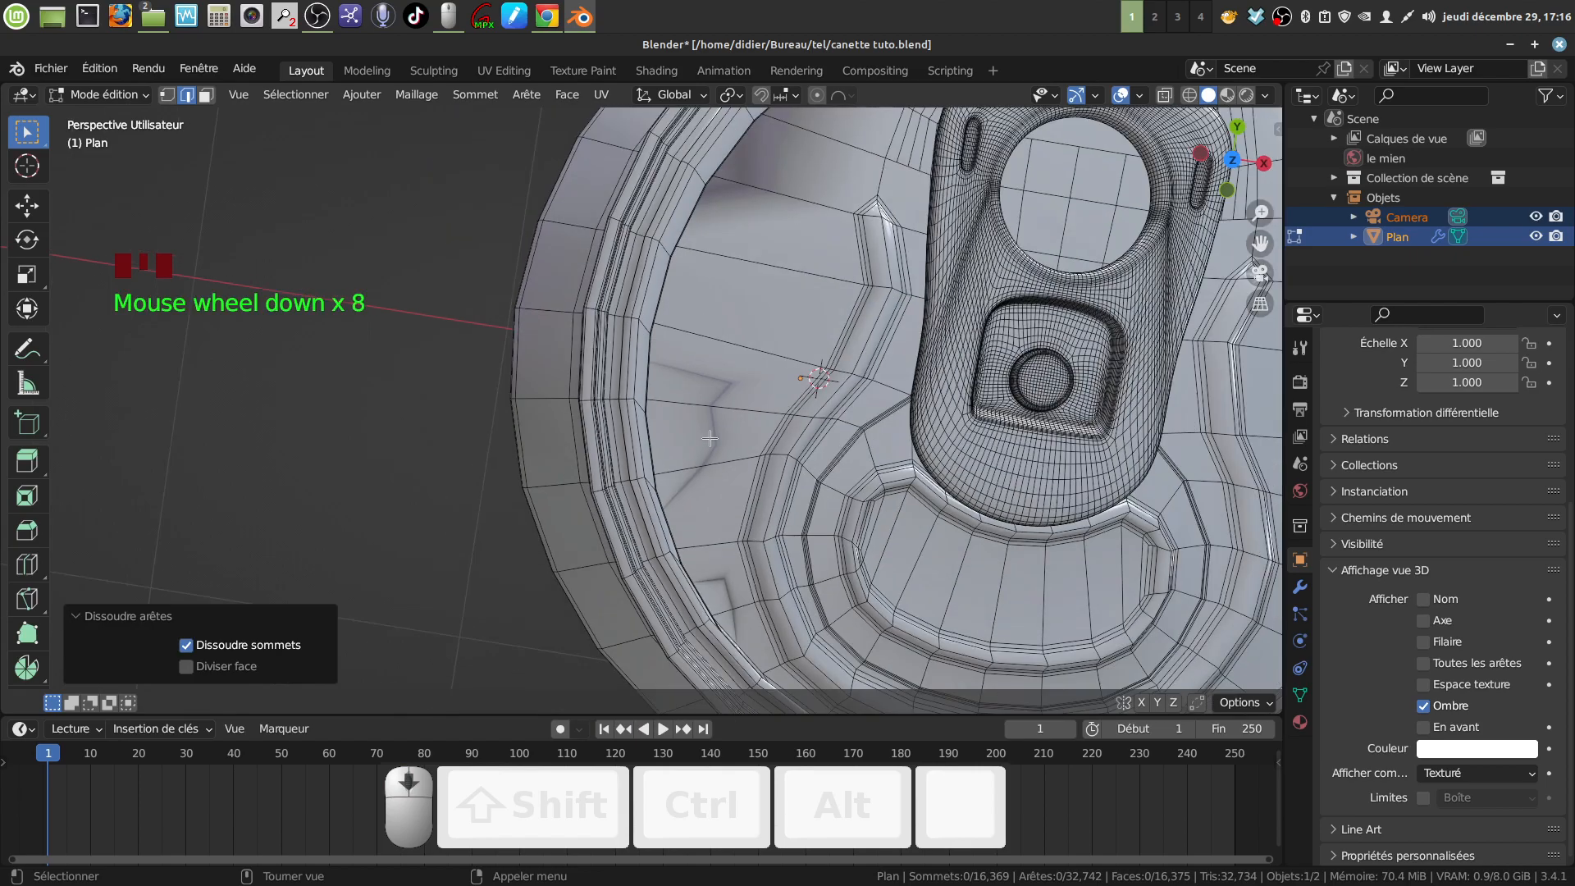
Return to object mode and apply smooth shading to the whole can
middle_click_drag(720, 443, 719, 316)
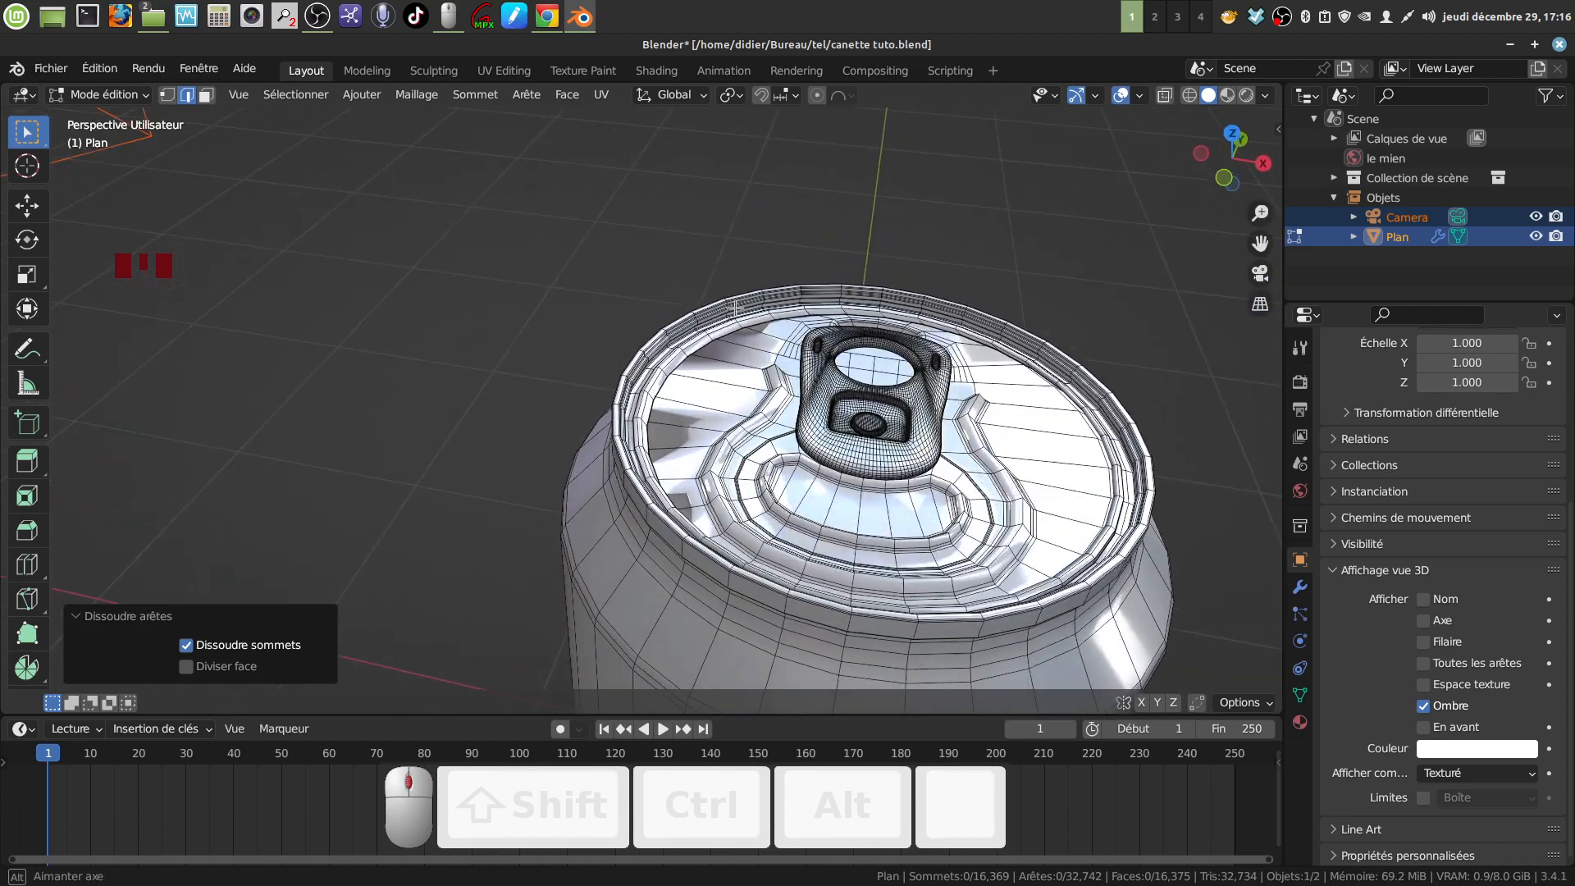
scroll(720, 316, "down", 3)
key("Delete")
middle_click_drag(763, 453, 743, 415)
key("Tab")
right_click(721, 381)
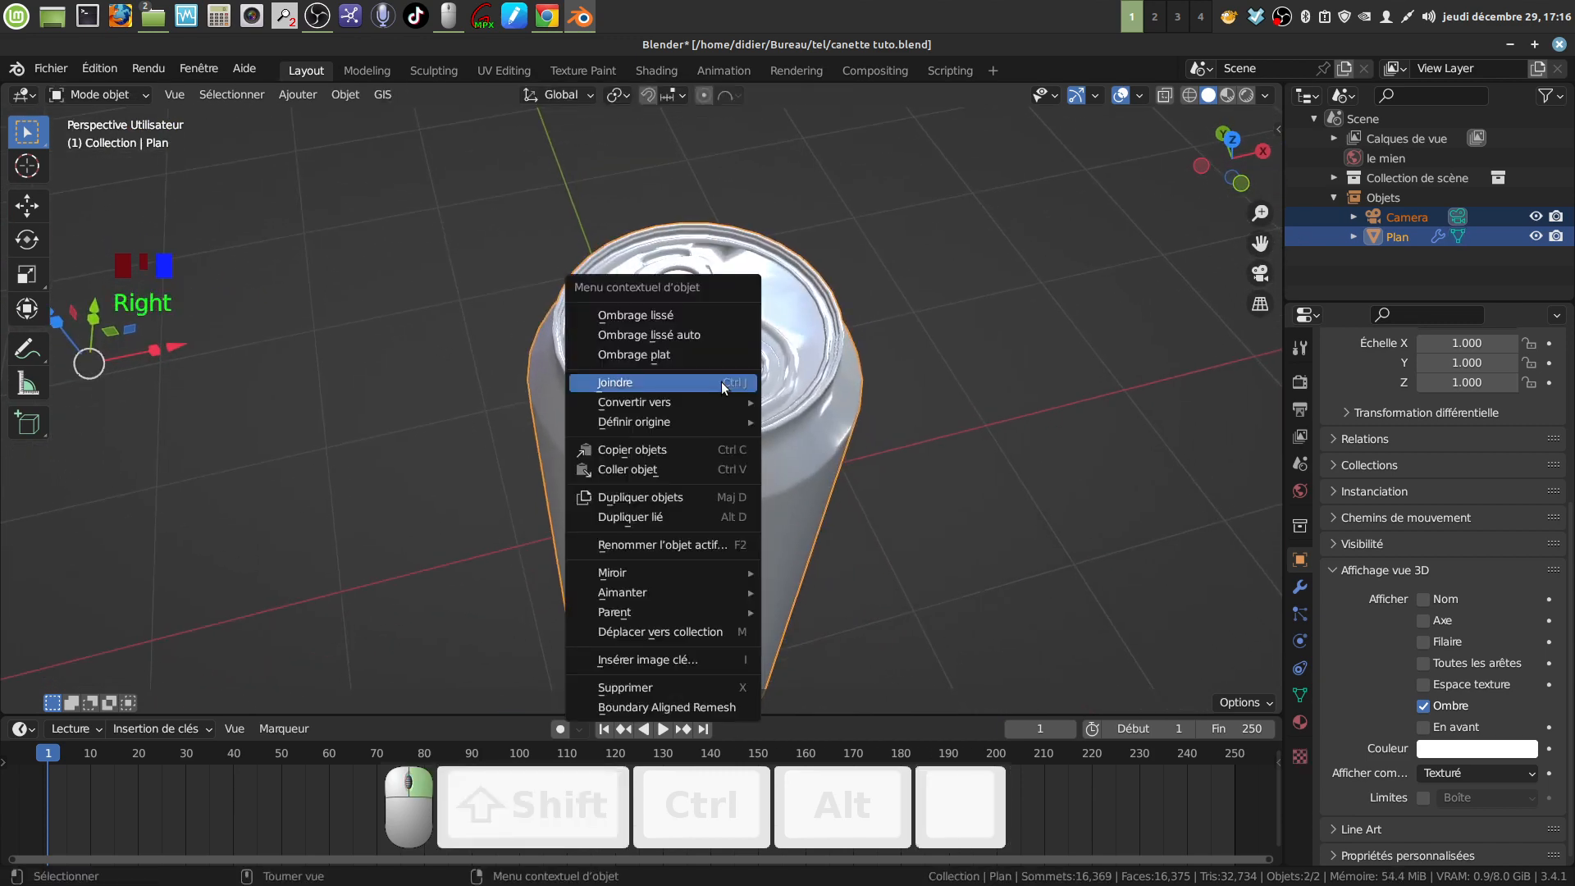
middle_click(696, 315)
middle_click_drag(704, 384, 794, 368)
middle_click_drag(675, 353, 681, 322)
Turn on the viewport display of the can's Subdivision modifier and check the smoothed lid
left_click(1299, 587)
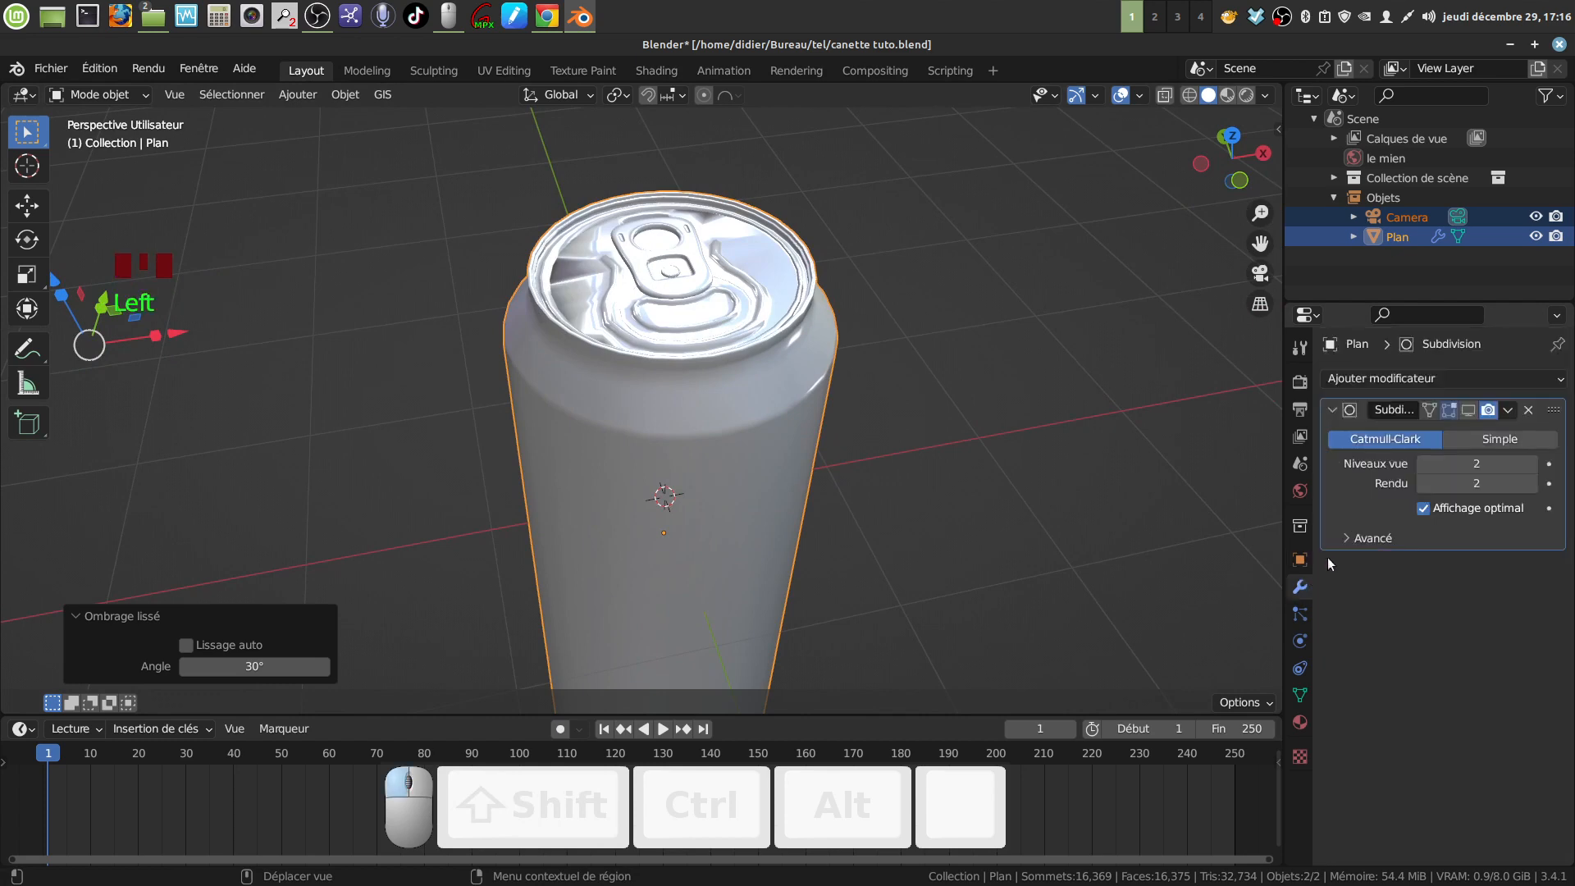
left_click(1469, 410)
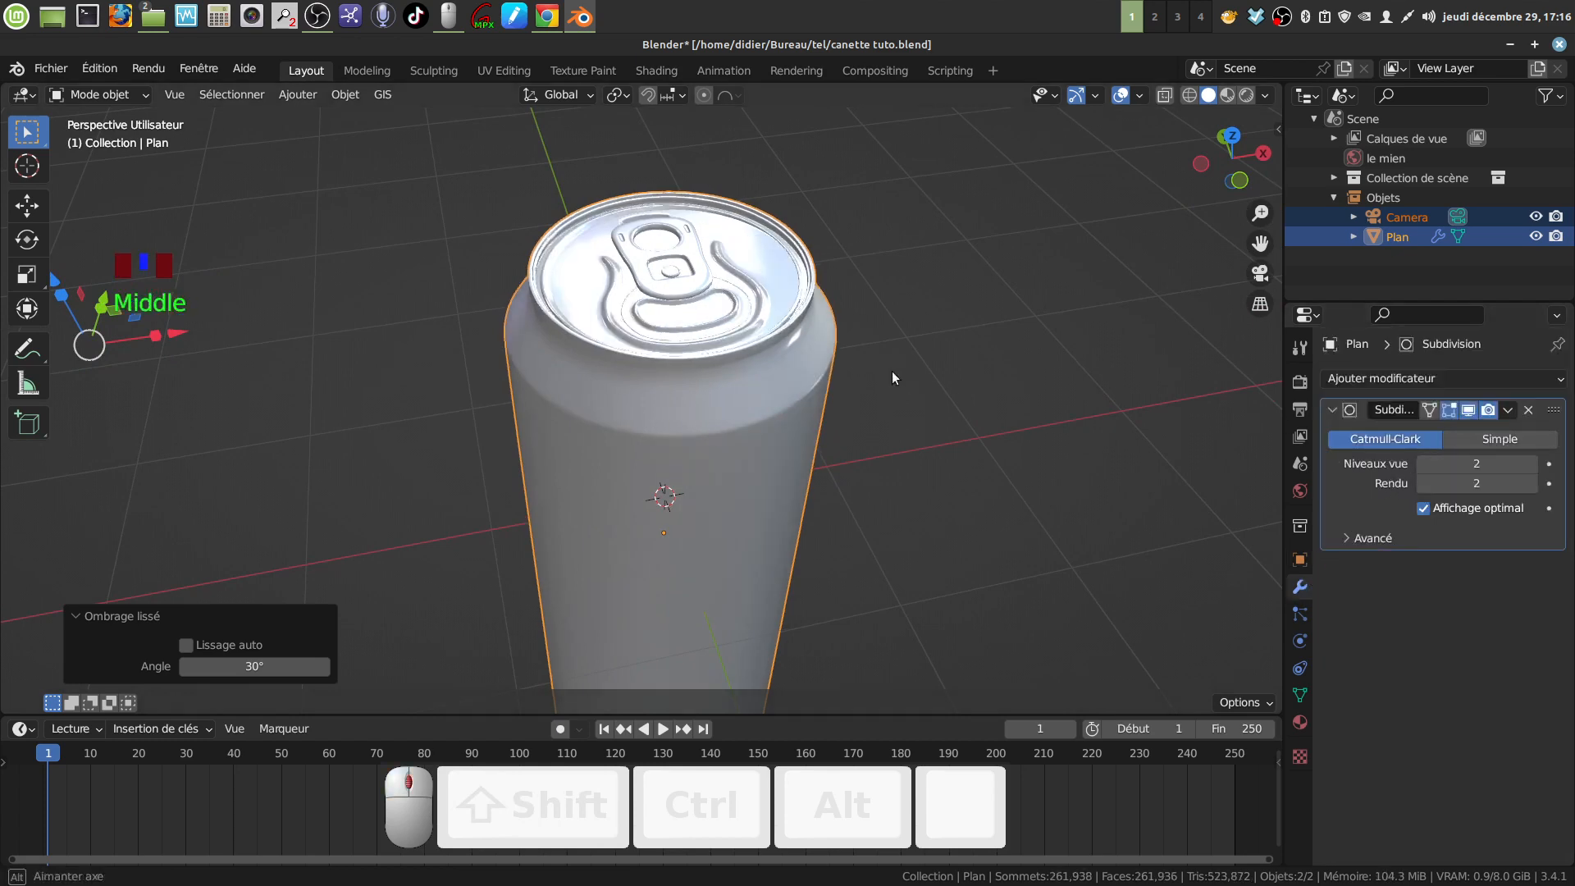
middle_click_drag(892, 371, 860, 541)
scroll(830, 504, "down", 3)
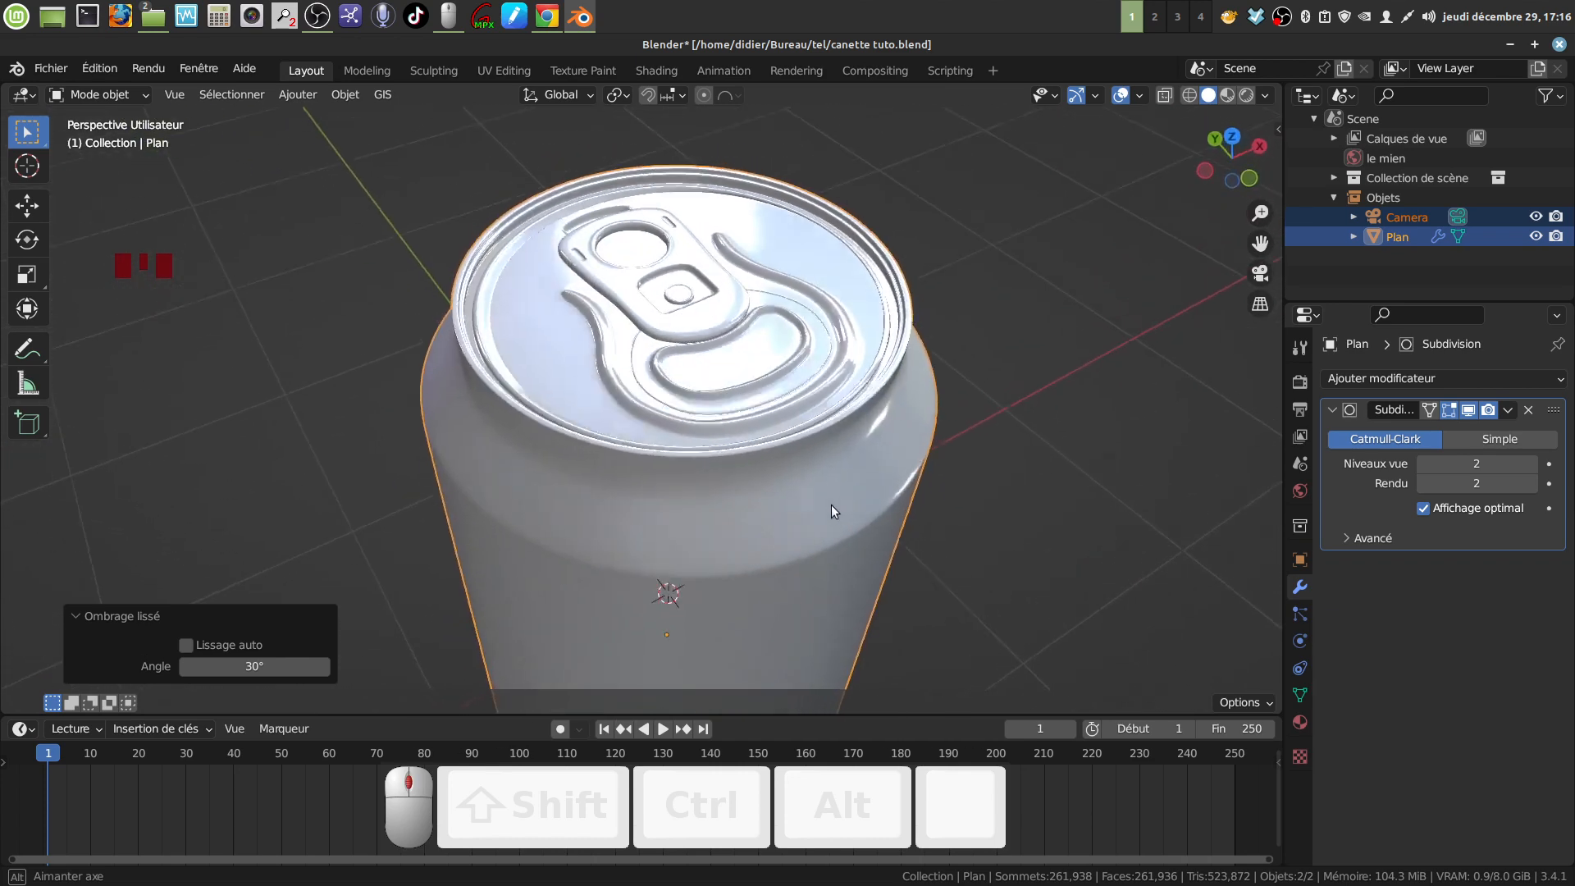
middle_click_drag(824, 476, 711, 343)
Select only the can and rename its object to "canette"
left_click(711, 343)
scroll(874, 463, "down", 4)
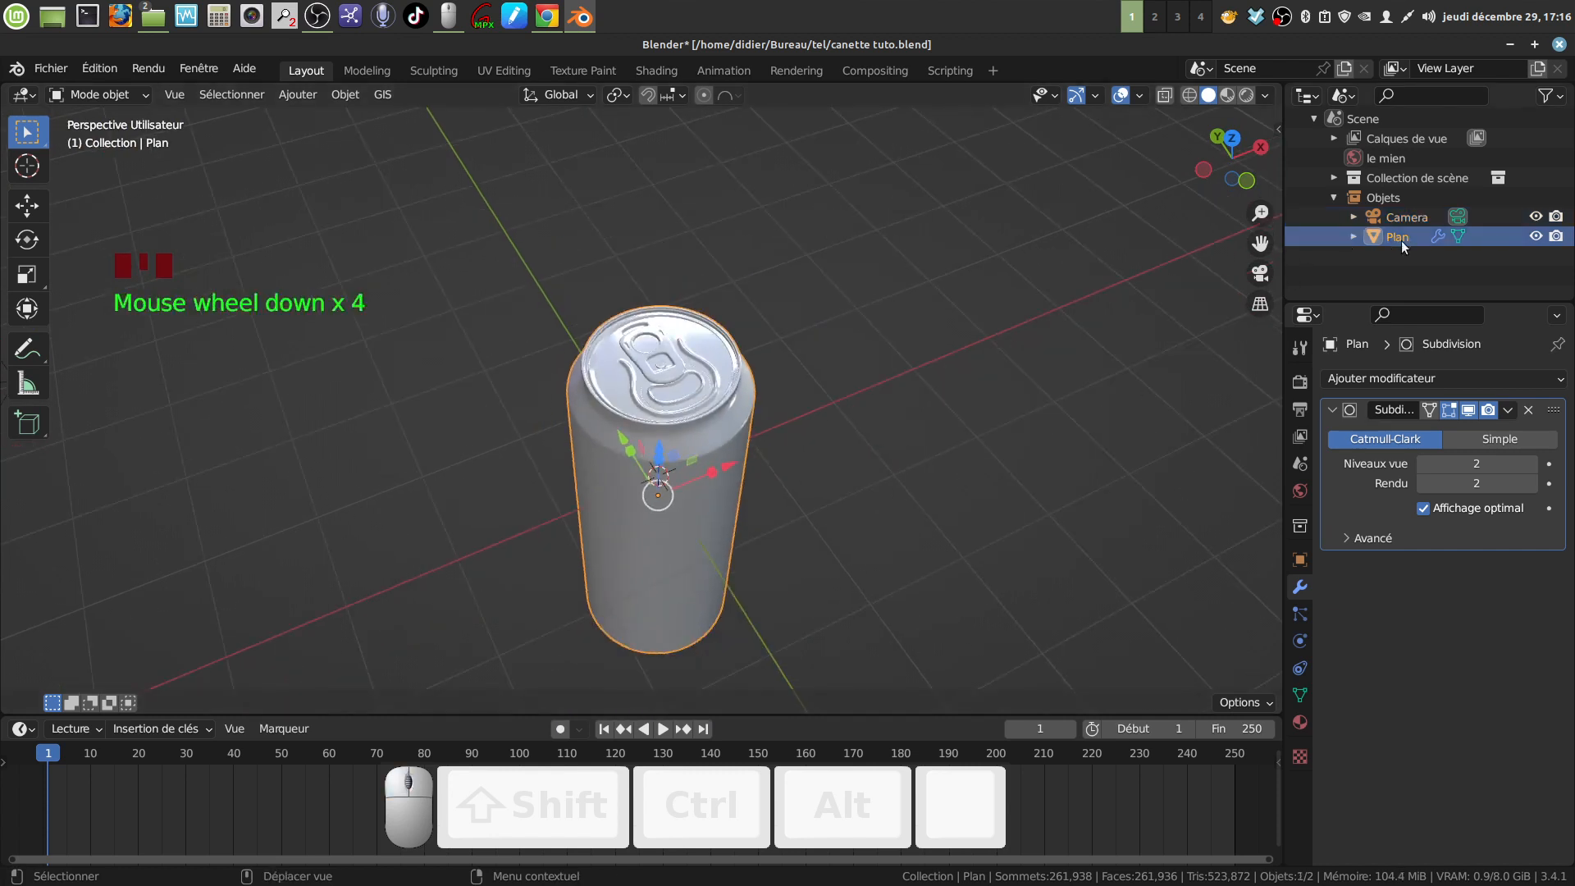
left_click(1353, 237)
left_click(1413, 238)
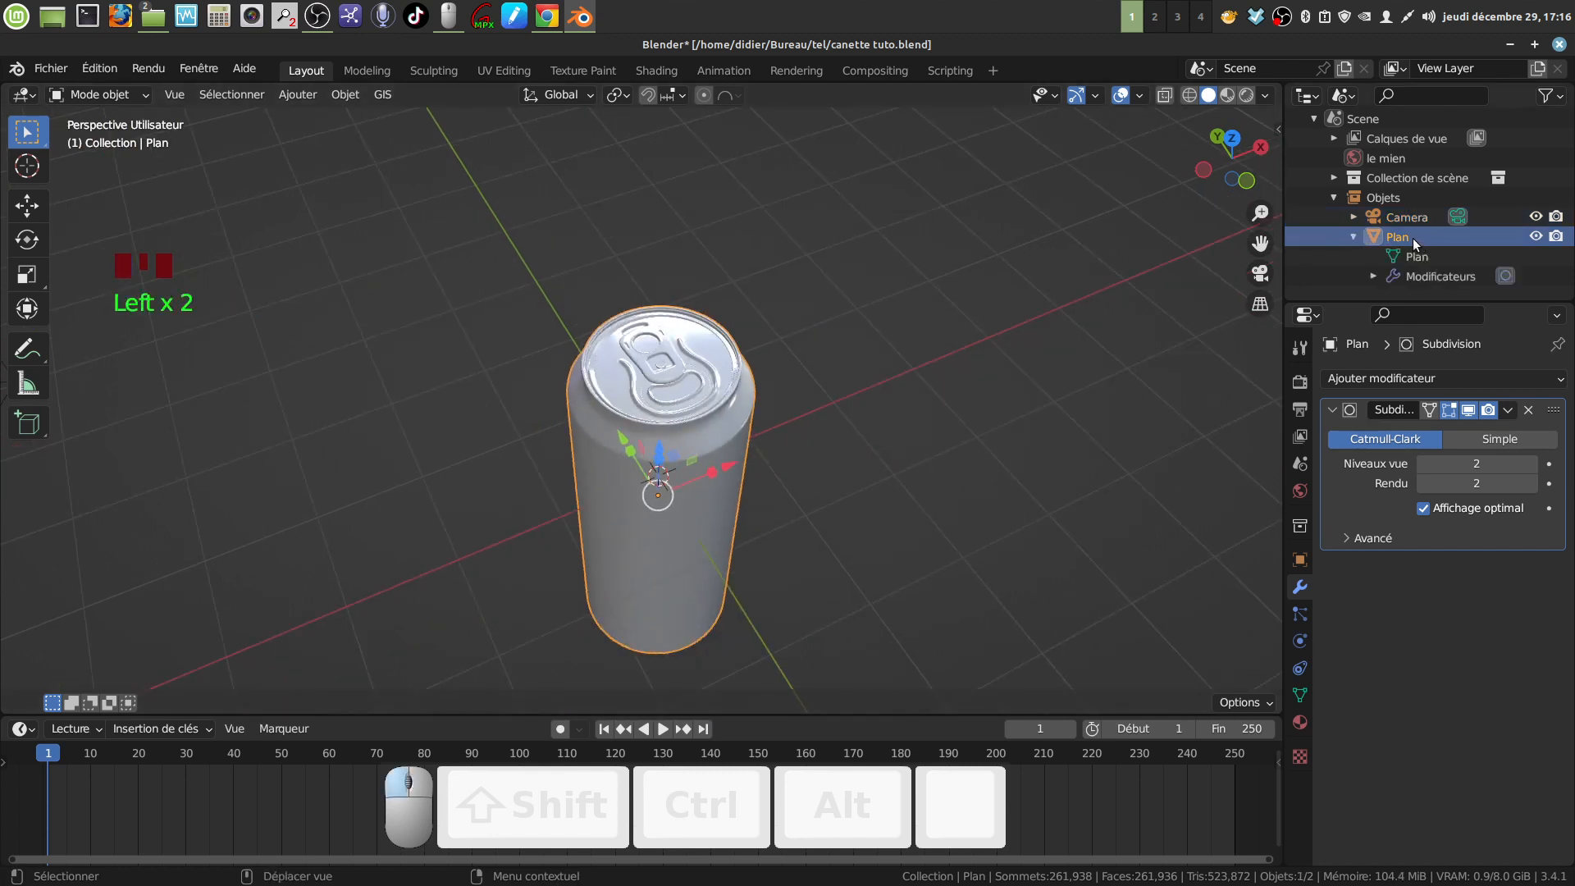
double_click(1412, 238)
key("BackSpace")
key("BackSpace")
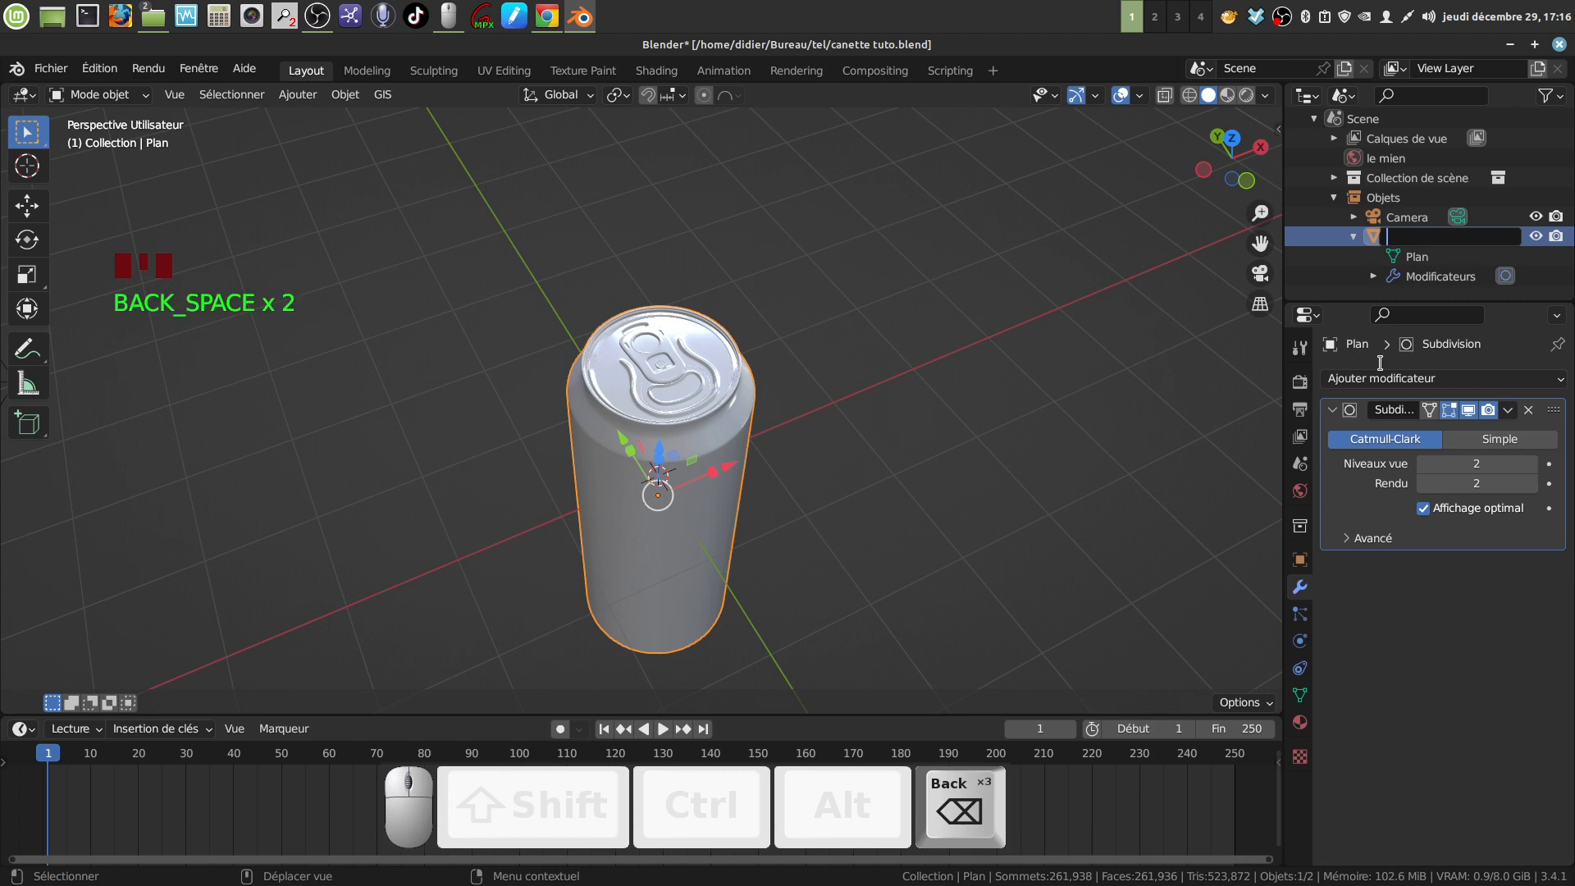
type("can")
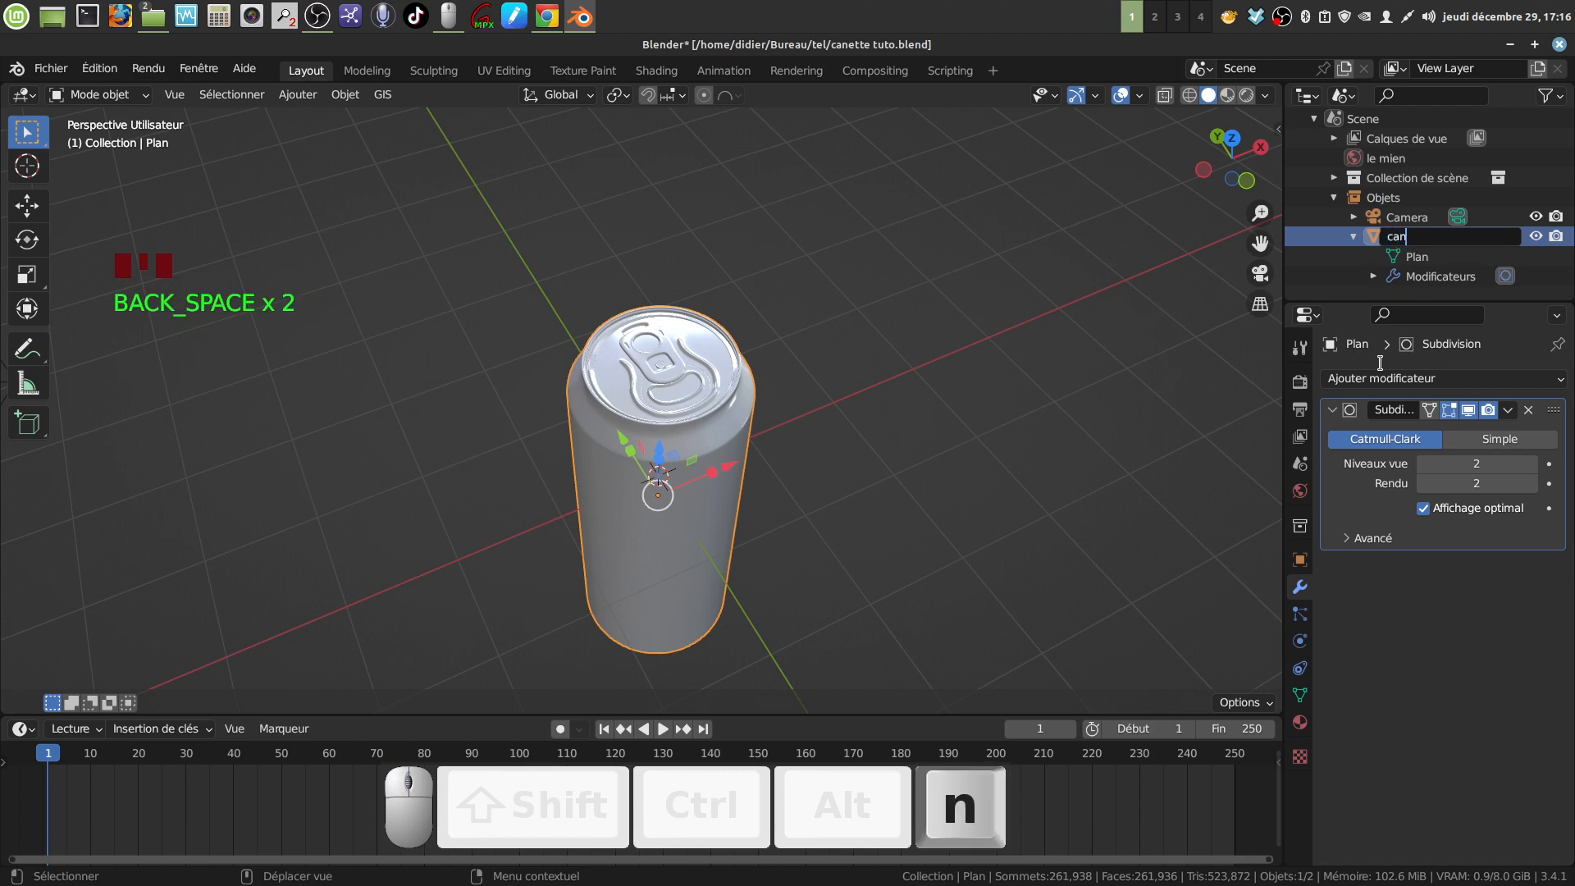
type("ette")
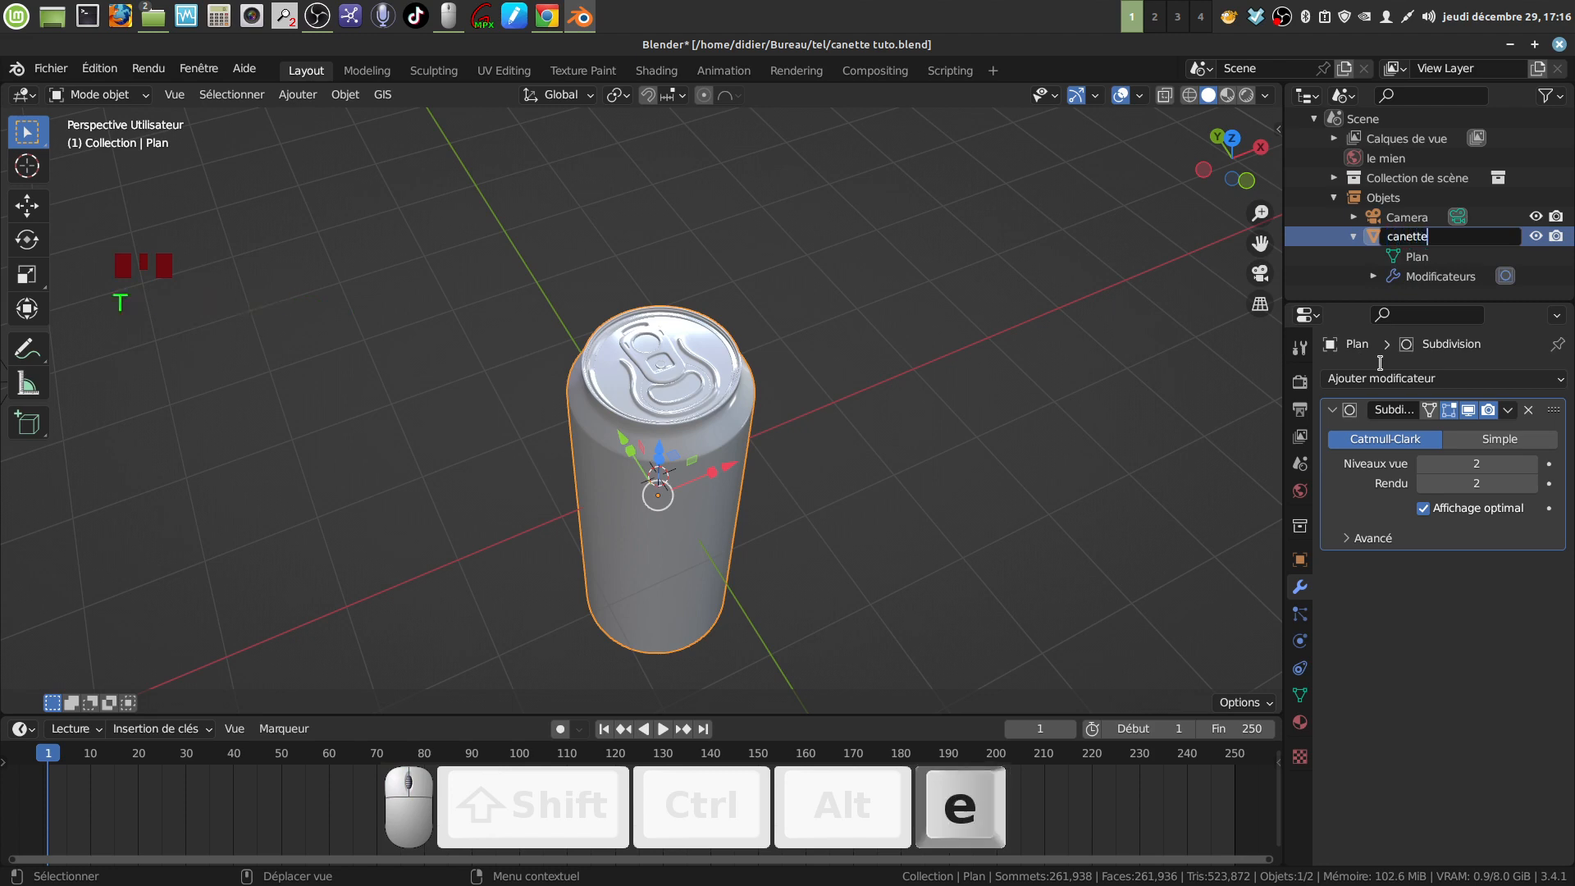
left_click(1090, 359)
Apply the Subdivision modifier to the can at level 2
middle_click_drag(812, 450, 741, 356)
mouse_move(859, 342)
middle_mouse_down()
mouse_move(864, 362)
mouse_move(899, 337)
mouse_move(878, 336)
middle_mouse_up()
mouse_move(892, 336)
middle_mouse_down()
mouse_move(878, 351)
mouse_move(908, 323)
mouse_move(947, 463)
mouse_move(901, 360)
middle_mouse_up()
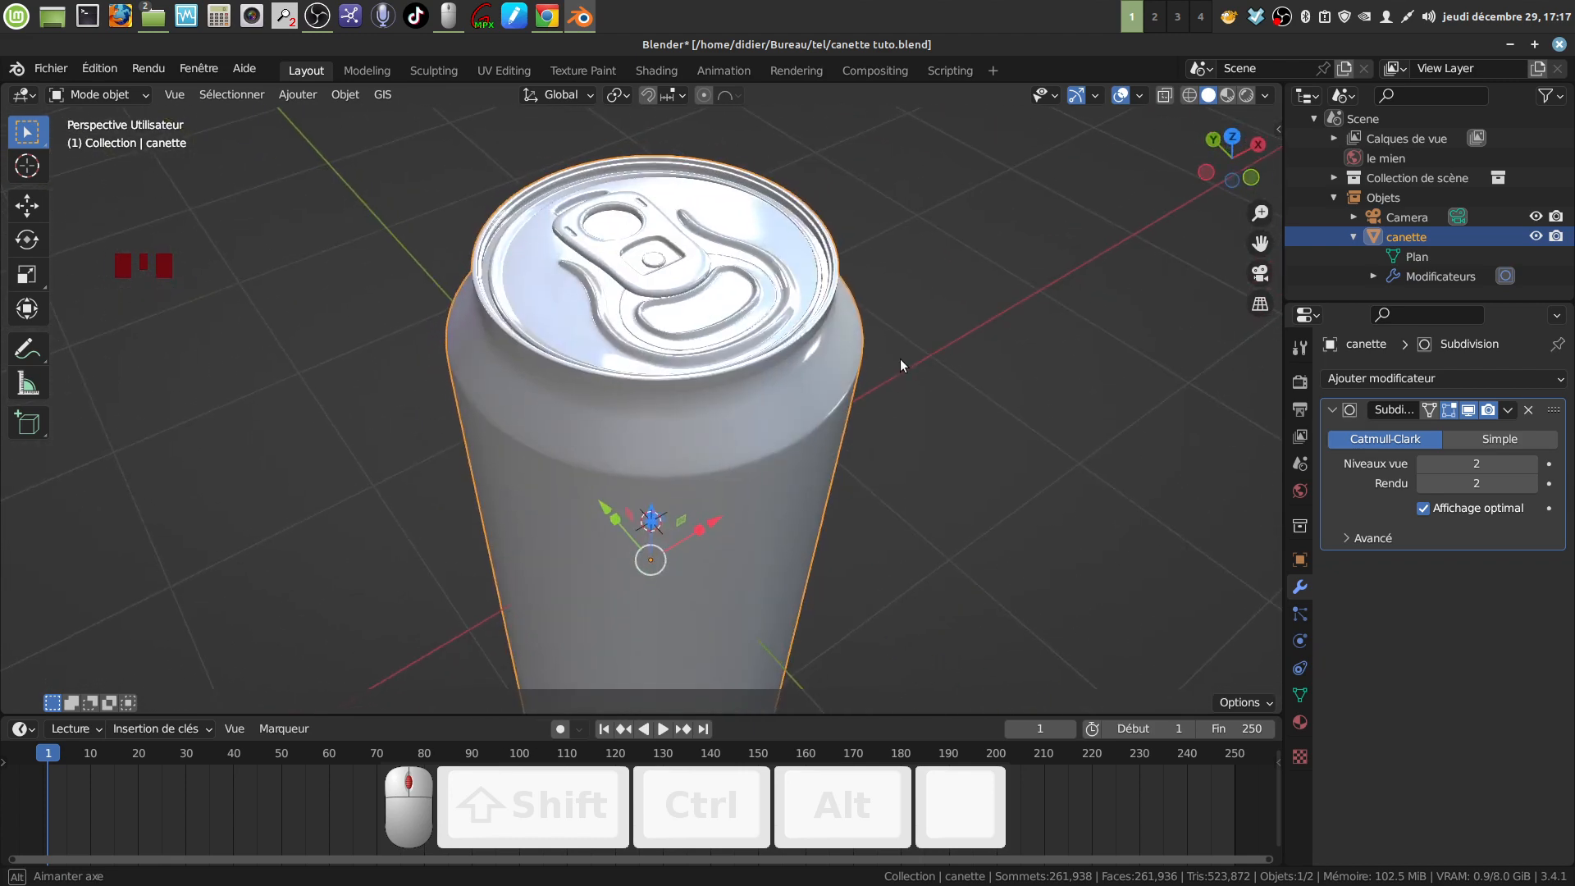
scroll(899, 358, "down", 1)
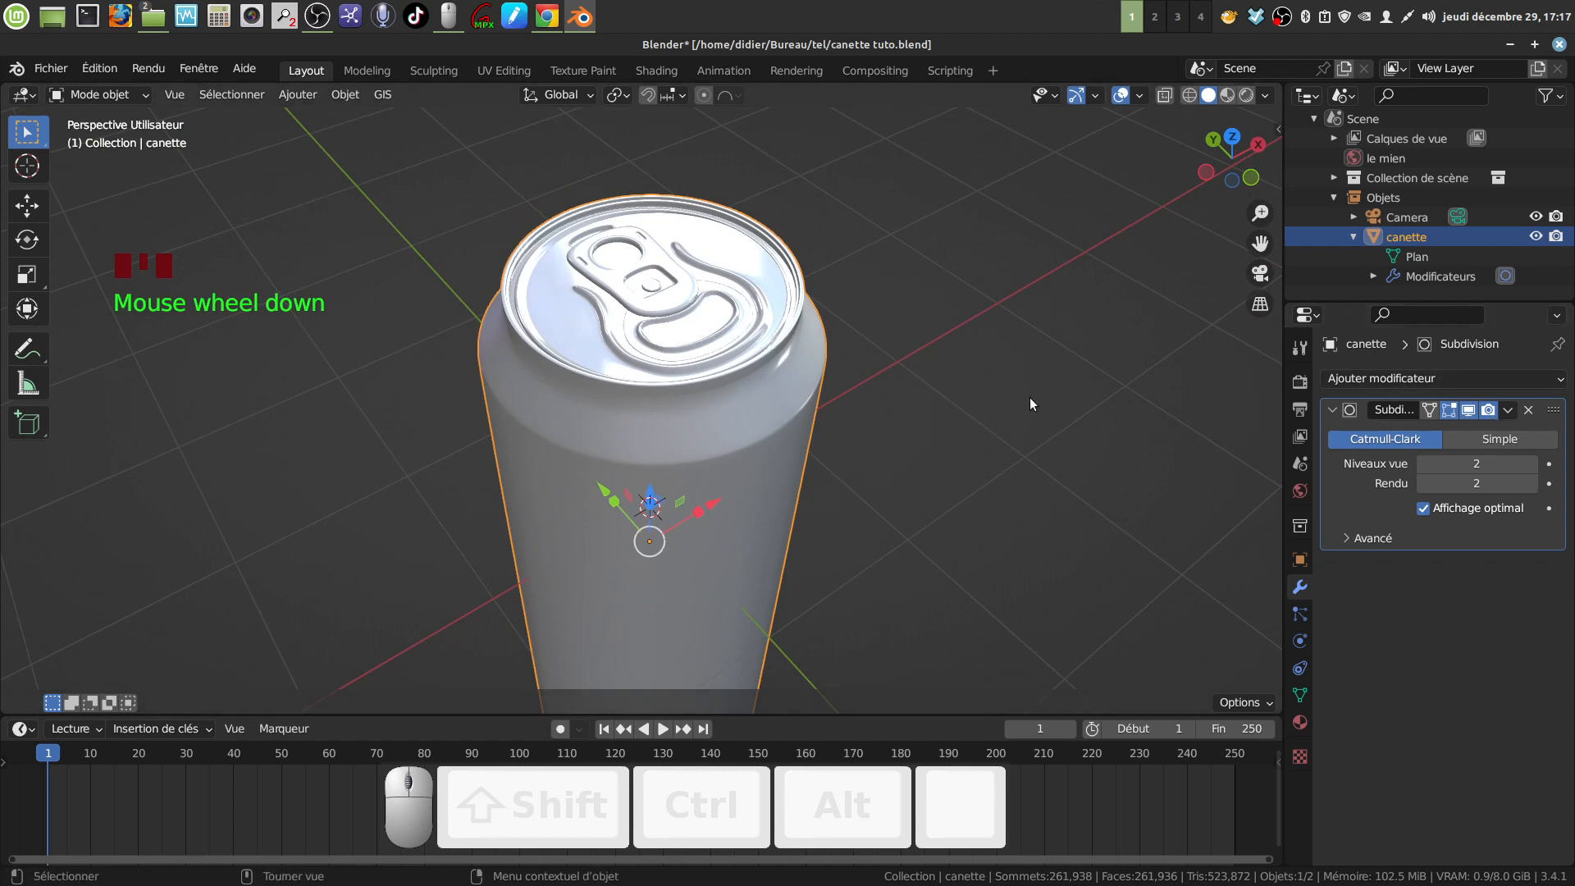
left_click(1513, 411)
left_click(1394, 431)
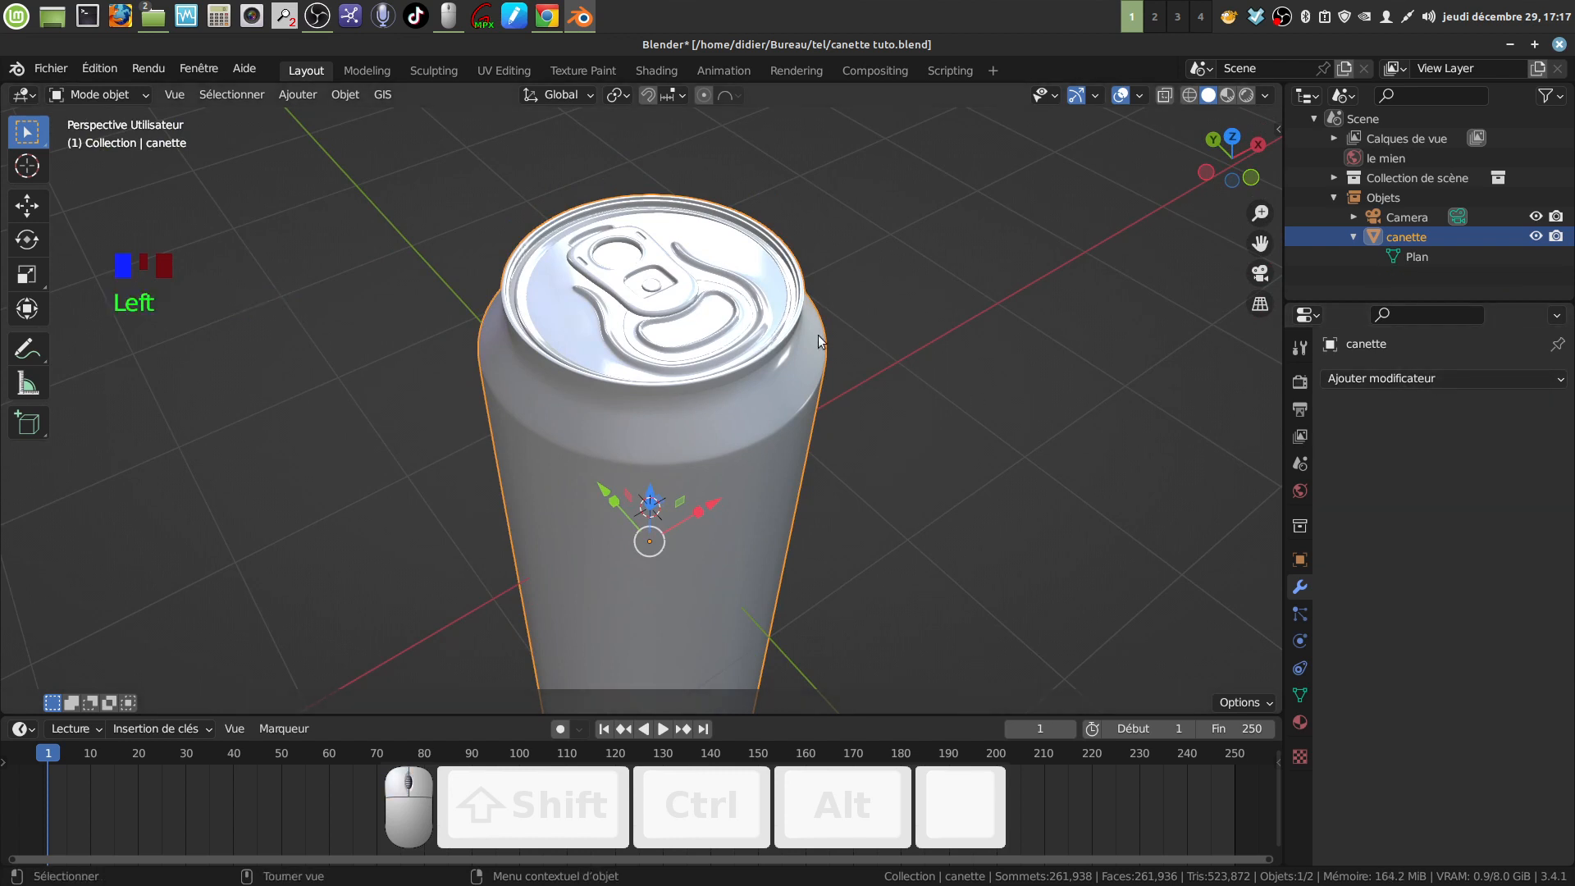
Inspect the can's mesh density in edit mode and its lid surface in object mode
middle_click_drag(819, 335, 784, 341)
scroll(761, 372, "up", 3)
key("Tab")
scroll(798, 398, "down", 4)
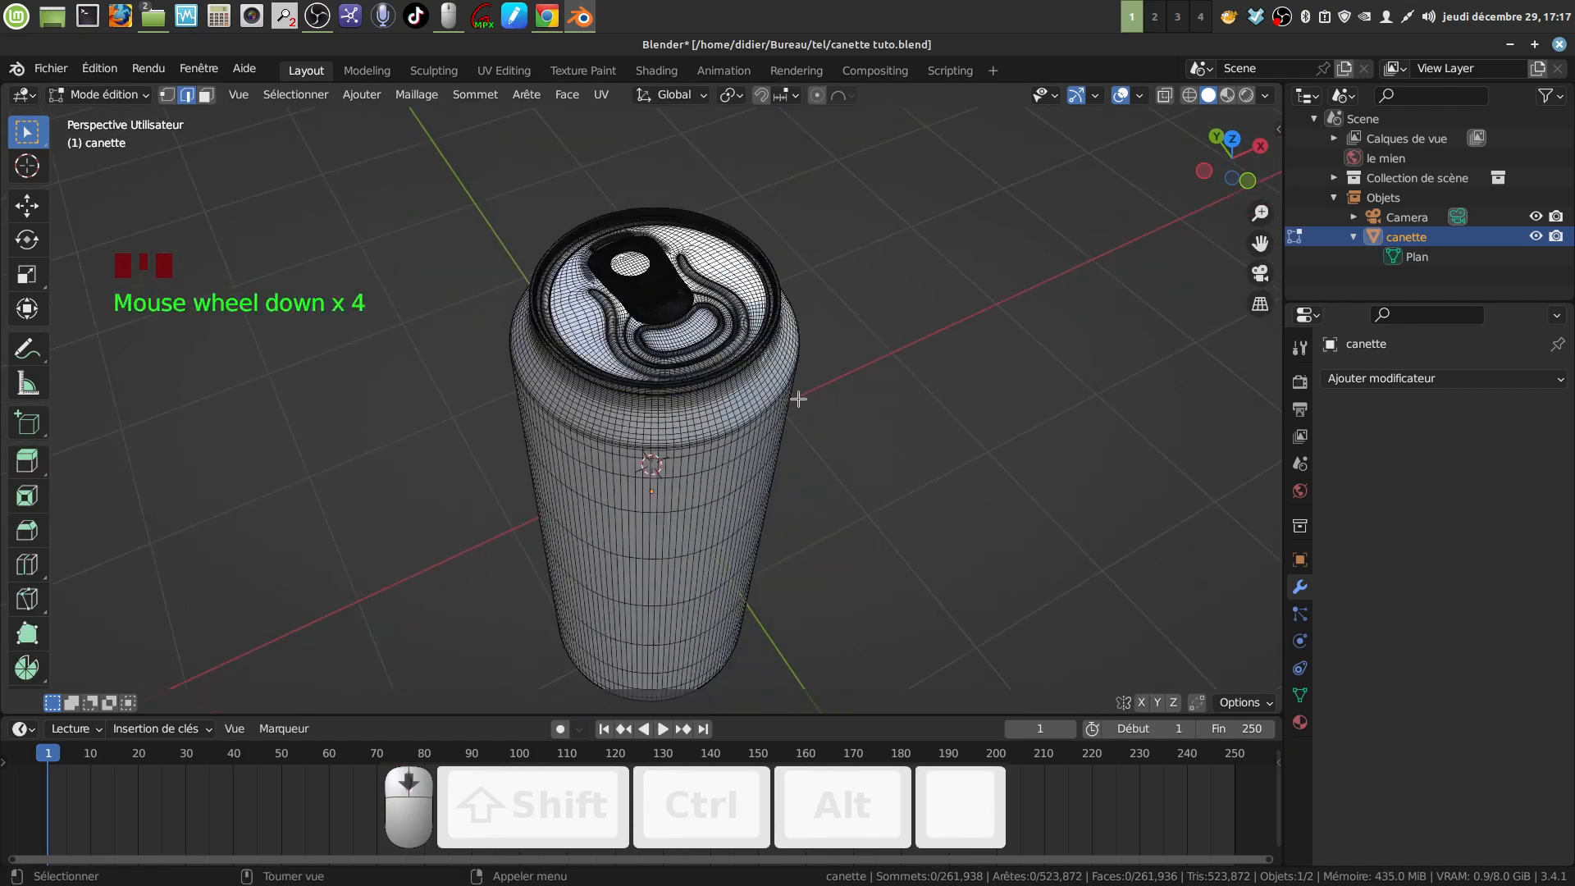
middle_click_drag(798, 399, 707, 449)
scroll(773, 309, "down", 4)
scroll(628, 498, "up", 4)
key("Tab")
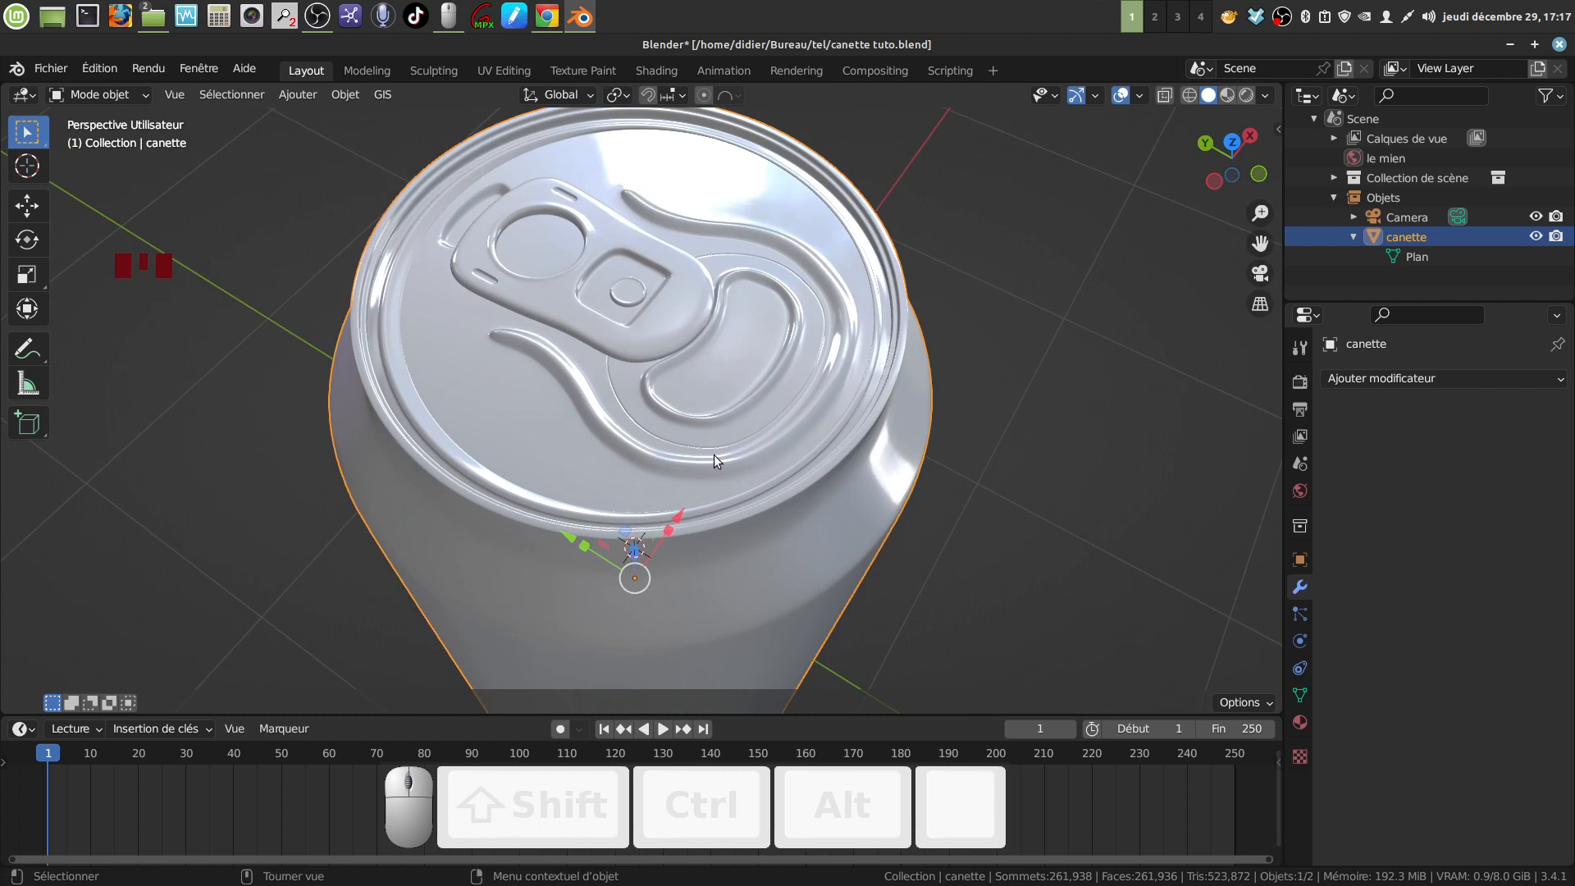
middle_click_drag(544, 480, 554, 427, "shift")
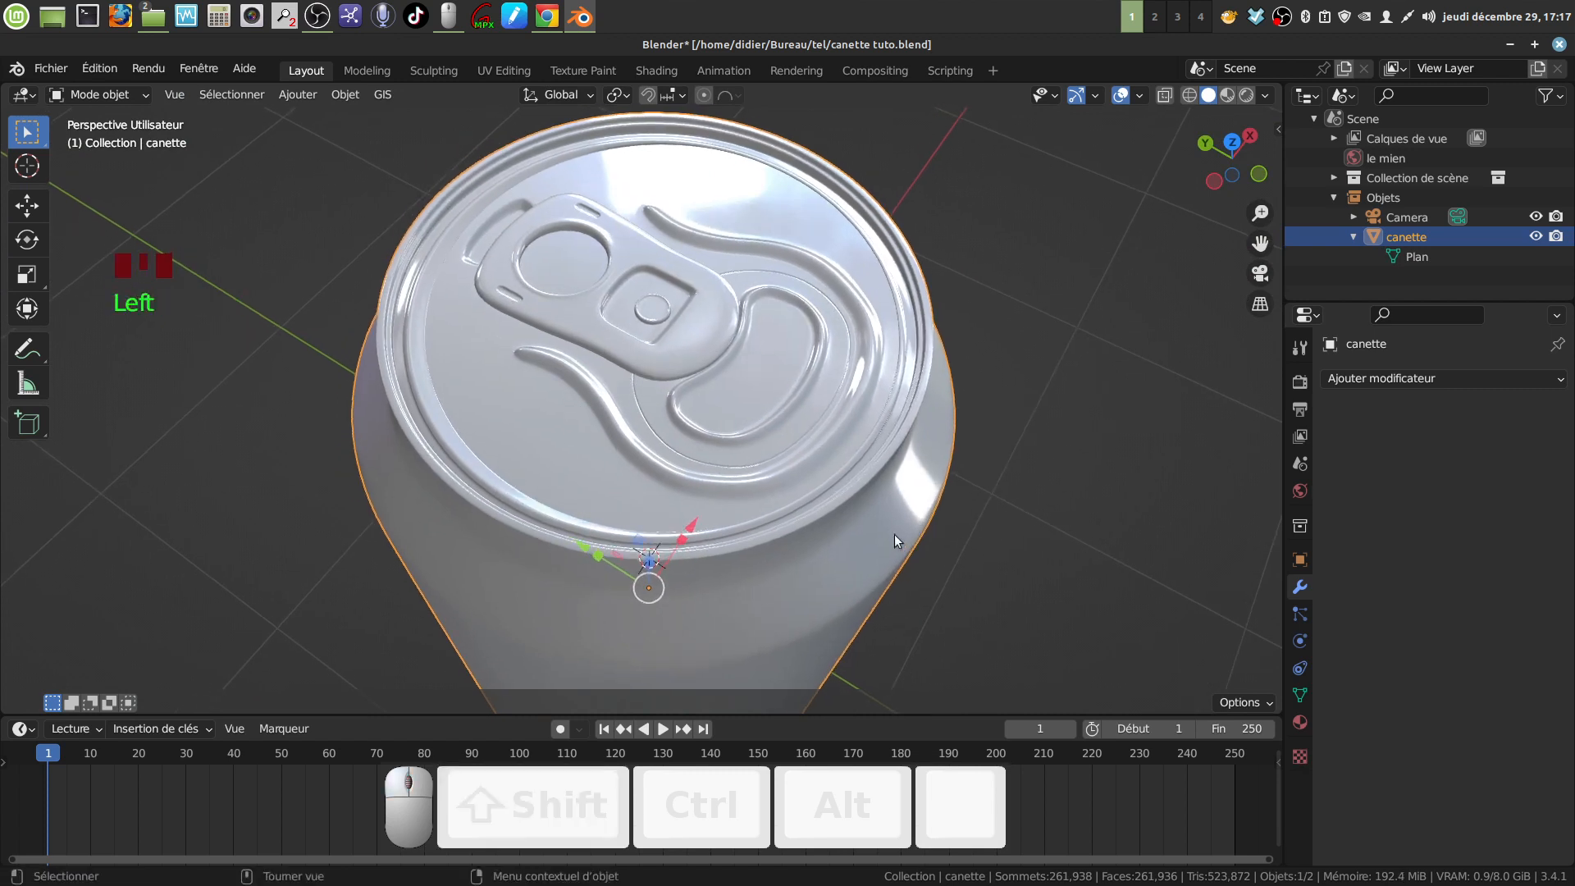
Undo all the recent edits back to the state before the pull tab was joined to the can body
key("ctrl")
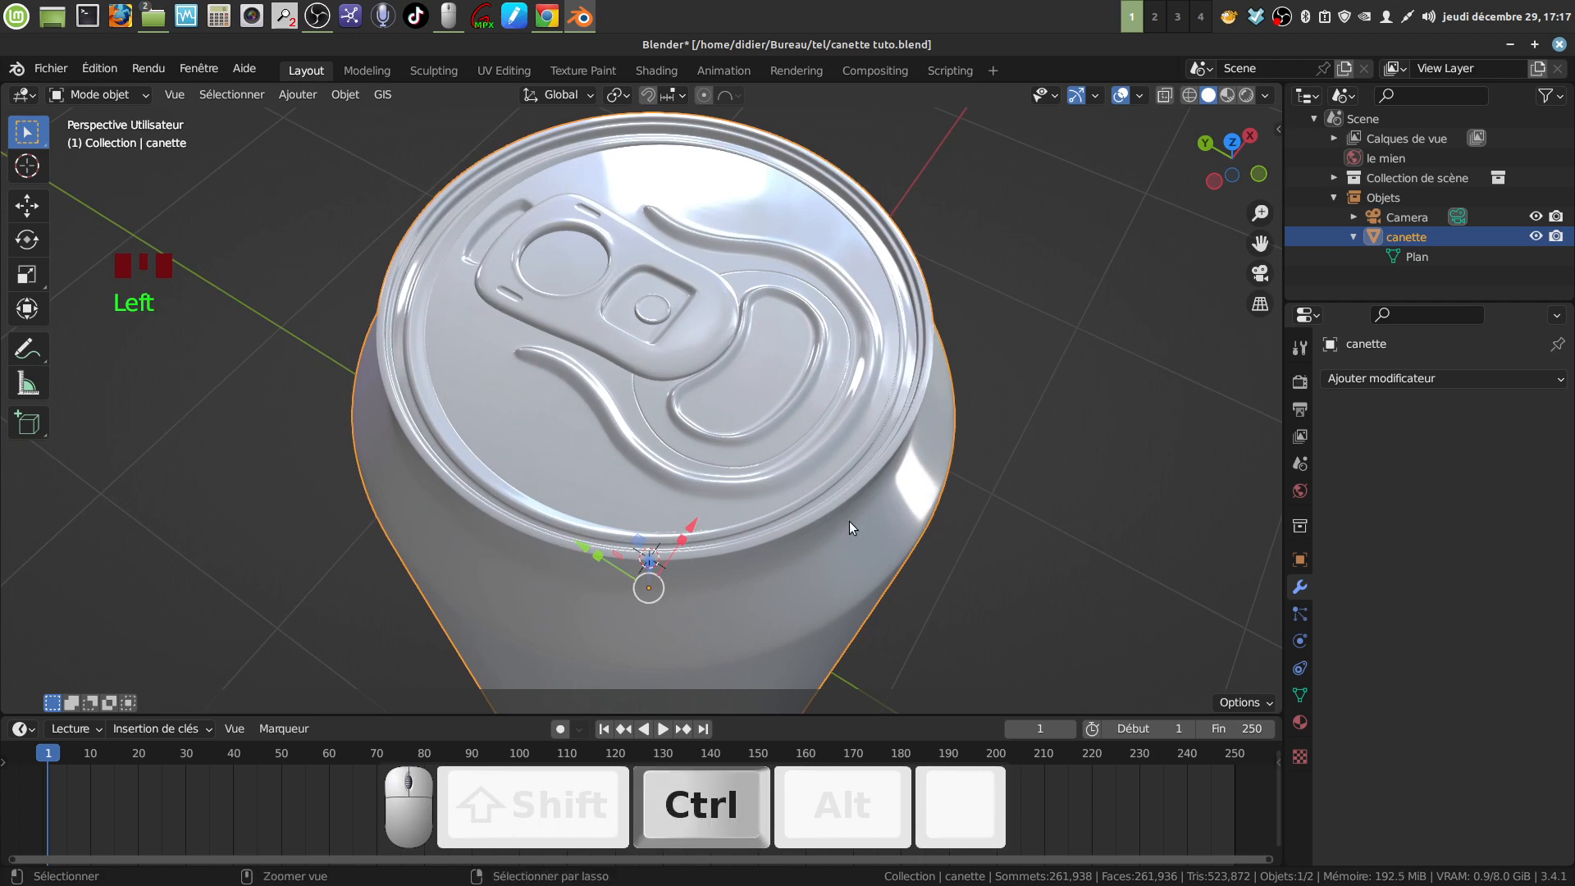
key("ctrl+z")
key("ctrl+z")
key("ctrl+z")
key("ctrl+z")
key("ctrl+z")
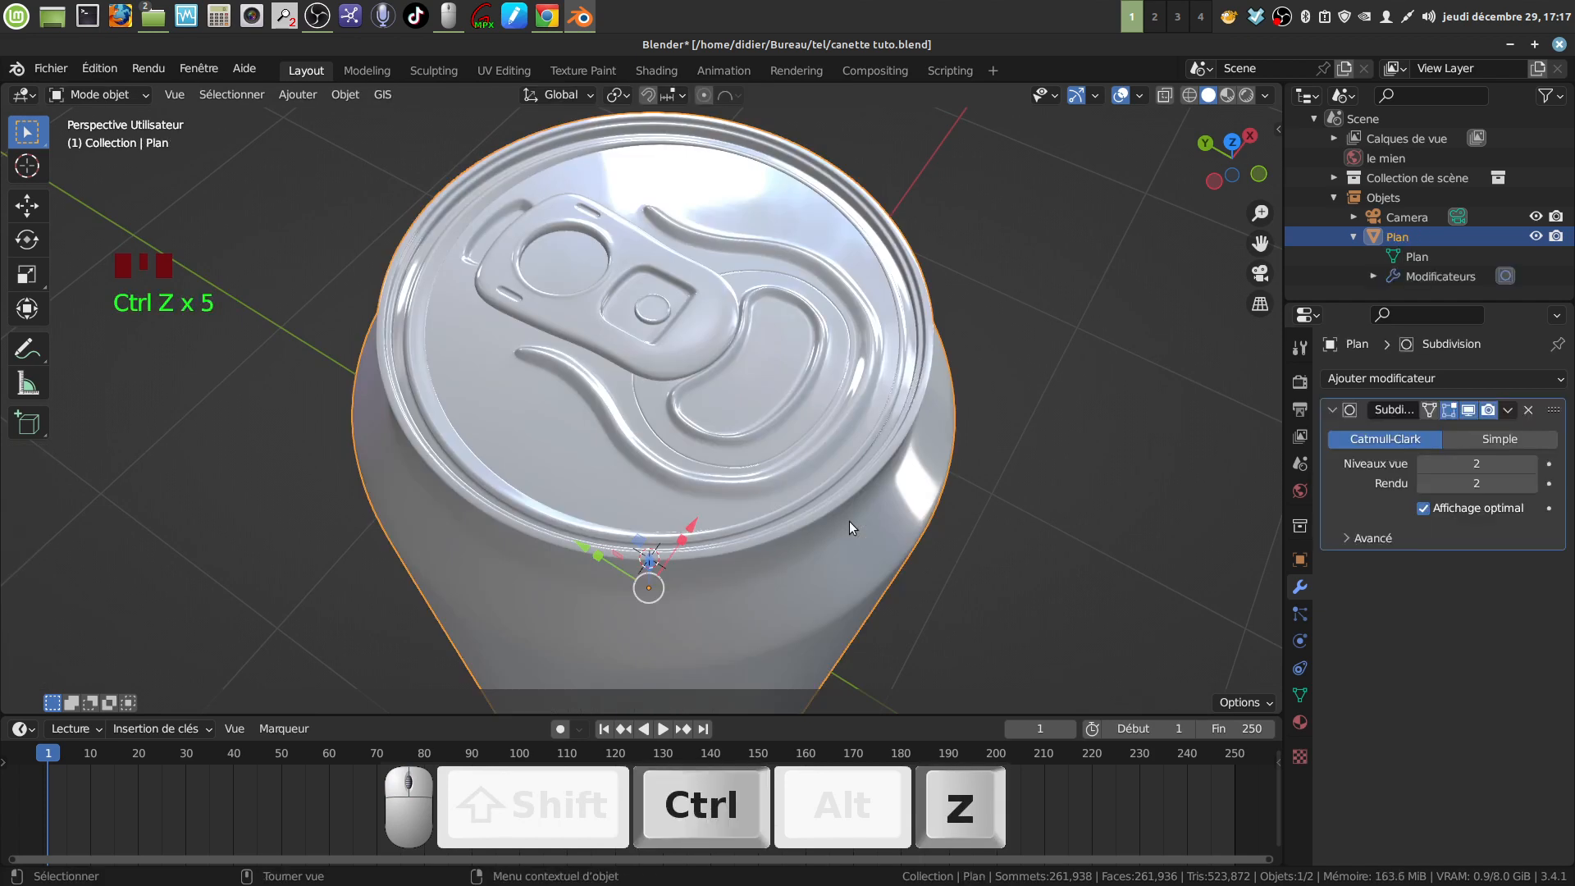
key("ctrl+z")
key("ctrl+z")
key("ctrl+z")
key("ctrl+z")
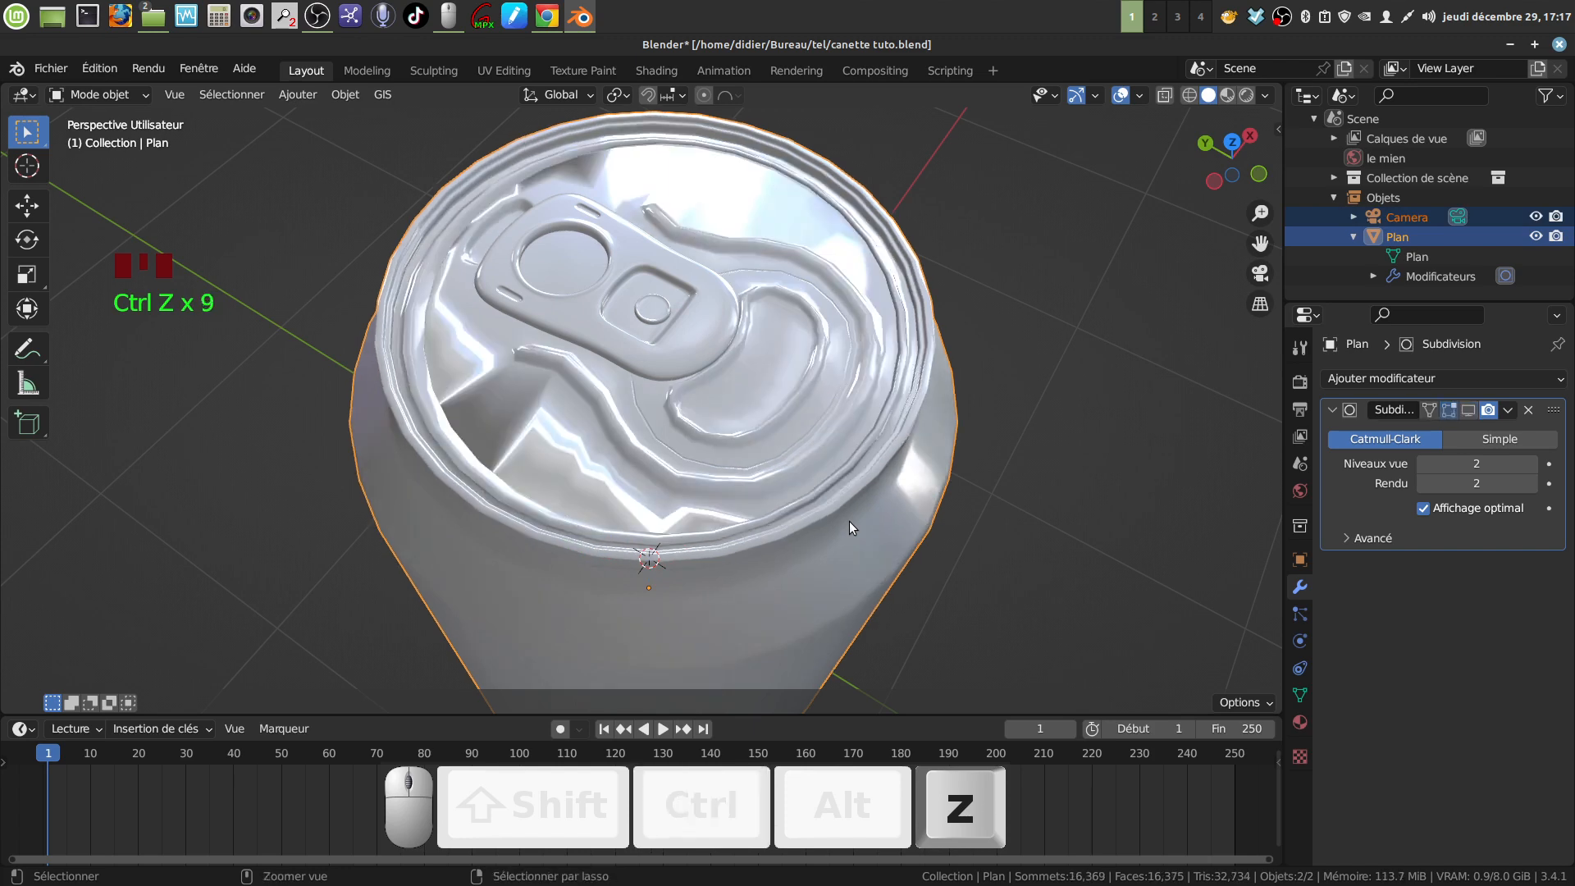
key("ctrl+z")
key("ctrl+z")
key("ctrl+z")
key("ctrl+z")
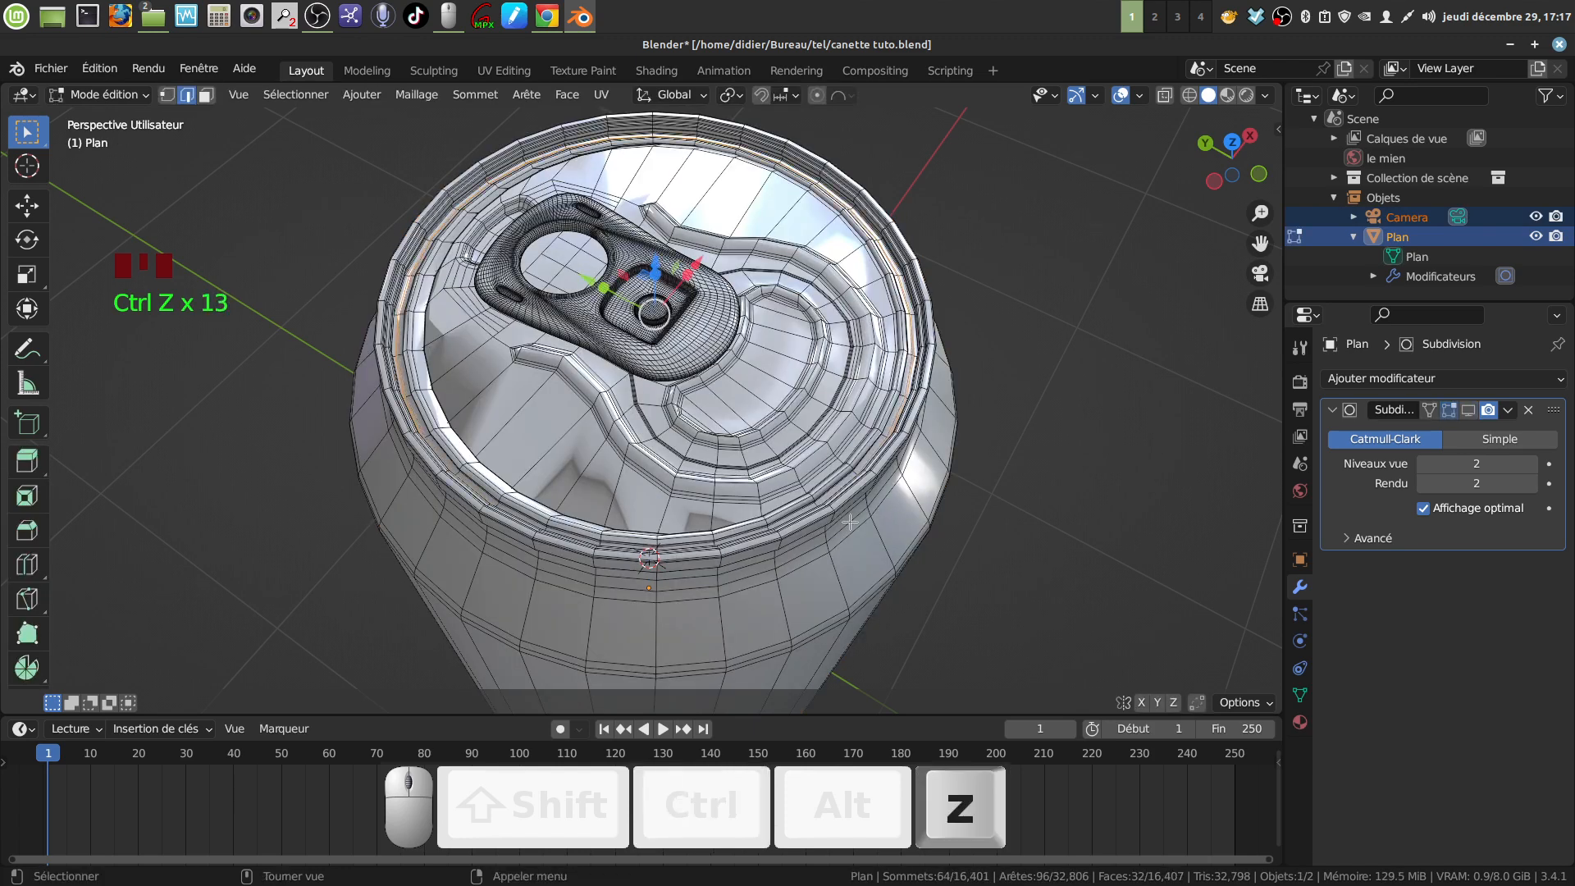
key("ctrl+z")
key("ctrl+z")
key("ctrl+z")
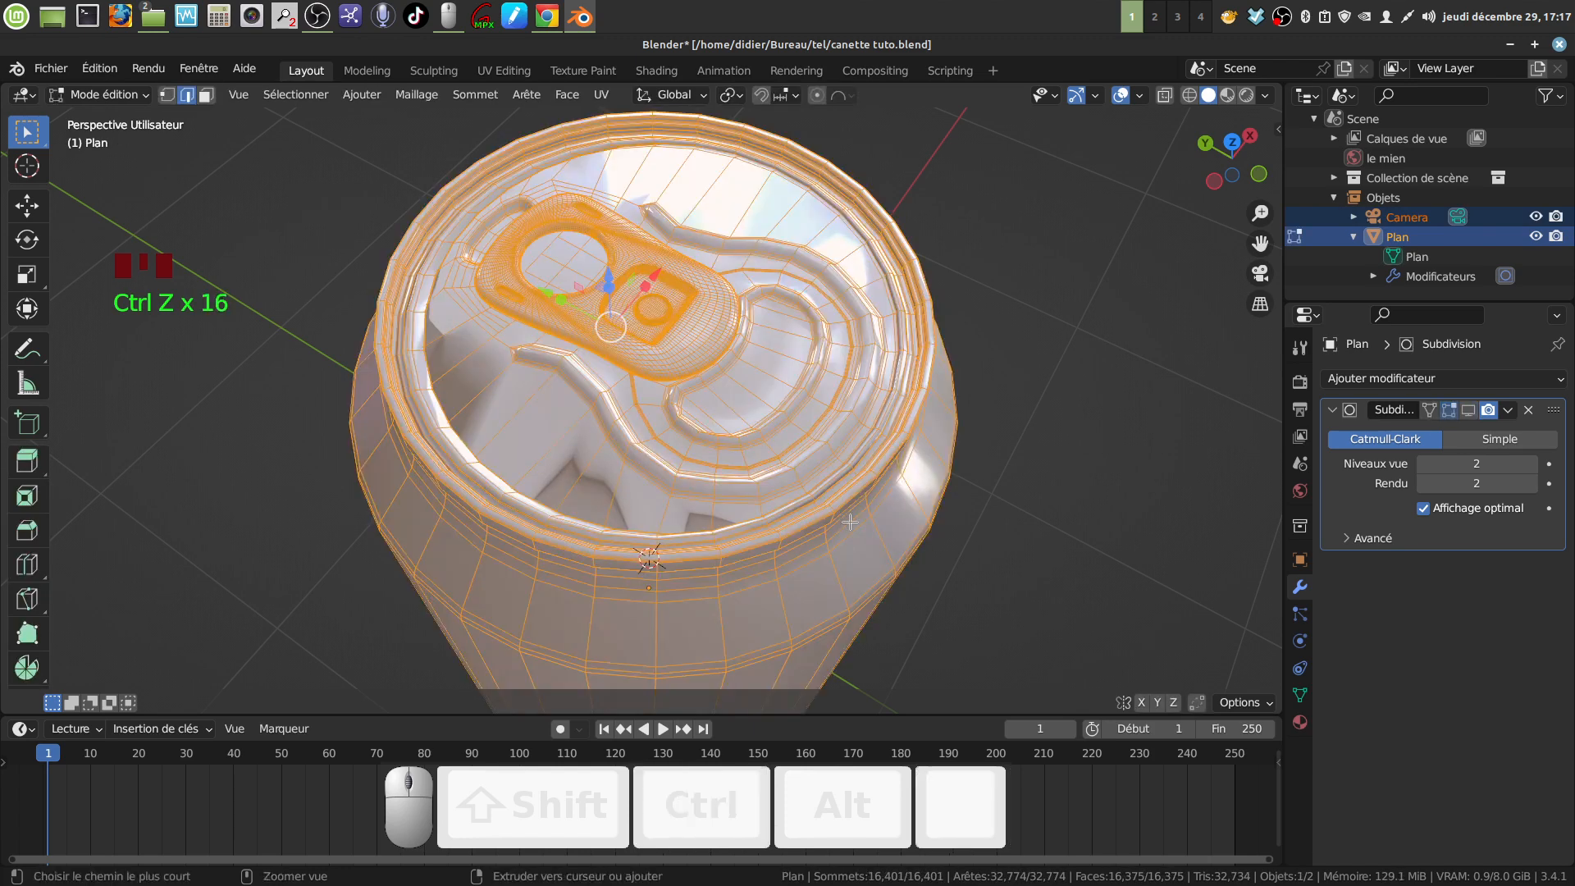
key("ctrl+z")
key("ctrl+z")
key("ctrl+z")
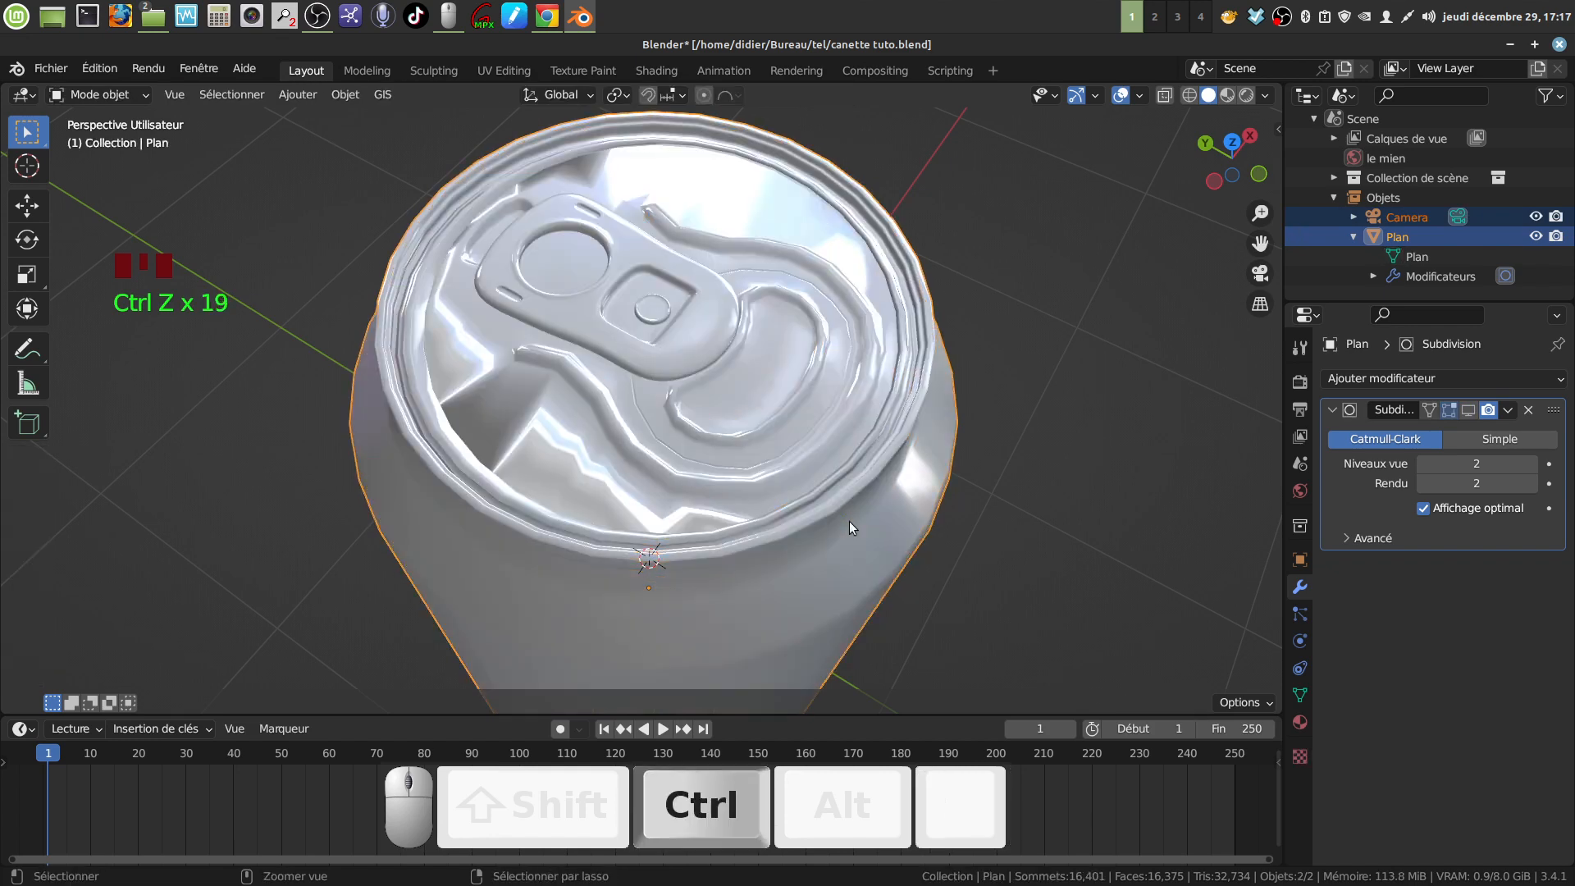
key("ctrl+z")
key("ctrl+z")
key("ctrl+z")
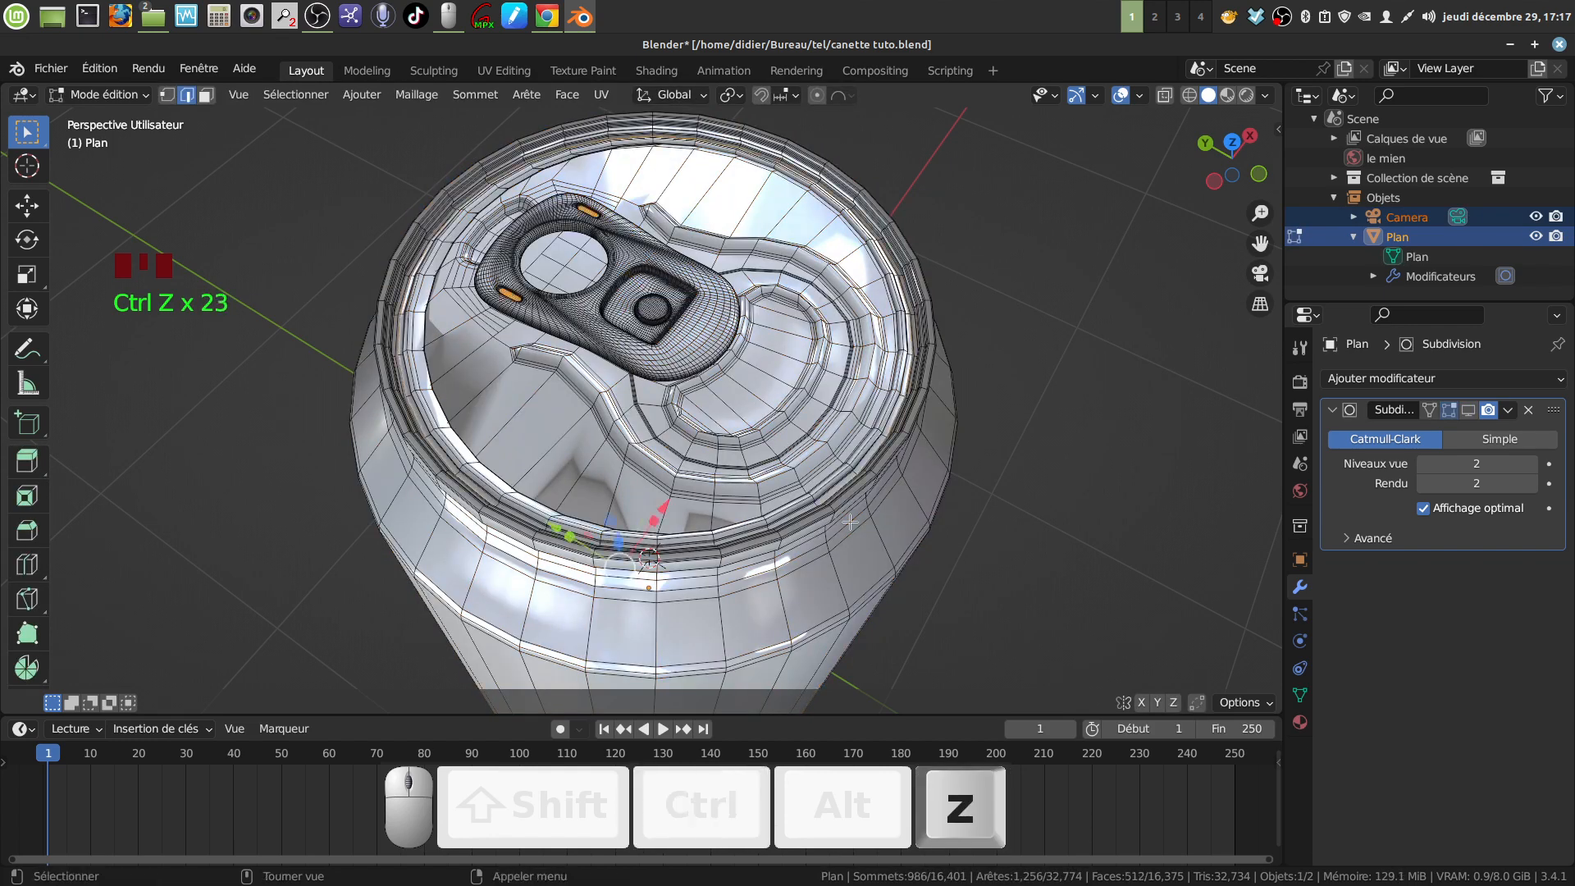
key("ctrl+z")
key("ctrl+z")
key("ctrl+z")
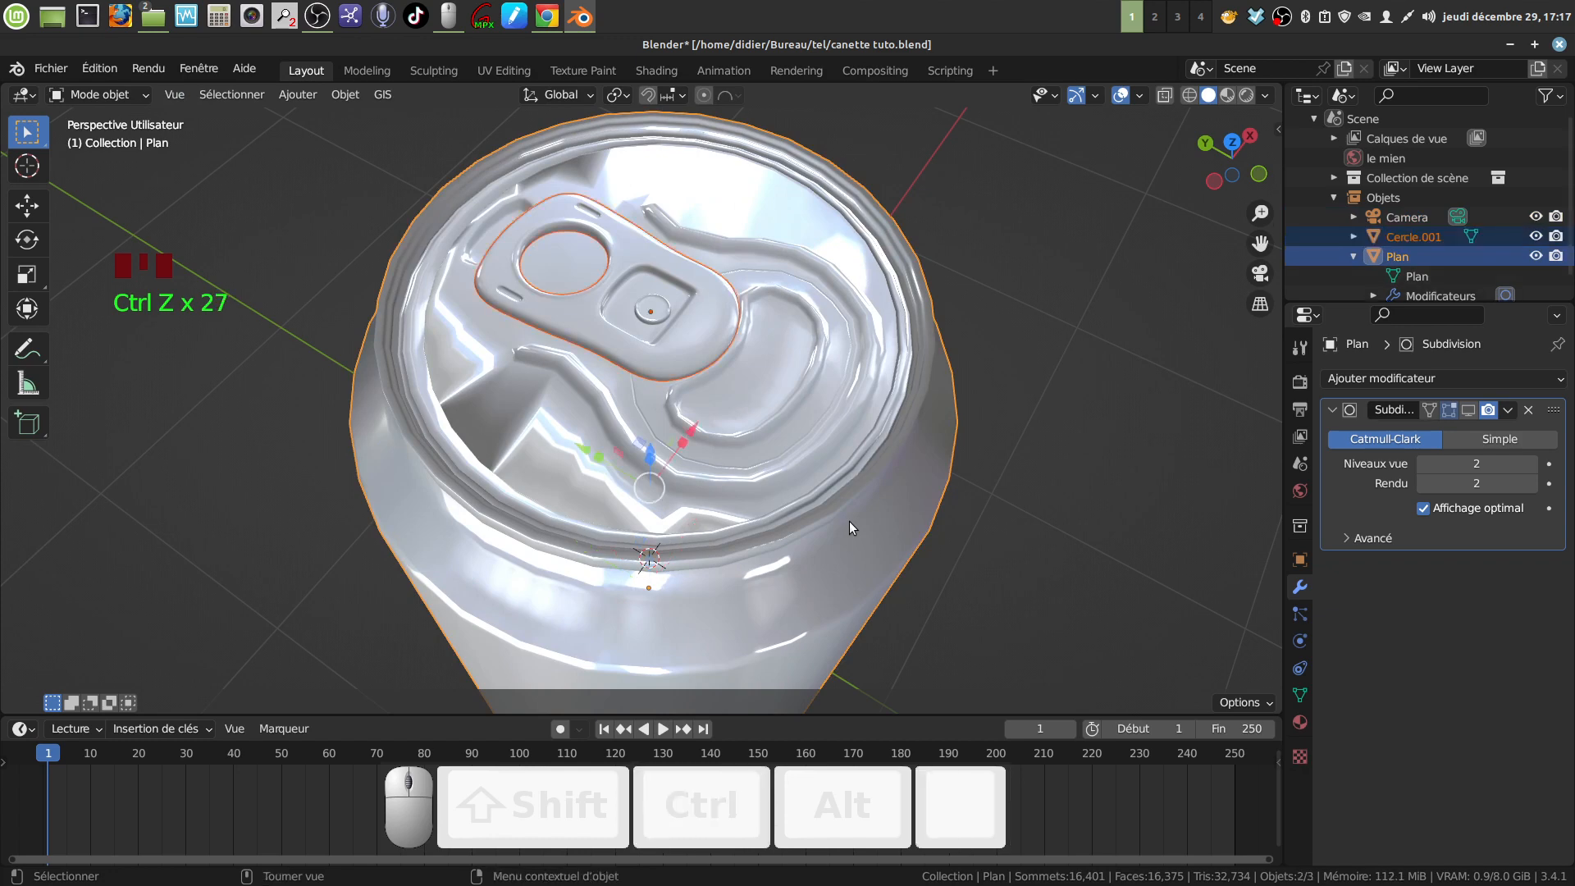
middle_click_drag(849, 520, 893, 464)
left_click(789, 371)
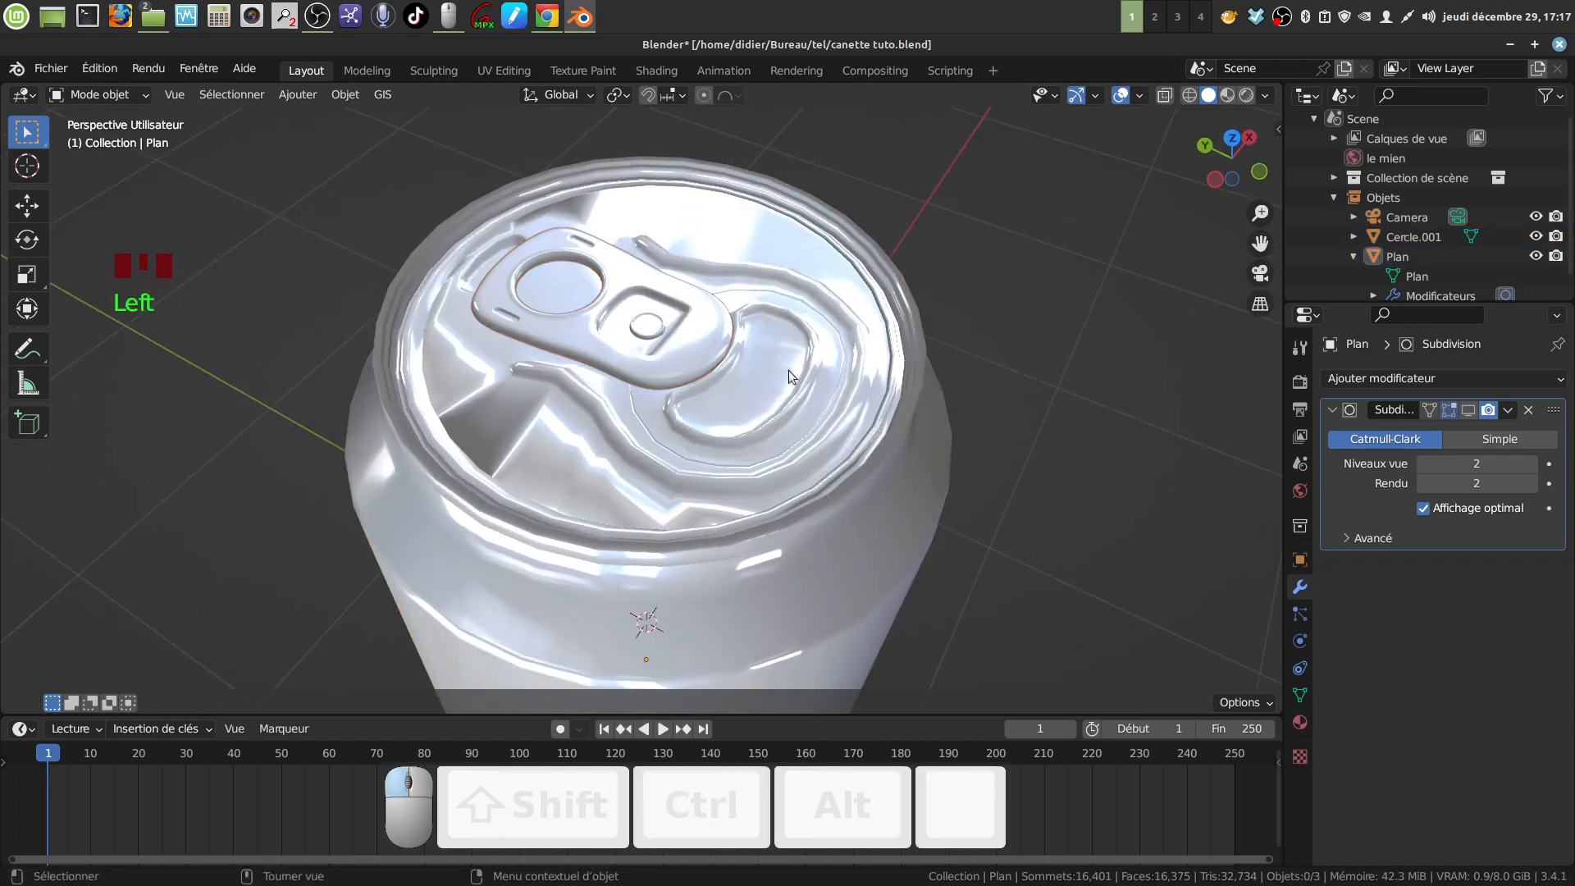
Inspect the can body's mesh around the lid in edit mode, leaving only the can selected in object mode
left_click(686, 361)
key("Tab")
mouse_move(686, 361)
middle_mouse_down()
mouse_move(699, 376)
mouse_move(657, 363)
middle_mouse_up()
scroll(699, 376, "up", 2)
scroll(698, 364, "down", 2)
key("a")
scroll(684, 376, "down", 2)
key("Tab")
left_click(717, 394)
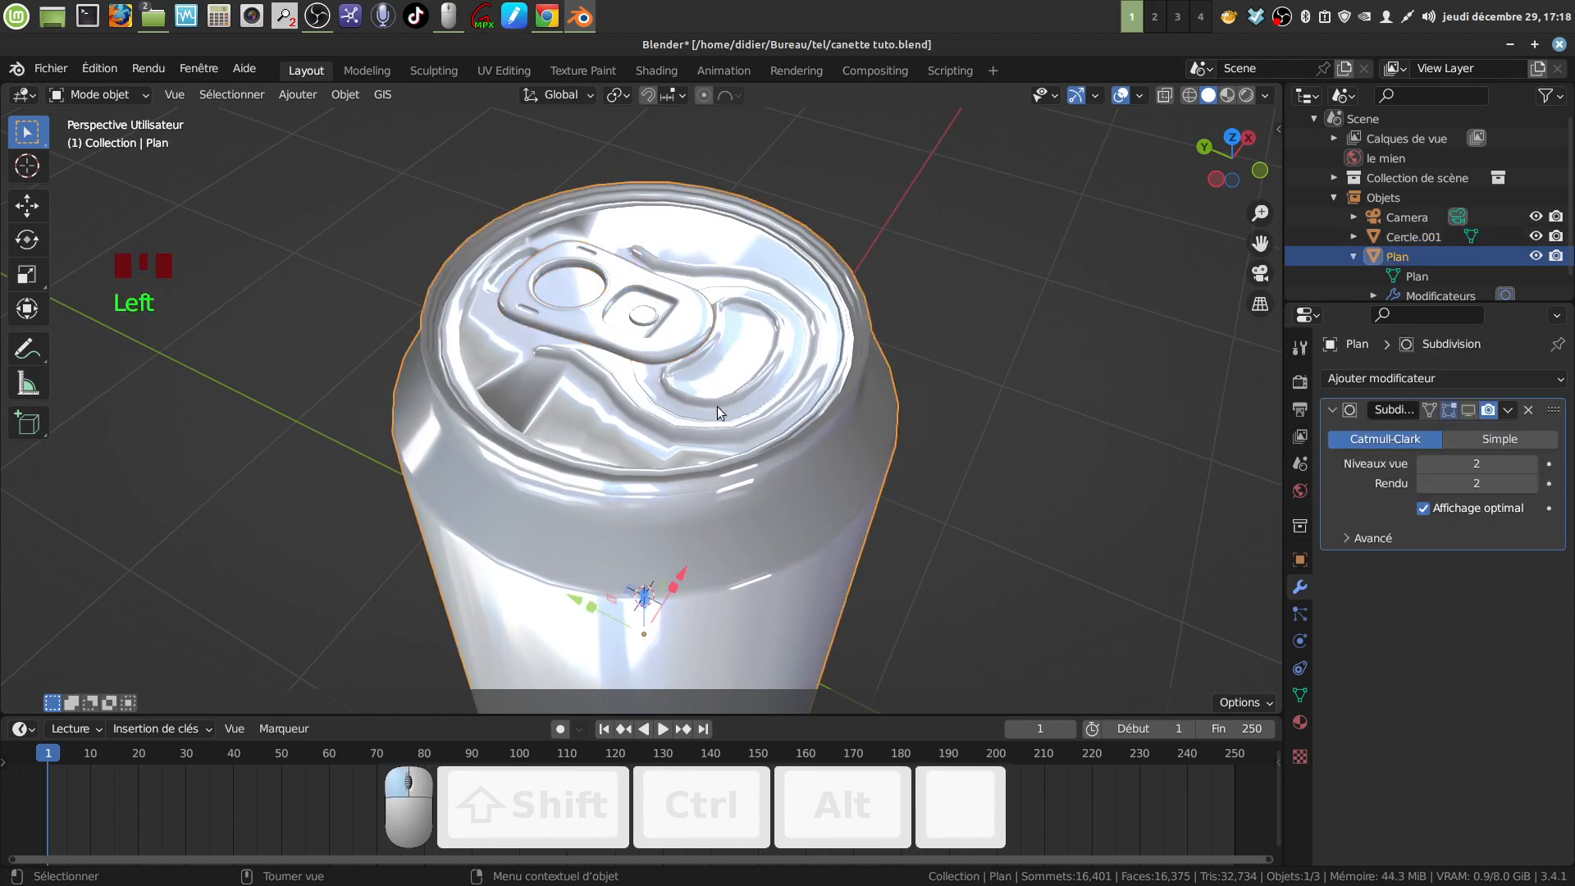
Add the neighbouring edge loop inside the can's rim to the selection and bridge the edge loops
scroll(712, 446, "up", 2)
key("Tab")
middle_click_drag(711, 446, 699, 479)
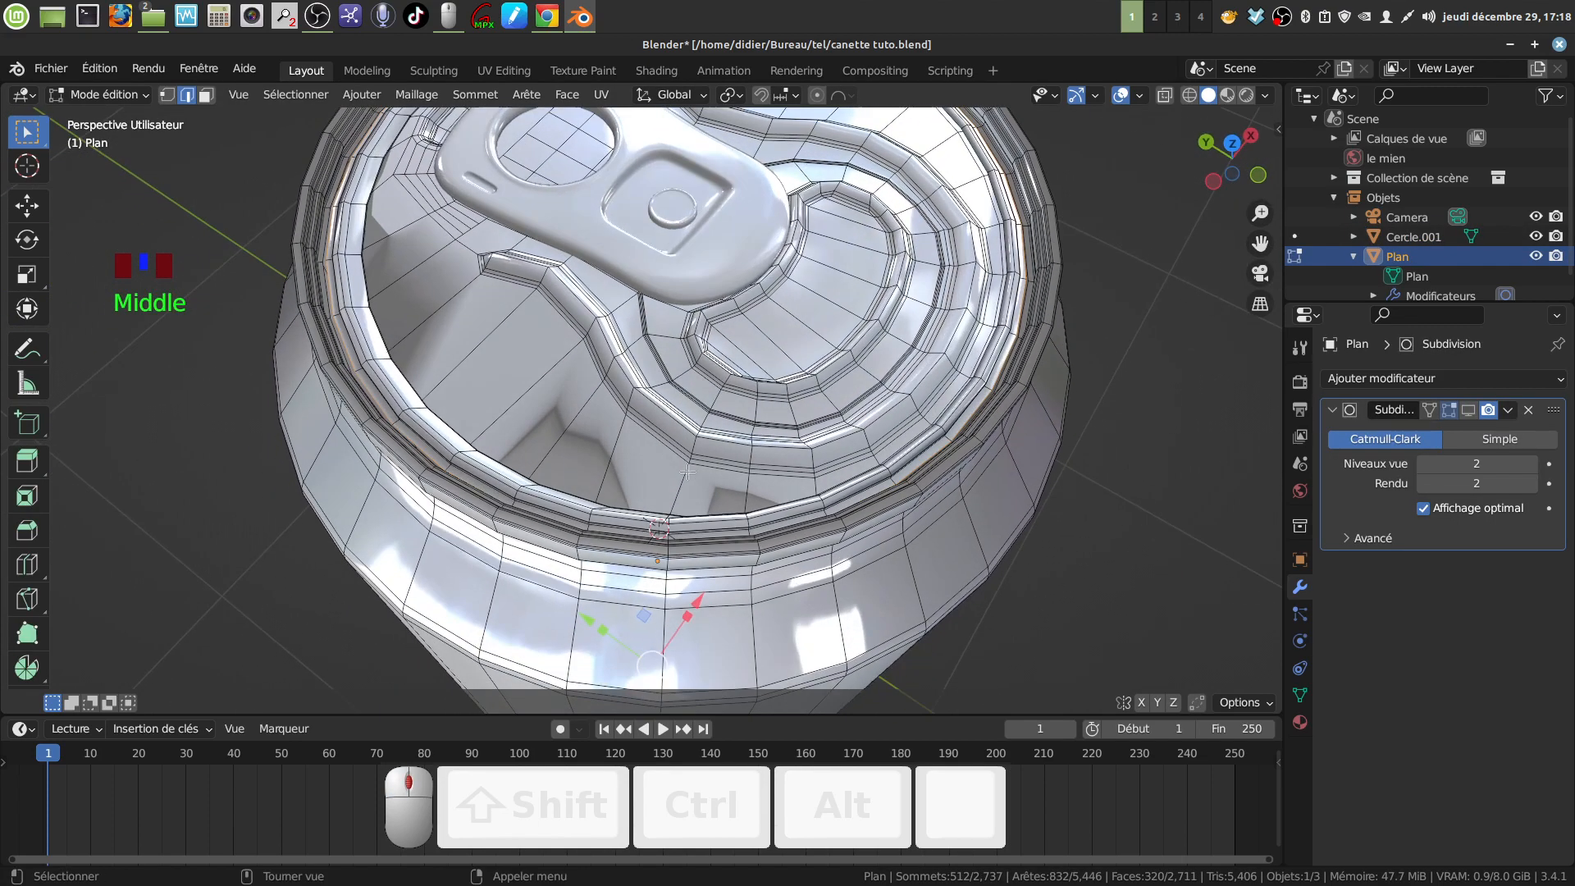
middle_click_drag(468, 373, 478, 467, "shift")
scroll(575, 432, "up", 3)
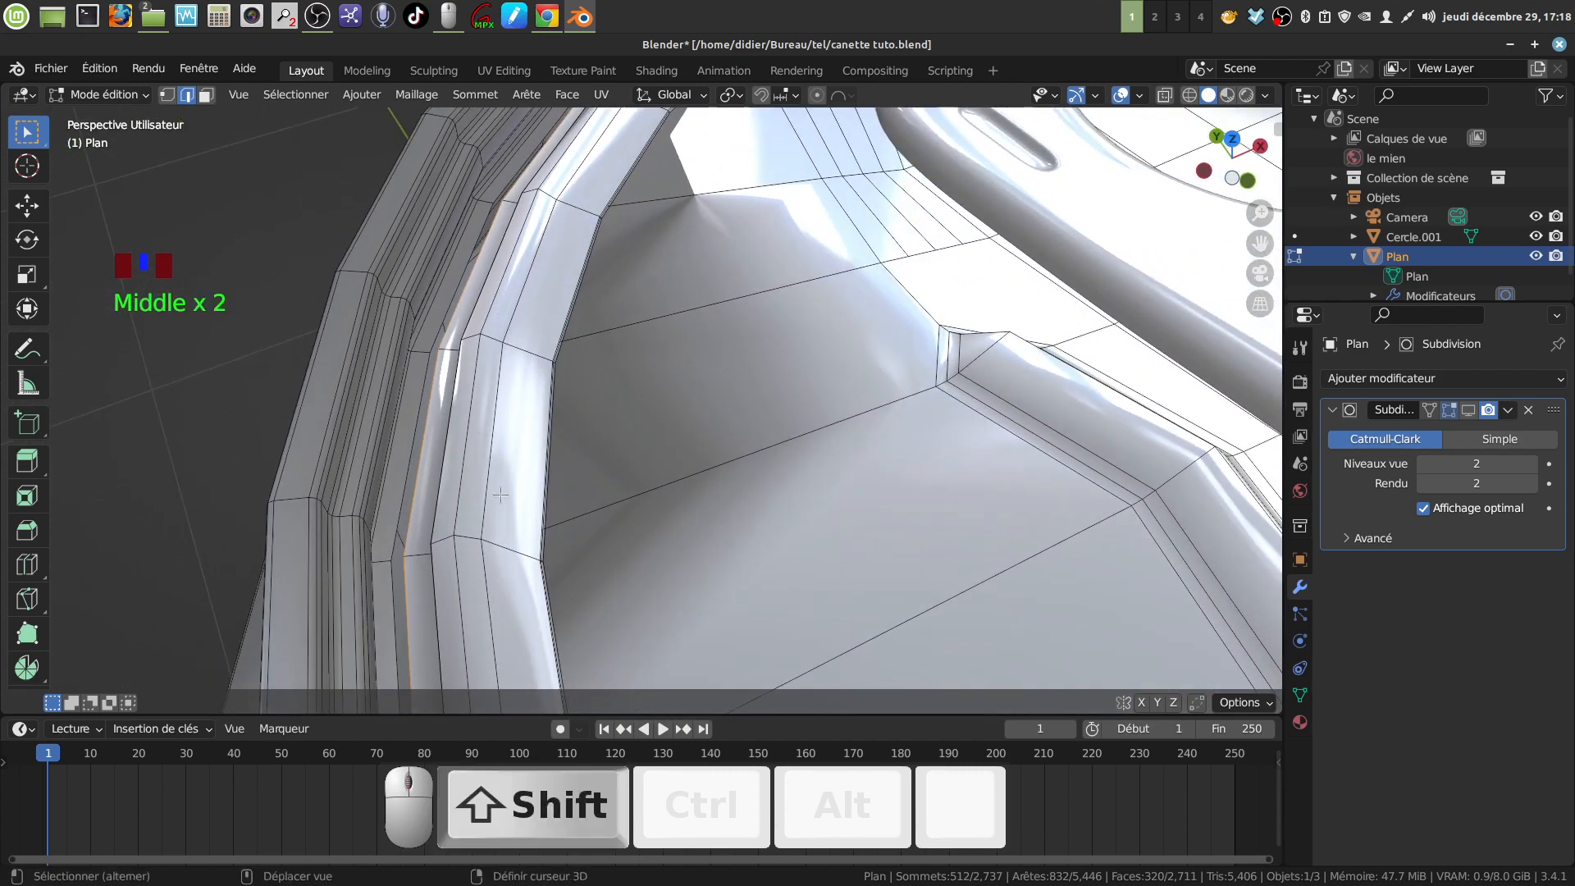
key("shift")
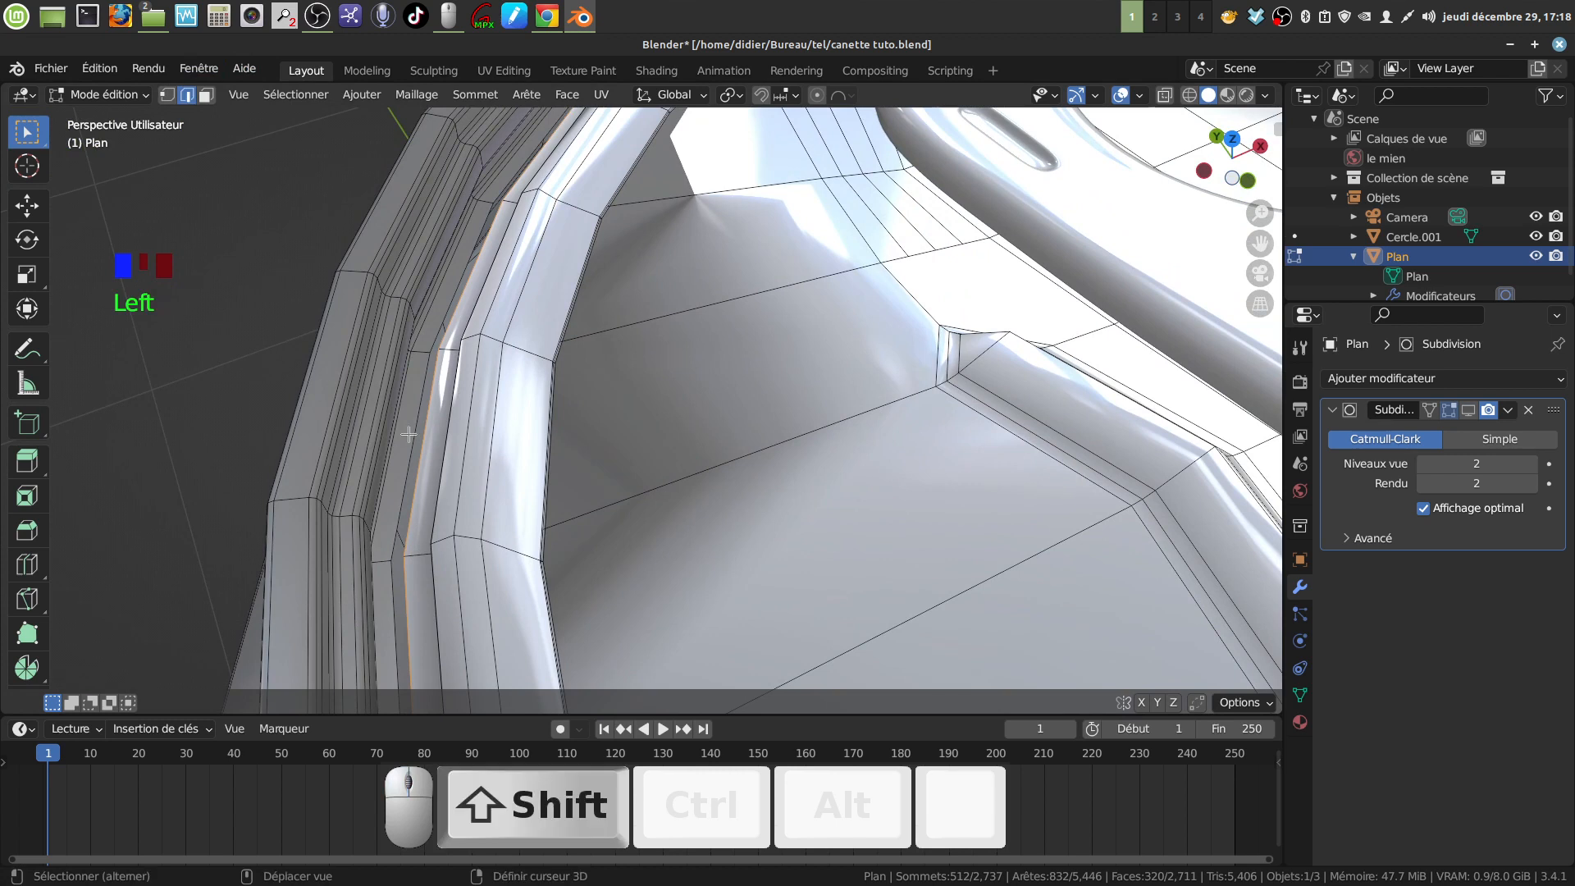
key("alt")
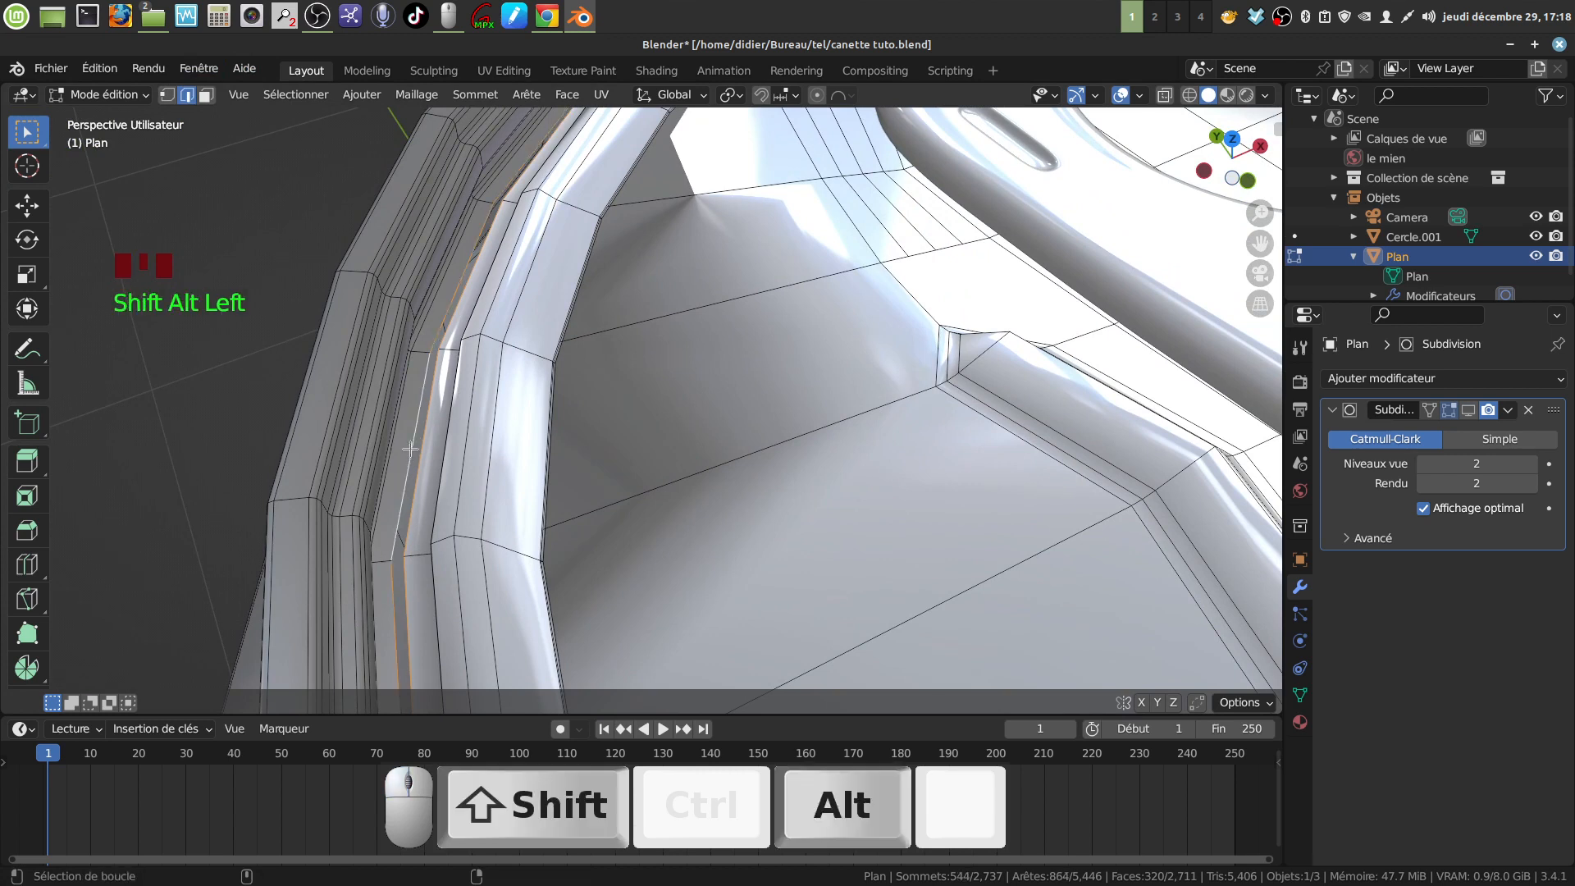
left_click(525, 96)
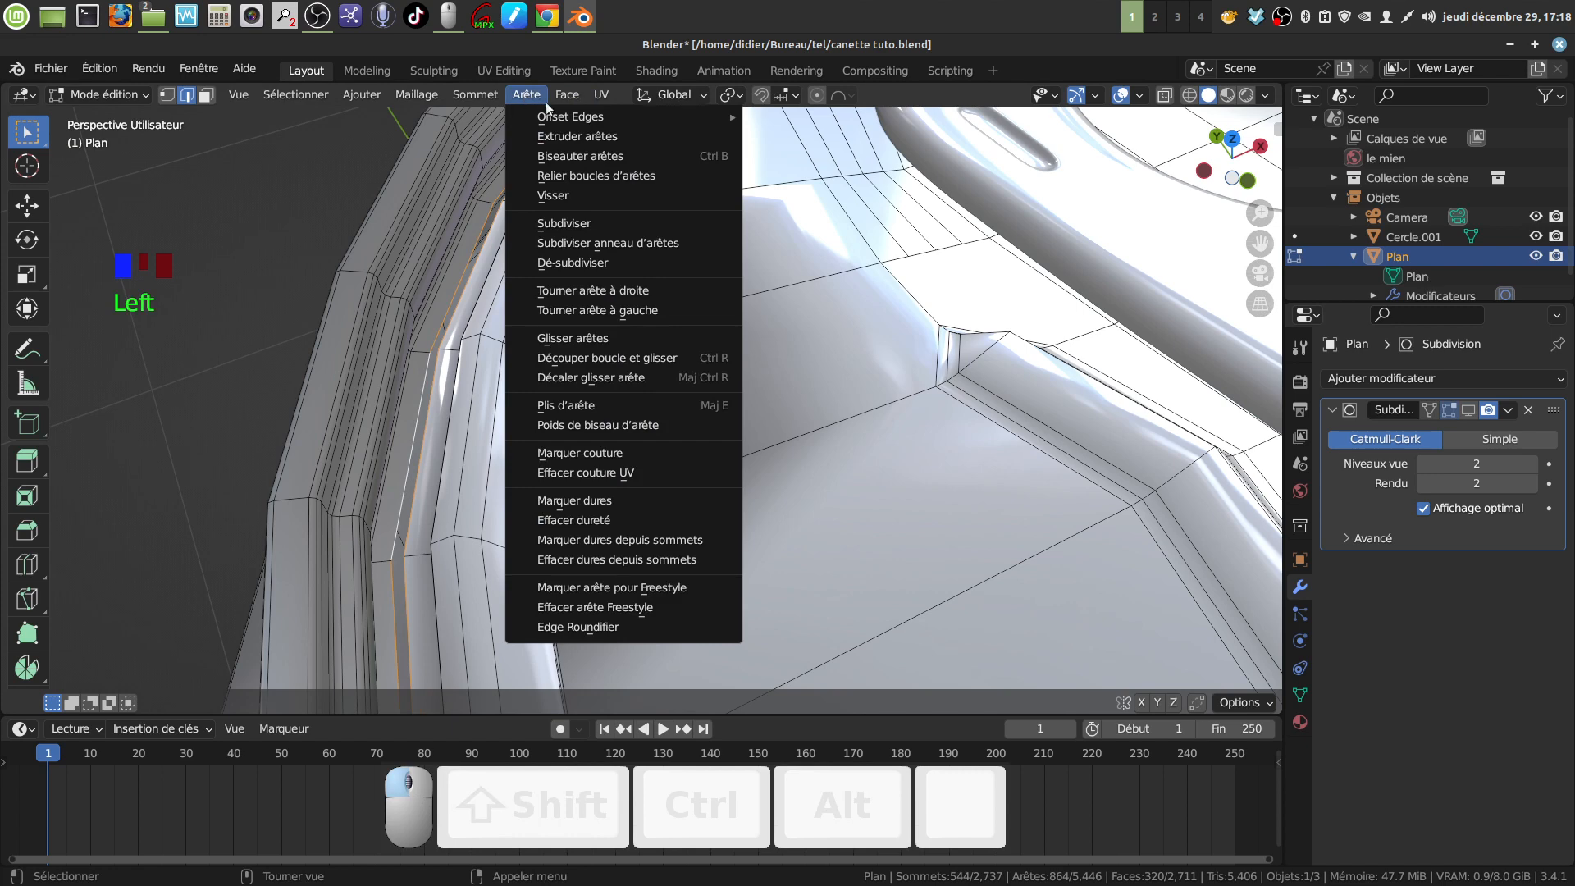
left_click(612, 177)
middle_click_drag(451, 389, 435, 390)
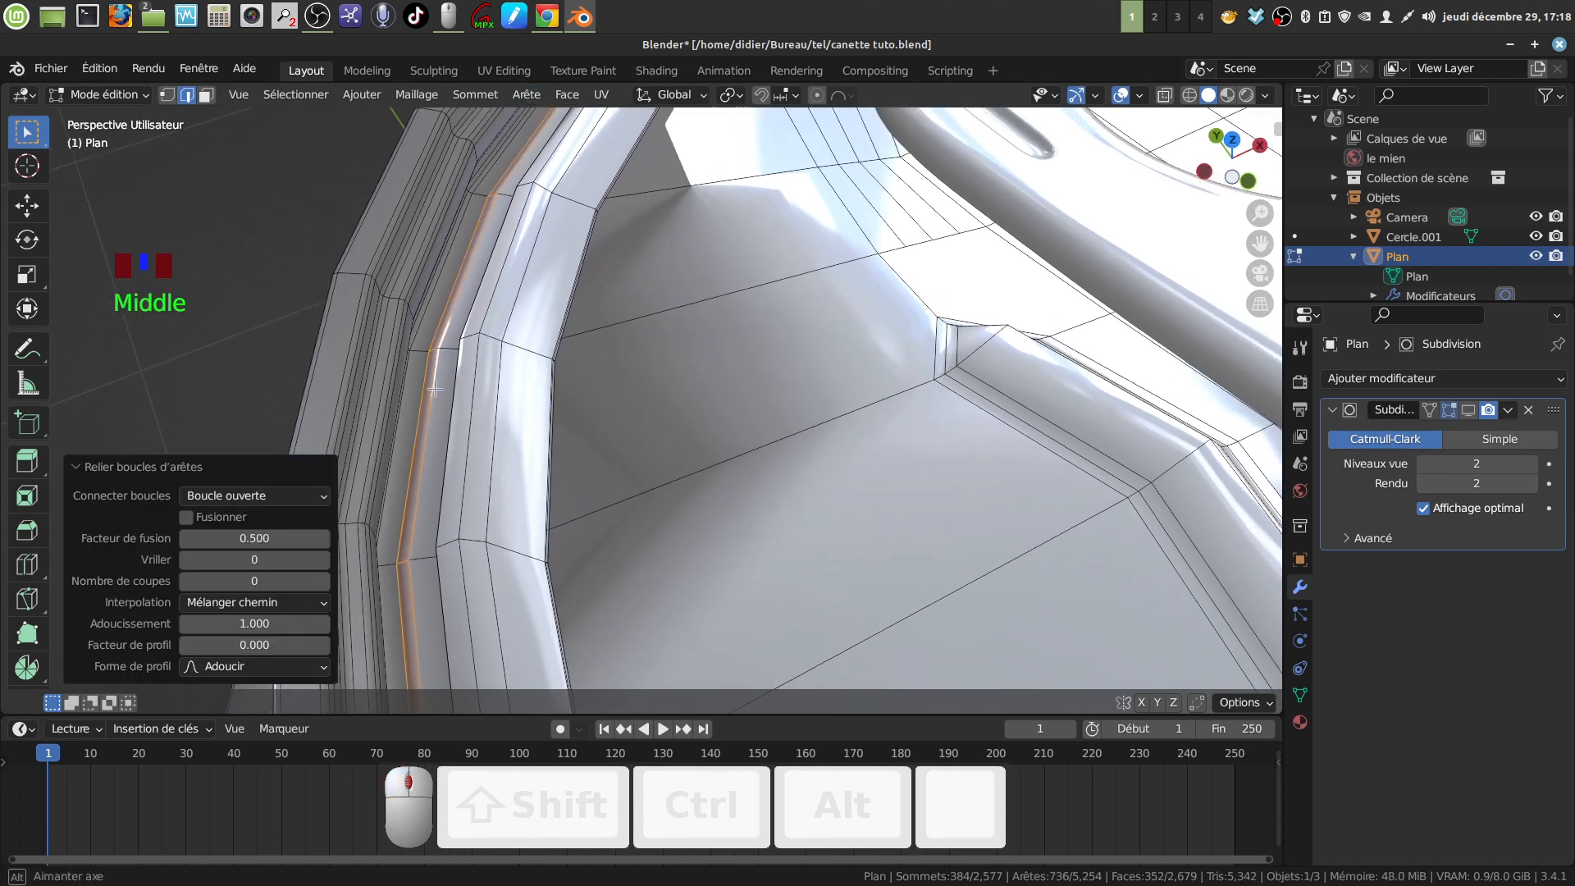
Try twice to dissolve the edge loop along the inside of the can's rim
left_click(416, 410, "alt")
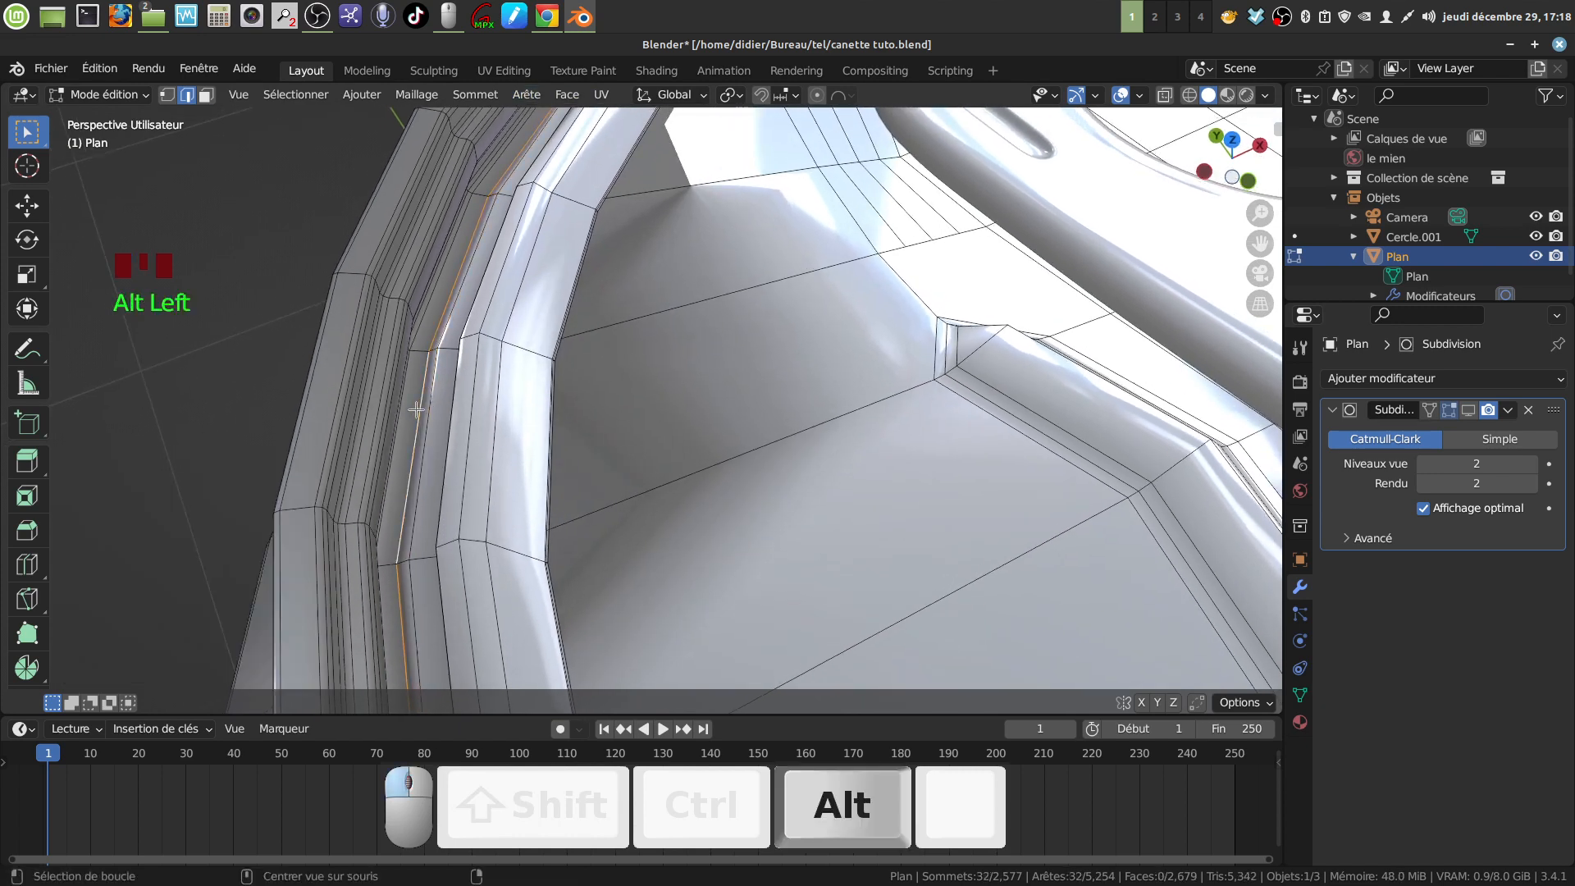
key("x")
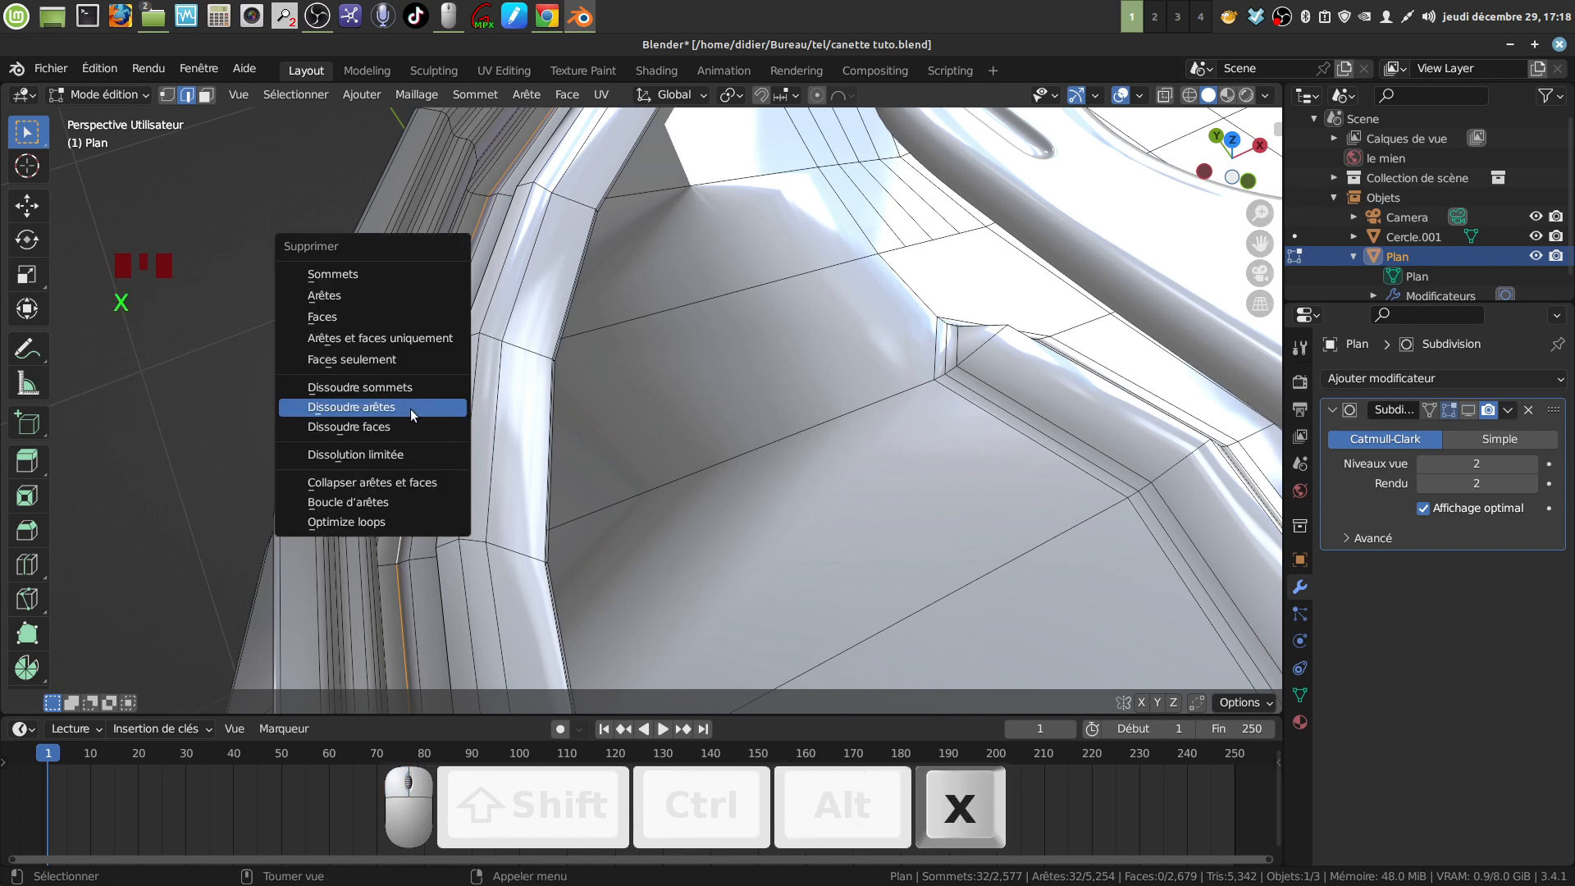
left_click(412, 415)
scroll(638, 512, "down", 6)
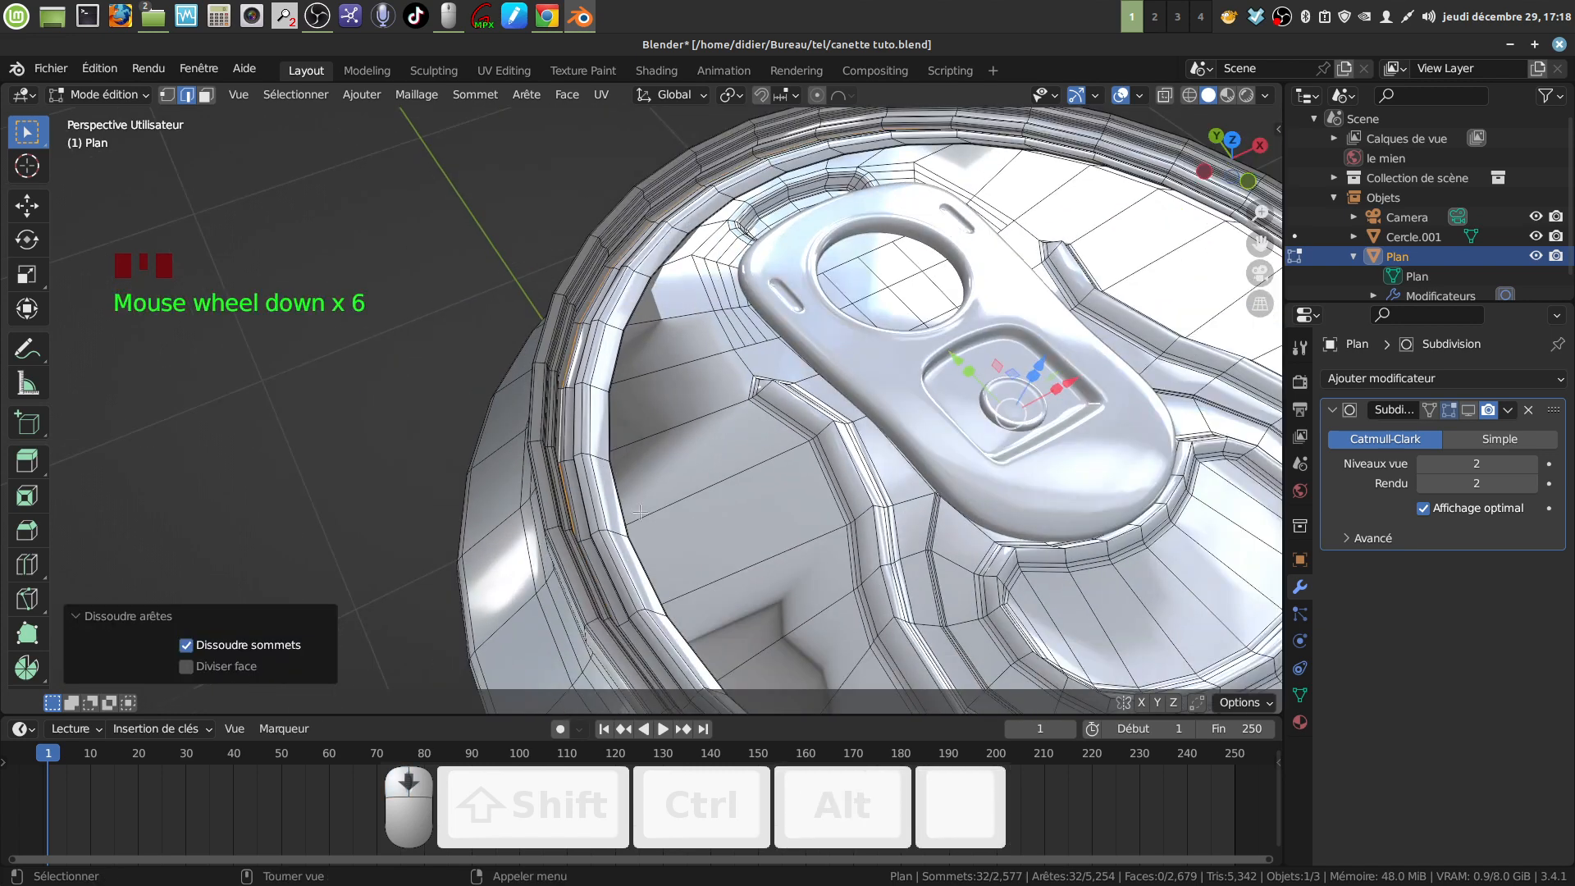
scroll(639, 512, "up", 3)
middle_click(636, 496)
scroll(633, 492, "up", 4)
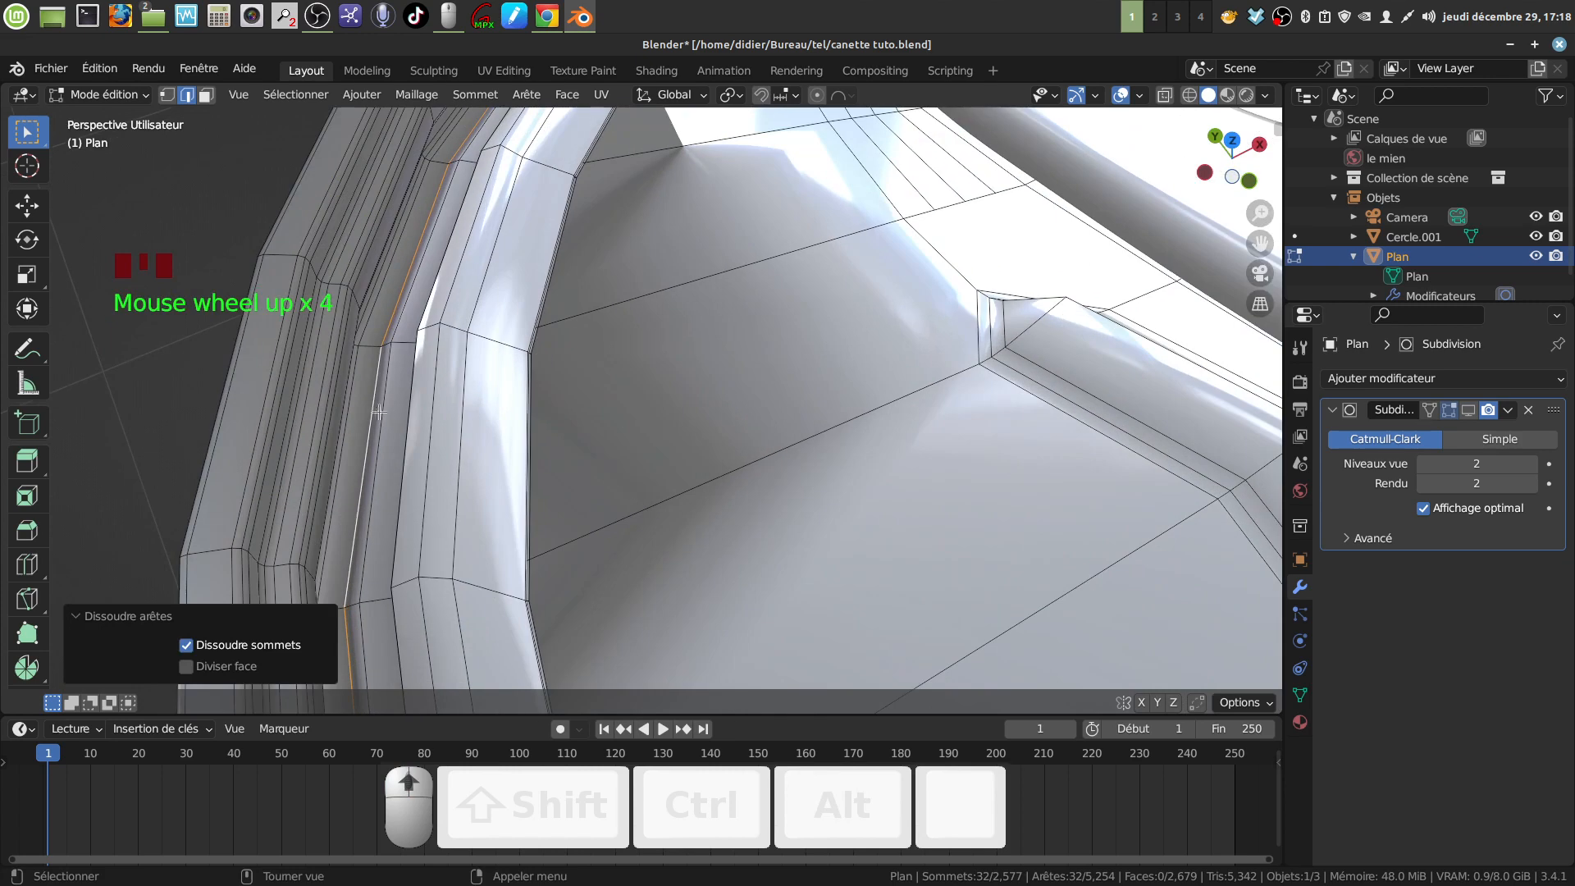
key("x")
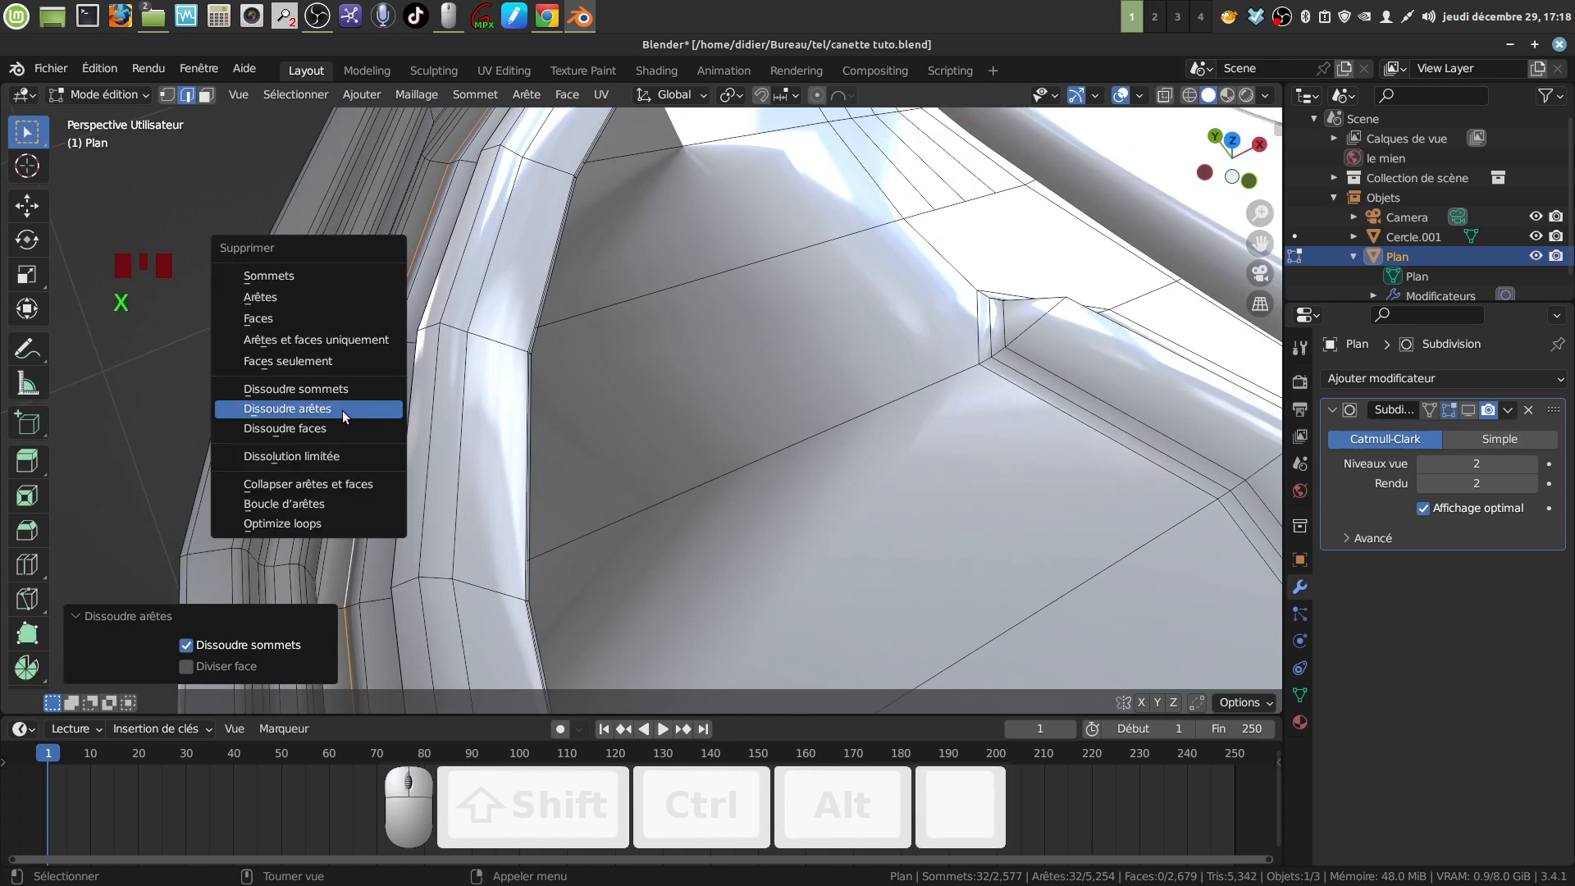
left_click(343, 412)
middle_click_drag(343, 411, 405, 387)
key("Tab")
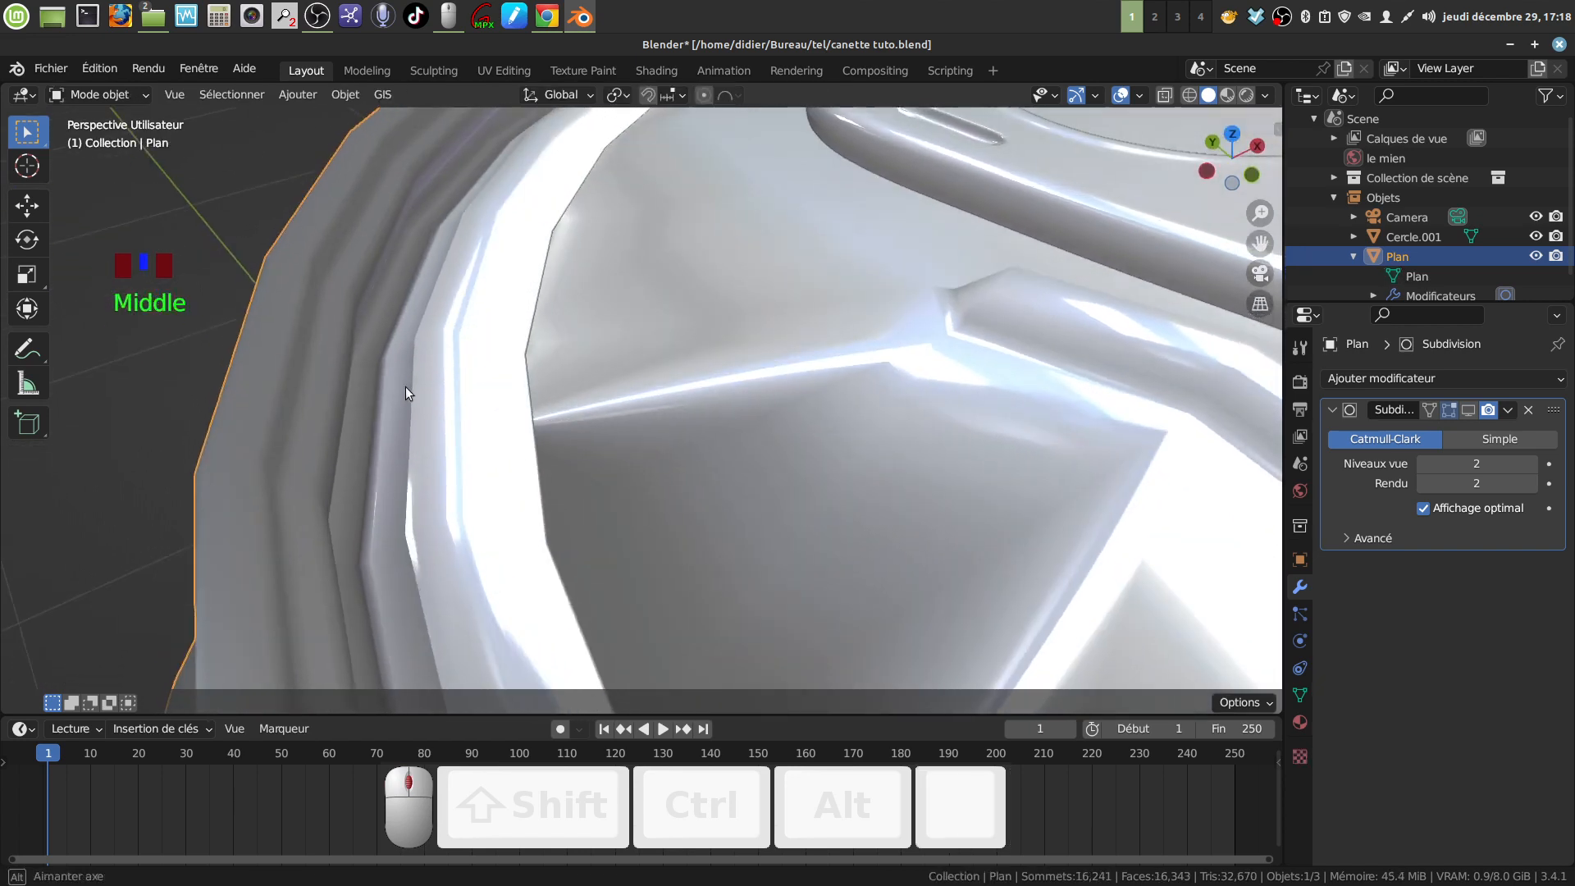
Turn on the face orientation overlay in object mode to check the normals of the can and lid
scroll(459, 391, "down", 9)
scroll(805, 492, "down", 4)
middle_click_drag(806, 492, 748, 256, "shift")
middle_click_drag(748, 256, 775, 308, "shift")
middle_click_drag(775, 307, 744, 347)
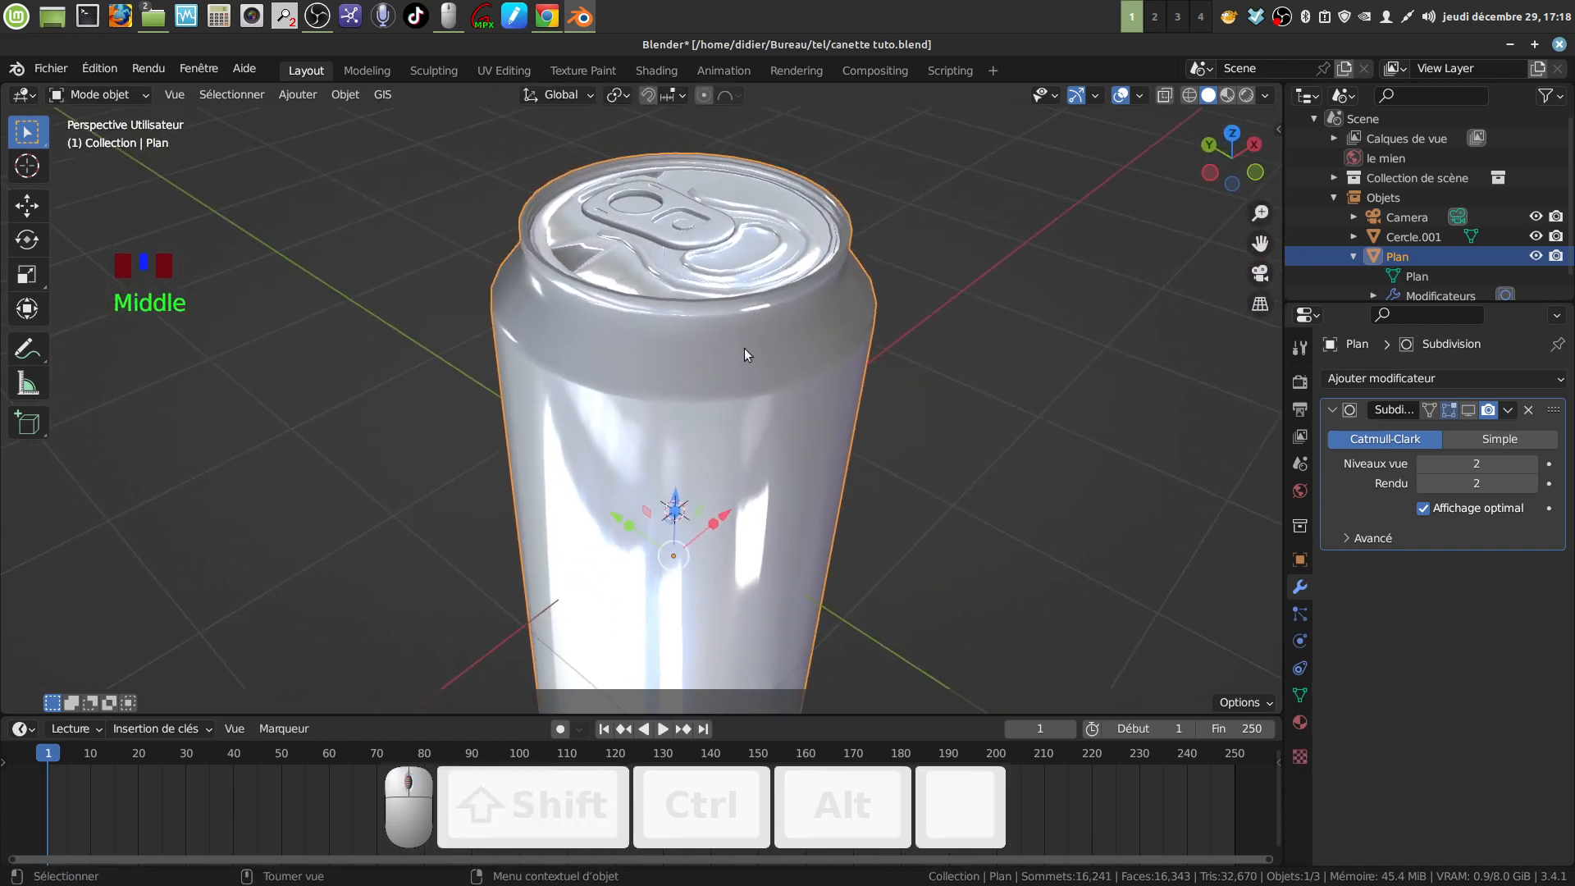
key("q")
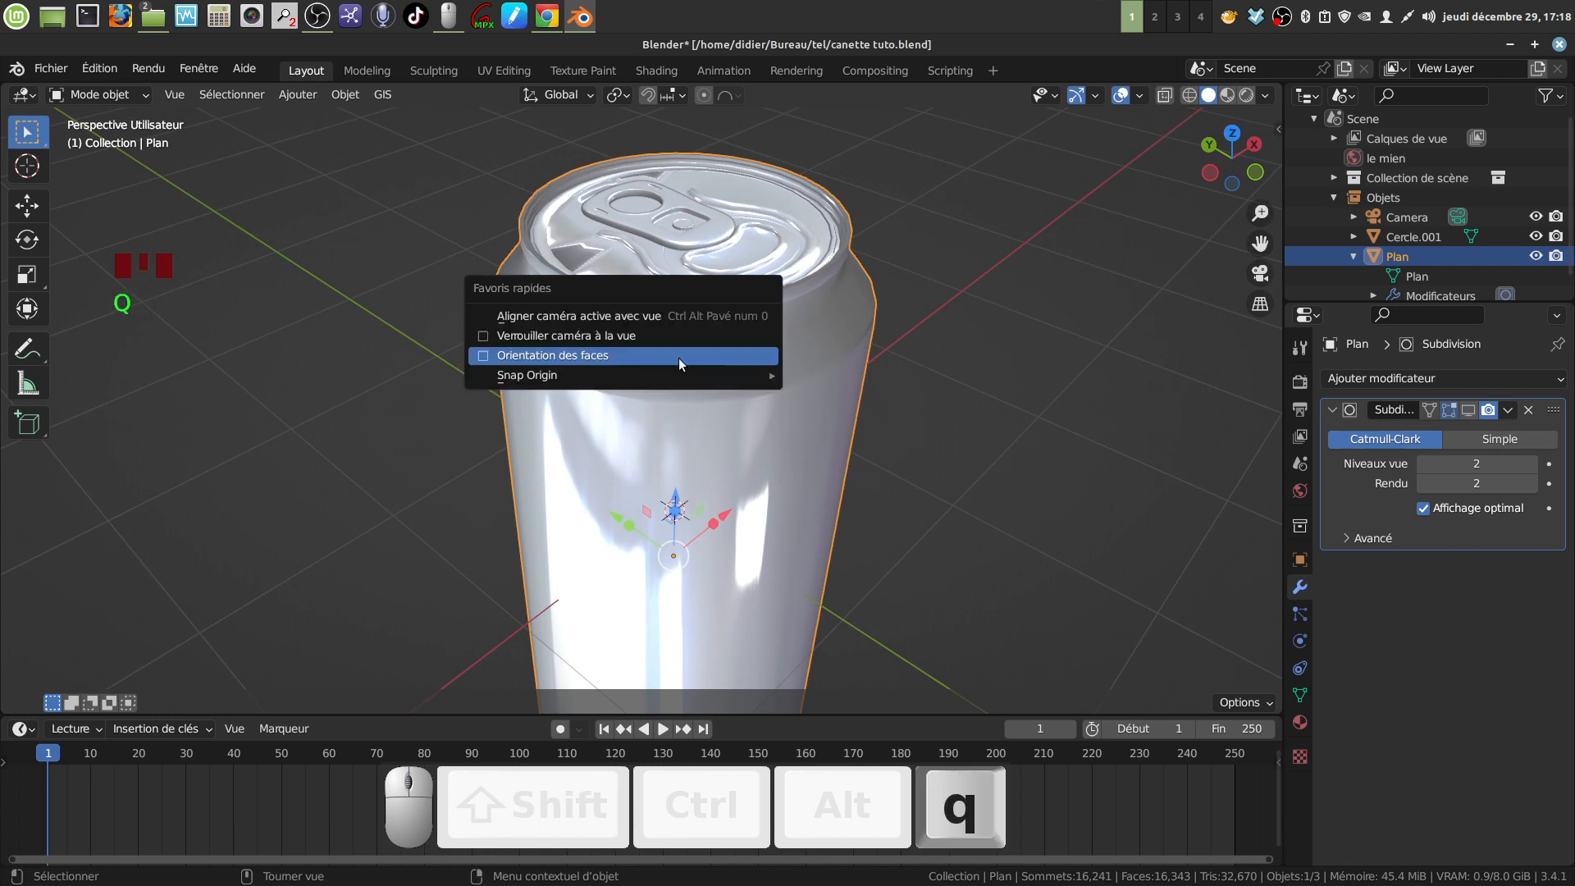
left_click(484, 356)
key("q")
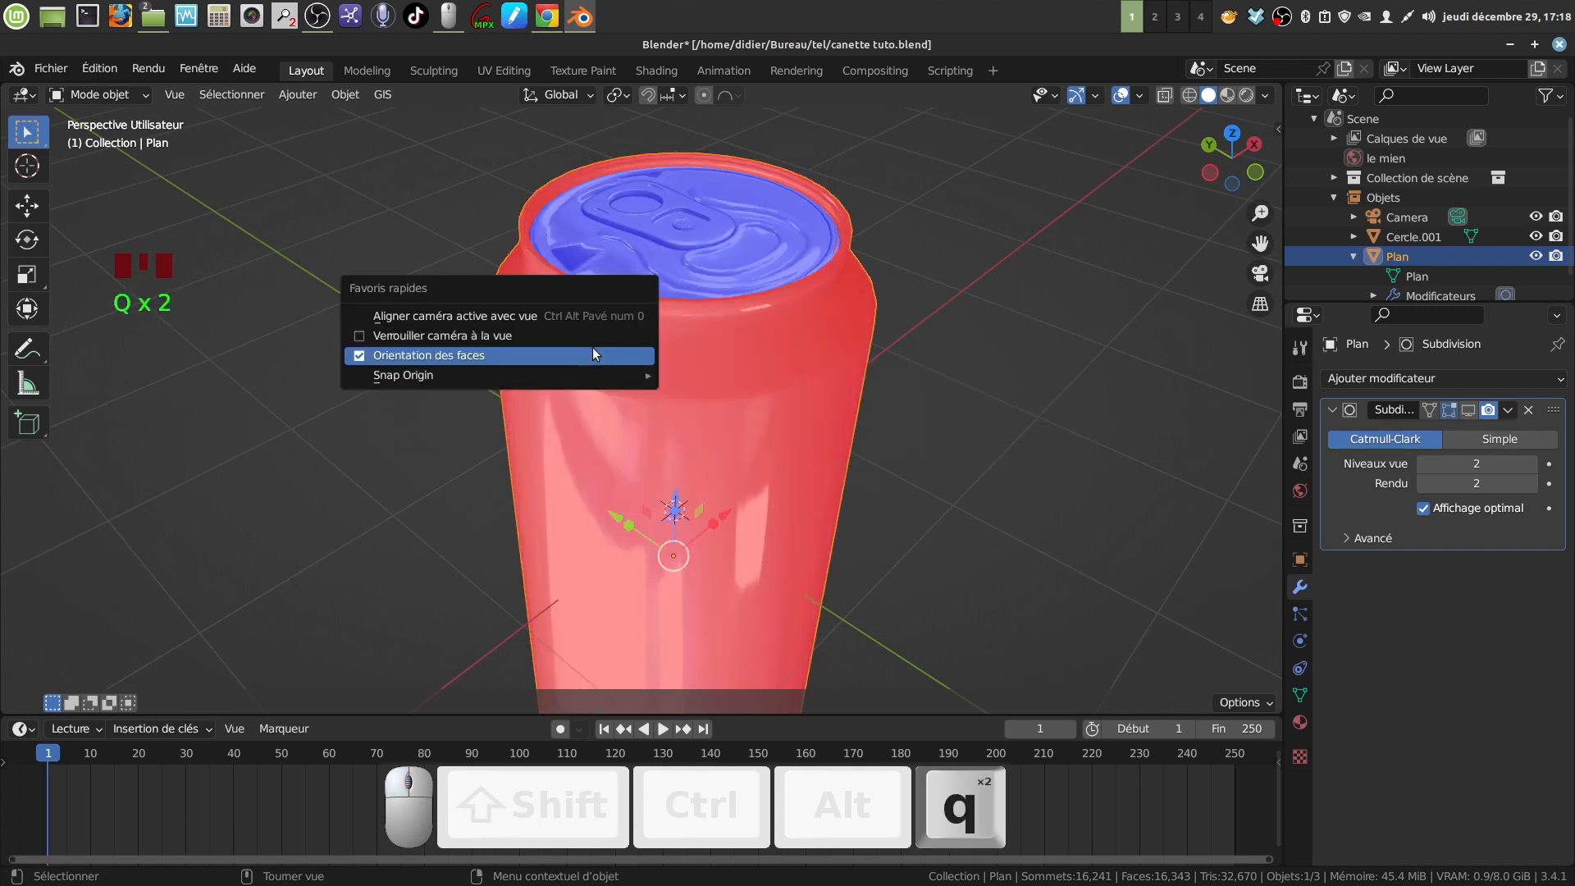
middle_click_drag(575, 313, 592, 363, "shift")
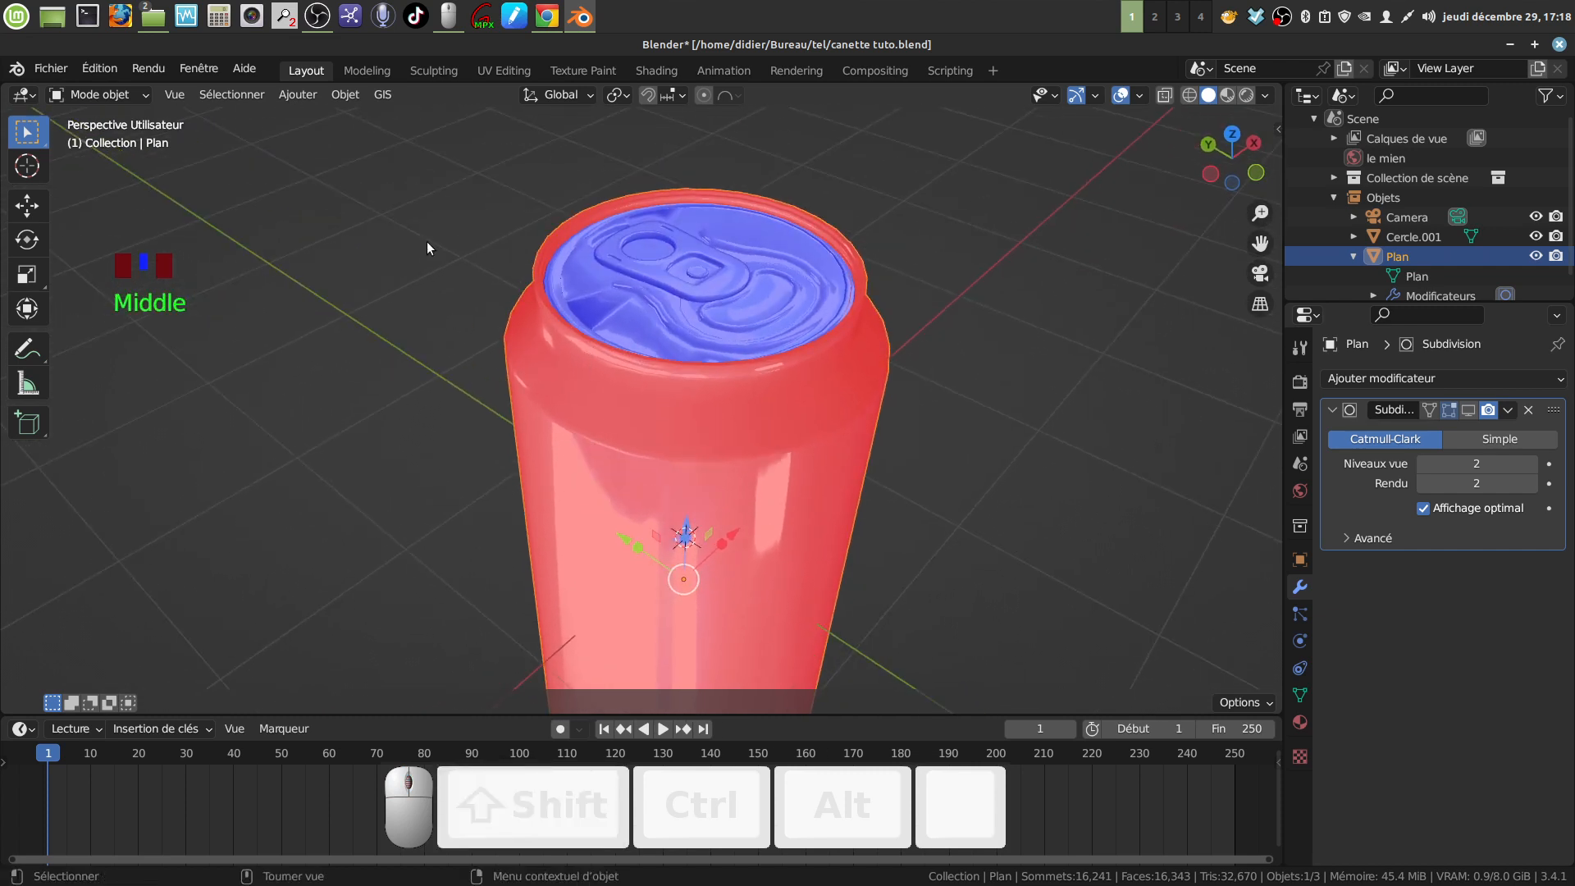
Recalculate the normals of the can's whole mesh to the outside and turn off the face orientation overlay
key("Tab")
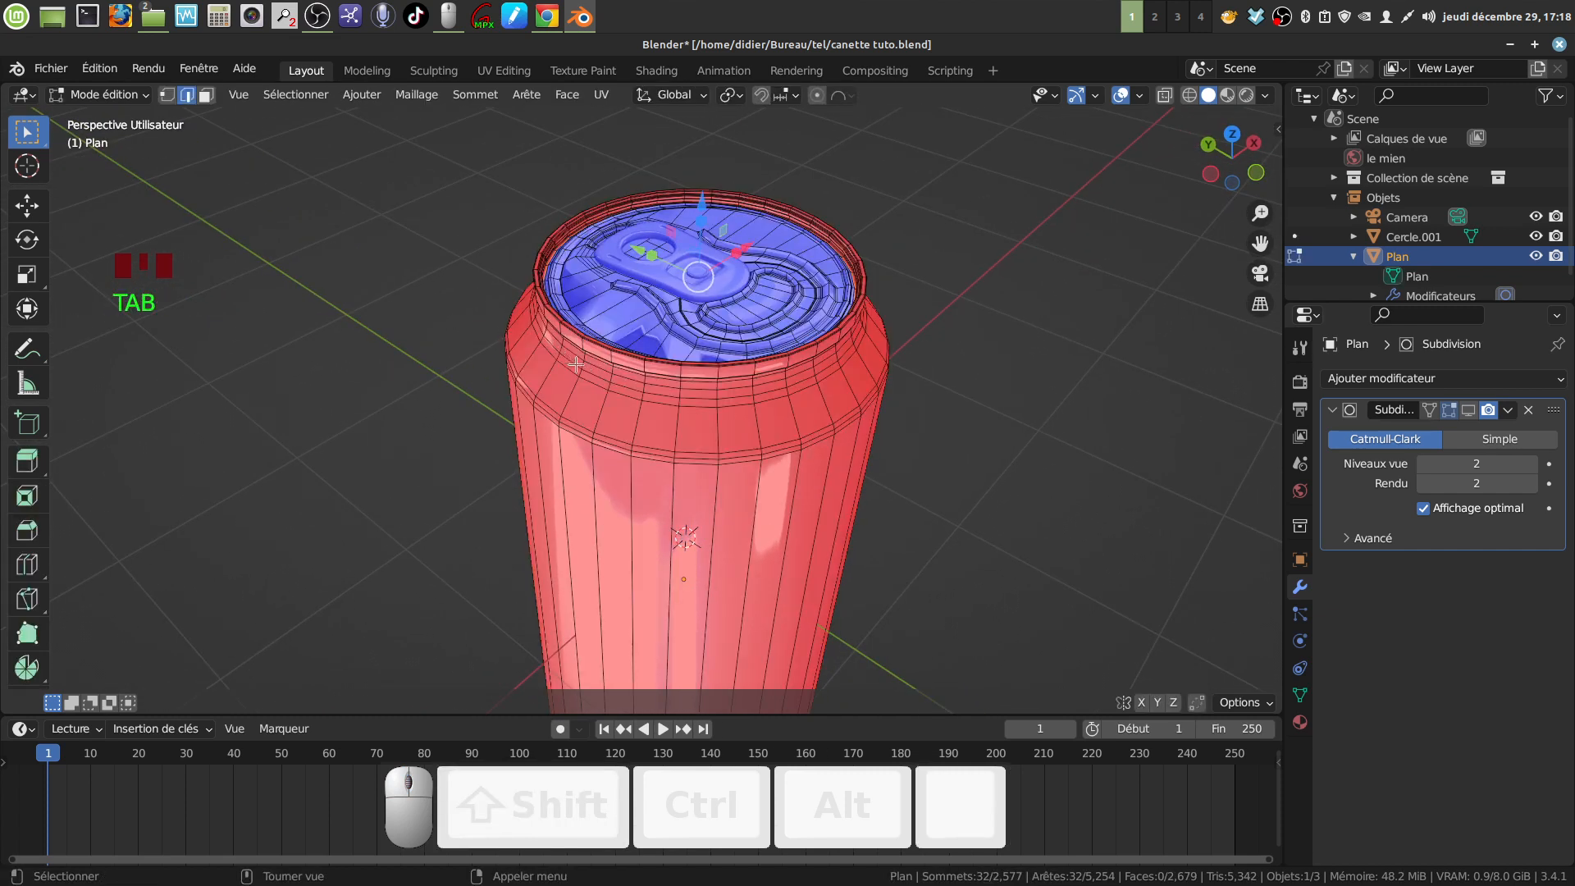
key("a")
key("a")
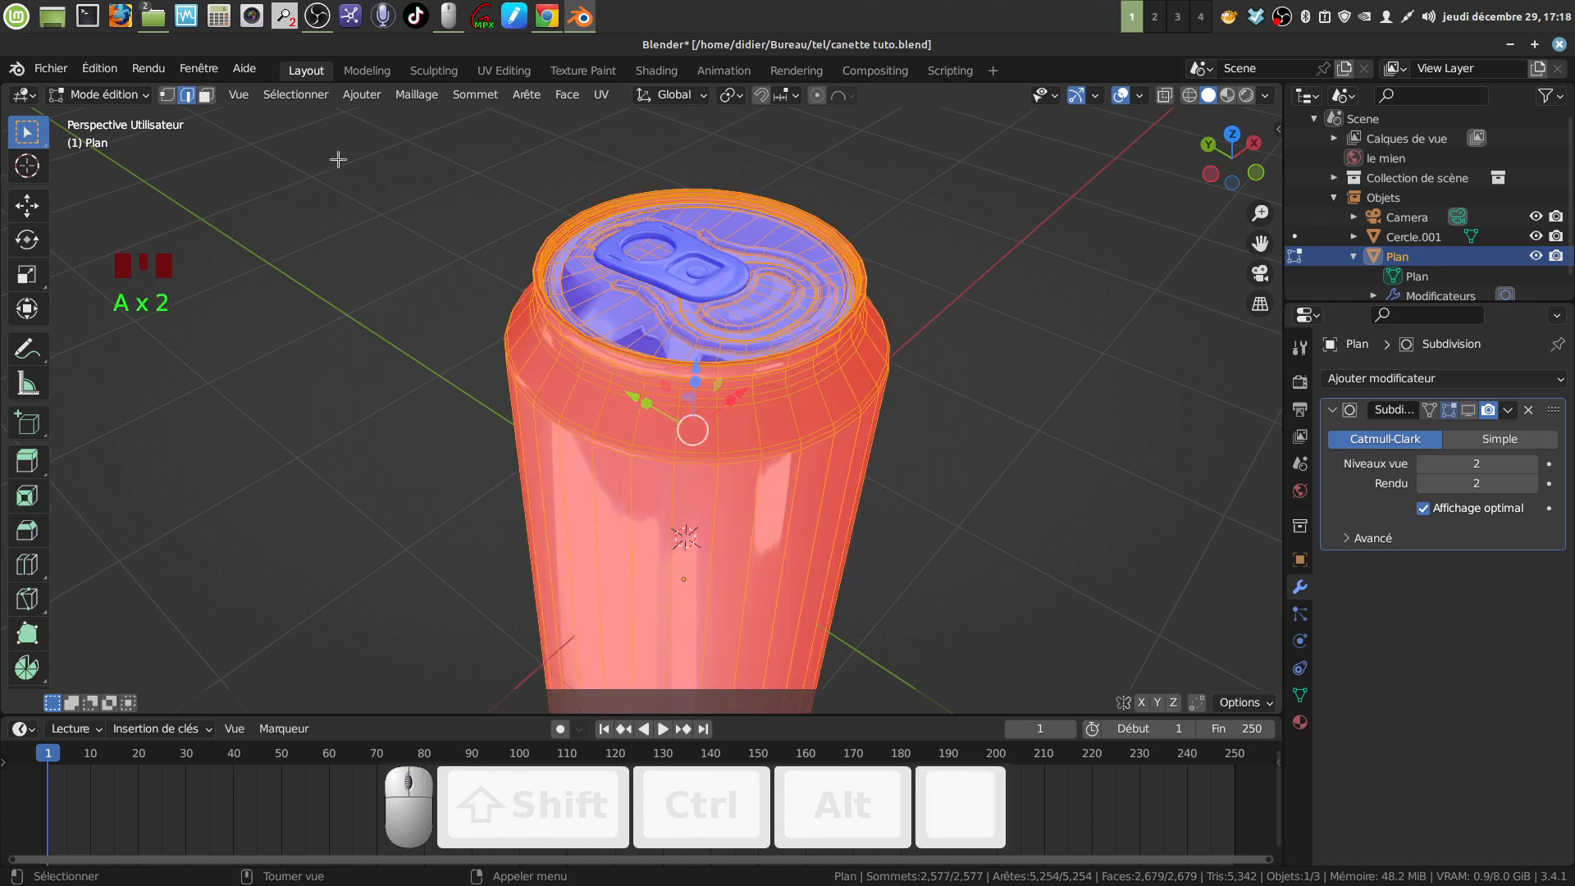
left_click(426, 95)
mouse_move(448, 453)
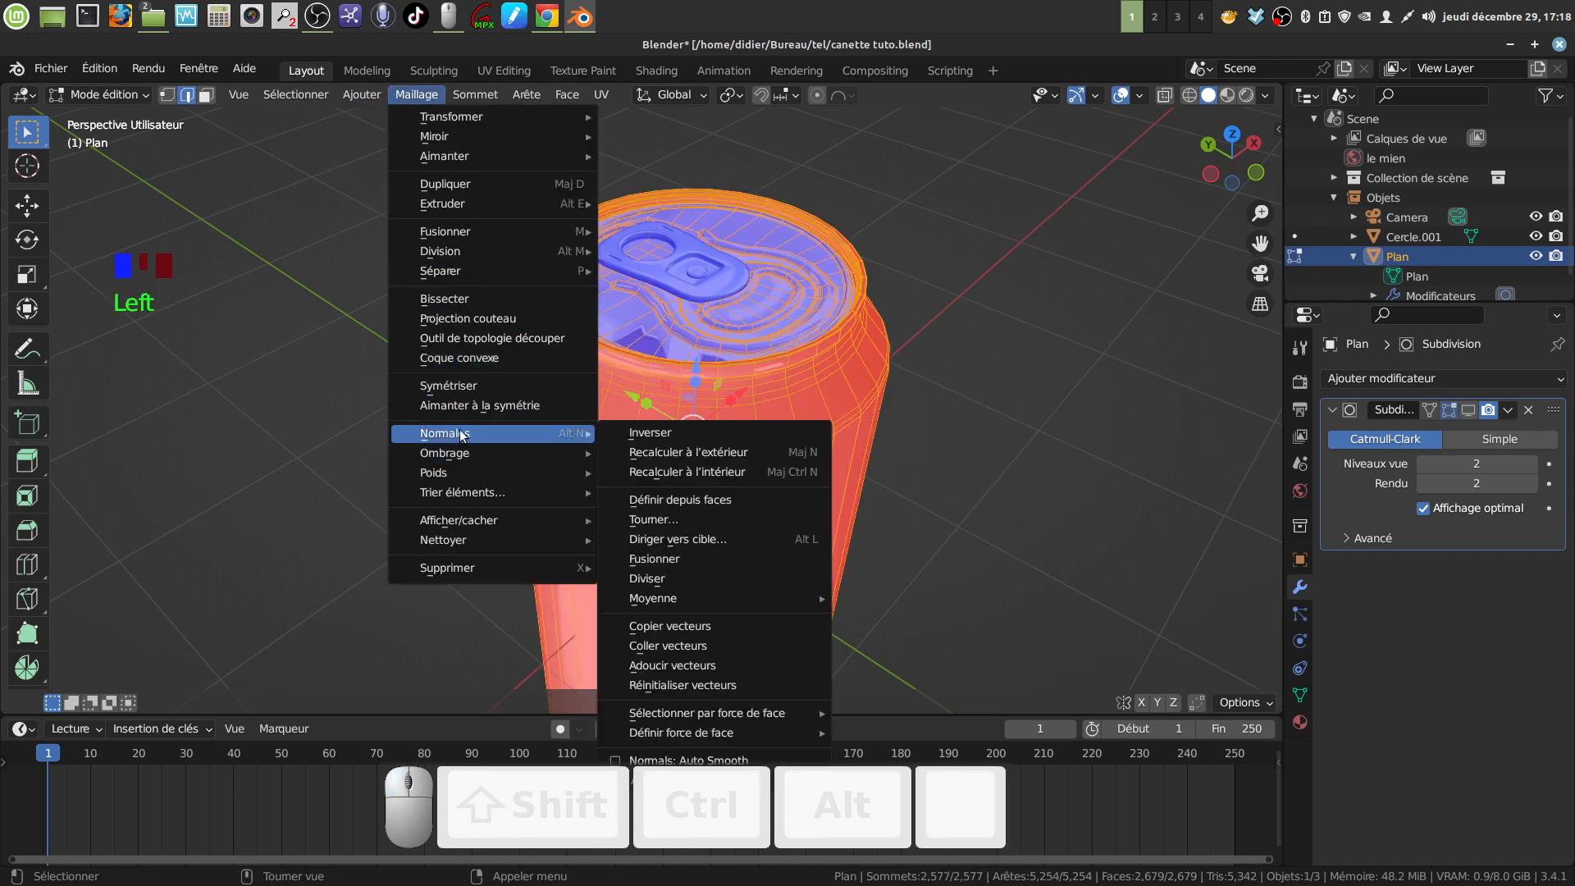
left_click(717, 455)
scroll(707, 451, "up", 2)
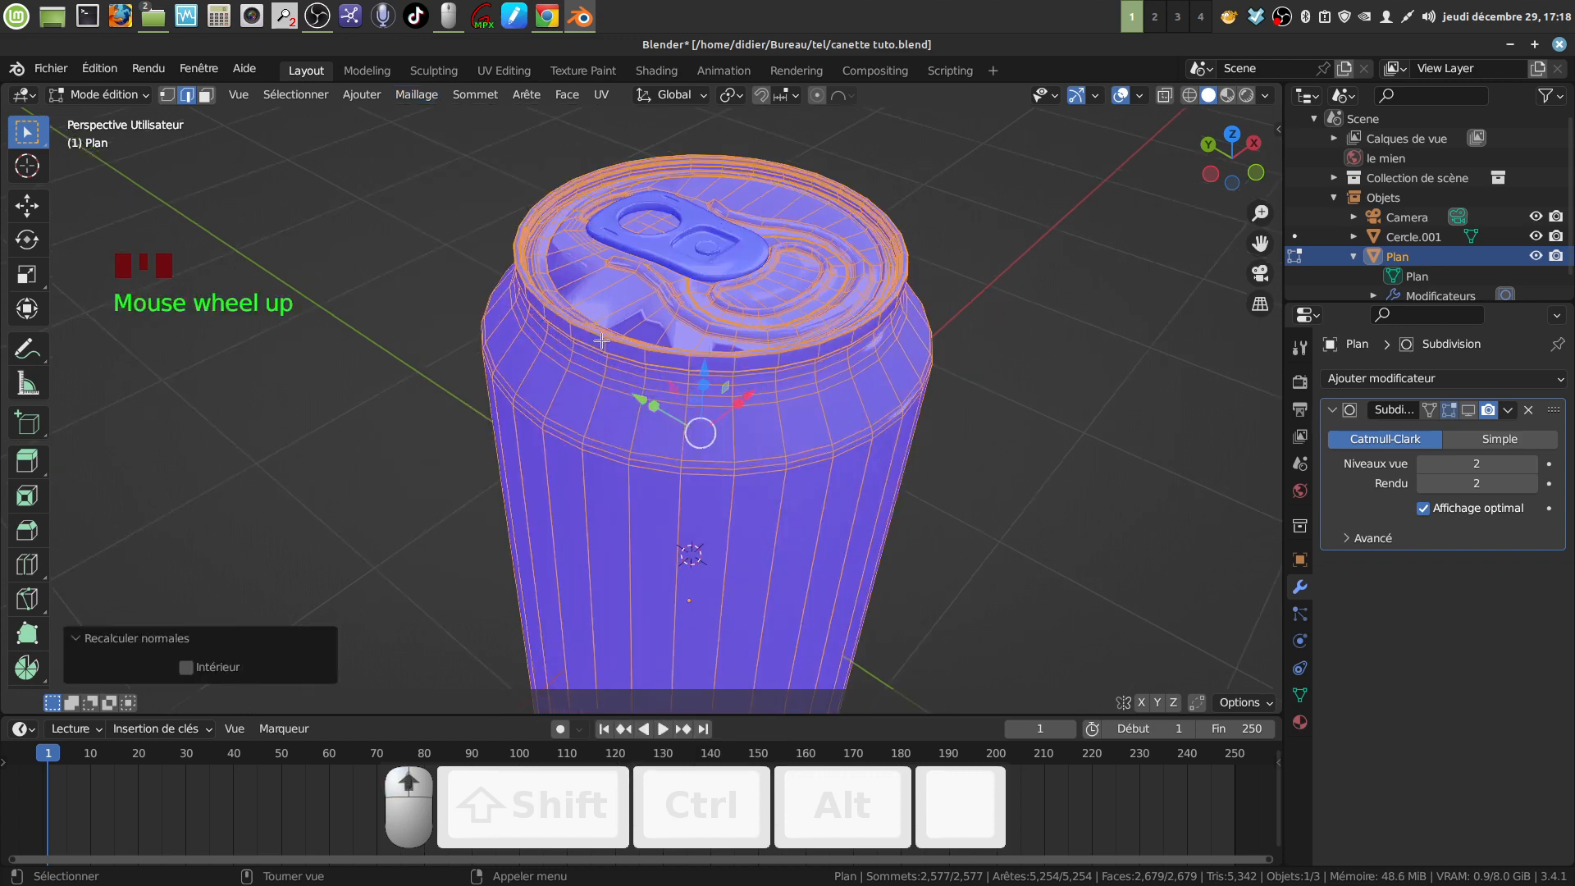
middle_click_drag(707, 452, 624, 345)
key("Tab")
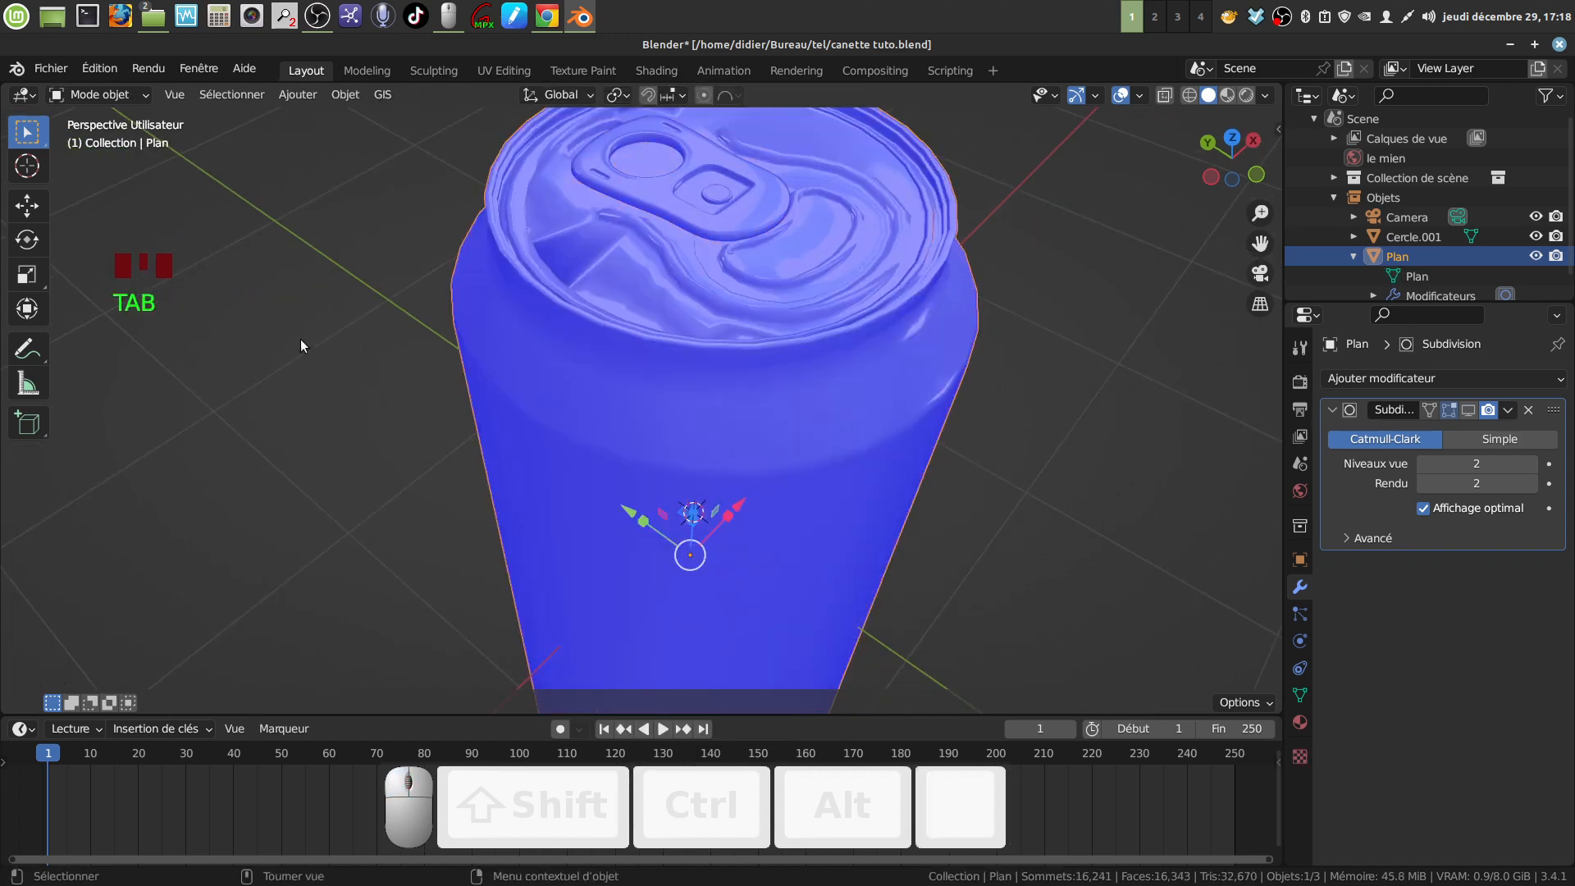
key("q")
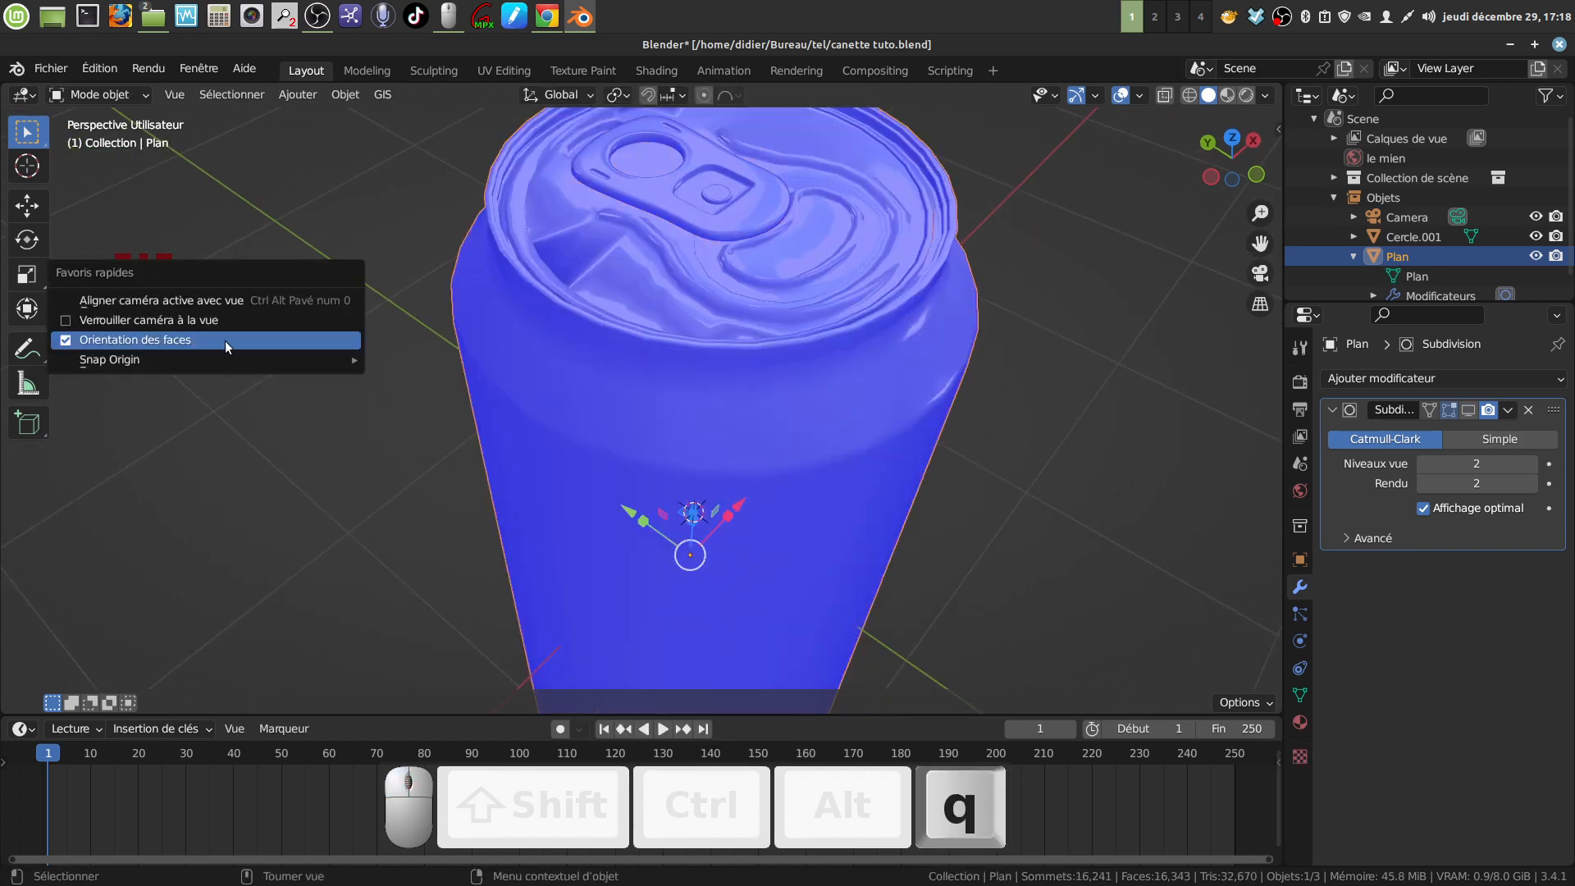
left_click(65, 340)
Try again to dissolve the edge loop in the groove between the can's rim and the lid
middle_click_drag(636, 248, 689, 427, "shift")
scroll(652, 411, "up", 3)
key("Tab")
scroll(591, 402, "up", 3)
middle_click_drag(459, 369, 460, 418, "shift")
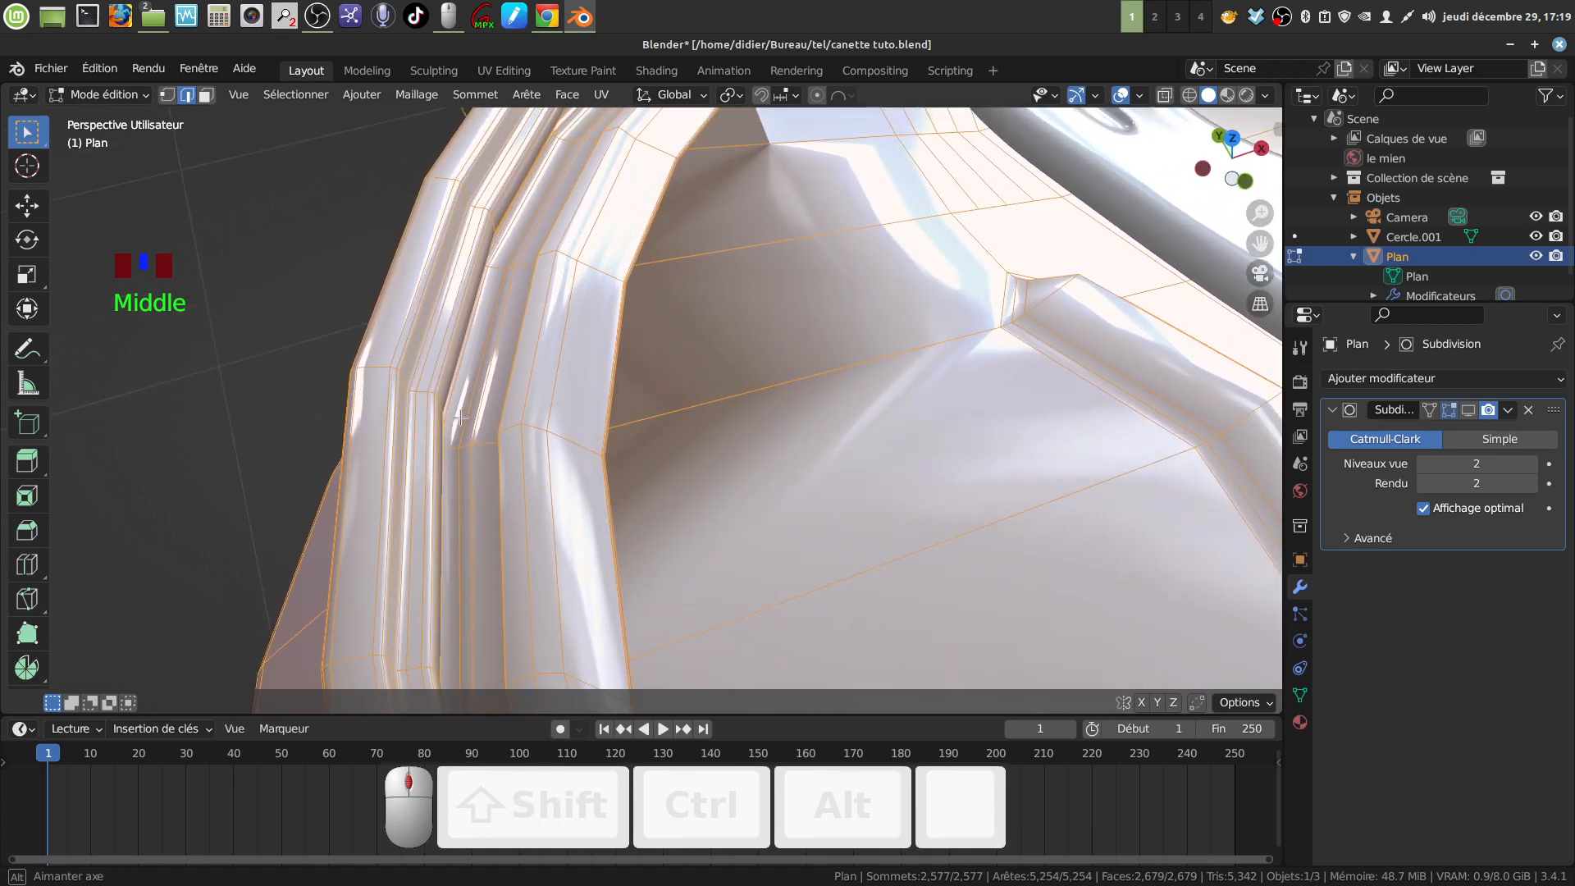
left_click(466, 418, "alt")
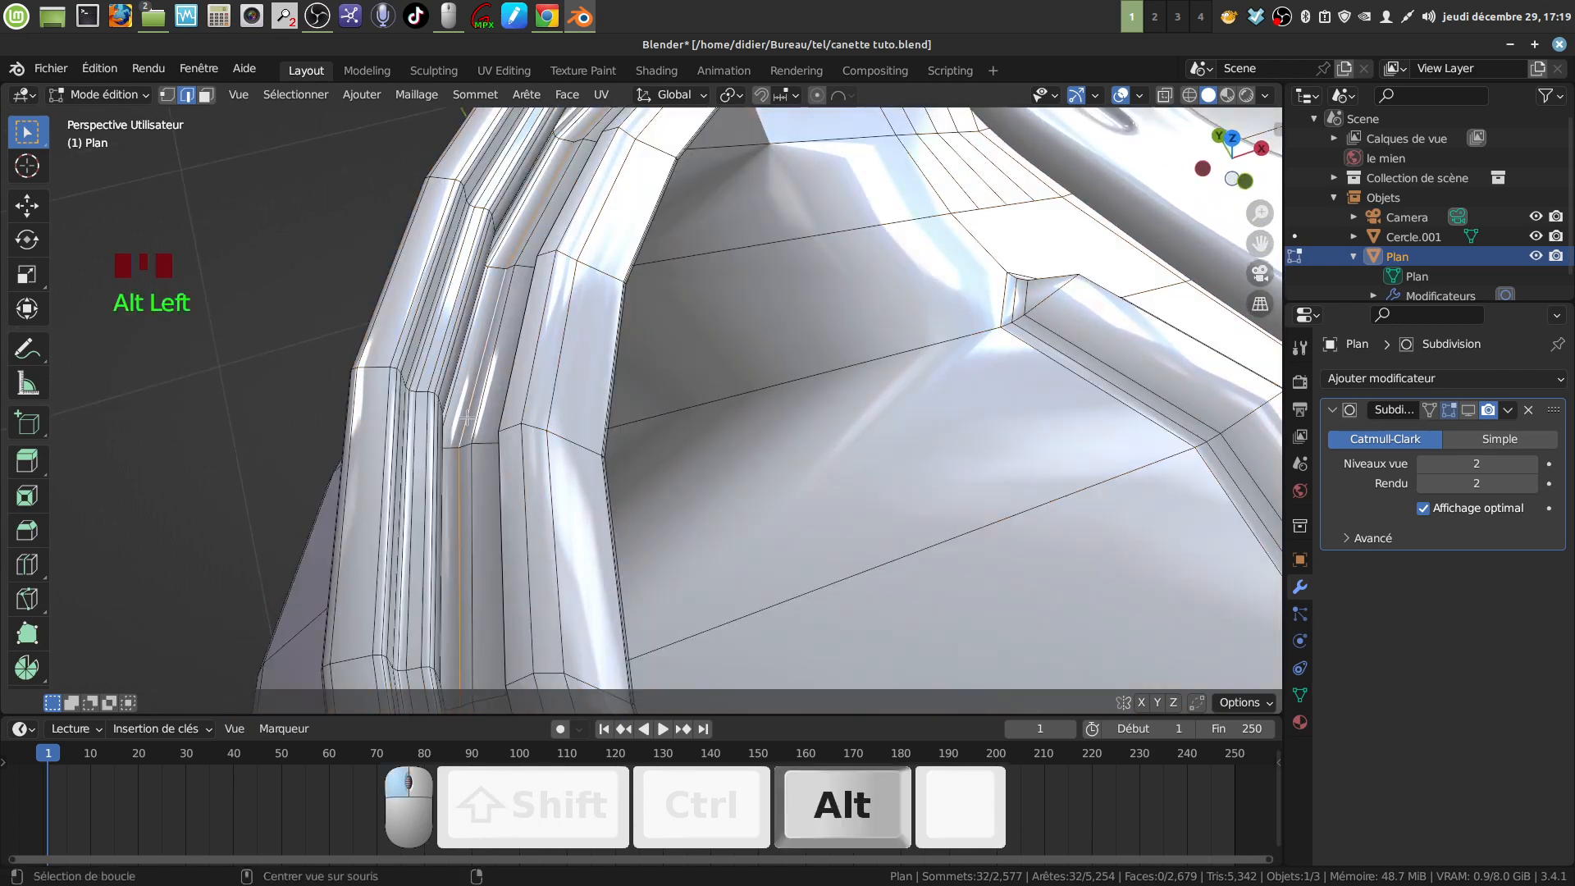
key("x")
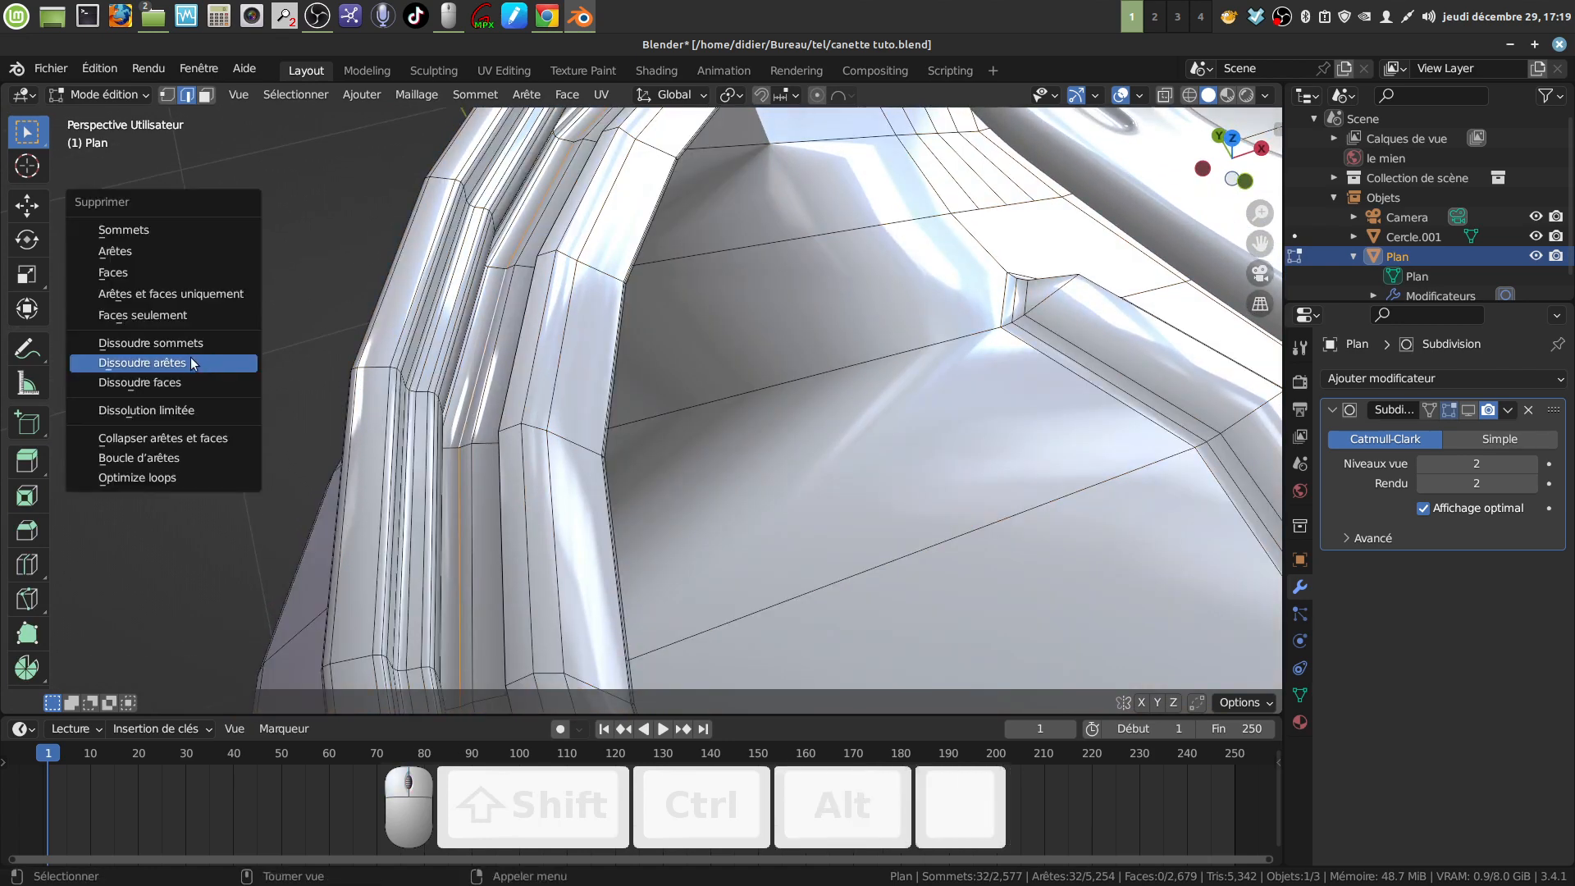
left_click(204, 363)
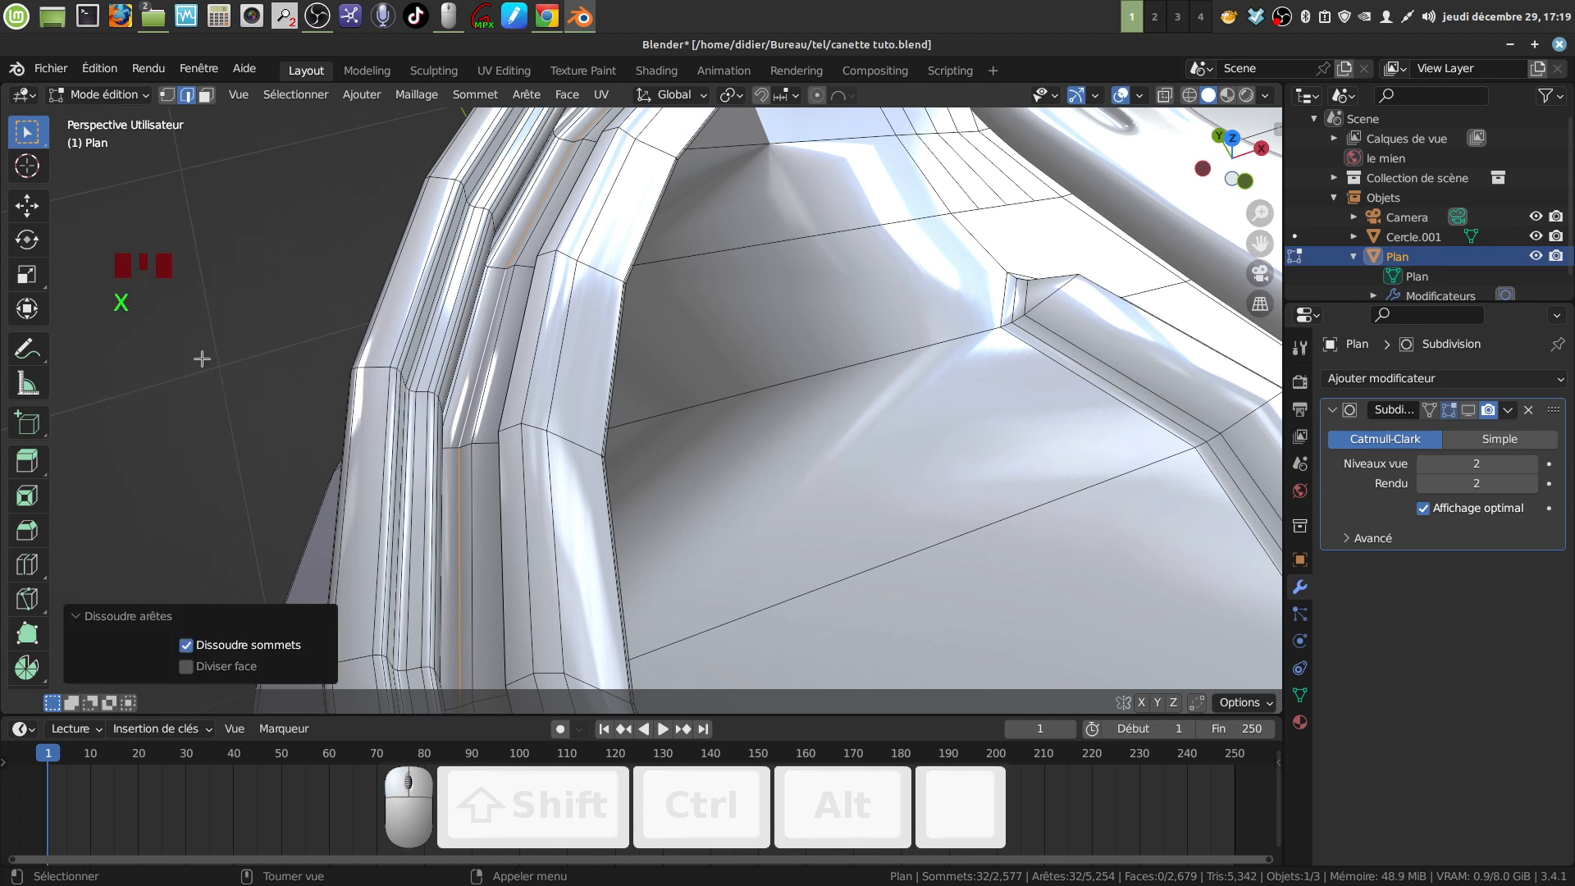
scroll(410, 324, "down", 9)
middle_click_drag(927, 422, 643, 266, "shift")
key("Tab")
scroll(909, 404, "down", 2)
Select the pull tab and inspect its mesh density in edit mode
left_click(654, 271)
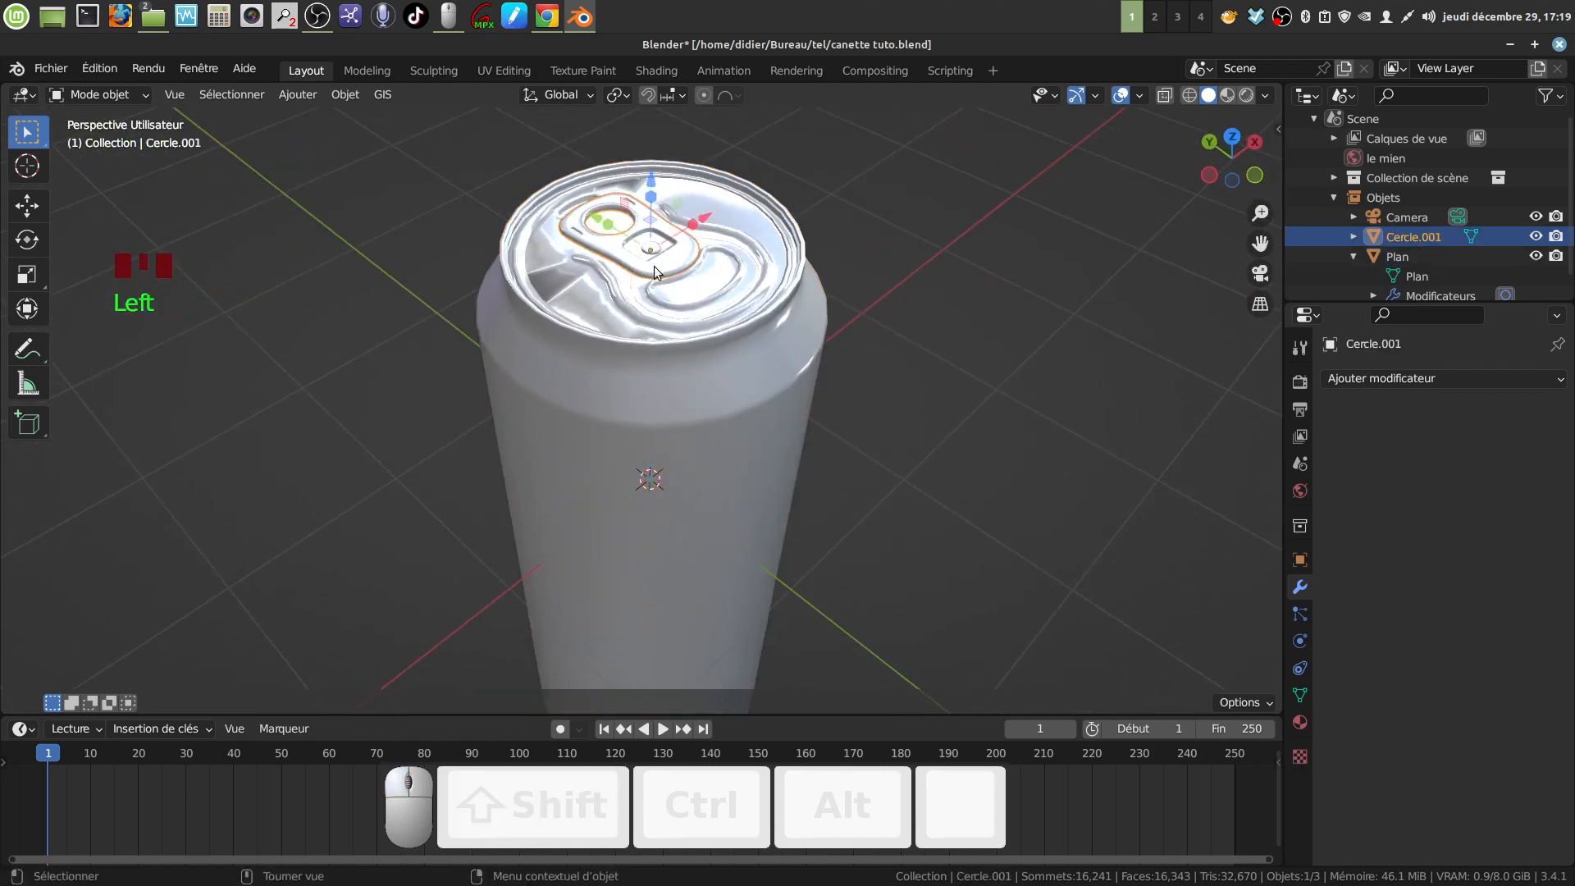
key("Tab")
middle_click_drag(679, 245, 703, 672)
scroll(669, 215, "up", 4)
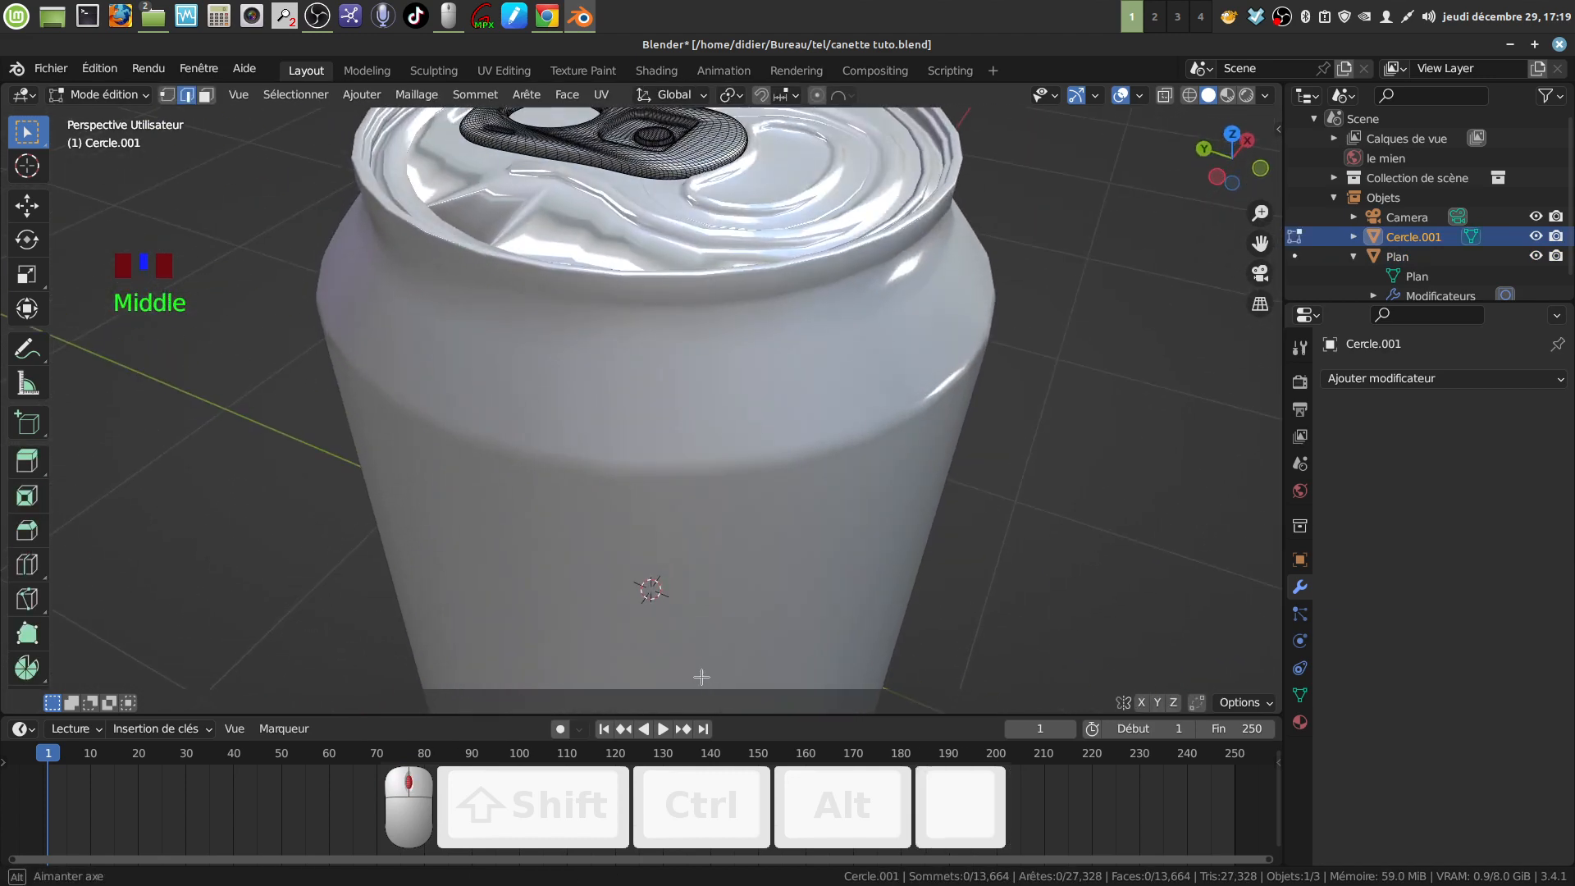
scroll(684, 597, "down", 3)
key("Tab")
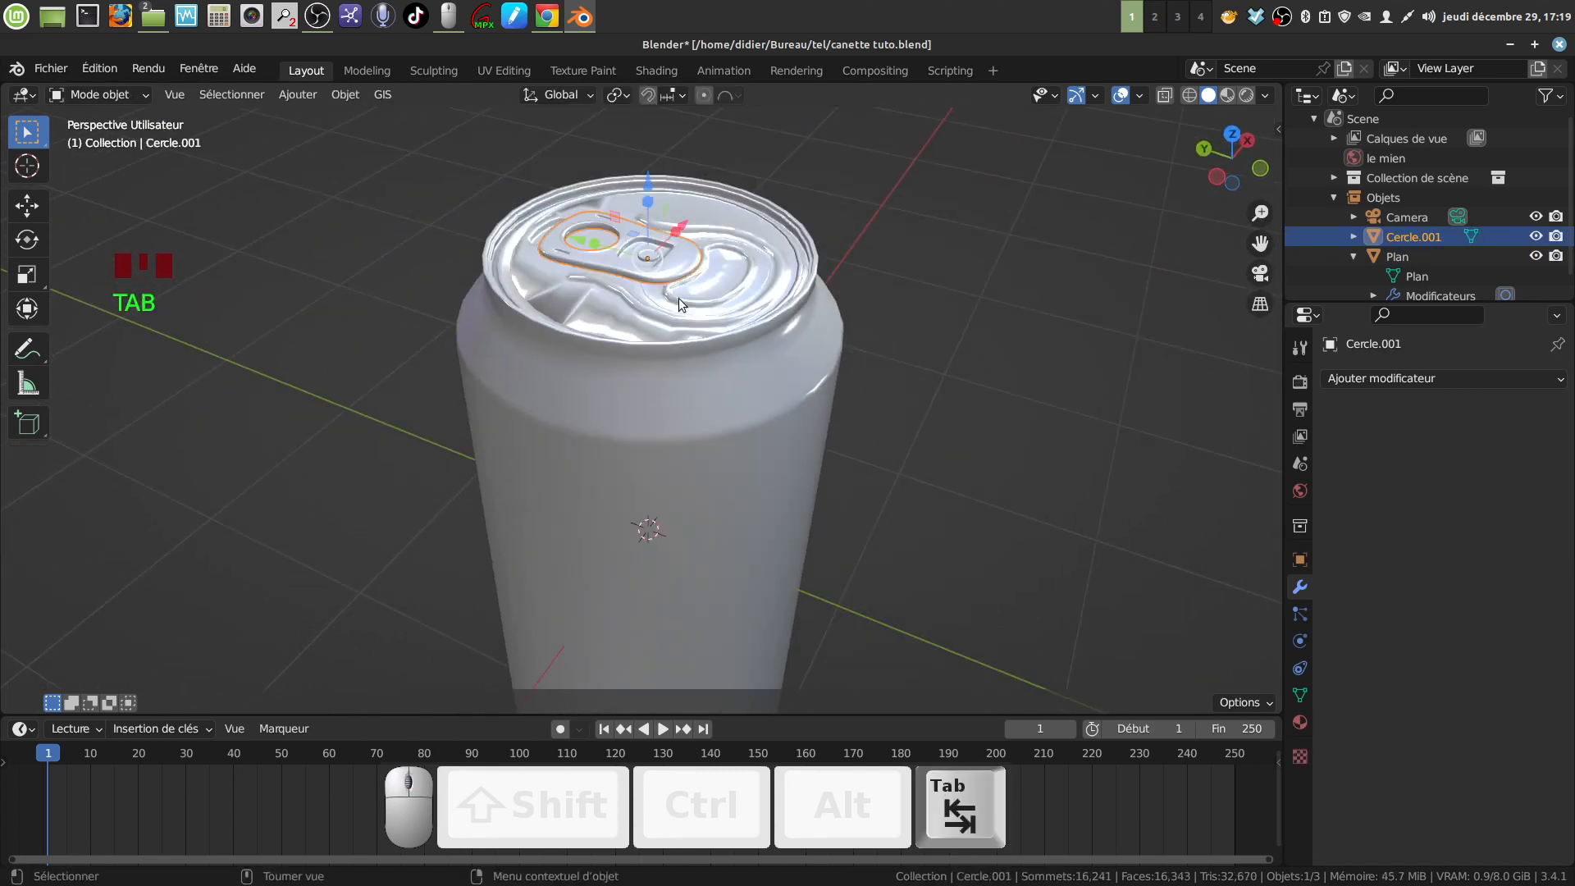
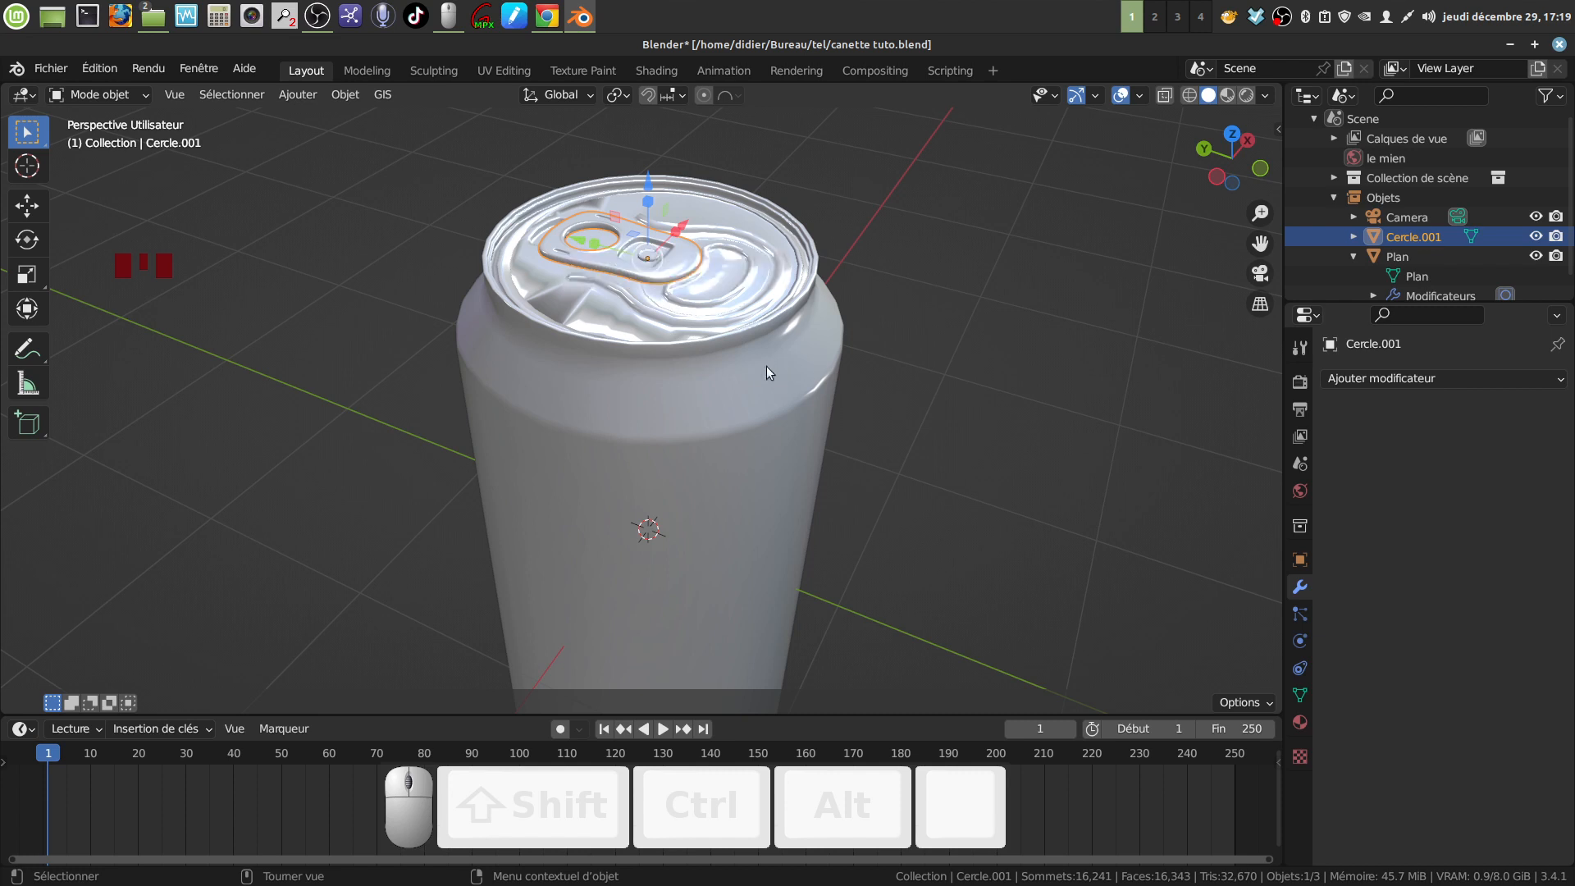
Show the can's Subdivision modifier in the viewport again and apply it to the mesh
left_click(720, 336)
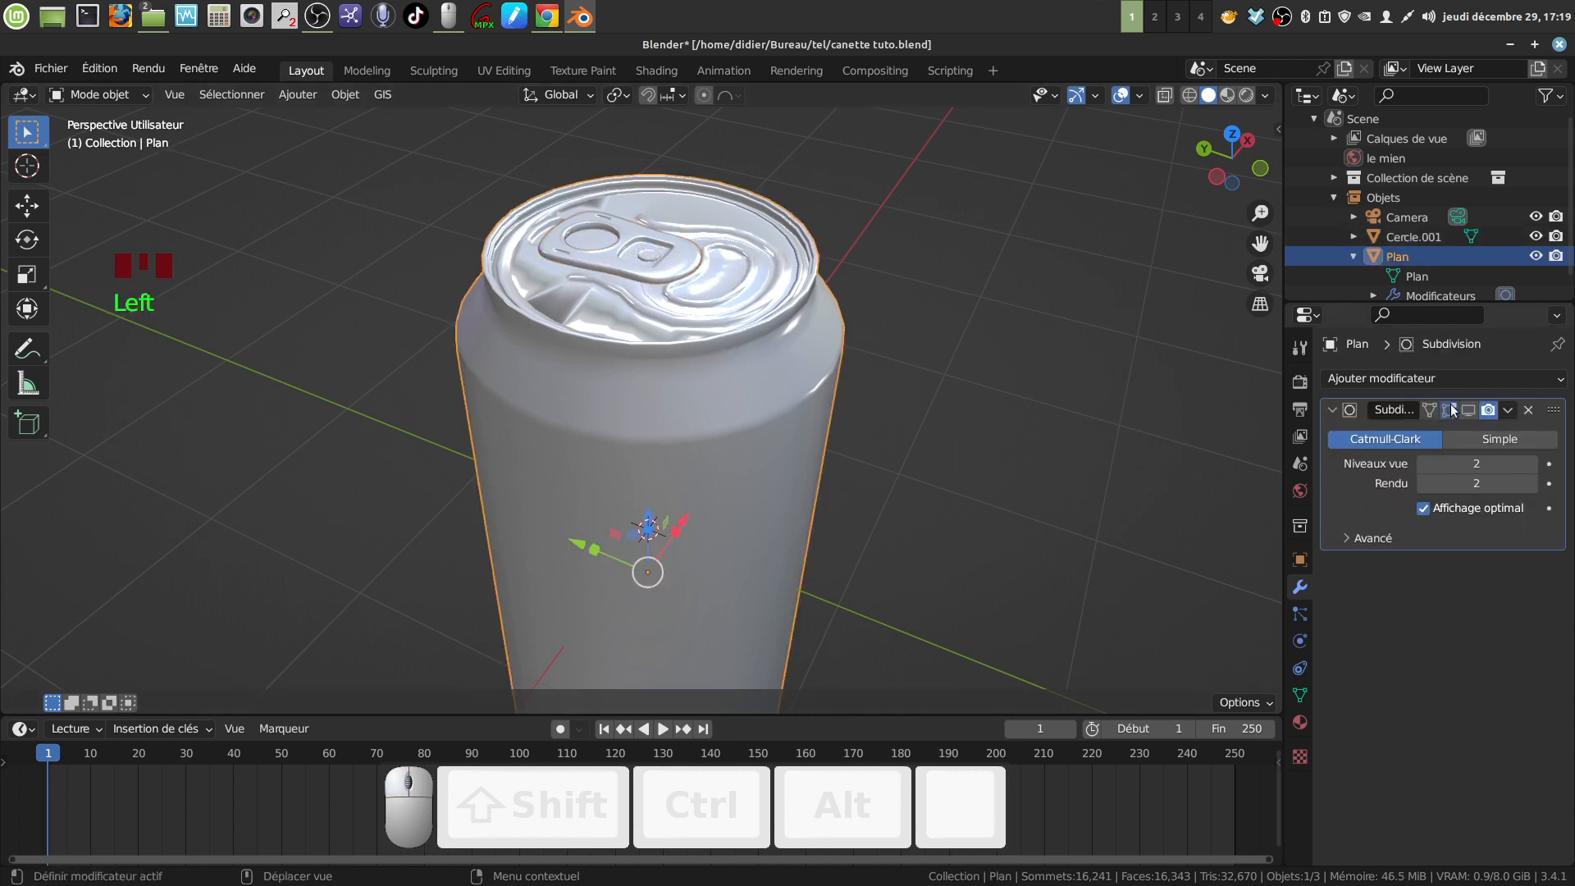
middle_click_drag(770, 456, 1285, 448)
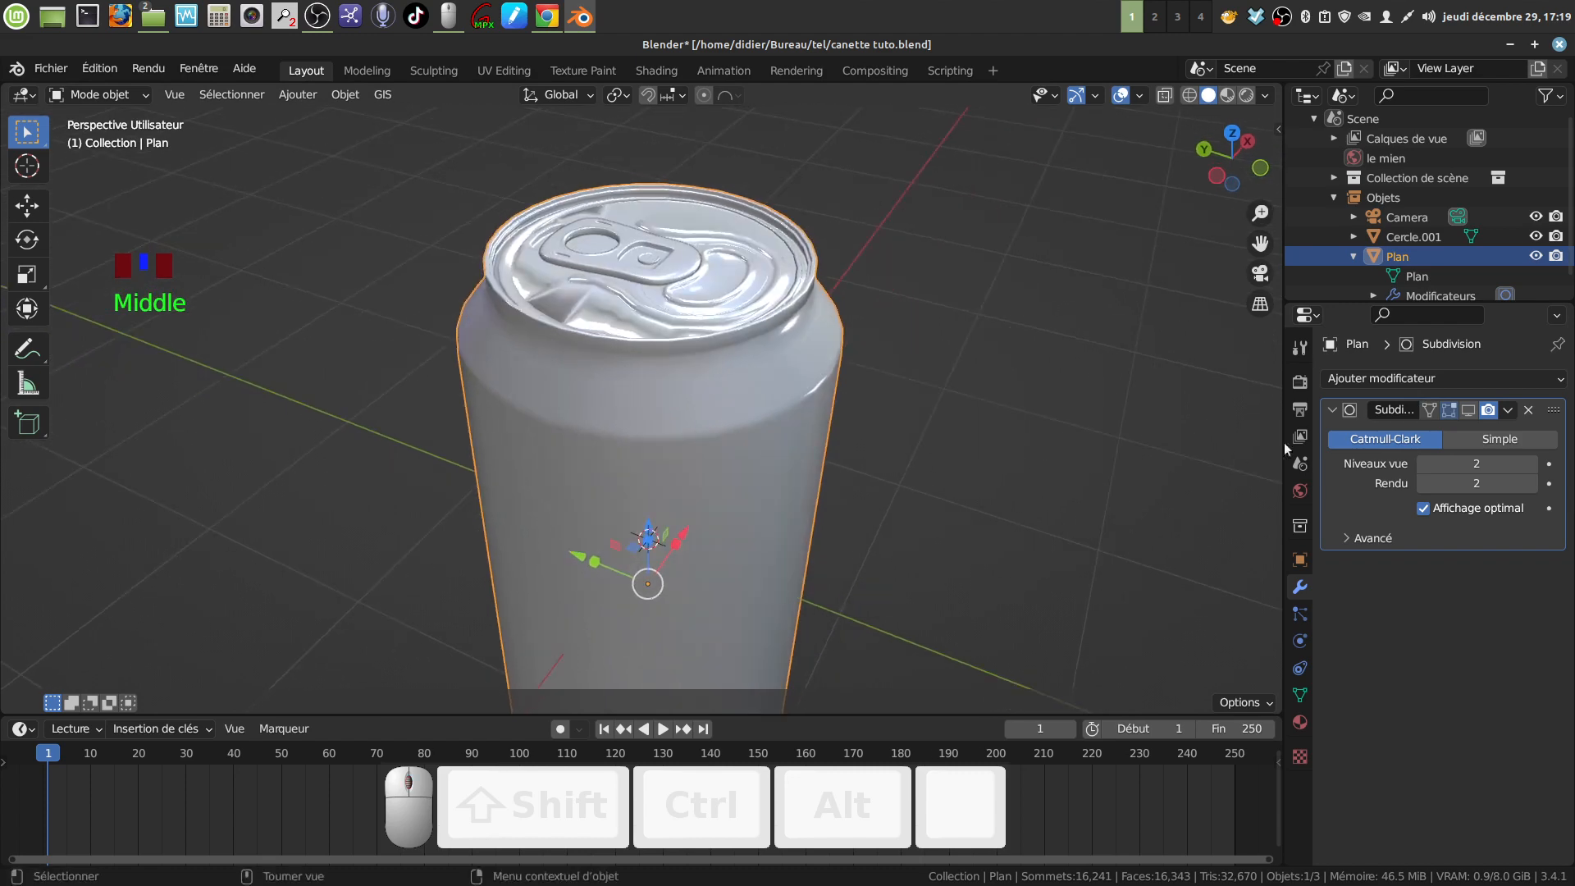
left_click(1468, 410)
mouse_move(645, 353)
middle_mouse_down()
mouse_move(646, 410)
mouse_move(645, 371)
middle_mouse_up()
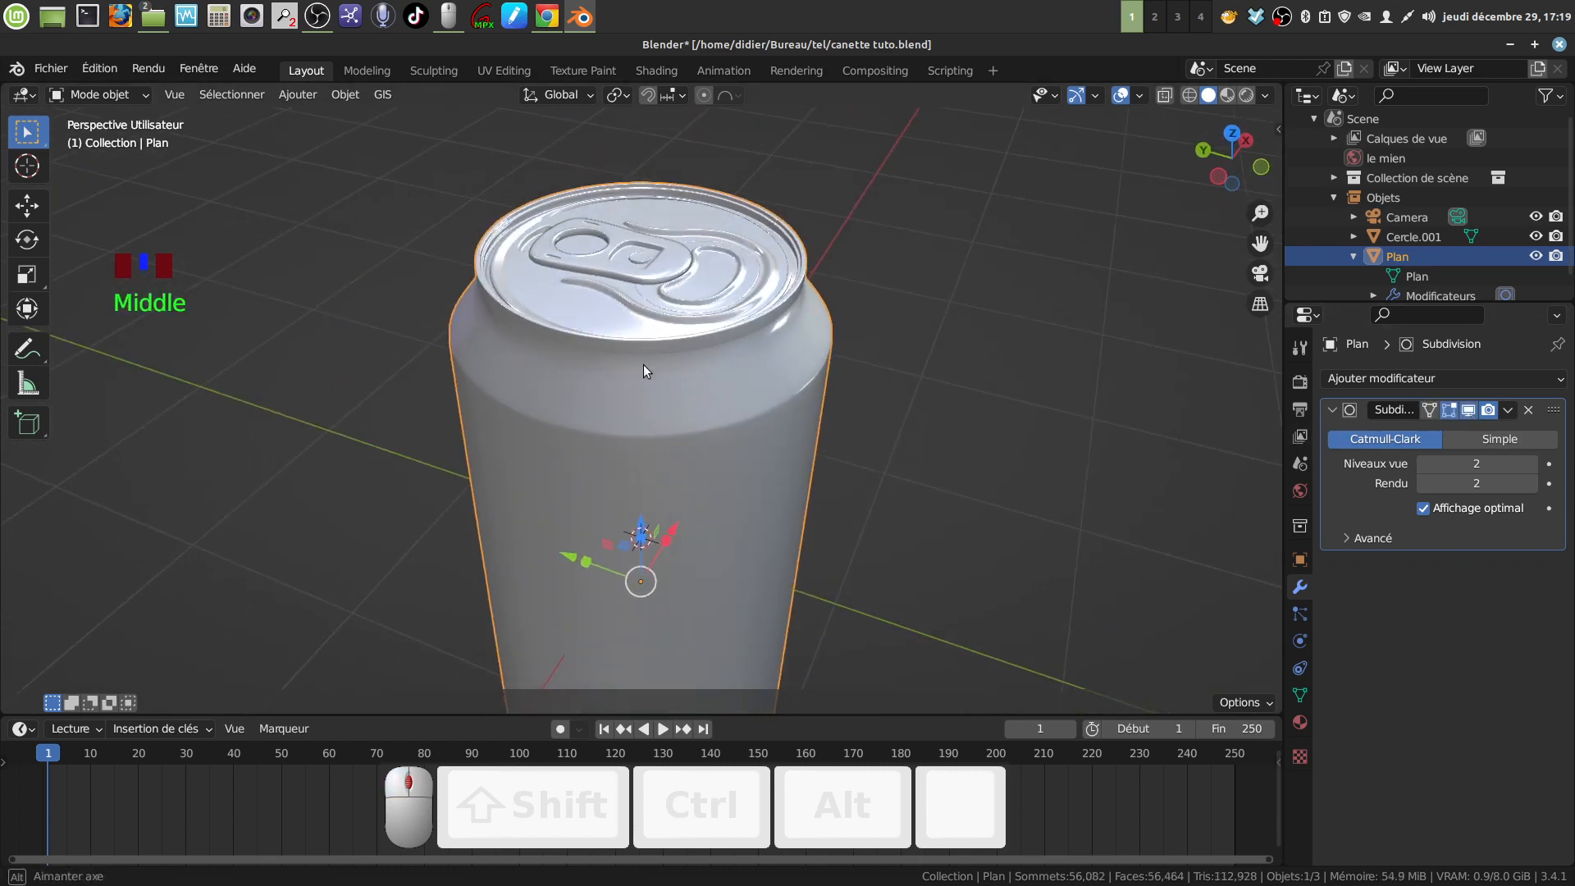
left_click(1509, 410)
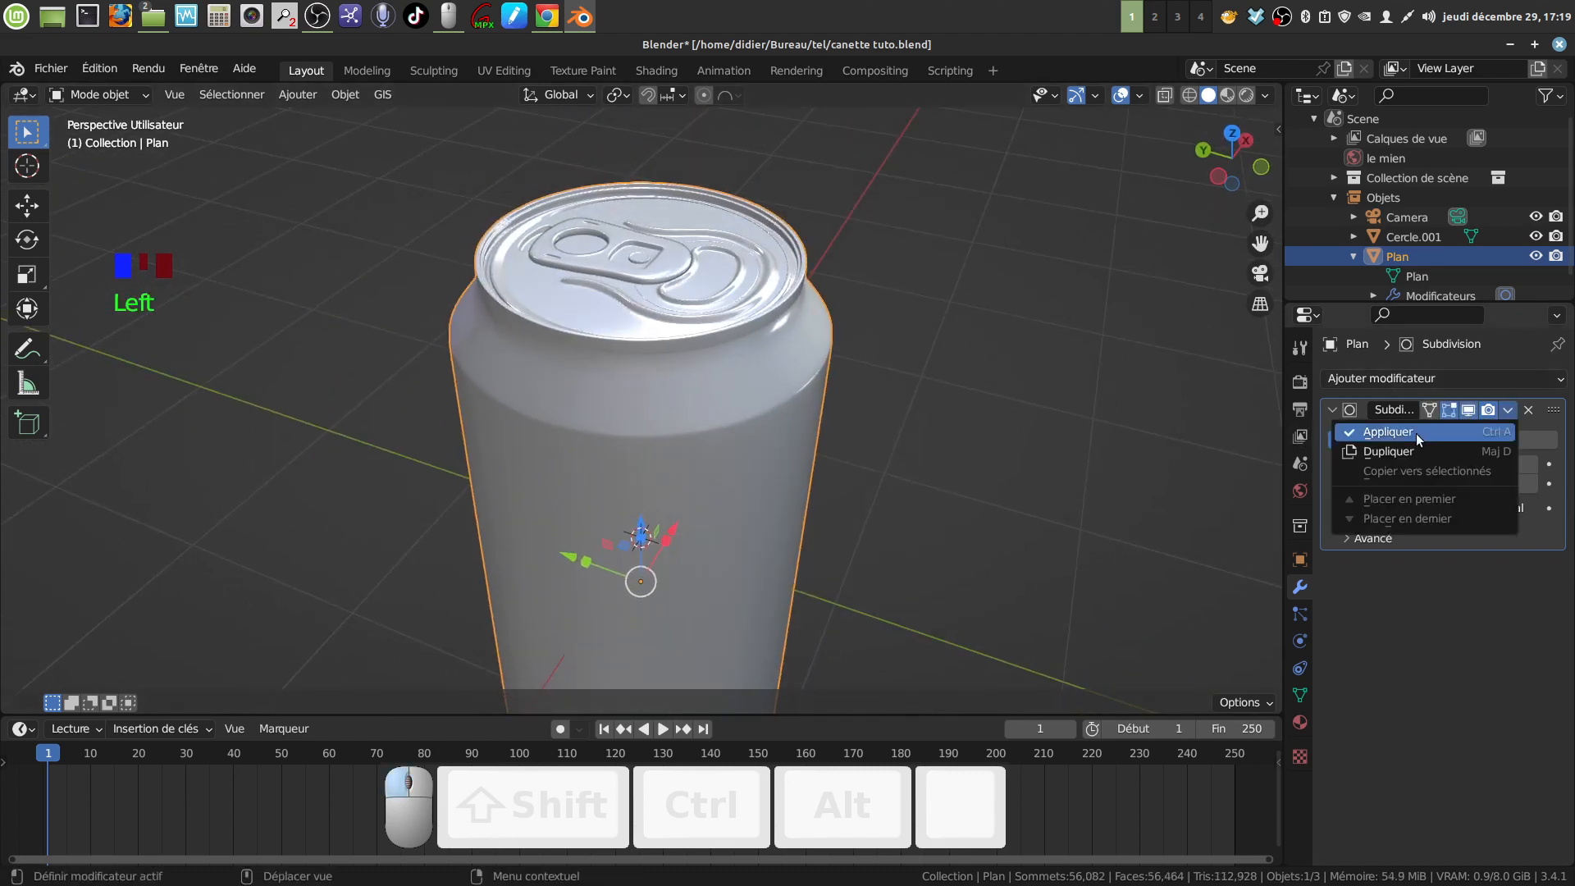
left_click(1416, 433)
Join the pull tab and the can into one object, with the can as the active object
left_click(651, 270)
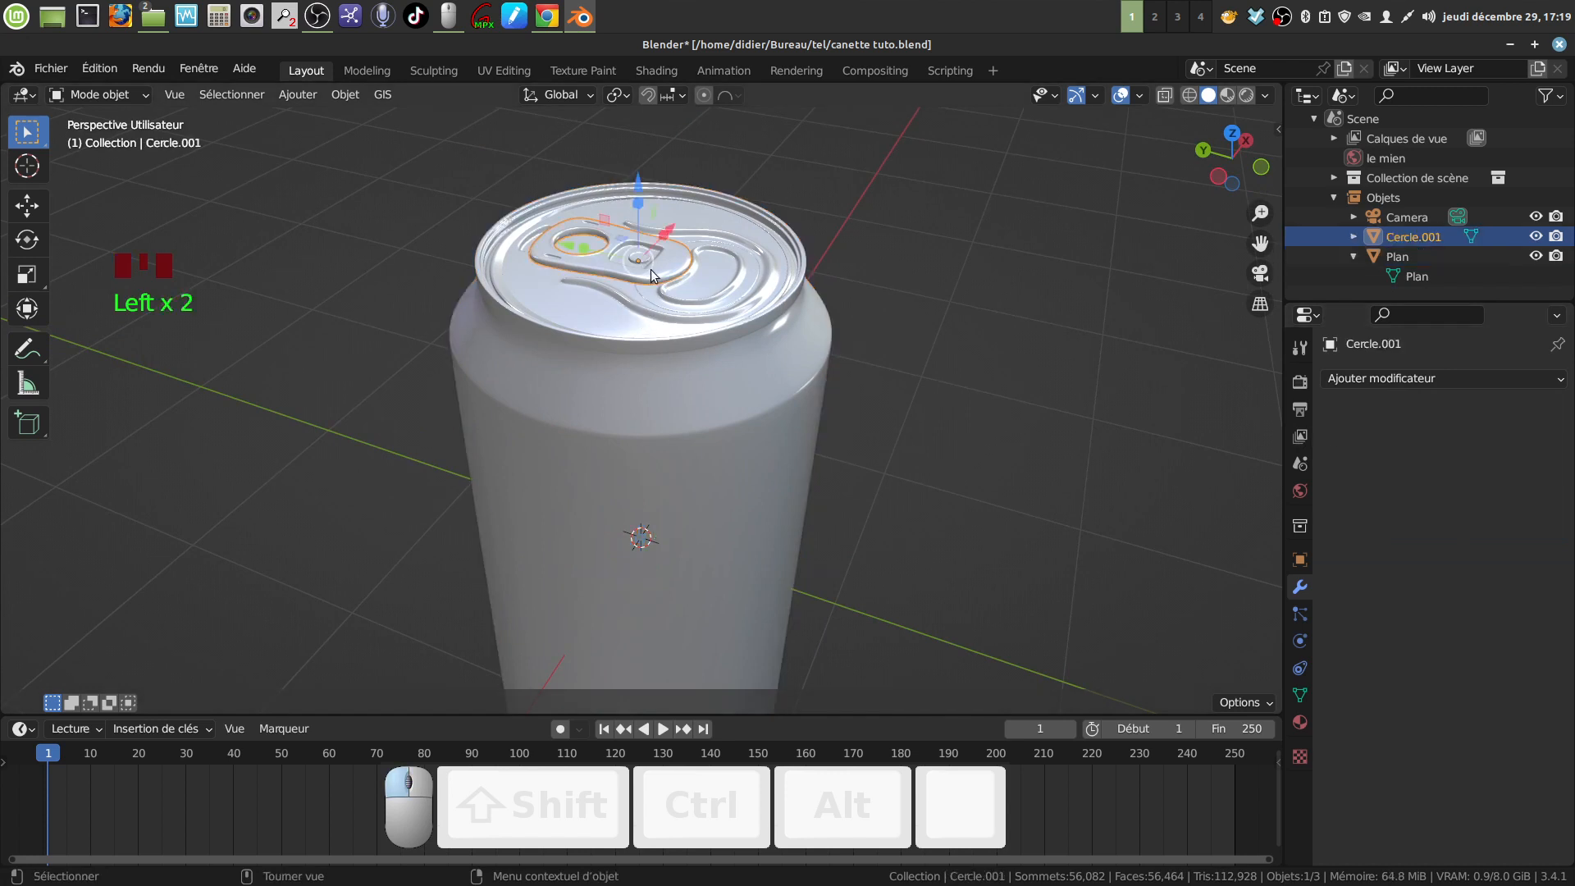
left_click(661, 321, "shift")
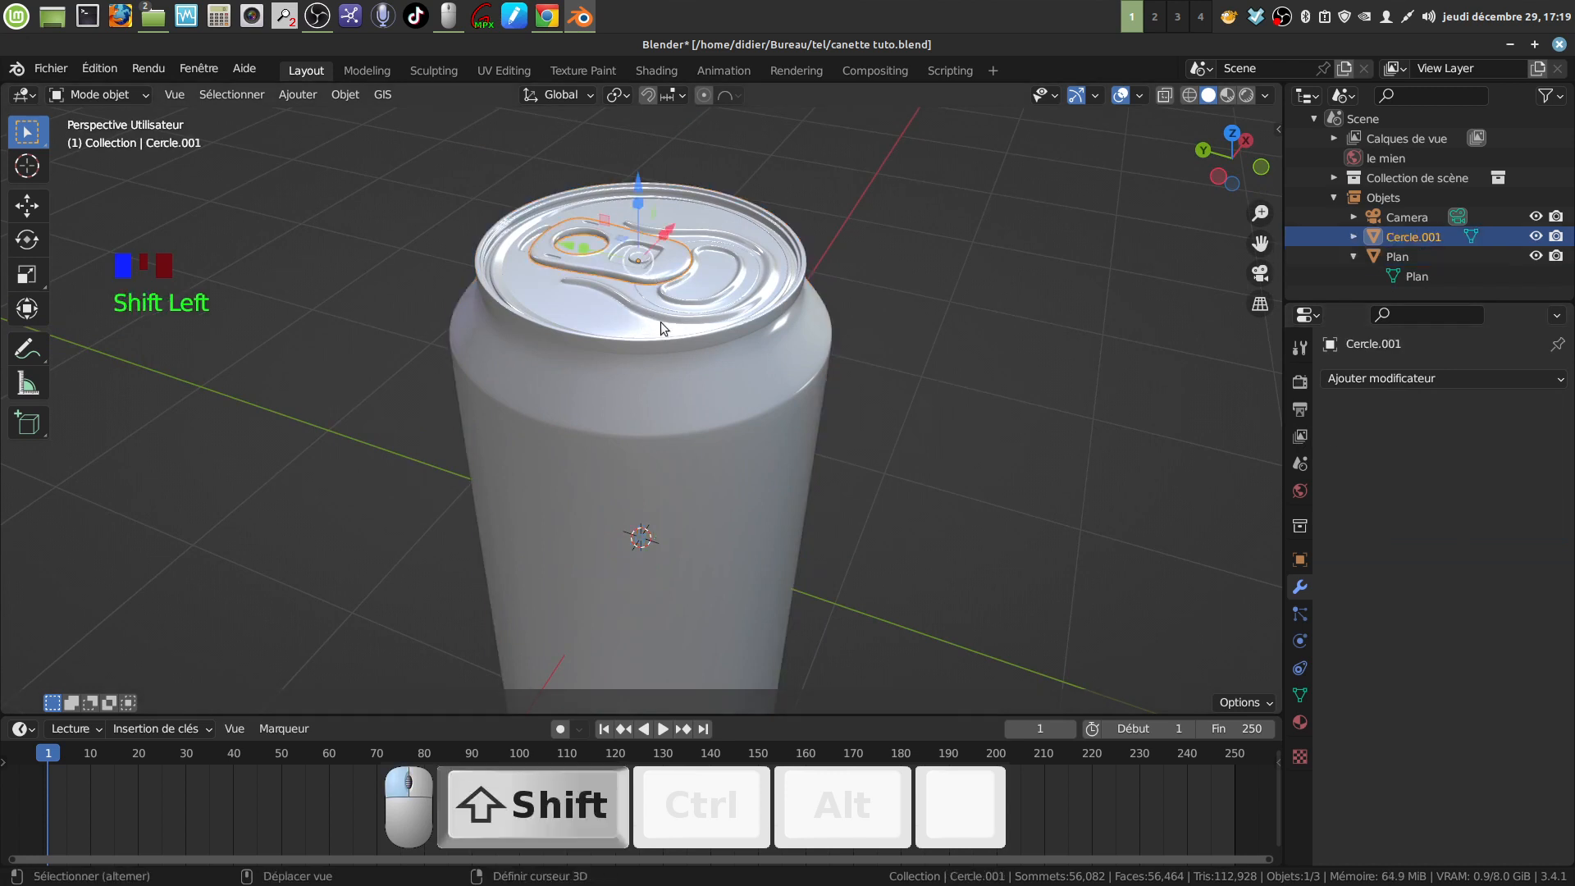
right_click(1001, 336)
left_click(944, 405)
mouse_move(818, 402)
middle_mouse_down("shift")
mouse_move(824, 386)
mouse_move(818, 406)
middle_mouse_up("shift")
Rename the joined can object as joindre
double_click(1411, 237)
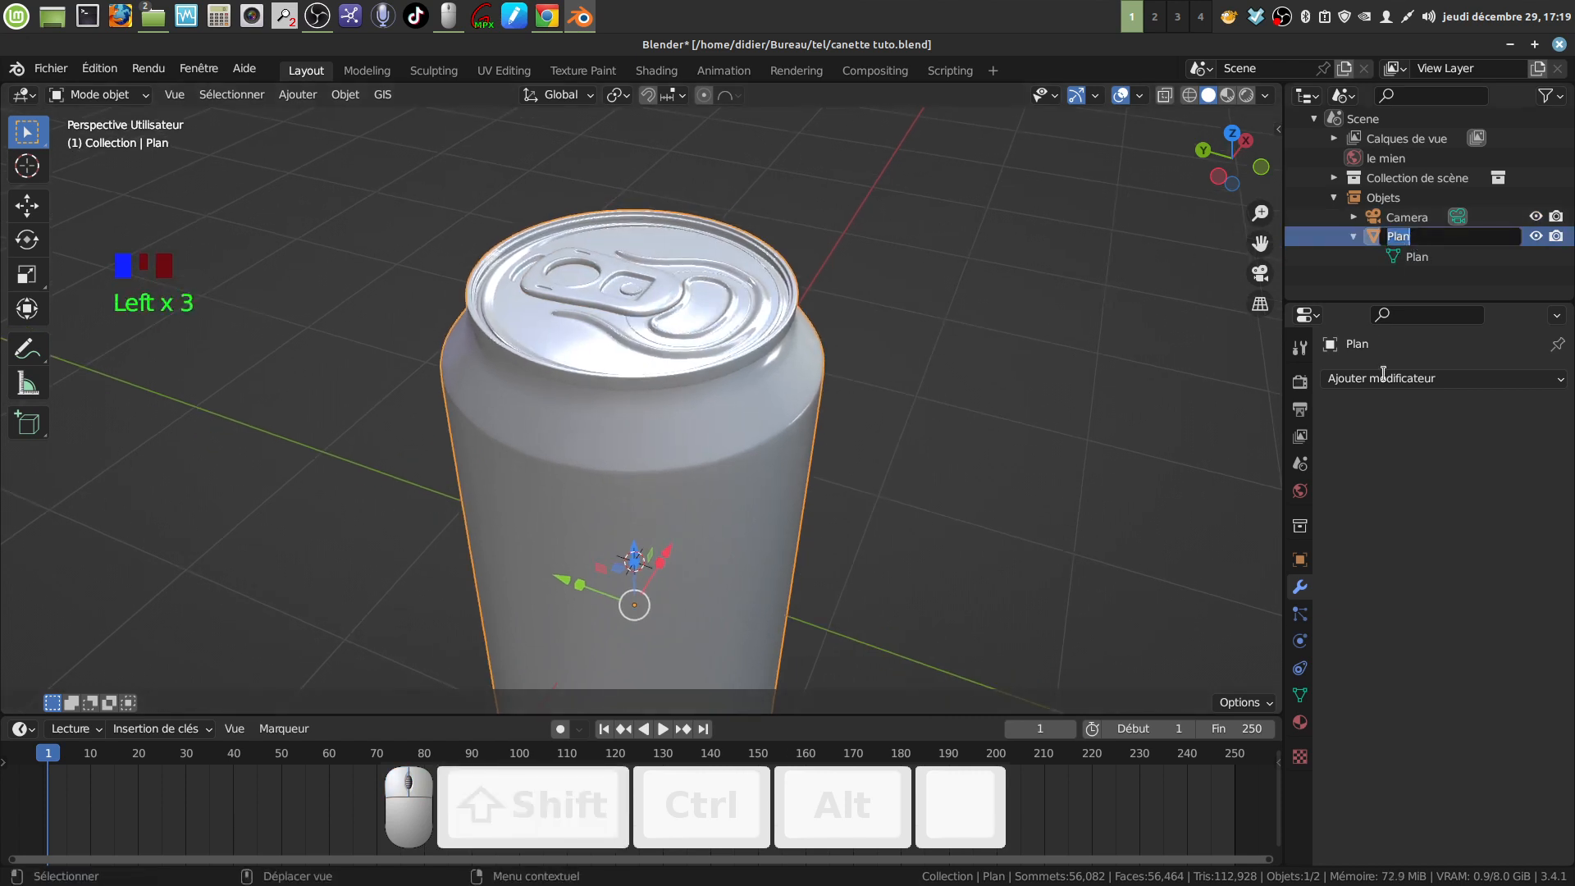
key("BackSpace")
type("j")
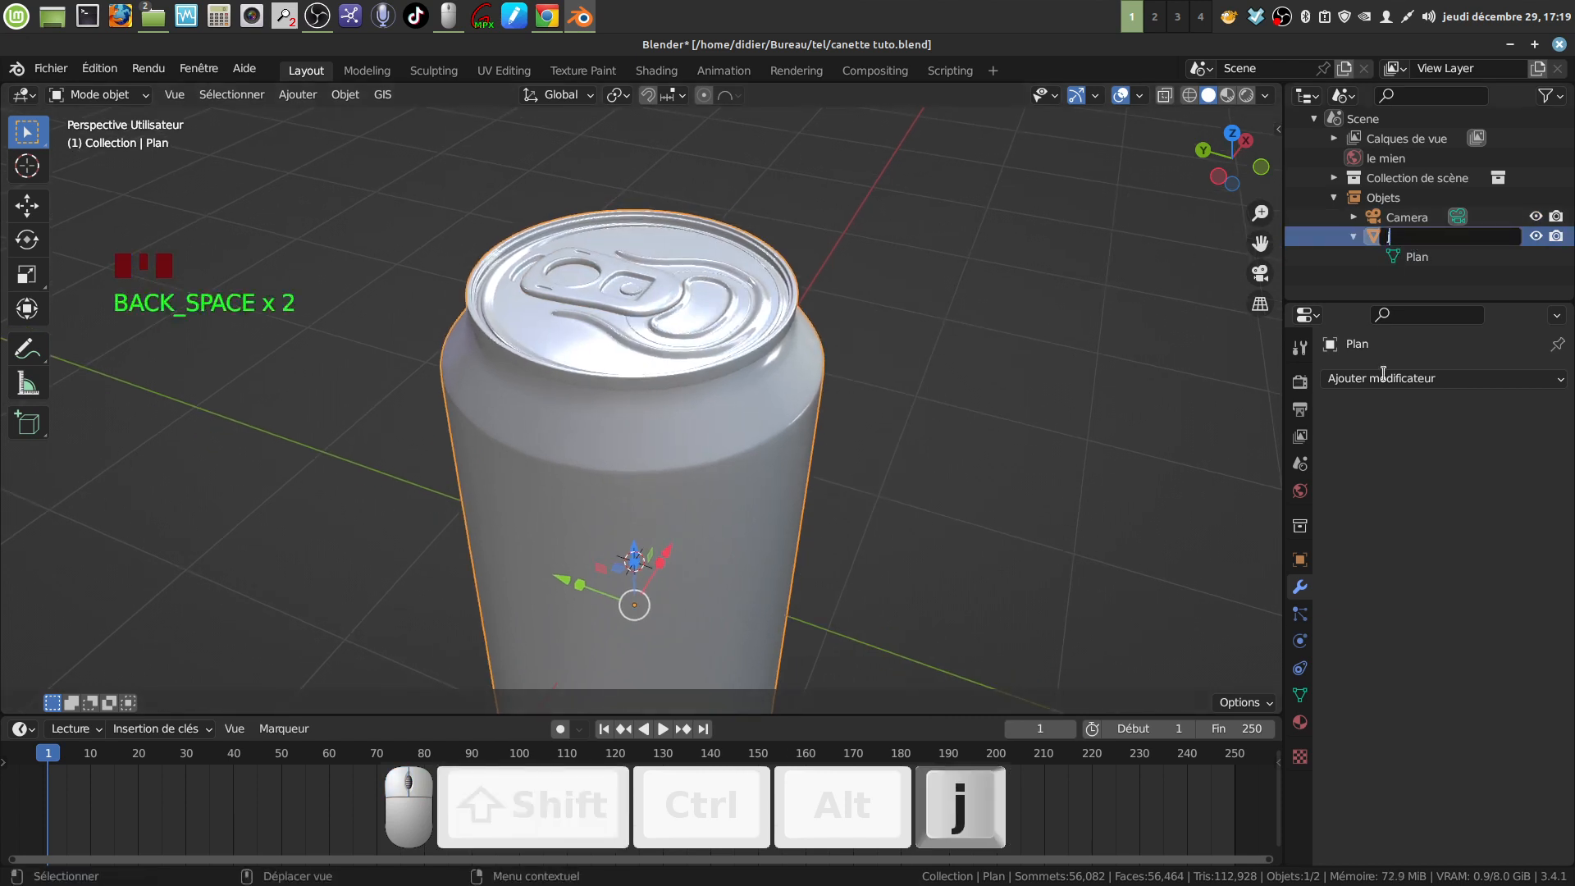
type("oindre")
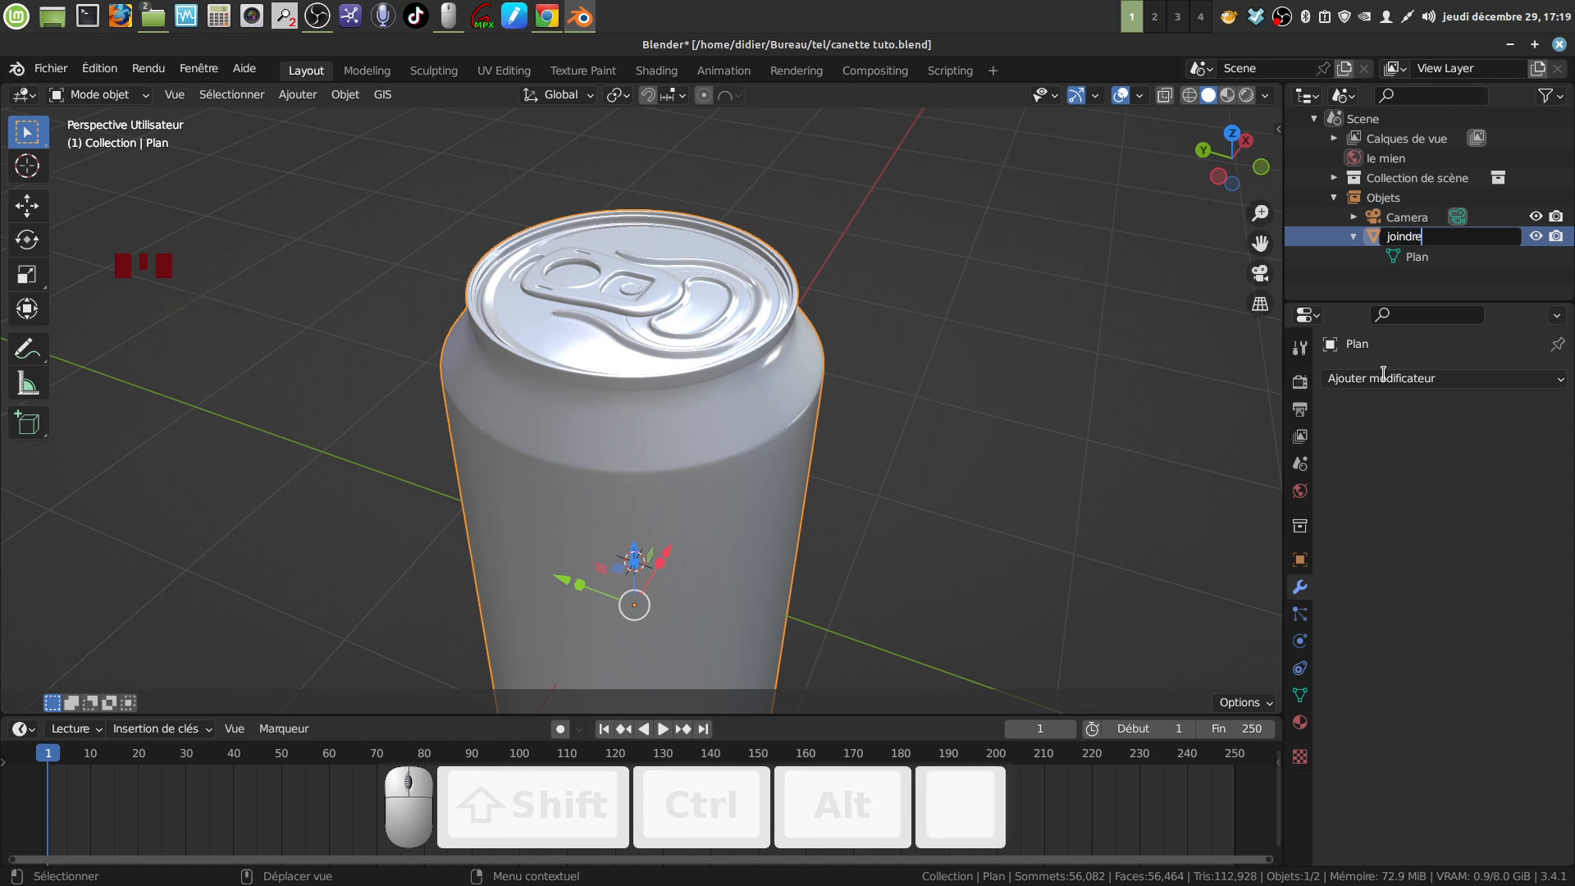
key("Return")
Examine the joined mesh around the lid and pull tab, comparing edit mode with the shaded view in object mode
scroll(866, 456, "down", 3)
middle_click_drag(866, 456, 830, 580, "shift")
scroll(750, 457, "down", 2)
key("Tab")
scroll(746, 512, "up", 5)
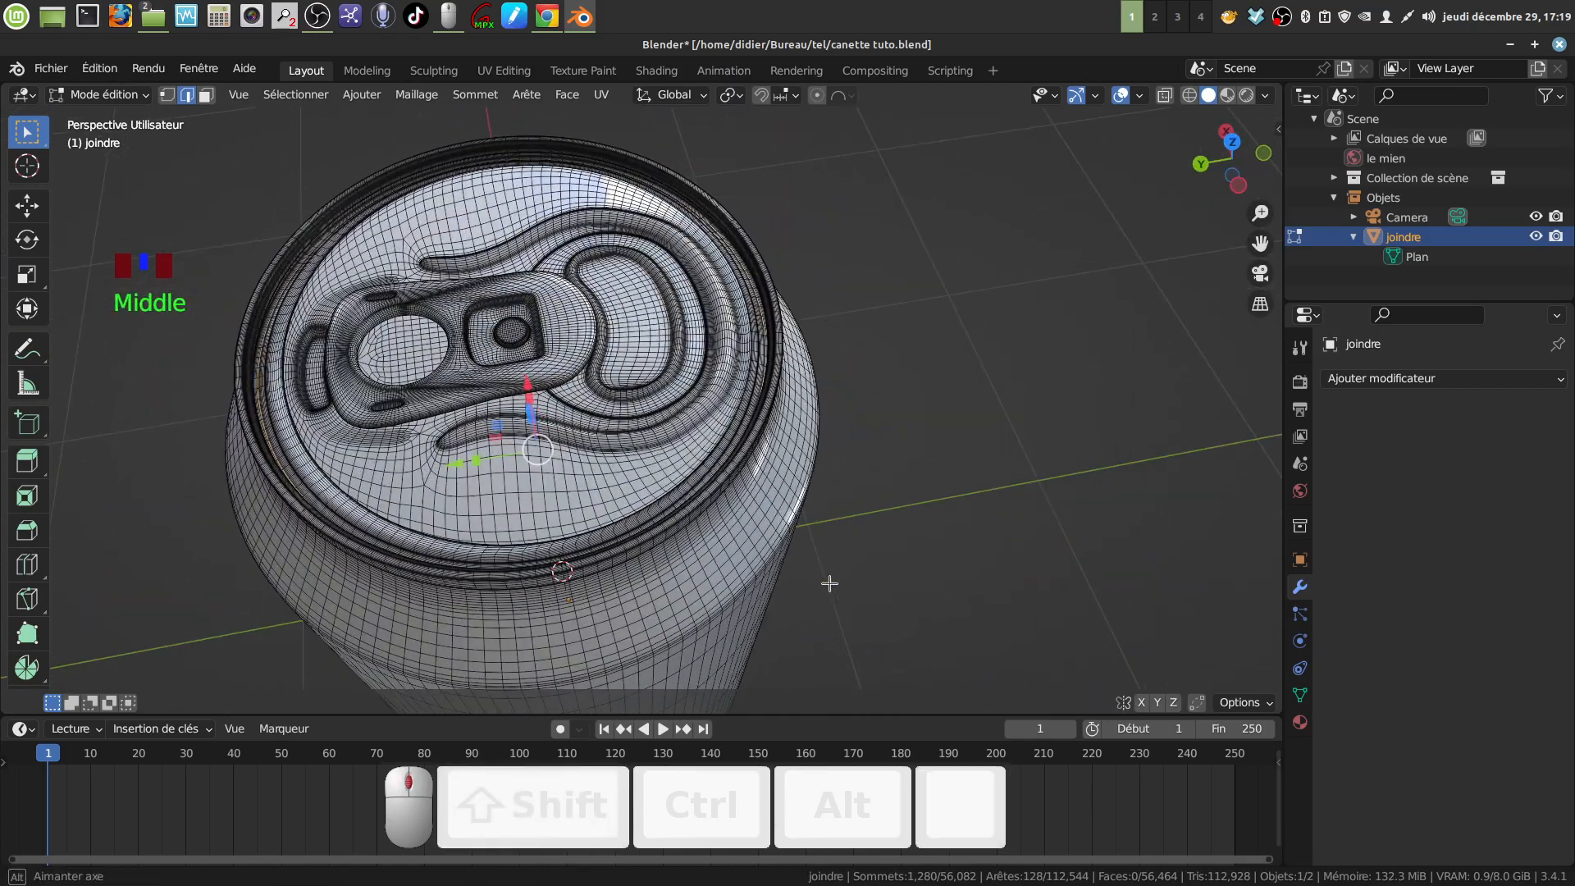
scroll(637, 519, "up", 3)
middle_click_drag(636, 518, 736, 529, "shift")
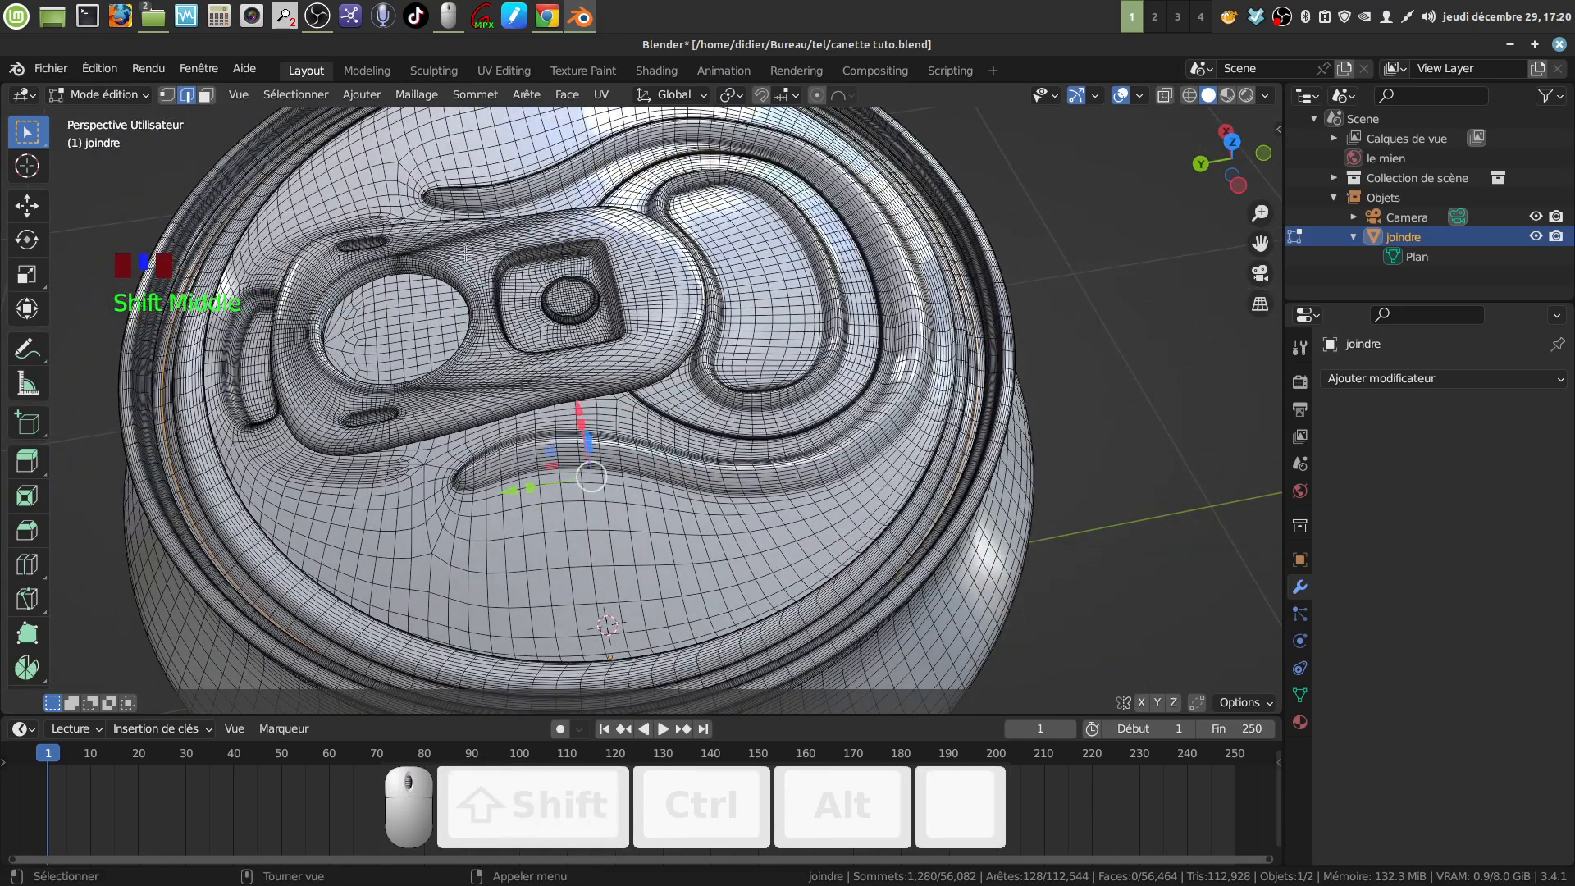
scroll(509, 340, "down", 3)
middle_click_drag(509, 340, 492, 287, "shift")
key("Tab")
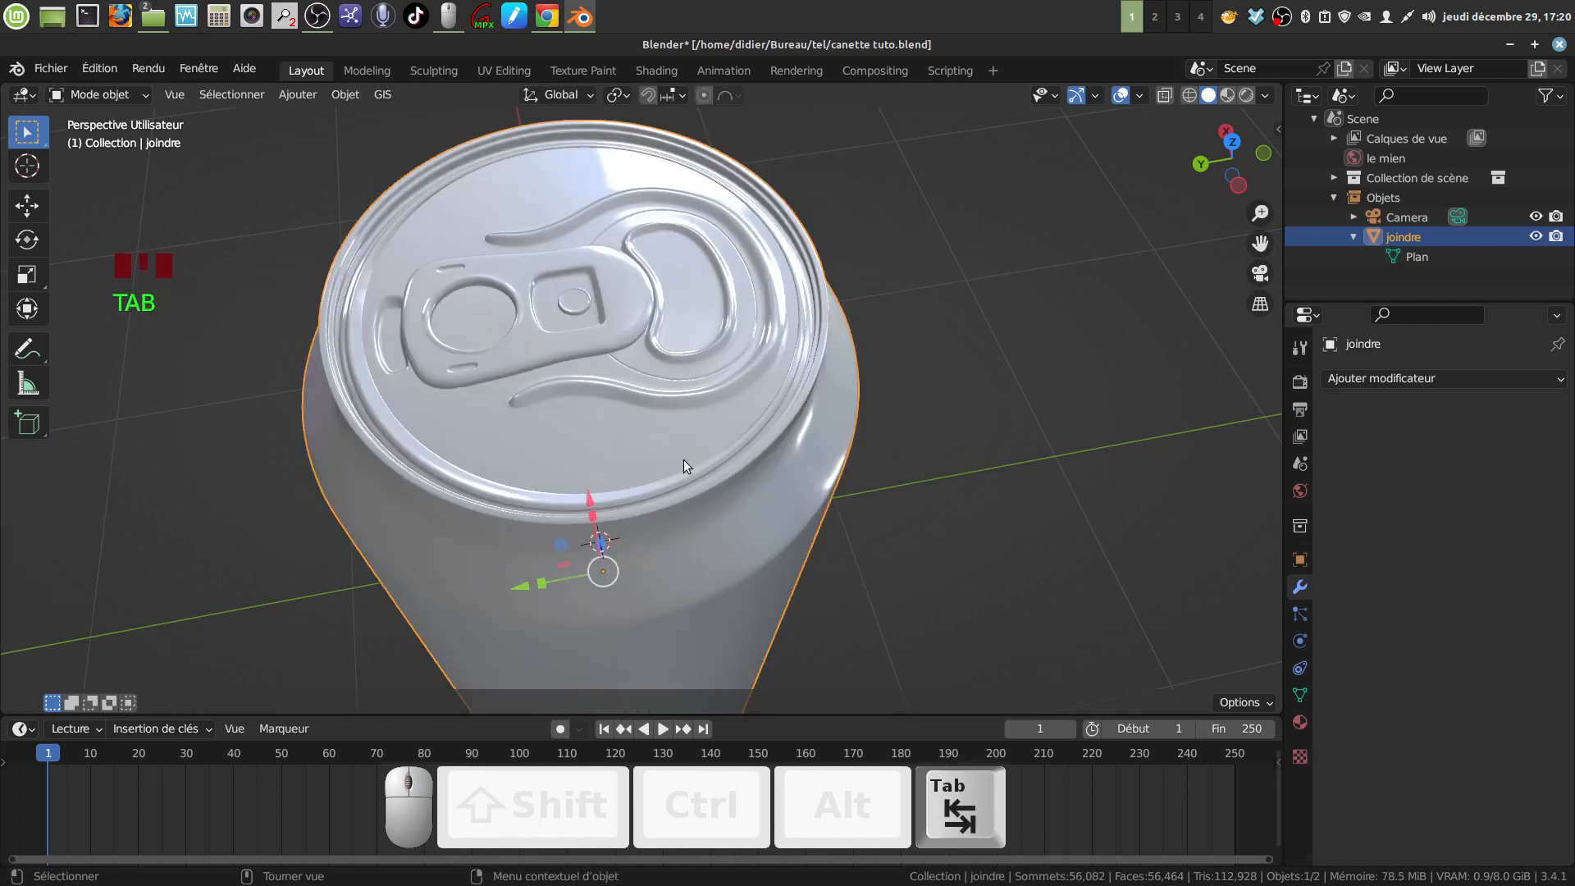
key("Tab")
key("Tab")
key("Tab")
key("Tab")
Examine the complete can in object mode from above and from the side
scroll(682, 460, "down", 2)
middle_click_drag(682, 460, 633, 509)
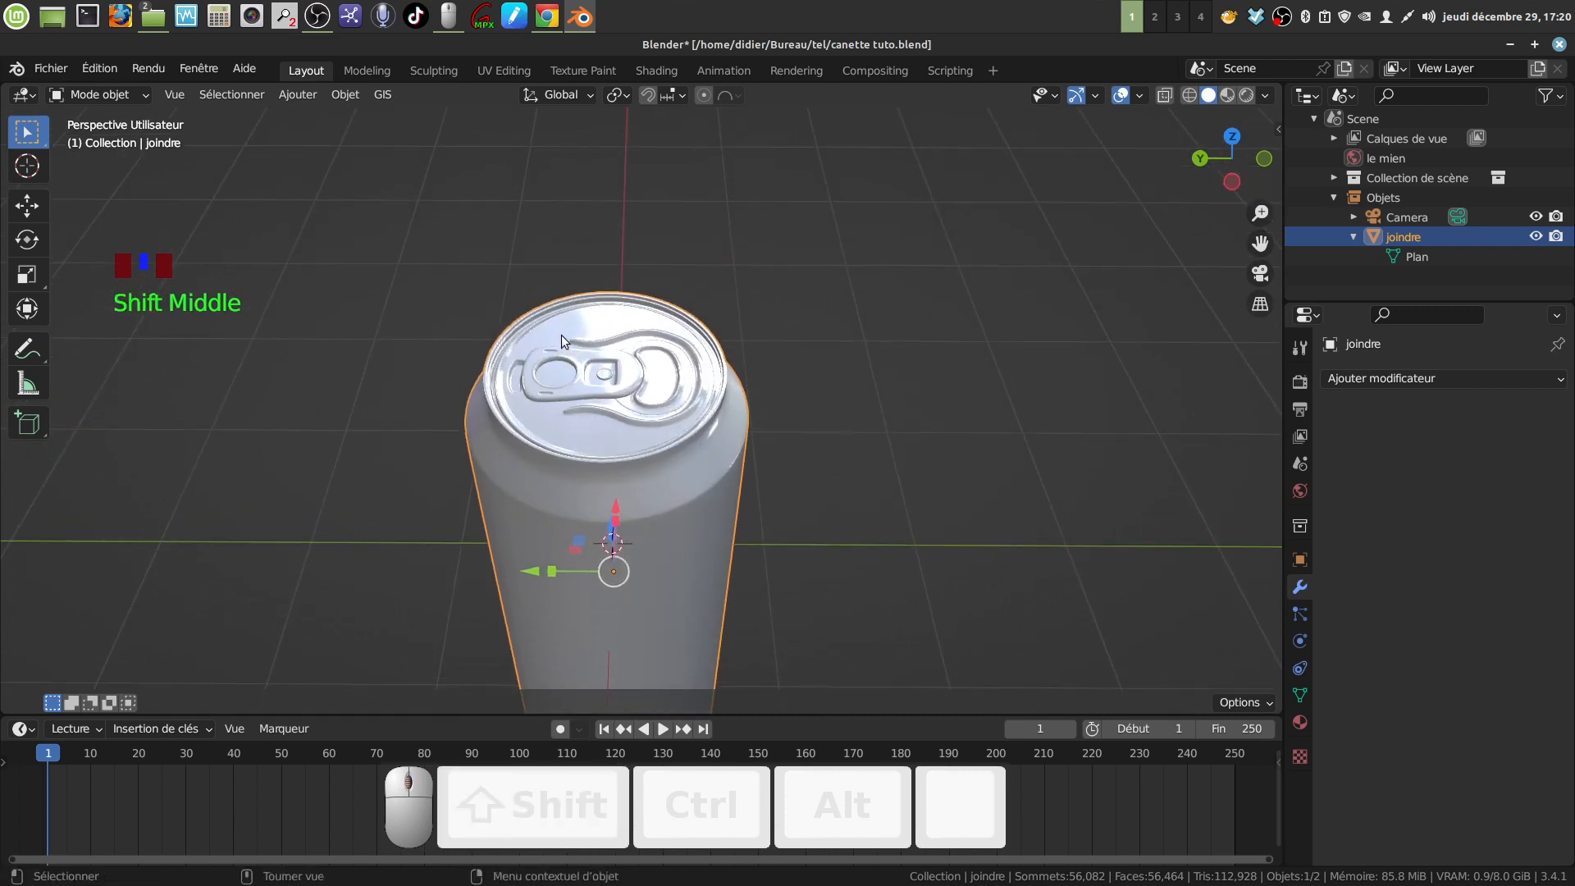
middle_click_drag(740, 456, 732, 464, "shift")
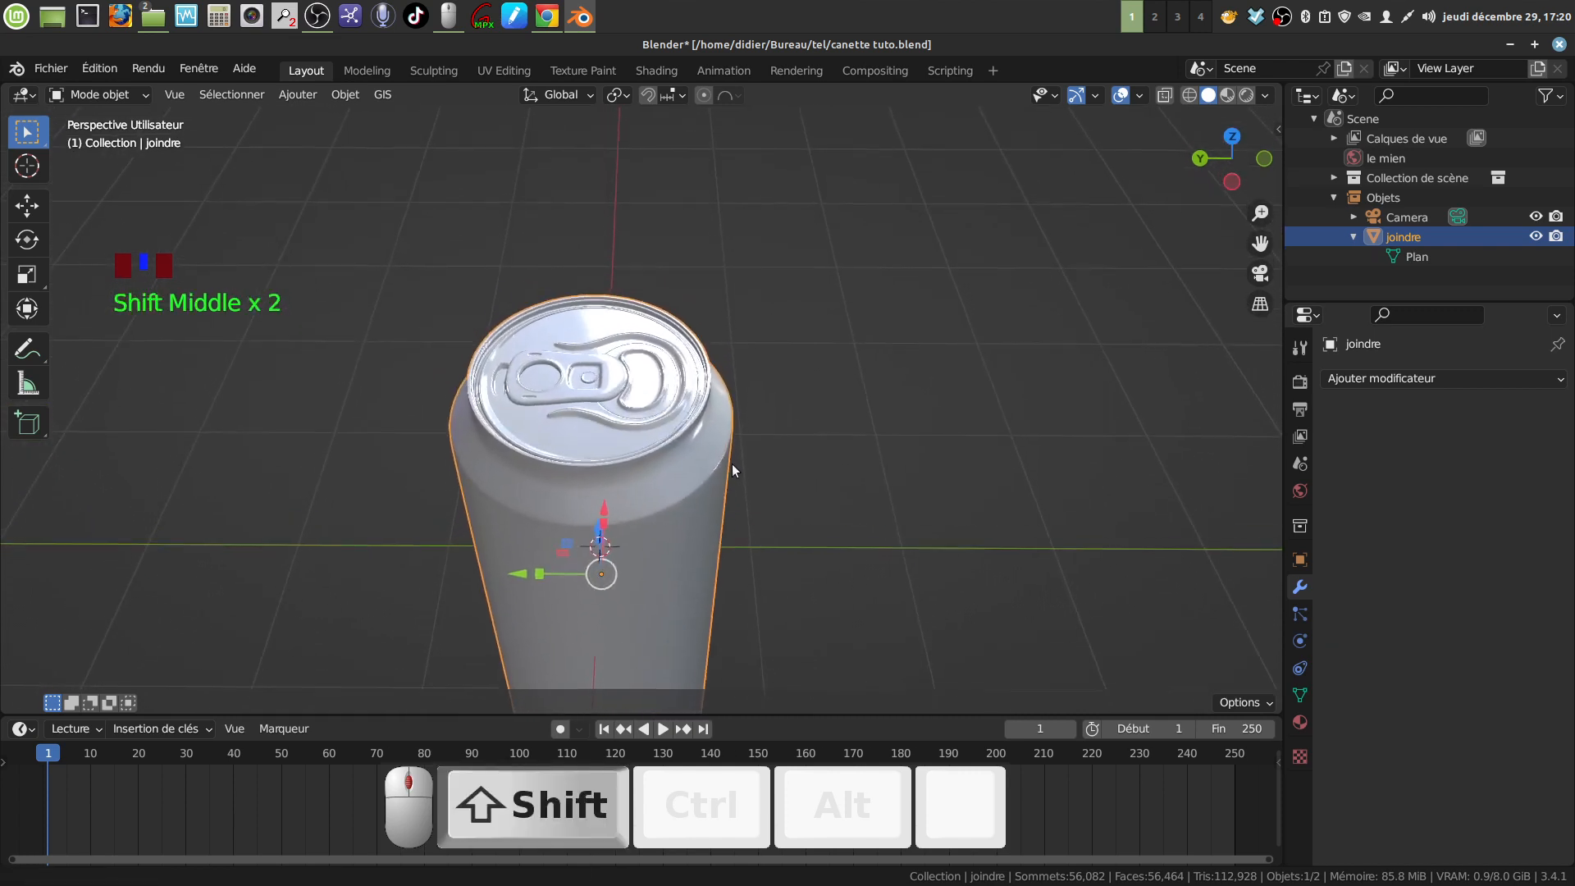
scroll(493, 356, "up", 2)
scroll(569, 460, "down", 3)
middle_click_drag(674, 542, 653, 434, "shift")
middle_click_drag(673, 599, 668, 467)
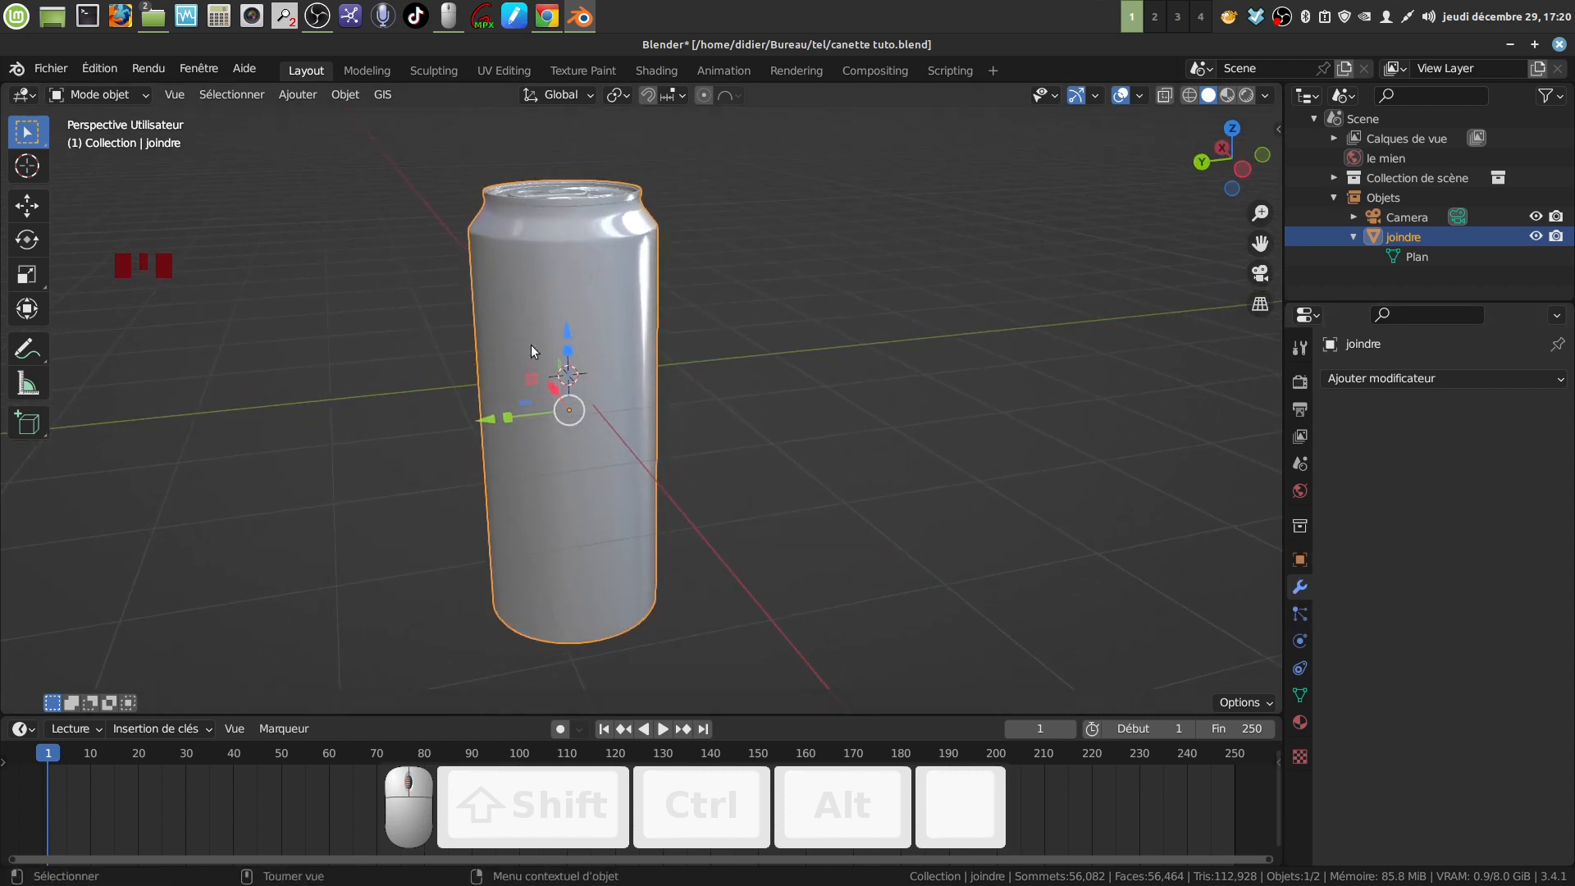
middle_click_drag(650, 277, 595, 348)
middle_click_drag(582, 367, 627, 395)
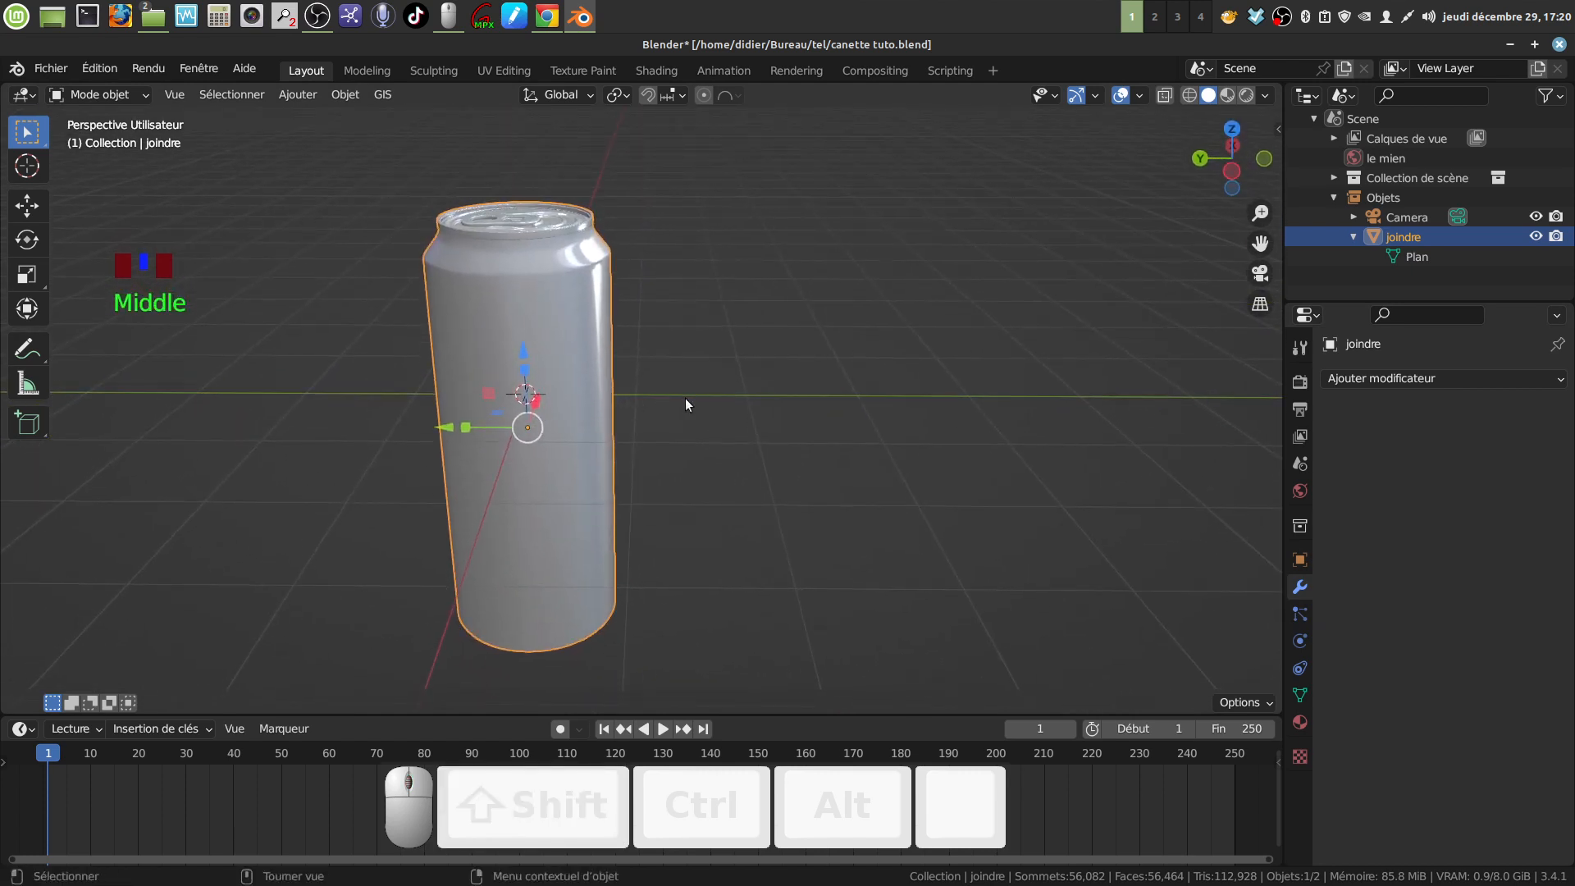
Apply all transformations (position, rotation and scale) to the joined can
left_click(578, 377)
middle_click_drag(613, 376, 1243, 427)
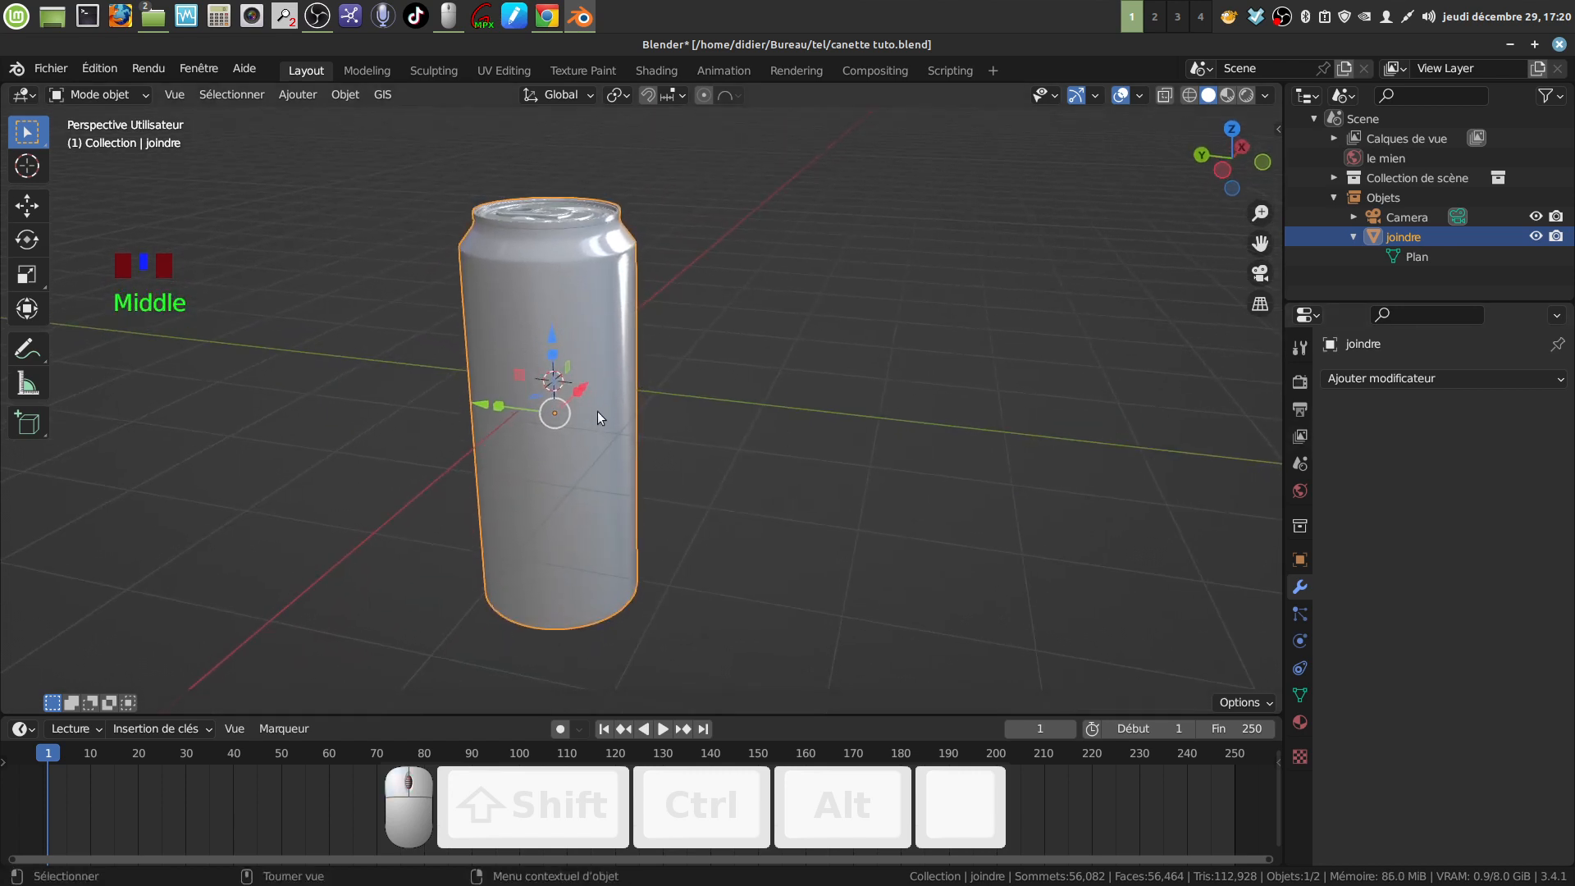
key("ctrl+a")
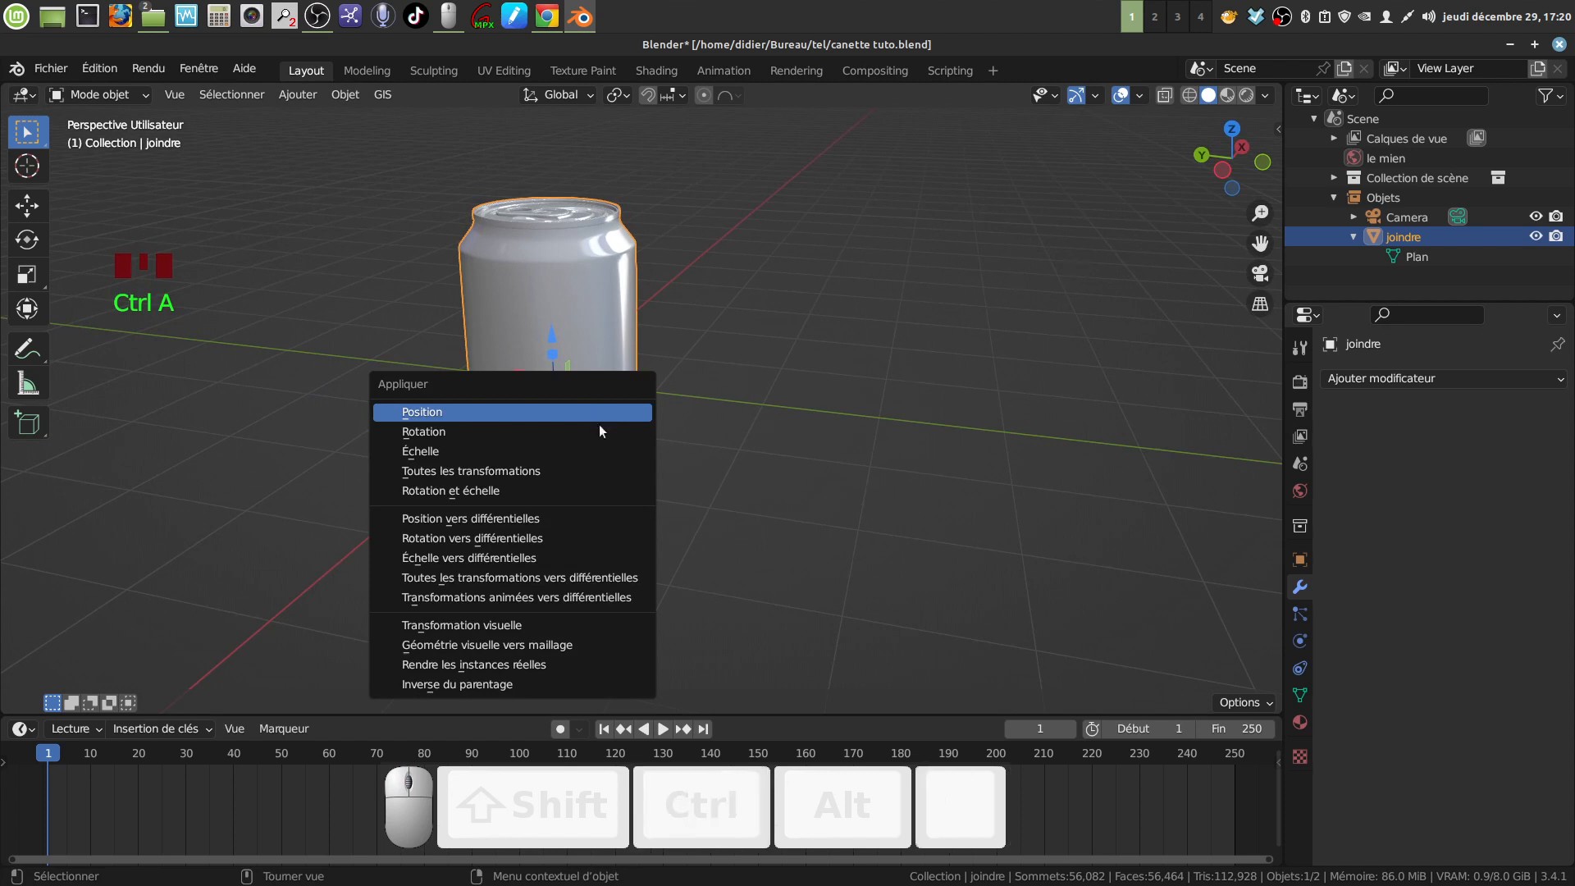
left_click(557, 470)
middle_click_drag(558, 469, 656, 345)
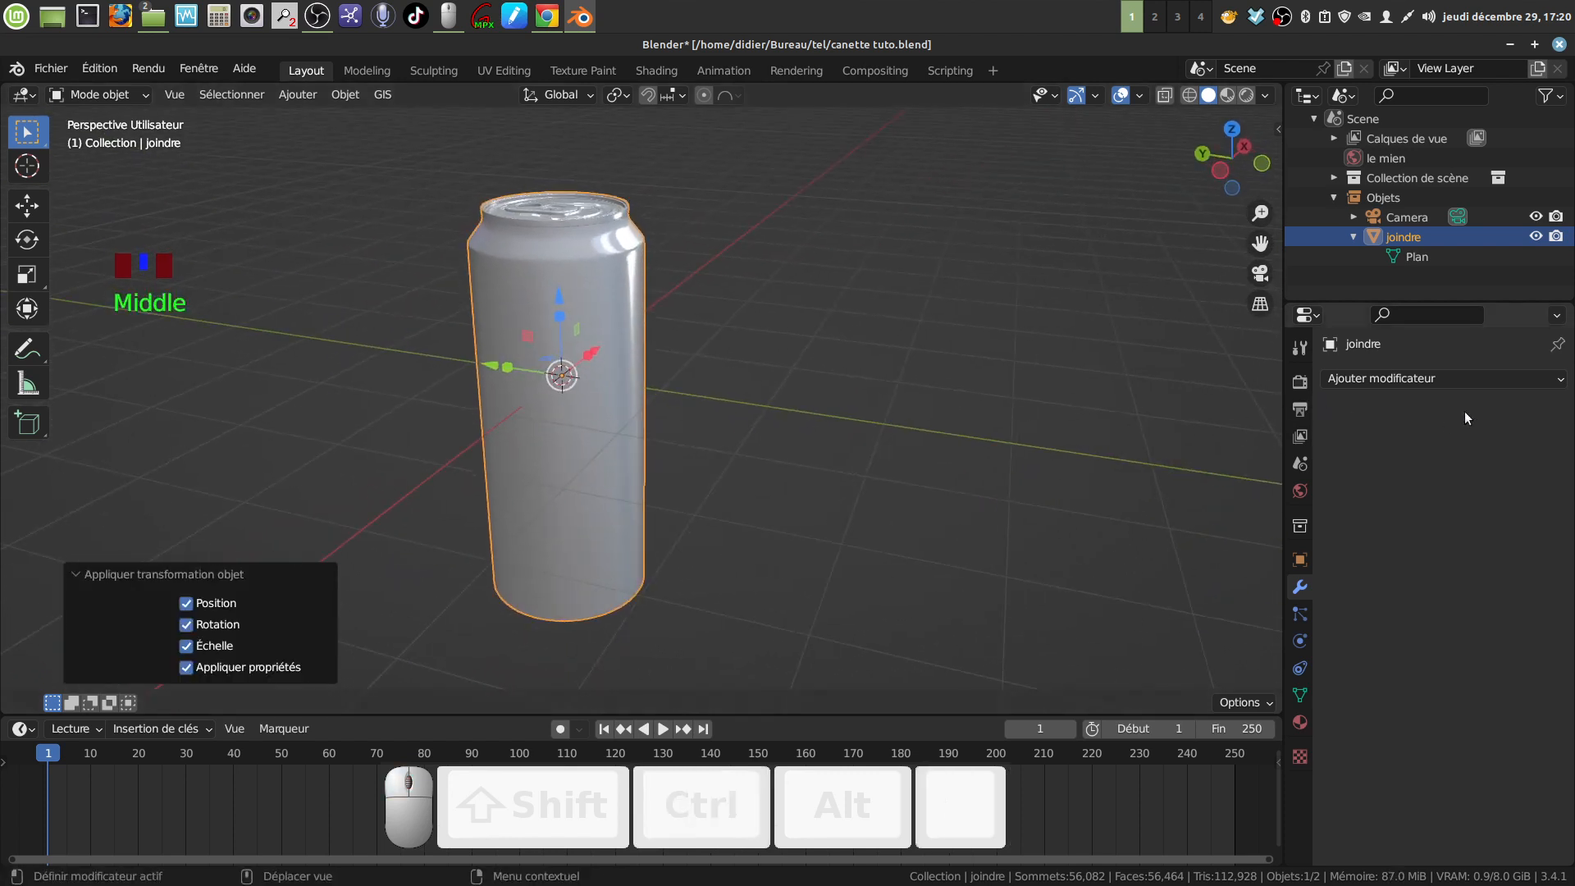
left_click(1560, 384)
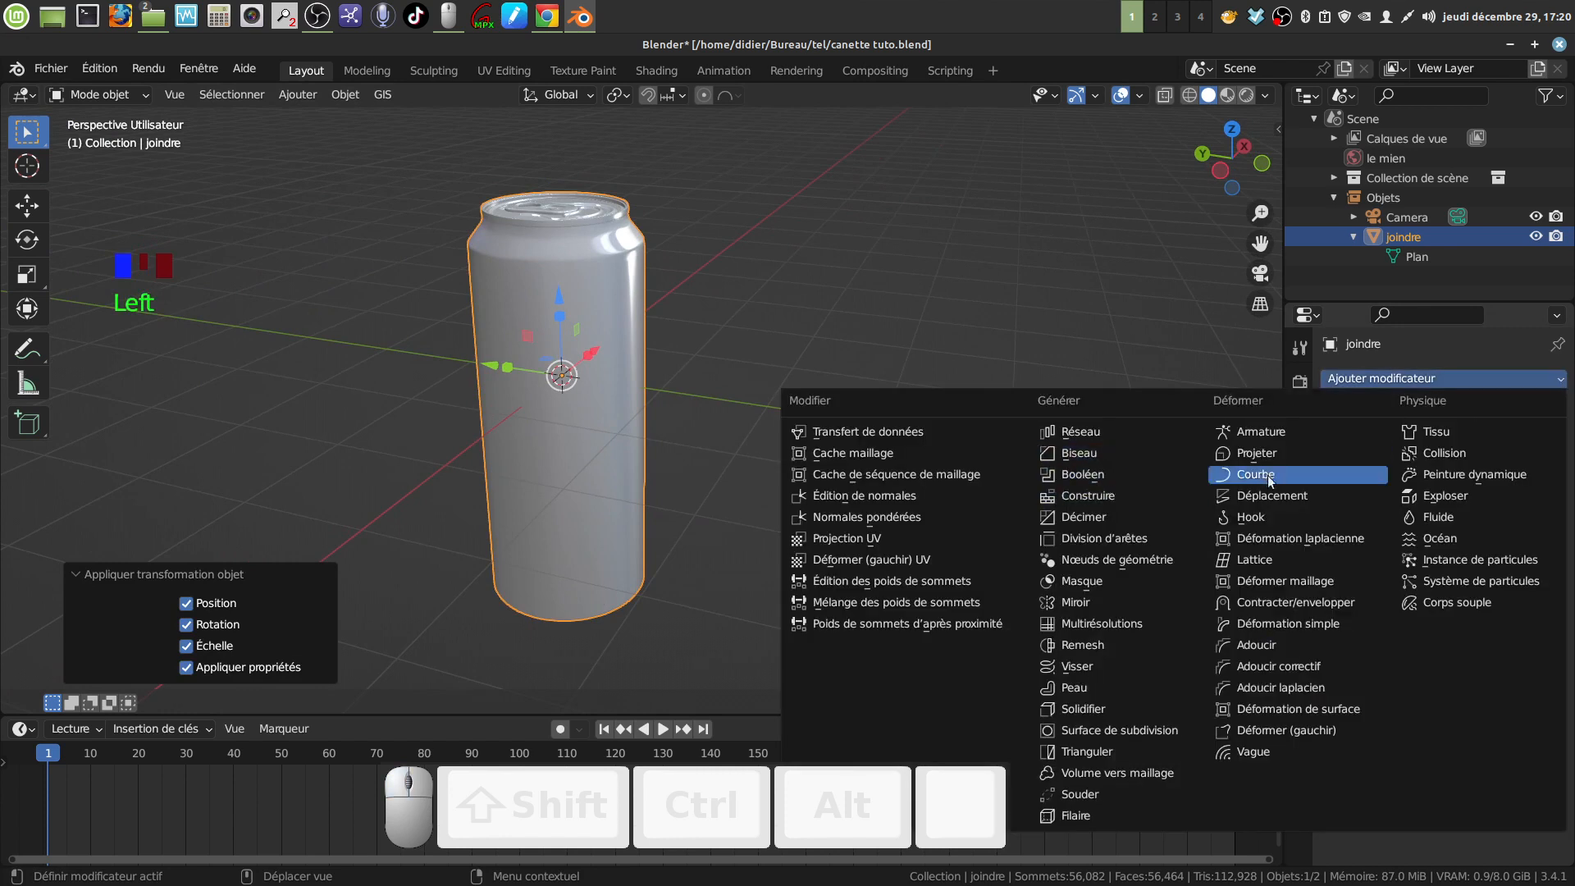
key("Escape")
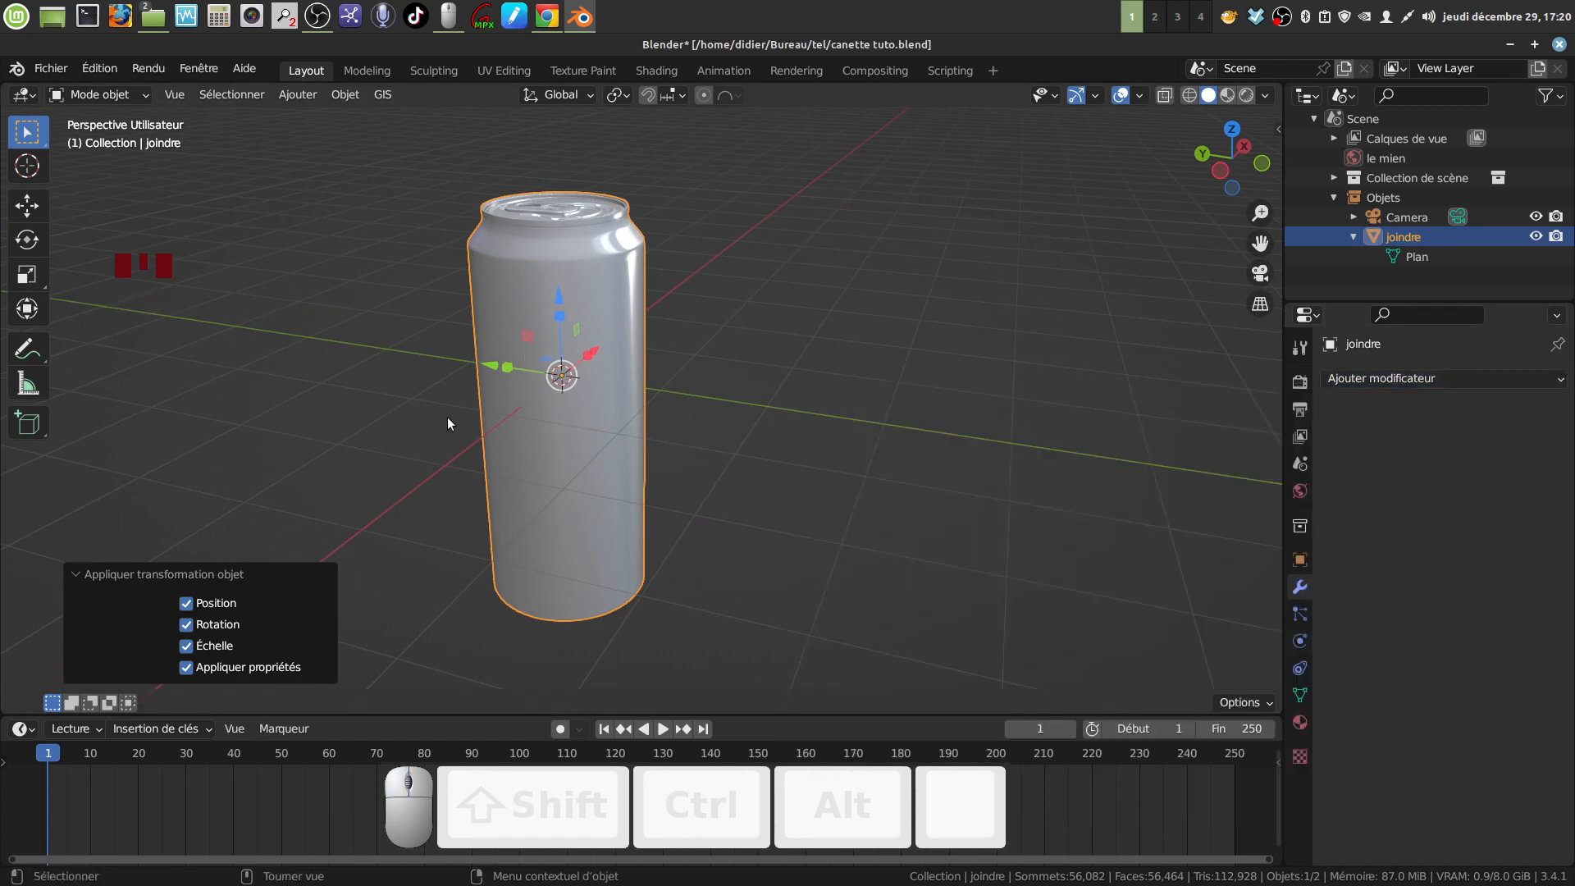
left_click(1557, 383)
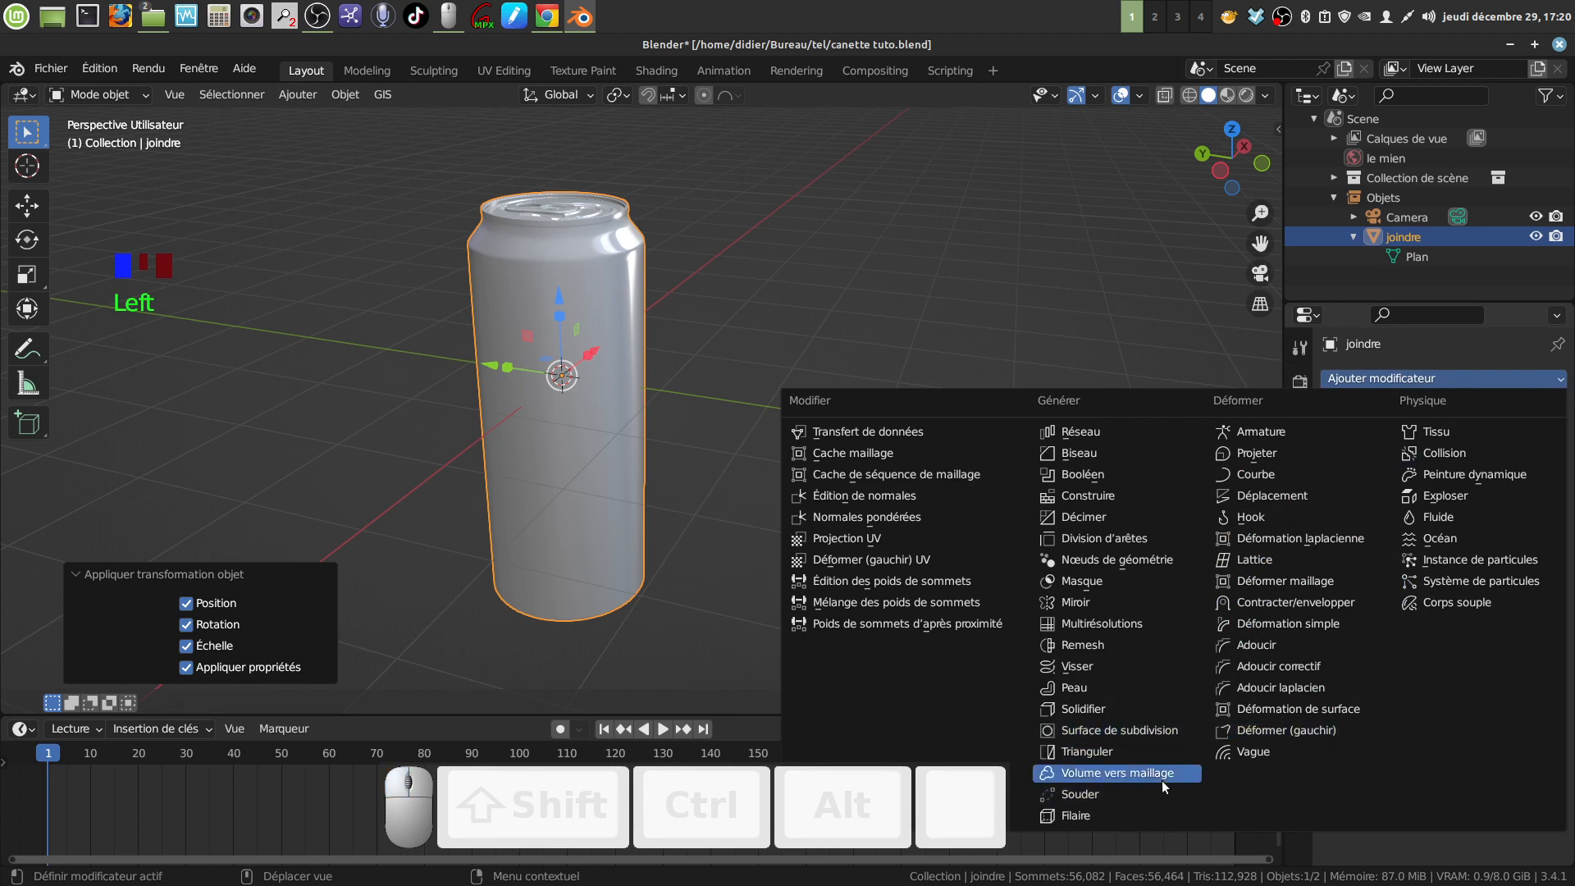
key("Escape")
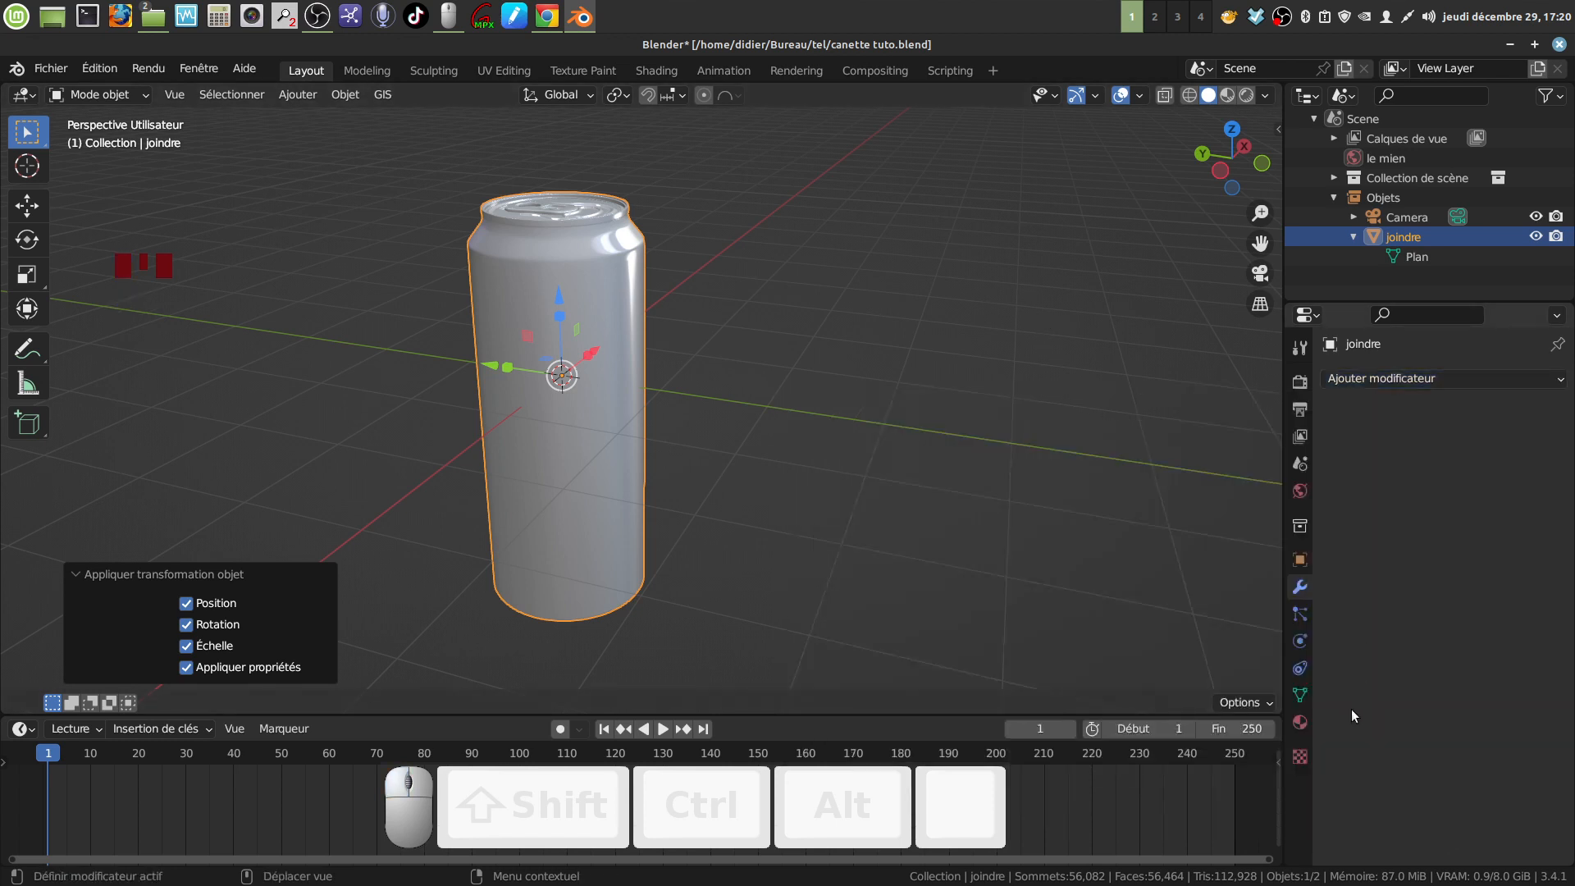
Create a new material for the can and use an image texture for its base color
left_click(1301, 725)
left_click(1404, 464)
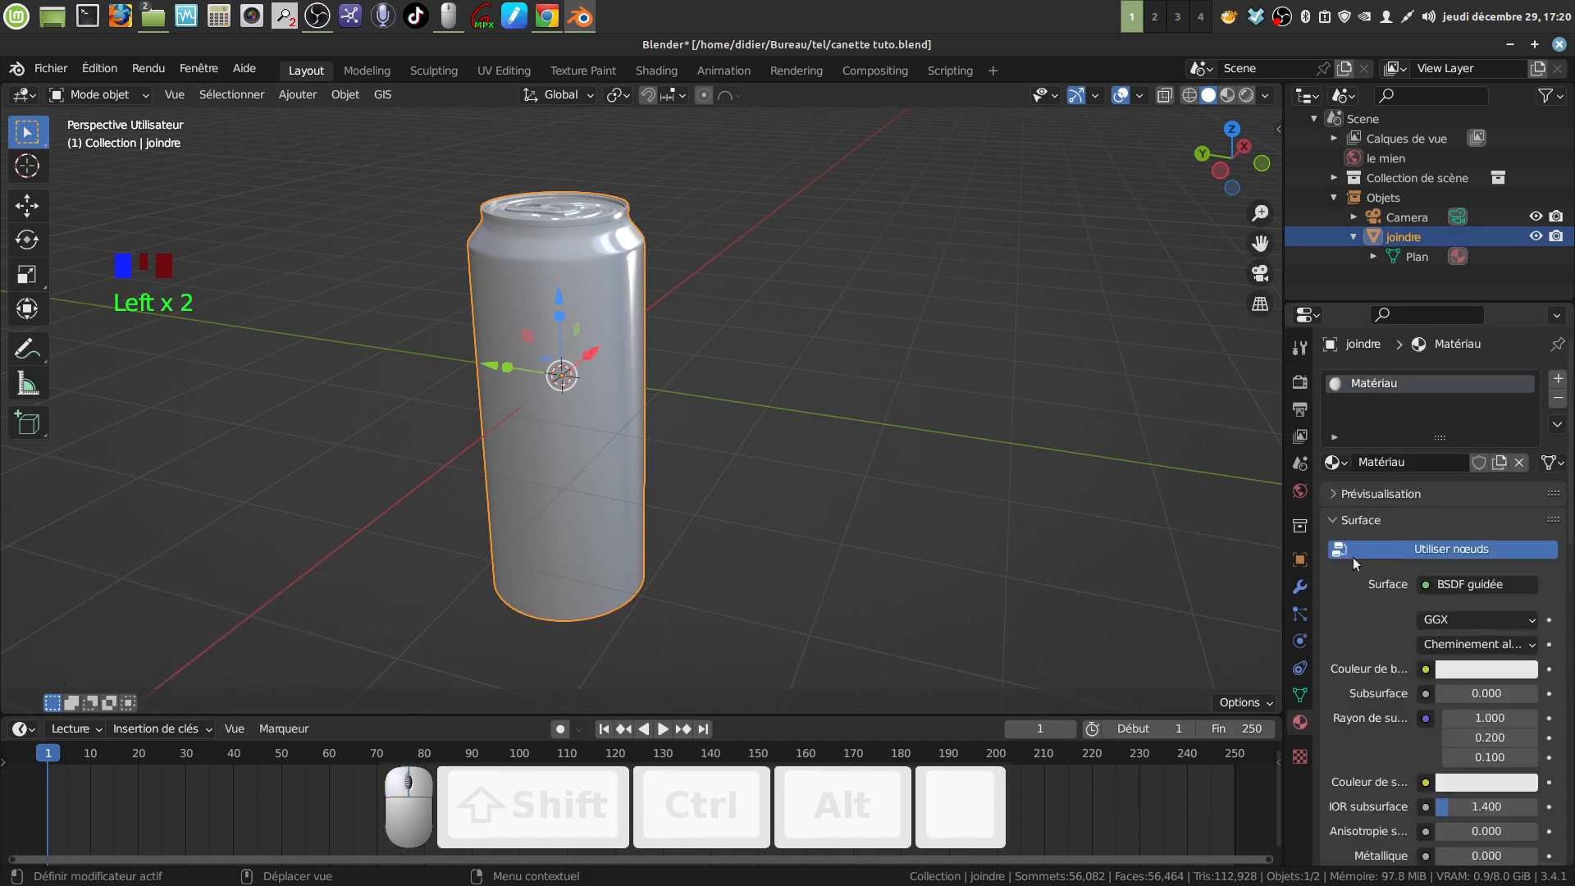
scroll(1403, 654, "down", 2)
left_click(1427, 637)
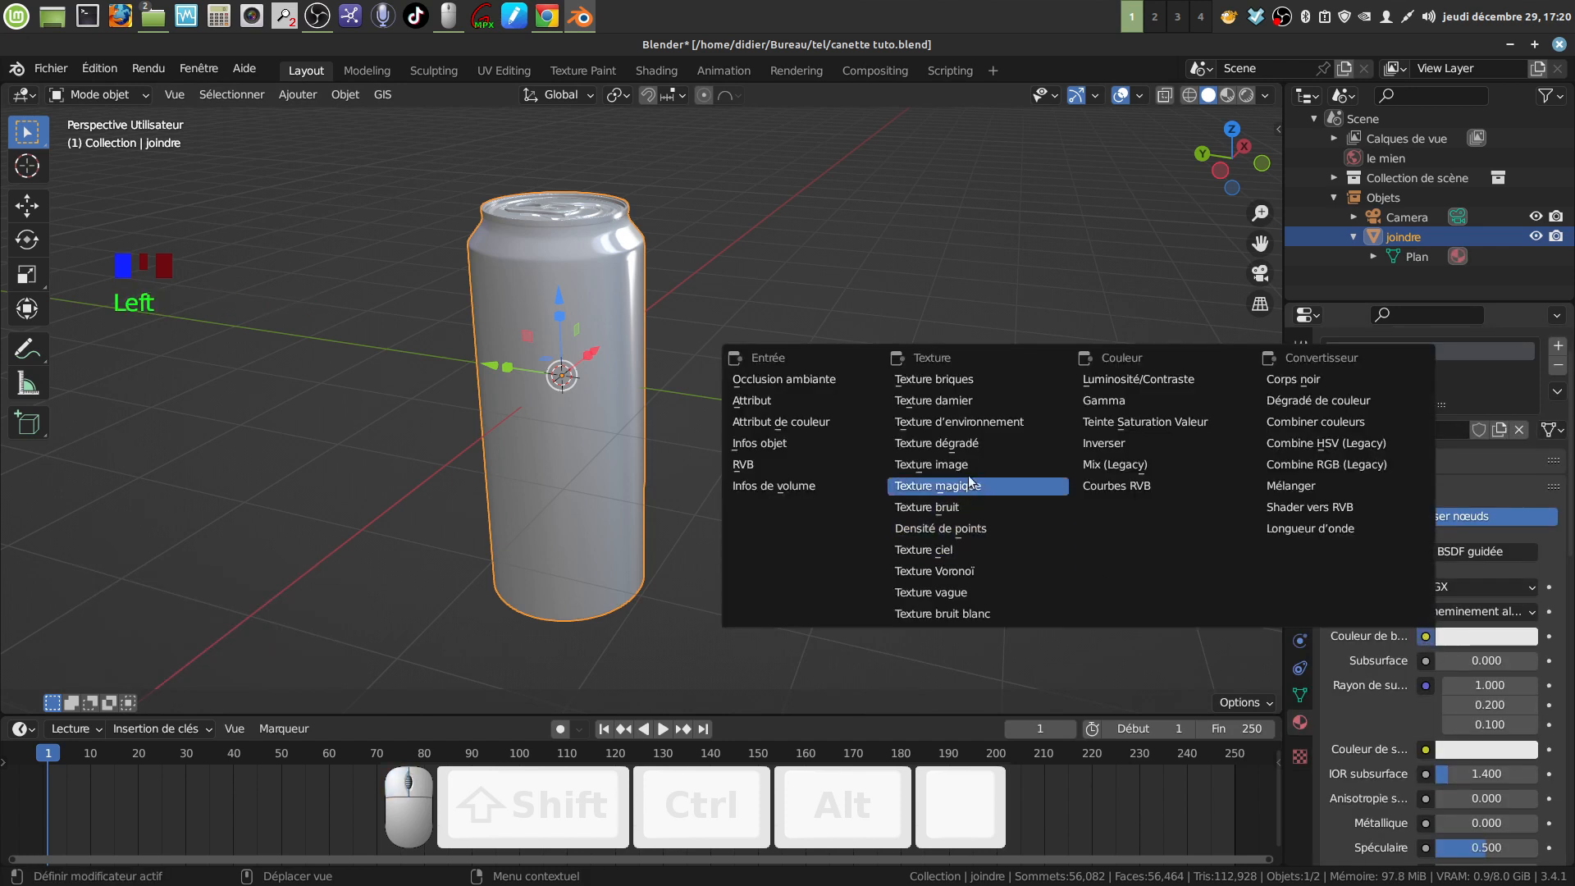
left_click(927, 465)
Set the image texture's projection to box (Boîte) with a blend of 0.073
scroll(1371, 661, "down", 4)
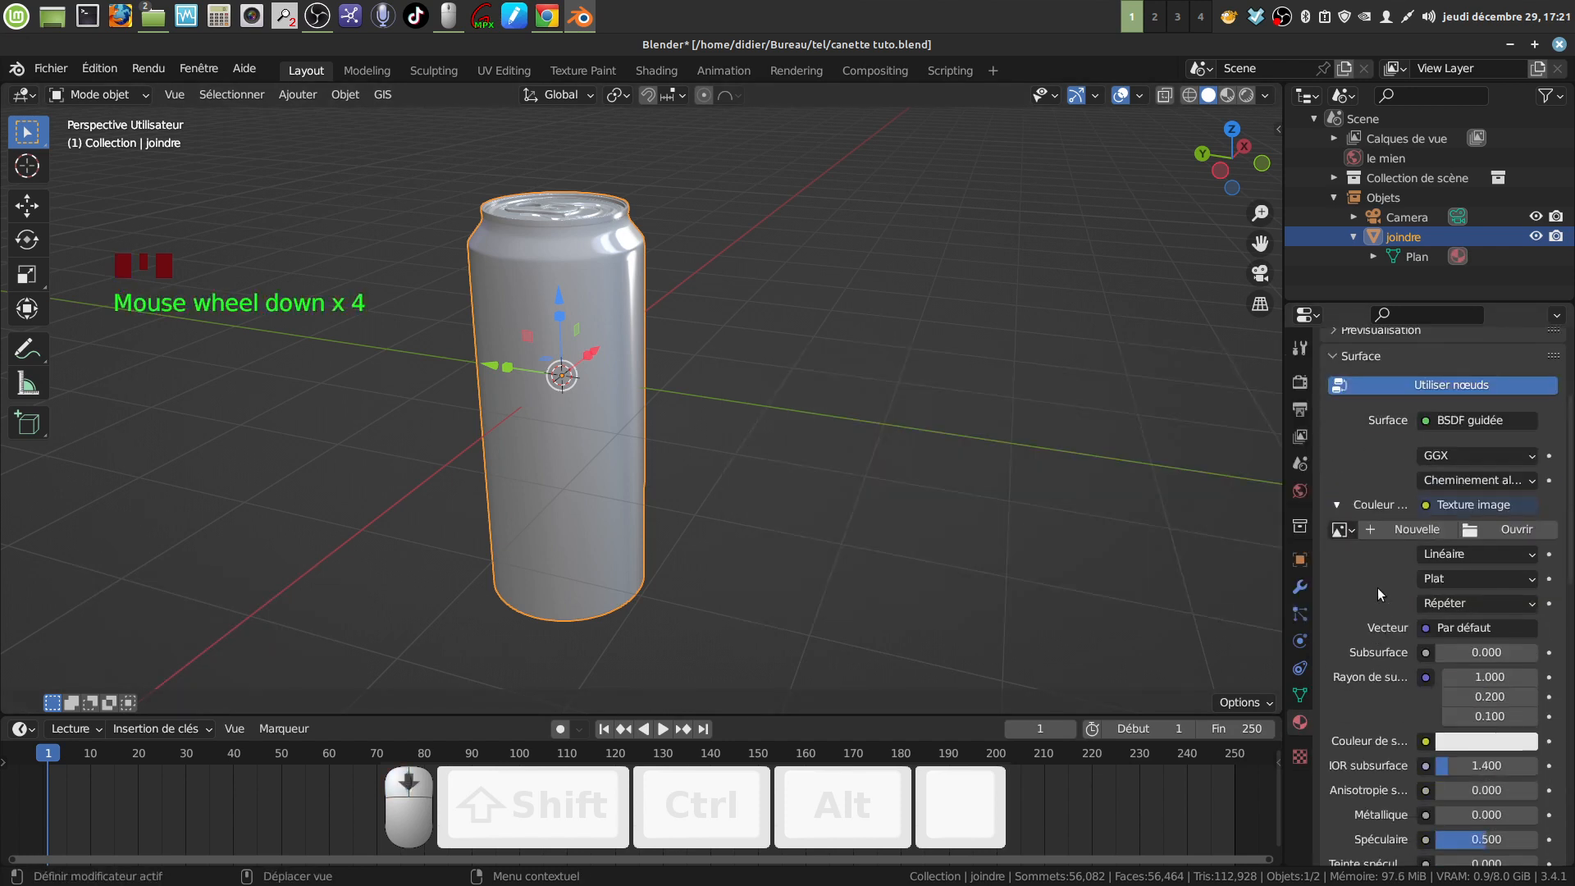
left_click(1530, 585)
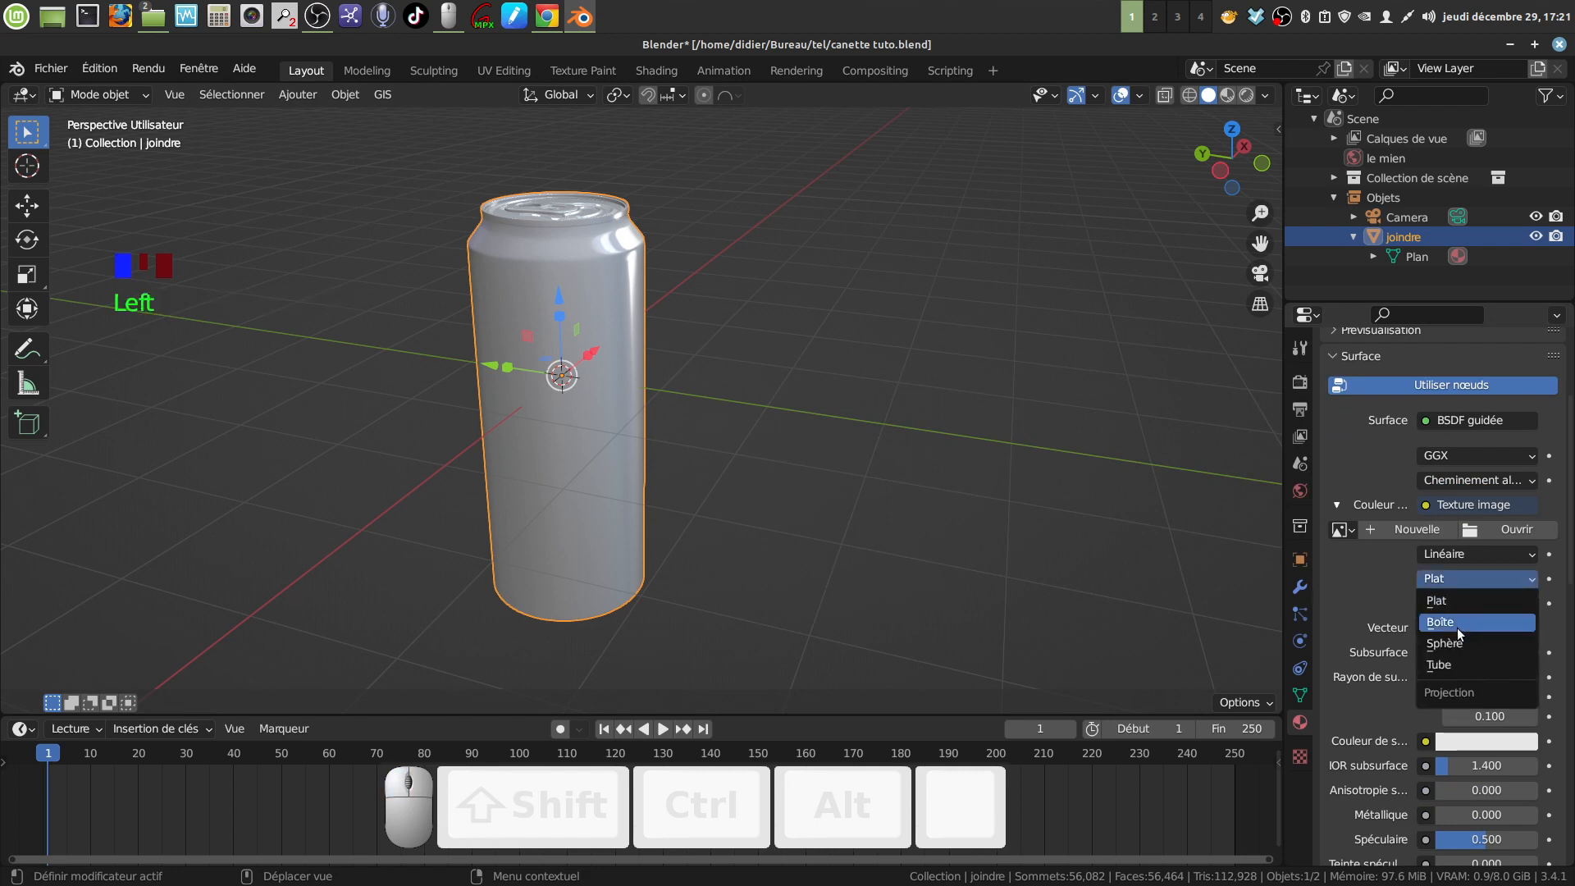
left_click(1427, 621)
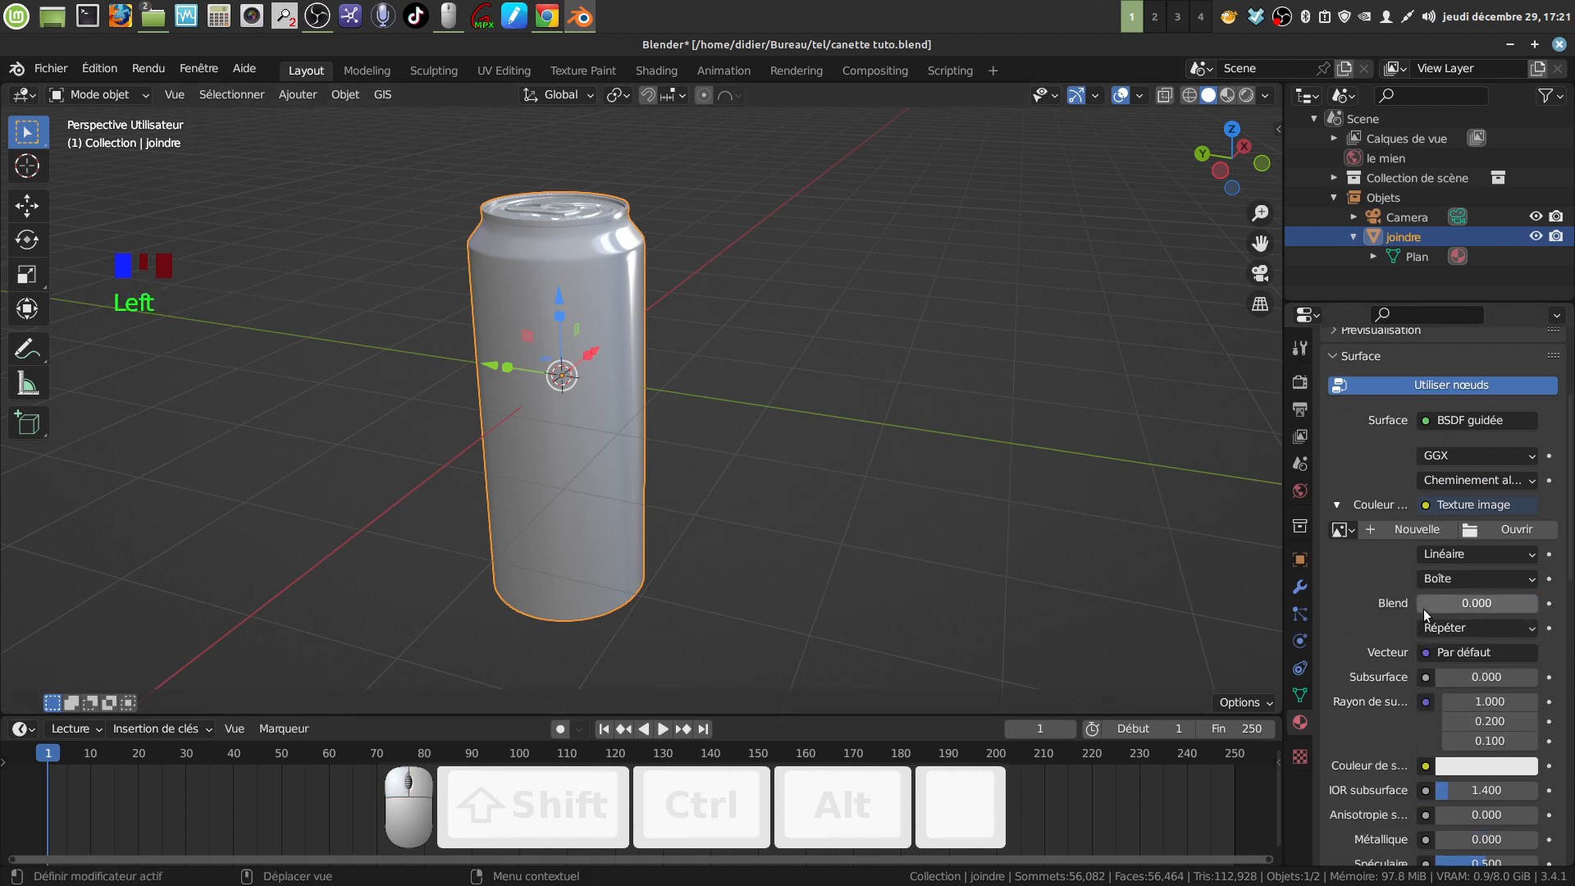
left_click_drag(1424, 613, 1425, 603)
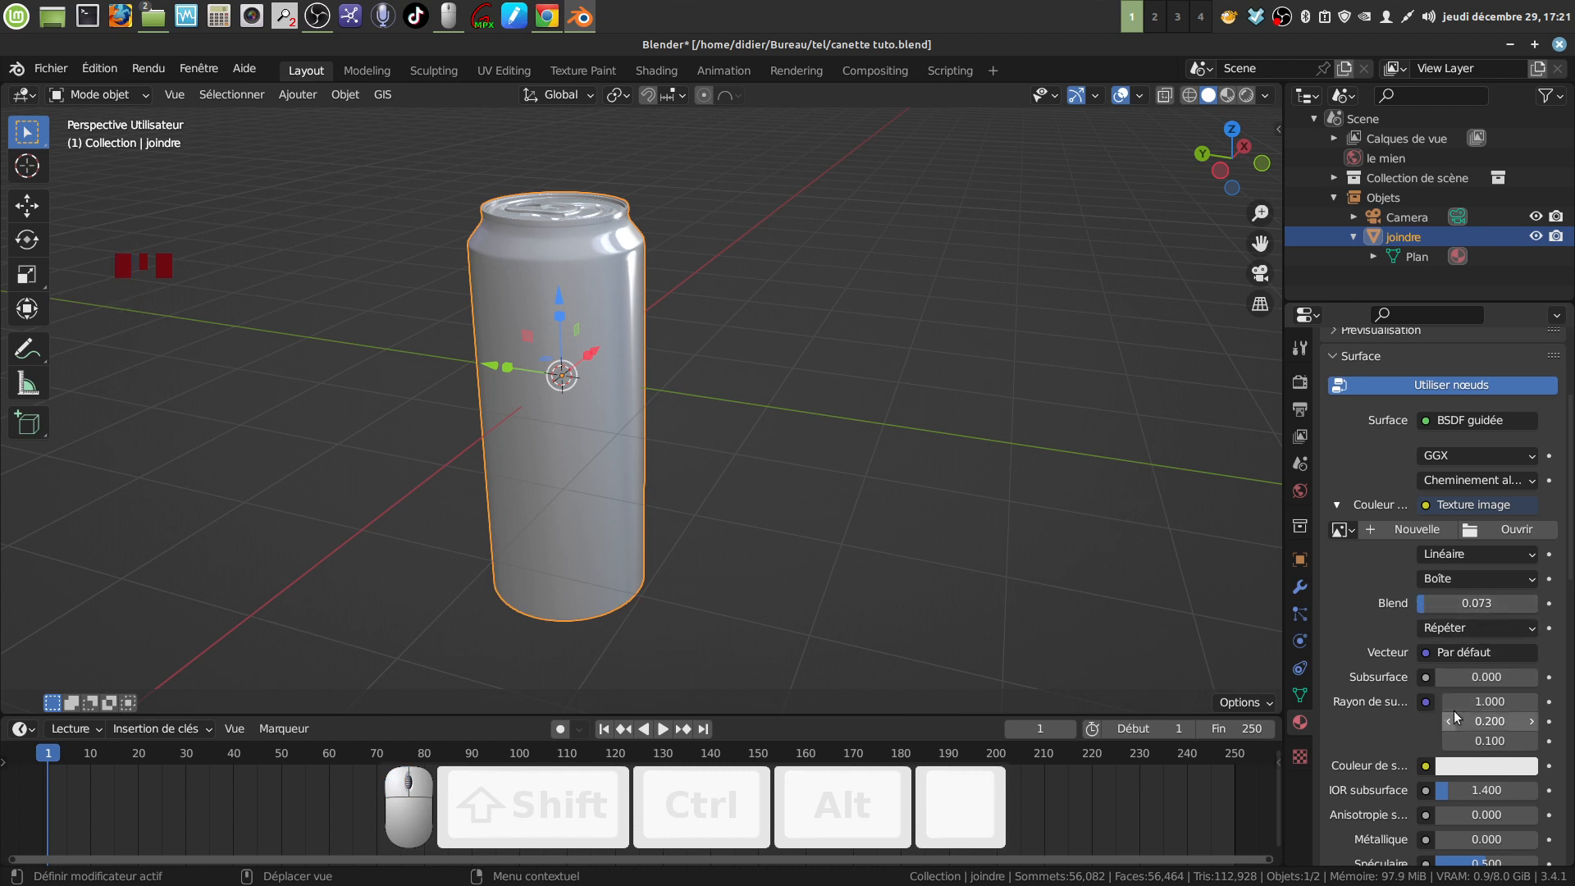
Set the can material's metallic value to 1.000, specular to 0.000 and roughness to 0.159
scroll(1483, 722, "down", 4)
left_click_drag(1483, 733, 1535, 708)
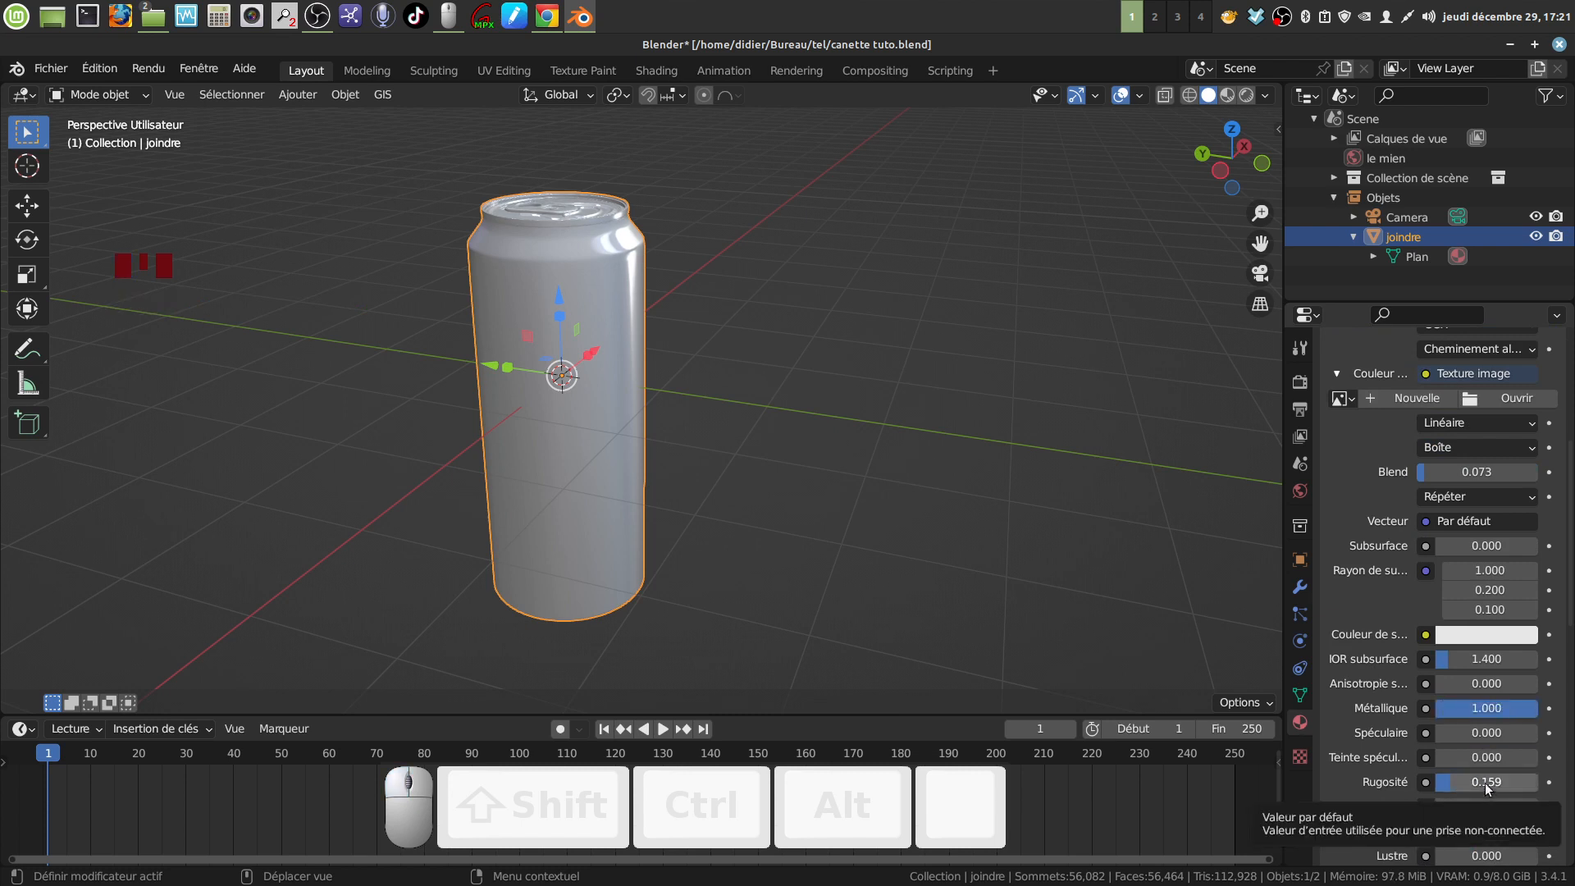
Load the grey metal image téléchargement (6).png into the base color's image texture
scroll(1480, 500, "up", 4)
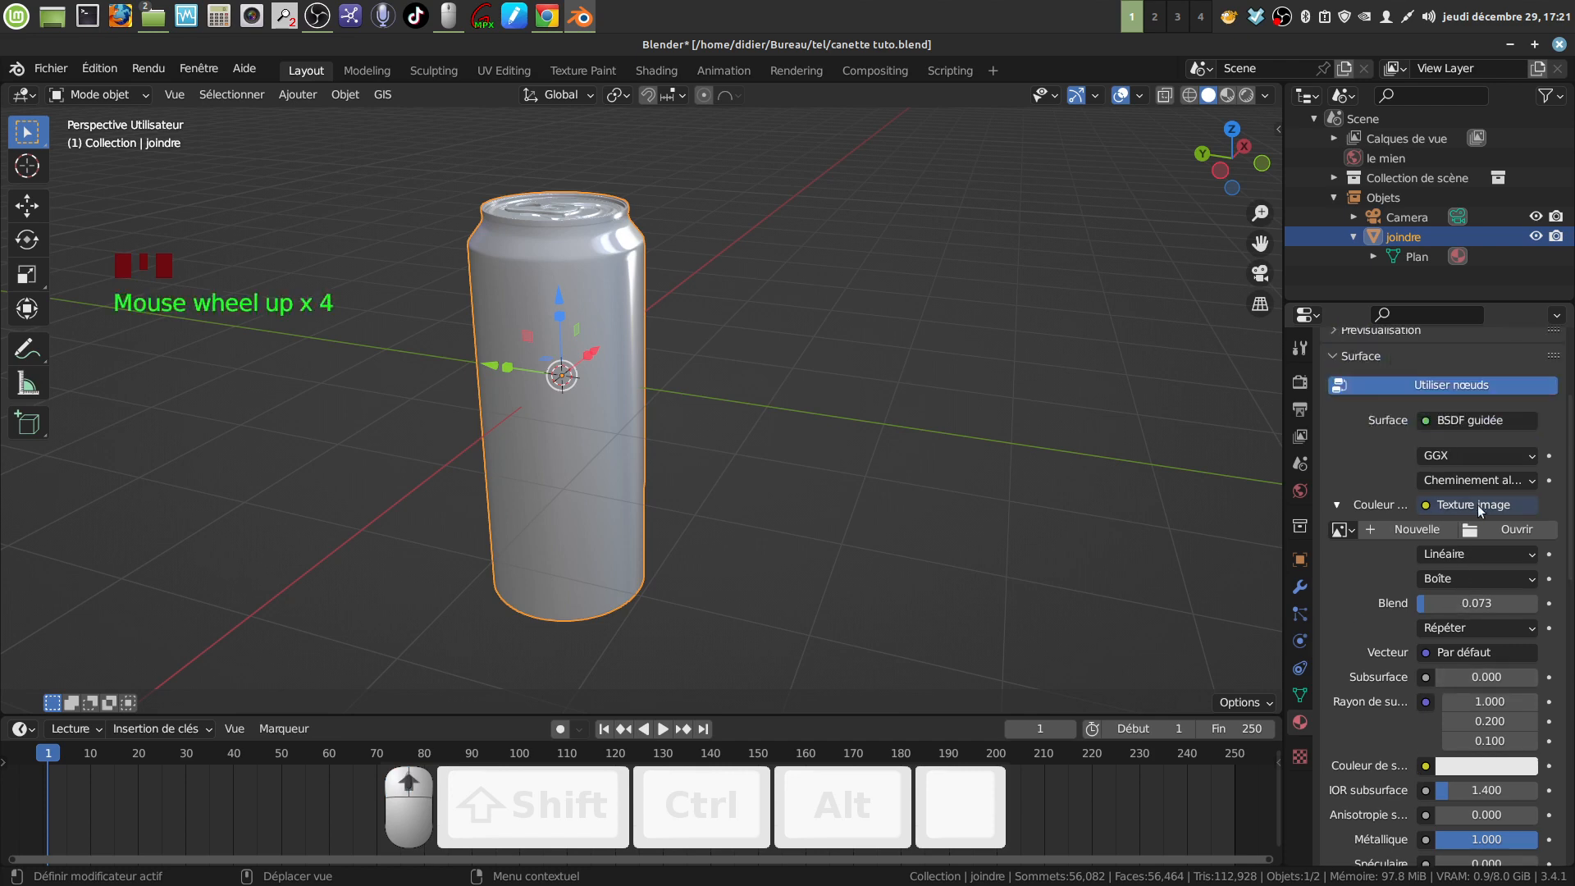
left_click(1477, 531)
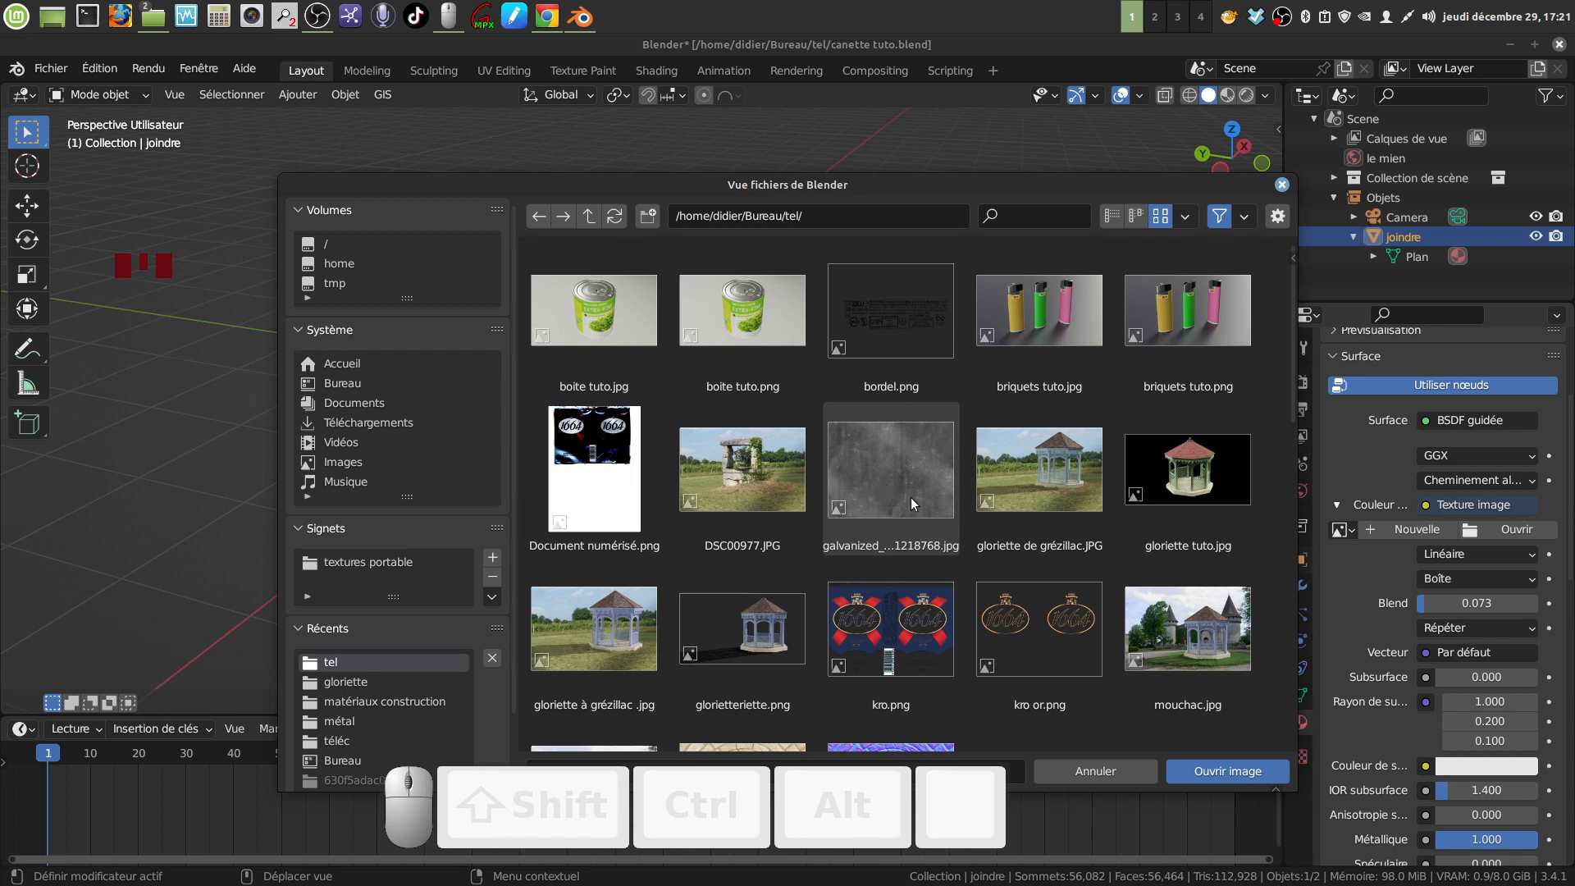
scroll(913, 503, "down", 15)
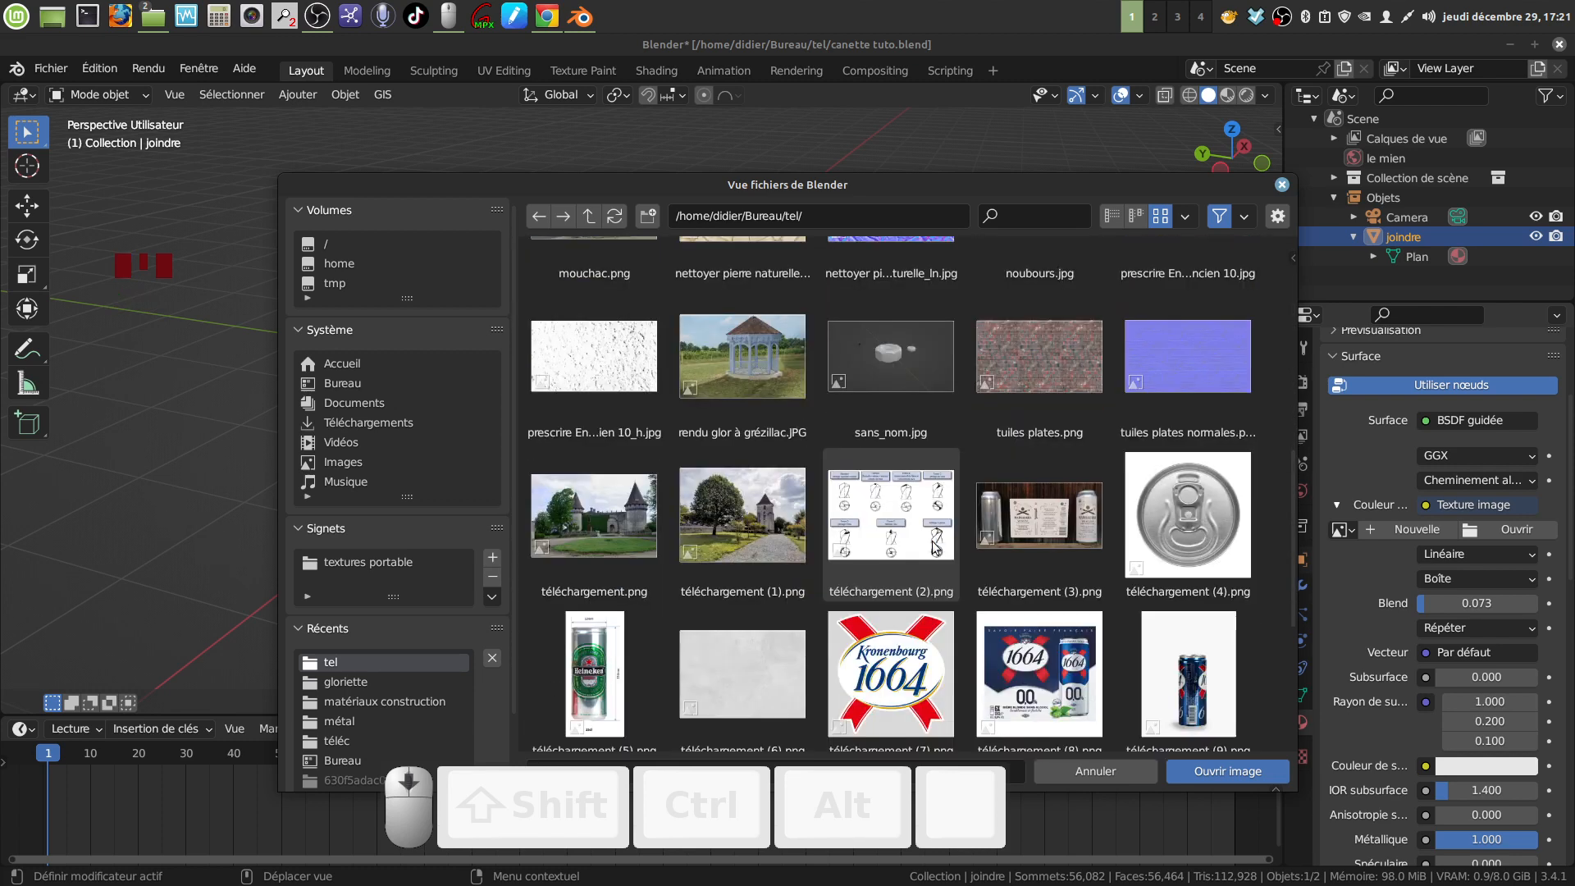
scroll(935, 548, "down", 4)
left_click(745, 489)
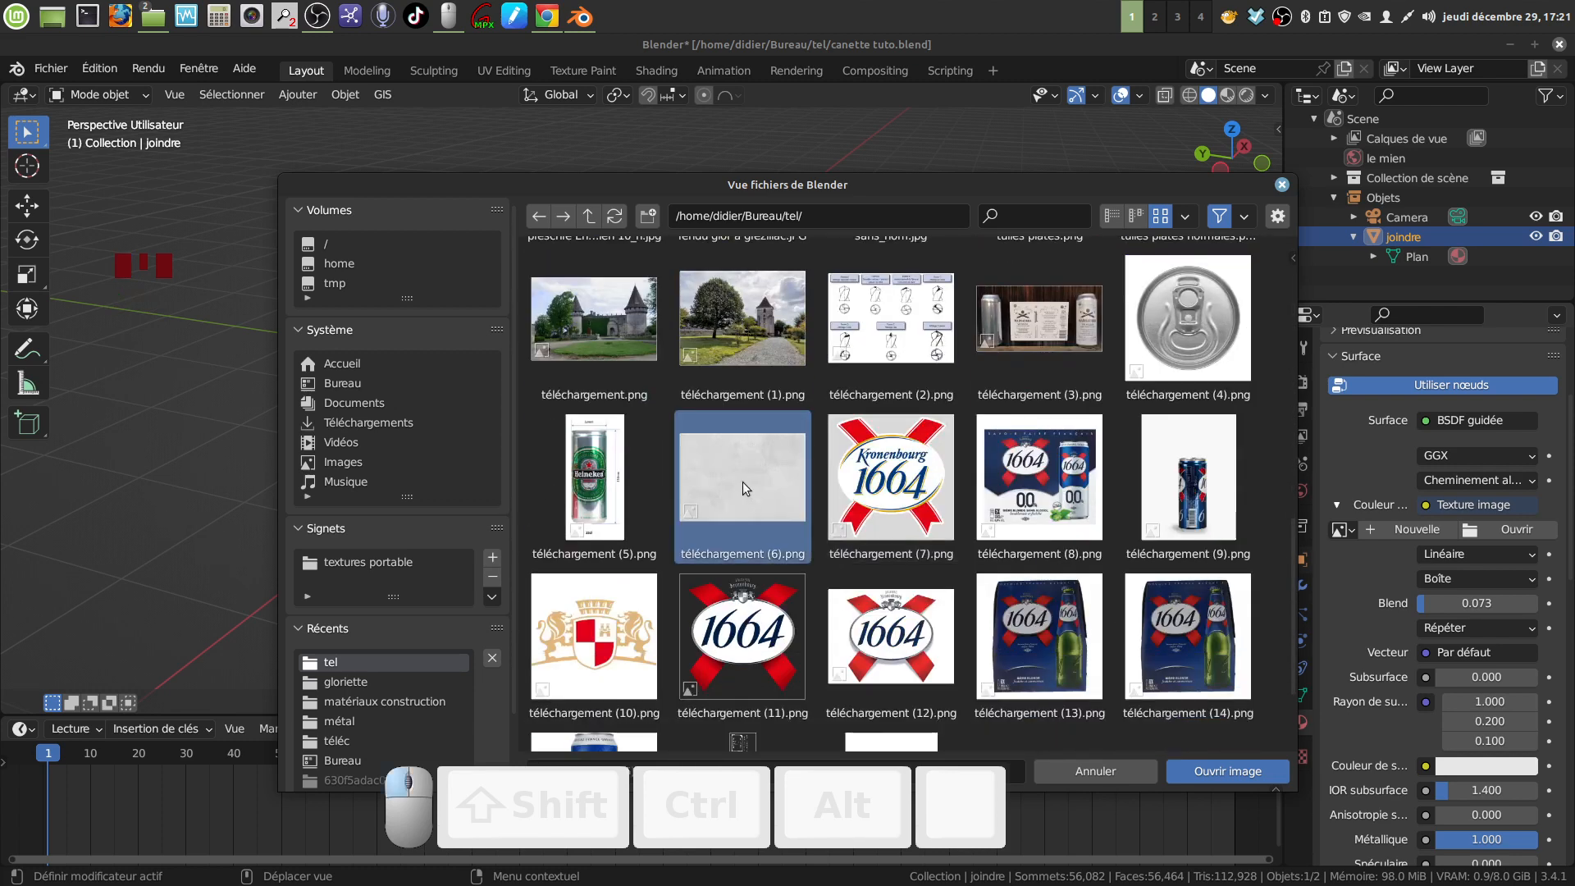
left_click(1226, 771)
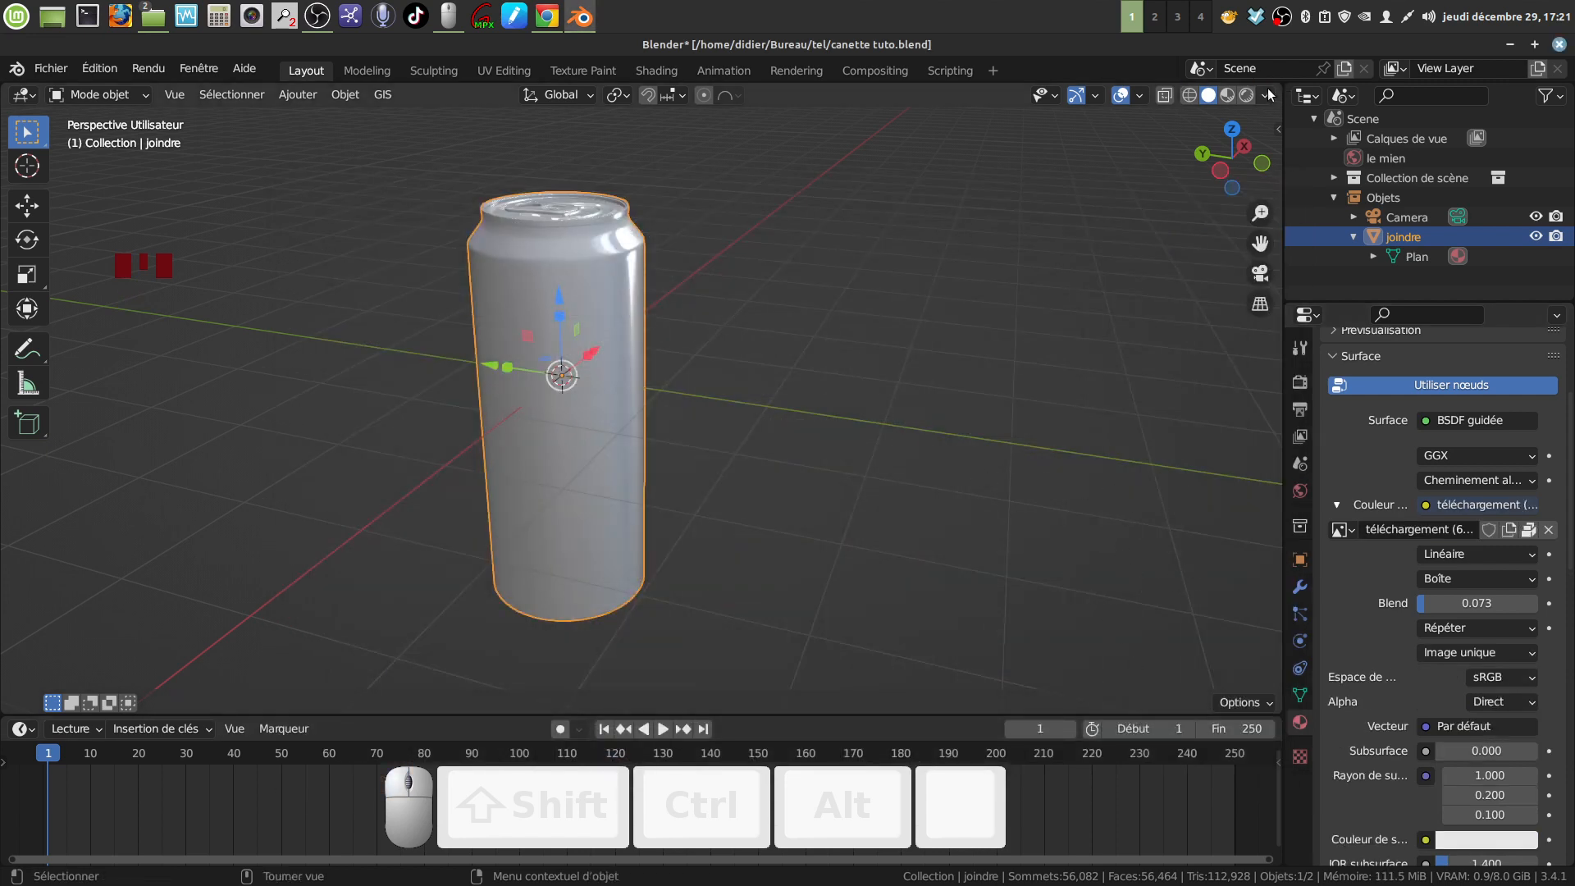
Split the 3D viewport into two side-by-side areas and turn the new one into a shader editor
left_click_drag(1159, 124, 558, 180)
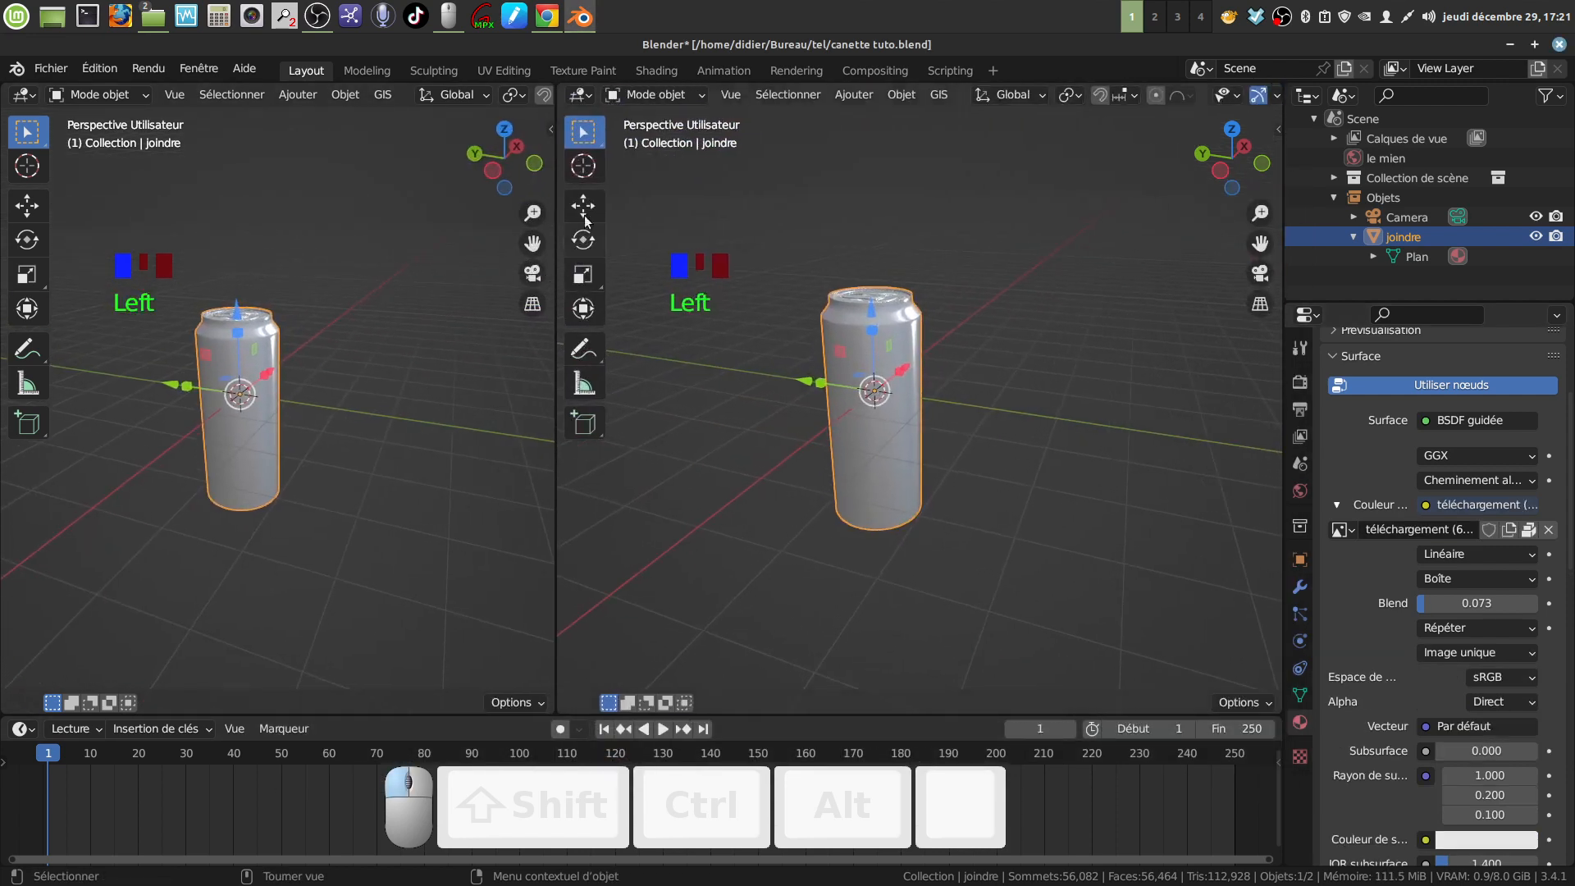
left_click(584, 98)
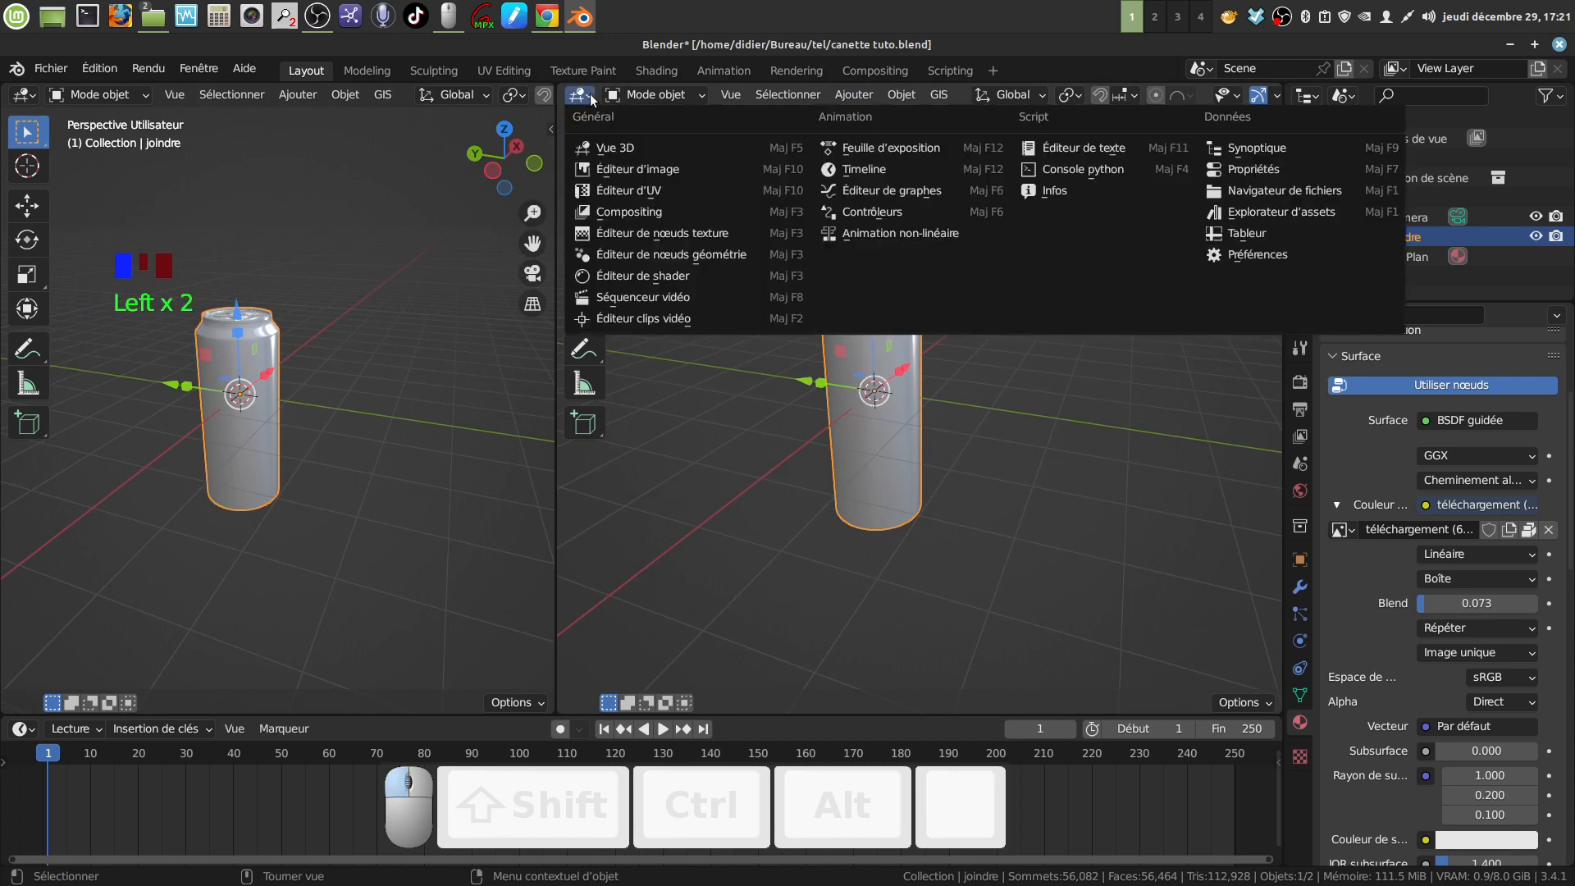
left_click(702, 278)
Hide the shader editor's sidebar and frame the can material's whole node tree
middle_click_drag(852, 543, 919, 437)
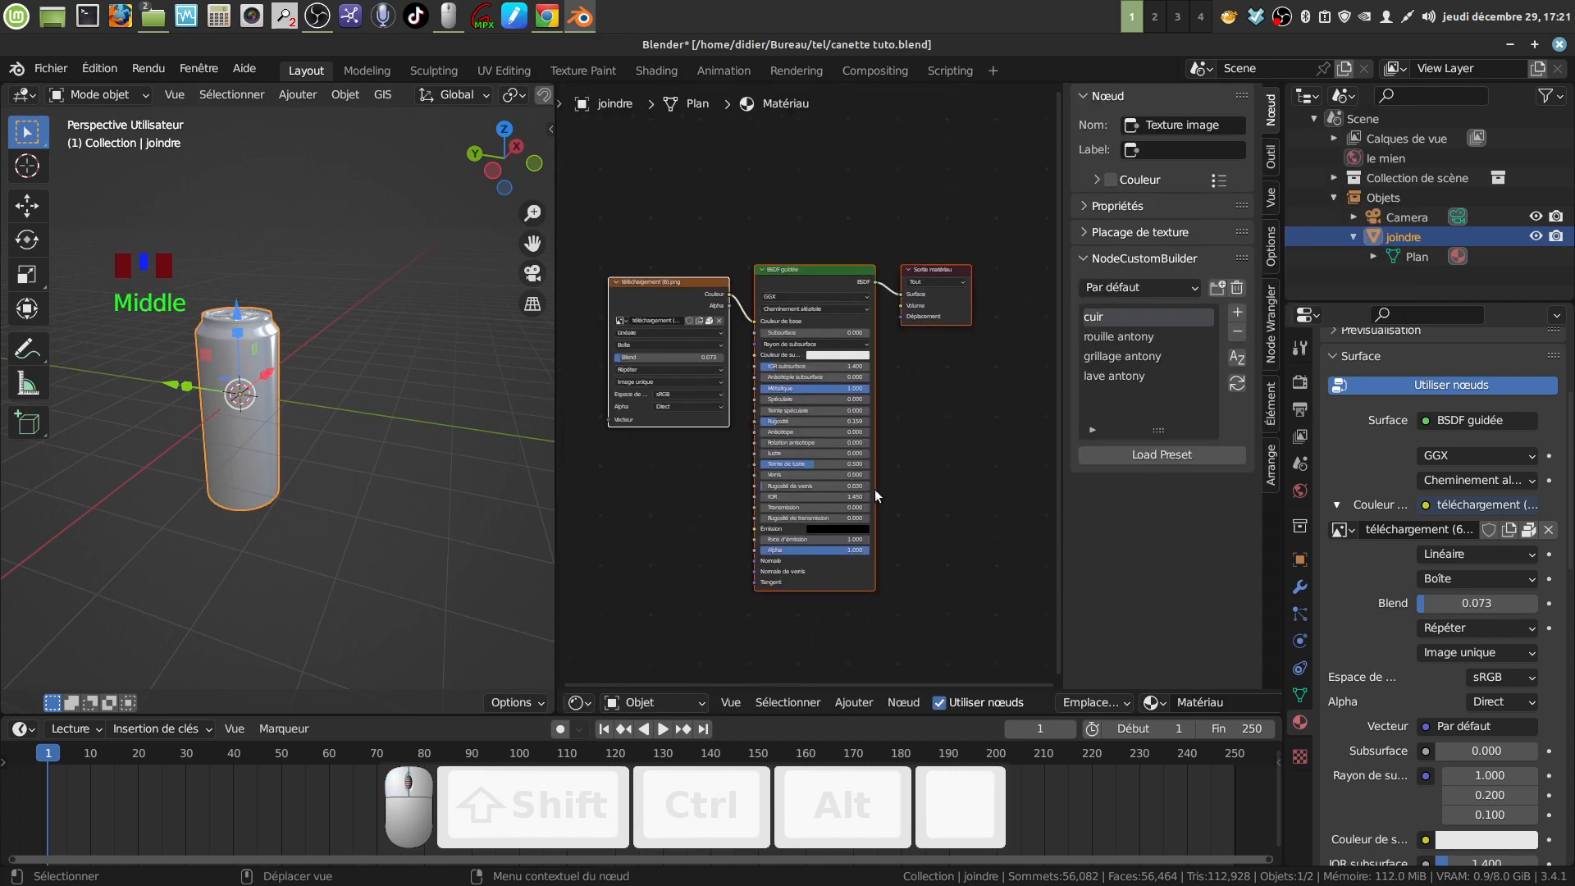
key("n")
scroll(637, 526, "up", 2)
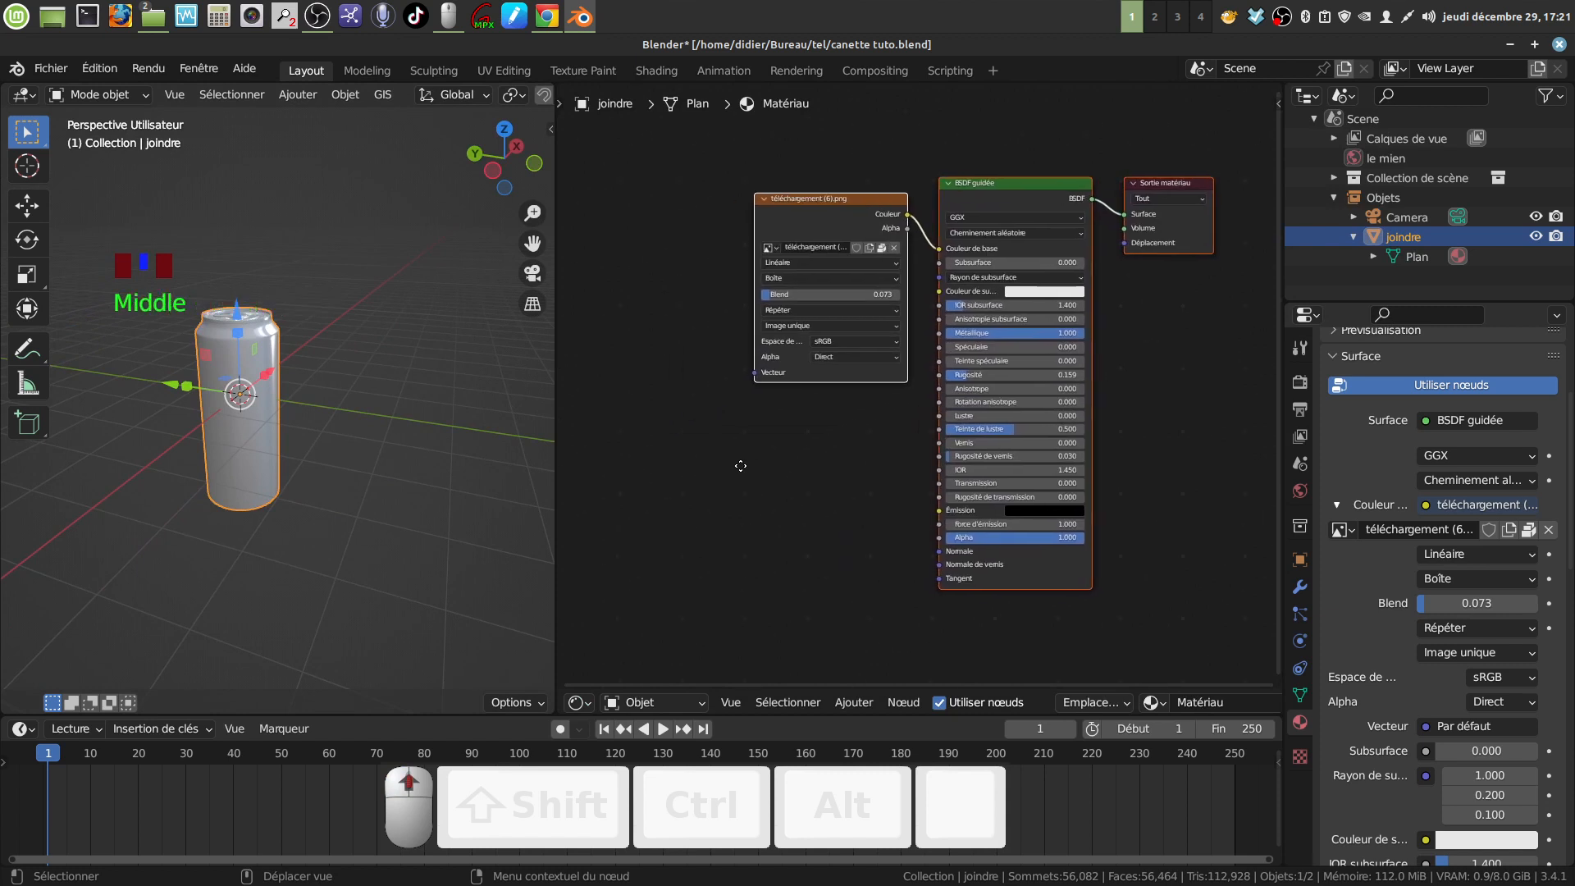
middle_click_drag(788, 509, 820, 447)
scroll(848, 483, "down", 2)
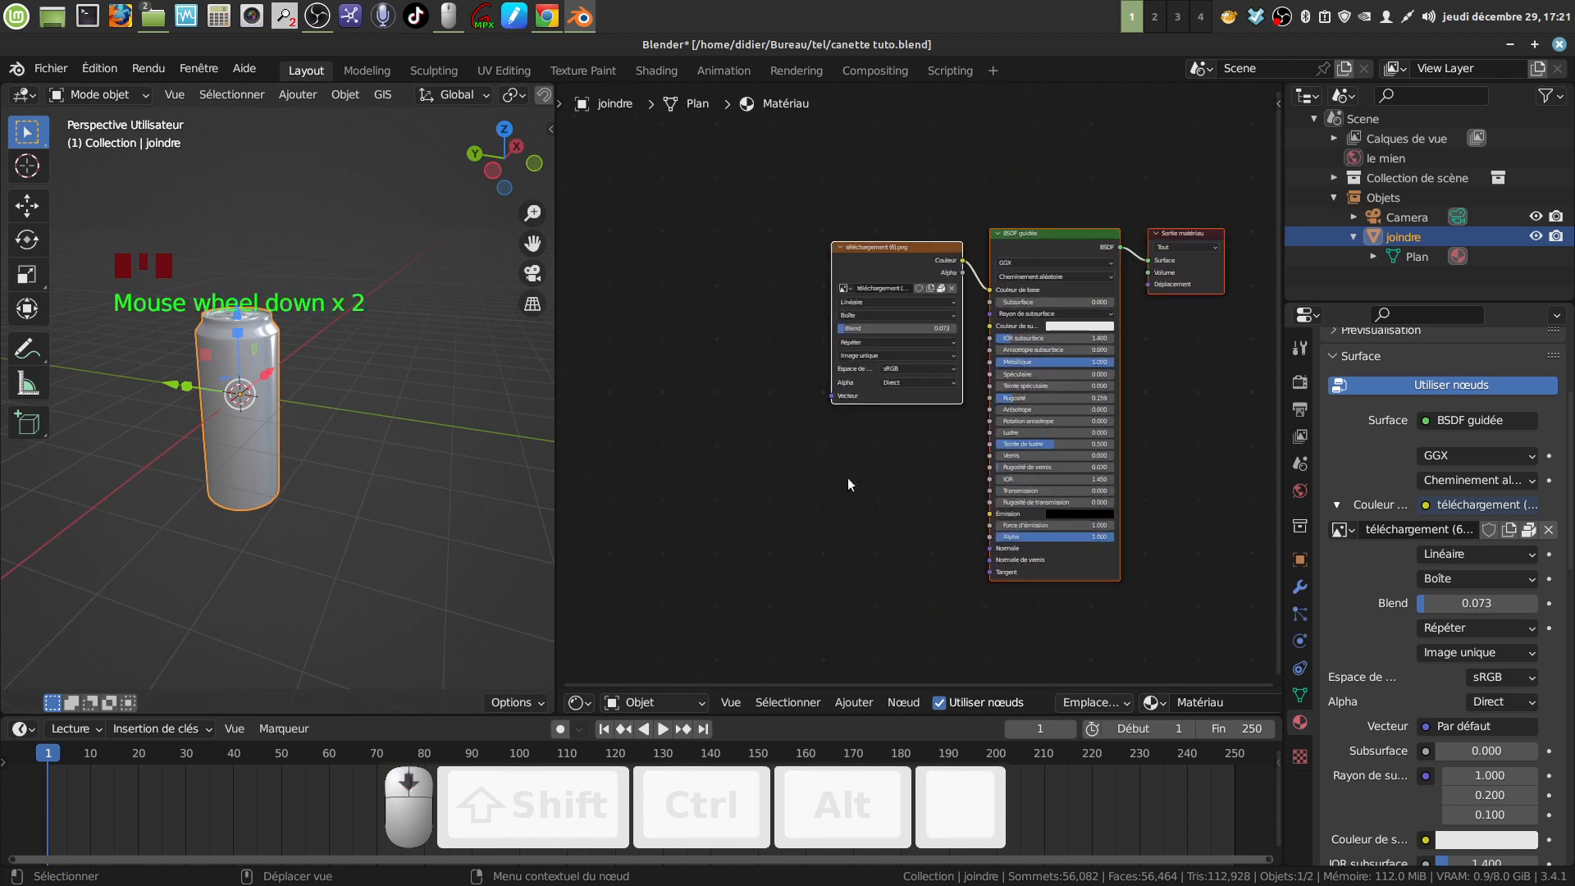
Move the image texture node farther away from the BSDF guidée node and open the choice of nodes to add
left_click(875, 260)
left_click_drag(874, 261, 785, 260)
left_click(861, 707)
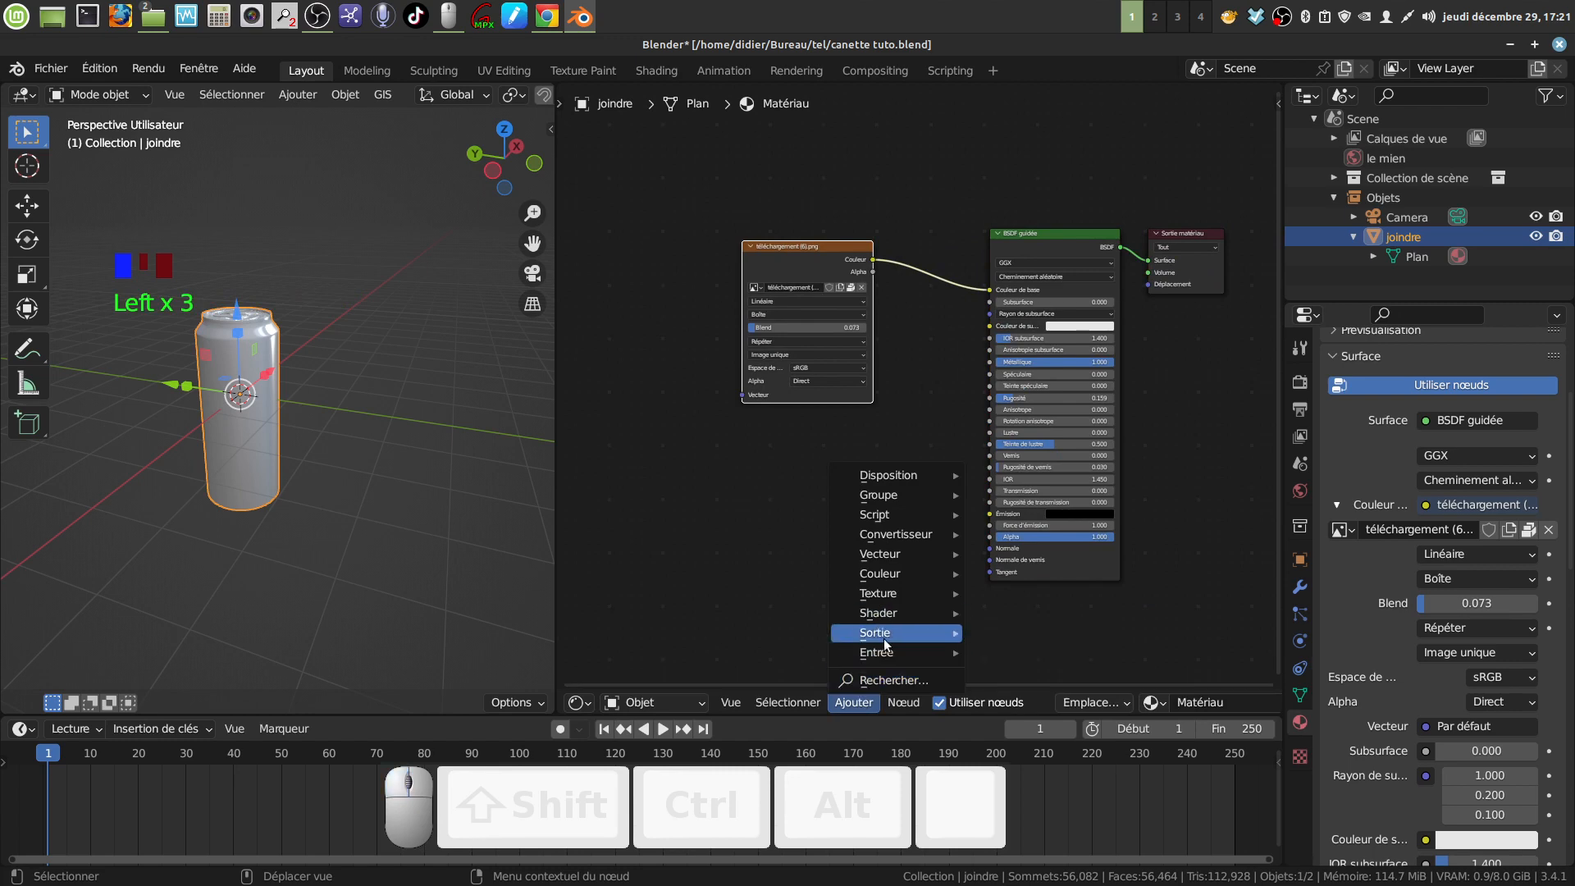
Add a Coordonnées de texture node and place it well before the image texture node
mouse_move(878, 652)
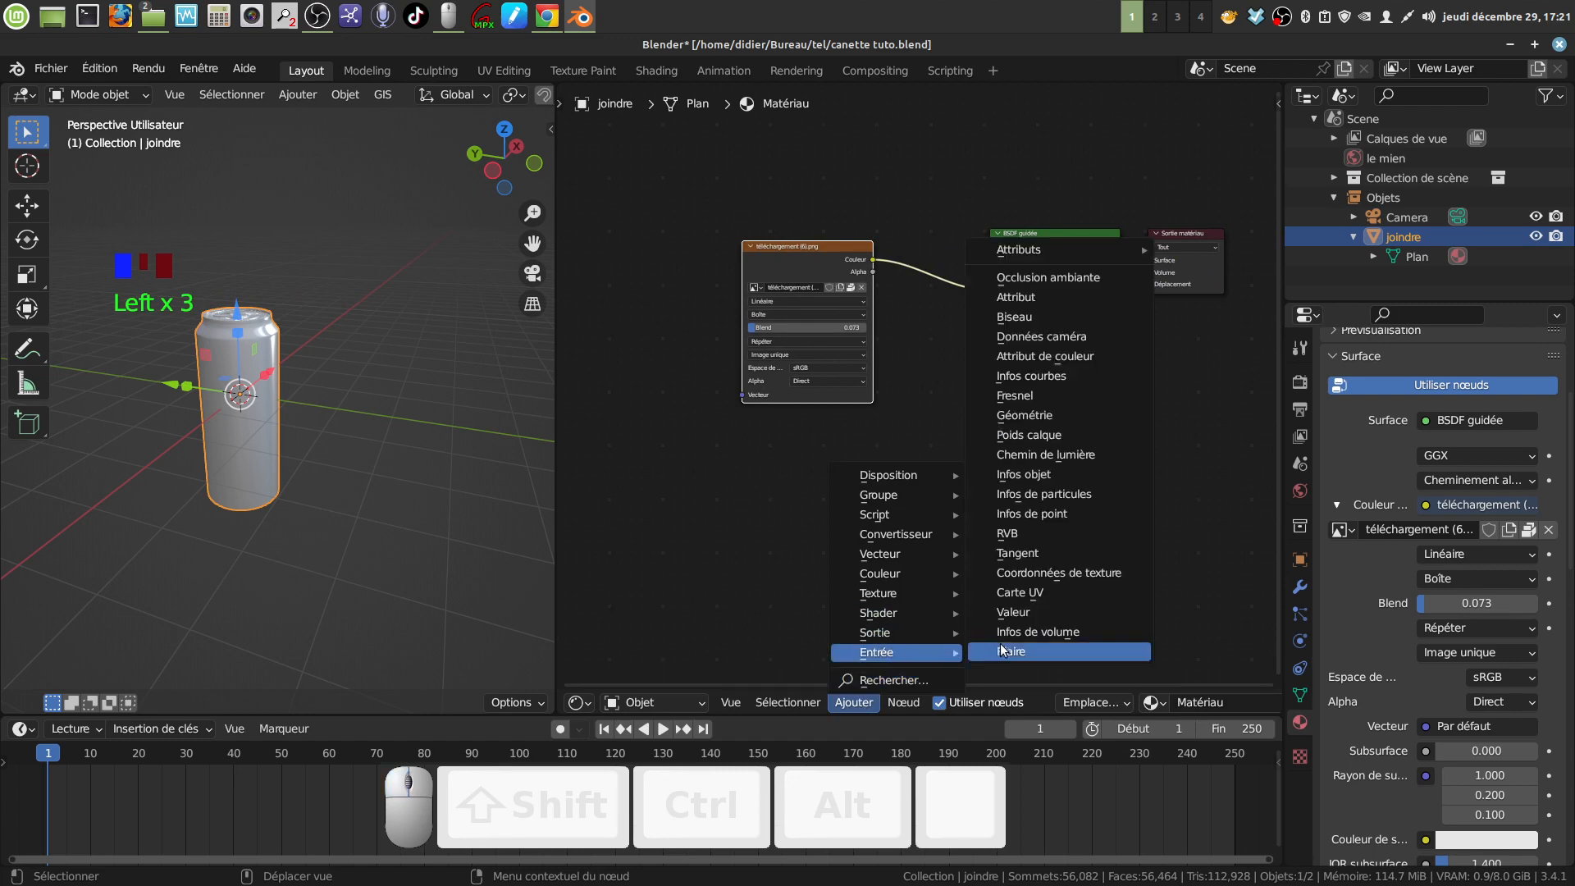
left_click(1055, 573)
scroll(740, 459, "up", 4)
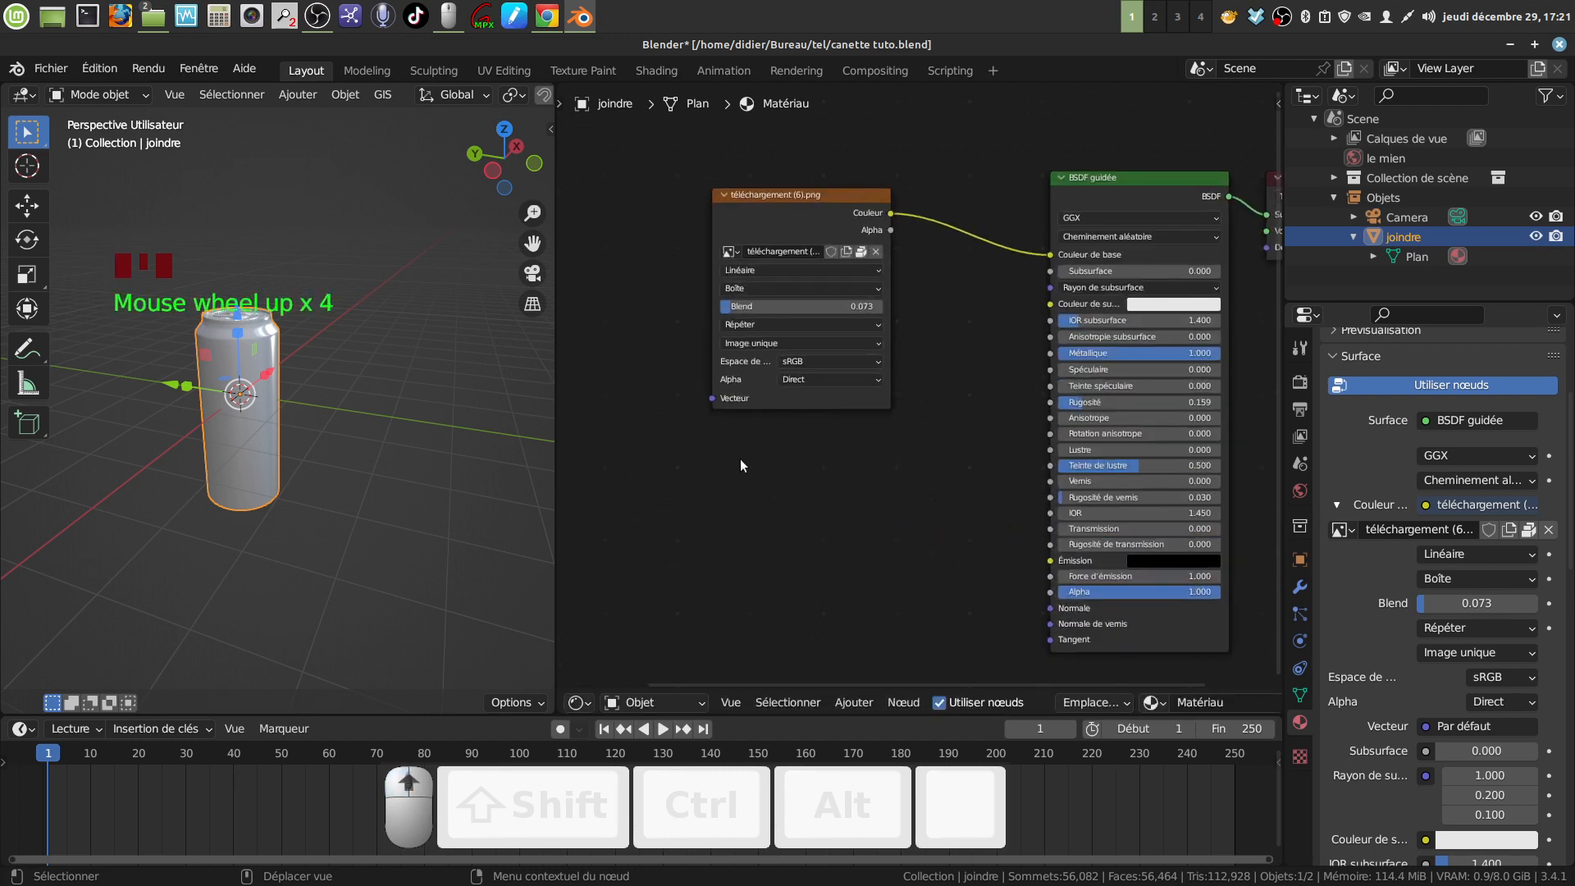
middle_click_drag(740, 459, 879, 506)
left_click_drag(726, 330, 636, 319)
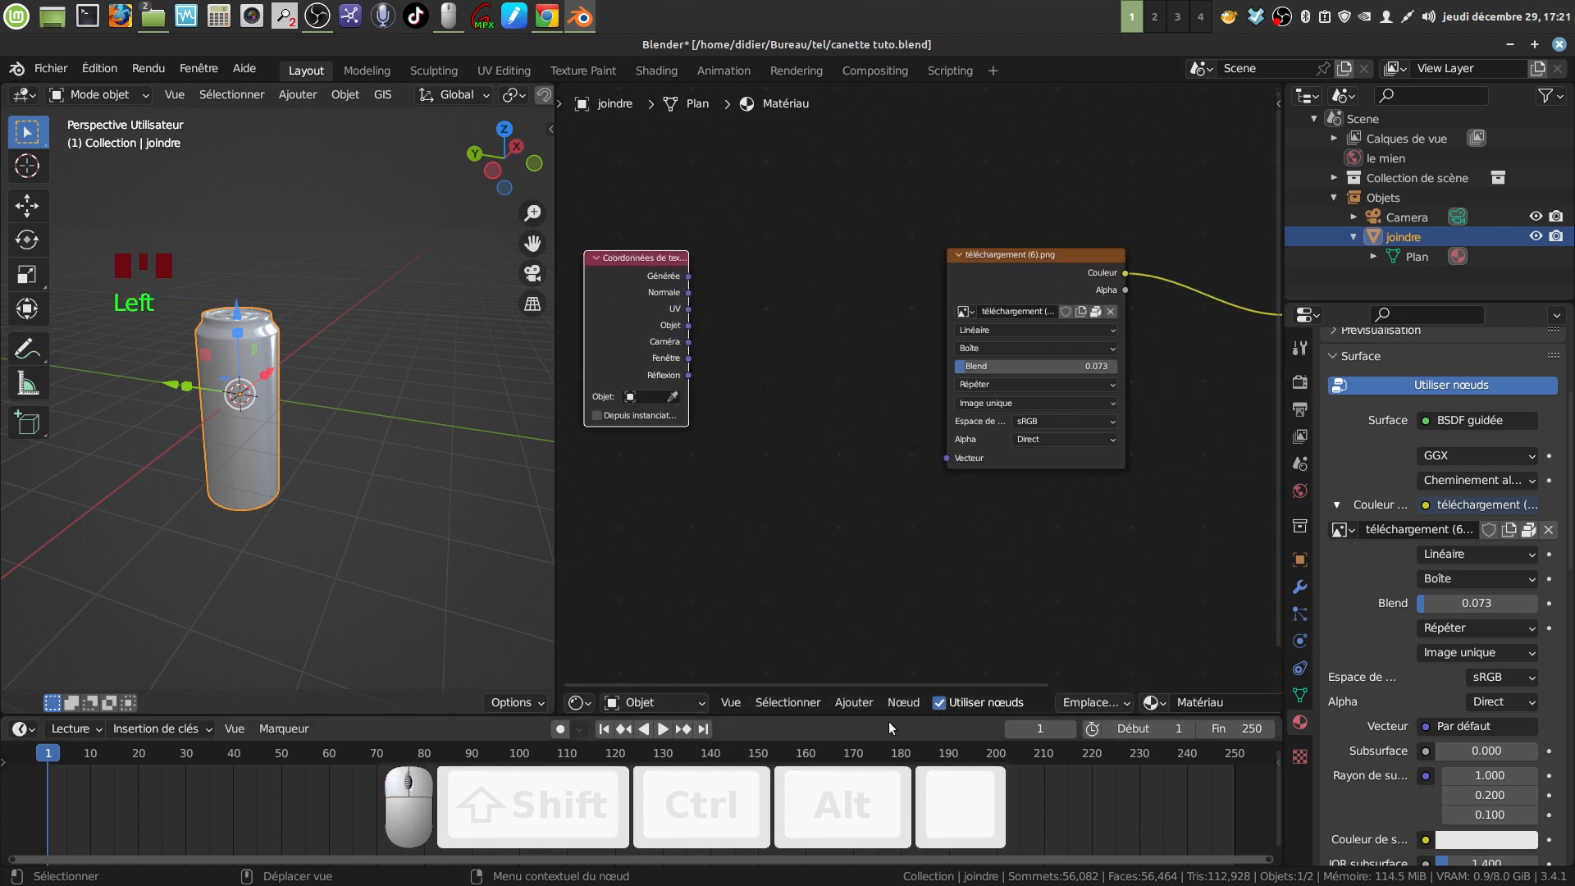
Insert a Placage node after the texture coordinates, linking Générée to its Vecteur input and its output to the image texture's Vecteur
left_click(853, 703)
mouse_move(879, 555)
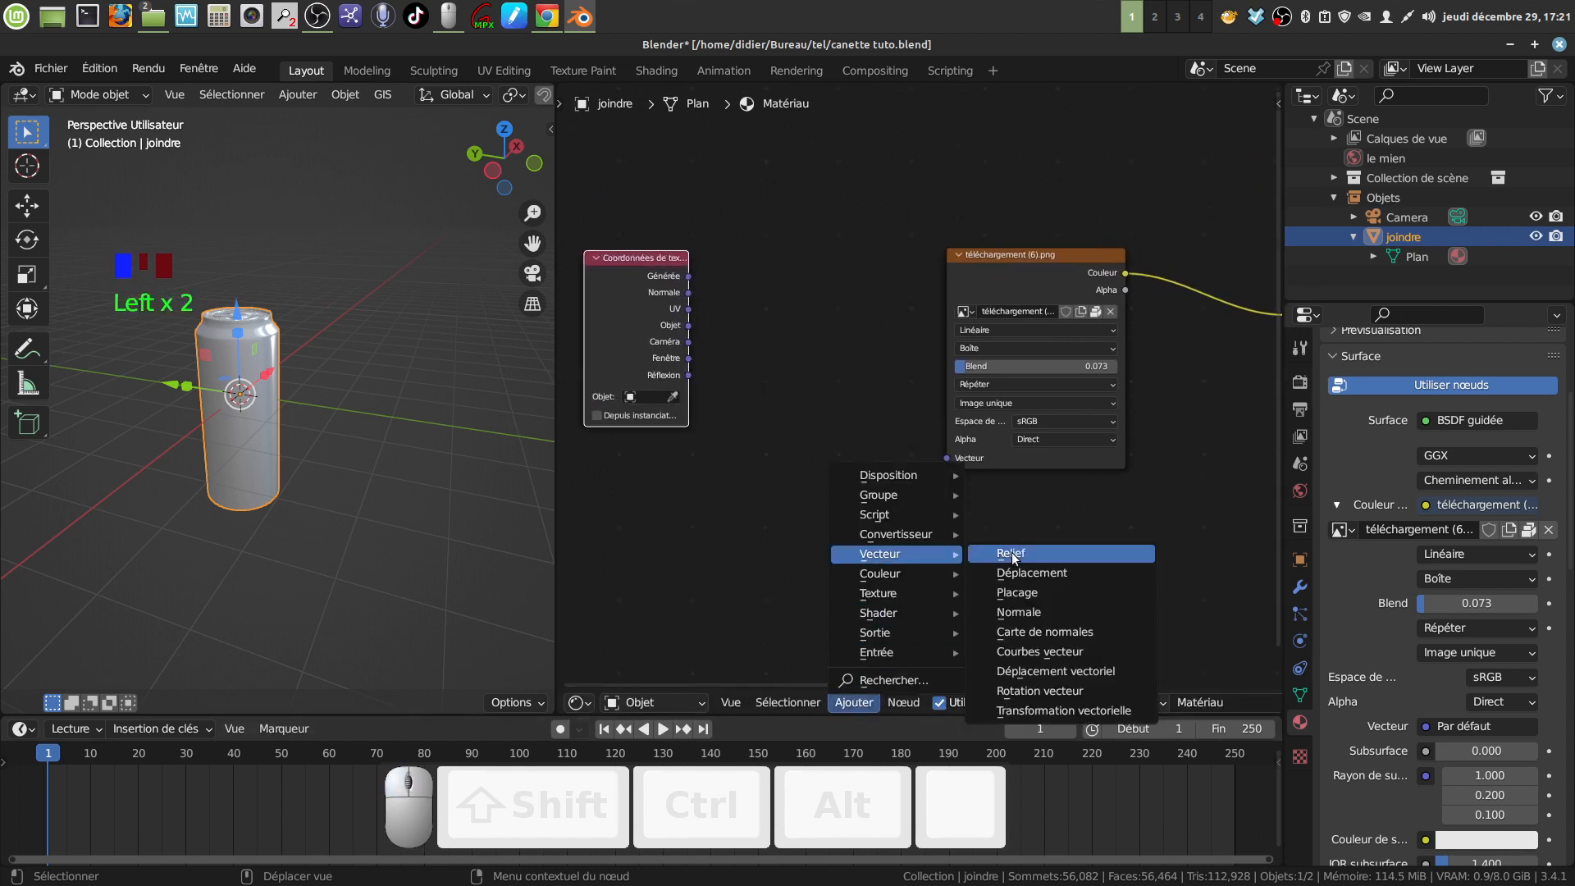
left_click(1031, 599)
left_click(798, 250)
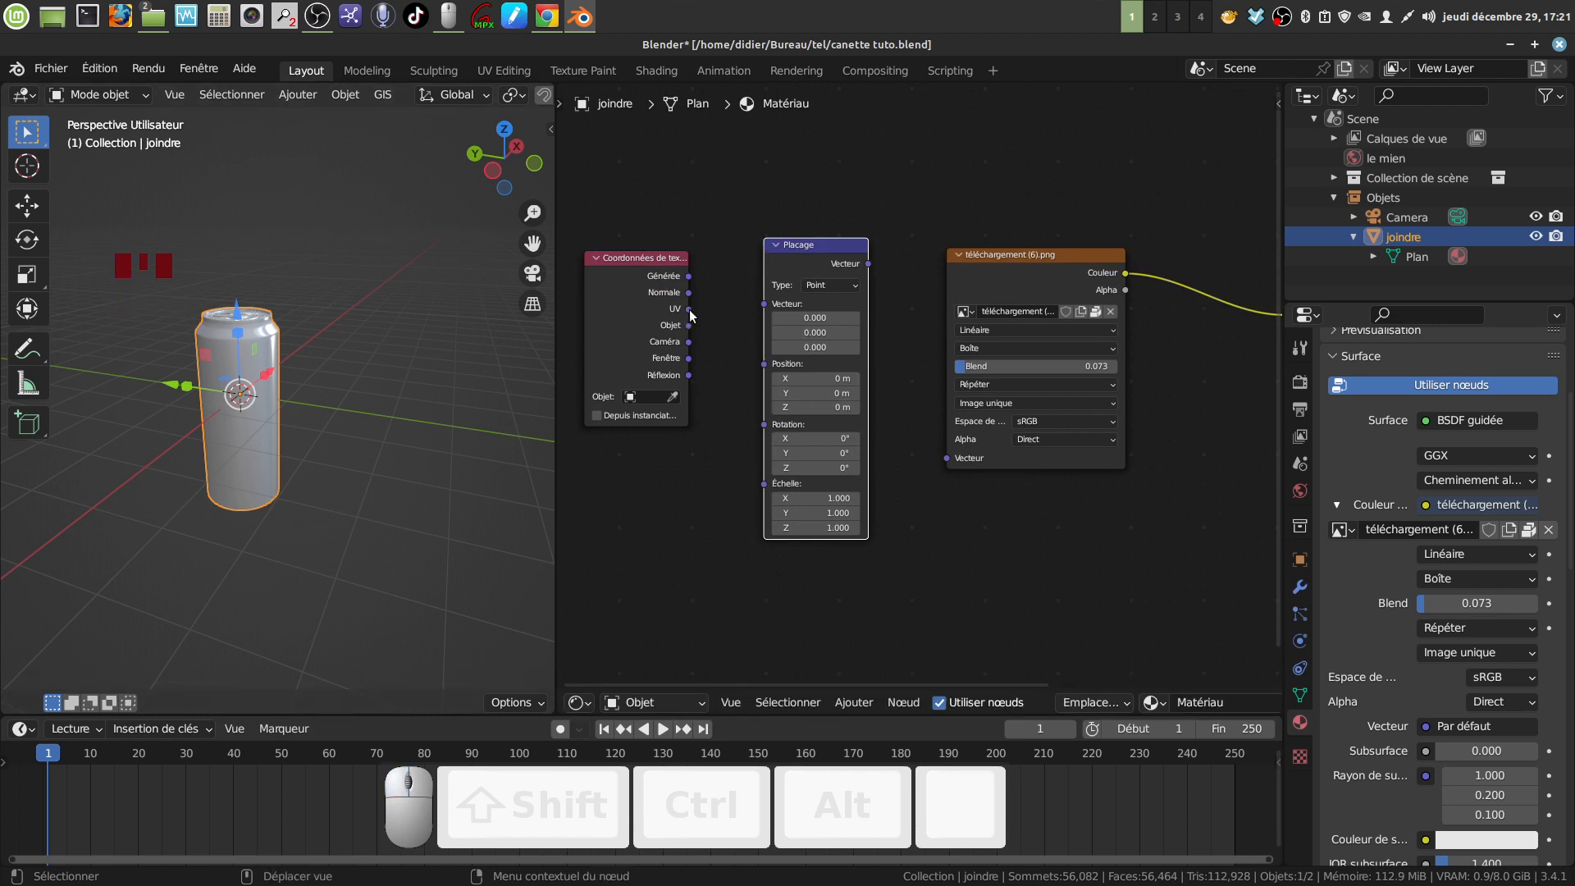
left_click_drag(689, 279, 764, 305)
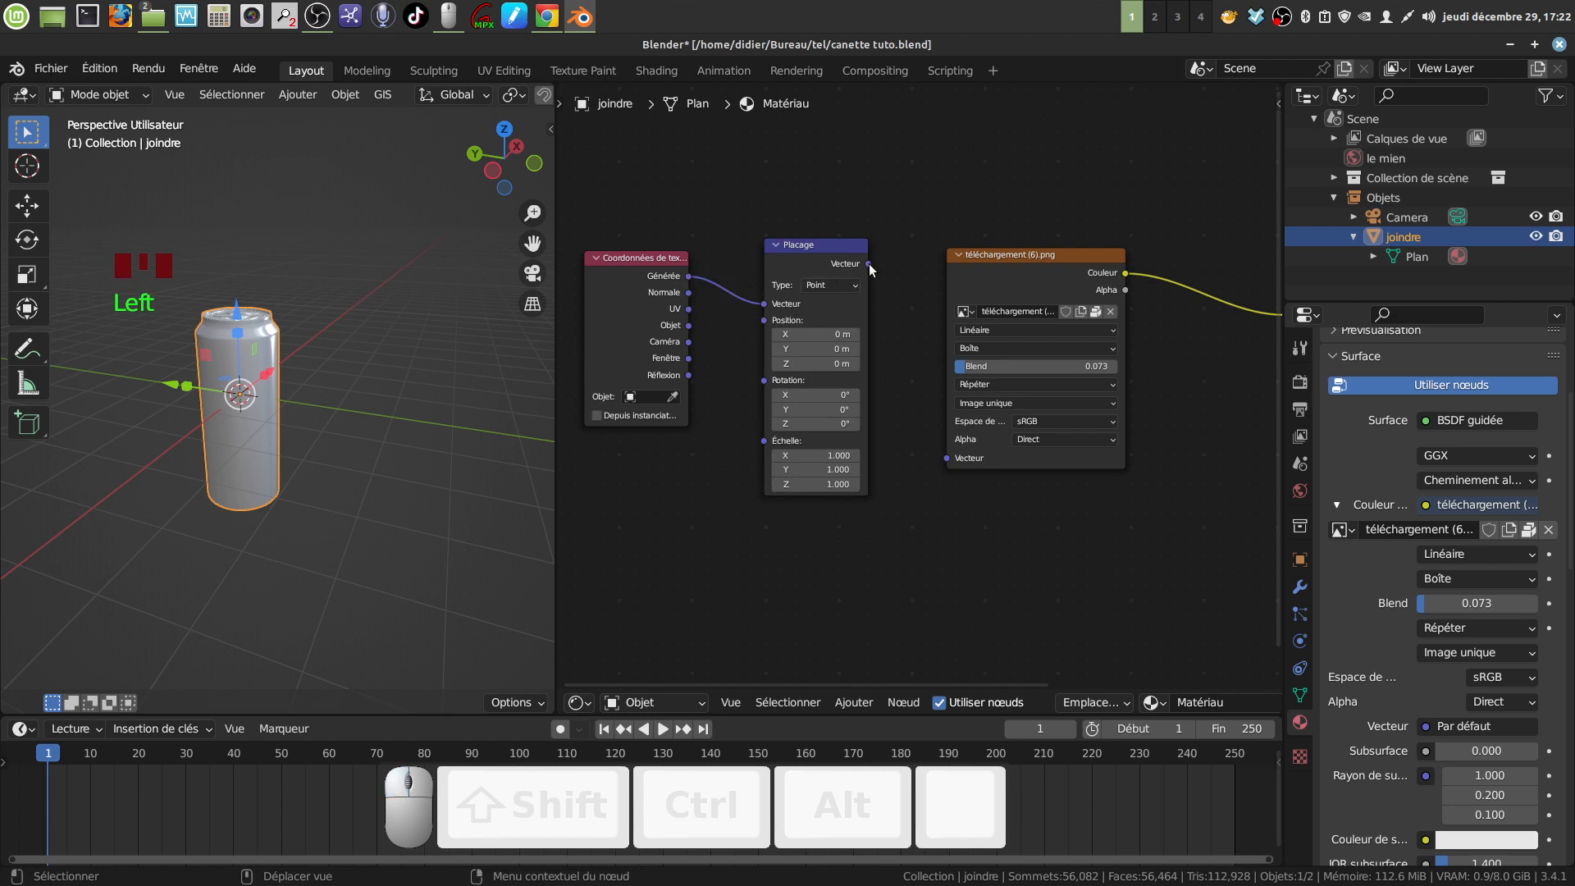
left_click_drag(869, 264, 952, 461)
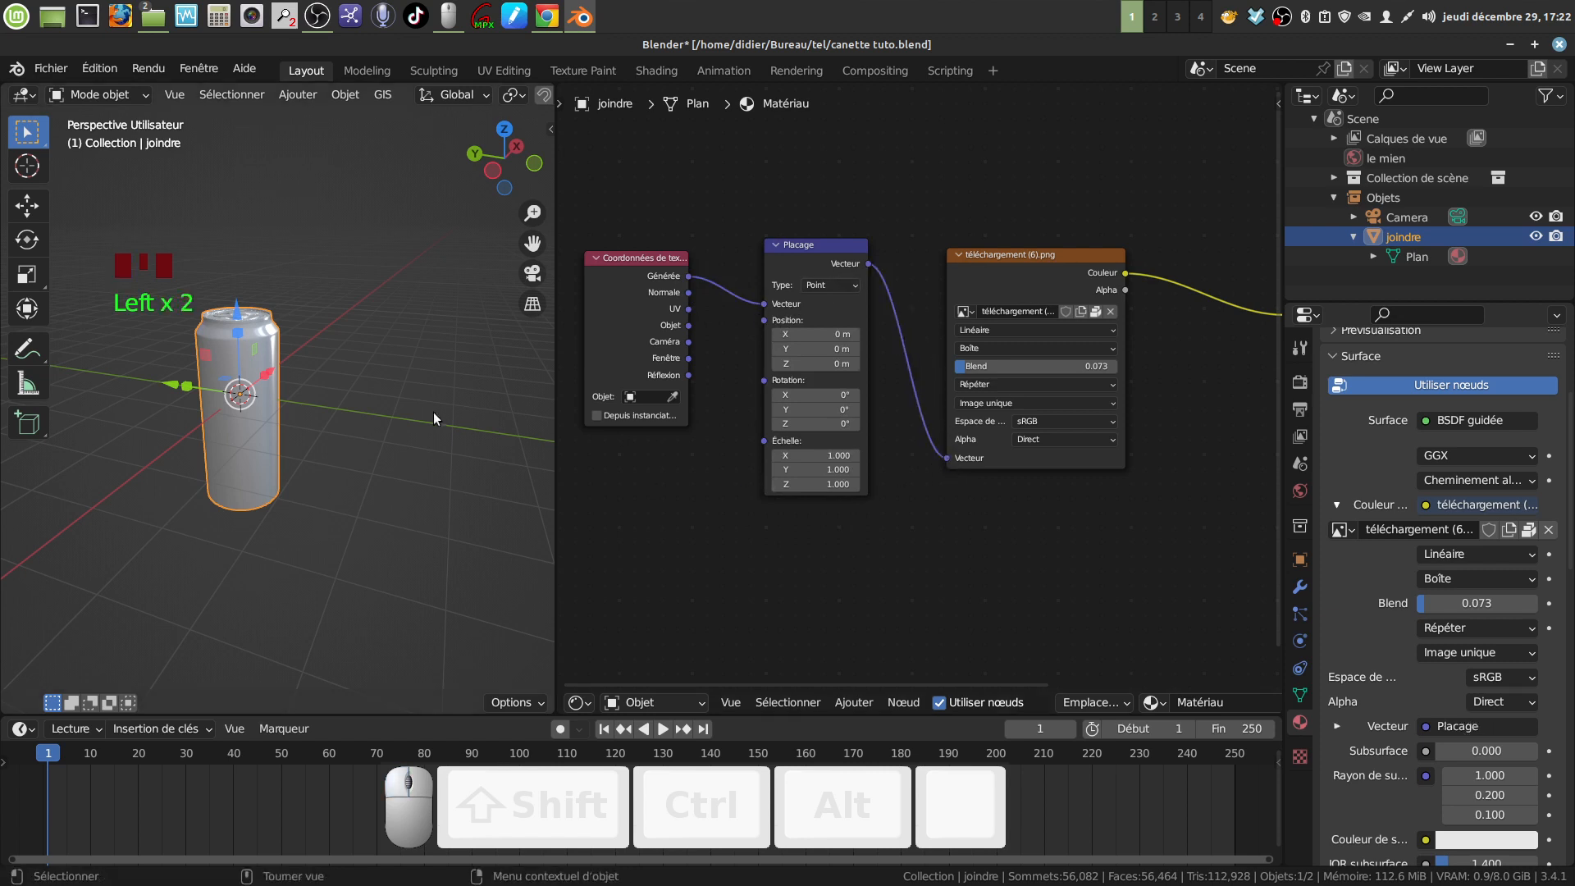
Enlarge the 3D viewport and switch its shading to rendered mode
scroll(433, 427, "up", 4)
left_click_drag(558, 481, 783, 456)
scroll(740, 100, "down", 4)
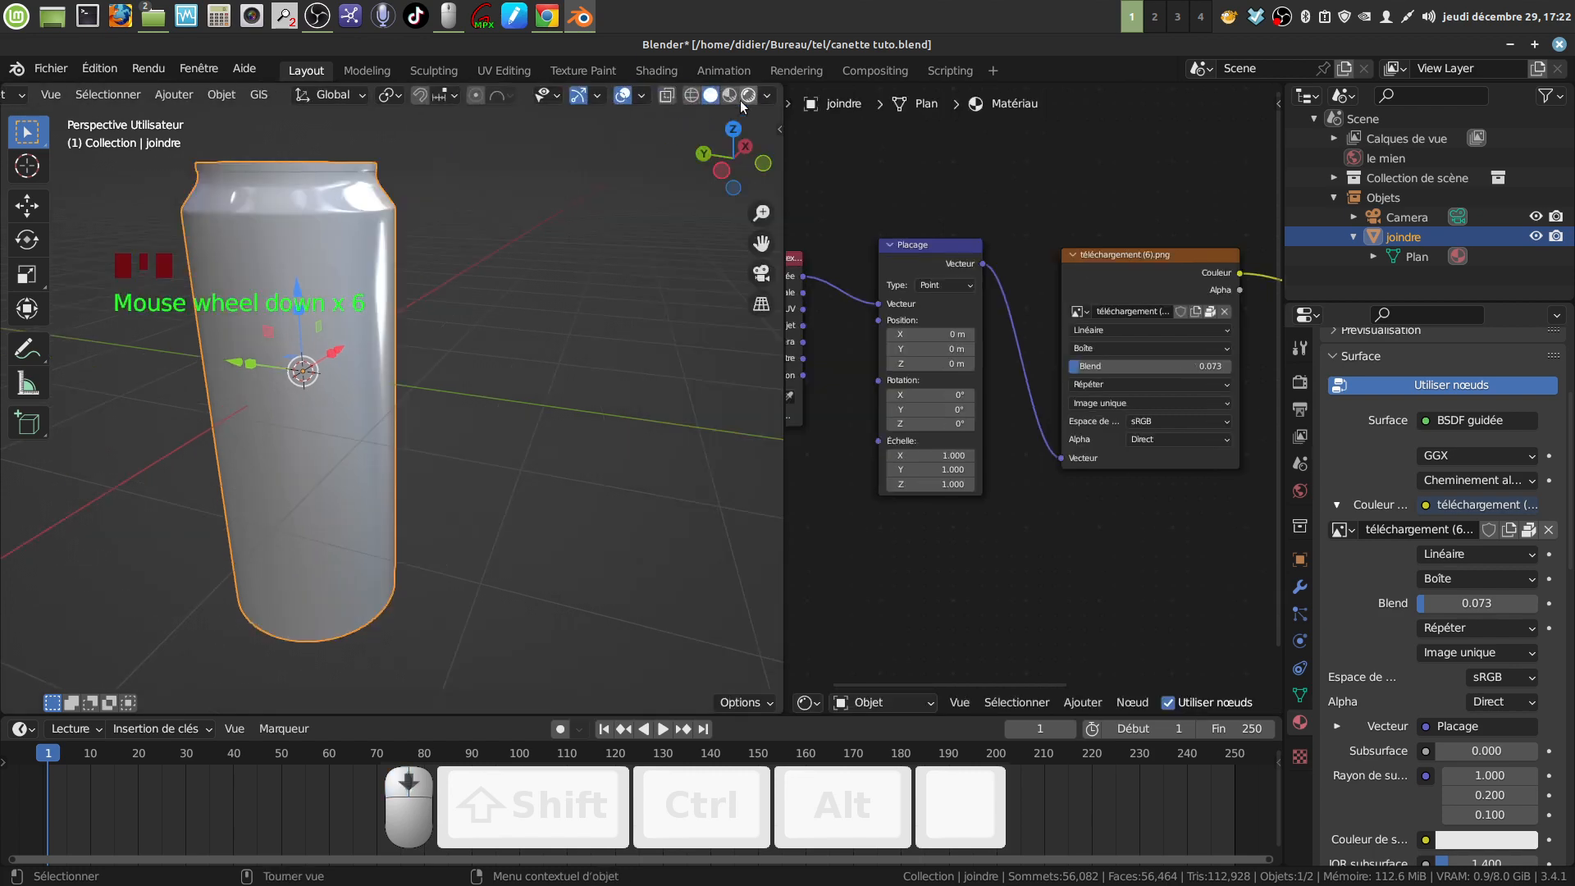
left_click(746, 97)
Examine the can's rendered metal surface from several angles and distances
middle_click_drag(431, 453, 543, 574)
scroll(529, 437, "down", 3)
scroll(461, 462, "up", 4)
scroll(386, 386, "up", 3)
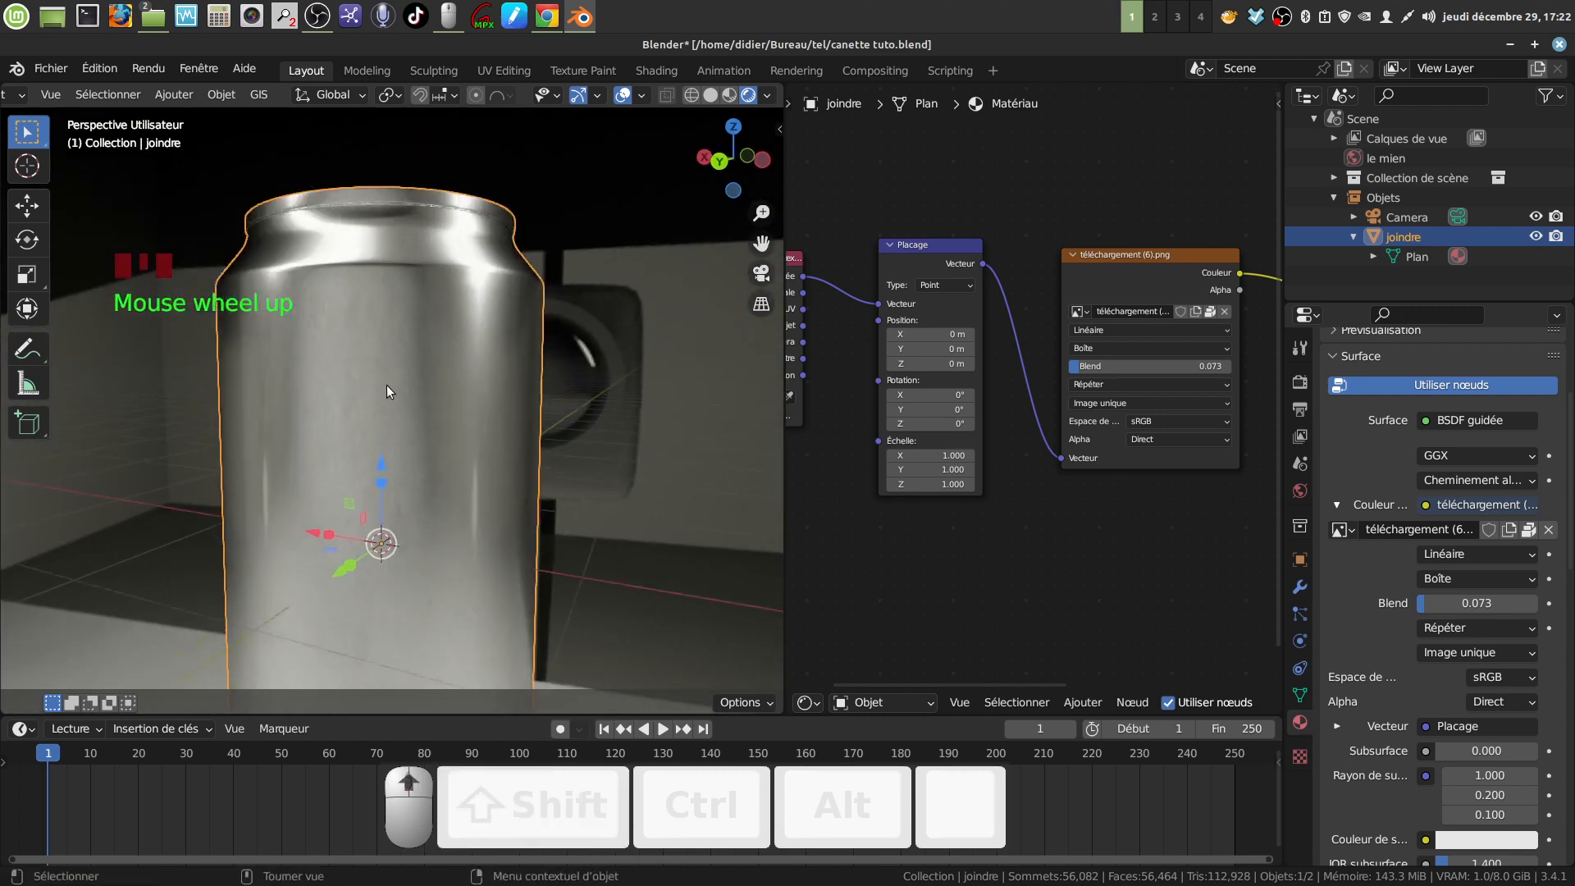
middle_click_drag(386, 386, 408, 424)
scroll(430, 386, "down", 3)
scroll(348, 439, "up", 3)
scroll(331, 410, "down", 2)
scroll(407, 417, "down", 3)
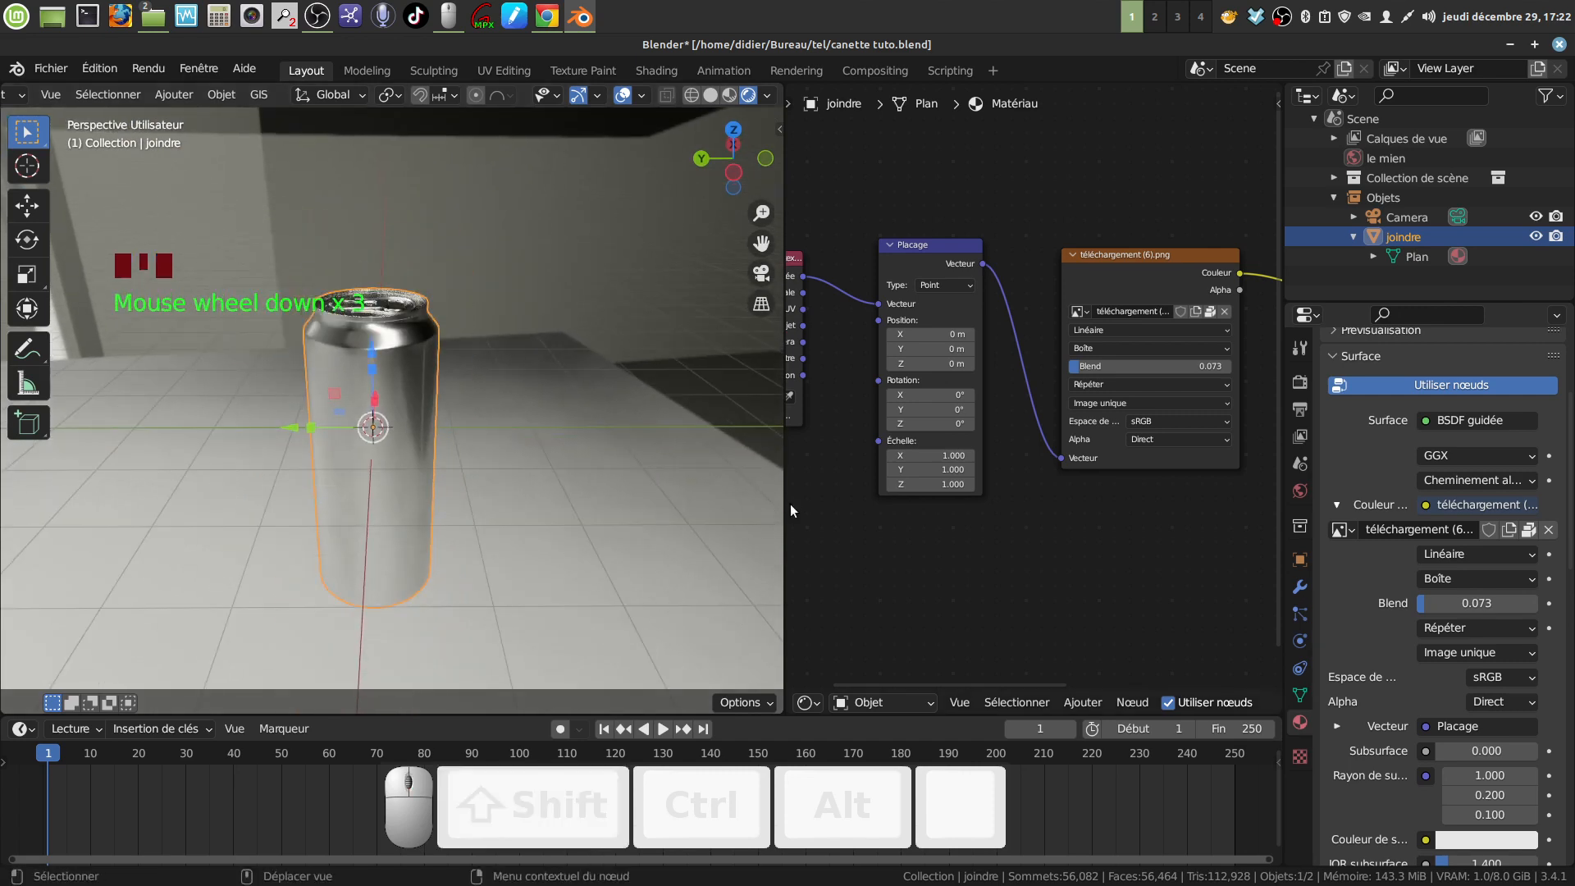
Widen the node editor and move the material output node down and away from the BSDF shader to free up space
left_click_drag(785, 504, 408, 492)
middle_click_drag(687, 523, 757, 434)
scroll(220, 554, "up", 3)
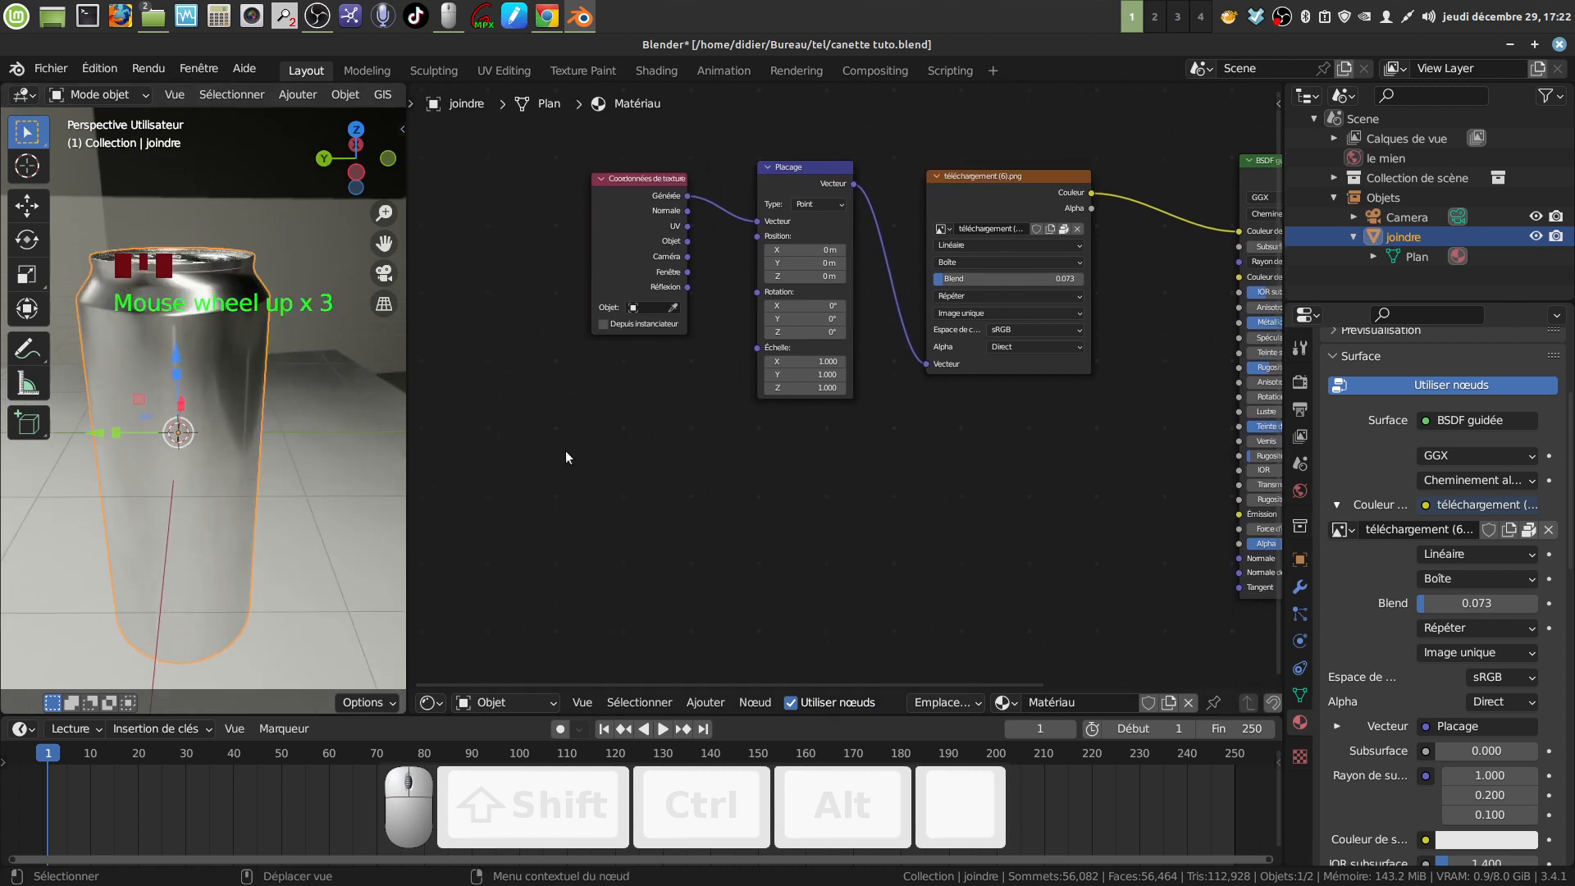
scroll(582, 450, "down", 3)
middle_click_drag(599, 450, 542, 421)
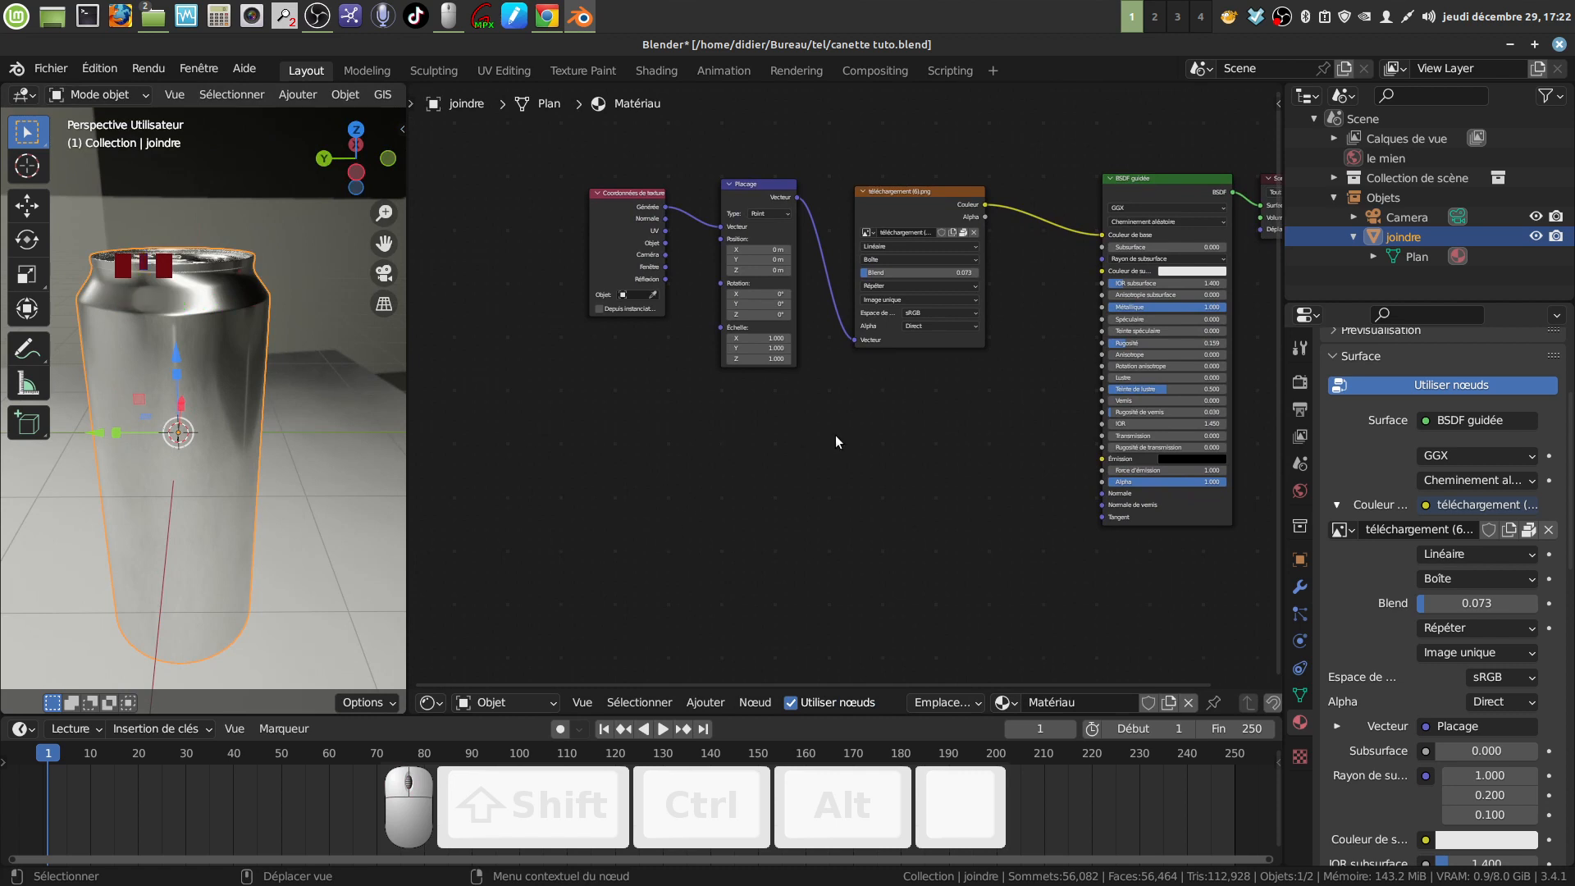
scroll(971, 487, "down", 4)
middle_click_drag(878, 496, 733, 466)
left_click_drag(1075, 247, 1191, 564)
middle_click_drag(955, 541, 989, 508)
scroll(887, 489, "down", 1)
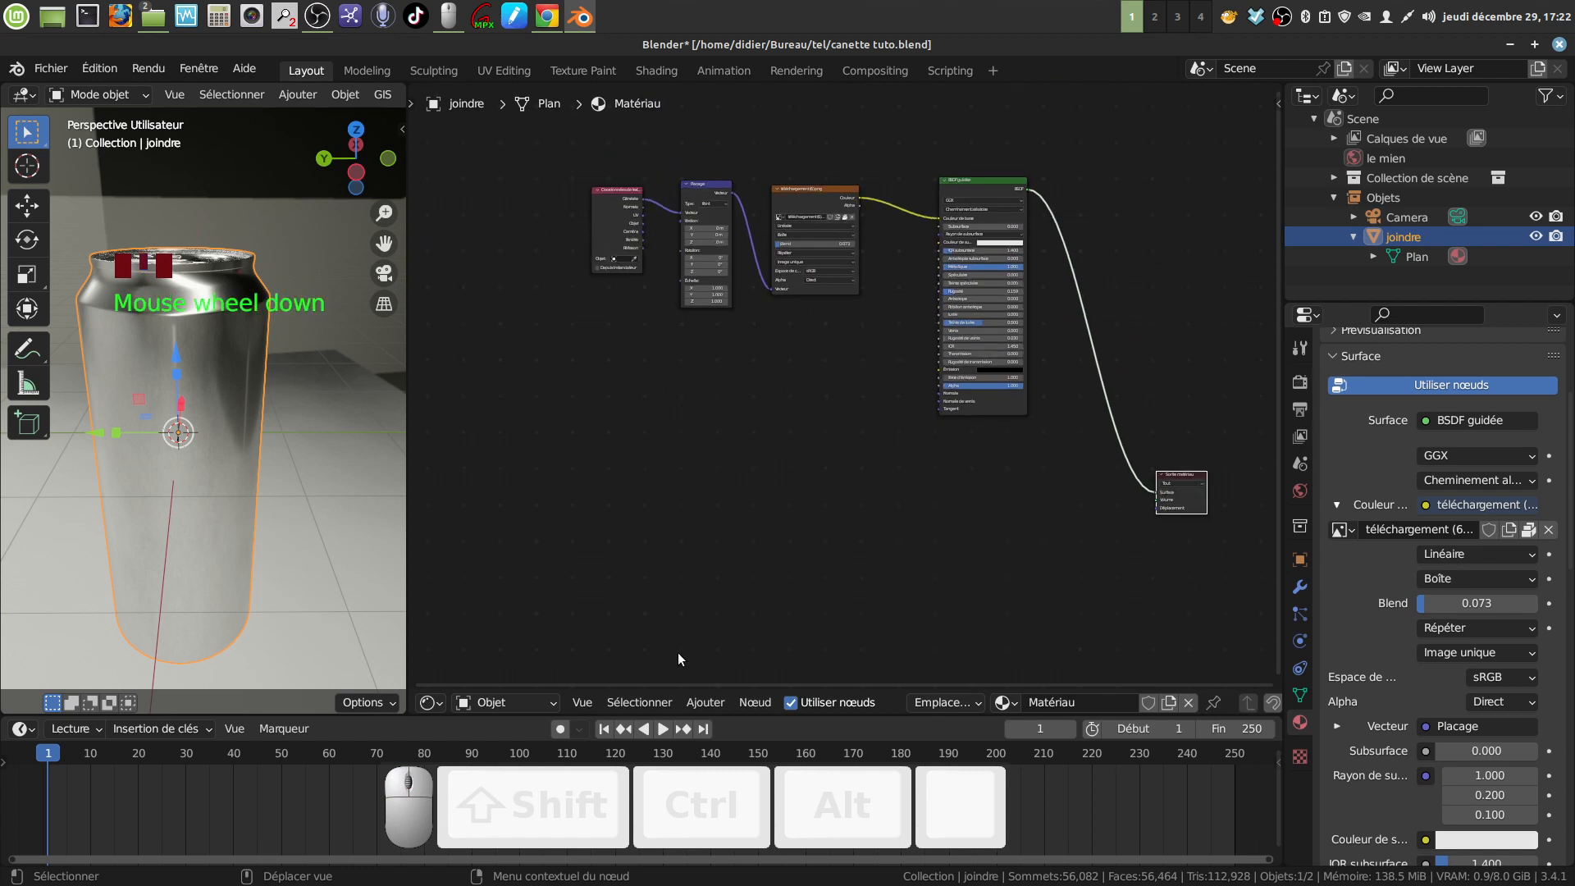
Add a Carte UV node in the free space below the texture coordinates node
left_click(706, 702)
mouse_move(721, 652)
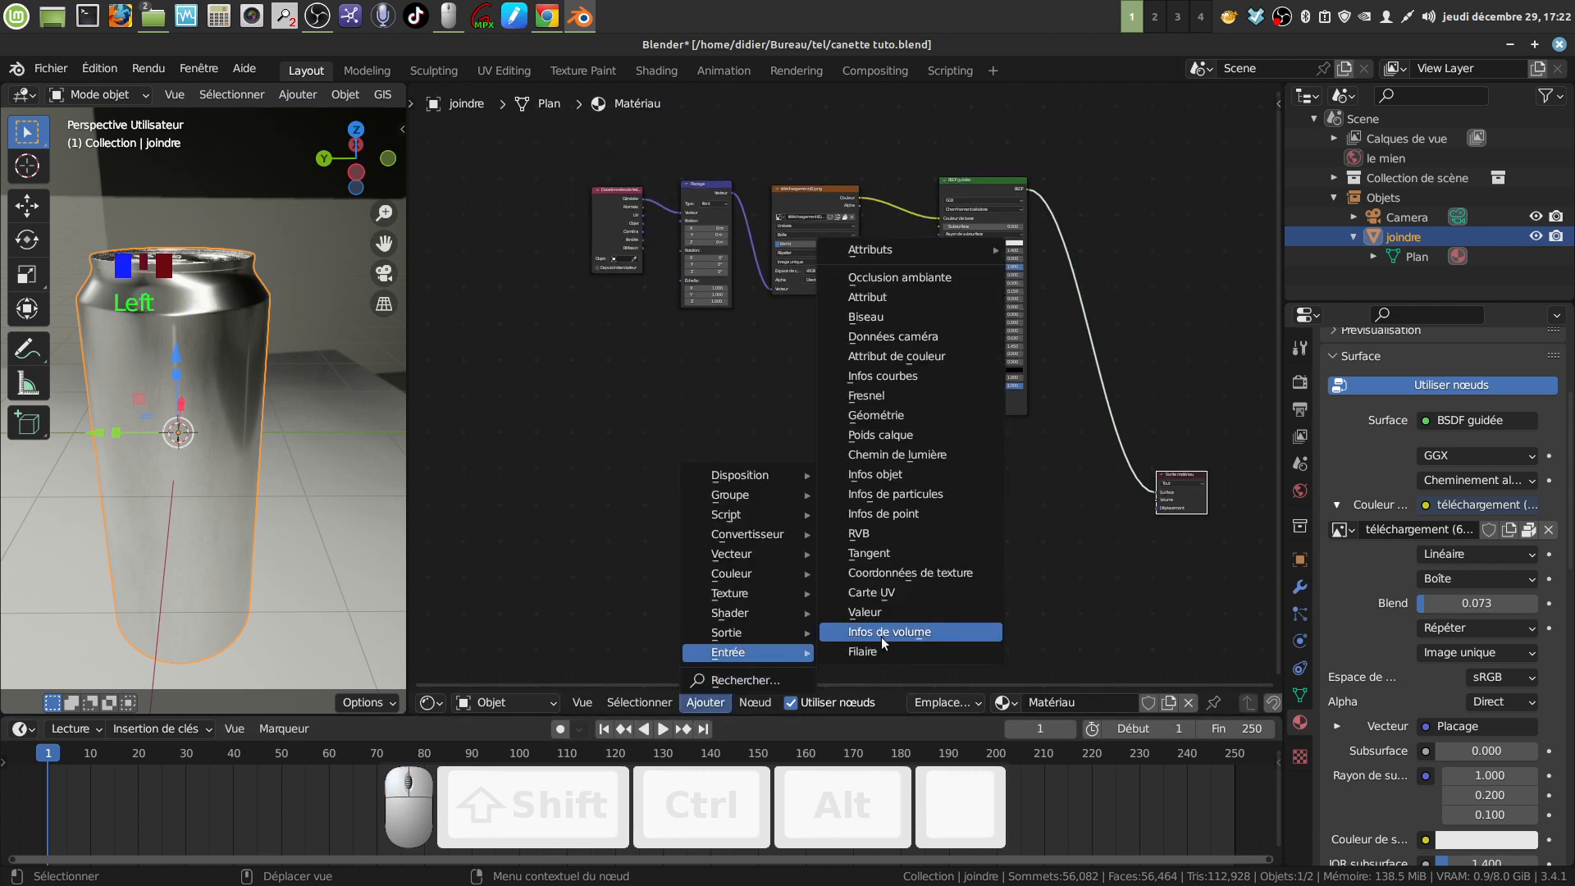
left_click(871, 592)
left_click(538, 447)
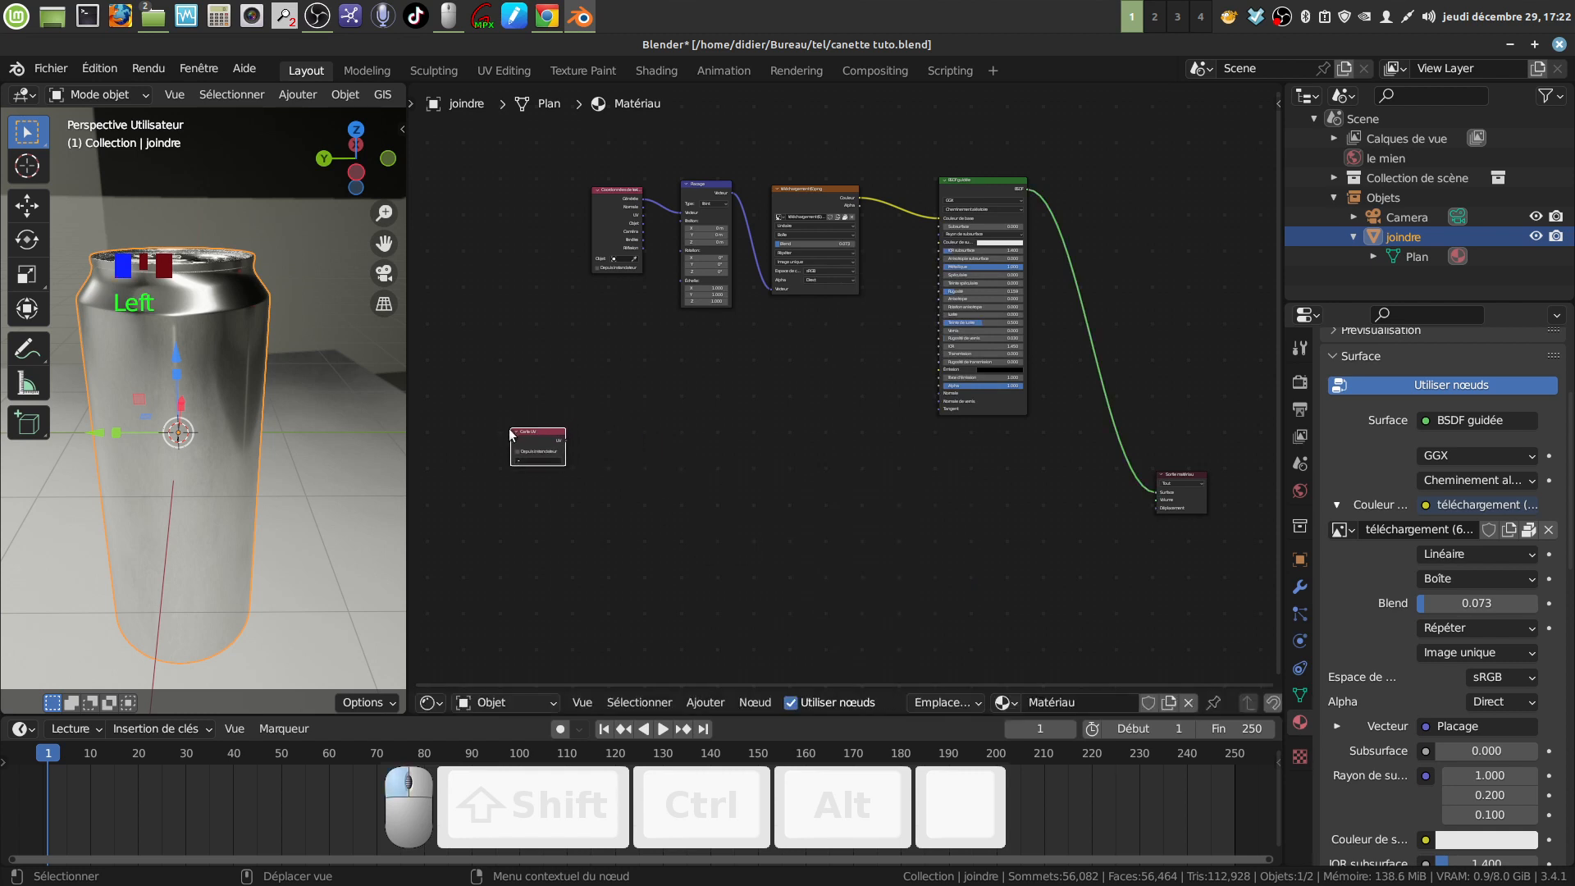
Add a Texture image node beside the Carte UV node and place a duplicate of it just below
left_click(702, 703)
mouse_move(738, 593)
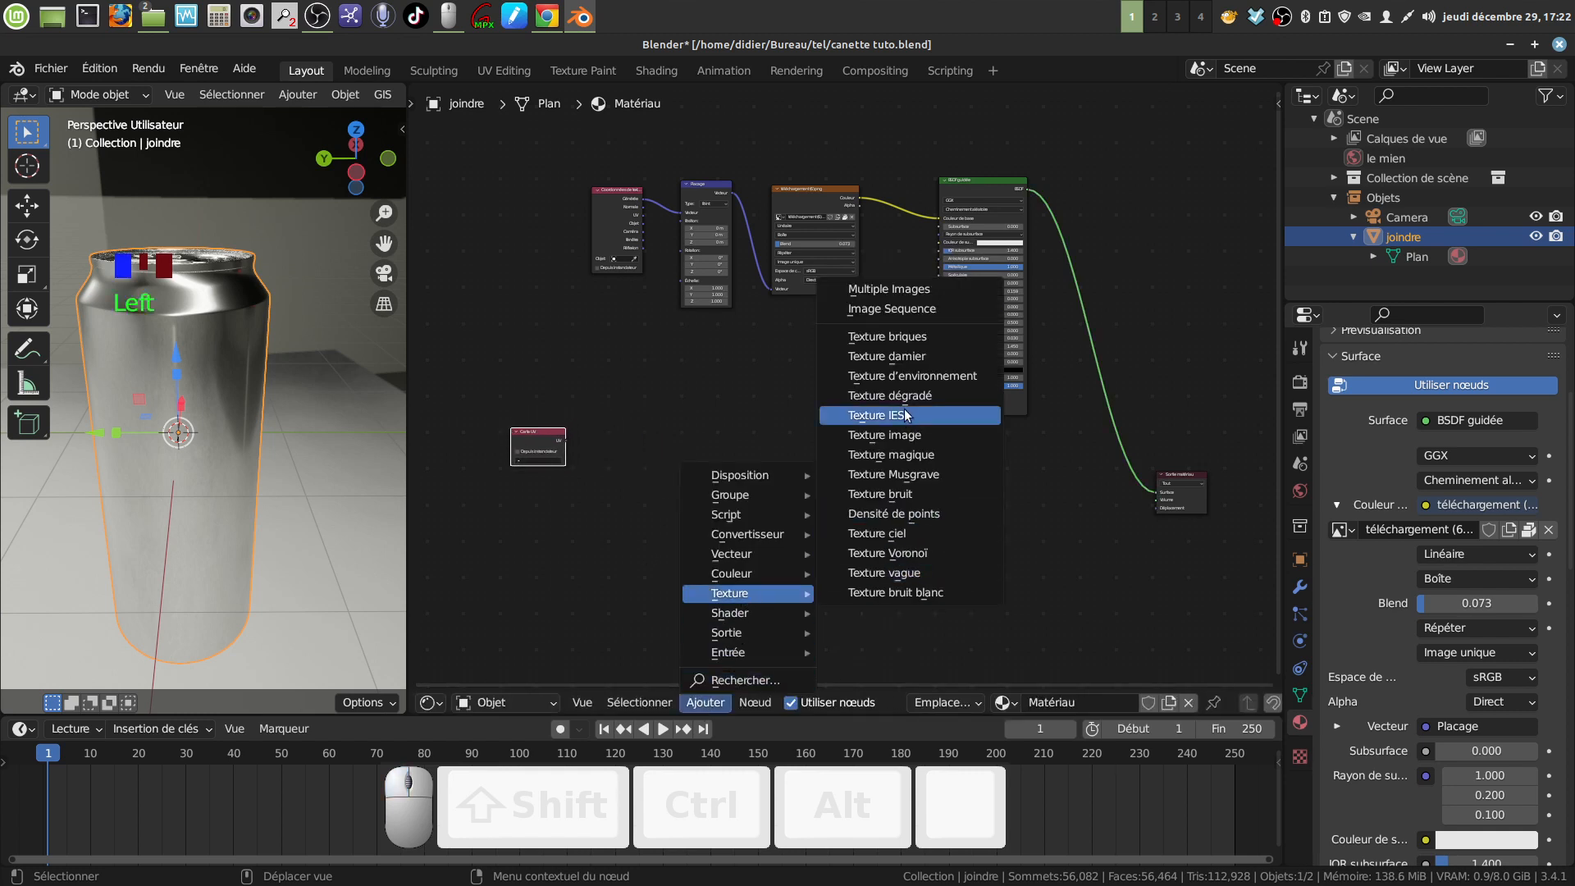
left_click(906, 435)
left_click(639, 431)
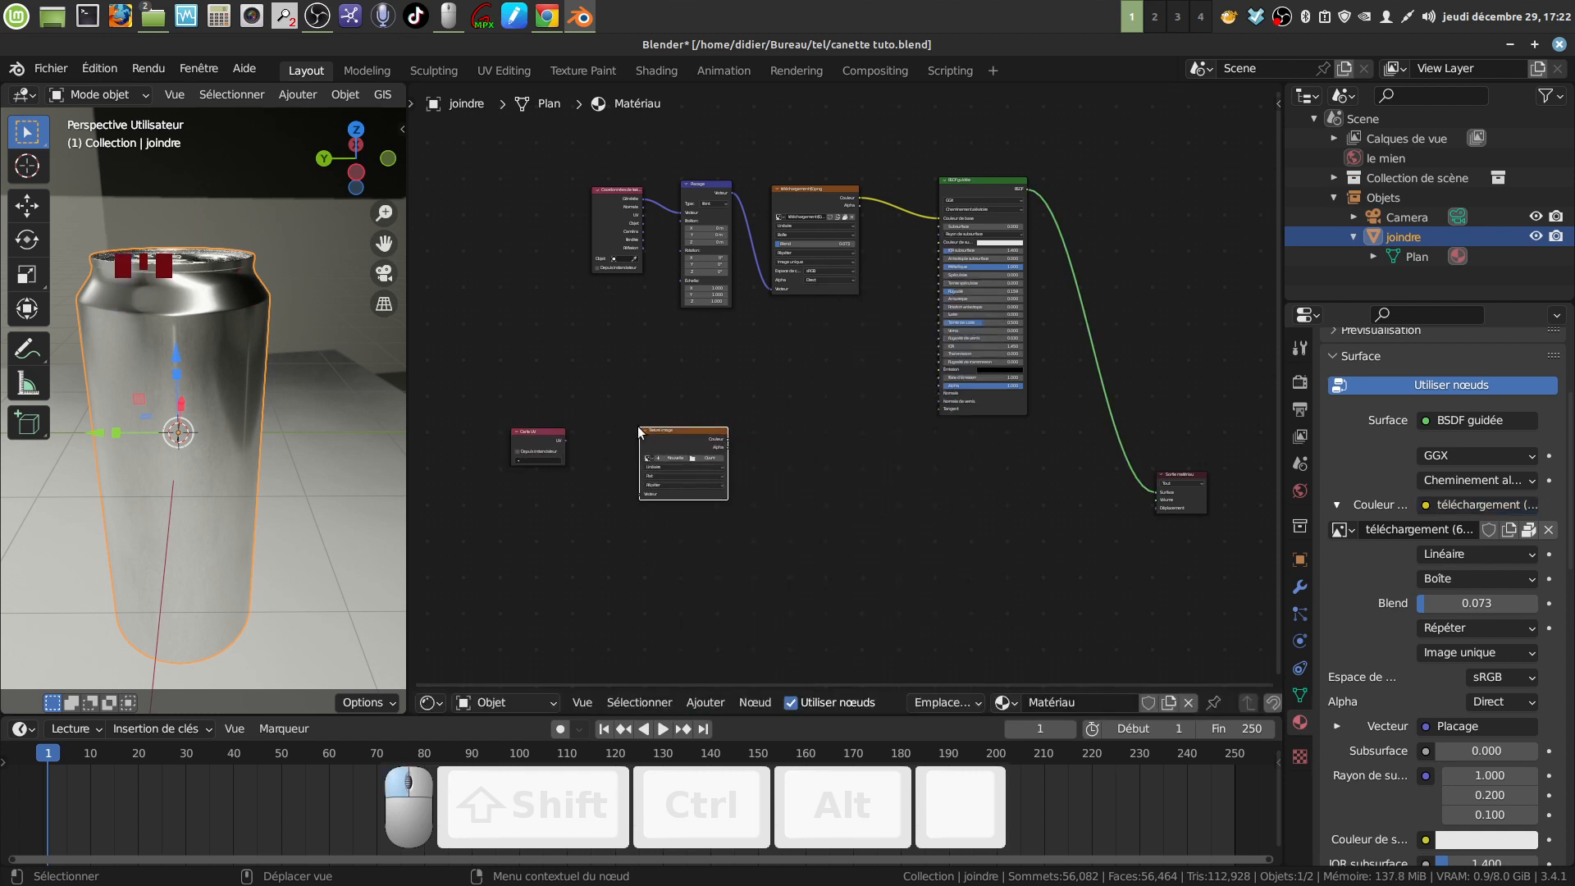
middle_click_drag(766, 463, 760, 438)
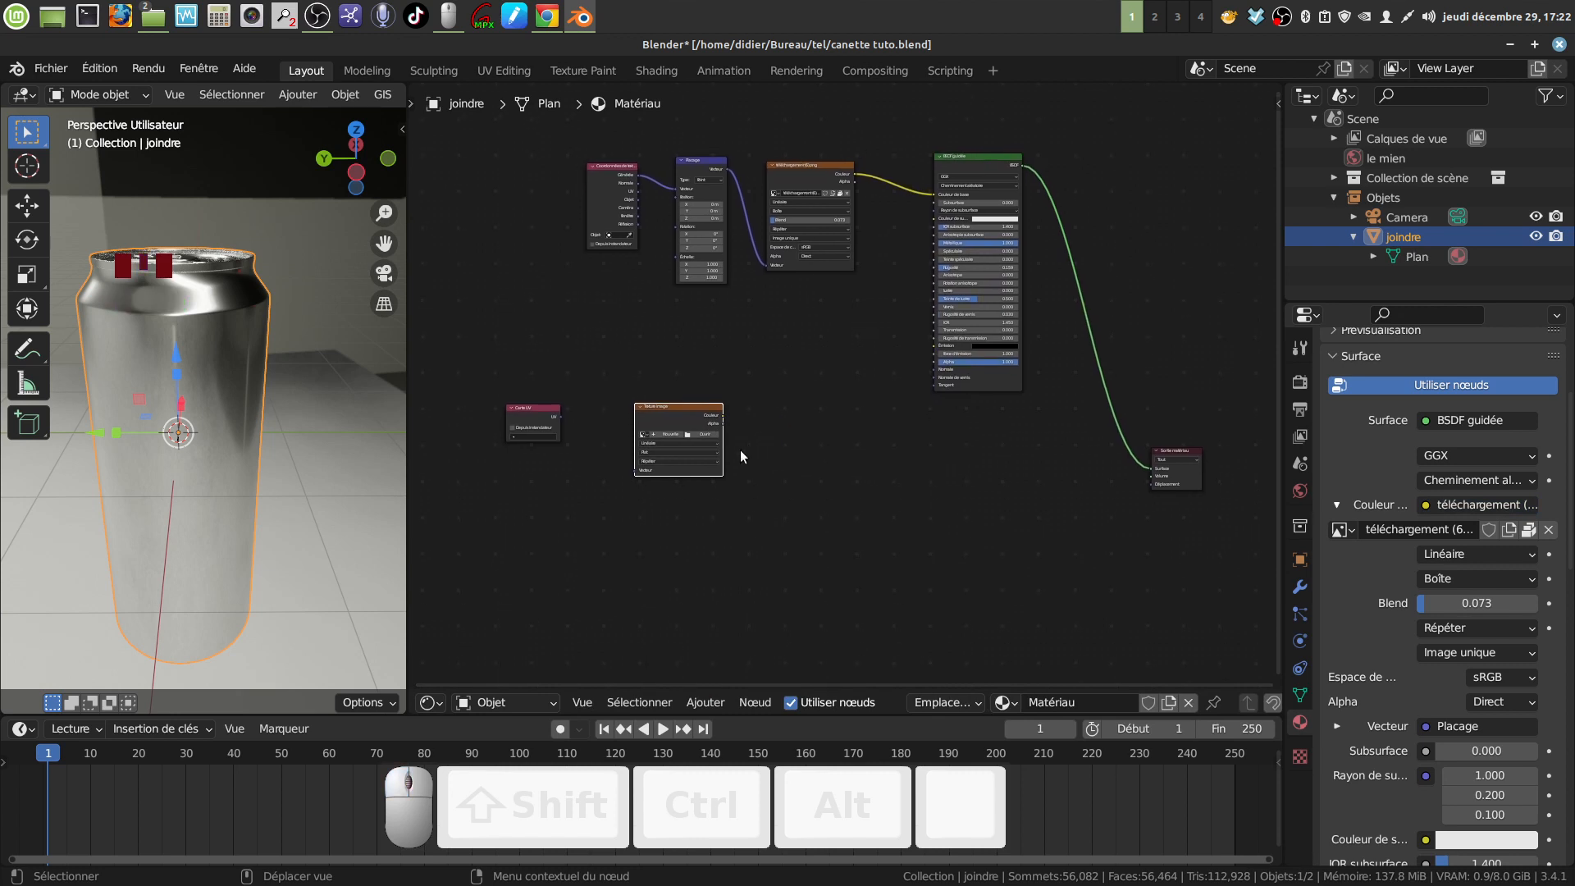
right_click(693, 413)
left_click(692, 414)
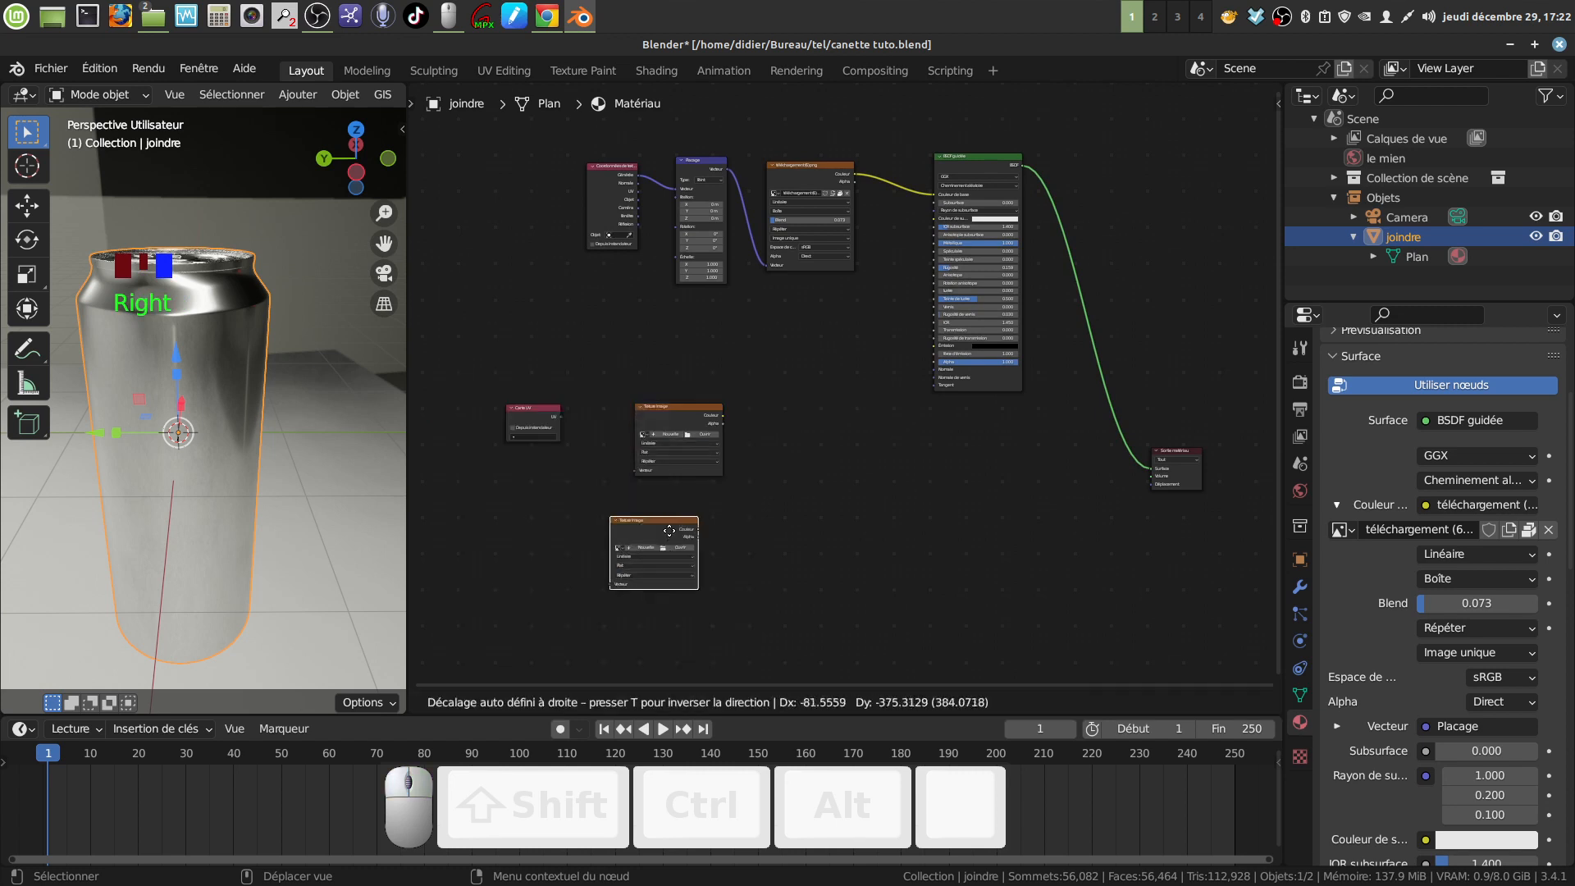
left_click(687, 514)
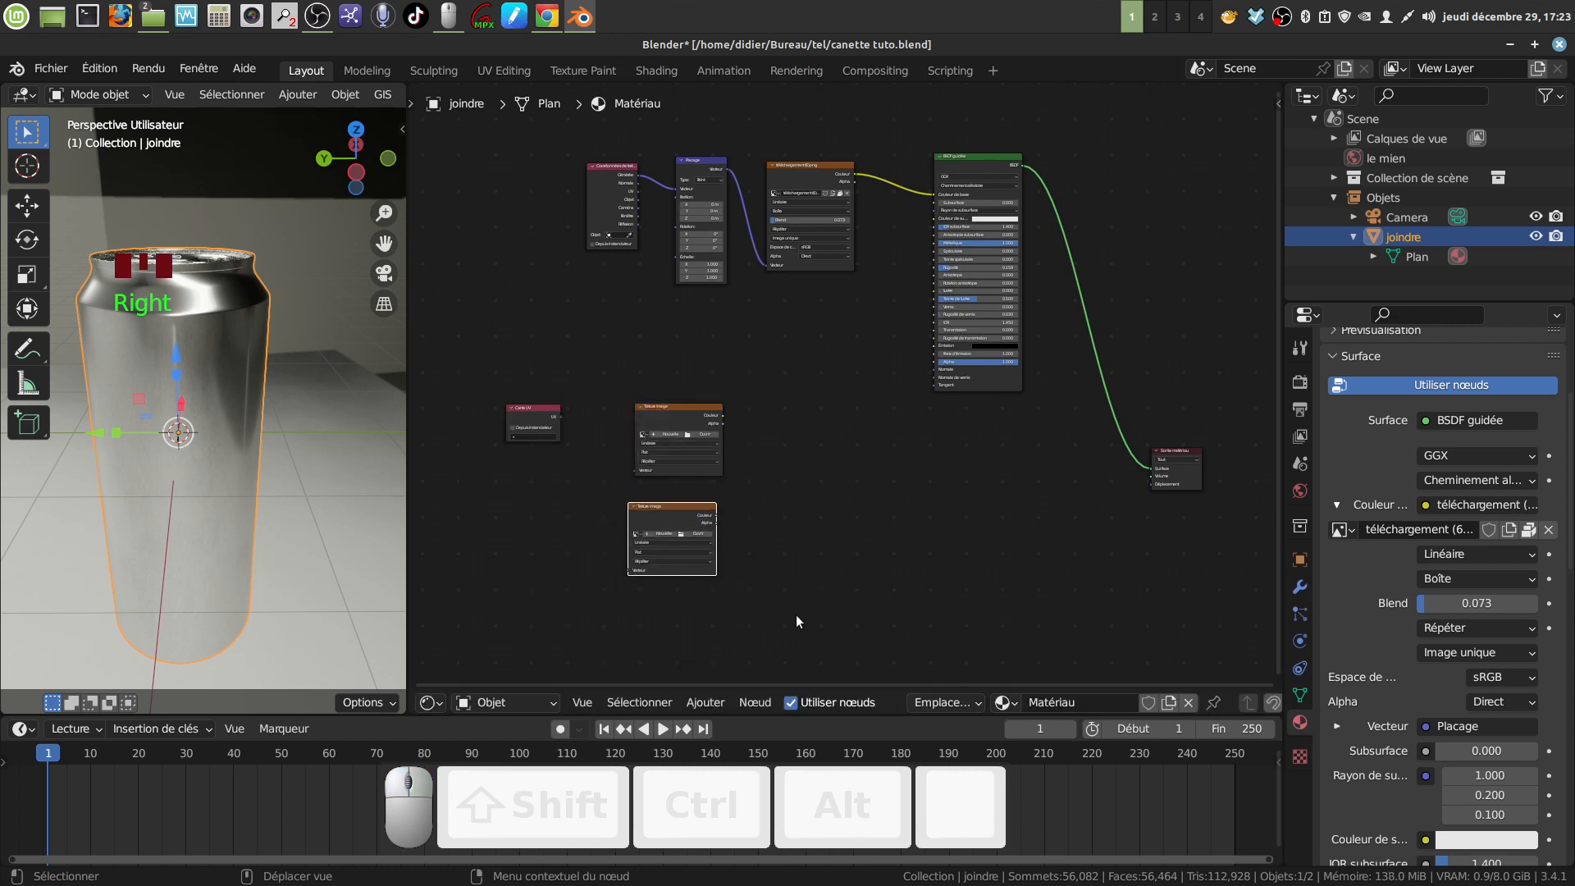
Duplicate the BSDF guidée node twice, stacking both copies below the original
left_click(707, 702)
right_click(992, 377)
left_click(993, 377)
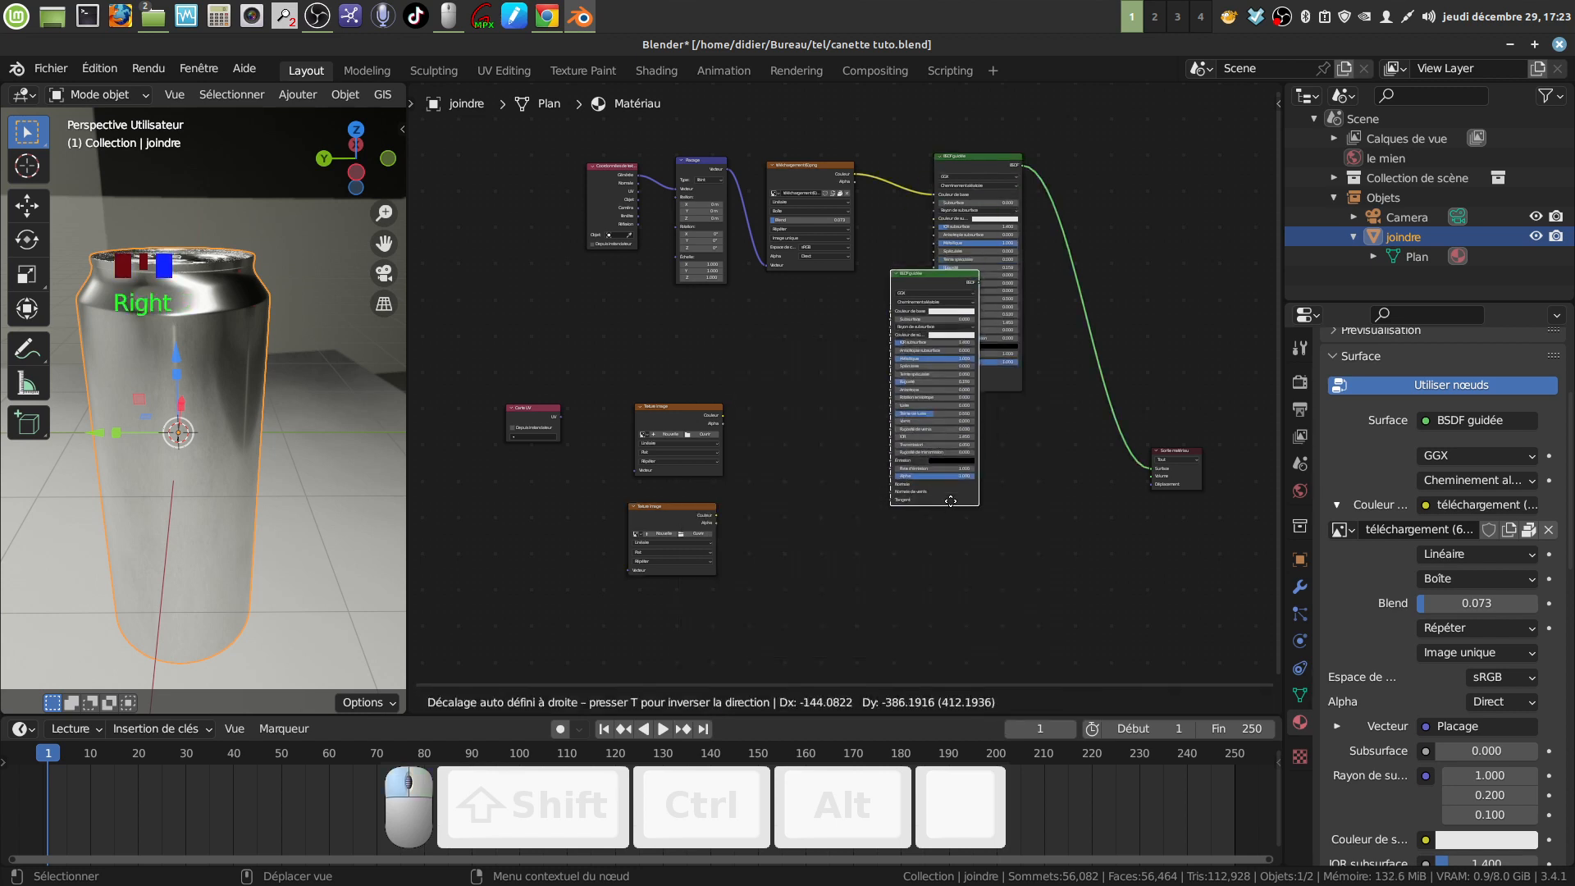
left_click(1001, 574)
scroll(1017, 510, "down", 4)
middle_click_drag(1017, 519, 978, 430)
right_click(917, 463)
left_click(917, 463)
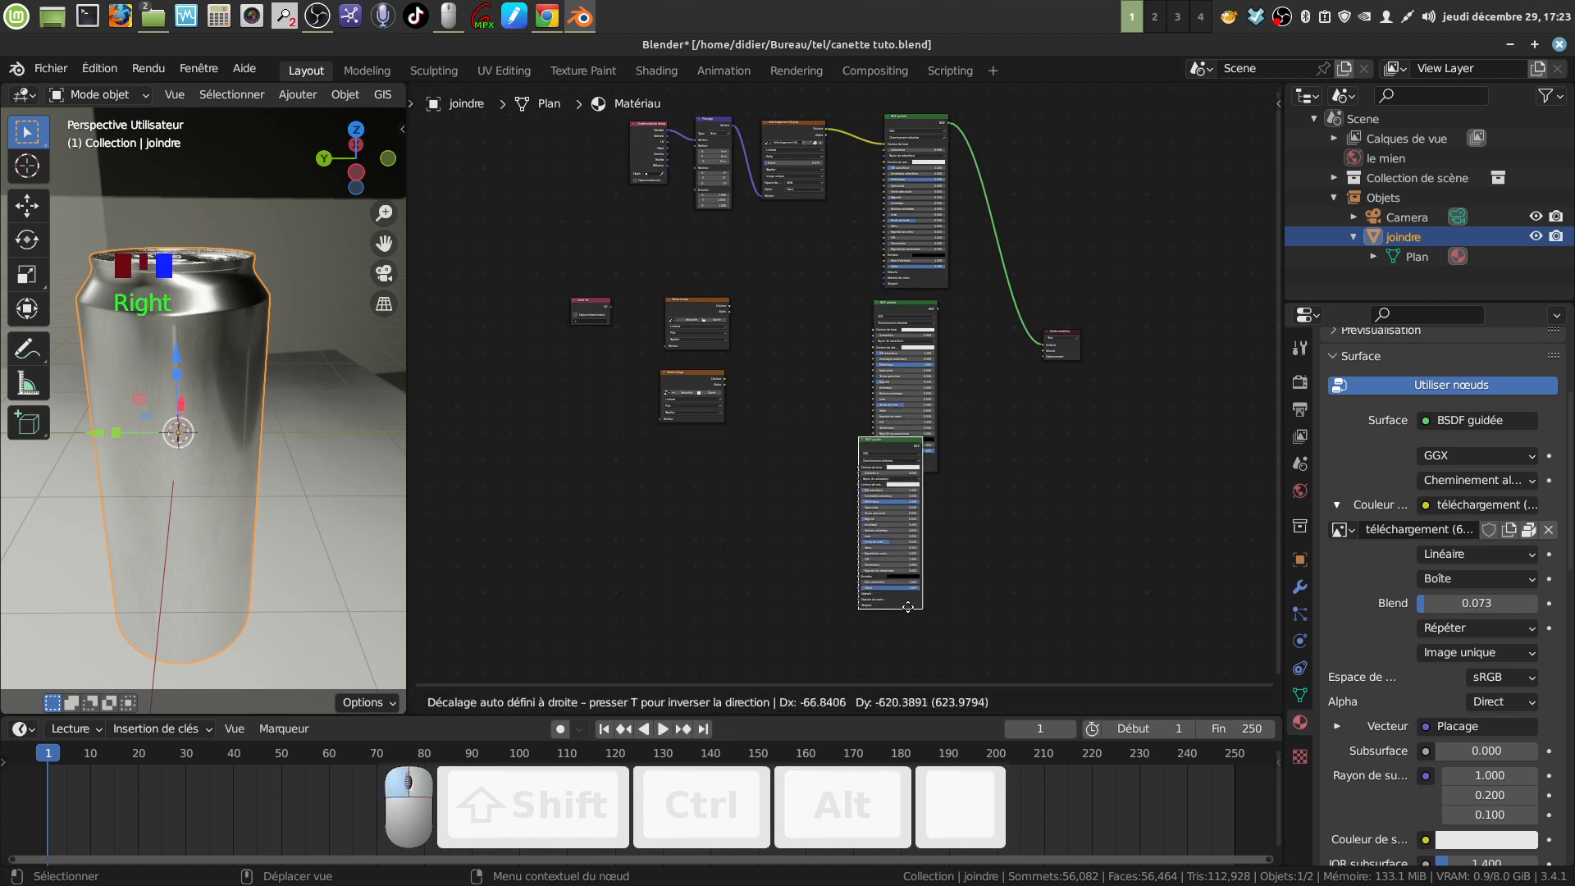
left_click(919, 646)
middle_click_drag(928, 395, 835, 413)
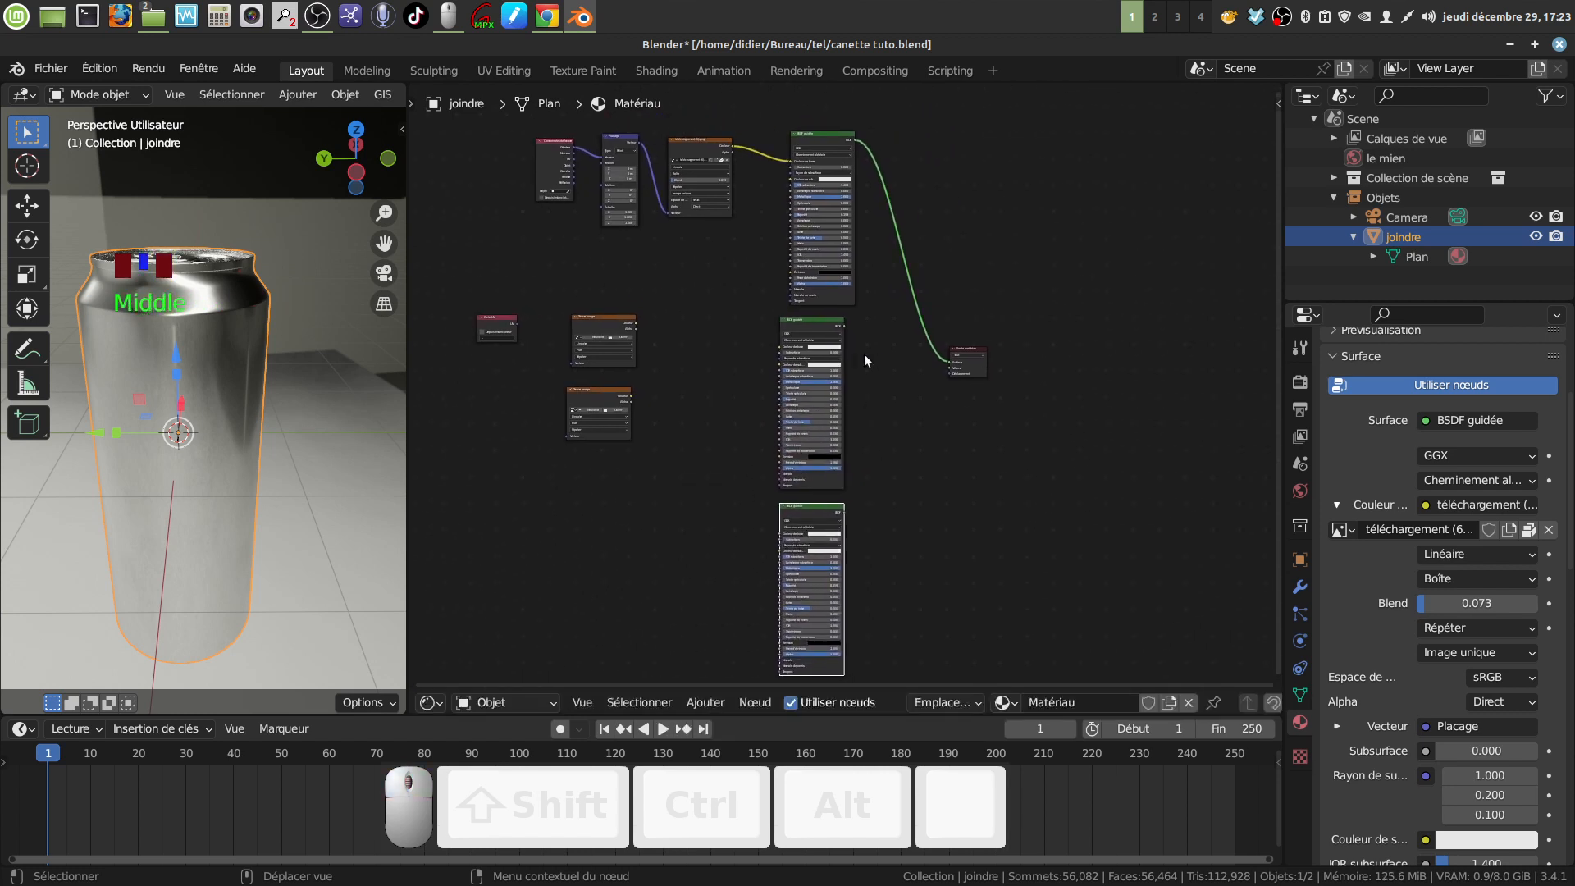
Spread out the two BSDF guidée copies and move the material output node farther from the shaders
left_click_drag(801, 323, 733, 345)
left_click_drag(814, 507, 746, 545)
left_click_drag(978, 375, 1056, 369)
left_click_drag(758, 350, 815, 369)
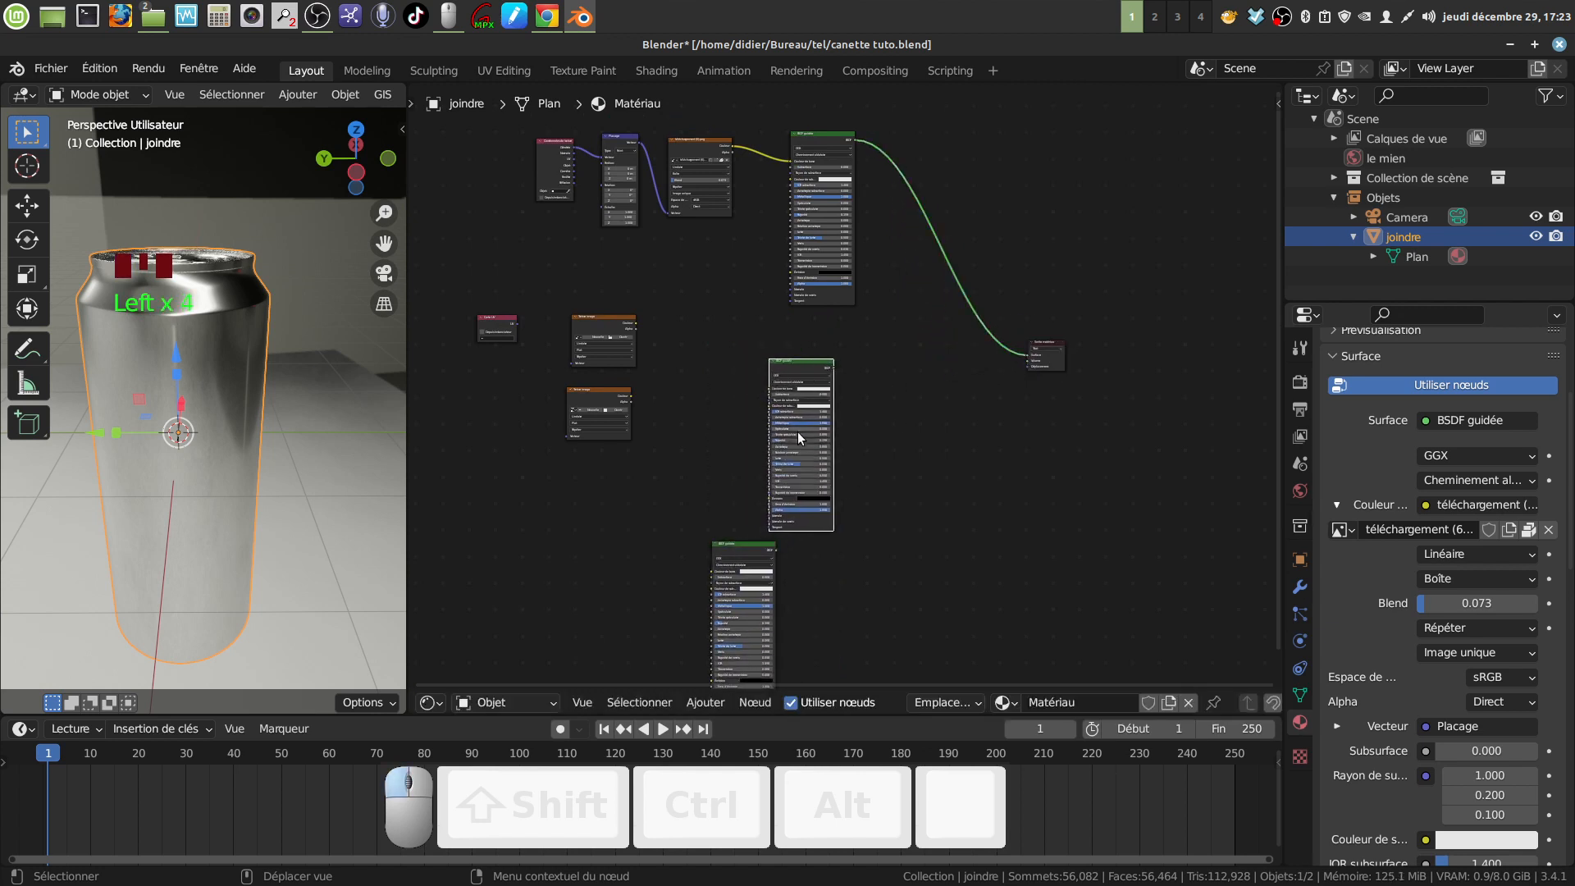
middle_click_drag(879, 372, 856, 410)
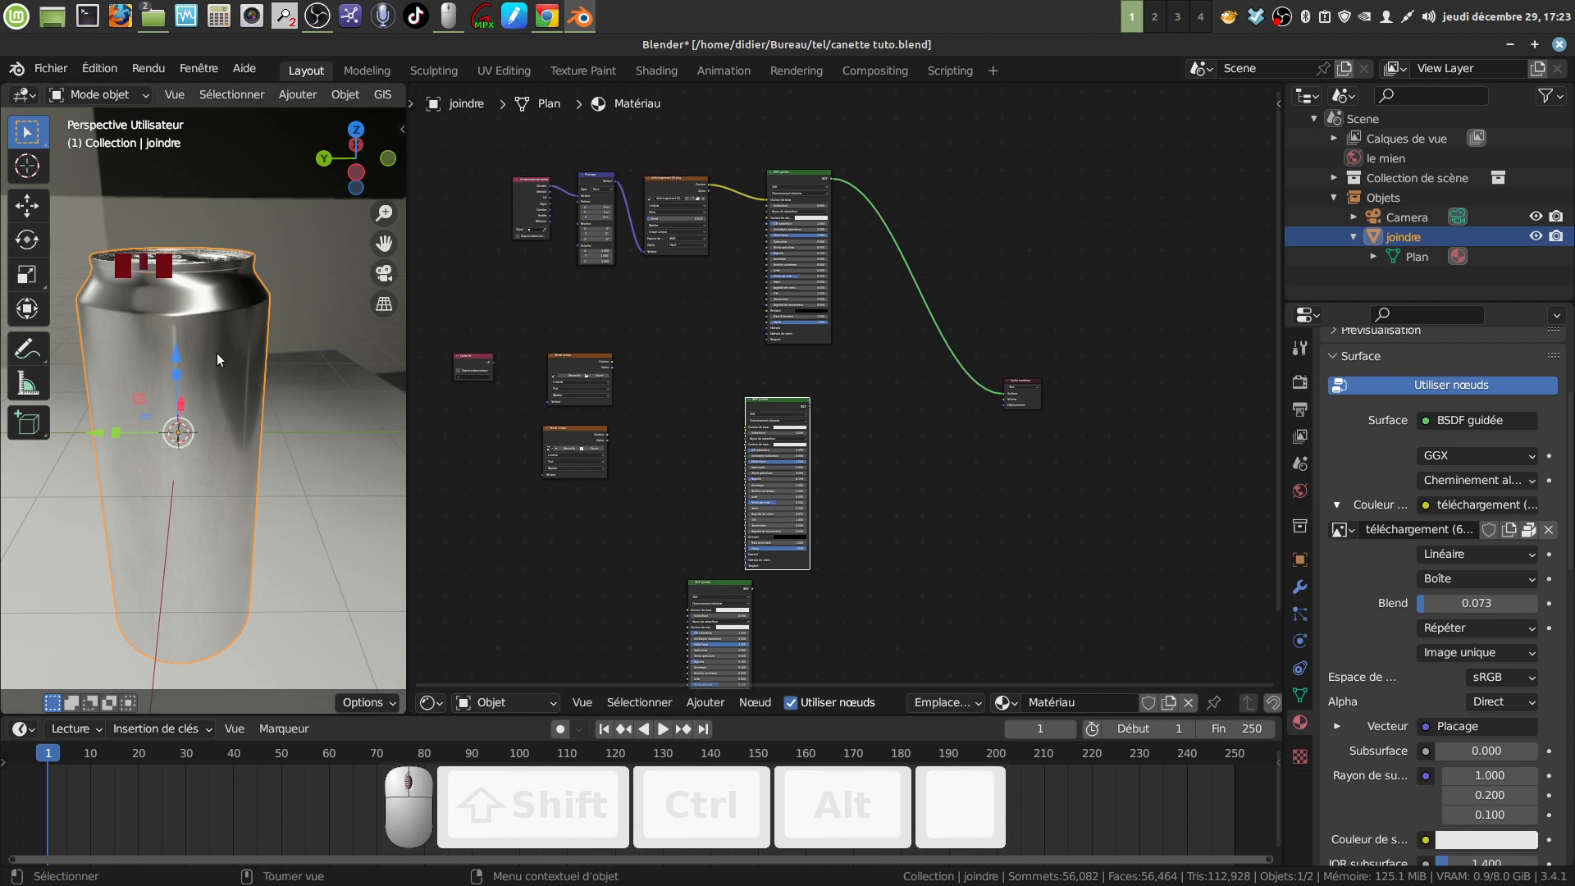
Connect the Carte UV node's UV output to the Vecteur input of both new image texture nodes
middle_click_drag(474, 389, 654, 367)
scroll(615, 445, "up", 5)
left_click_drag(622, 358, 702, 415)
left_click(632, 371)
left_click_drag(621, 358, 694, 523)
Connect each new image texture's Couleur output to the Couleur de base of its own BSDF guidée copy
middle_click_drag(846, 420, 640, 441)
scroll(641, 441, "down", 4)
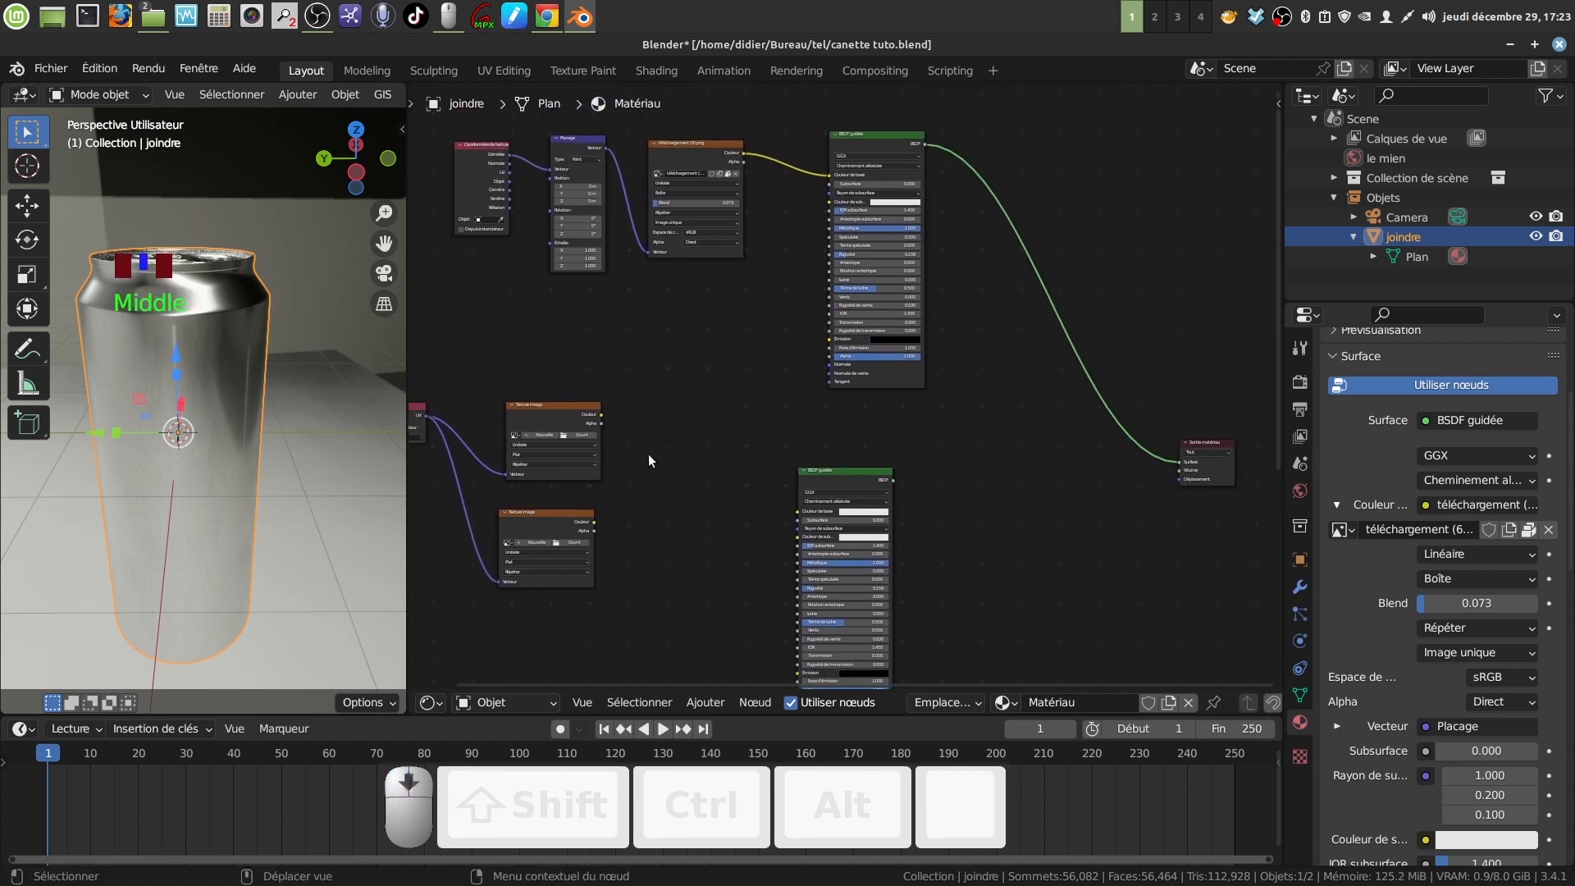
left_click_drag(666, 407, 810, 480)
middle_click_drag(811, 480, 691, 304)
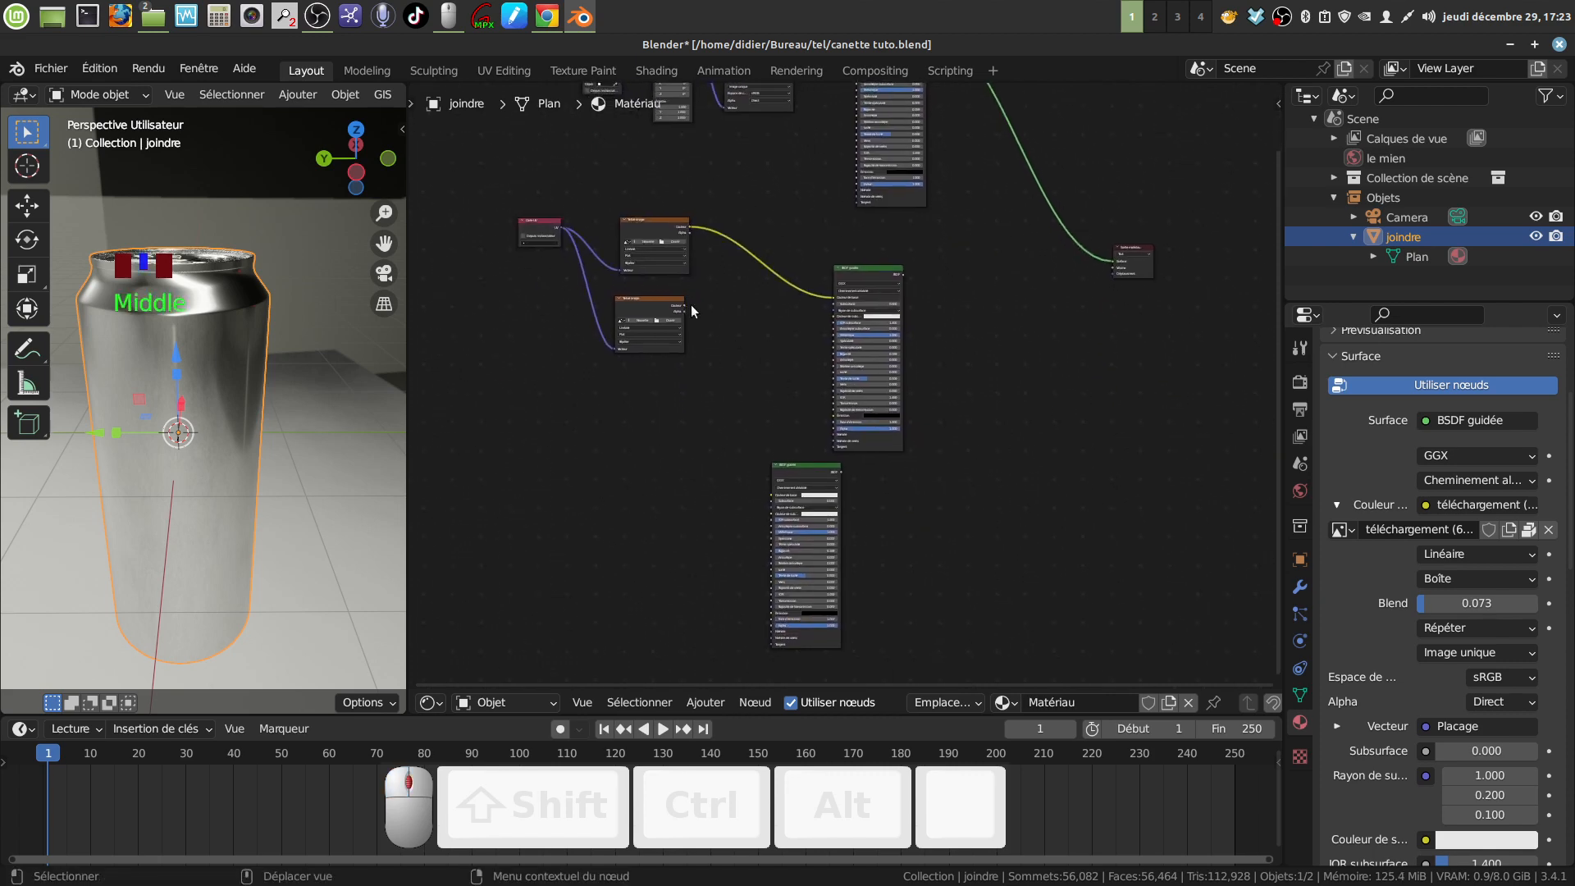
left_click_drag(681, 307, 730, 332)
left_click_drag(765, 490, 776, 490)
Add a Shader de mélange node in the empty area between the BSDF guidée nodes and the material output
scroll(796, 398, "up", 2)
middle_click_drag(799, 383, 758, 375)
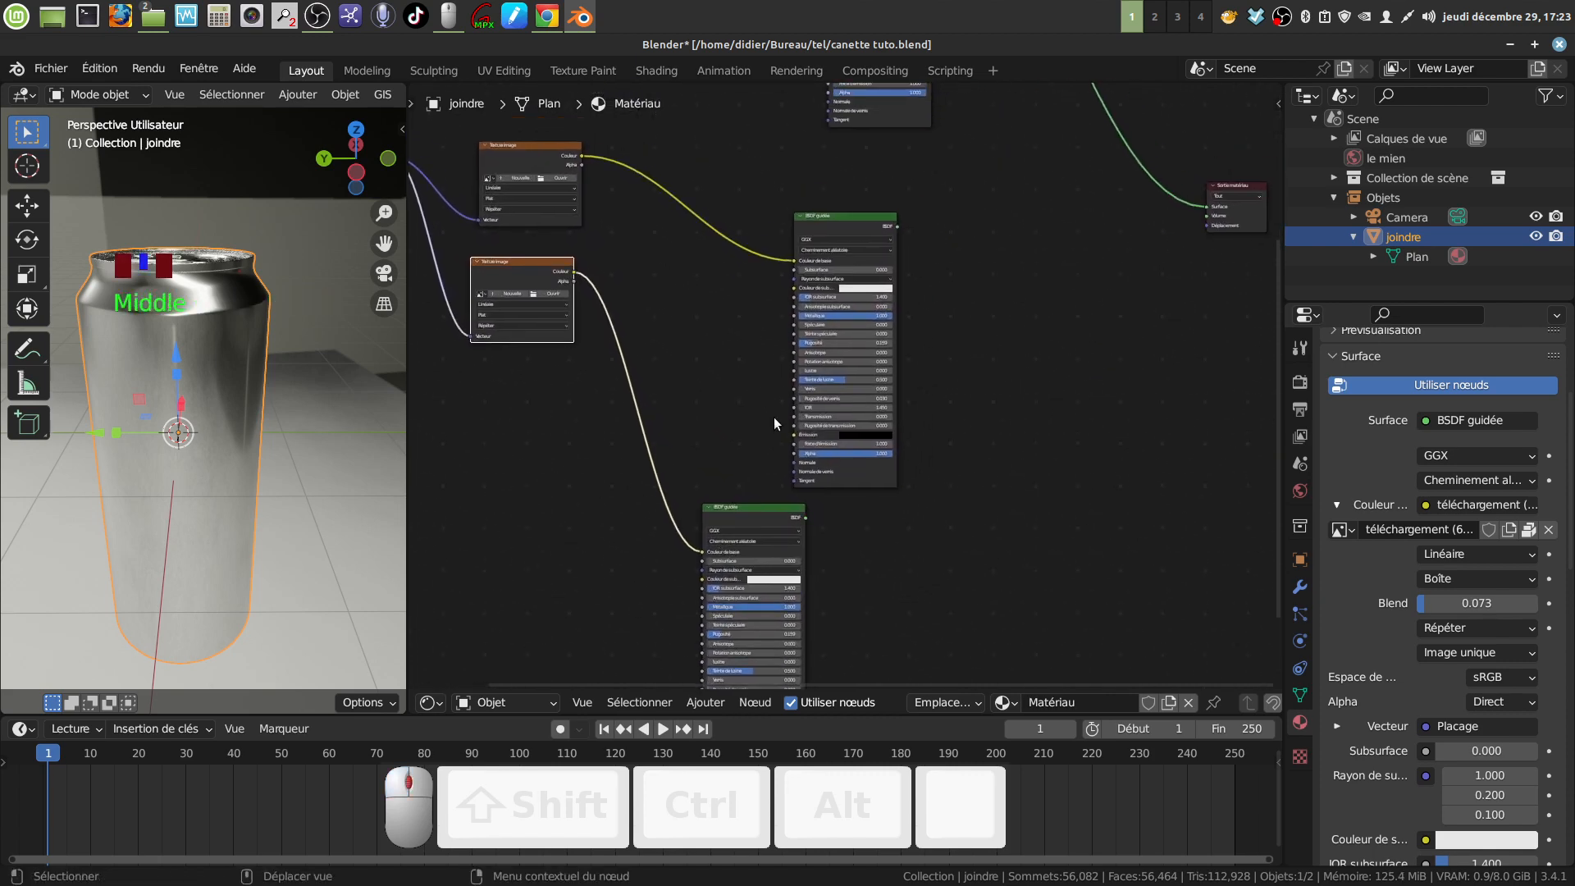
scroll(774, 416, "up", 4)
scroll(757, 379, "down", 2)
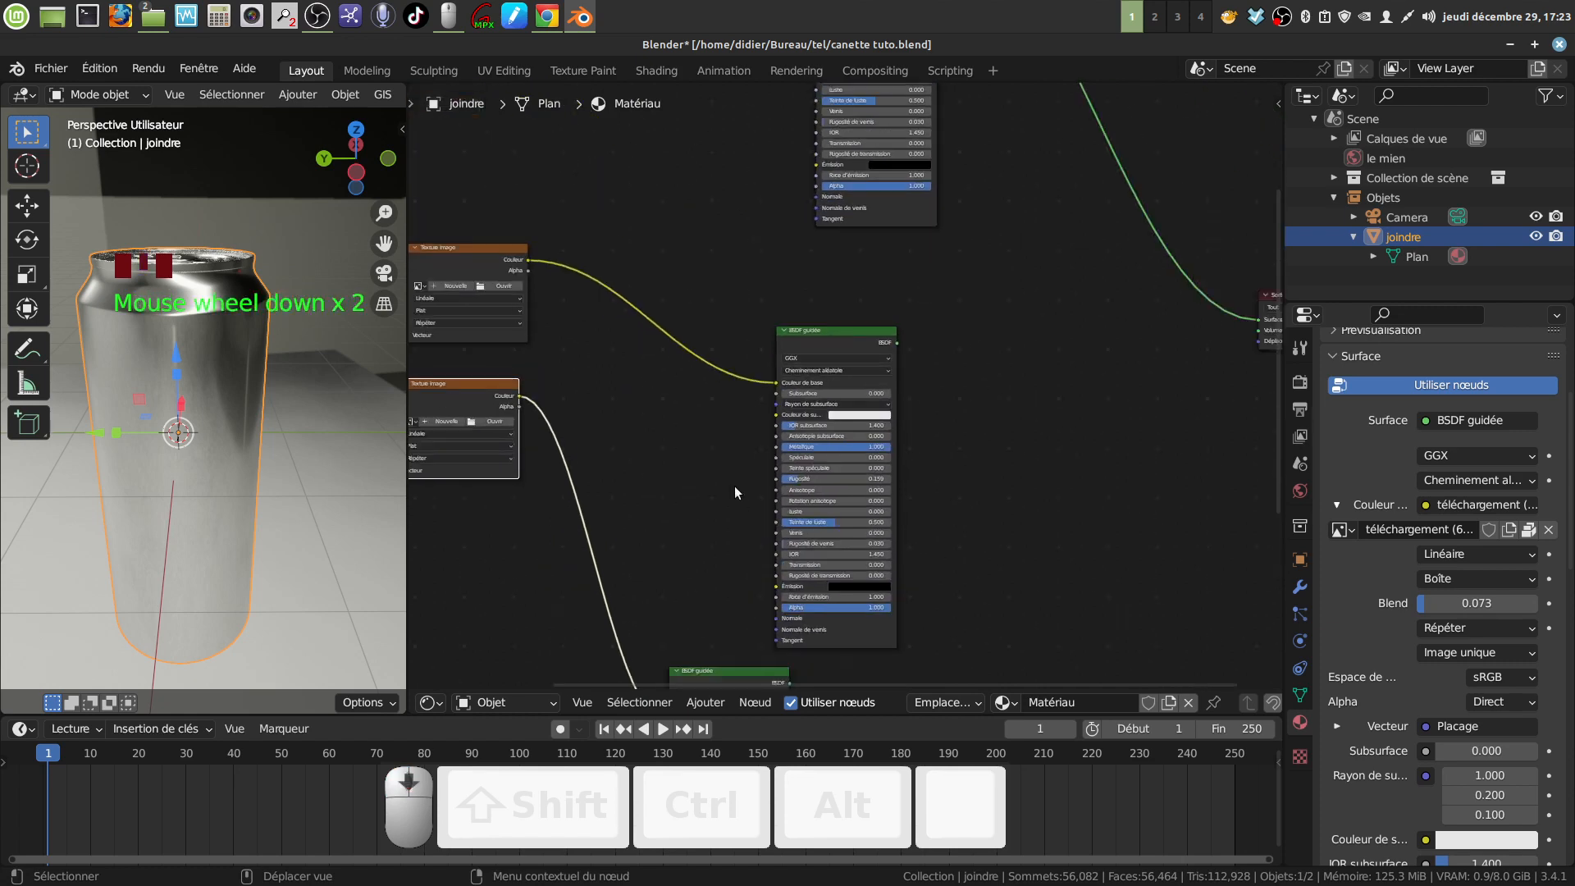
scroll(714, 423, "down", 2)
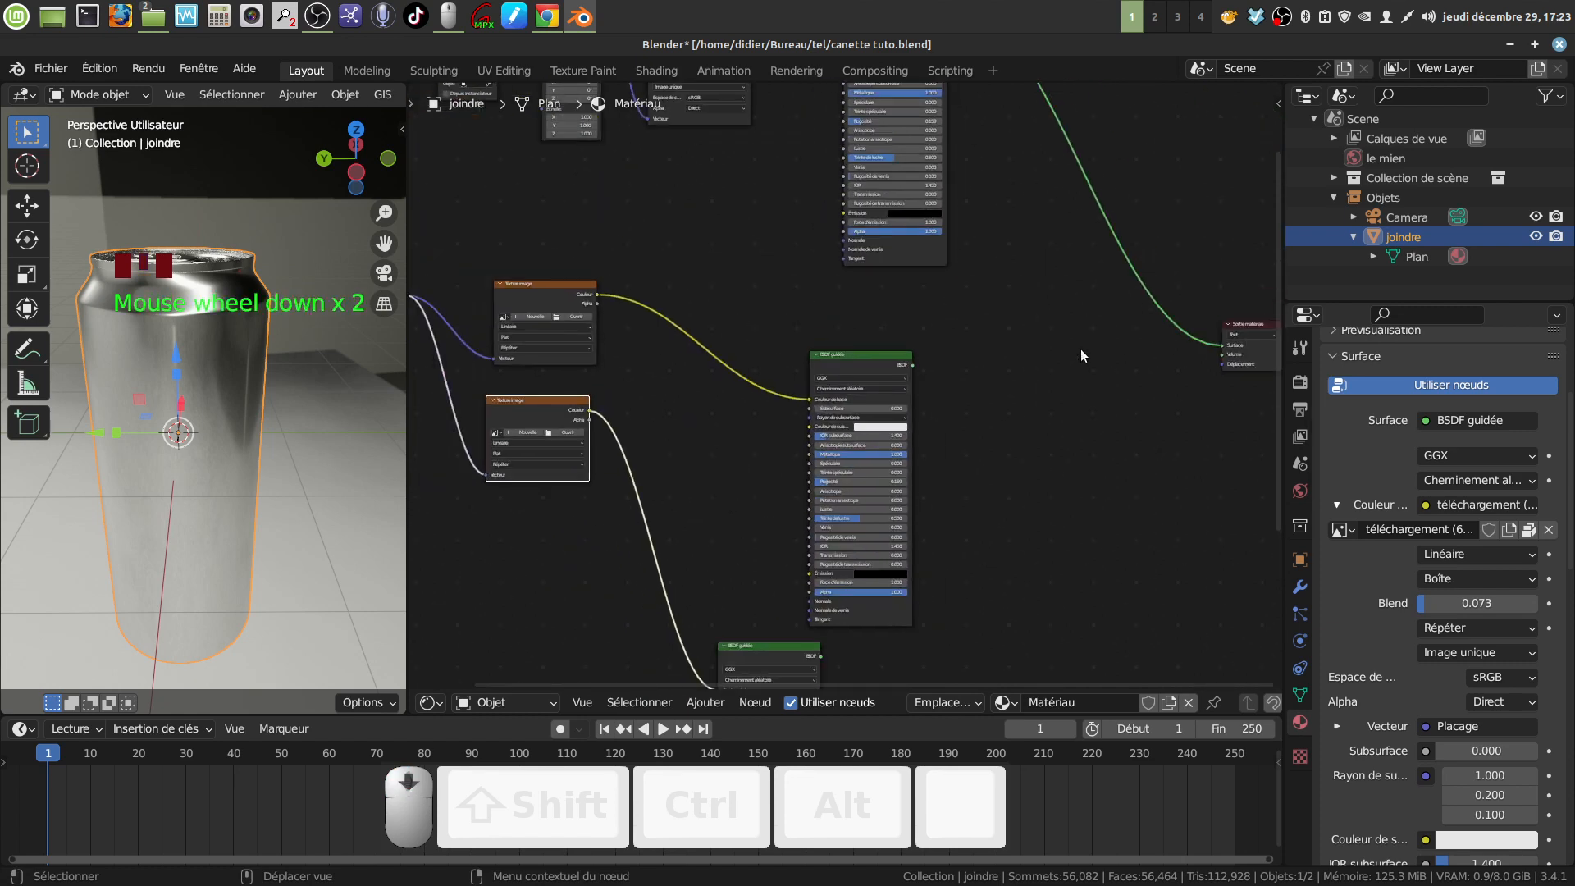
scroll(1080, 350, "down", 2)
middle_click_drag(1080, 350, 996, 360)
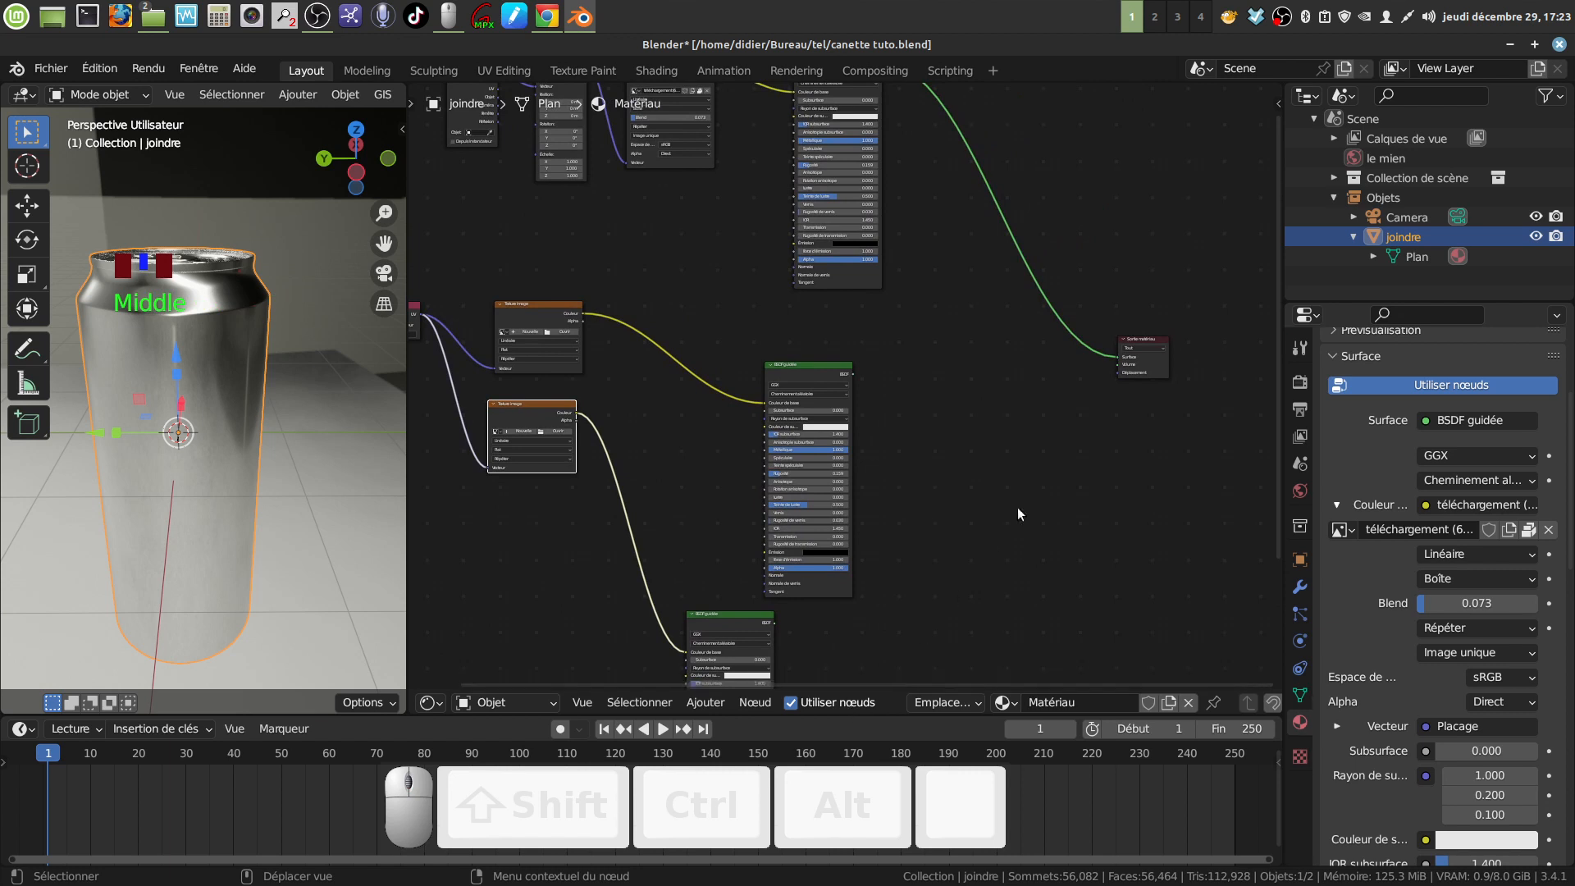
scroll(1017, 507, "down", 3)
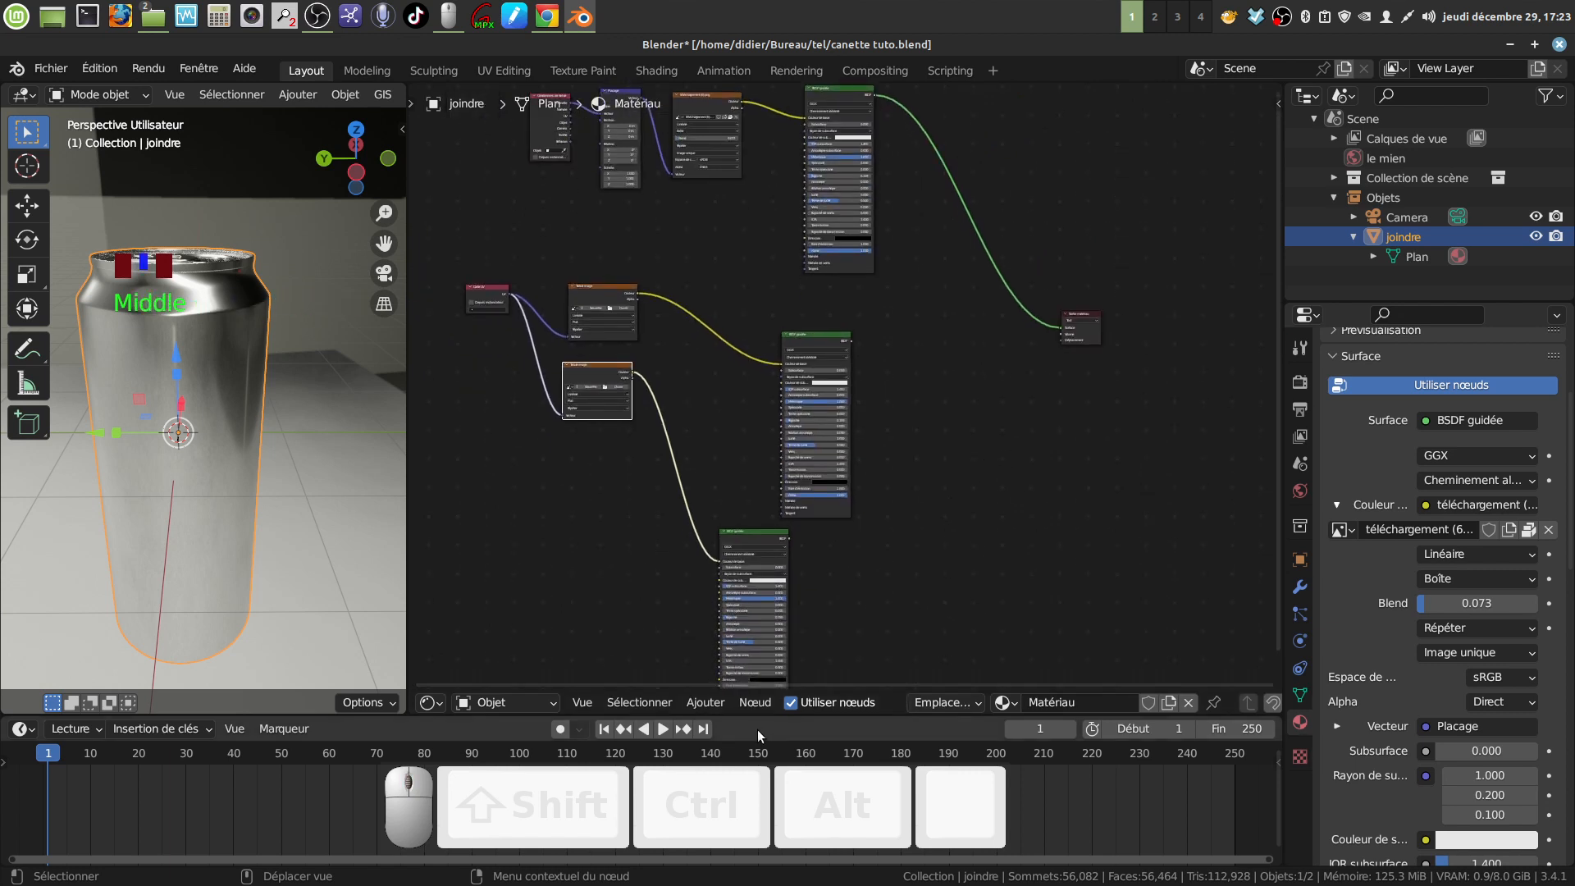
left_click(705, 702)
mouse_move(735, 615)
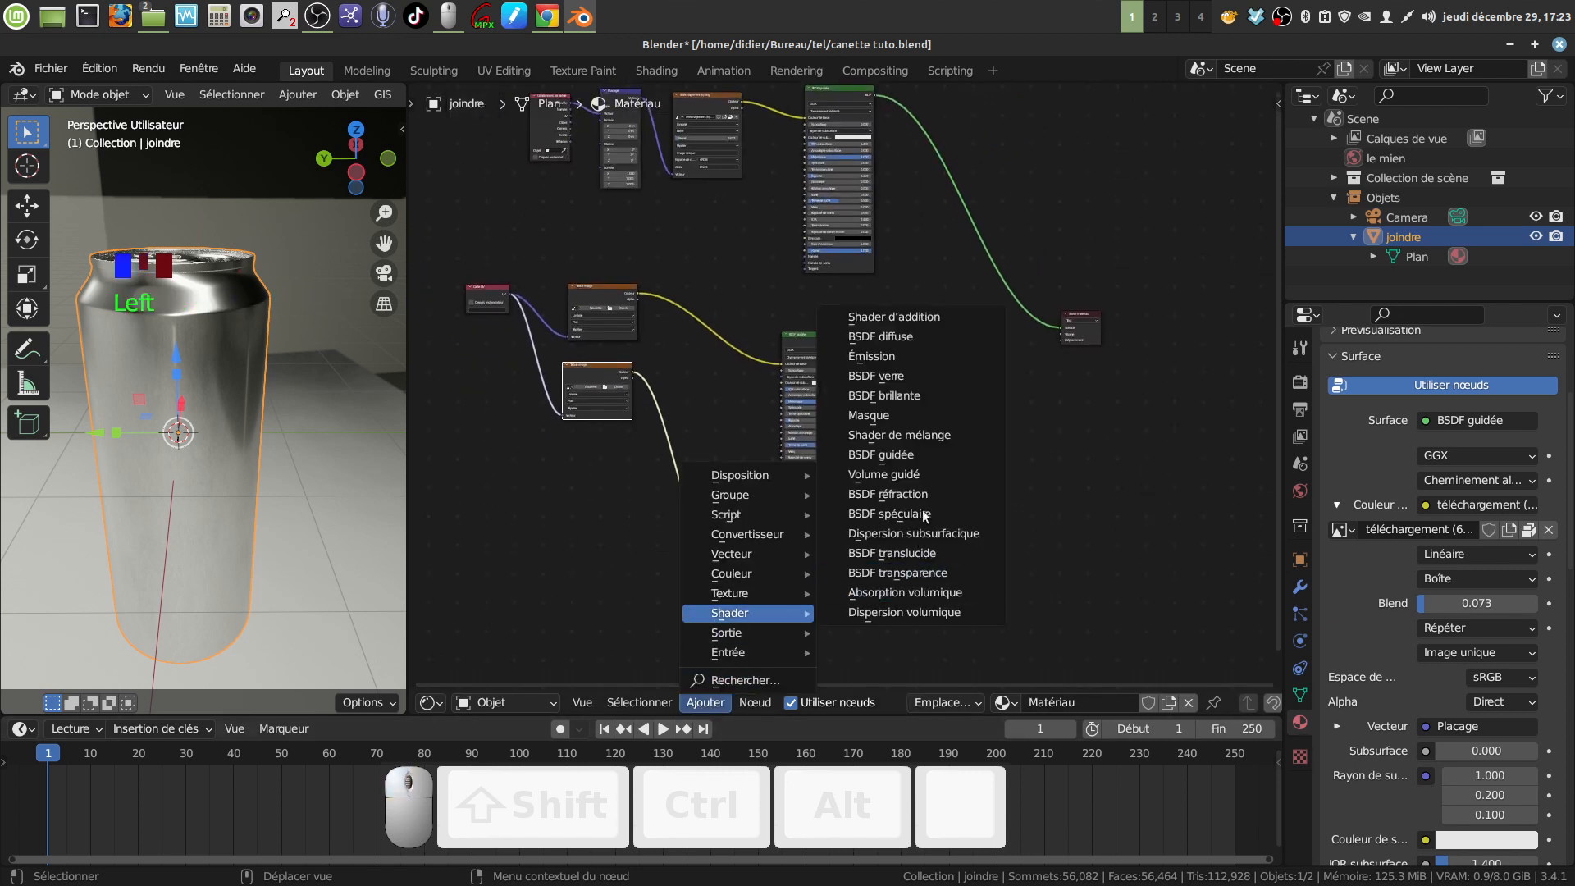
left_click(869, 438)
left_click(935, 382)
Duplicate the Shader de mélange node and insert the copy on the link between the uppermost BSDF guidée and the material output
right_click(936, 380)
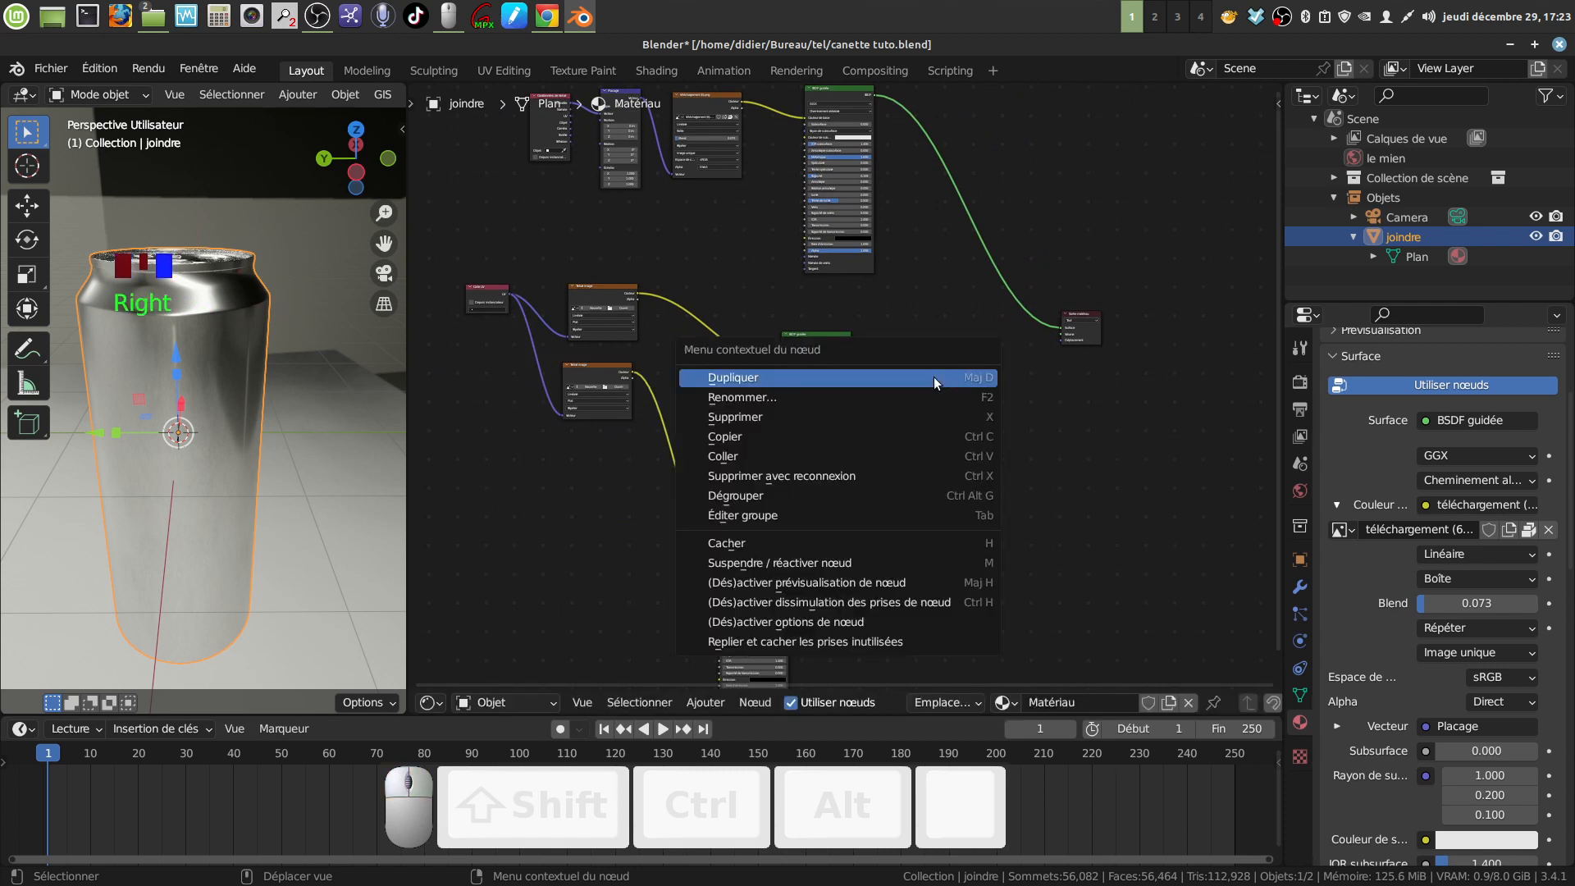
left_click(935, 392)
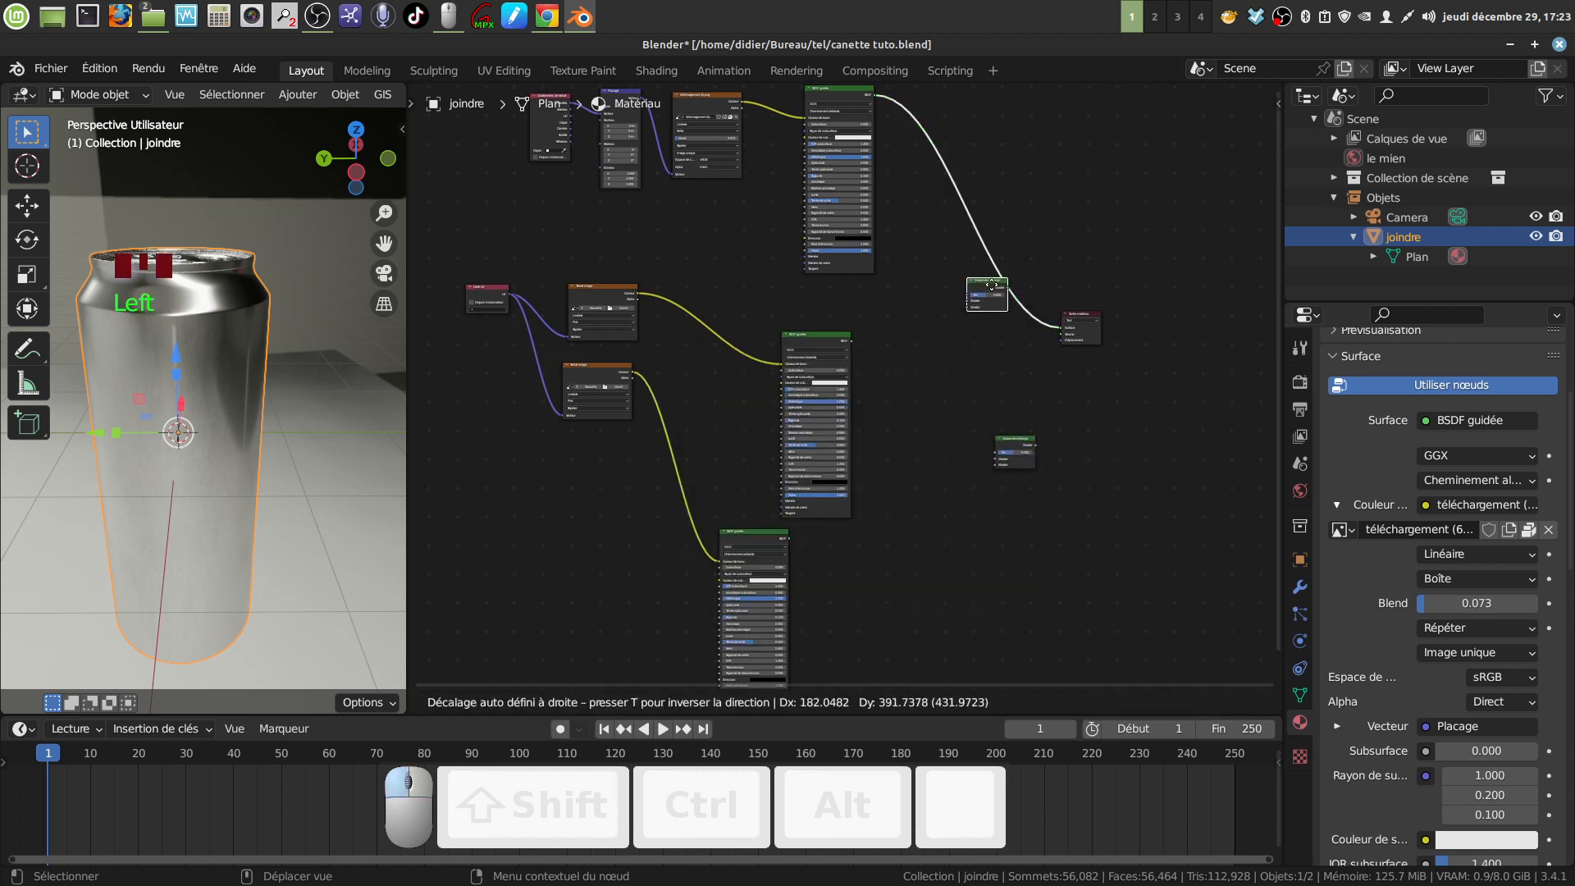
left_click(1008, 259)
middle_click_drag(1020, 439, 991, 510)
Move the material output farther away and insert the unconnected Shader de mélange on the link between the first mix shader and the output
left_click_drag(991, 510, 989, 456)
left_click_drag(1060, 412, 1140, 455)
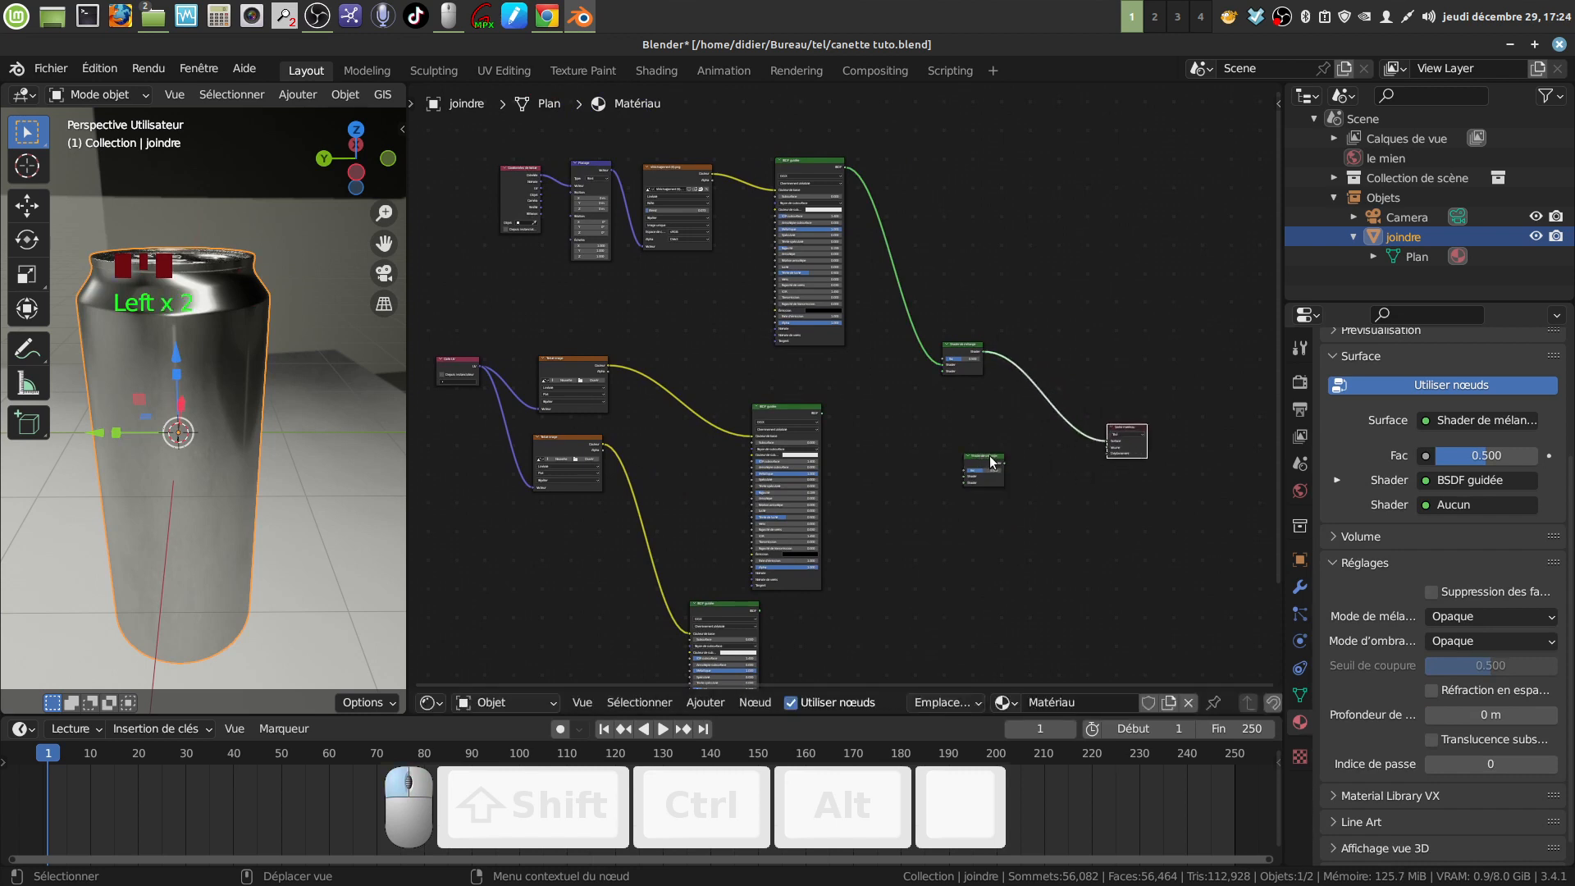
left_click_drag(995, 461, 1043, 425)
Connect the middle BSDF guidée to the first mix shader's second Shader input, and the lowest BSDF guidée to the second mix shader's
scroll(984, 467, "up", 3)
middle_click_drag(938, 516, 925, 405)
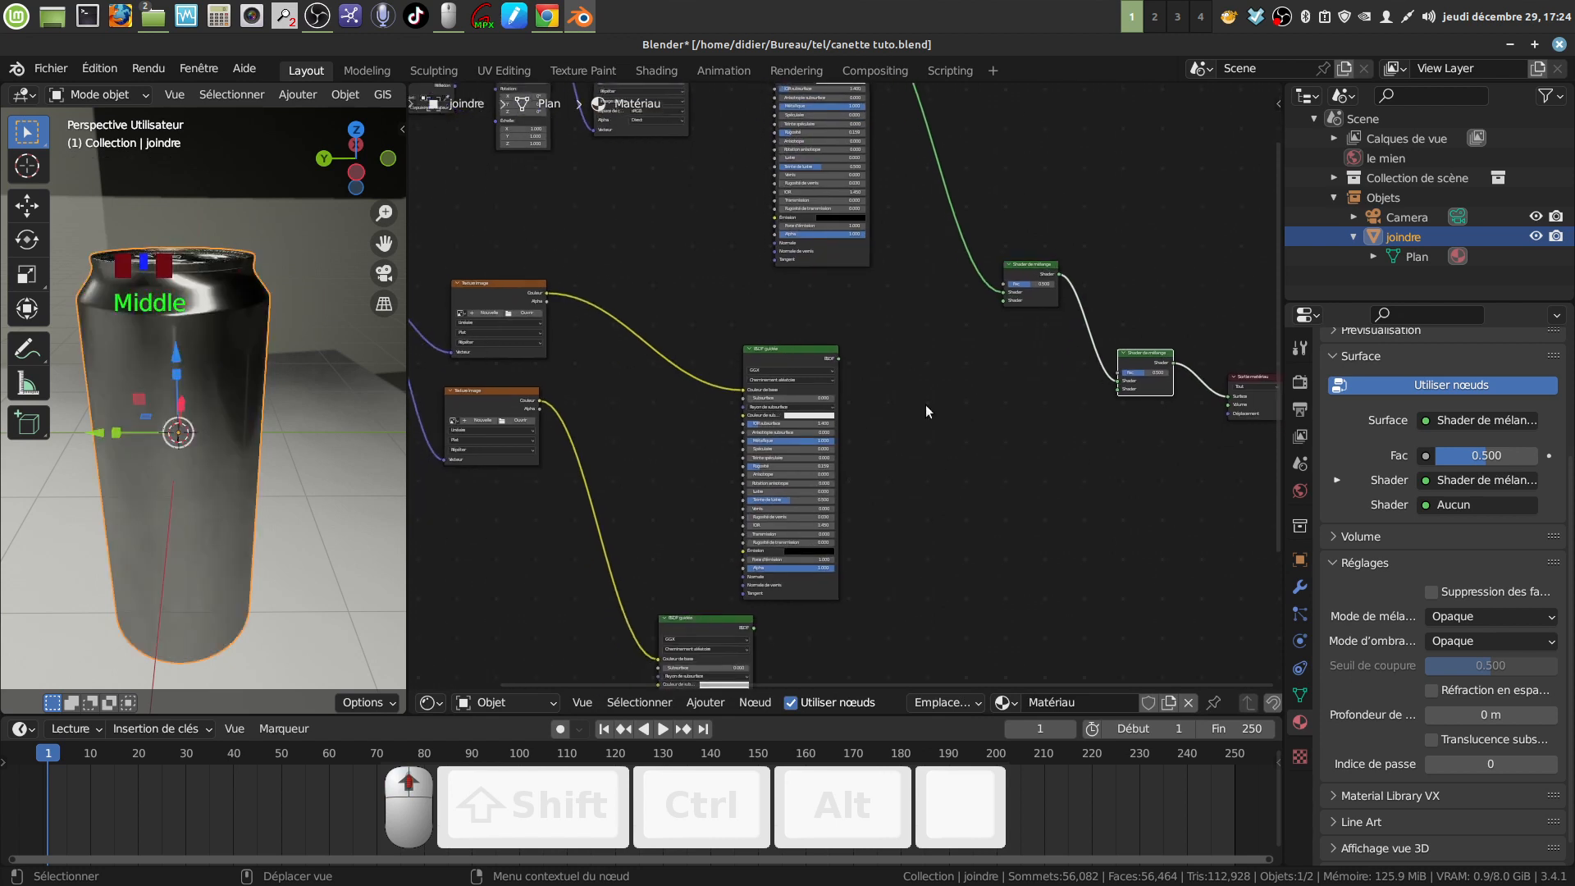
left_click_drag(838, 358, 1006, 302)
middle_click_drag(1006, 302, 989, 201)
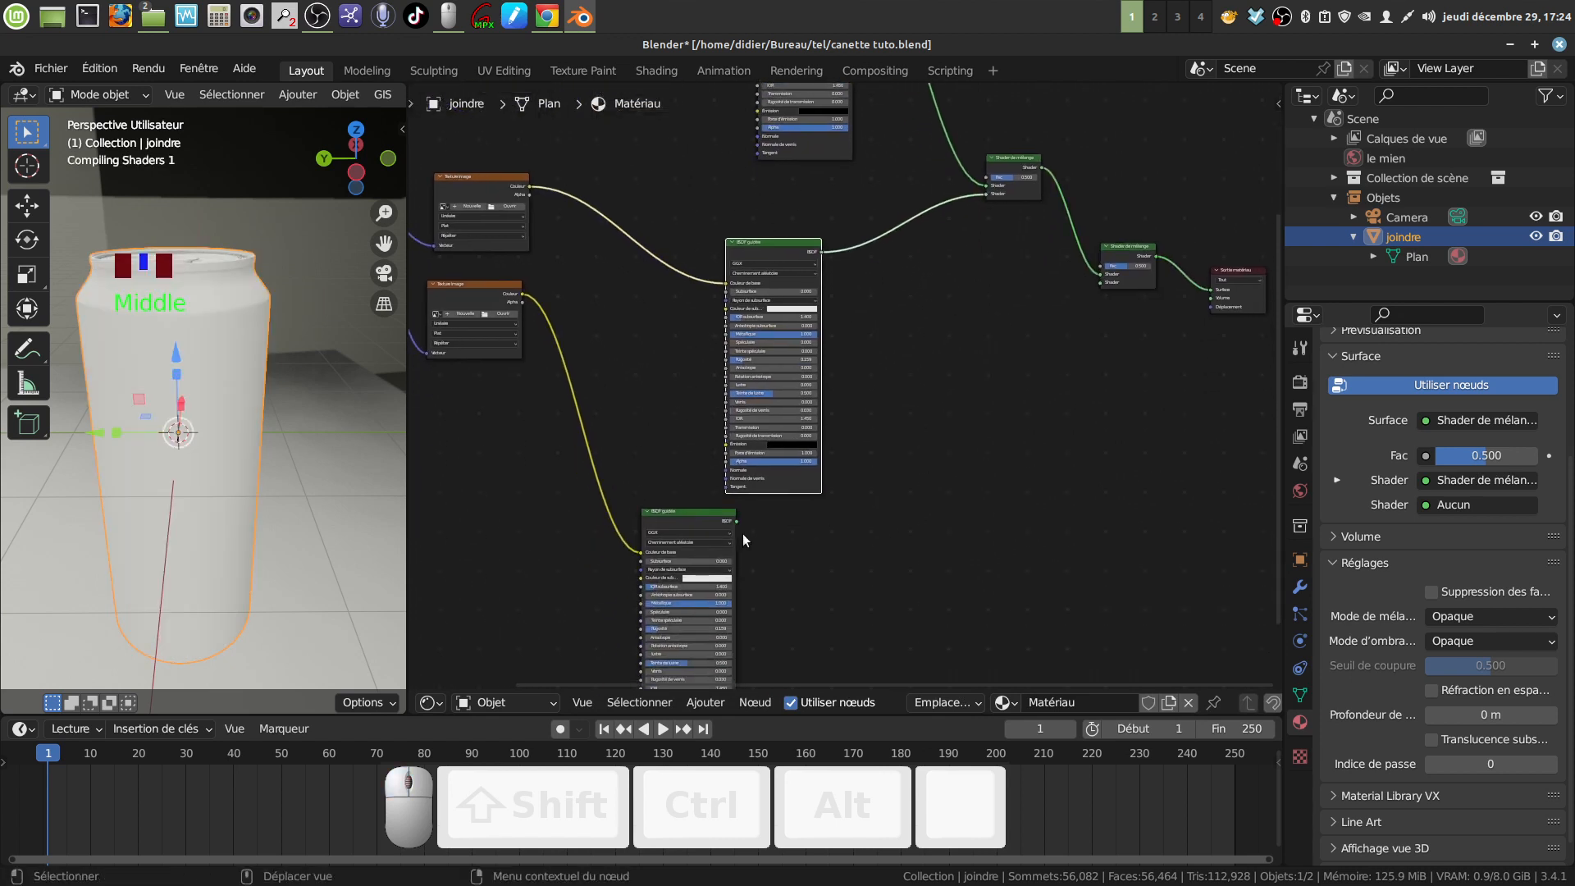
left_click_drag(800, 489, 756, 457)
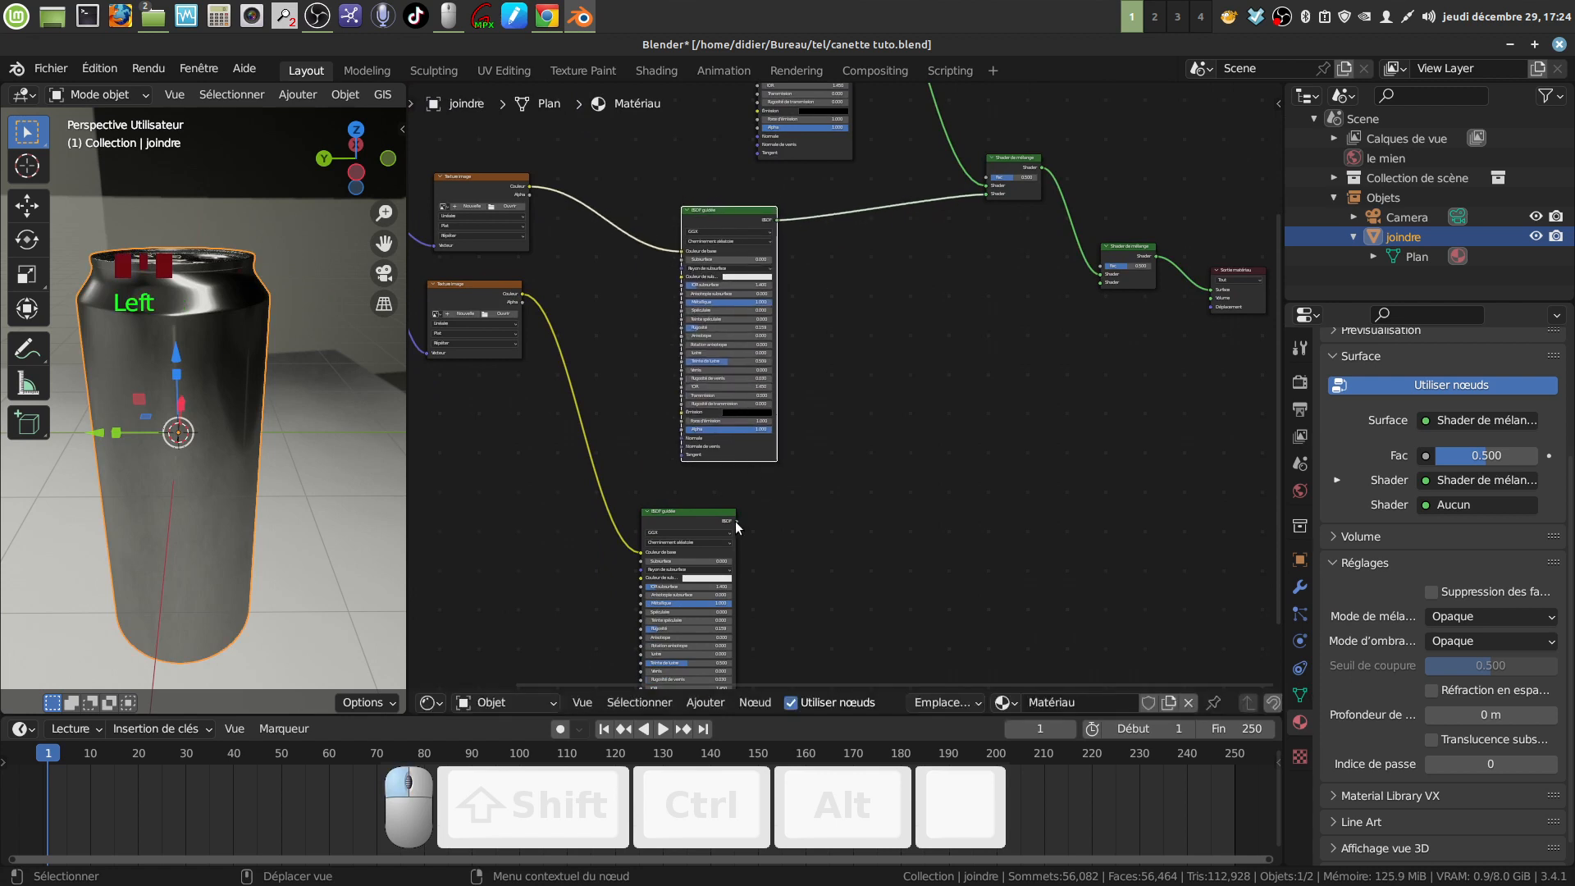
left_click_drag(735, 520, 1103, 282)
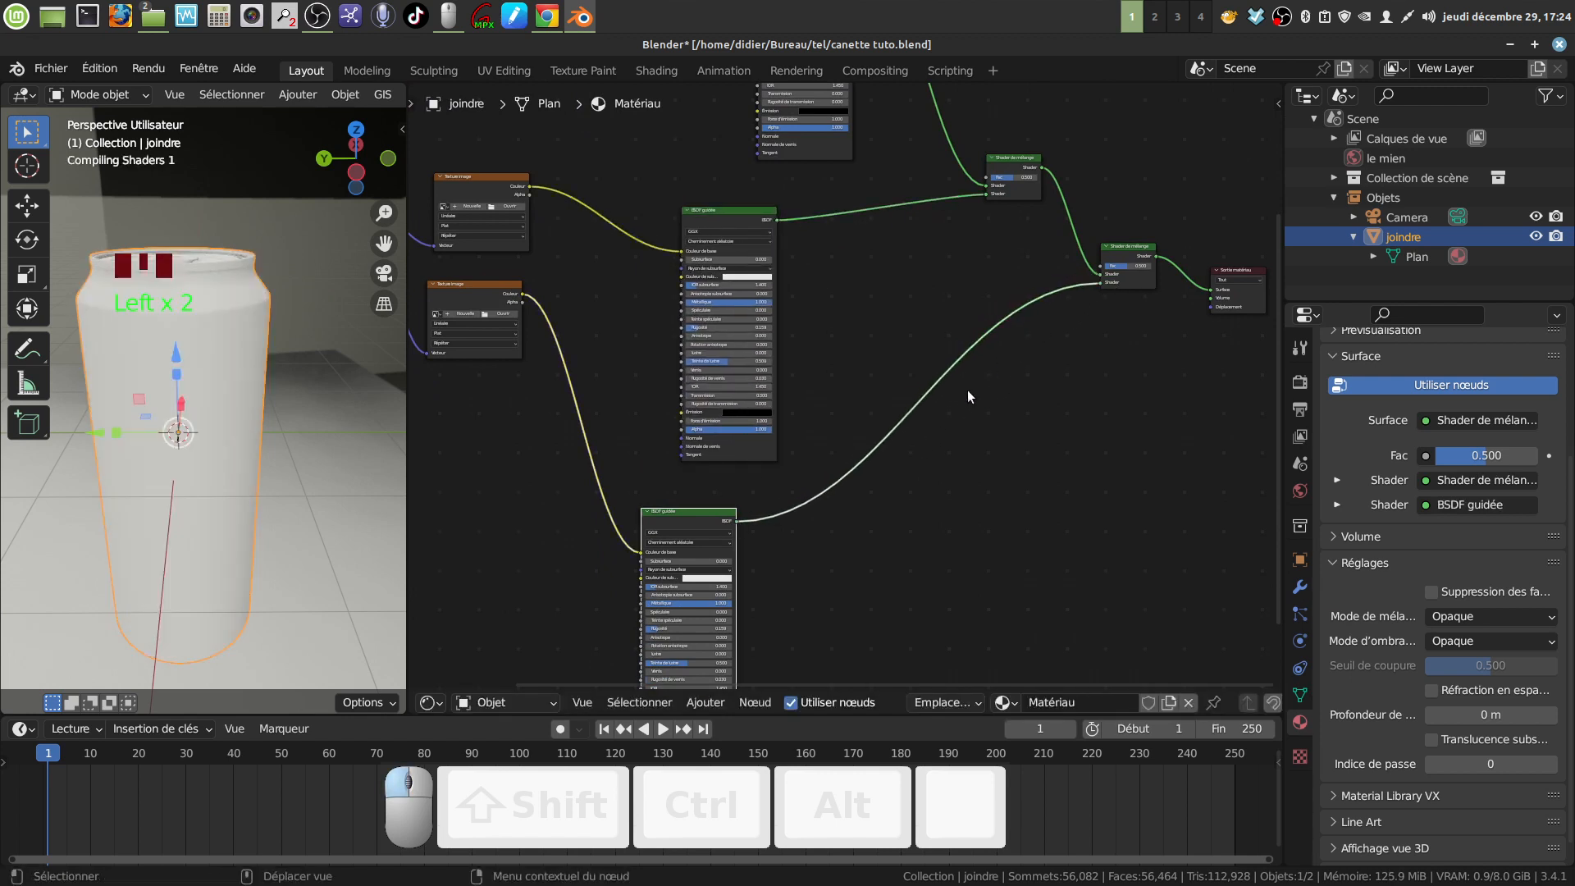
Connect the lower image texture's Alpha to the second mix shader's Fac, and the upper image texture's Alpha to the first mix shader's Fac
middle_click_drag(972, 397, 1077, 557)
left_click_drag(617, 451, 725, 493)
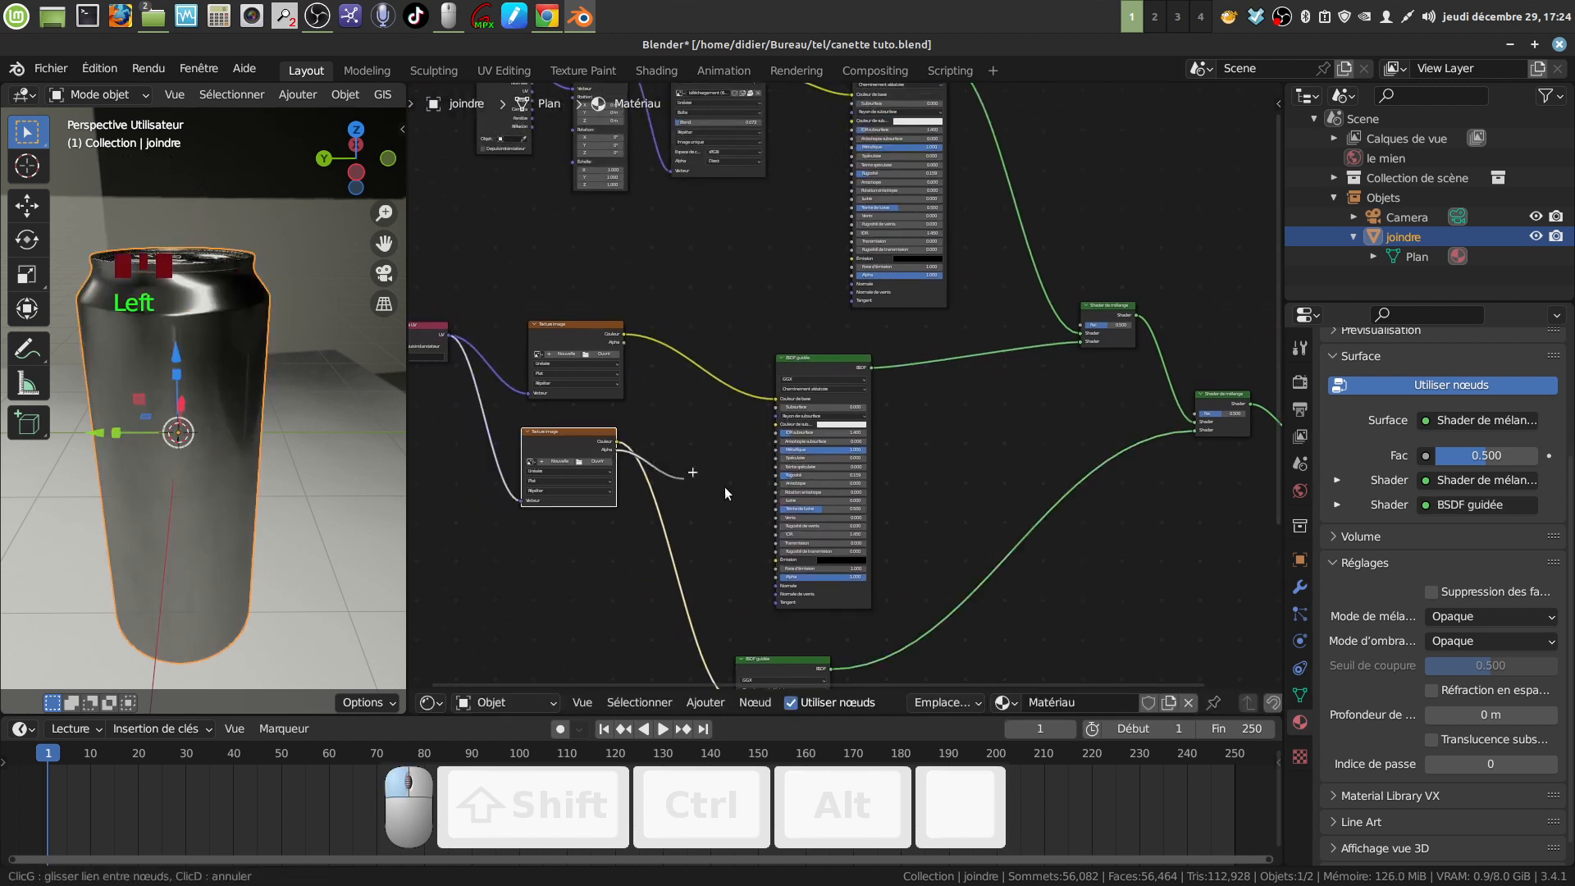
left_click_drag(1072, 492, 1194, 413)
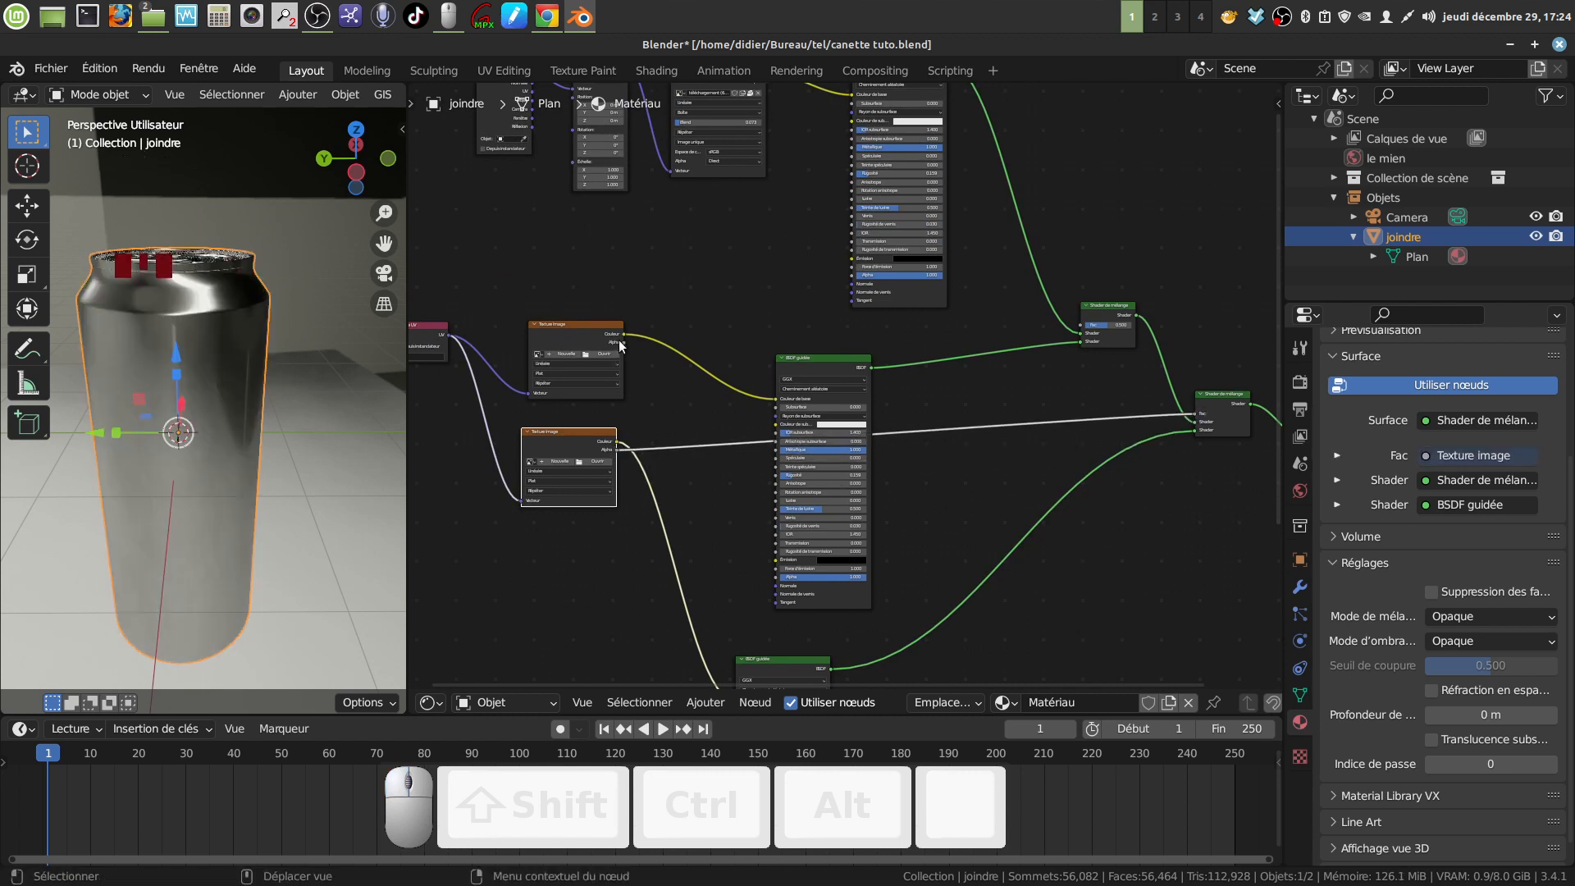
mouse_move(618, 340)
left_mouse_down()
mouse_move(977, 346)
mouse_move(1075, 324)
left_mouse_up()
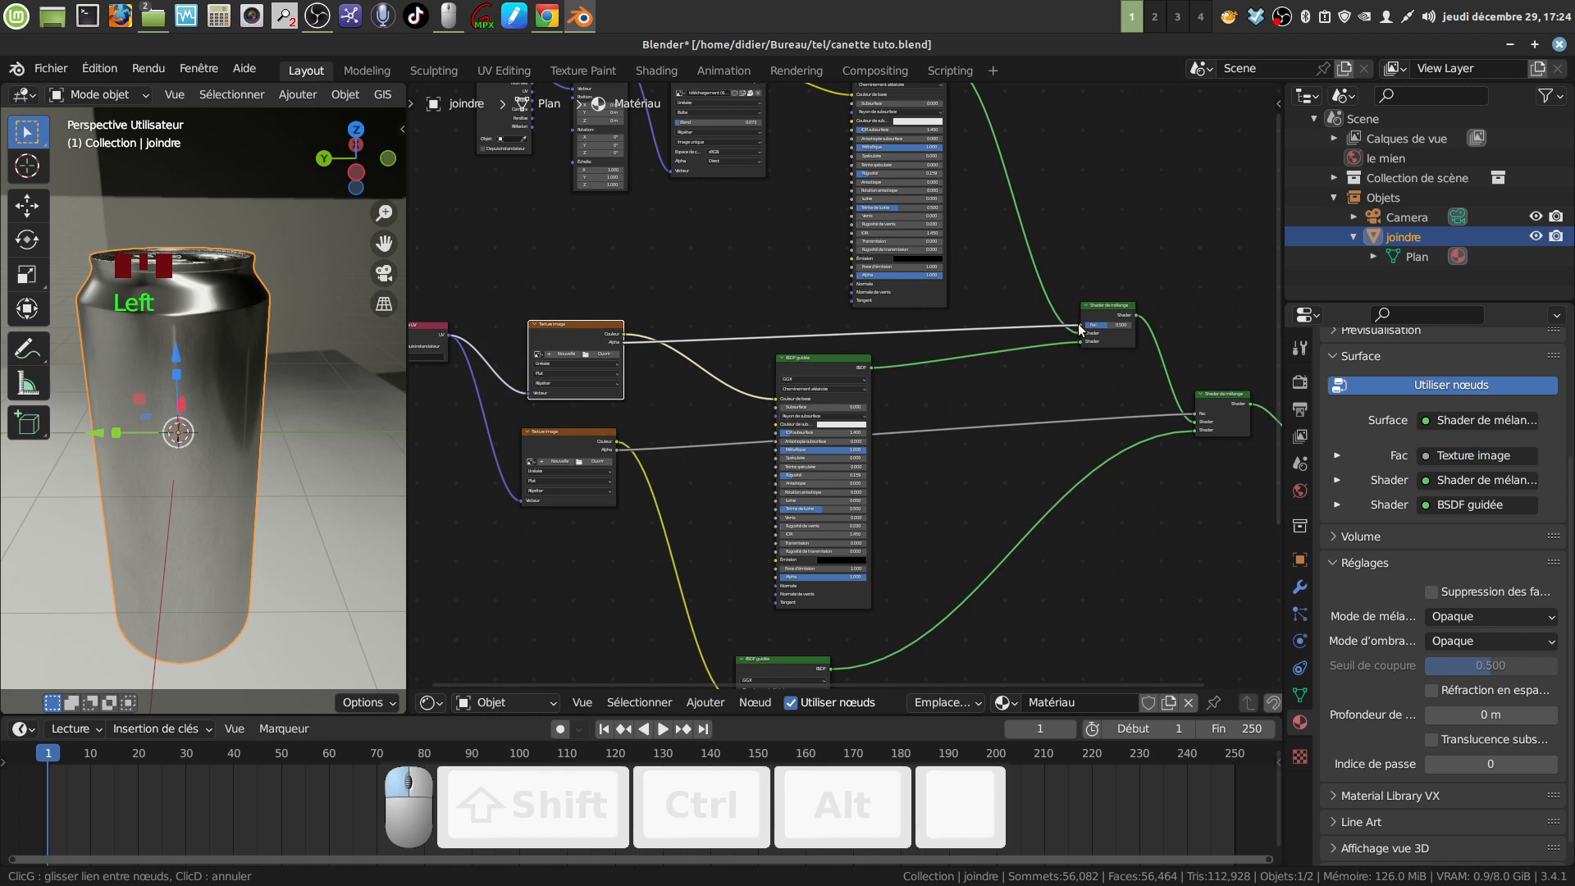
Load kro.png from the tel folder into the upper empty image texture node
middle_click_drag(592, 552, 730, 596)
scroll(730, 595, "up", 10)
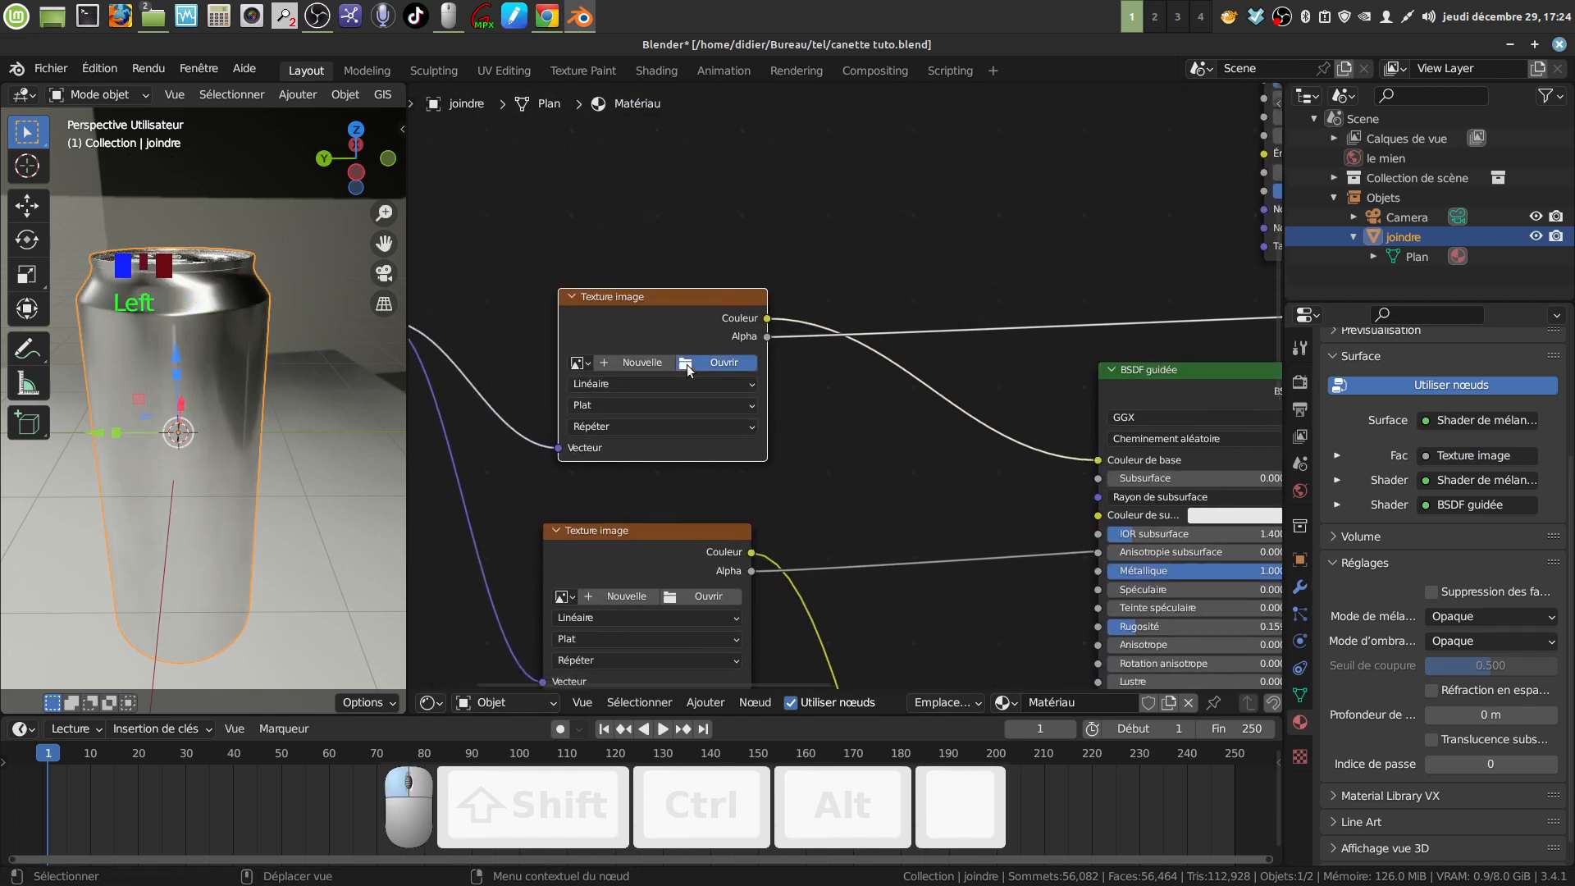
left_click(687, 364)
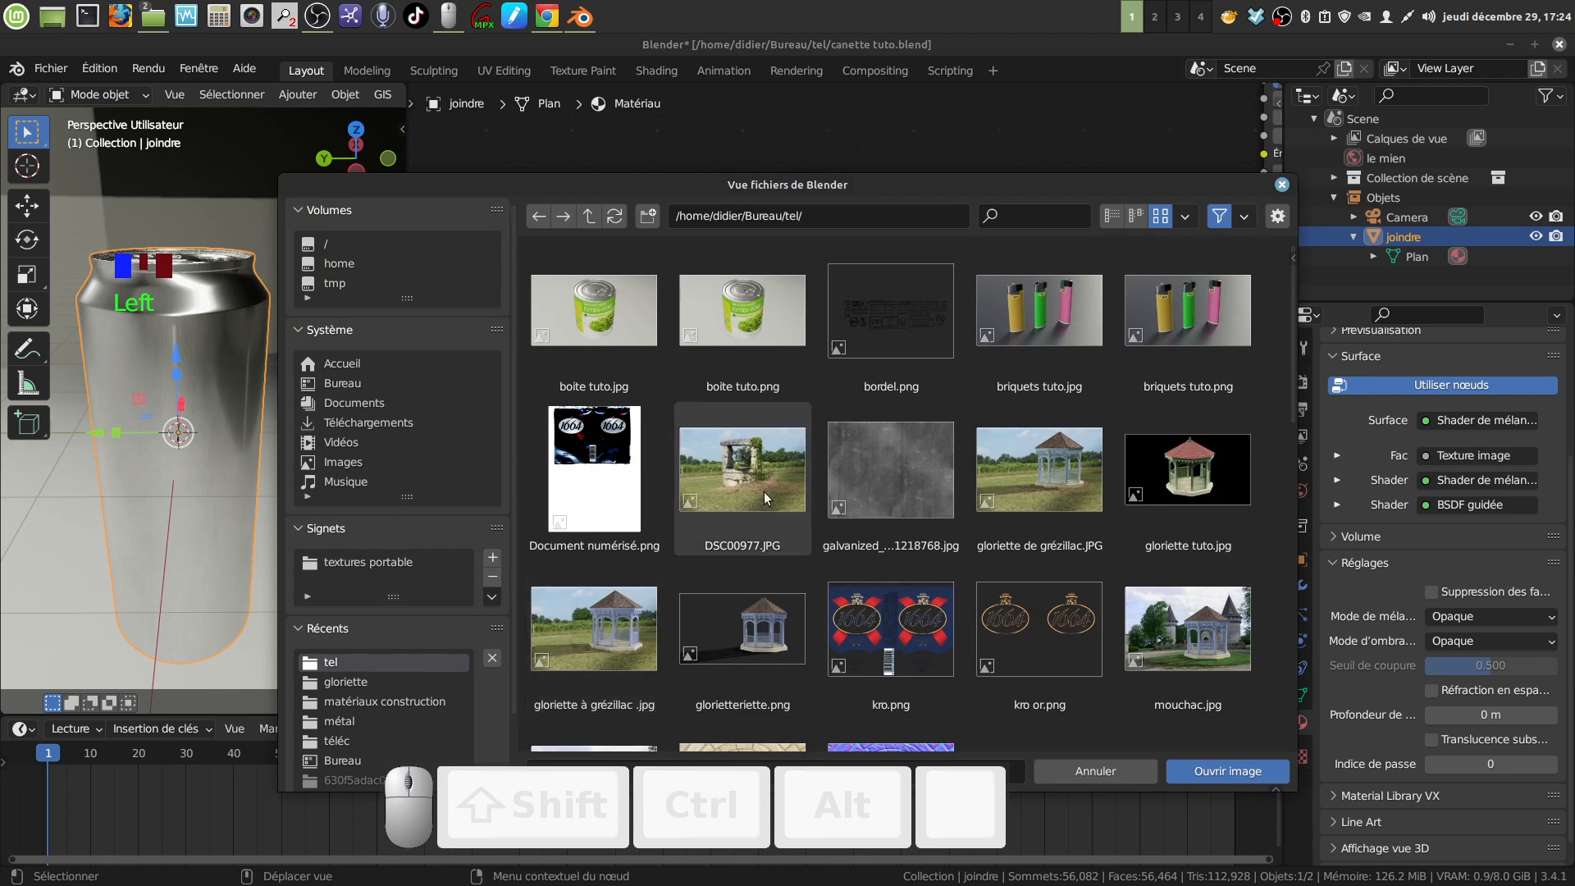
scroll(820, 589, "down", 5)
scroll(820, 593, "down", 8)
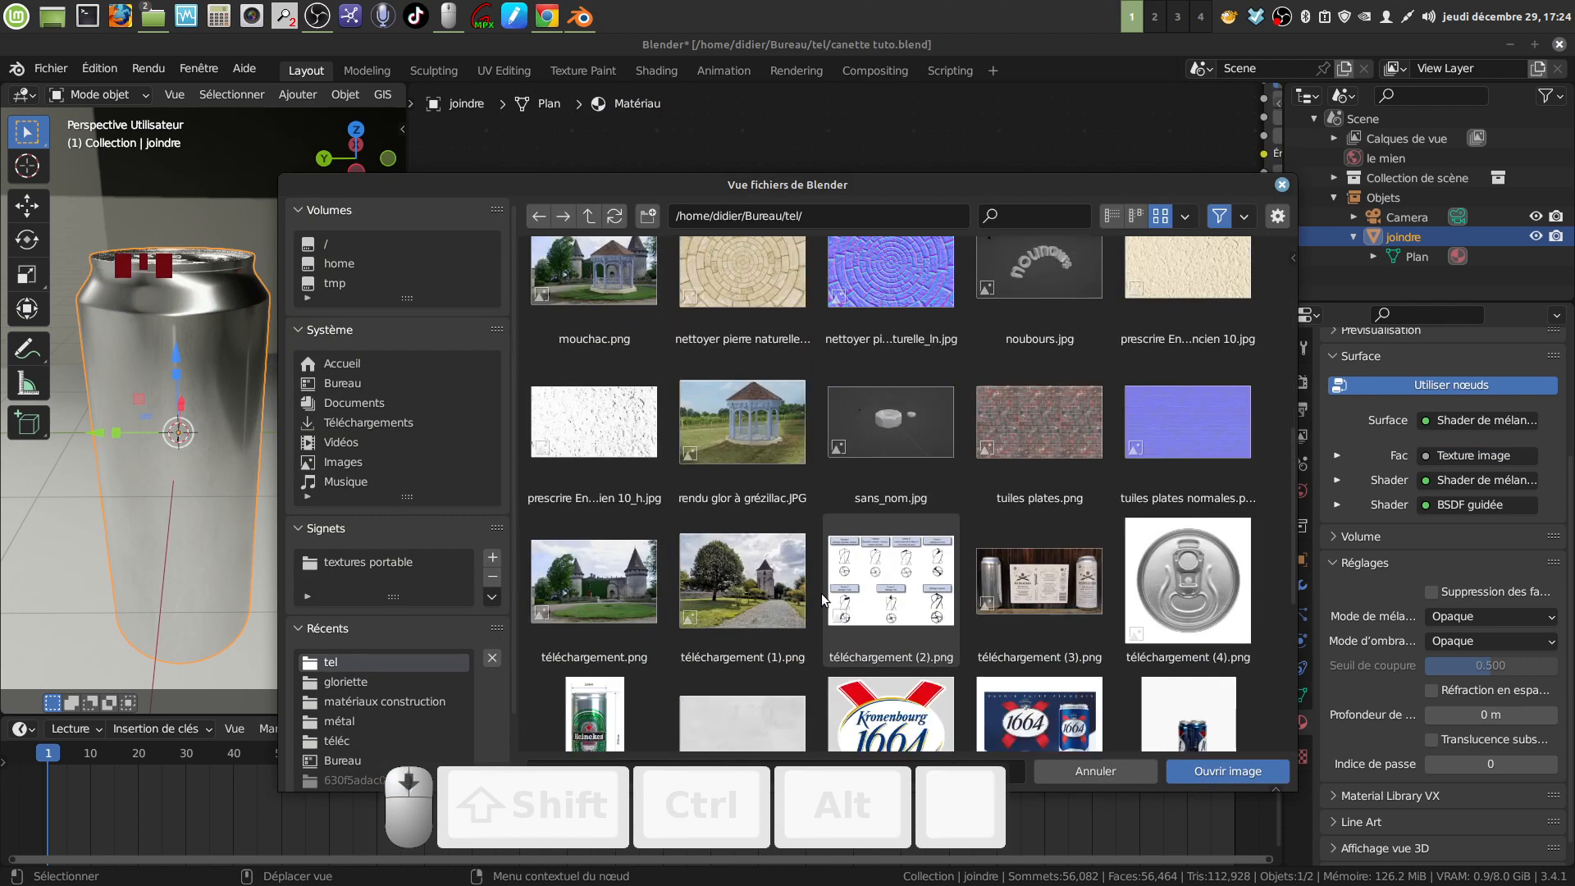
scroll(820, 593, "down", 1)
scroll(821, 590, "down", 1)
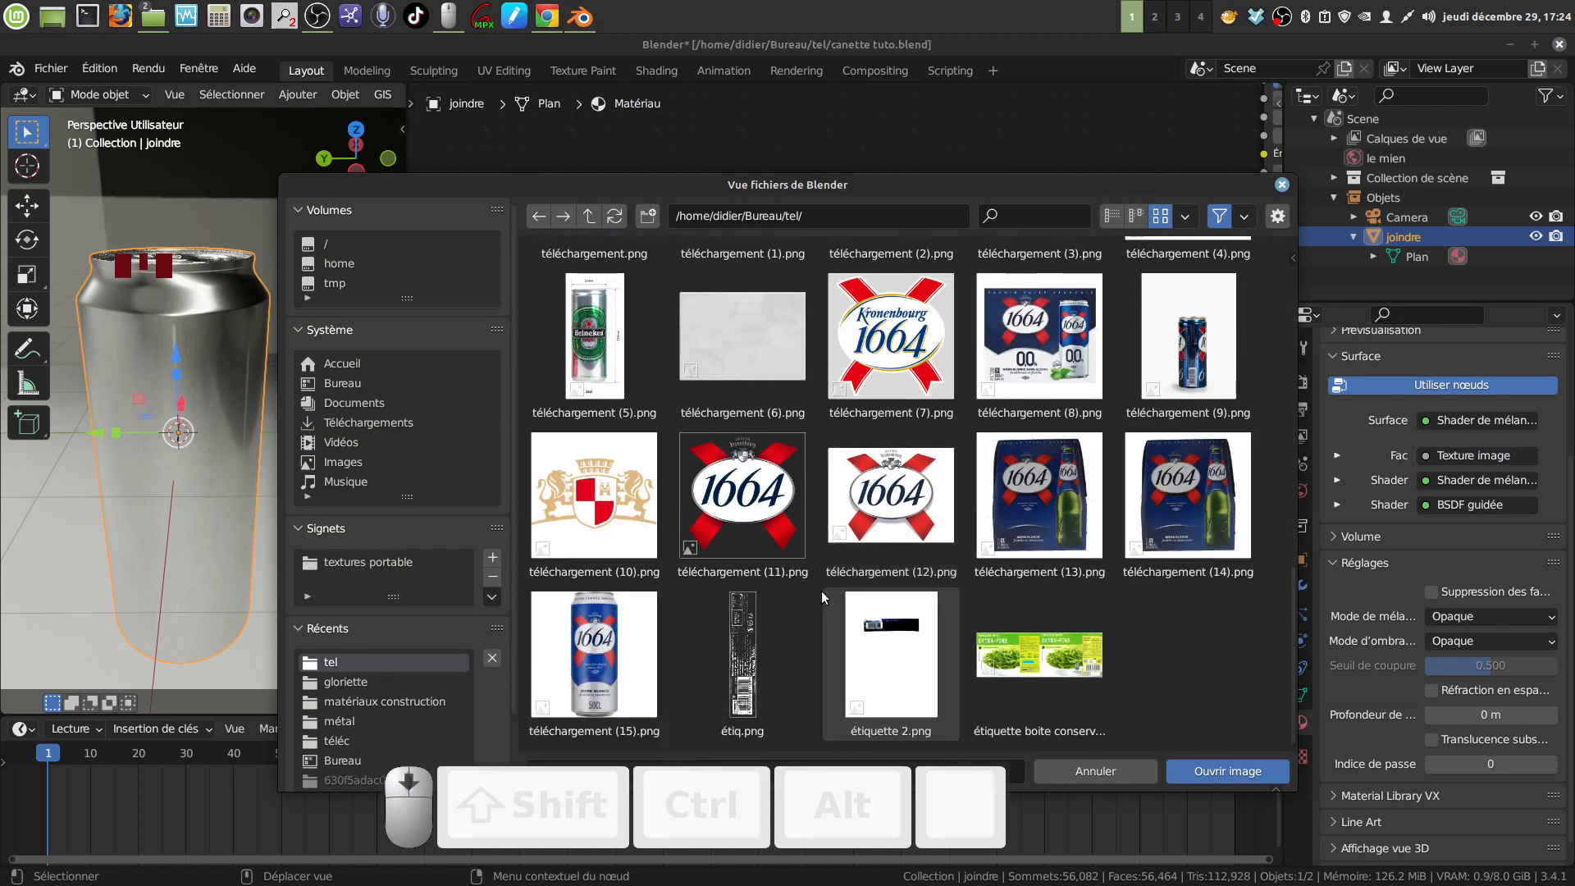
scroll(825, 581, "up", 7)
scroll(821, 584, "up", 2)
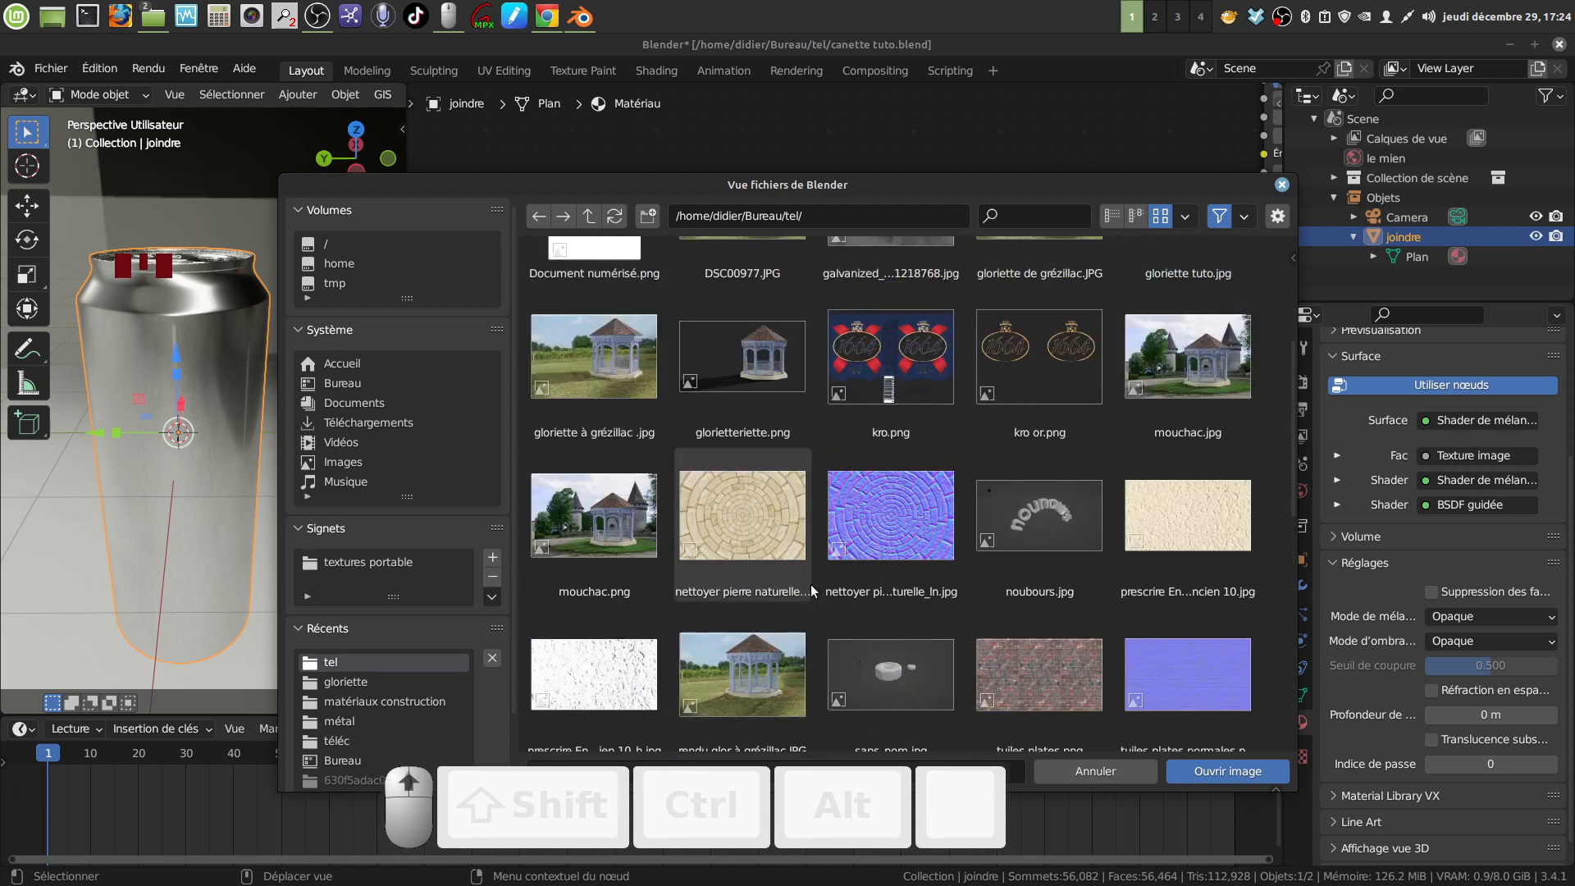
left_click(874, 374)
left_click(1203, 761)
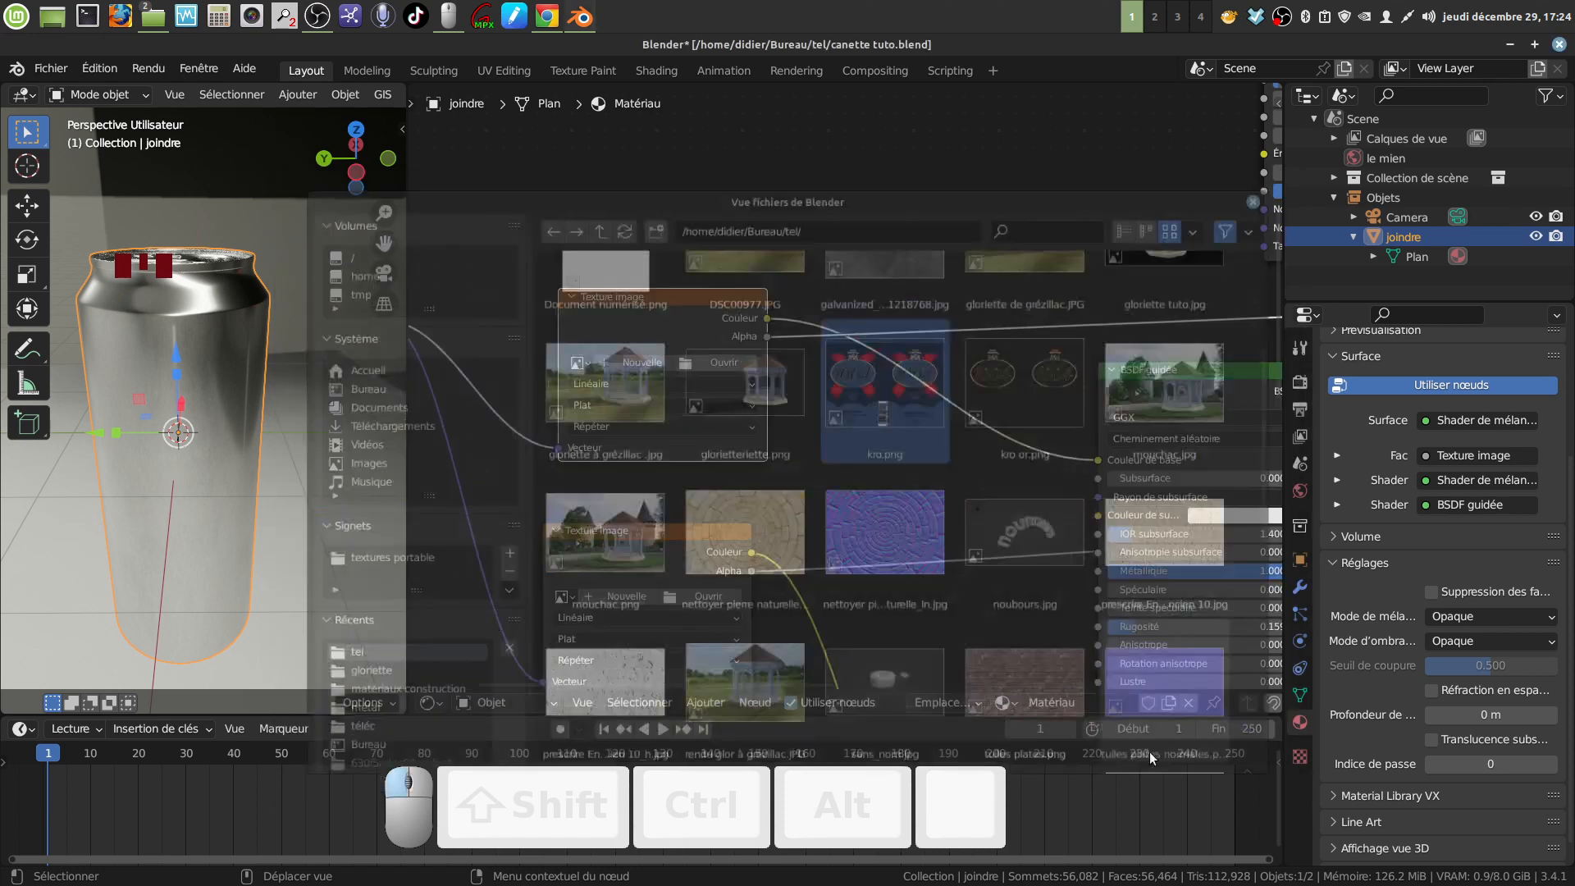
Set the kro.png texture's extension mode to Limiter
middle_click_drag(657, 568, 682, 473)
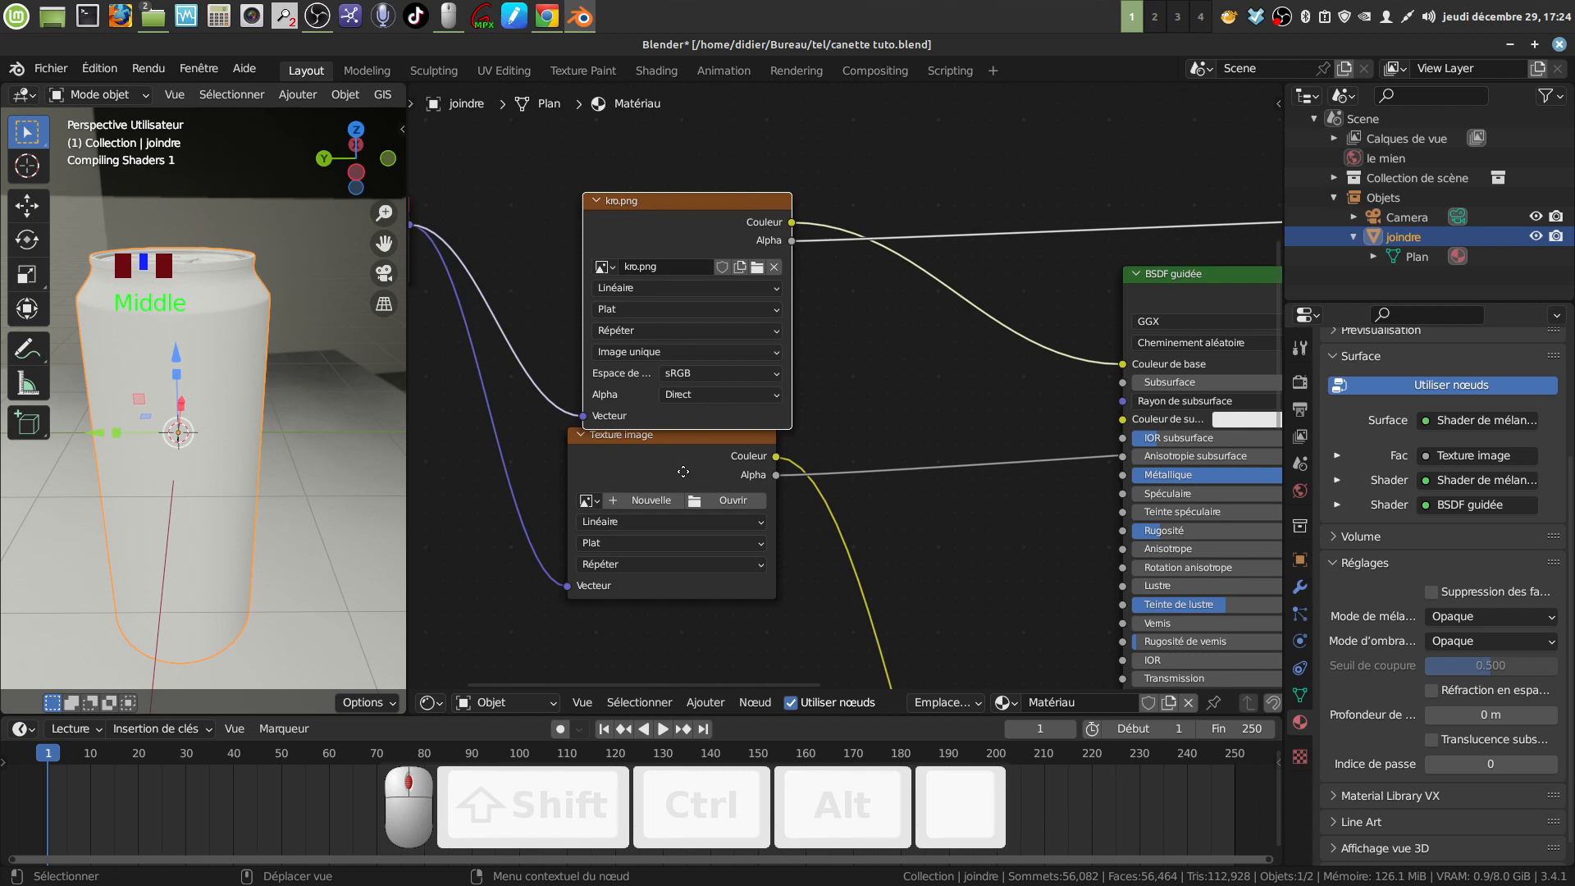
left_click(780, 328)
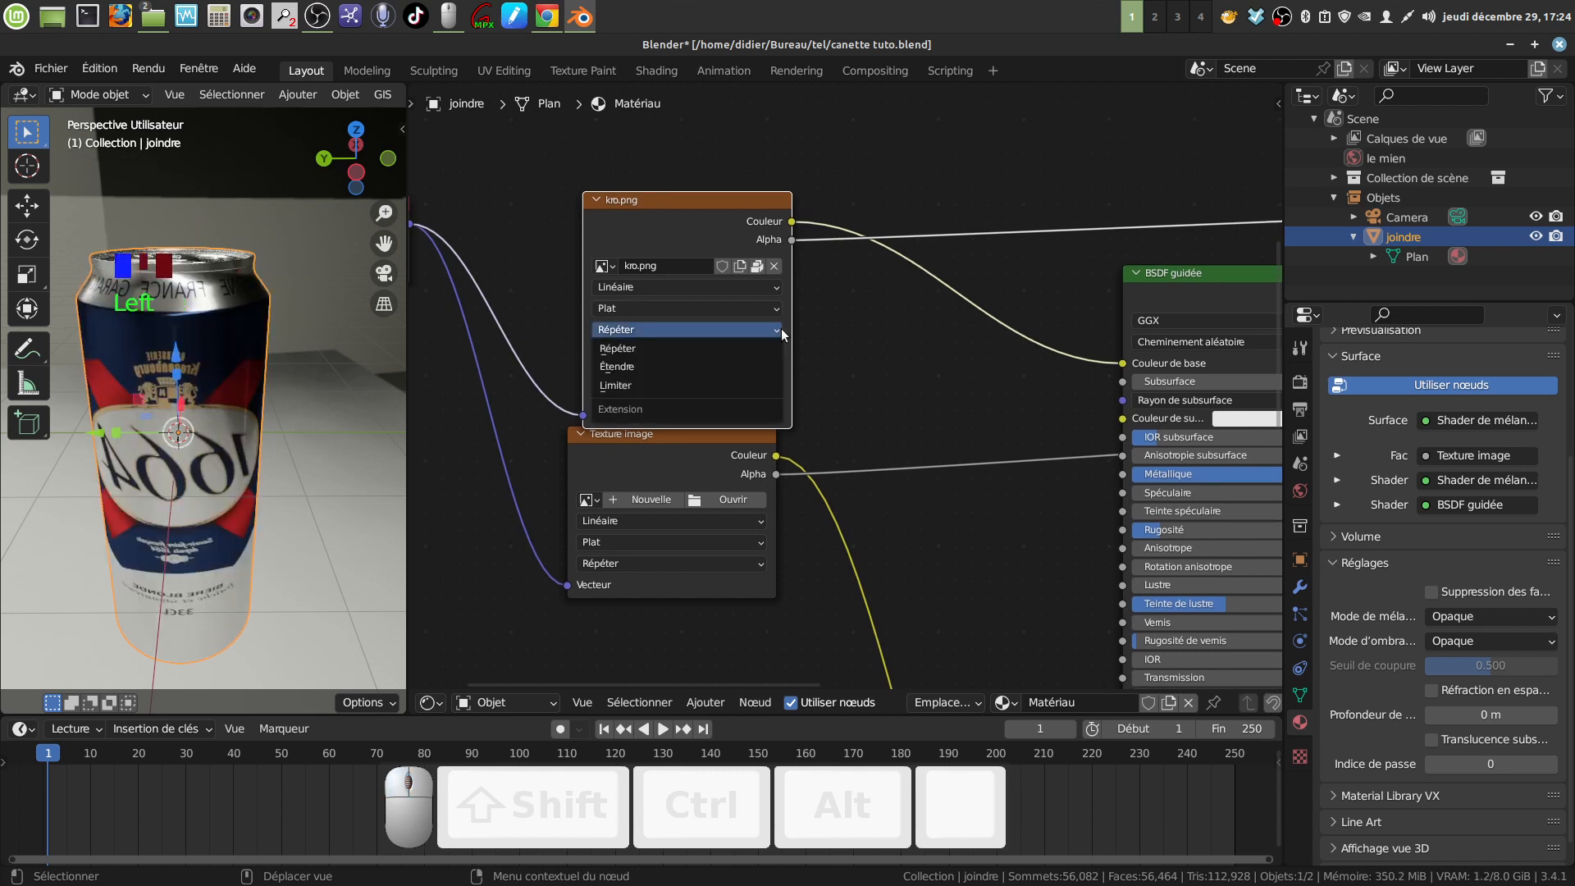
left_click(691, 383)
Widen the 3D viewport and check the can's face orientation by switching the Orientation des faces overlay on and off
middle_click_drag(320, 493, 224, 466)
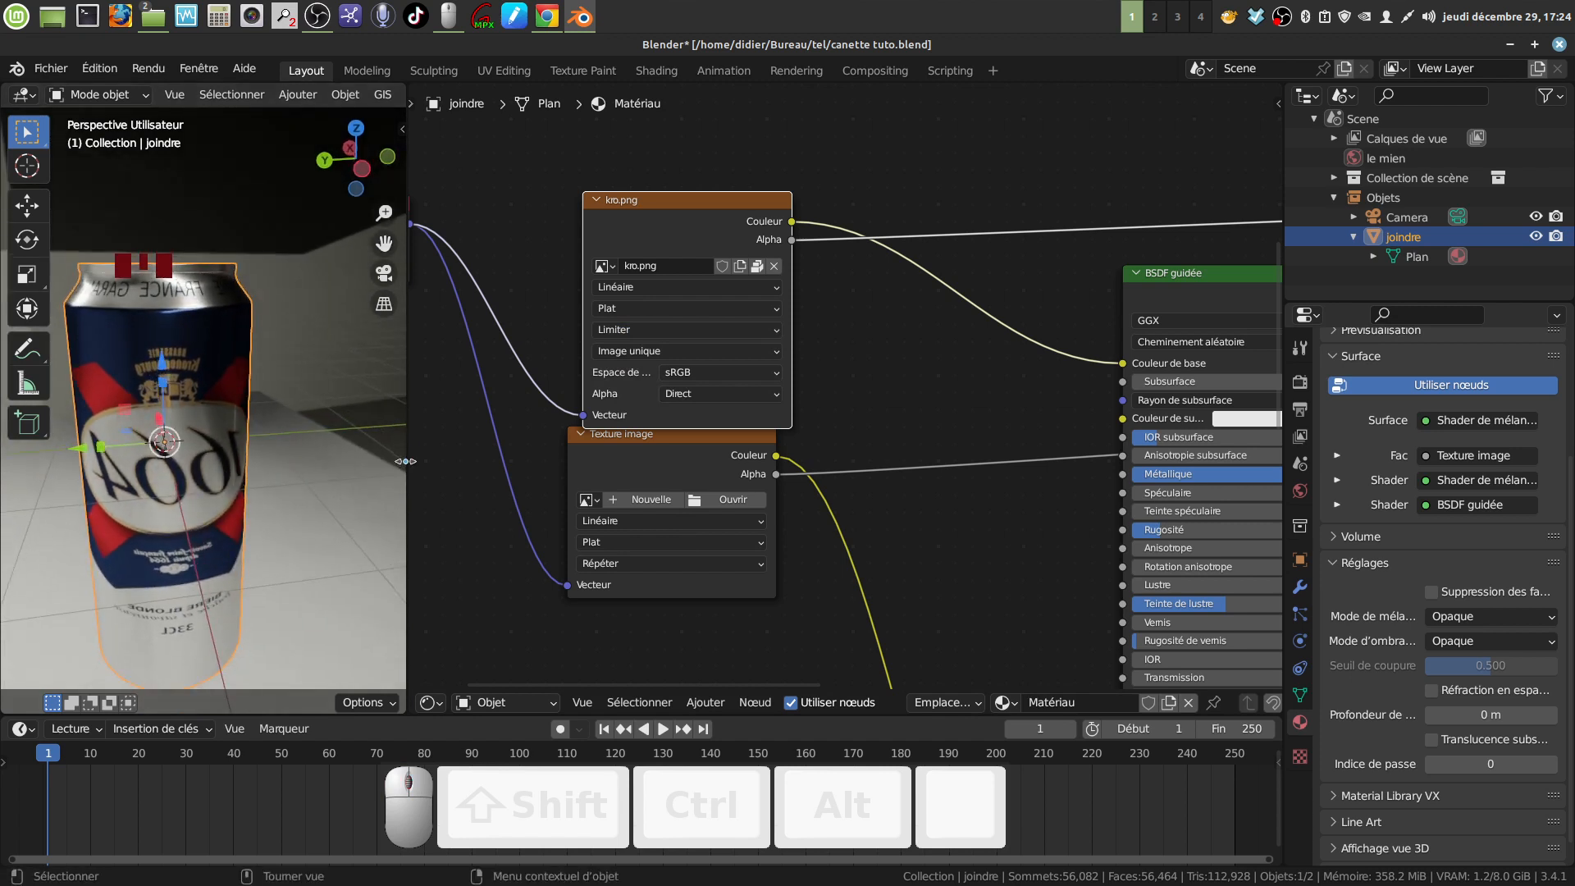
left_click_drag(402, 461, 502, 461)
middle_click_drag(315, 475, 297, 486)
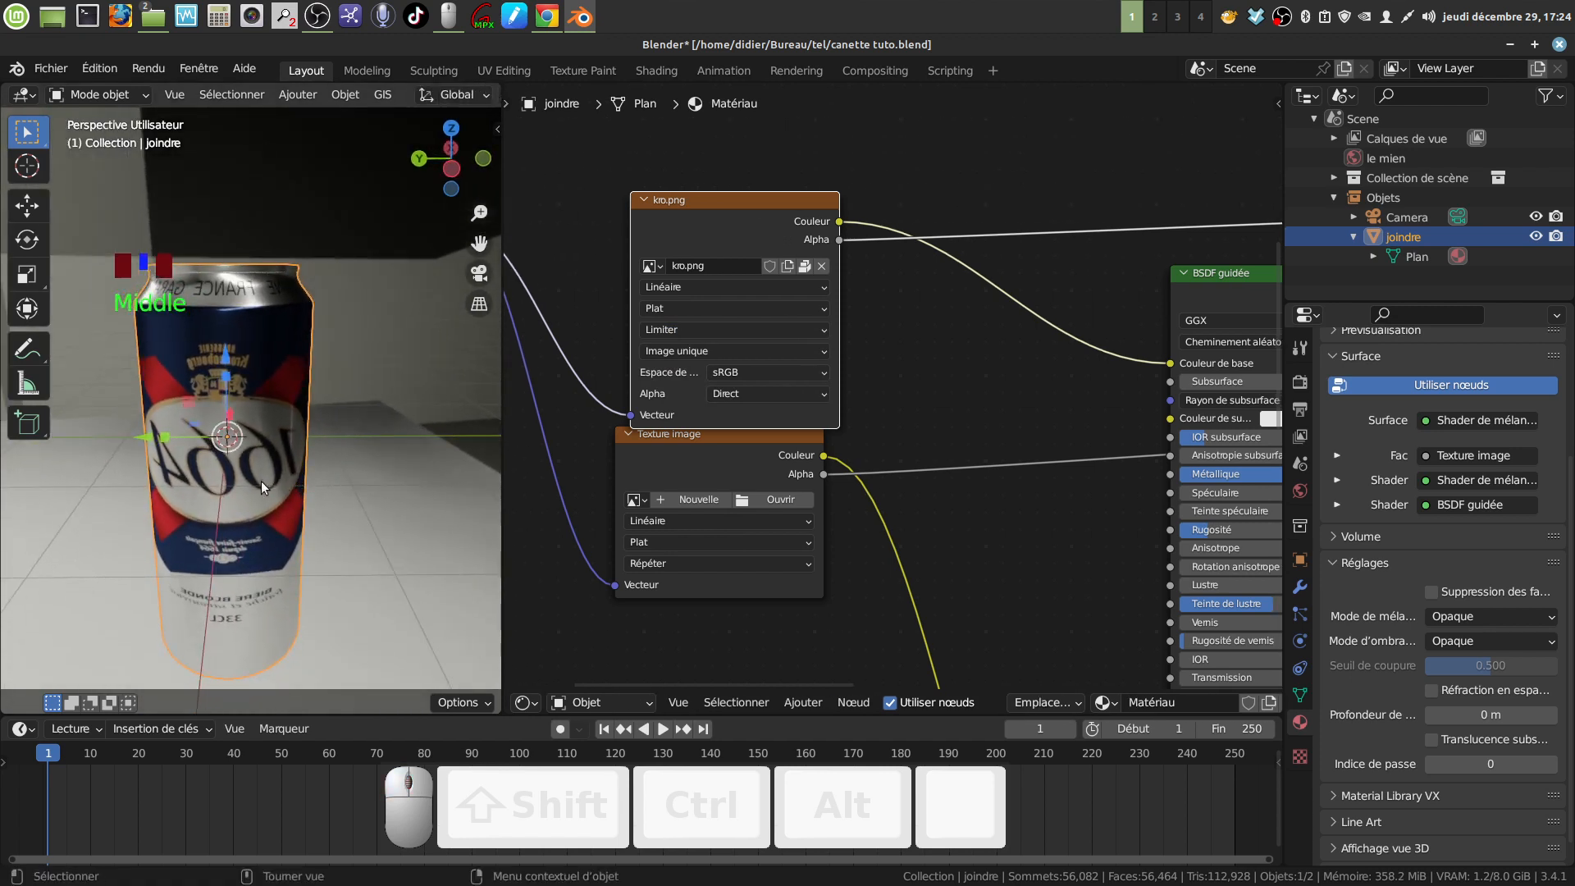
key("q")
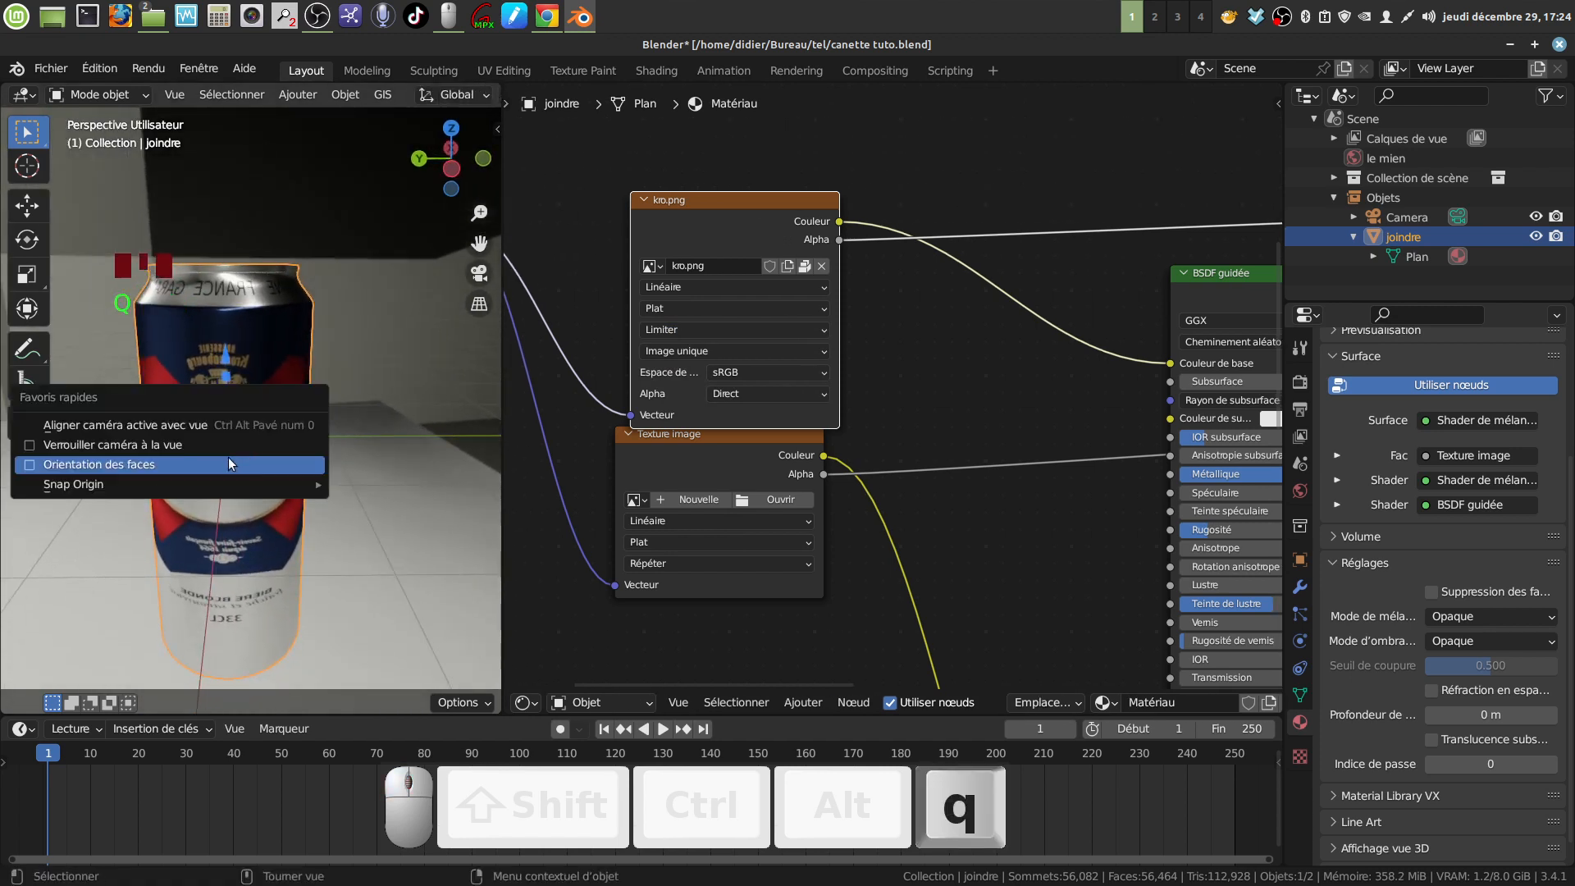
left_click(23, 465)
key("q")
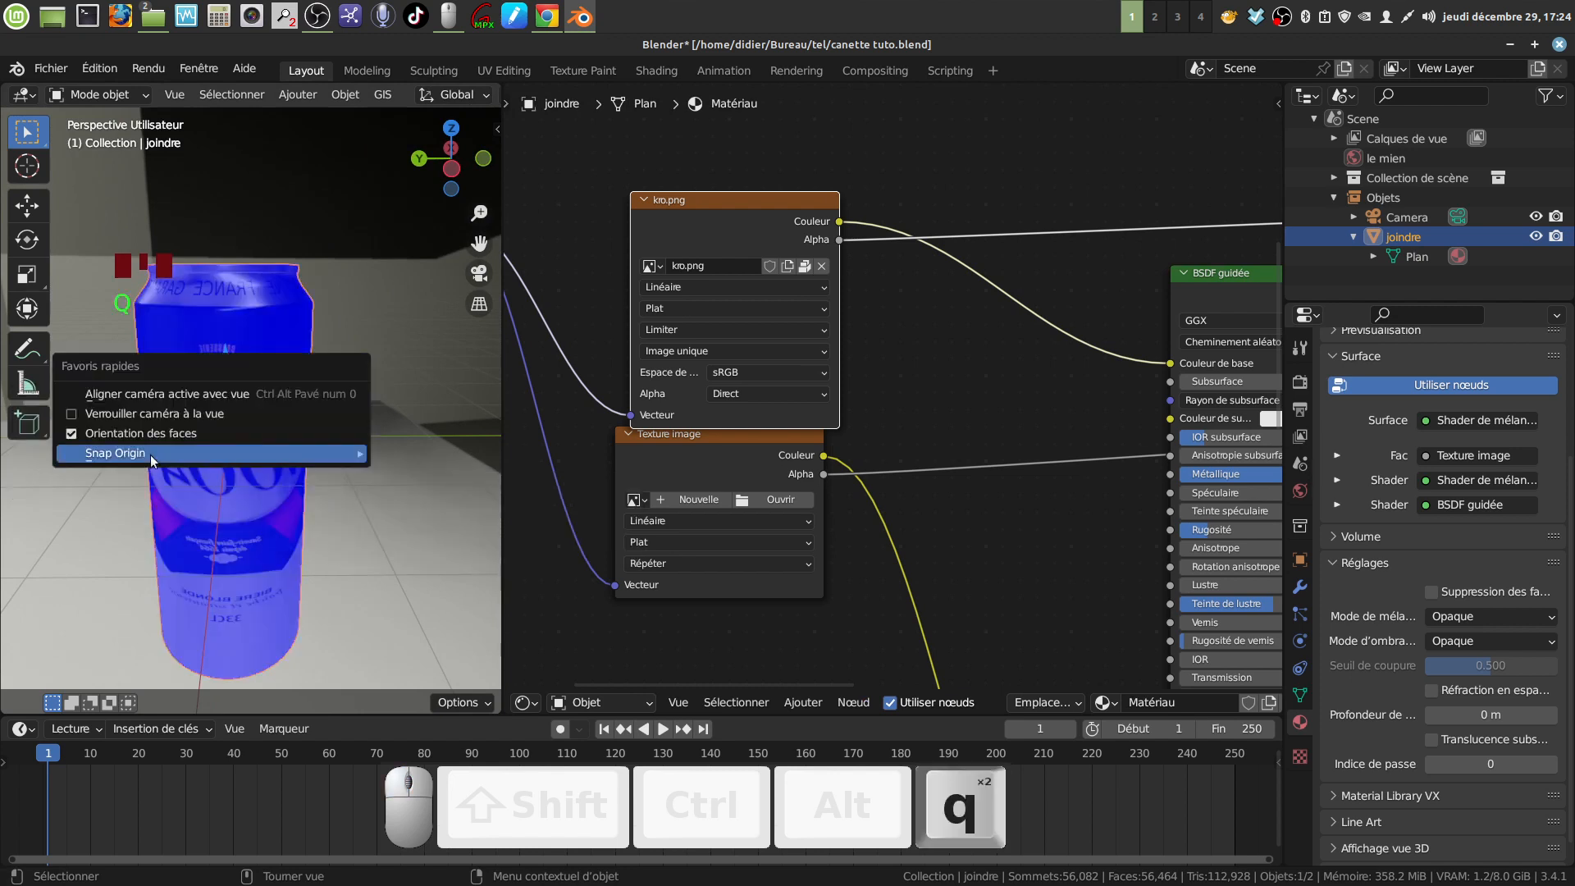
left_click(73, 435)
scroll(123, 447, "down", 2)
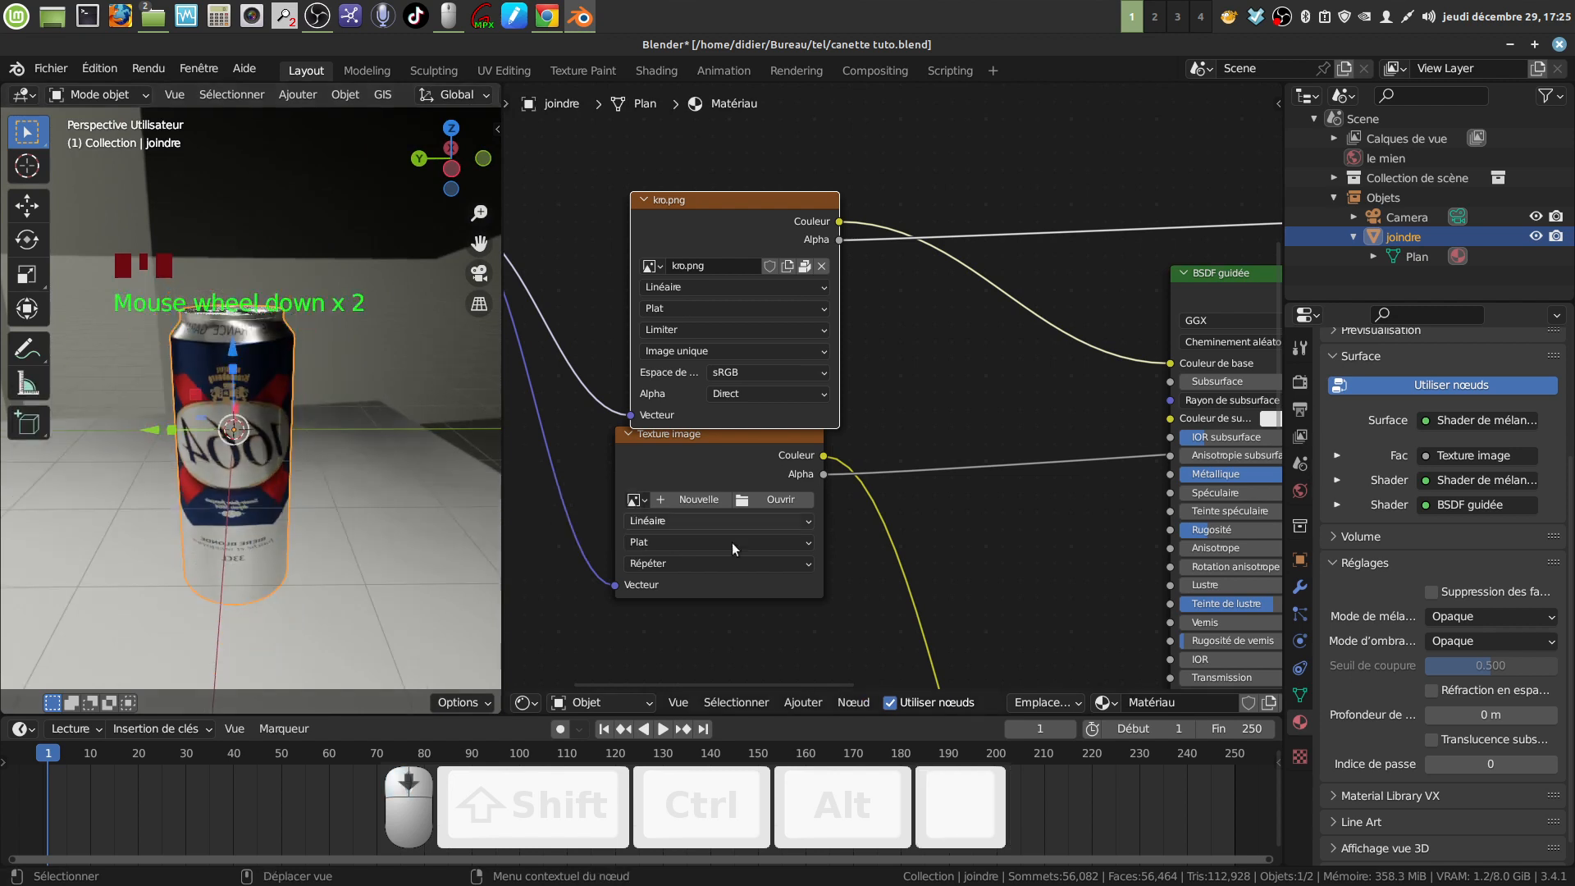
Move the kro.png node up, clear of the empty image texture node beneath it
scroll(733, 548, "down", 4)
middle_click_drag(736, 351, 666, 357)
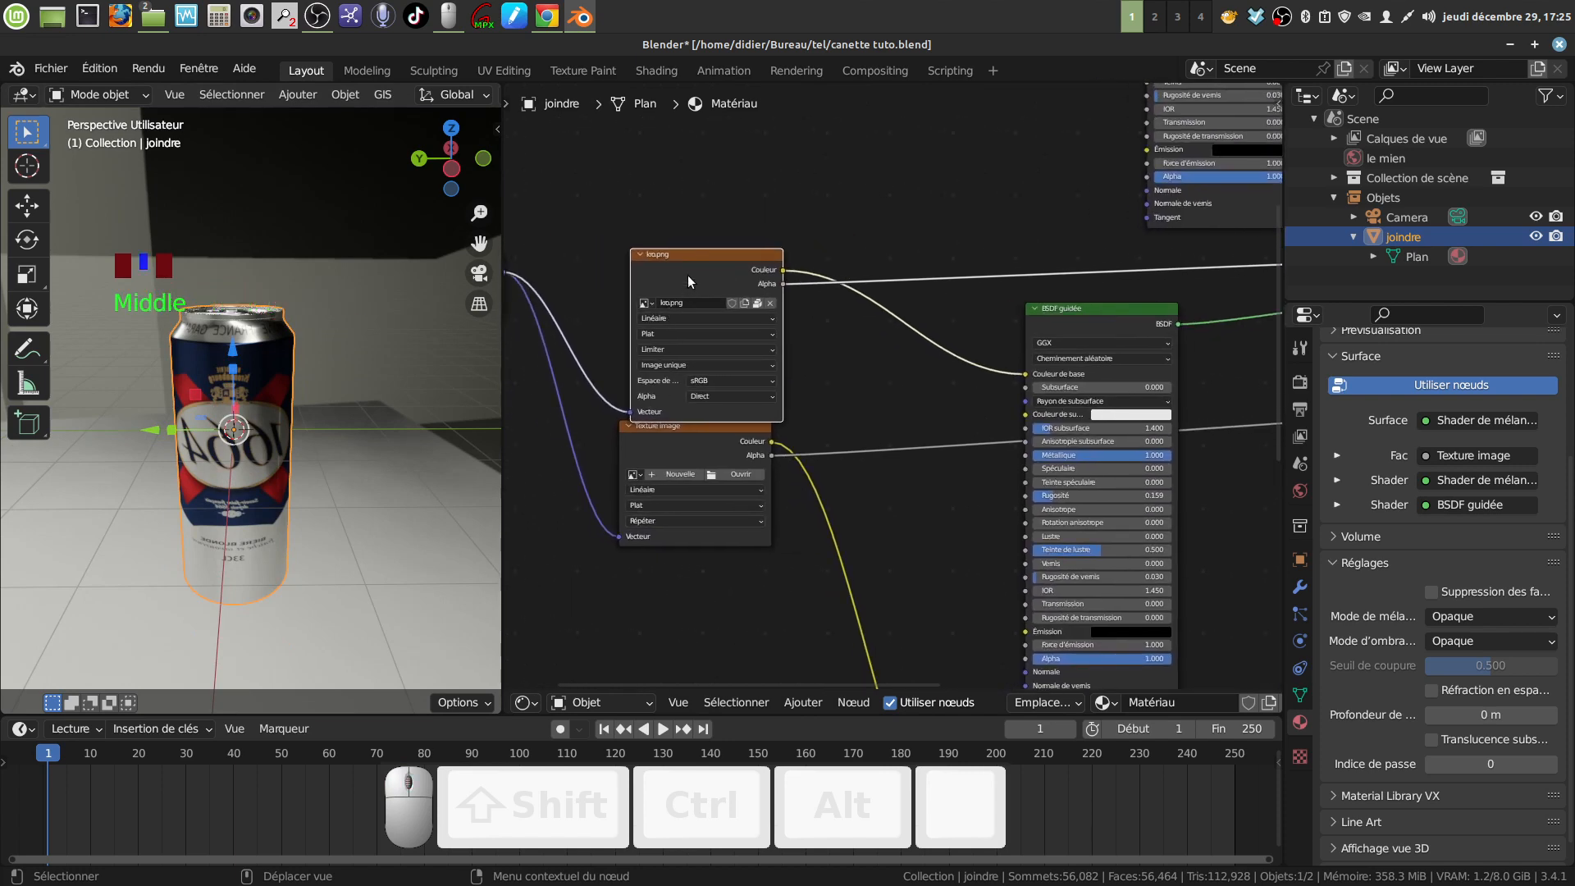
left_click_drag(689, 282, 657, 232)
Load kro or.png from the tel folder into the empty image texture node below kro.png
middle_click_drag(727, 593, 775, 565)
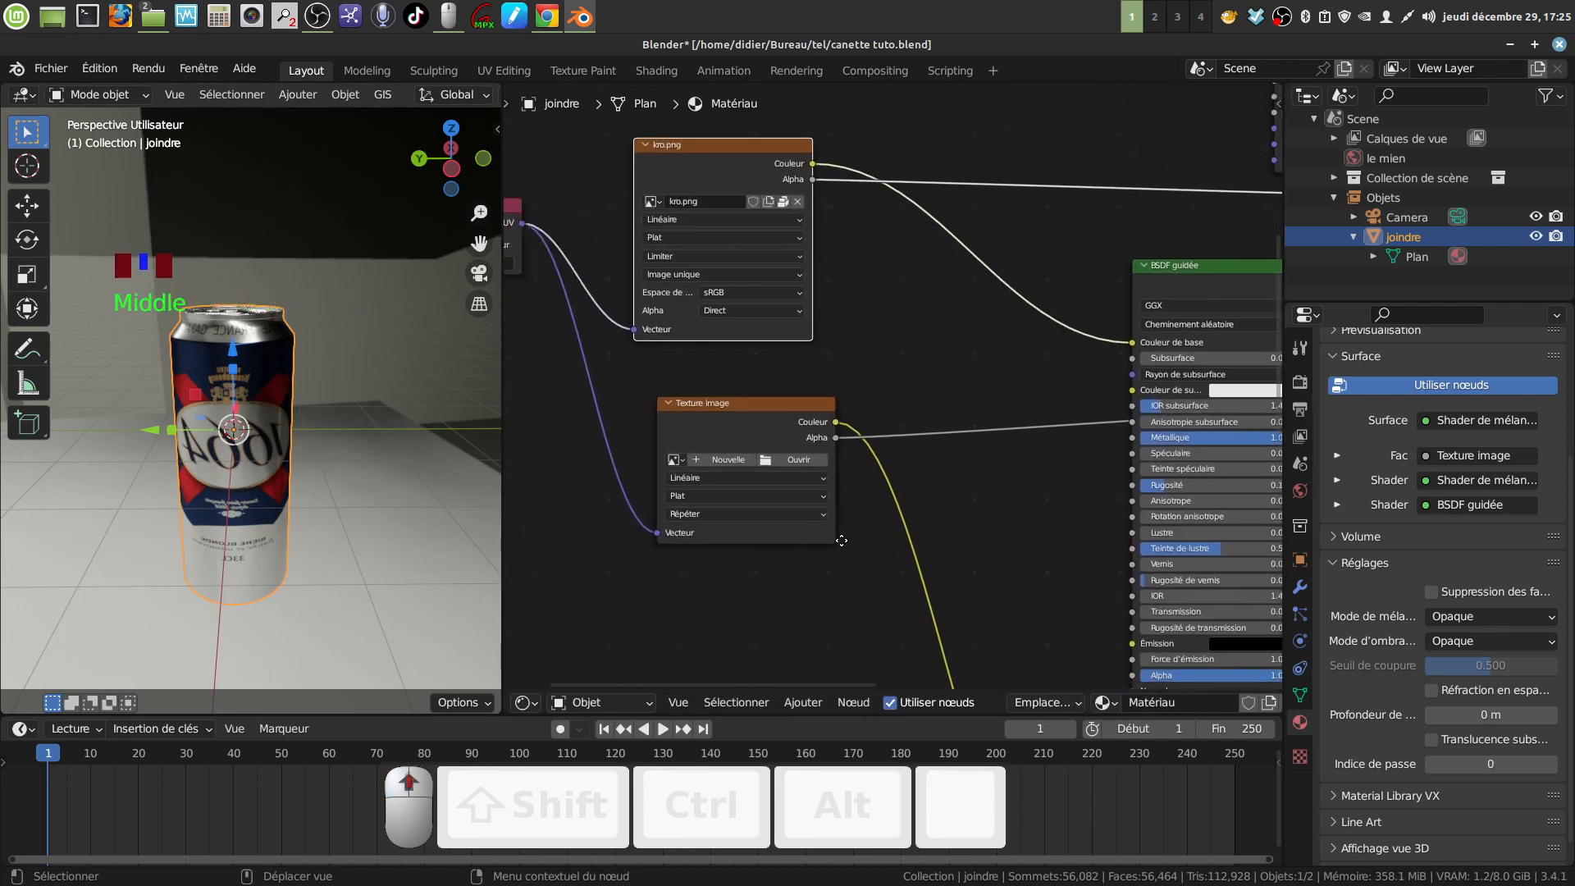
scroll(799, 600, "up", 3)
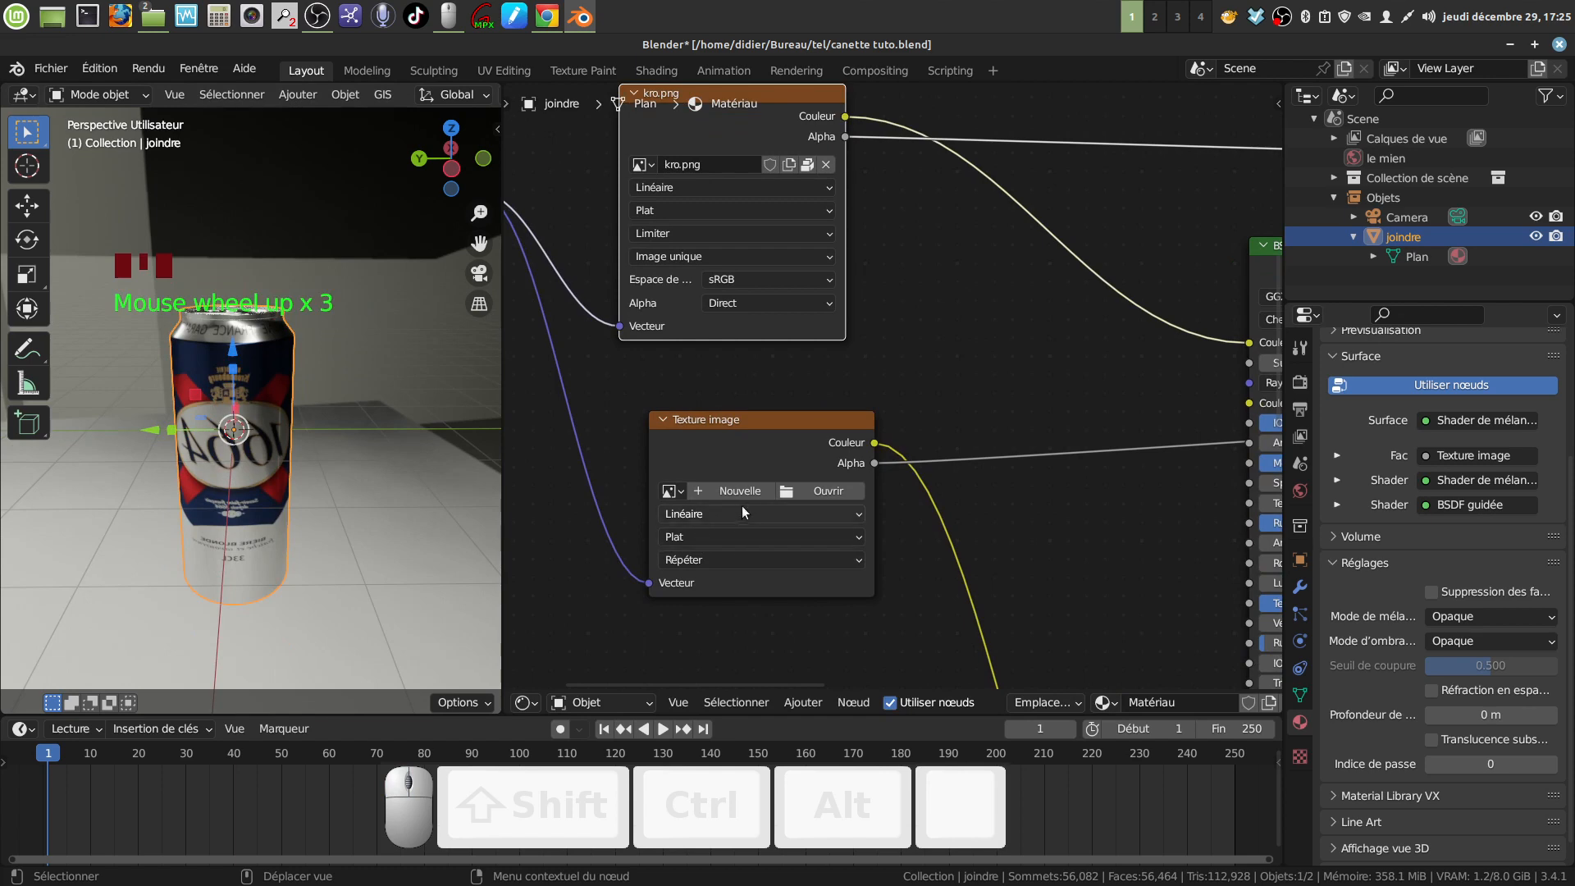
left_click(785, 491)
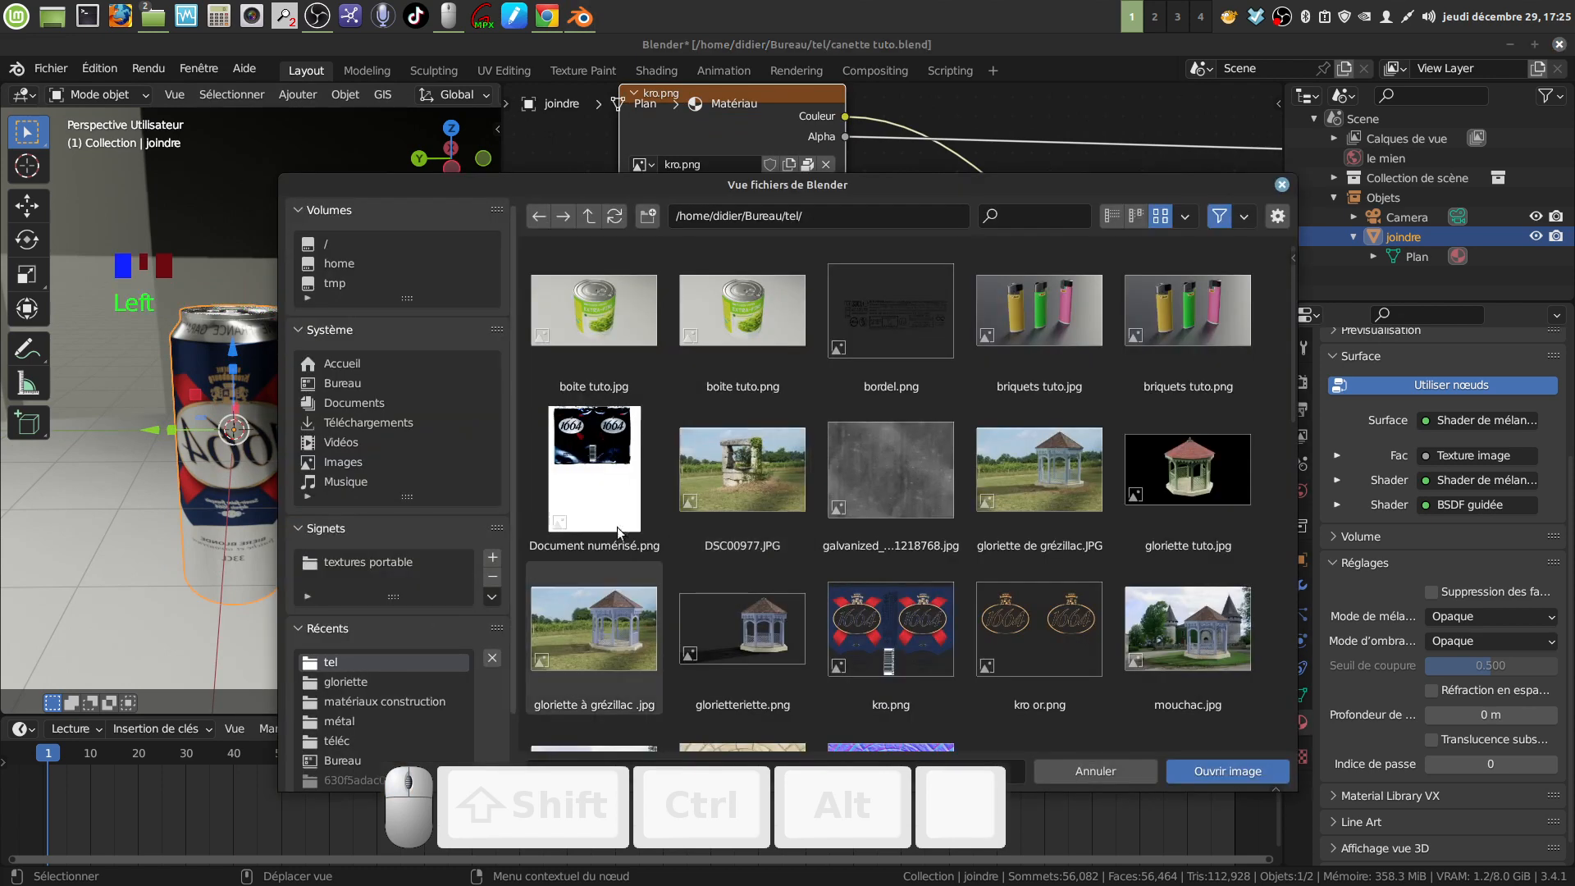
scroll(824, 502, "down", 7)
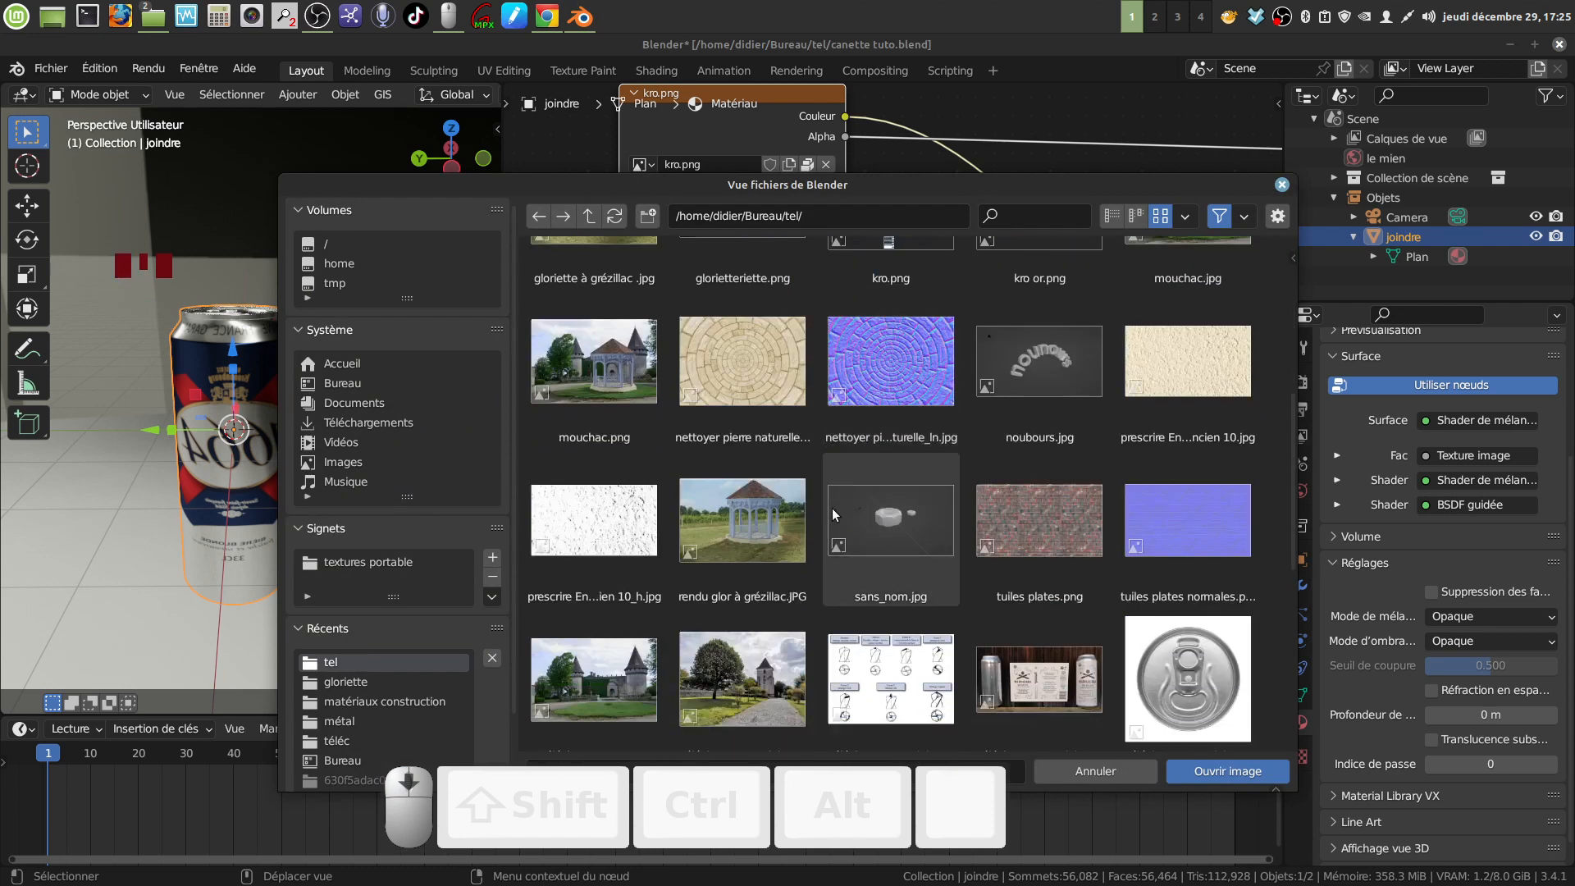
scroll(832, 509, "down", 1)
scroll(835, 514, "down", 4)
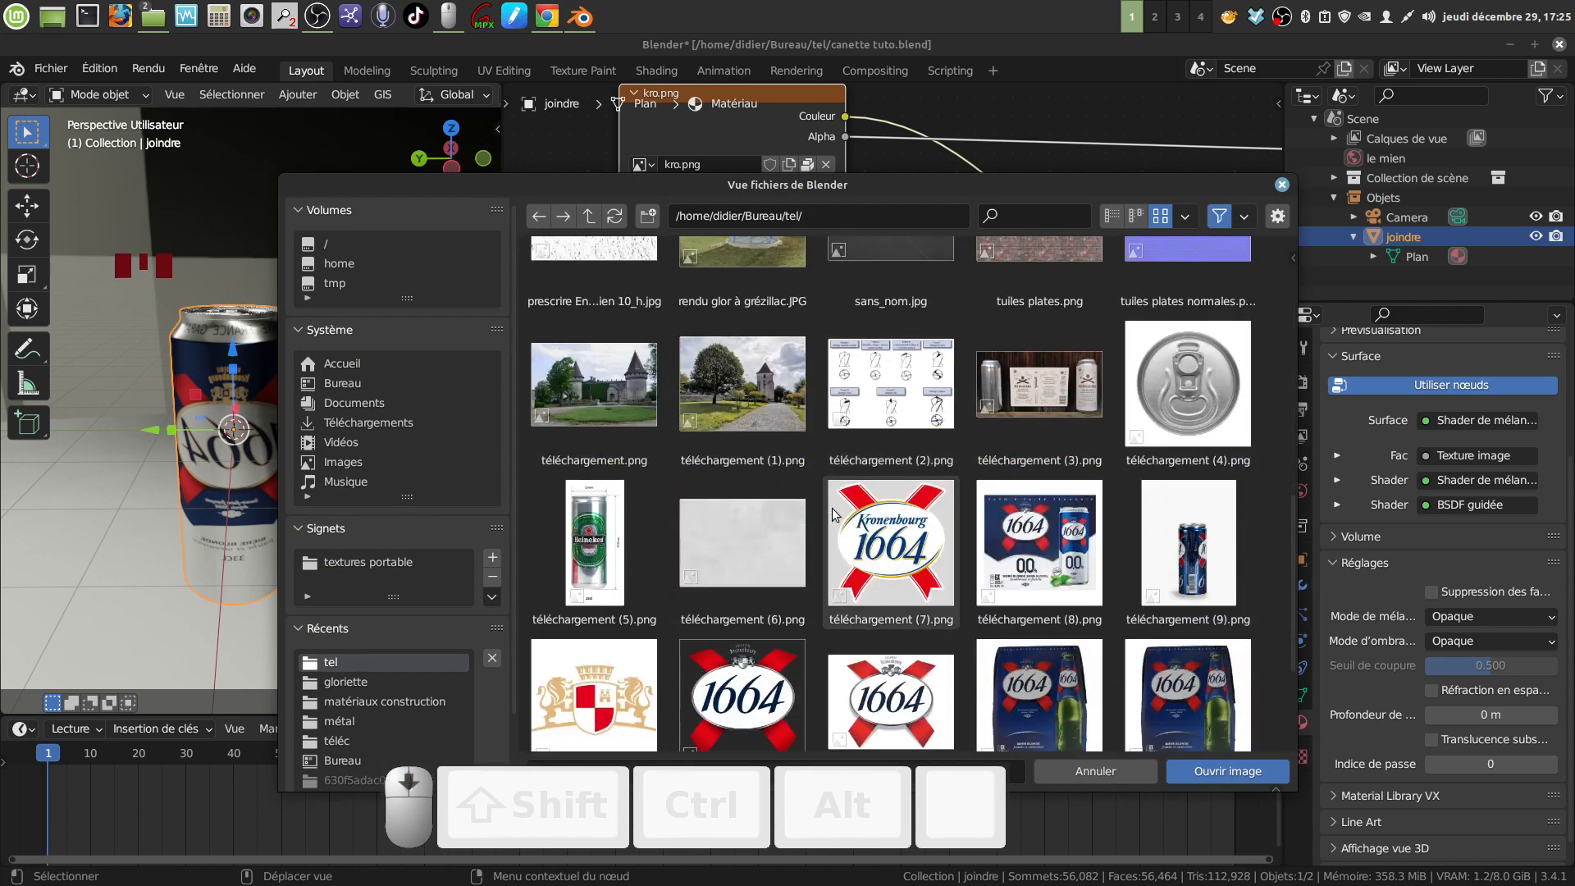
scroll(833, 514, "up", 10)
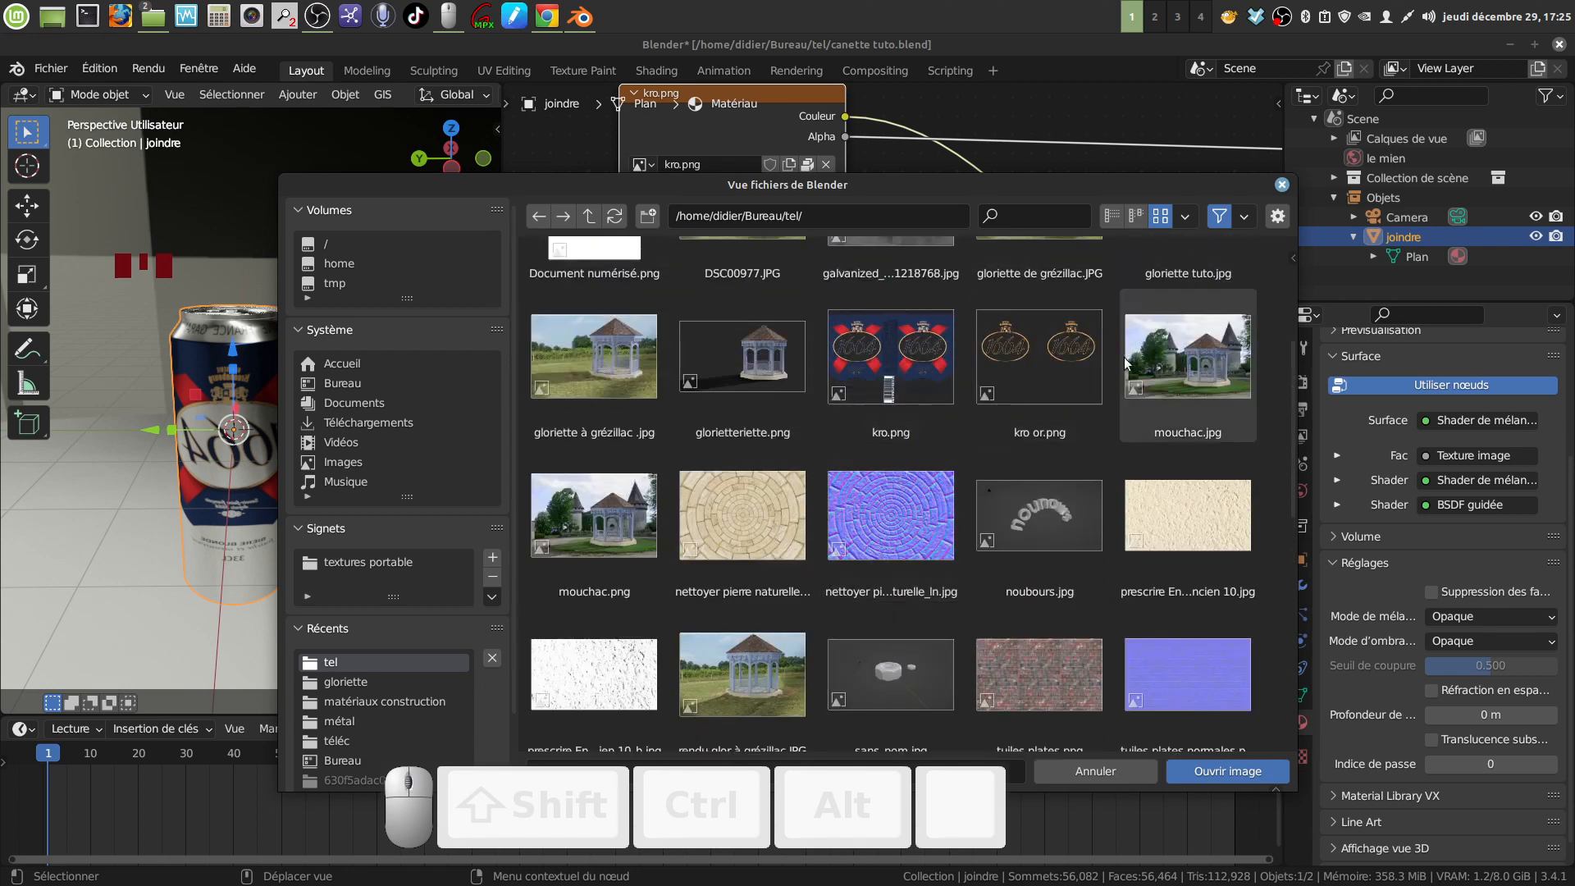
left_click(1046, 361)
left_click(1212, 772)
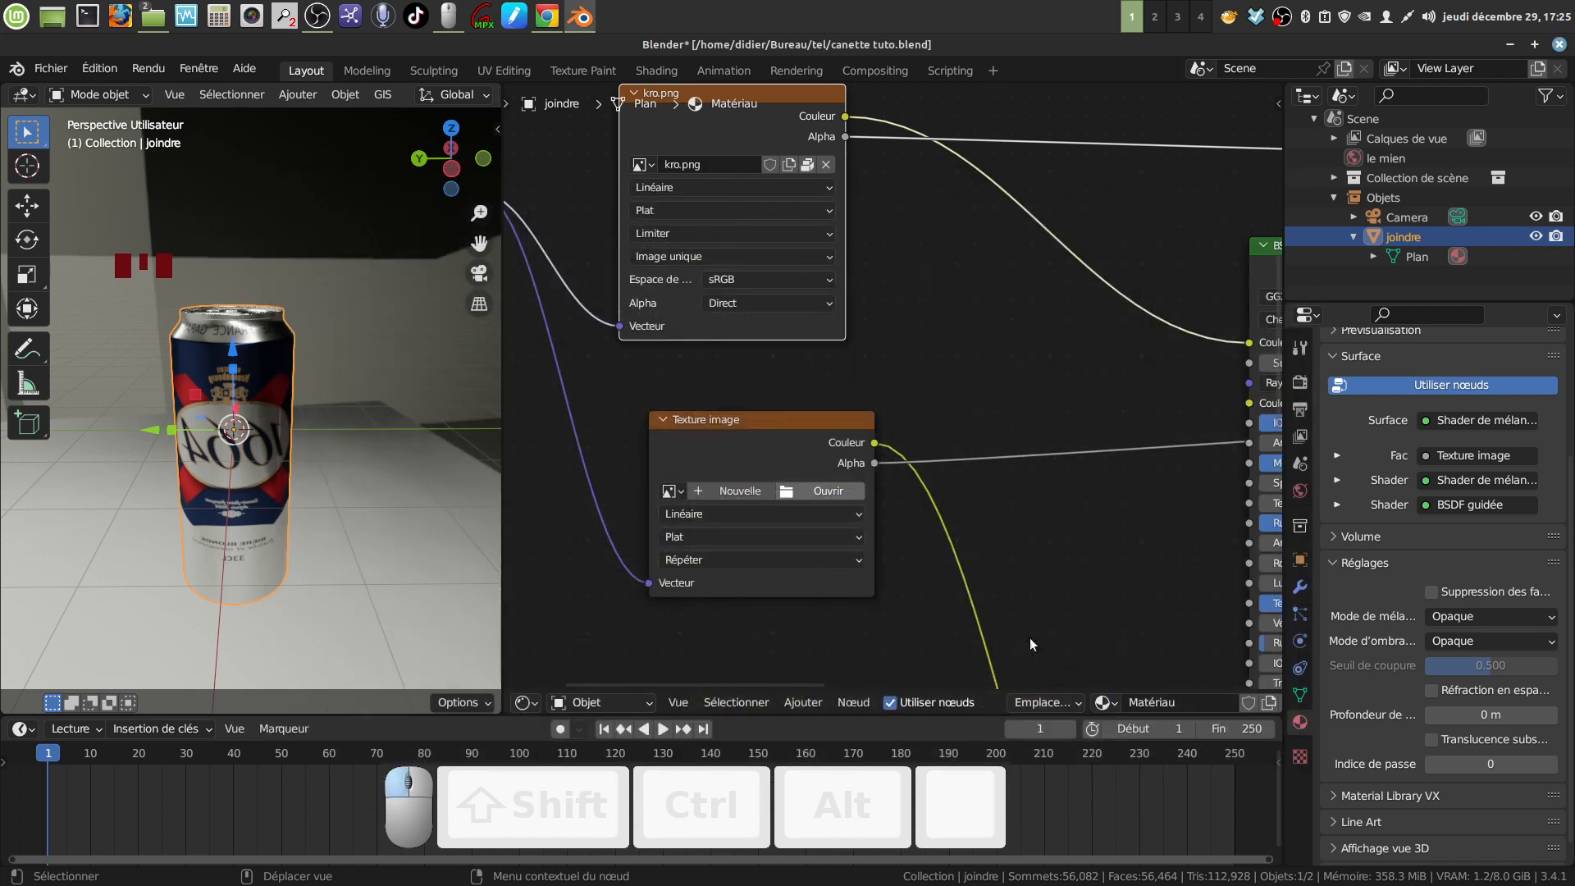
Set the kro or.png texture's extension mode to Limiter
scroll(862, 564, "down", 2)
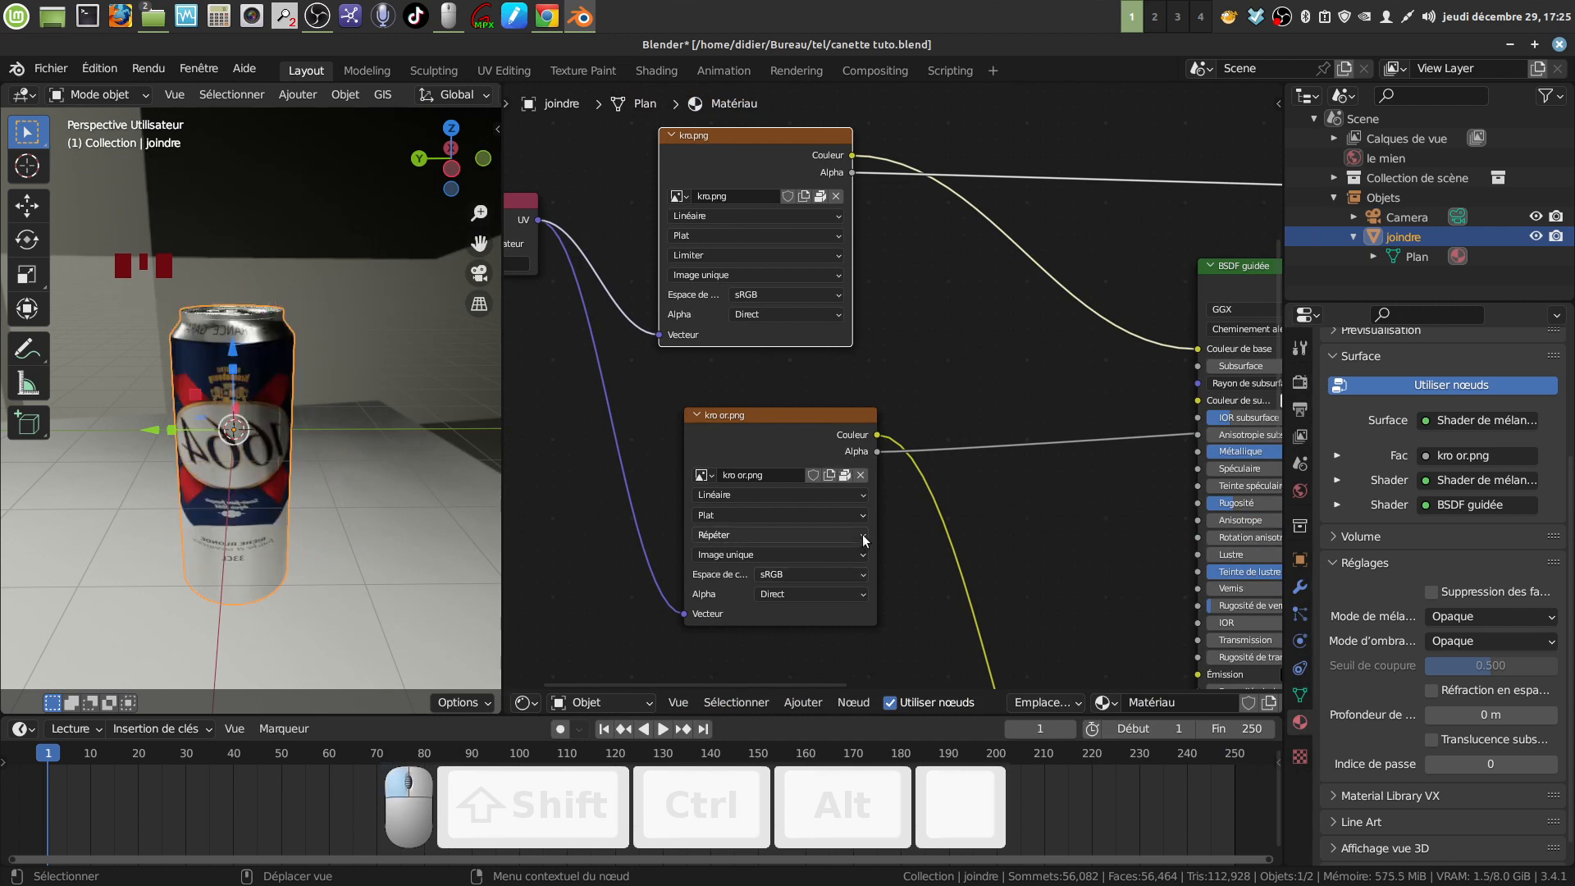
left_click(863, 534)
left_click(836, 588)
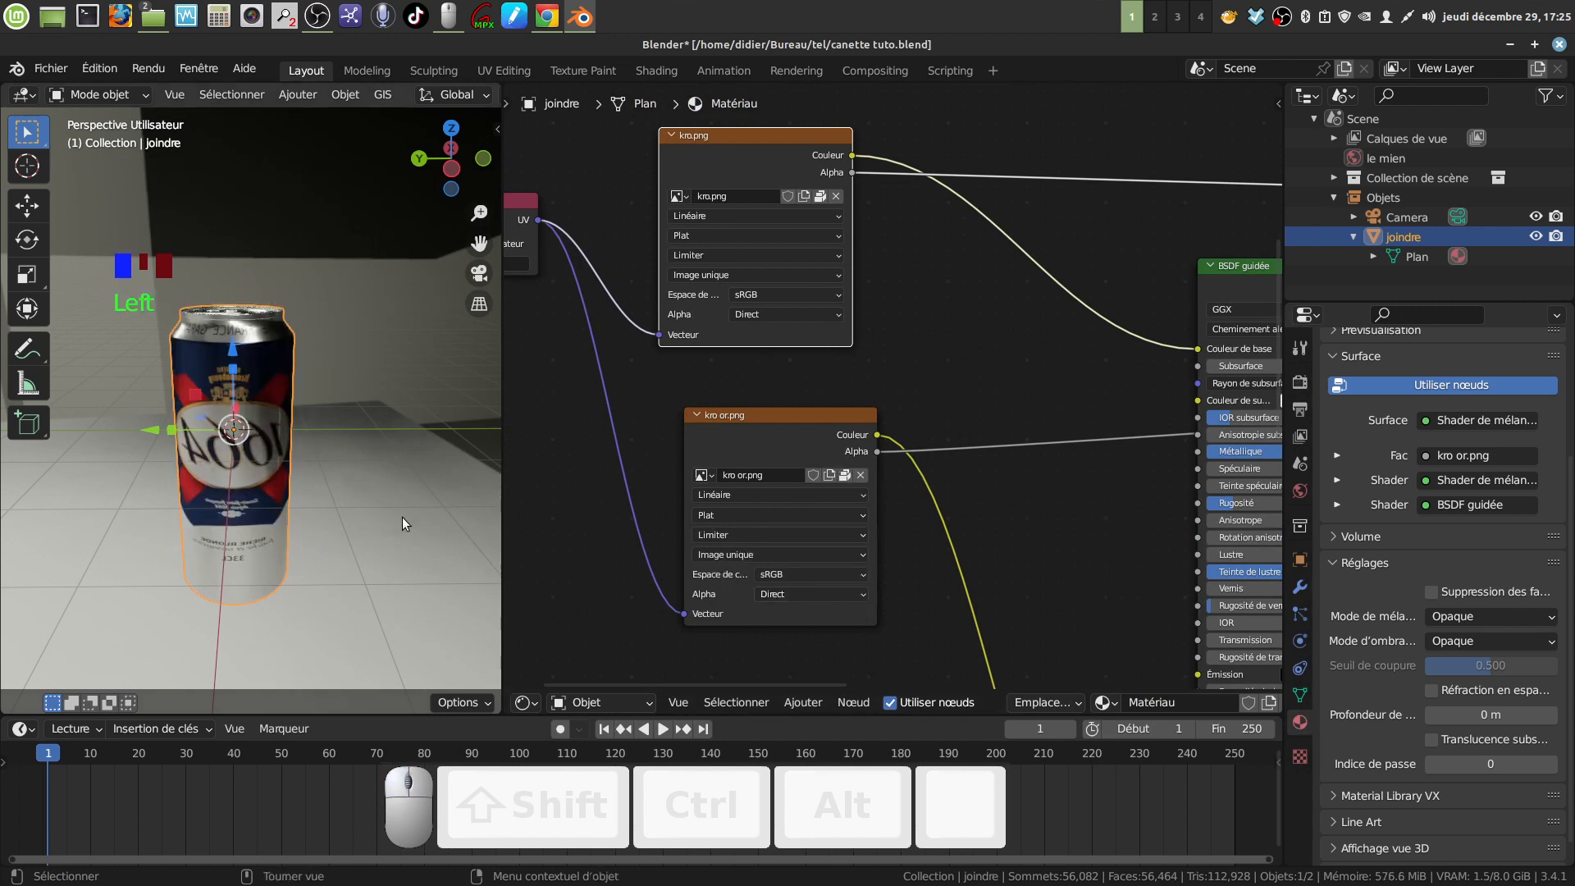
mouse_move(402, 517)
middle_mouse_down()
mouse_move(449, 505)
mouse_move(420, 520)
middle_mouse_up()
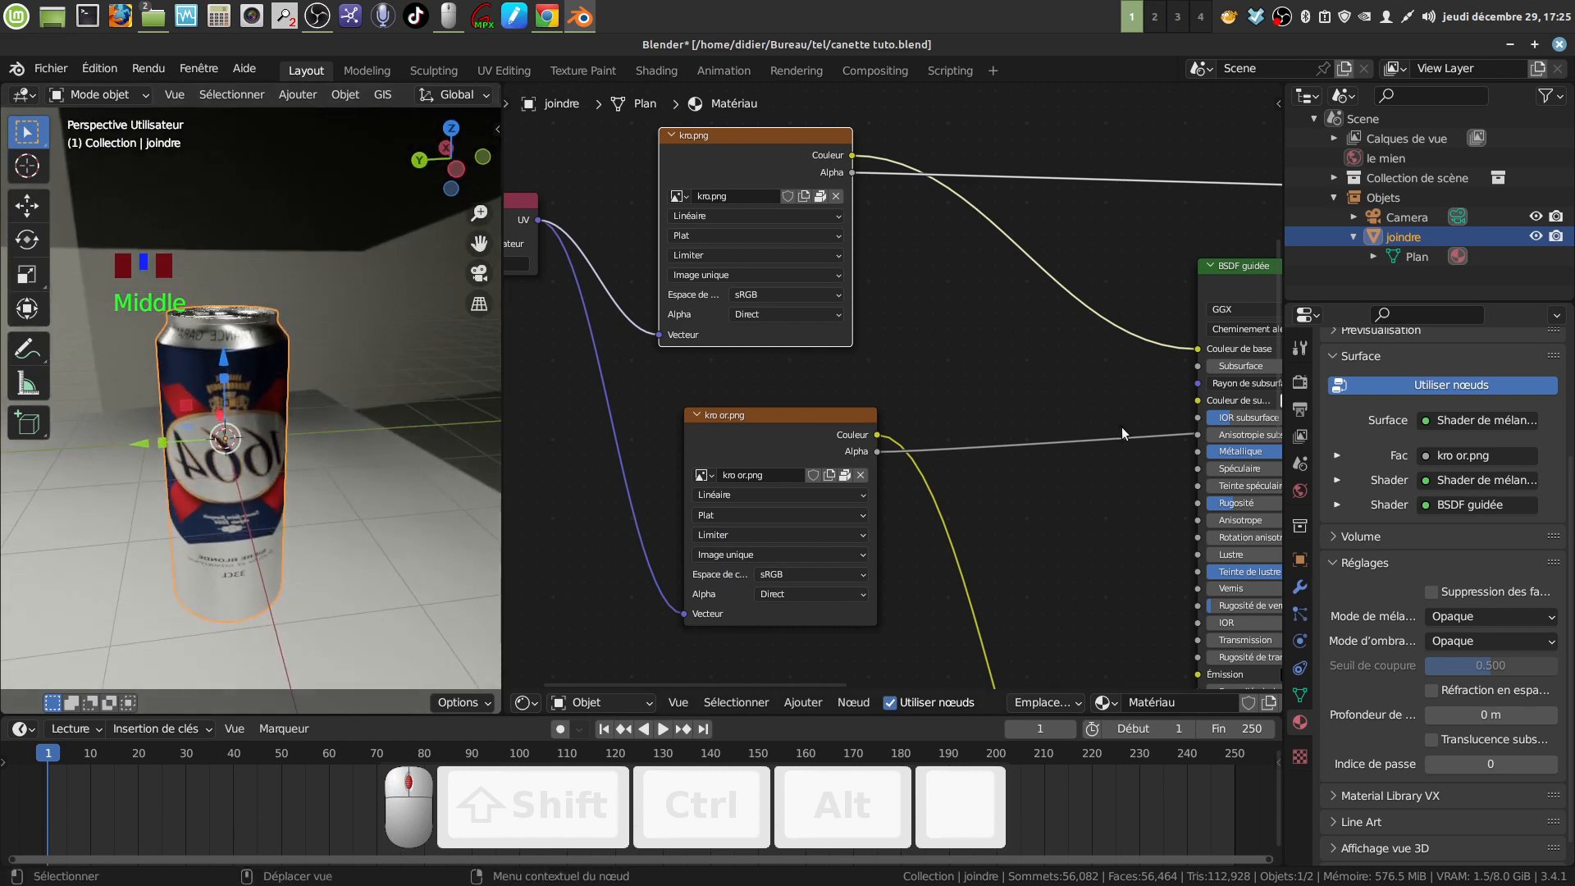
Assign the CarteUV map to the UV map node that feeds the two label textures
scroll(1060, 466, "down", 6)
middle_click_drag(1060, 466, 1131, 565)
scroll(721, 558, "up", 4)
middle_click_drag(797, 456, 810, 550)
scroll(737, 509, "up", 4)
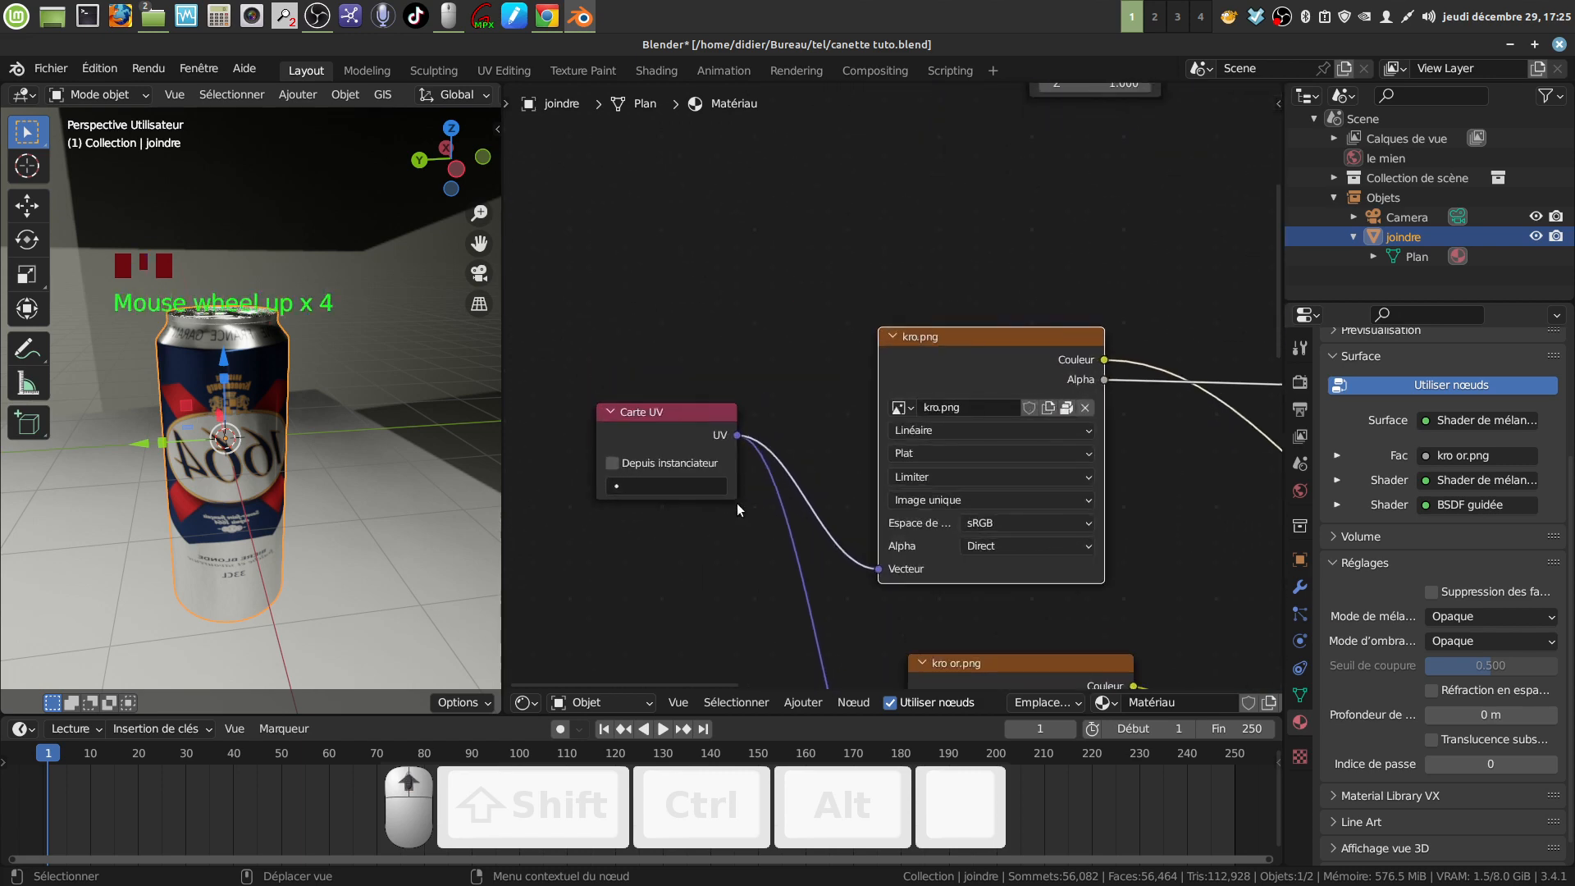
left_click(692, 490)
left_click(648, 518)
scroll(676, 580, "down", 4)
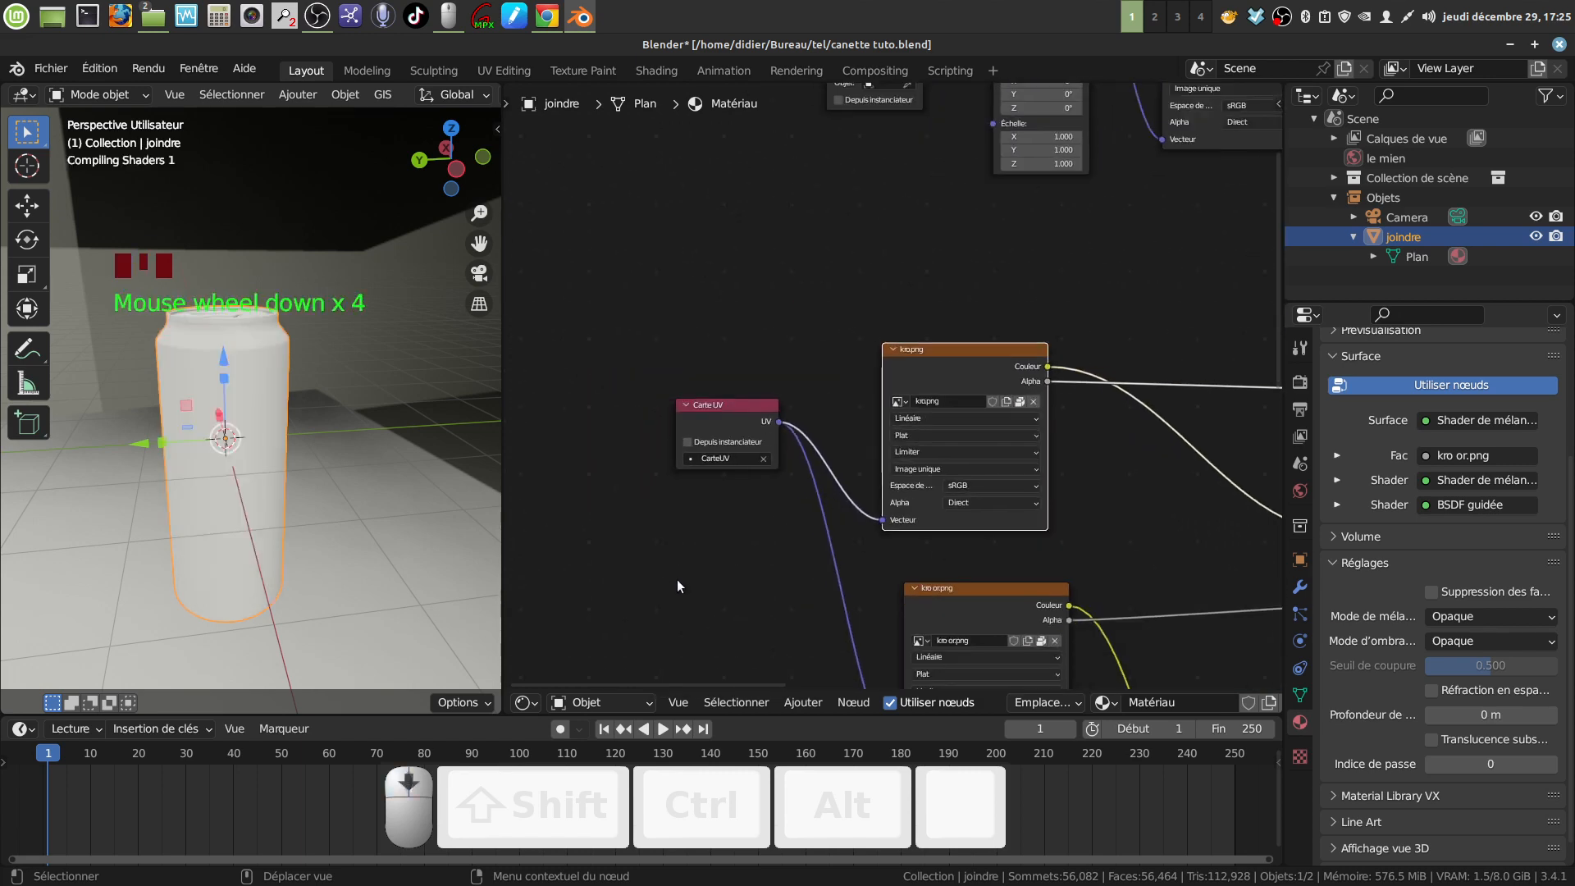
scroll(665, 577, "down", 4)
middle_click_drag(646, 574, 642, 530)
mouse_move(253, 622)
middle_mouse_down()
mouse_move(288, 579)
mouse_move(331, 588)
mouse_move(238, 607)
mouse_move(160, 594)
mouse_move(257, 601)
middle_mouse_up()
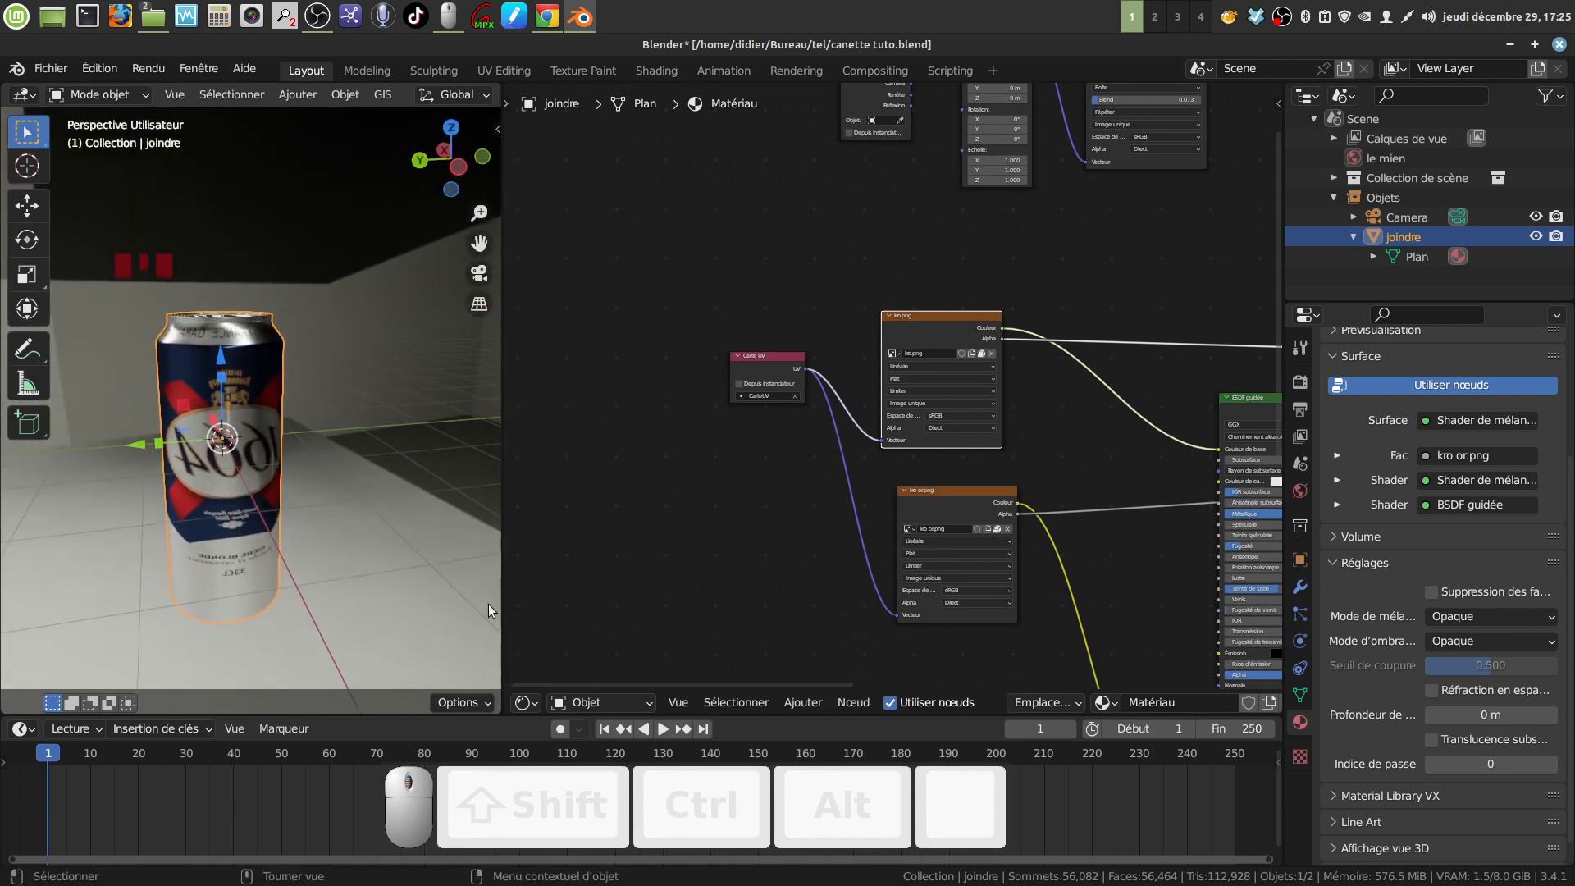
Turn the node editor area into a UV editor and show kro.png in it
left_click(527, 703)
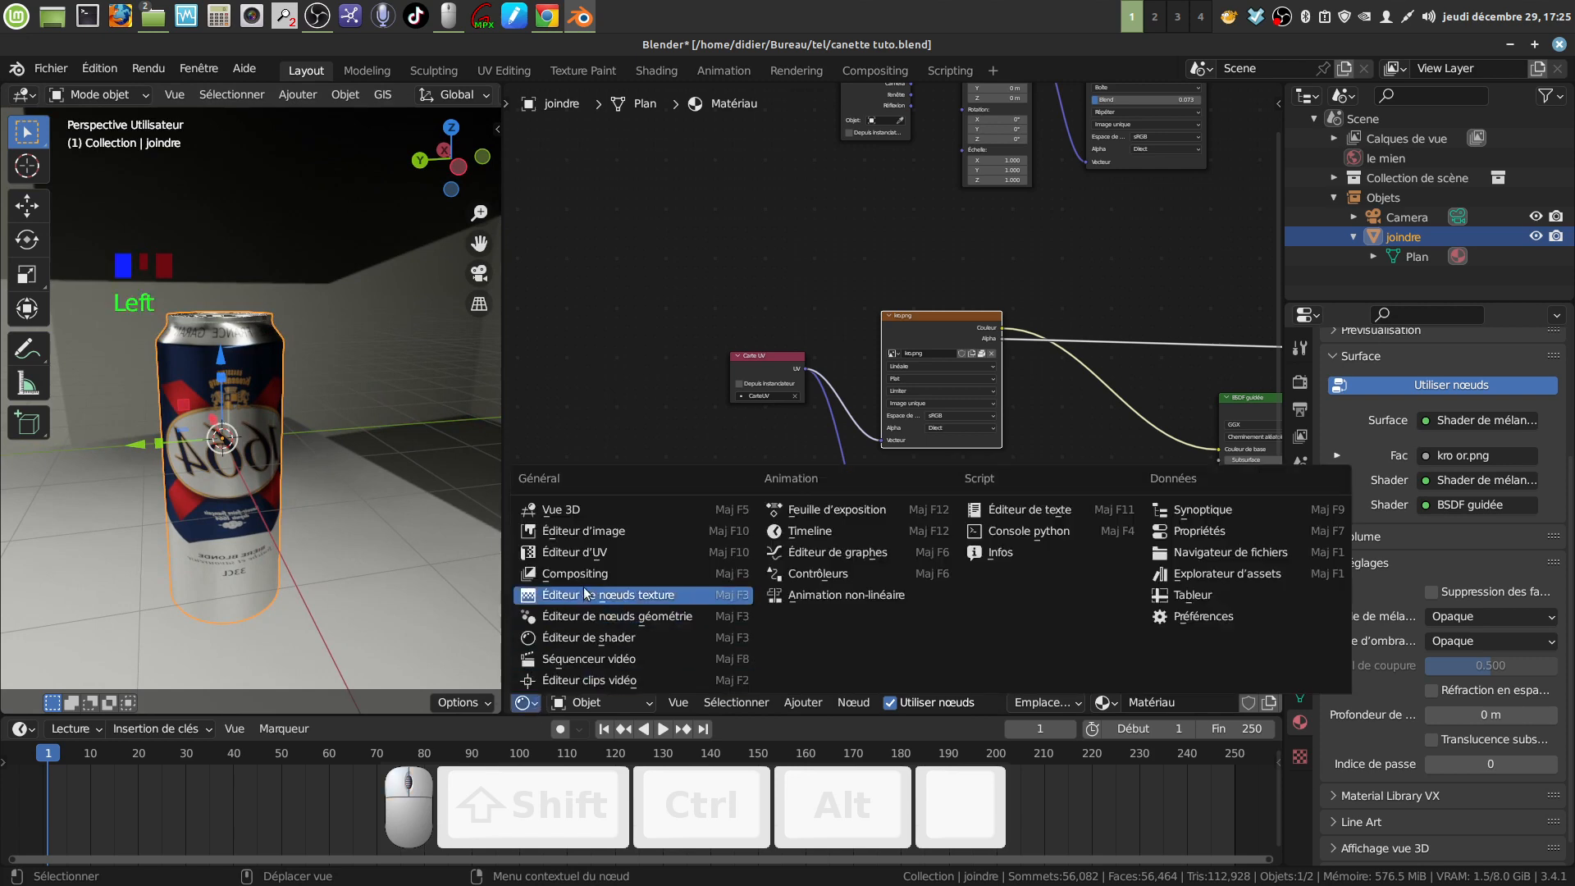
left_click(617, 535)
left_click(816, 703)
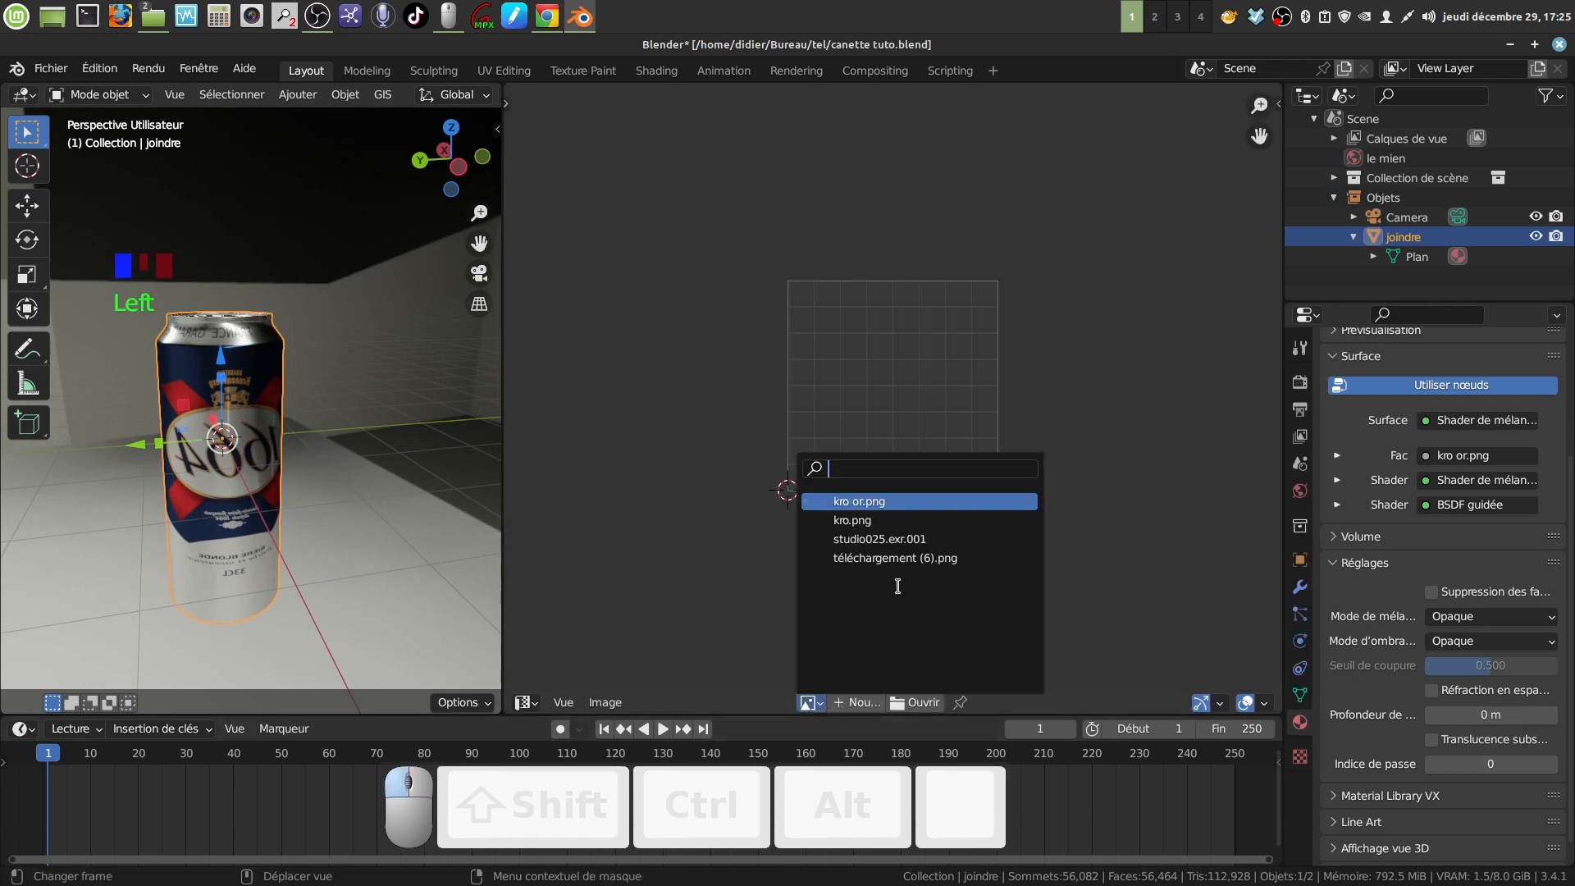
left_click(899, 525)
middle_click_drag(380, 520, 435, 513)
scroll(707, 453, "down", 13)
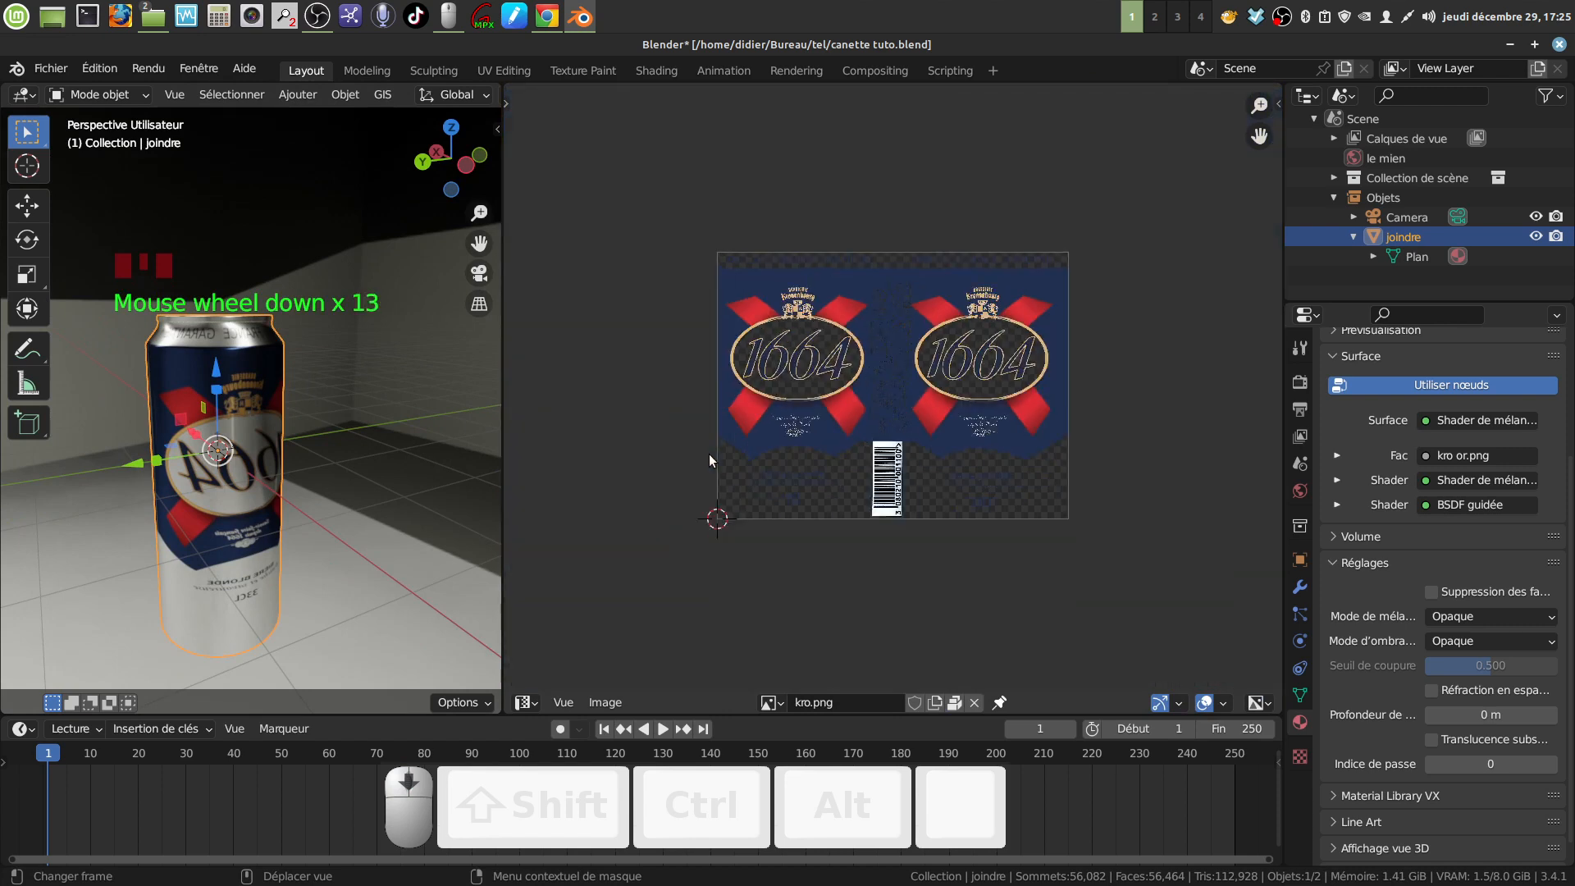
Put the can in edit mode and widen the 3D viewport
middle_click_drag(239, 349, 334, 440)
scroll(264, 377, "up", 3)
scroll(307, 389, "up", 2)
key("Tab")
key("Tab")
key("Tab")
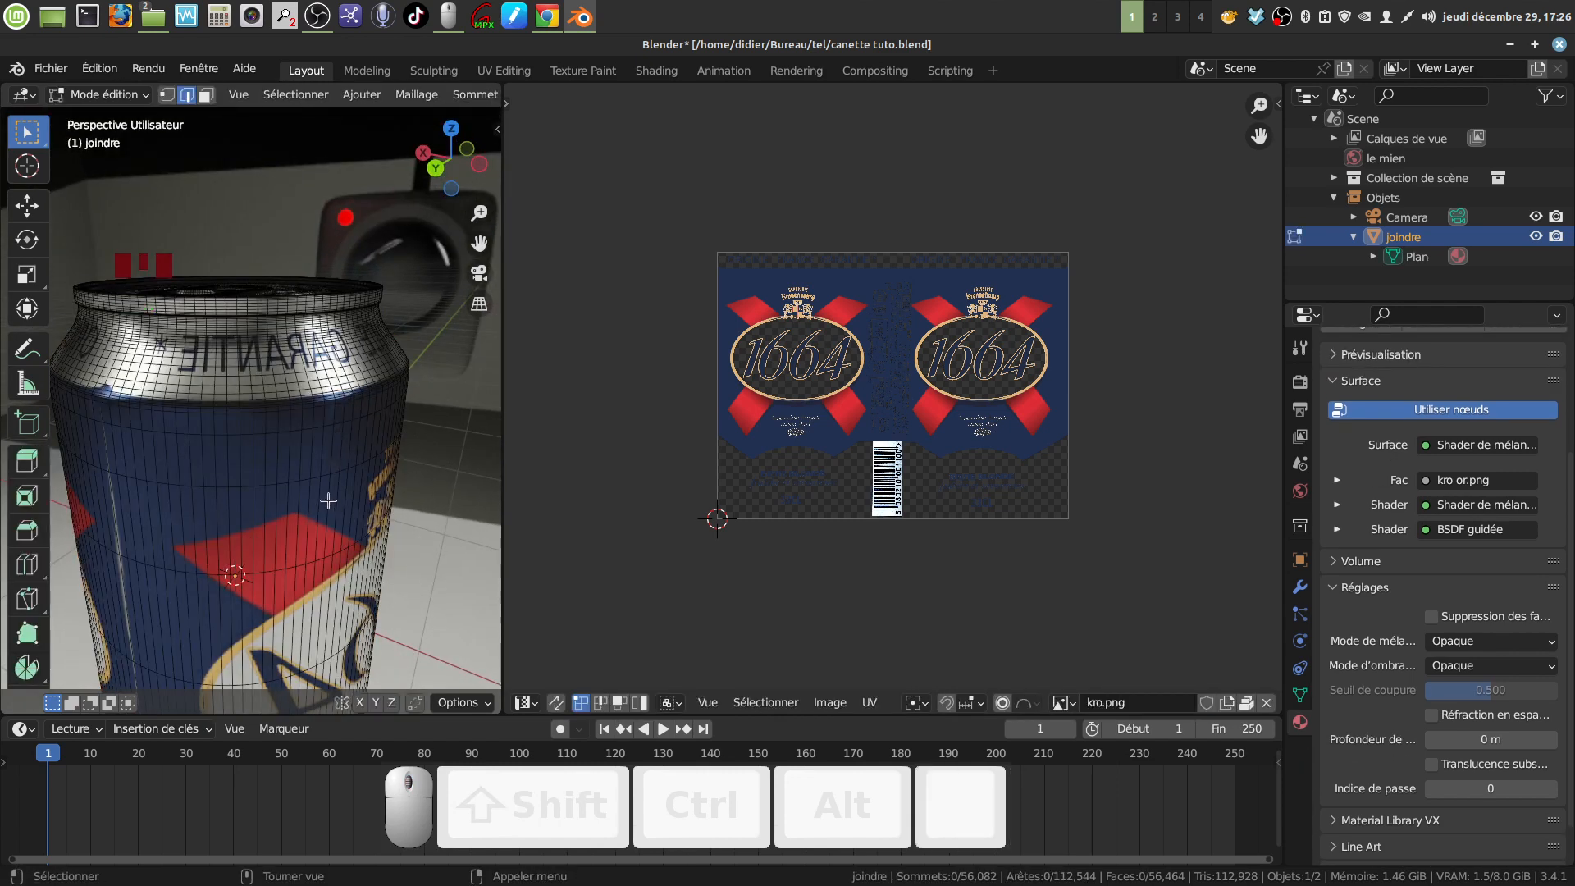
middle_click_drag(328, 501, 353, 469)
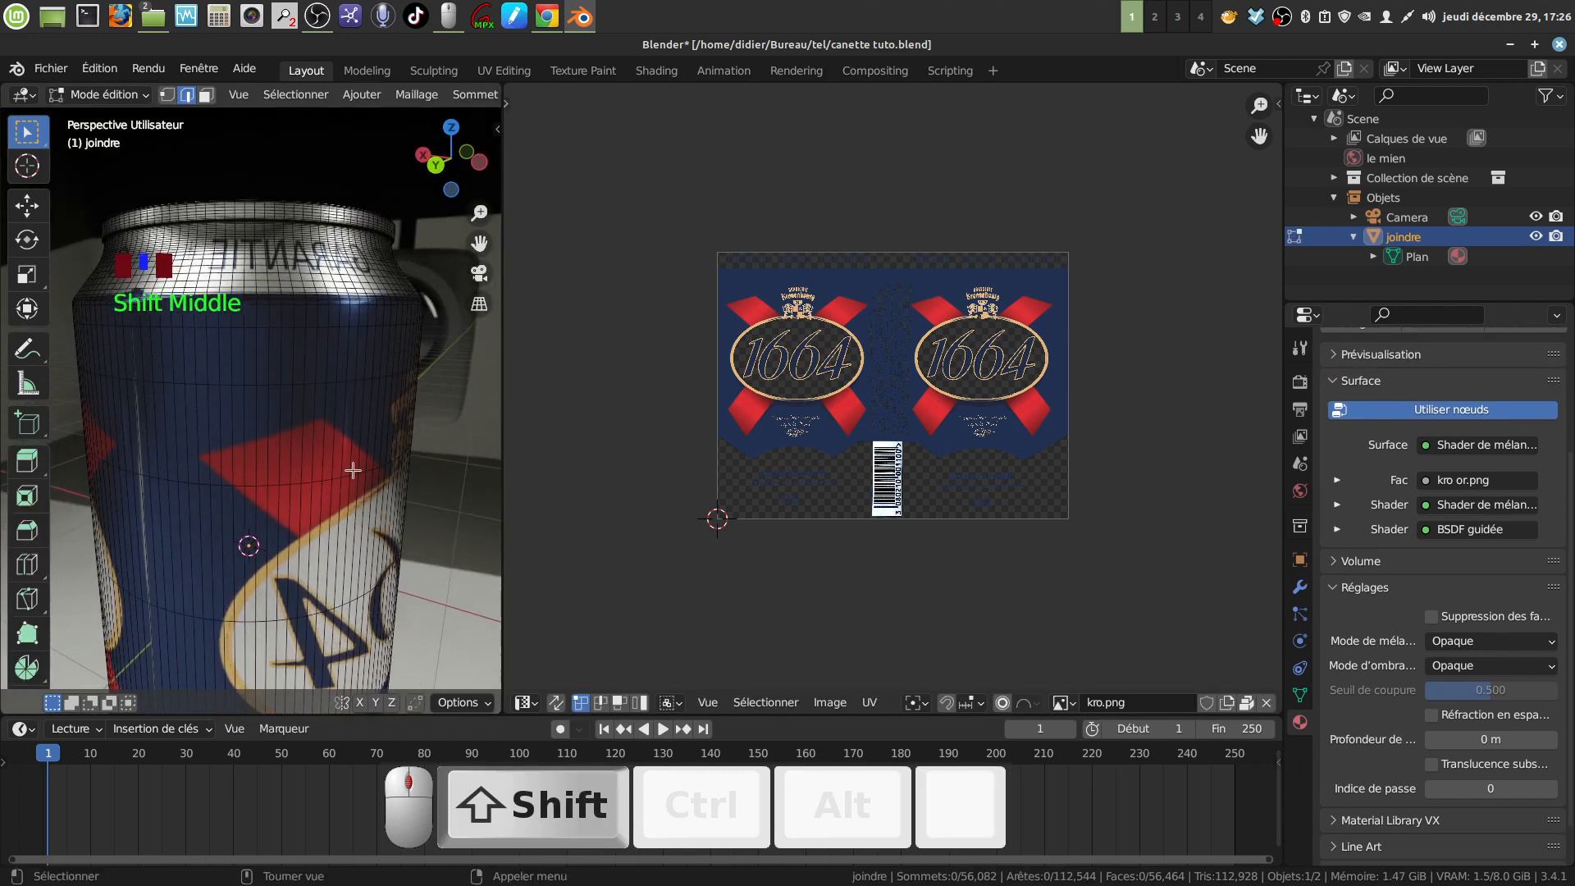
left_click_drag(504, 466, 673, 467)
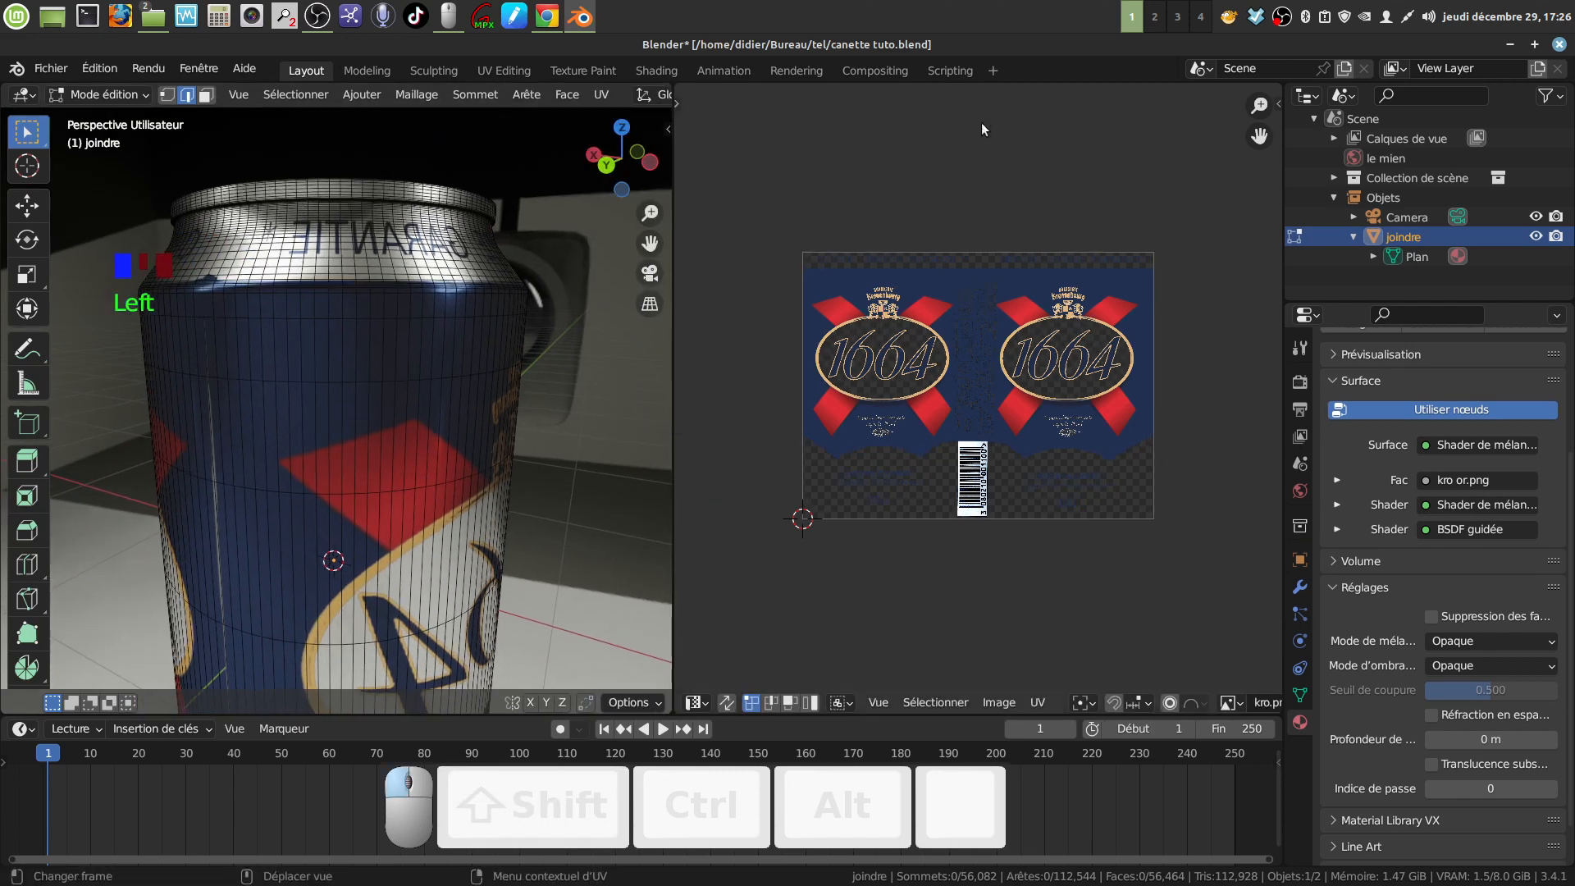
Switch the 3D viewport to solid shading and bring the whole can into view
scroll(607, 100, "down", 17)
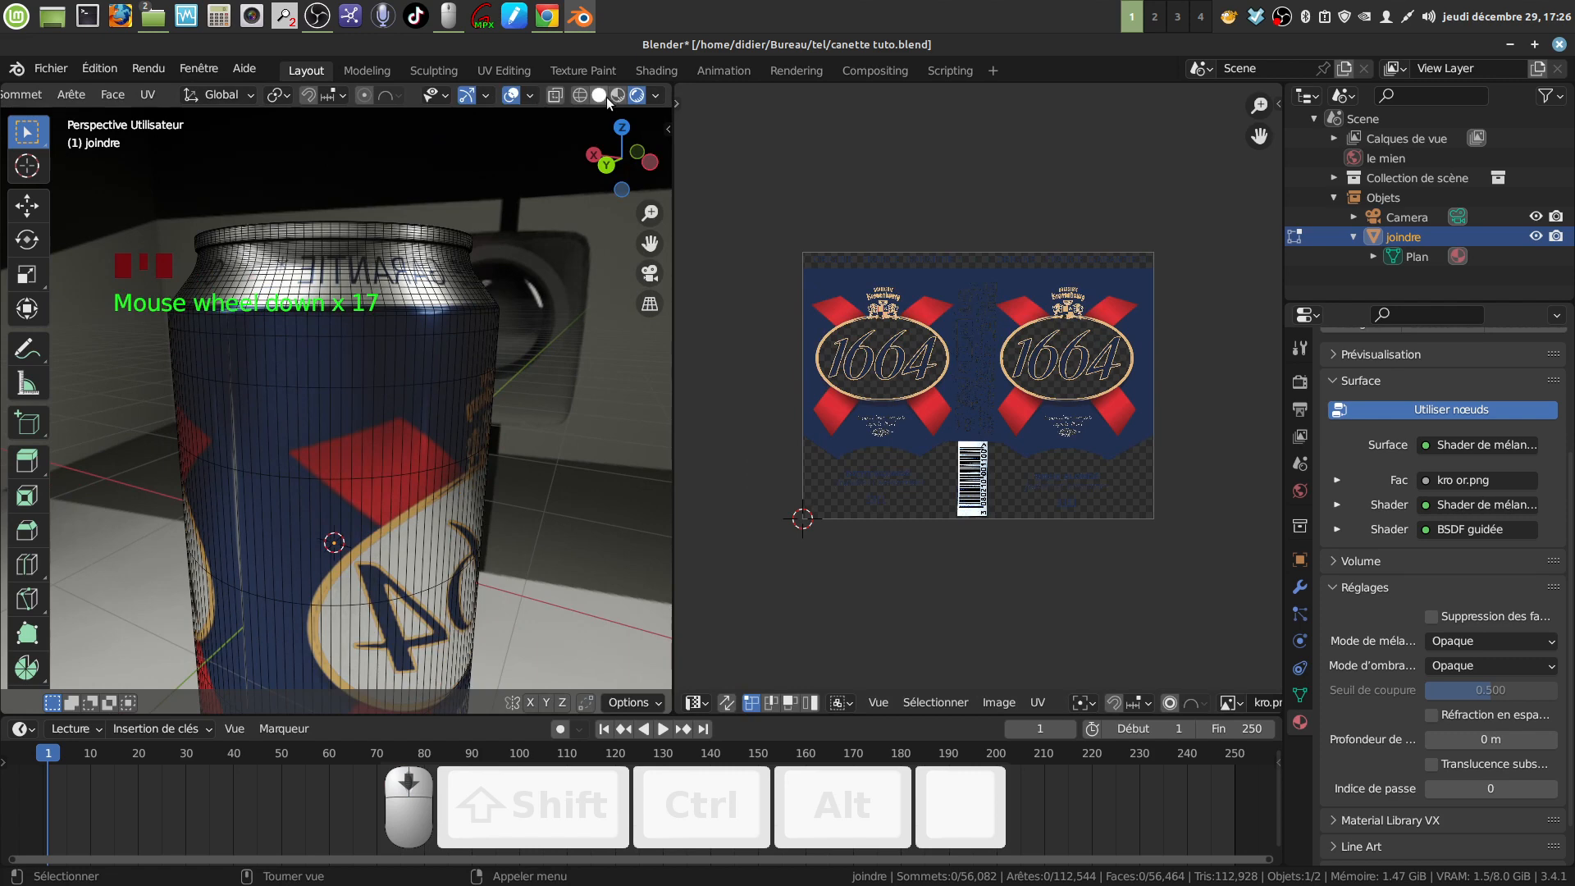
left_click(603, 96)
middle_click_drag(549, 353, 538, 238, "shift")
scroll(538, 238, "down", 3)
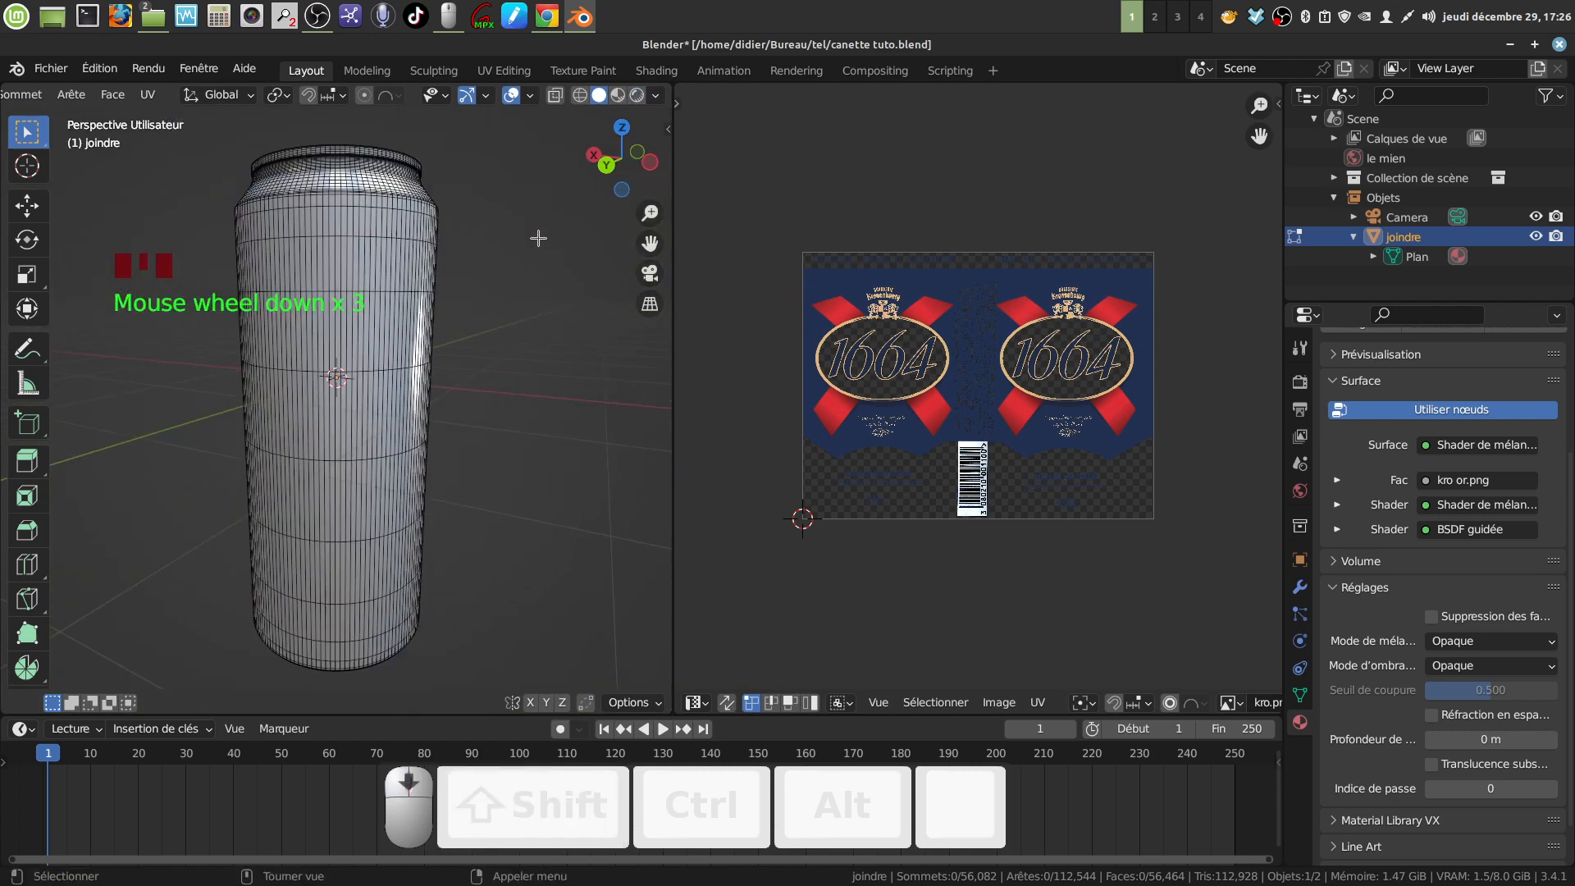
mouse_move(397, 489)
middle_mouse_down("shift")
mouse_move(434, 418)
mouse_move(431, 489)
mouse_move(420, 472)
middle_mouse_up("shift")
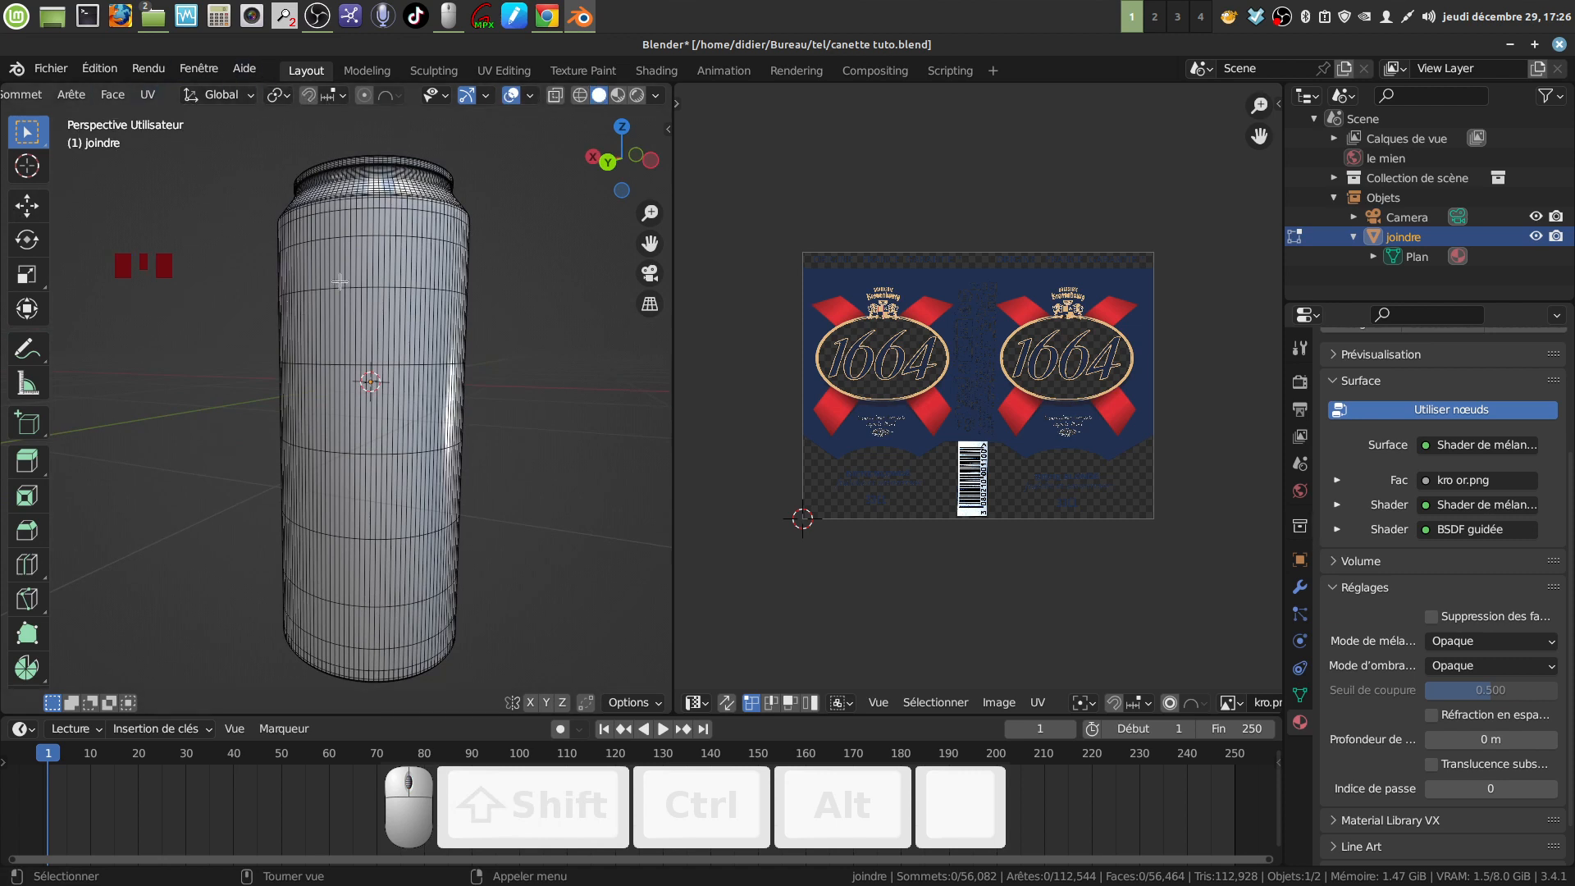
Switch to face selection and select the ring of faces around the middle of the can's body
scroll(41, 95, "up", 10)
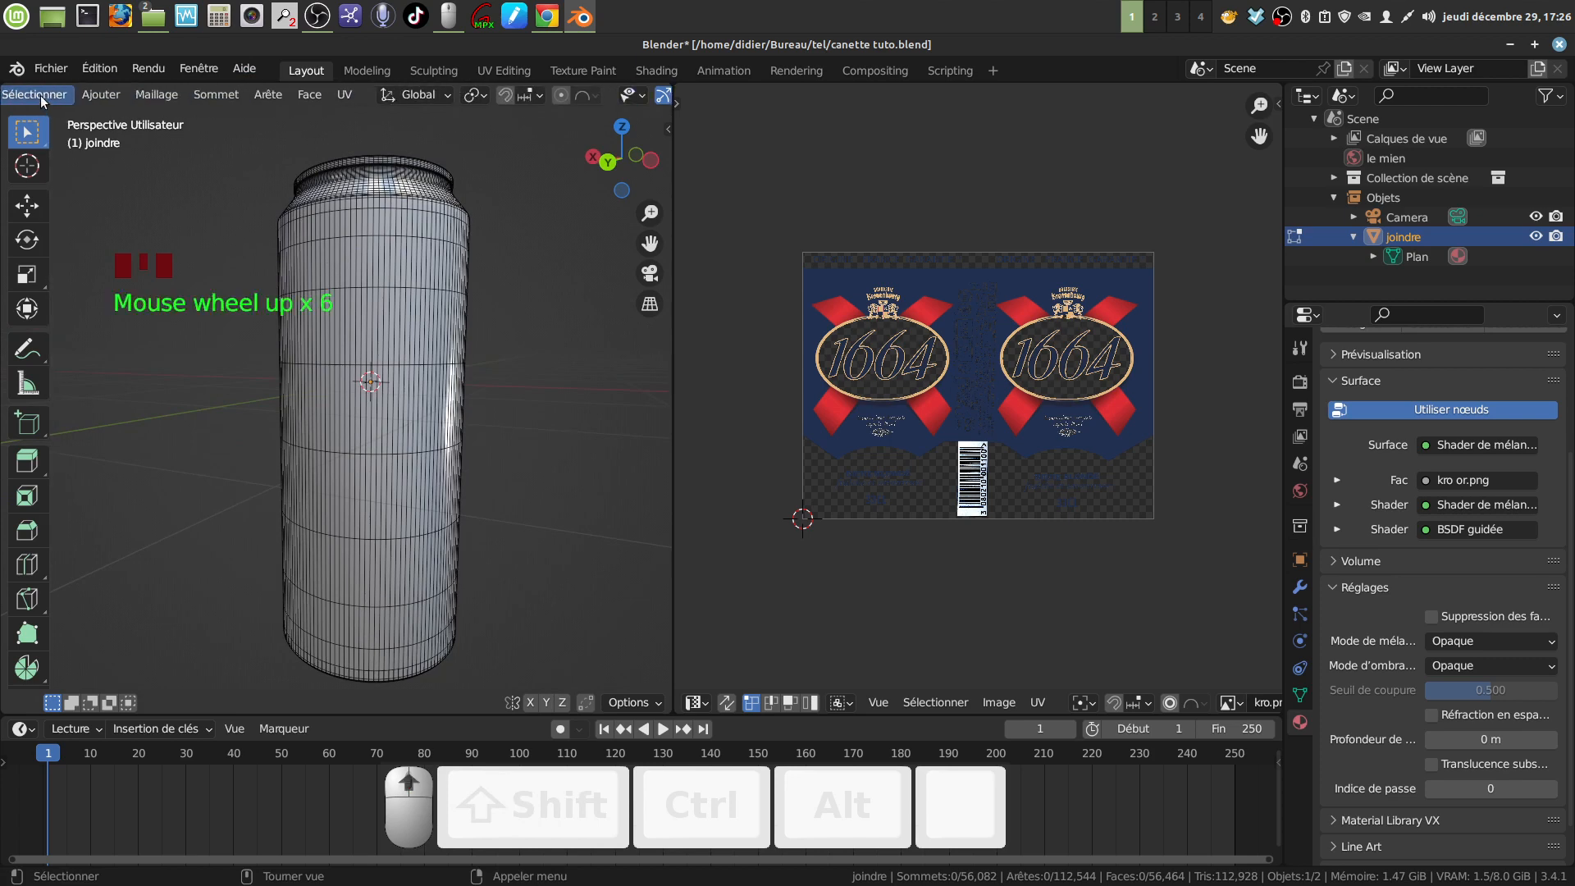
left_click(73, 94)
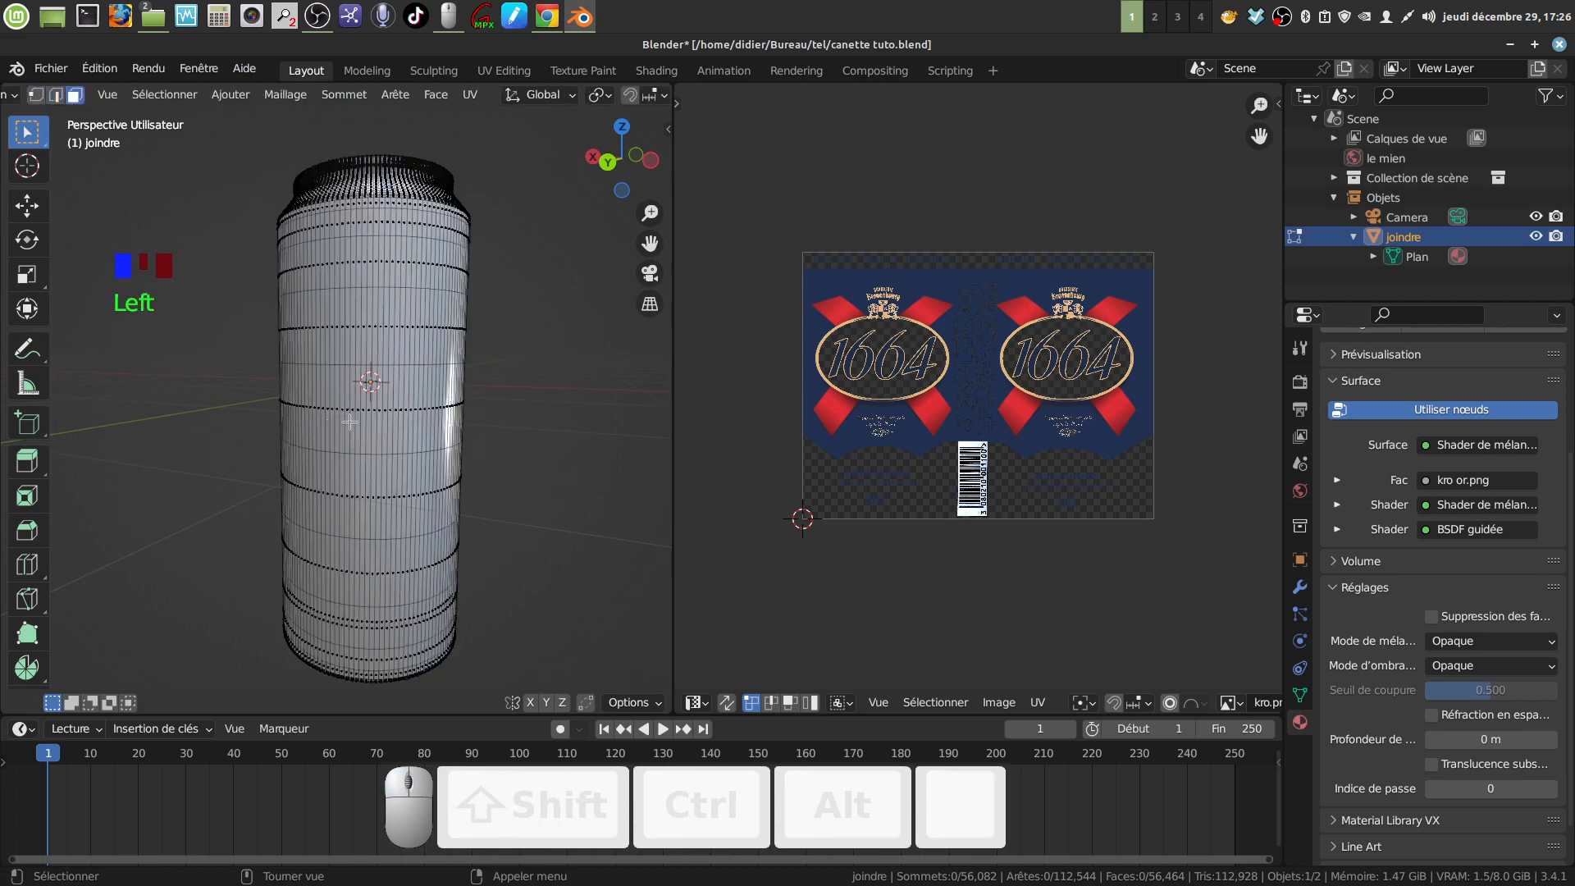
middle_click_drag(394, 385, 396, 395)
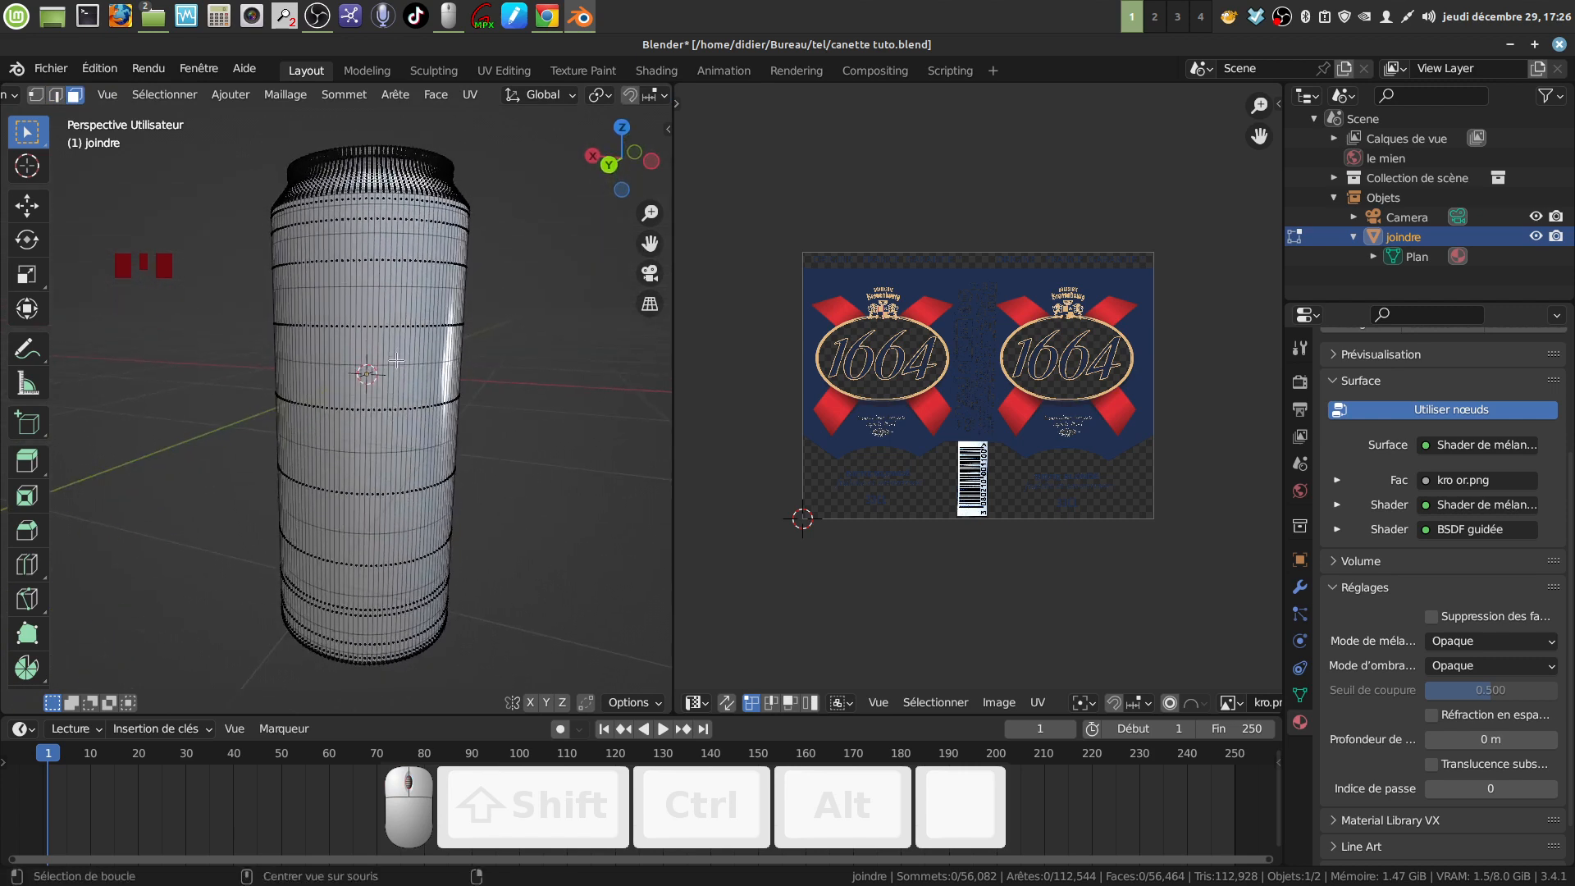
left_click(397, 360, "alt")
middle_click_drag(396, 359, 536, 353)
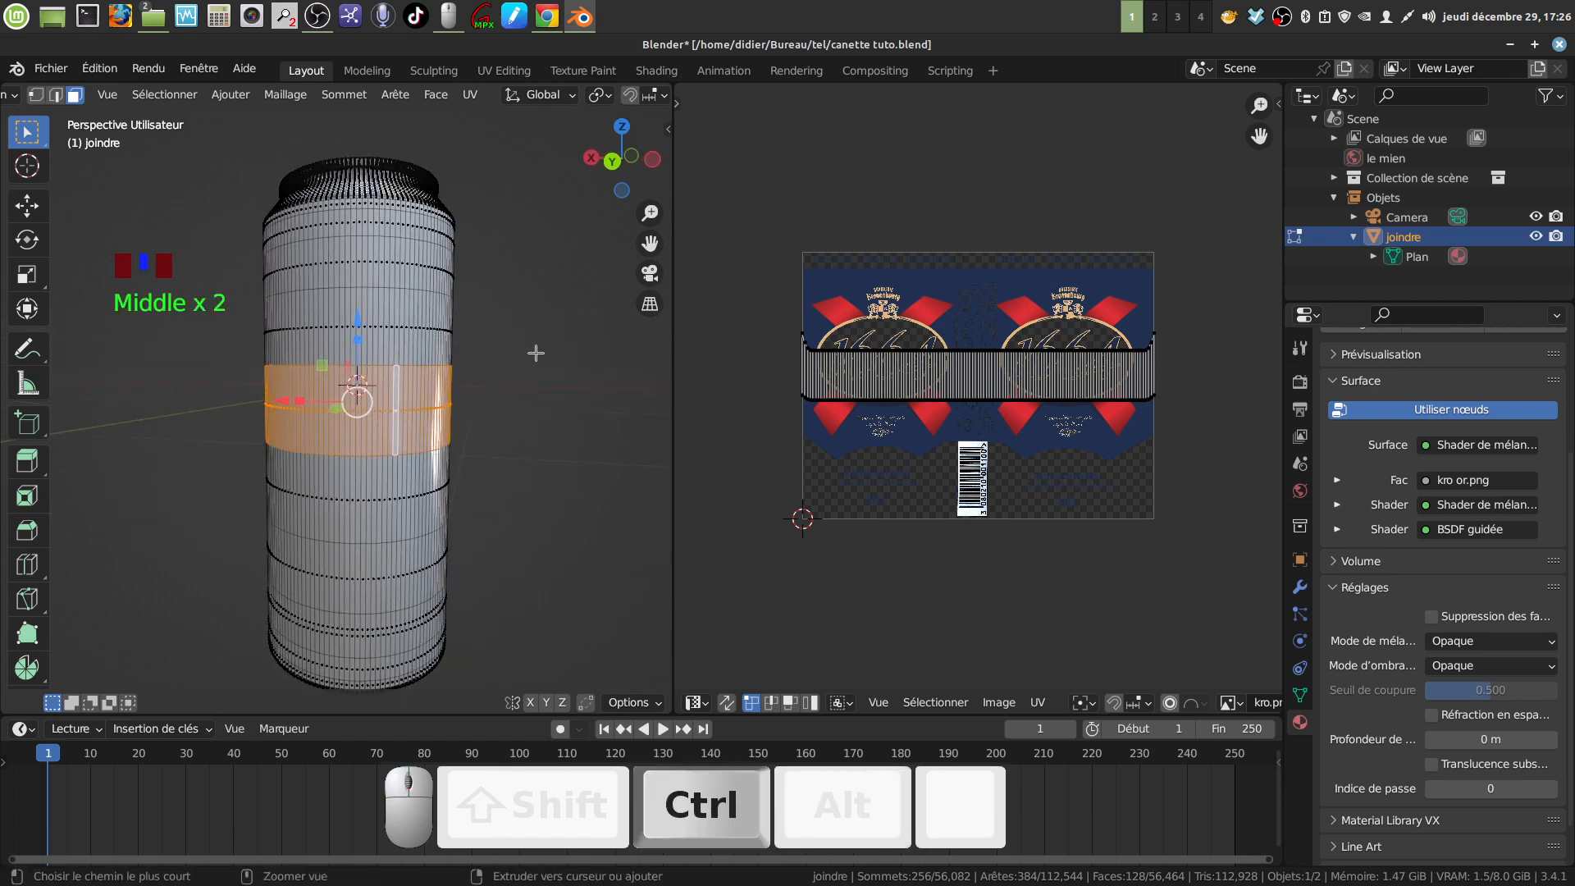
Grow the face selection ring by ring until it covers the can's cylindrical body down to its lower edge
key("ctrl+KP_Add")
key("ctrl+KP_Add")
key("ctrl+KP_Add")
key("ctrl+KP_Add")
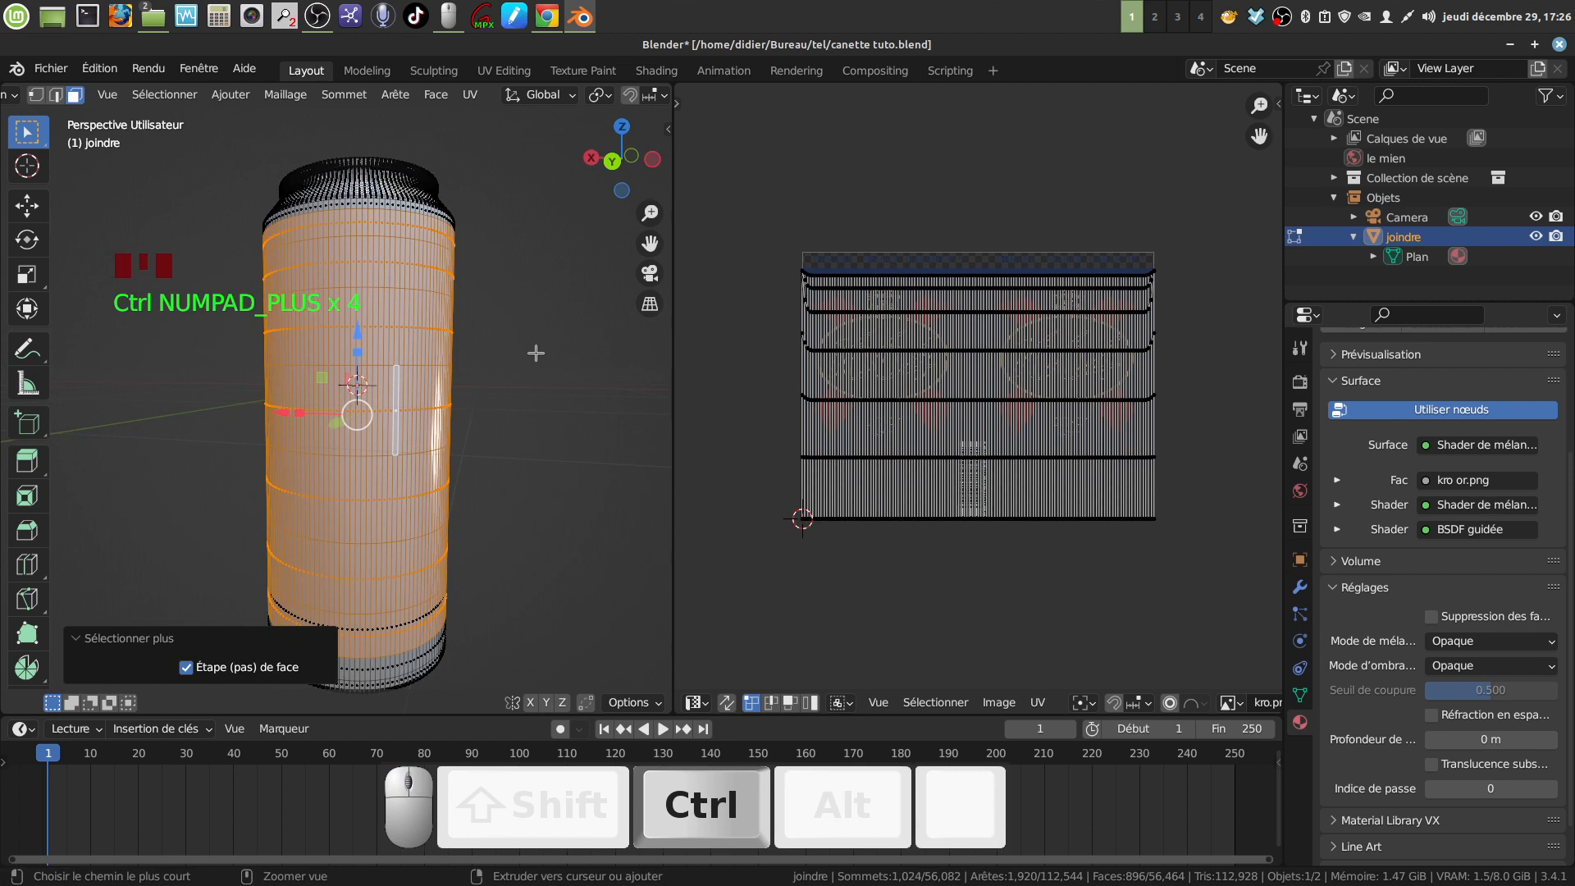
key("ctrl+KP_Add")
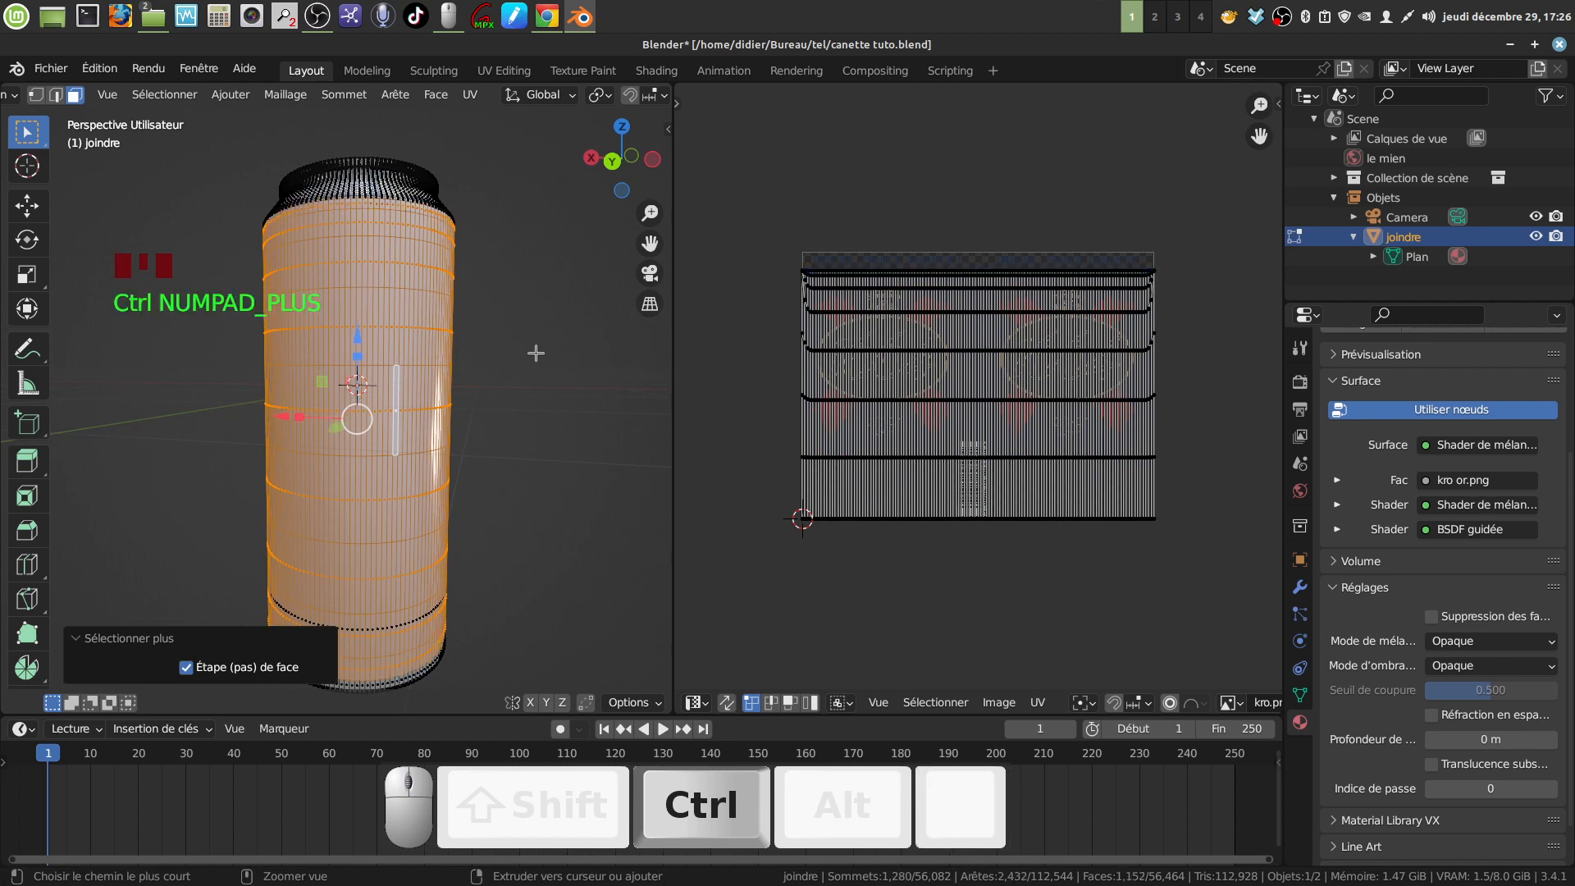
key("ctrl+KP_Add")
middle_click_drag(363, 416, 423, 329, "shift")
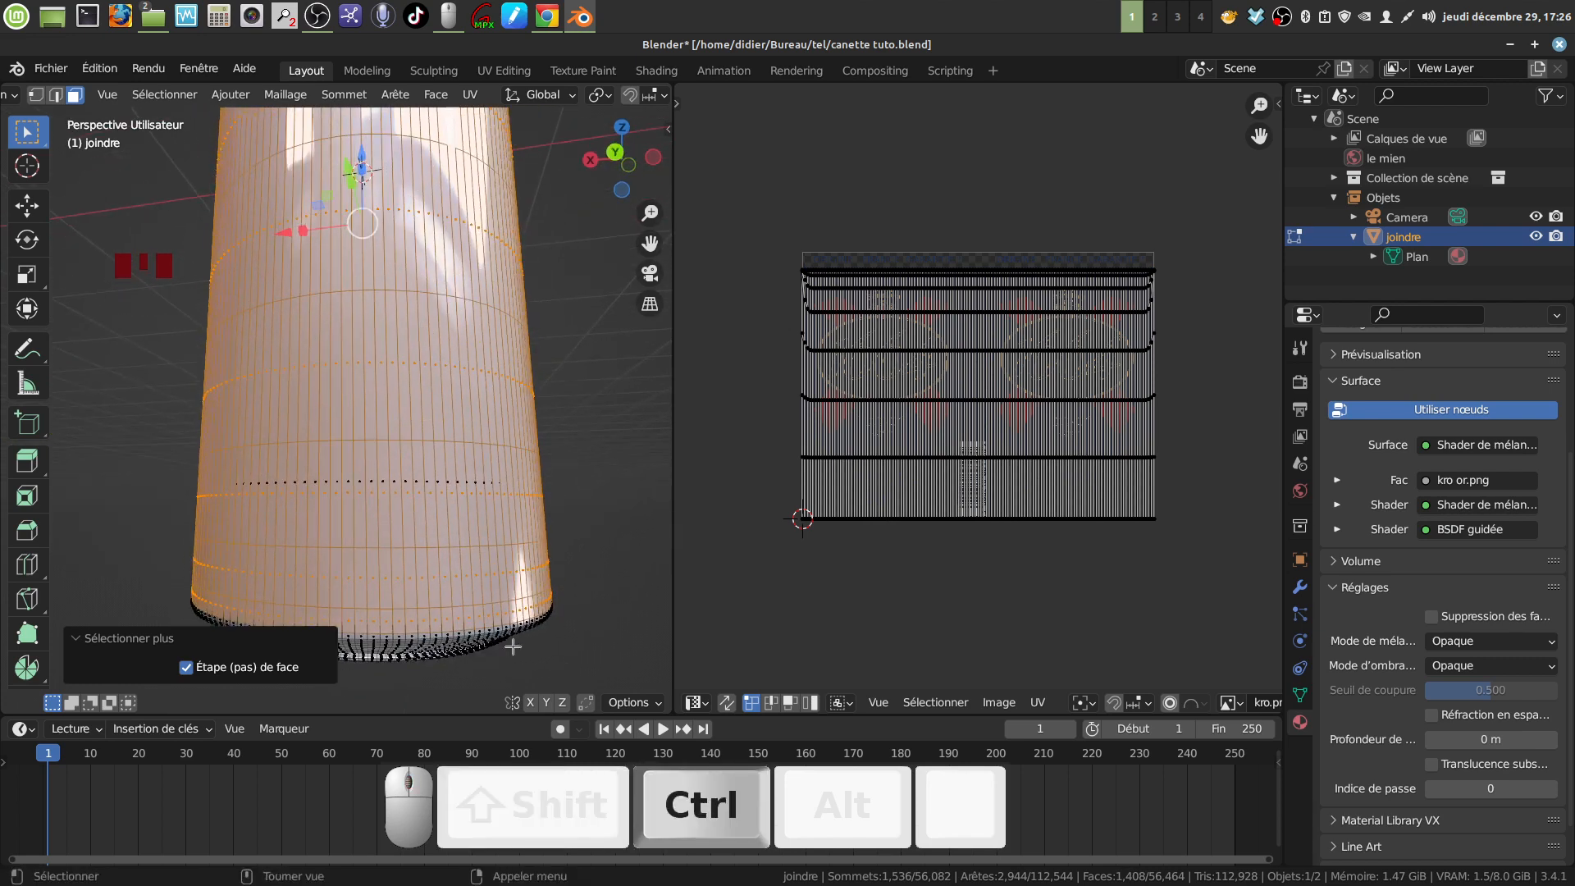
scroll(476, 666, "up", 1)
middle_click_drag(477, 666, 462, 459, "shift")
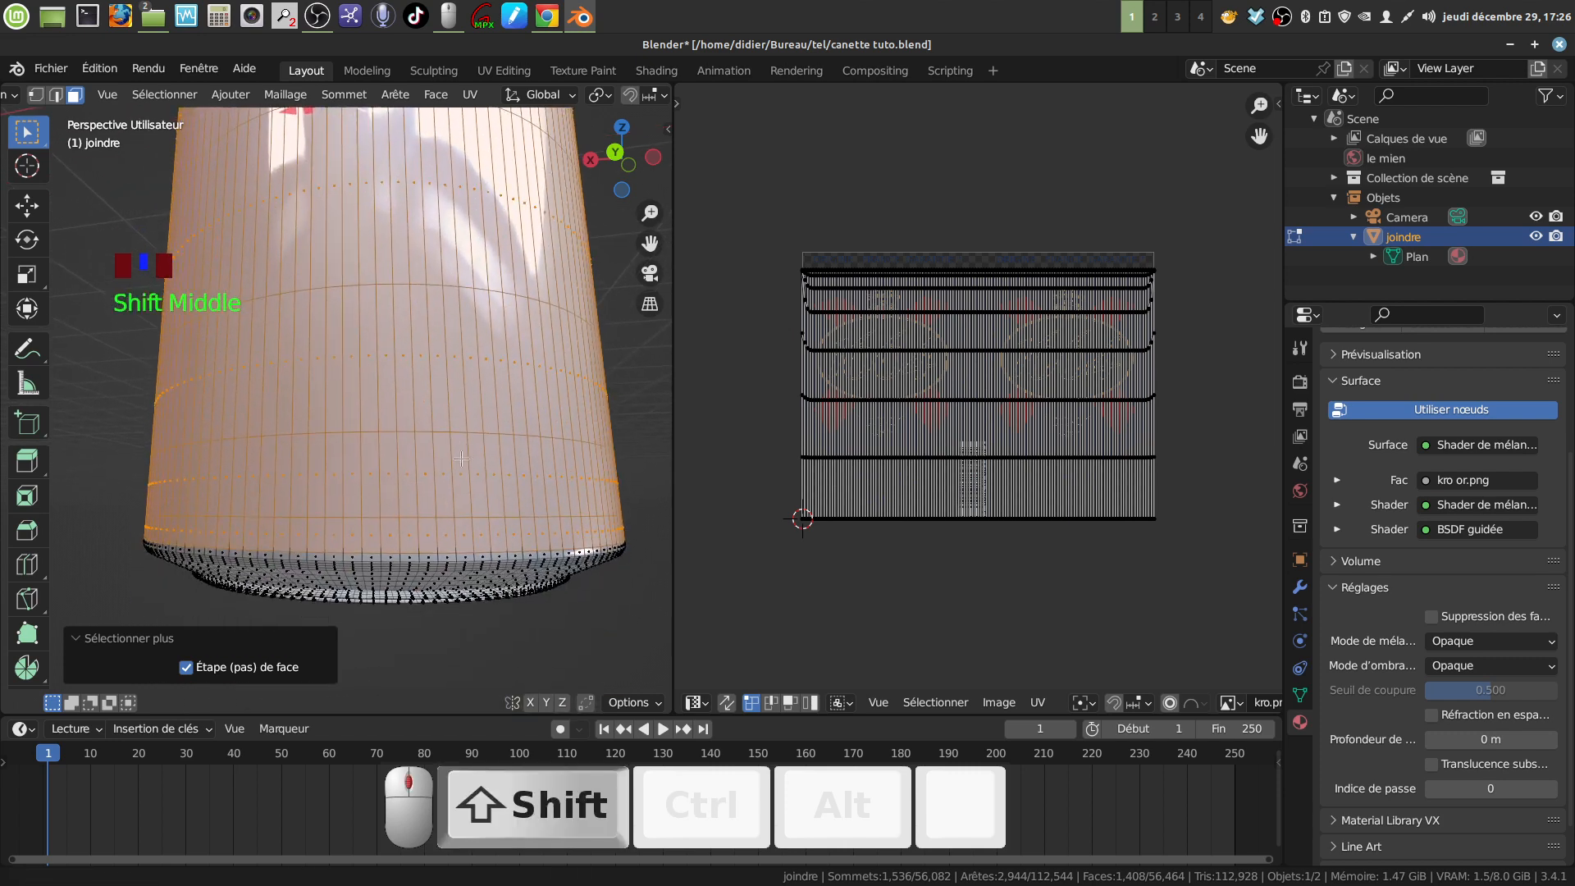
scroll(447, 532, "down", 3)
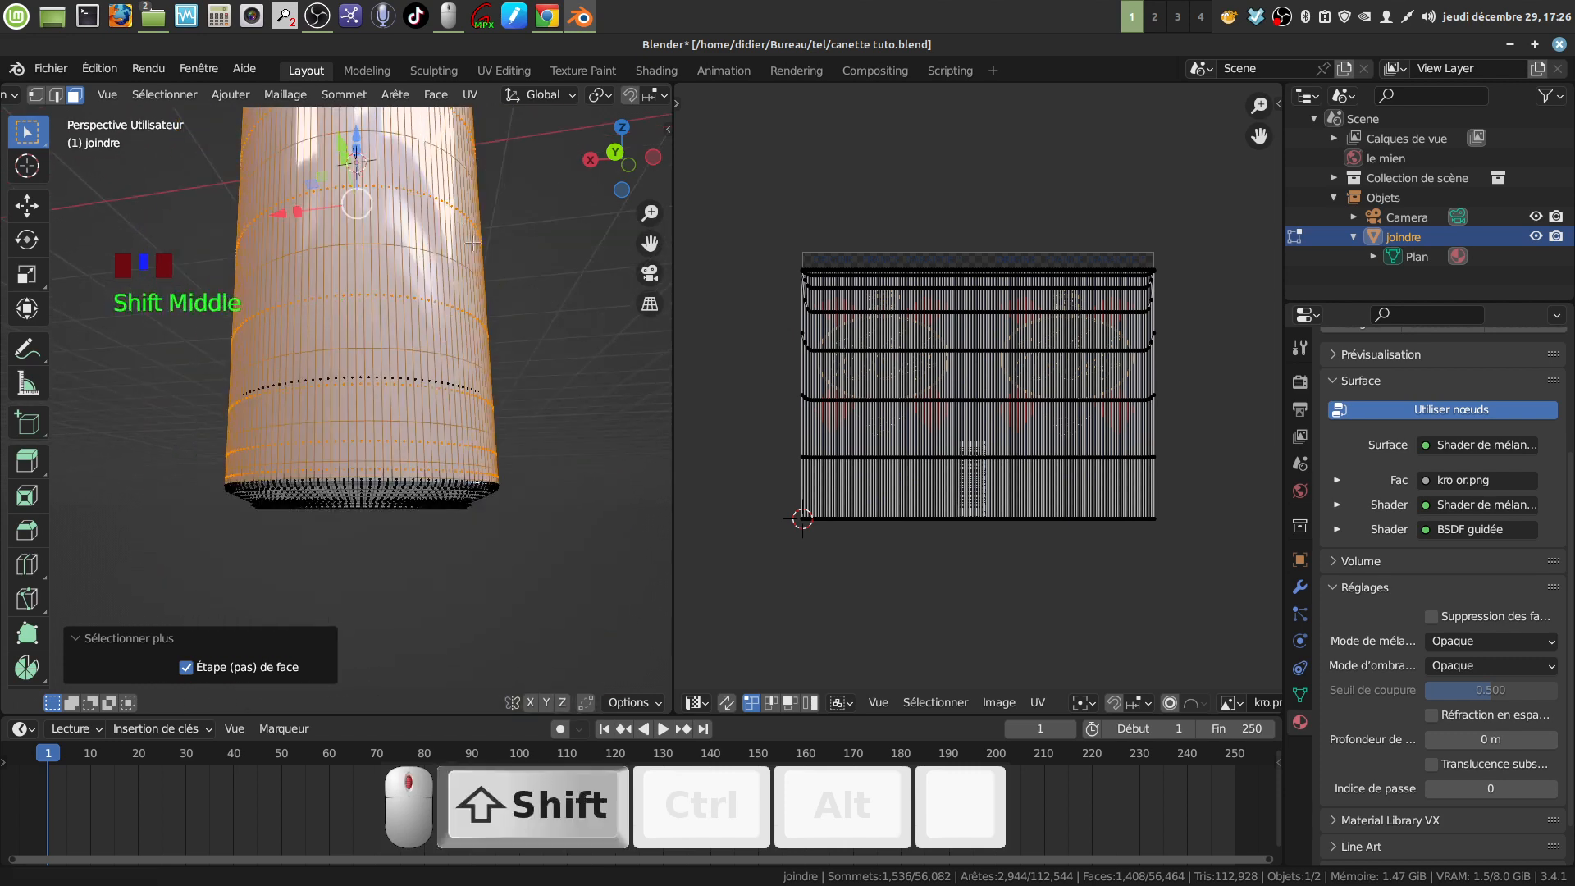
Add the narrow face rings at the upper edge of the can's body and the start of the shoulder to the selection
middle_click_drag(361, 209, 388, 587, "shift")
scroll(388, 356, "up", 3)
middle_click_drag(392, 365, 400, 523)
scroll(404, 509, "up", 2)
mouse_move(431, 427)
middle_mouse_down()
mouse_move(451, 391)
mouse_move(442, 412)
middle_mouse_up()
scroll(432, 309, "up", 2)
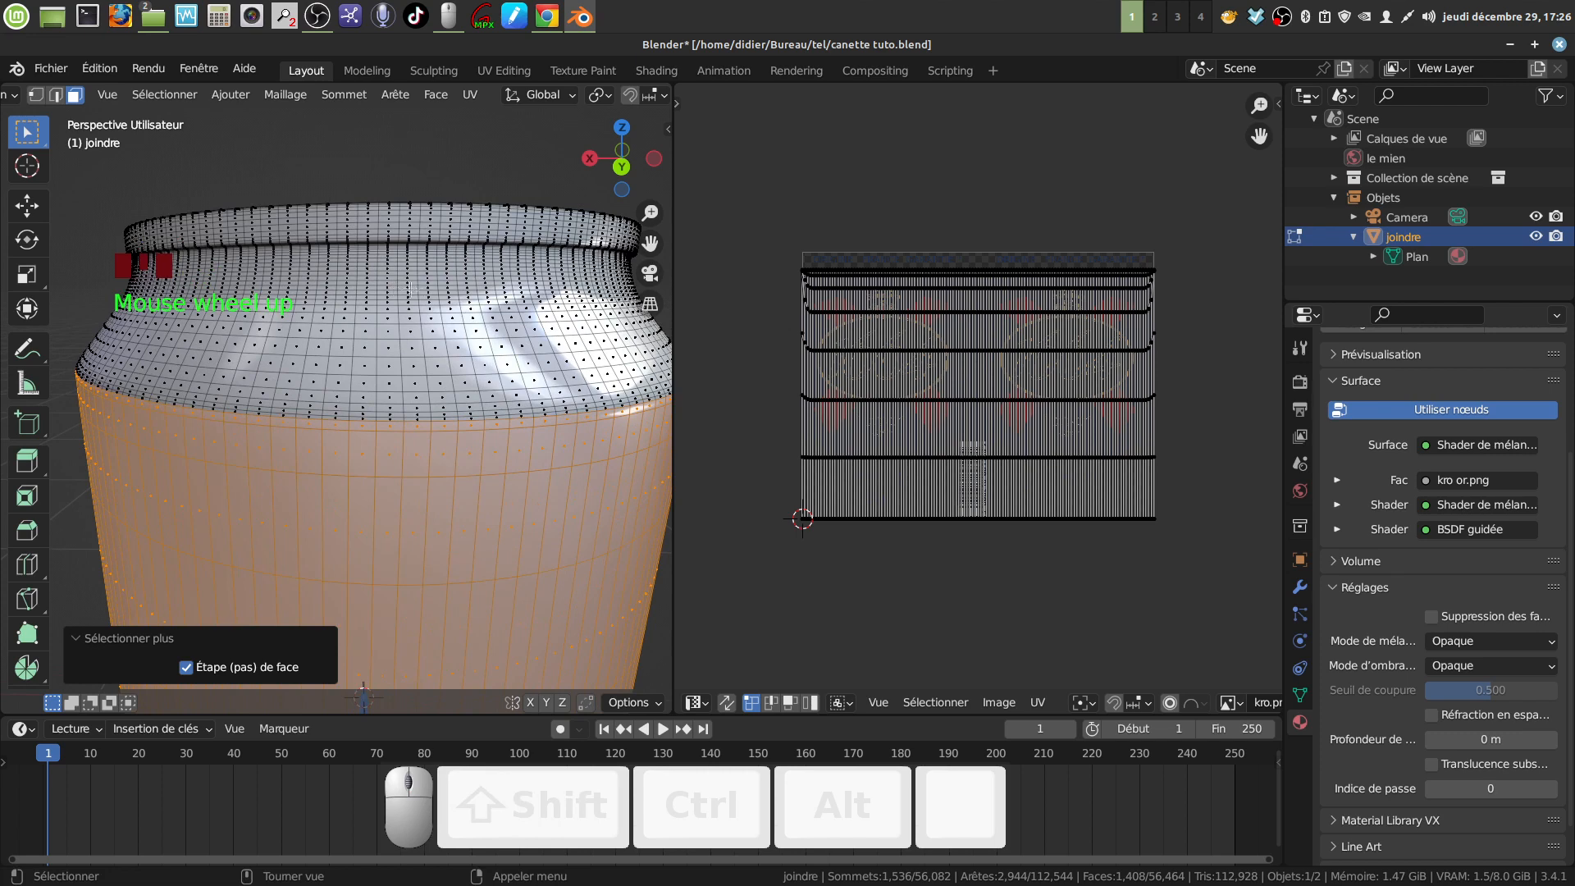
scroll(435, 409, "up", 2)
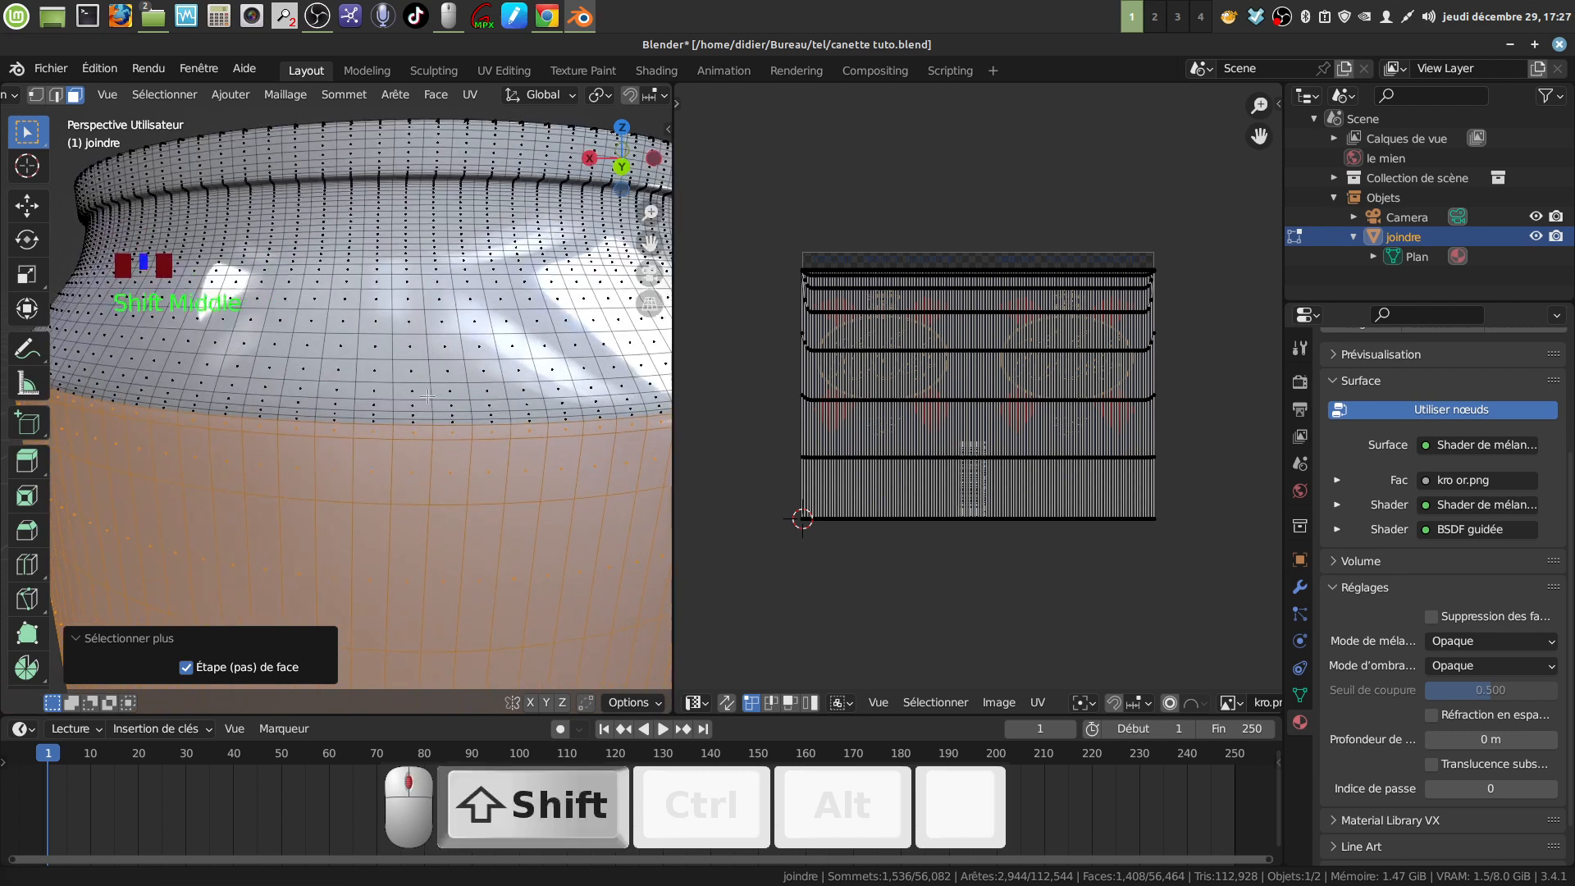
scroll(357, 456, "up", 3, "shift")
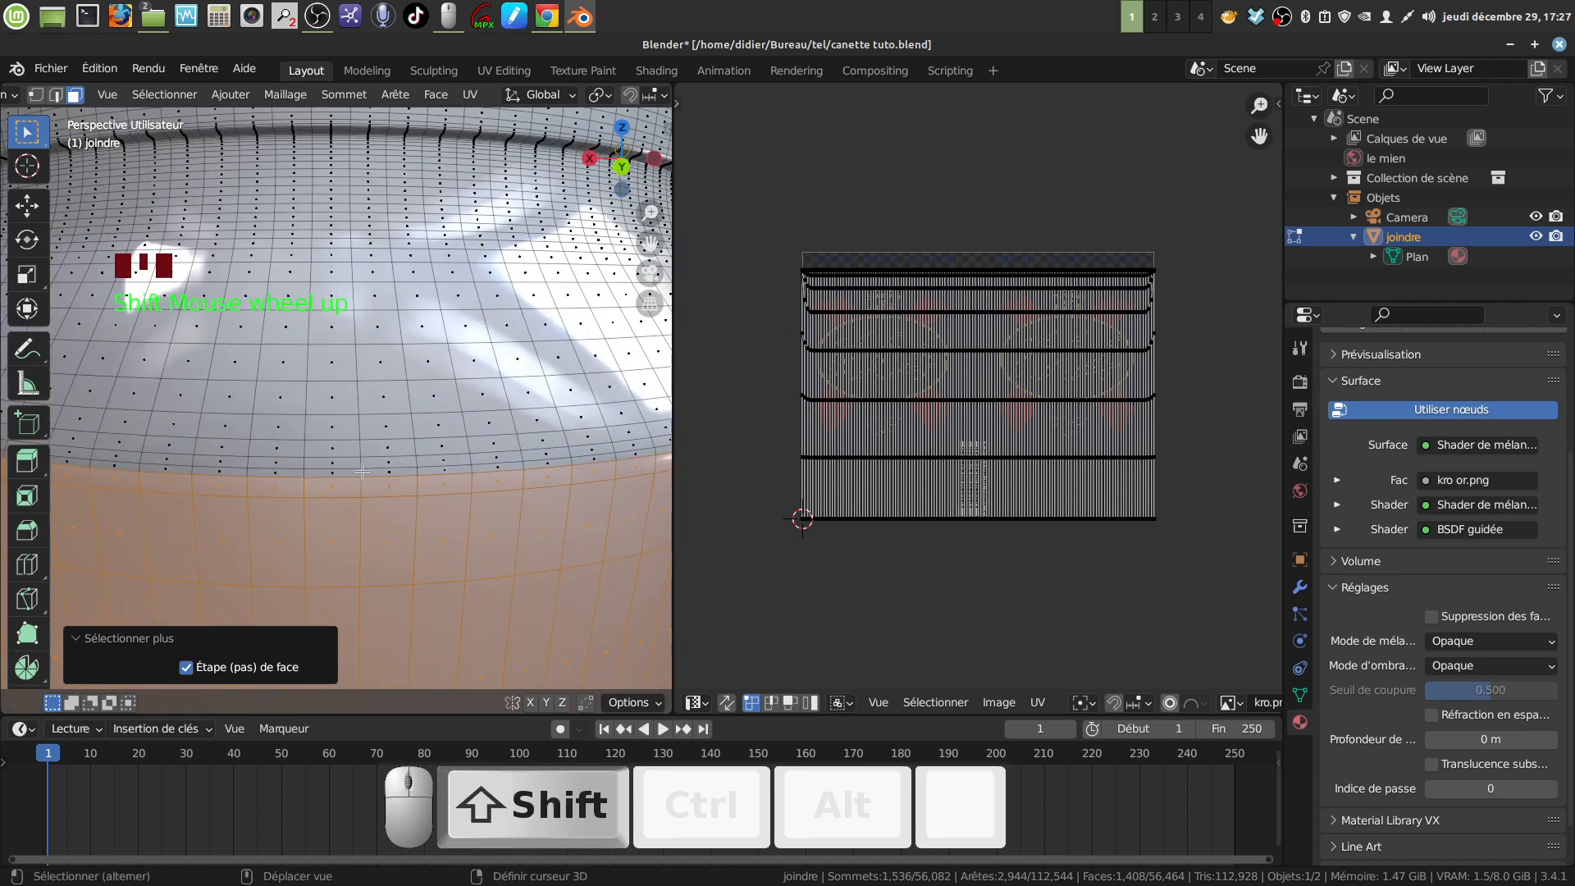
left_click(362, 470, "alt+shift")
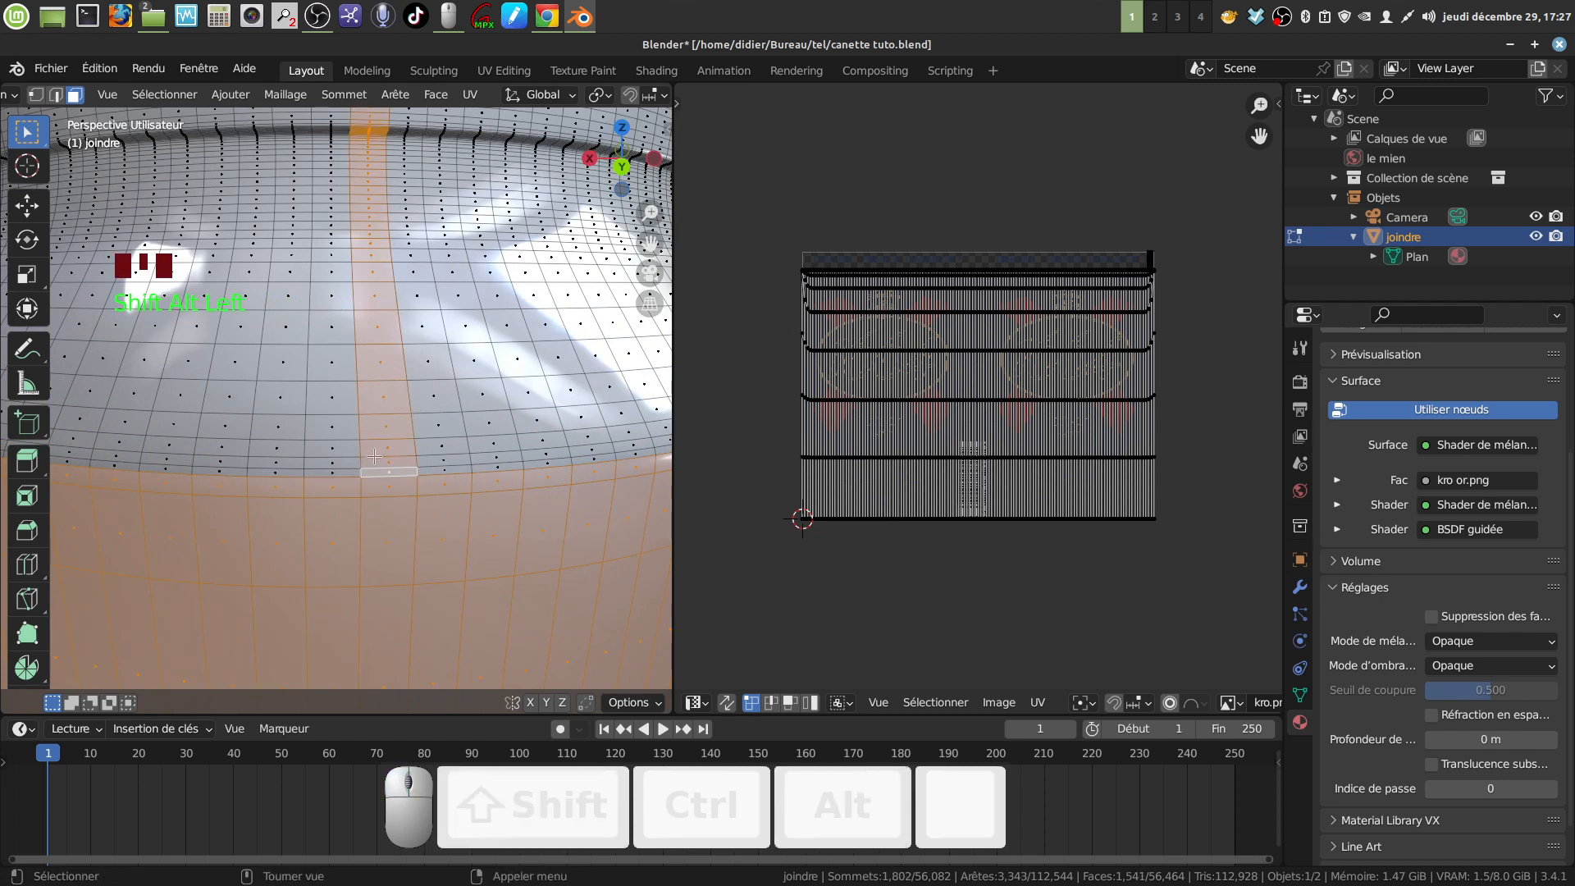
key("ctrl+z")
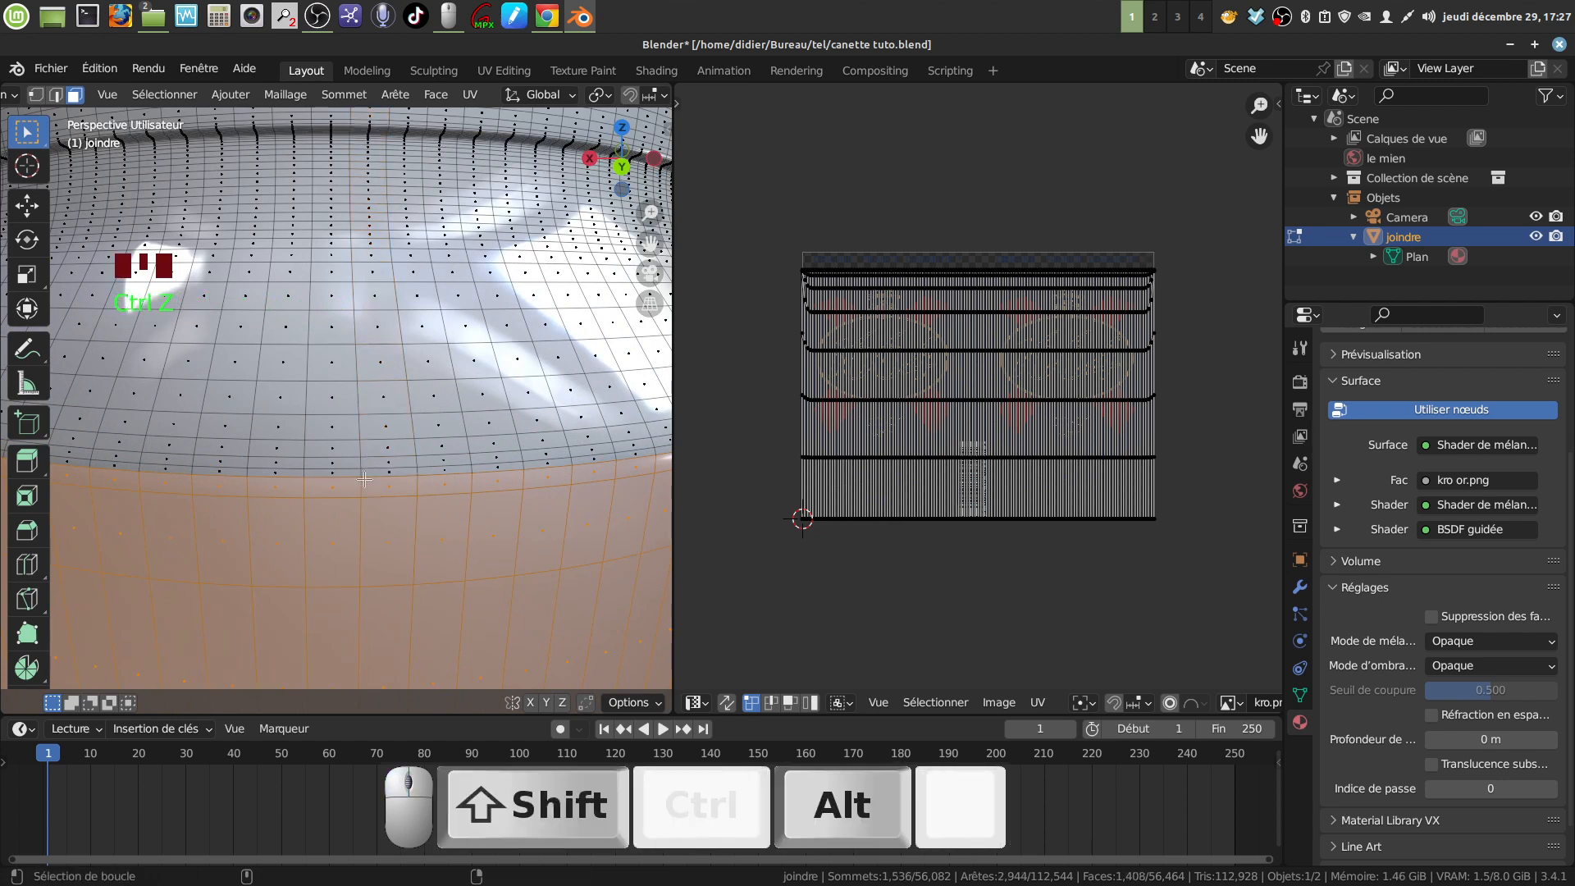
left_click(358, 473, "alt+shift")
left_click(361, 462, "alt+shift")
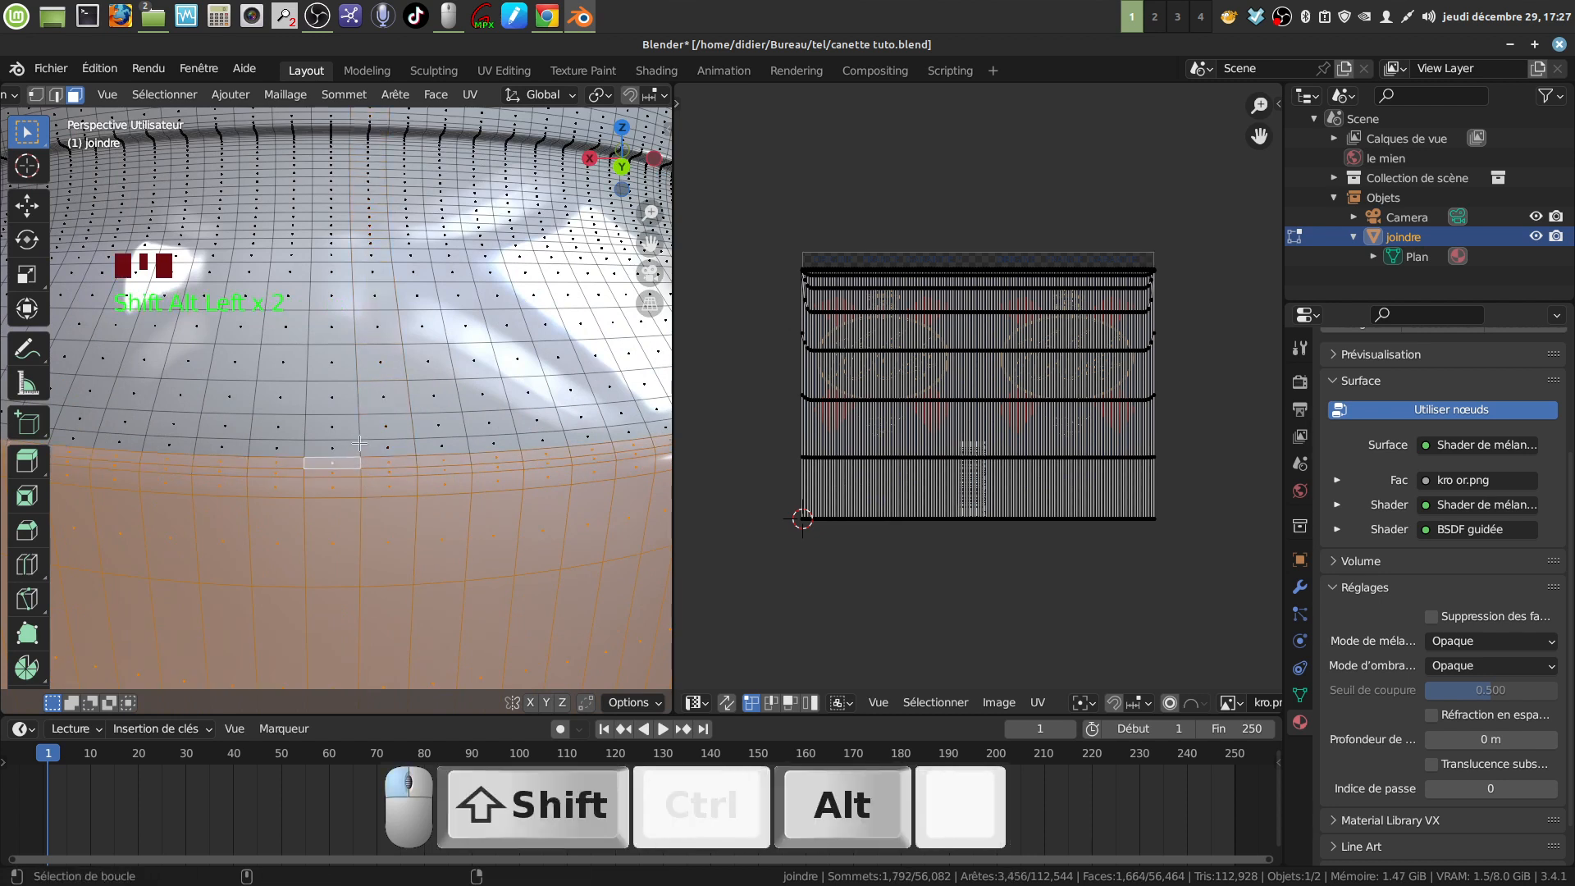
left_click(368, 437, "alt+shift")
left_click(359, 428, "alt+shift")
left_click(364, 390, "alt+shift")
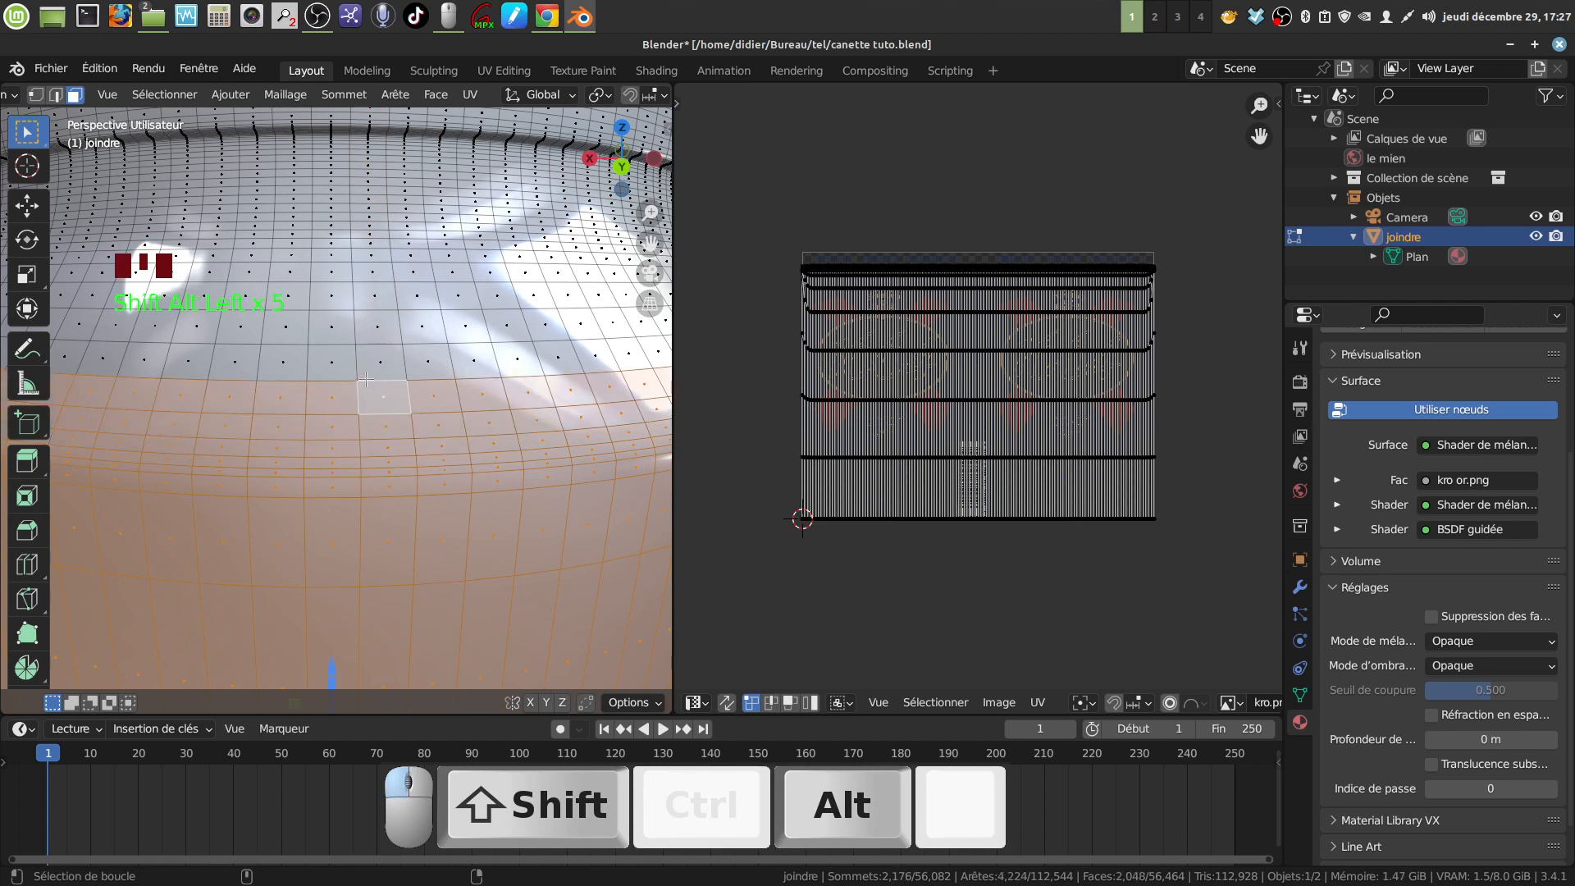
Extend the face selection ring by ring up the sloping shoulder to just below the can's neck
left_click(355, 346, "alt+shift")
left_click(353, 324, "alt+shift")
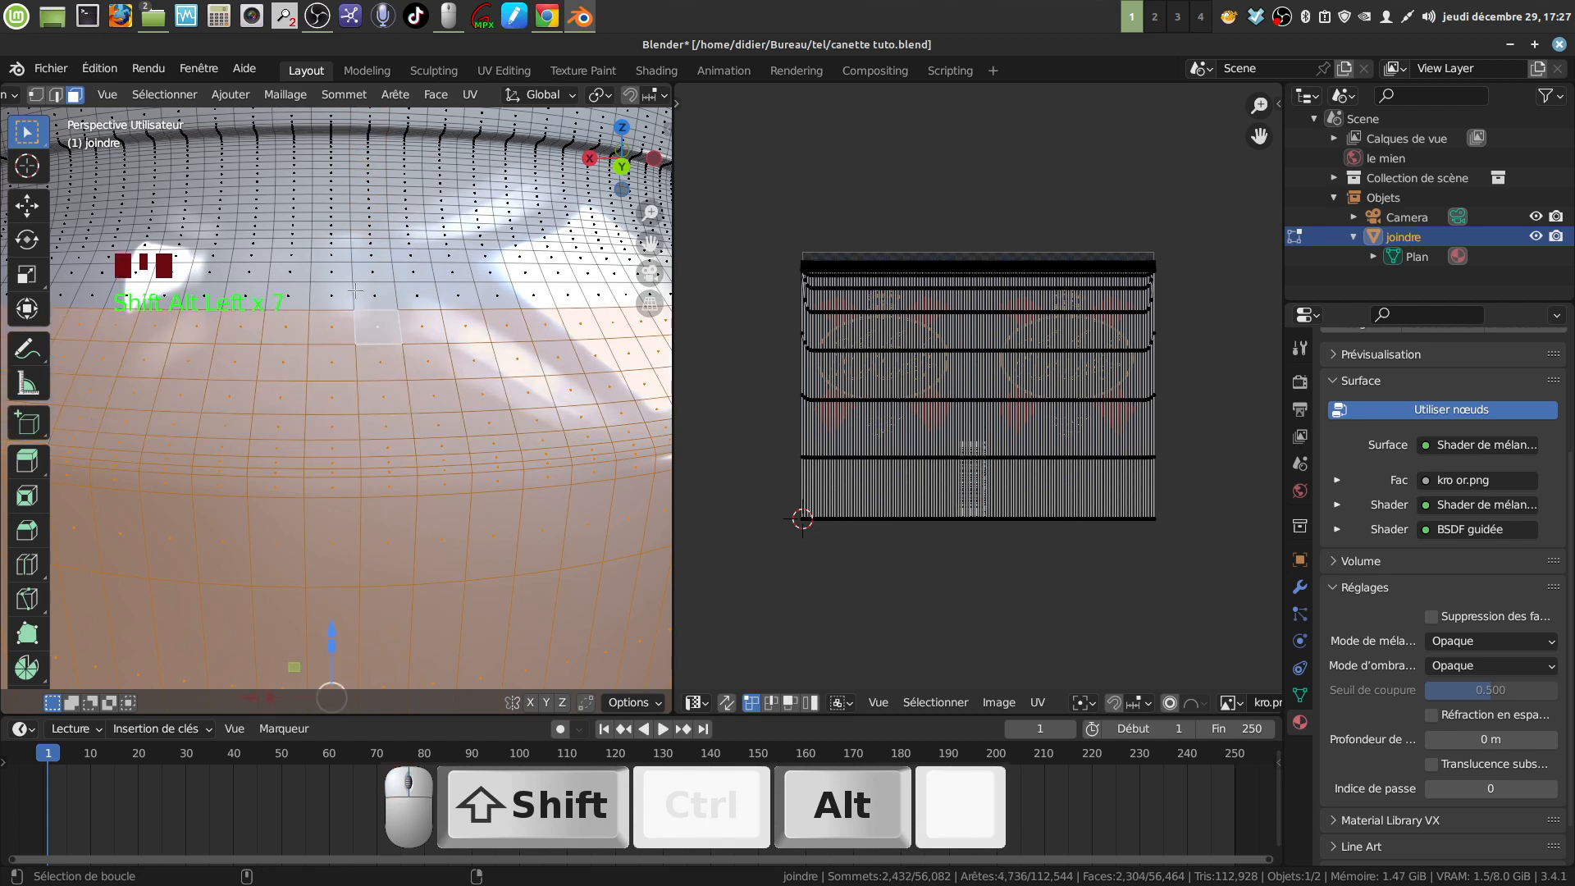
left_click(348, 287, "alt+shift")
left_click(355, 277, "alt+shift")
scroll(366, 284, "down", 5)
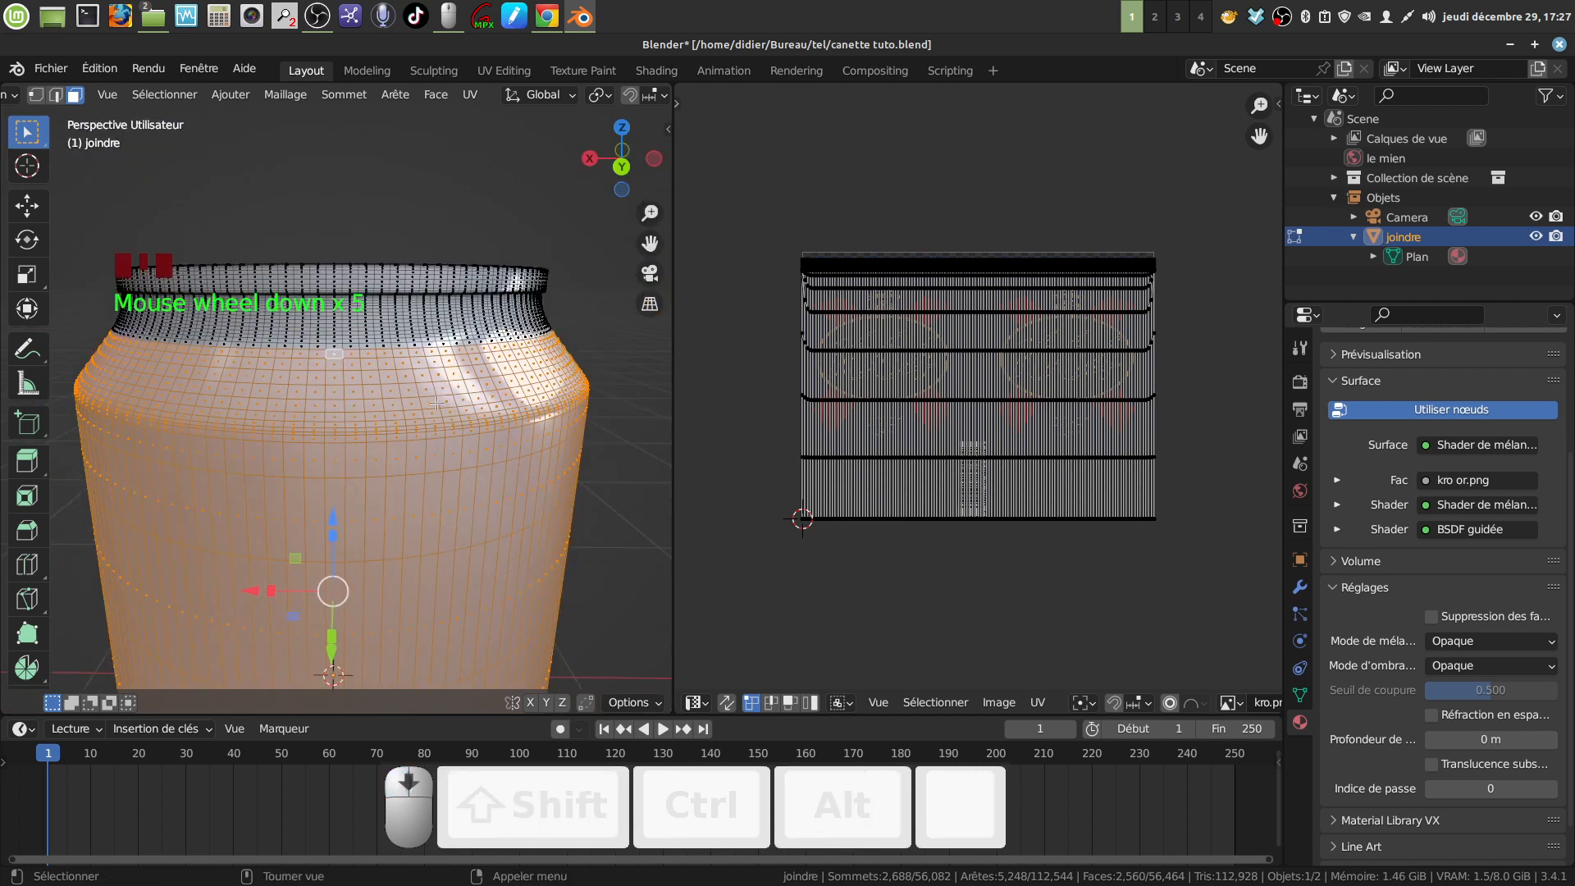
middle_click_drag(422, 387, 428, 388, "shift")
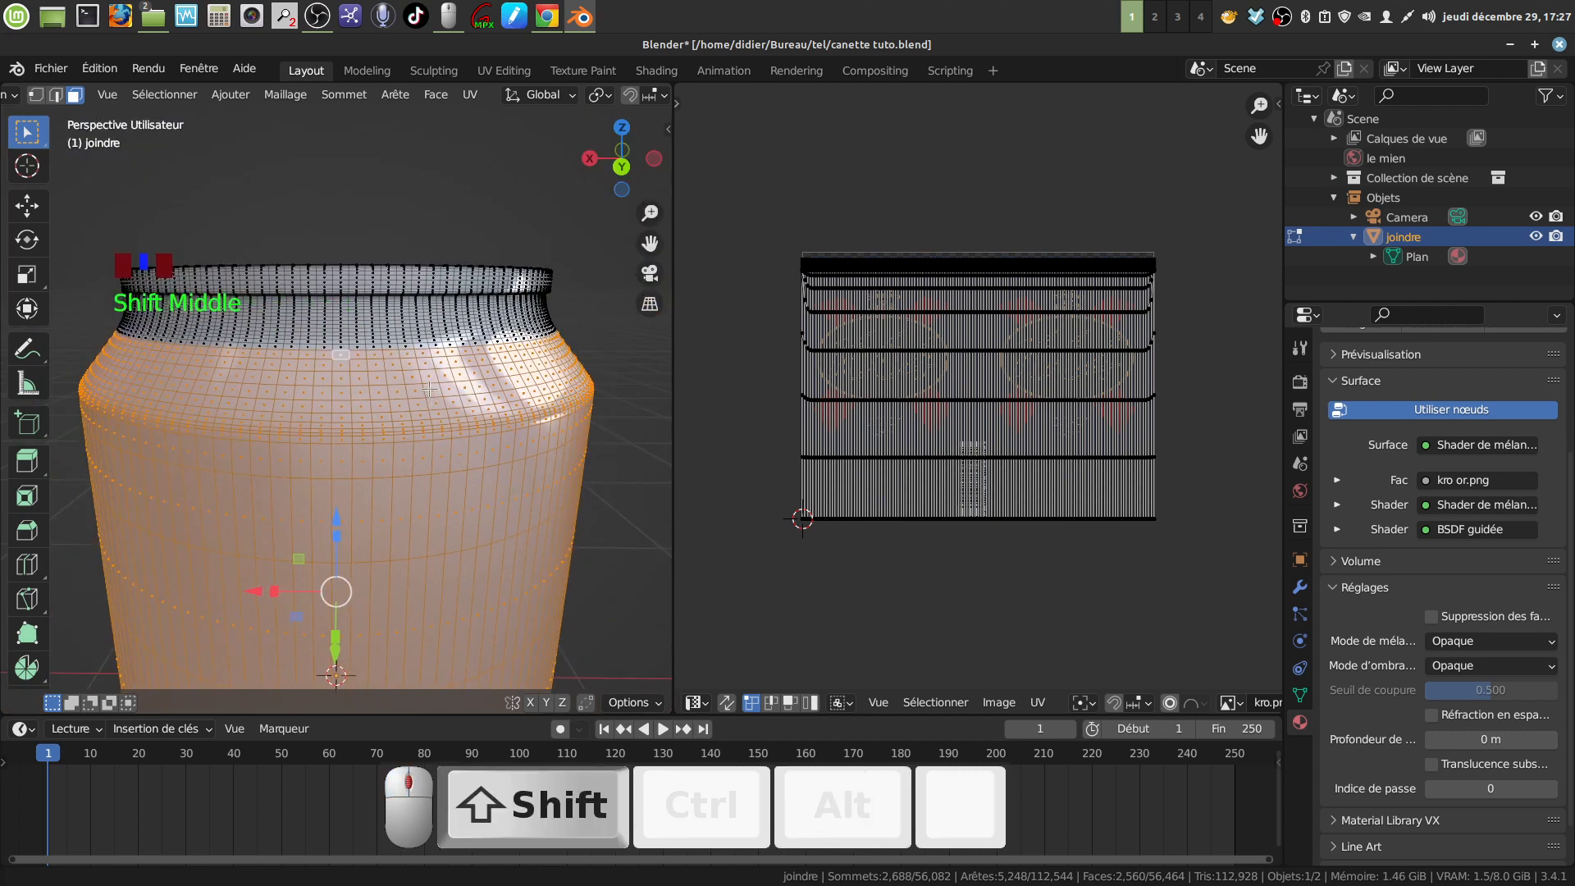
scroll(428, 389, "up", 4)
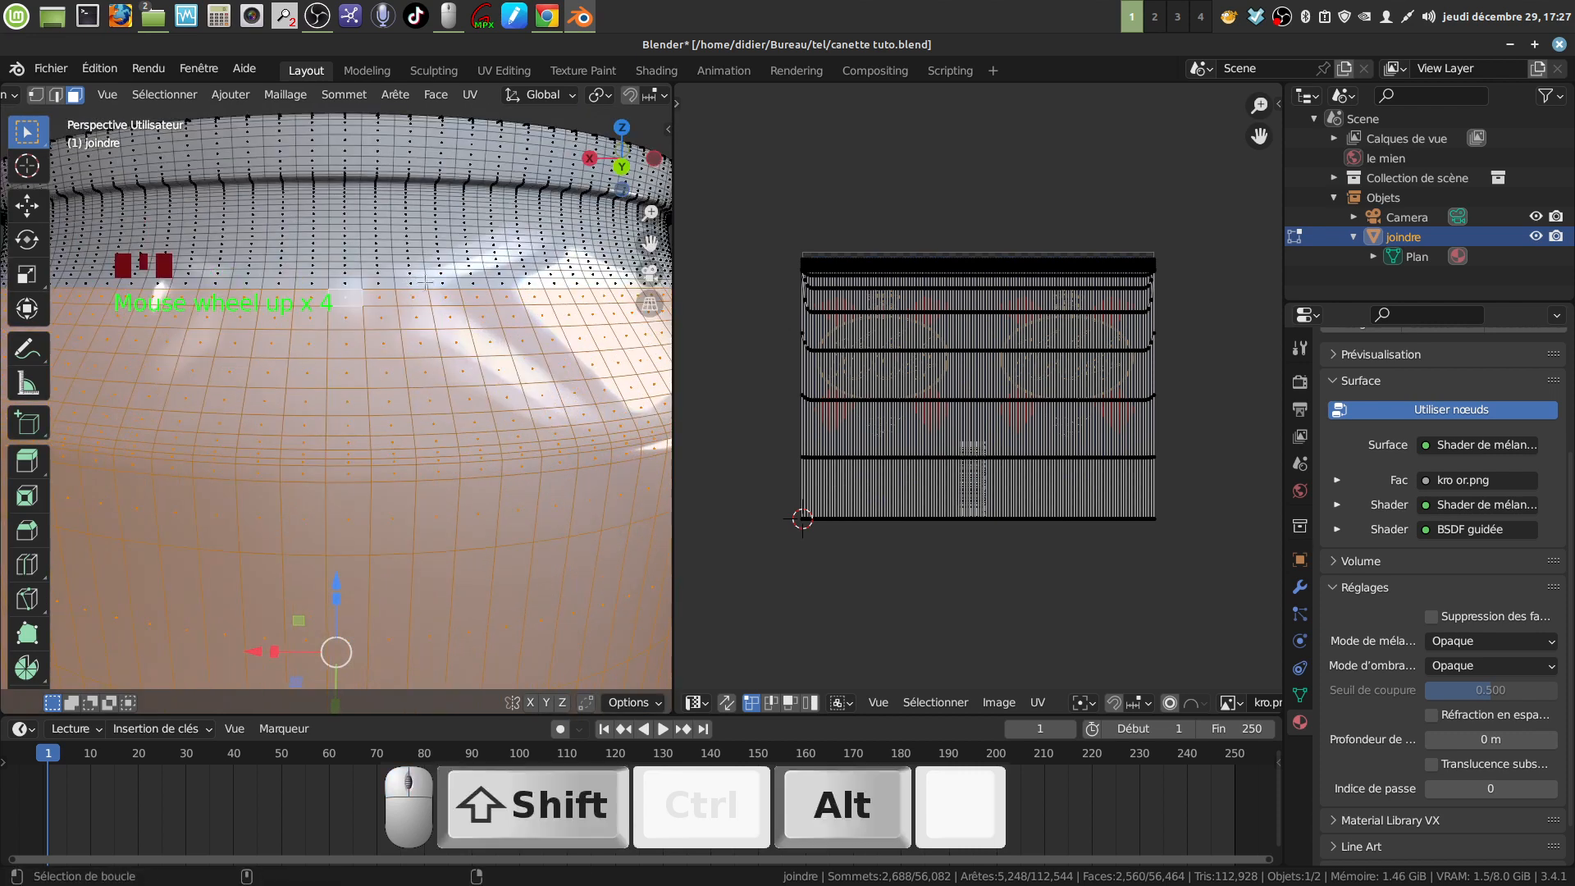
left_click(425, 282, "alt+shift")
Switch to edge selection and assign the selected body and shoulder area to a new vertex group
scroll(426, 287, "down", 9)
middle_click_drag(460, 552, 416, 370, "shift")
scroll(431, 345, "down", 3)
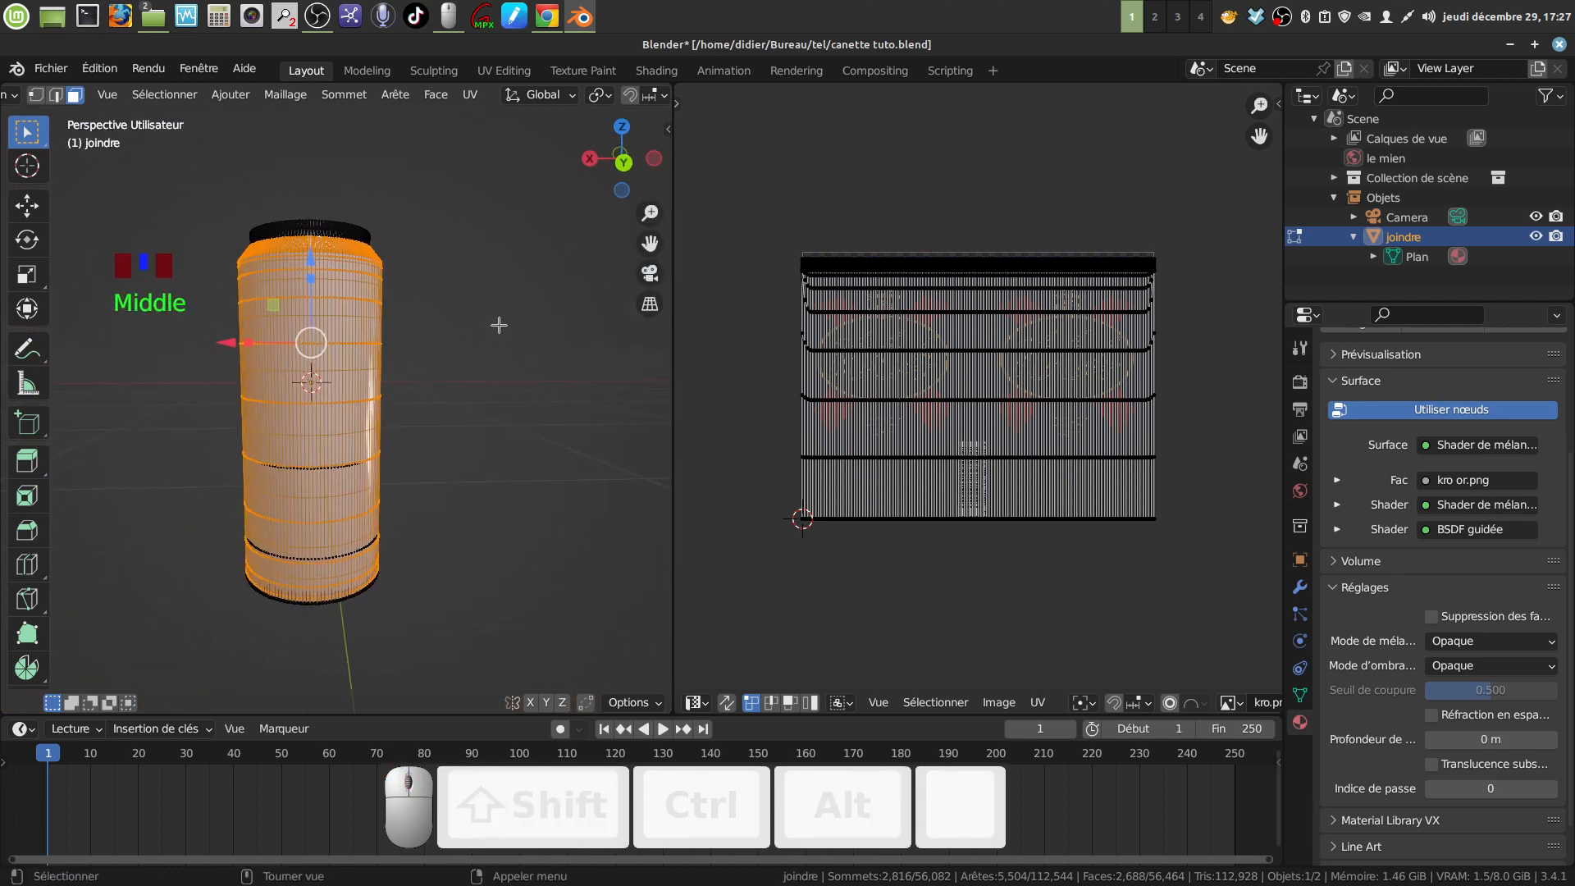
middle_click_drag(411, 351, 412, 436, "shift")
scroll(443, 423, "up", 3)
scroll(402, 467, "up", 3)
middle_click_drag(412, 437, 420, 471, "shift")
scroll(420, 471, "up", 3)
middle_click_drag(420, 471, 427, 464)
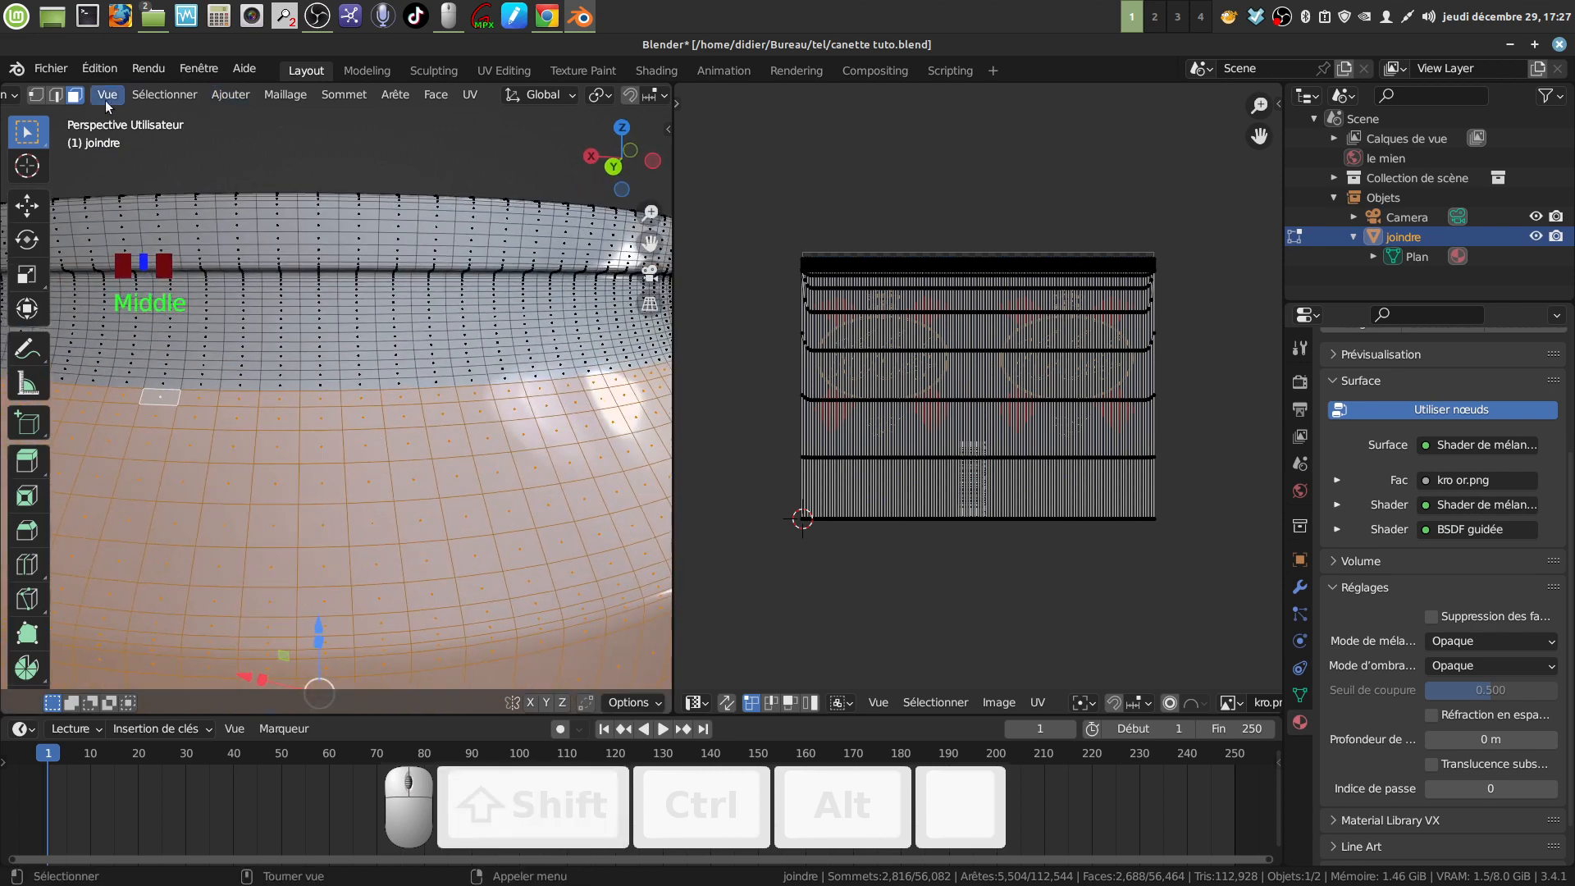
left_click(55, 94)
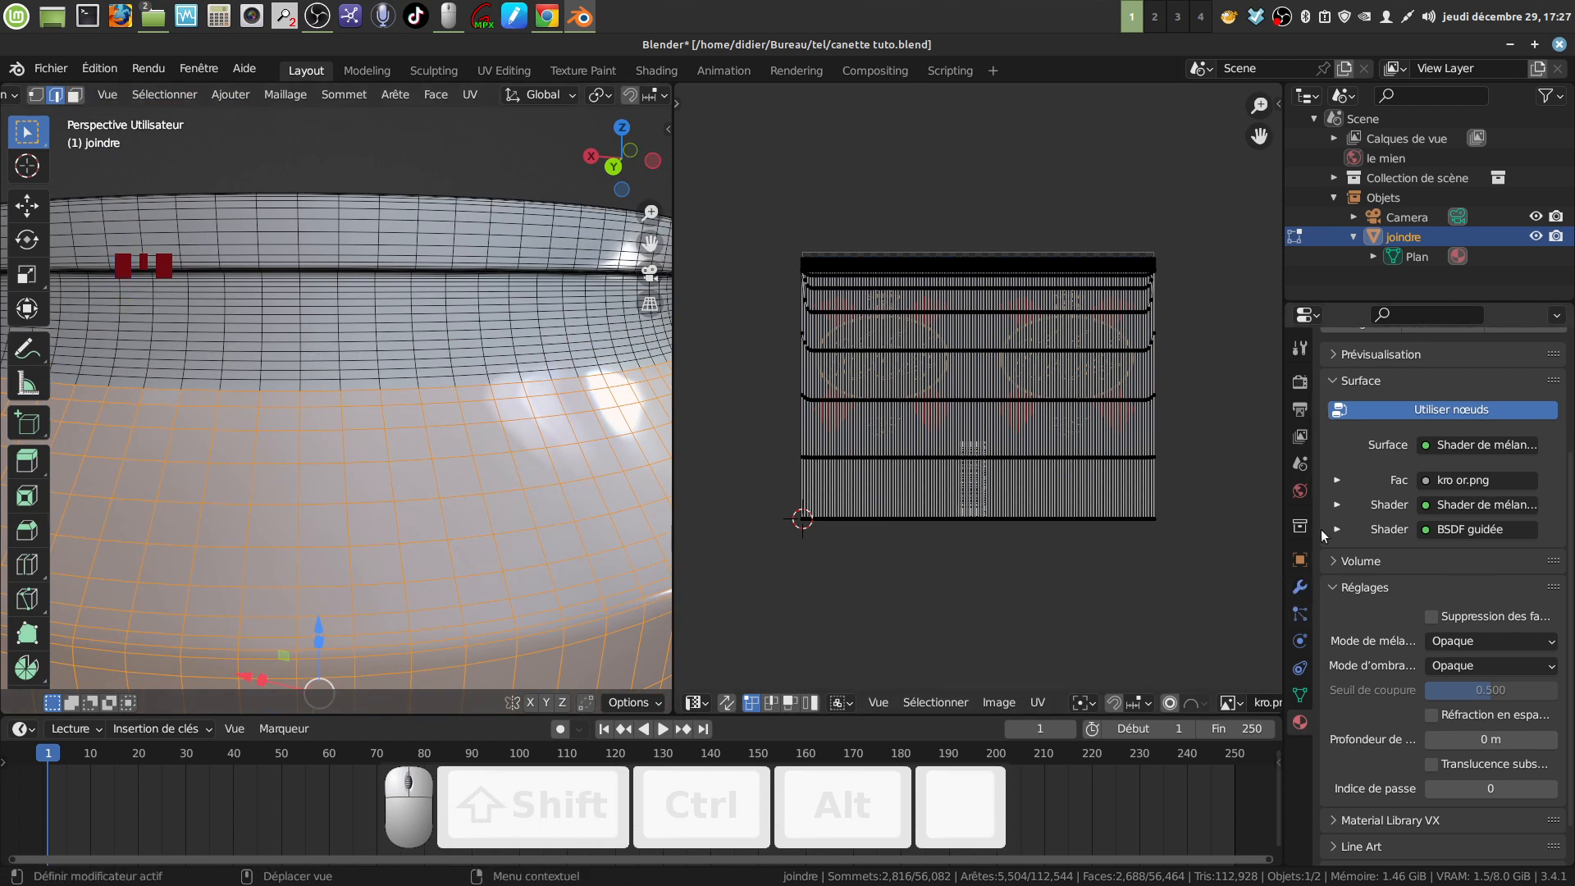
left_click(1300, 694)
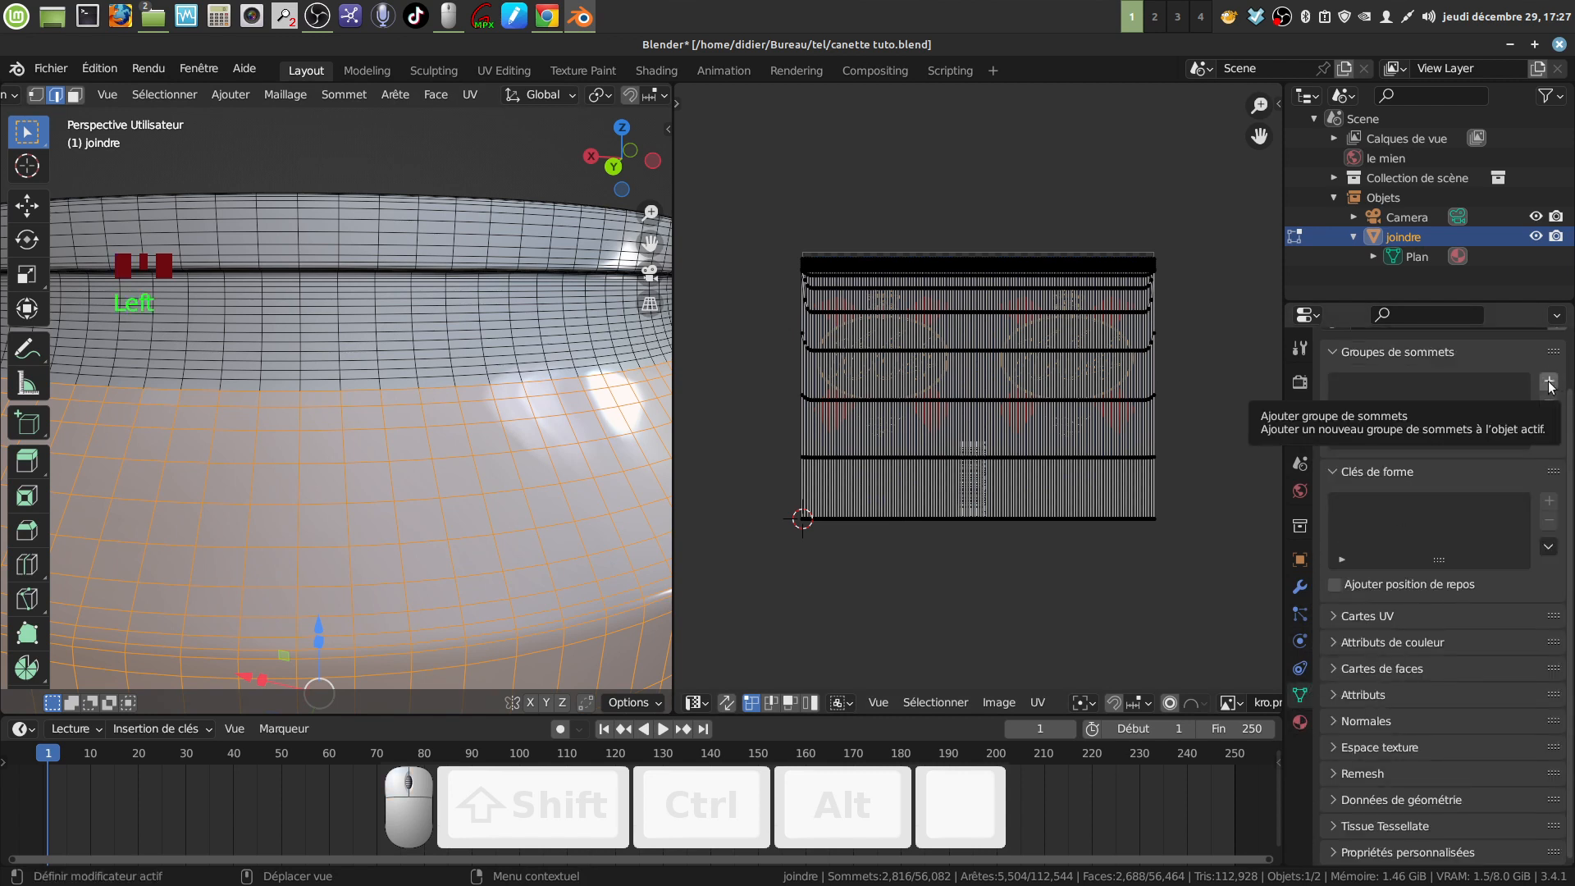
left_click(1549, 383)
left_click(1371, 503)
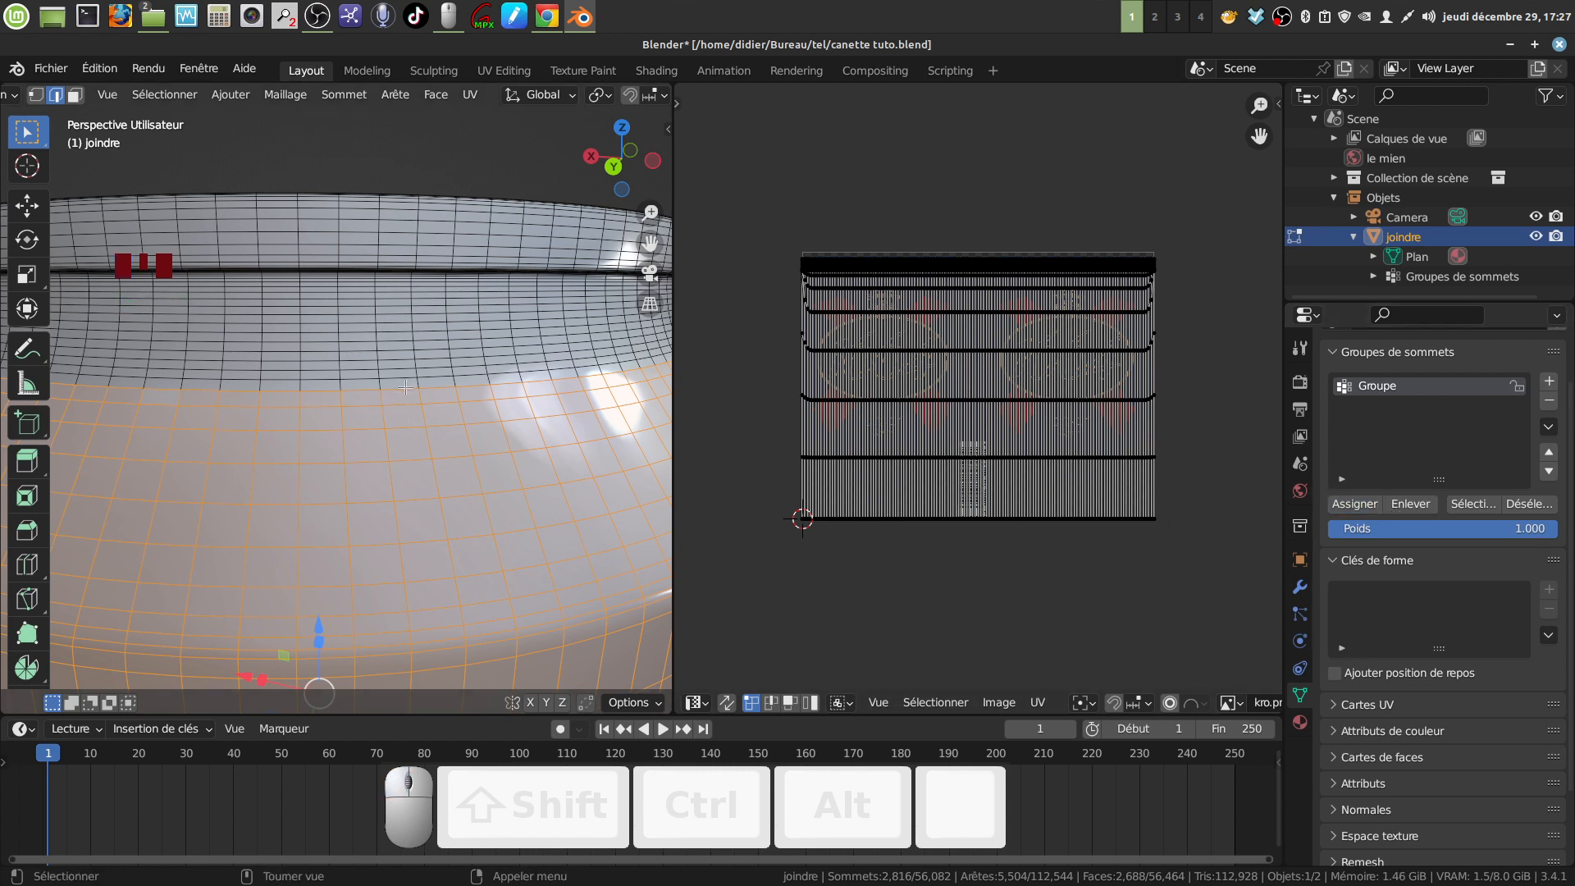
Clear the selection and mark the edge loop between the can's shoulder and neck as a UV seam
key("a")
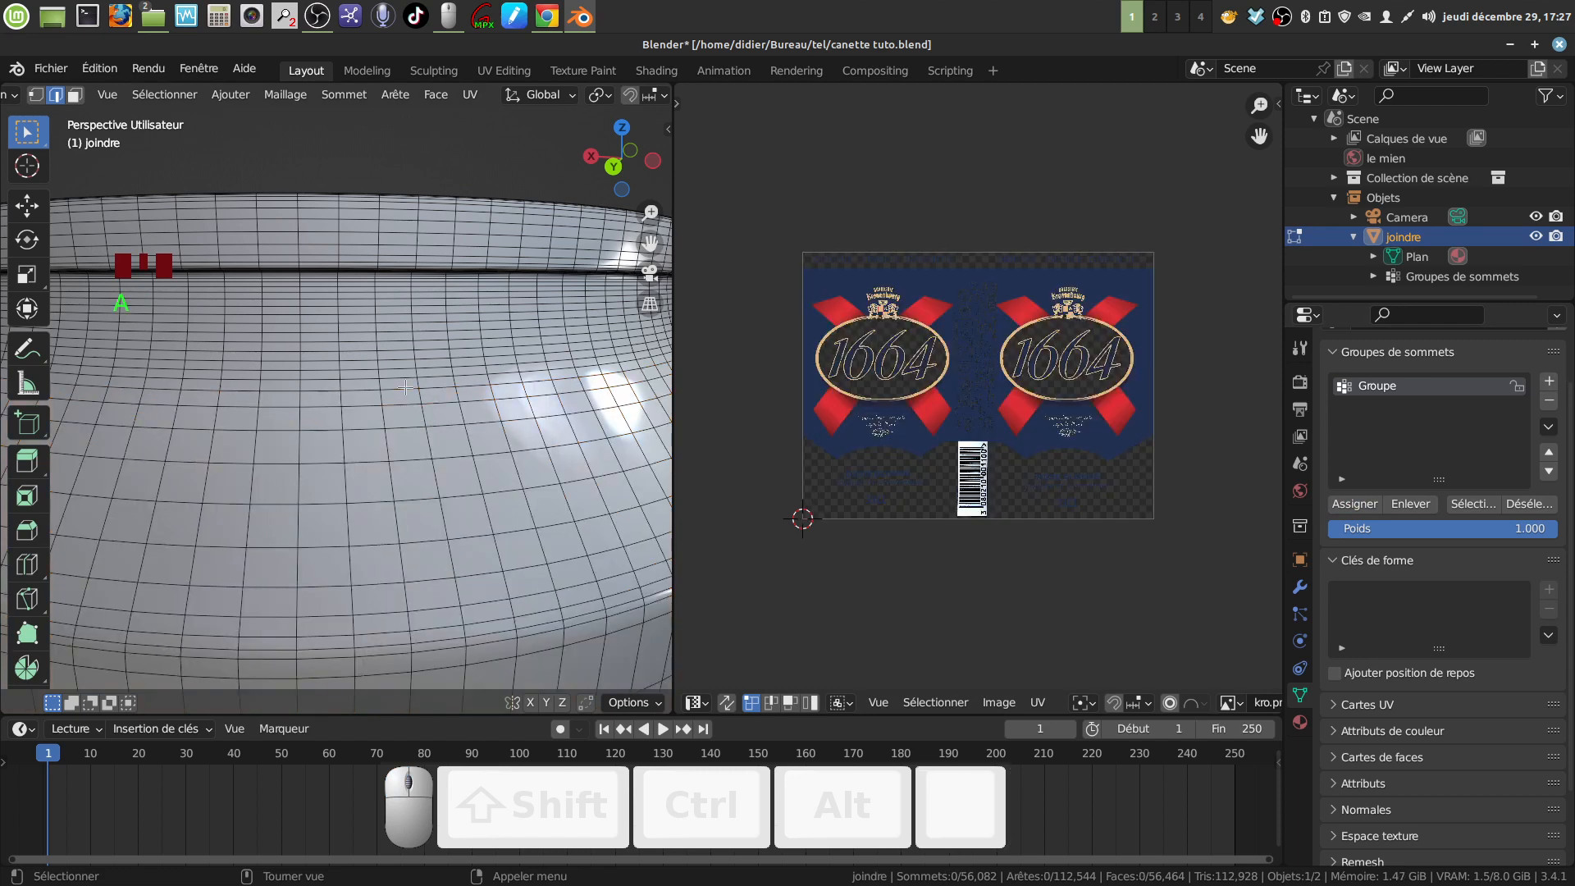
left_click(405, 386, "alt")
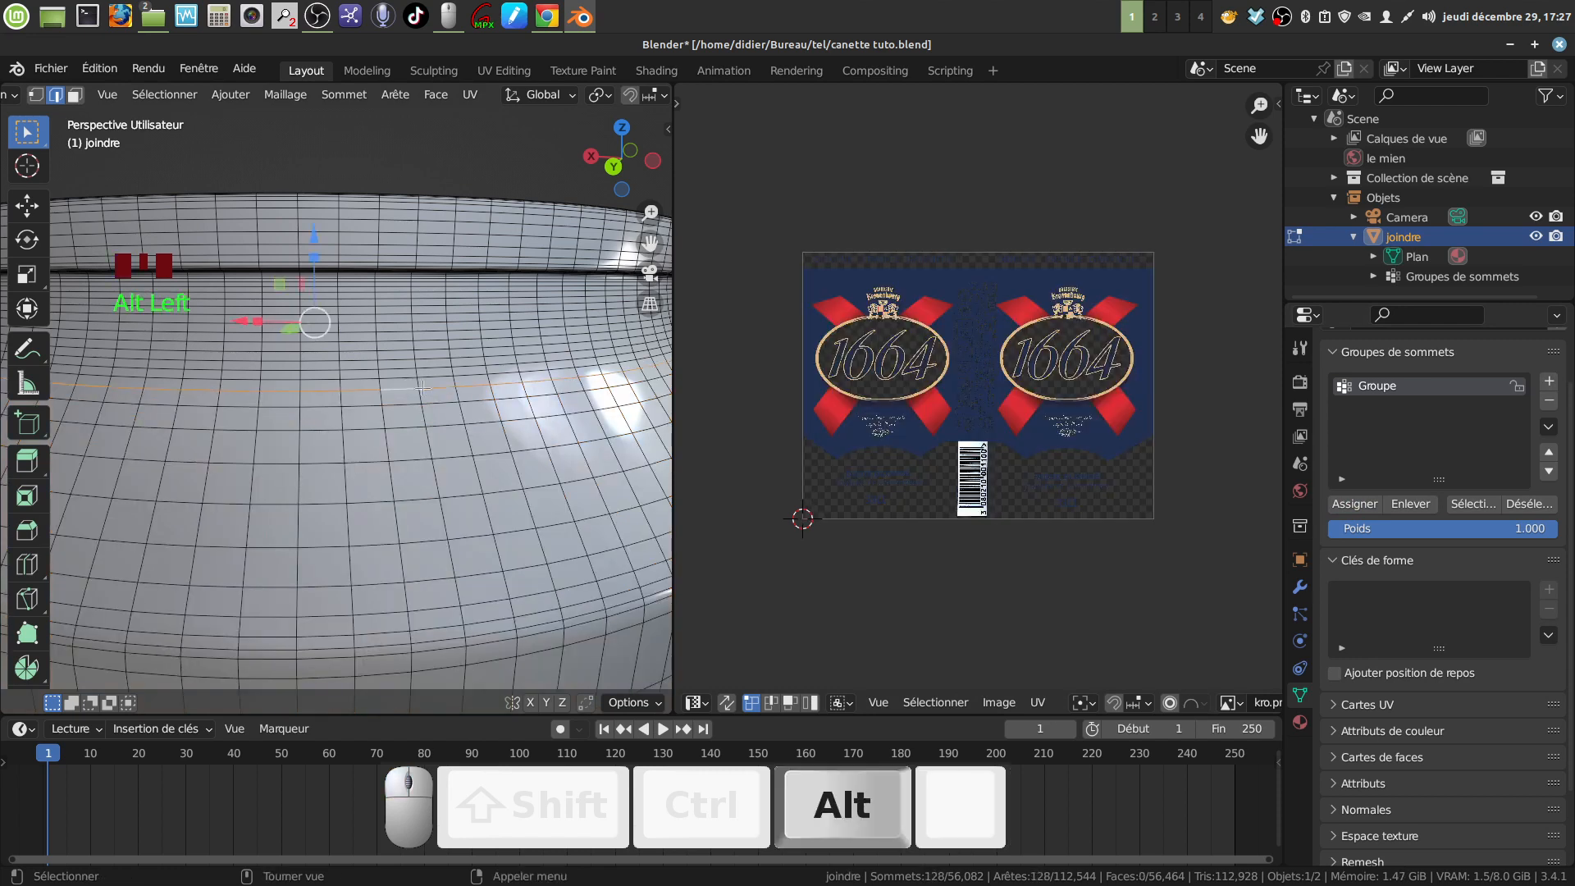
scroll(429, 415, "down", 3)
right_click(361, 194)
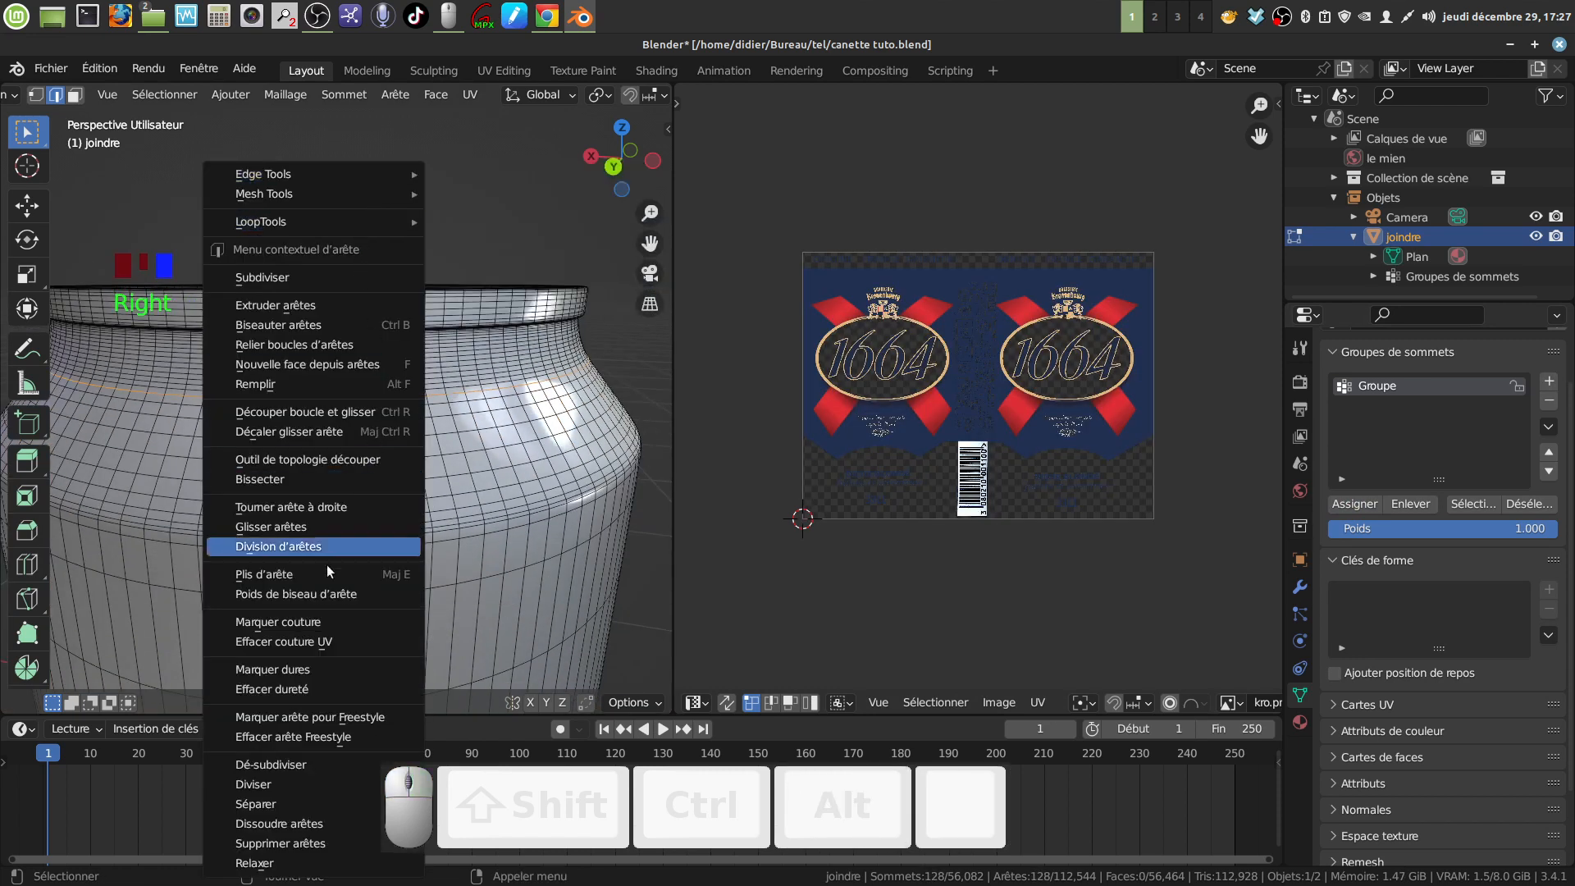
left_click(325, 621)
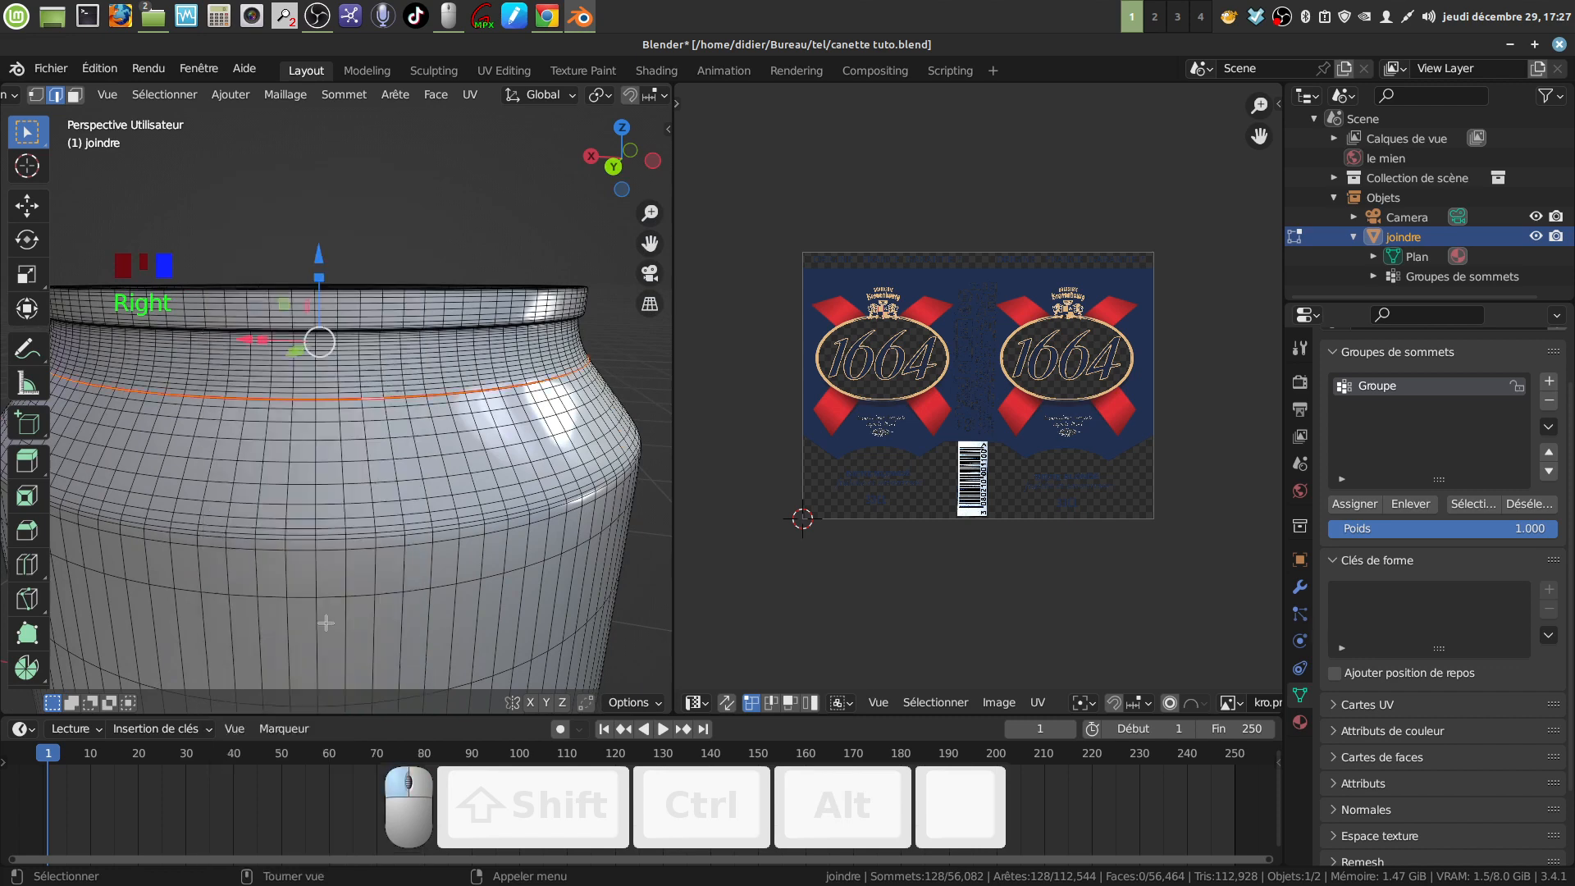
Mark the edge loop at the lower end of the can's body, just above the tapered base, as a seam
scroll(443, 623, "down", 6)
middle_click_drag(443, 623, 429, 338, "shift")
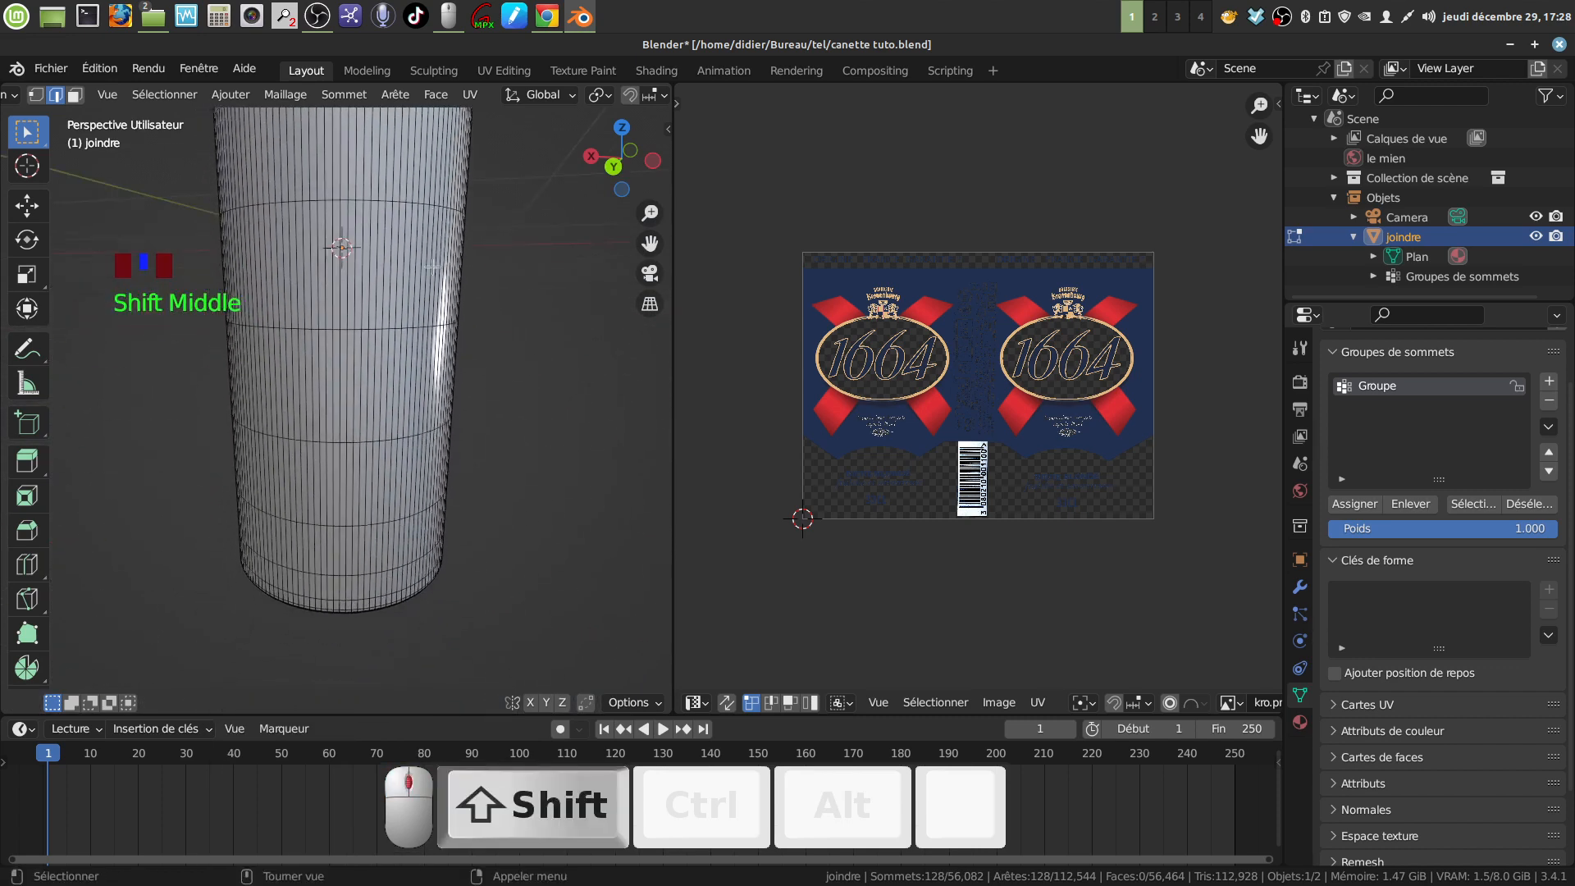
middle_click_drag(375, 559, 373, 456)
middle_click_drag(375, 500, 373, 348, "shift")
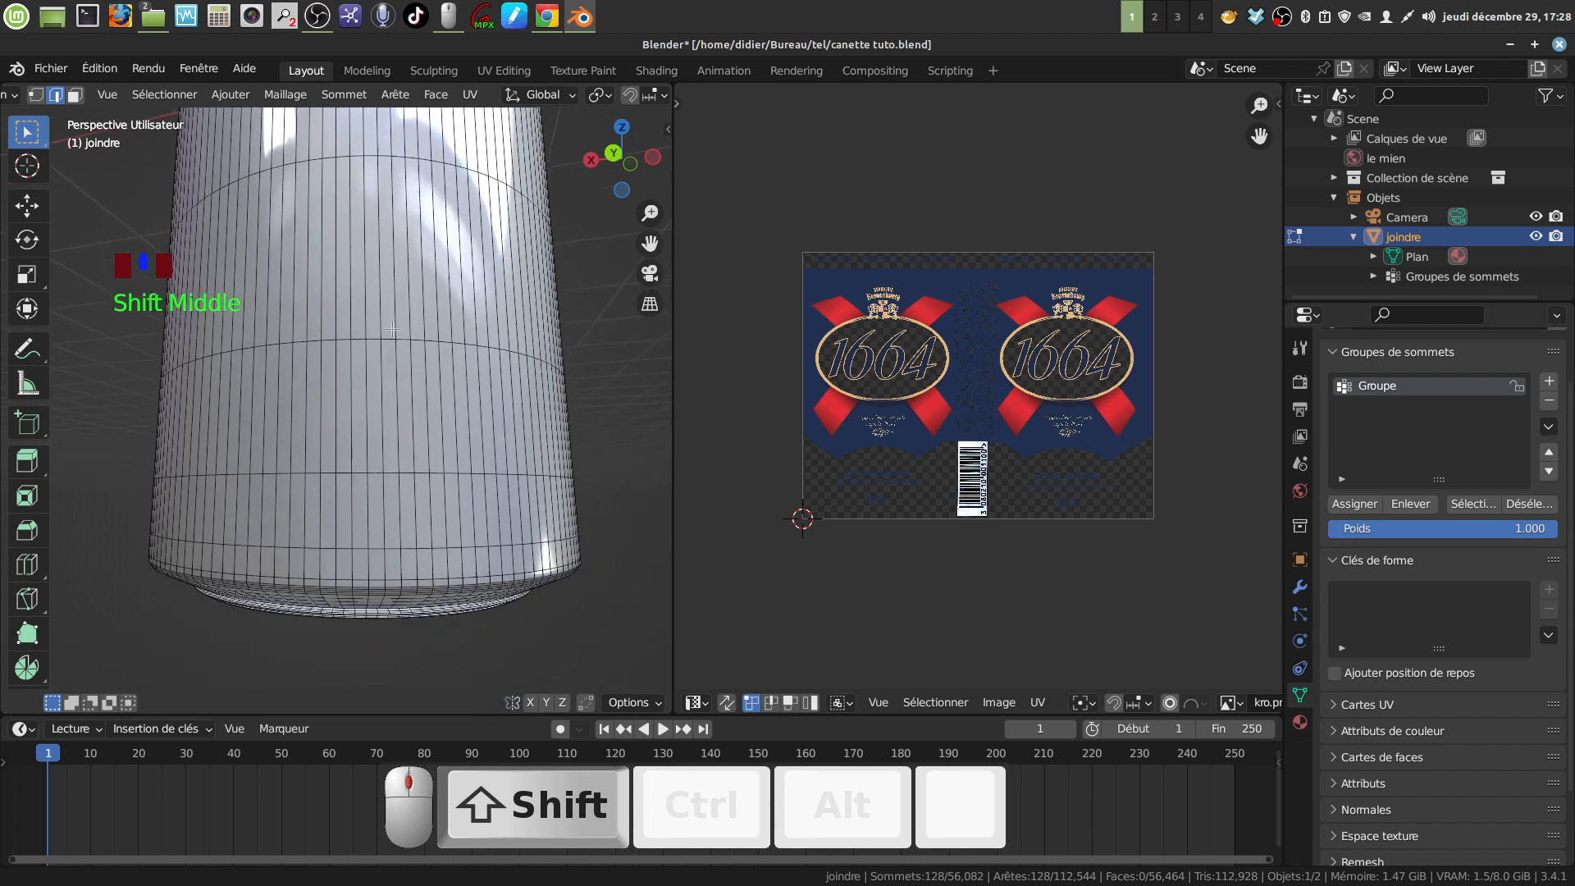
scroll(402, 468, "up", 2)
middle_click_drag(404, 479, 402, 351, "shift")
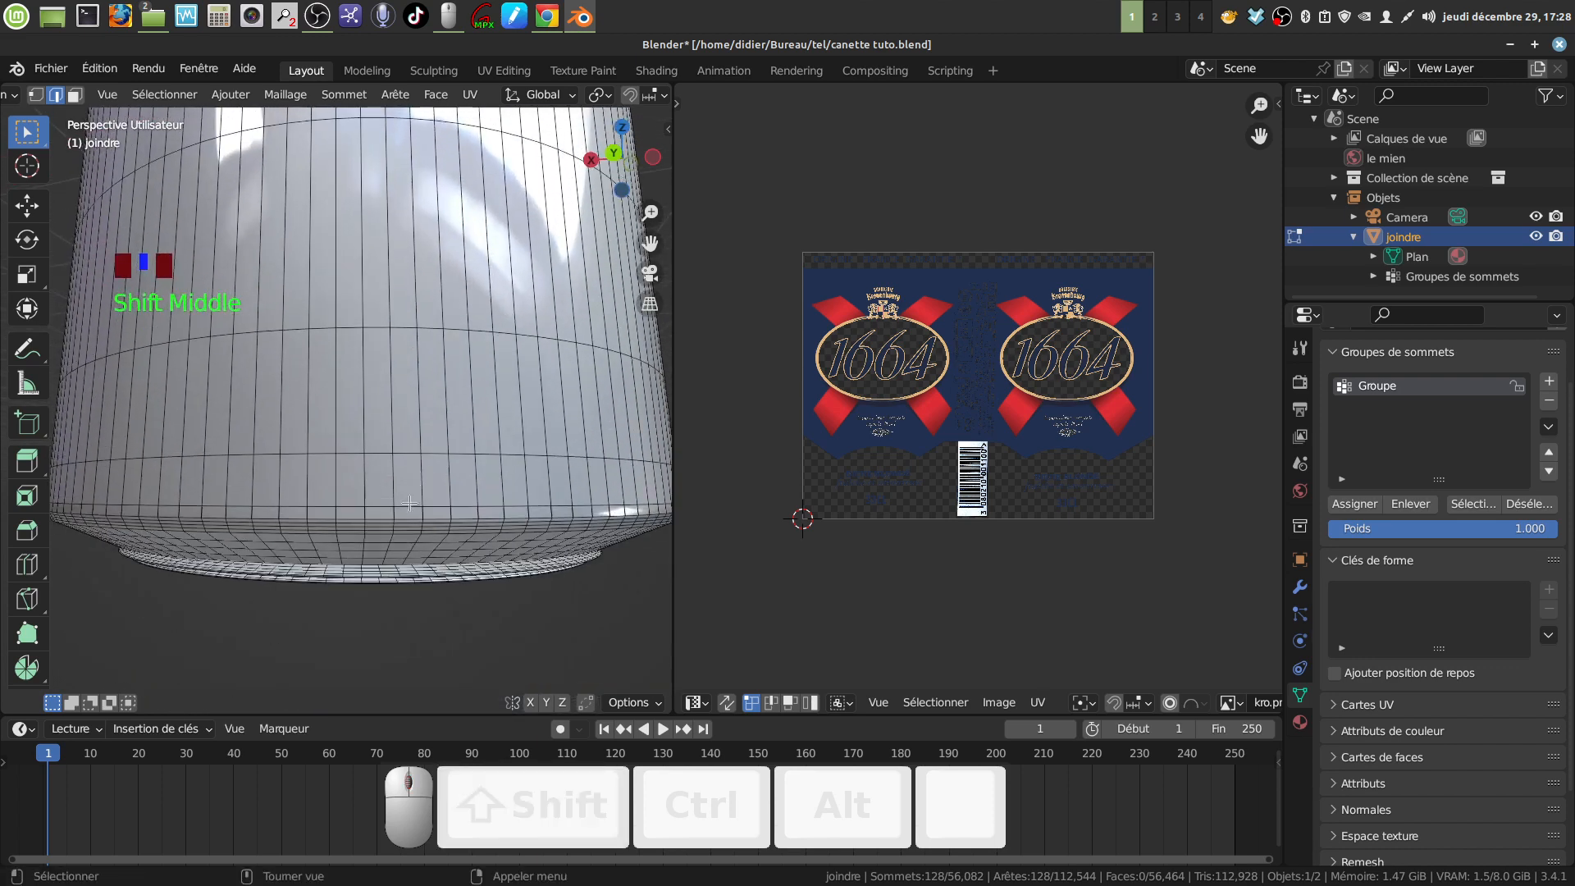
left_click(353, 502, "alt")
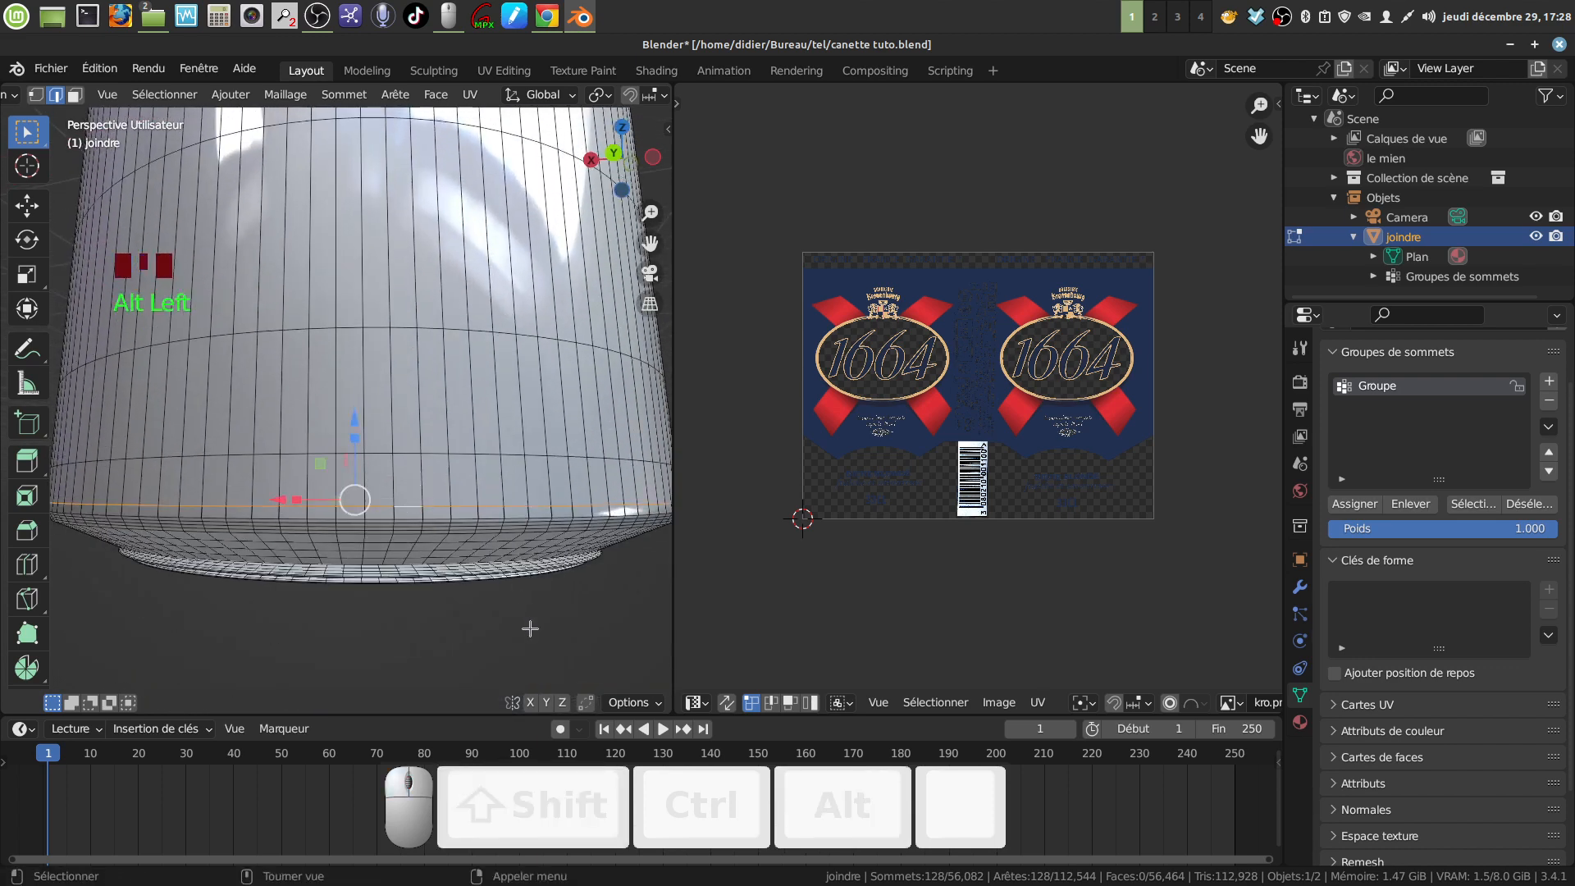
right_click(524, 625)
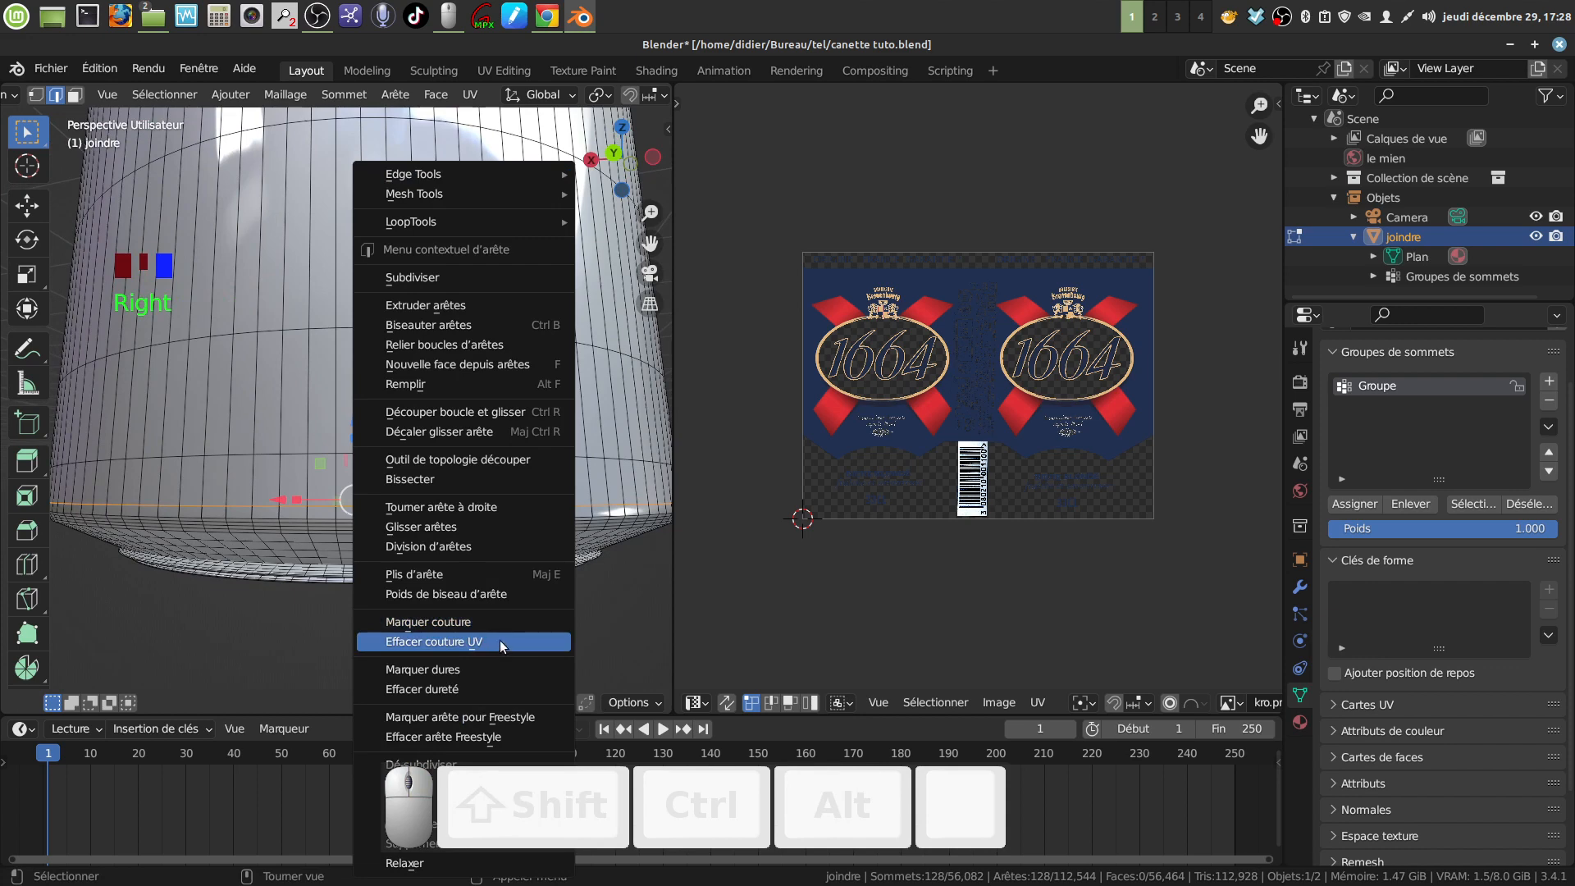
left_click(485, 622)
In the right orthographic view, select the central vertical edge directly above the lower seam
scroll(443, 474, "down", 2)
middle_click_drag(444, 474, 418, 440)
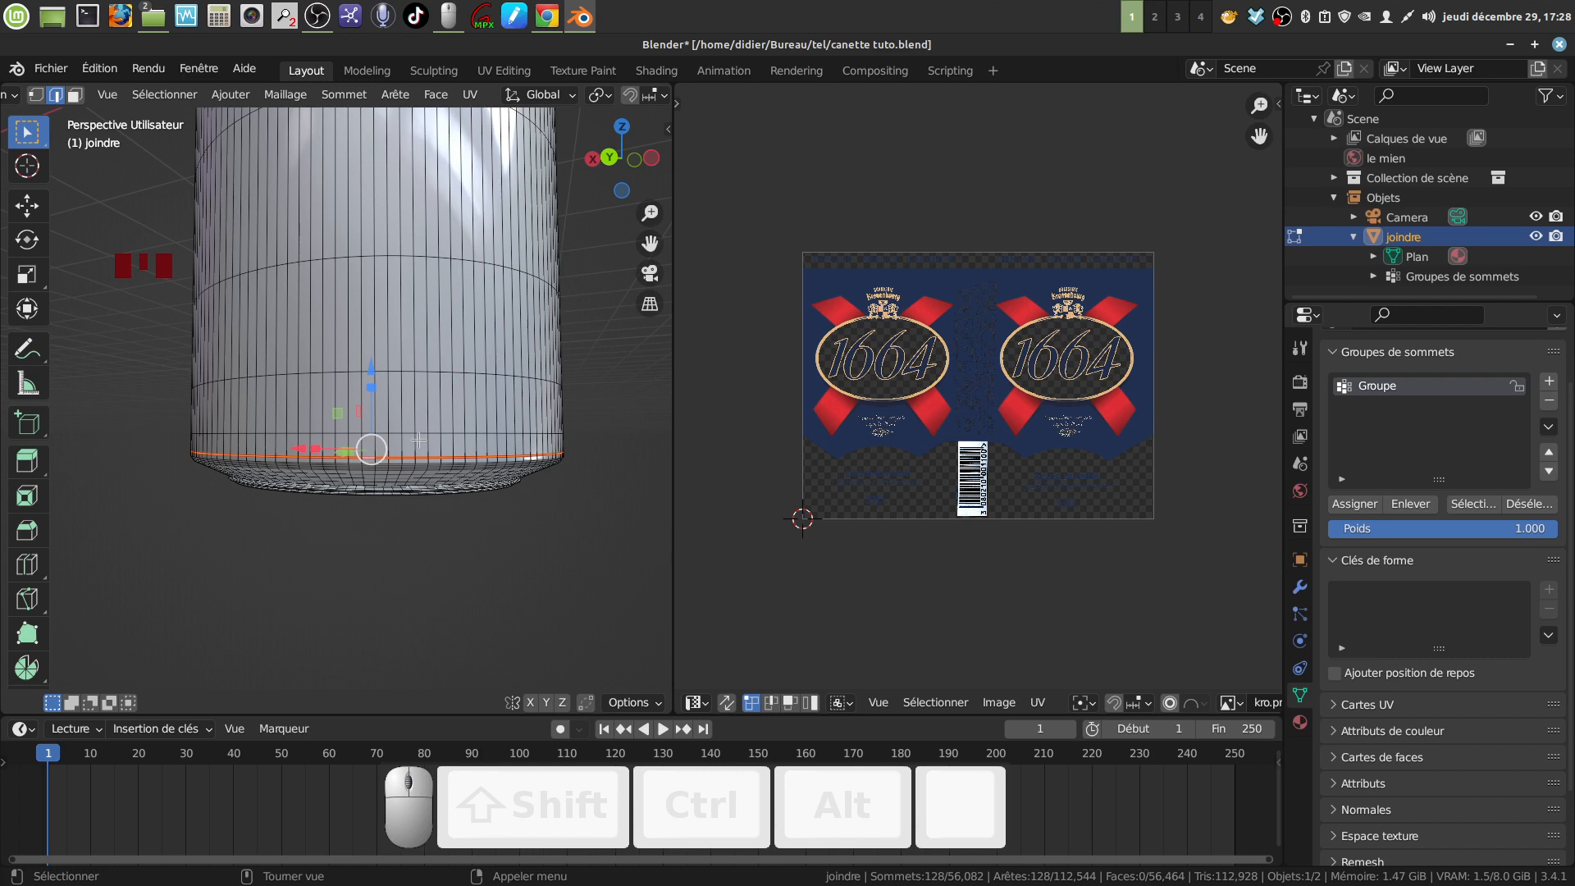
scroll(394, 476, "down", 2)
middle_click_drag(356, 451, 538, 457)
key("KP_3")
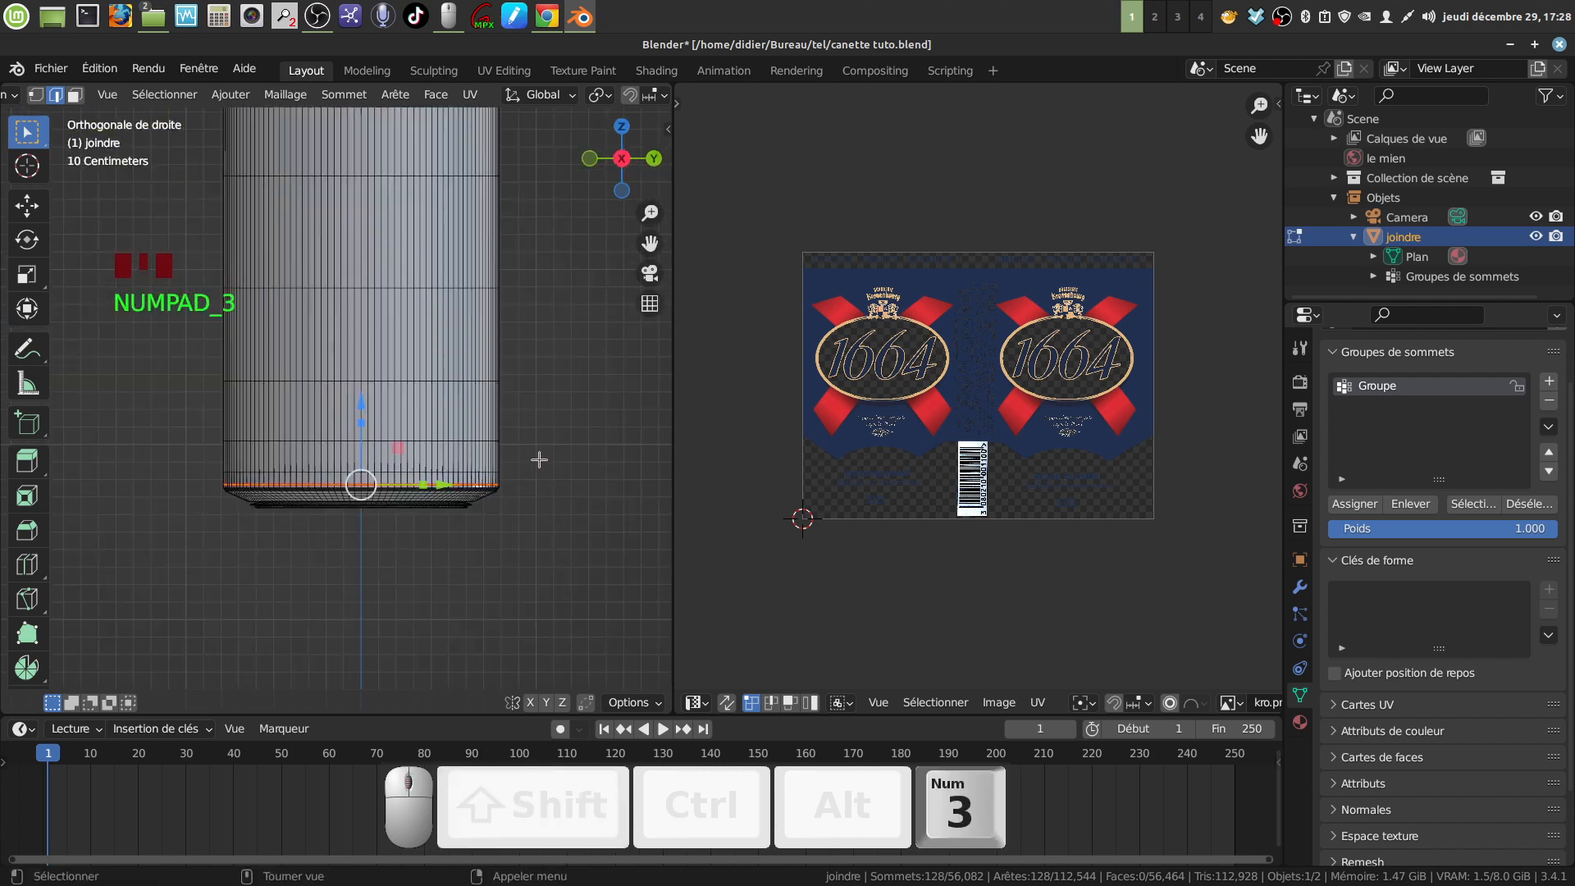
scroll(538, 458, "up", 5)
middle_click_drag(412, 608, 437, 588, "shift")
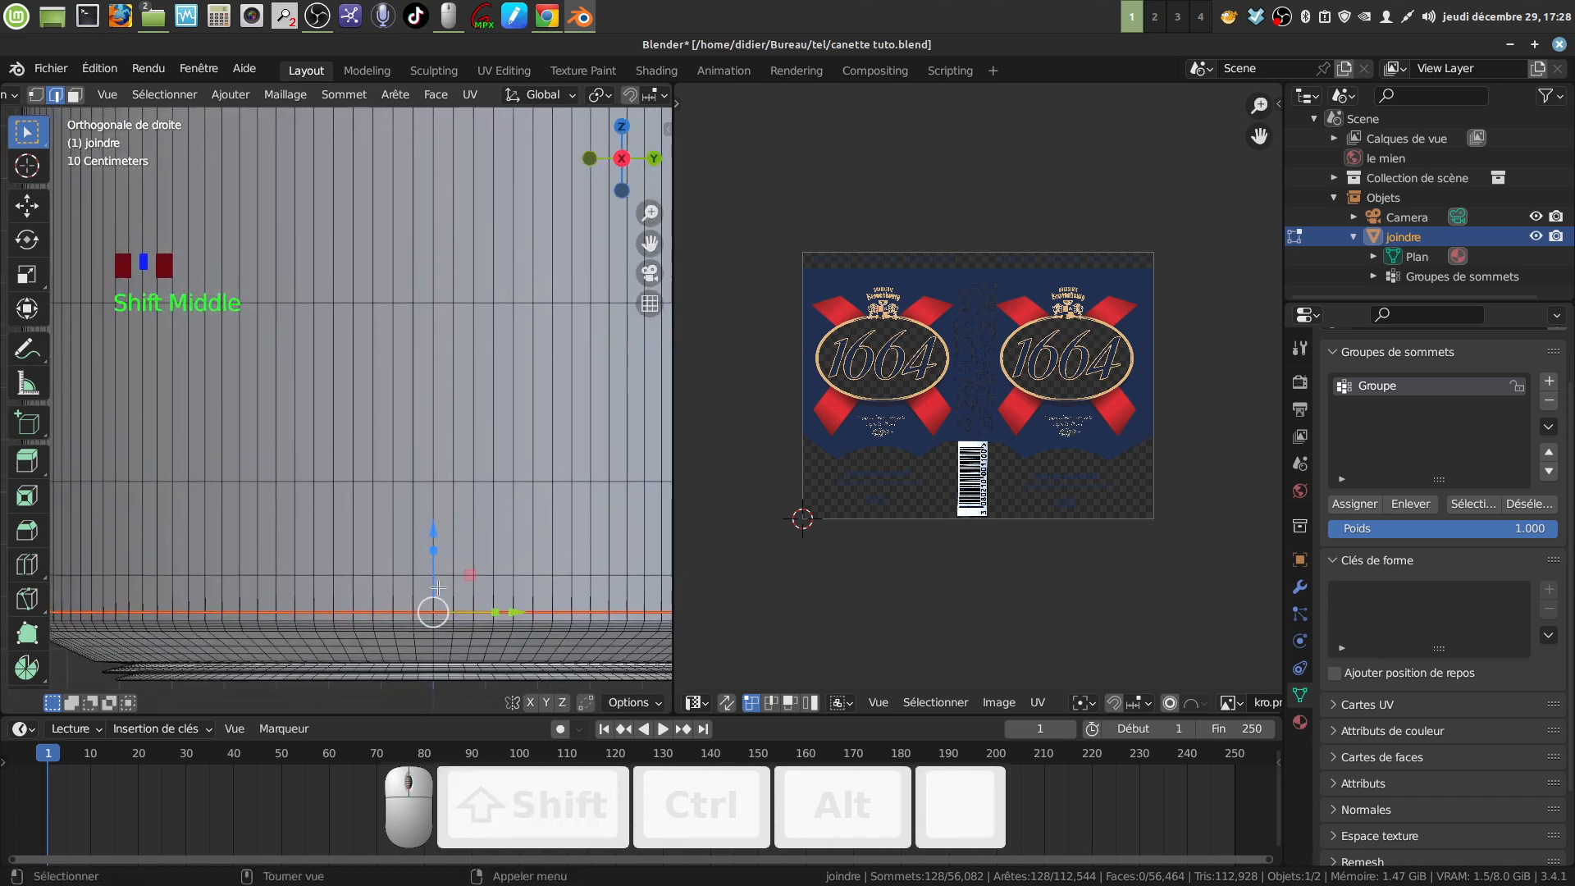
left_click(425, 611)
scroll(425, 611, "down", 4)
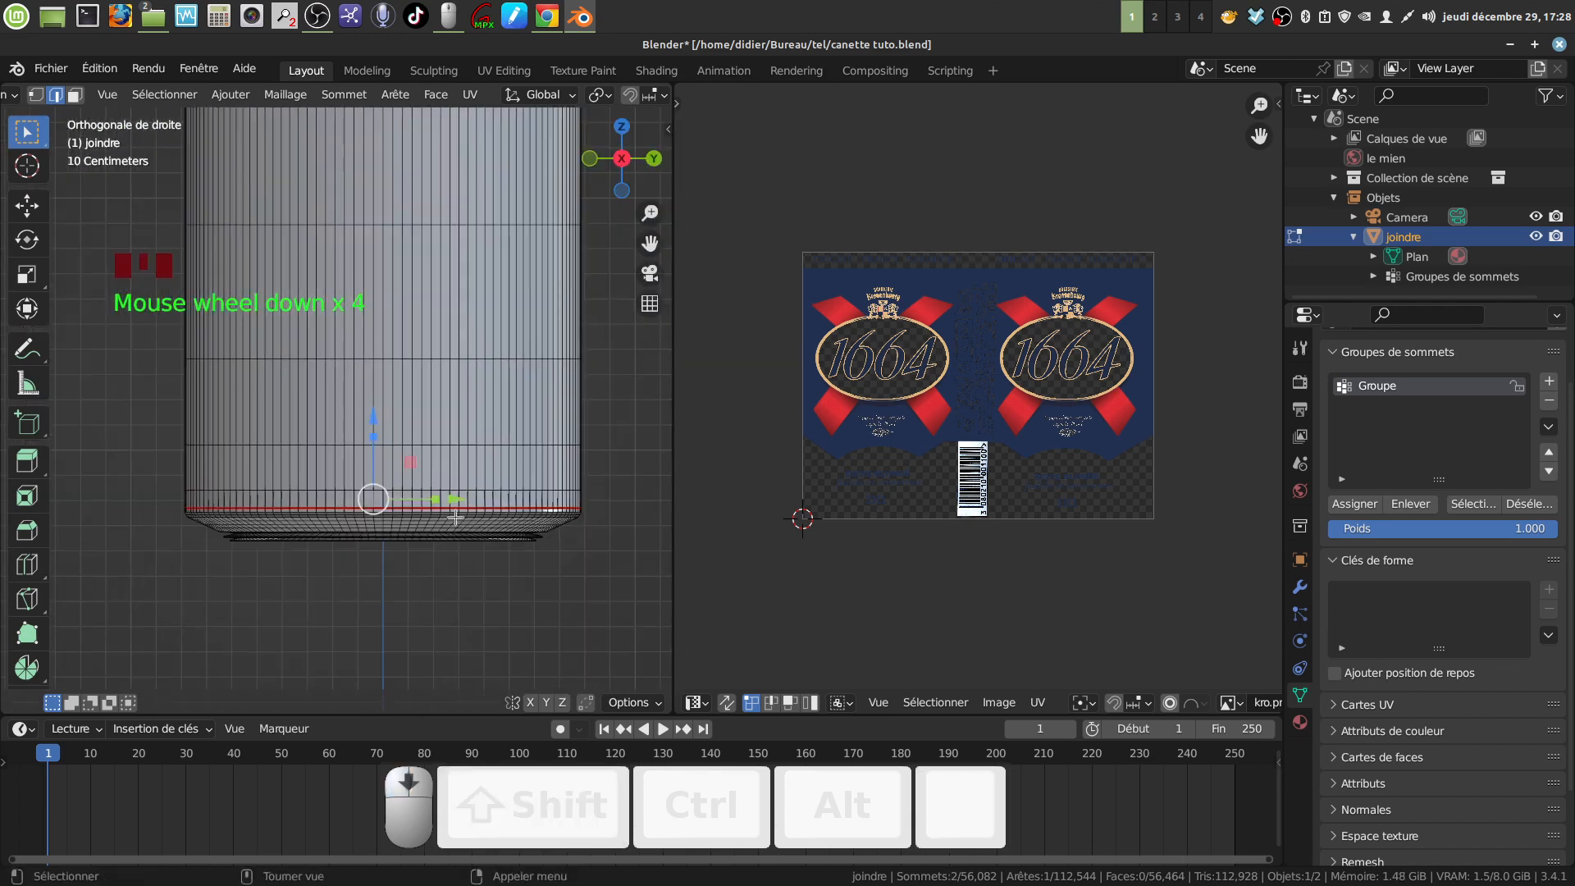
scroll(446, 612, "up", 1)
left_click(427, 556)
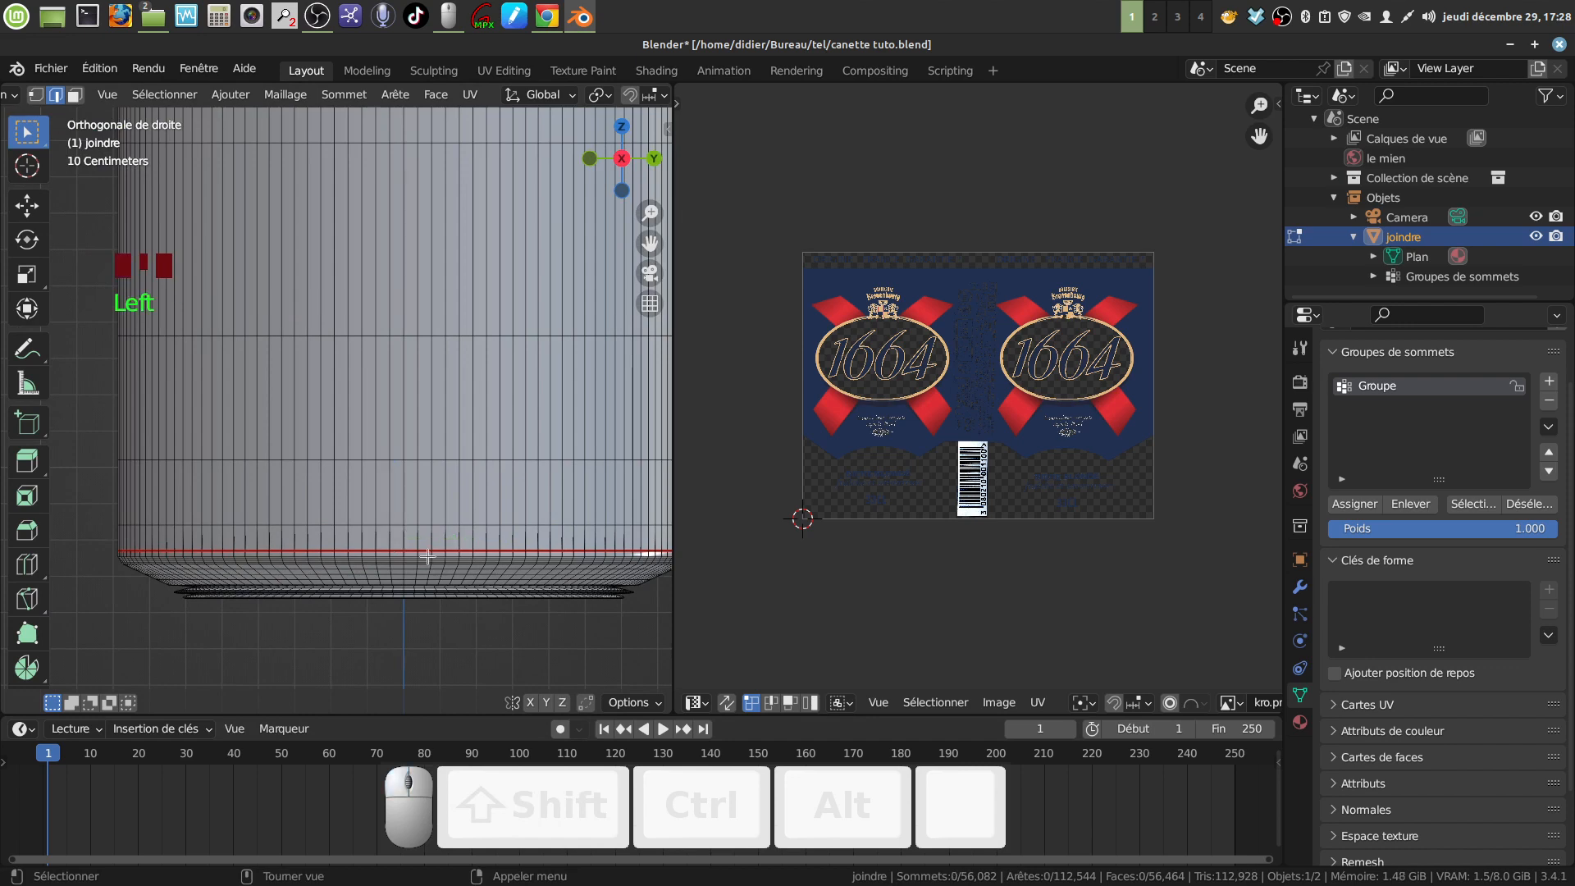
left_click(404, 545)
Extend the edge selection as a shortest path straight up the body and shoulder to the upper seam
middle_click_drag(435, 546, 468, 406, "shift")
left_click(421, 362, "ctrl+shift")
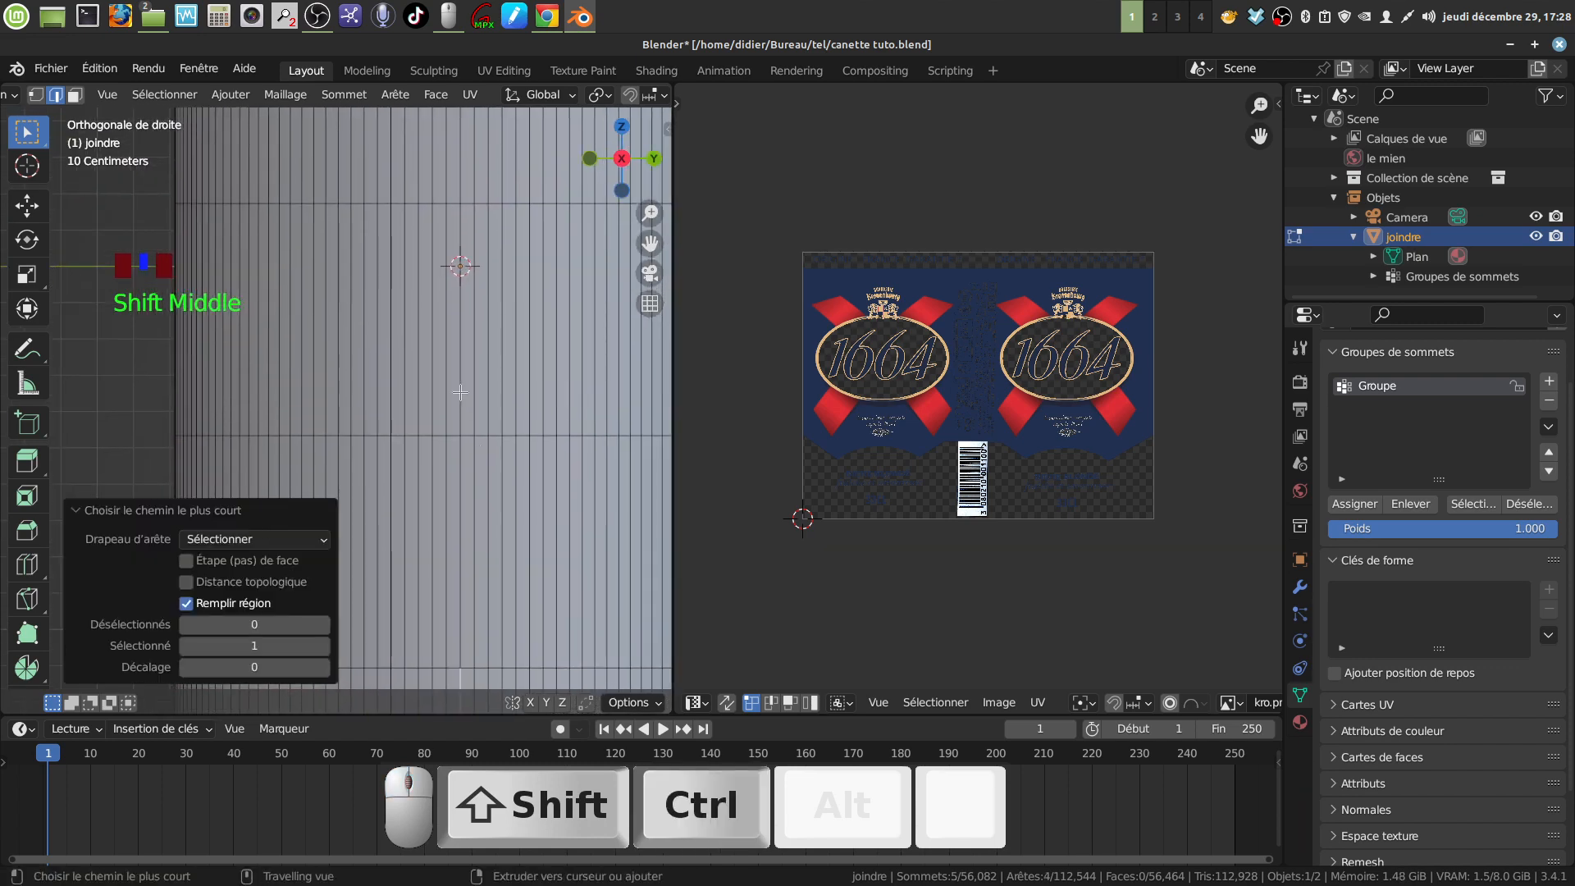
left_click(460, 392, "ctrl+shift")
middle_click_drag(460, 246, 451, 634, "shift")
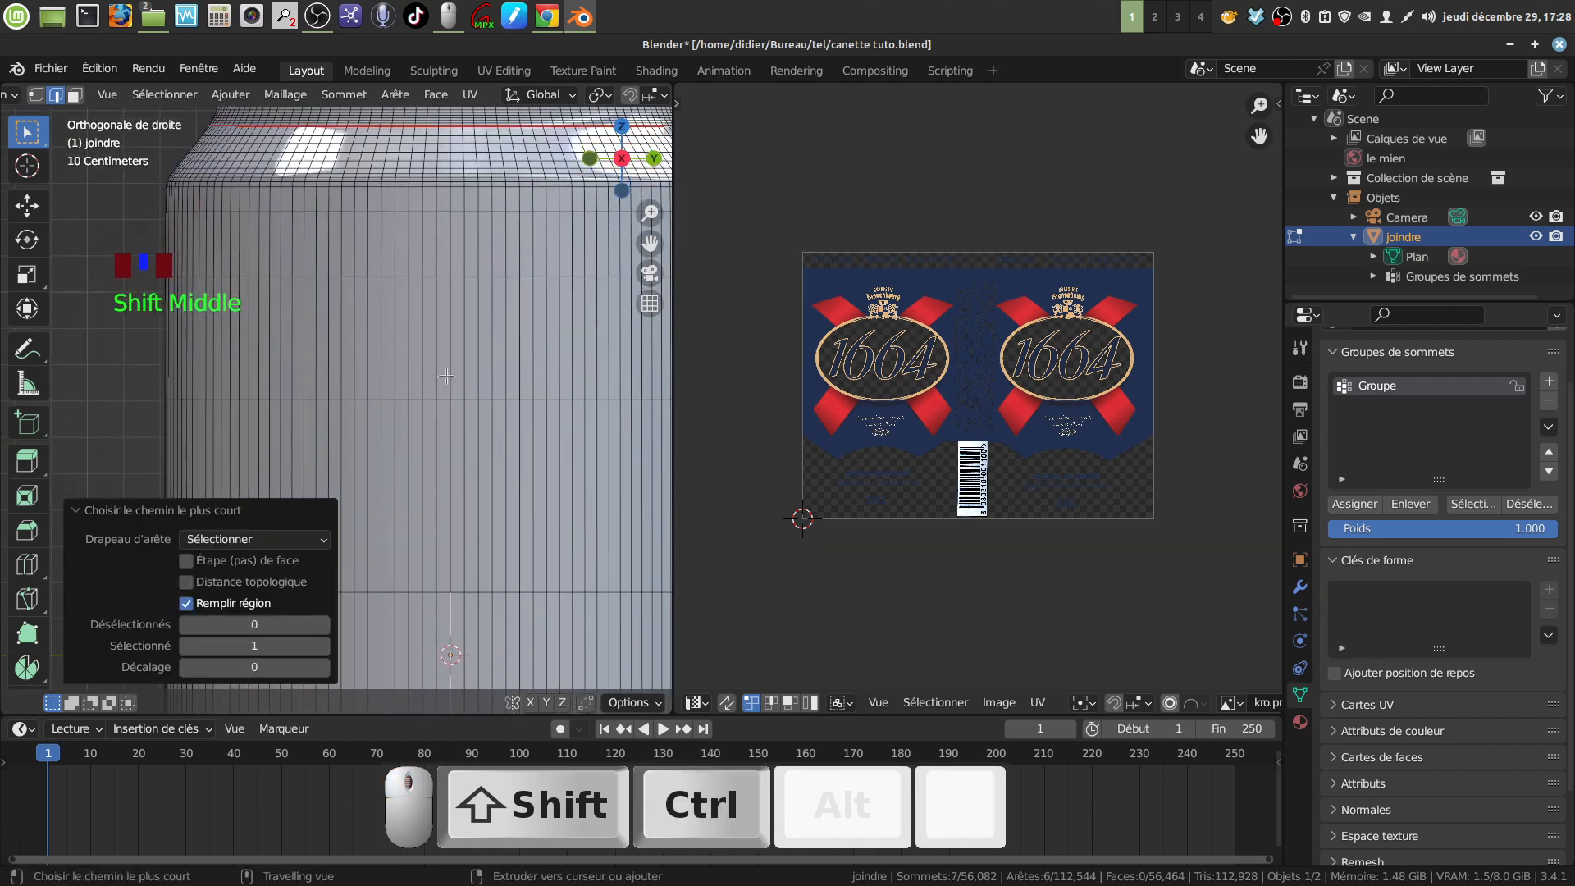
left_click(451, 279, "ctrl+shift")
middle_click_drag(451, 283, 450, 549, "shift")
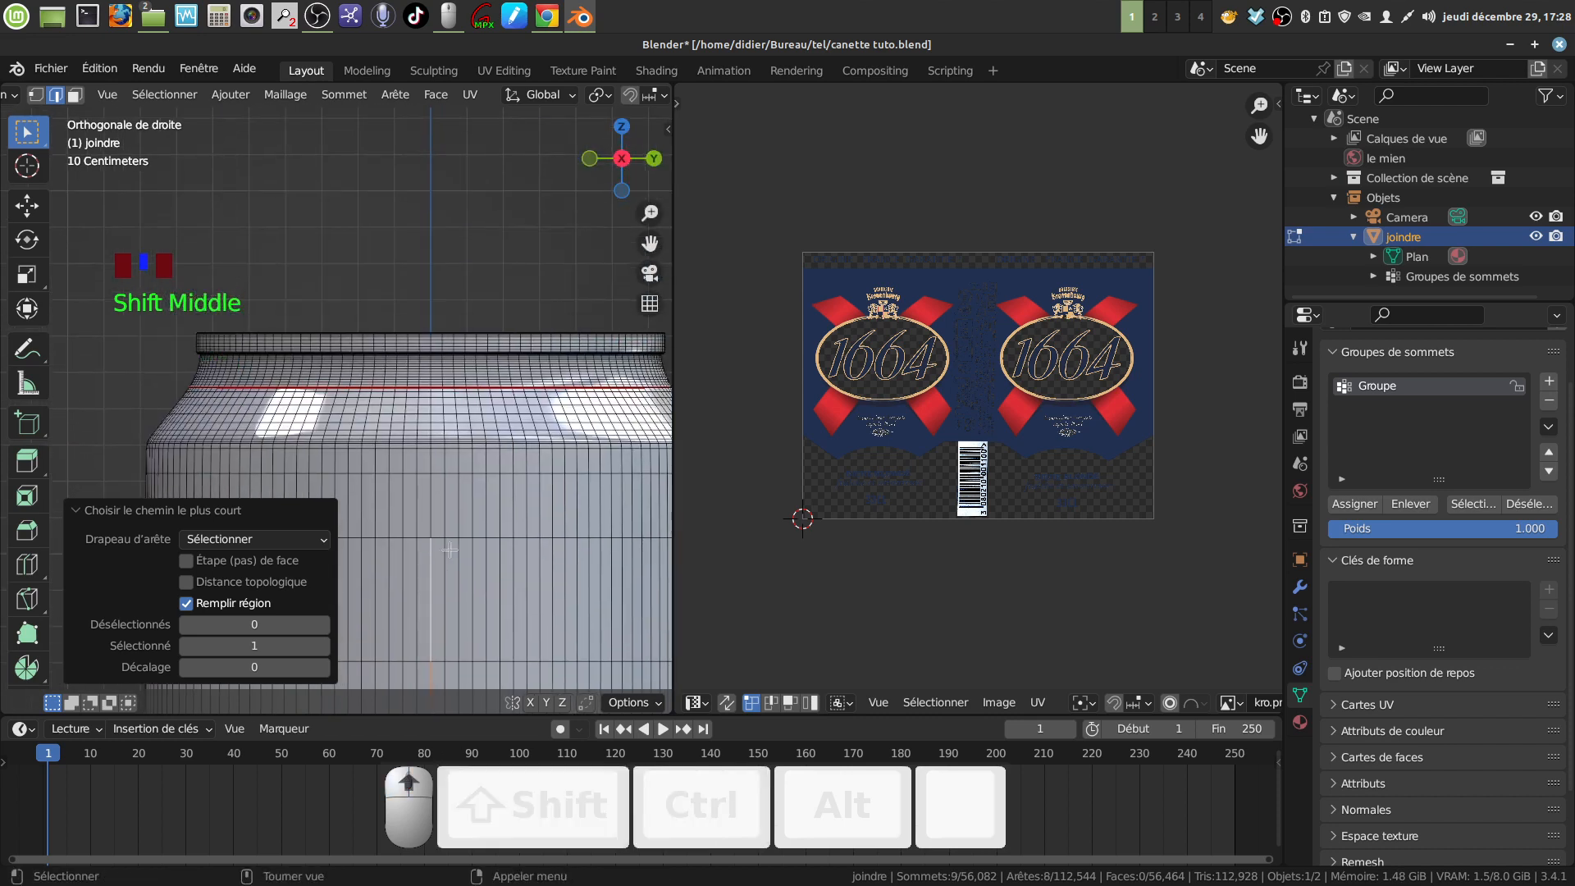
scroll(450, 548, "up", 4)
left_click(531, 502, "ctrl+shift")
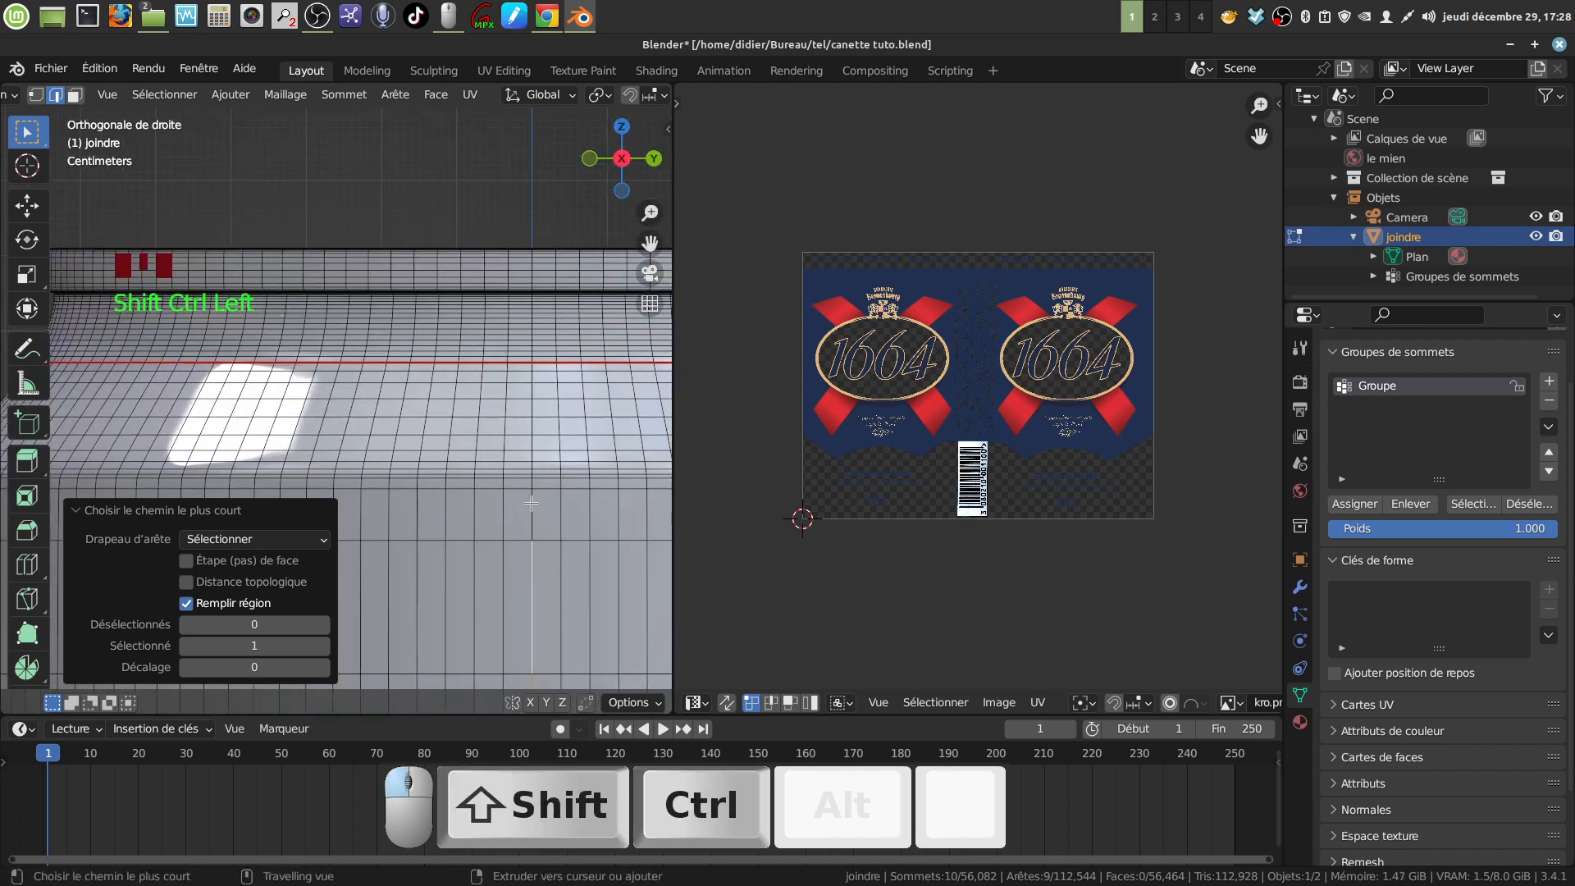
left_click(532, 363, "ctrl+shift")
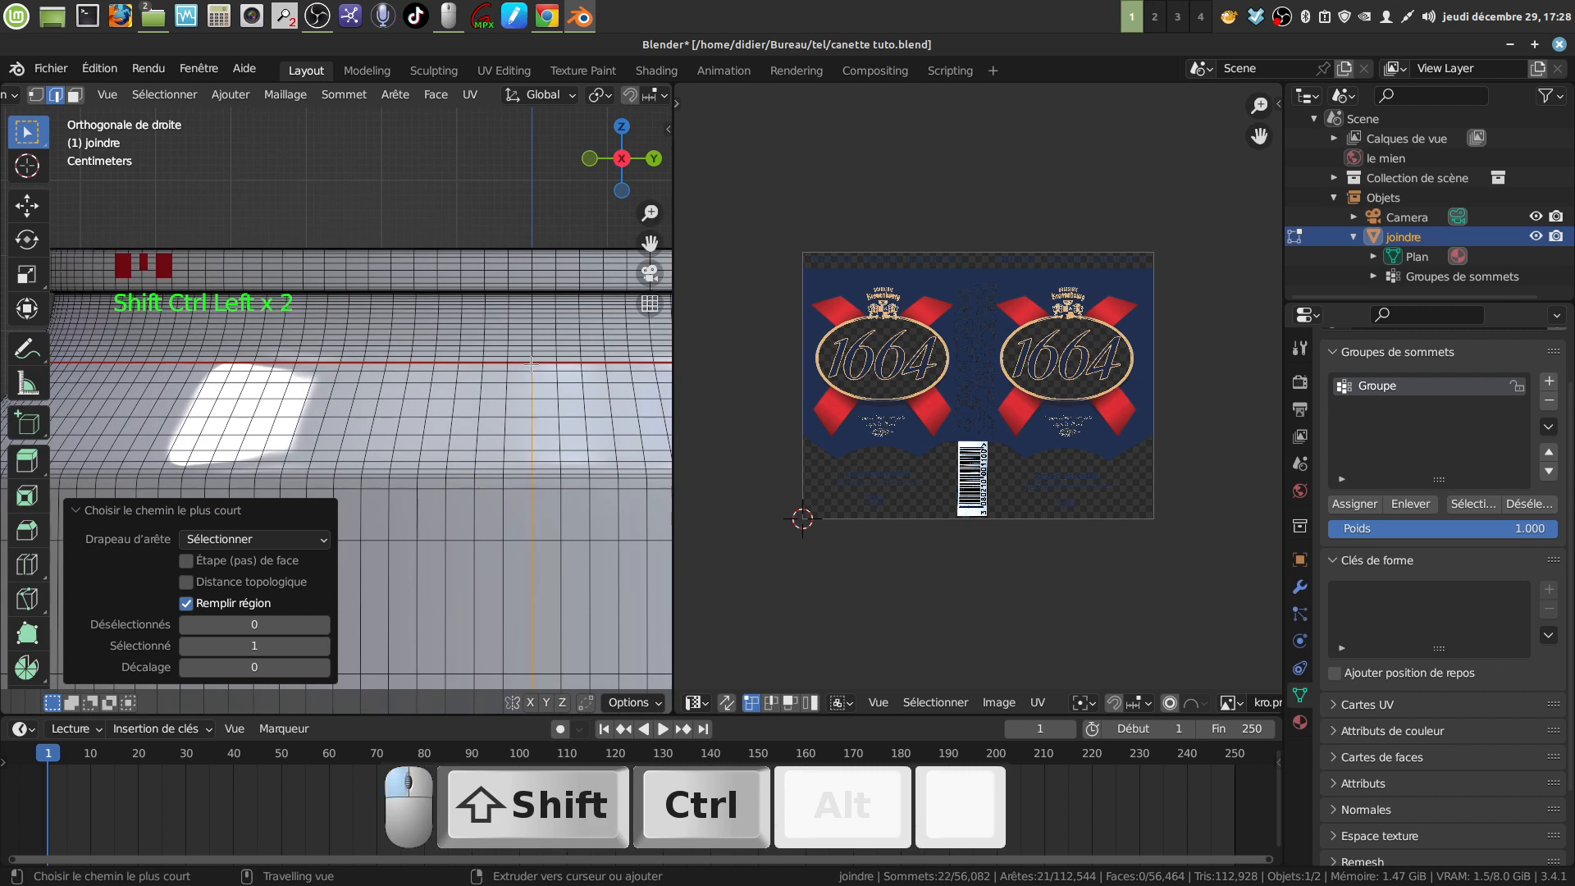
Mark the selected vertical edge path along the can's body as a UV seam
scroll(414, 113, "down", 3)
right_click(400, 163)
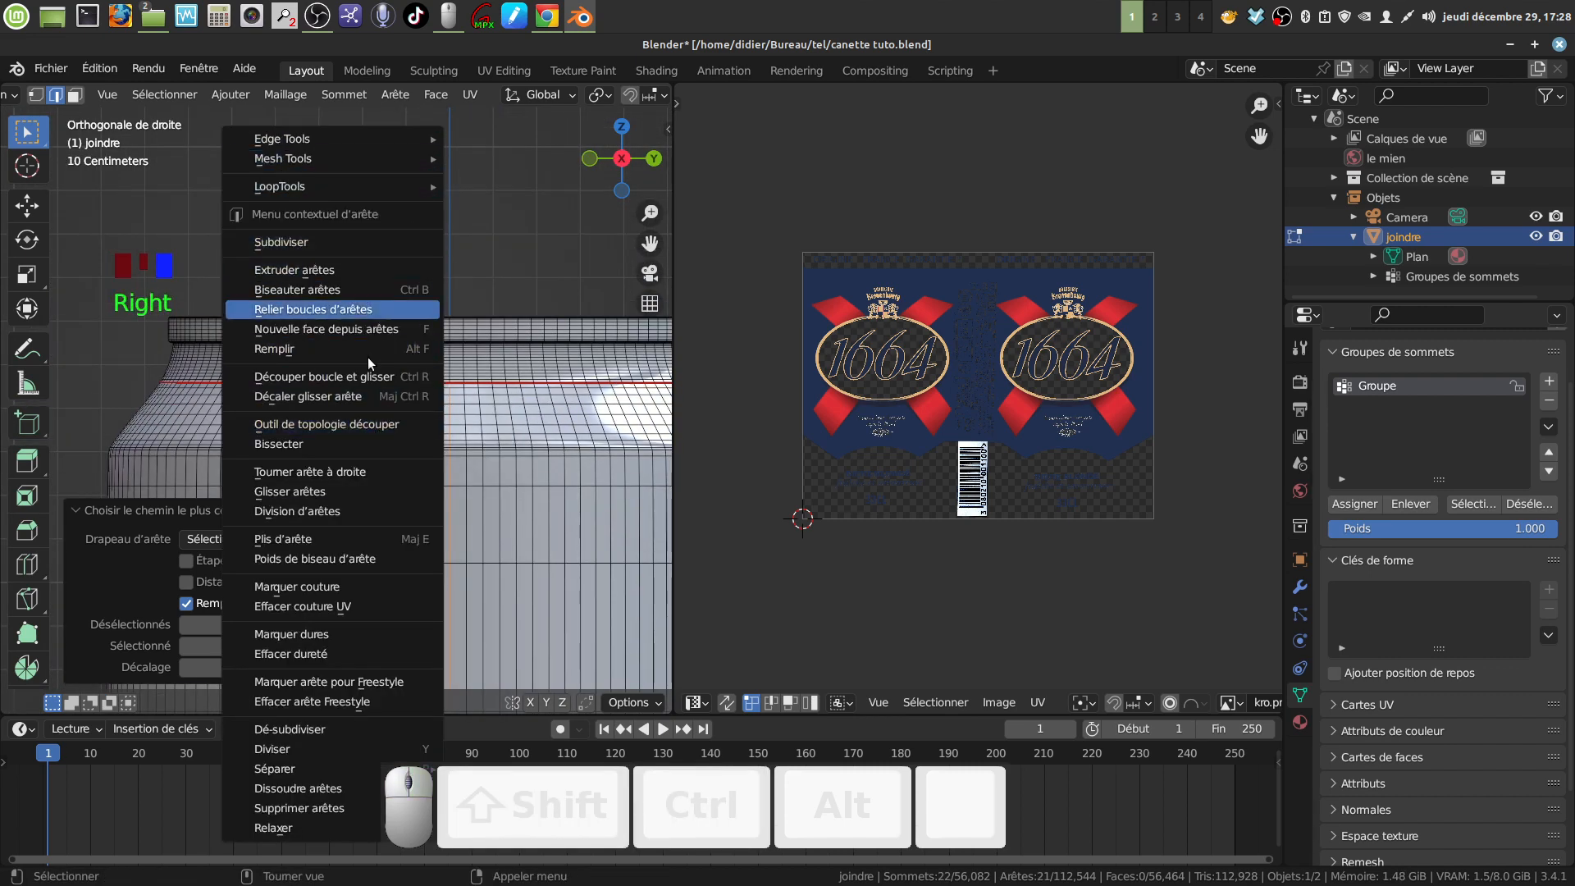
left_click(362, 588)
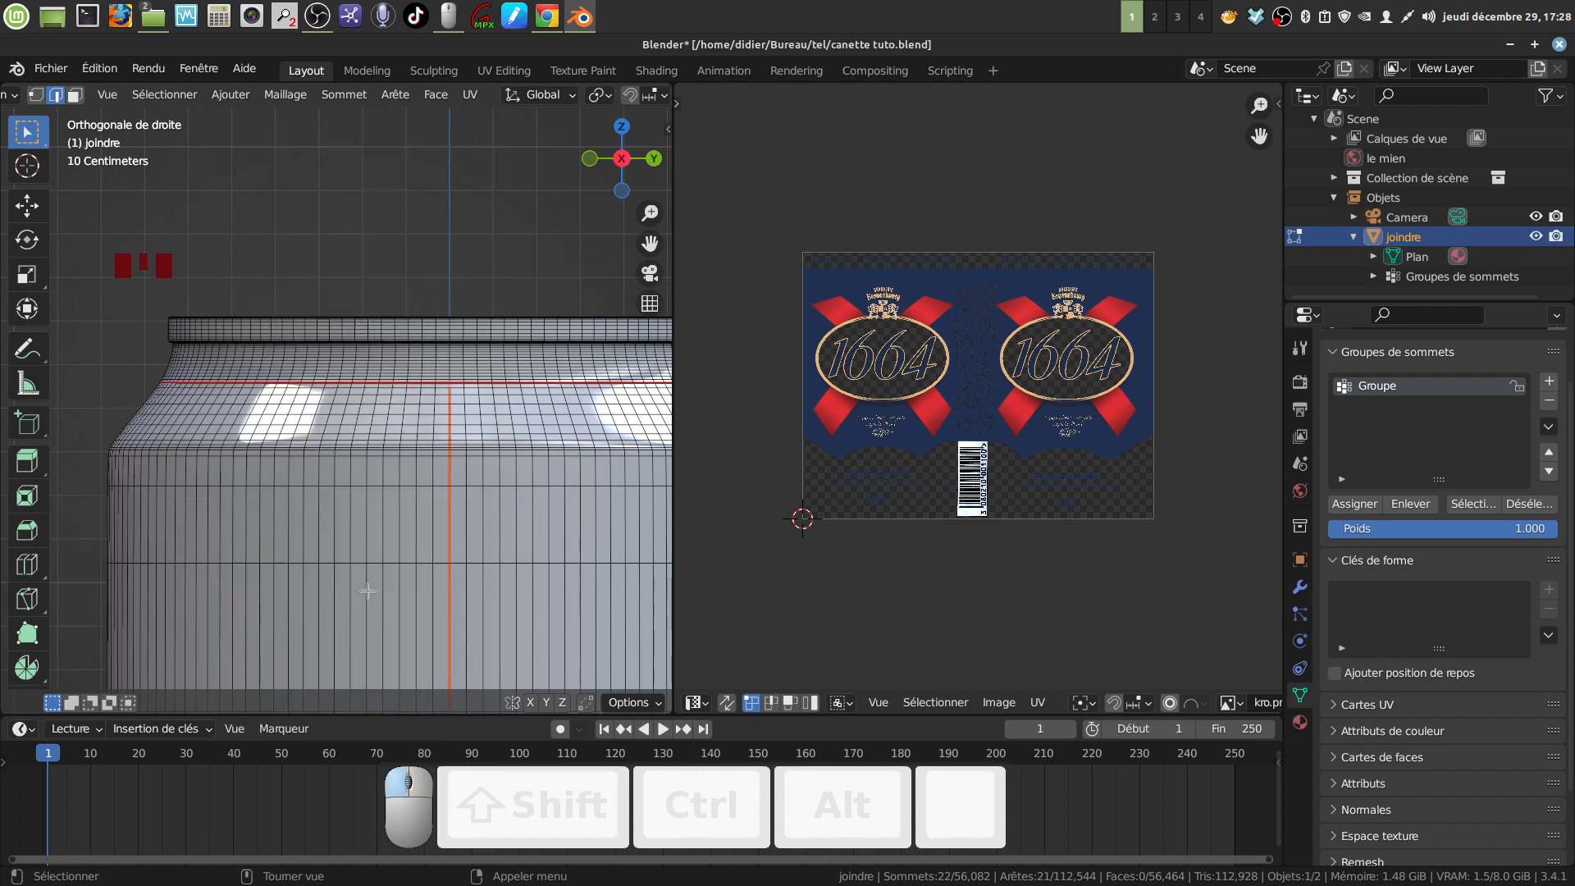
scroll(374, 575, "down", 5)
mouse_move(374, 574)
middle_mouse_down("shift")
mouse_move(456, 531)
mouse_move(469, 445)
mouse_move(410, 451)
mouse_move(450, 502)
mouse_move(456, 468)
middle_mouse_up("shift")
Clear the selection, select the can body stored in the vertex group Groupe, and switch to face selection mode
key("Tab")
key("Tab")
key("alt+a")
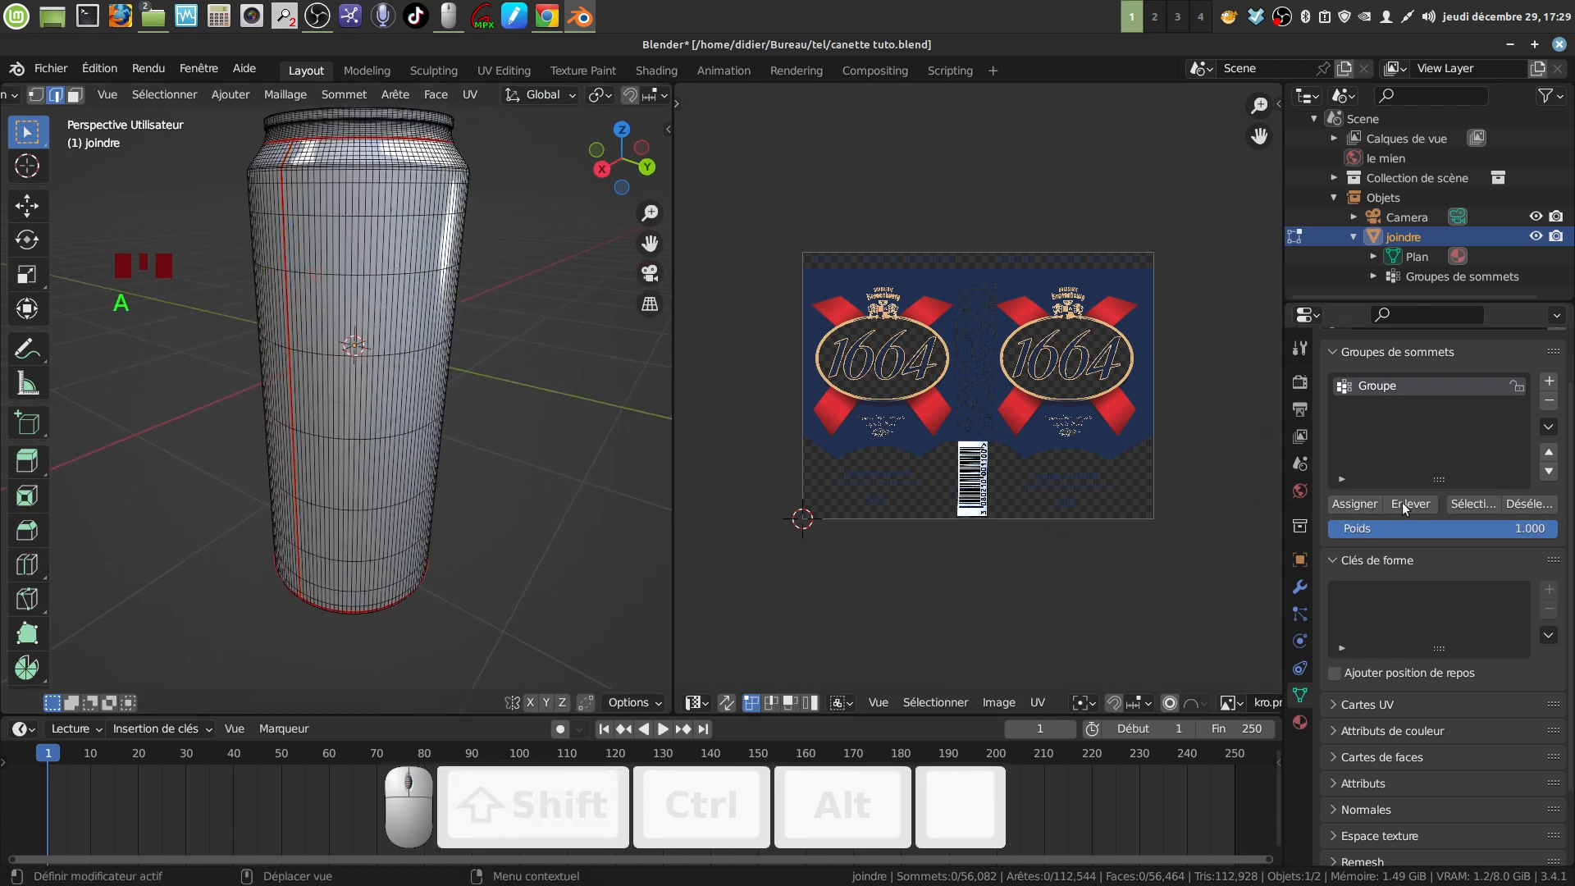
left_click(1472, 503)
middle_click_drag(538, 419, 575, 266)
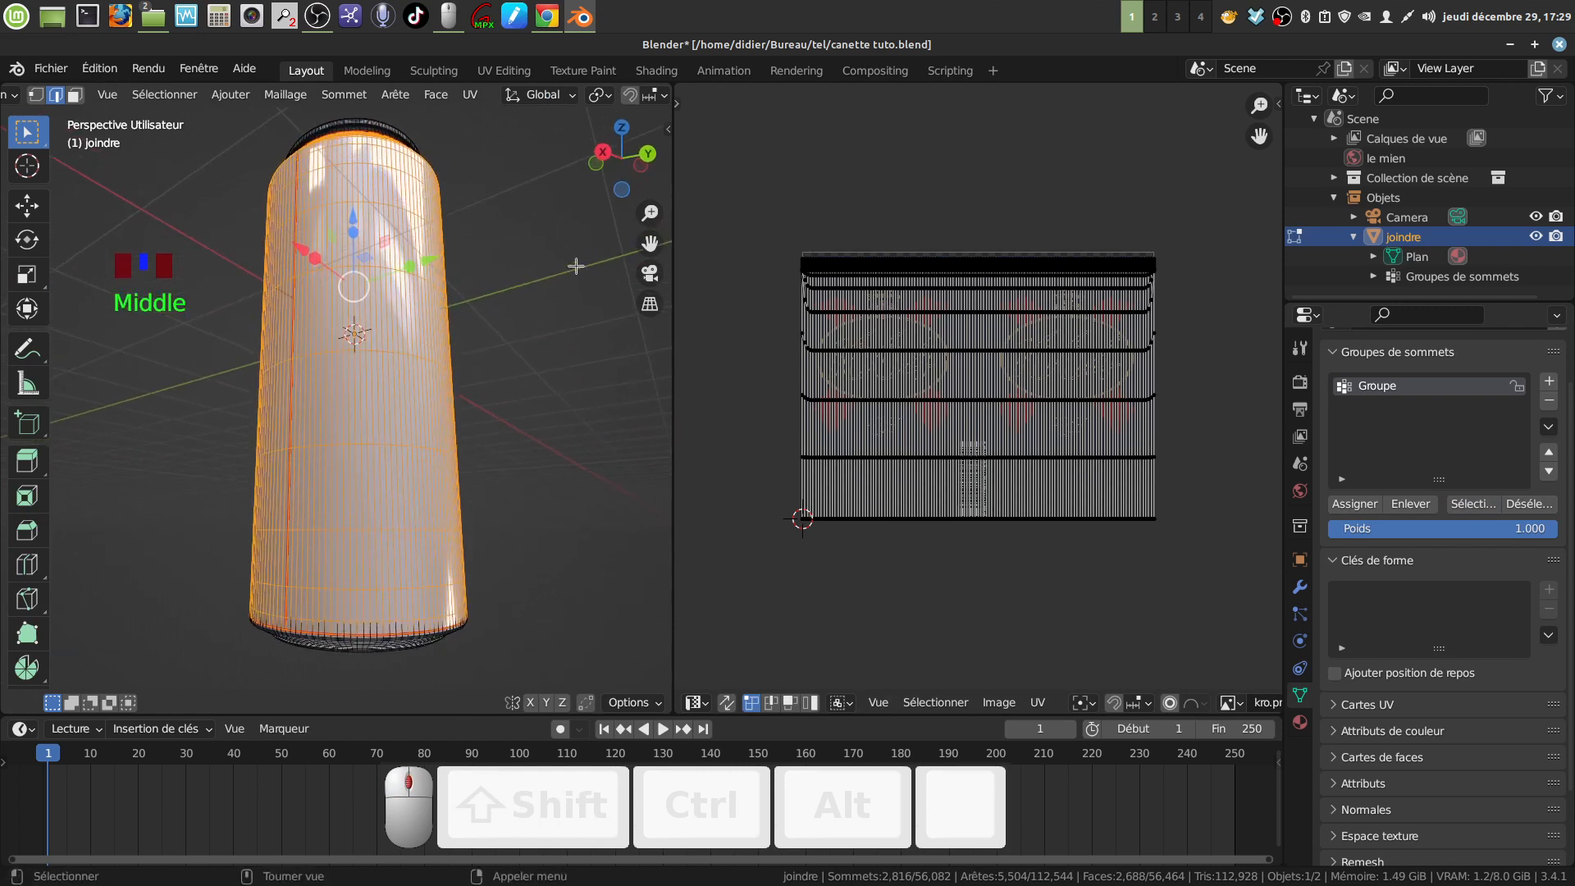
left_click(75, 94)
middle_click_drag(505, 549, 481, 451, "shift")
scroll(468, 539, "up", 2)
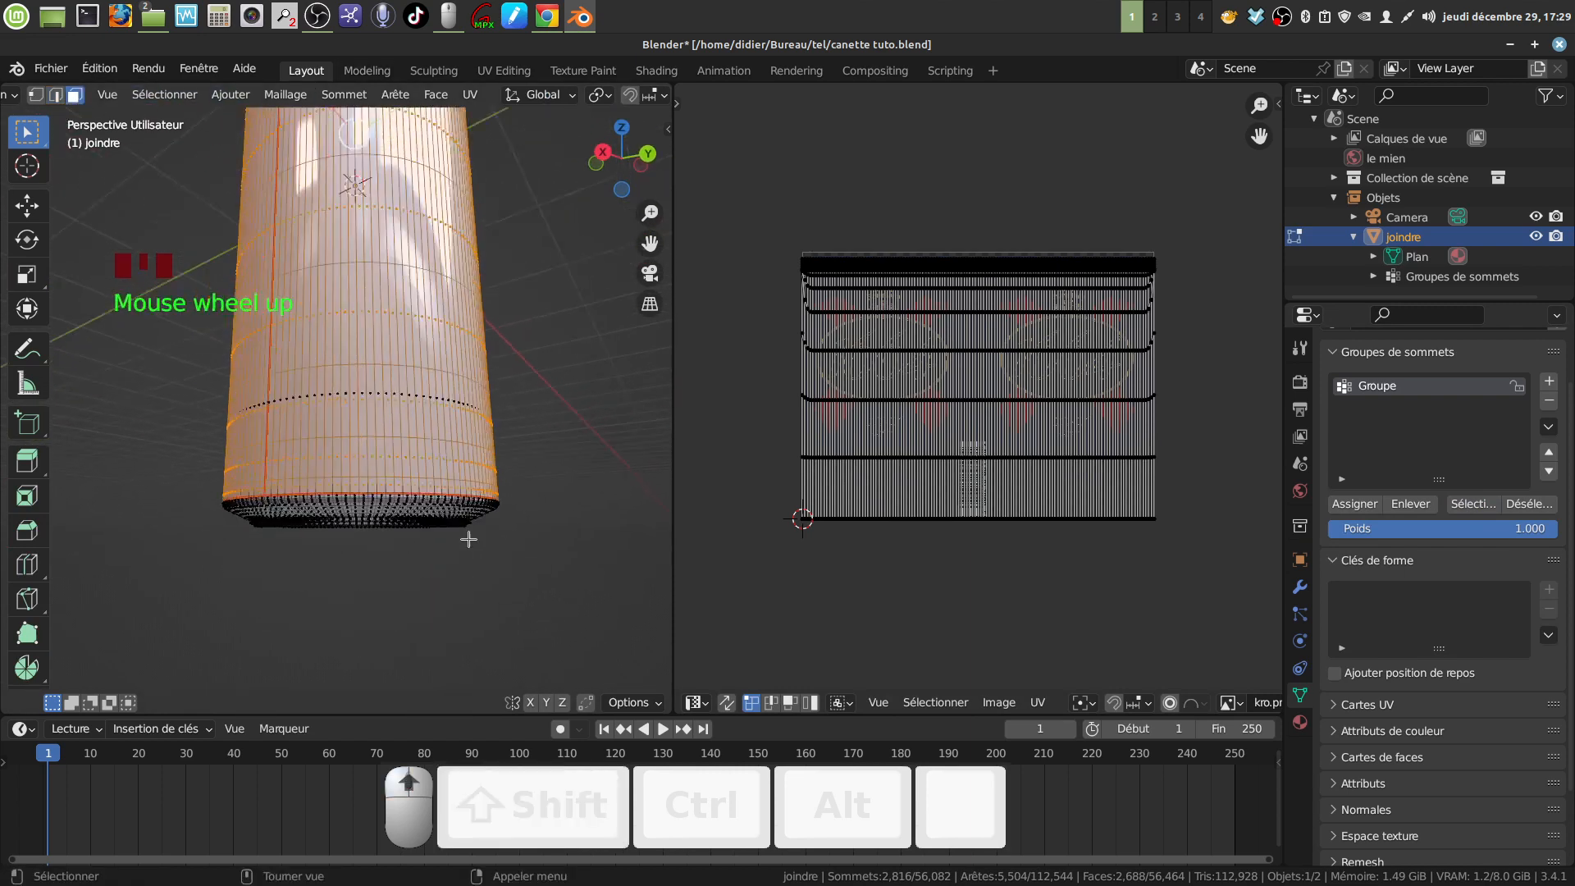
middle_click_drag(468, 539, 408, 628)
scroll(517, 505, "down", 2)
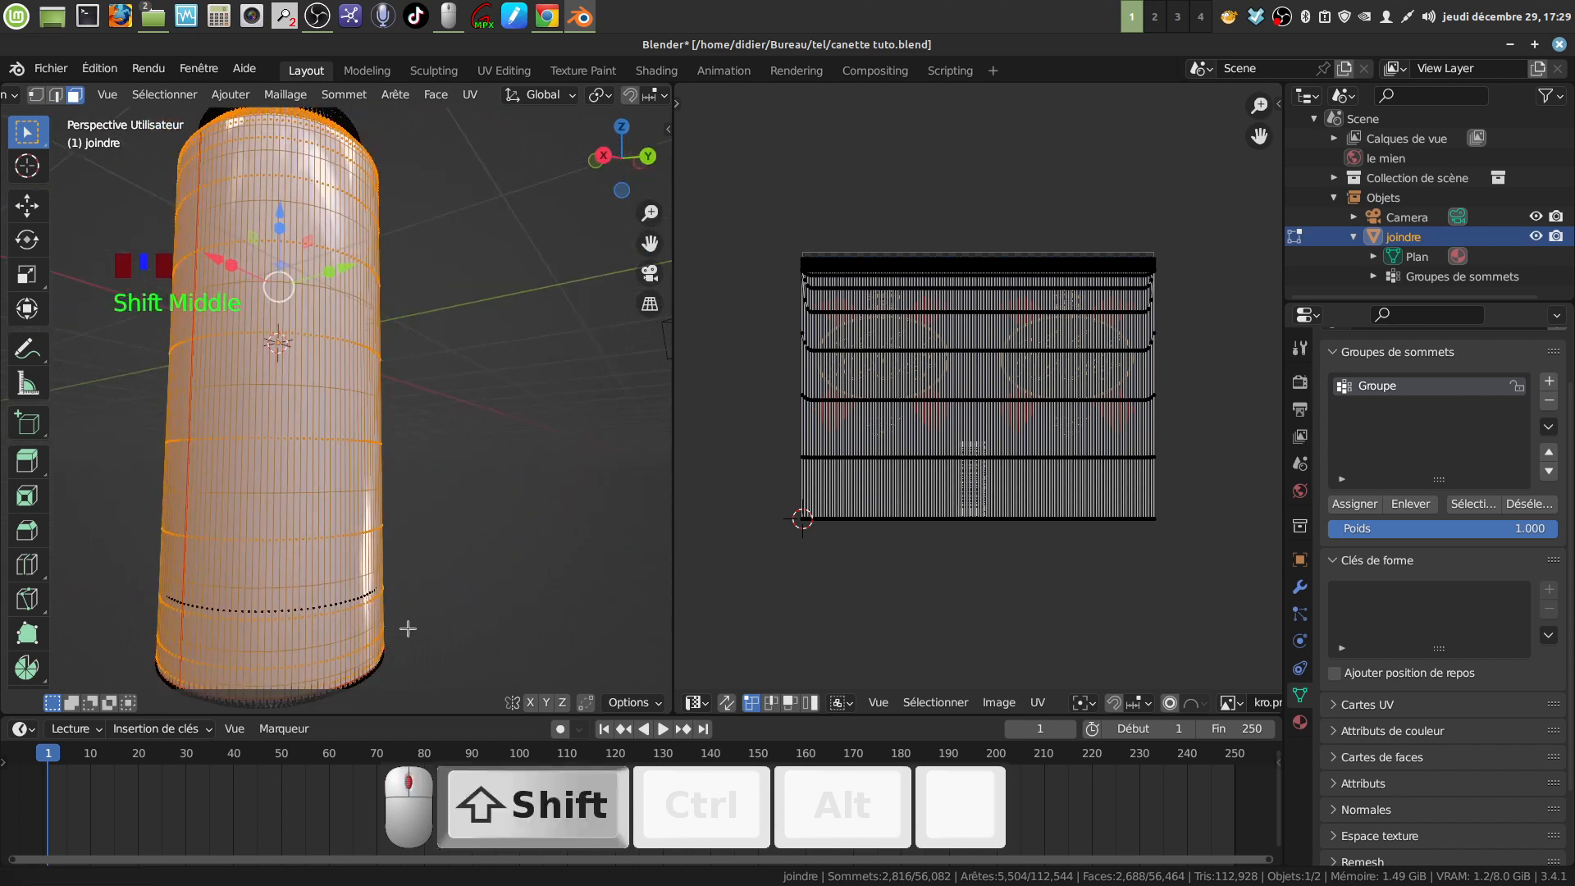
scroll(408, 628, "down", 2)
middle_click_drag(436, 482, 485, 408)
Unwrap the selected can body using the Conformal (Conforme) method
key("u")
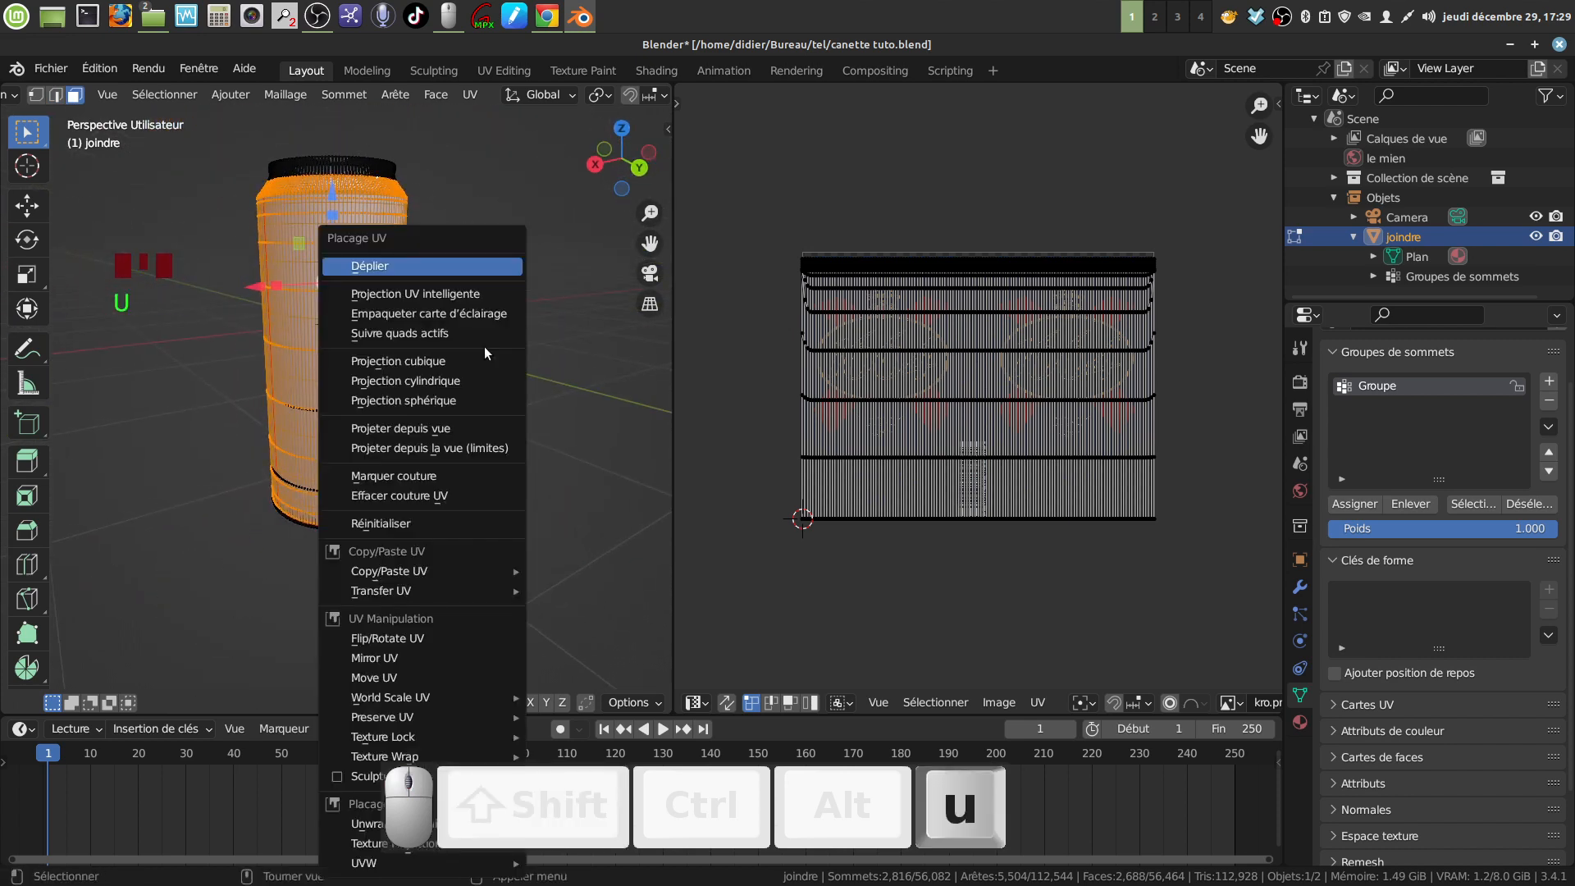
left_click(446, 266)
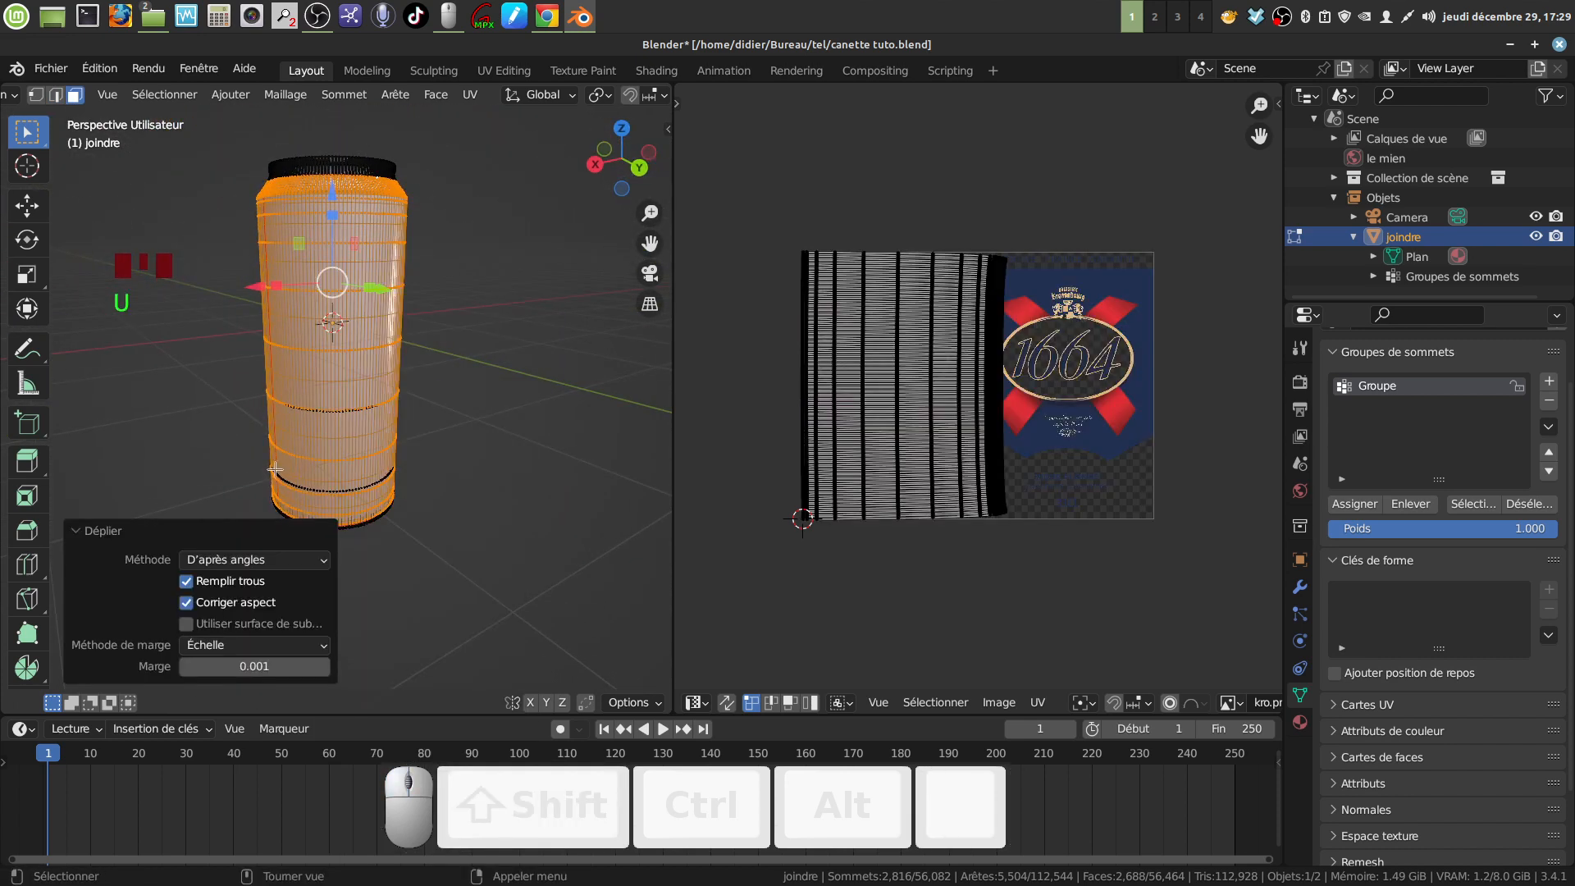
left_click(326, 561)
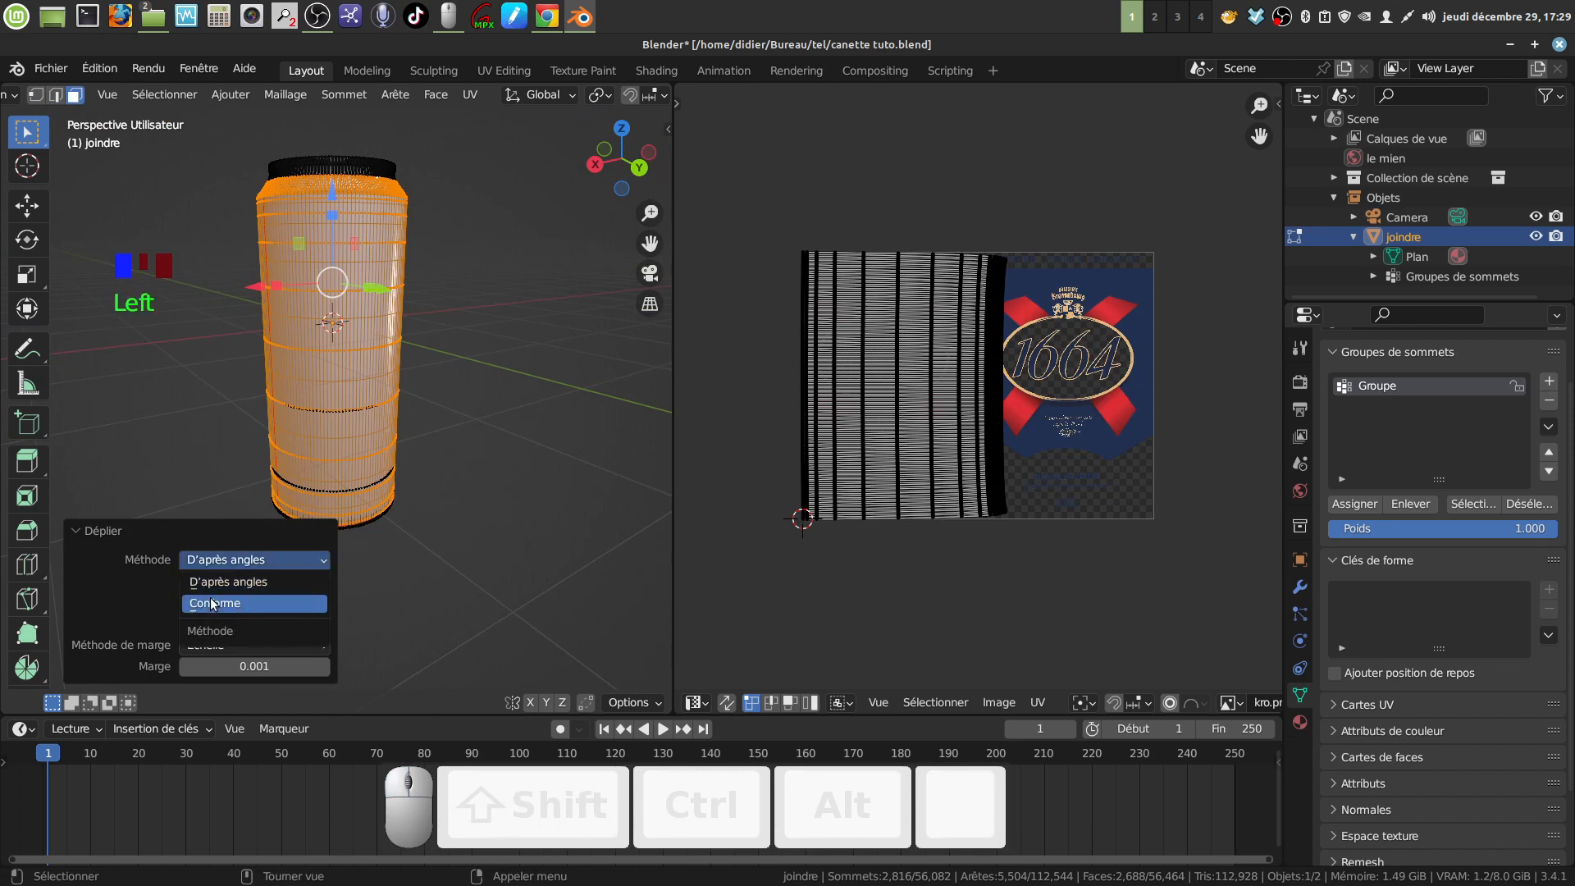
left_click(190, 604)
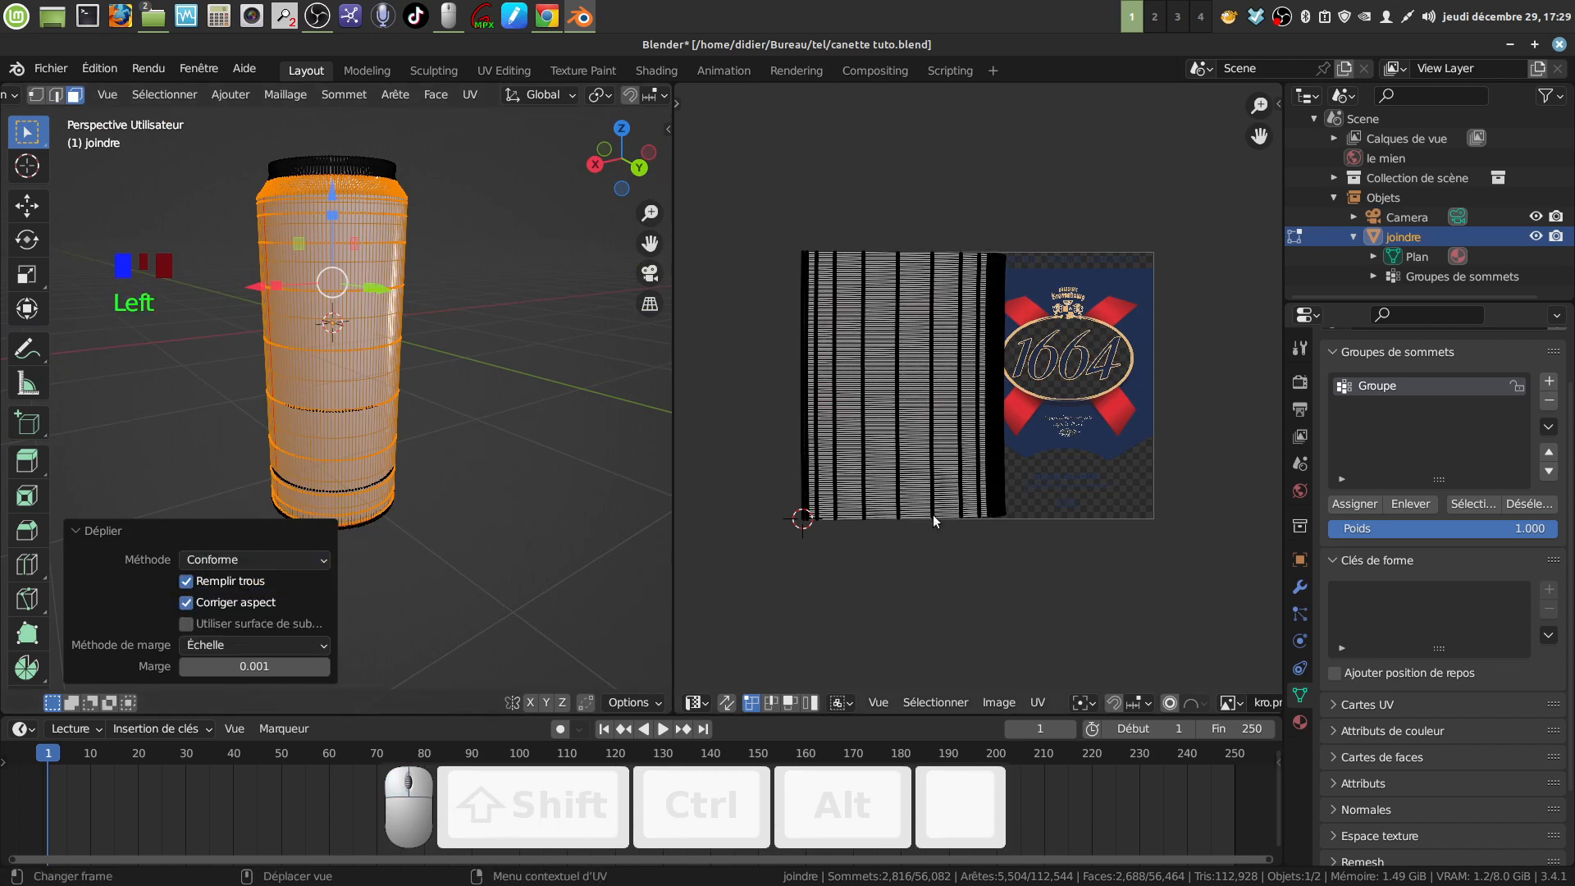
Select the whole unwrapped body island in the UV editor and rotate it by -90°
scroll(943, 584, "down", 2)
left_click_drag(780, 222, 1063, 605)
middle_click_drag(1083, 513, 1027, 536, "shift")
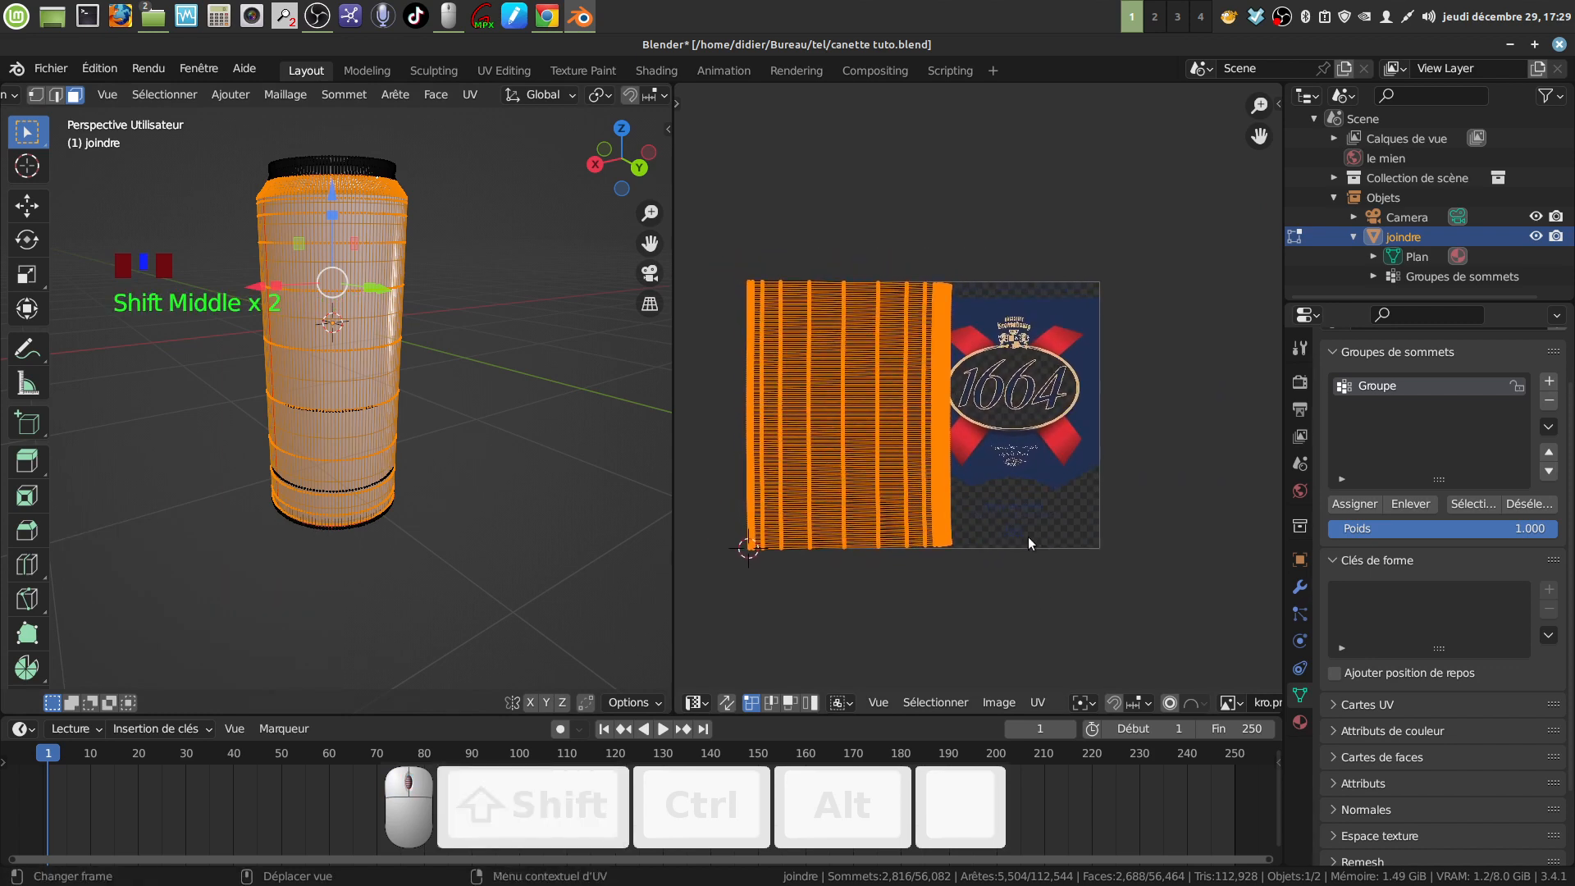
type("r")
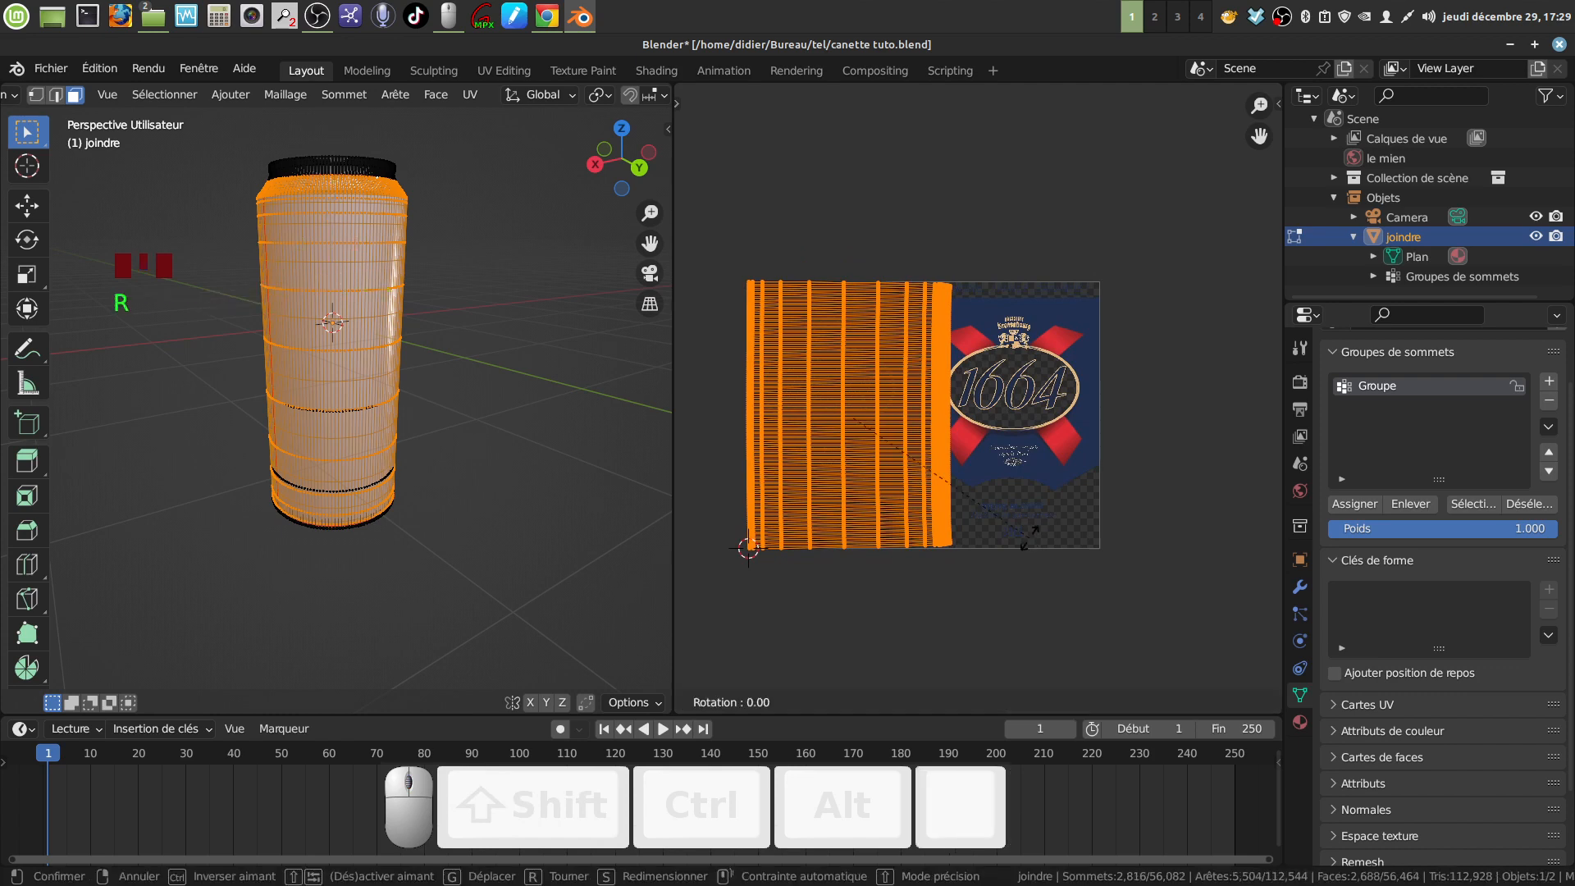
type("-90")
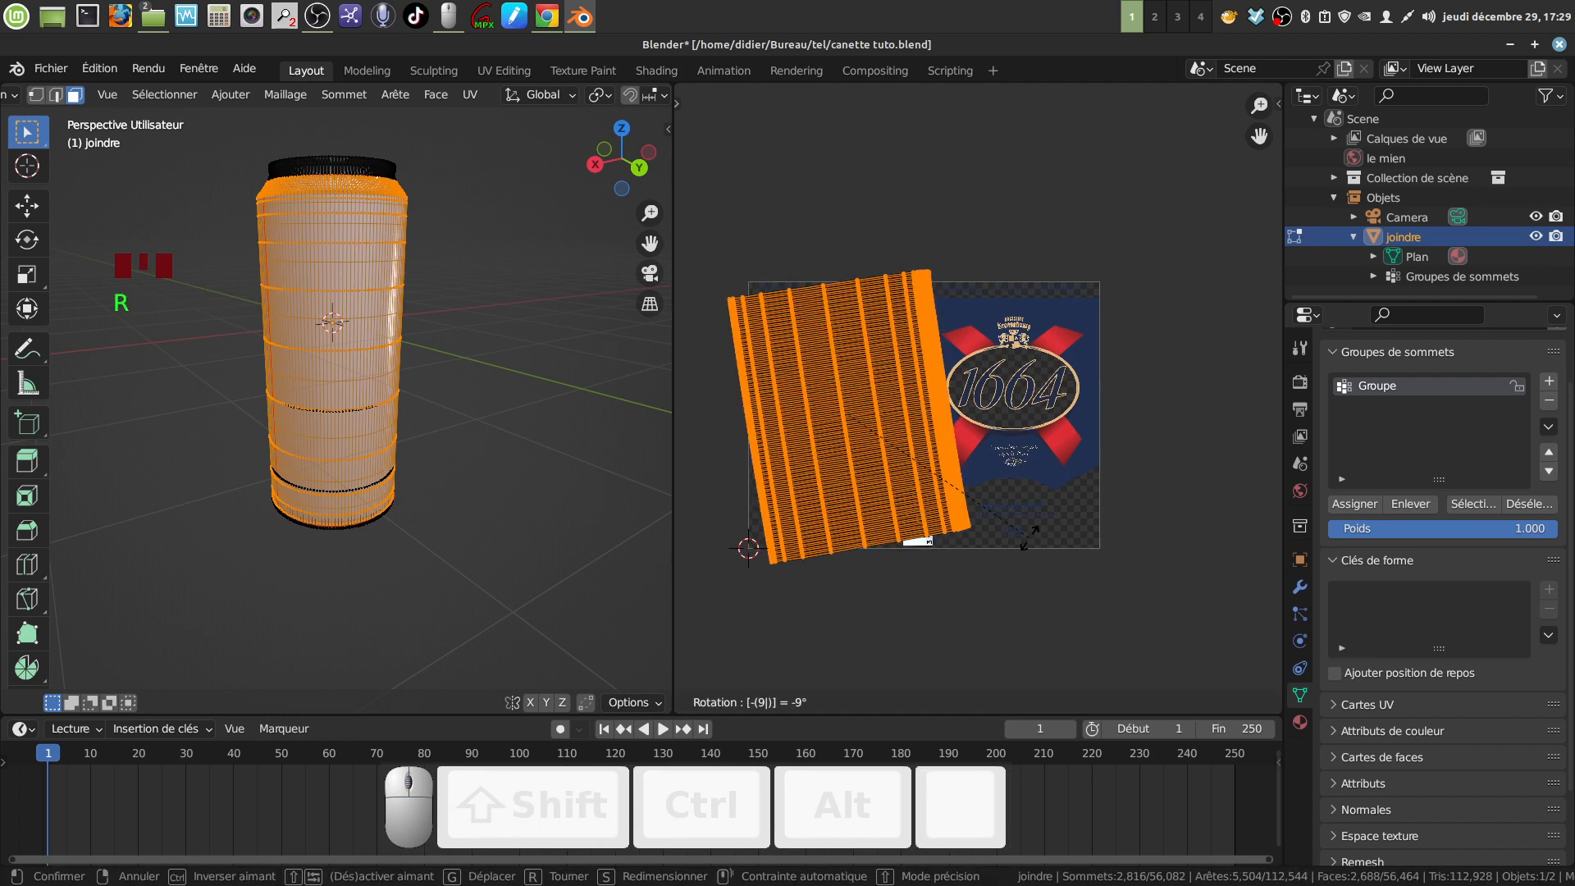
left_click(1030, 538)
middle_click_drag(1030, 508, 983, 496)
Straighten the body's UV island into a regular grid with the UV Squares operation To Grid By Shape
key("n")
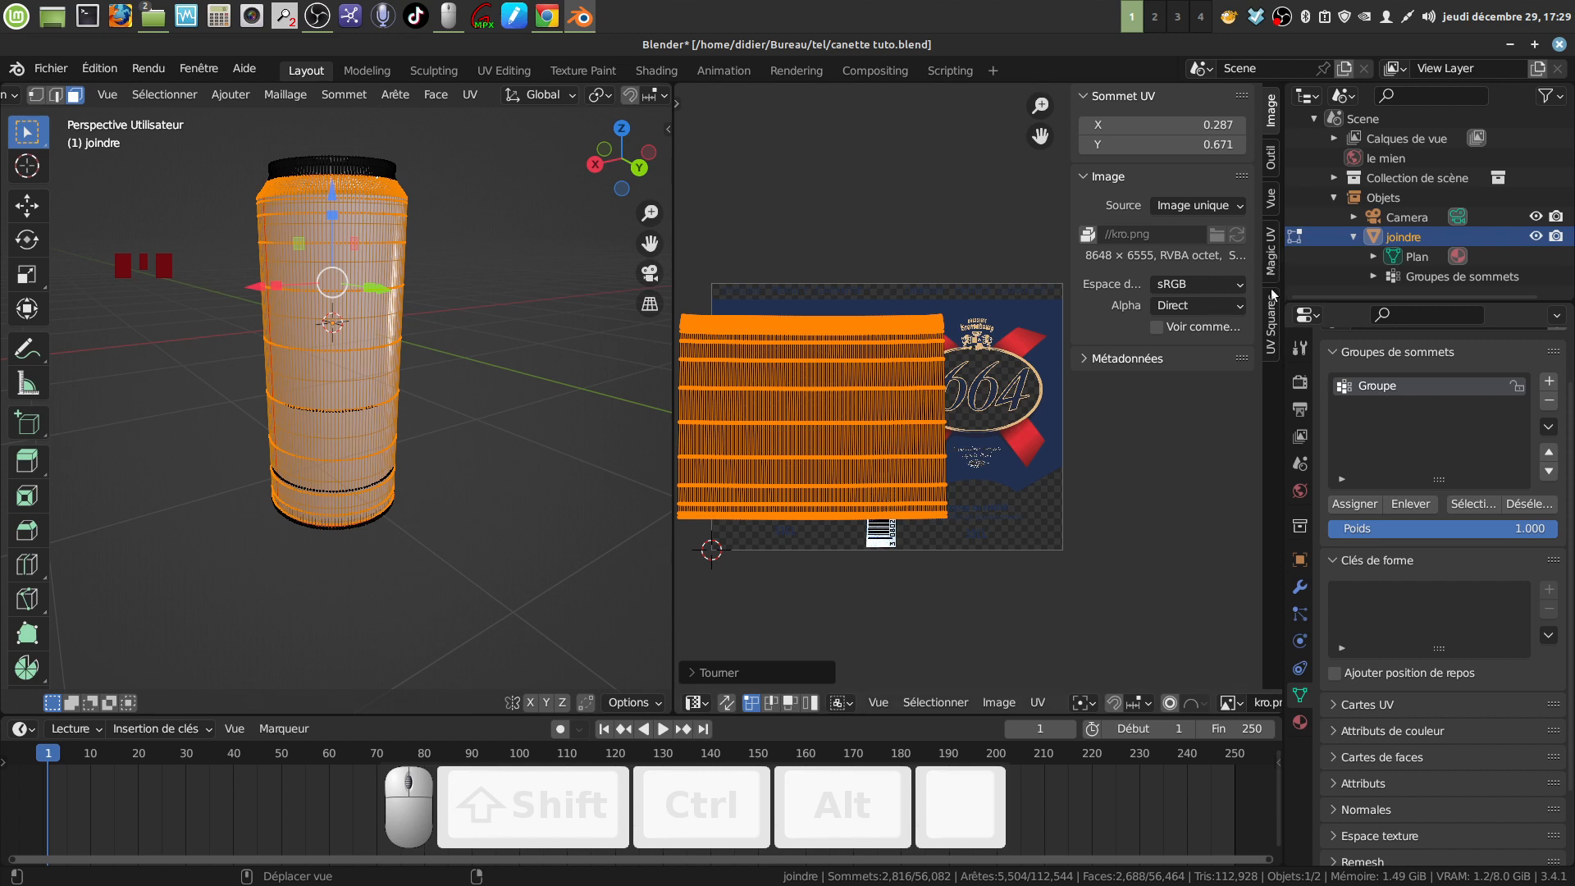
left_click(1277, 316)
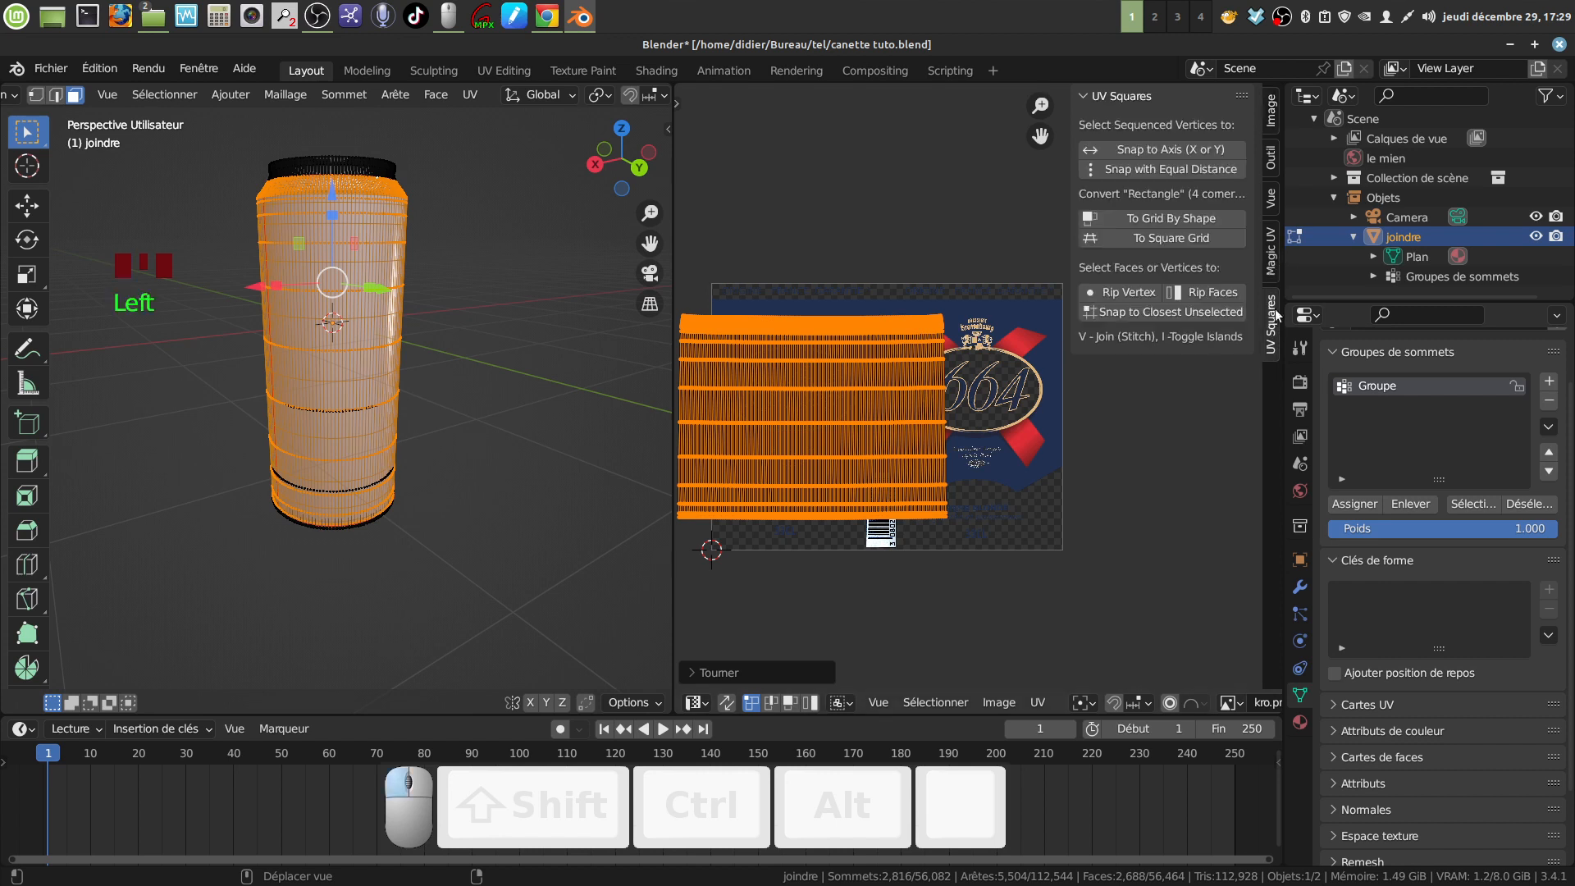
left_click(1173, 219)
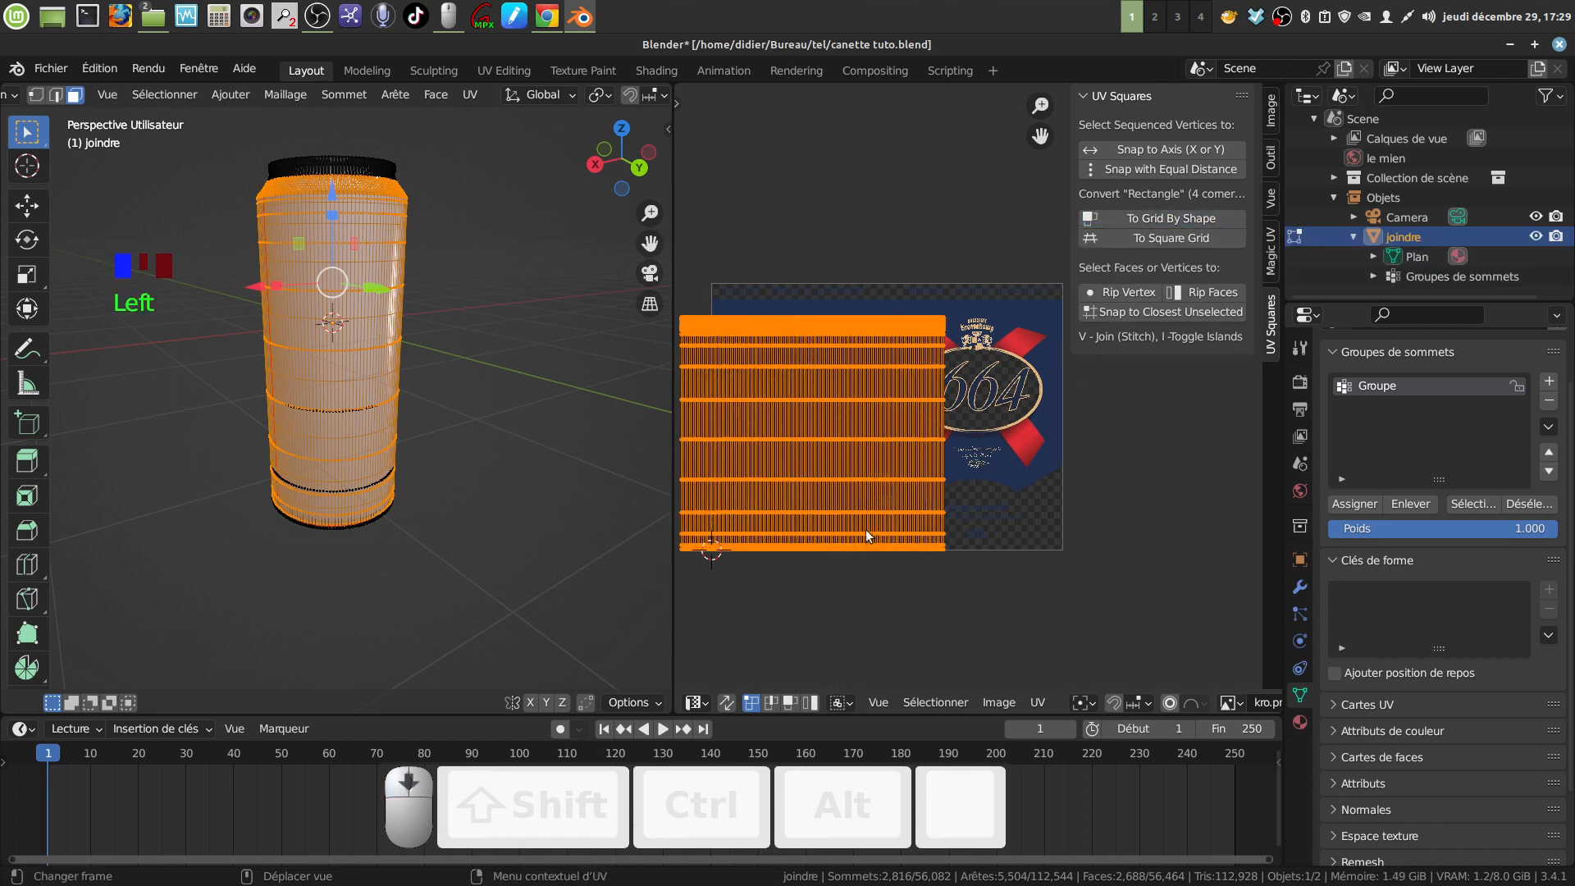
scroll(878, 553, "down", 3)
scroll(911, 556, "up", 3)
middle_click_drag(937, 574, 938, 574)
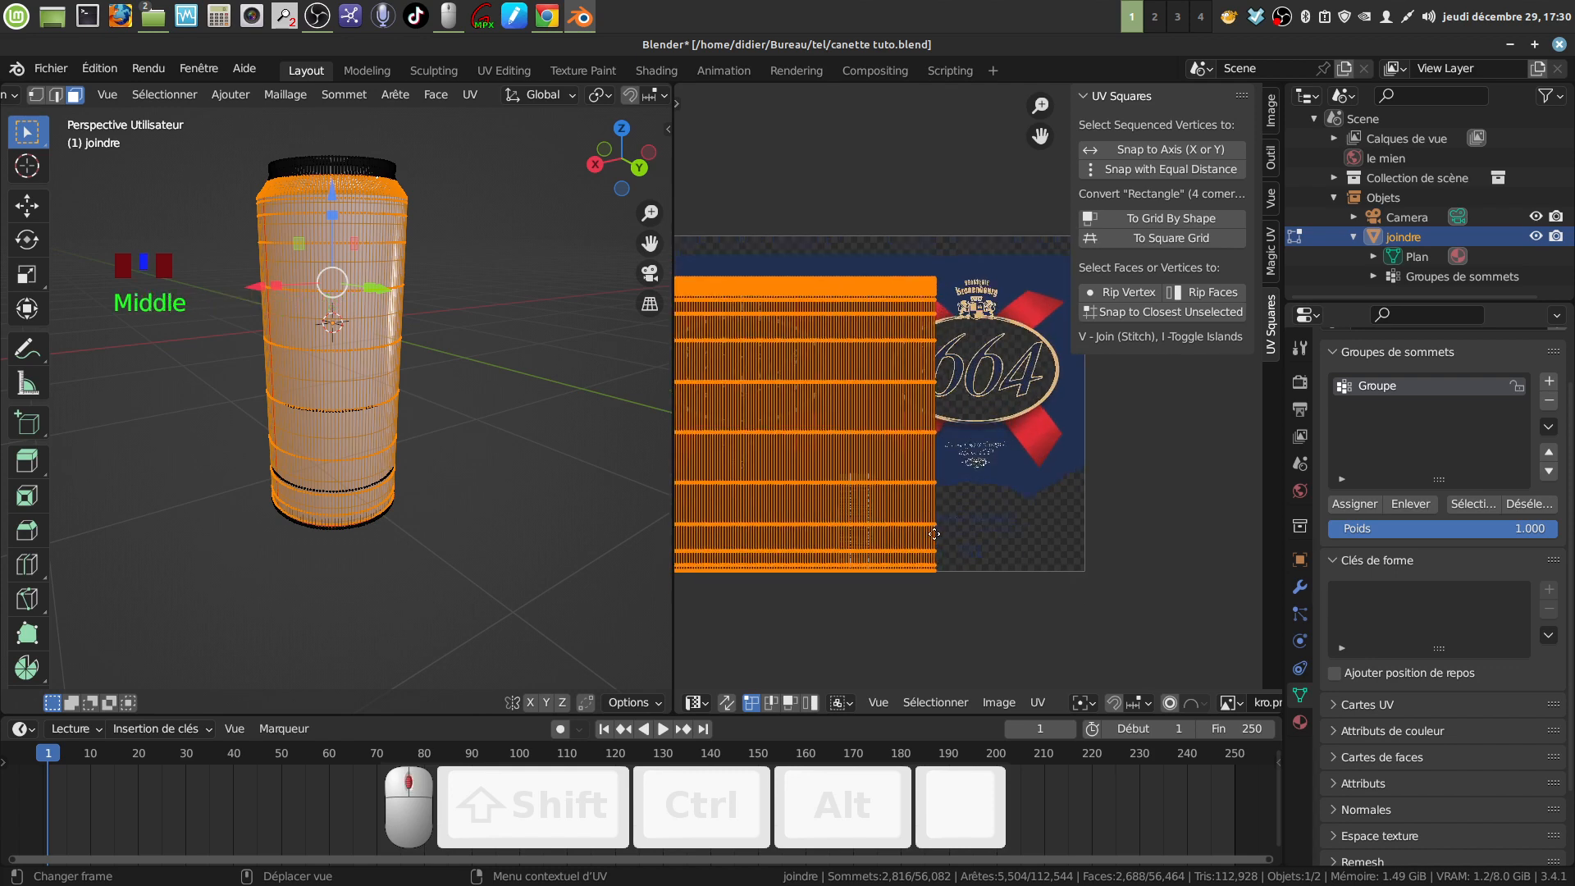
scroll(939, 574, "down", 1)
scroll(1058, 484, "down", 1)
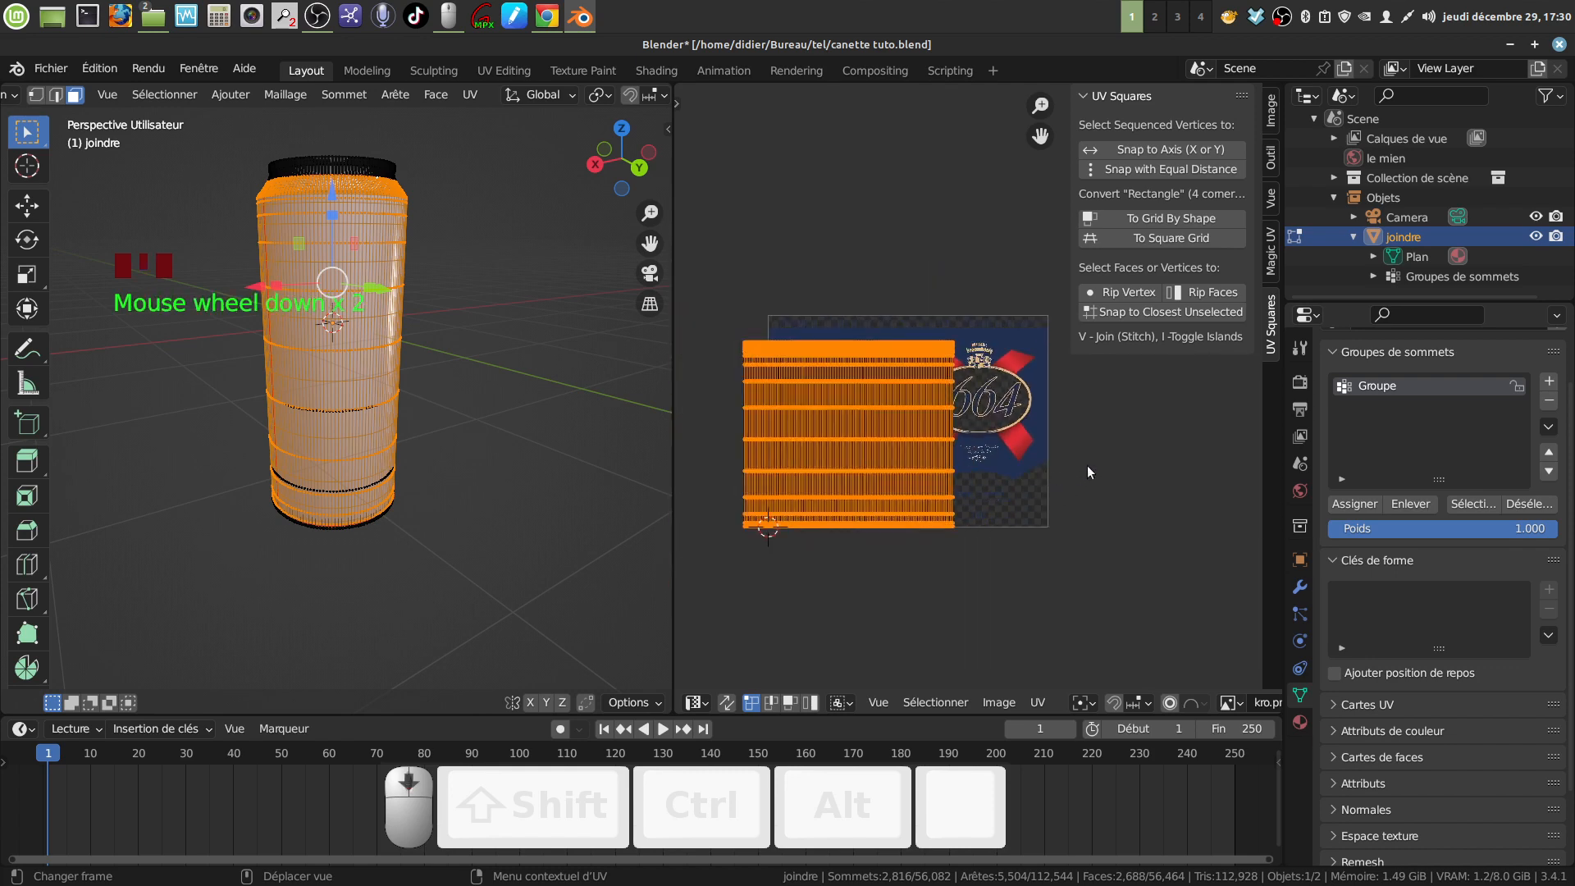
key("n")
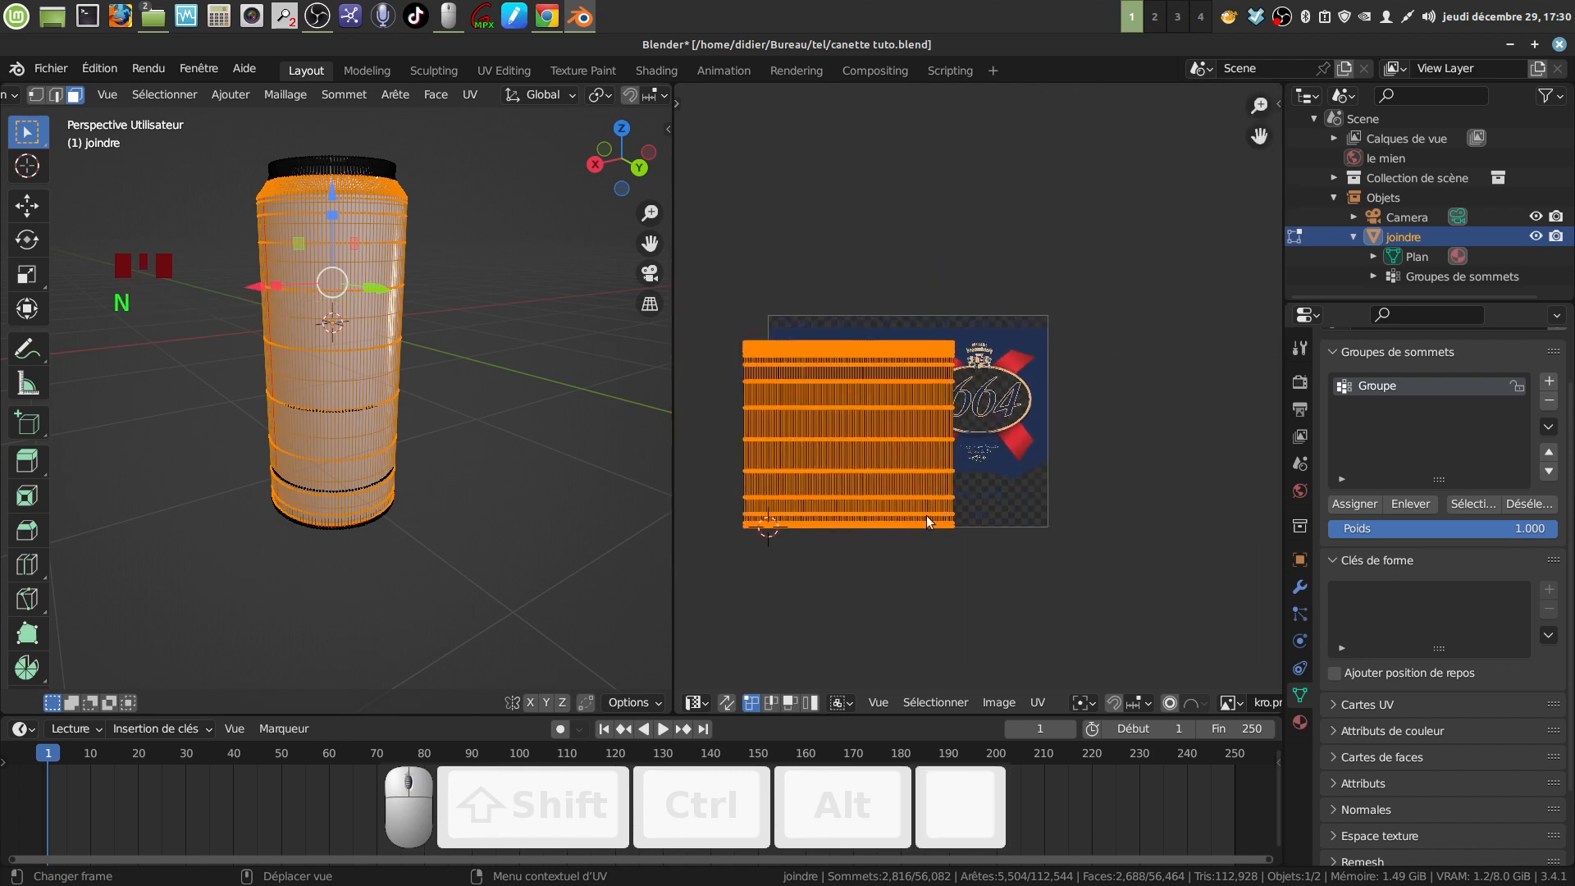
Center the UV island over the label image, scaling it up by about 1.09
key("g")
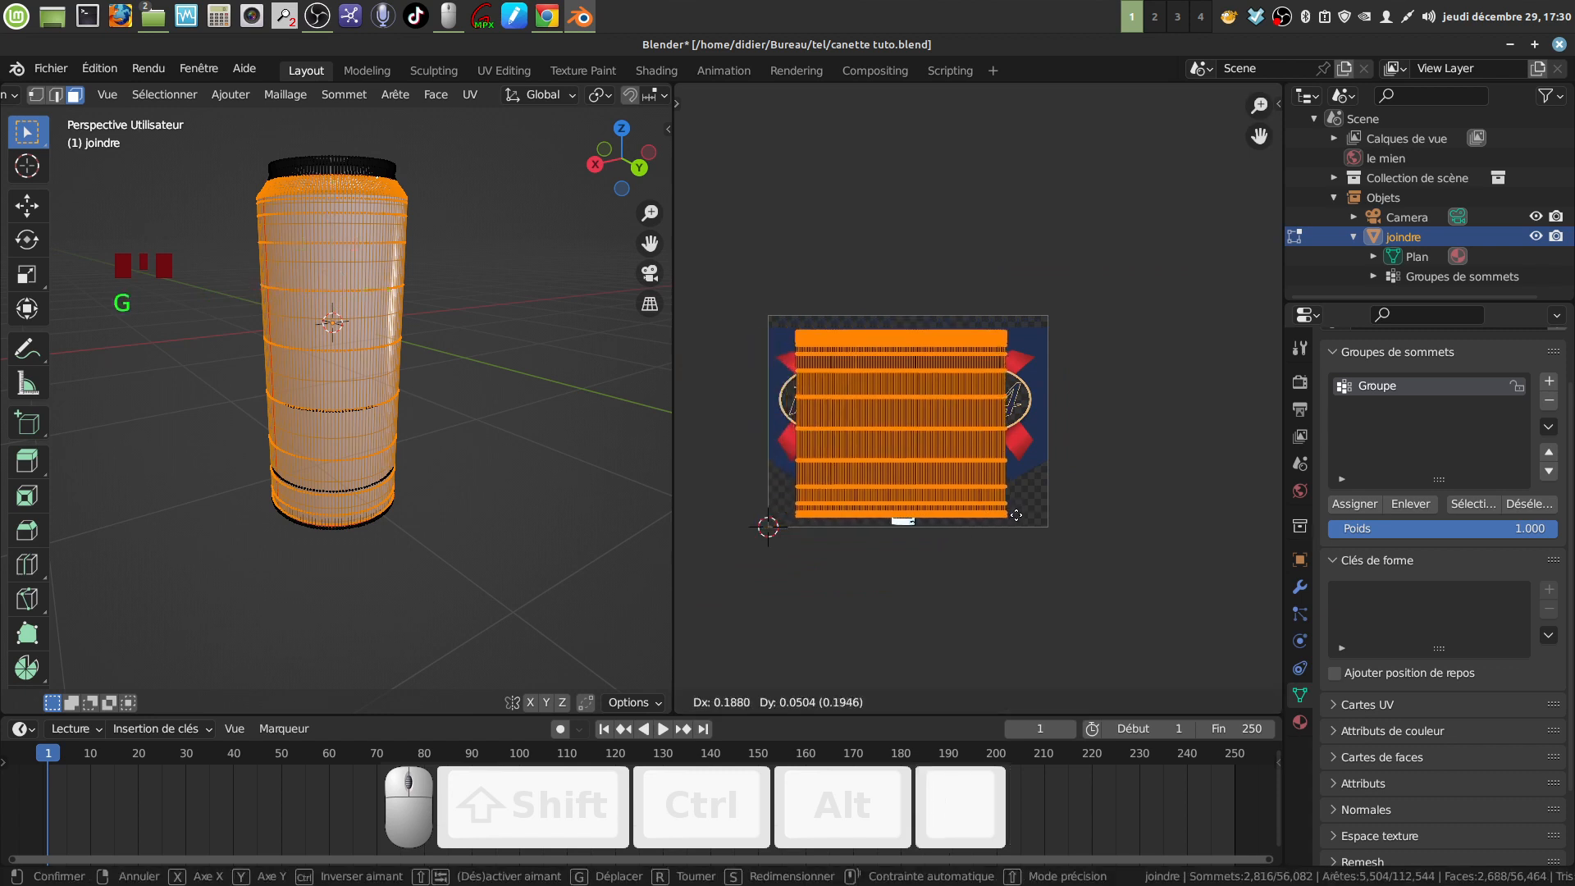
left_click(1020, 519)
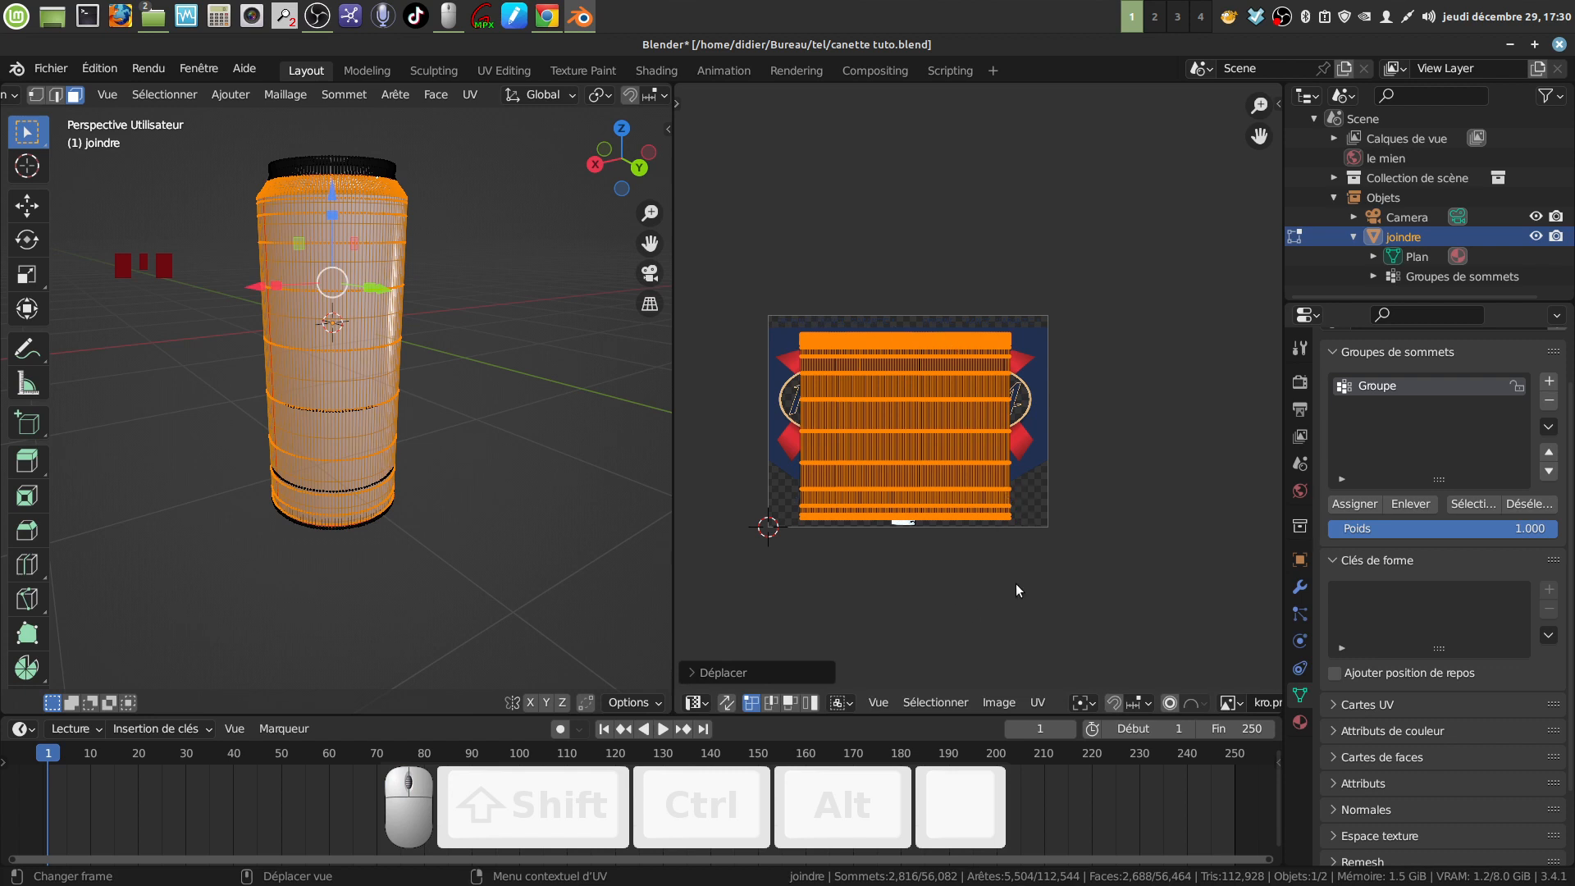
key("s")
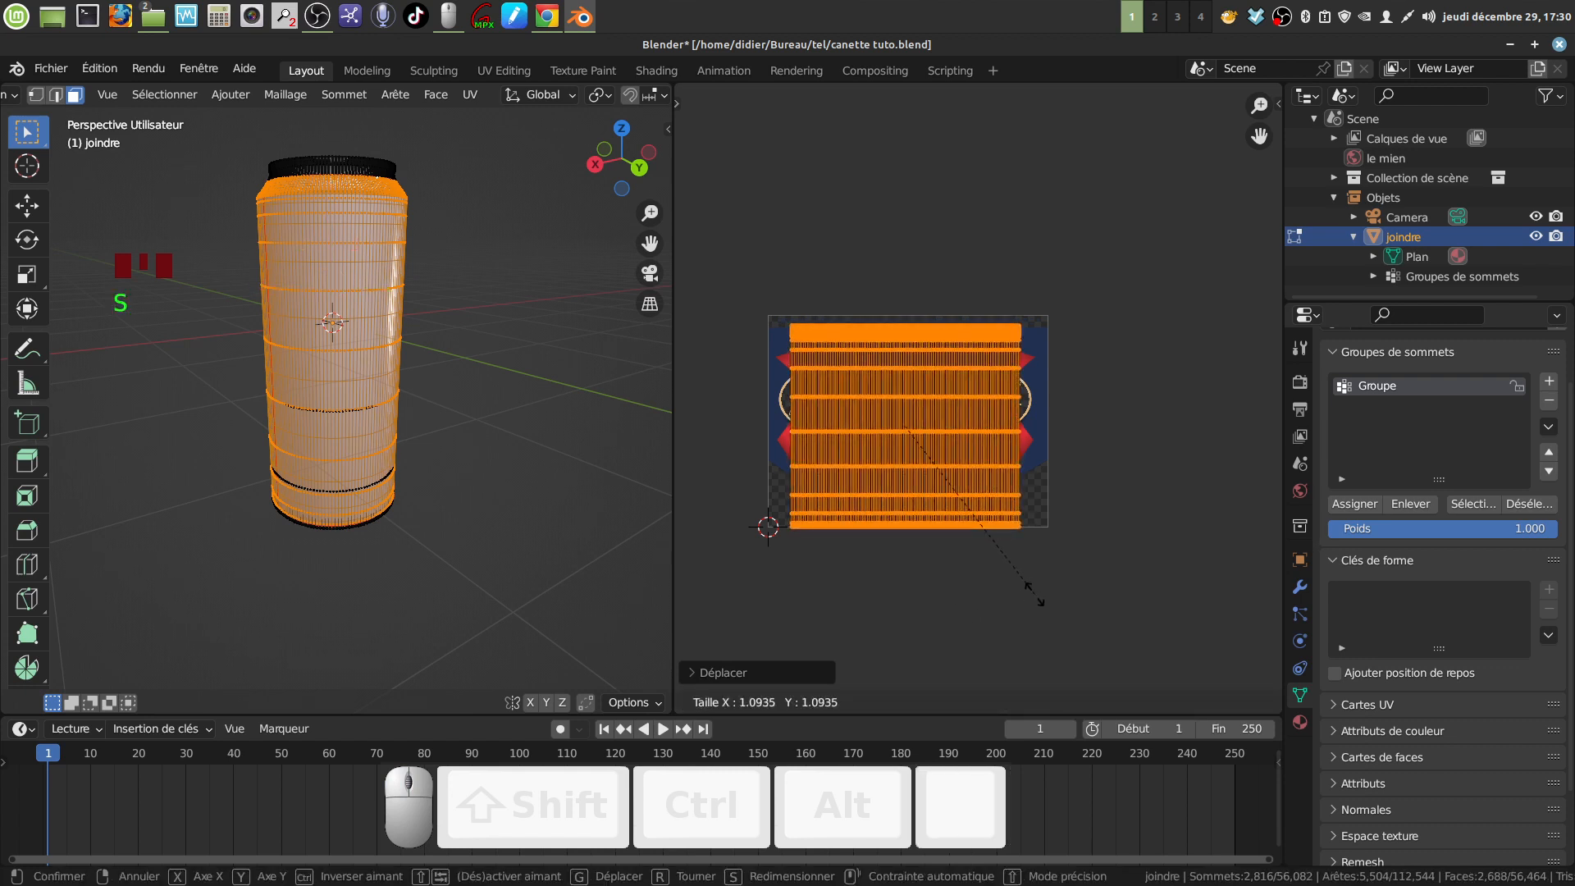
left_click(1027, 594)
scroll(1014, 617, "up", 1)
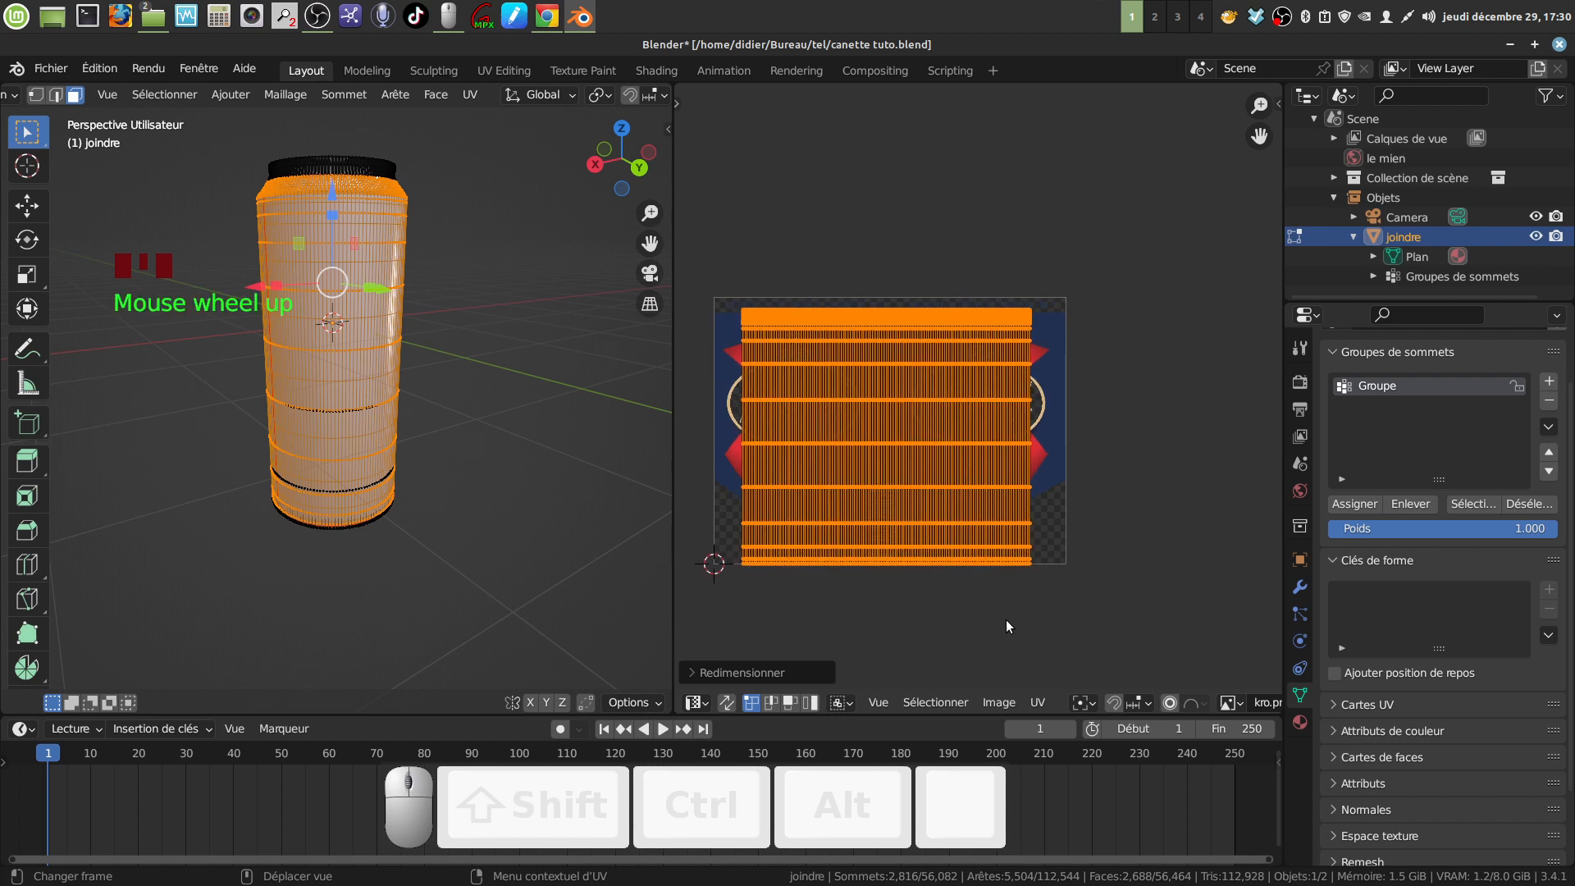
key("g")
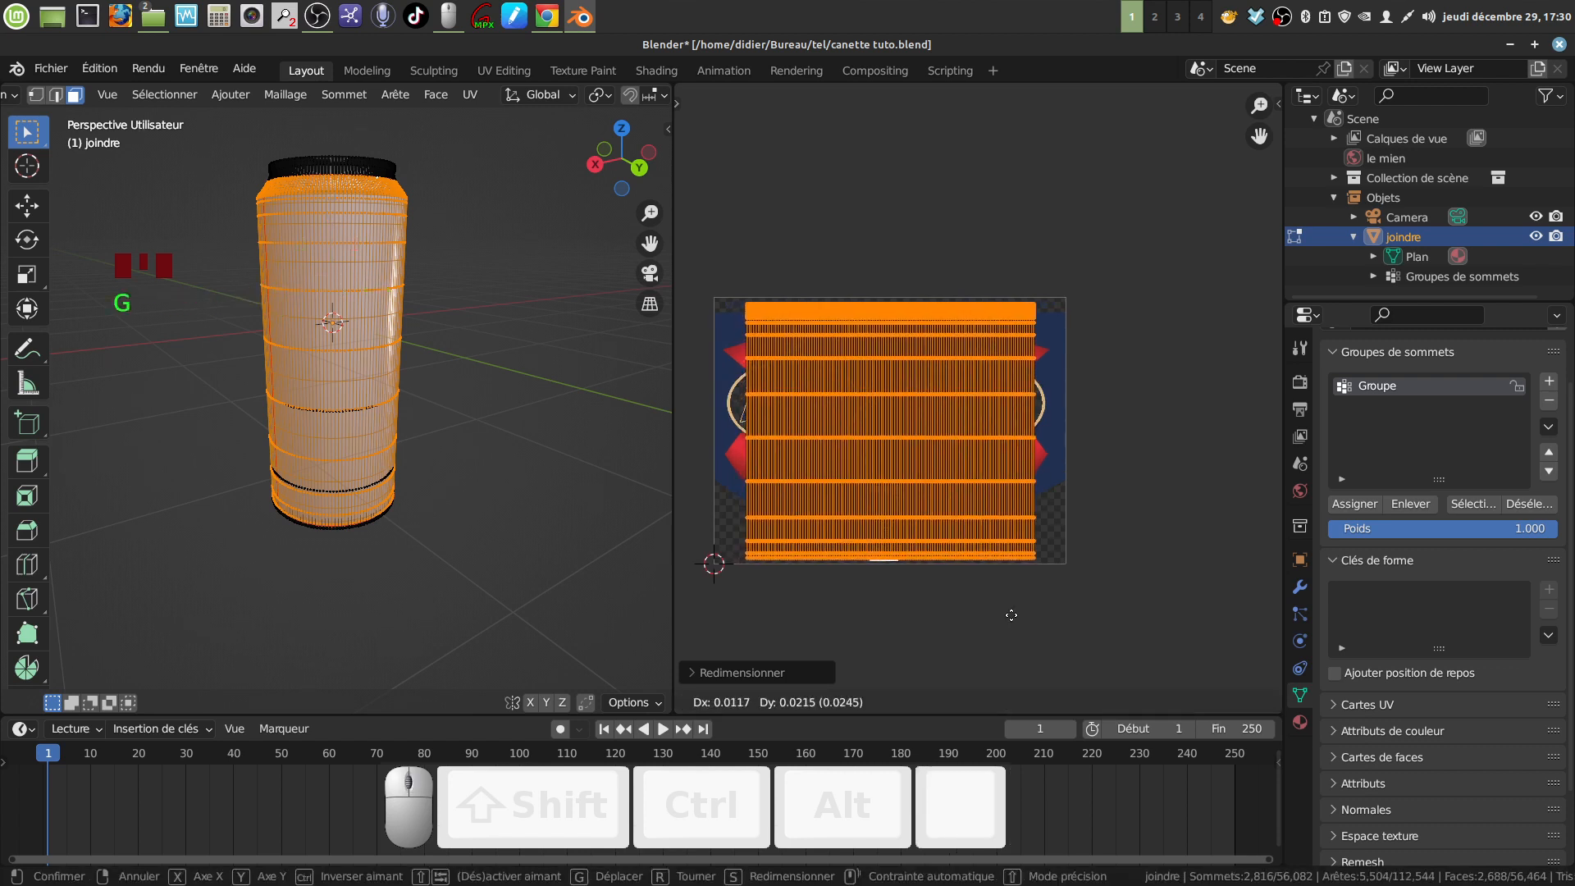
left_click(1011, 614)
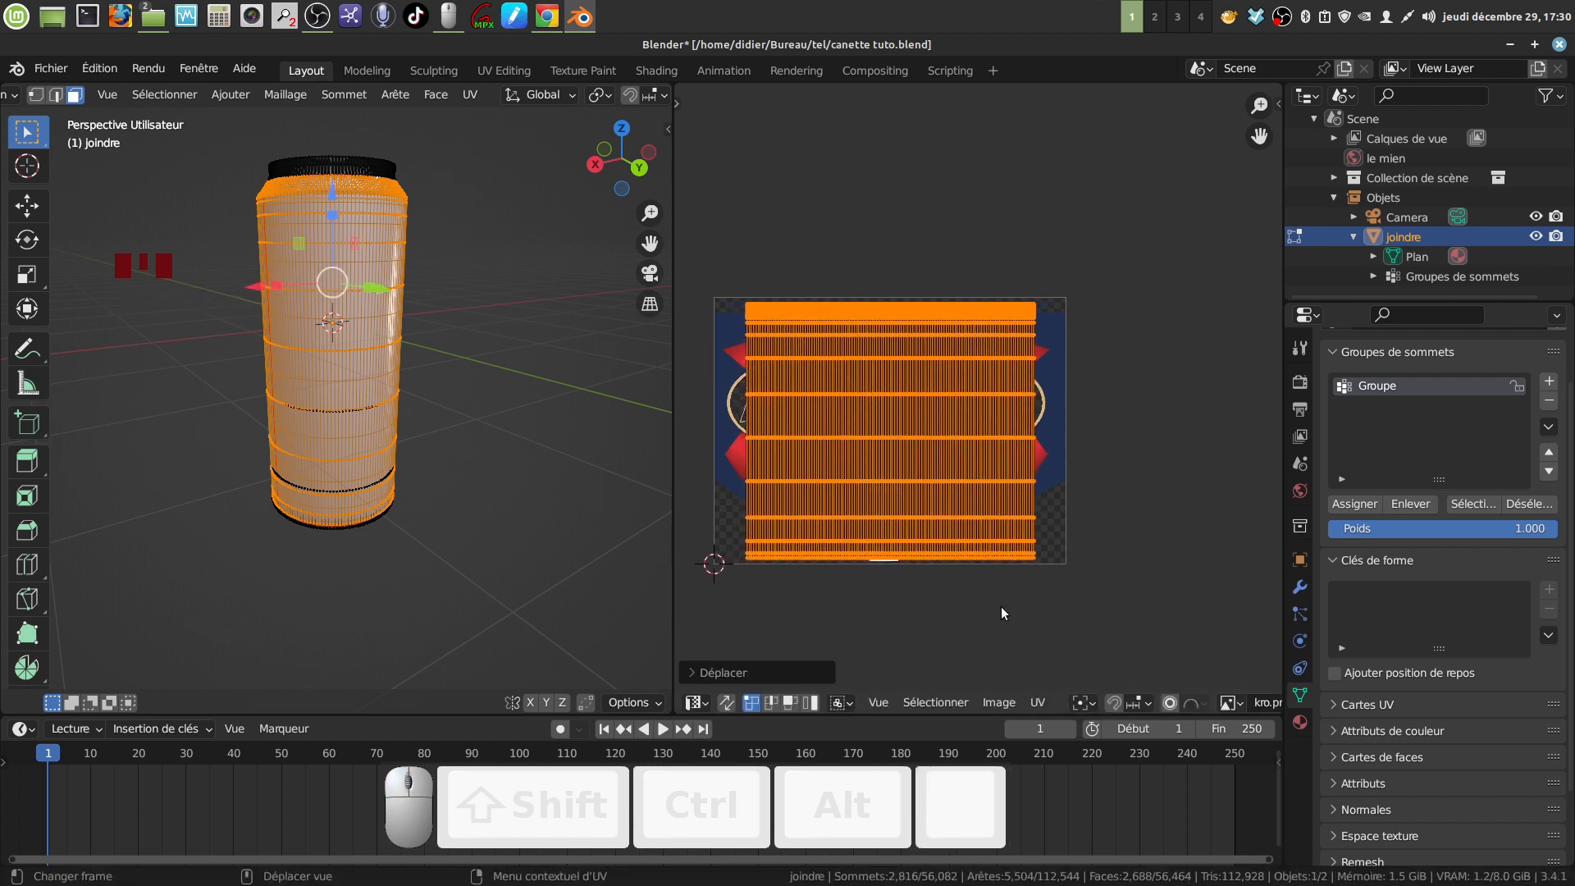
Scale the UV island by about 1.03 to match the image height, then about 1.17 along X to fill its width
key("s")
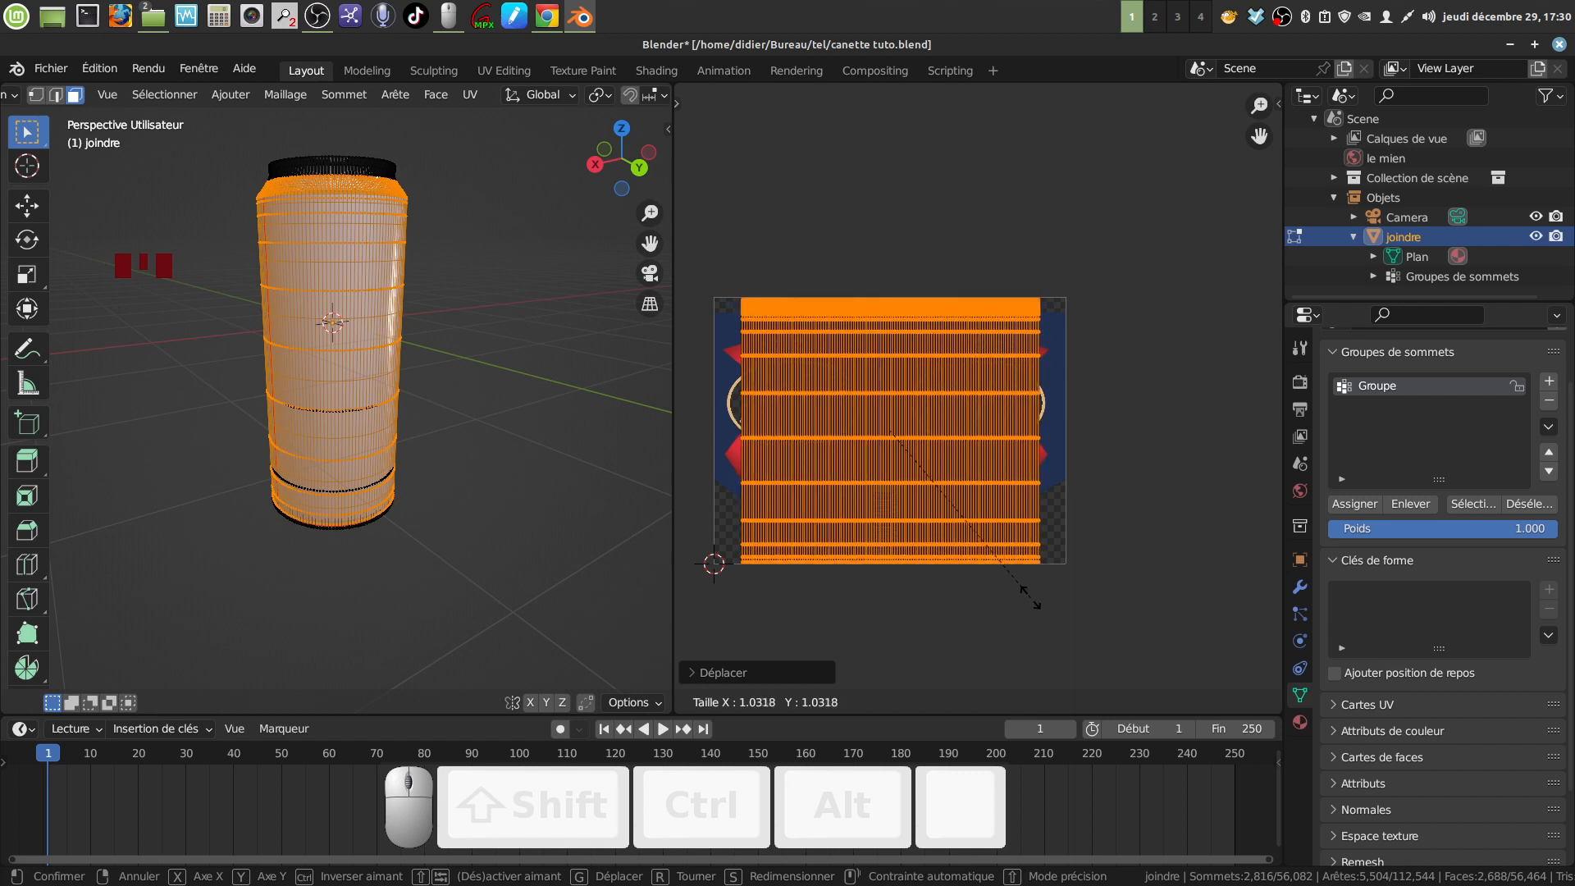
left_click(1014, 567)
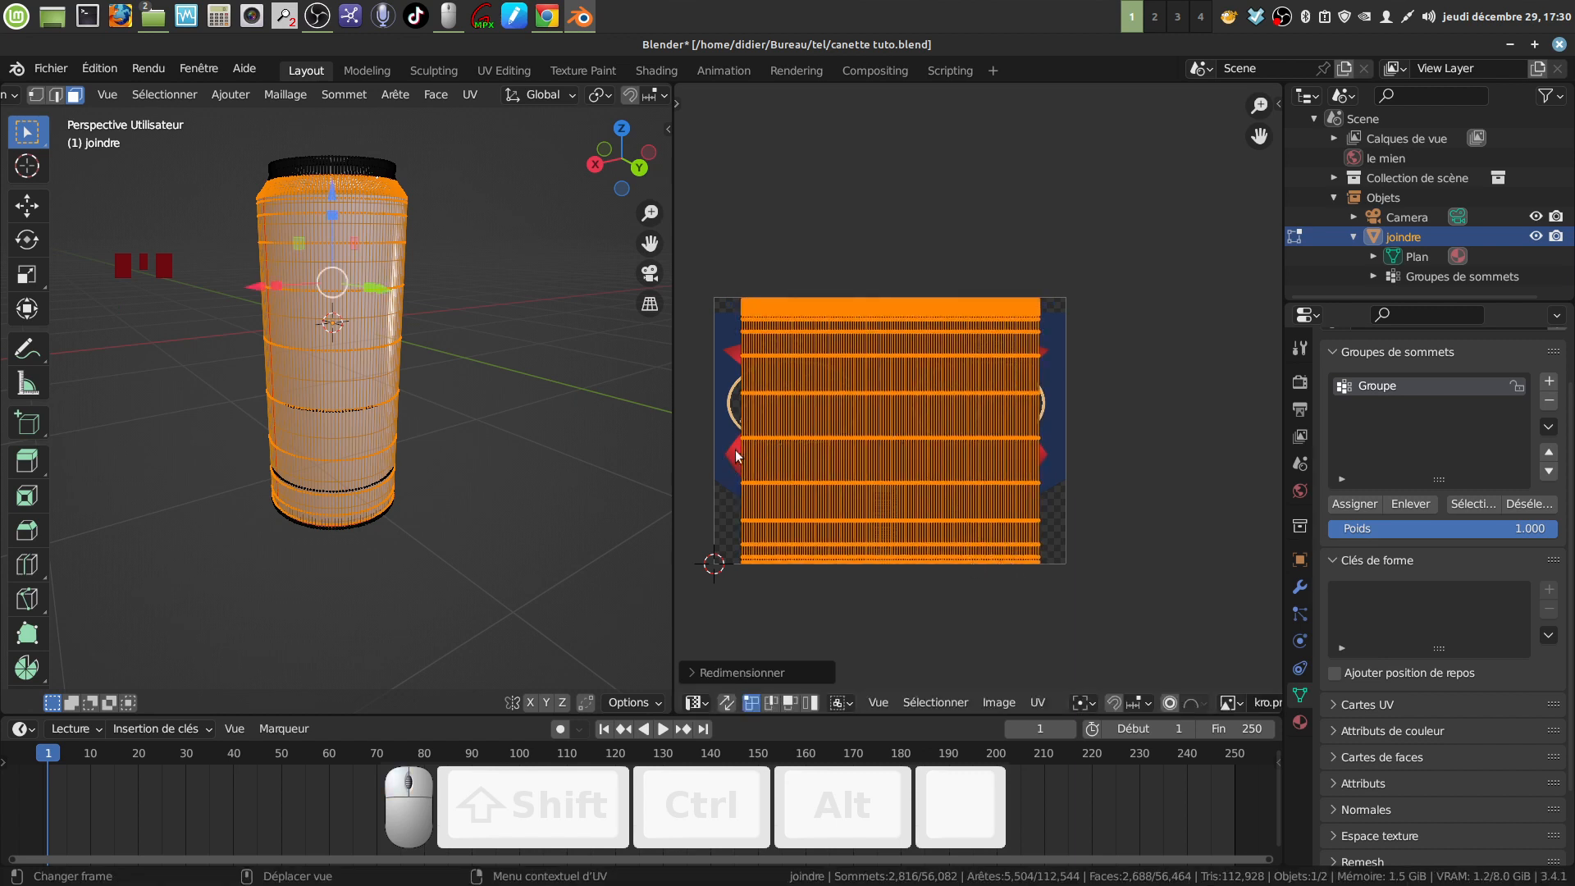
key("s")
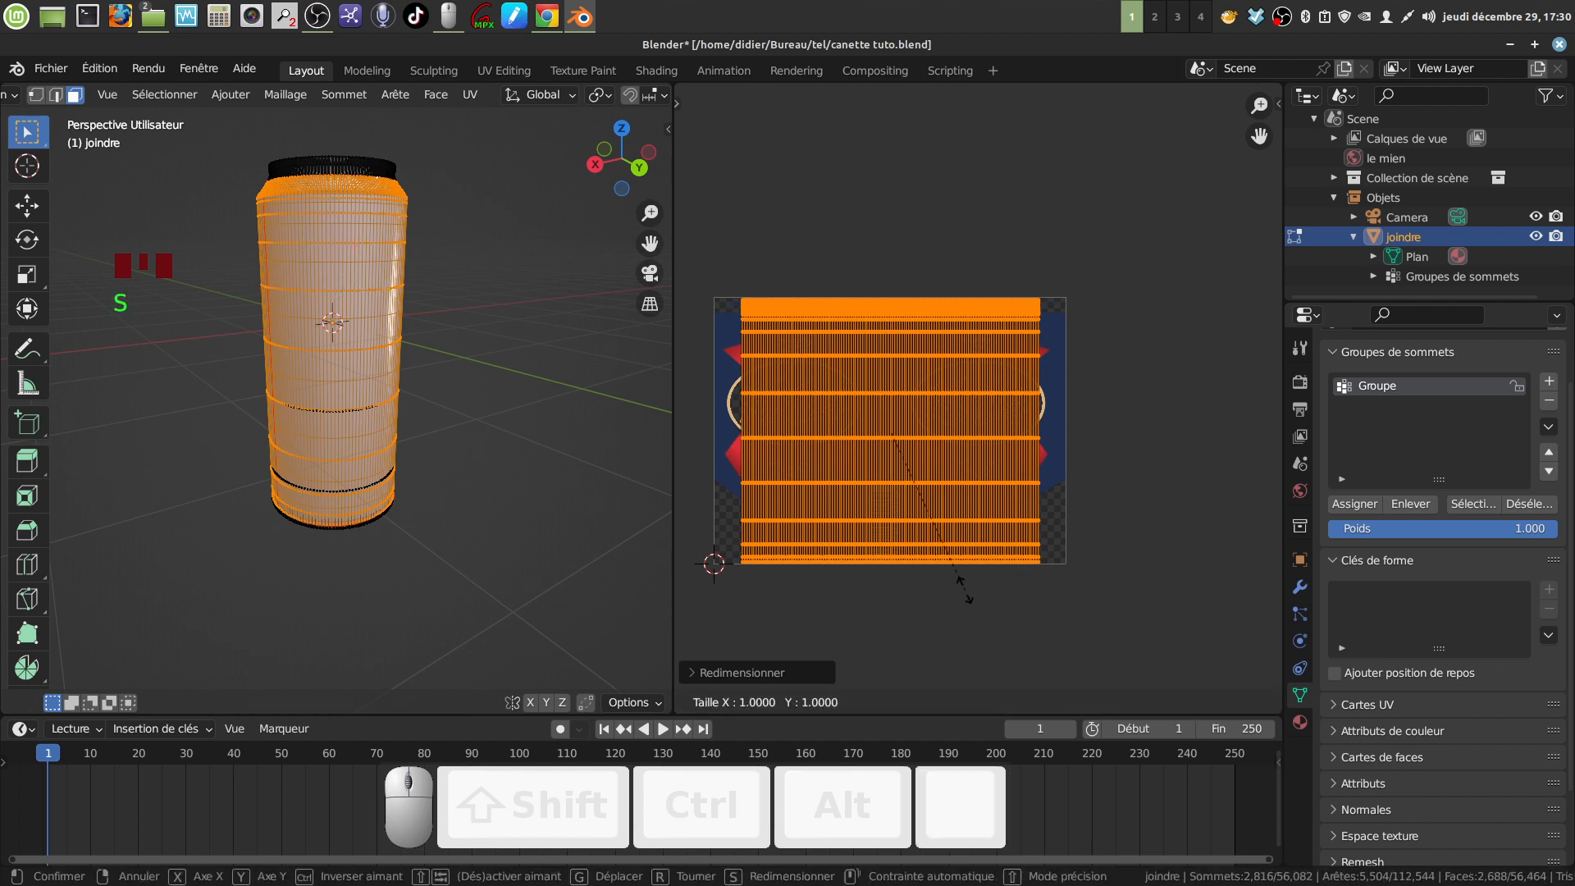
key("x")
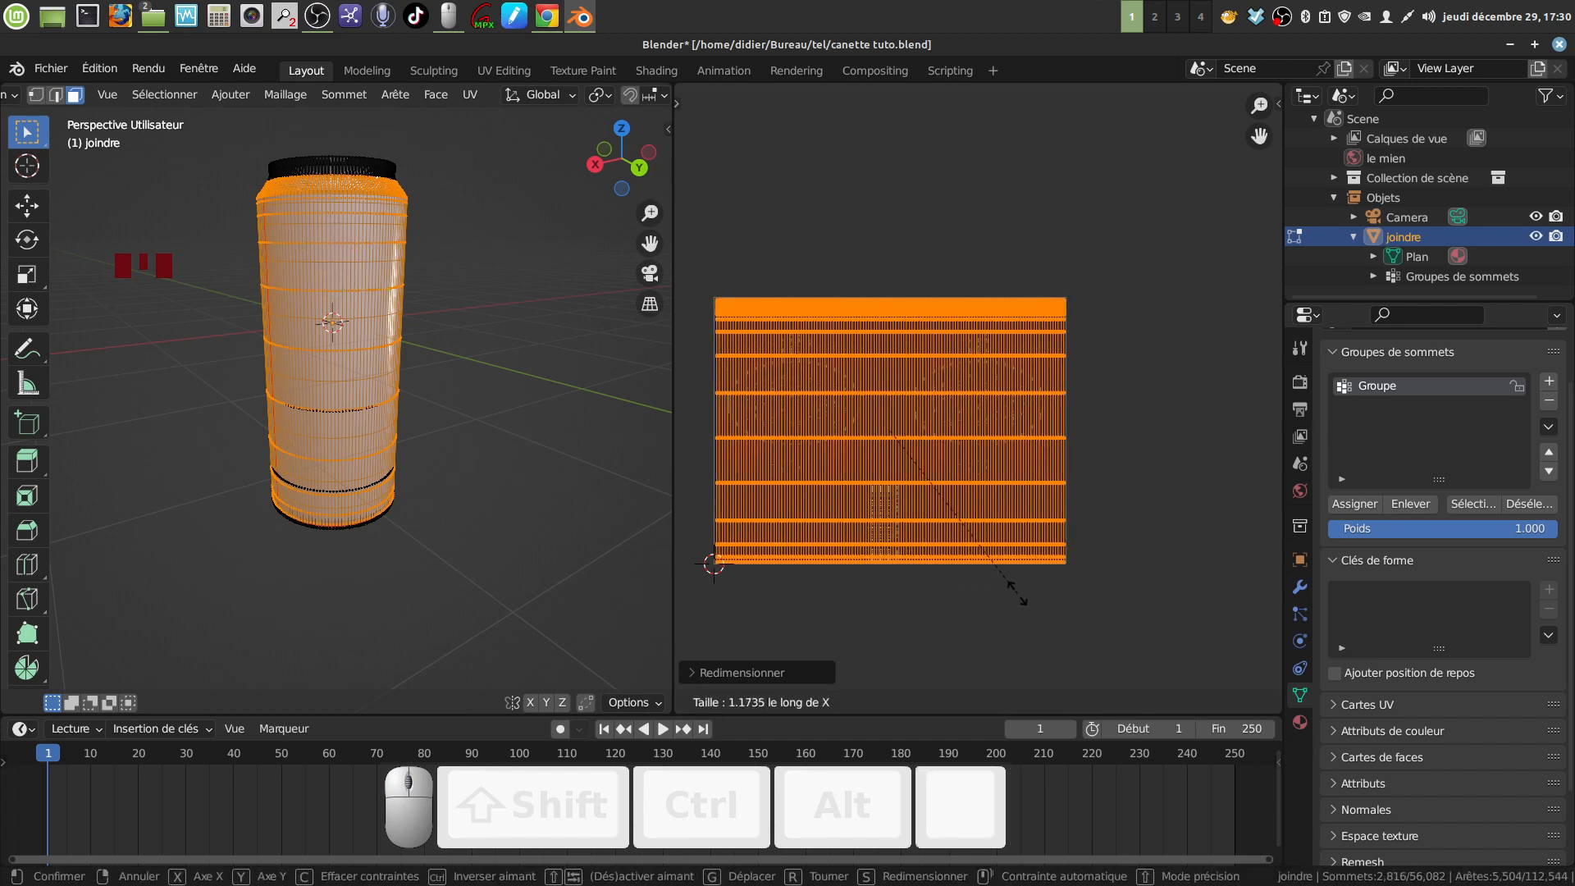
left_click(1017, 593)
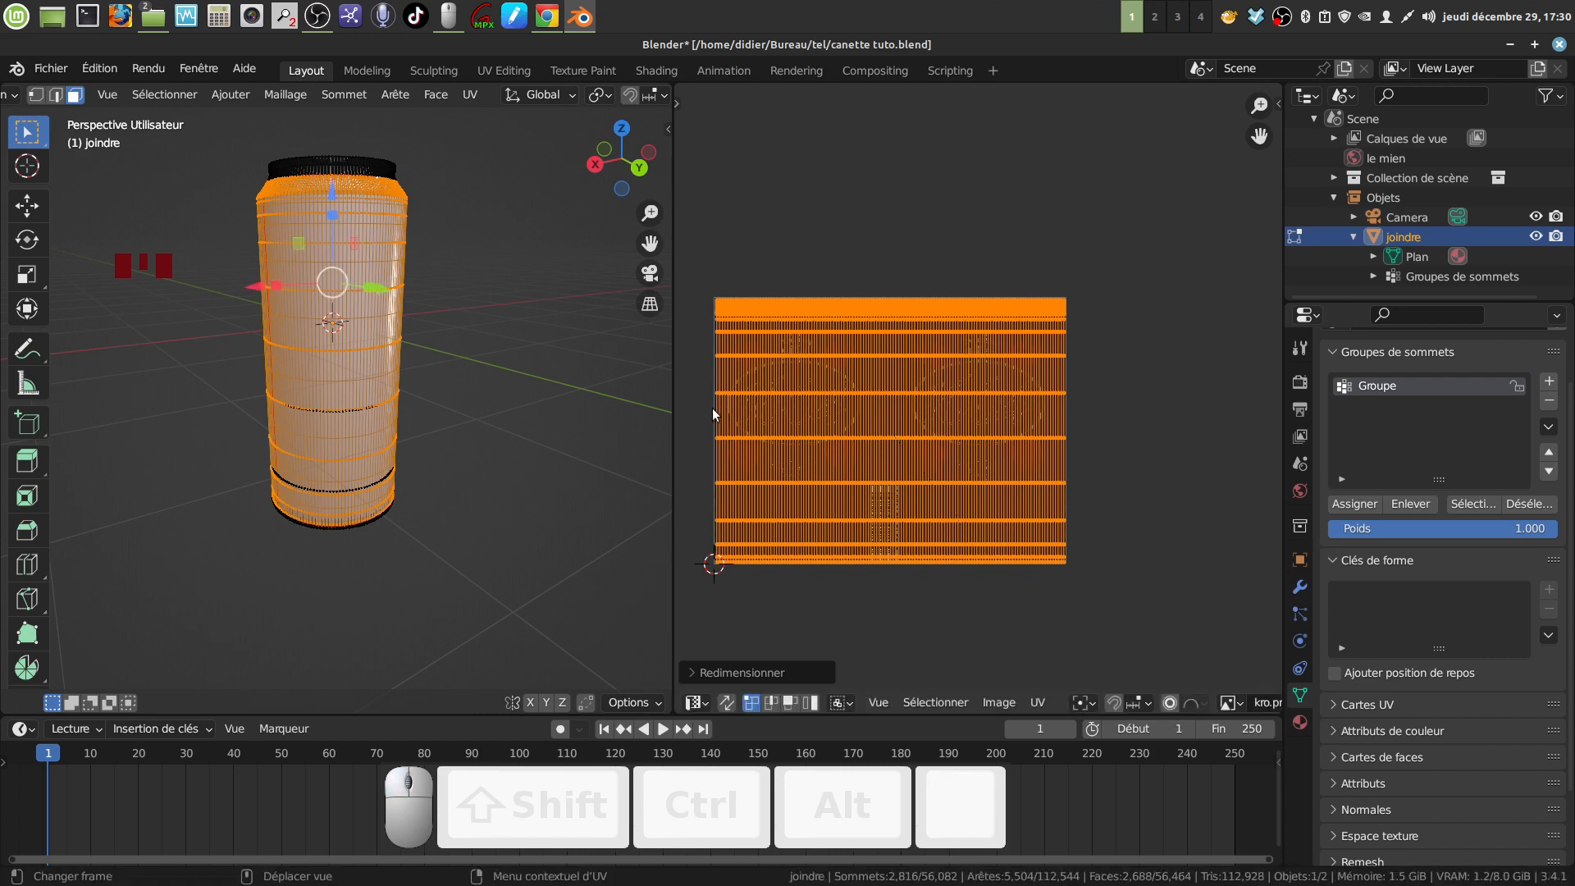
Widen the 3D view, return to Object Mode, and inspect the can's label in rendered shading
scroll(502, 553, "down", 2)
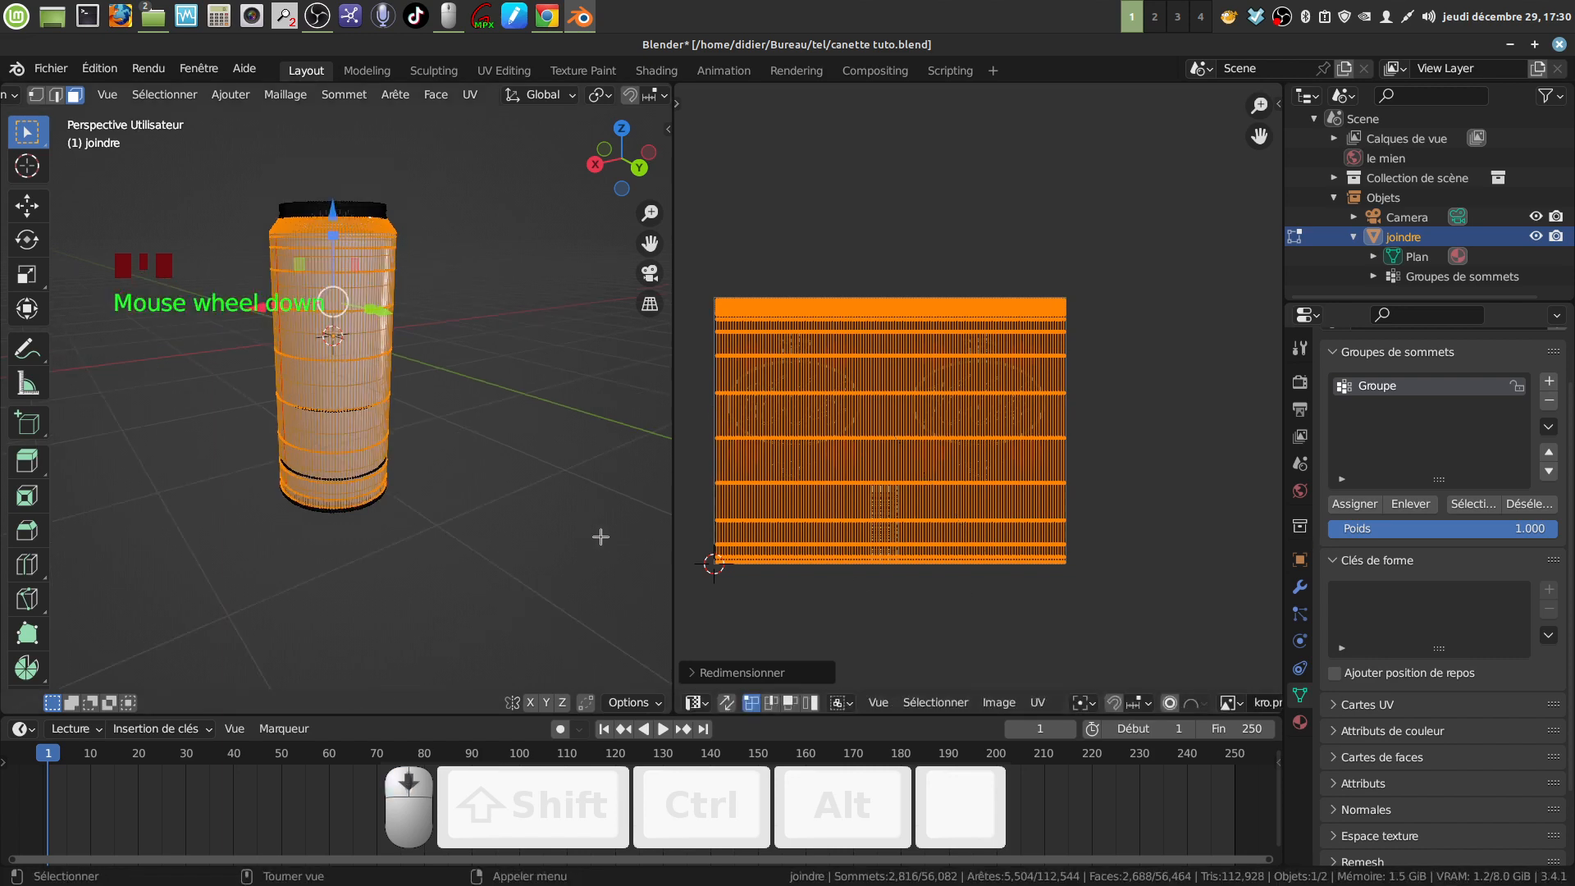
middle_click_drag(341, 573, 649, 612)
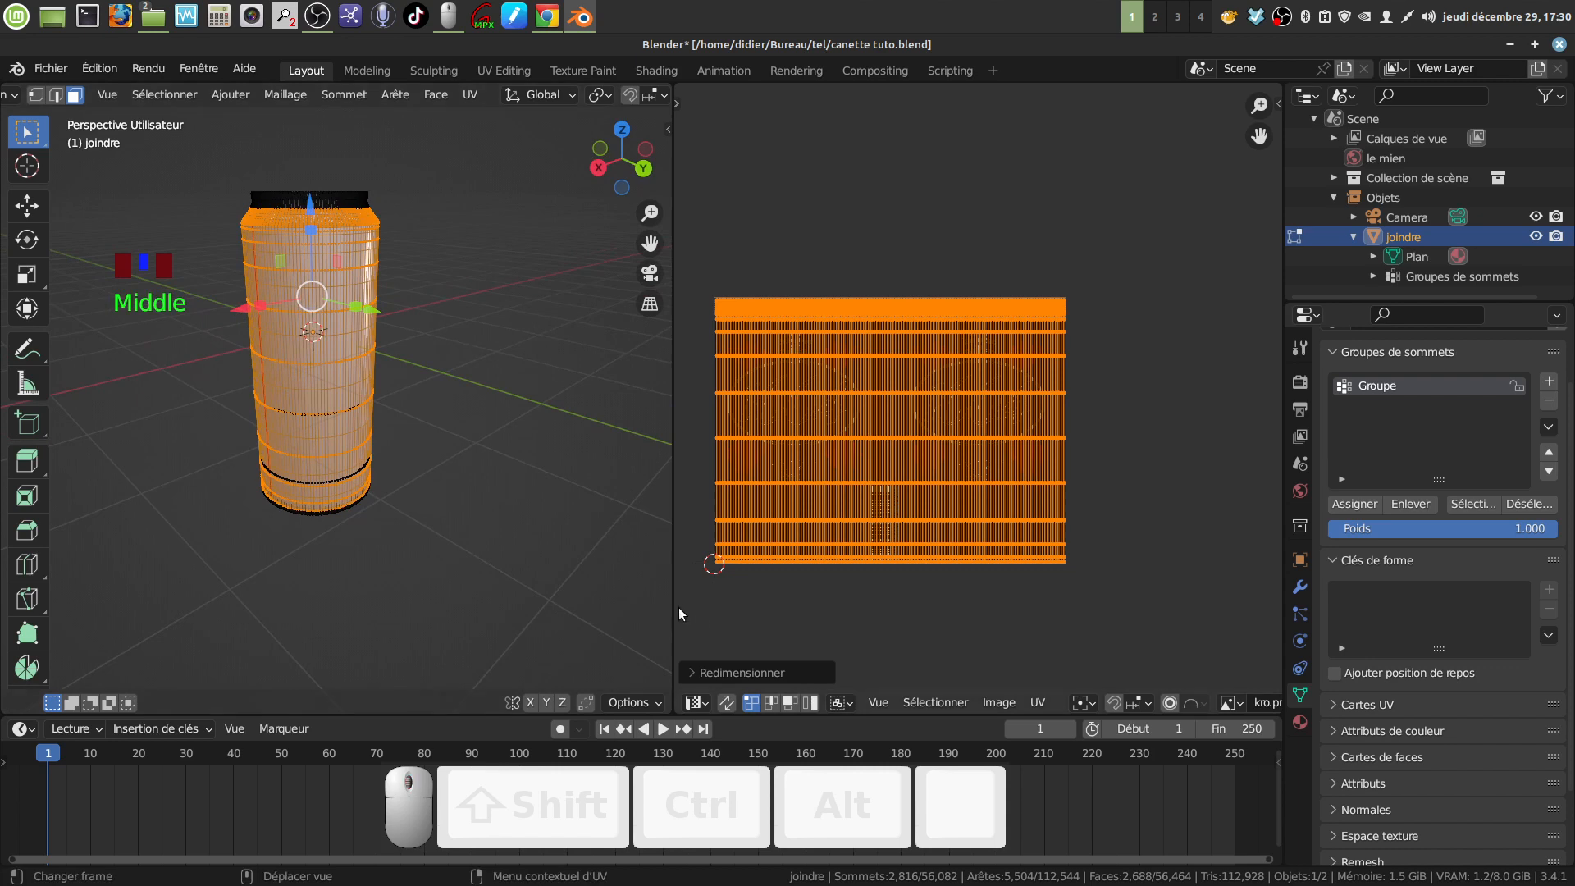
left_click_drag(675, 607, 711, 607)
middle_click_drag(494, 559, 592, 515, "shift")
key("Tab")
scroll(619, 94, "down", 6)
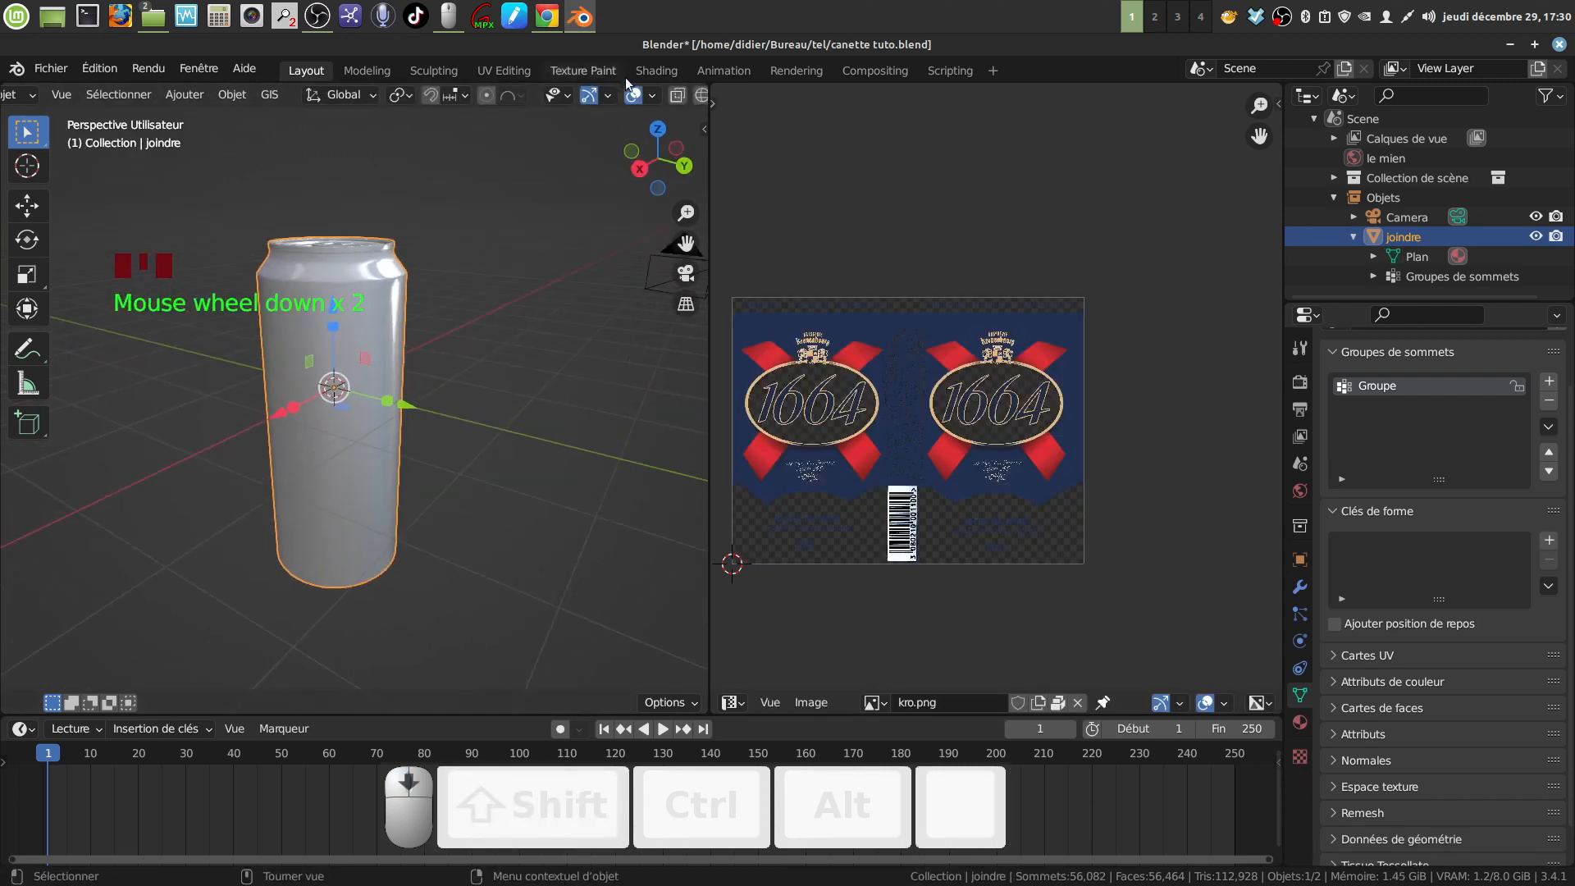
left_click(673, 94)
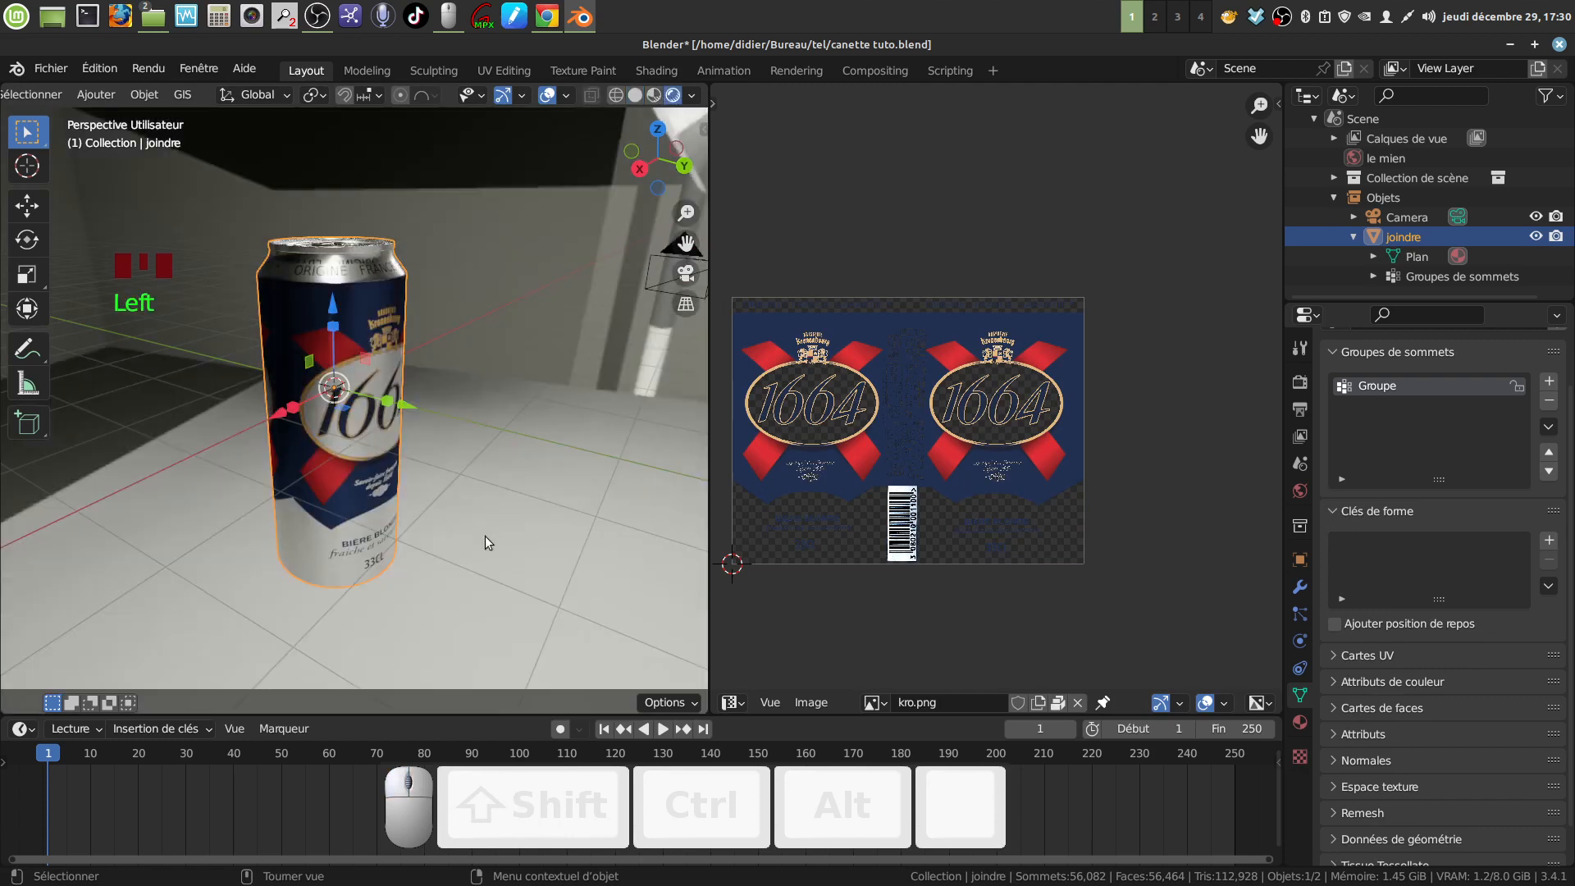
mouse_move(484, 535)
middle_mouse_down()
mouse_move(489, 444)
mouse_move(577, 457)
mouse_move(411, 447)
mouse_move(479, 470)
mouse_move(392, 496)
mouse_move(344, 554)
mouse_move(371, 535)
mouse_move(377, 563)
middle_mouse_up()
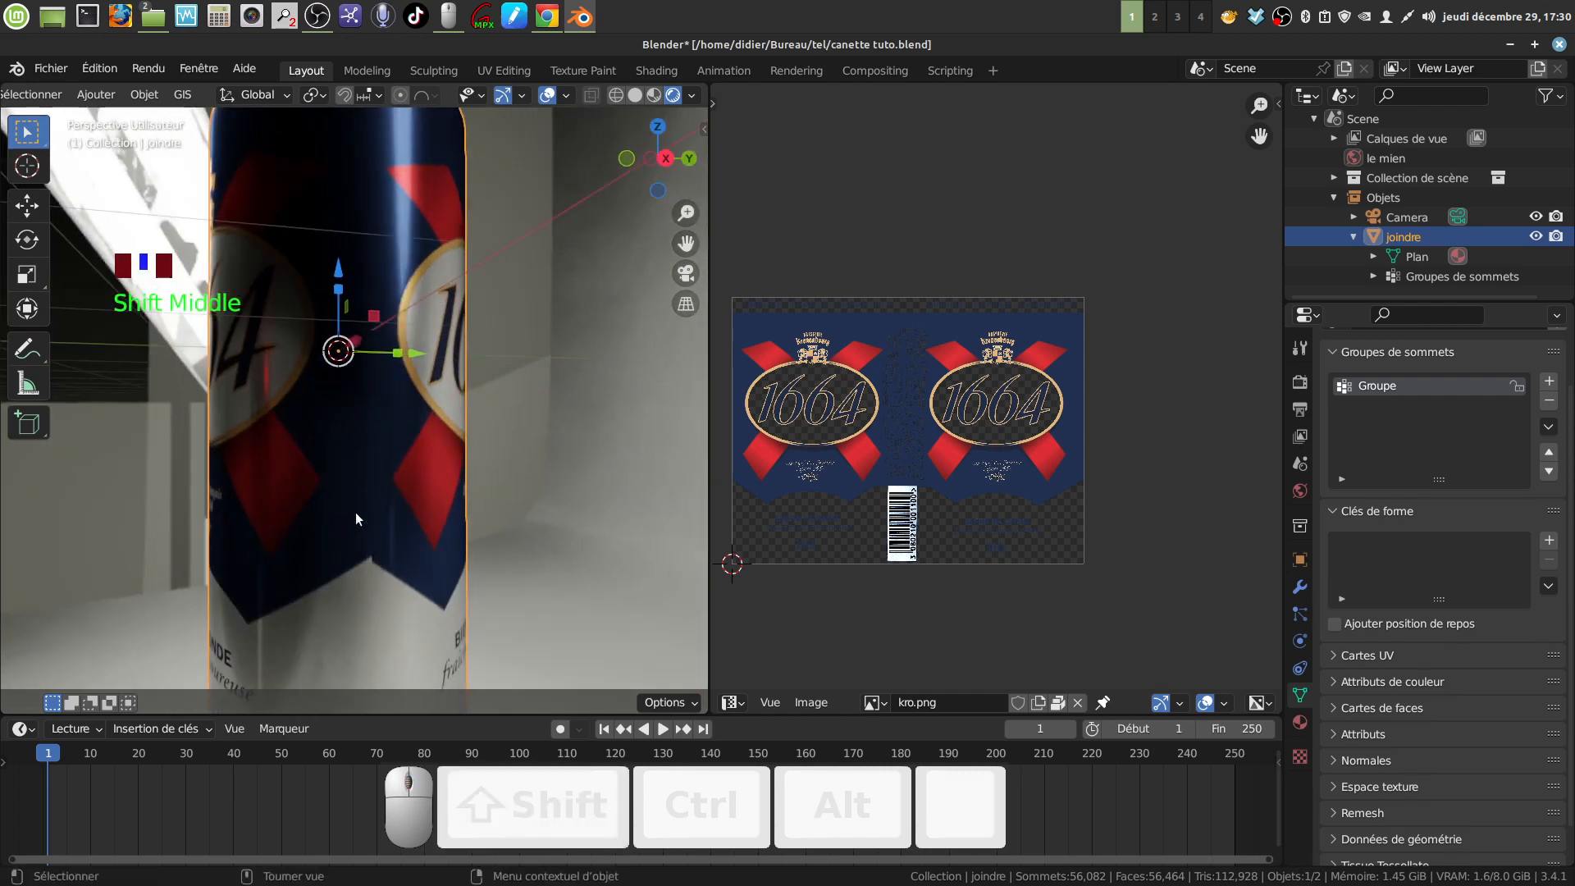
Enter Edit Mode on the can, narrow the 3D view, and widen the neighbouring UV editor
scroll(356, 512, "down", 4)
middle_click_drag(335, 494, 431, 440)
scroll(461, 495, "up", 2)
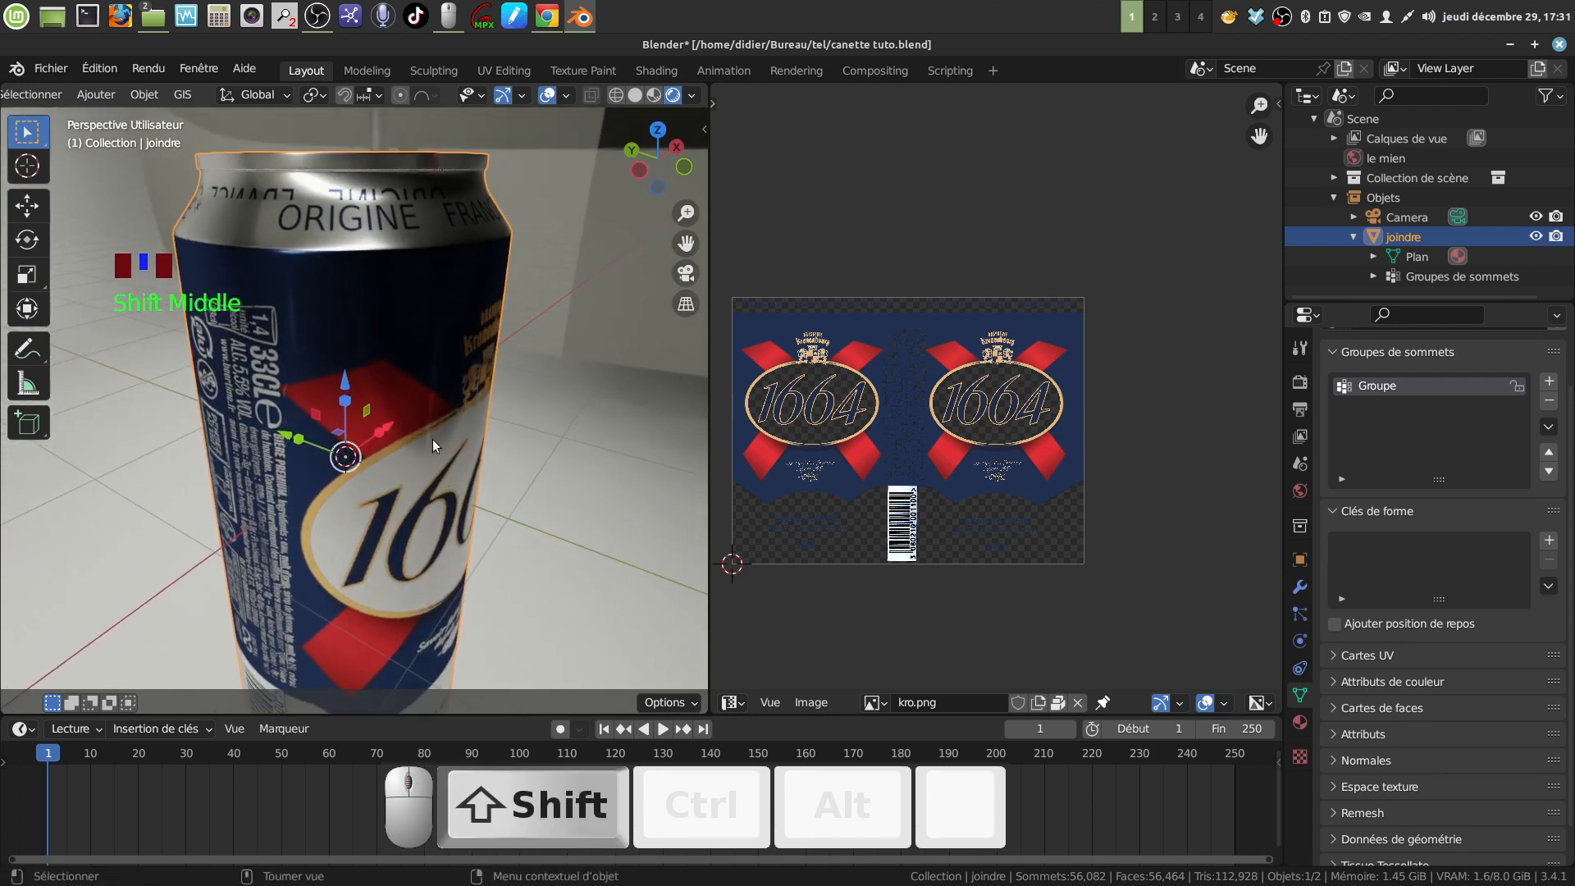
key("Tab")
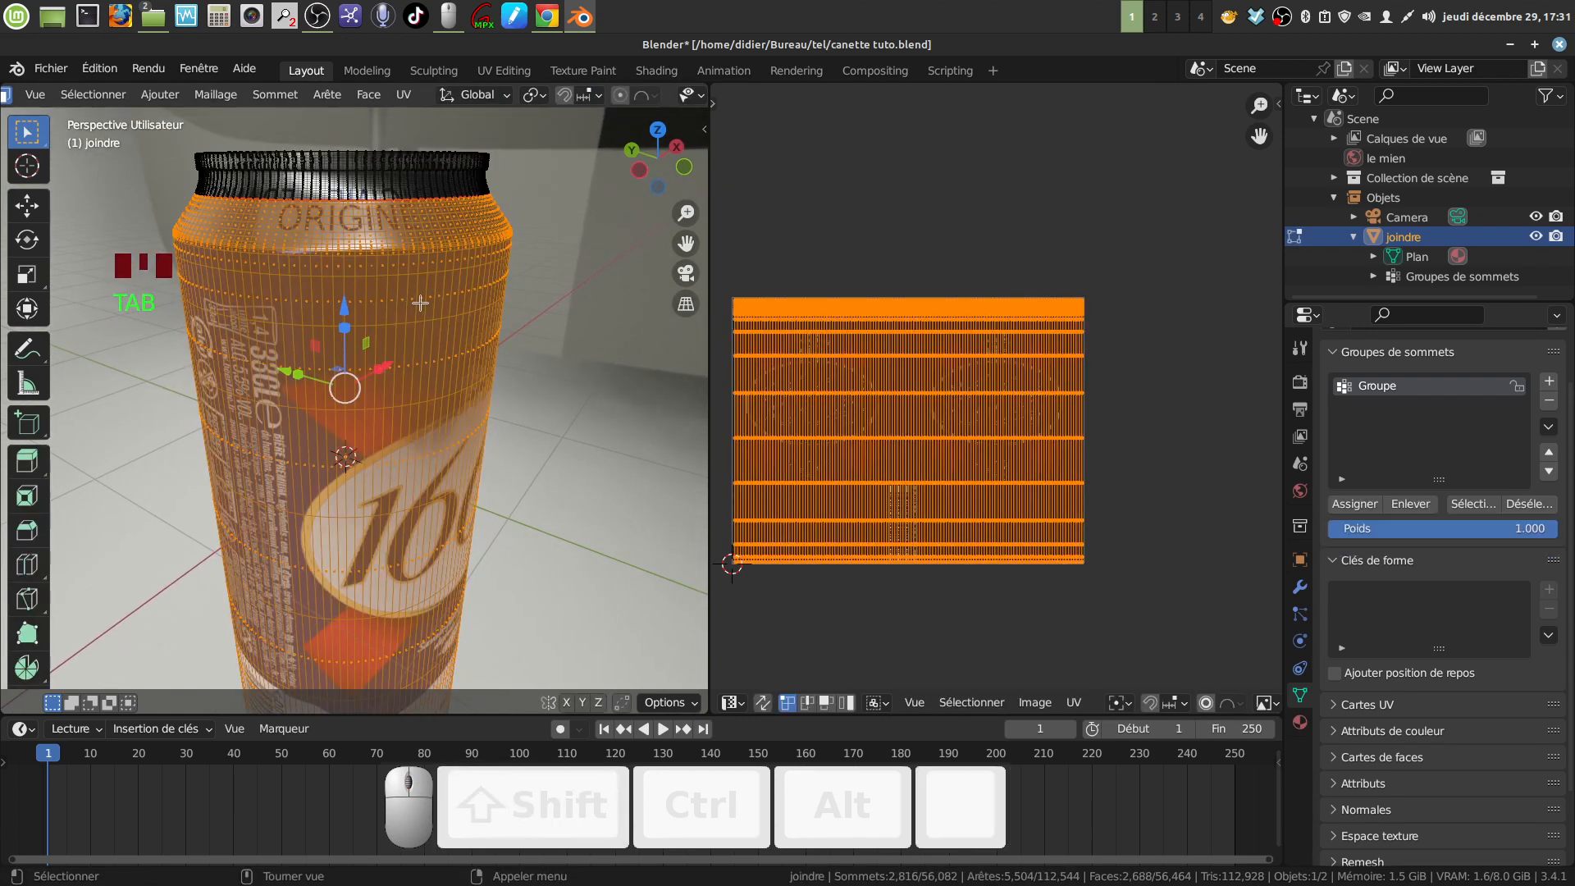
scroll(419, 303, "down", 2)
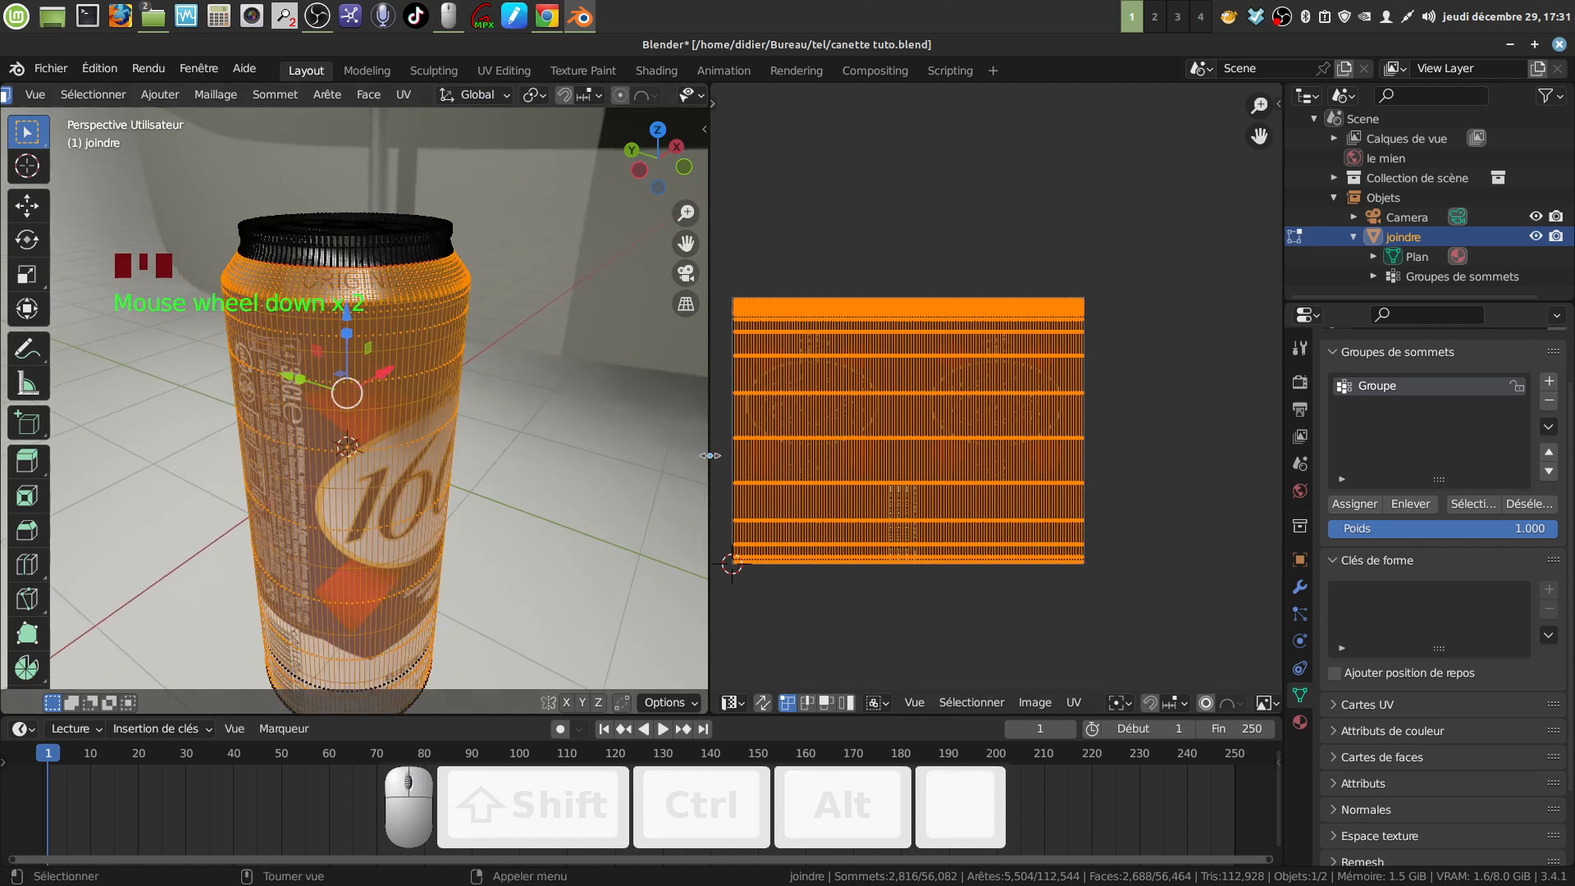
left_click_drag(710, 455, 611, 455)
middle_click_drag(1230, 459, 1177, 410, "shift")
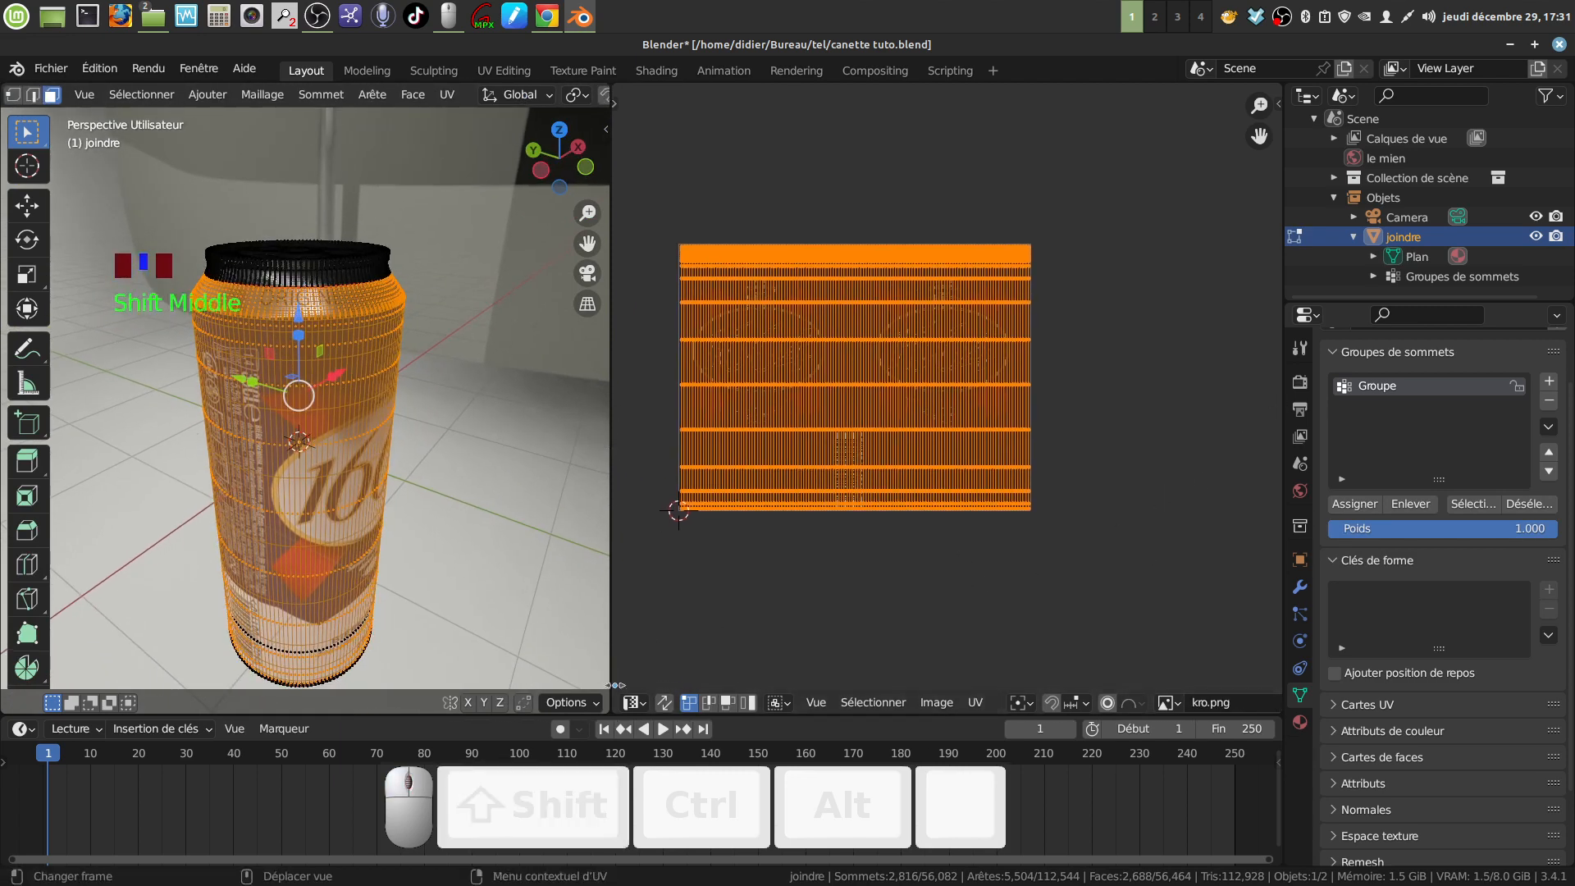
Replace the UV editor with the Shader Editor and bring the can material's whole node tree into view
left_click(644, 705)
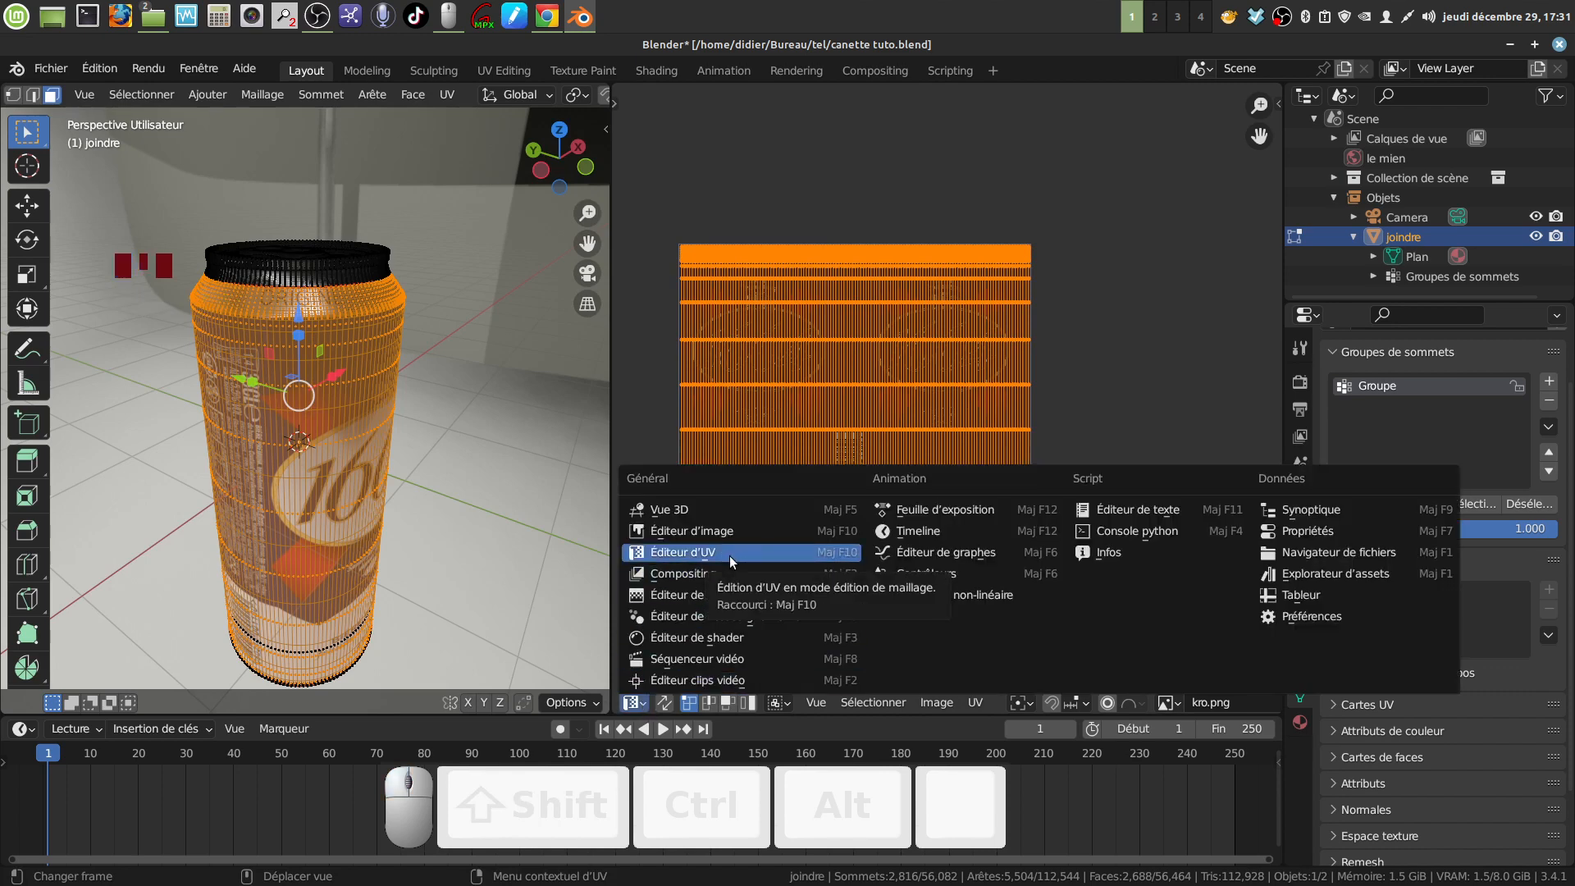
left_click(745, 637)
middle_click_drag(864, 485, 699, 494)
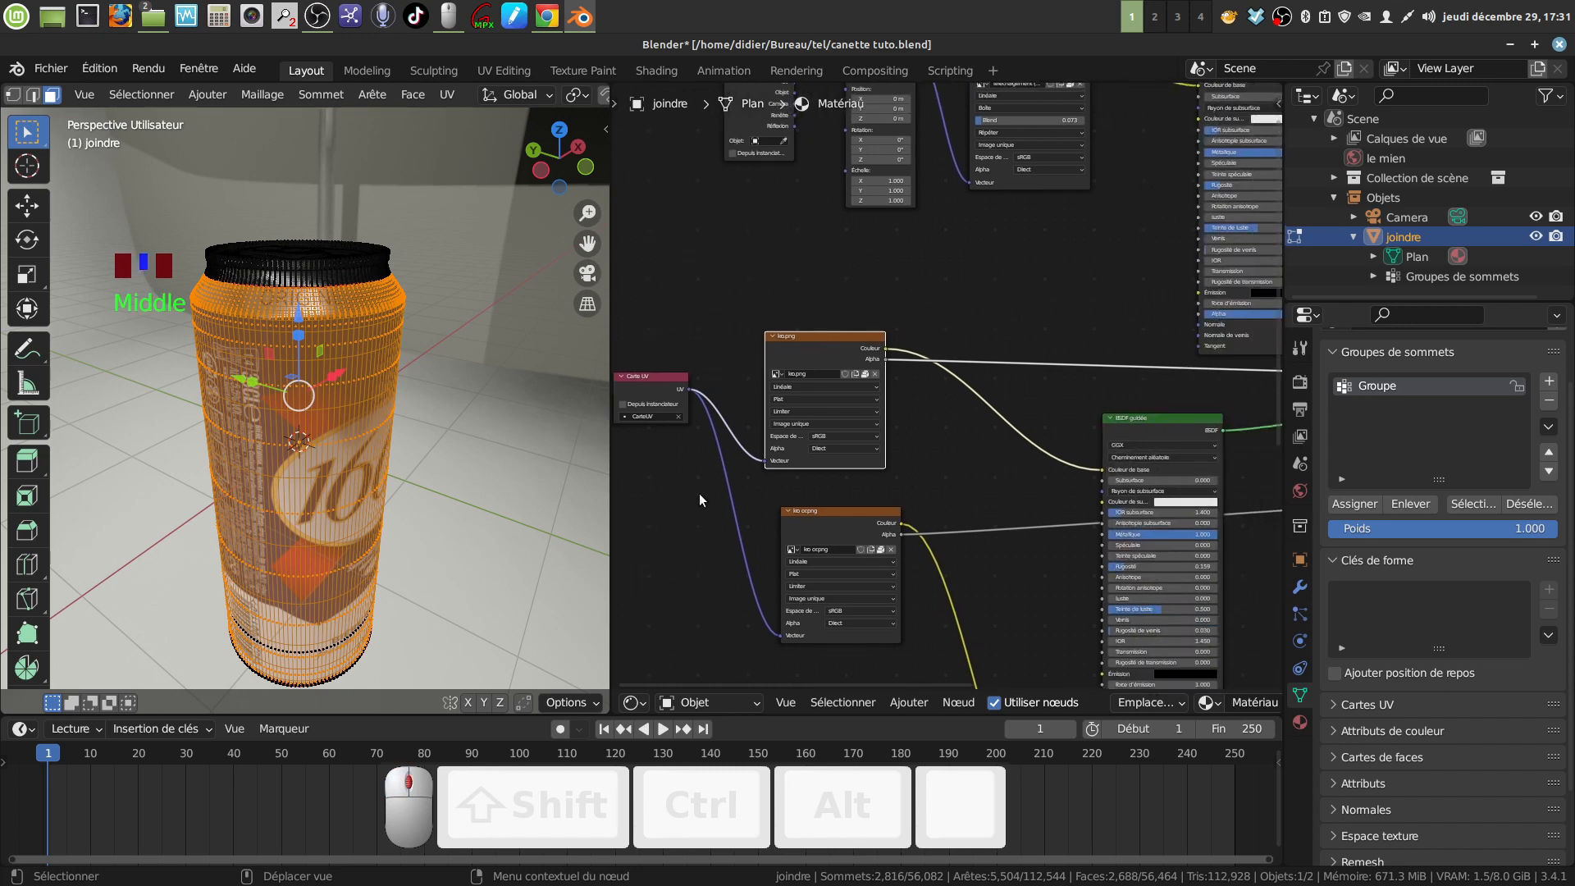
scroll(852, 458, "up", 2)
middle_click_drag(851, 458, 860, 447)
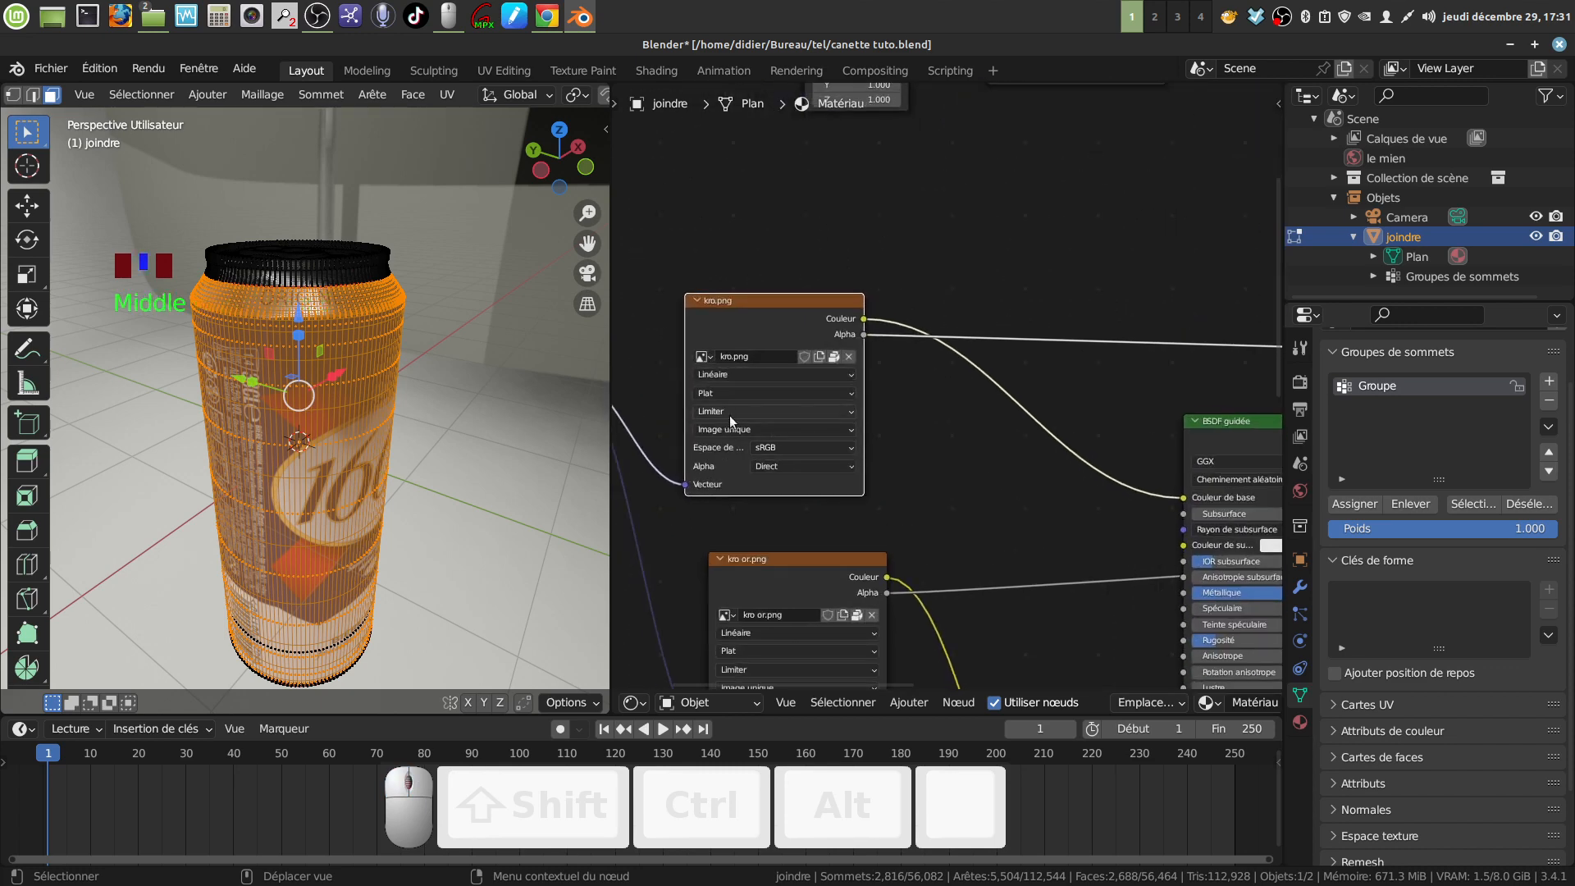
scroll(912, 504, "down", 7)
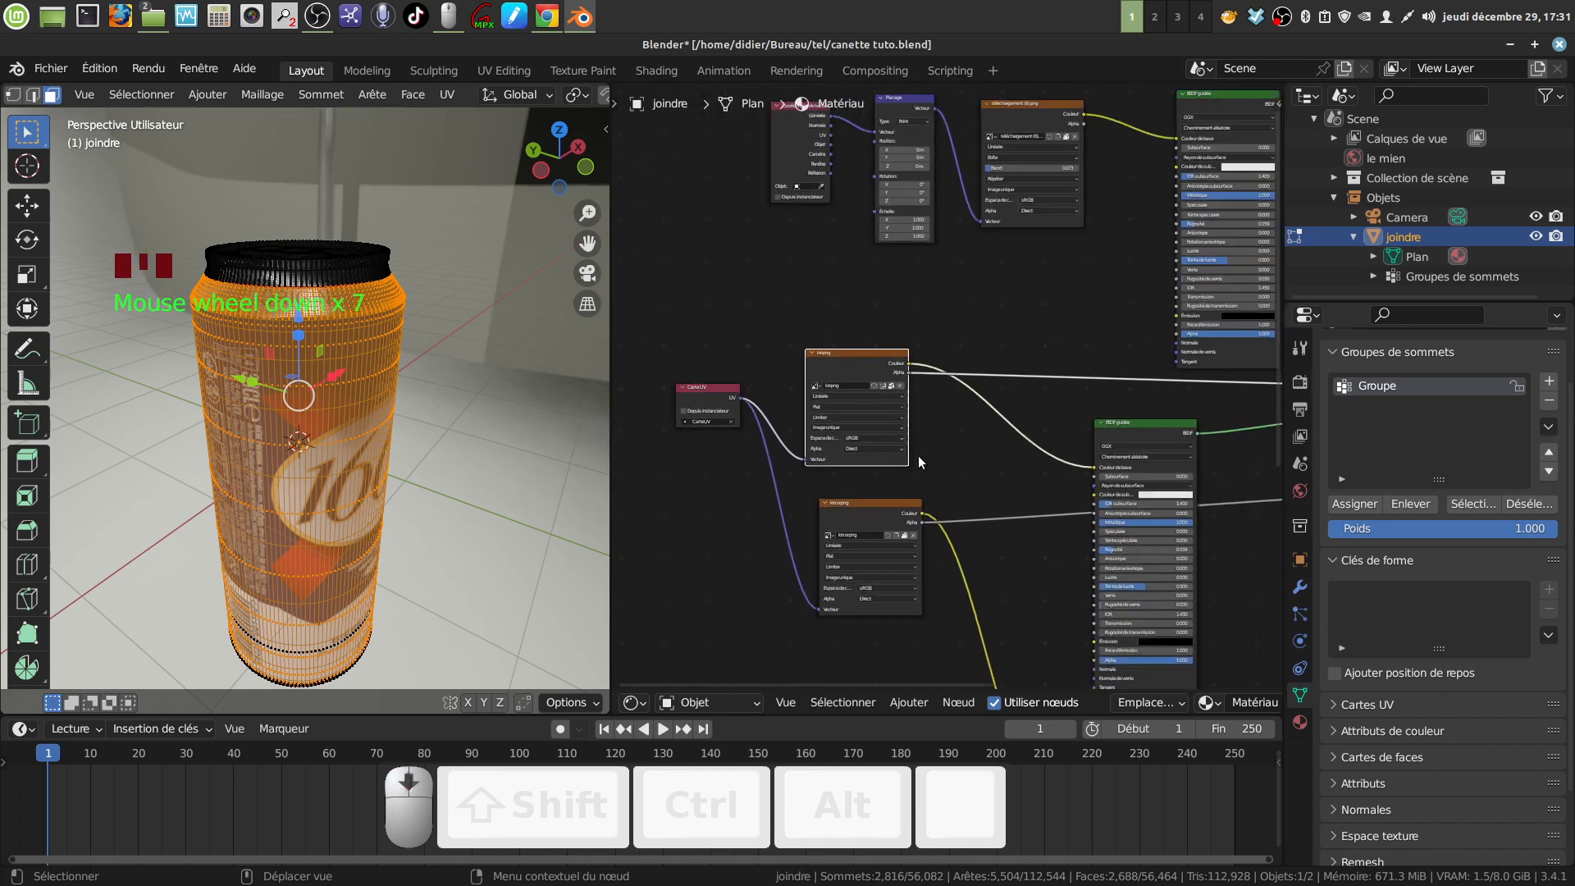
middle_click_drag(918, 455, 820, 441)
scroll(819, 469, "down", 2)
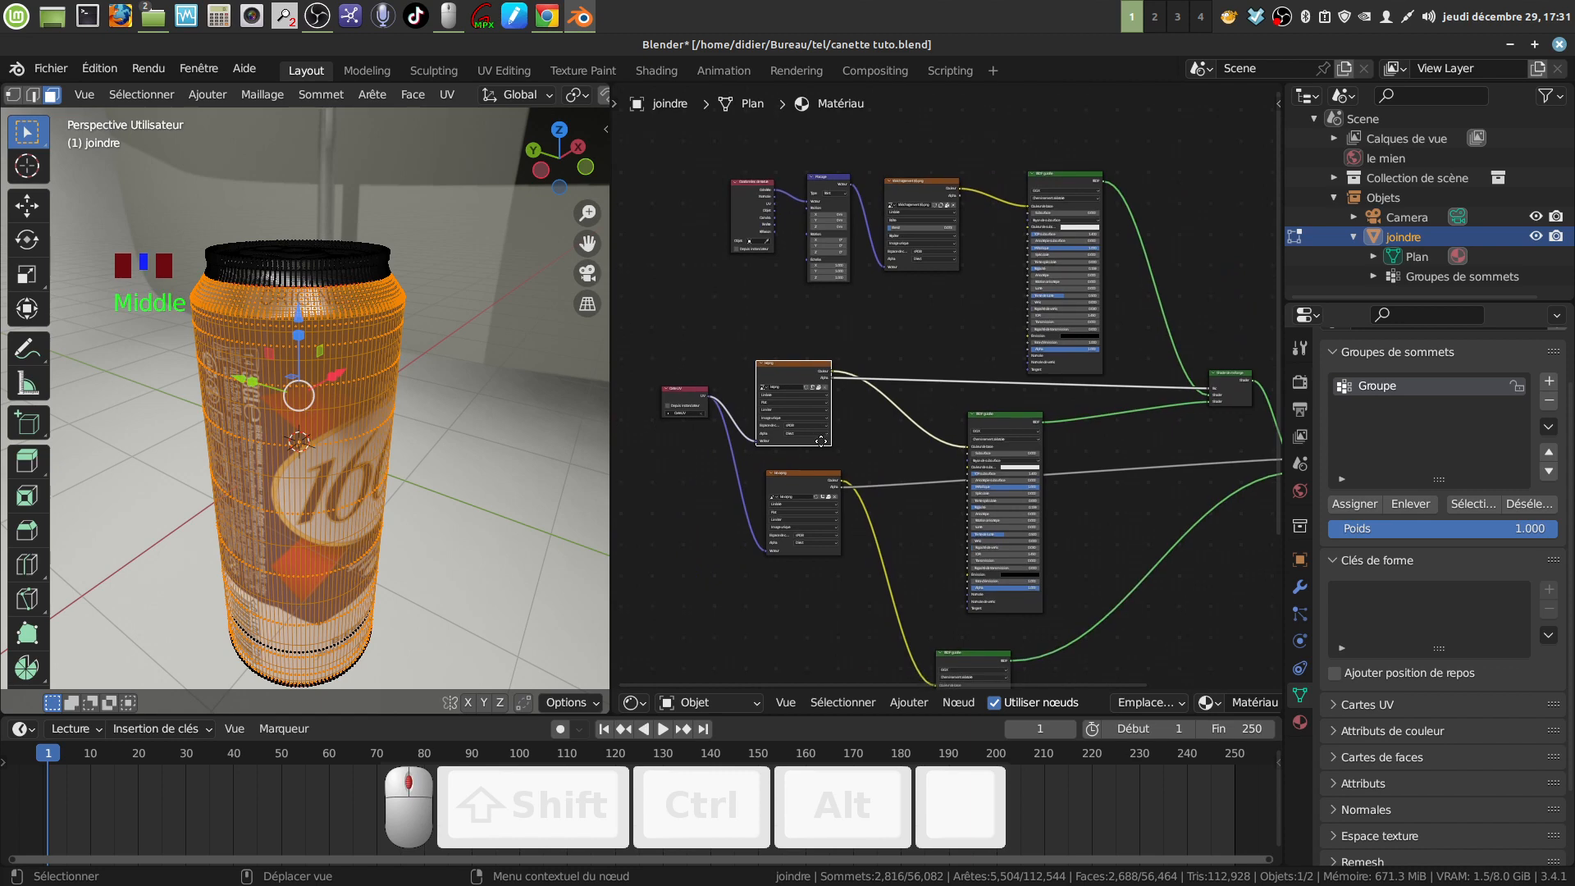
scroll(992, 440, "down", 1)
middle_click_drag(992, 440, 933, 385)
scroll(963, 425, "down", 1)
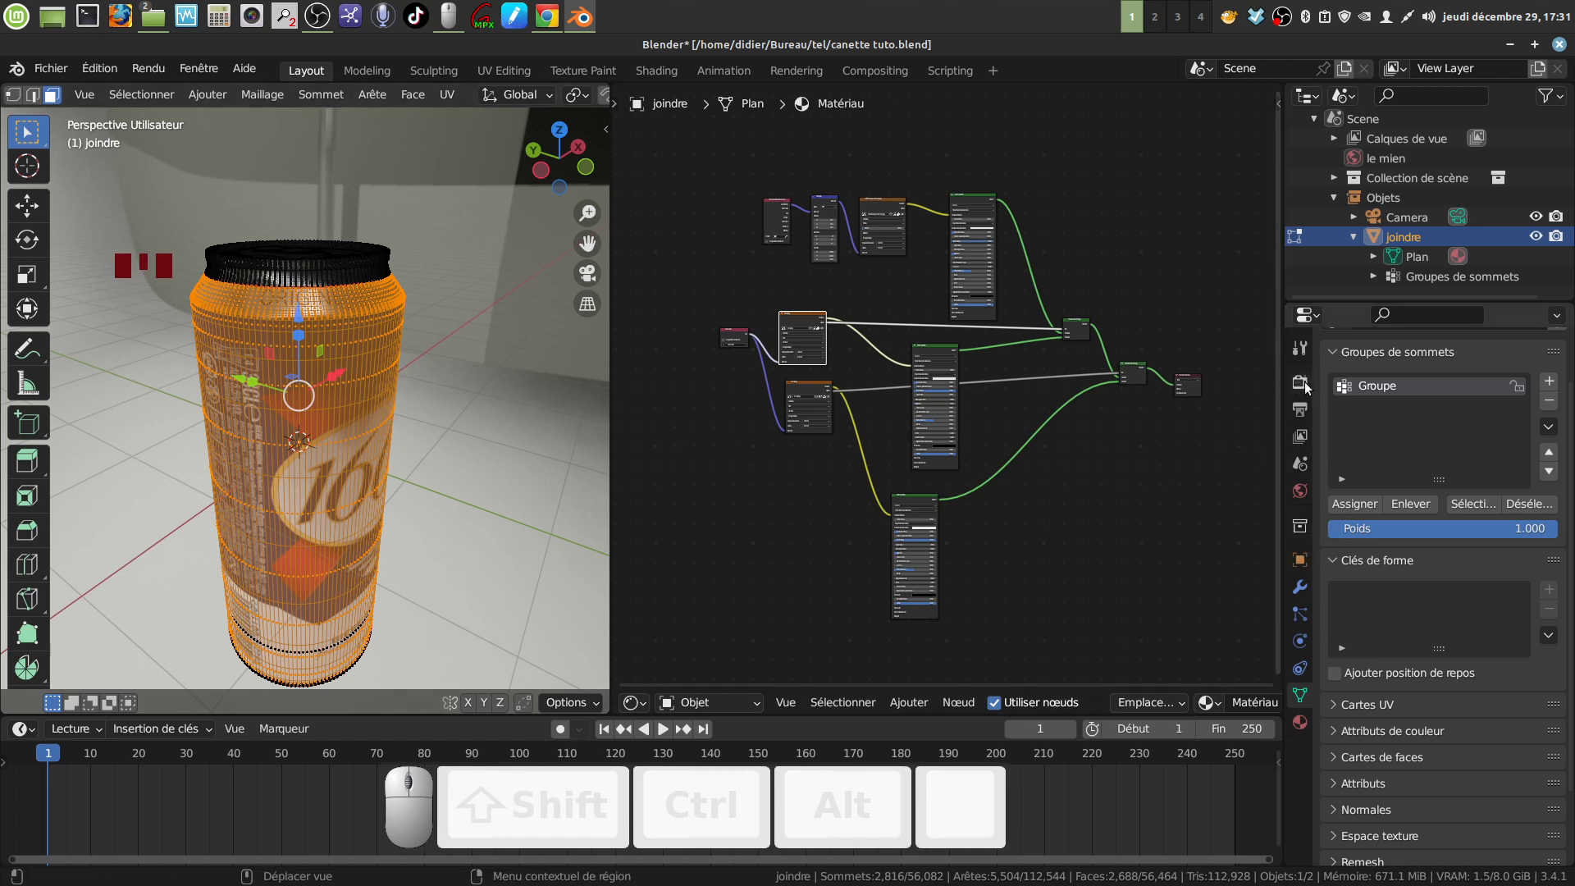
Show the material properties and assign Matériau to the selected body faces
left_click(1300, 722)
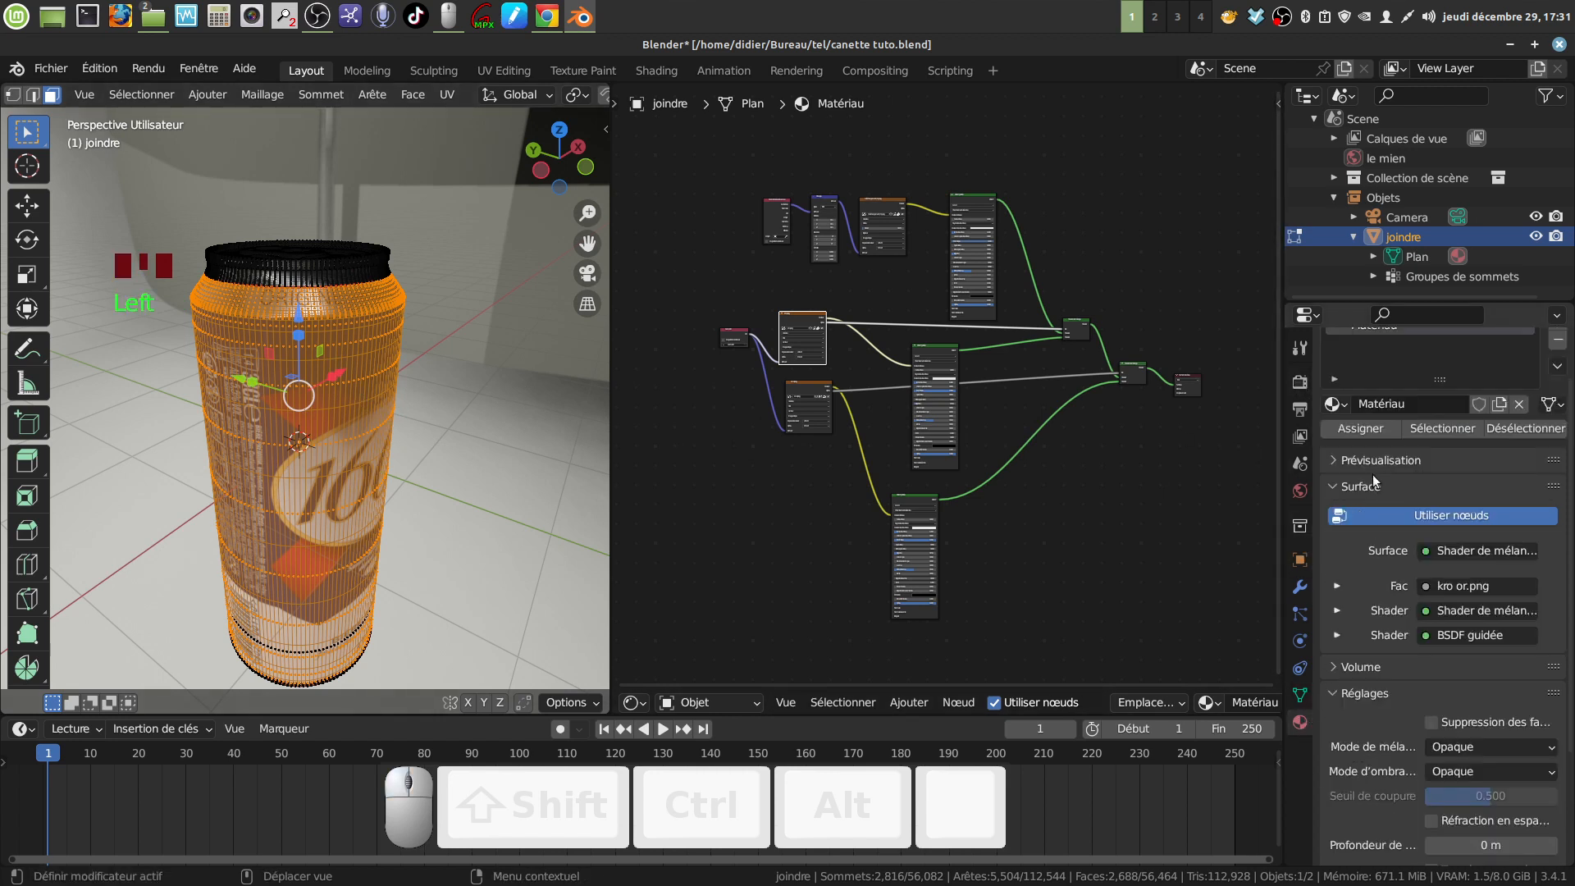
left_click(1361, 429)
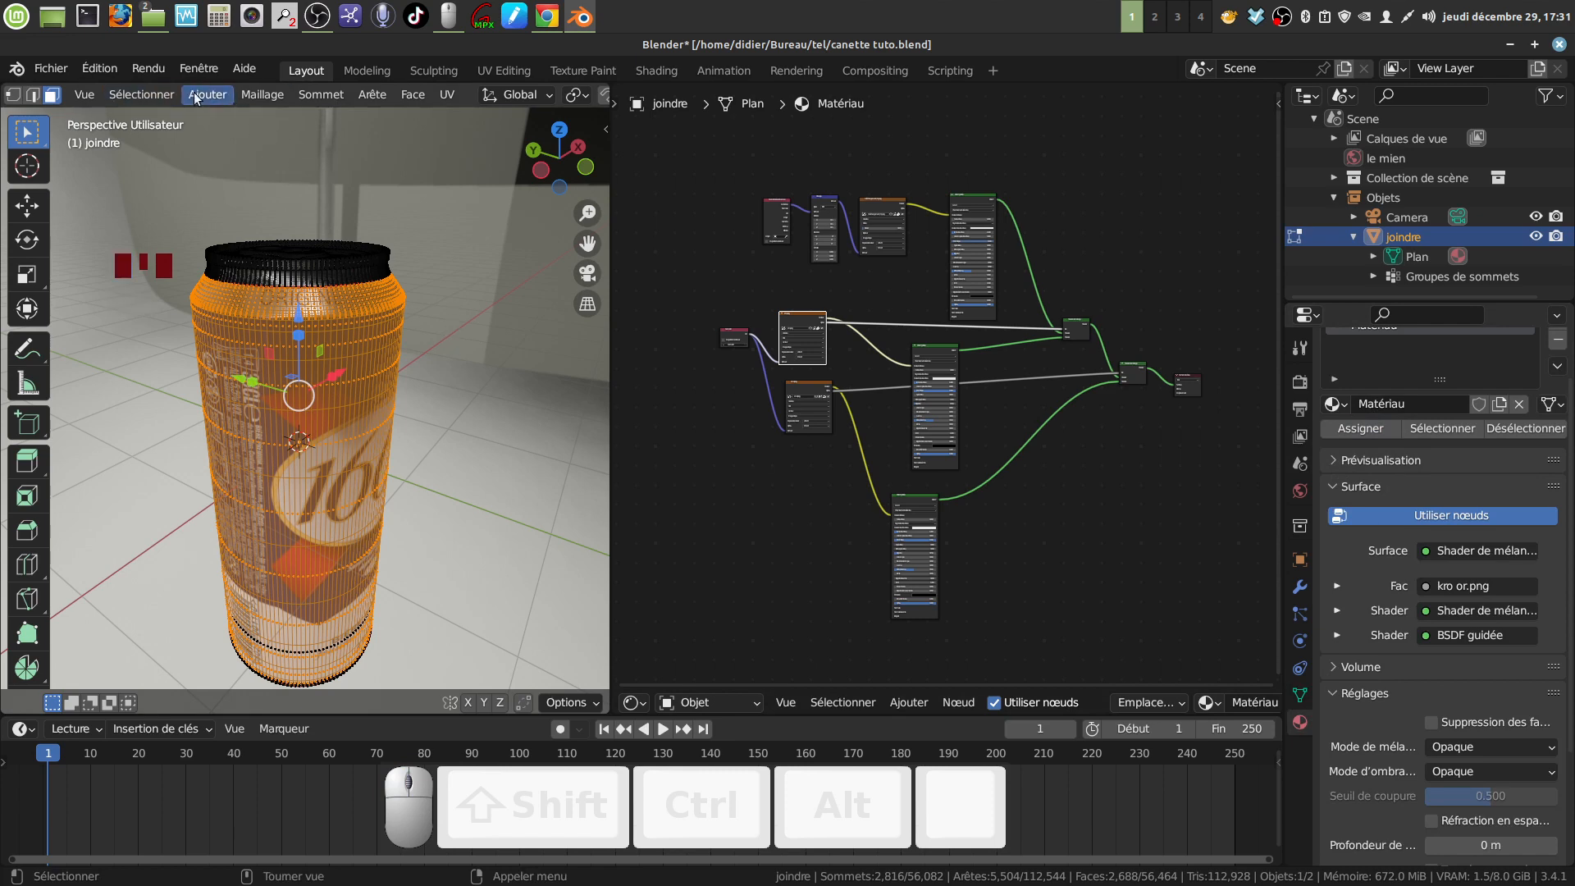
Try inverting the face selection, duplicating Matériau within its only slot, and assigning the copy to the lid and base faces
left_click(133, 94)
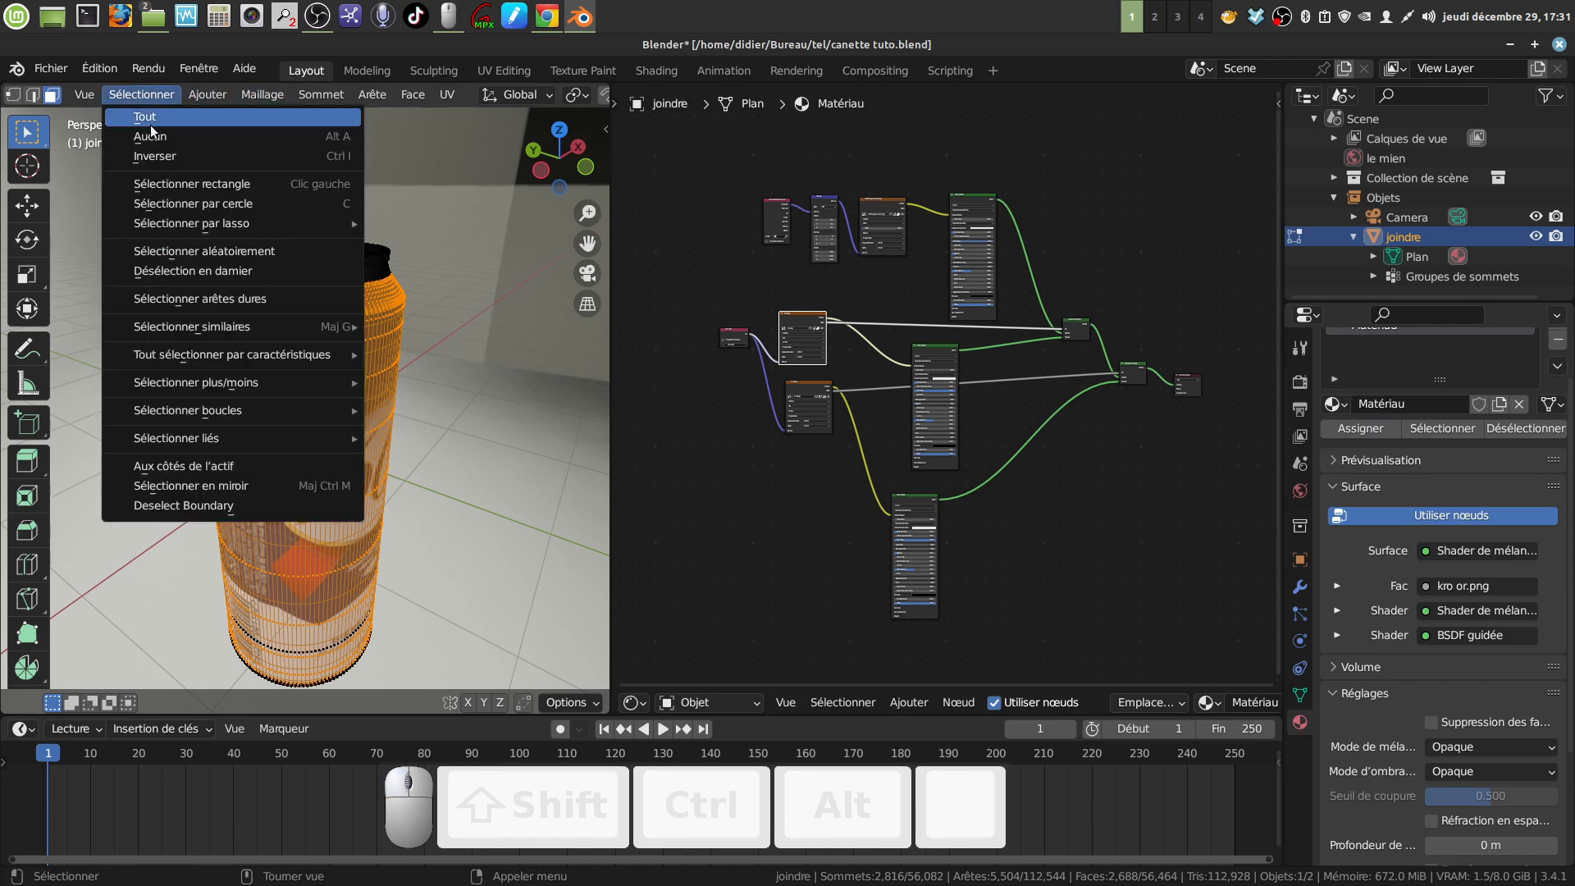
left_click(168, 155)
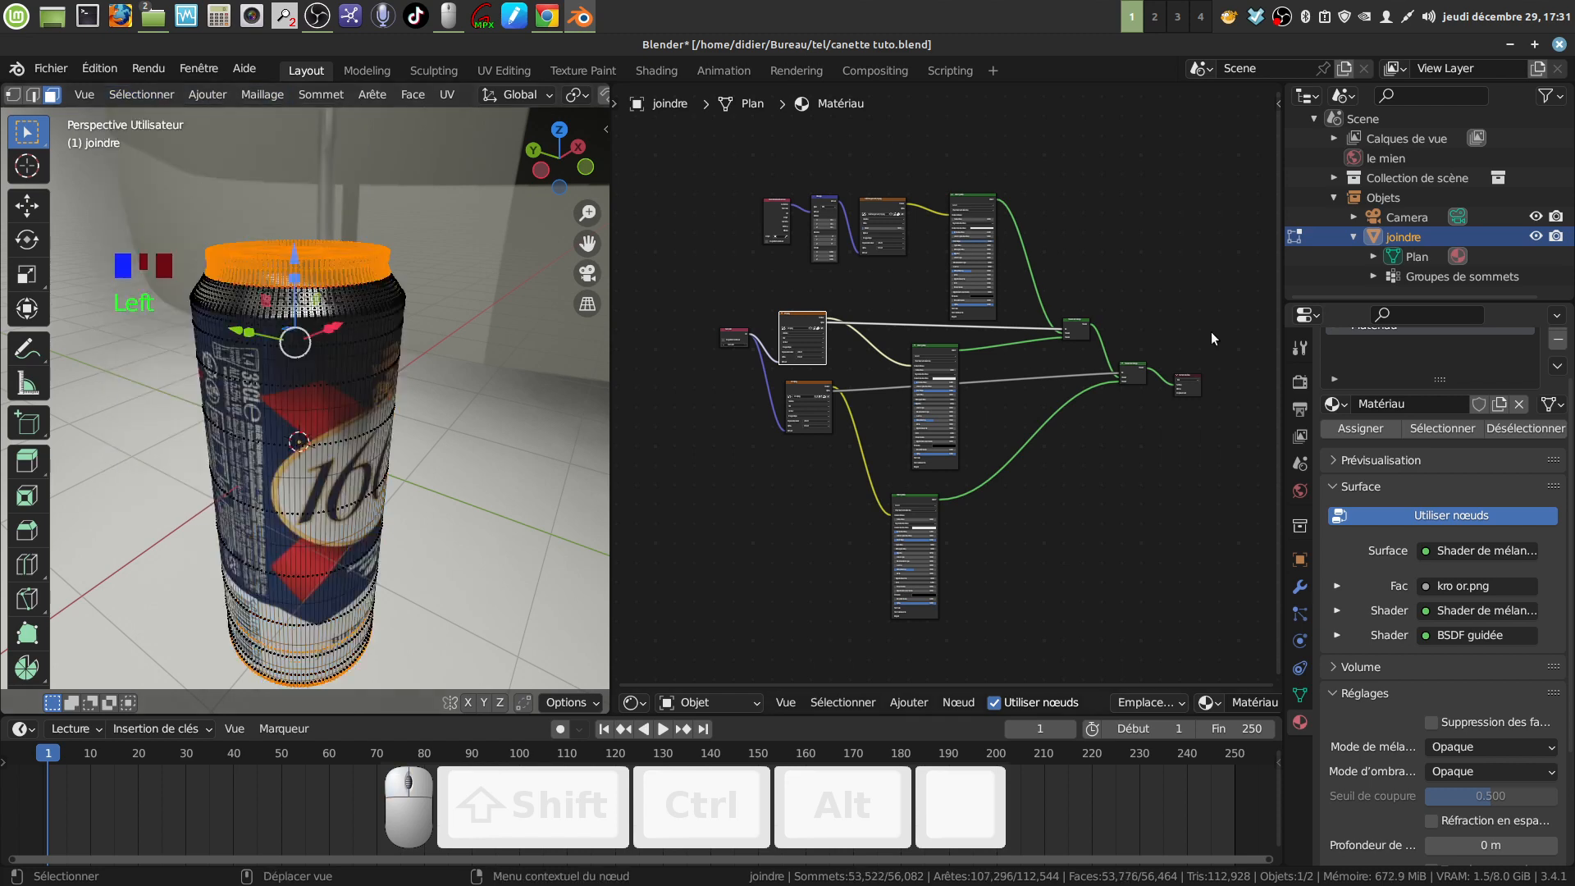
scroll(1394, 382, "up", 3)
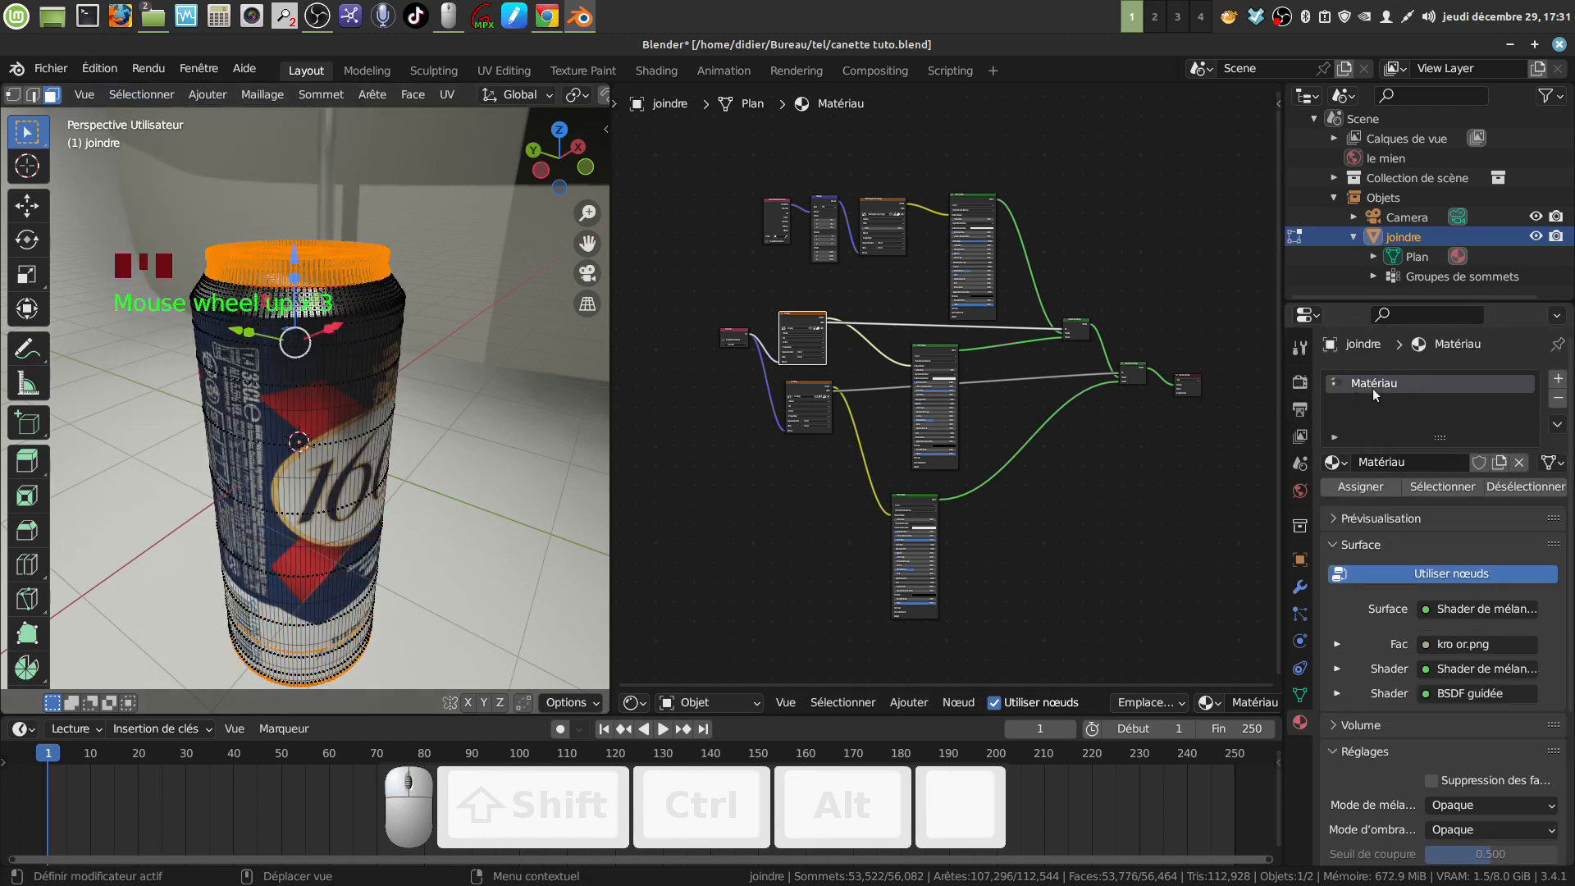
left_click(1499, 464)
left_click(1353, 487)
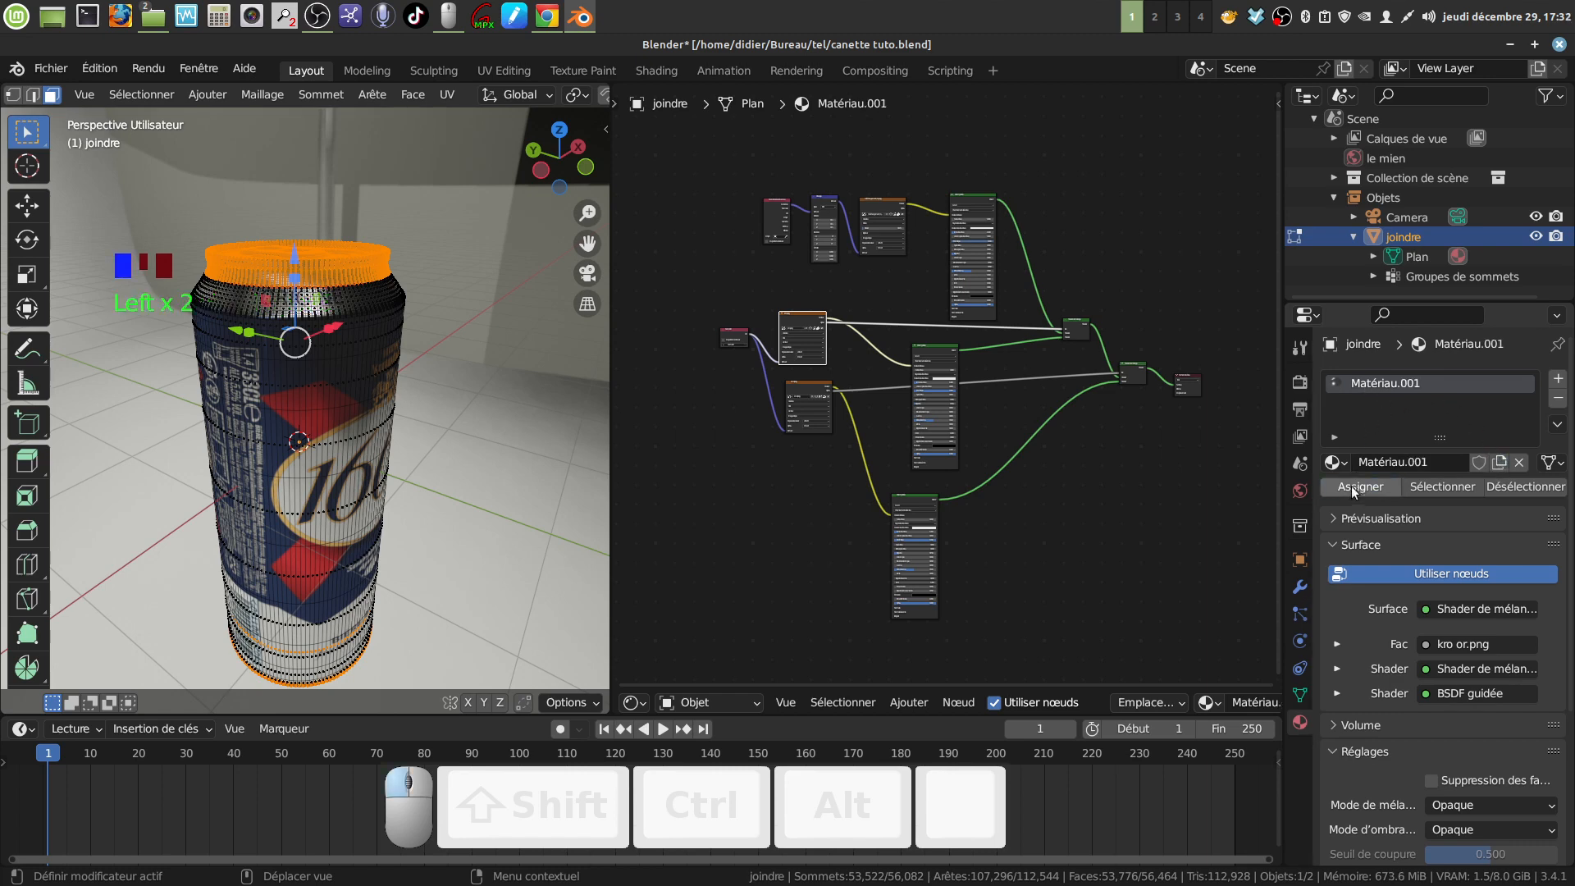
Try deleting the UV map, both label image textures and their two Principled BSDF nodes from the duplicated material
middle_click_drag(1009, 416, 1027, 383)
scroll(1003, 431, "up", 3)
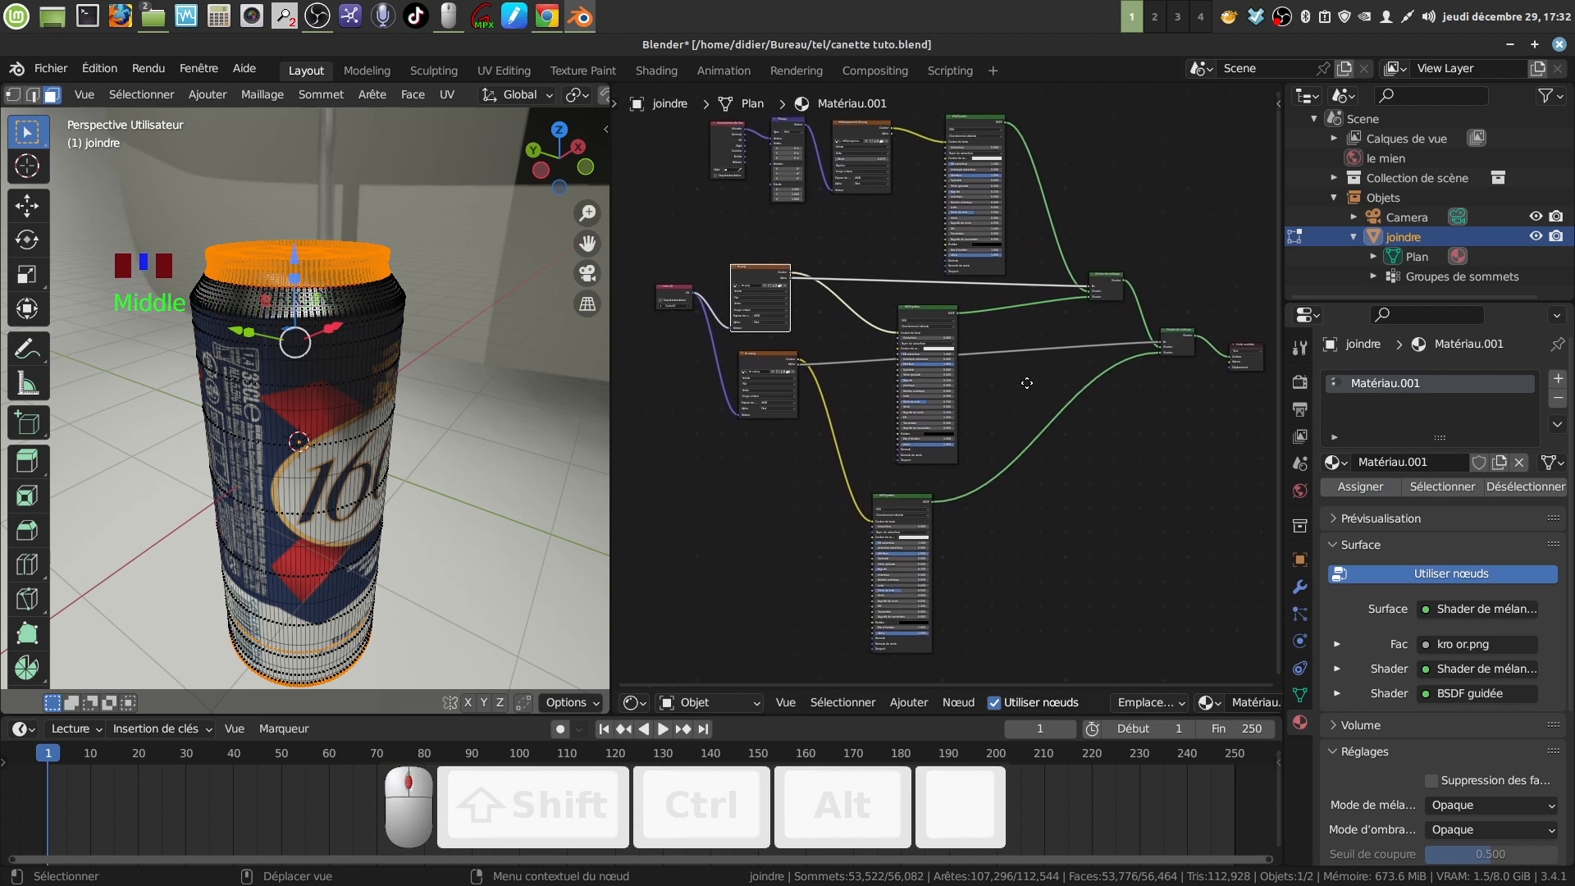
scroll(1026, 383, "down", 2)
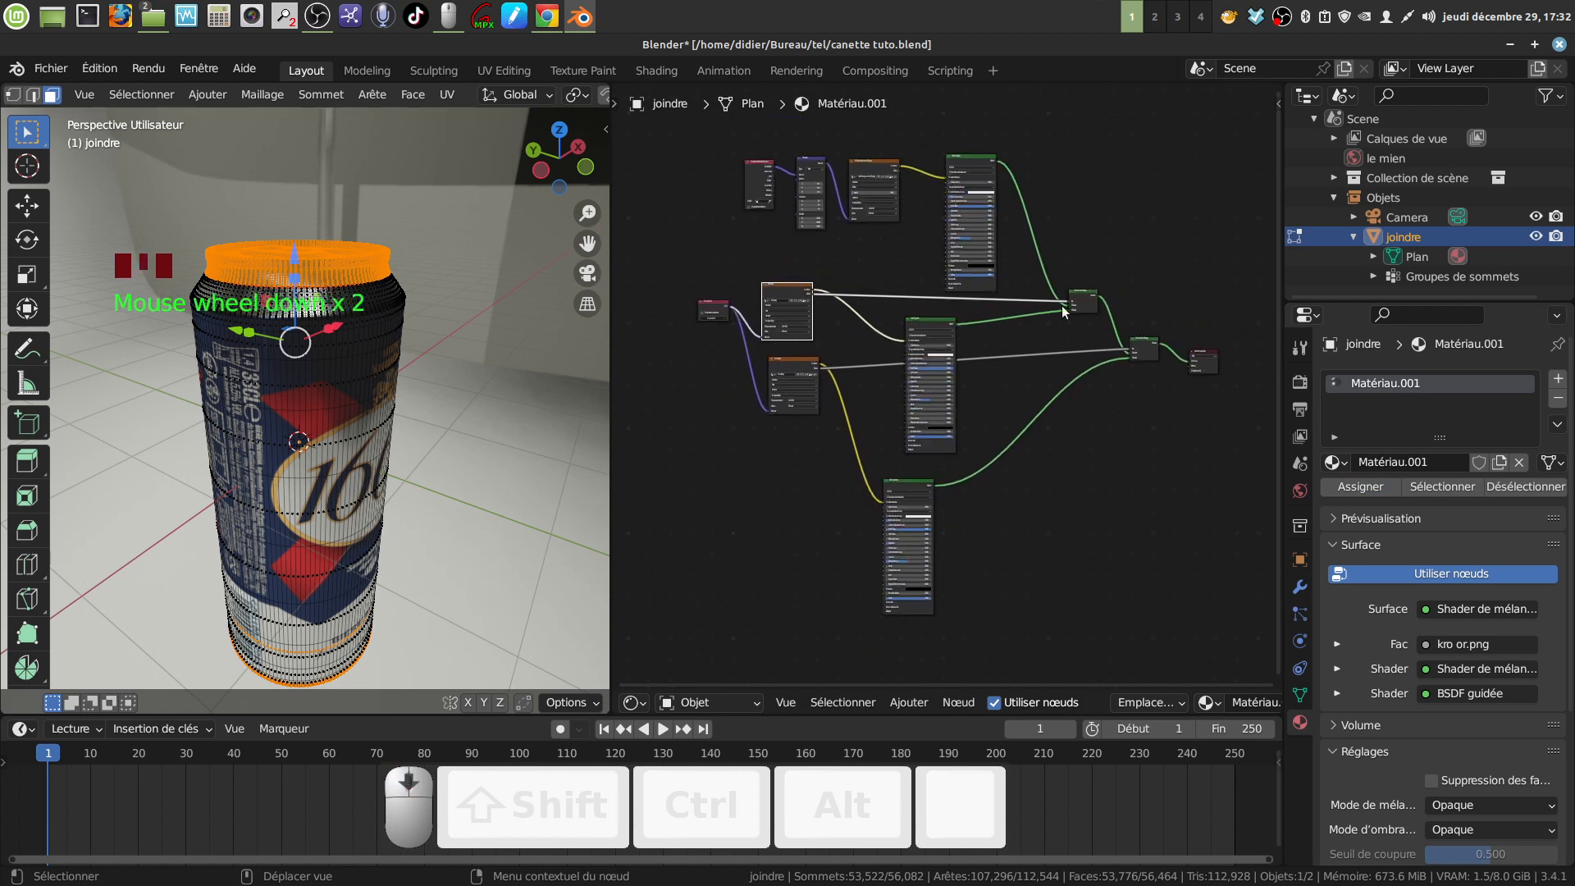
left_click(794, 332)
left_click_drag(666, 268, 922, 617)
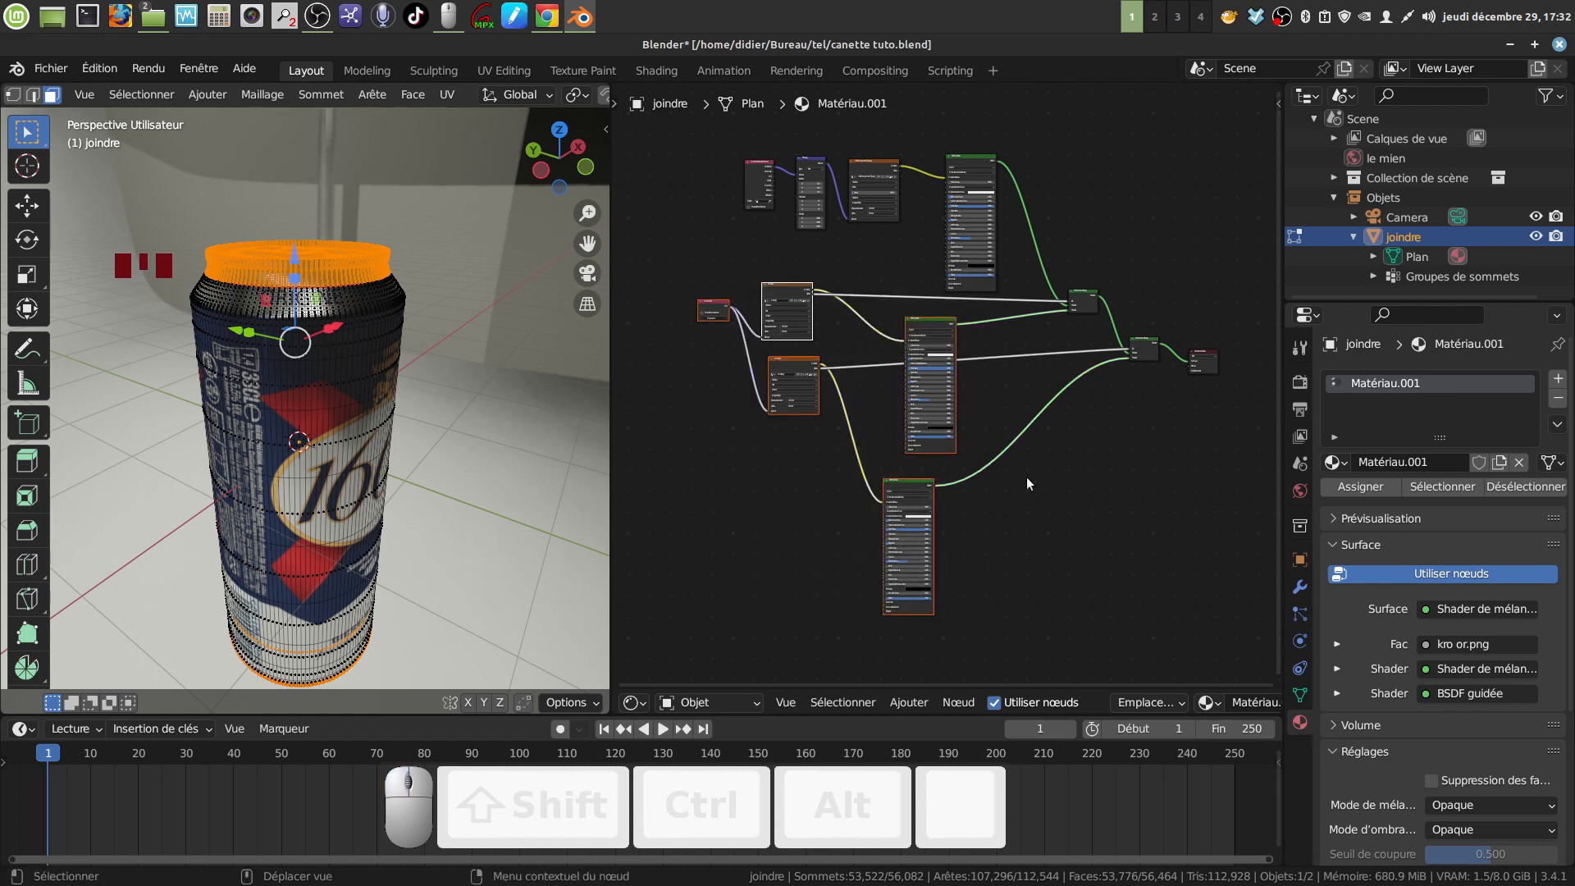
key("x")
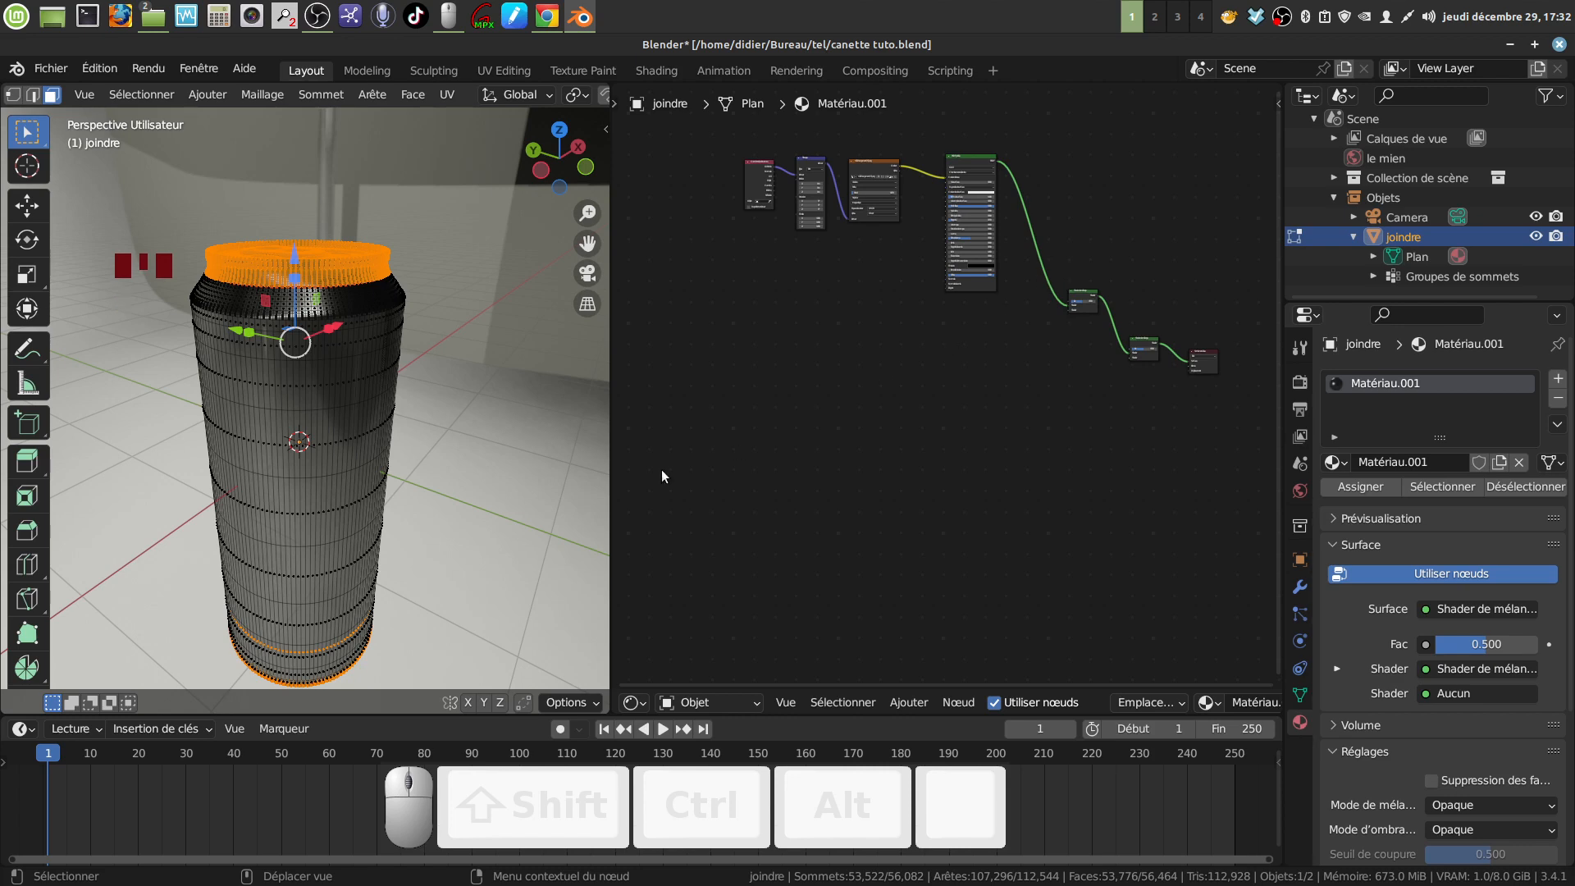
Undo the node deletion, the material duplication and the inverted selection
middle_click_drag(506, 485, 535, 494)
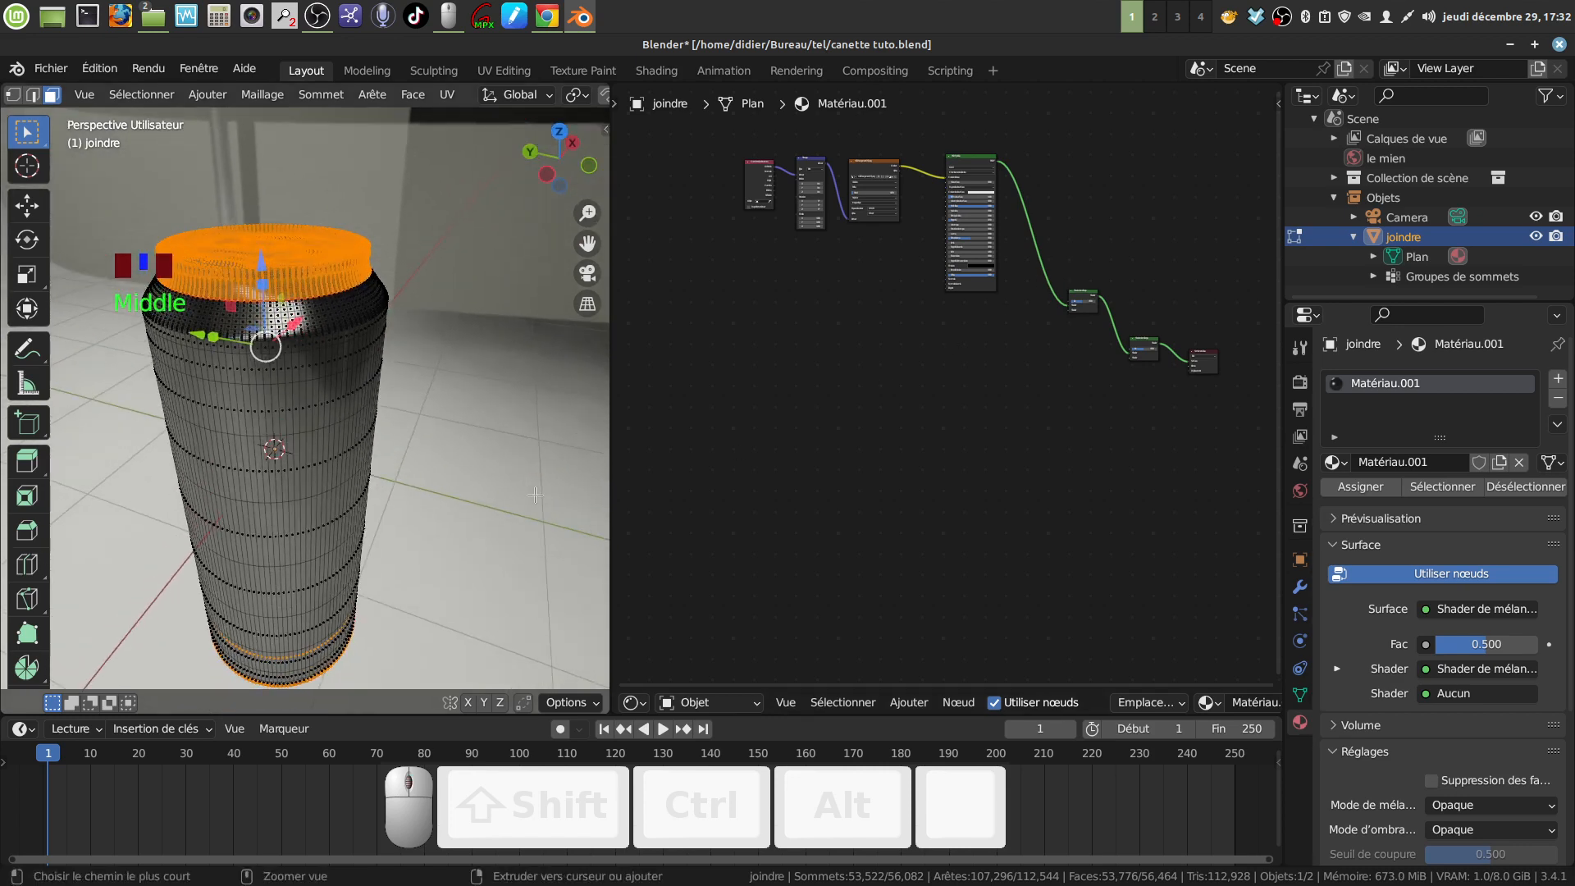
key("ctrl+z")
key("ctrl+z")
key("ctrl+z")
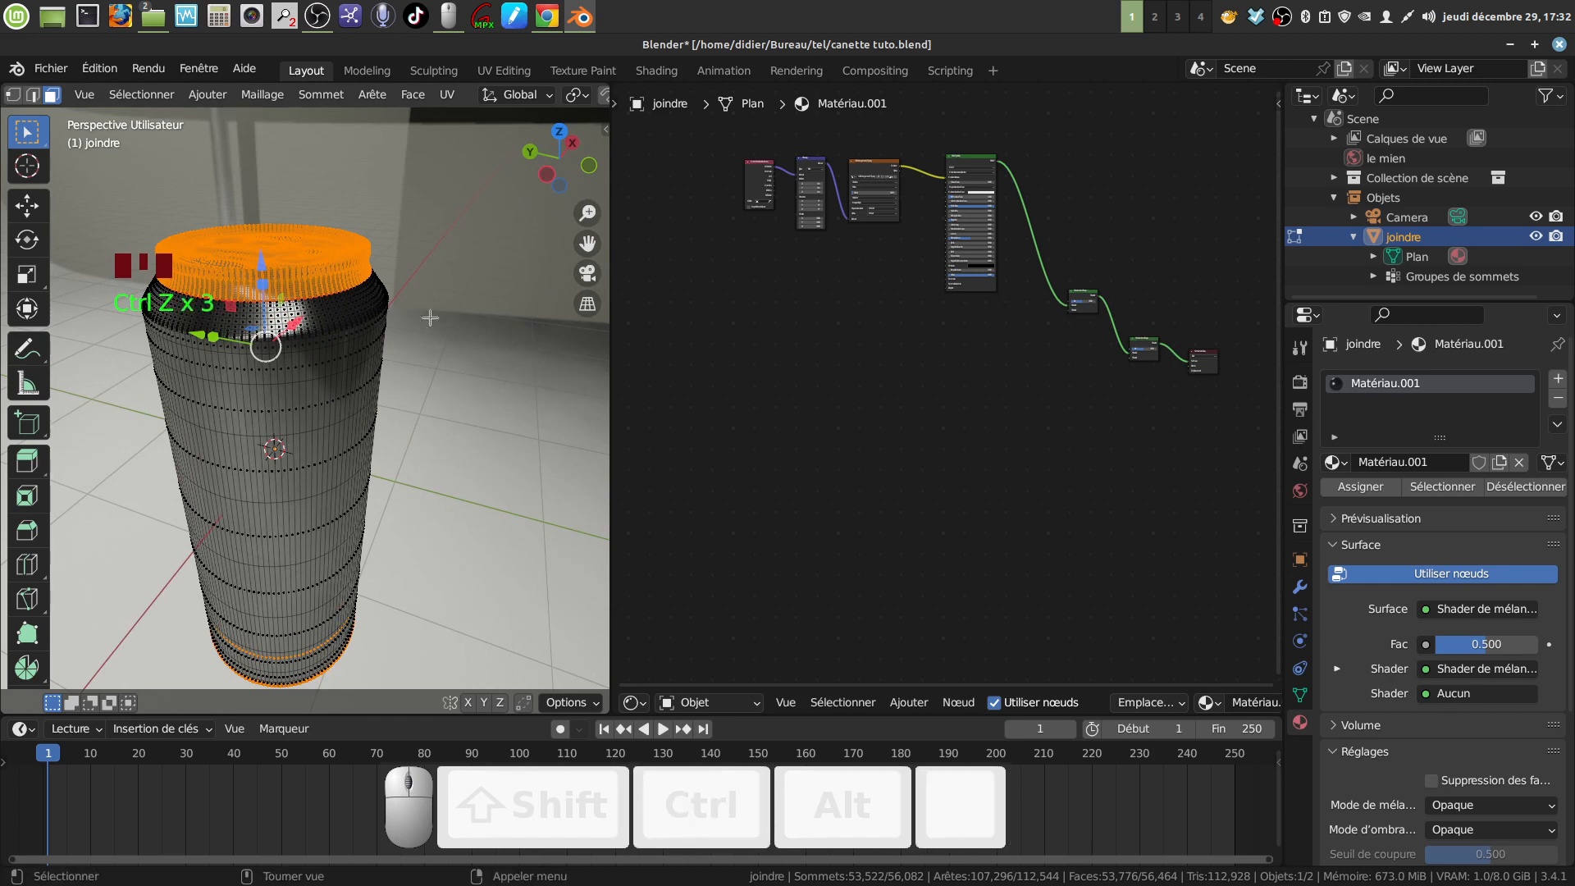
key("ctrl+z")
key("ctrl+z")
key("ctrl+z")
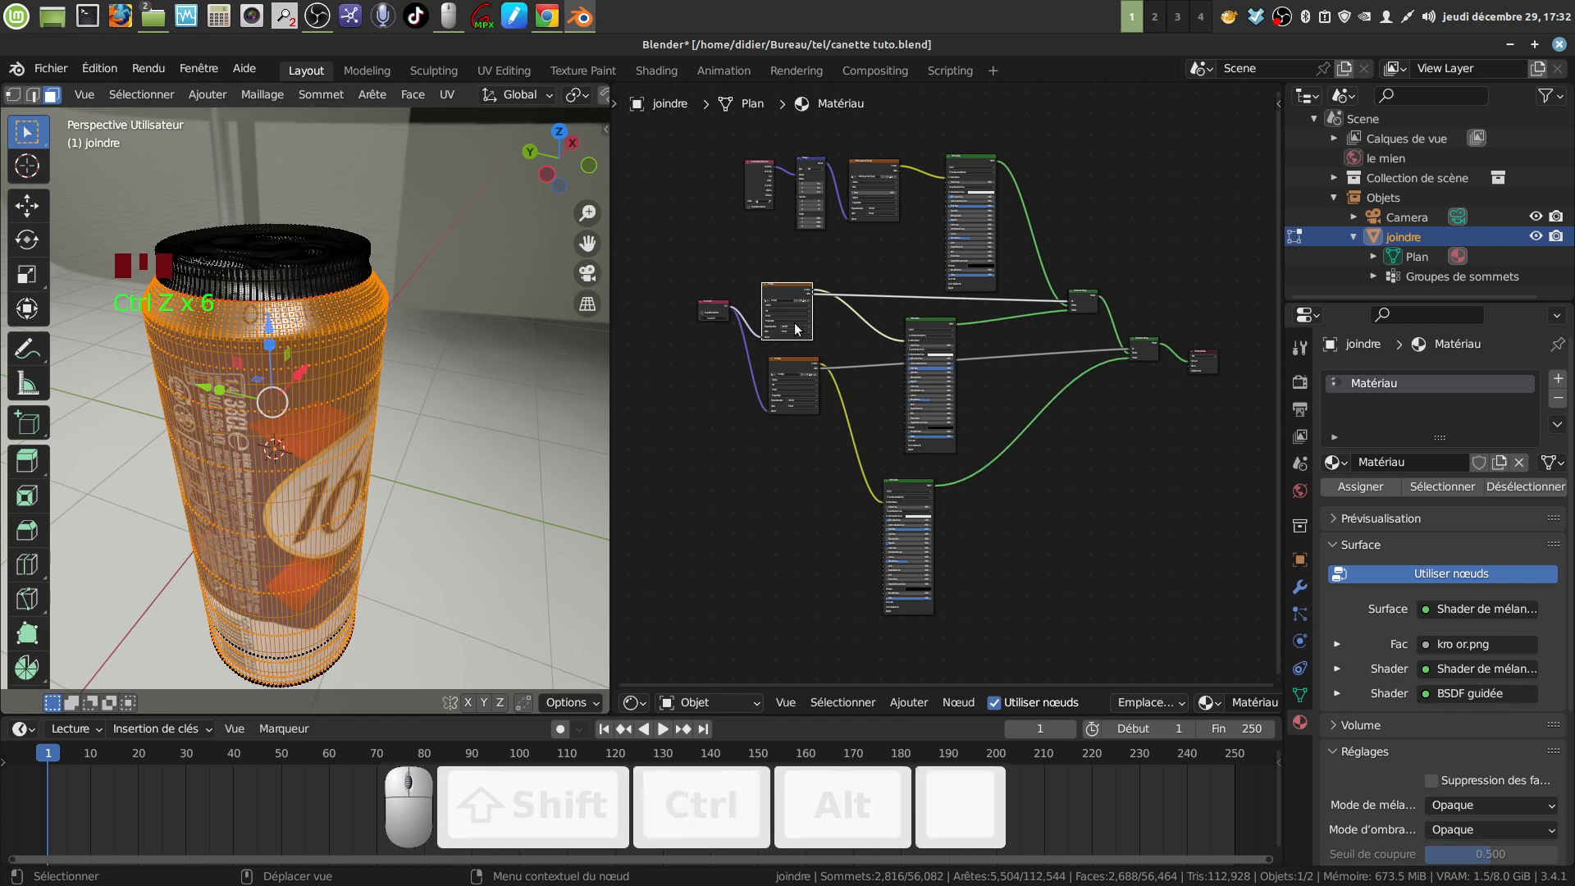
Assign Matériau to the selected body faces again, and invert the selection to the remaining faces
middle_click_drag(427, 410, 372, 441)
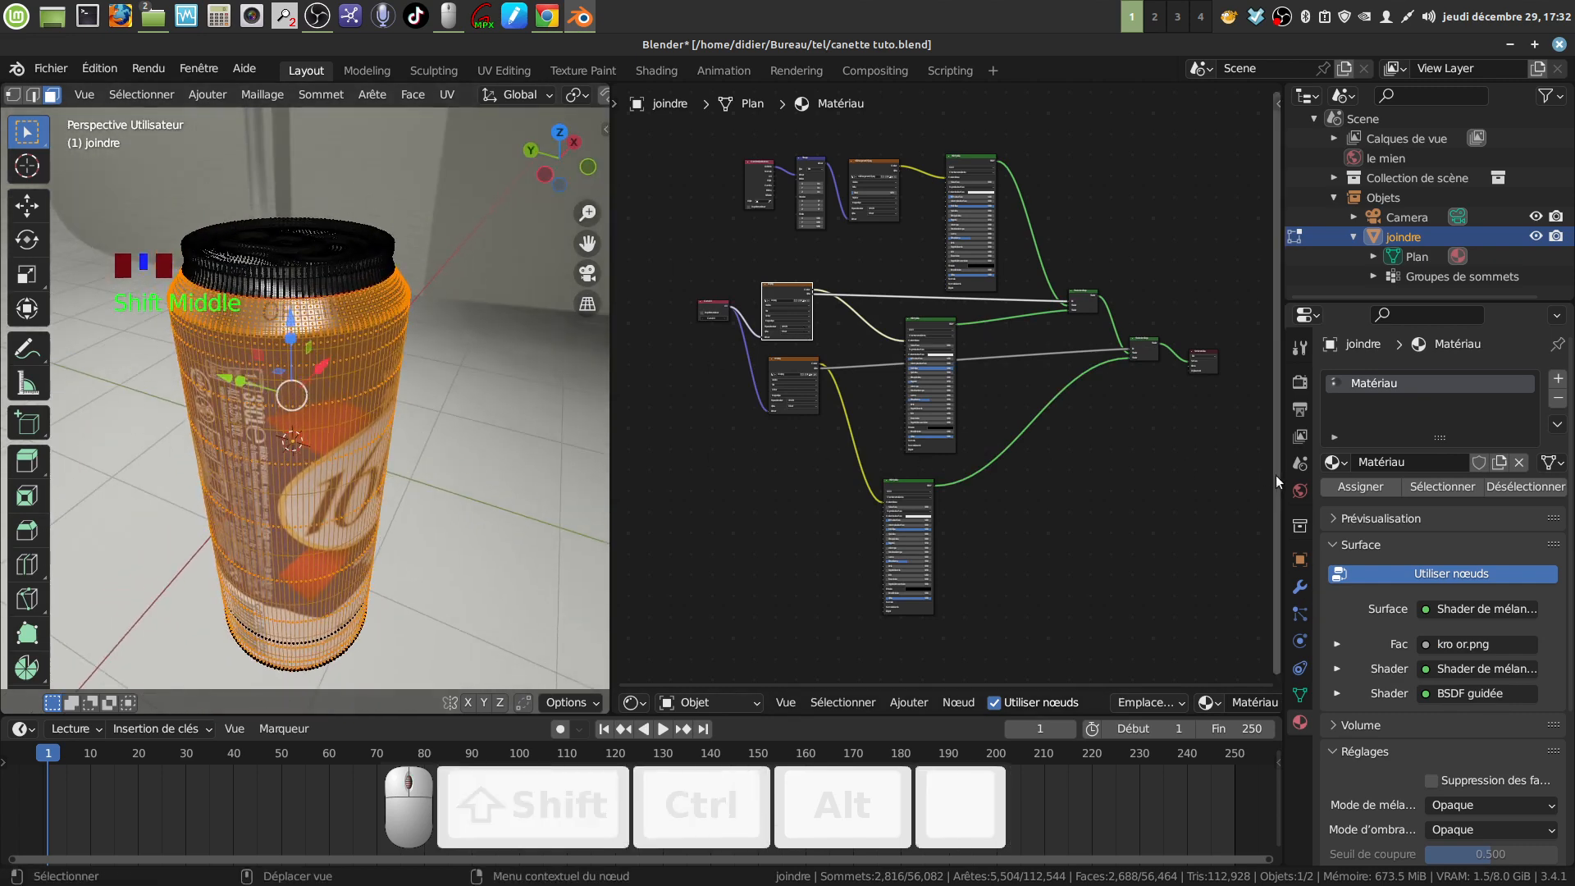
left_click(1362, 488)
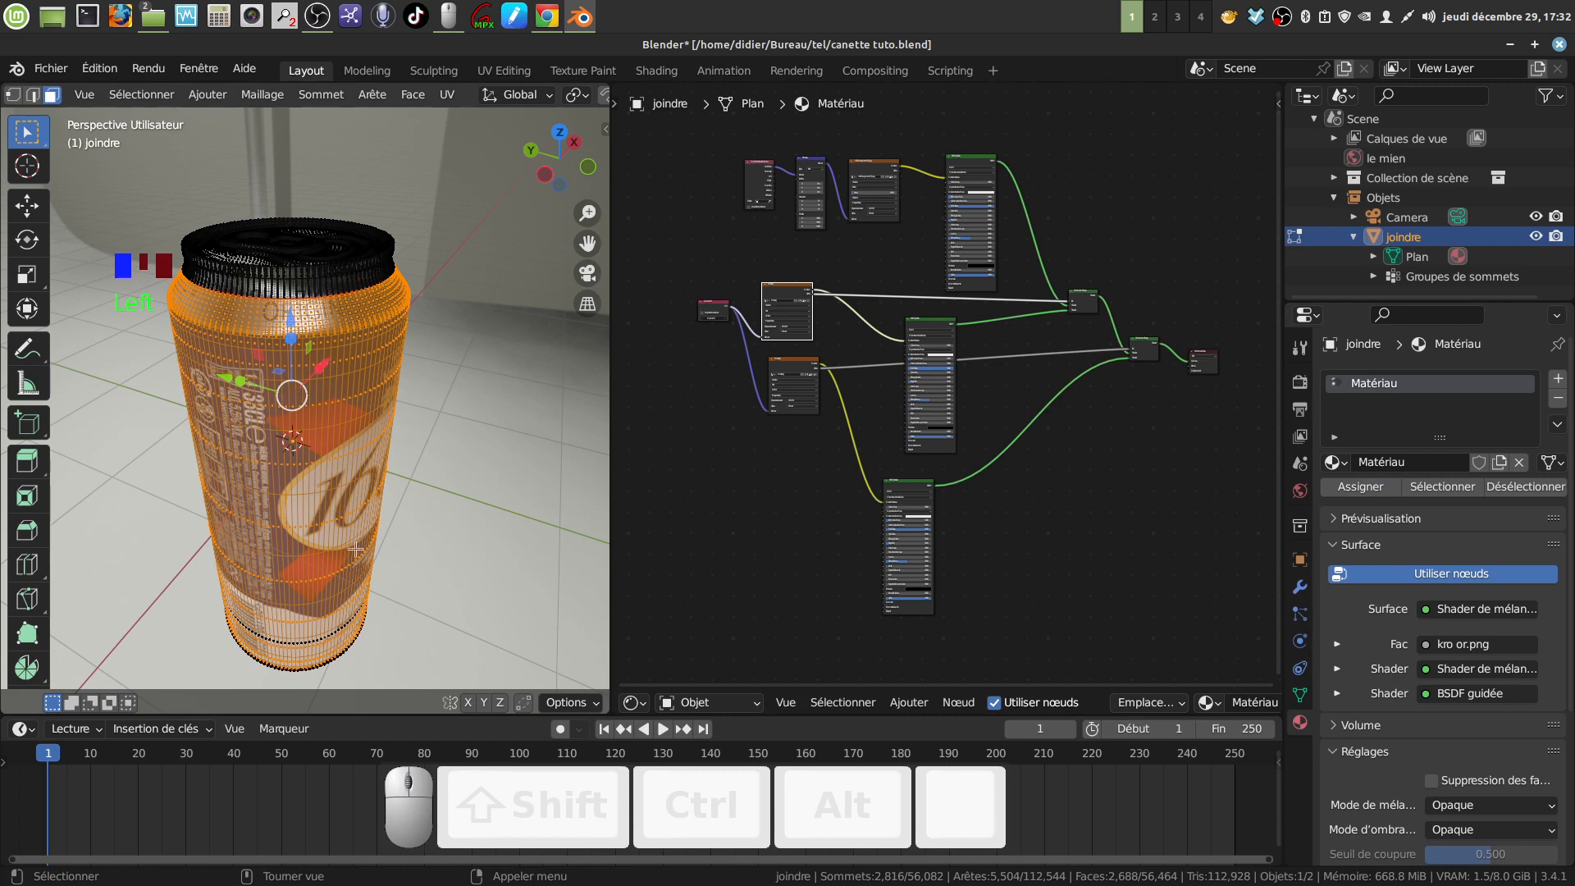
left_click(141, 94)
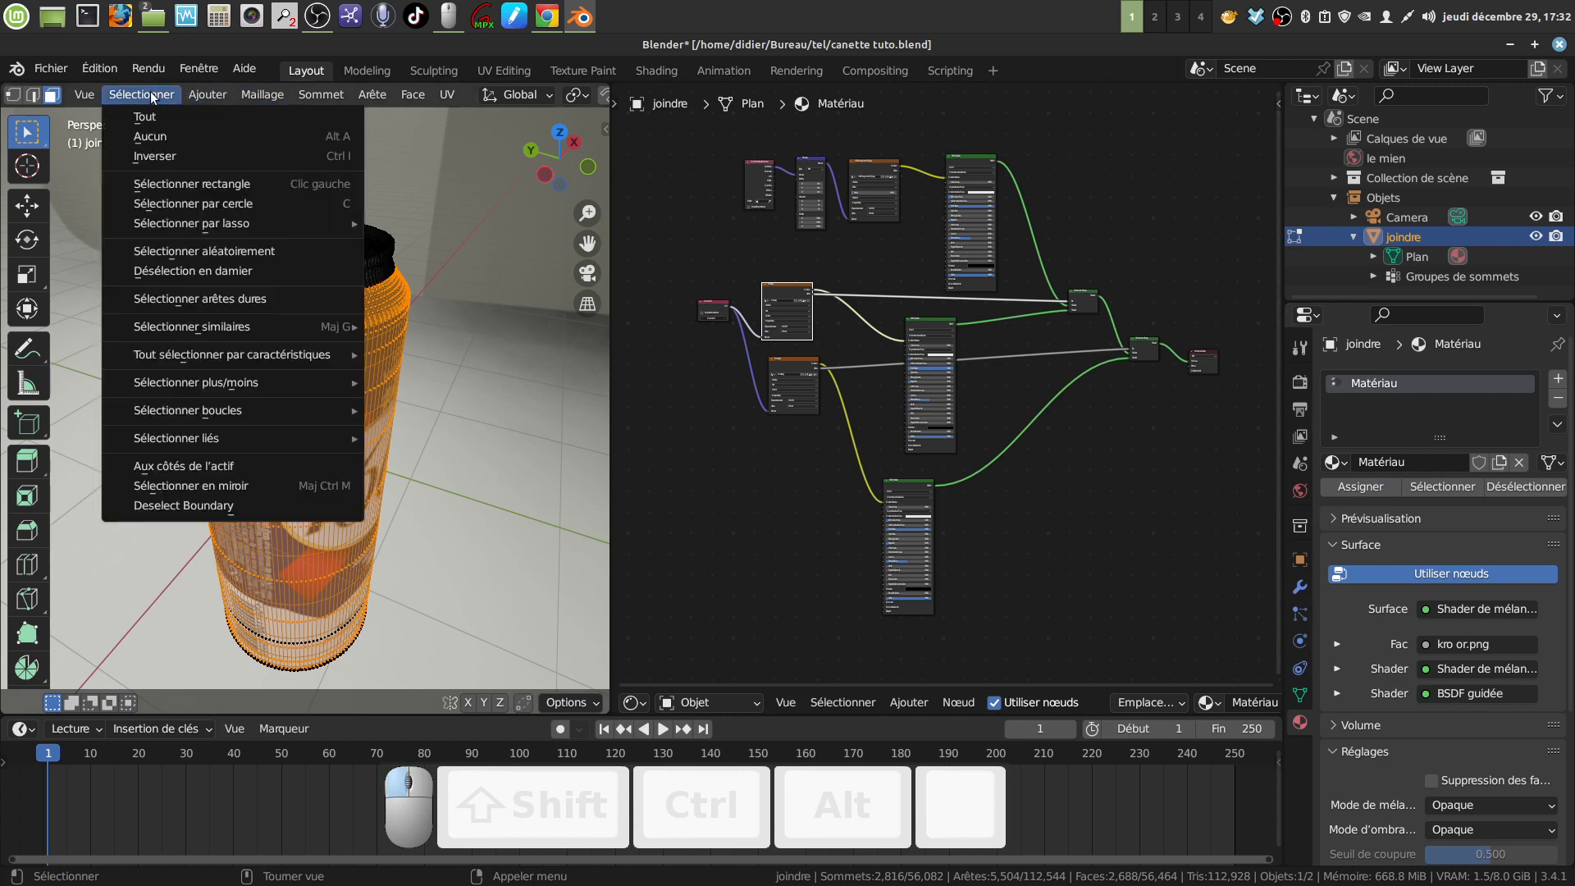
left_click(176, 157)
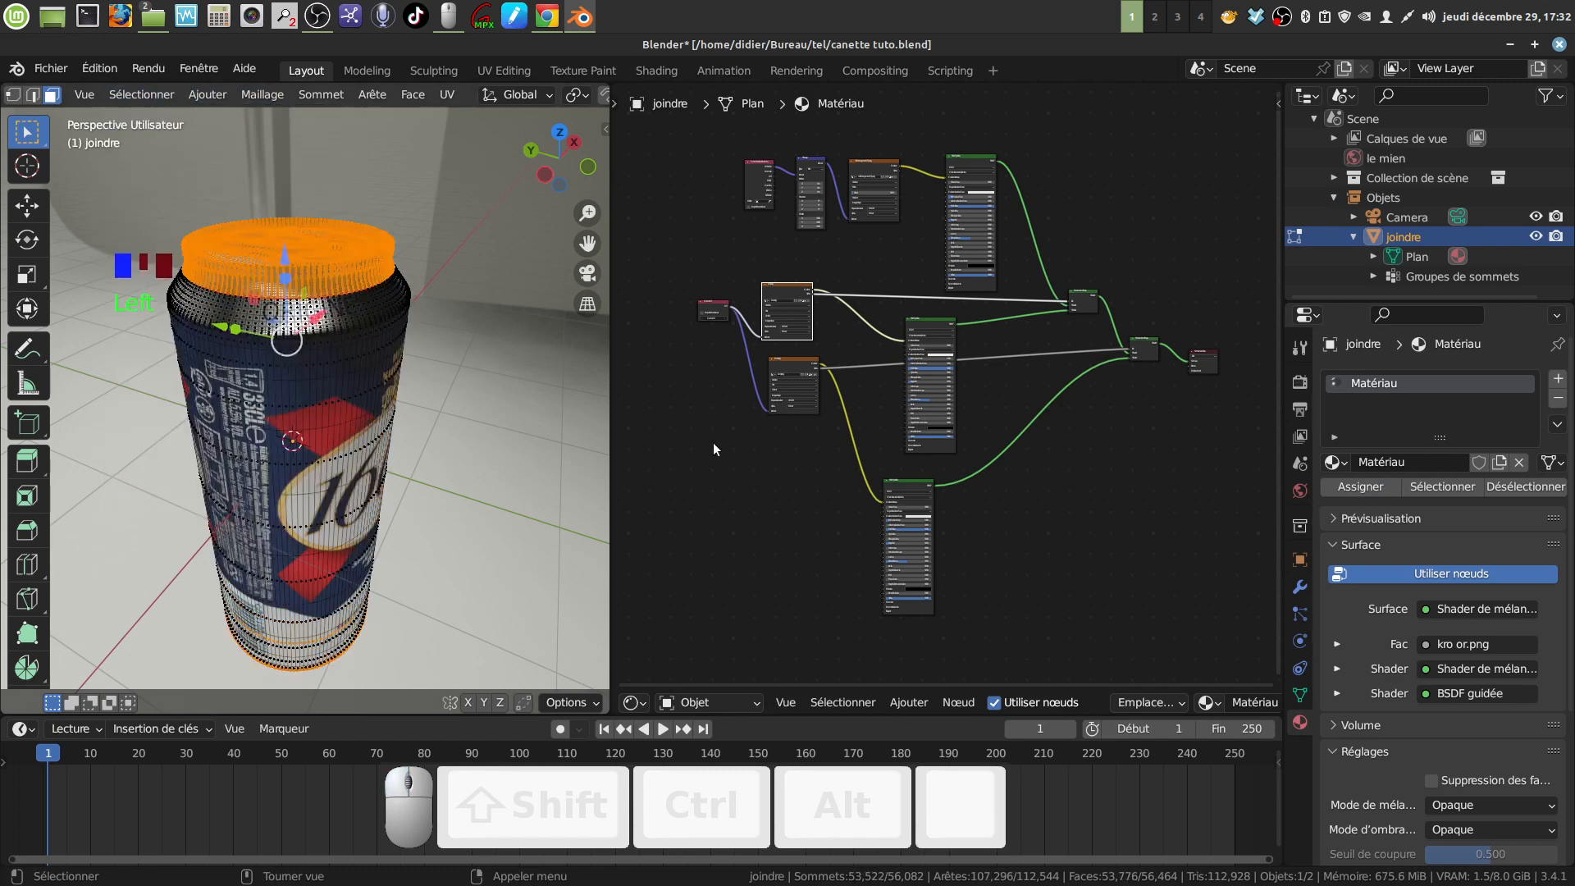
Add a second material slot containing an independent copy of Matériau and assign it to the selected lid and base faces
left_click(1557, 382)
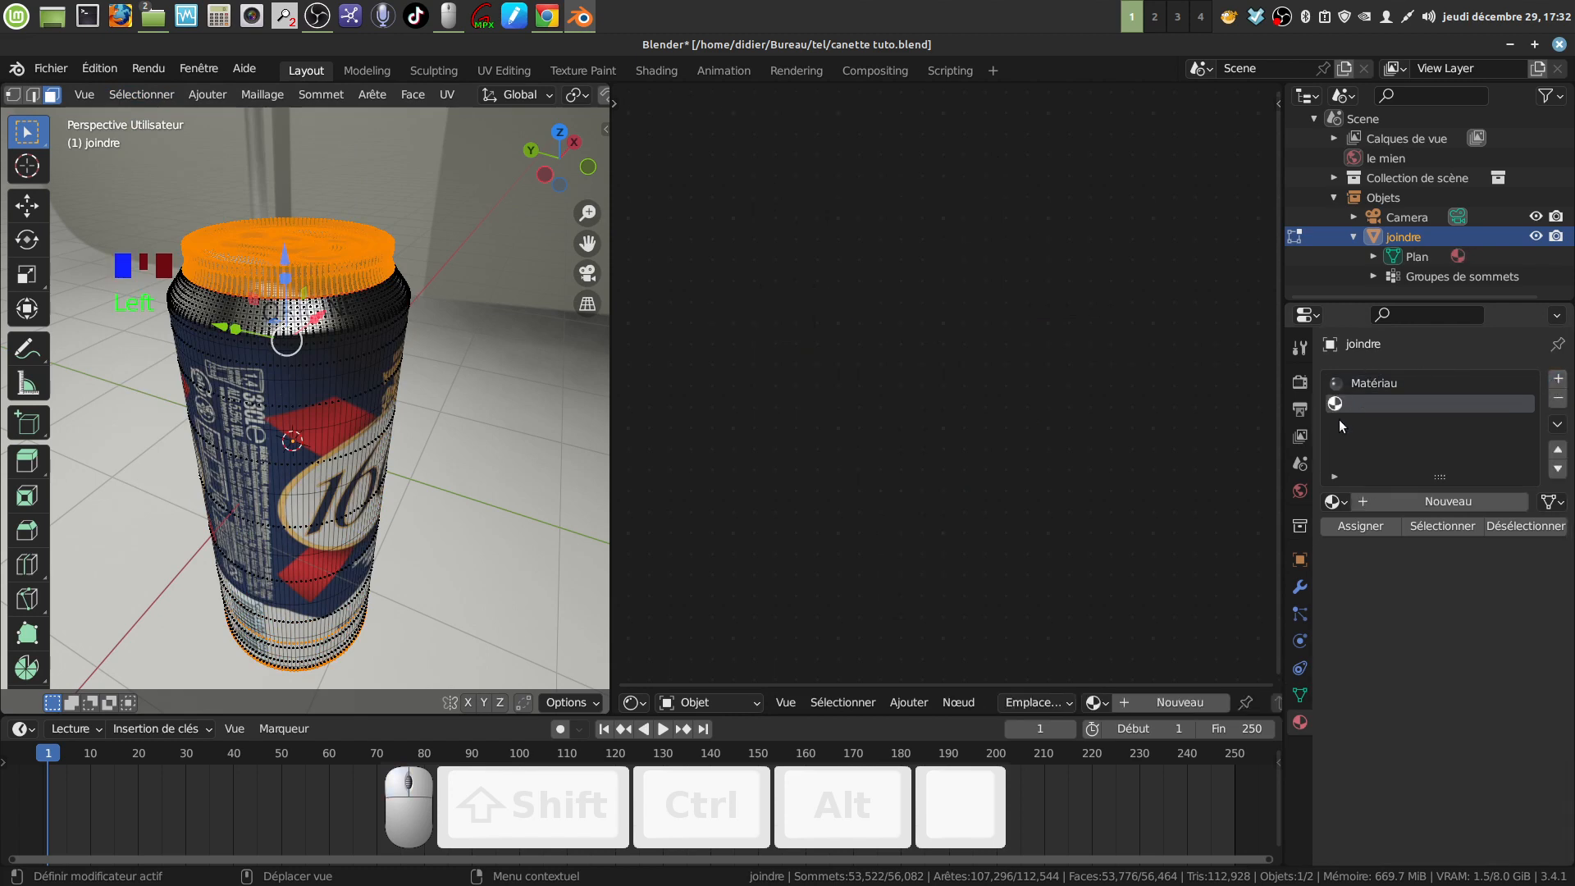
left_click(1345, 502)
left_click(1267, 527)
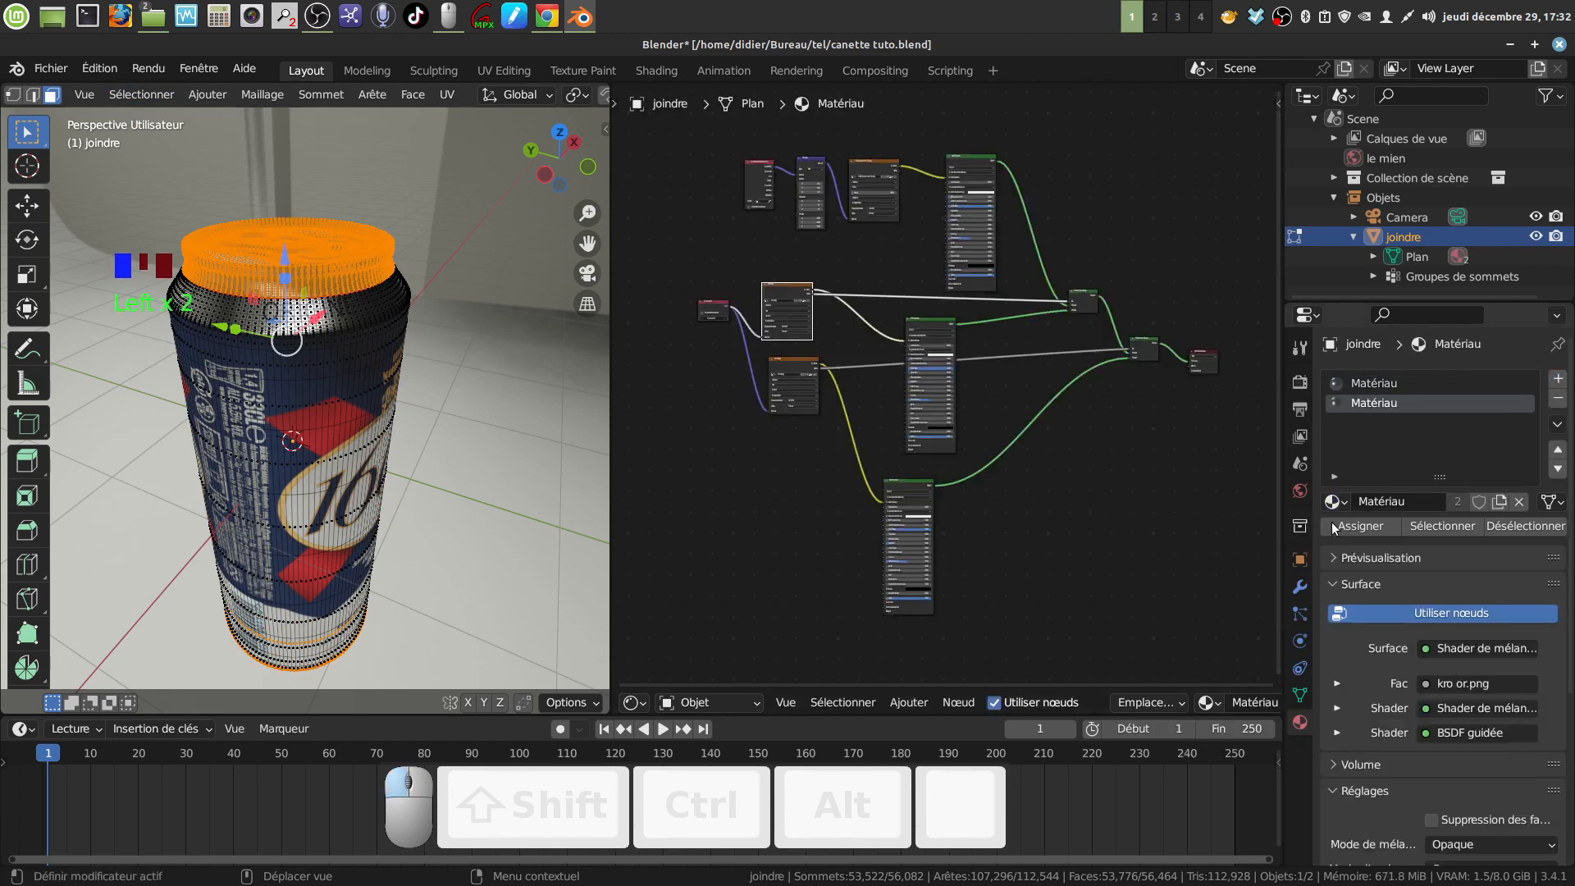
left_click(1500, 501)
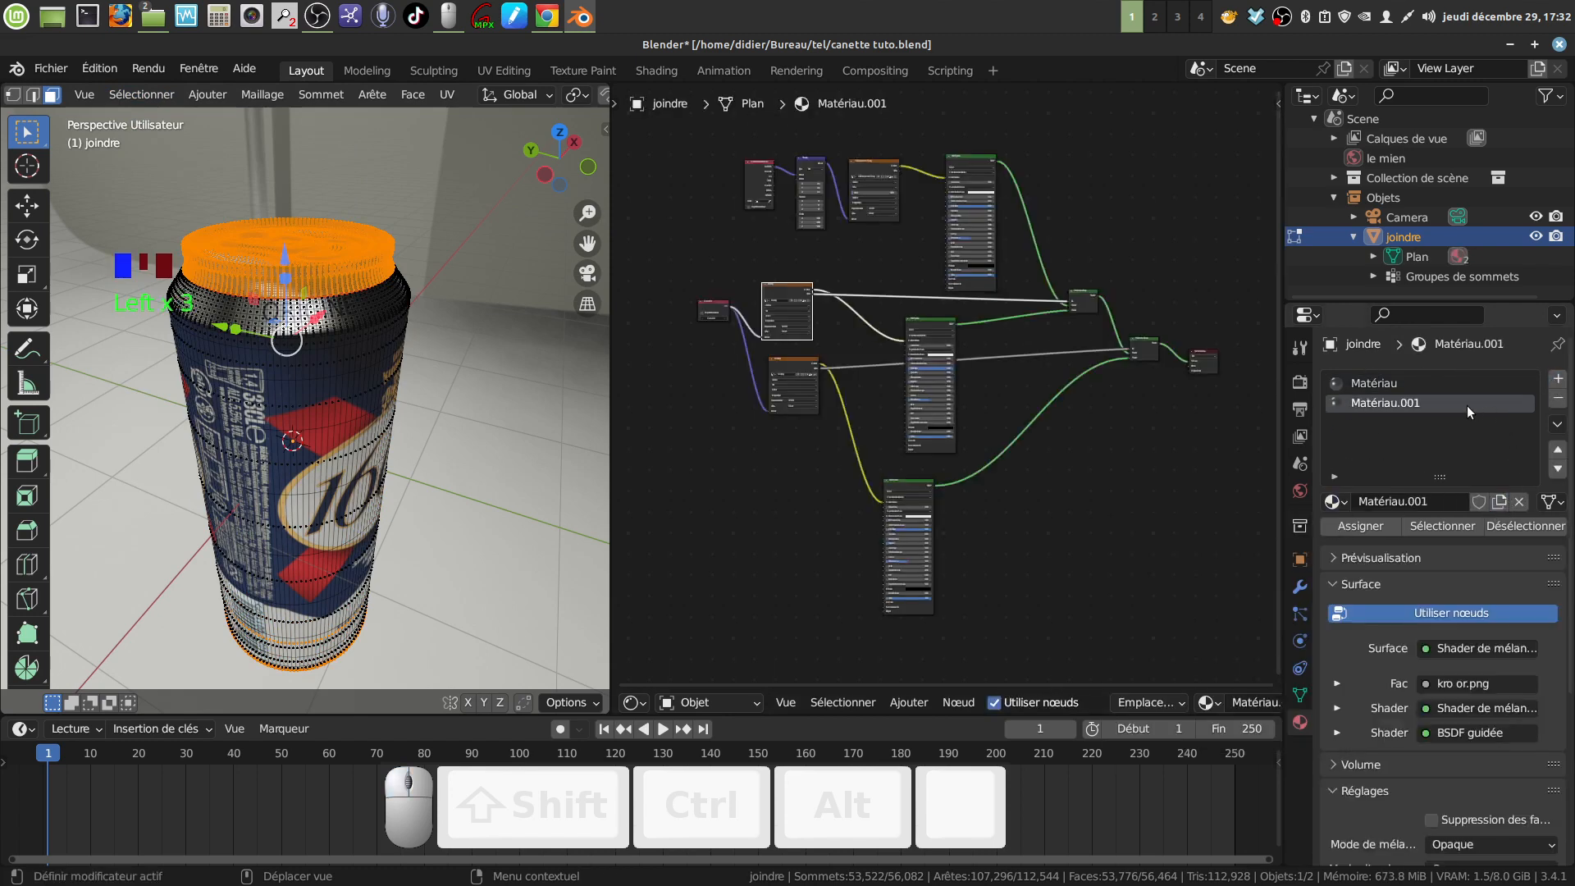
left_click(1376, 528)
Delete the UV map, kro.png and kro or.png texture nodes and their two Principled BSDF nodes from Matériau.001
scroll(918, 464, "down", 2)
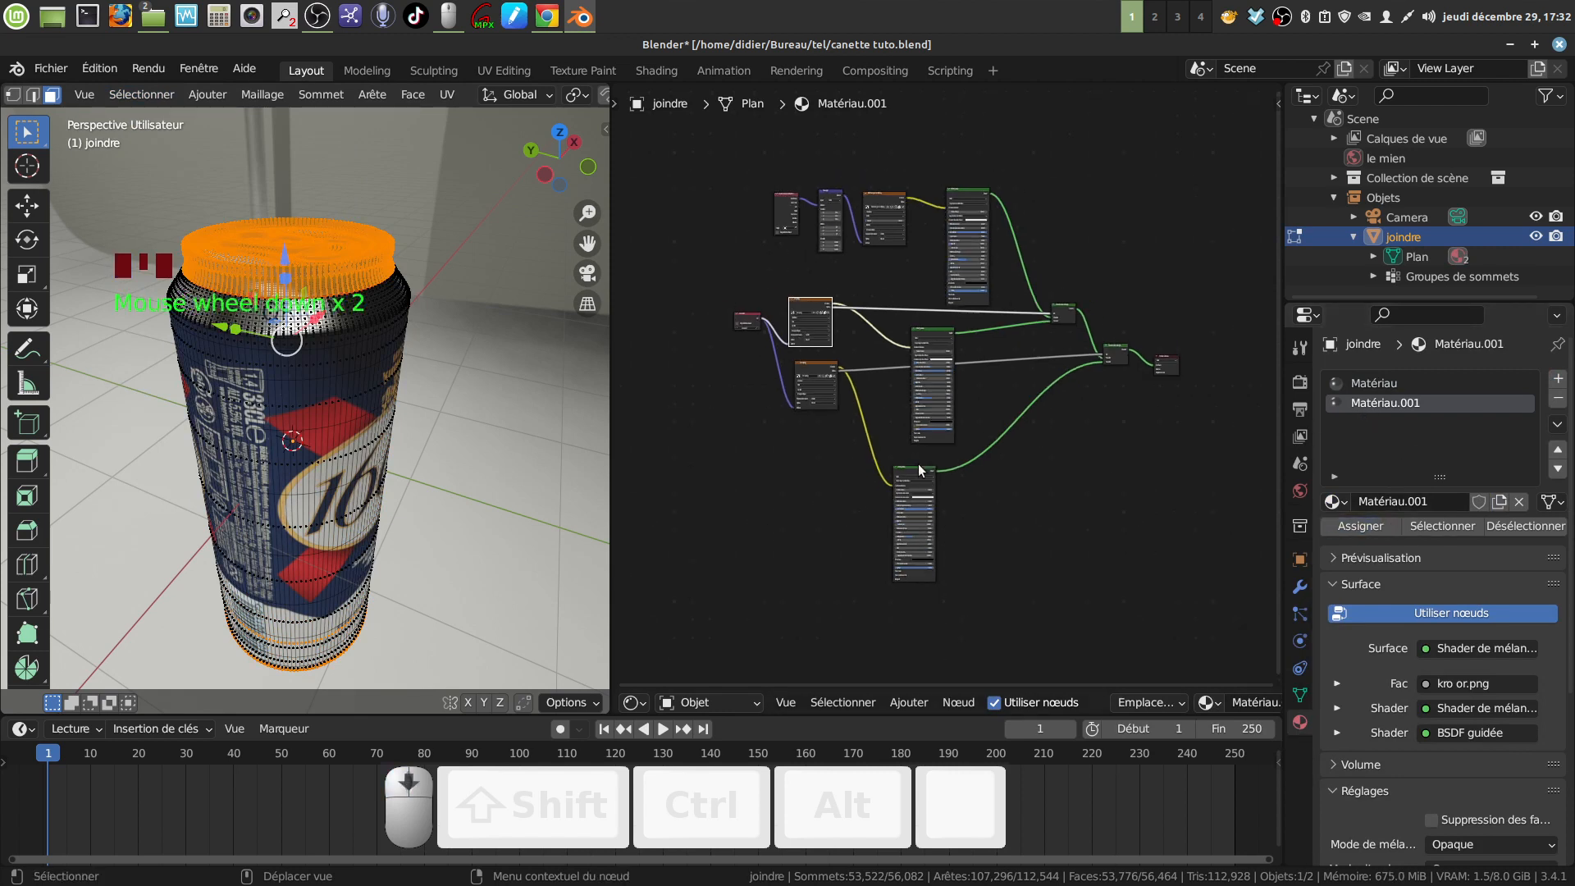
middle_click_drag(918, 464, 901, 462)
left_click(762, 448)
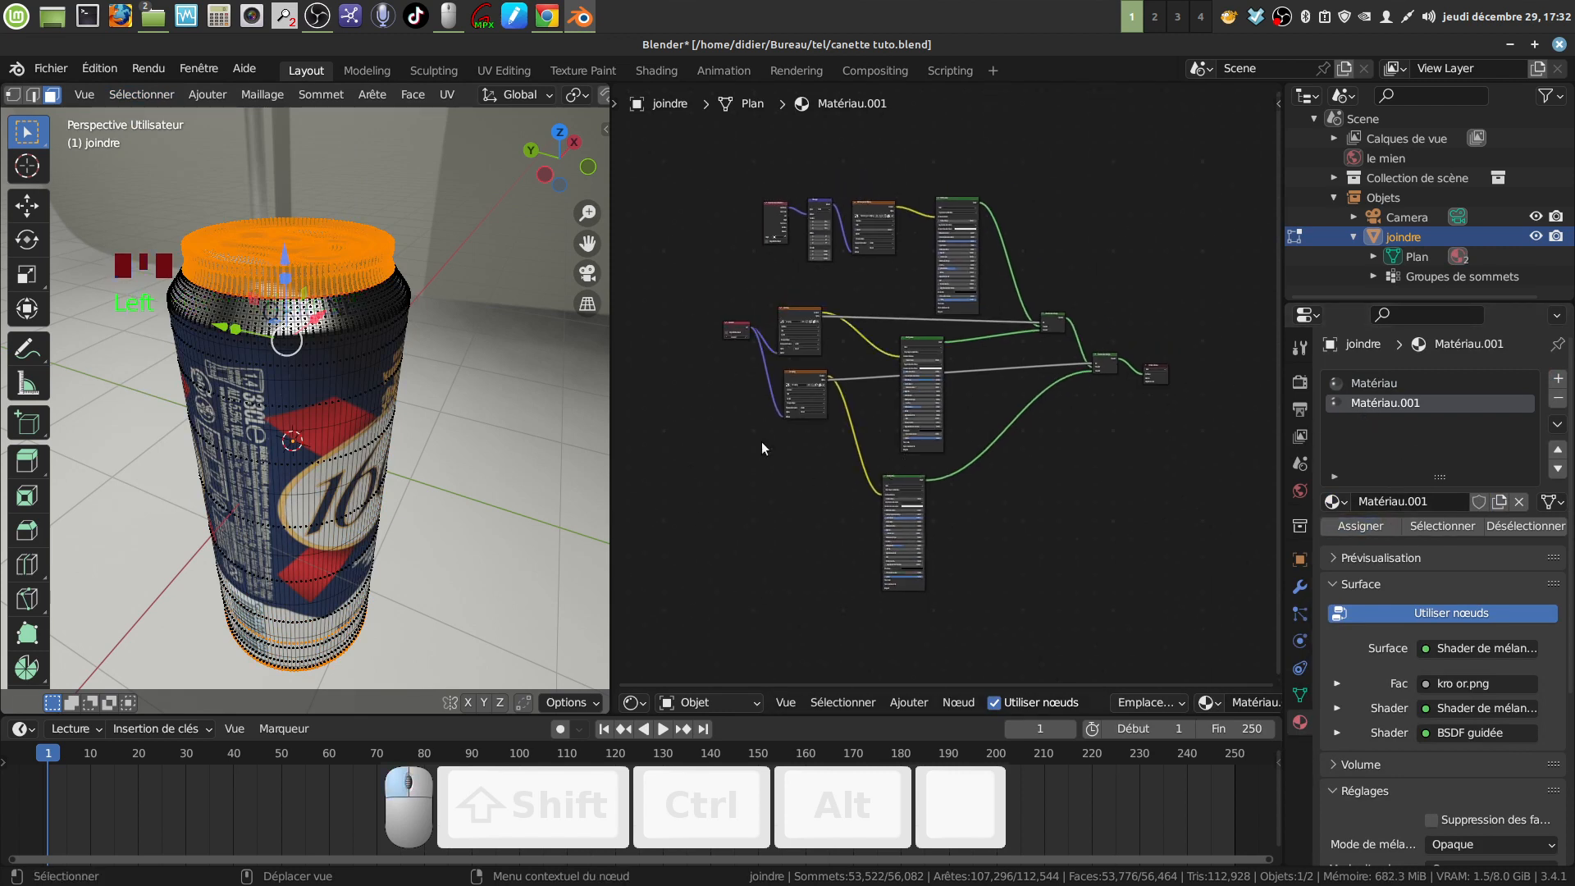
left_click_drag(696, 304, 927, 582)
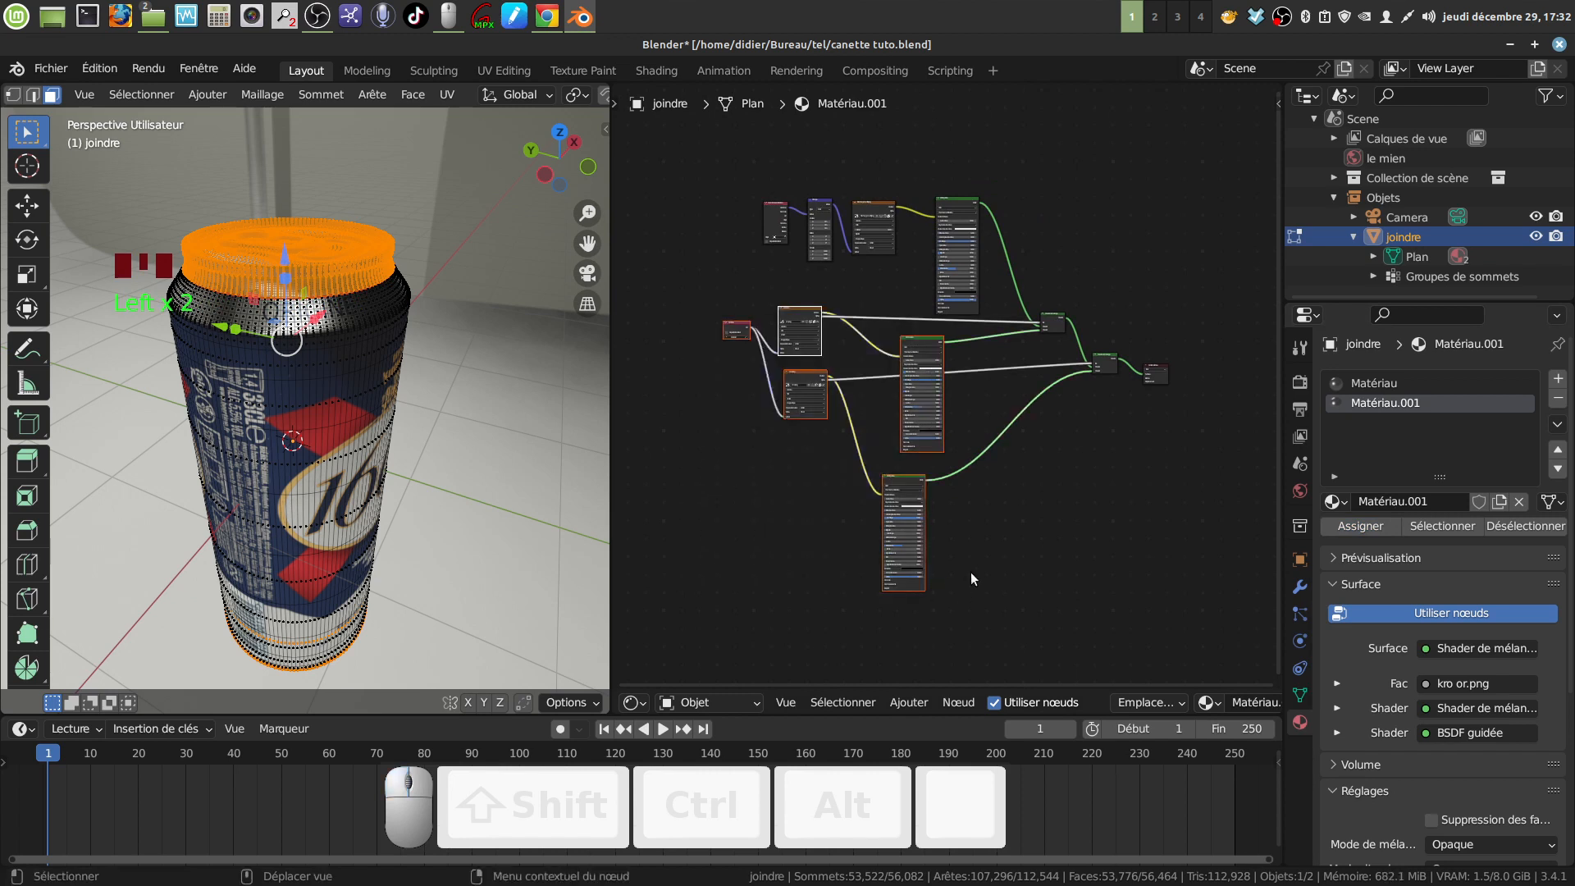
key("x")
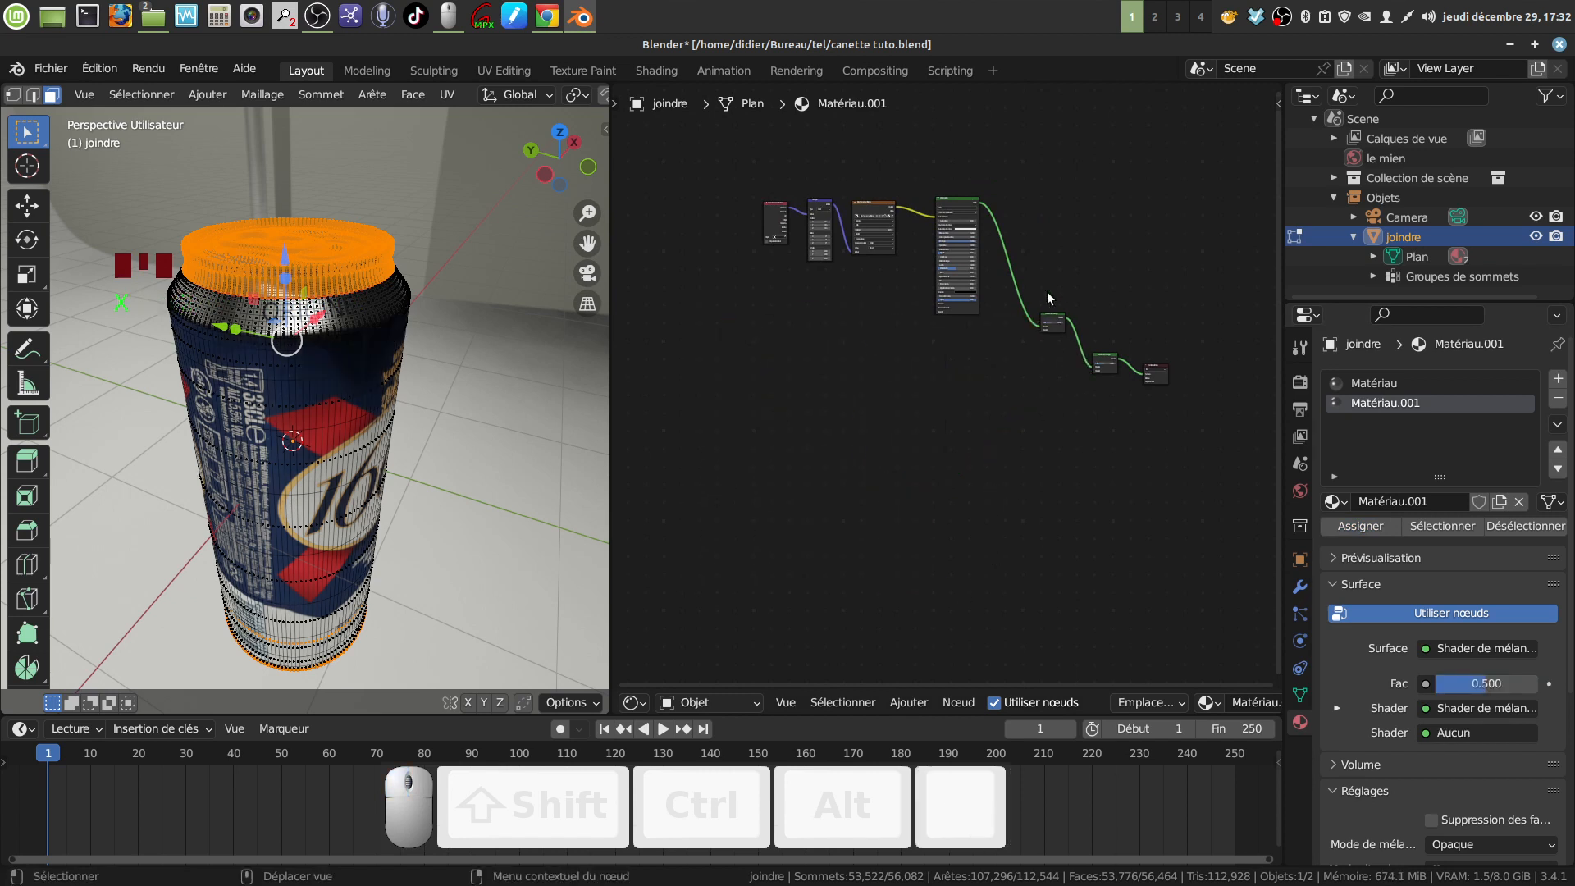
middle_click_drag(1061, 442, 935, 460, "shift")
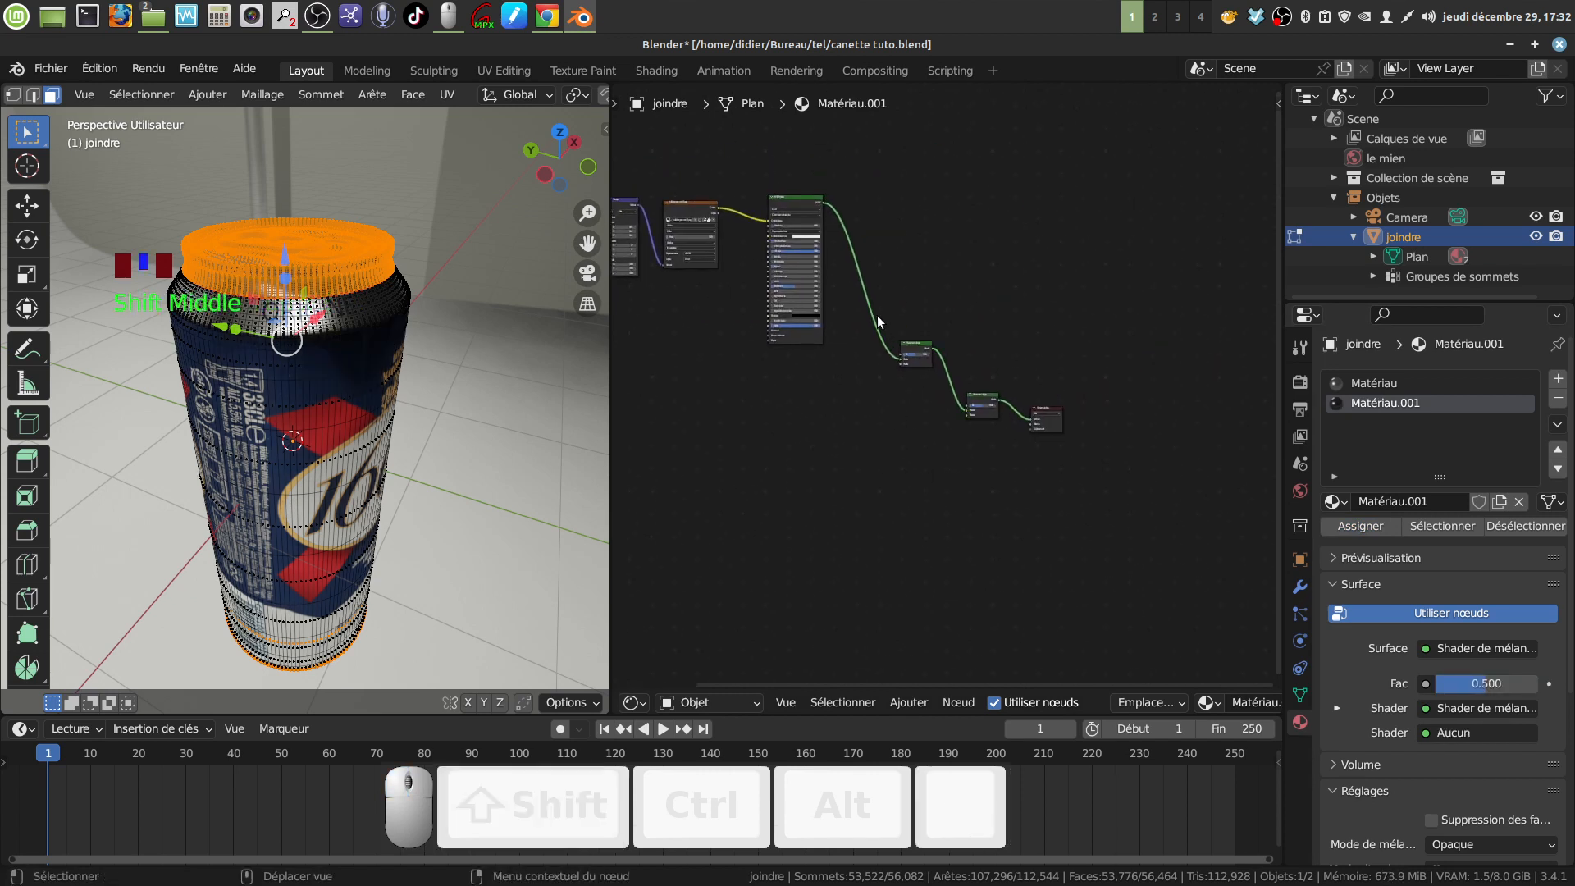
Delete both Mix Shader nodes from Matériau.001 and connect the remaining Principled BSDF to the Material Output's Surface
left_click_drag(876, 315, 995, 487)
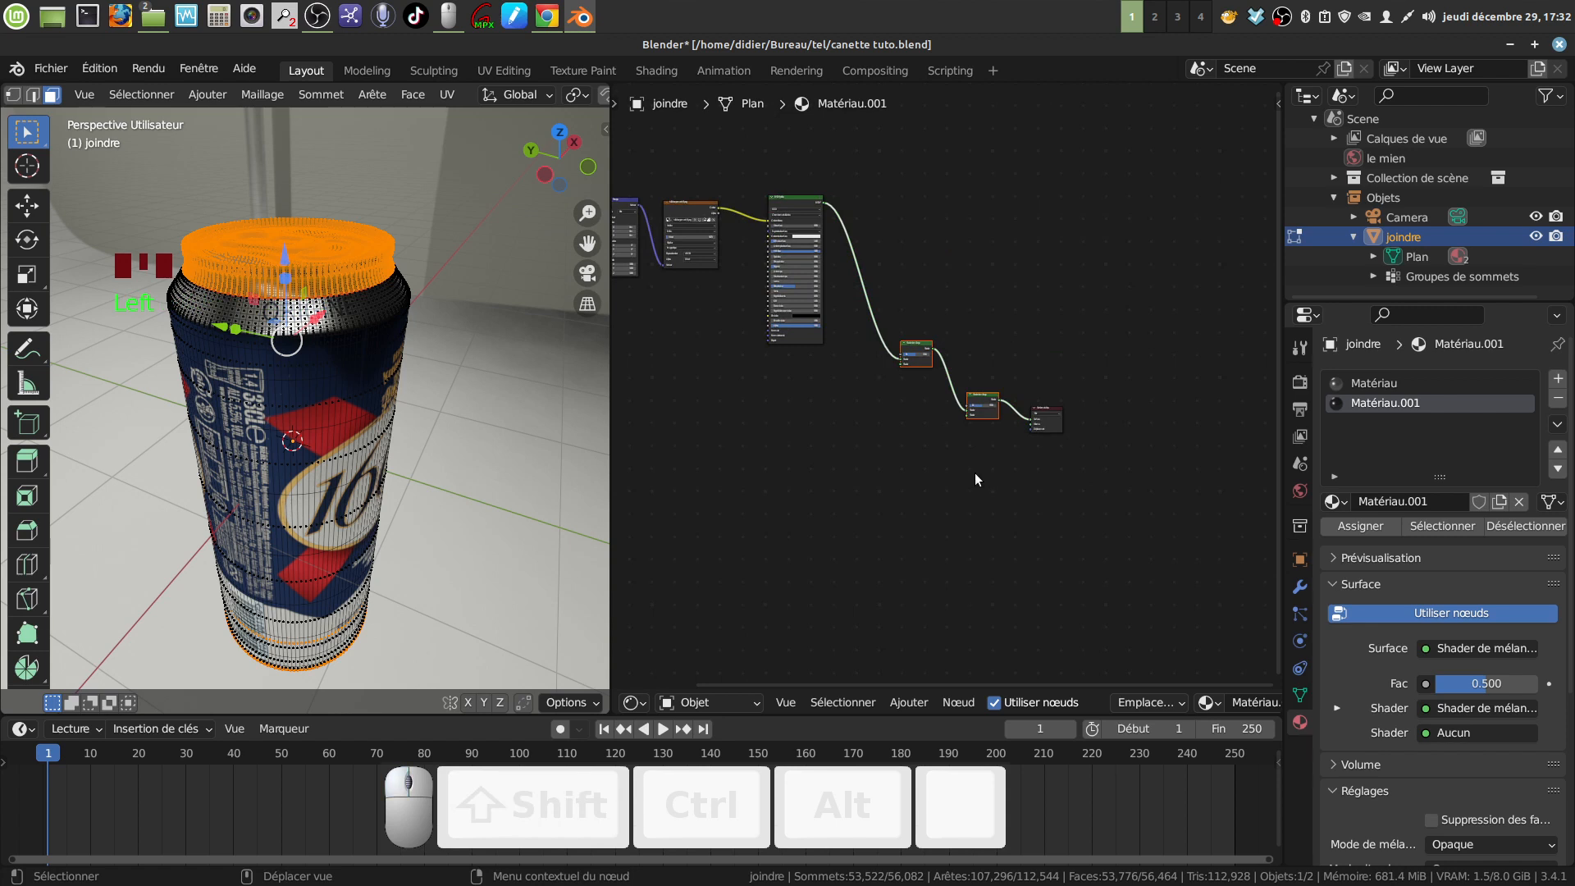
key("x")
left_click_drag(1043, 415, 894, 220)
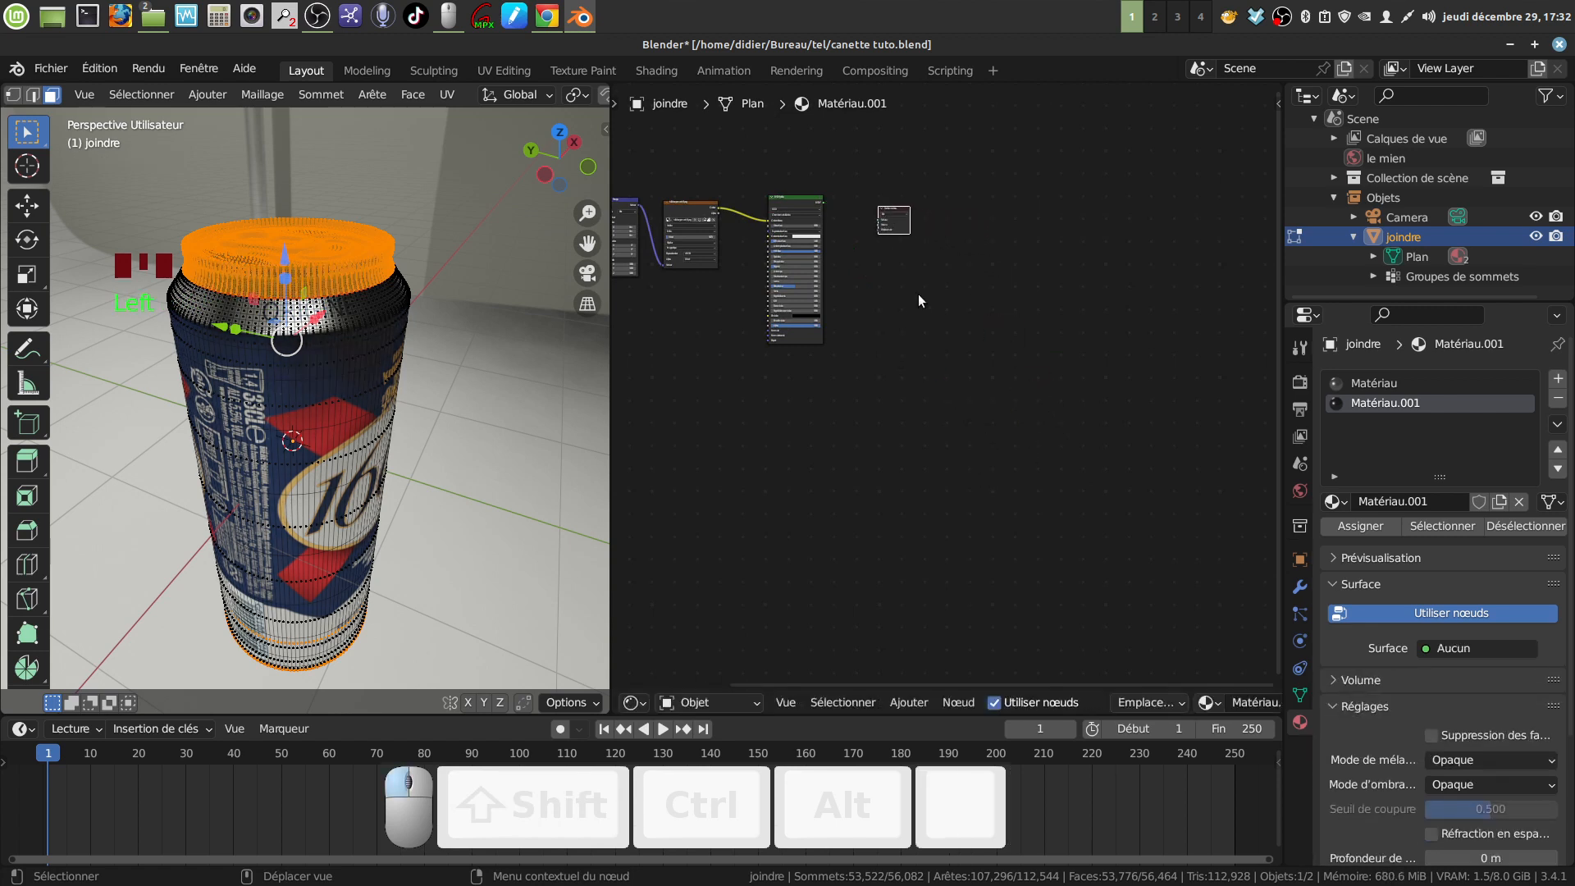
scroll(909, 310, "up", 4)
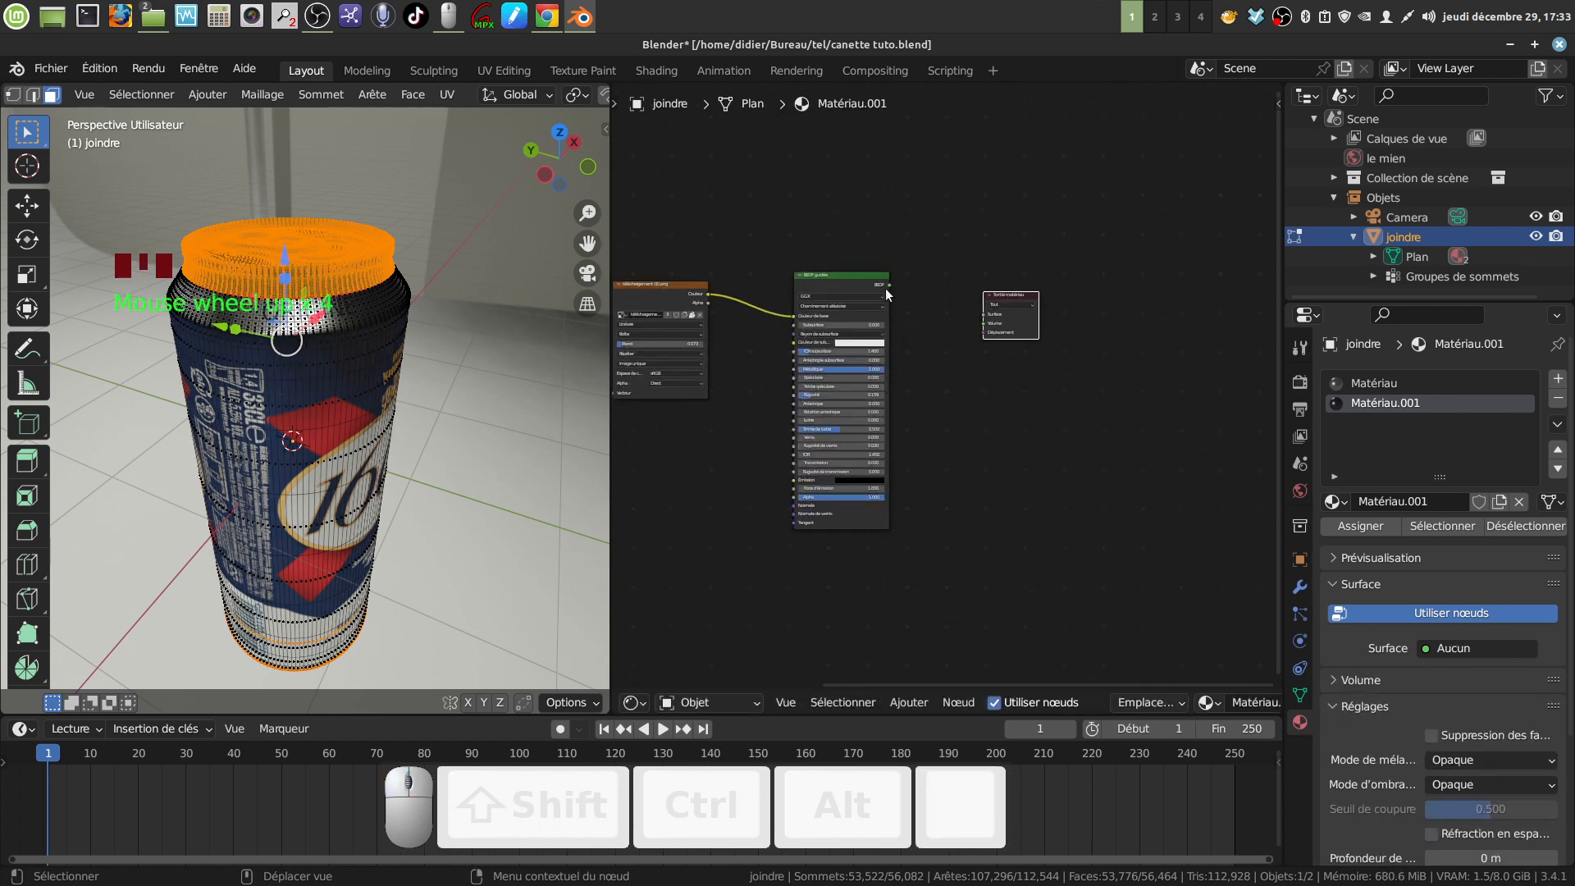
left_click_drag(889, 286, 987, 317)
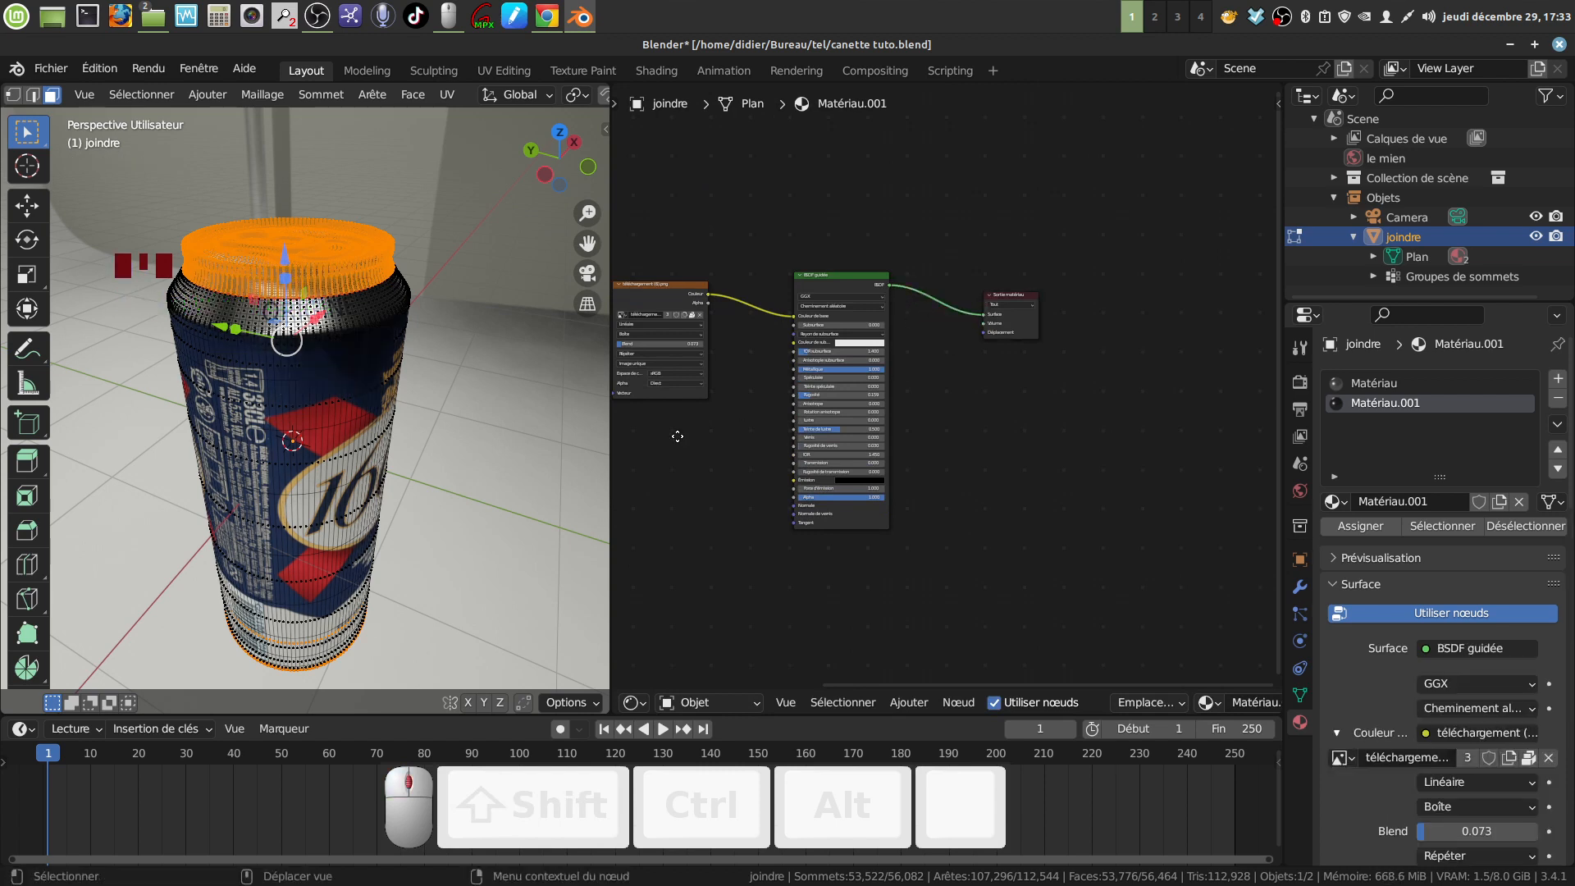
middle_click_drag(678, 436, 906, 411)
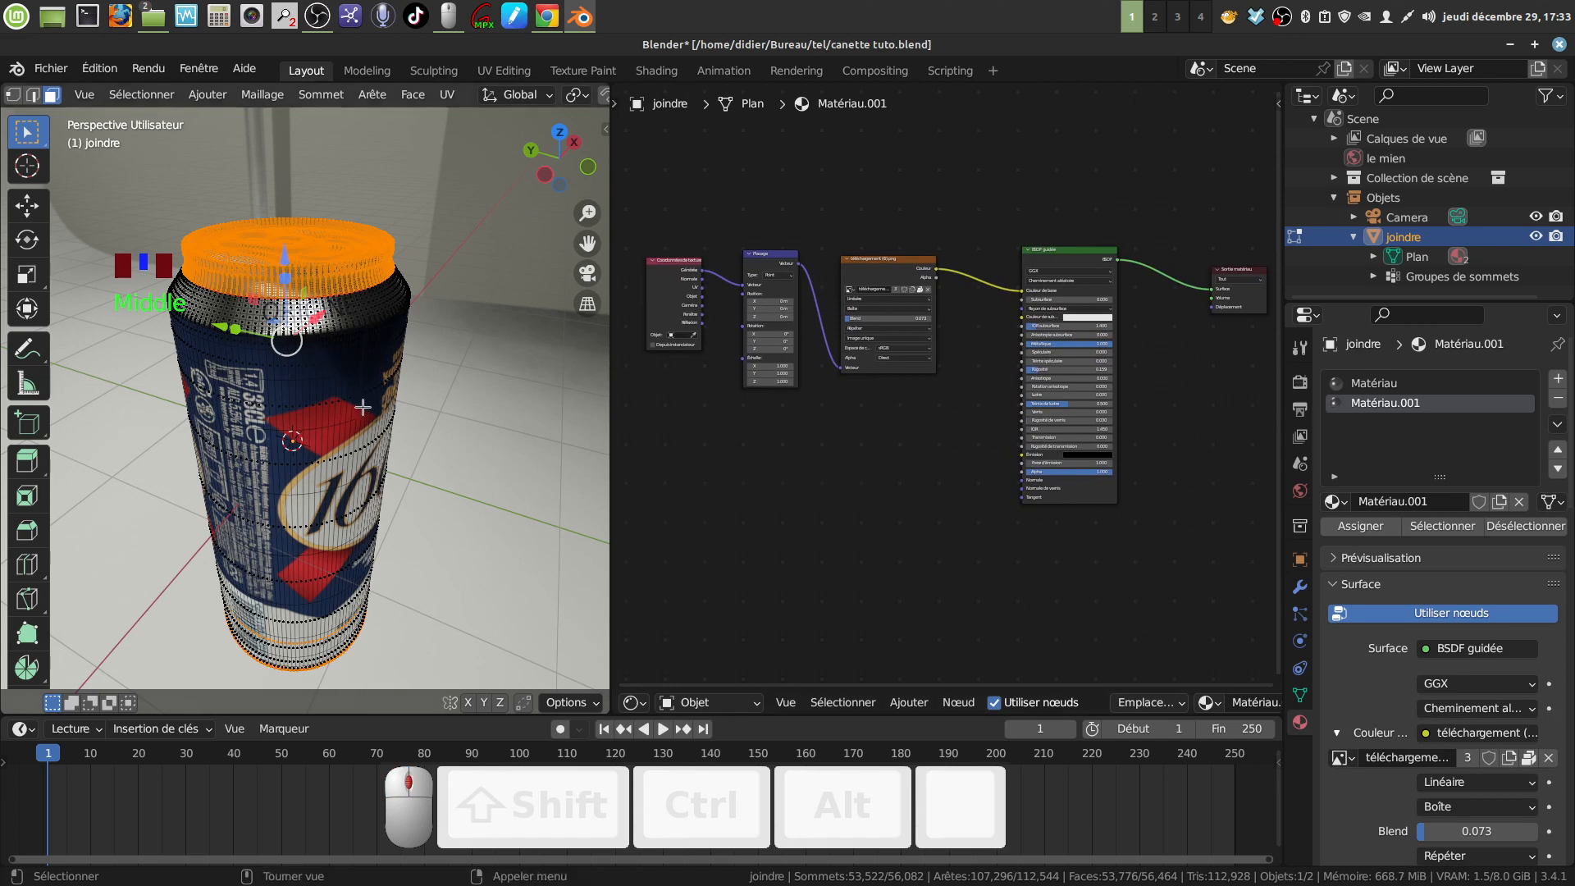
Examine the finished can in Object Mode from several sides, checking the lid, neck and label
middle_click_drag(352, 419, 447, 404)
key("Tab")
middle_click_drag(447, 404, 453, 486, "shift")
middle_click_drag(307, 420, 396, 390)
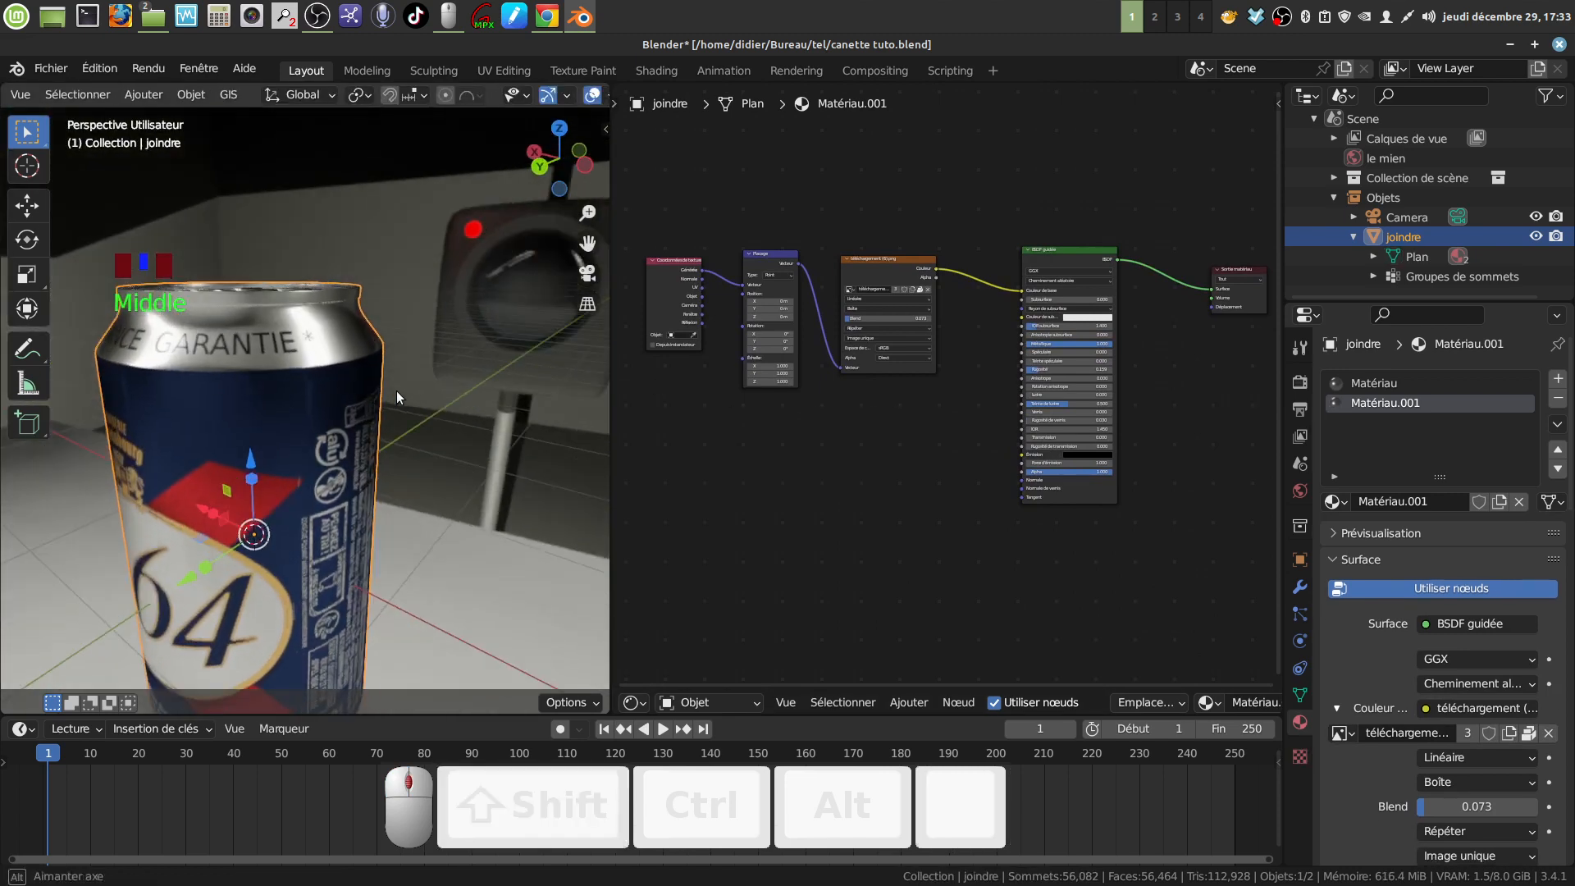
middle_click_drag(244, 369, 383, 507)
scroll(316, 390, "down", 2)
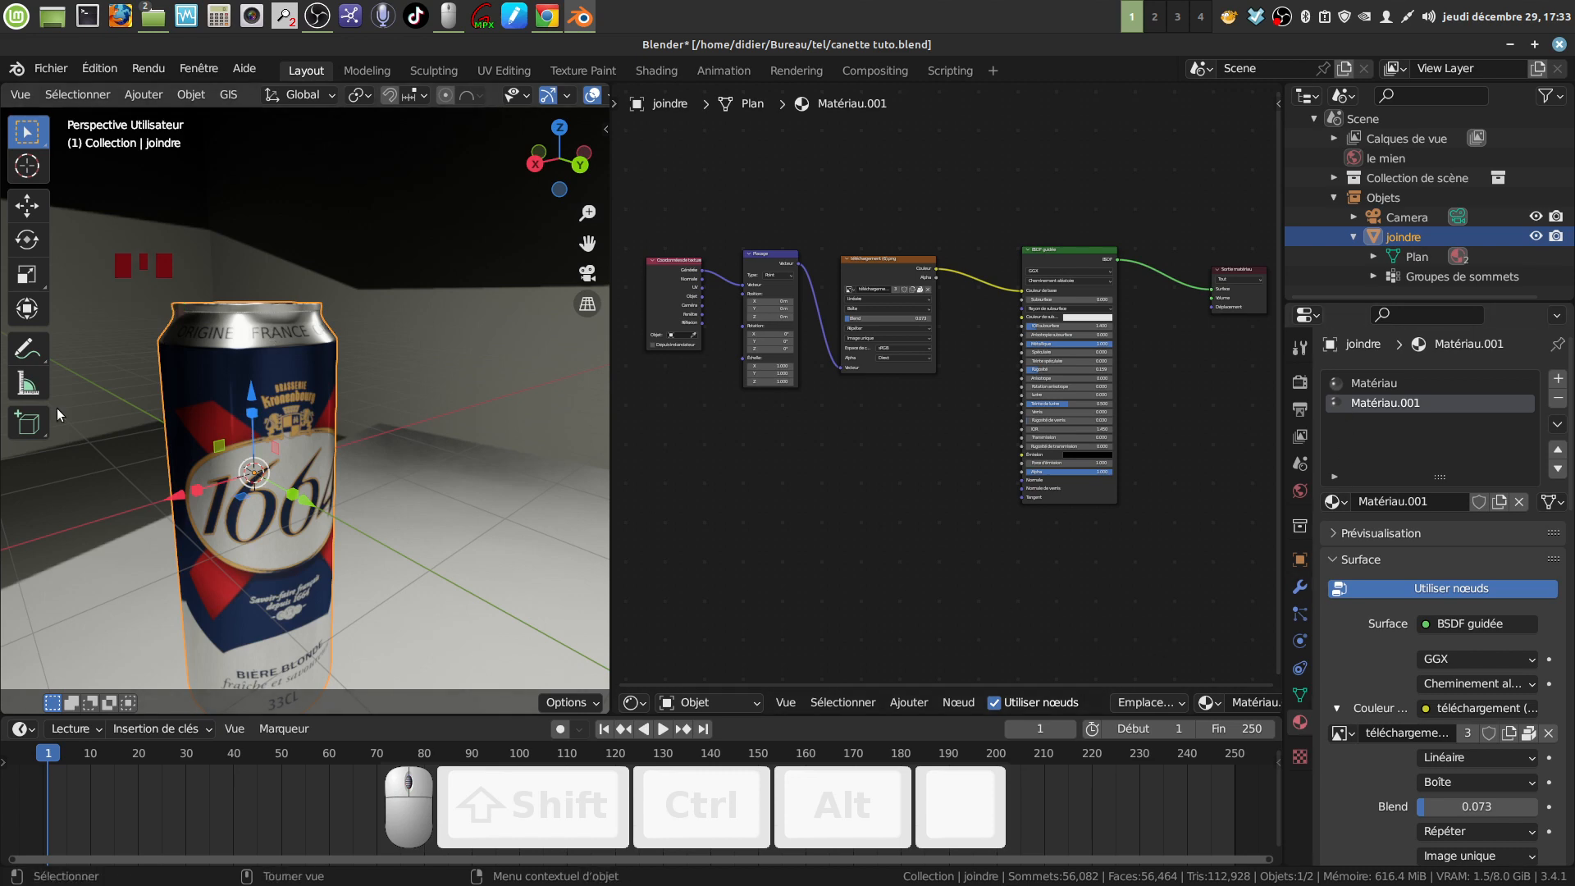
mouse_move(343, 413)
middle_mouse_down()
mouse_move(319, 461)
mouse_move(332, 429)
middle_mouse_up()
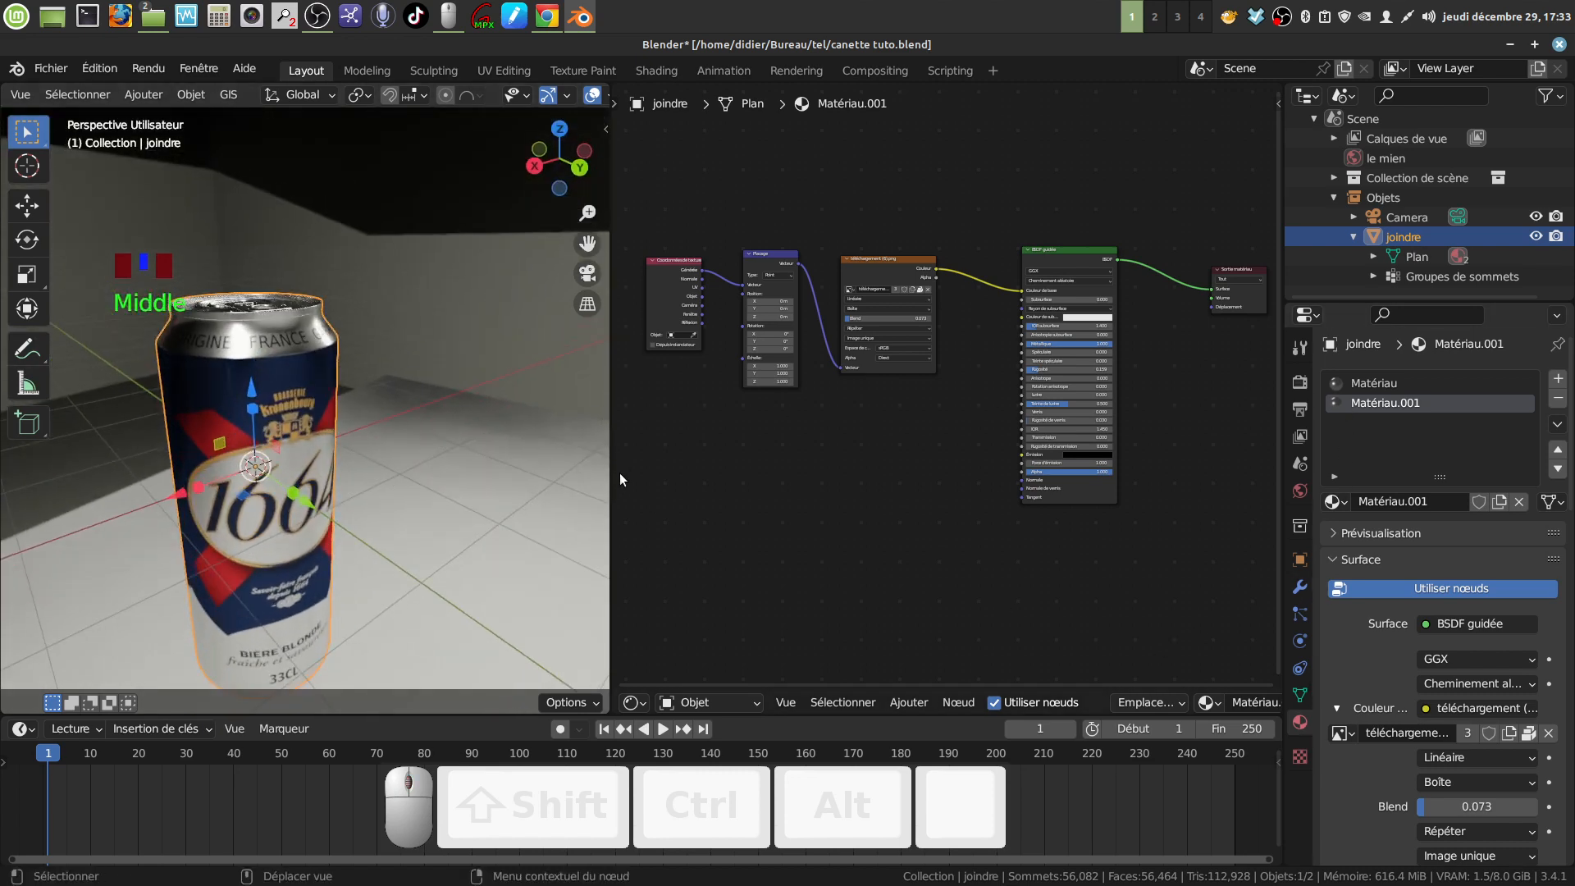
Check the faces assigned to the two materials in Edit Mode, selecting those of Matériau, and return to Object Mode
key("Tab")
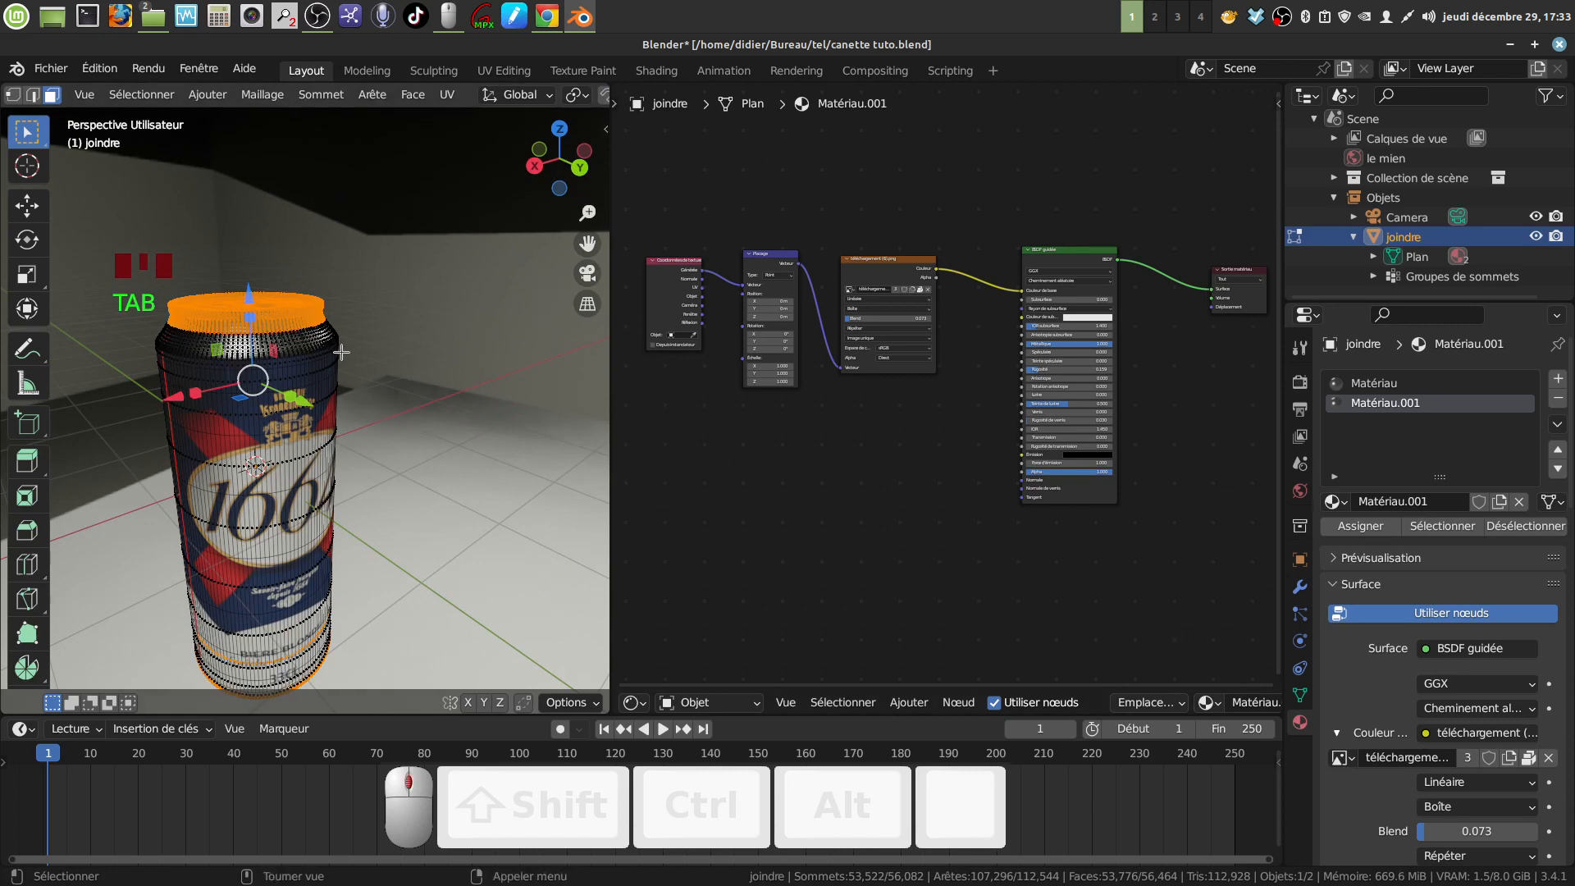
middle_click_drag(341, 352, 337, 402)
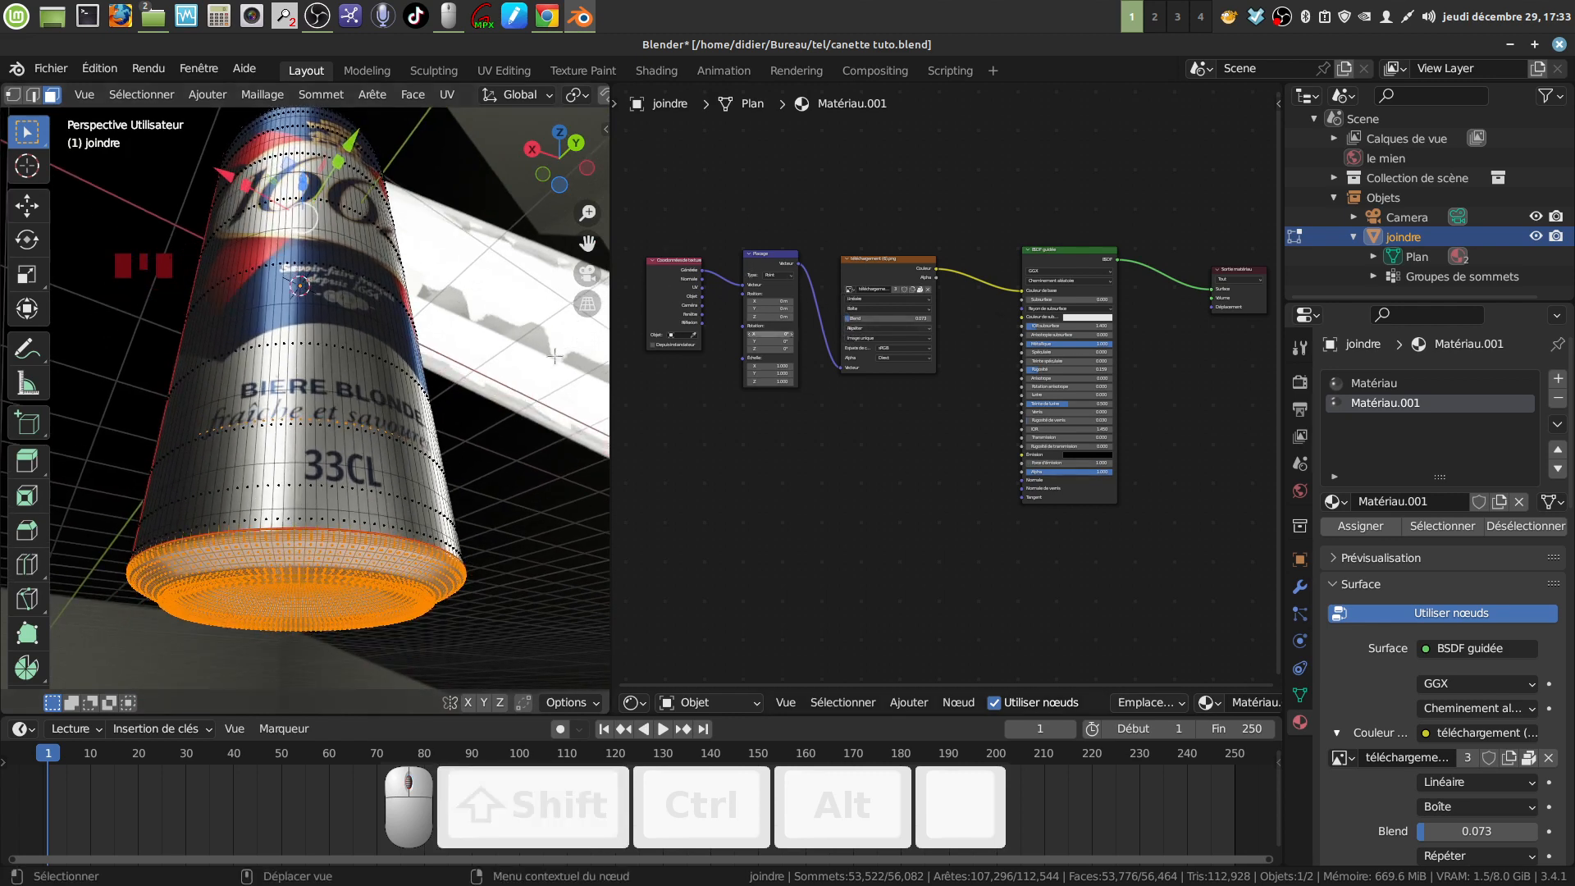
middle_click_drag(554, 356, 436, 404)
key("Tab")
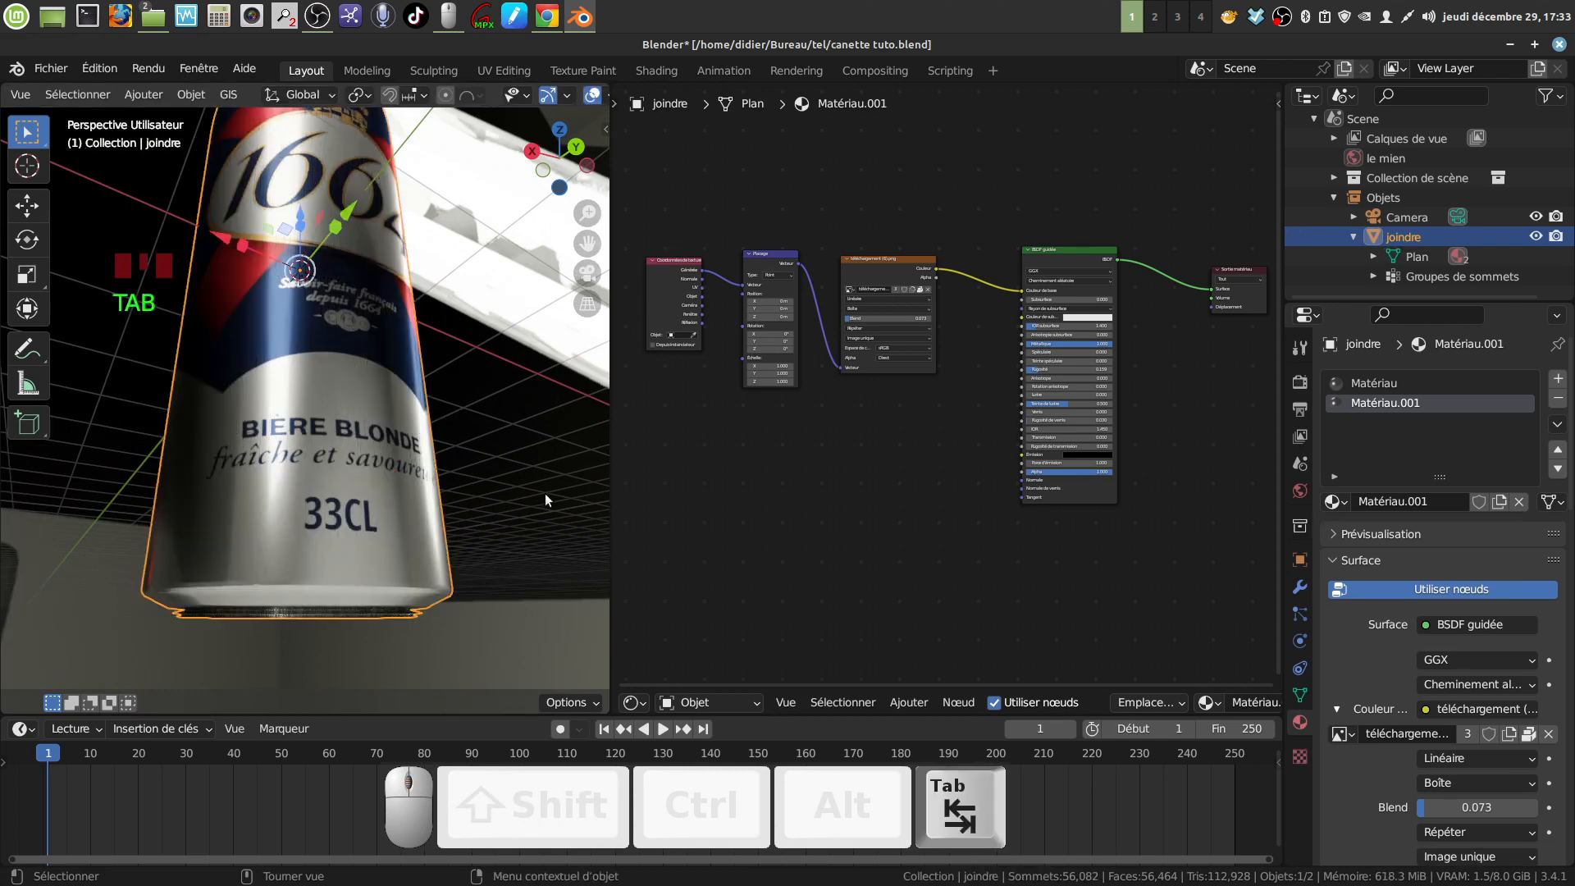
key("Tab")
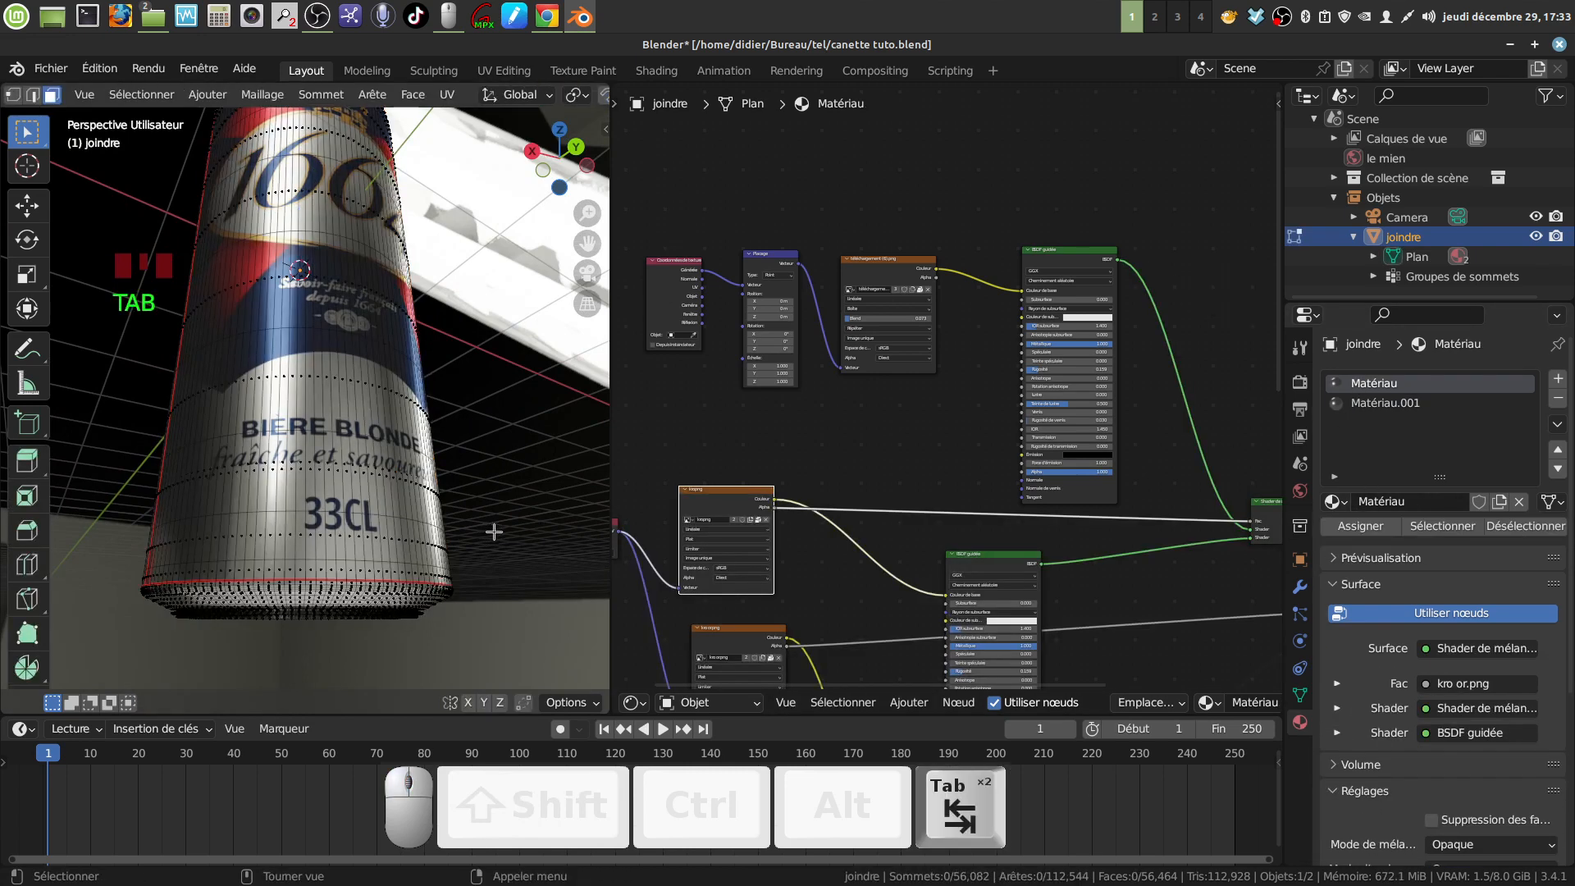
left_click(1447, 524)
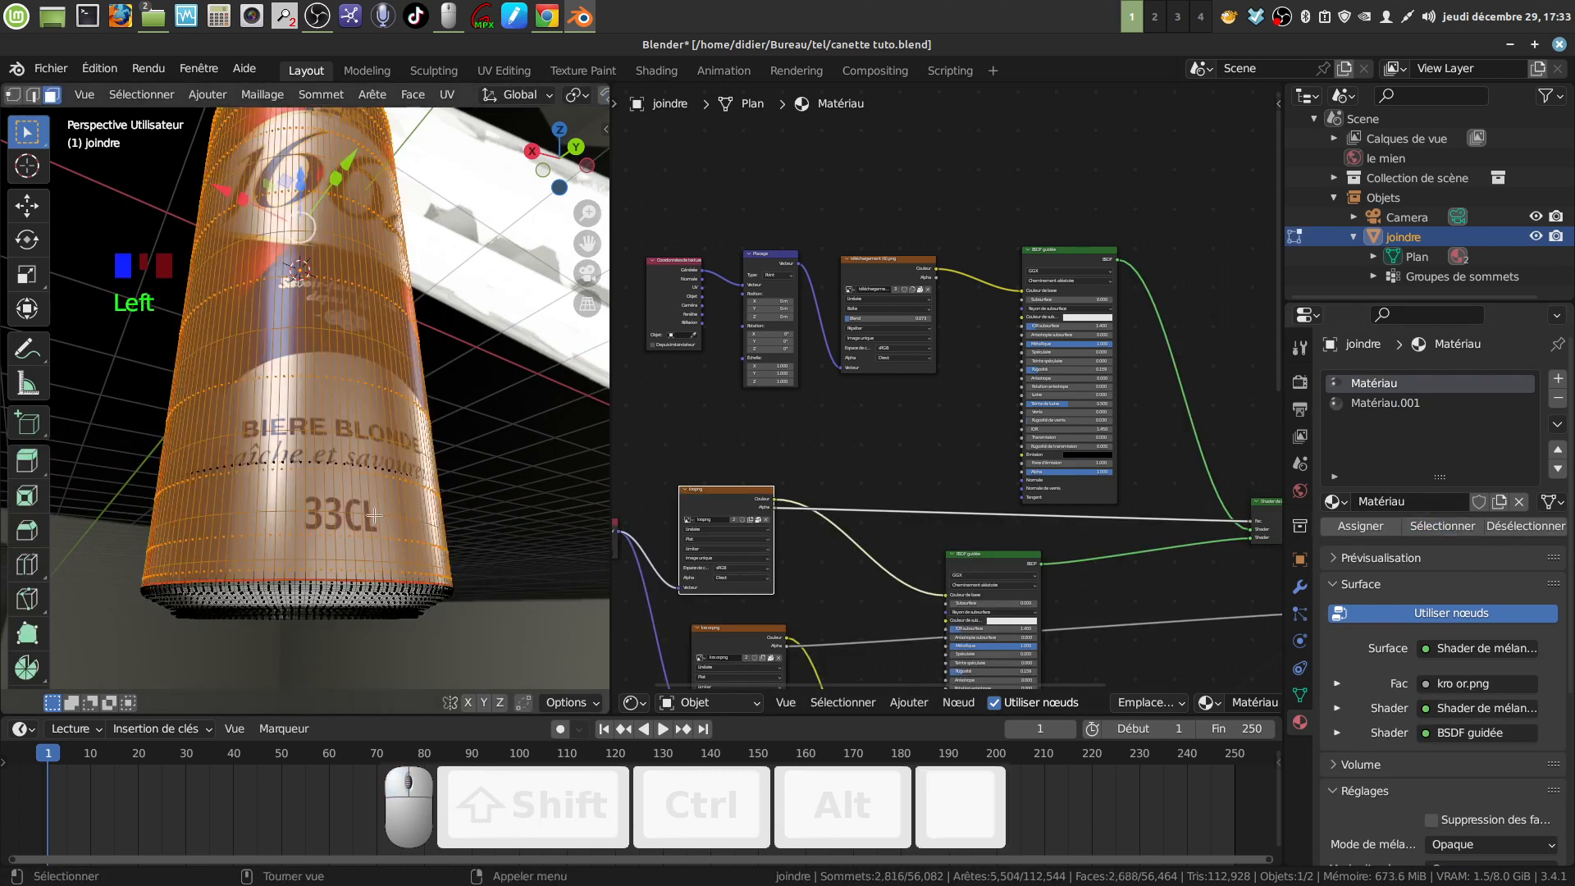
middle_click_drag(353, 459, 415, 326)
scroll(360, 162, "down", 4)
key("Tab")
scroll(384, 401, "down", 3)
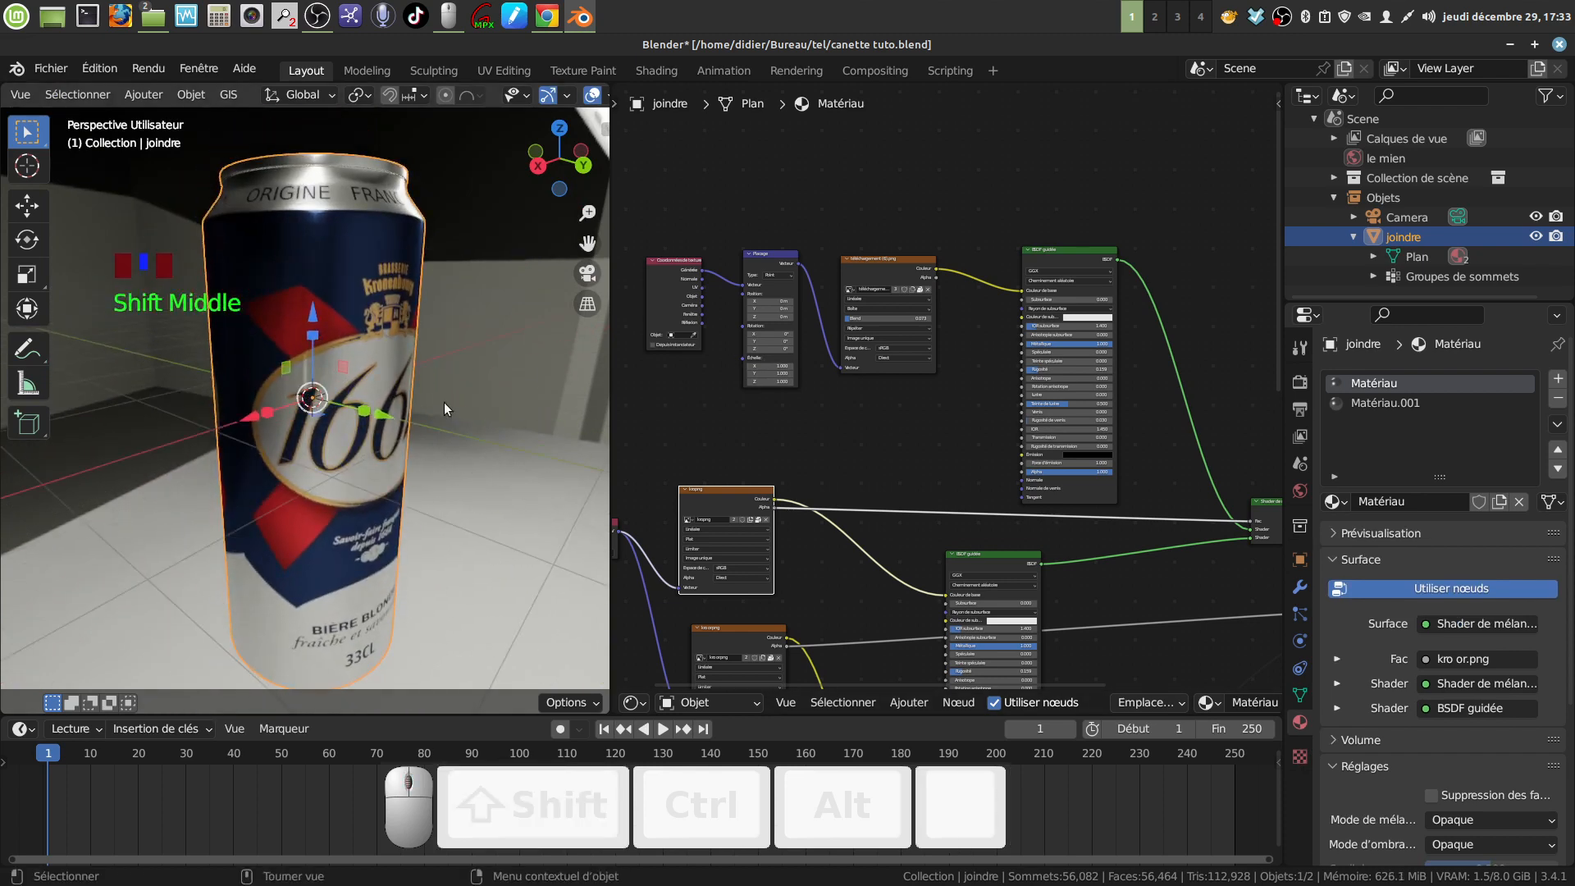
Inspect the gold Kronenbourg lettering and crest on the label up close, along with the layered nodes of Matériau
middle_click_drag(445, 401, 839, 337)
scroll(656, 396, "down", 3)
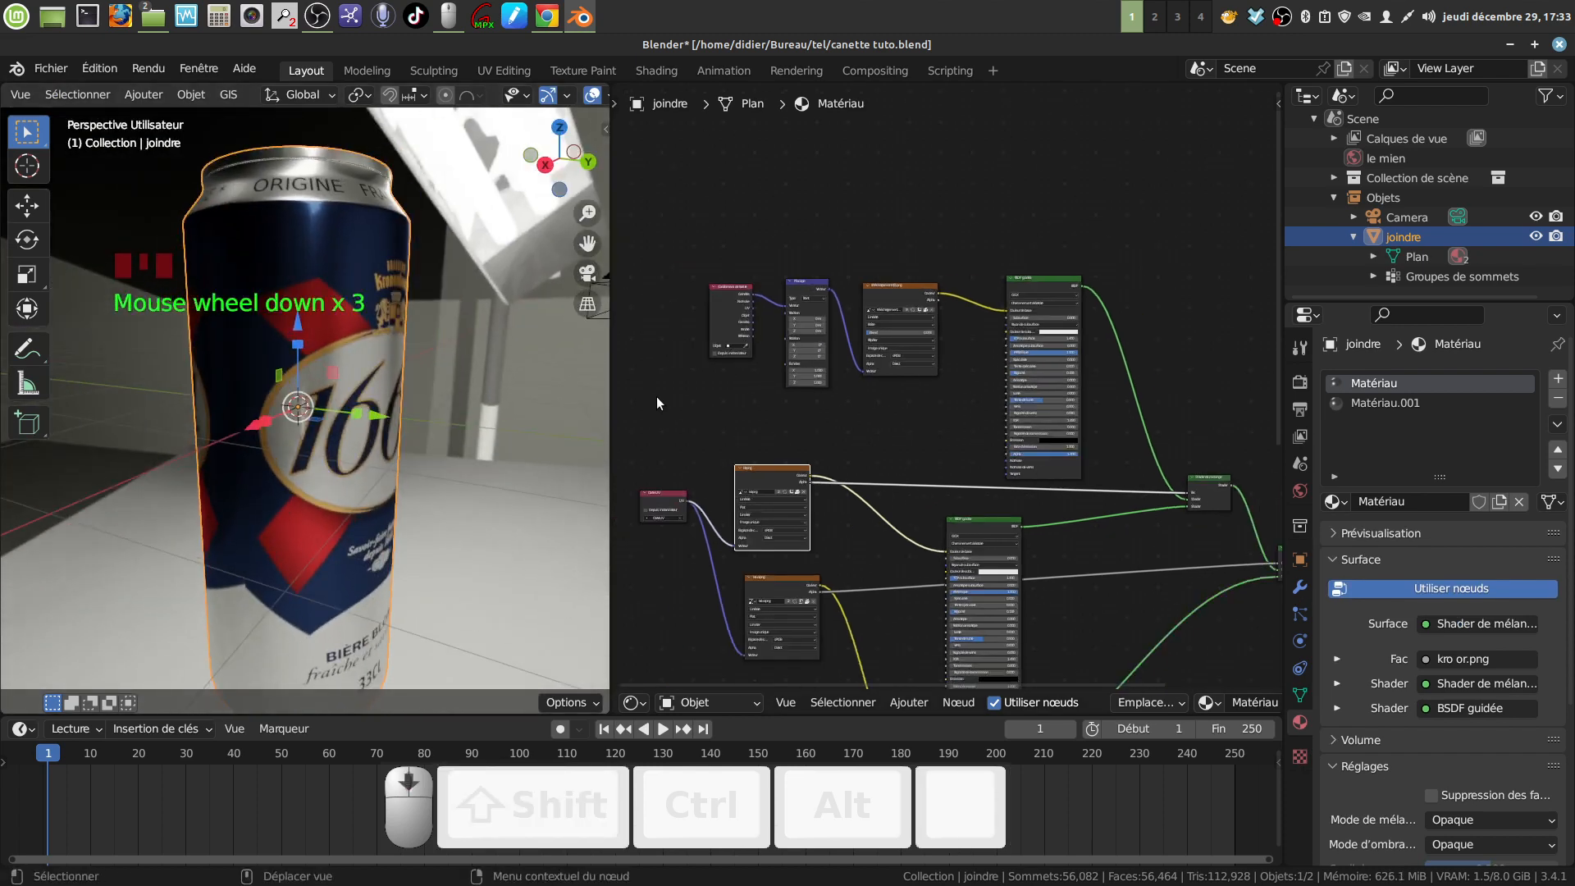
middle_click_drag(656, 396, 726, 341)
scroll(385, 369, "down", 1)
mouse_move(385, 369)
middle_mouse_down()
mouse_move(402, 445)
mouse_move(434, 474)
mouse_move(499, 431)
mouse_move(563, 353)
mouse_move(337, 381)
mouse_move(376, 404)
mouse_move(344, 385)
mouse_move(369, 354)
middle_mouse_up()
middle_click_drag(426, 272, 282, 333, "shift")
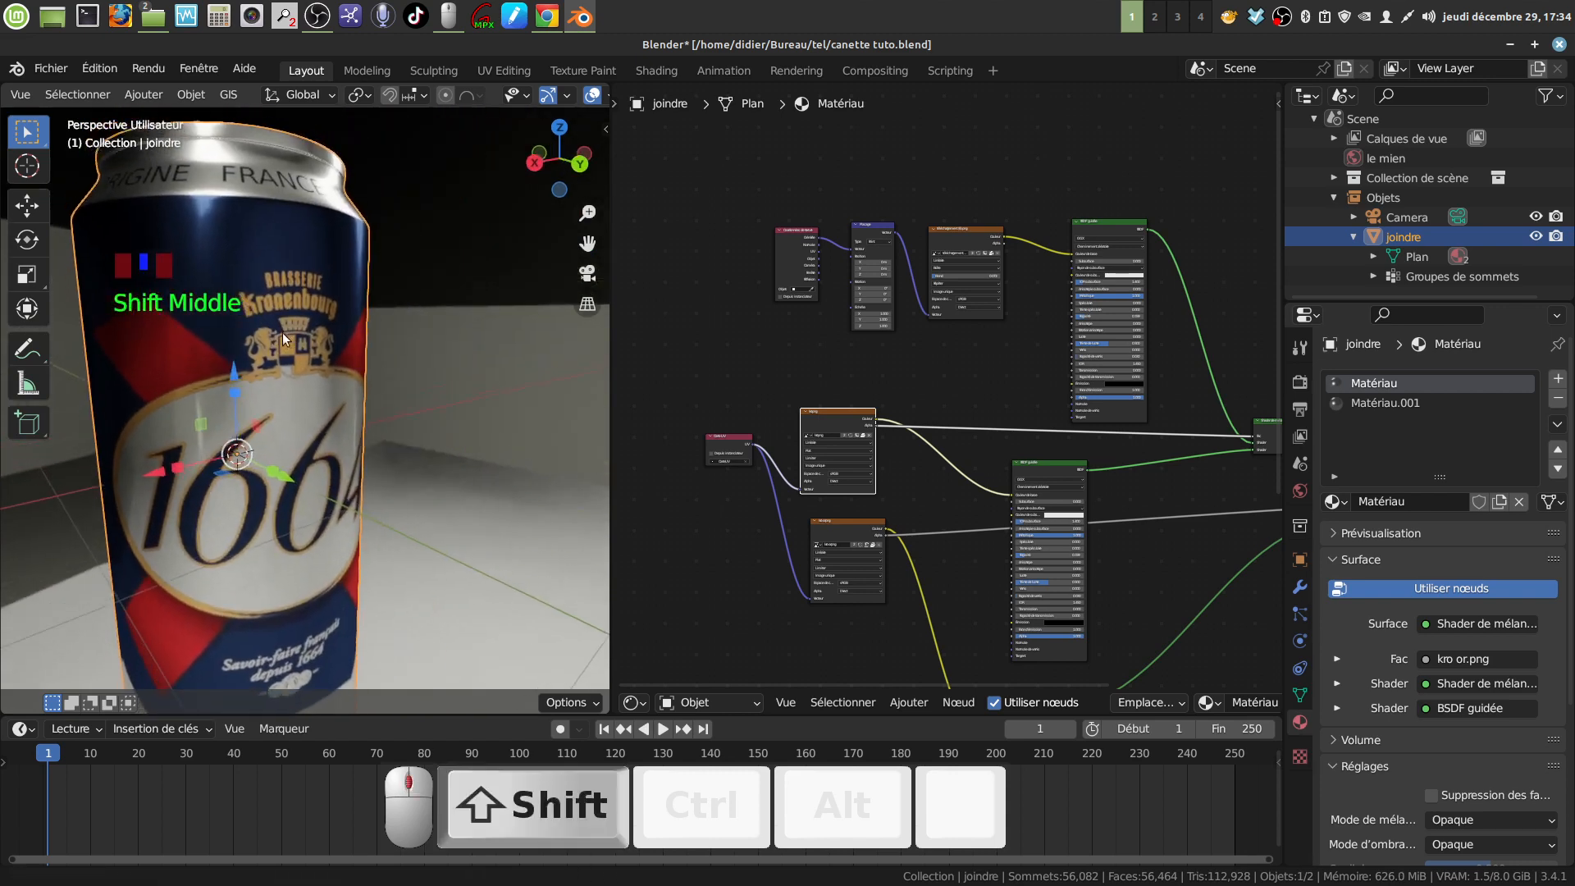
scroll(338, 392, "up", 2)
middle_click_drag(337, 392, 337, 266, "shift")
scroll(333, 402, "up", 2)
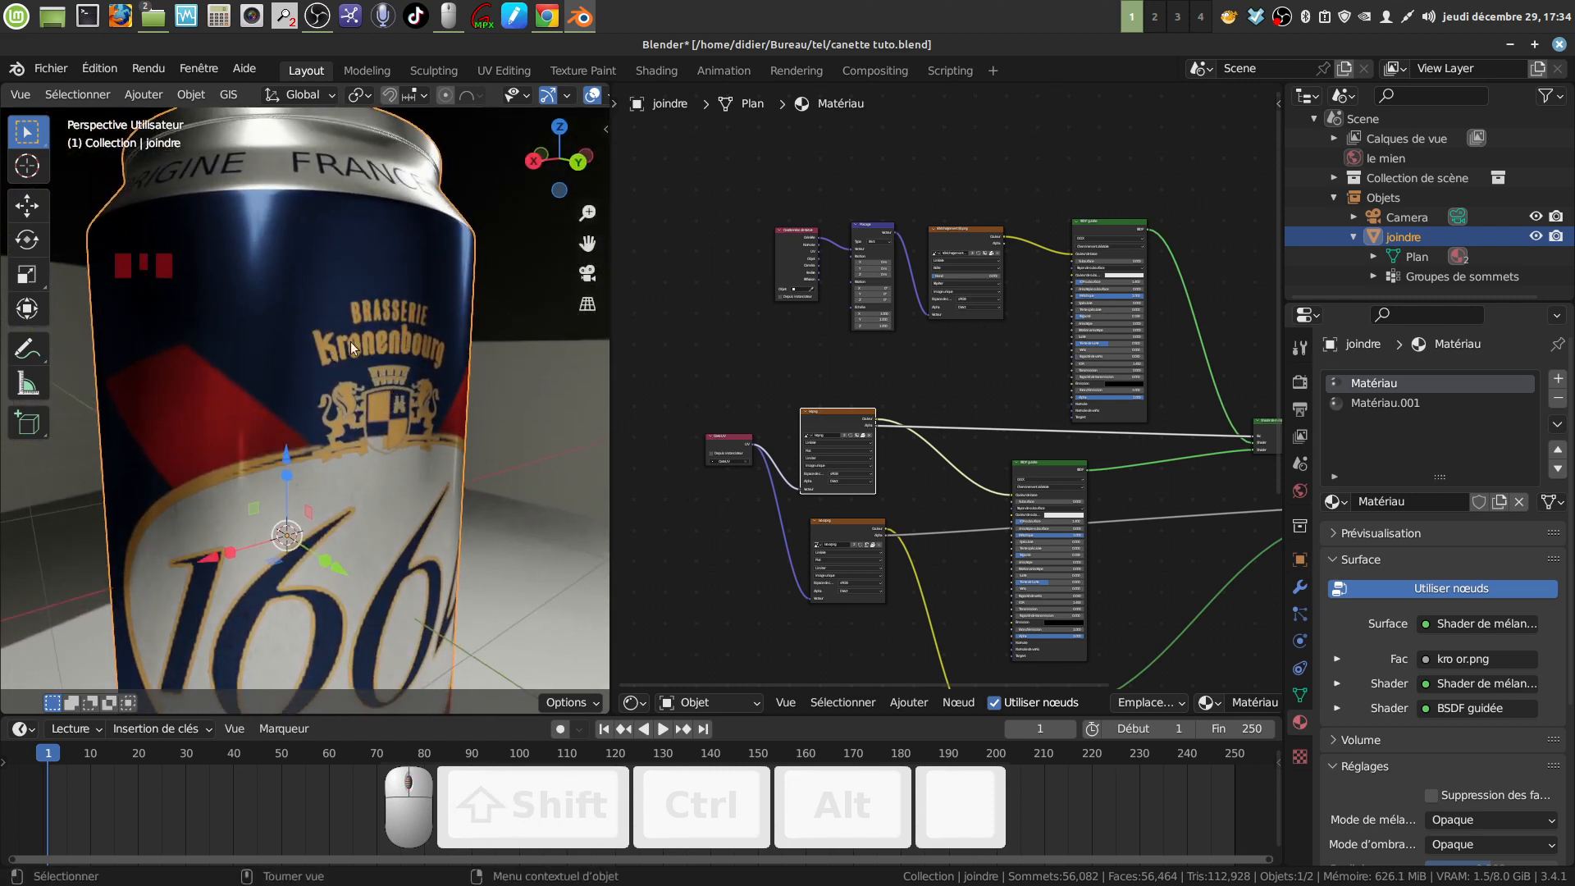
middle_click_drag(397, 343, 374, 380)
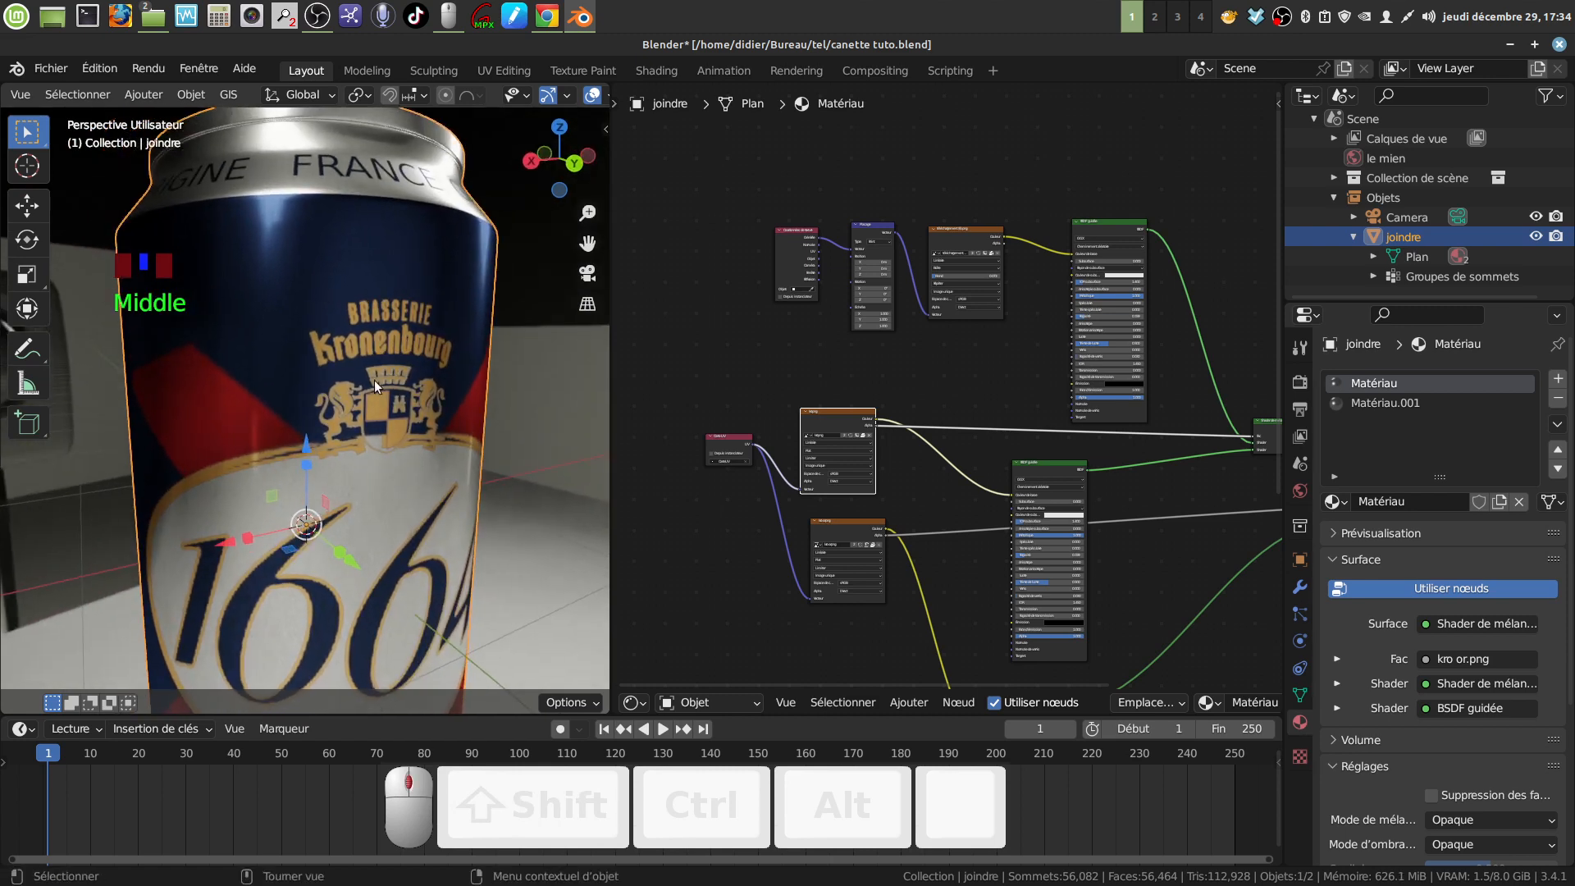
scroll(789, 392, "down", 2)
Set the roughness of the kro or.png layer's Principled BSDF to 0.066 in Matériau
middle_click_drag(958, 628, 958, 360)
scroll(849, 443, "up", 5)
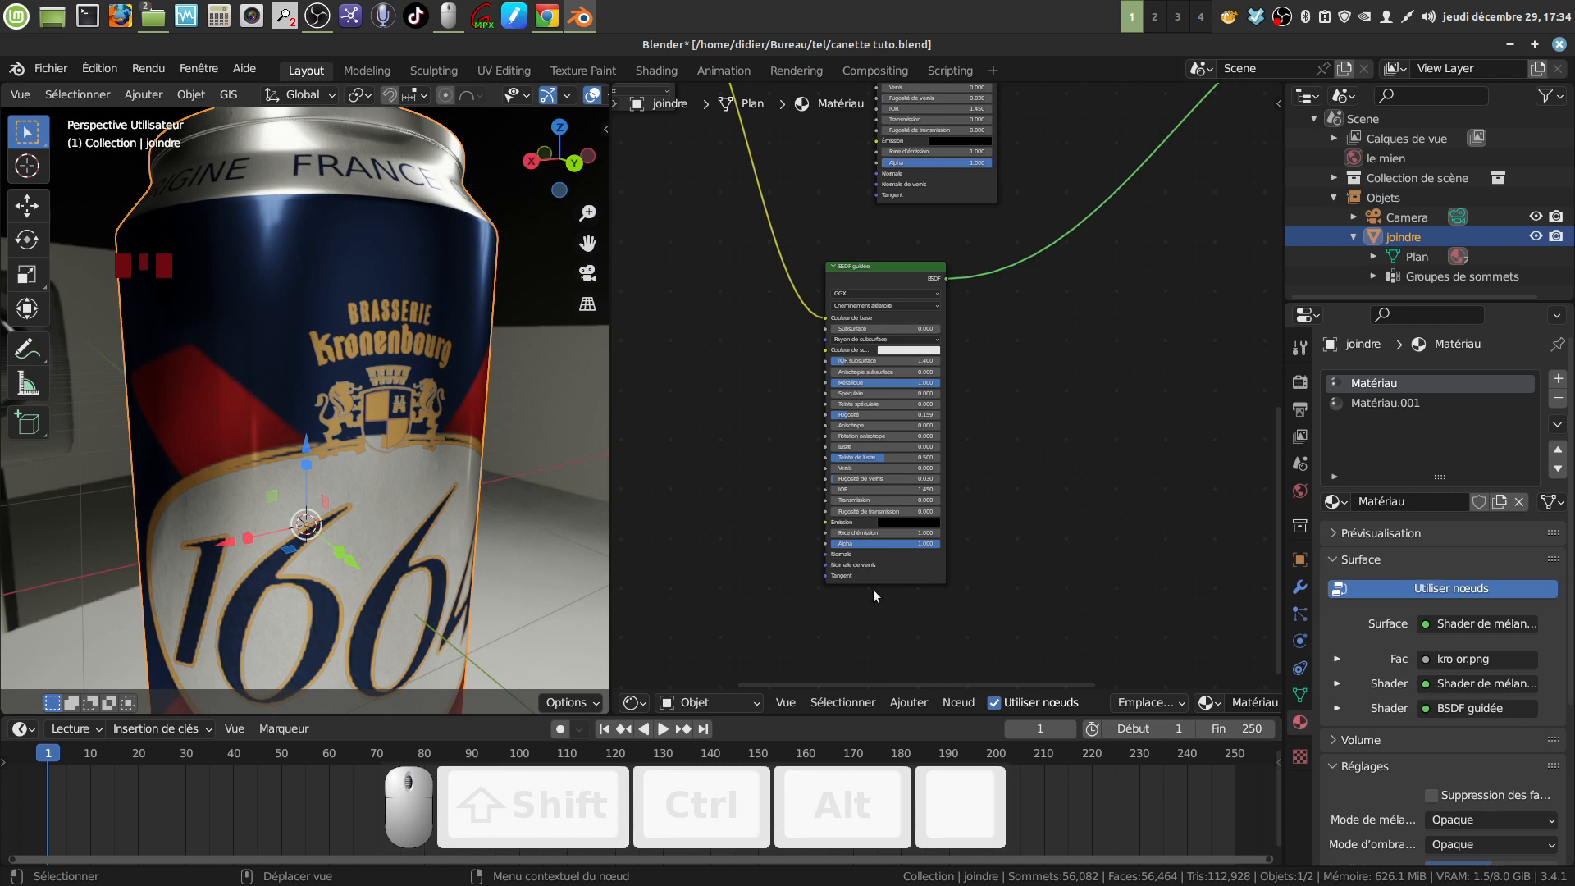
middle_click_drag(873, 589, 887, 538)
scroll(853, 377, "up", 4)
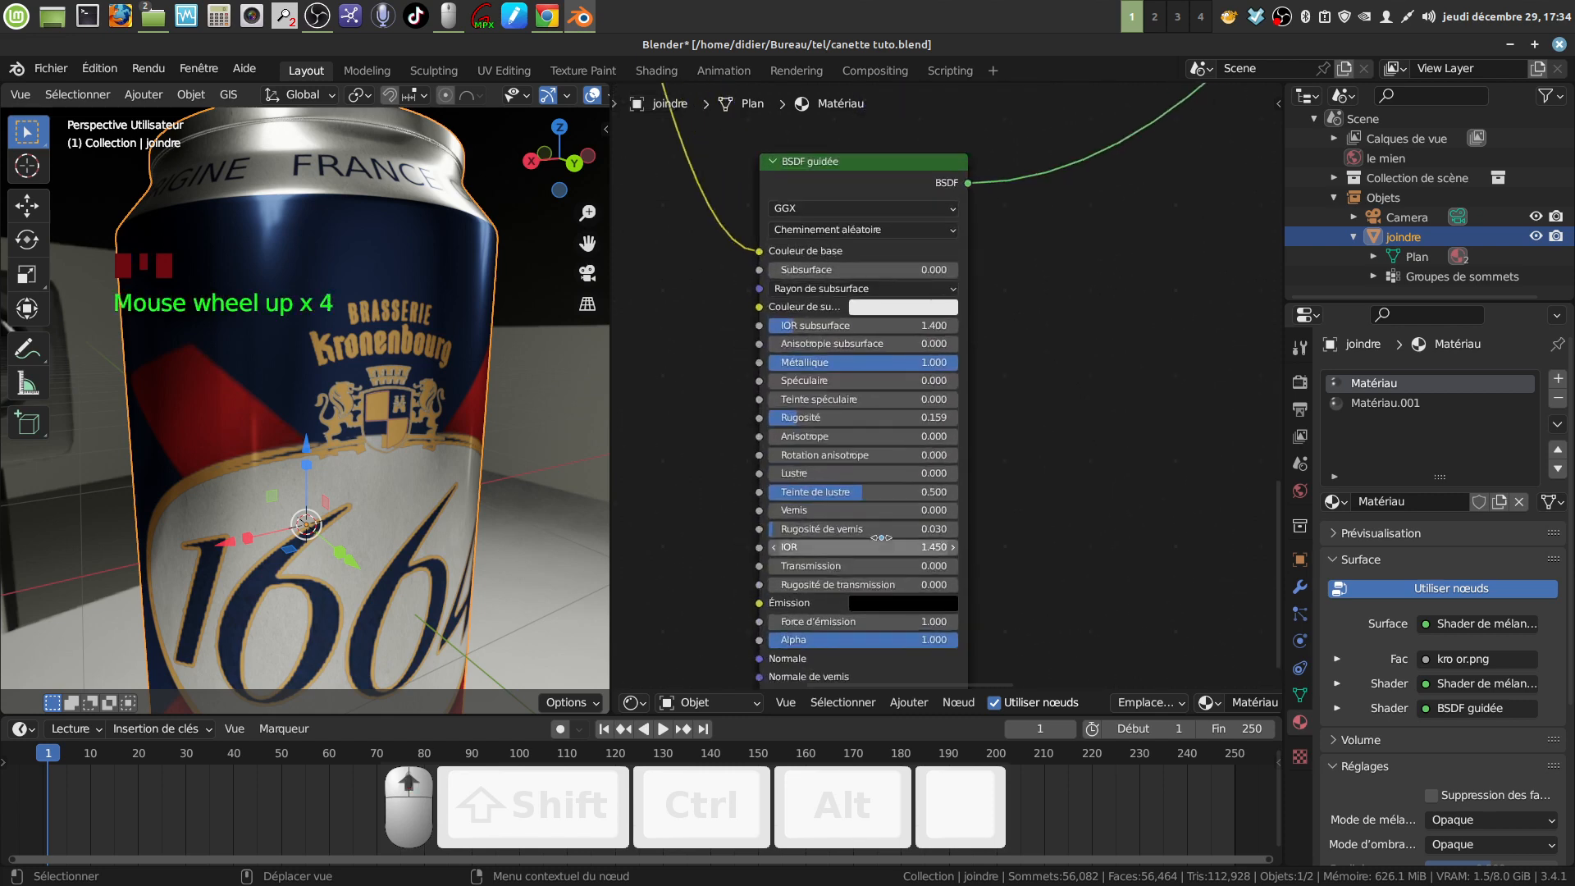
left_click(795, 426)
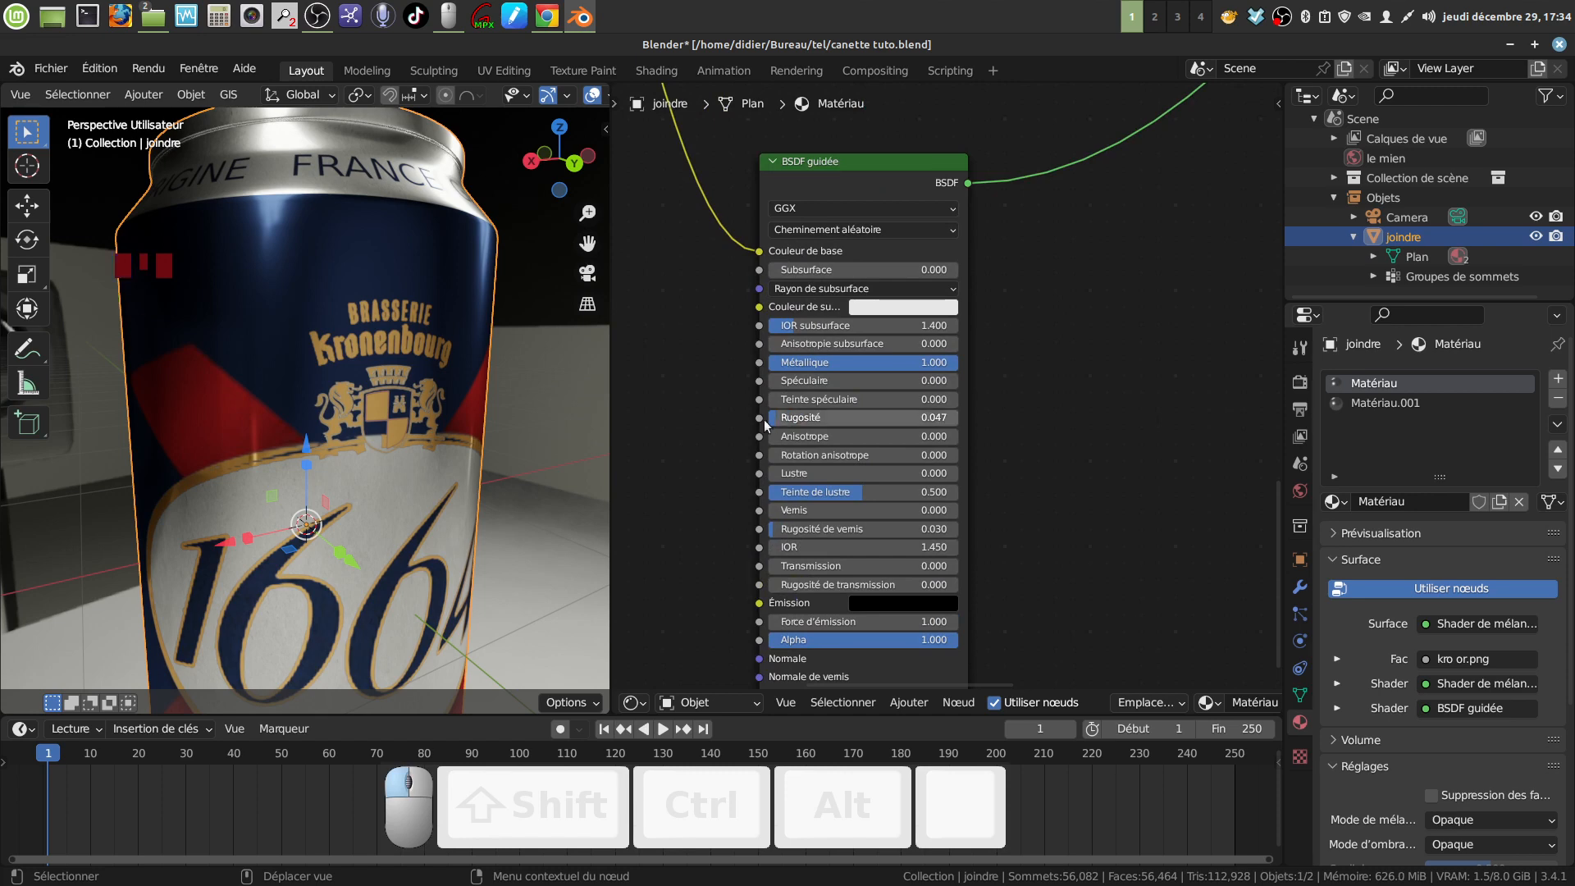
middle_click_drag(410, 472, 444, 479)
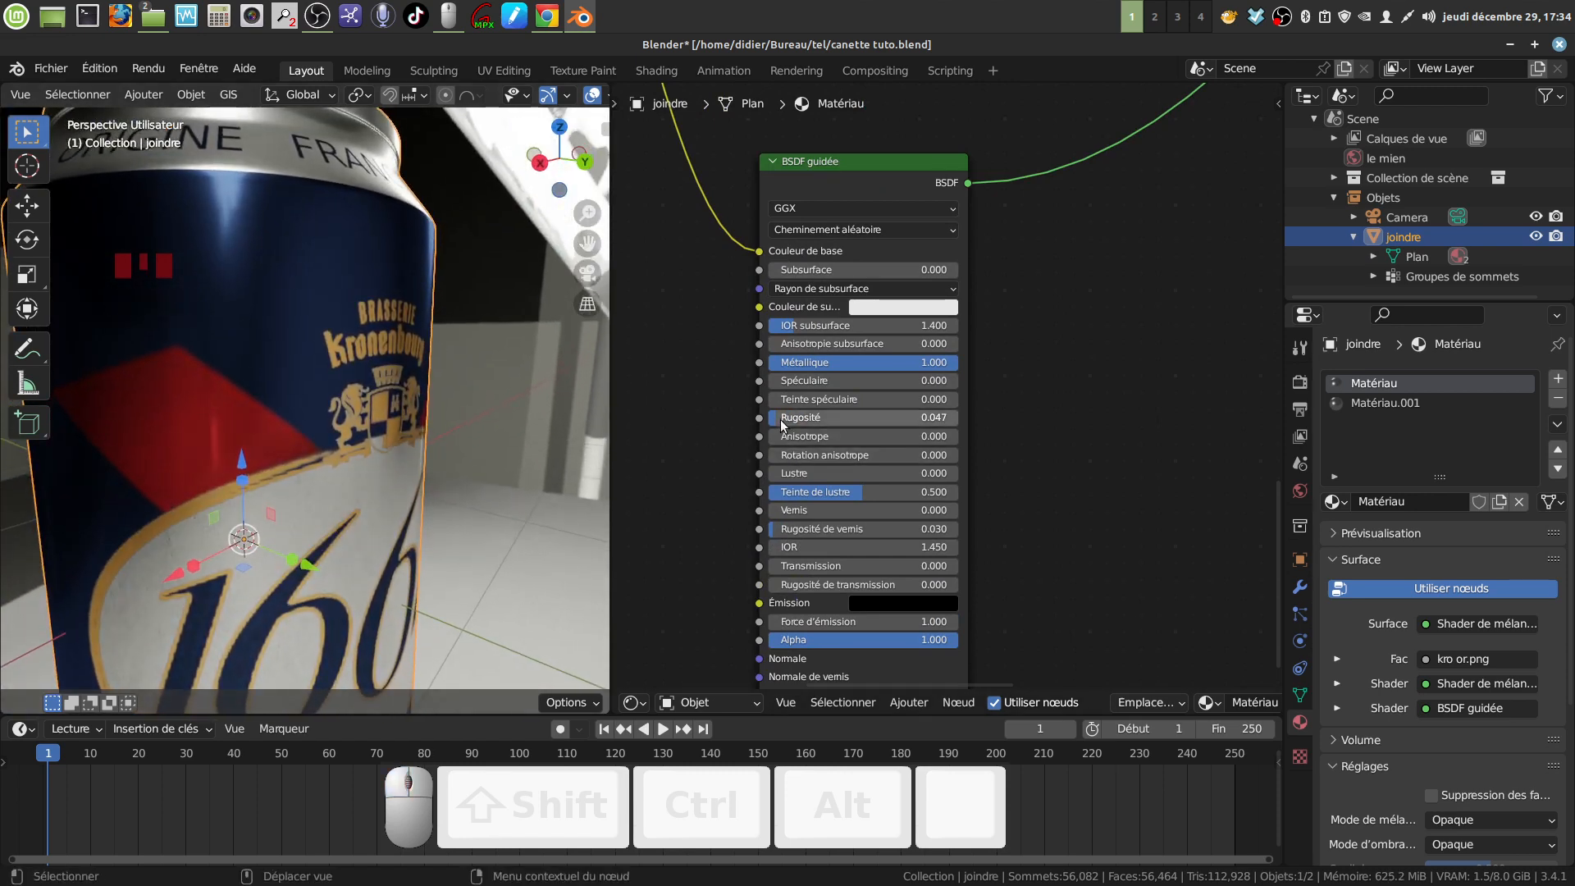
mouse_move(774, 426)
left_mouse_down()
mouse_move(931, 417)
mouse_move(791, 417)
left_mouse_up()
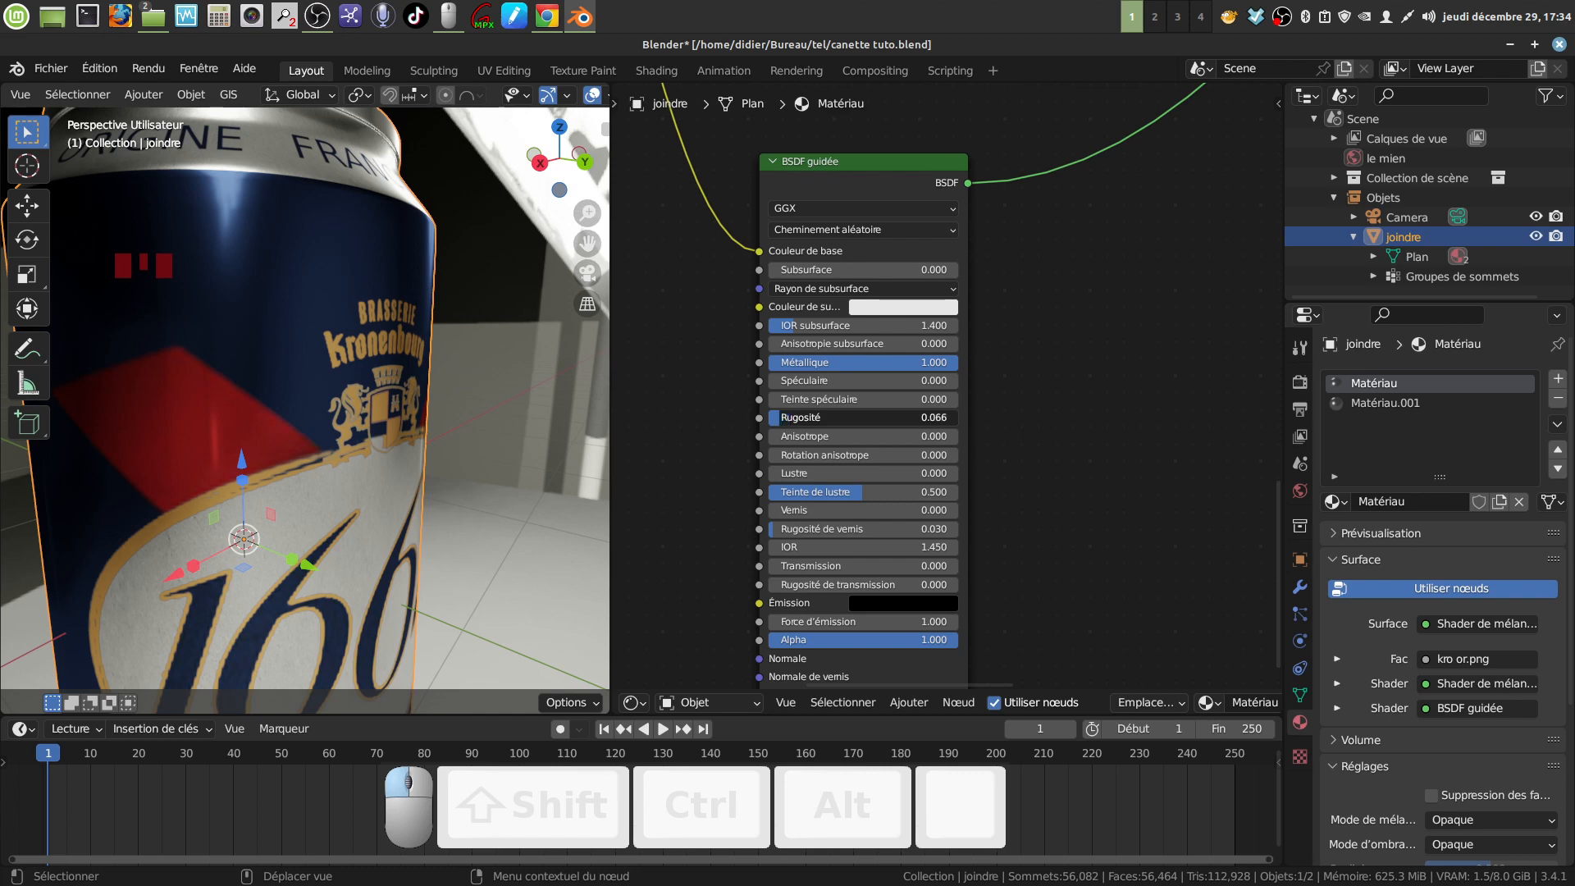
scroll(564, 387, "down", 5)
middle_click_drag(565, 387, 408, 341)
Set the roughness of the kro.png layer's Principled BSDF to 0.300 in Matériau and check the label's reflections
middle_click_drag(1151, 281, 1106, 323)
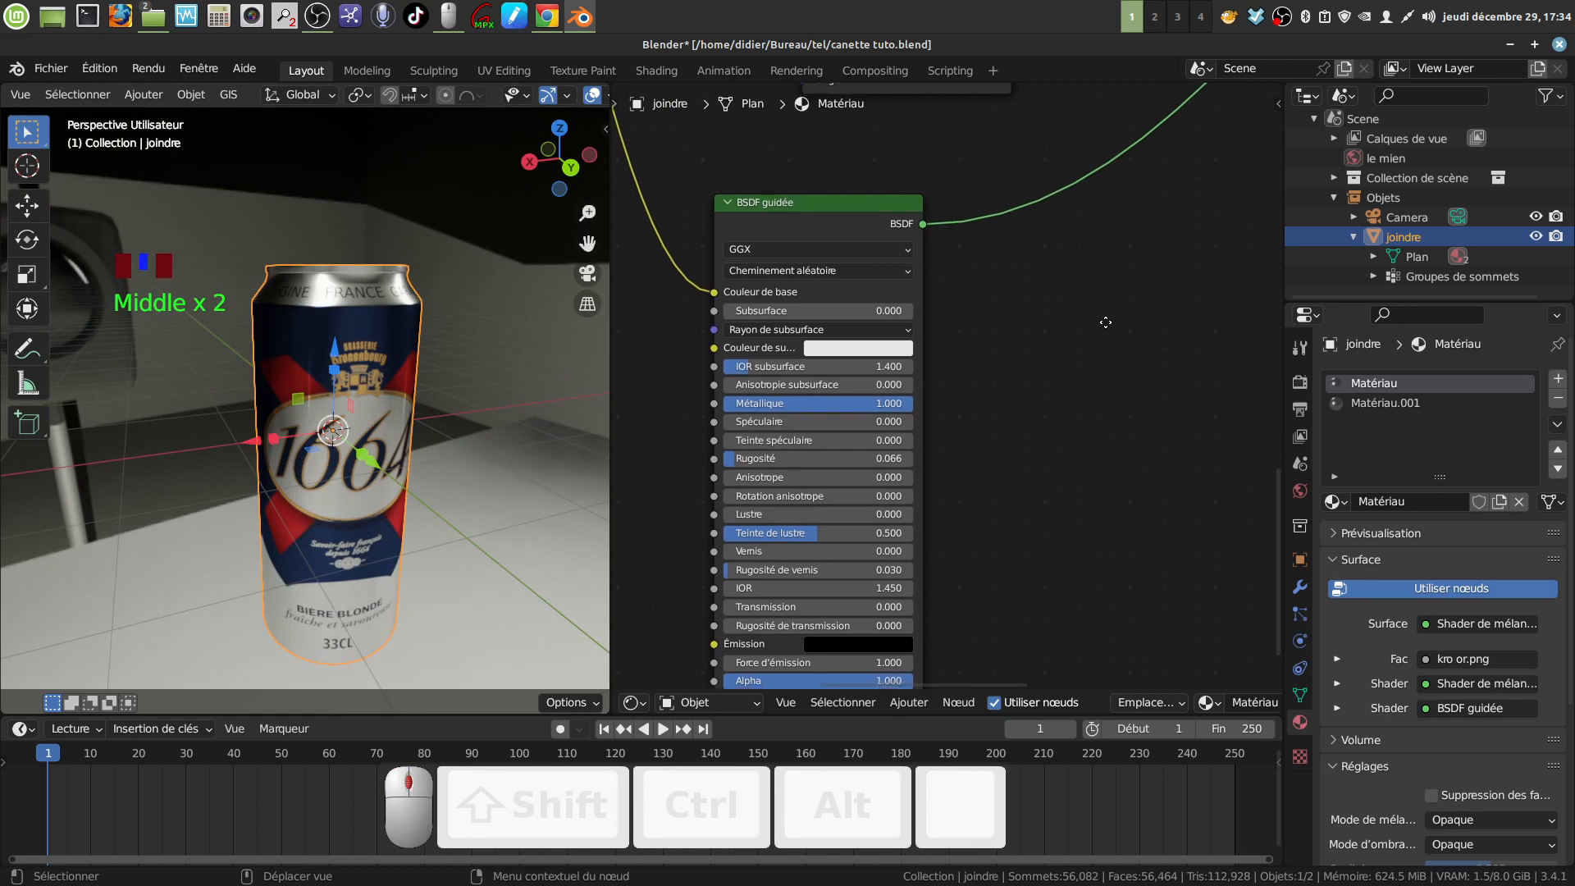
scroll(1106, 323, "down", 5)
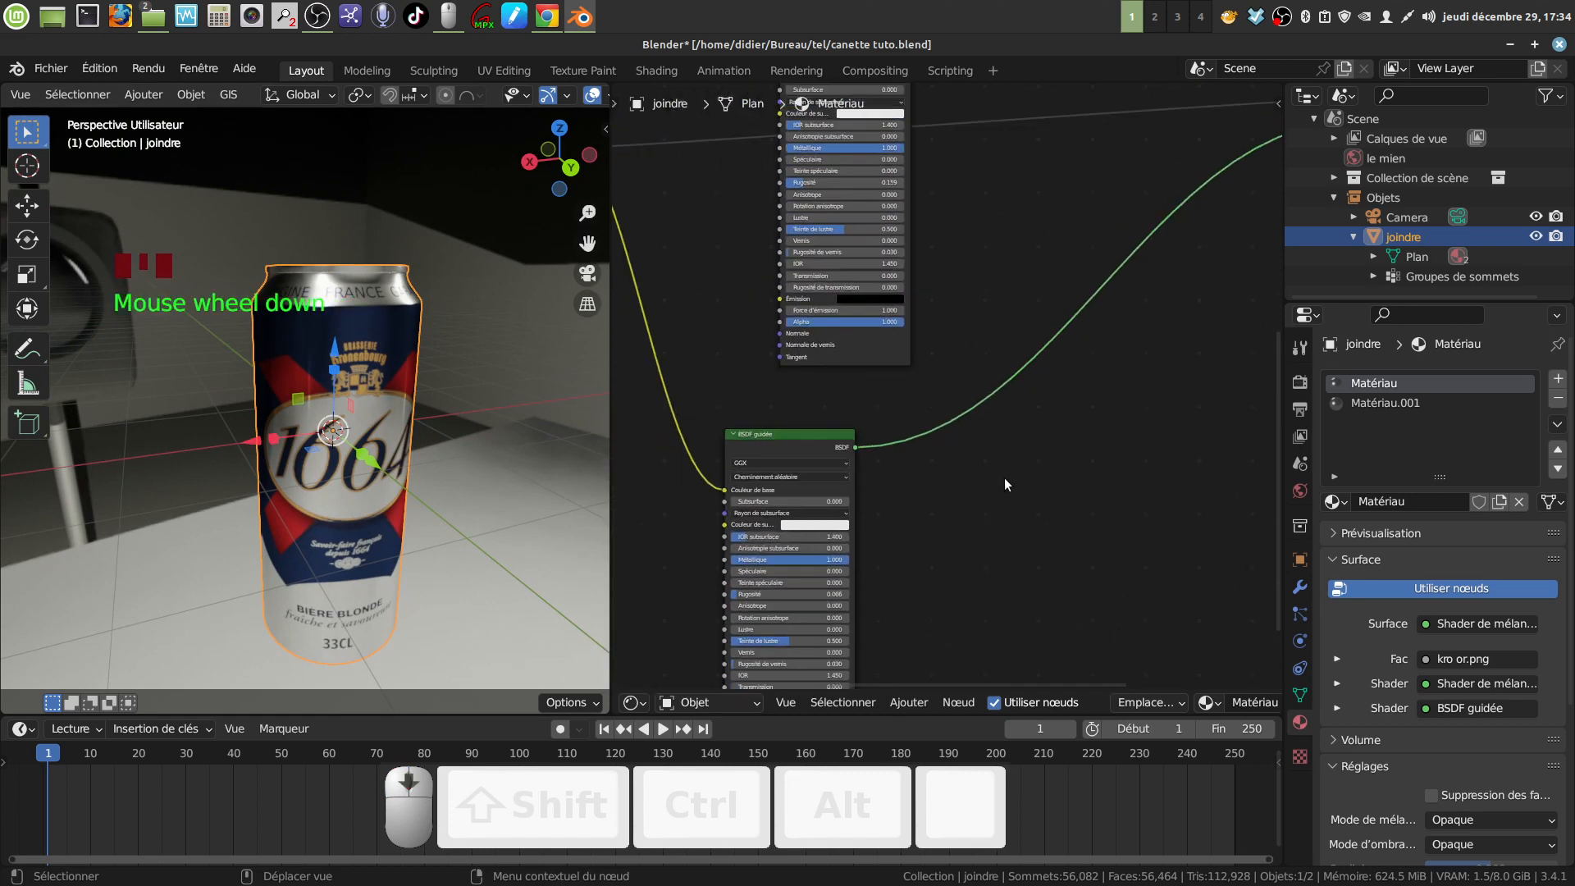
middle_click_drag(1004, 477, 1033, 503)
scroll(1020, 533, "up", 5)
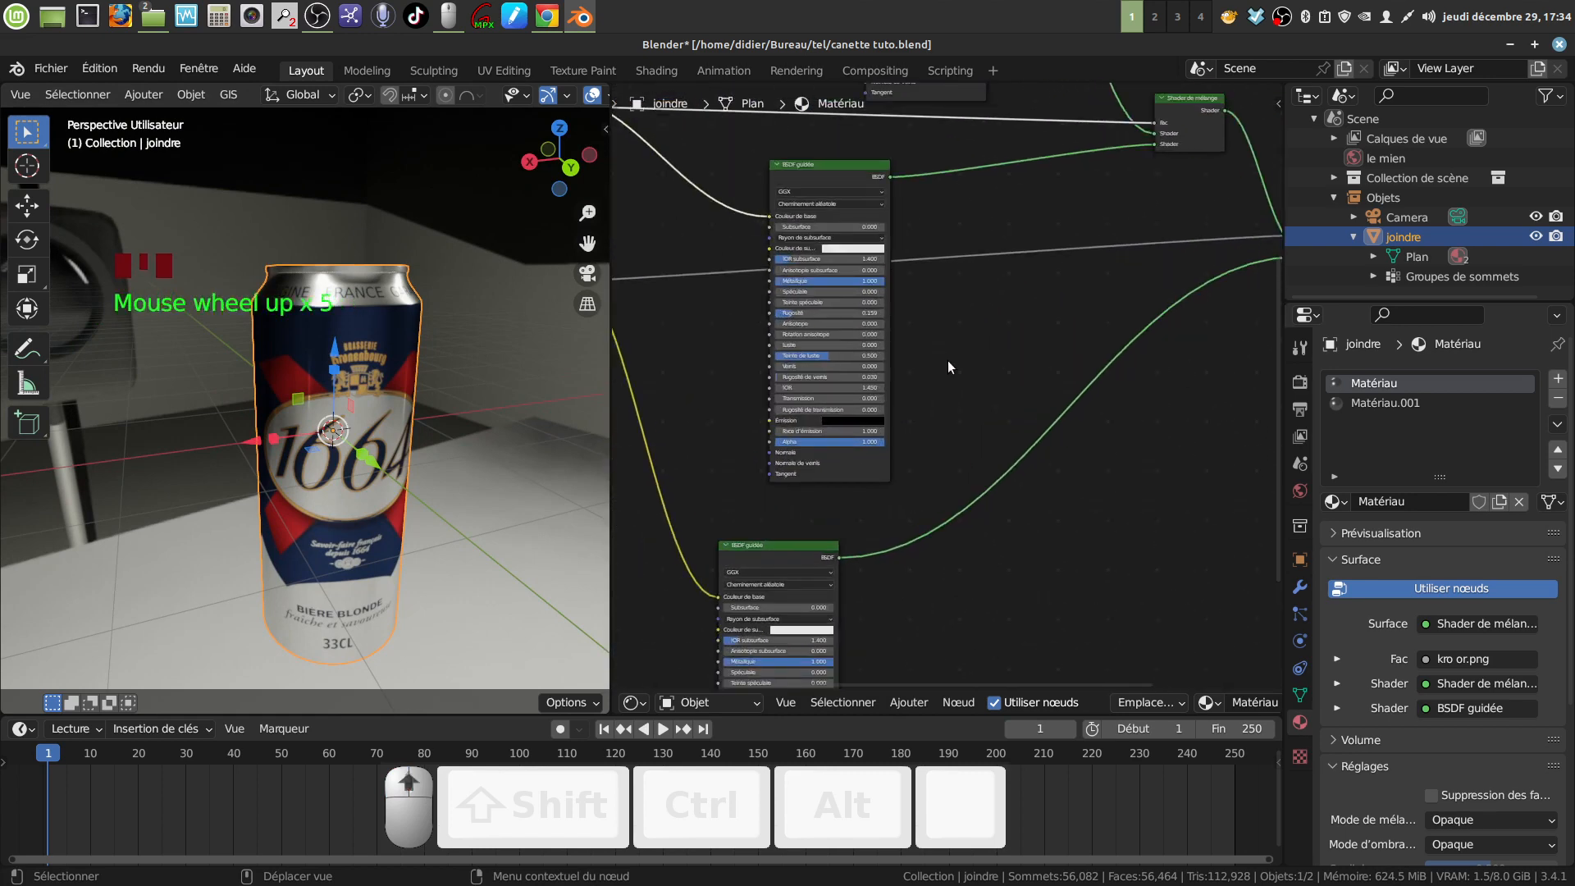
middle_click_drag(934, 393, 967, 481)
scroll(968, 474, "up", 4)
middle_click_drag(896, 440, 952, 443)
middle_click_drag(323, 490, 327, 338)
scroll(421, 526, "up", 2)
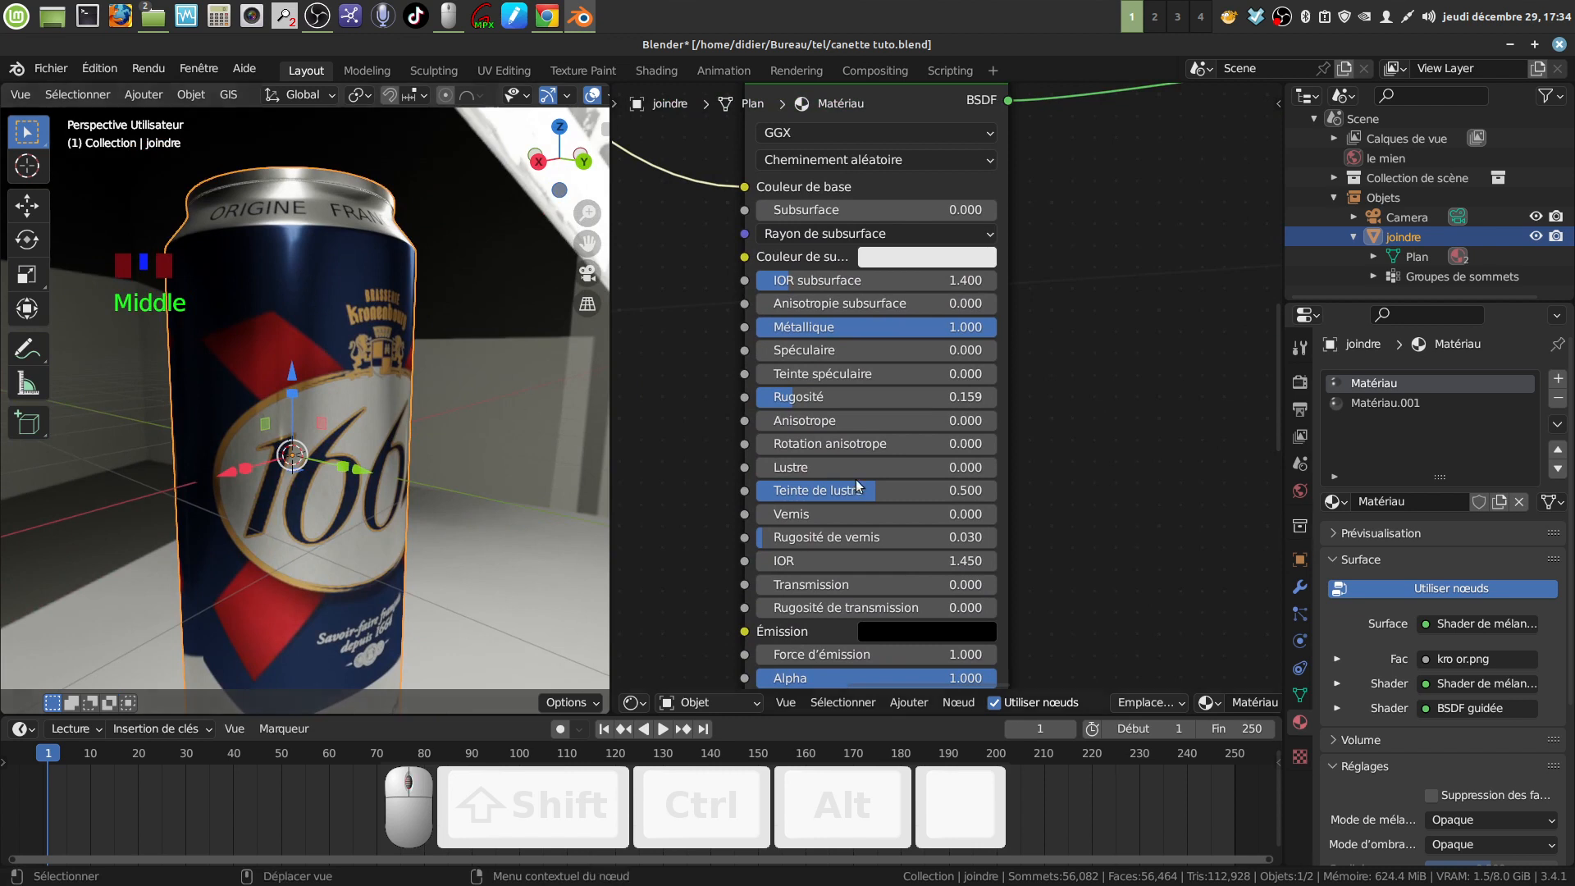
left_click_drag(797, 401, 834, 397)
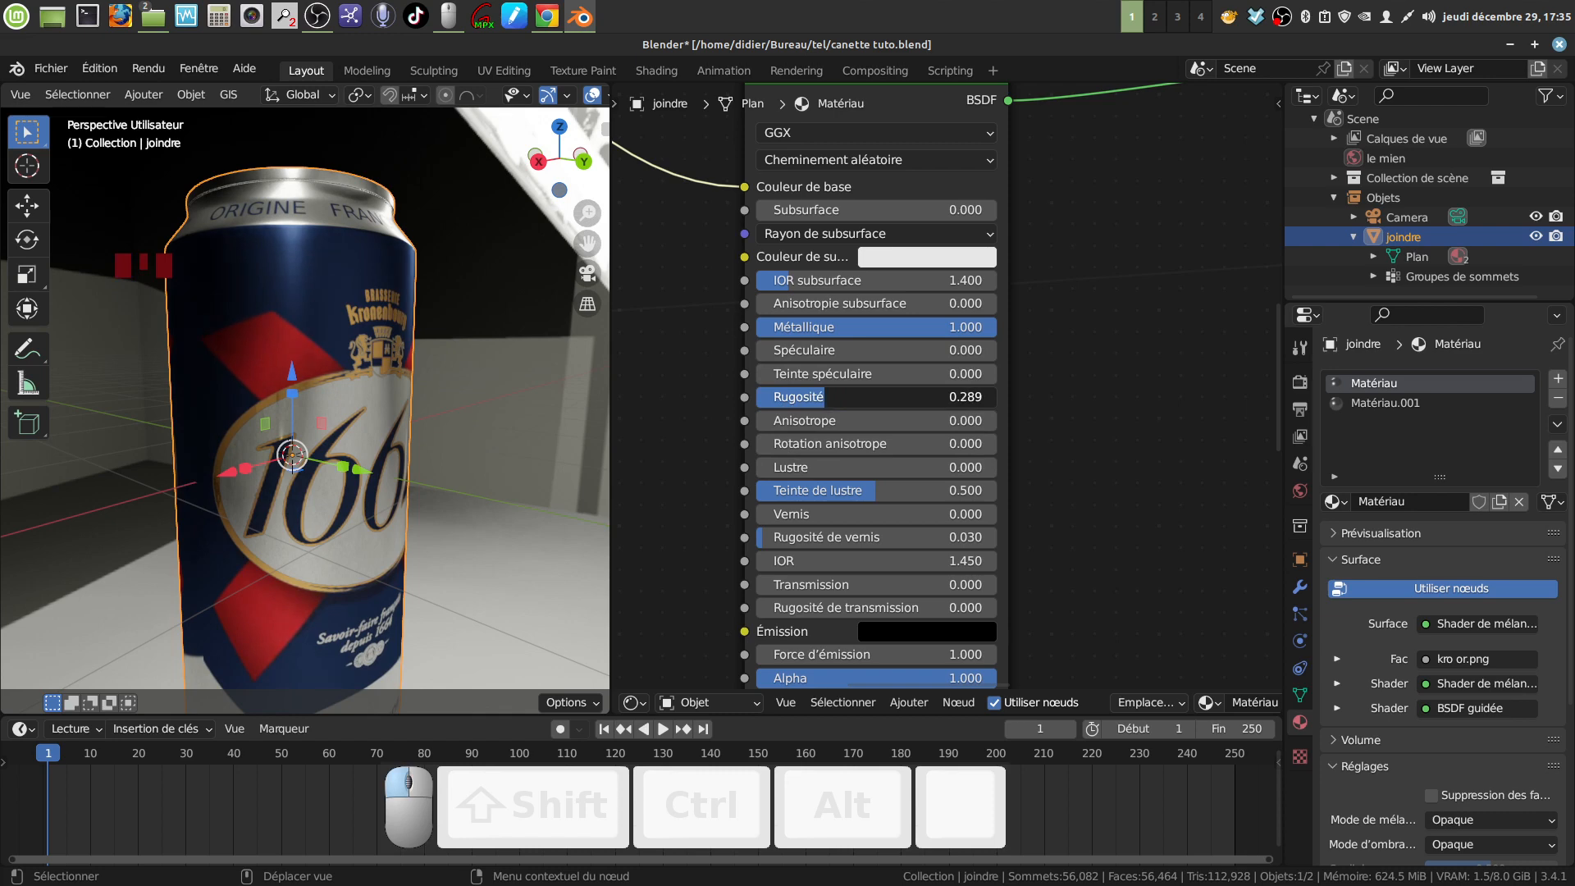
middle_click_drag(328, 509, 479, 437)
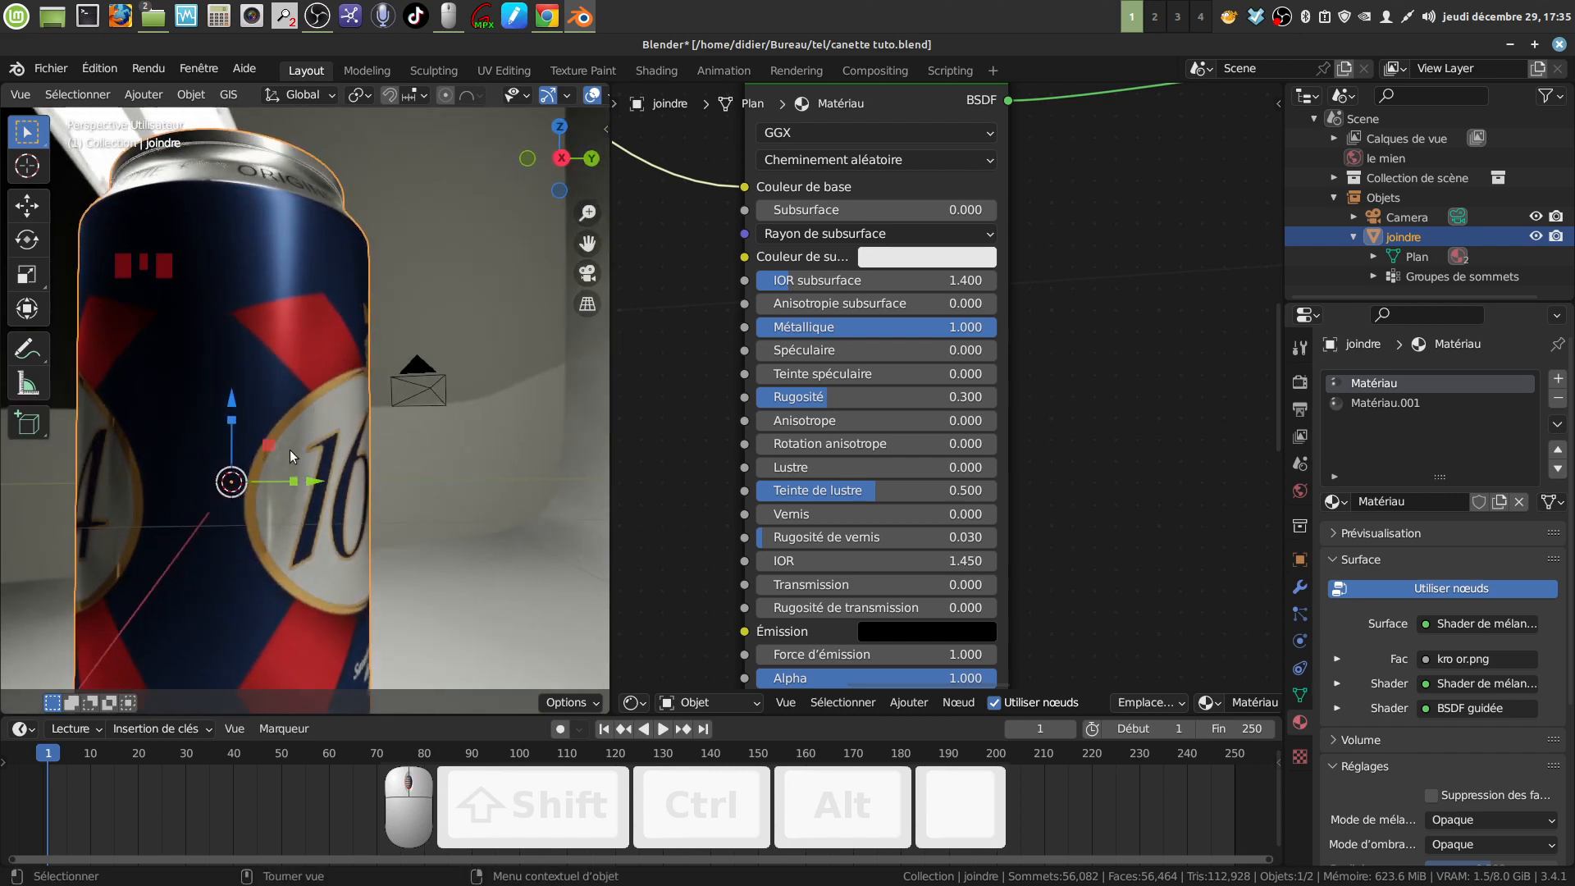
middle_click_drag(291, 456, 273, 332)
scroll(287, 369, "down", 3)
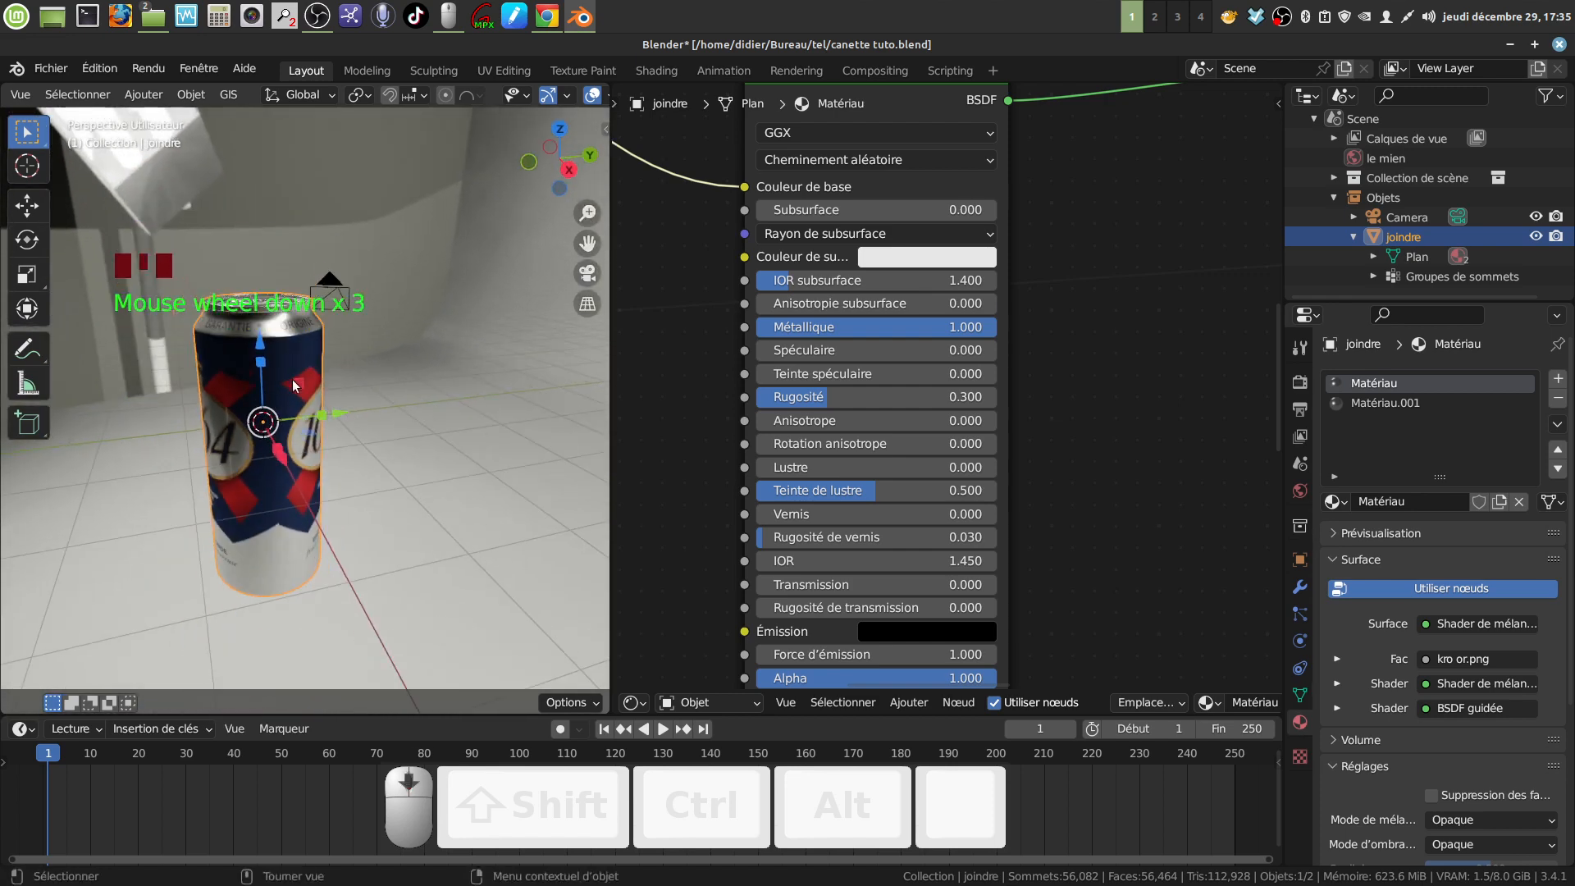
middle_click_drag(293, 386, 417, 370)
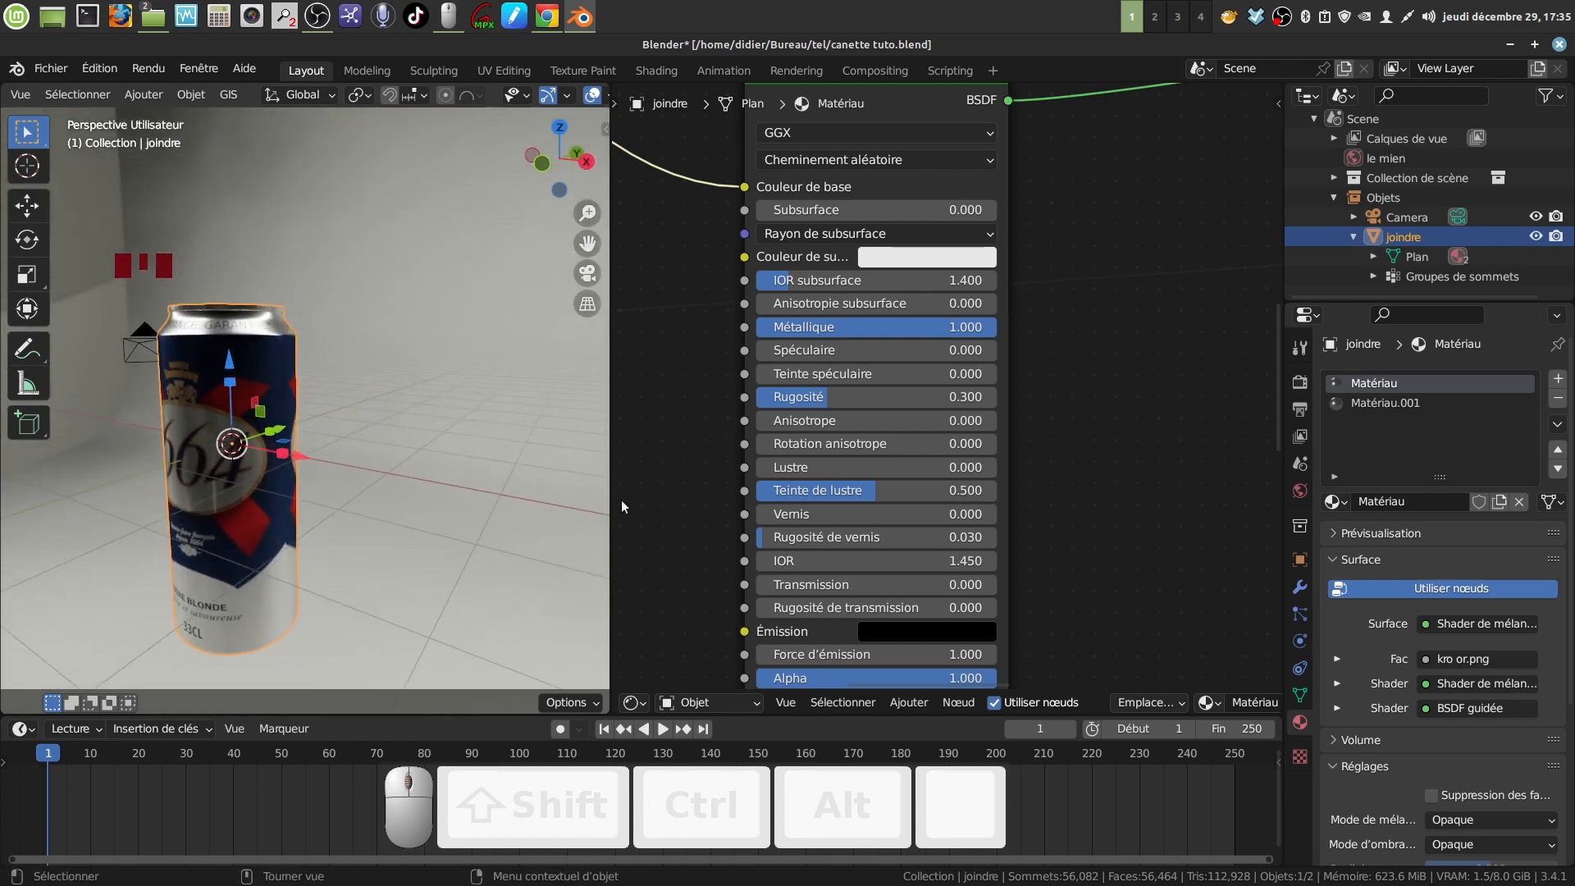
Join the shader editor area into the 3D viewport and review the whole can in the enlarged view
right_click(610, 475)
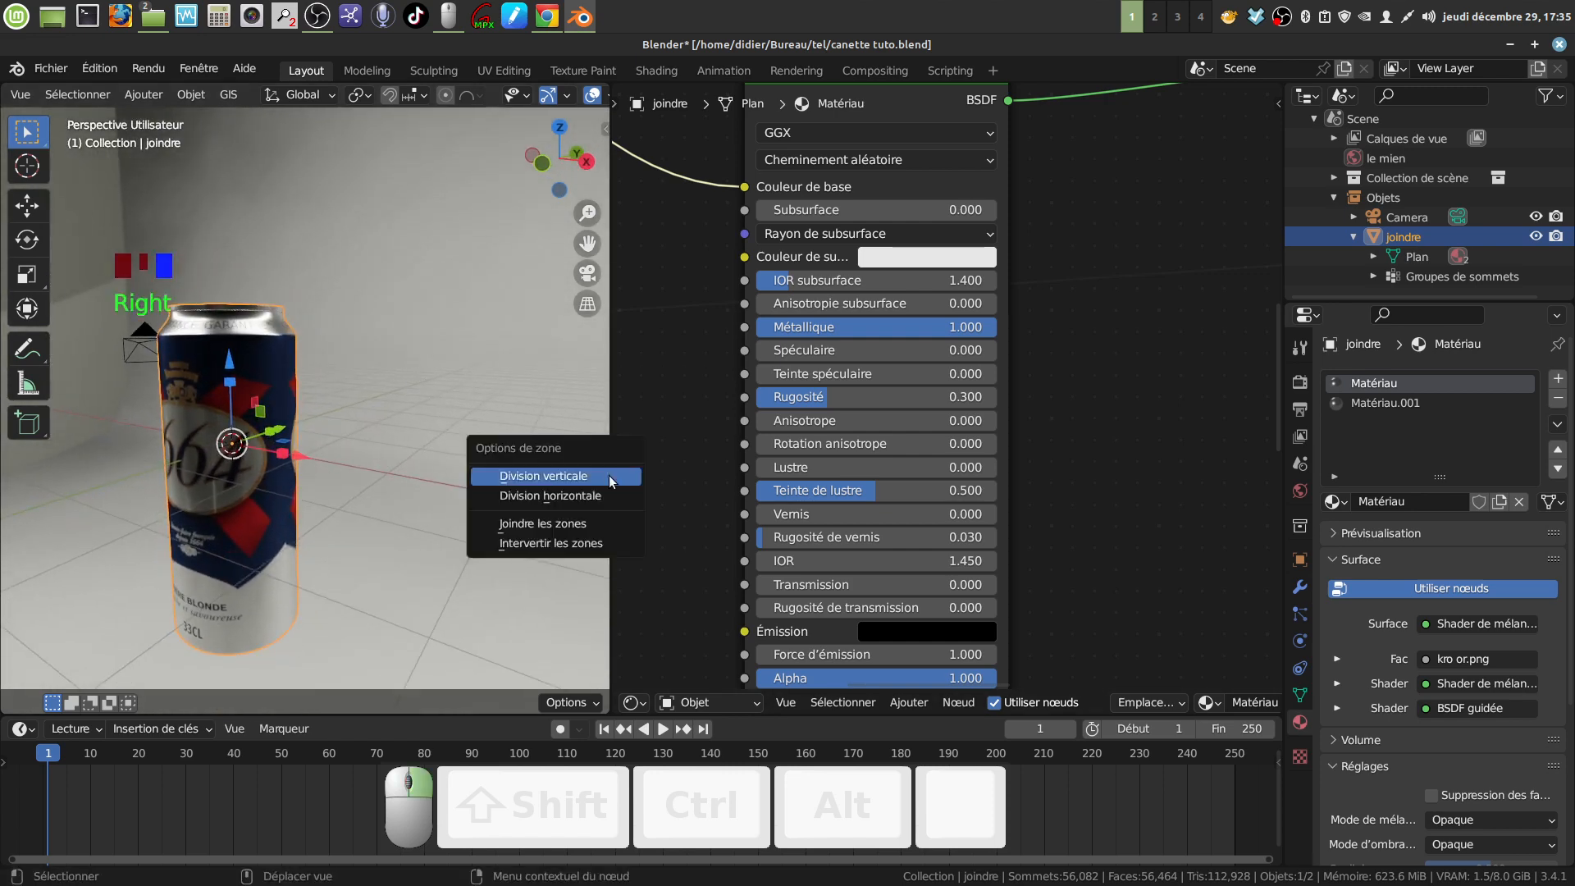
left_click(597, 521)
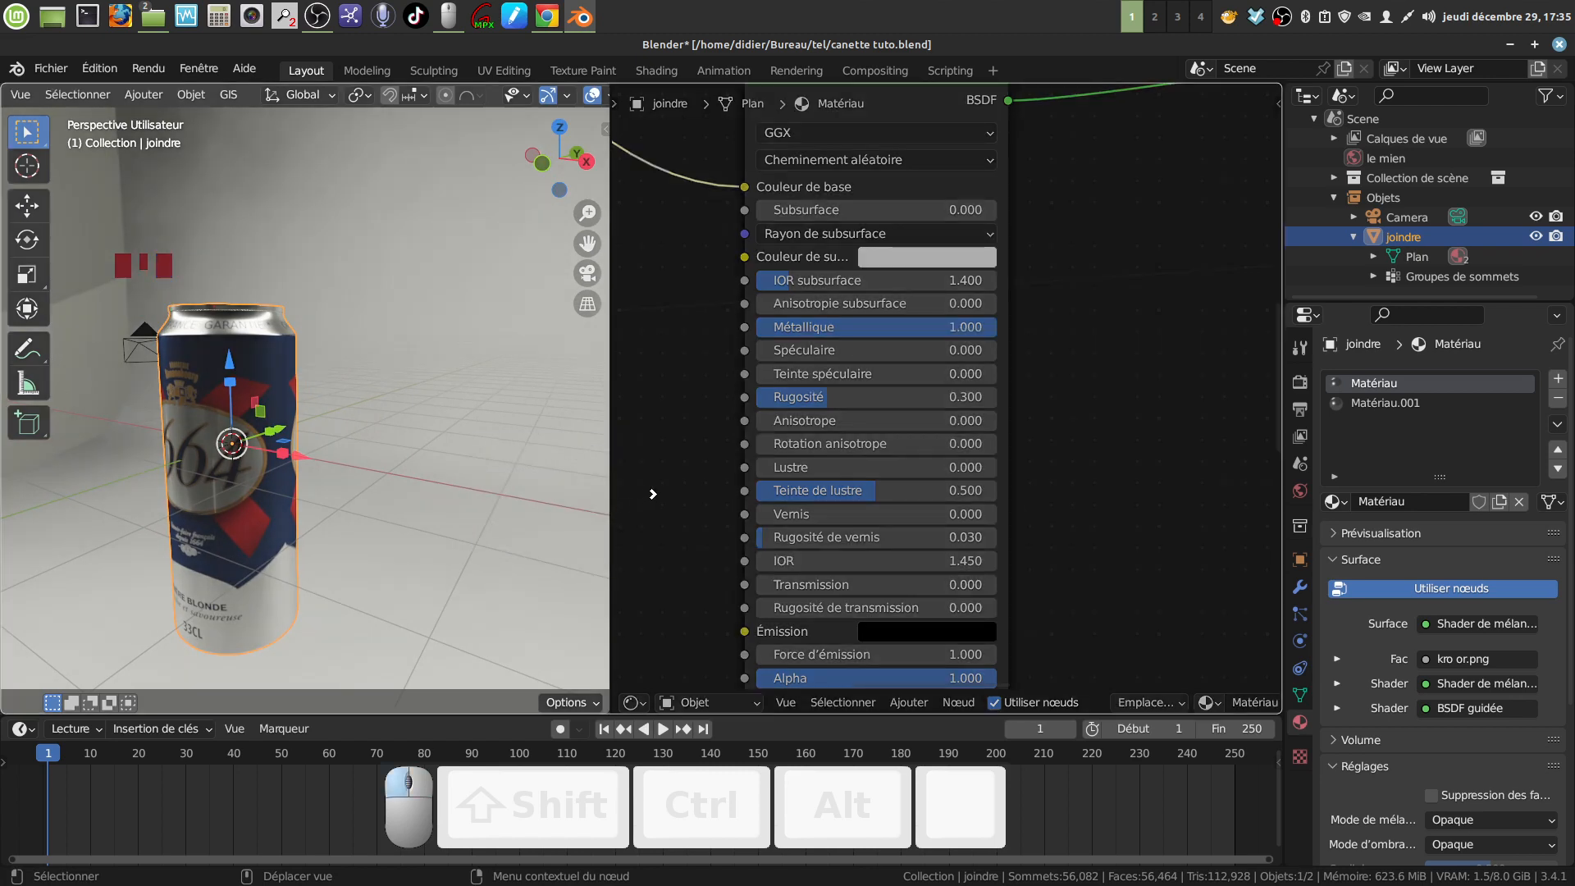
left_click(643, 481)
scroll(648, 471, "down", 5)
middle_click_drag(648, 469, 711, 420)
scroll(662, 460, "up", 2)
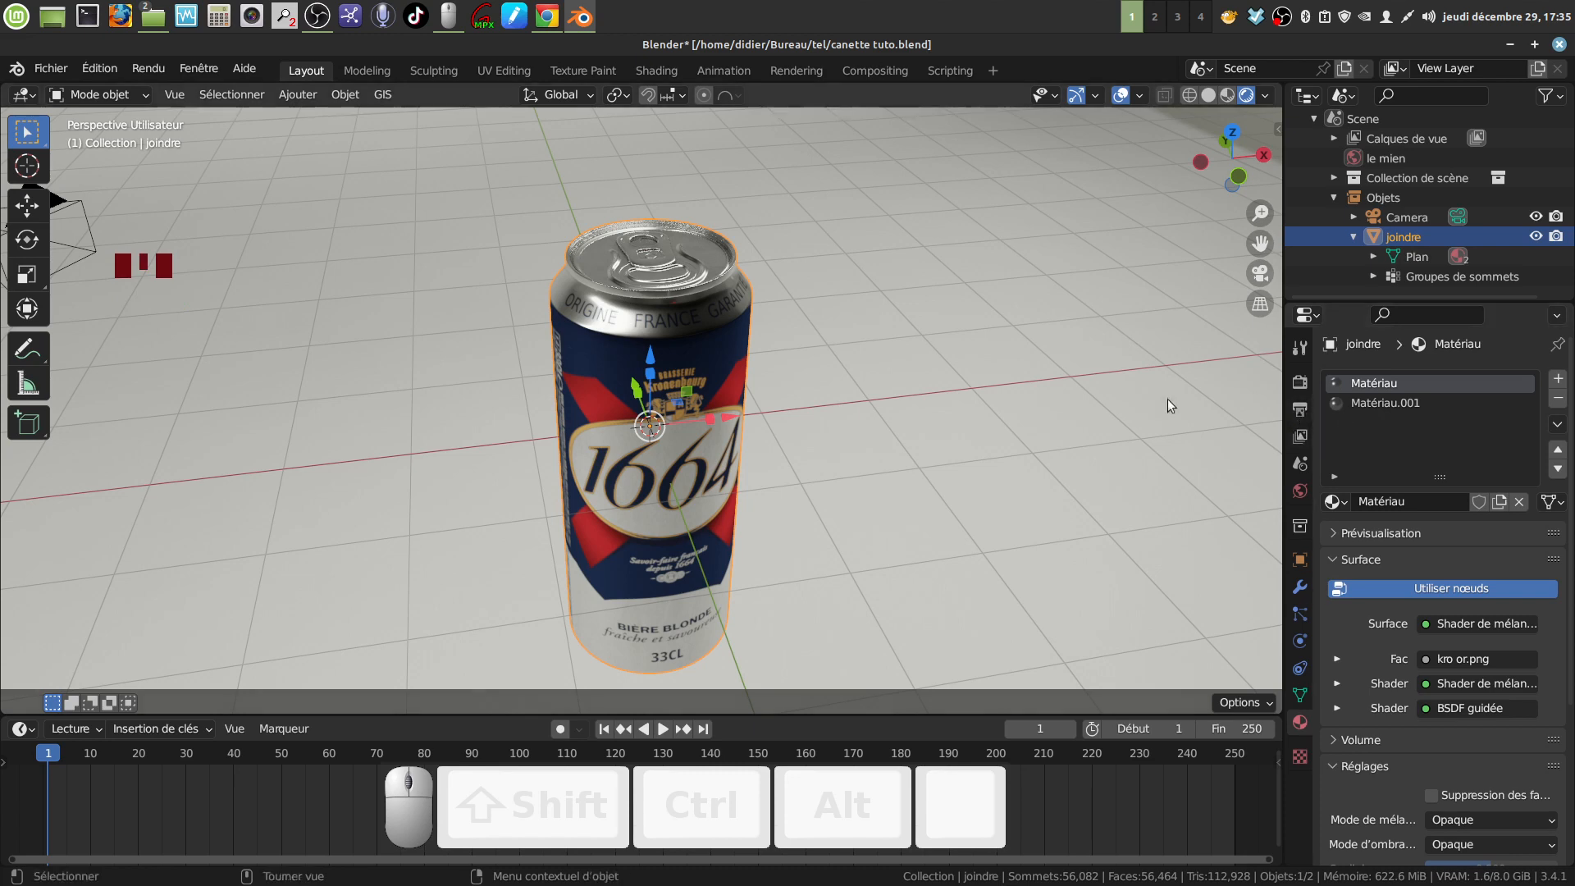
mouse_move(835, 425)
middle_mouse_down()
mouse_move(667, 444)
mouse_move(692, 412)
mouse_move(743, 402)
mouse_move(791, 444)
mouse_move(756, 442)
mouse_move(844, 455)
middle_mouse_up()
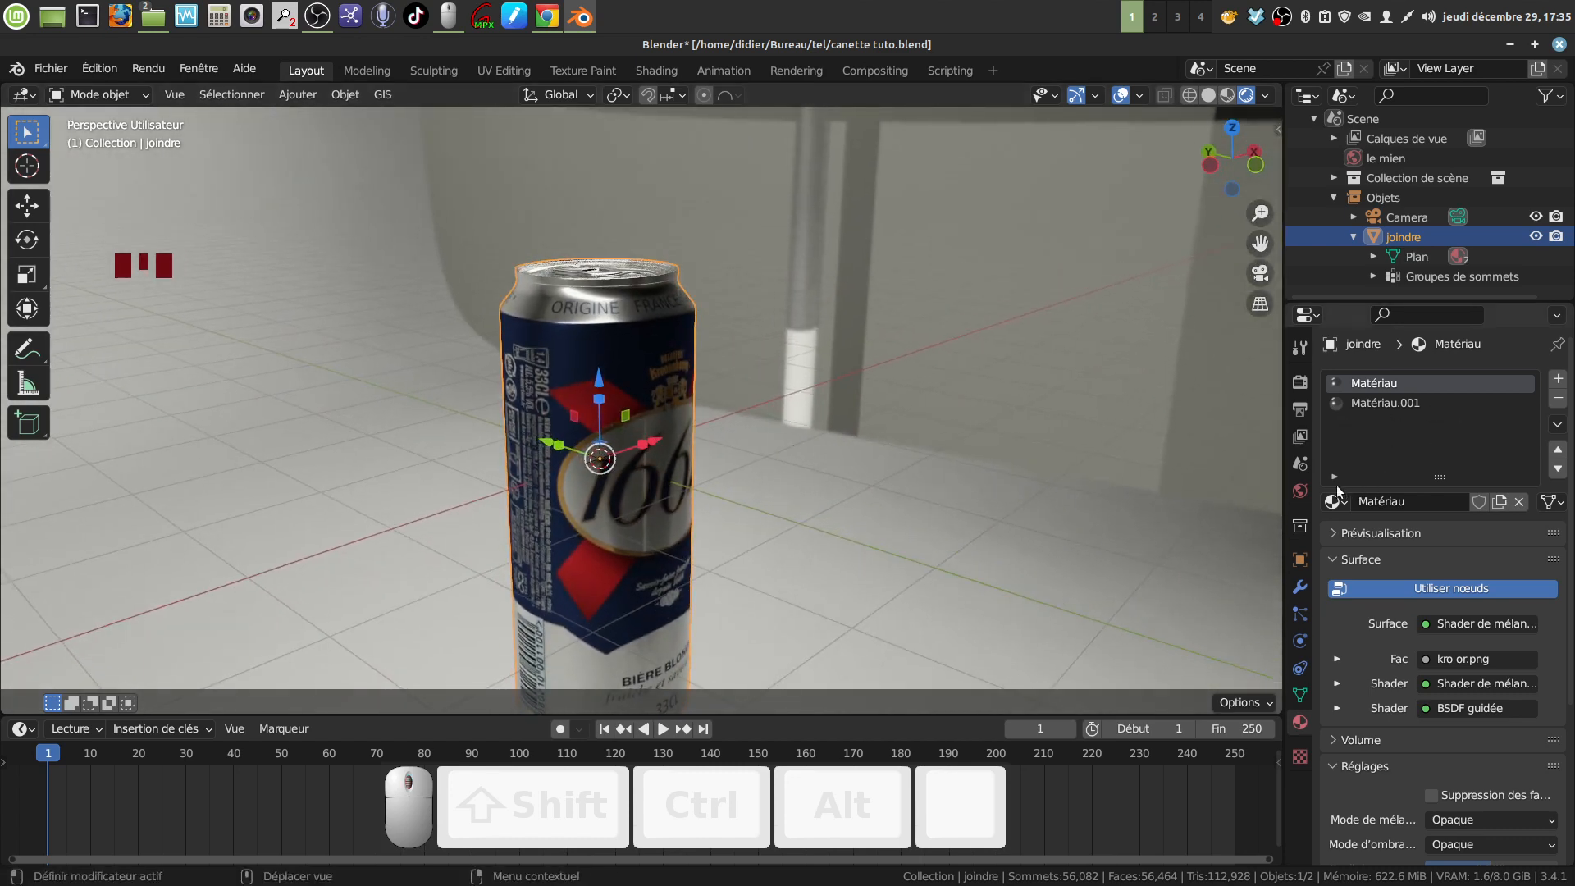
Switch the render engine to Cycles and check the can's reflections from several angles
left_click(1300, 382)
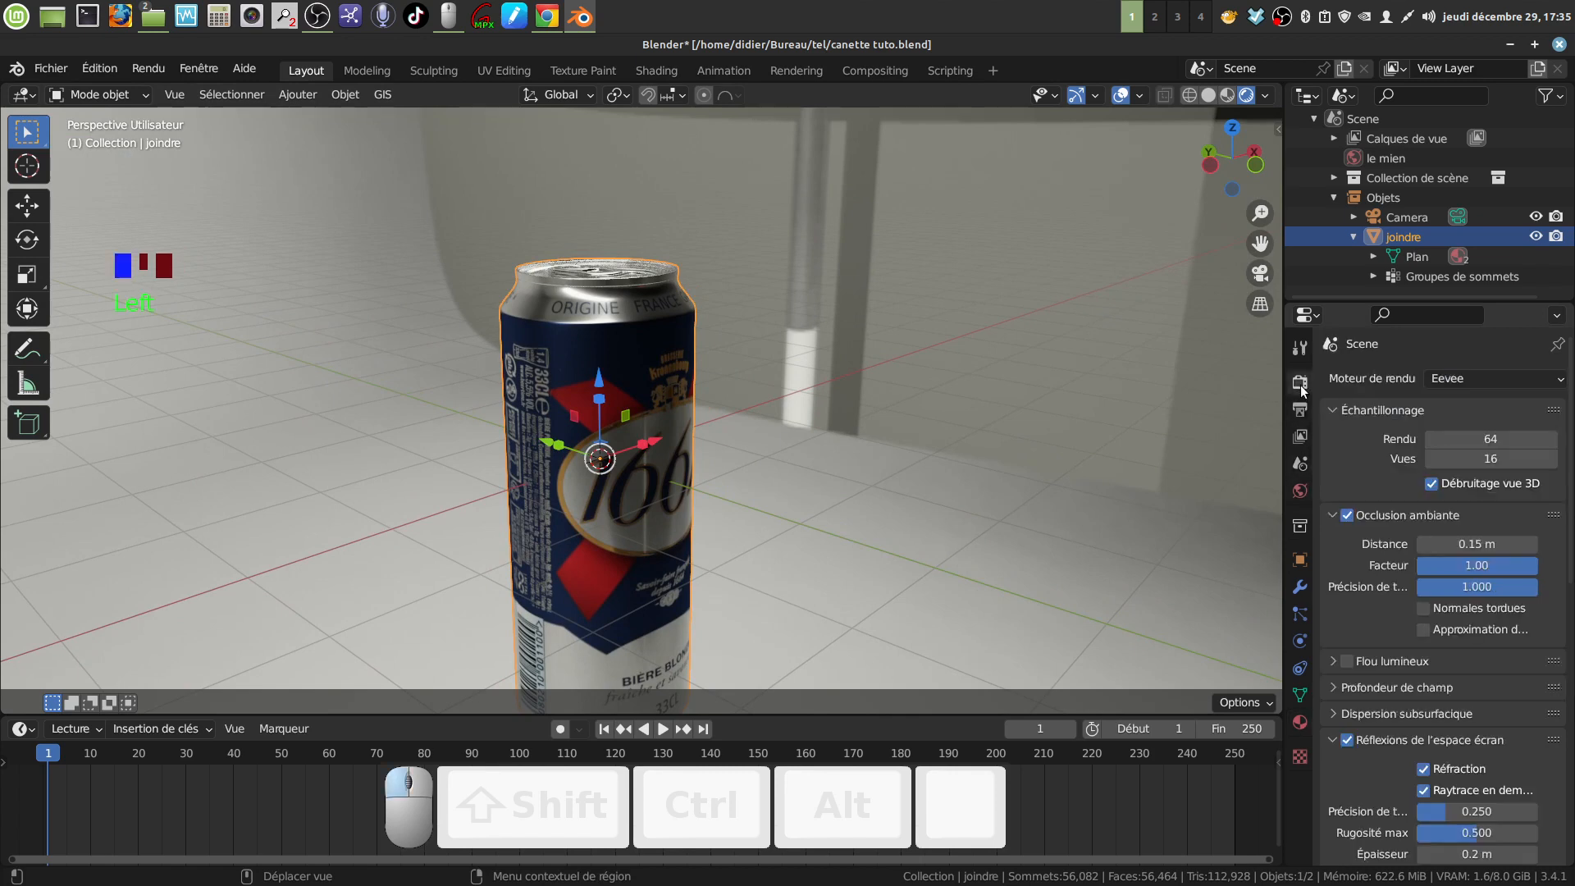
left_click(1558, 379)
left_click(1464, 445)
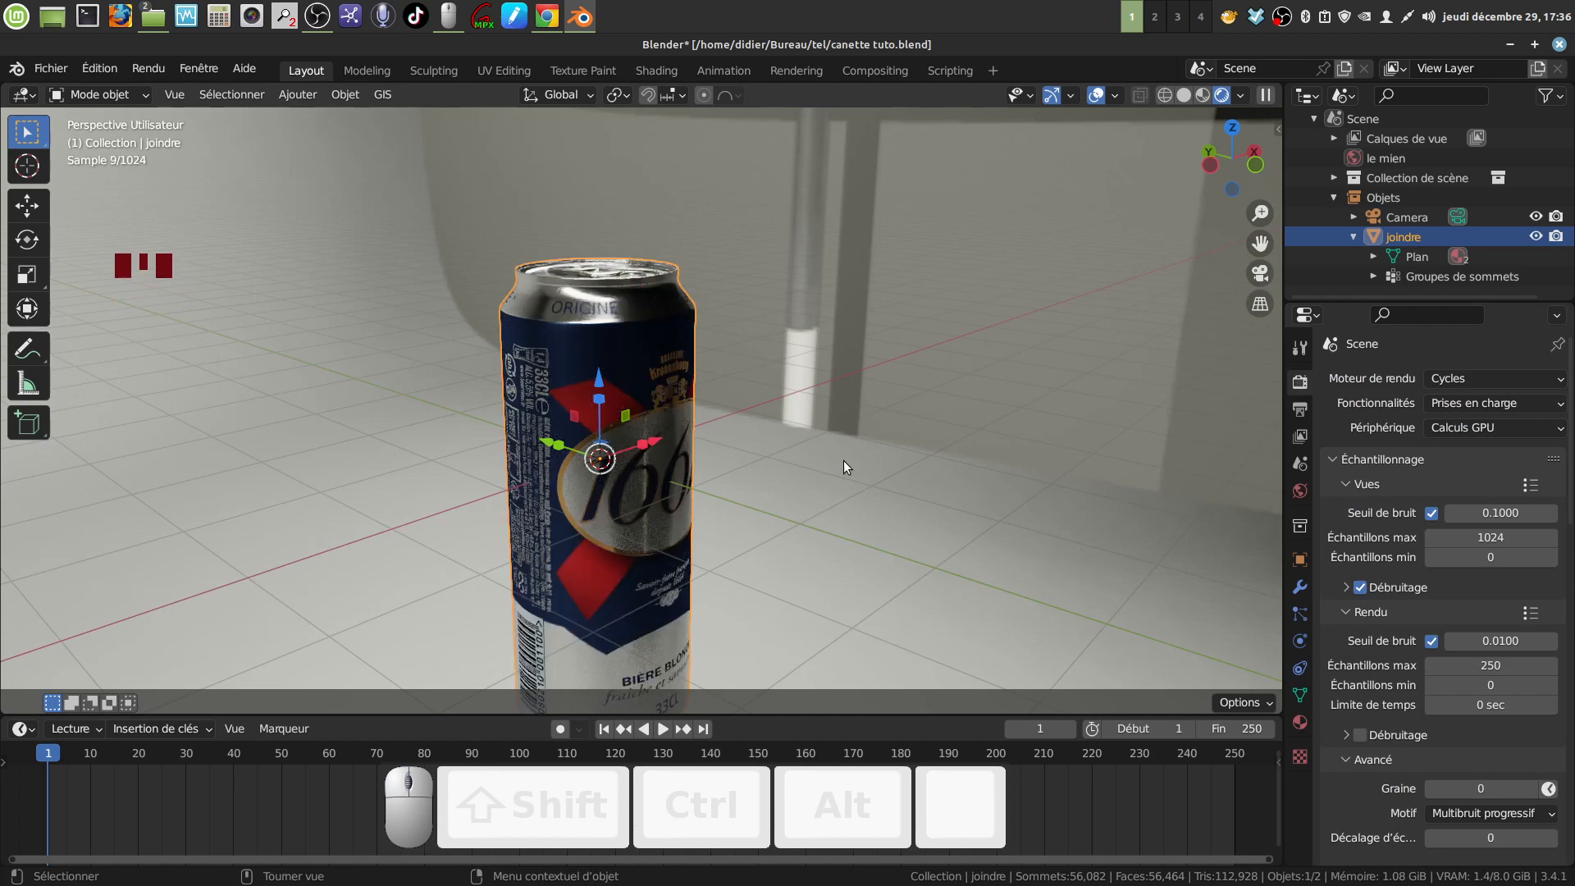
mouse_move(847, 438)
middle_mouse_down()
mouse_move(854, 490)
mouse_move(850, 410)
middle_mouse_up()
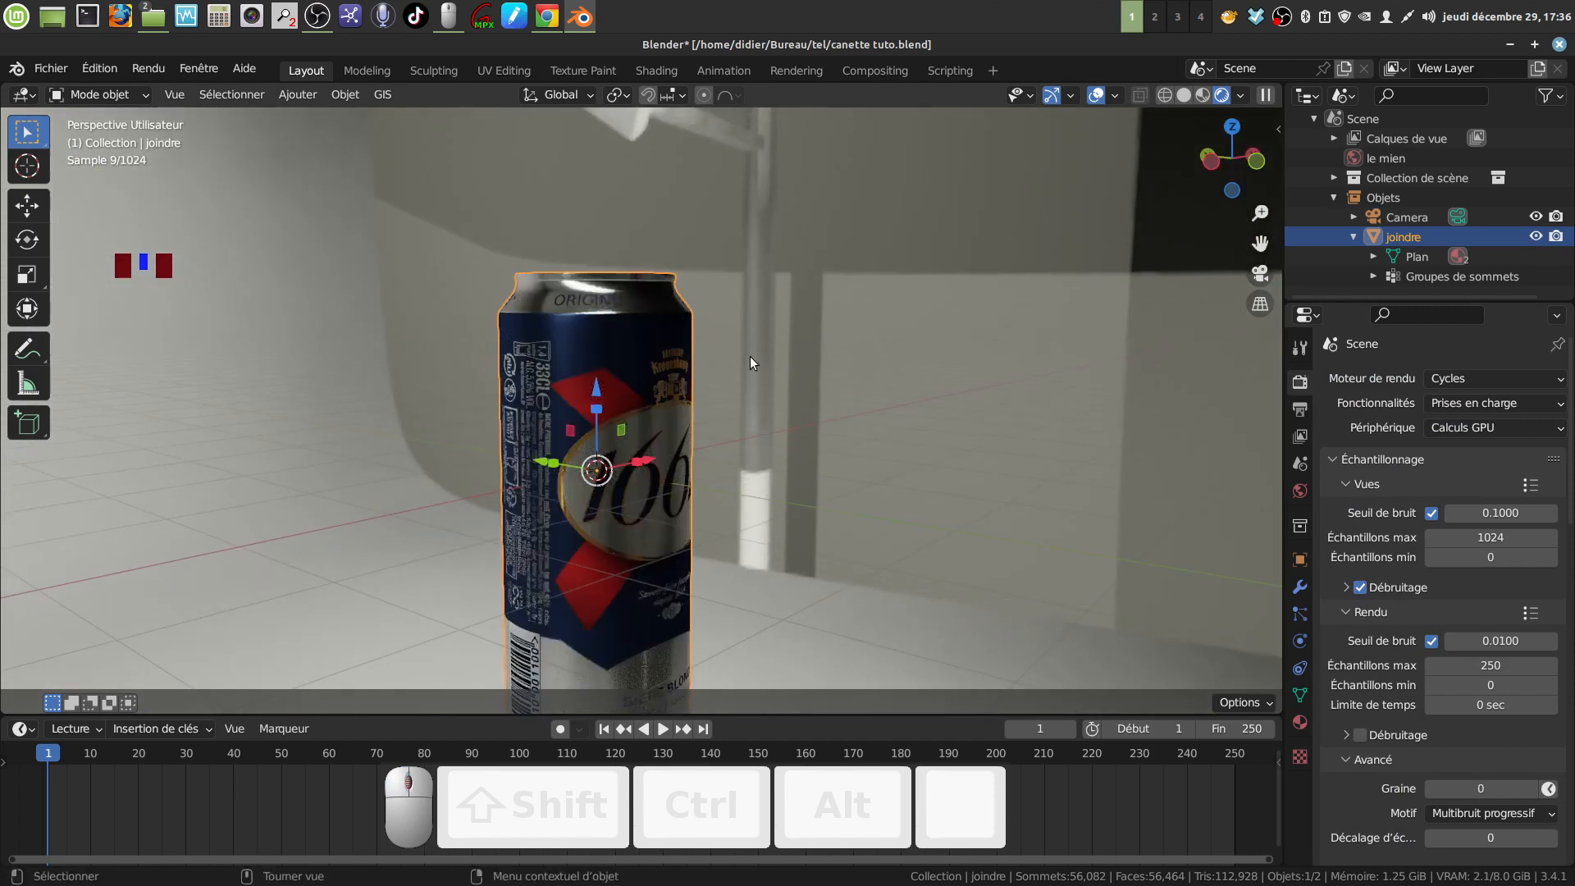
middle_click_drag(751, 358, 839, 372)
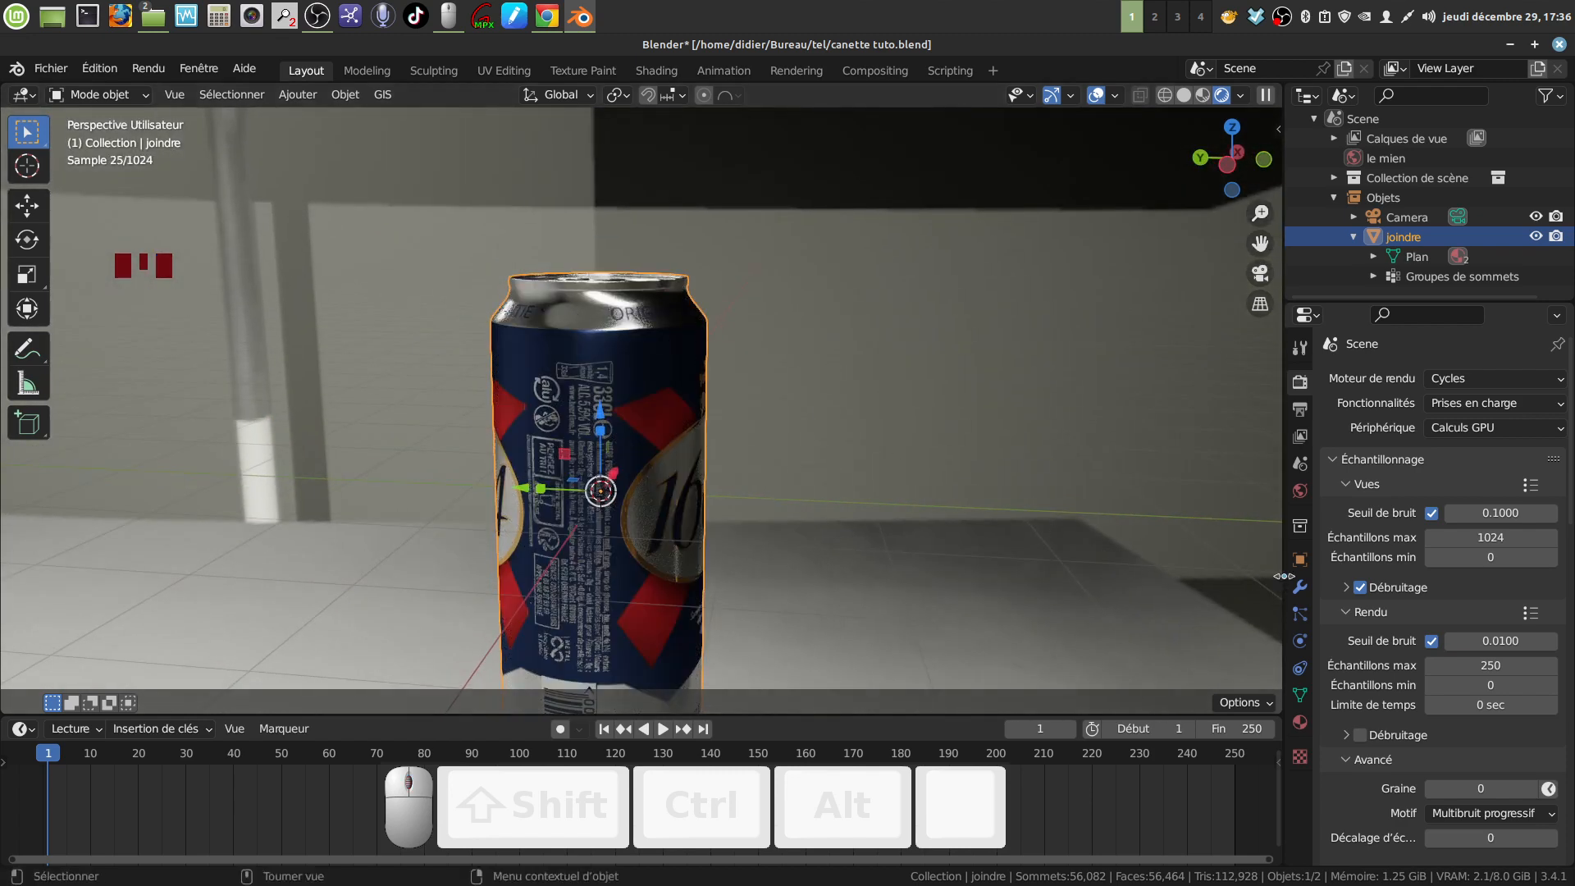
Widen the properties area and select the Matériau.001 slot among the can's materials
left_click_drag(1281, 577, 1195, 578)
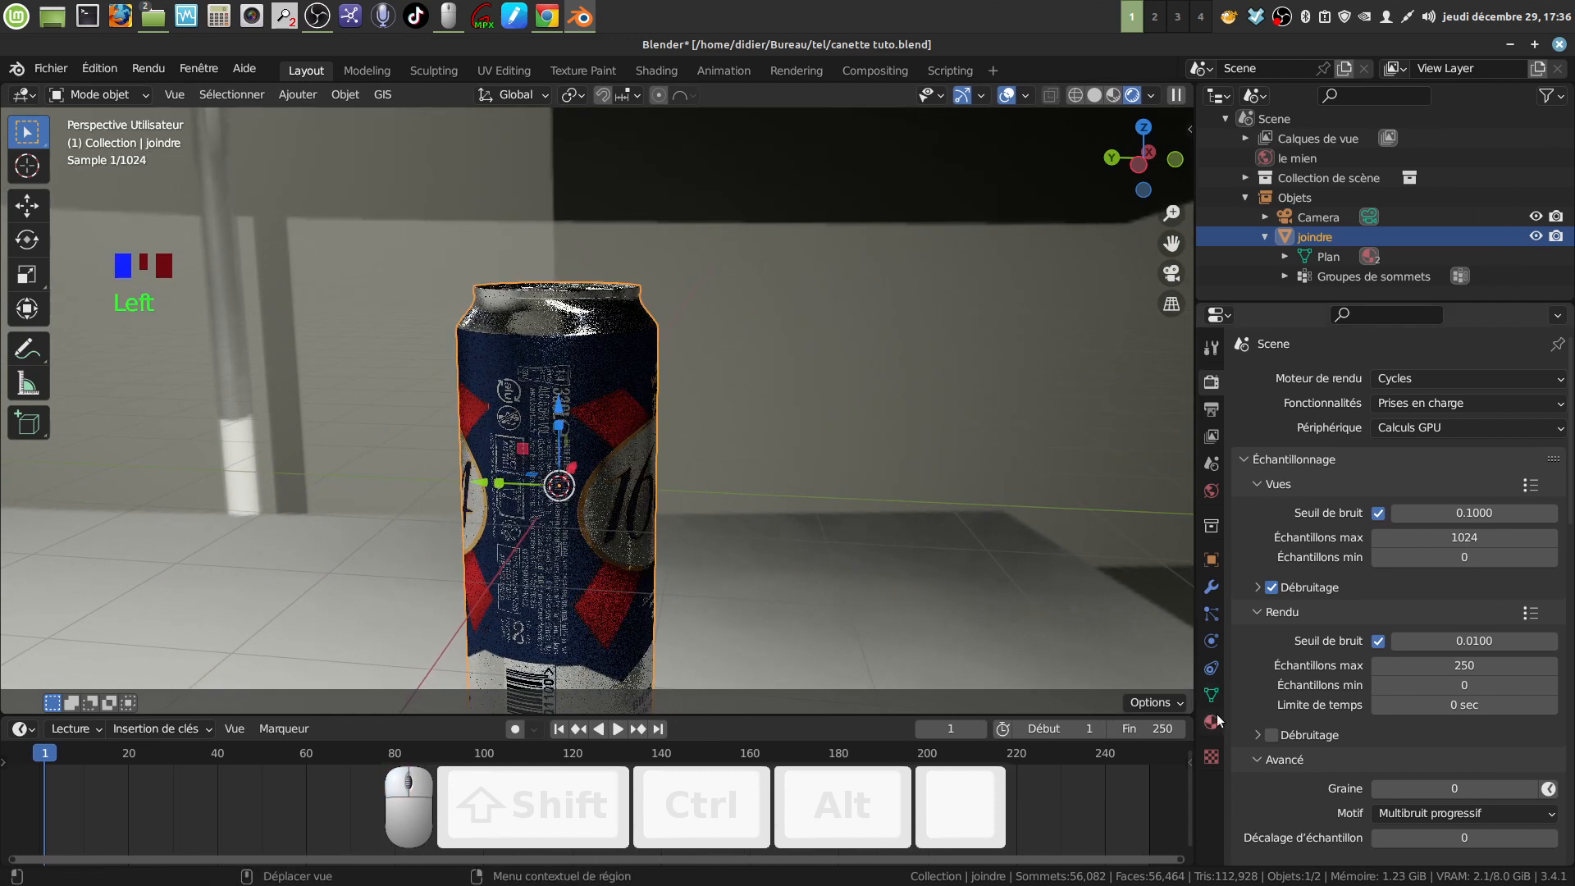
left_click(1213, 713)
scroll(1357, 432, "up", 2)
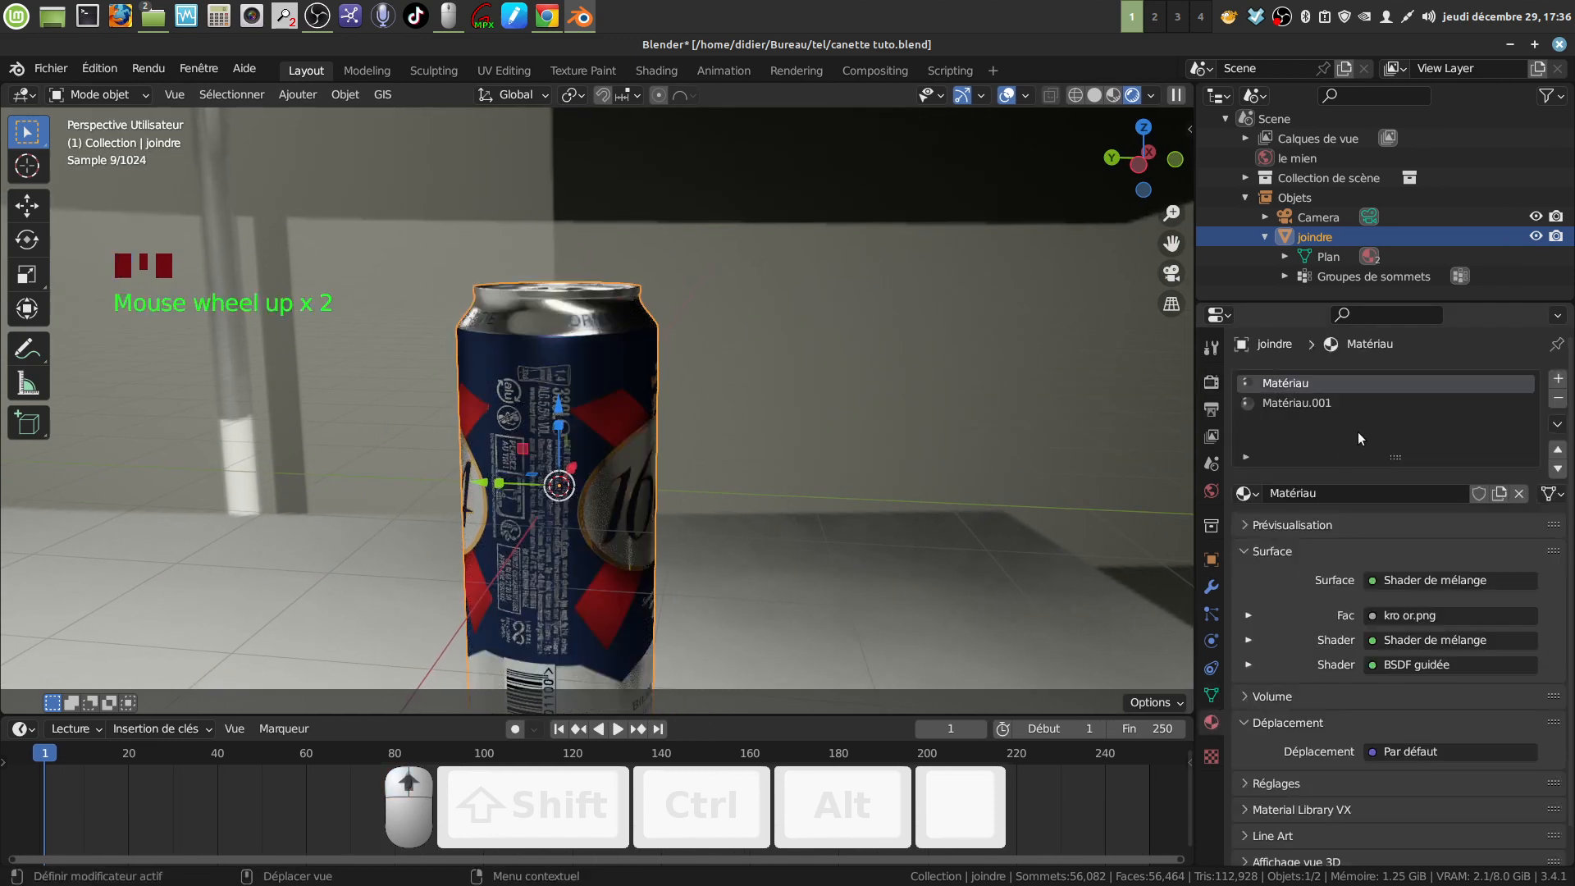
left_click(1296, 402)
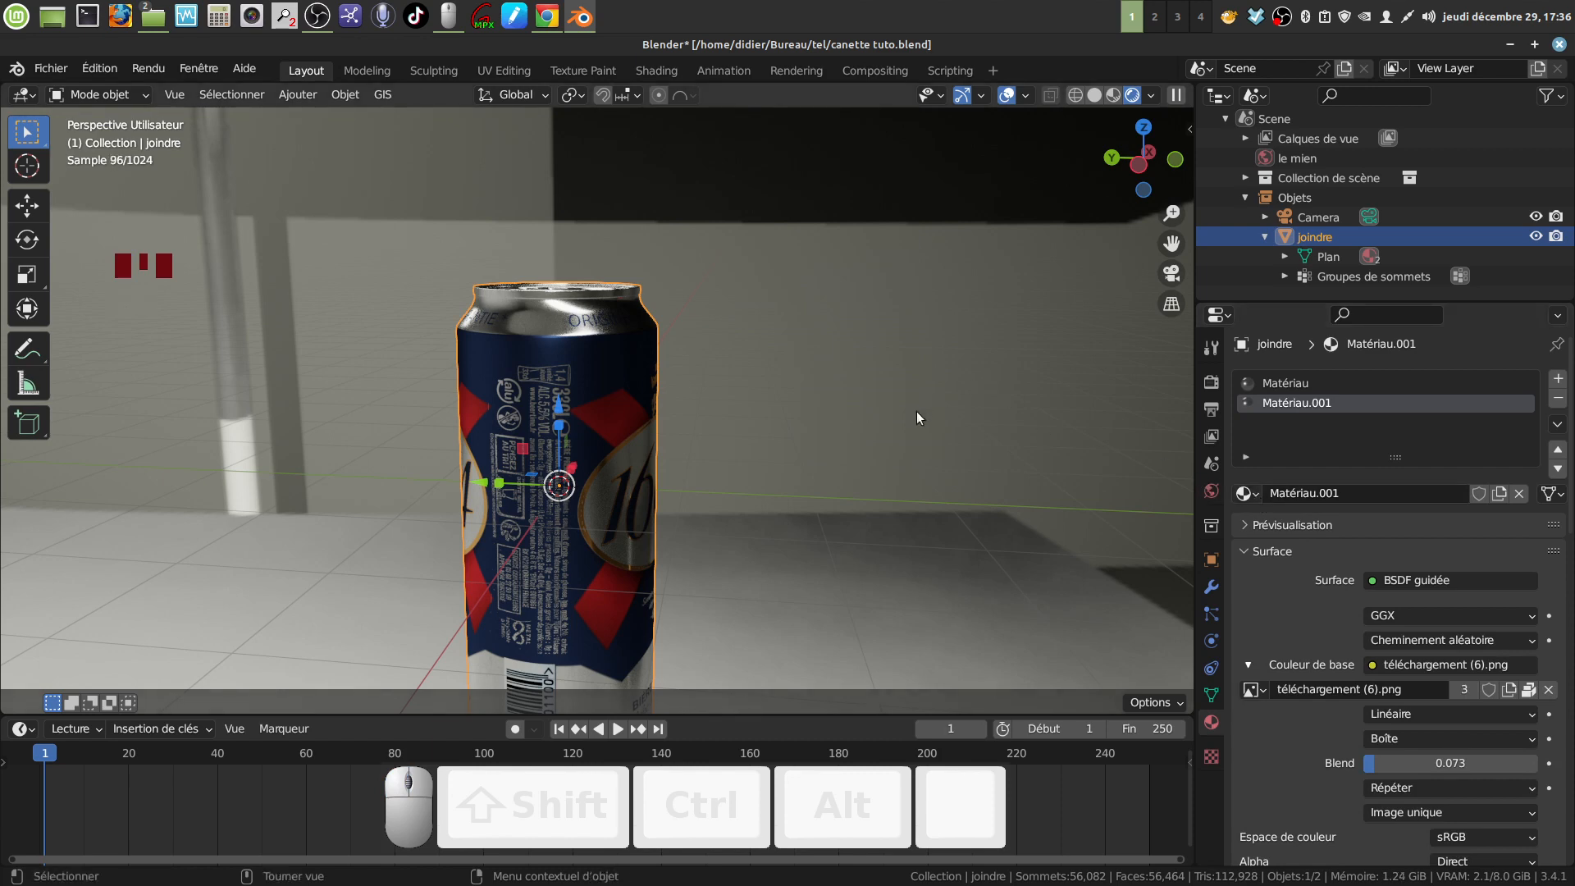
Split the 3D viewport vertically, turn the new area into a shader editor and hide its sidebar
middle_click_drag(795, 382, 839, 463)
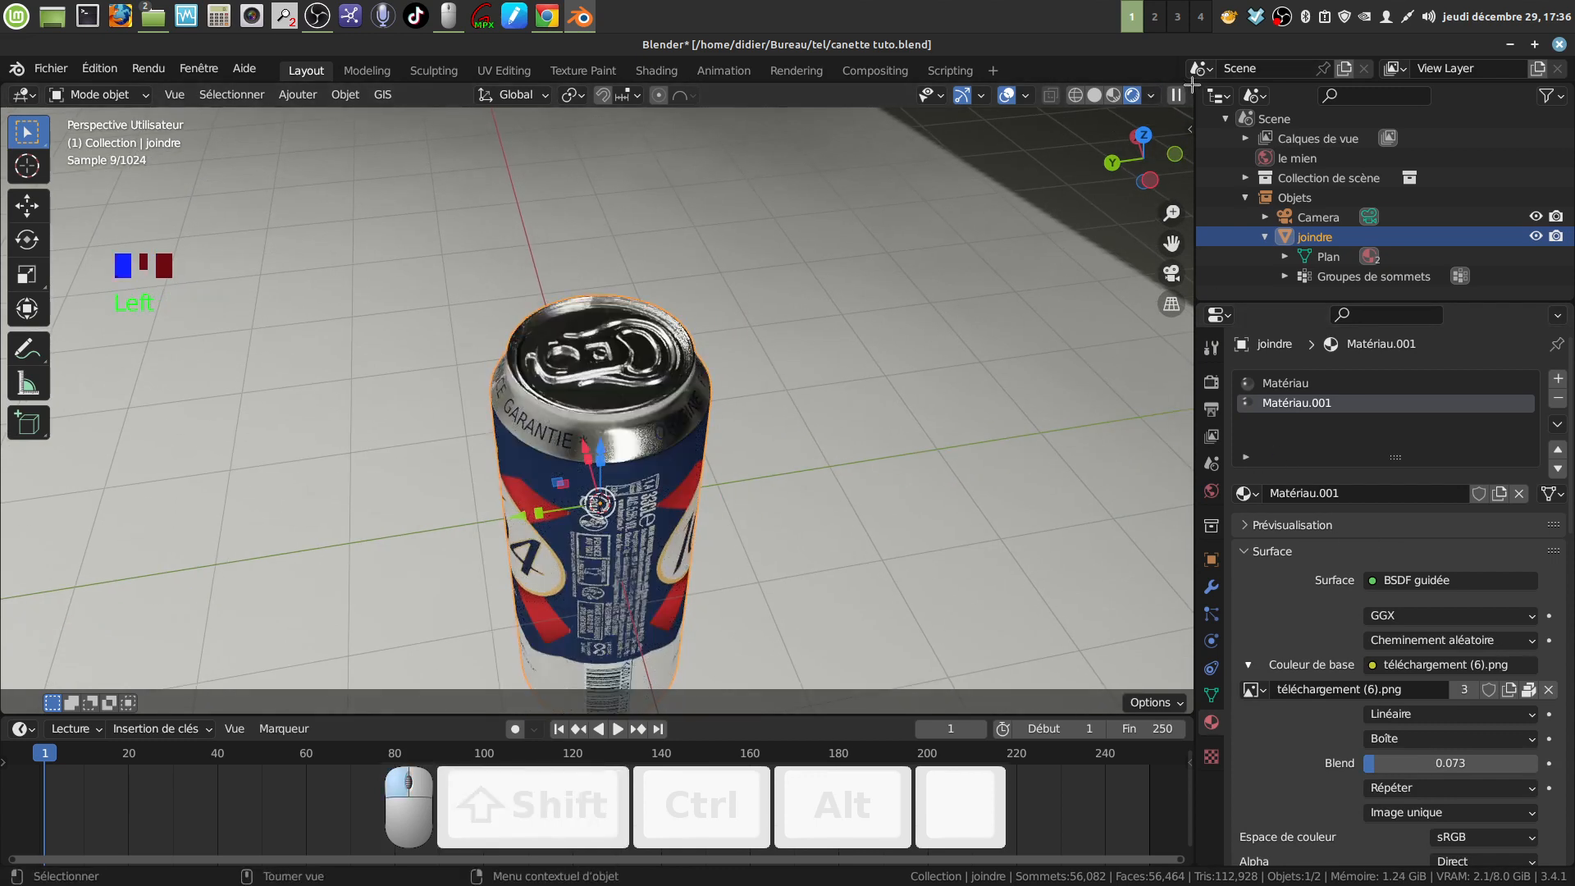
mouse_move(1191, 82)
left_mouse_down()
mouse_move(738, 123)
mouse_move(700, 146)
left_mouse_up()
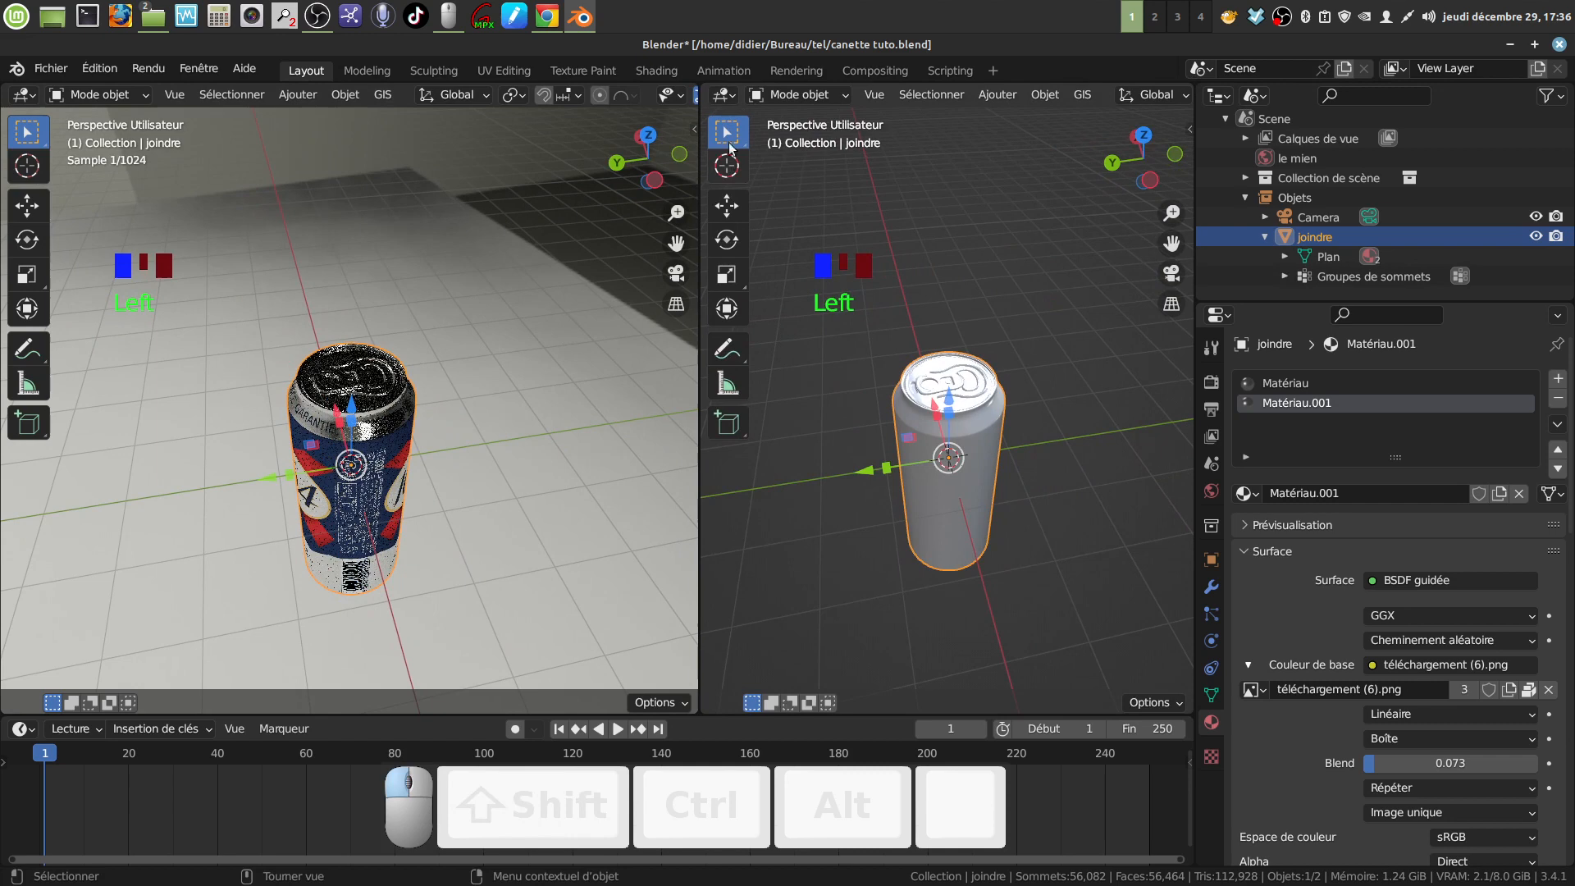
left_click(735, 102)
left_click(790, 271)
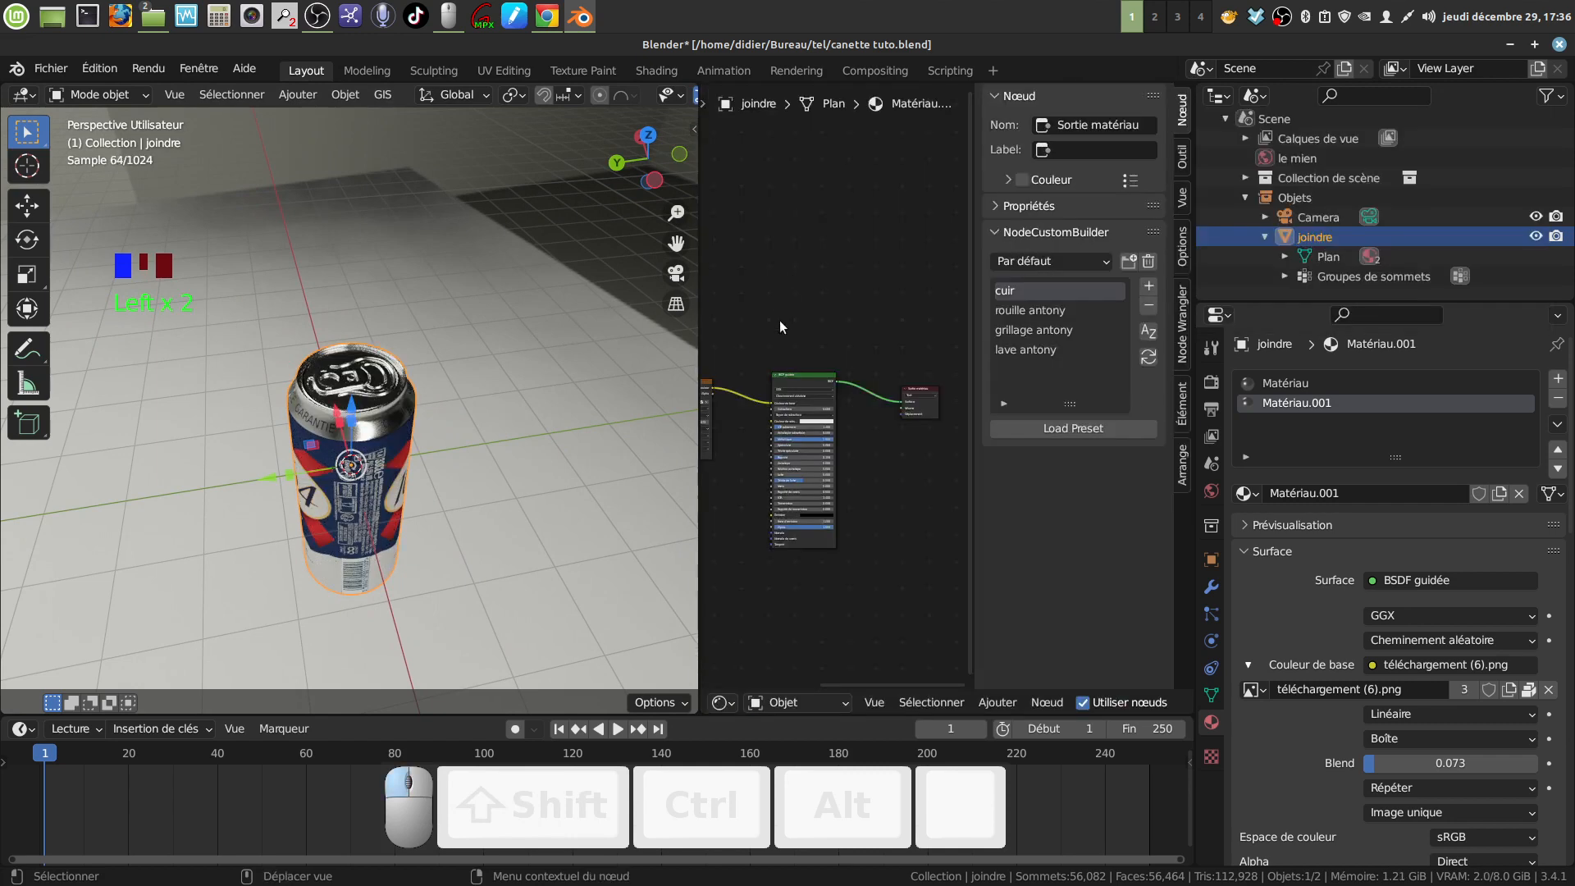
scroll(874, 511, "up", 2)
key("n")
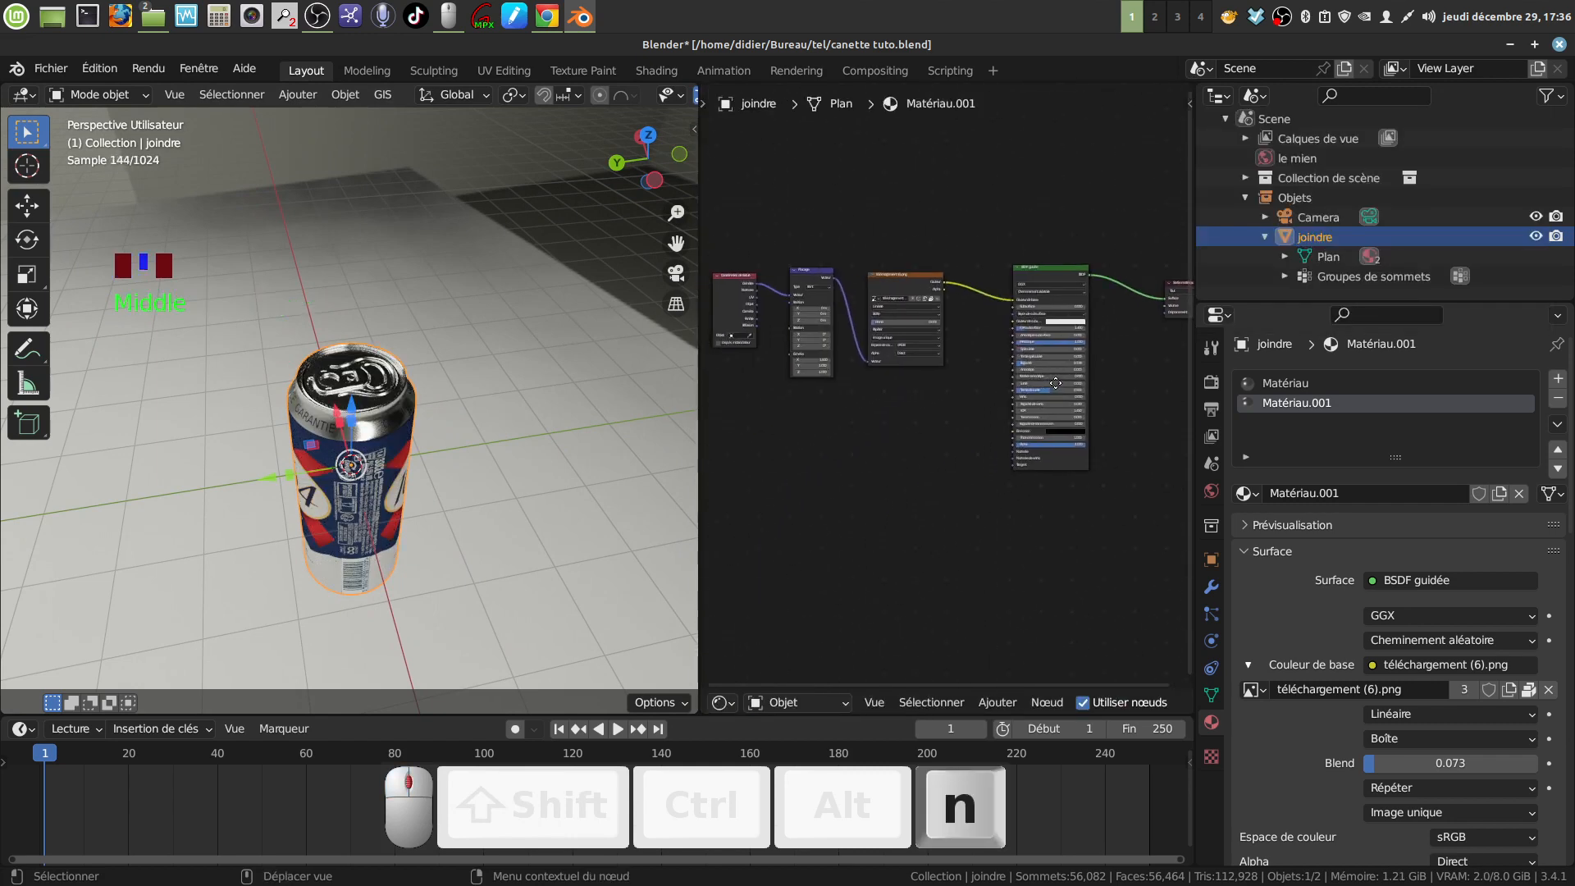
Set the roughness of Matériau.001's Principled BSDF to 0.185
scroll(927, 492, "up", 3)
mouse_move(925, 476)
middle_mouse_down()
mouse_move(855, 474)
mouse_move(935, 480)
middle_mouse_up()
scroll(412, 449, "up", 5)
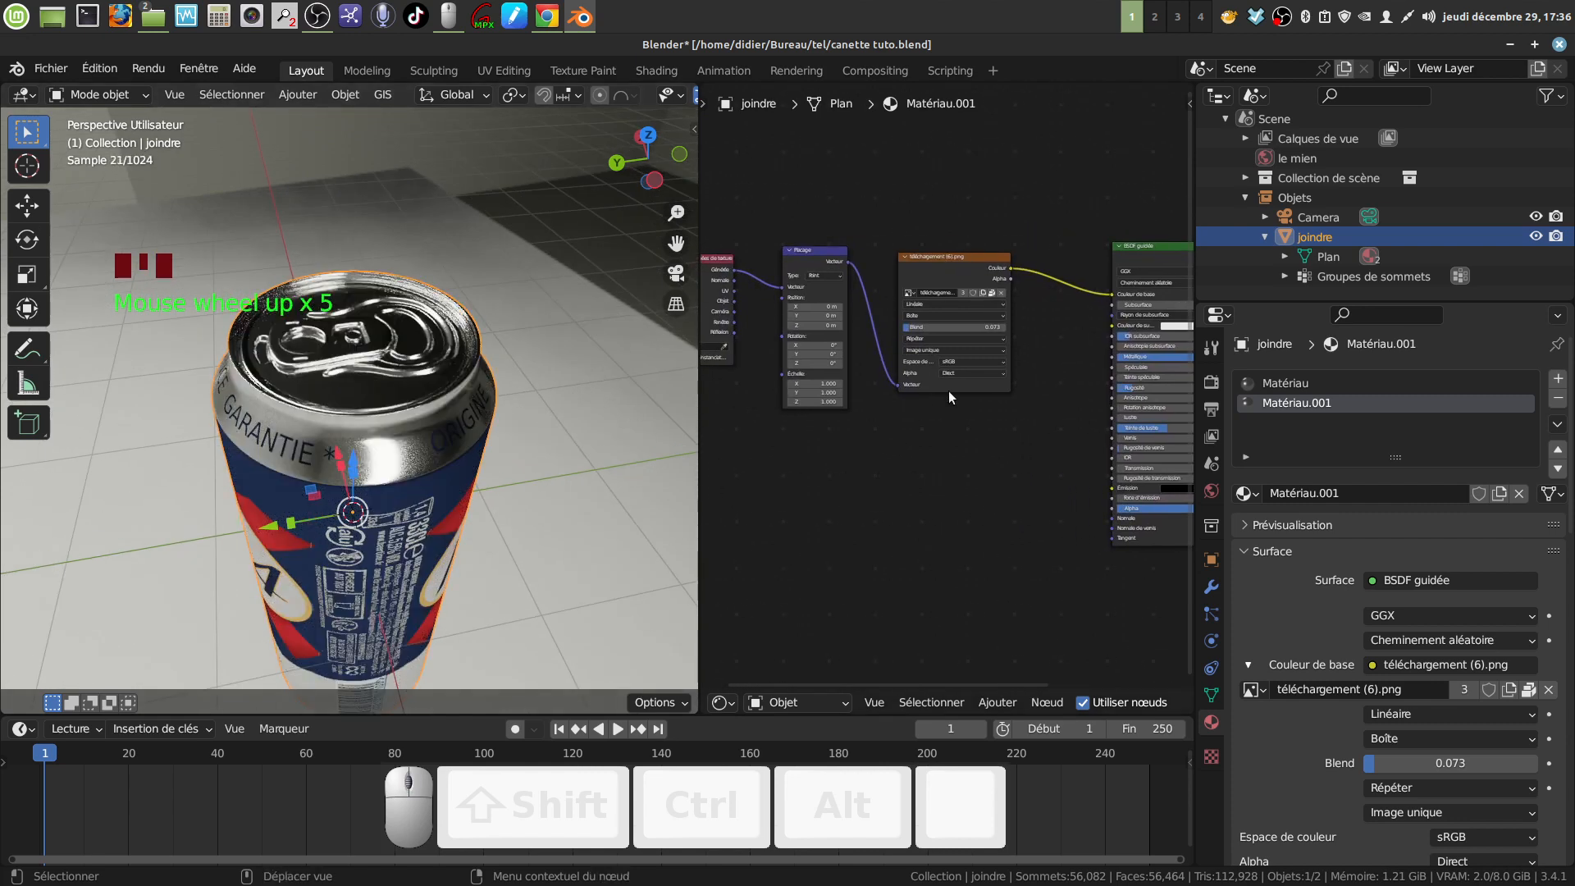
scroll(942, 377, "up", 3)
middle_click_drag(940, 449, 1104, 425)
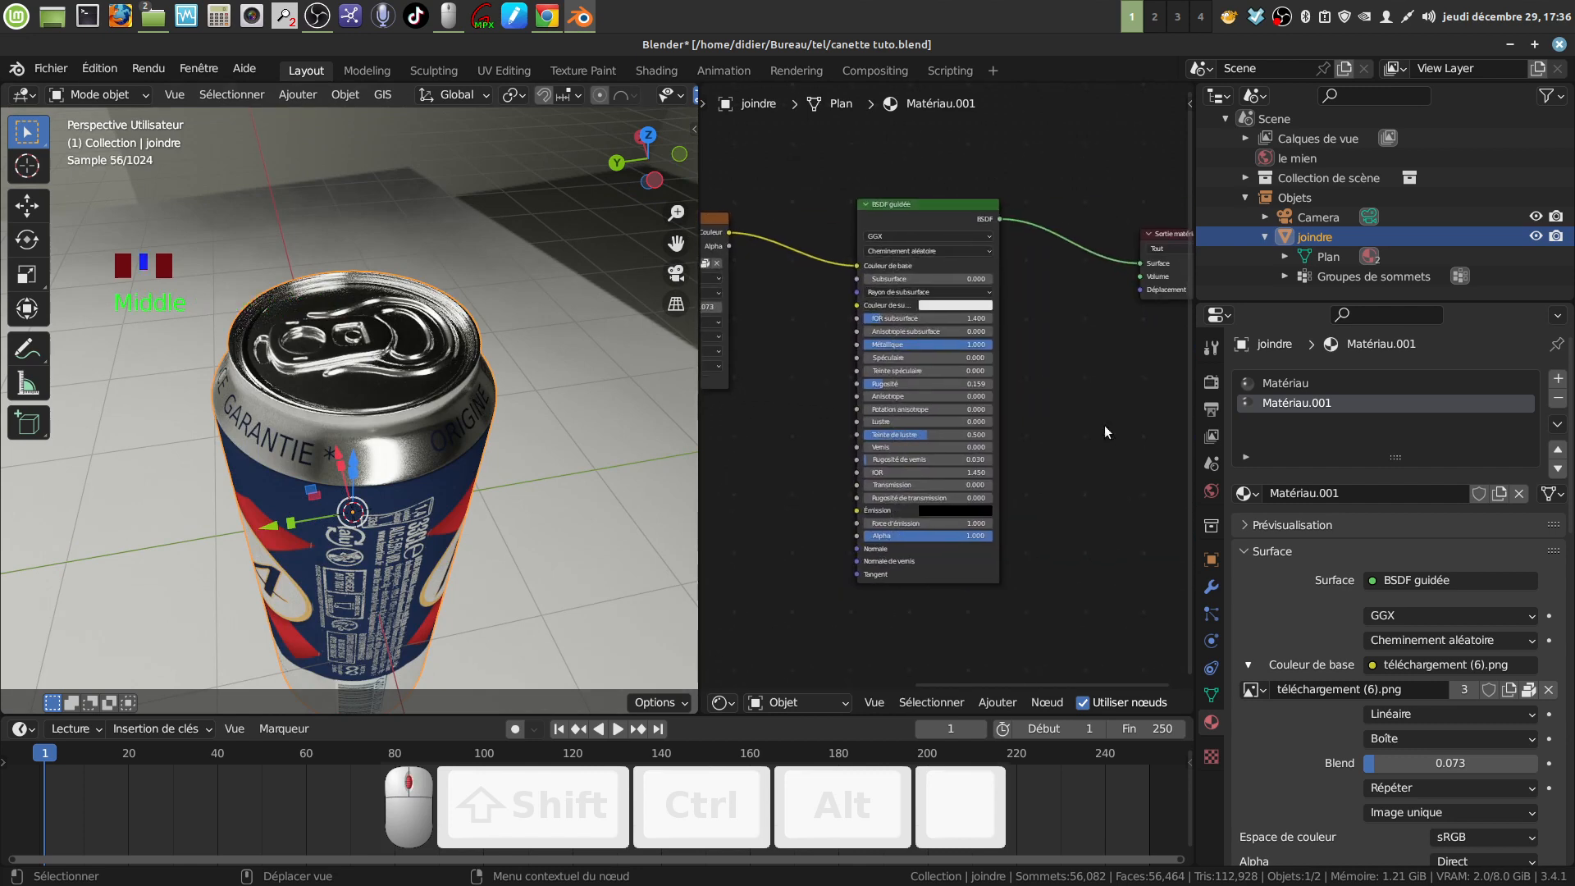
scroll(1005, 431, "up", 4)
left_click_drag(868, 387, 874, 387)
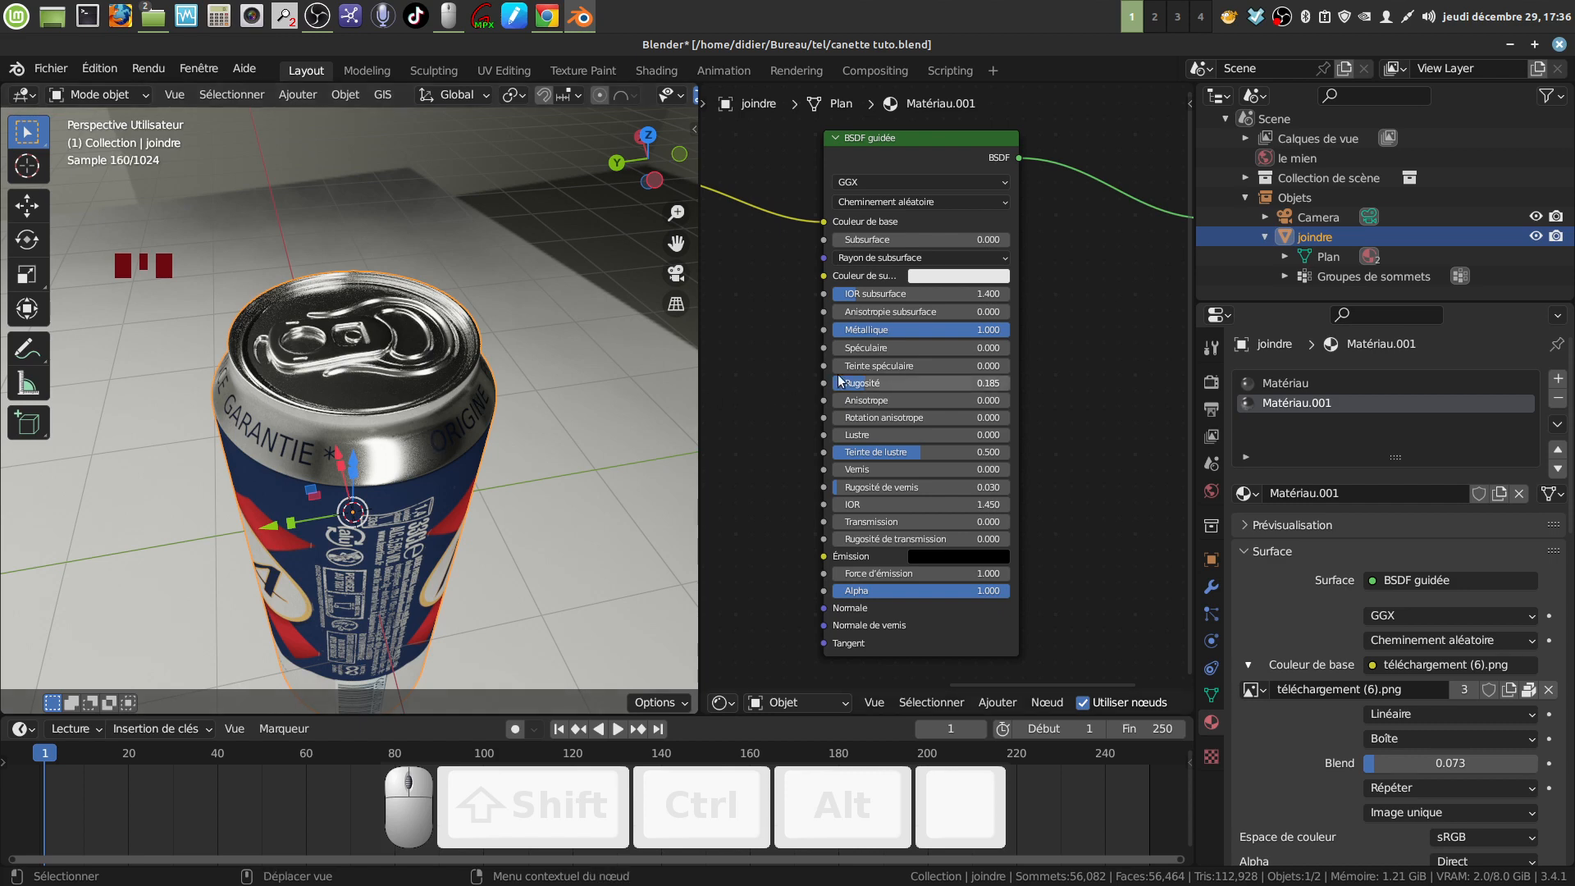
scroll(1089, 405, "down", 4)
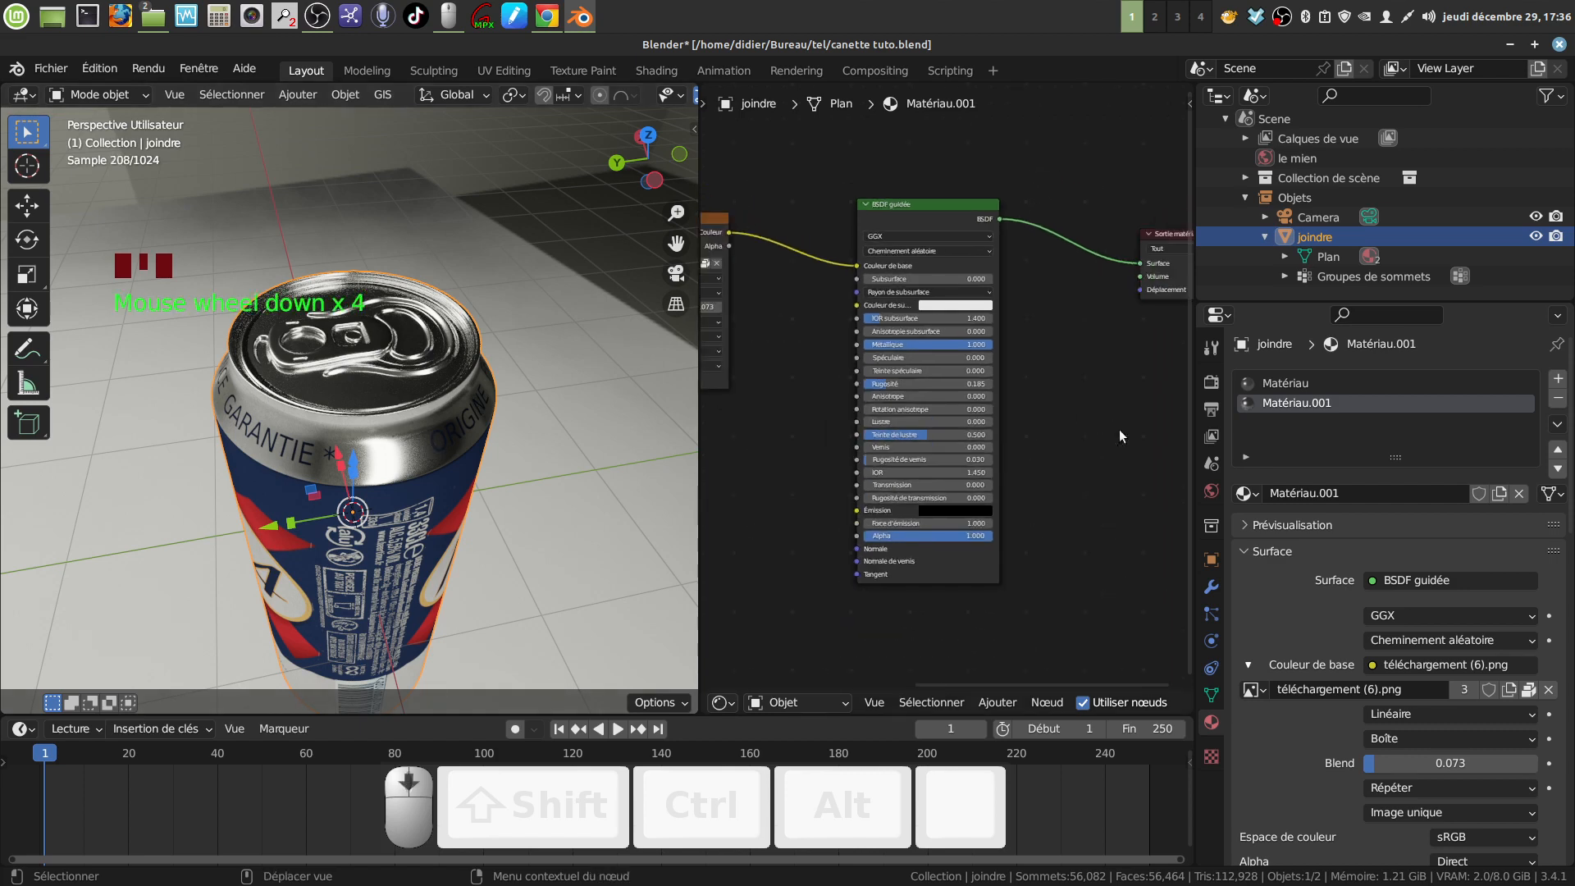
Set the roughness of the base metal layer's Principled BSDF in Matériau to 0.185 and check the can's neck
left_click(1283, 384)
scroll(1003, 456, "up", 2)
scroll(1060, 422, "down", 5)
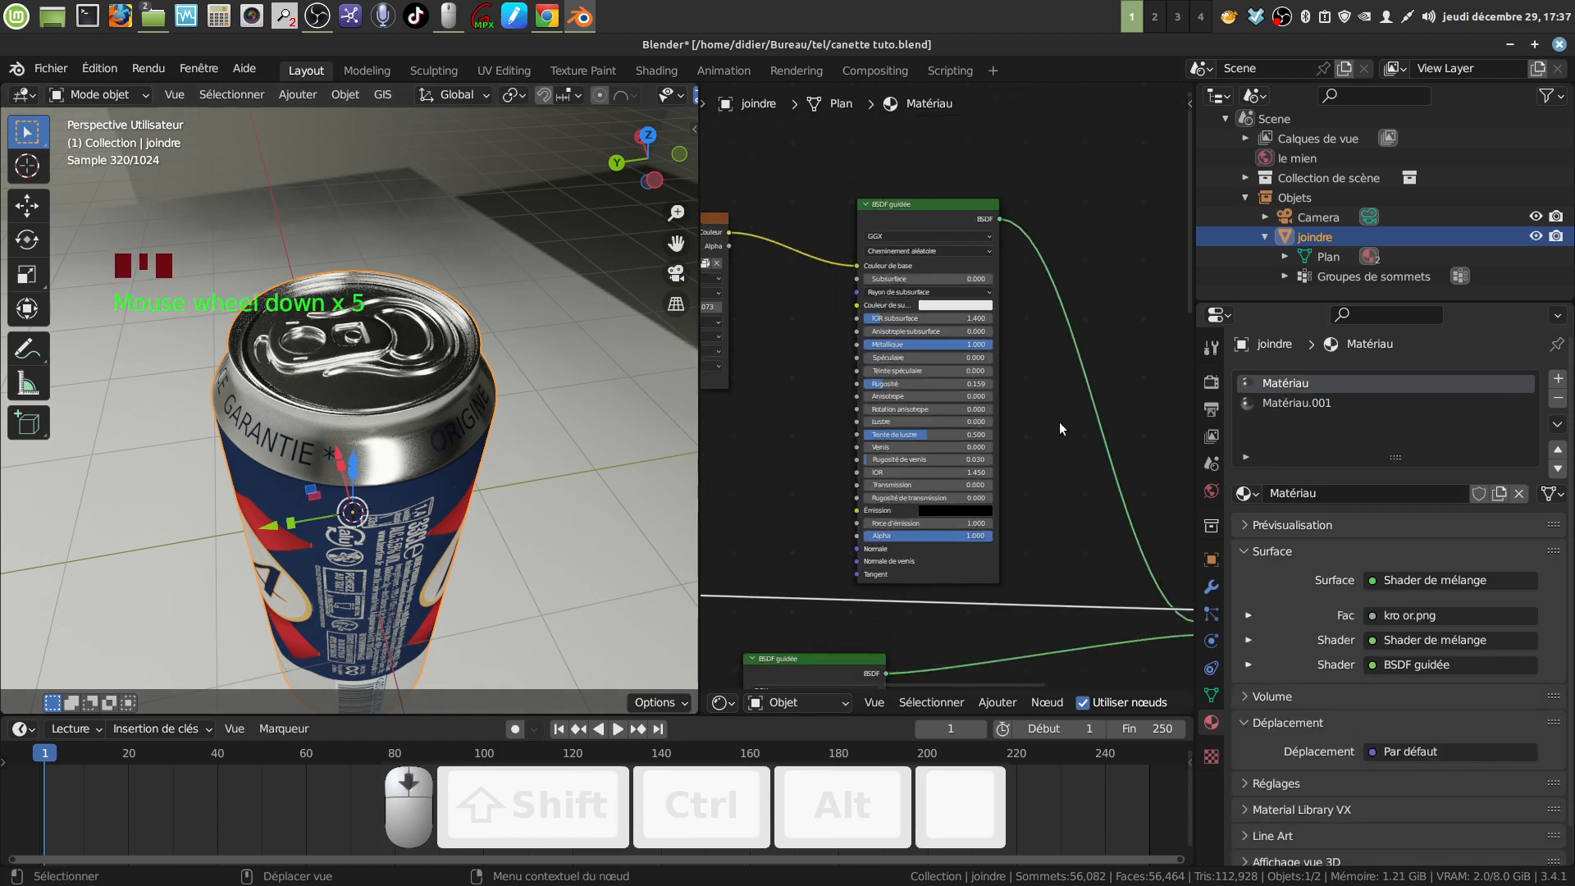
scroll(1047, 433, "down", 10)
middle_click_drag(1050, 432, 1046, 502)
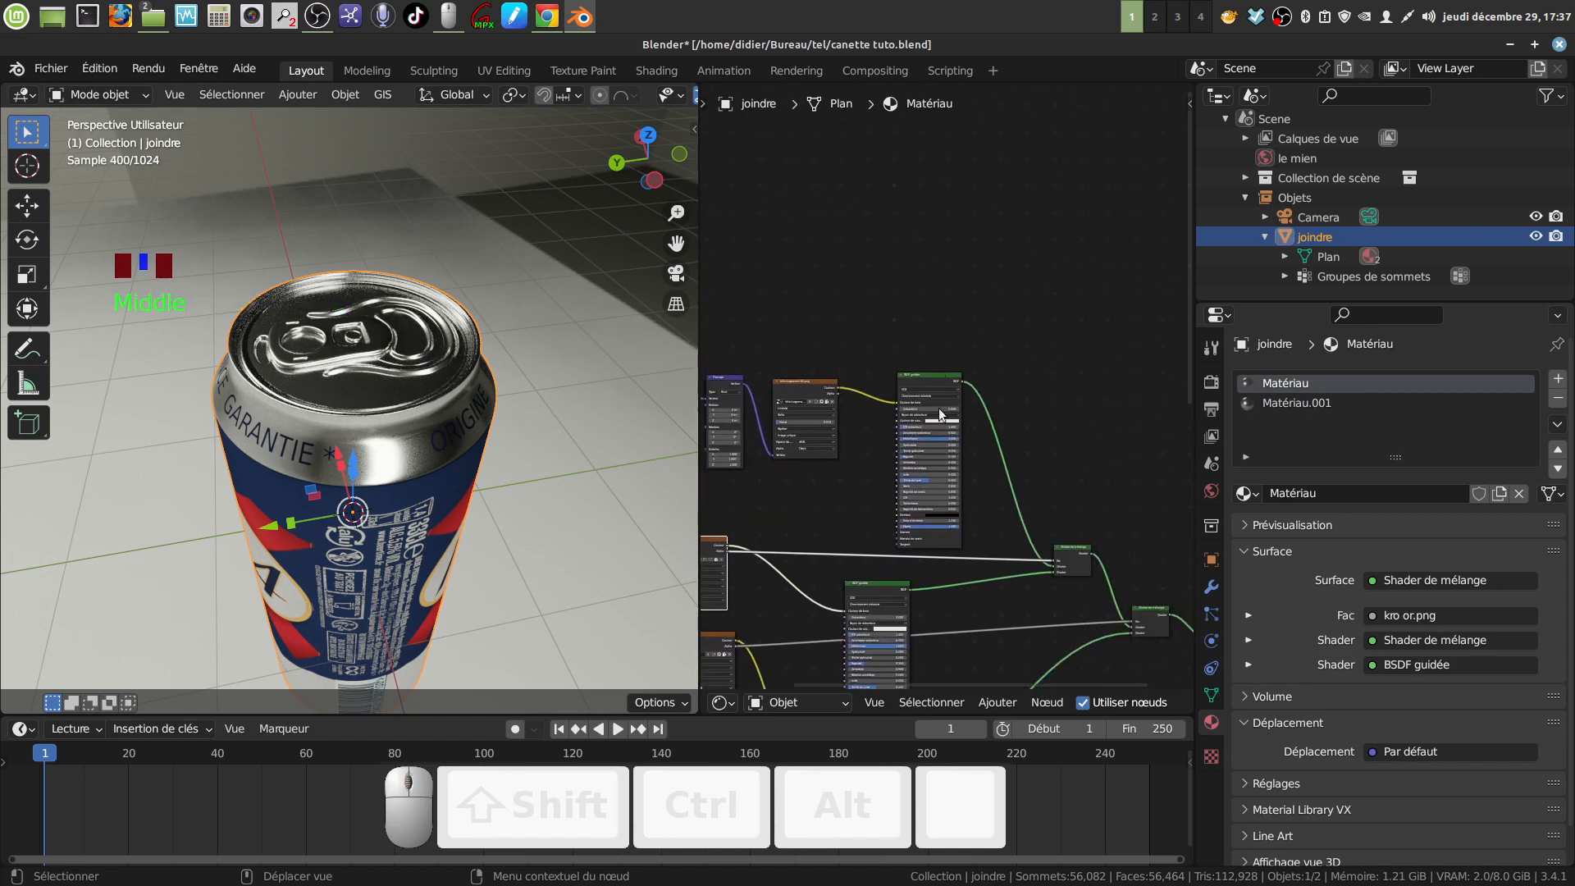
scroll(941, 414, "up", 5)
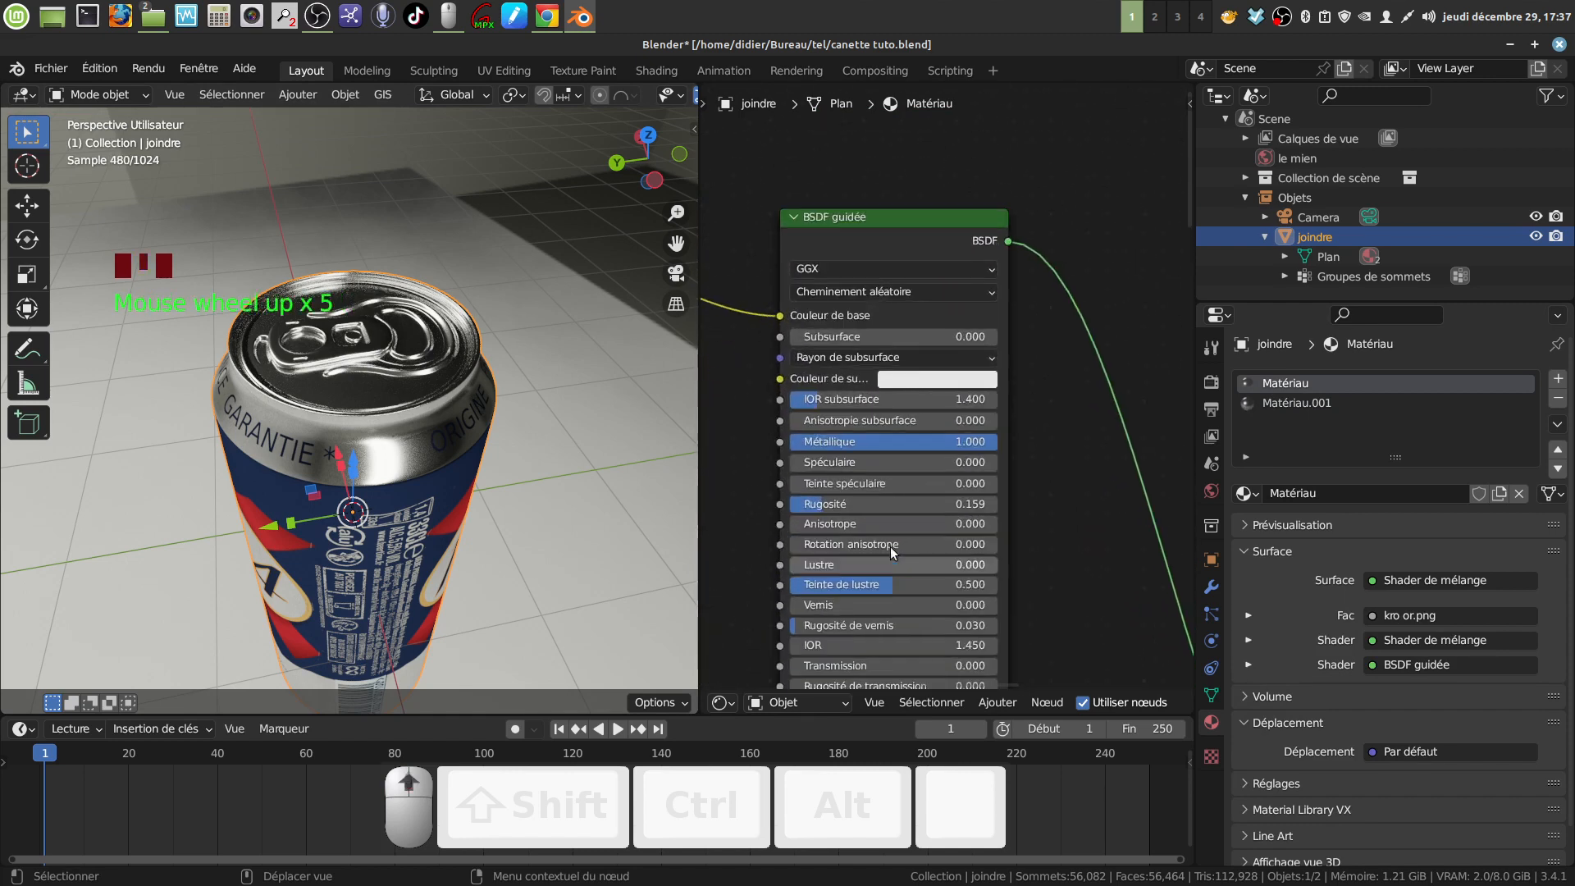
left_click(833, 505)
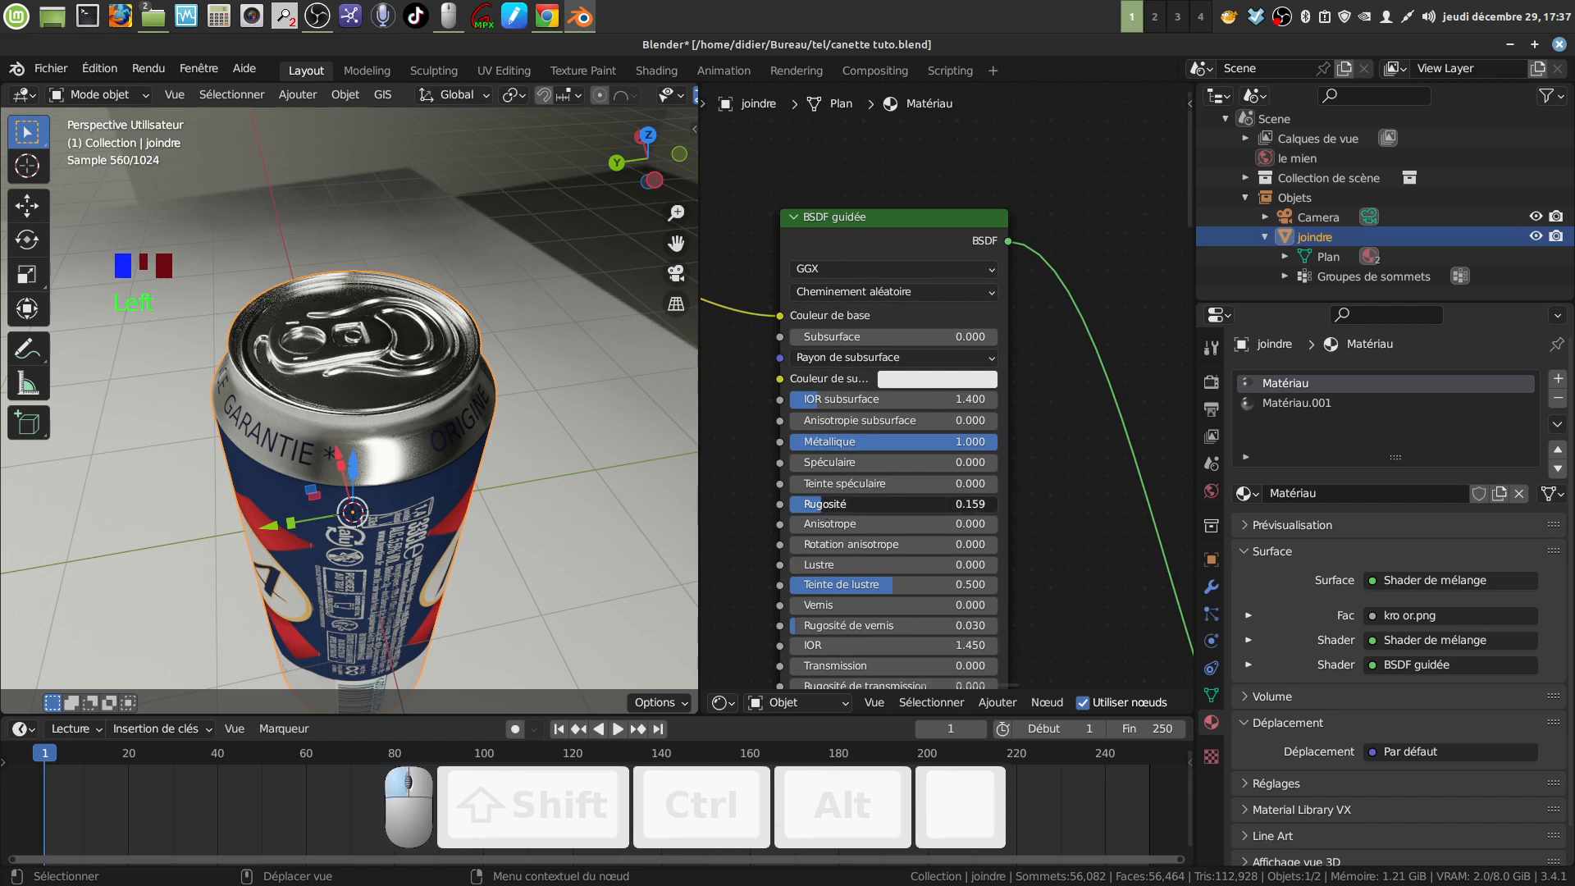
left_click_drag(834, 505, 848, 505)
mouse_move(477, 399)
middle_mouse_down()
mouse_move(464, 356)
mouse_move(478, 378)
middle_mouse_up()
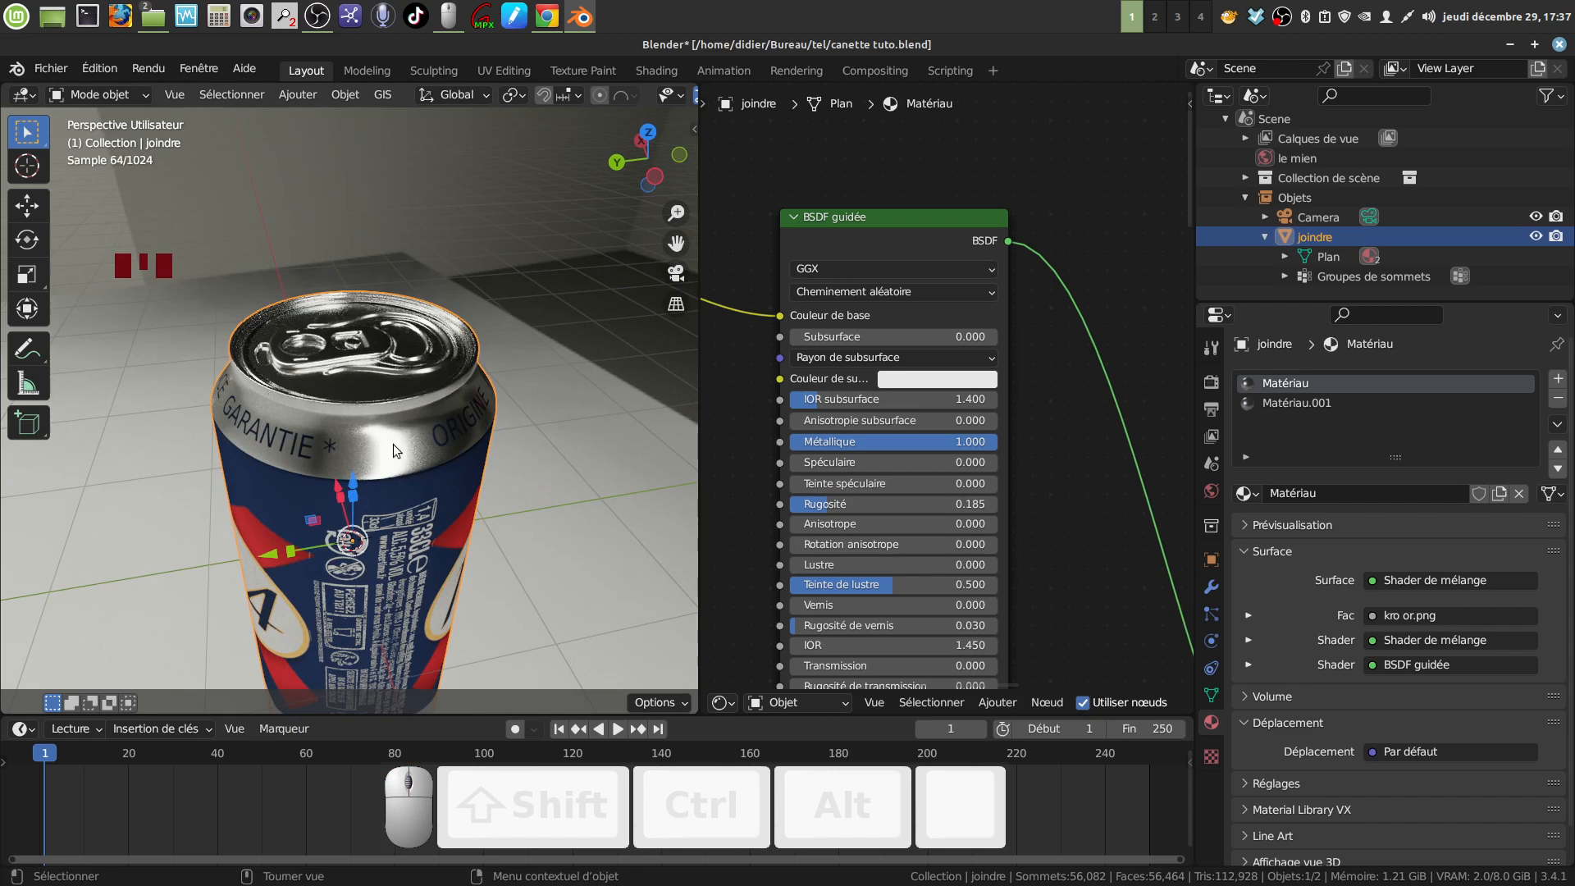
scroll(414, 448, "down", 2)
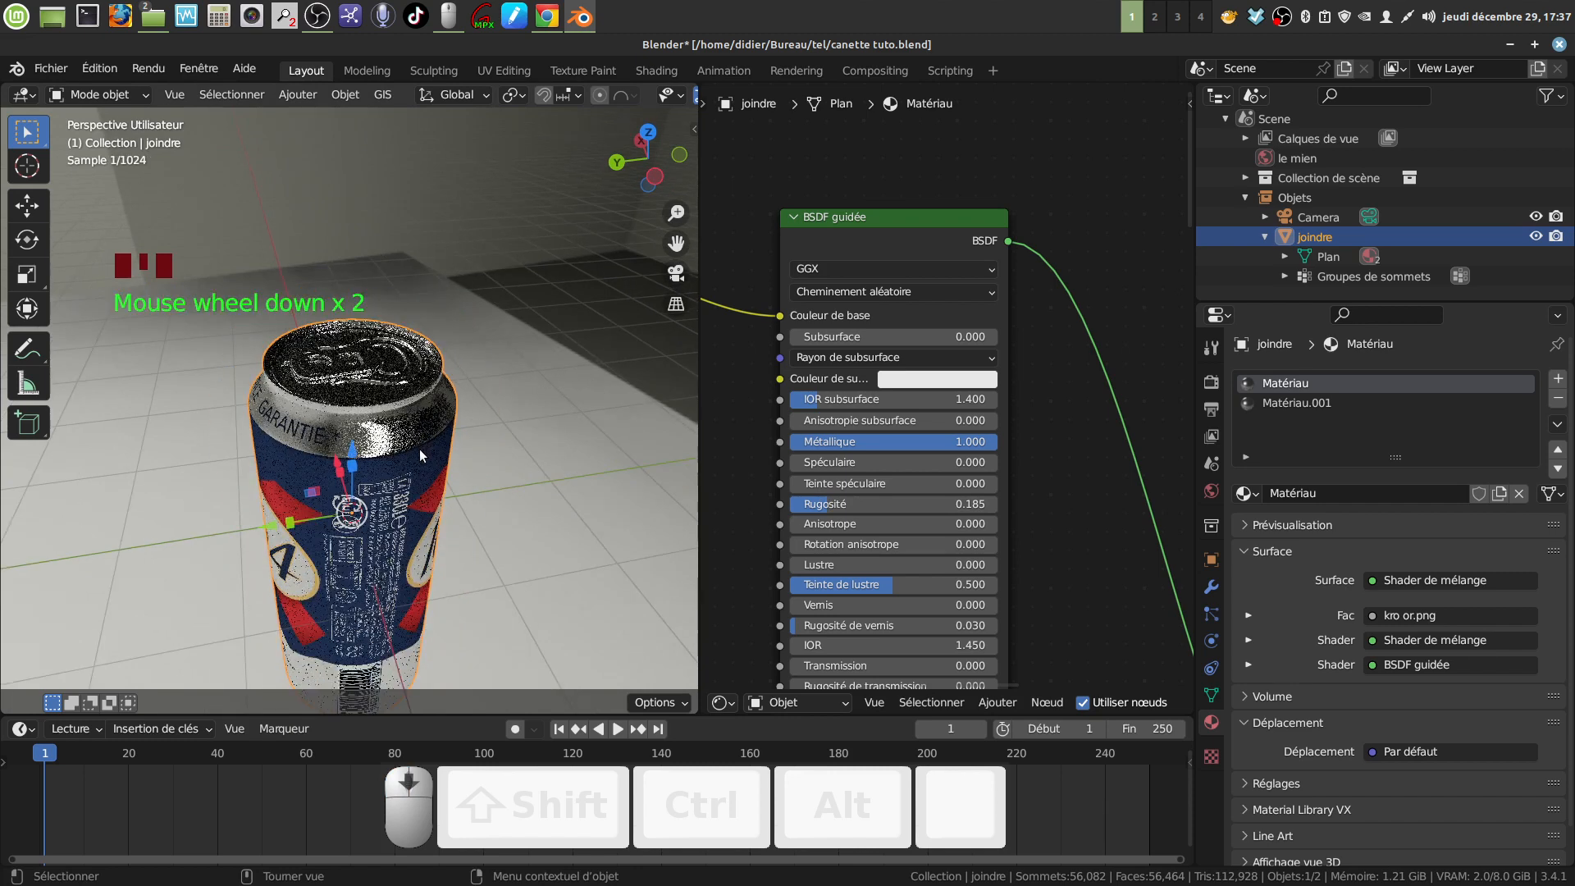
Merge the shader editor area back into the 3D viewport and view the entire can
right_click(700, 404)
left_click(687, 403)
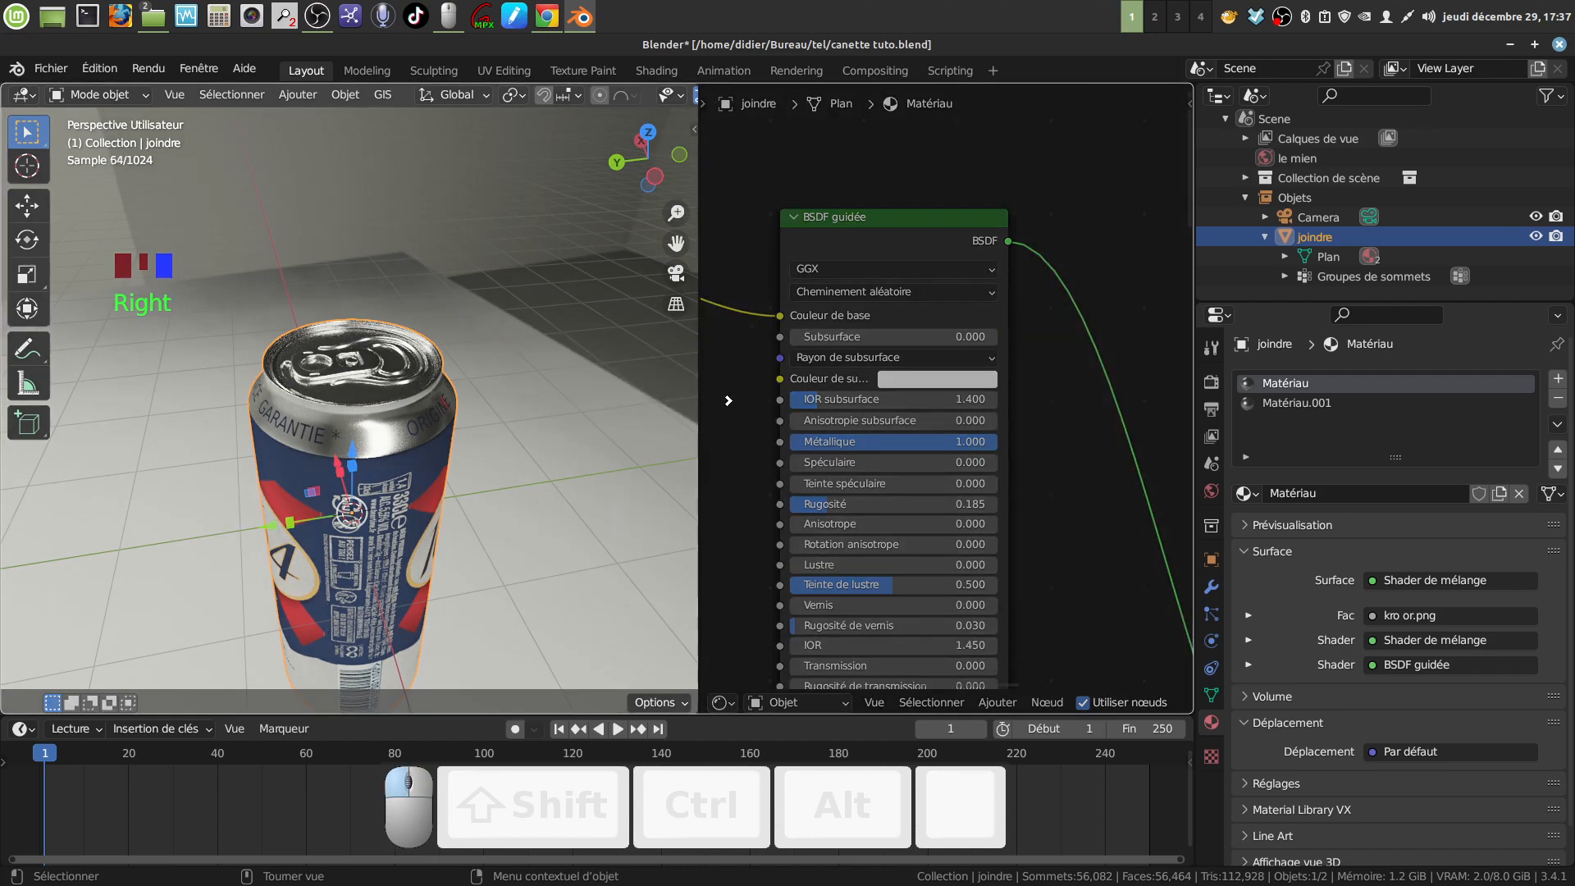
left_click(736, 420)
scroll(735, 420, "down", 4)
middle_click_drag(715, 429, 765, 314)
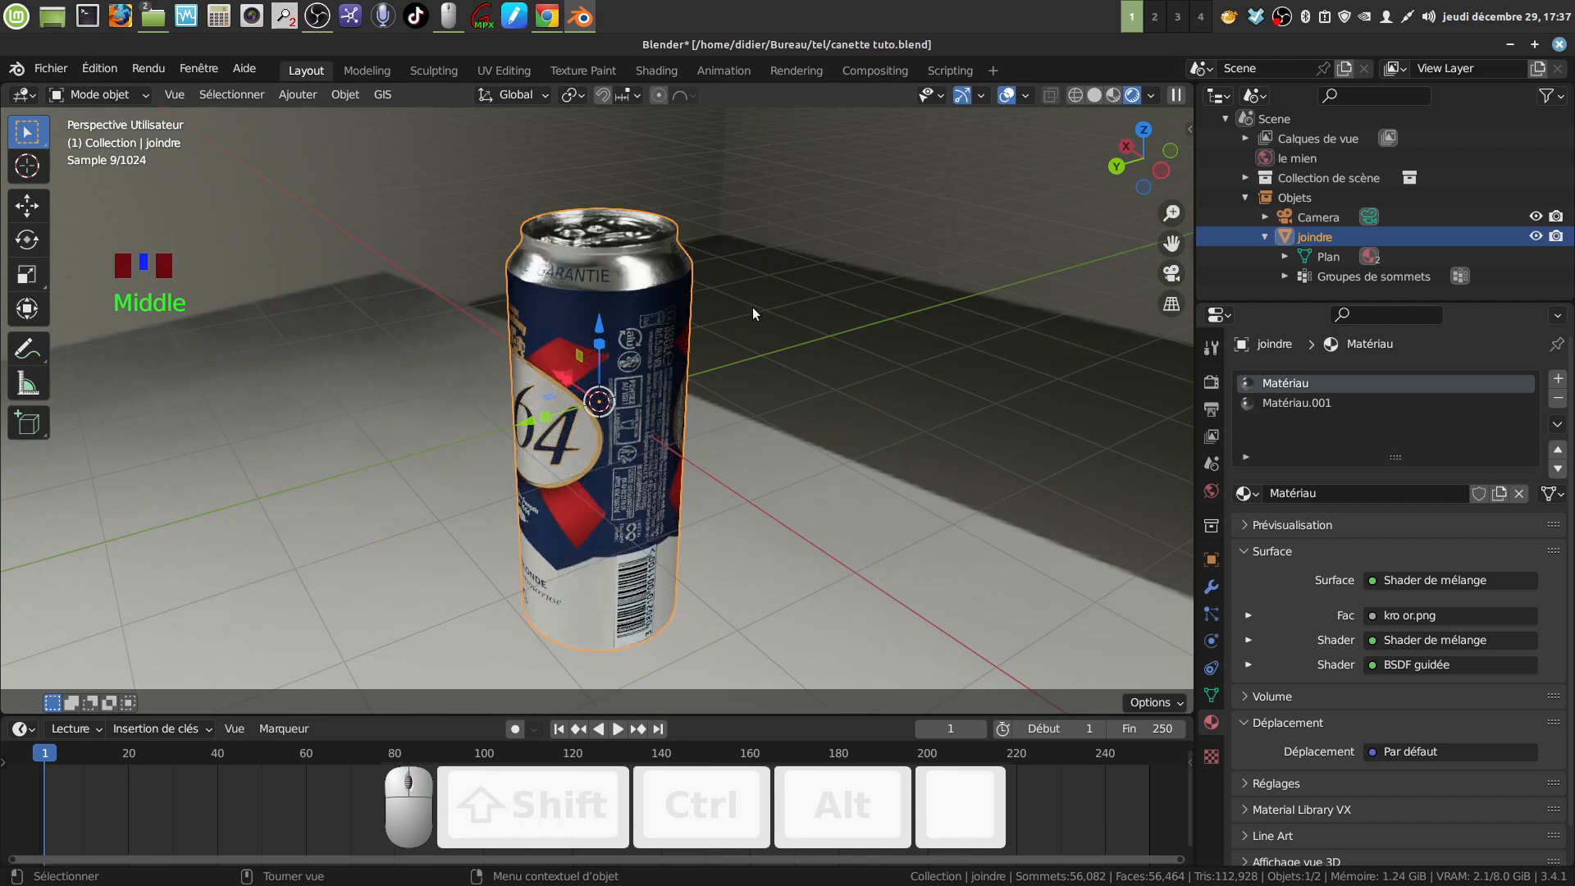
Save the Blender file and view the can's front label
left_click(47, 72)
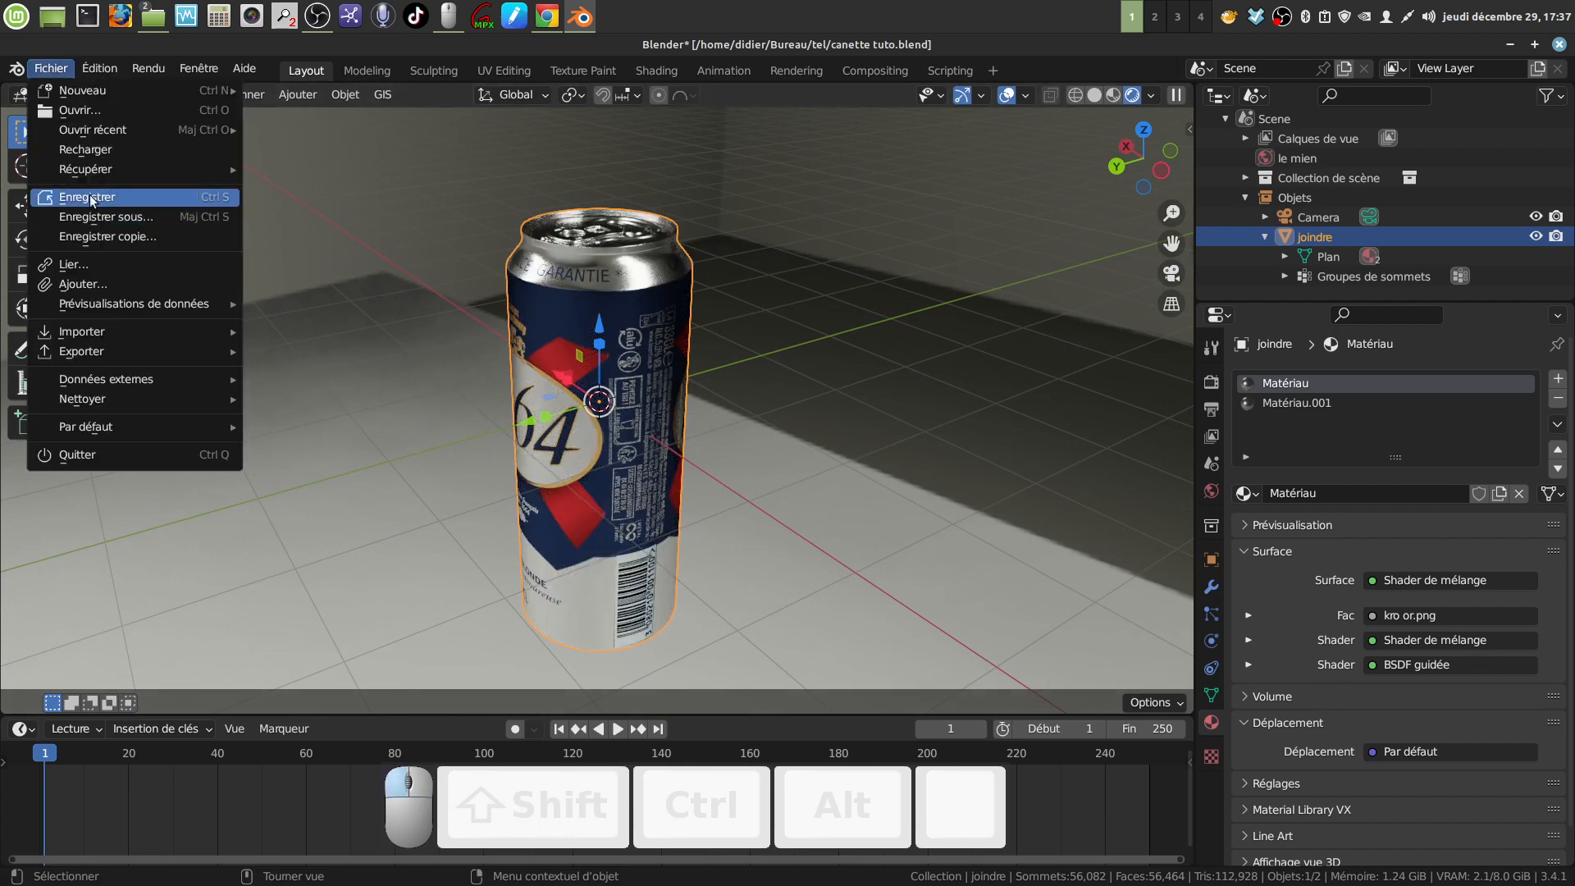
left_click(90, 199)
middle_click_drag(607, 287, 628, 319)
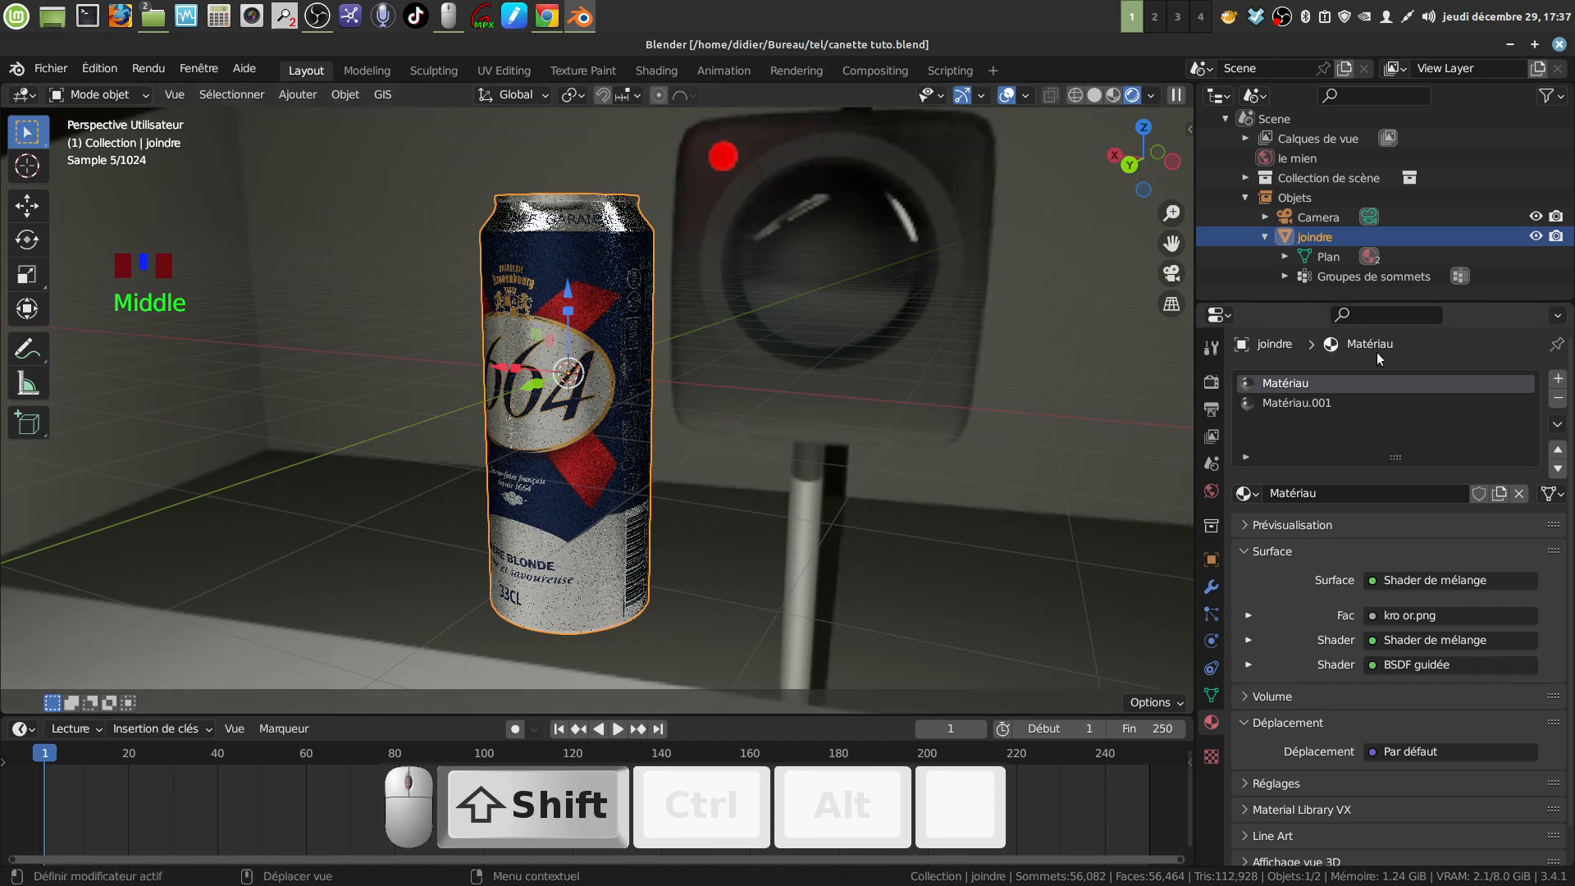
Set the render engine back to Eevee
left_click(1211, 382)
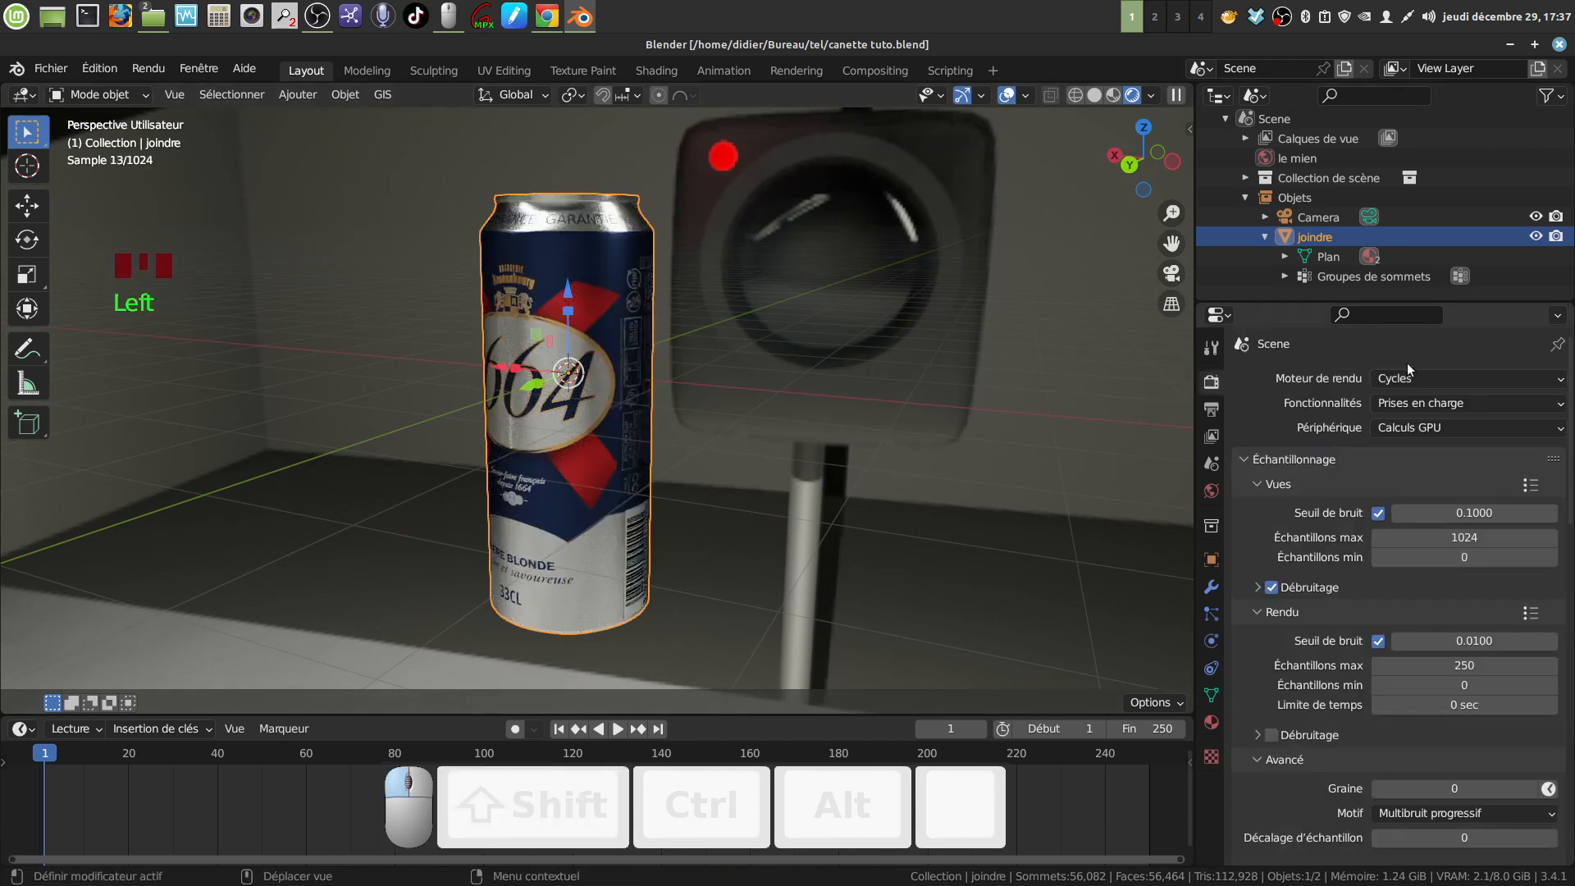
left_click(1553, 381)
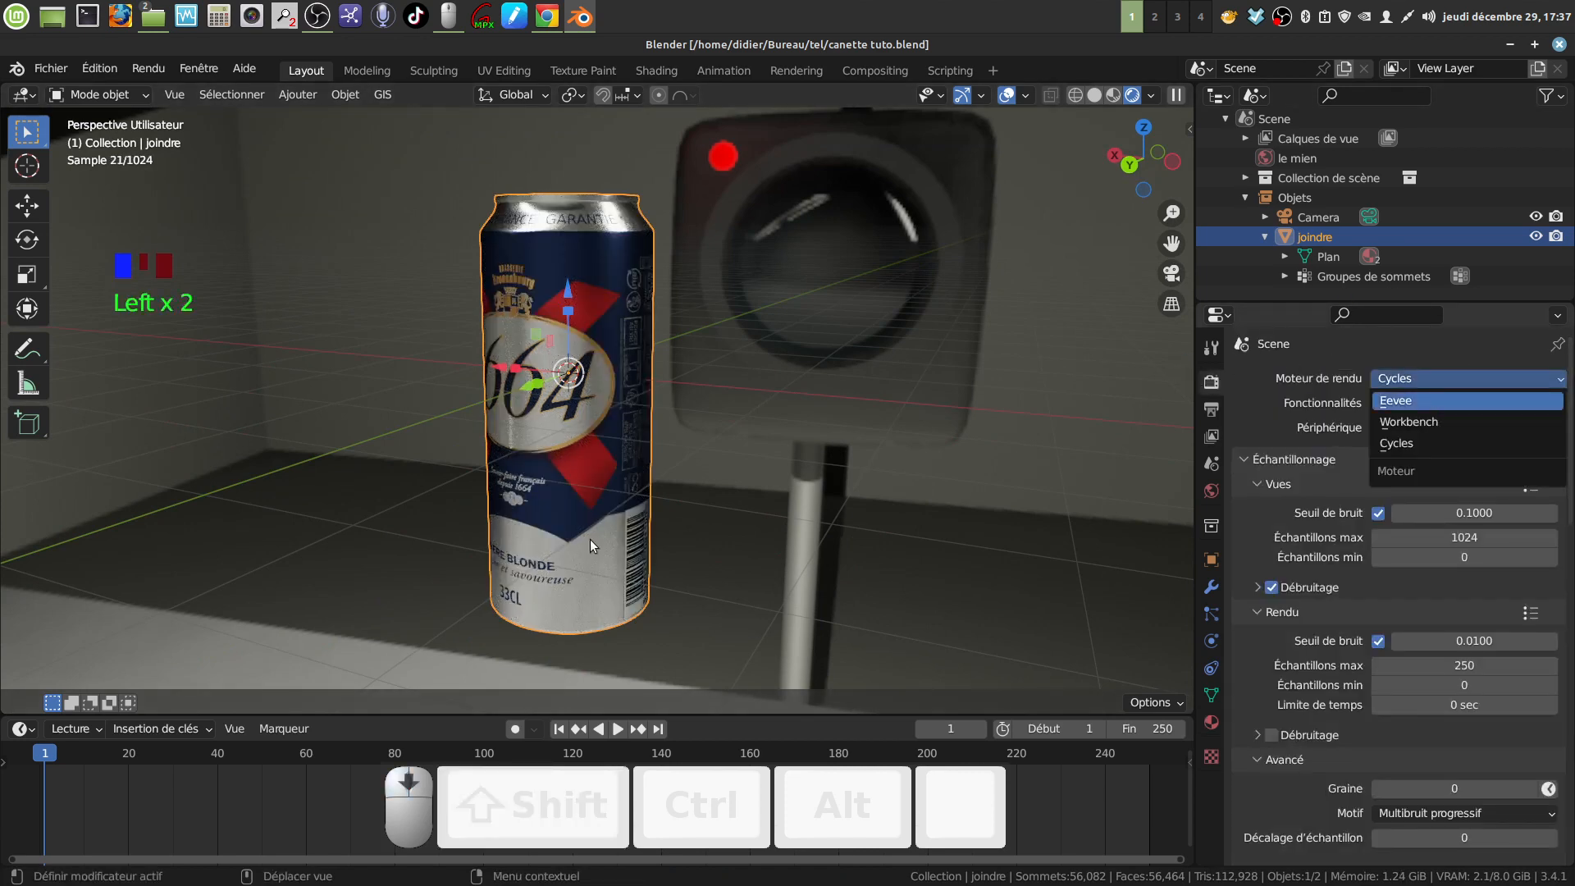
scroll(589, 539, "down", 2)
mouse_move(661, 520)
middle_mouse_down("shift")
mouse_move(687, 509)
mouse_move(674, 499)
middle_mouse_up("shift")
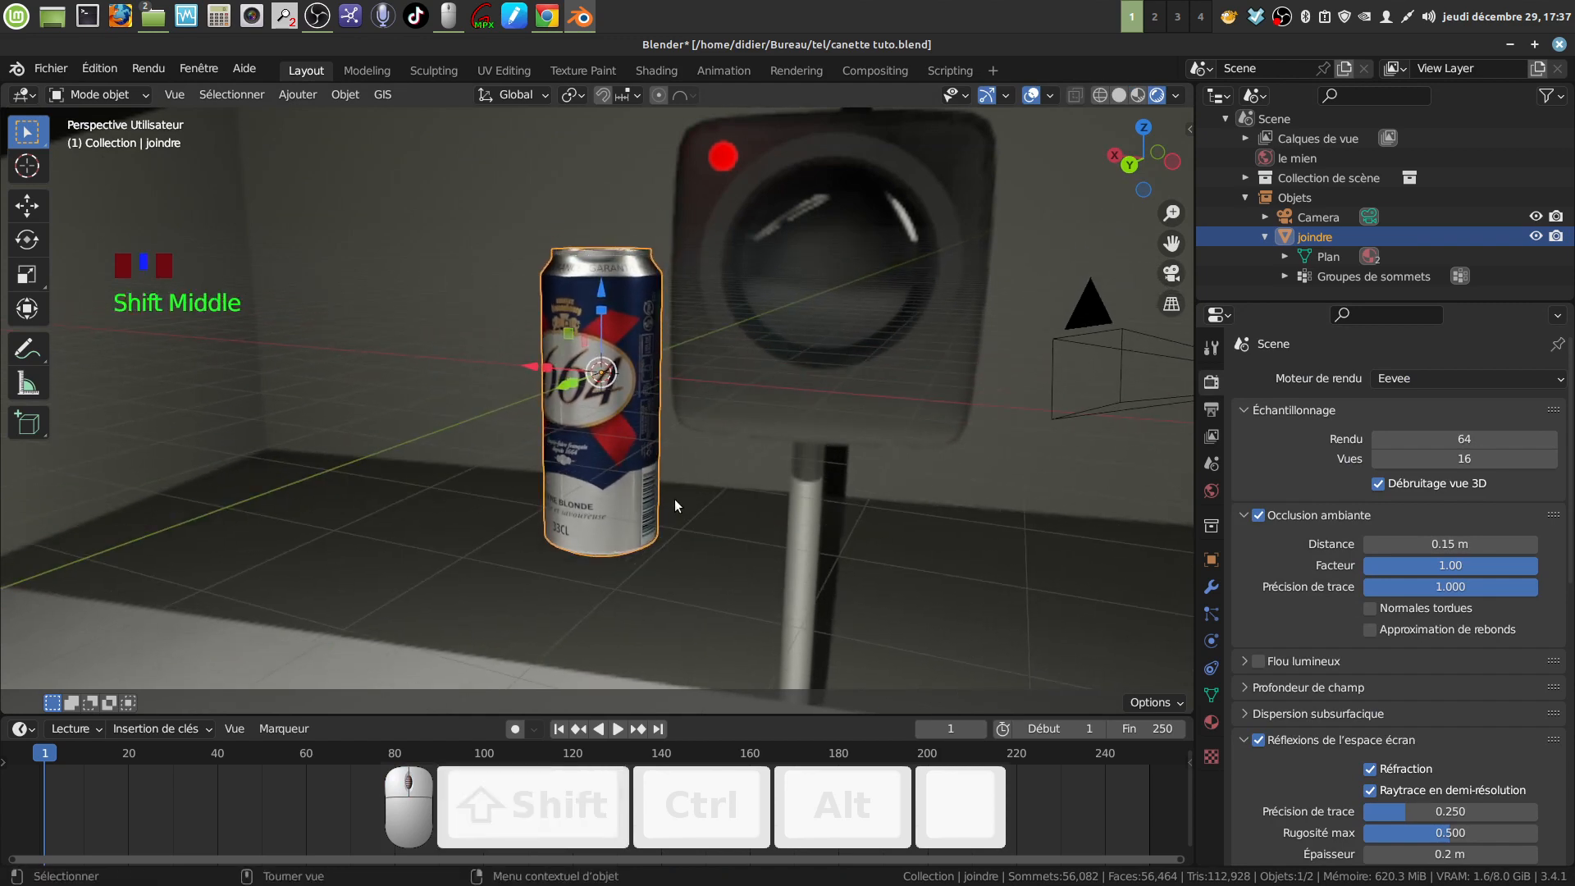
Show the can in front orthographic view with solid shading and deselect it
key("KP_1")
middle_click_drag(632, 450, 612, 373, "shift")
left_click(420, 357)
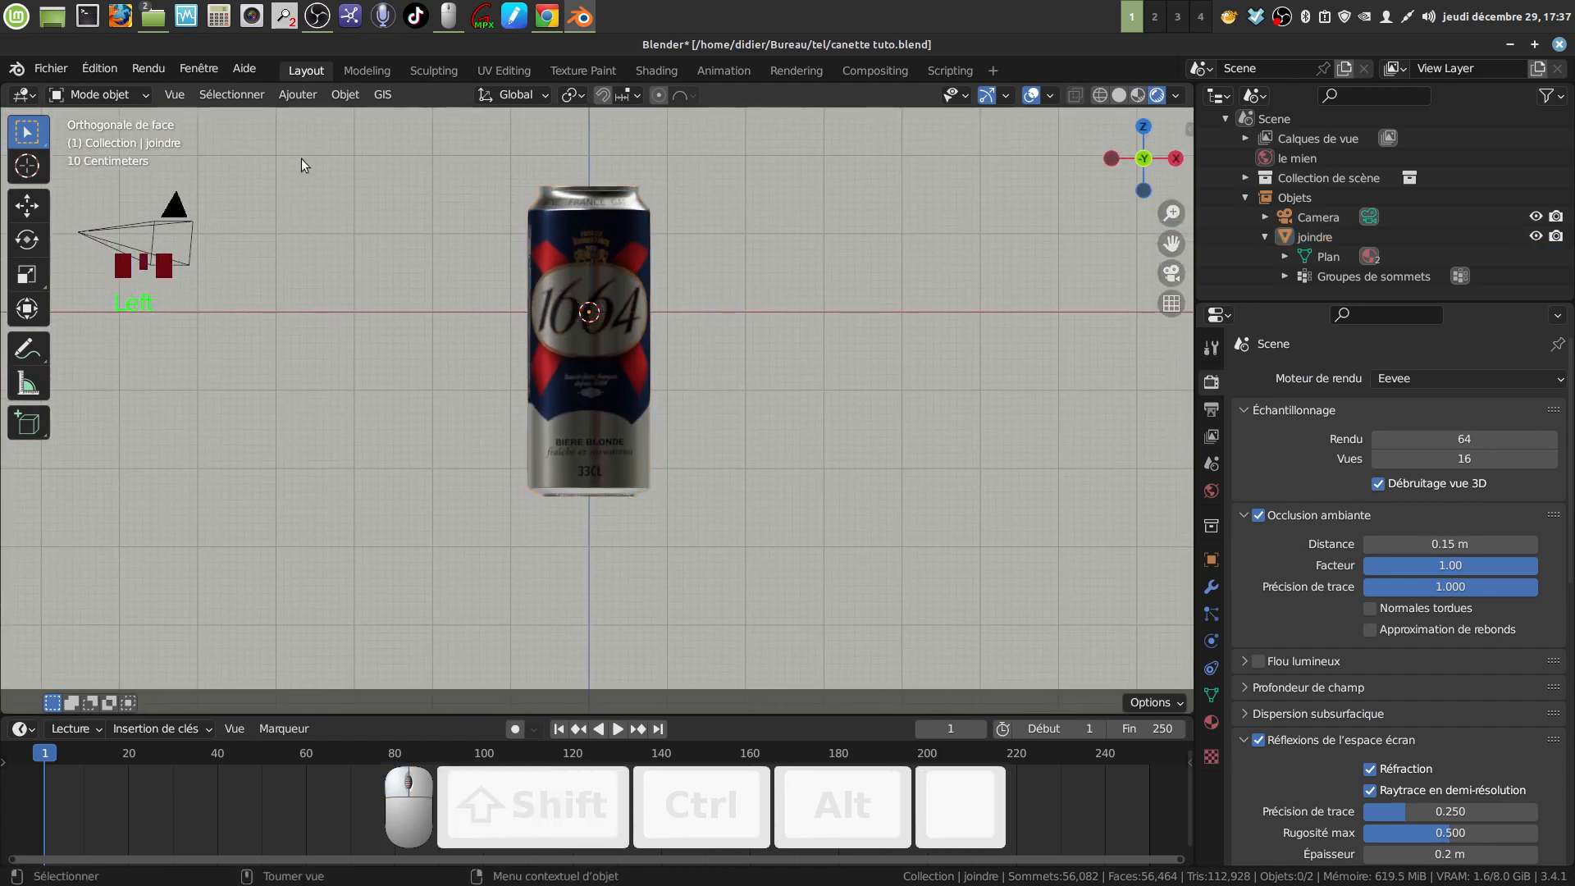
left_click(1118, 95)
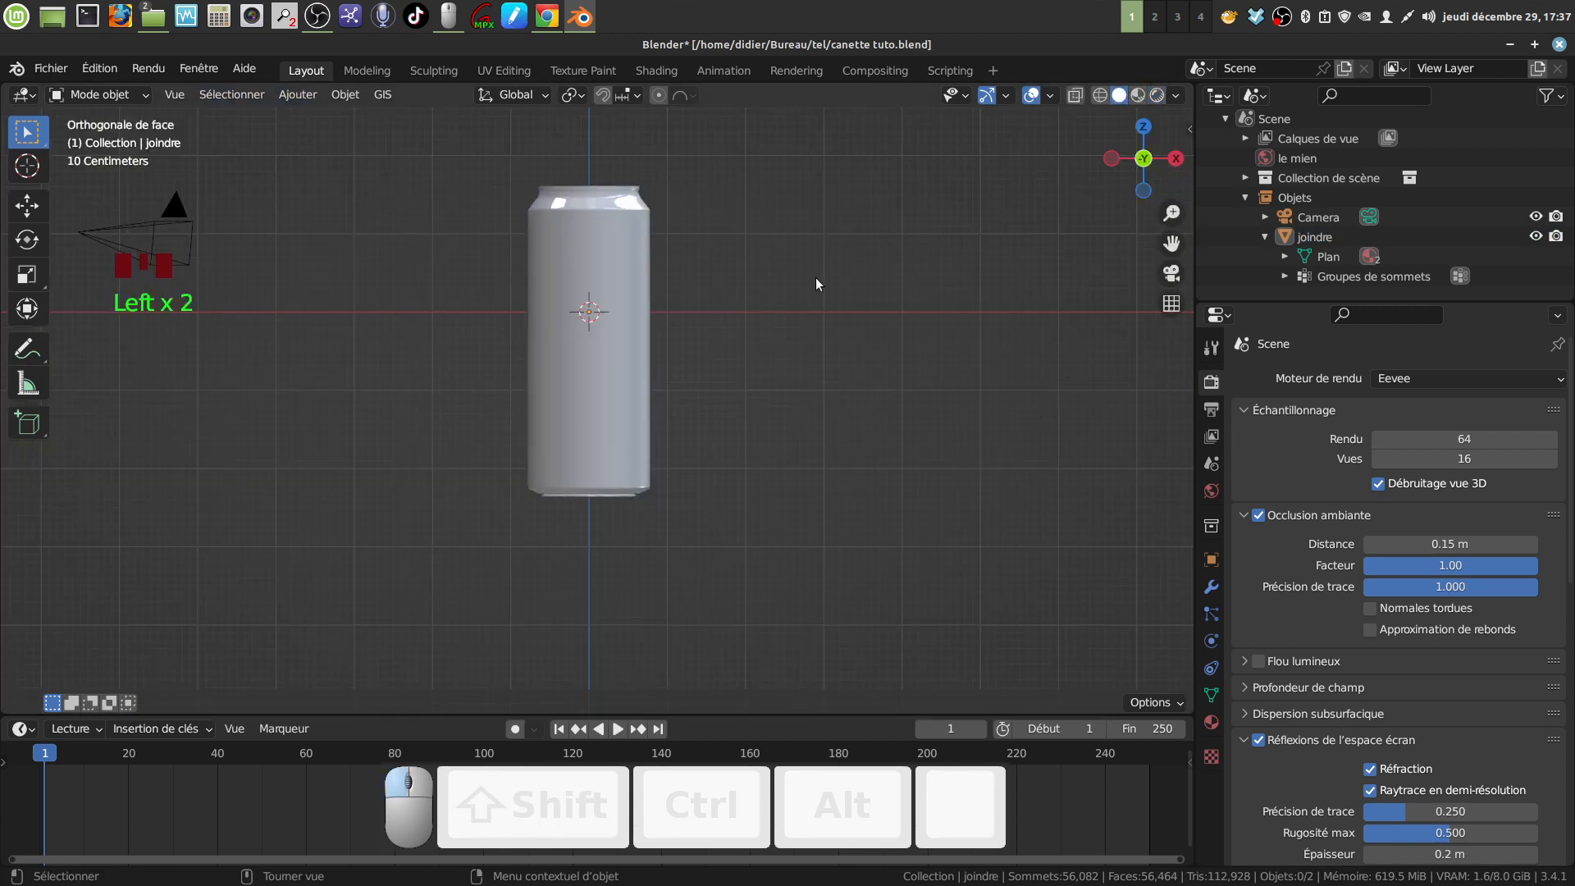
Add a mesh plane and move it -2.369 m along Z to sit beneath the can
left_click(297, 95)
mouse_move(328, 116)
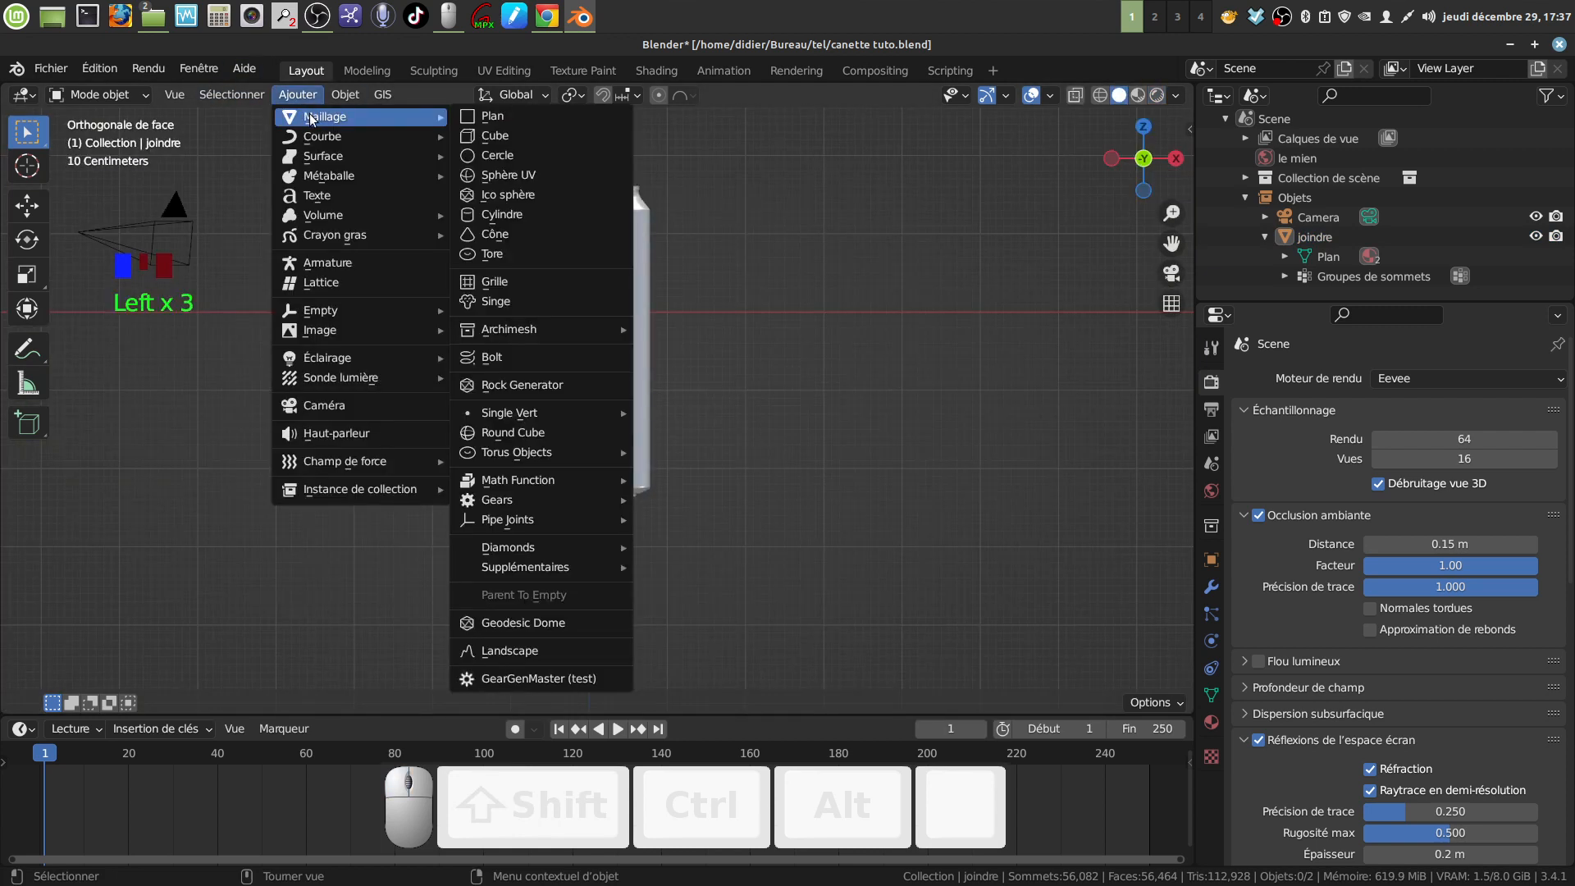
left_click(485, 117)
left_click_drag(589, 221, 618, 413)
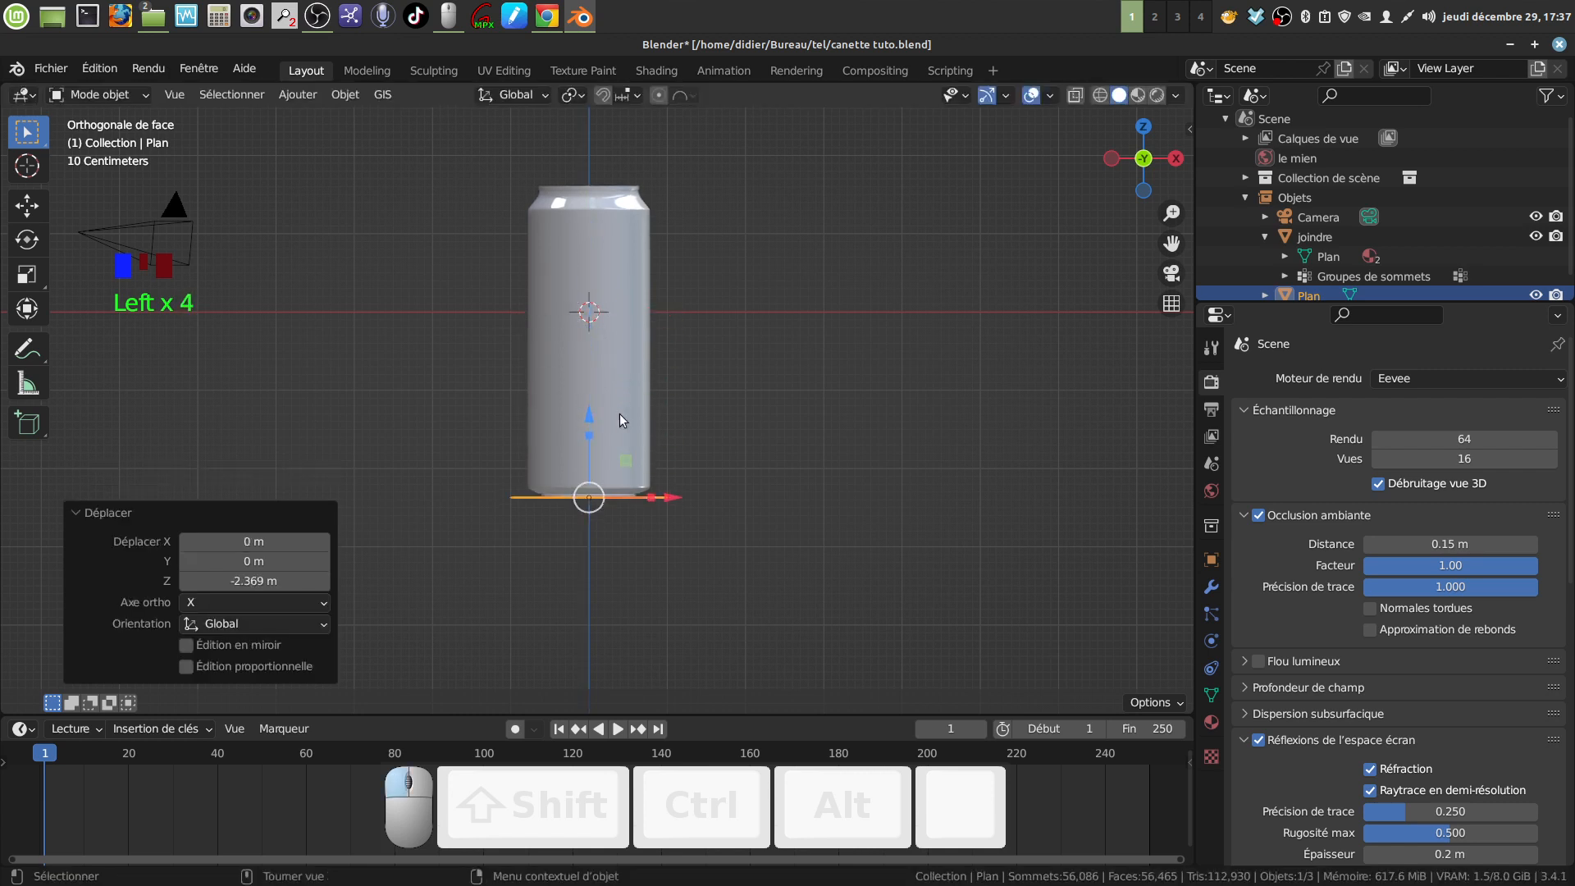
Scale the ground plane up by about 4.754 and again by about 5.261 to form a large floor
key("s")
left_click(840, 406)
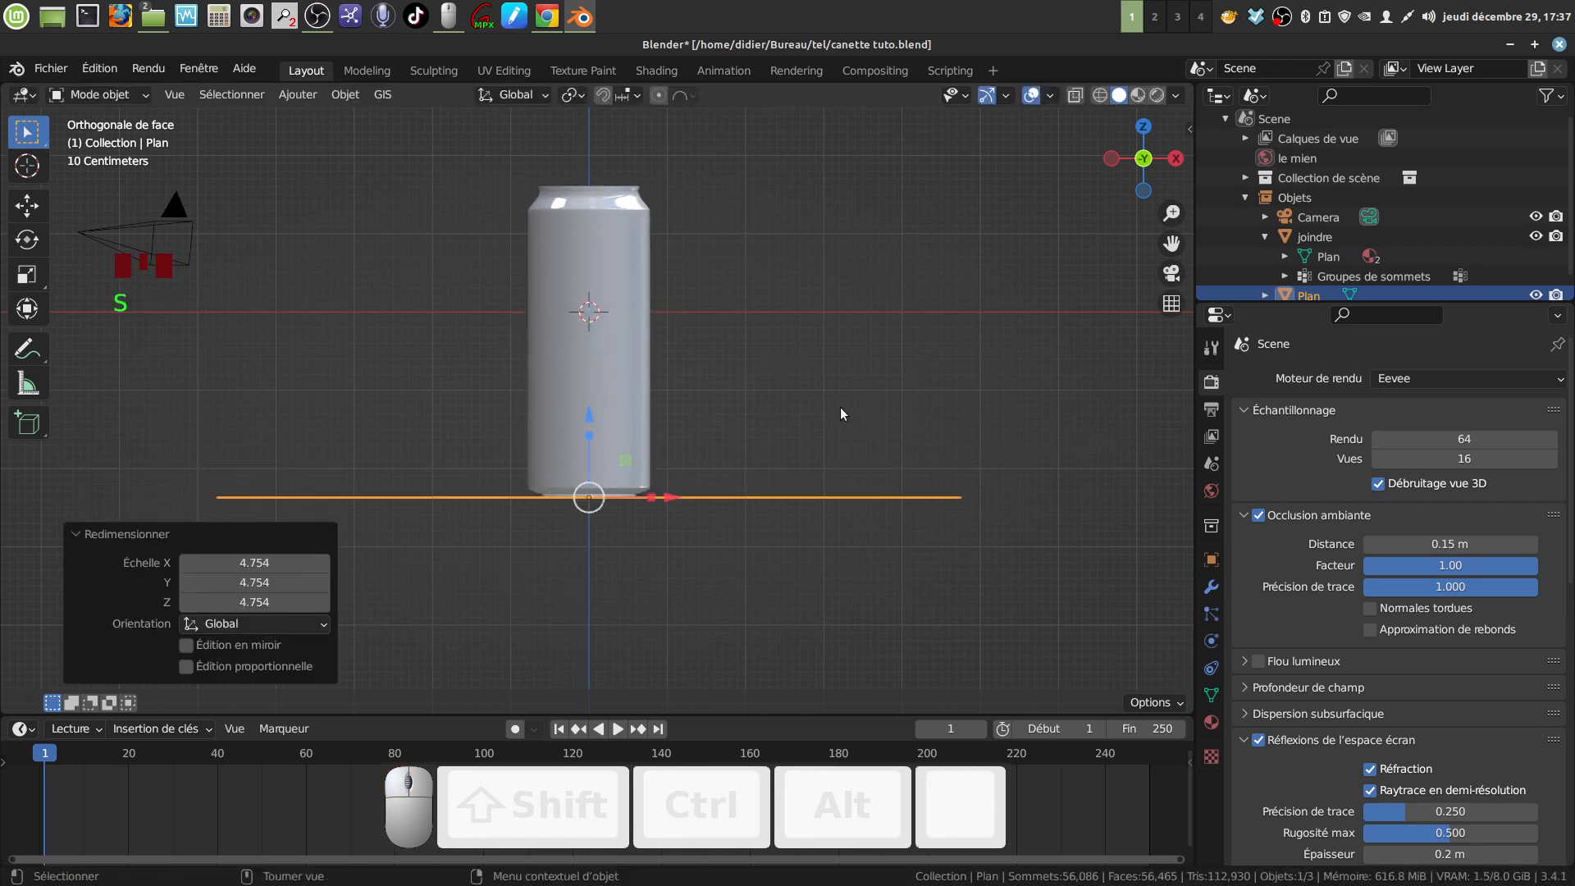
key("s")
left_click(798, 287)
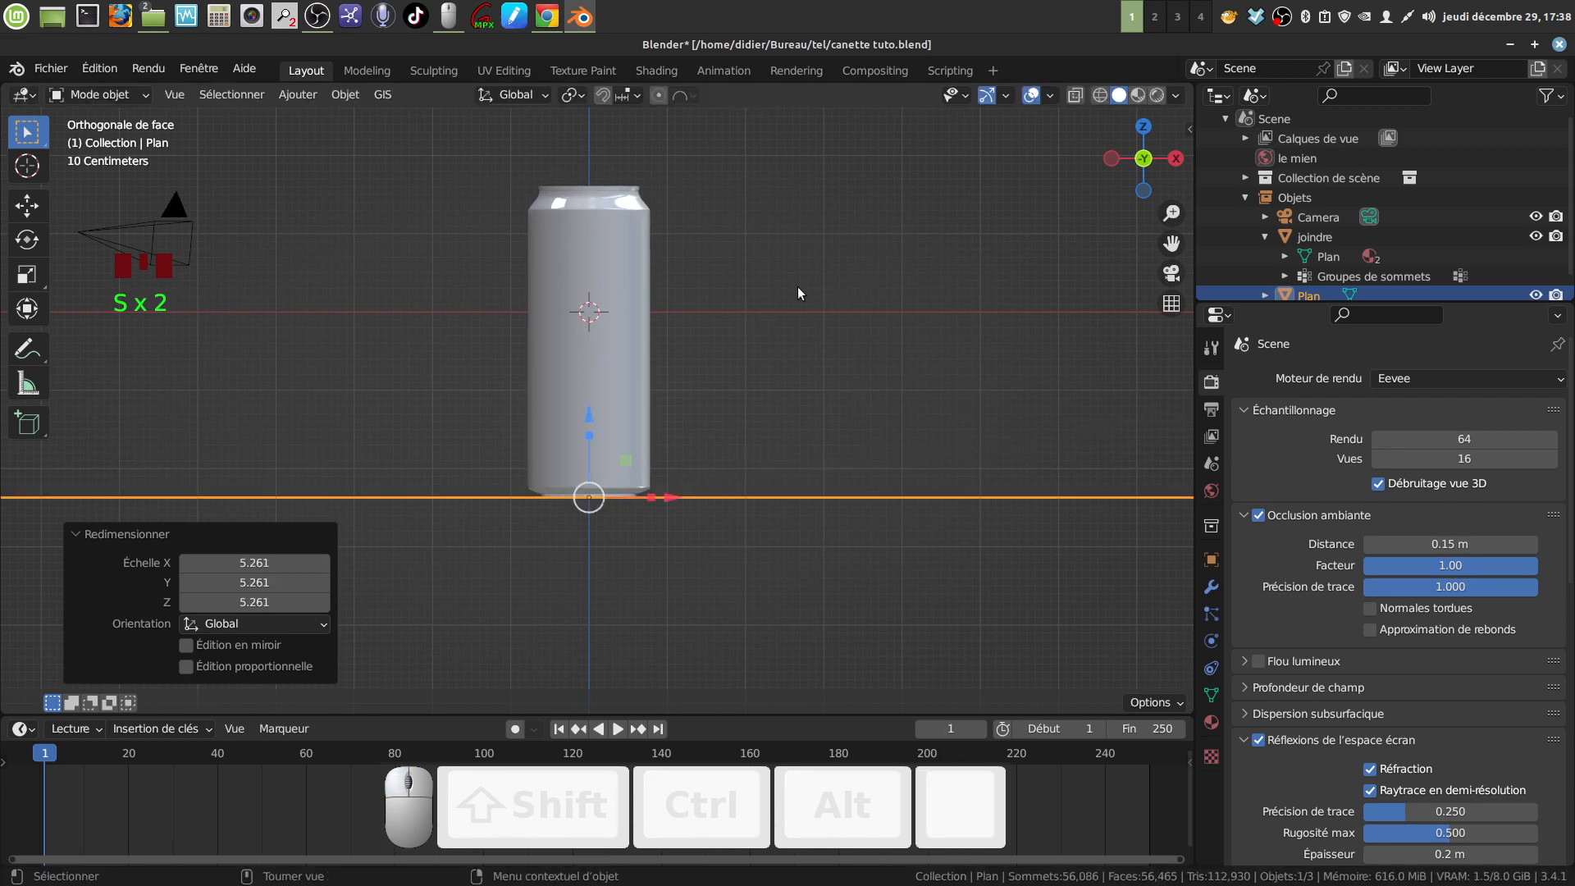
middle_click_drag(797, 287, 780, 406)
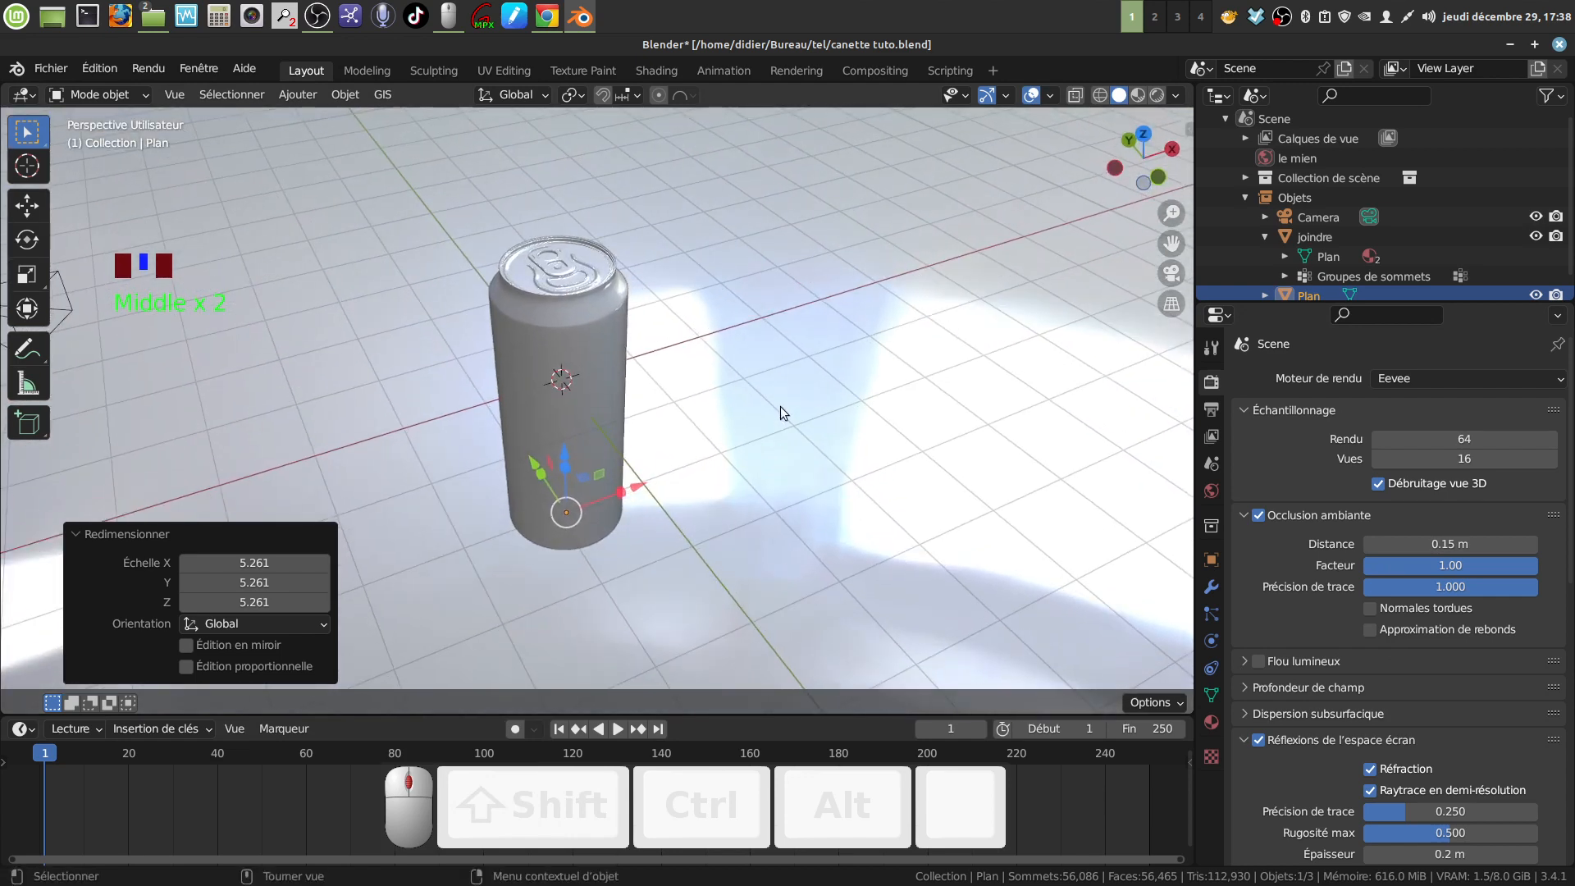
Align the active camera with the current view and lock it to the view, framing the whole can
key("ctrl+alt+KP_0")
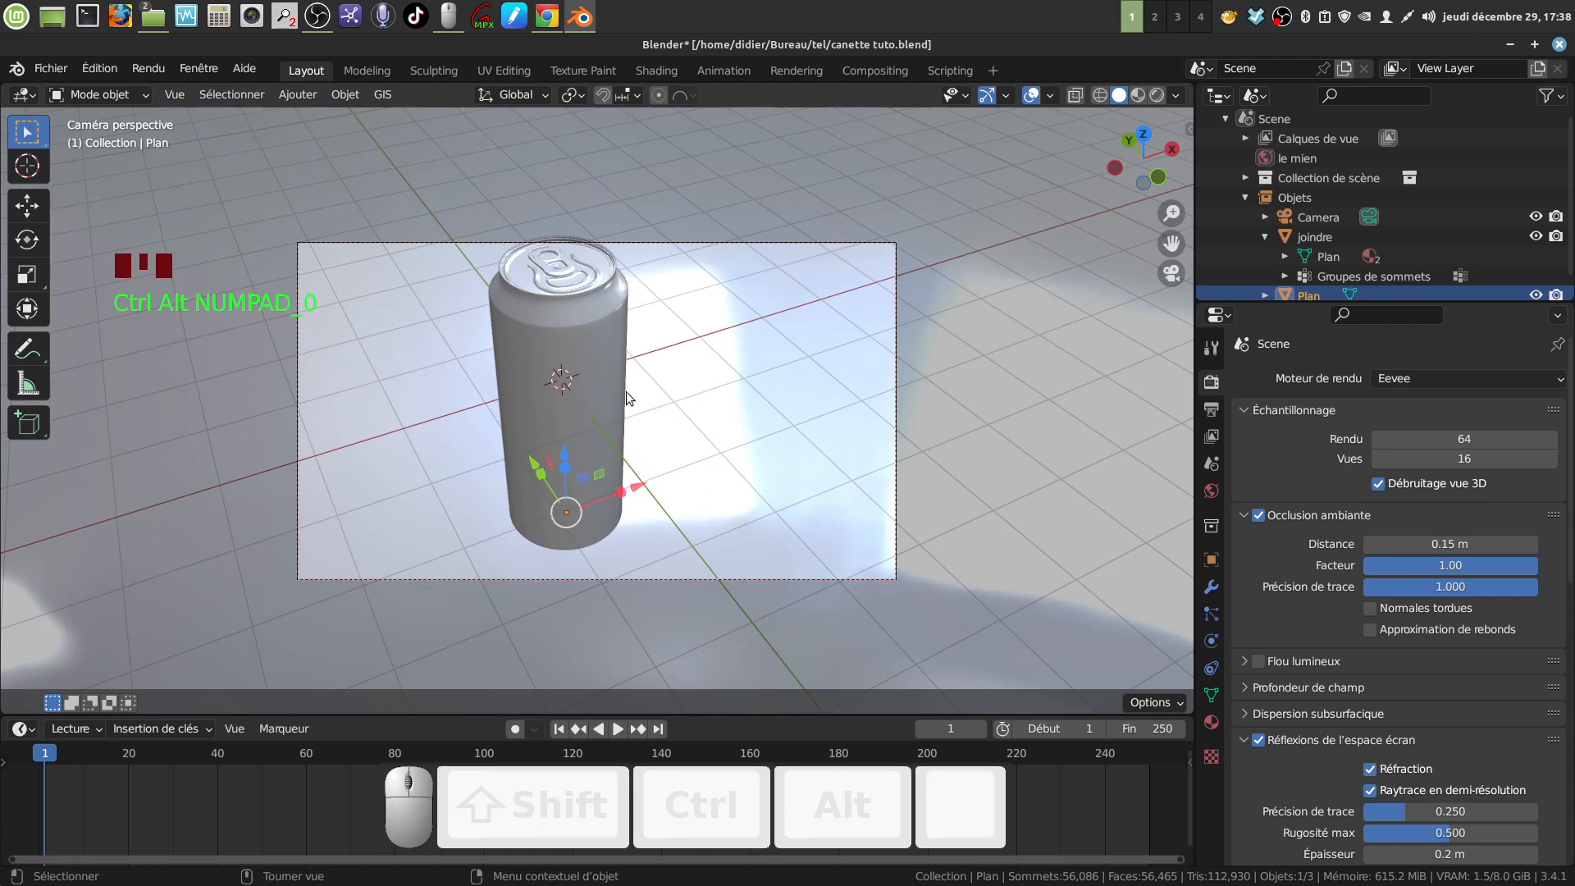
key("q")
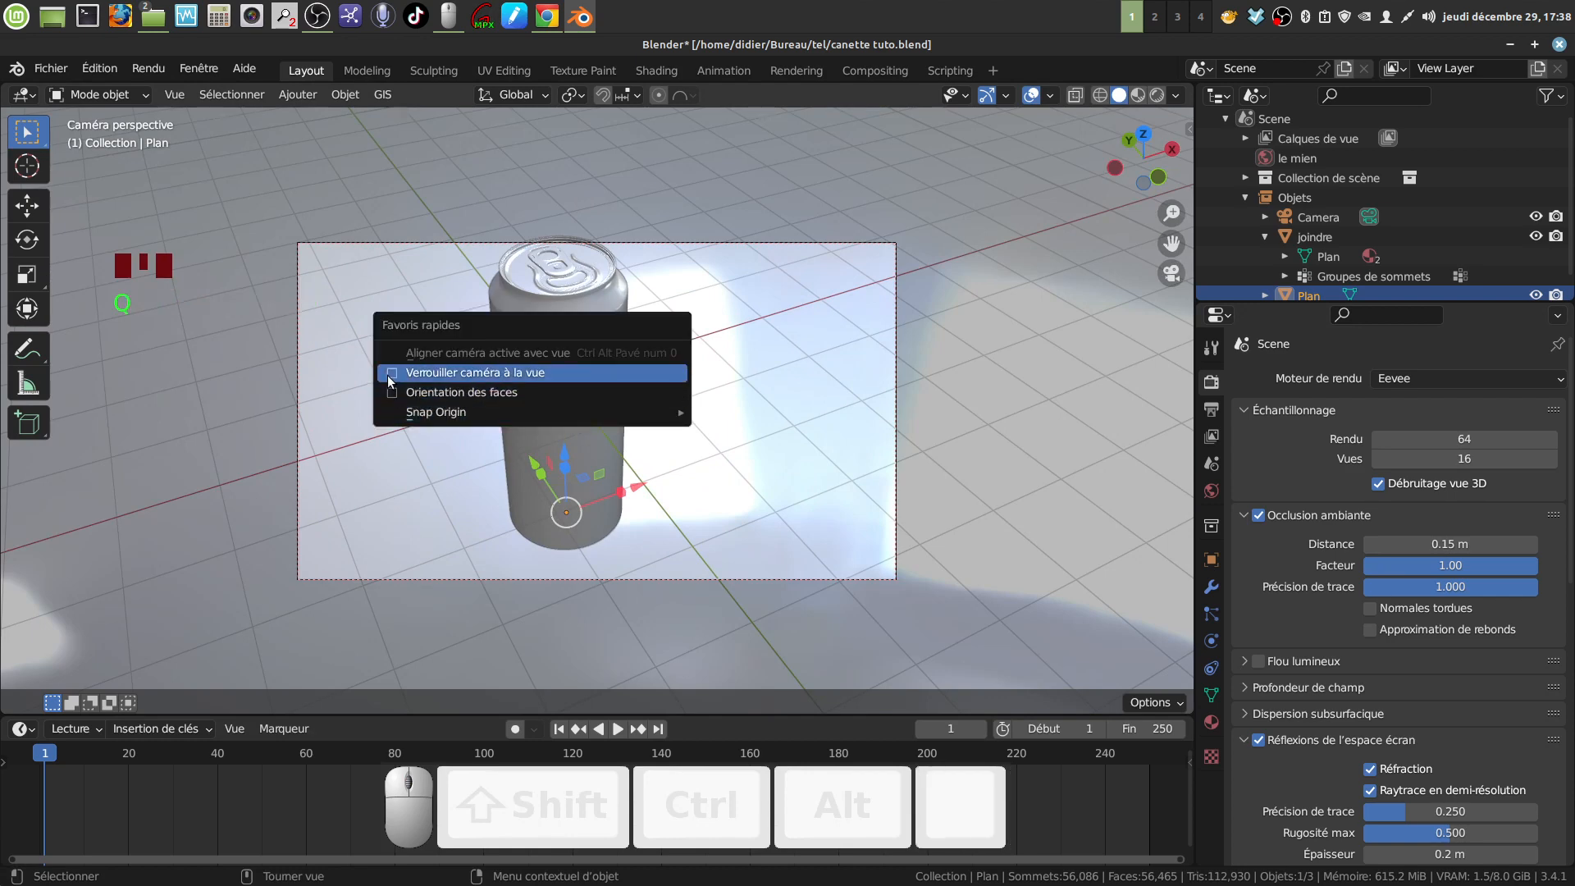
left_click(391, 373)
middle_click_drag(661, 407, 666, 420, "shift")
scroll(660, 420, "down", 2)
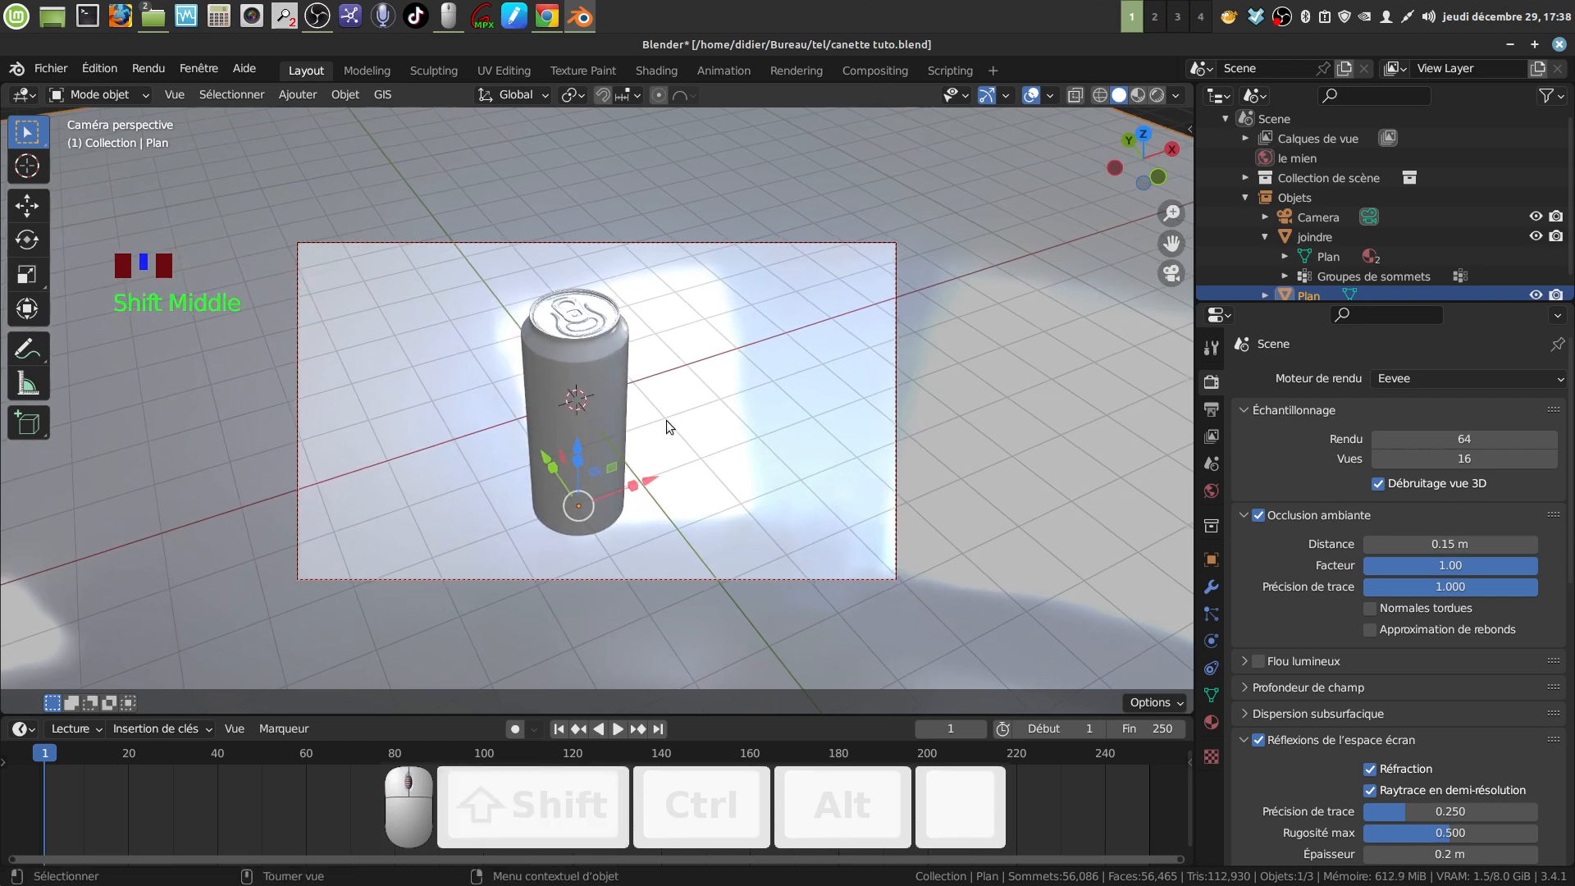
Display the scene with rendered shading and reposition the locked camera at a lower angle closer to the can
left_click(1155, 95)
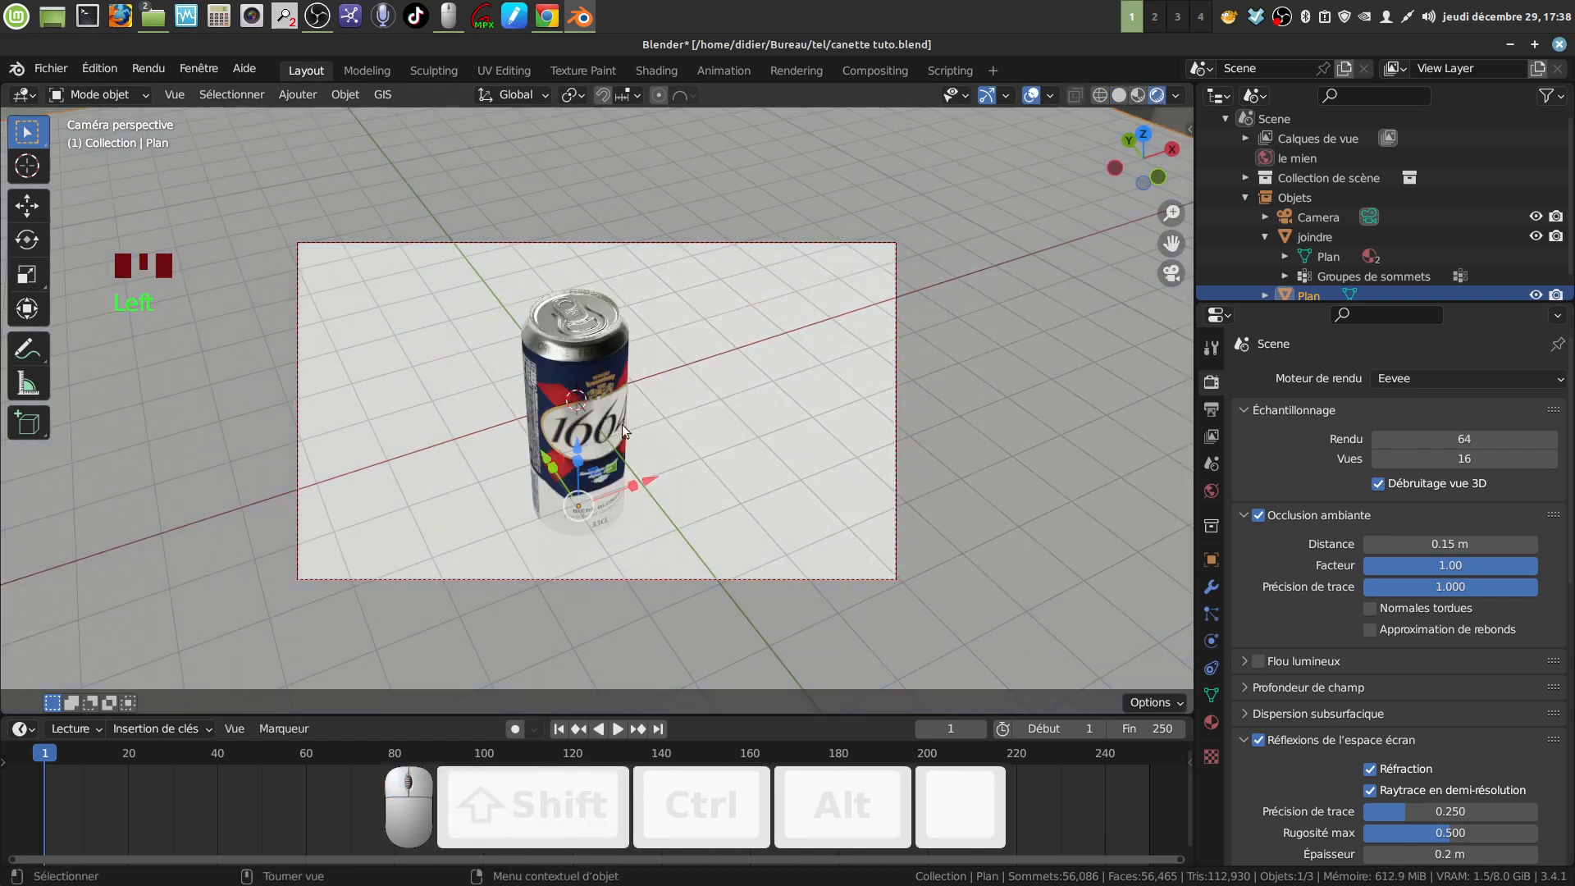
scroll(632, 495, "up", 2)
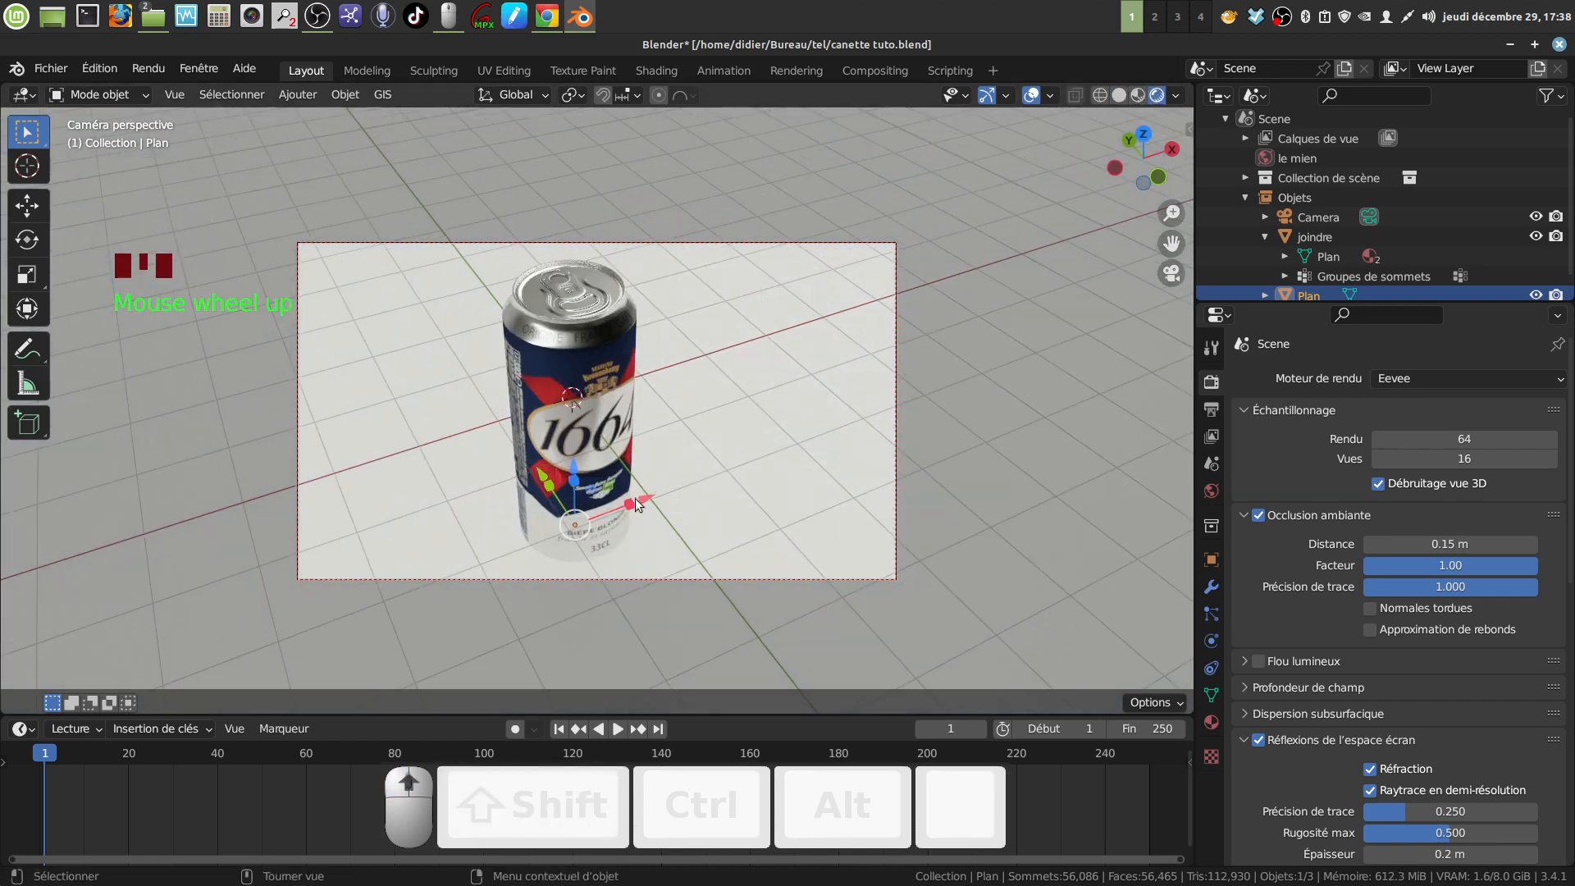
middle_click_drag(635, 498, 525, 479)
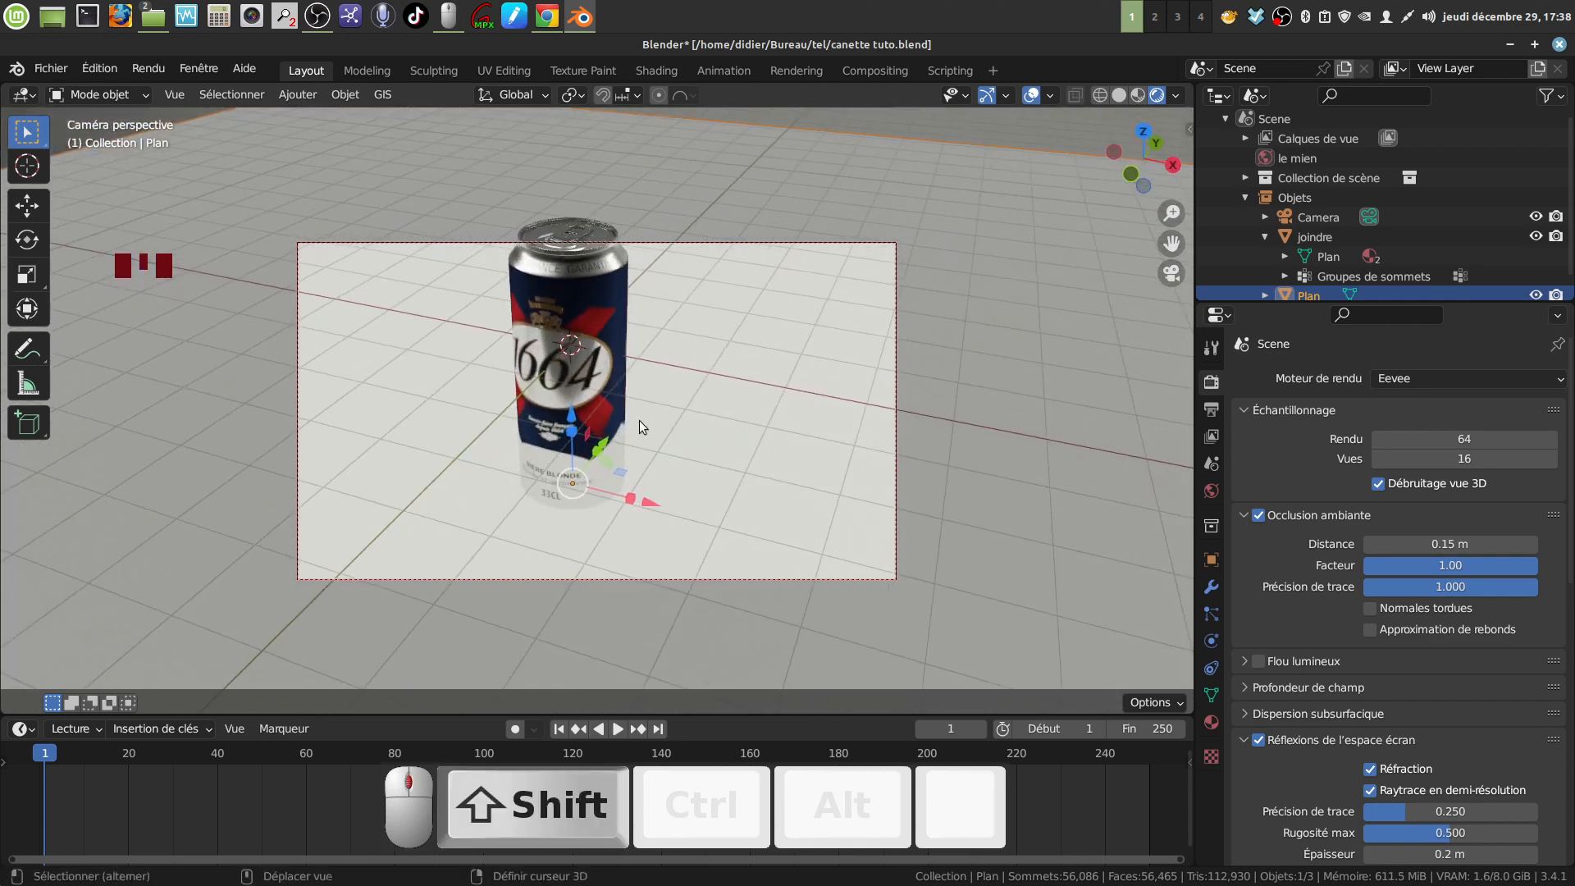
middle_click_drag(639, 424, 716, 479, "shift")
middle_click_drag(705, 482, 617, 427, "shift")
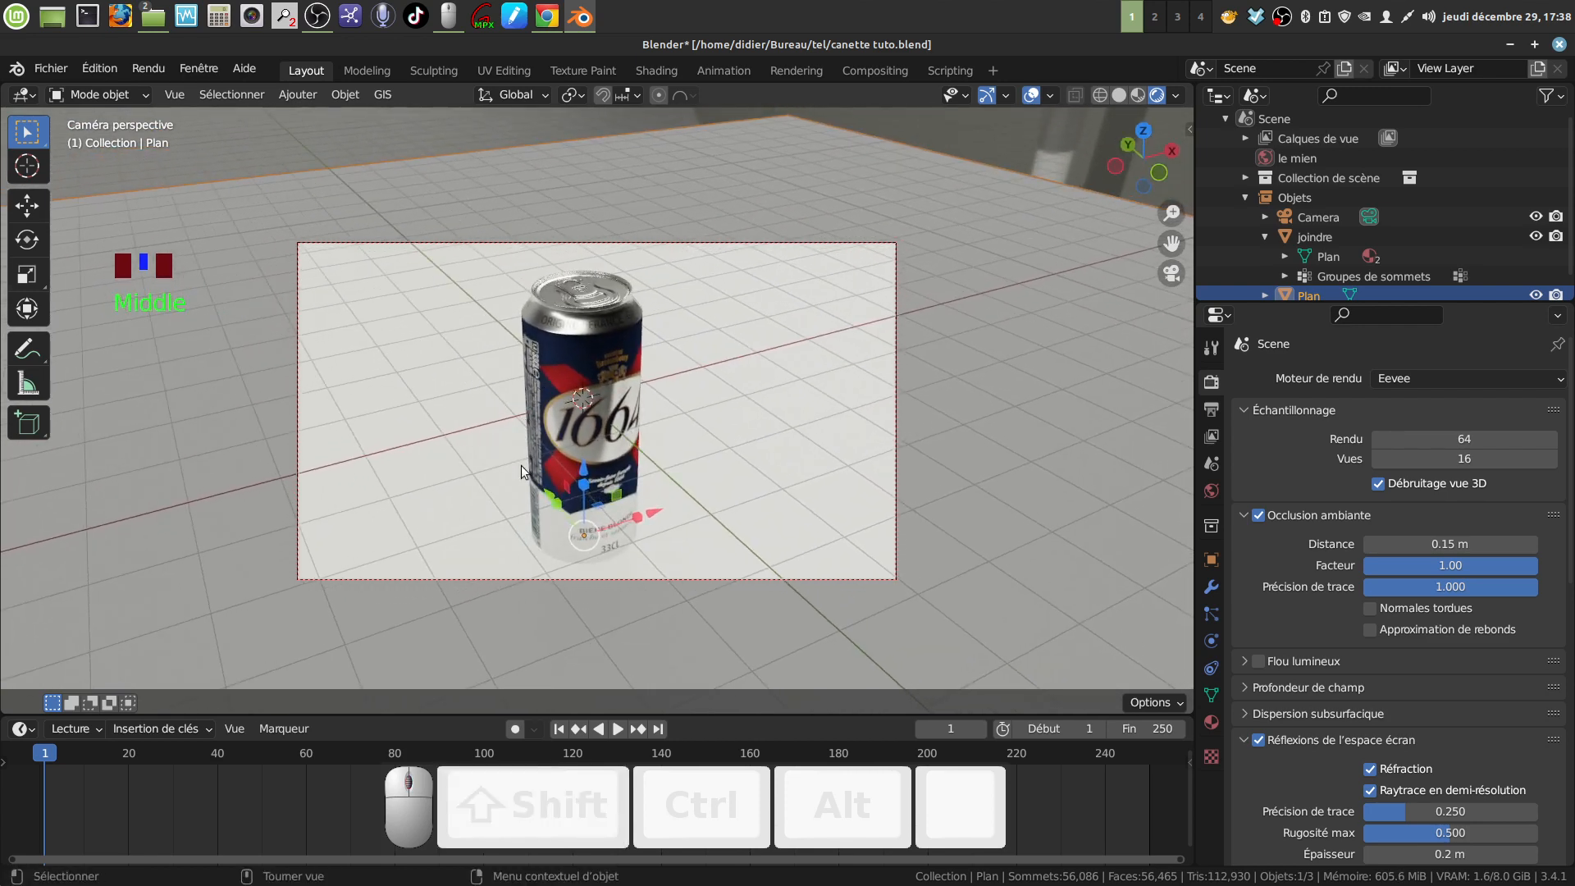
middle_click_drag(522, 471, 543, 482, "shift")
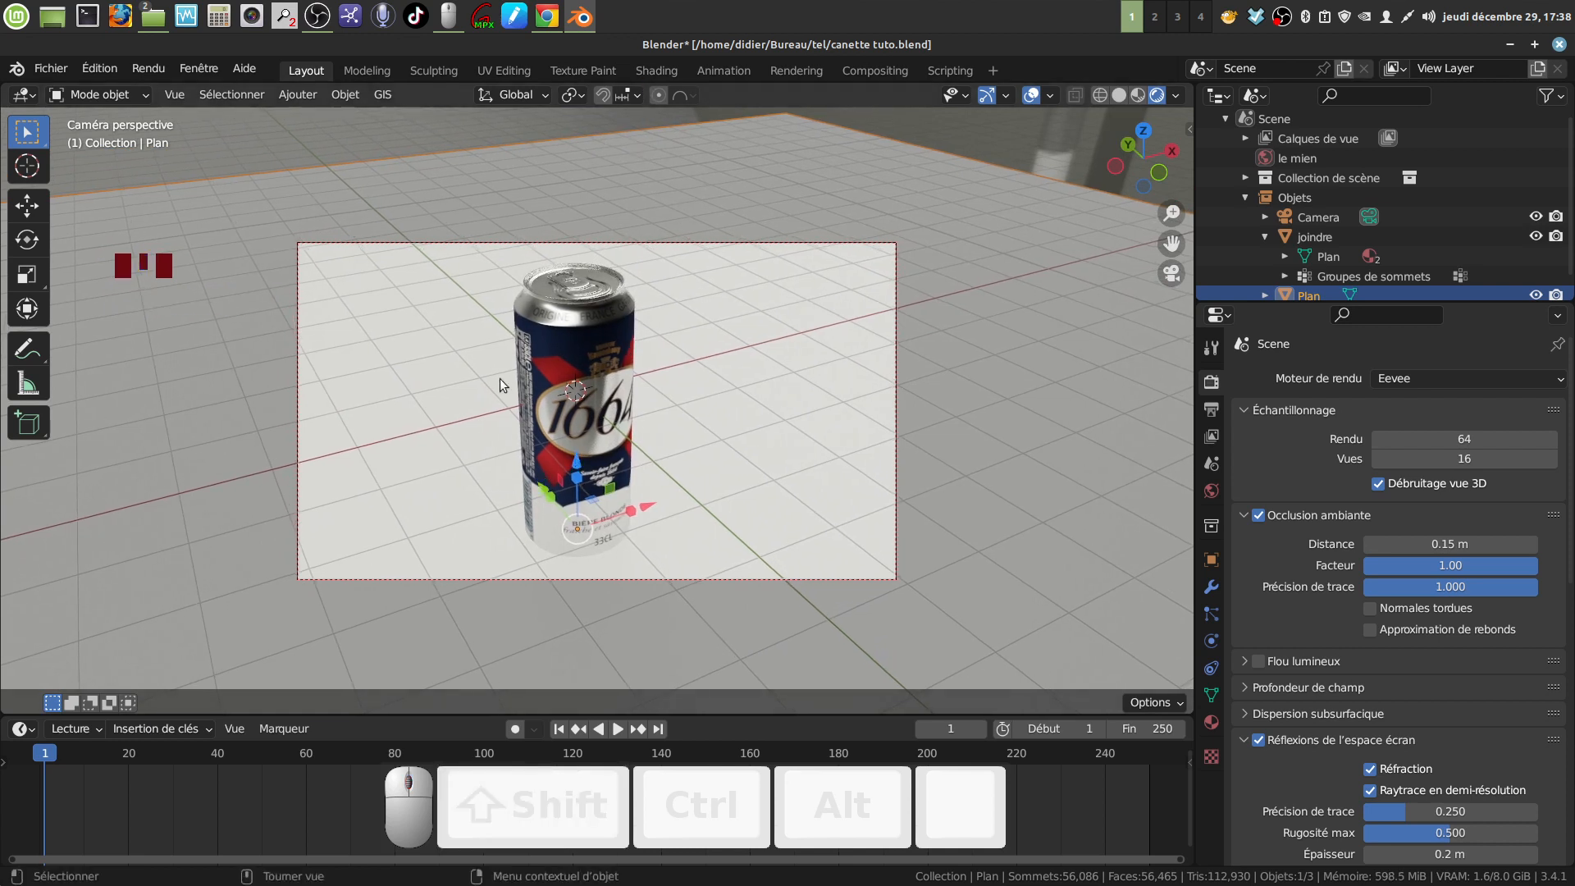
key("q")
left_click(1083, 450)
Give the ground plane a new material with a dark green base colour (hue 0.387, saturation 0.585, value 0.022) and roughness 0.196
left_click(1212, 722)
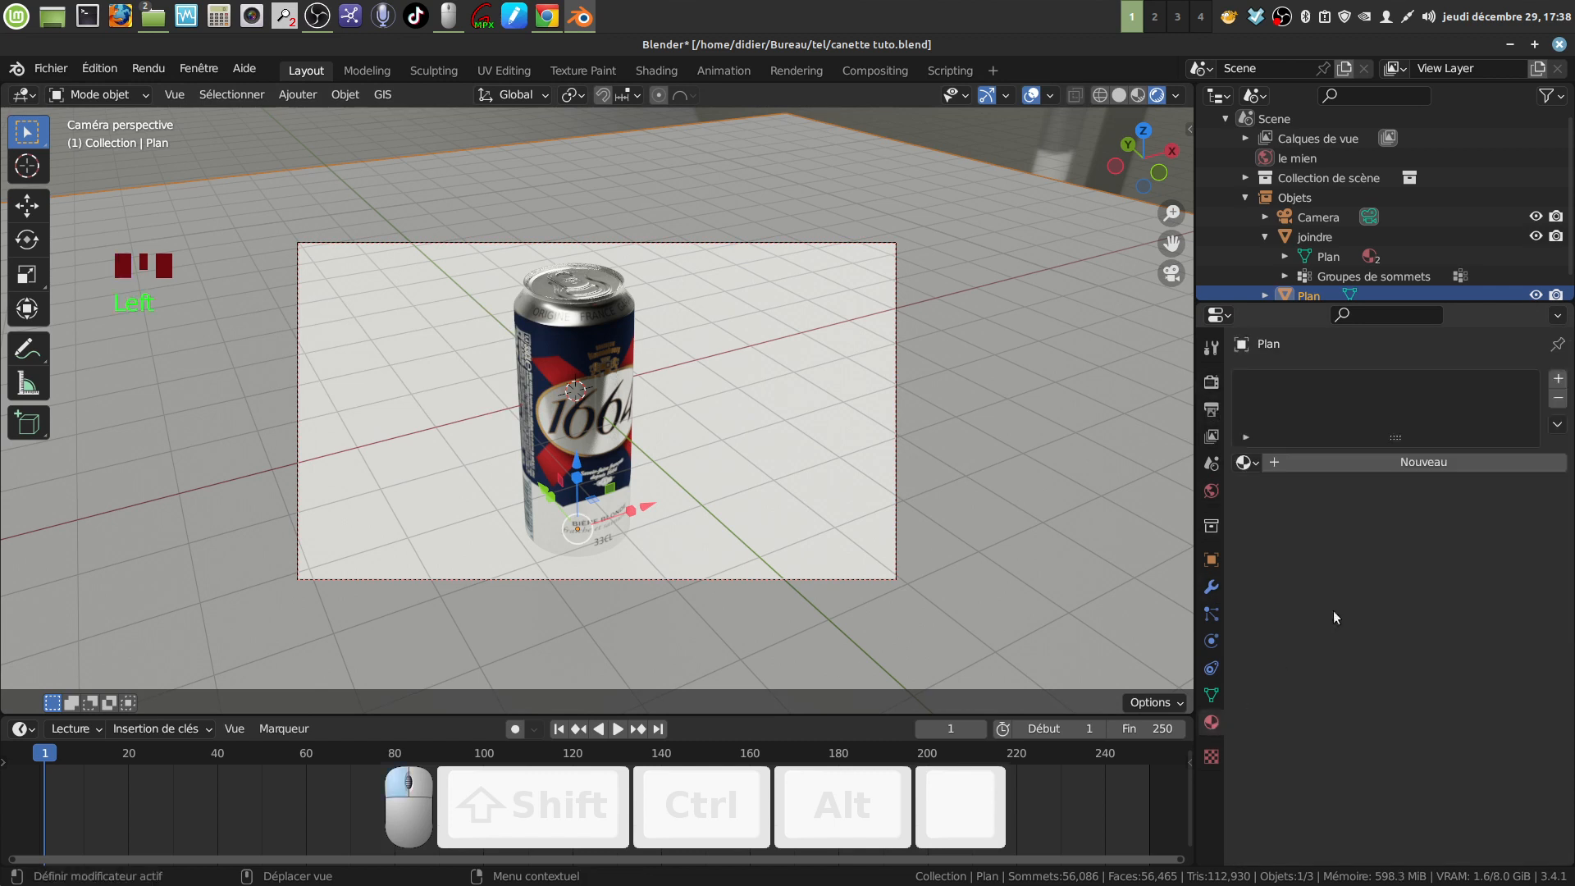
left_click(1417, 465)
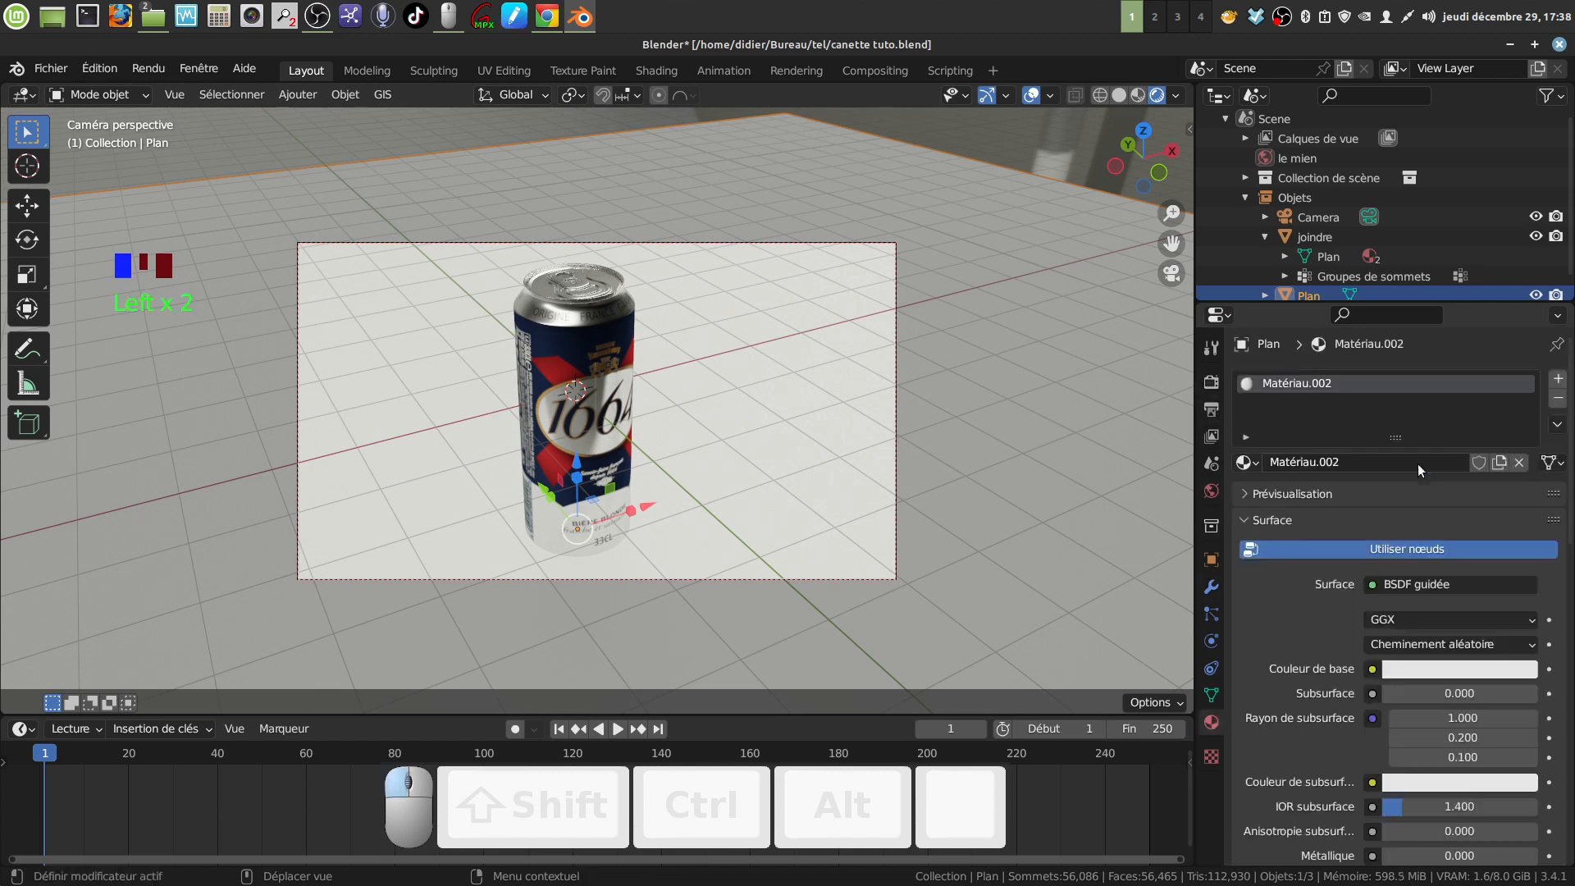
left_click(1422, 668)
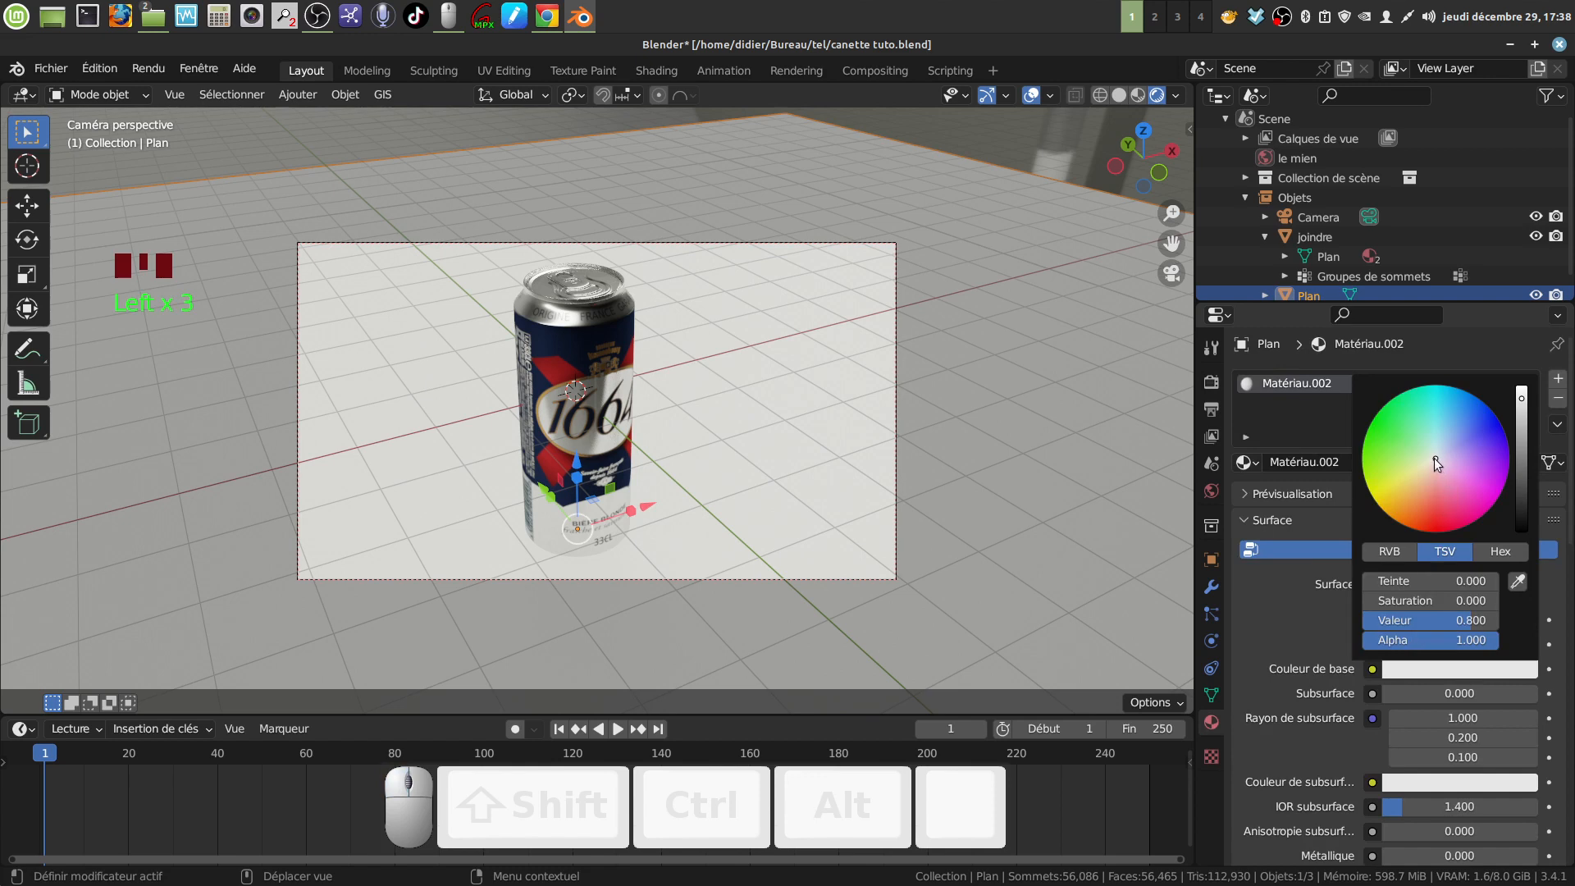
mouse_move(1434, 458)
left_mouse_down()
mouse_move(1448, 446)
mouse_move(1418, 434)
left_mouse_up()
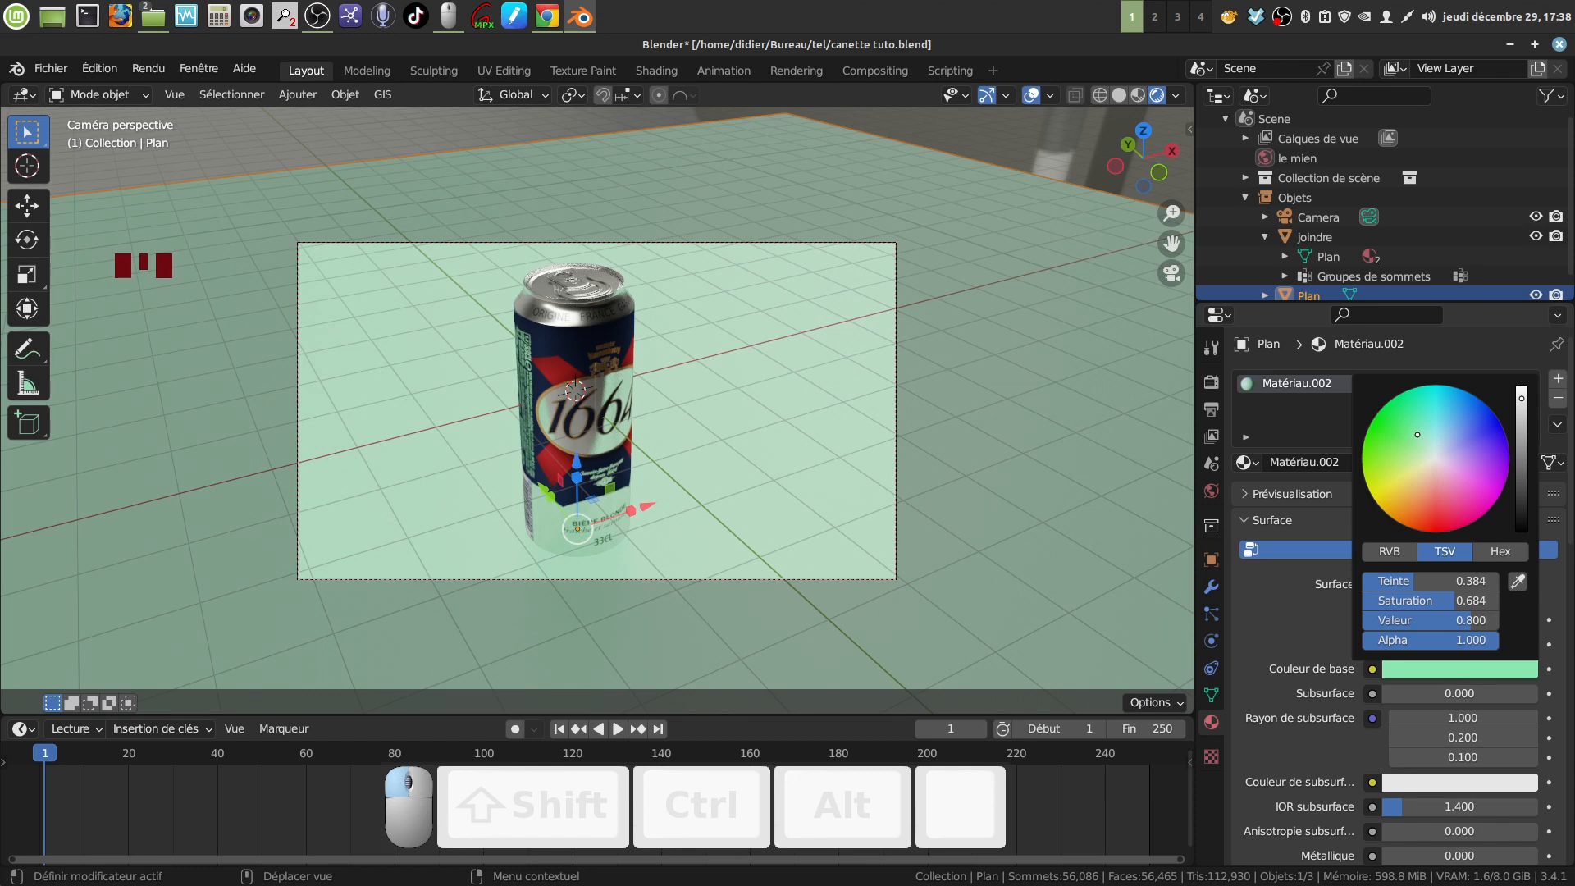
mouse_move(1522, 415)
left_mouse_down()
mouse_move(1521, 525)
mouse_move(1521, 509)
left_mouse_up()
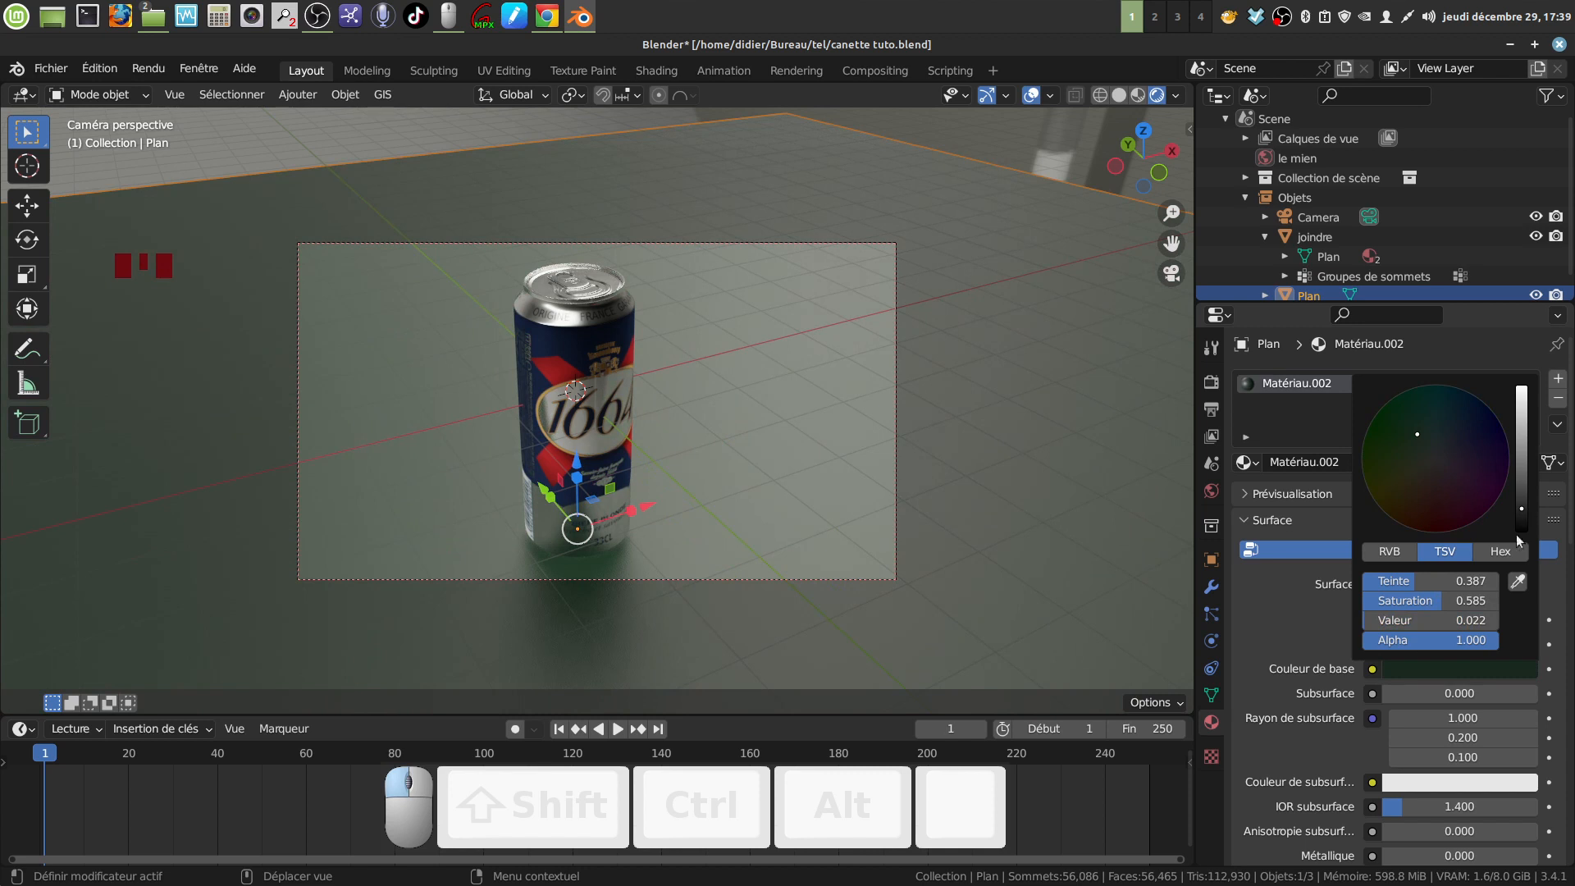
scroll(1453, 779, "down", 6)
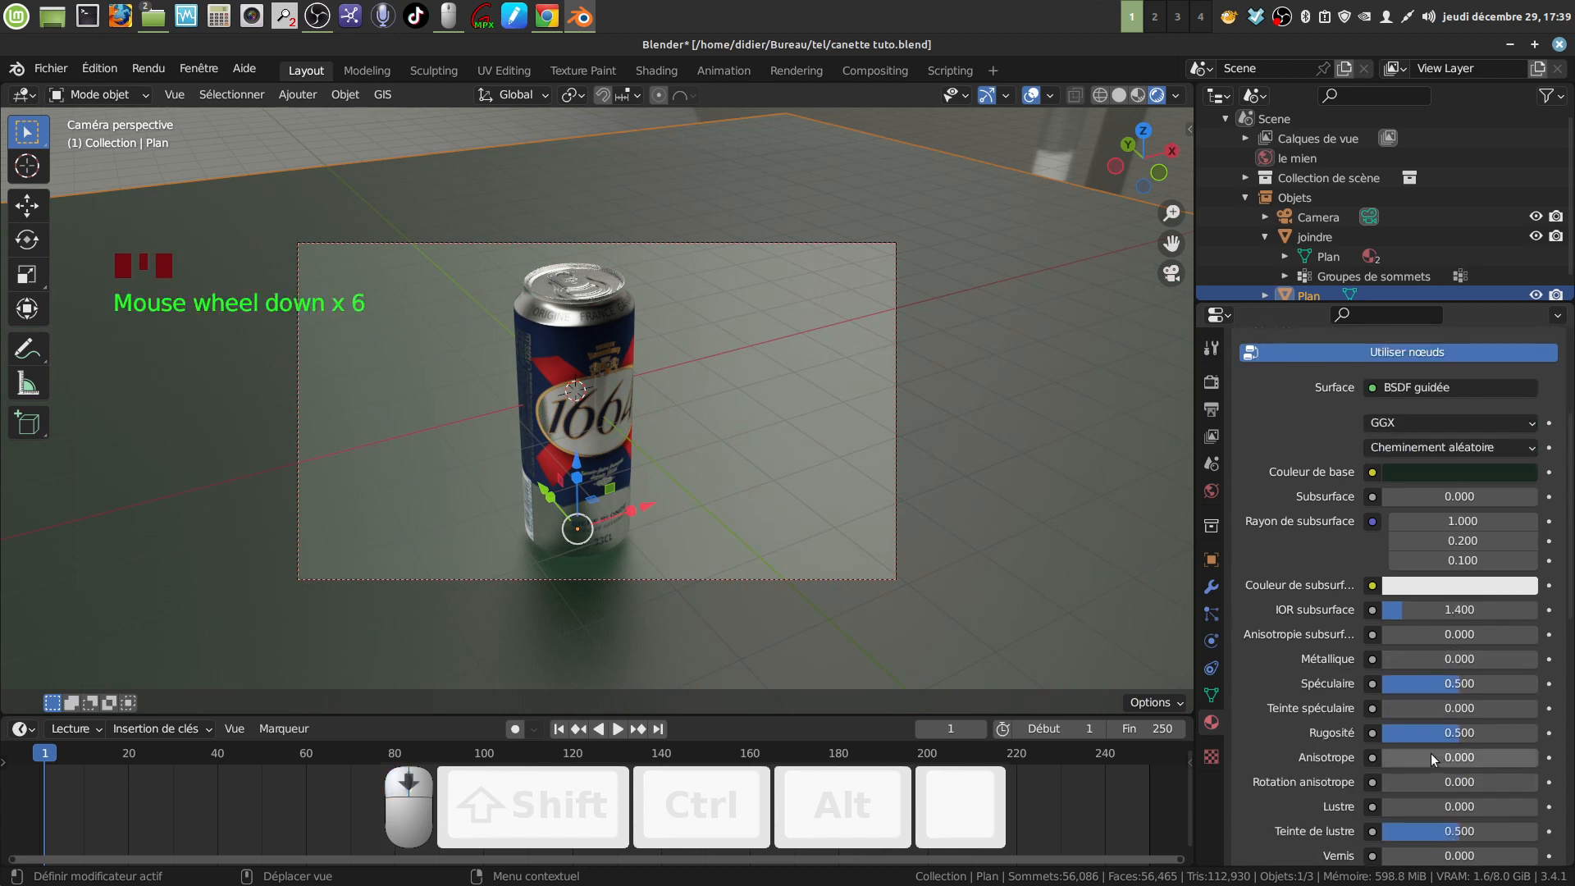
left_click_drag(1457, 732, 1413, 732)
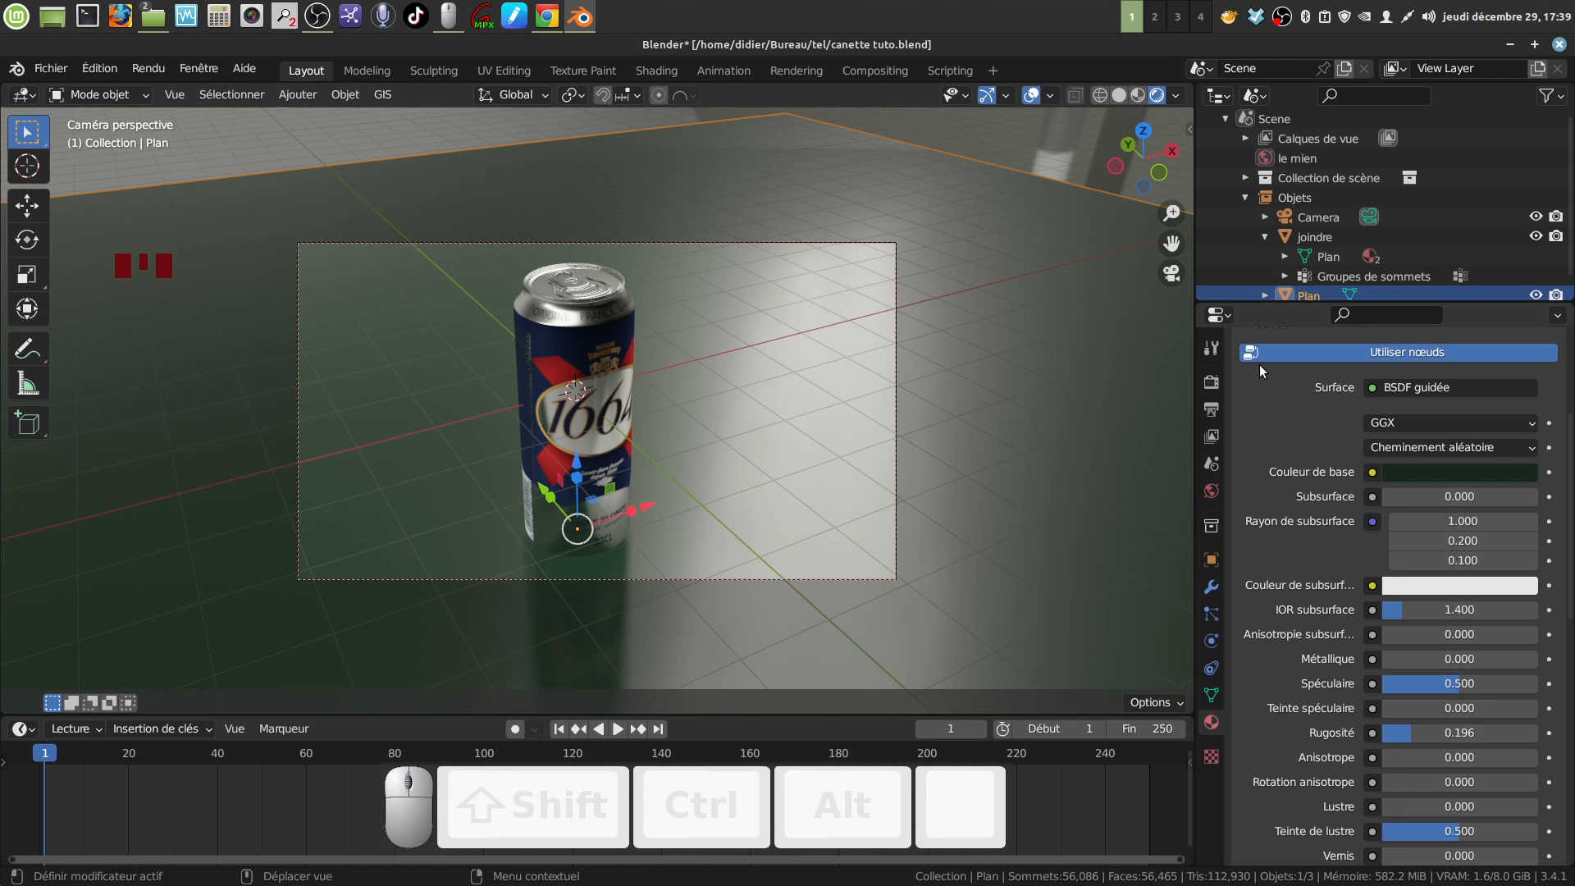
Set the render engine to Cycles
left_click(1211, 381)
scroll(1273, 373, "up", 7)
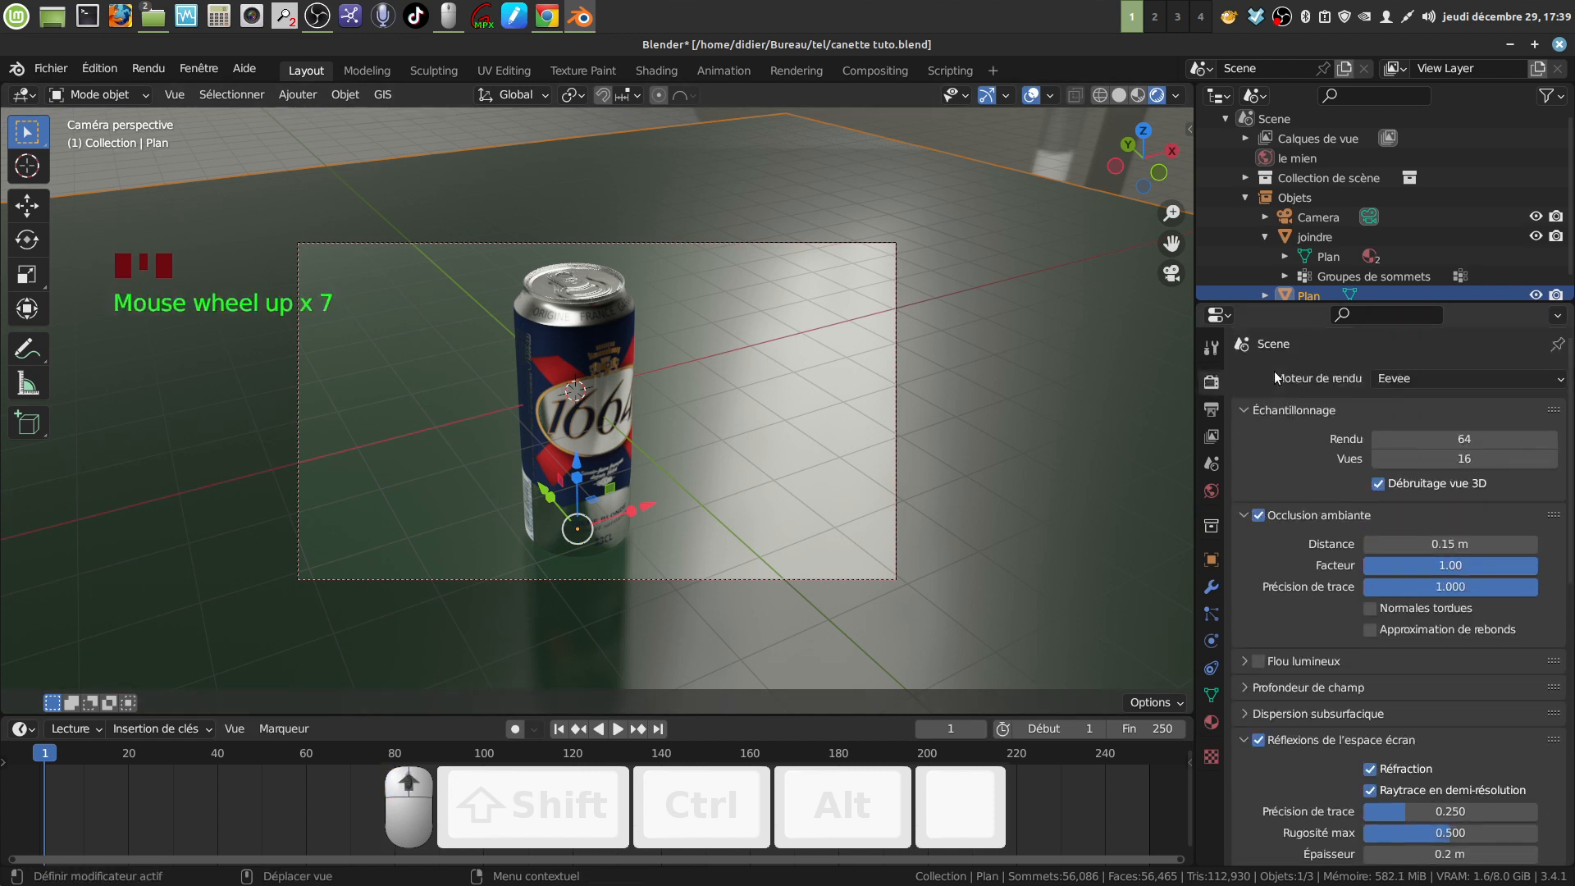
left_click(1556, 379)
left_click(1412, 443)
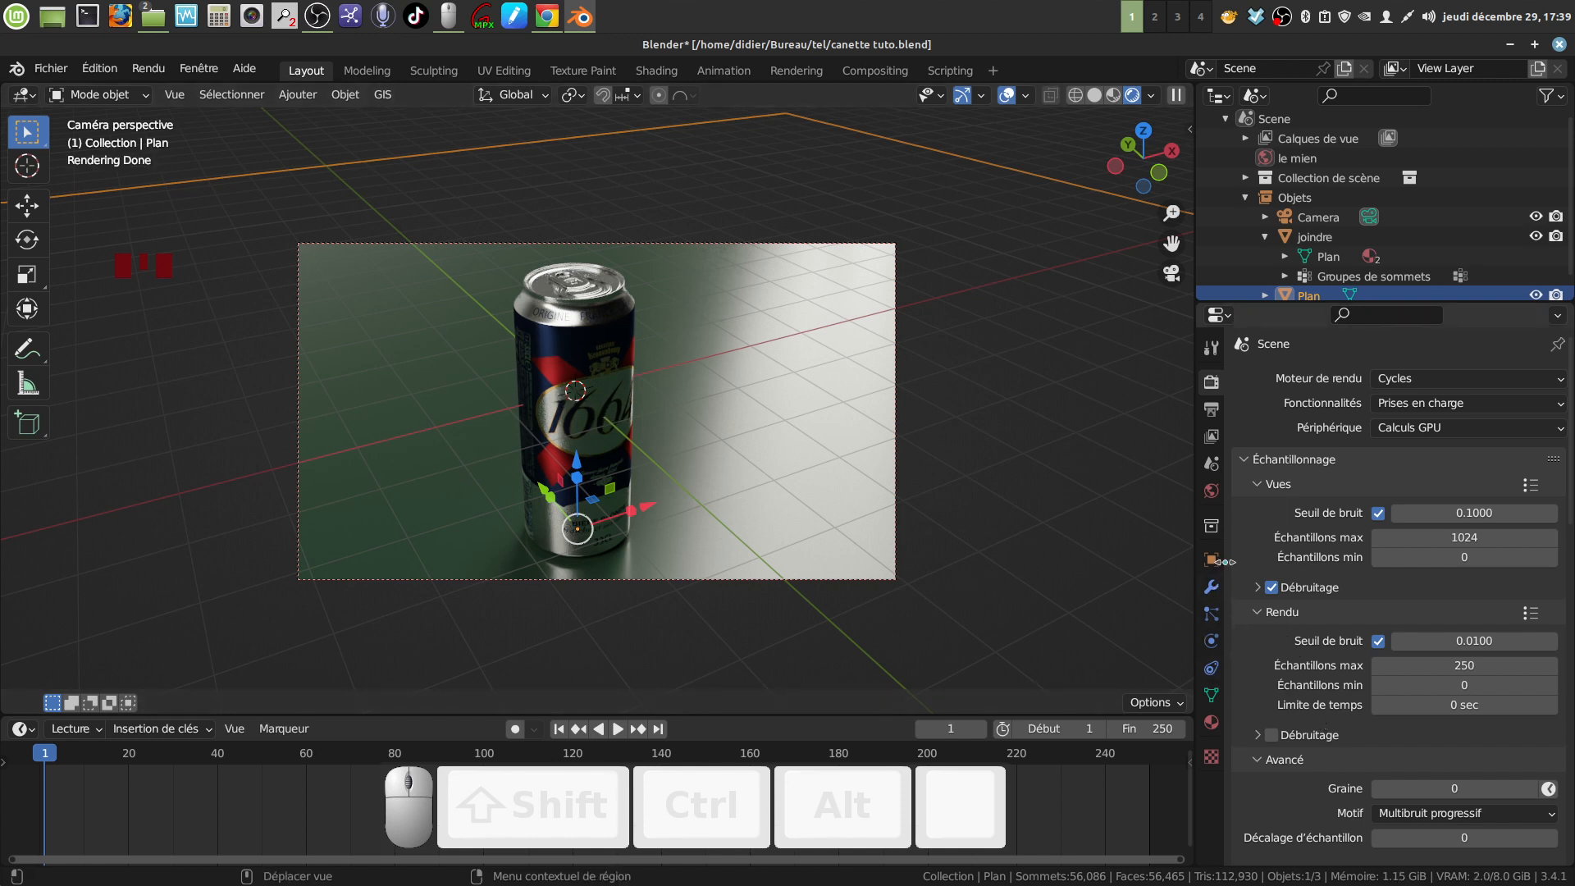
Set the world background strength to 2.900 to brighten the scene lighting
left_click(1212, 491)
scroll(1276, 604, "down", 8)
scroll(1276, 603, "down", 2)
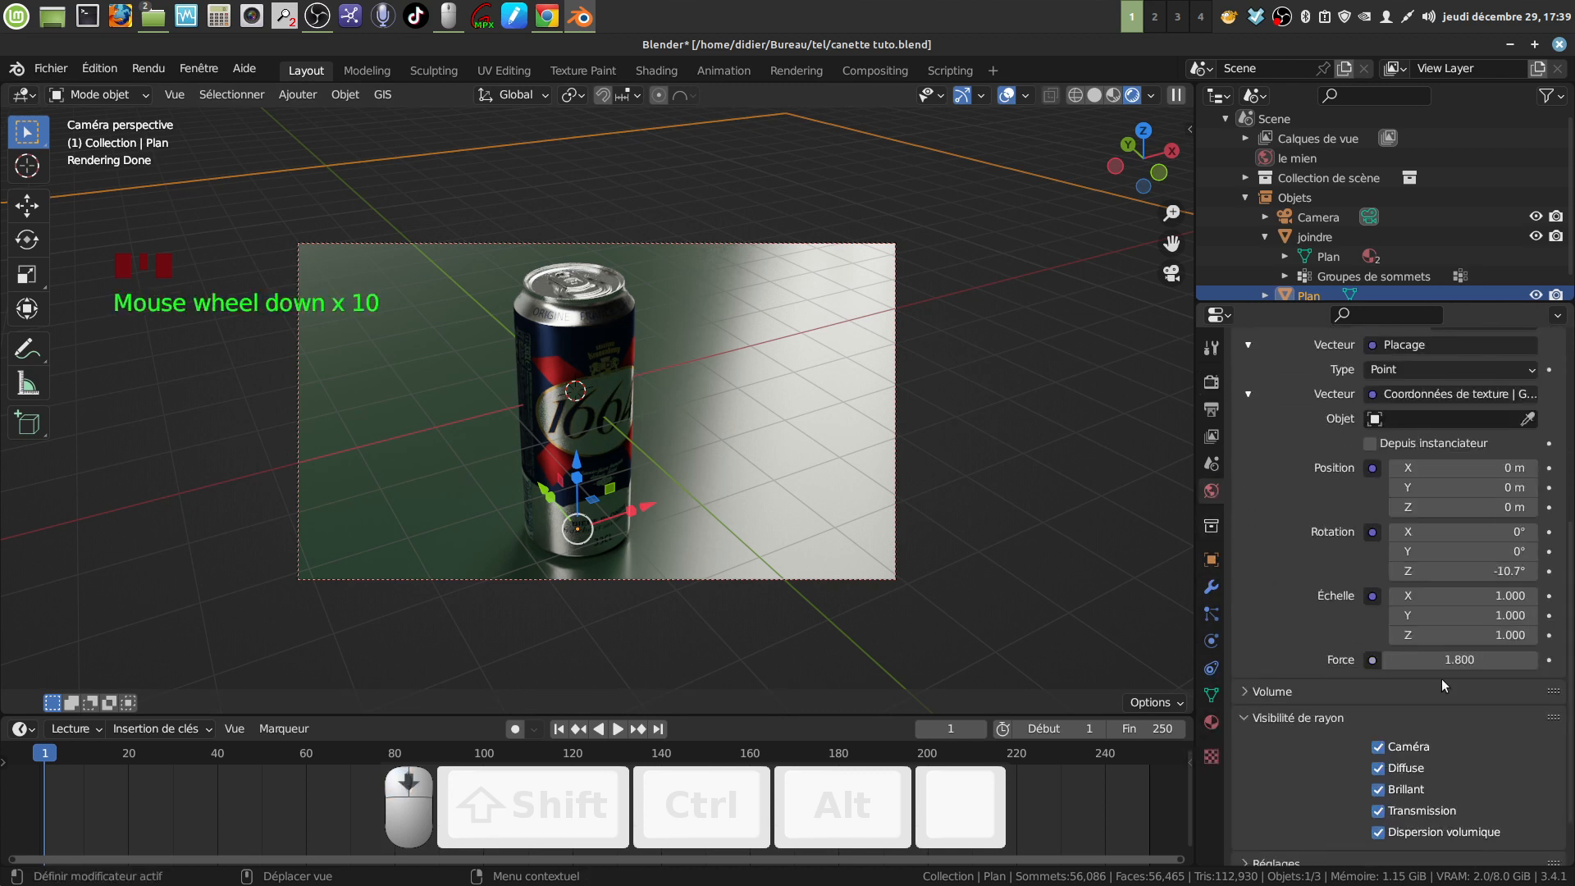
left_click_drag(1440, 659, 1542, 660)
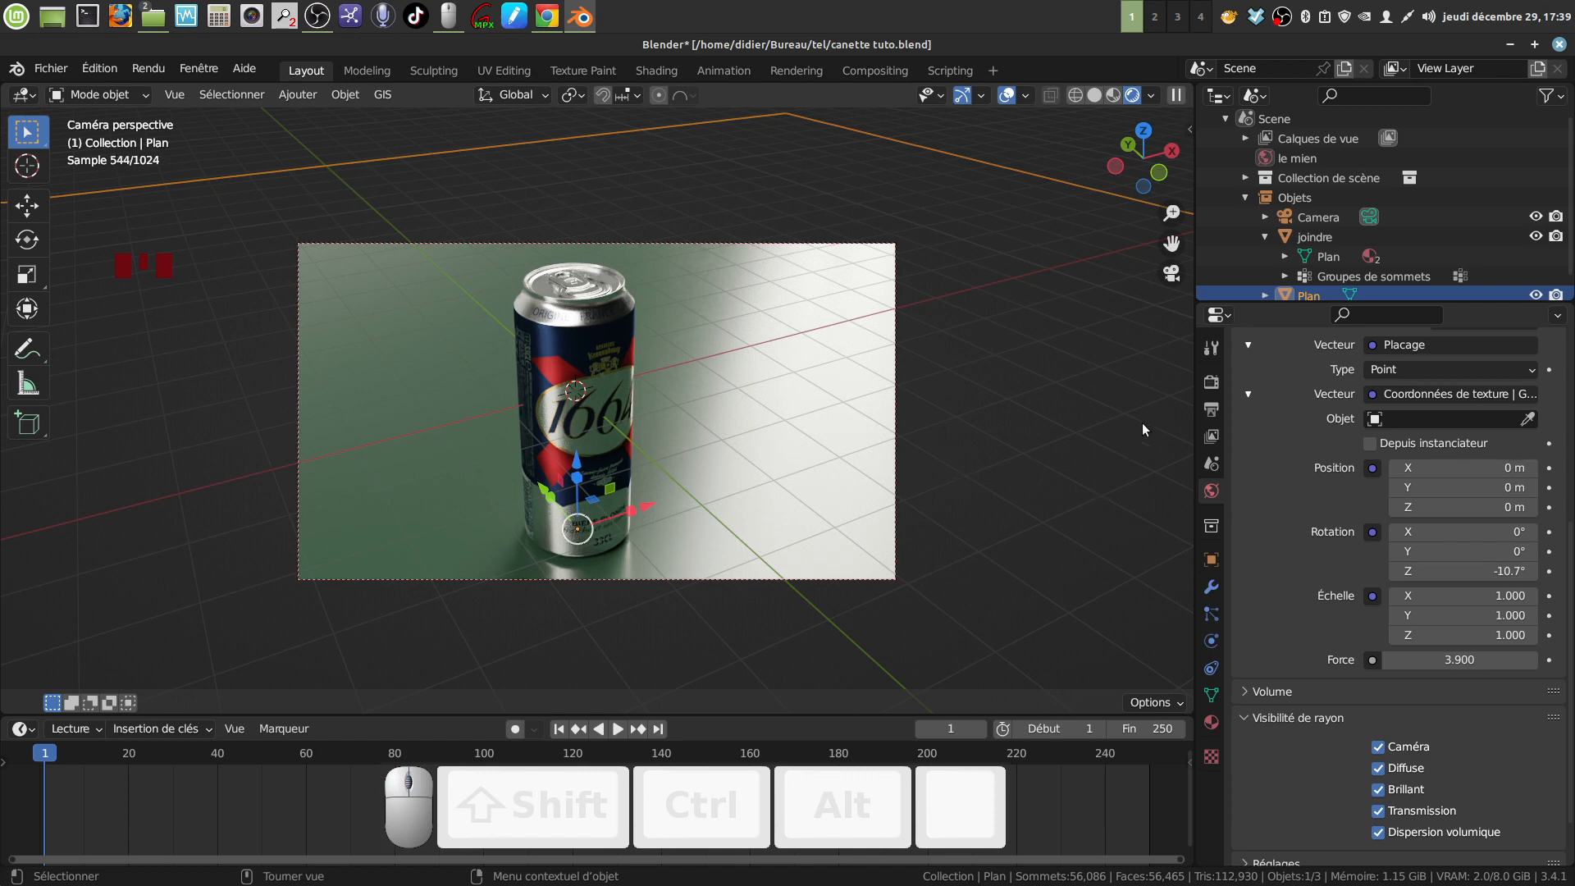
left_click_drag(1459, 660, 1452, 659)
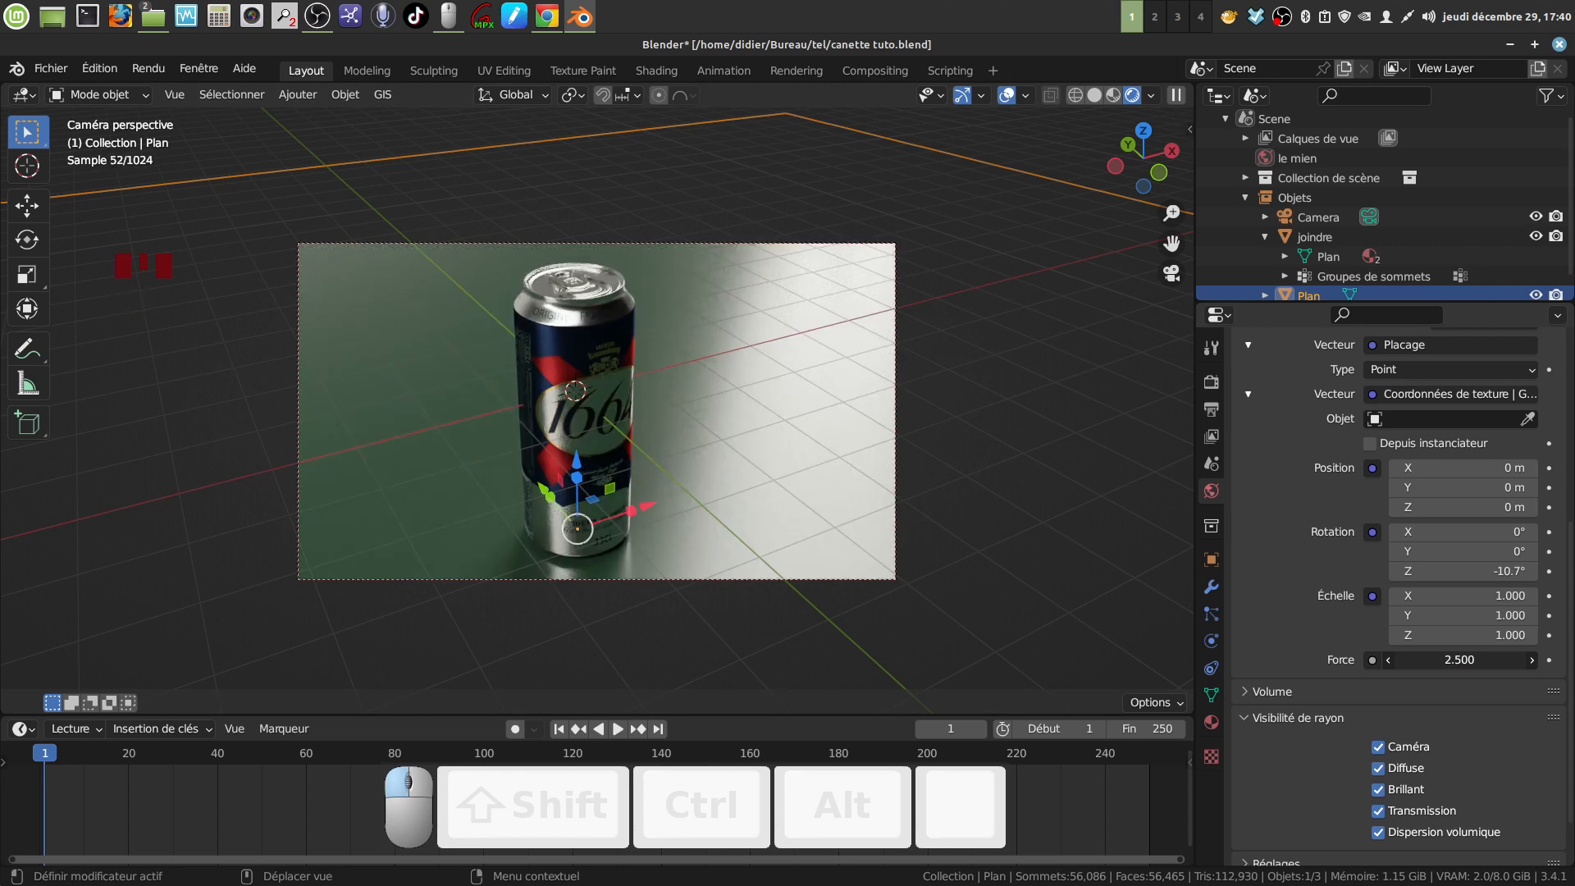
left_click_drag(1459, 660, 1491, 660)
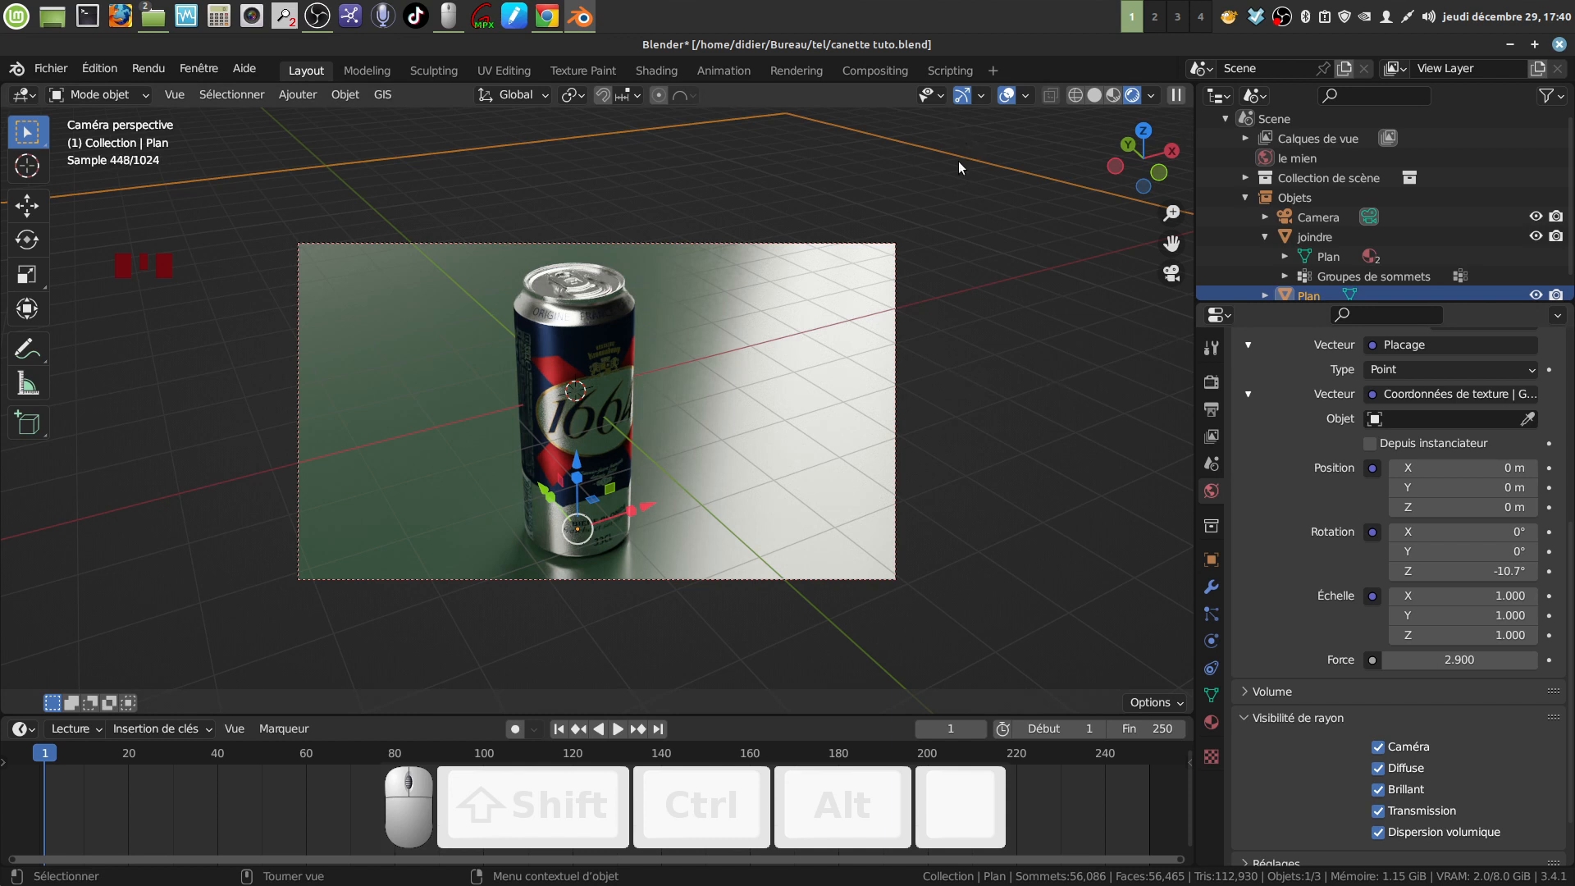
Render the current frame, bring the render window forward and close the separate mouse display application
key("F12")
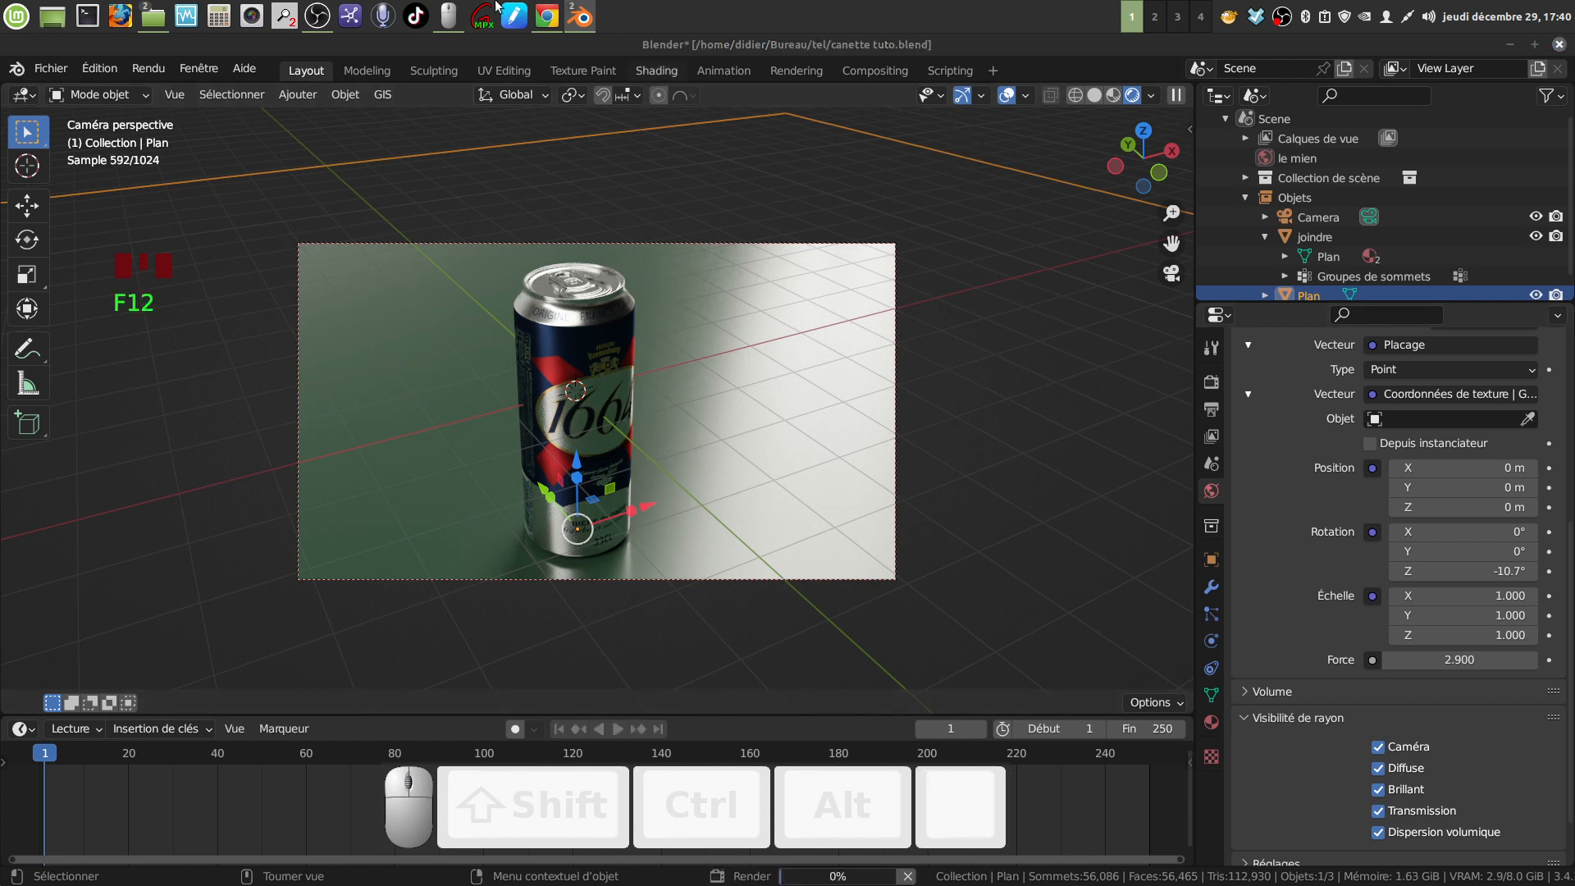
mouse_move(568, 18)
left_click(668, 94)
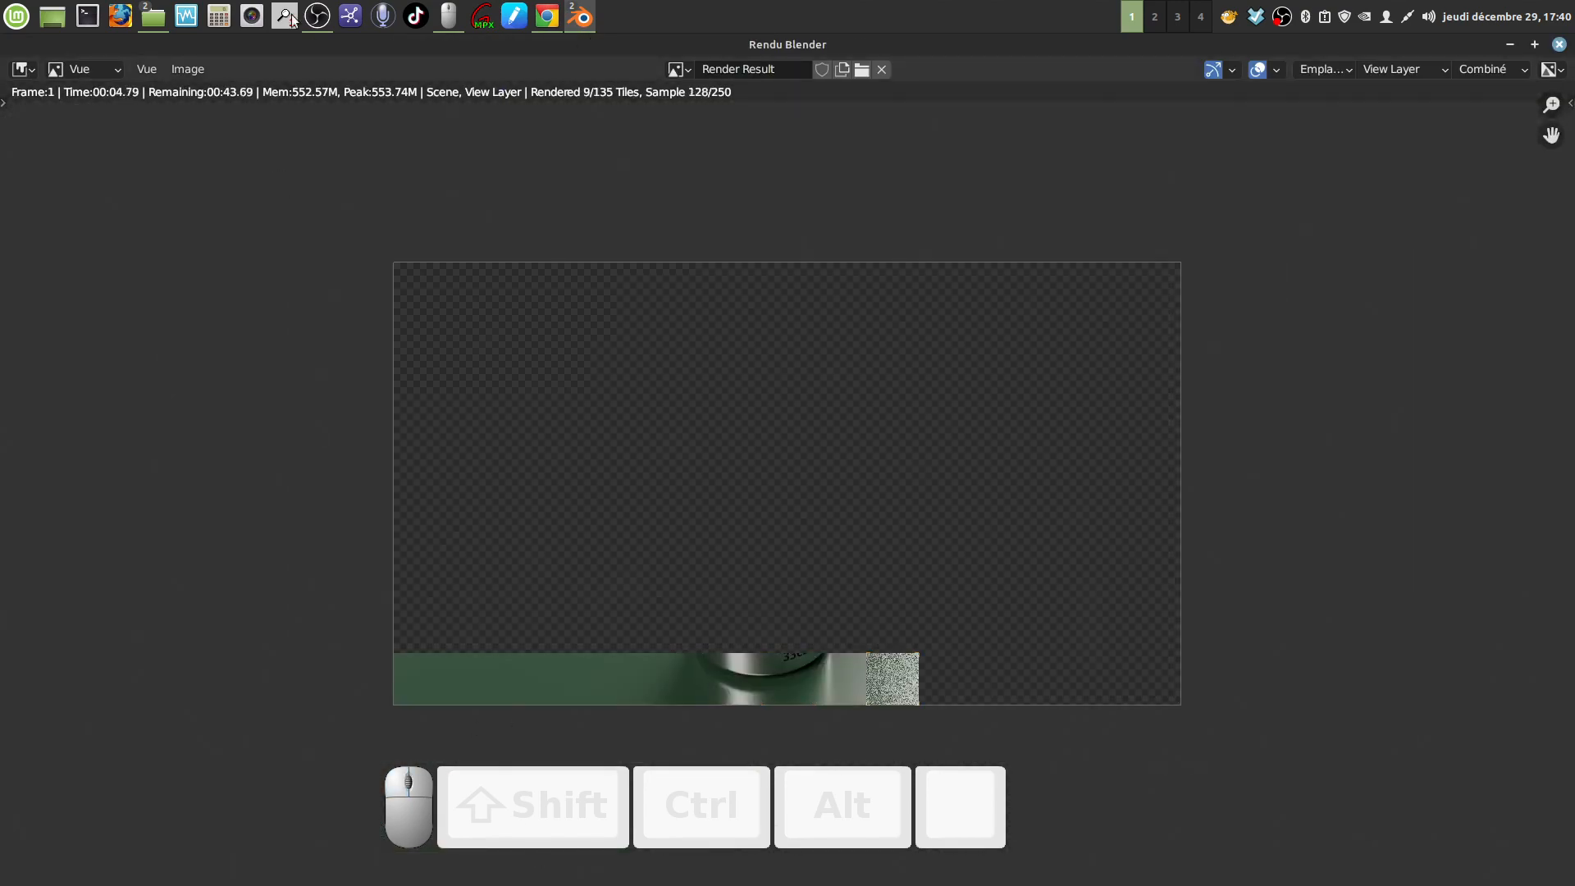
right_click(449, 16)
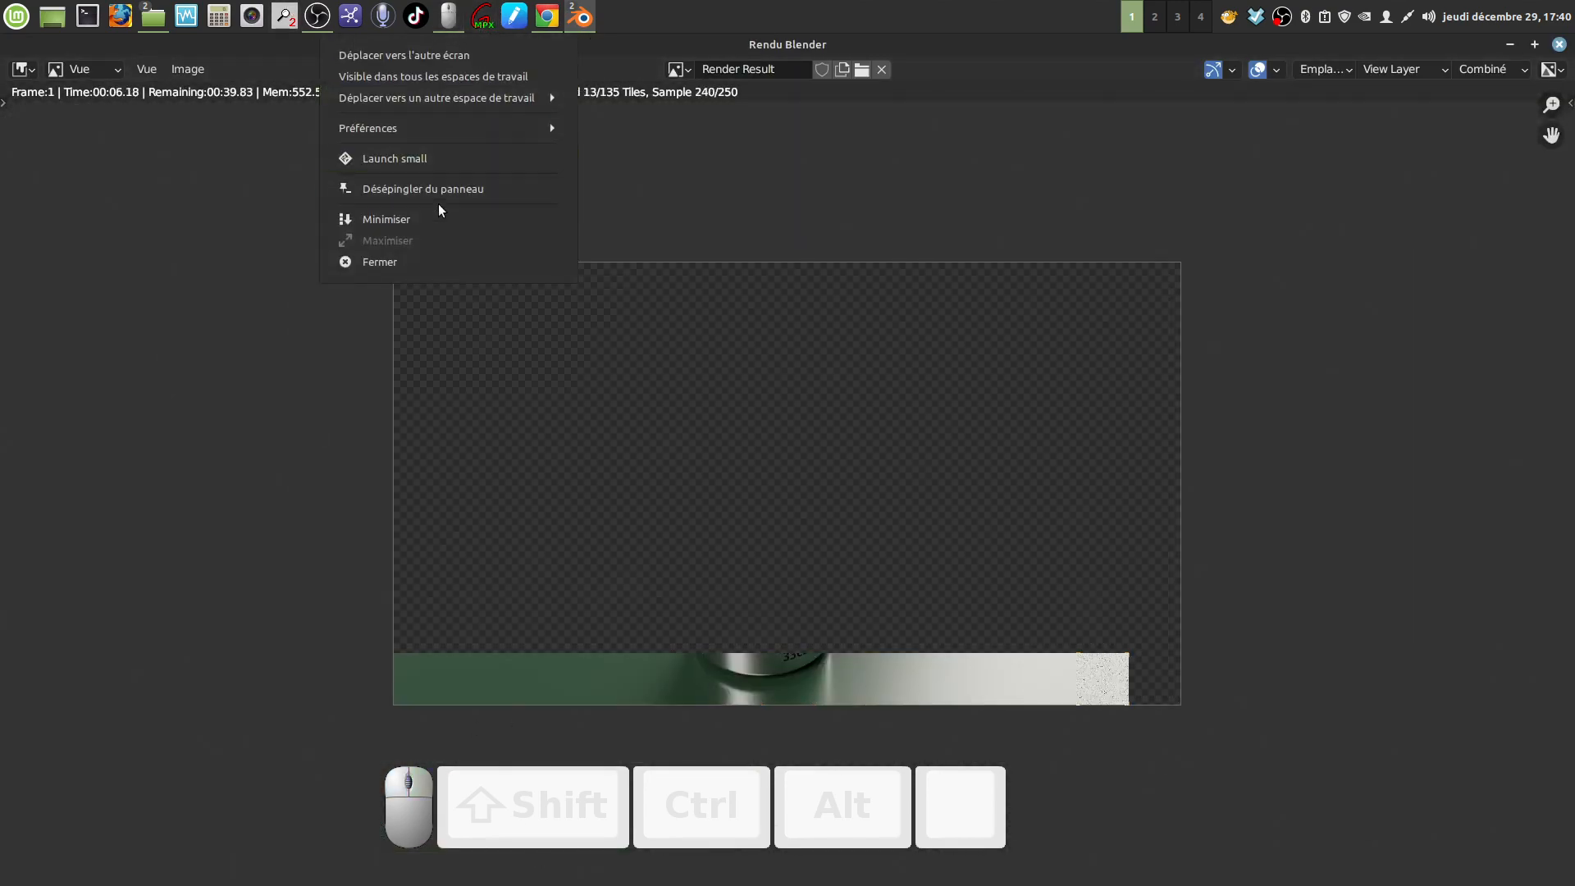
left_click(411, 259)
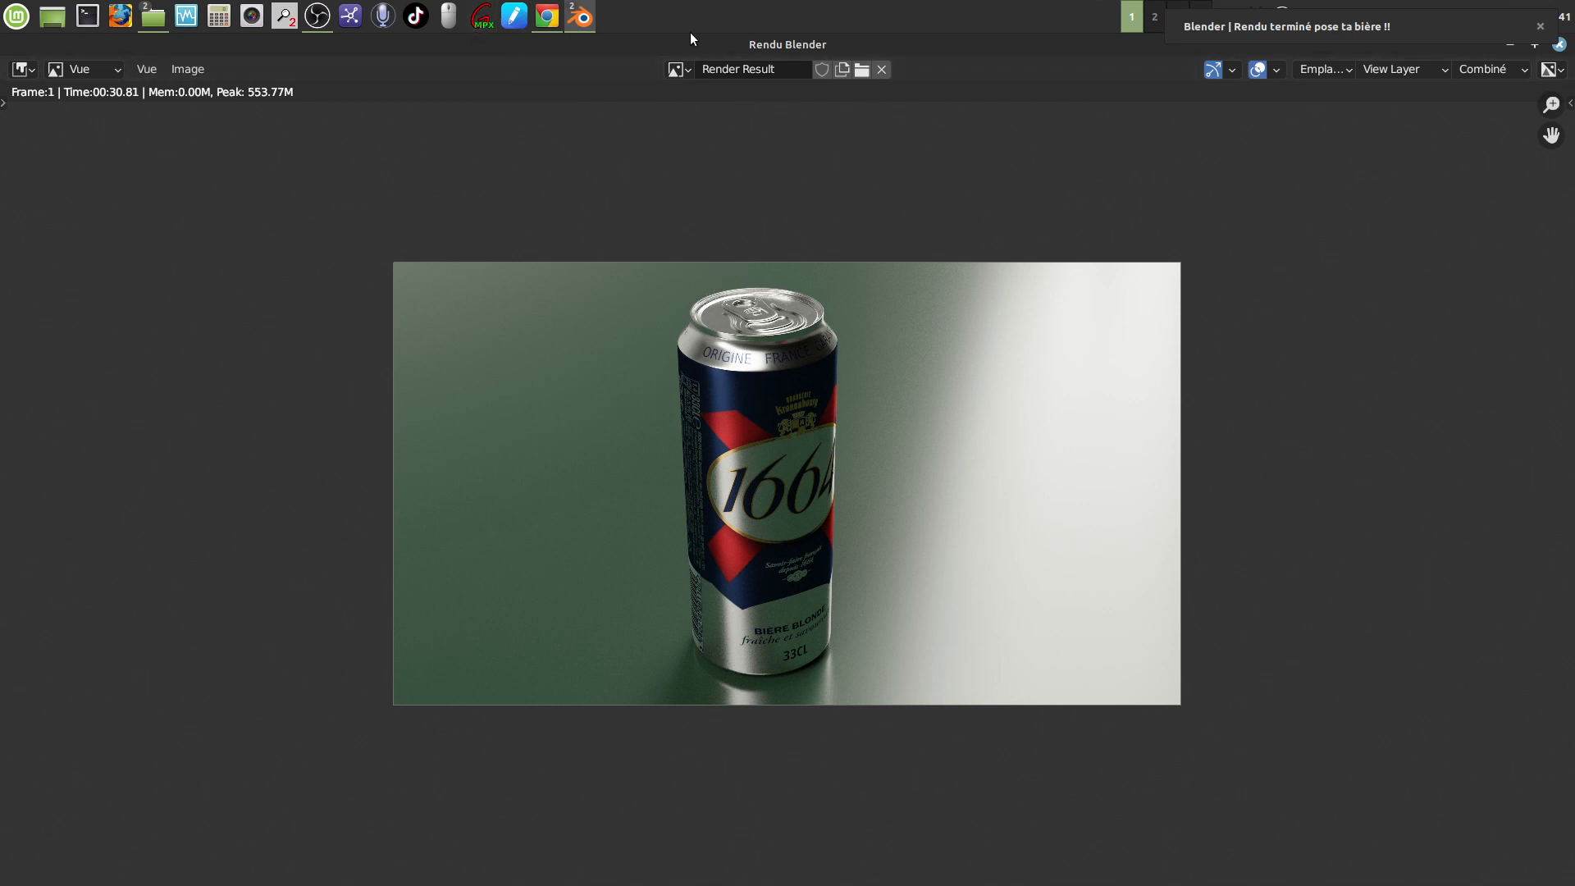
Return to the main Blender window, enable compositing nodes and move the Compositing node farther from the Calques de rendu node
mouse_move(580, 21)
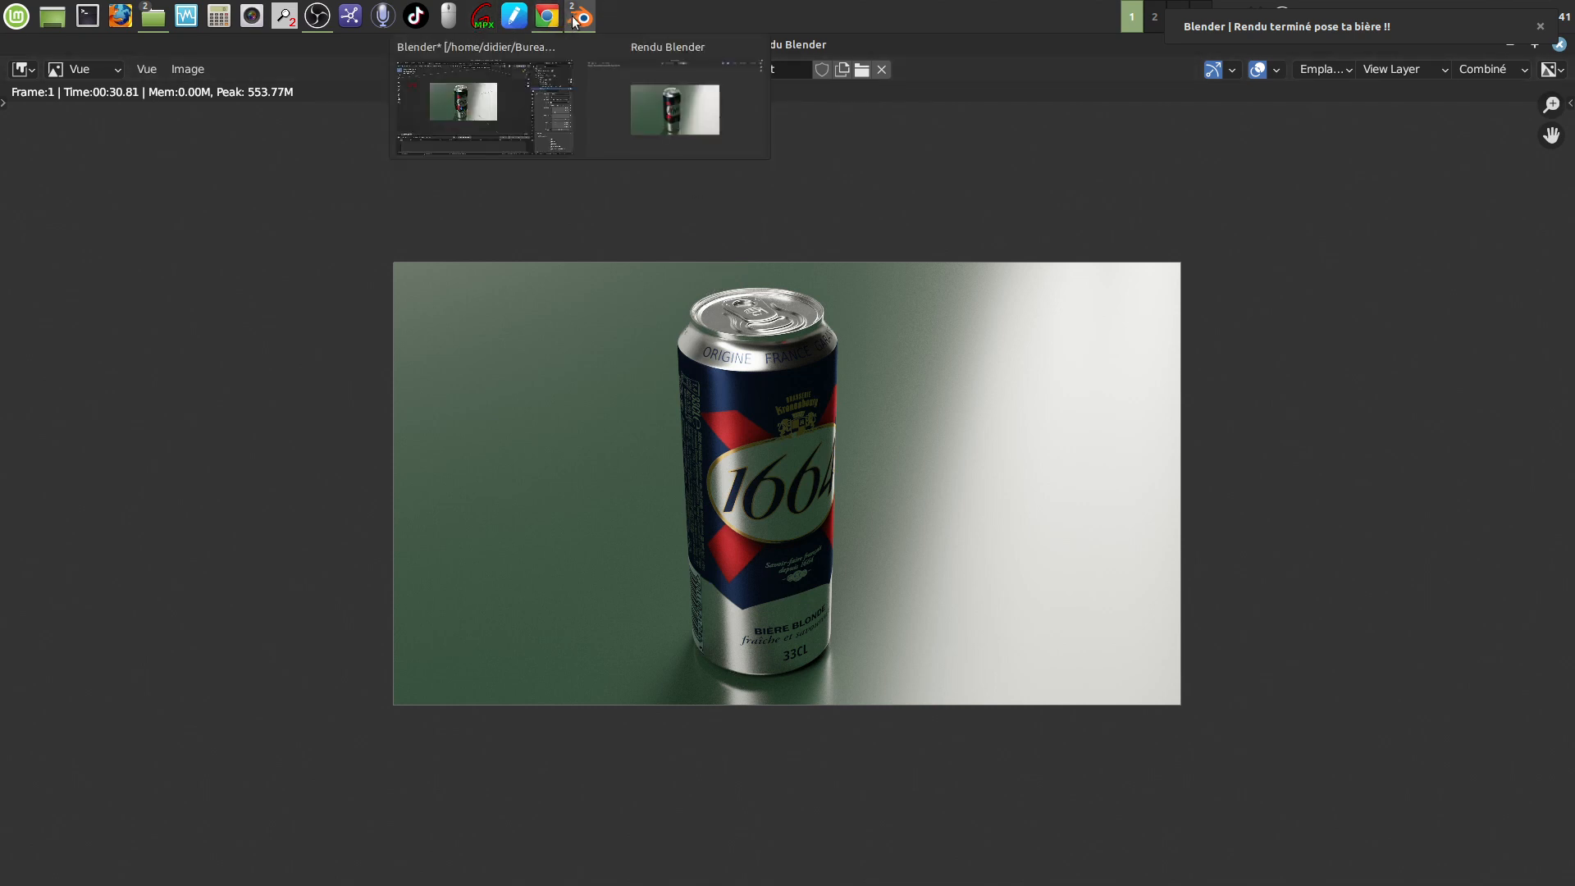
left_click(537, 51)
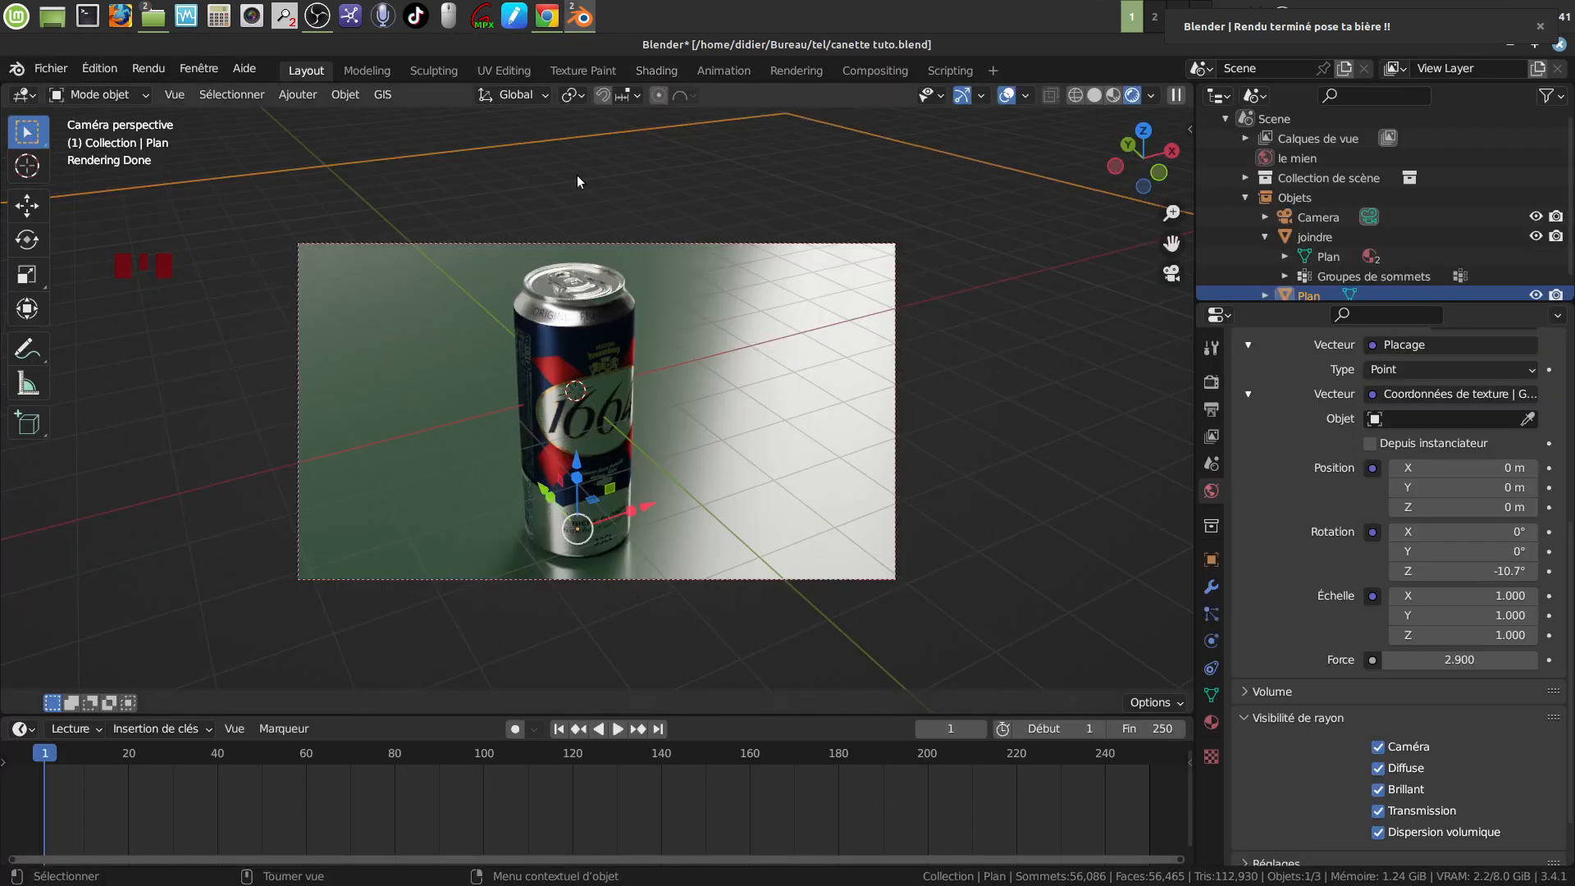
left_click(876, 71)
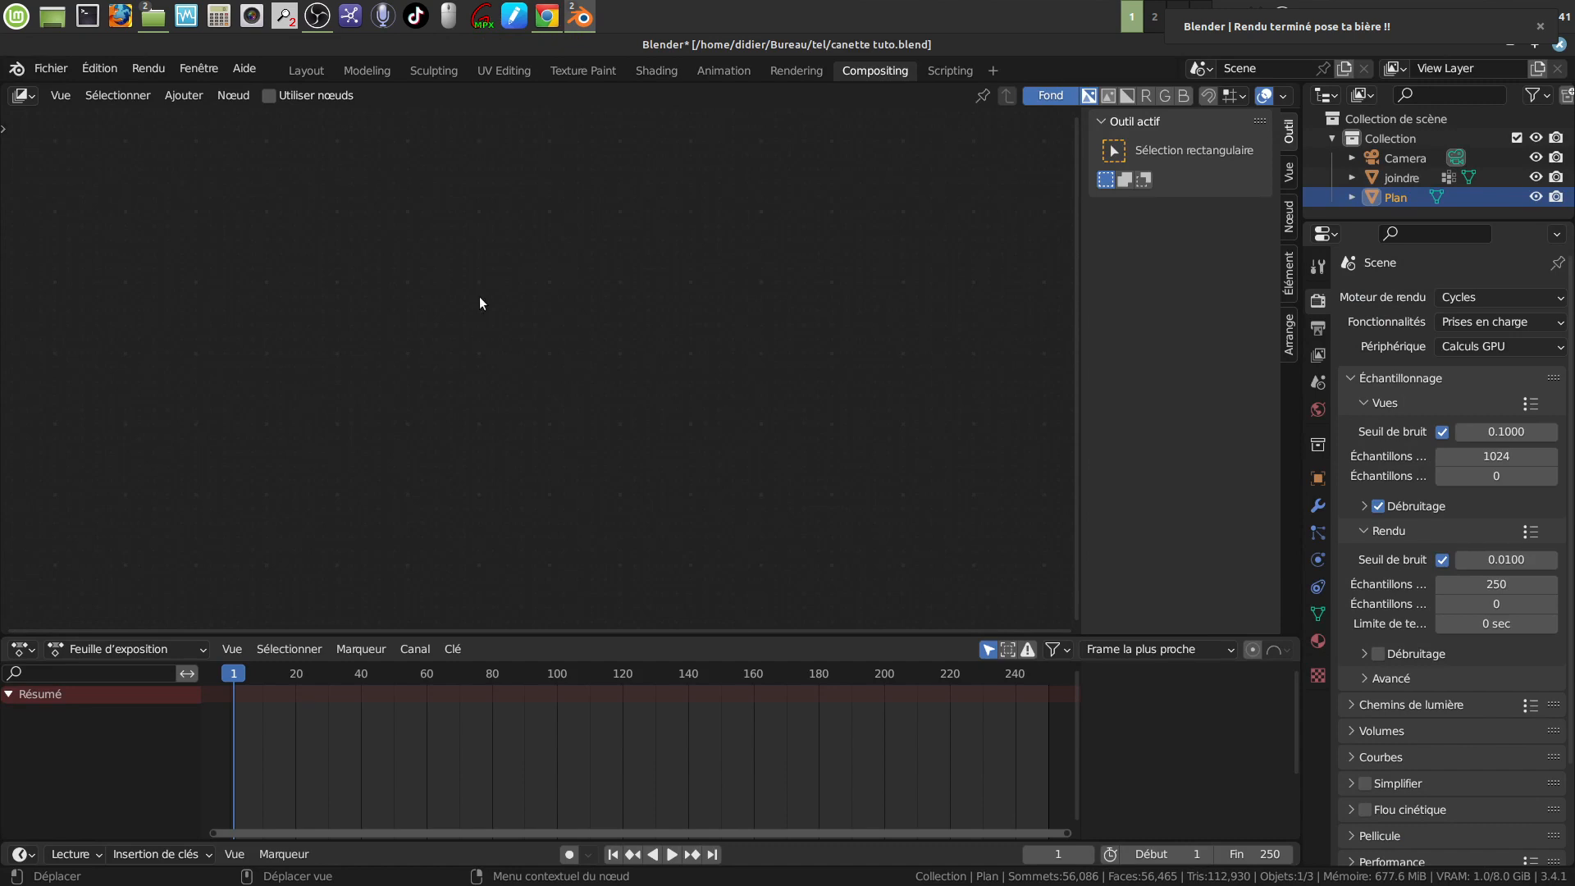
left_click(269, 95)
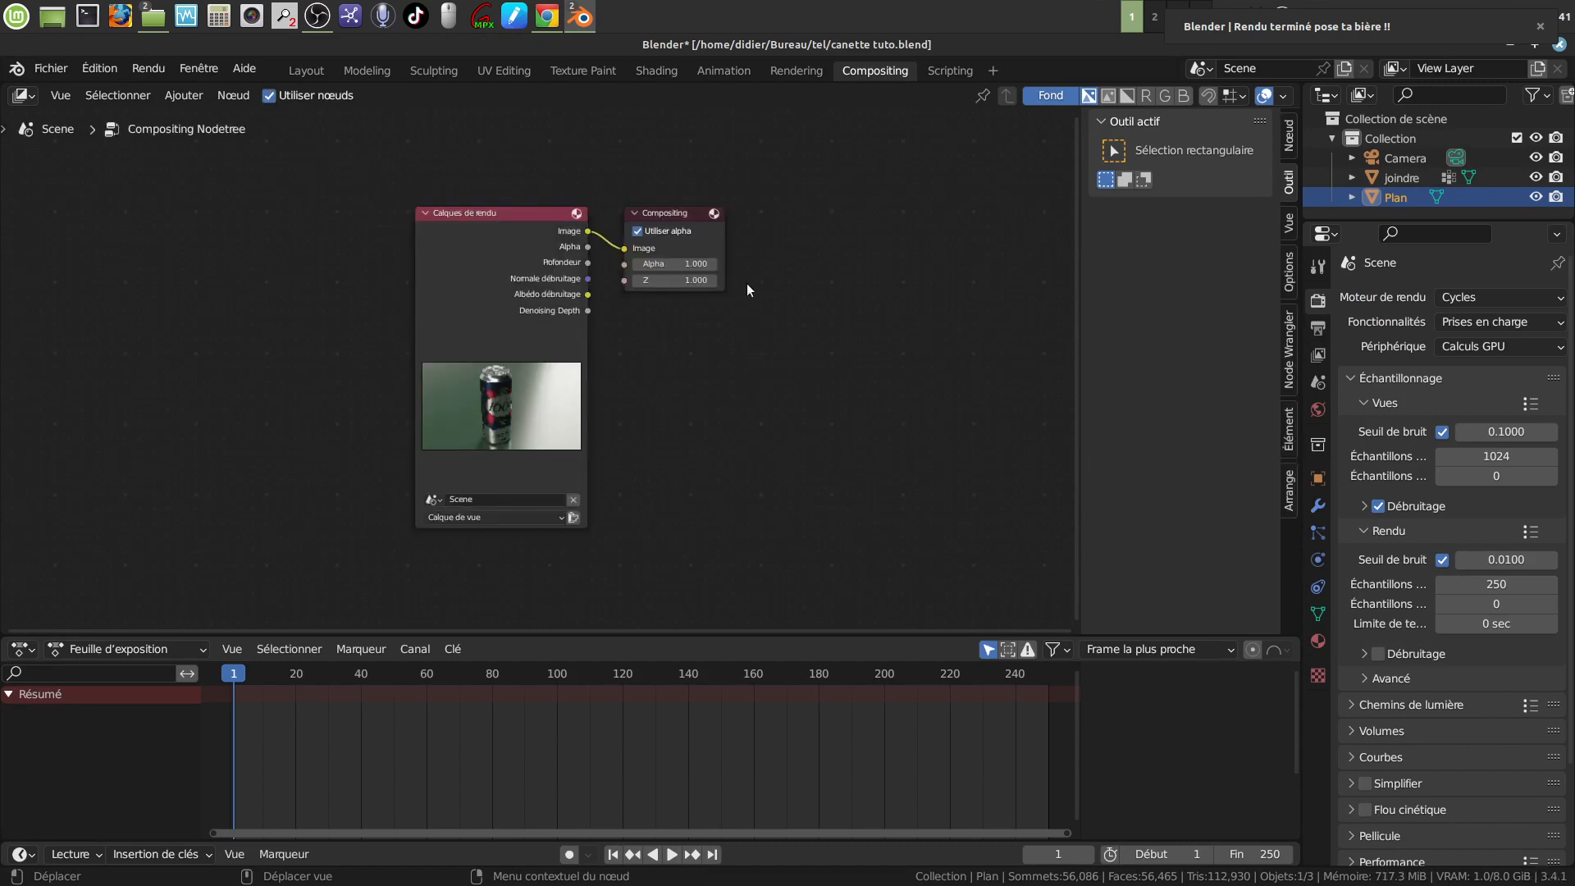
left_click_drag(700, 215, 975, 243)
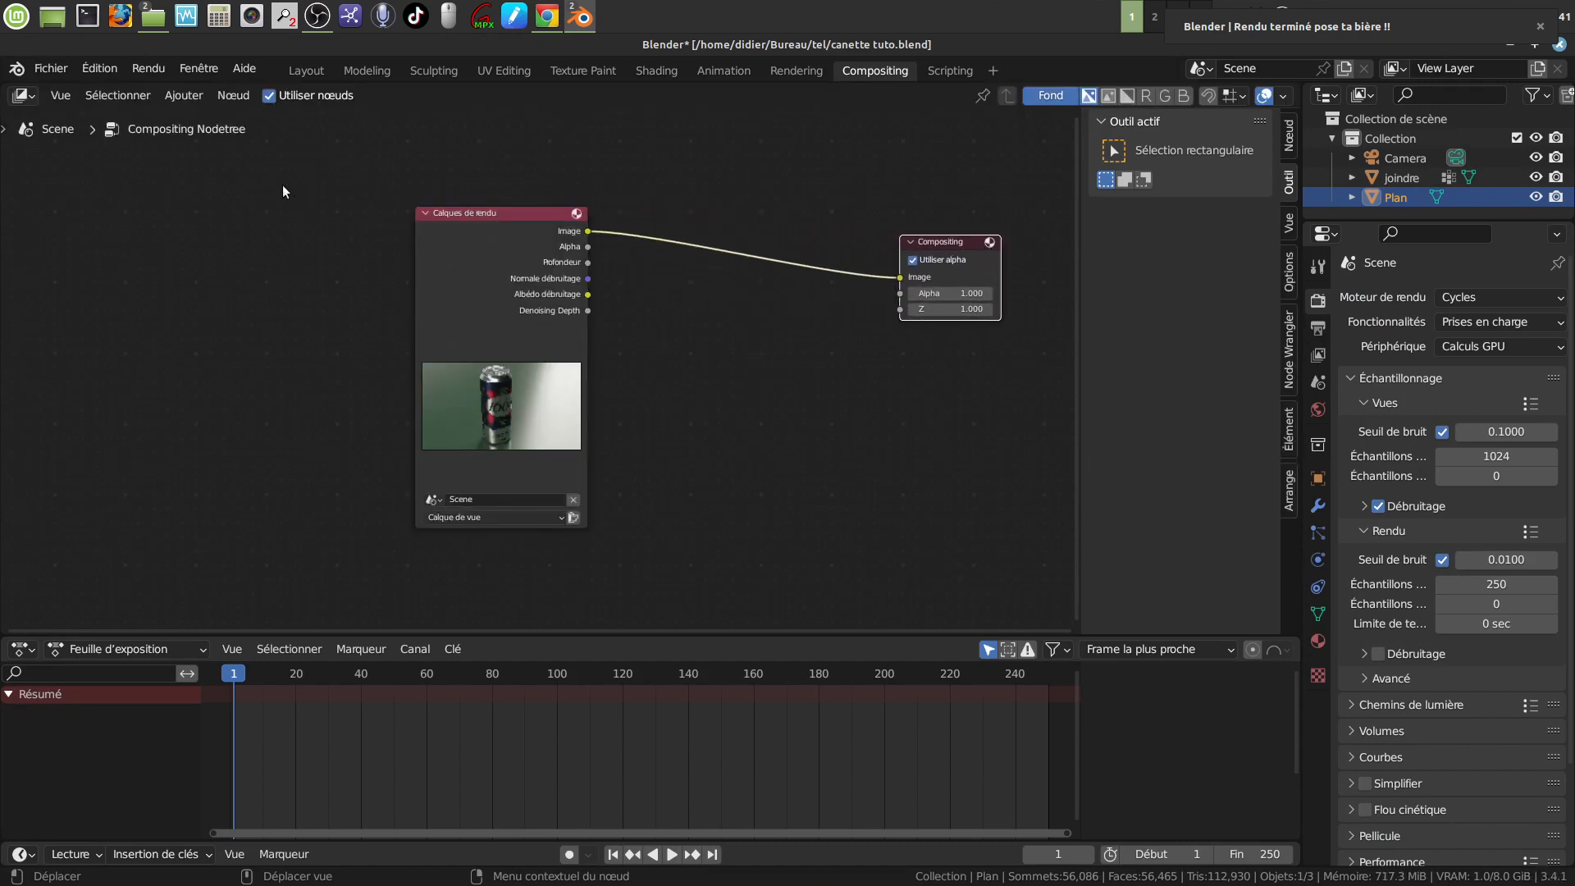
Insert a Débruitage (denoise) node on the image link between Calques de rendu and Compositing, and show the render result
left_click(187, 95)
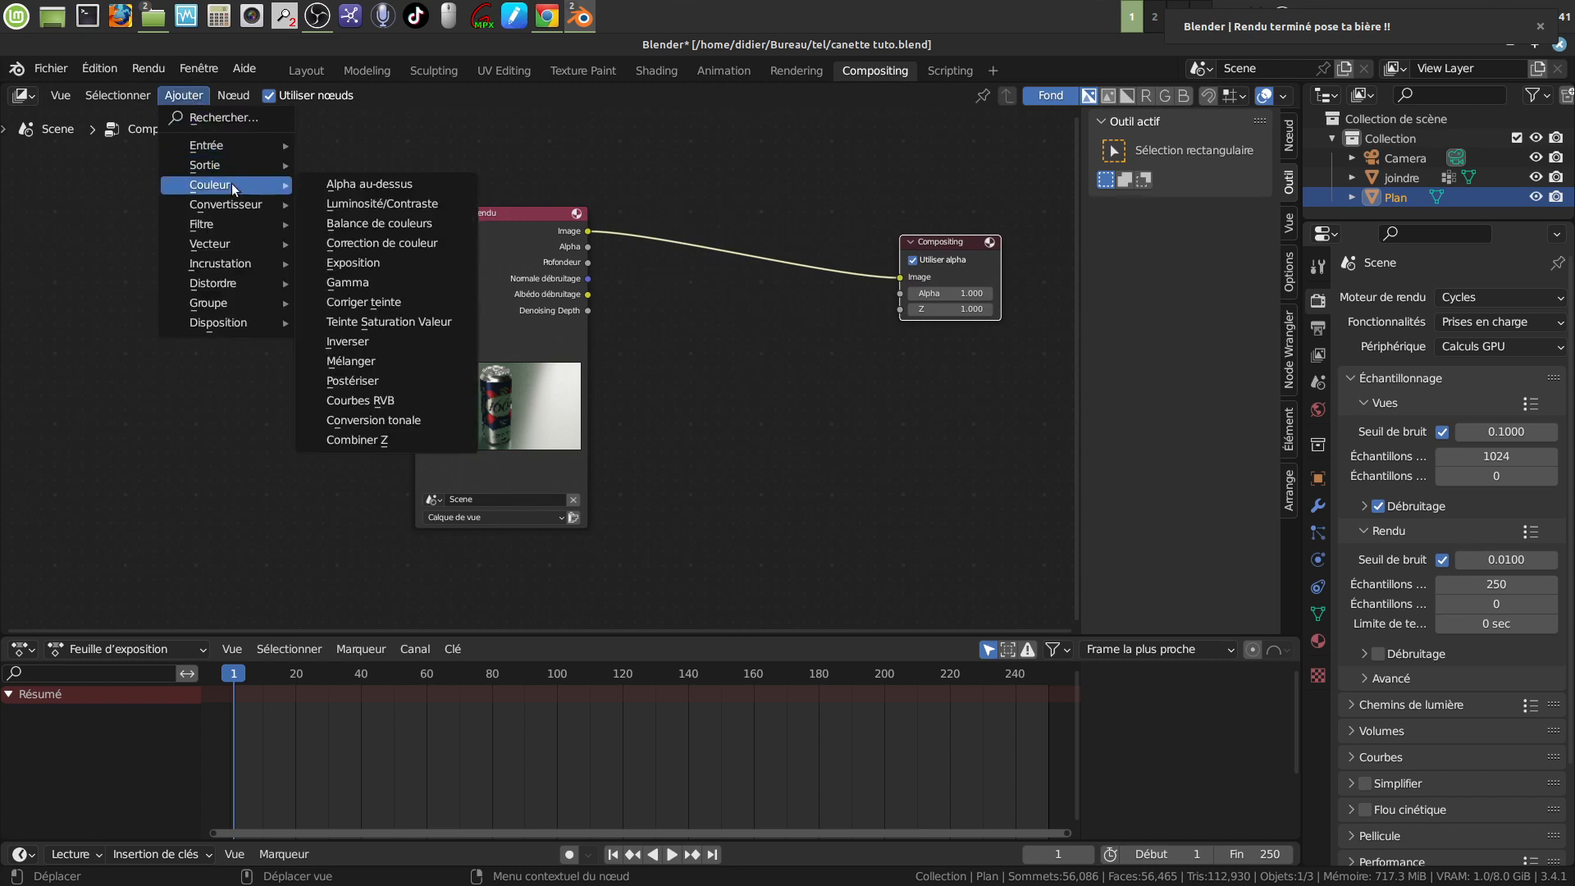
mouse_move(236, 224)
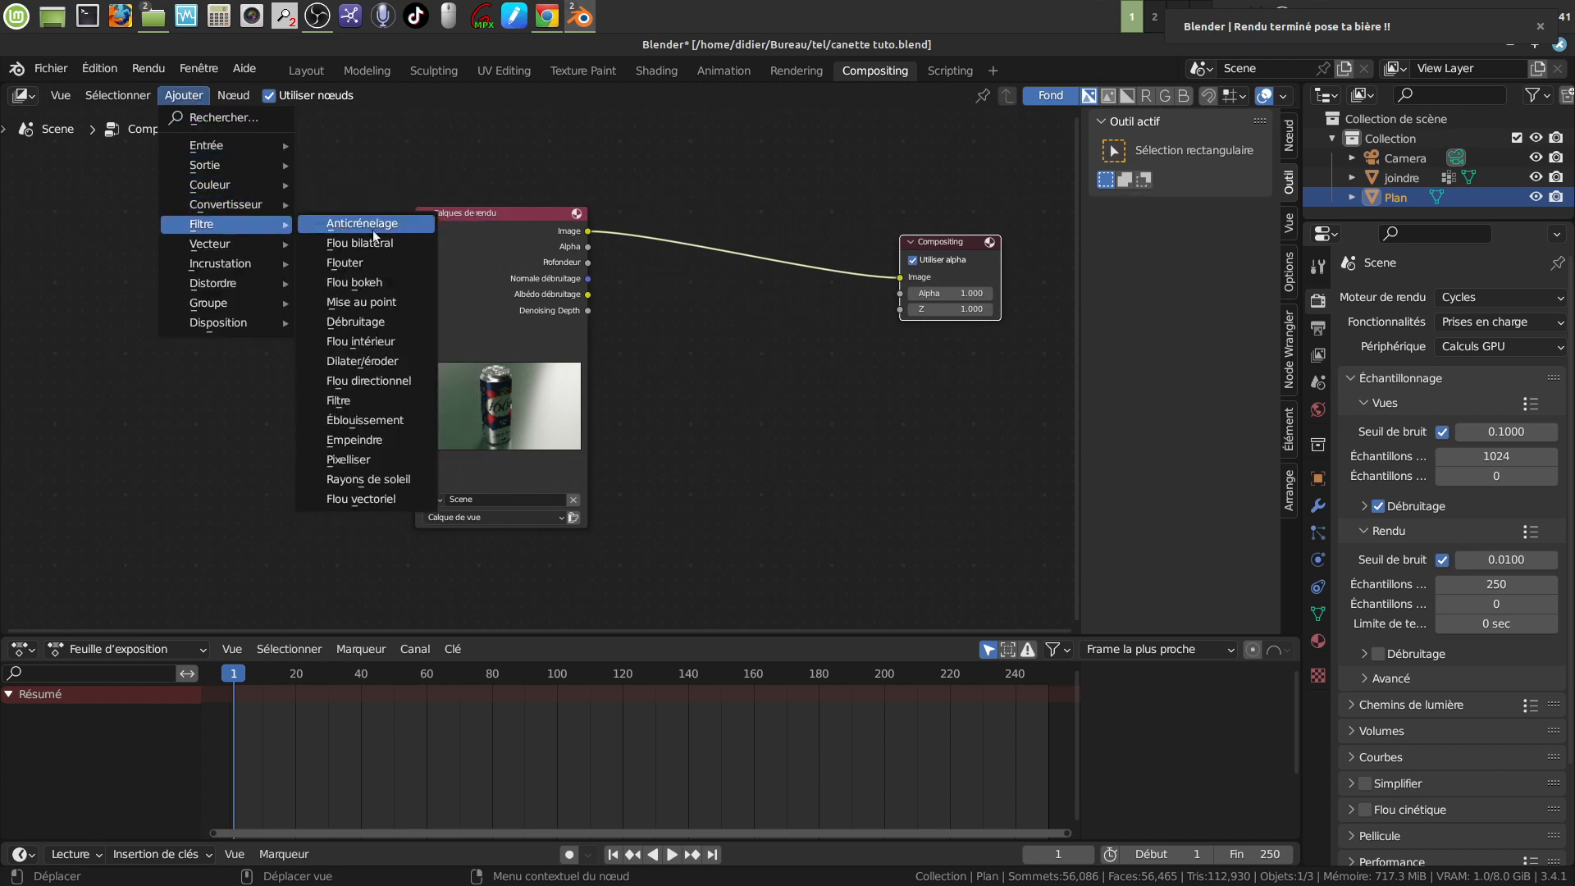
left_click(395, 322)
left_click(750, 299)
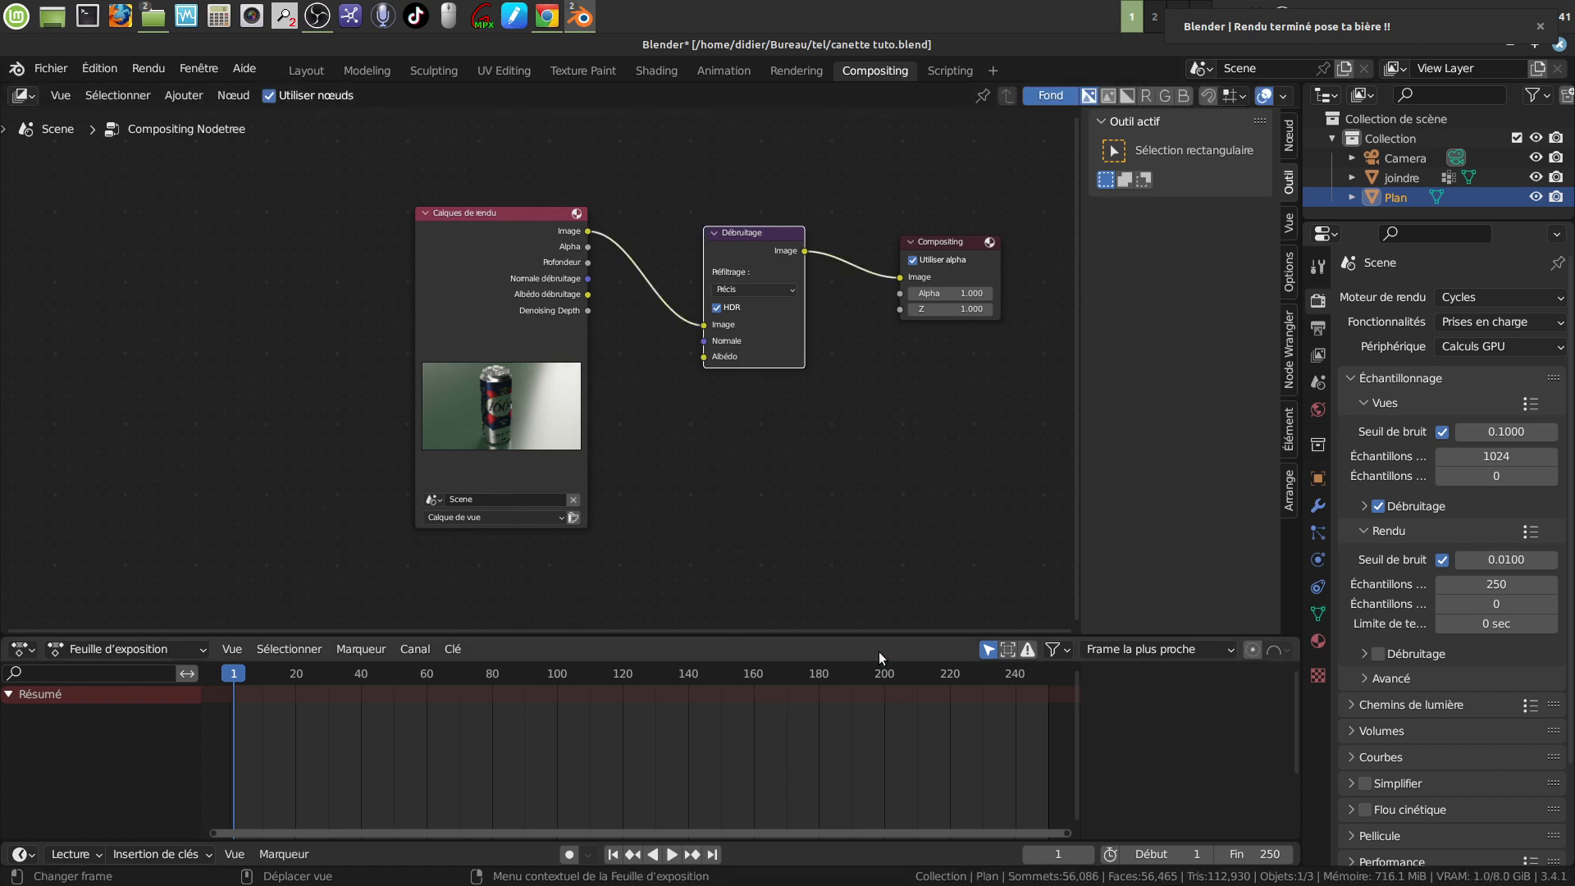
mouse_move(580, 16)
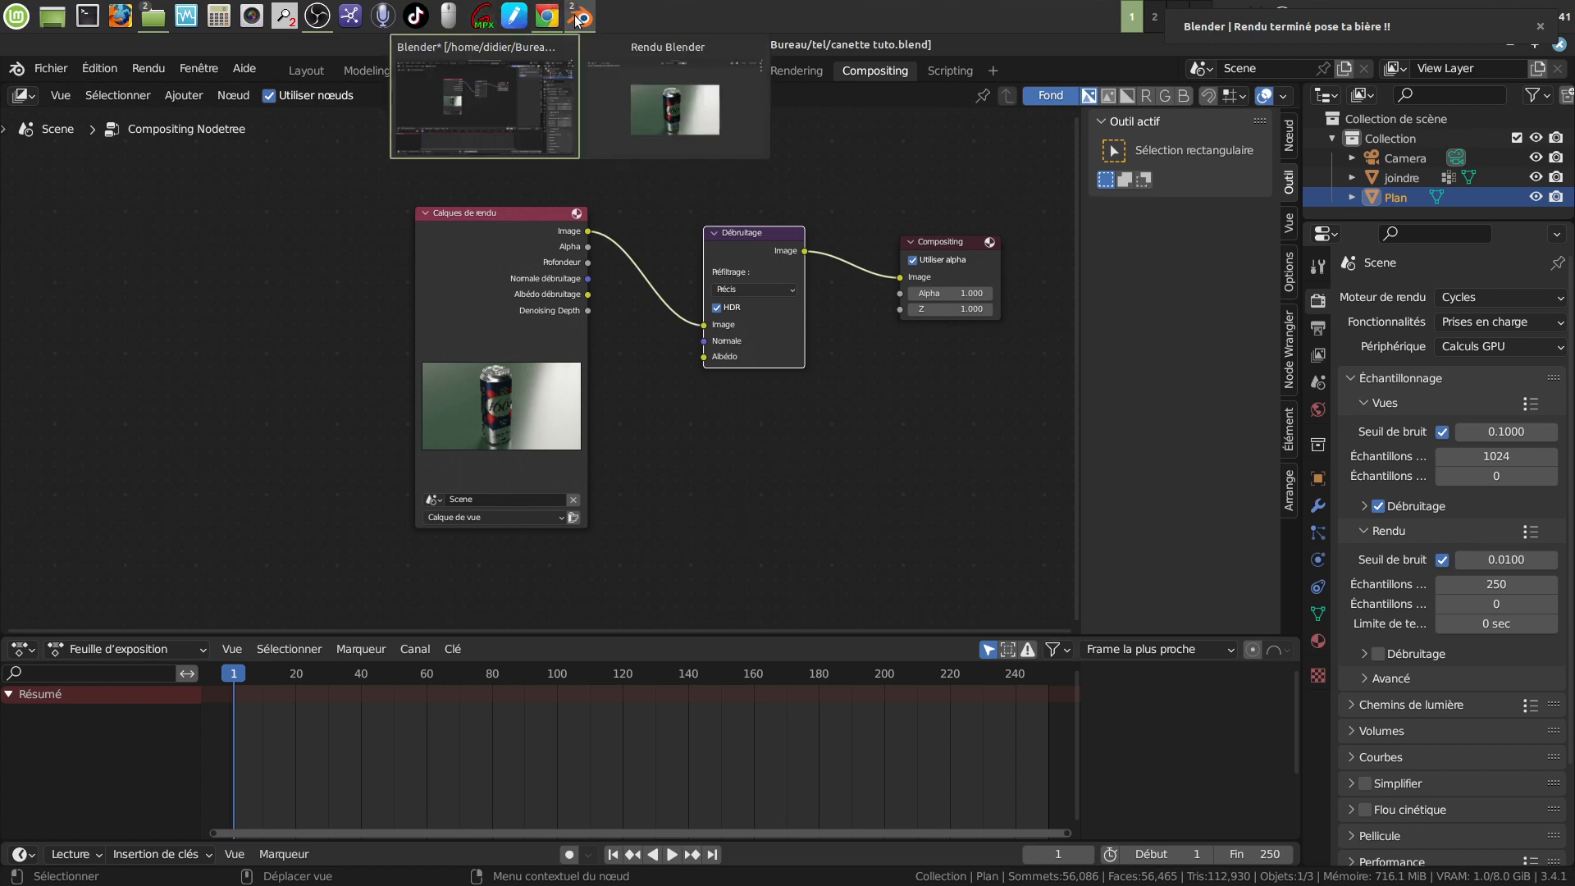
left_click(607, 43)
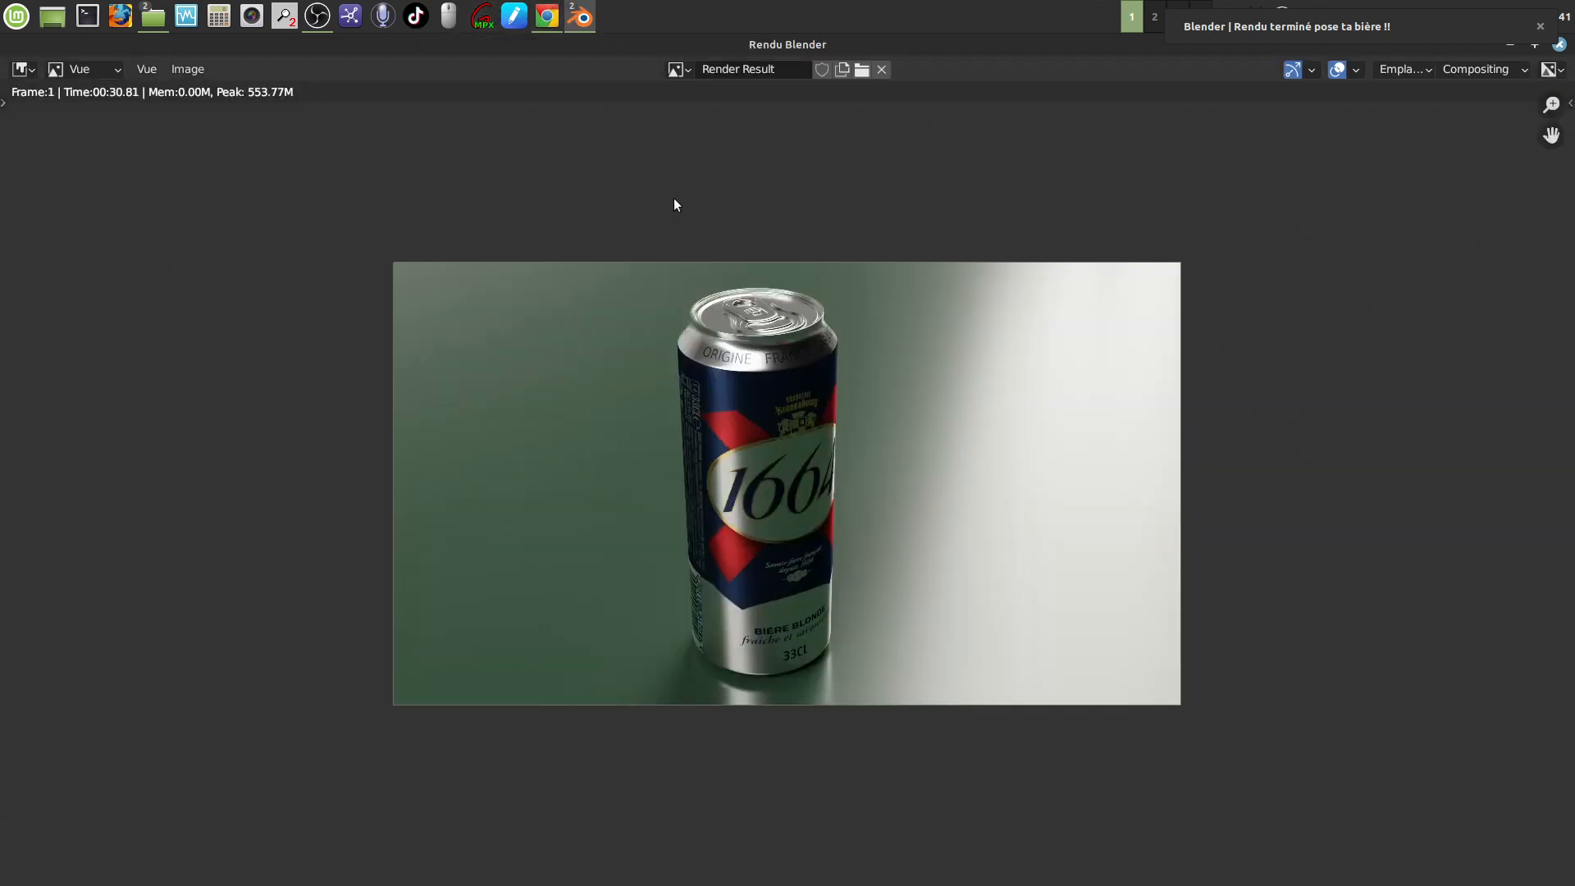
Start saving the render as an image in PNG format with 16-bit colour depth and 0% compression
left_click(175, 68)
left_click(272, 206)
left_click(1247, 331)
left_click_drag(1193, 357, 1163, 356)
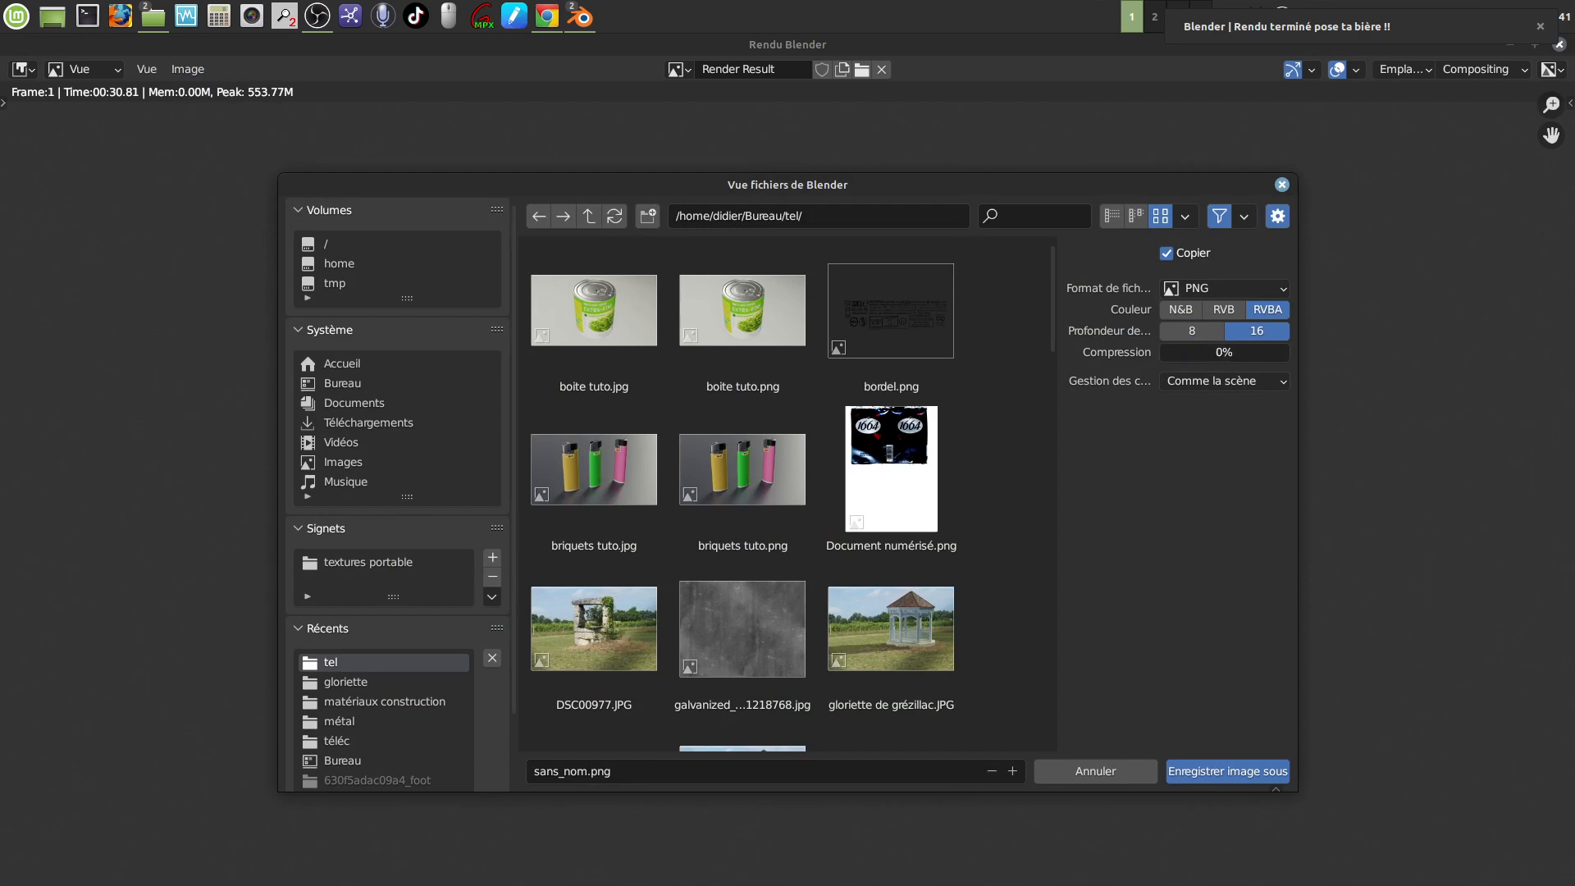
Name the image canette tuto.png, save it in the tel folder, and dismiss the render-finished notification
left_click(607, 776)
key("BackSpace")
key("BackSpace")
key("BackSpace")
key("BackSpace")
key("BackSpace")
key("BackSpace")
key("BackSpace")
key("BackSpace")
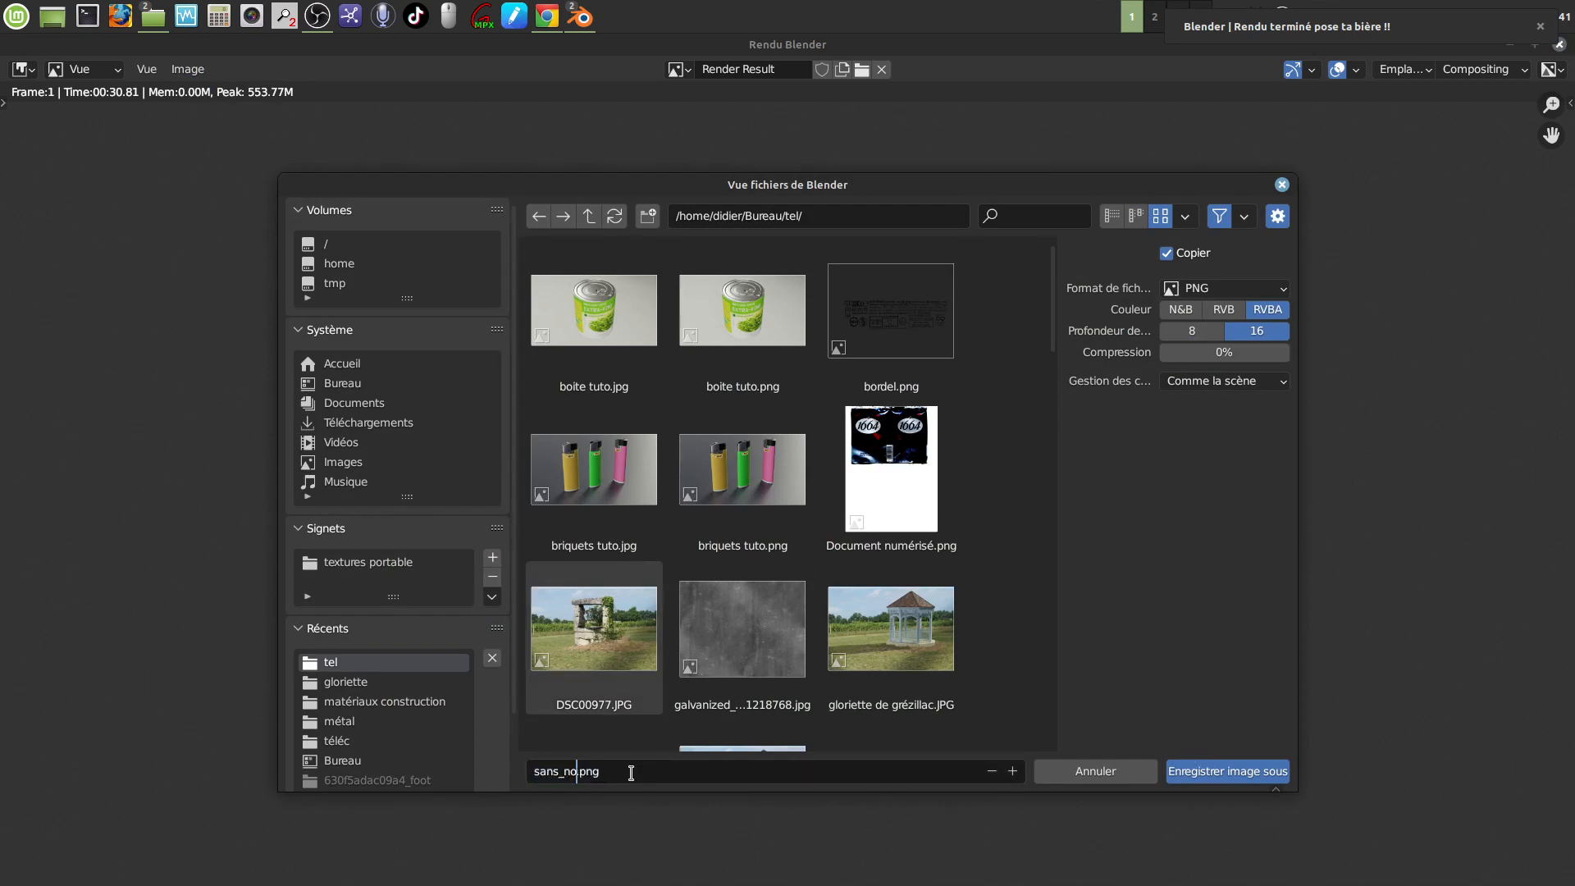
type("canette tuto")
key("Return")
left_click(1238, 771)
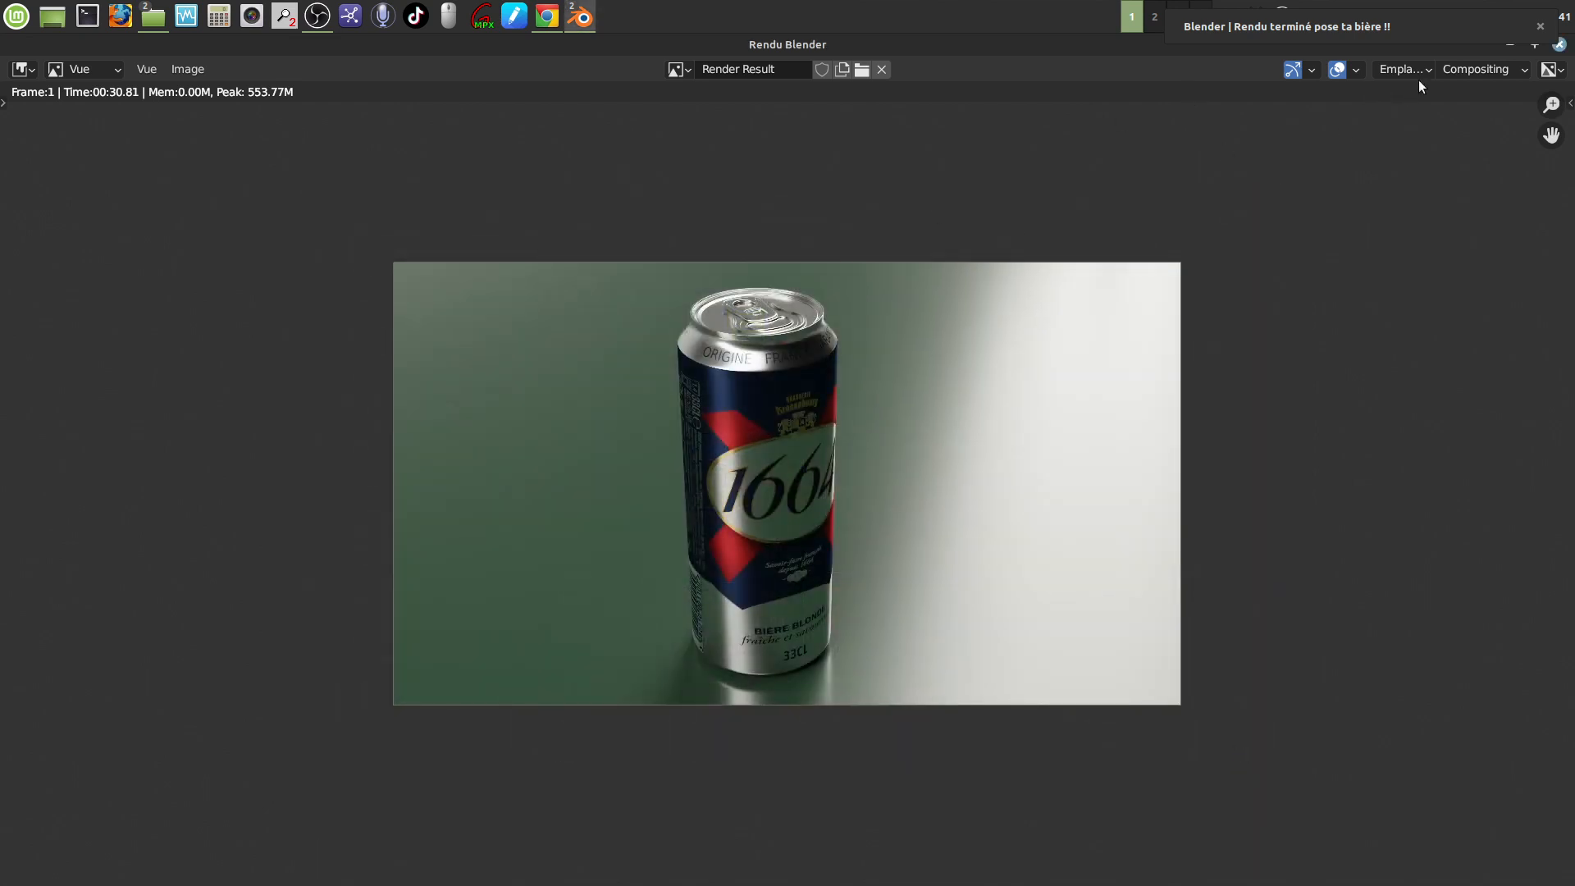
left_click(1539, 26)
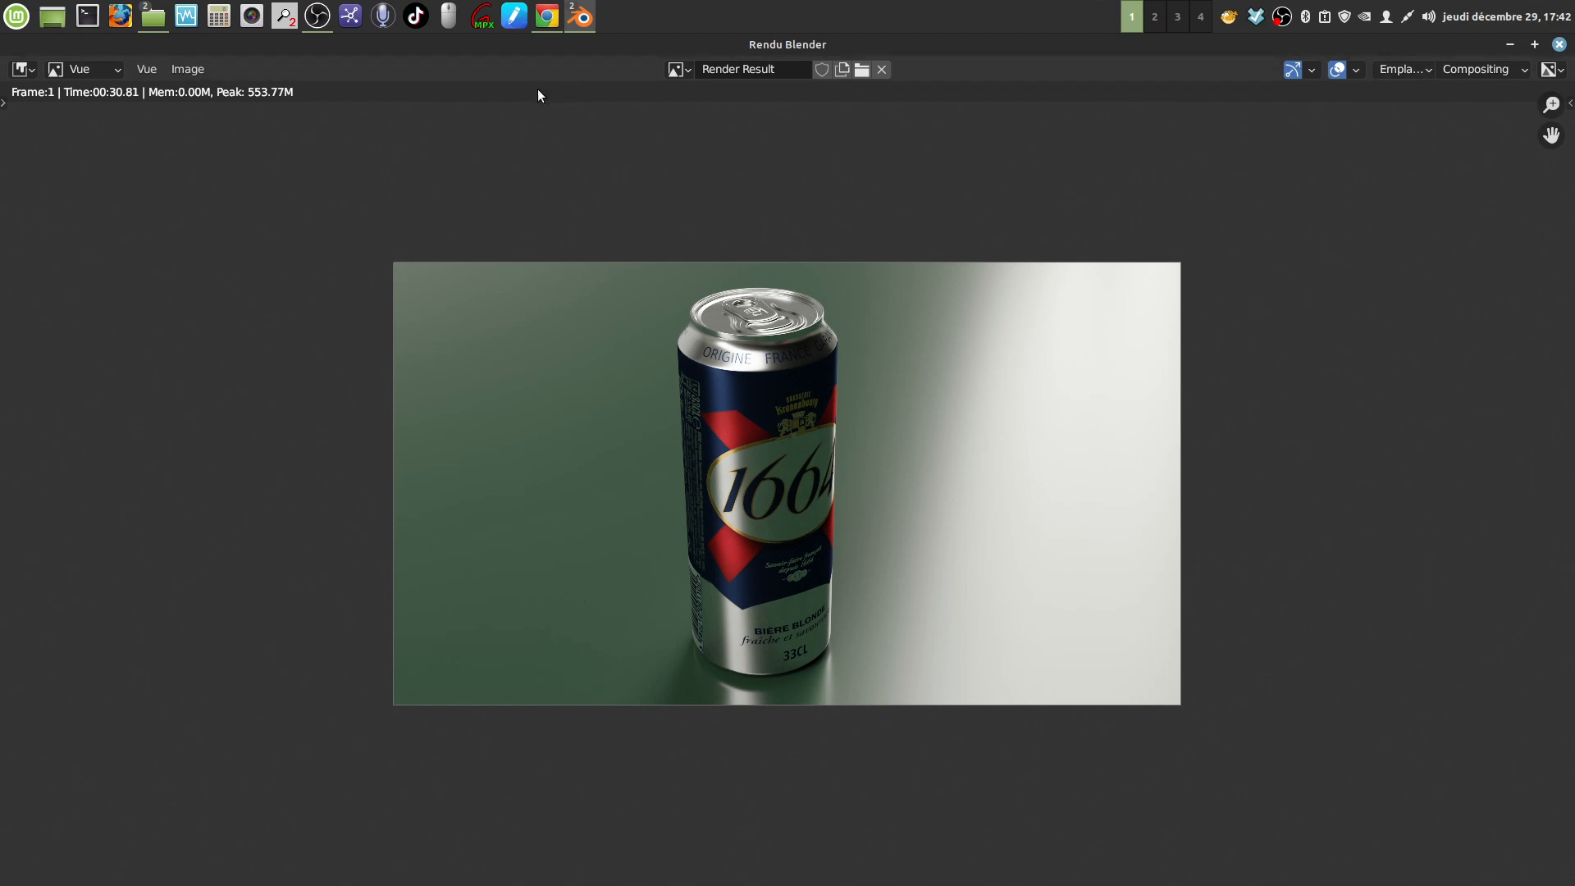
Return to the main Blender window, detach the Débruitage node from the image link, and switch the render engine to Eevee
mouse_move(584, 22)
left_click(484, 107)
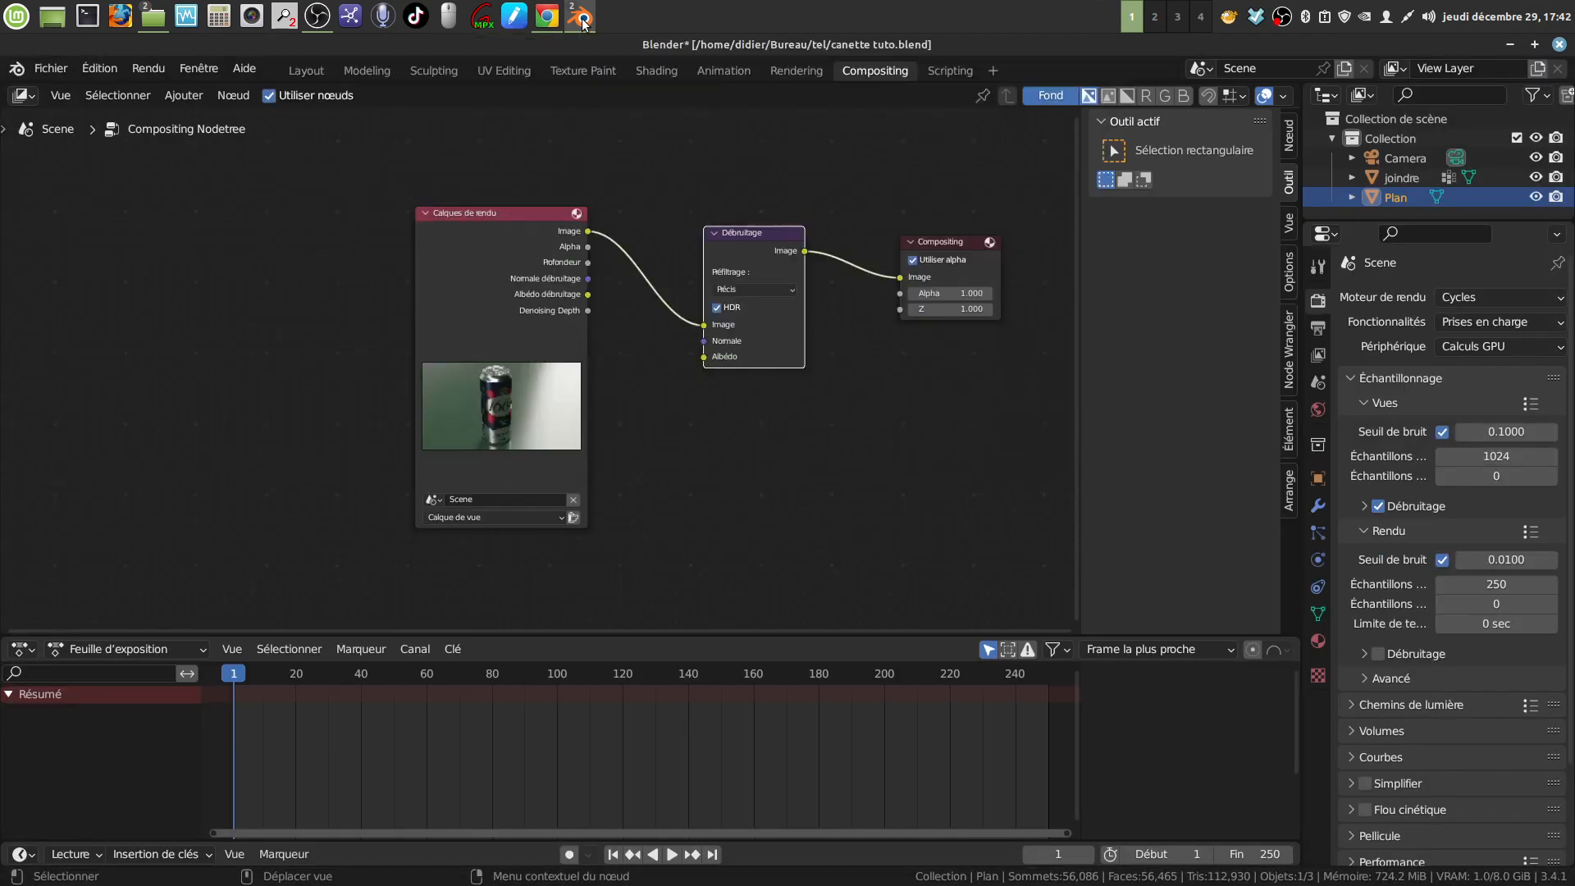
left_click_drag(784, 358, 900, 277)
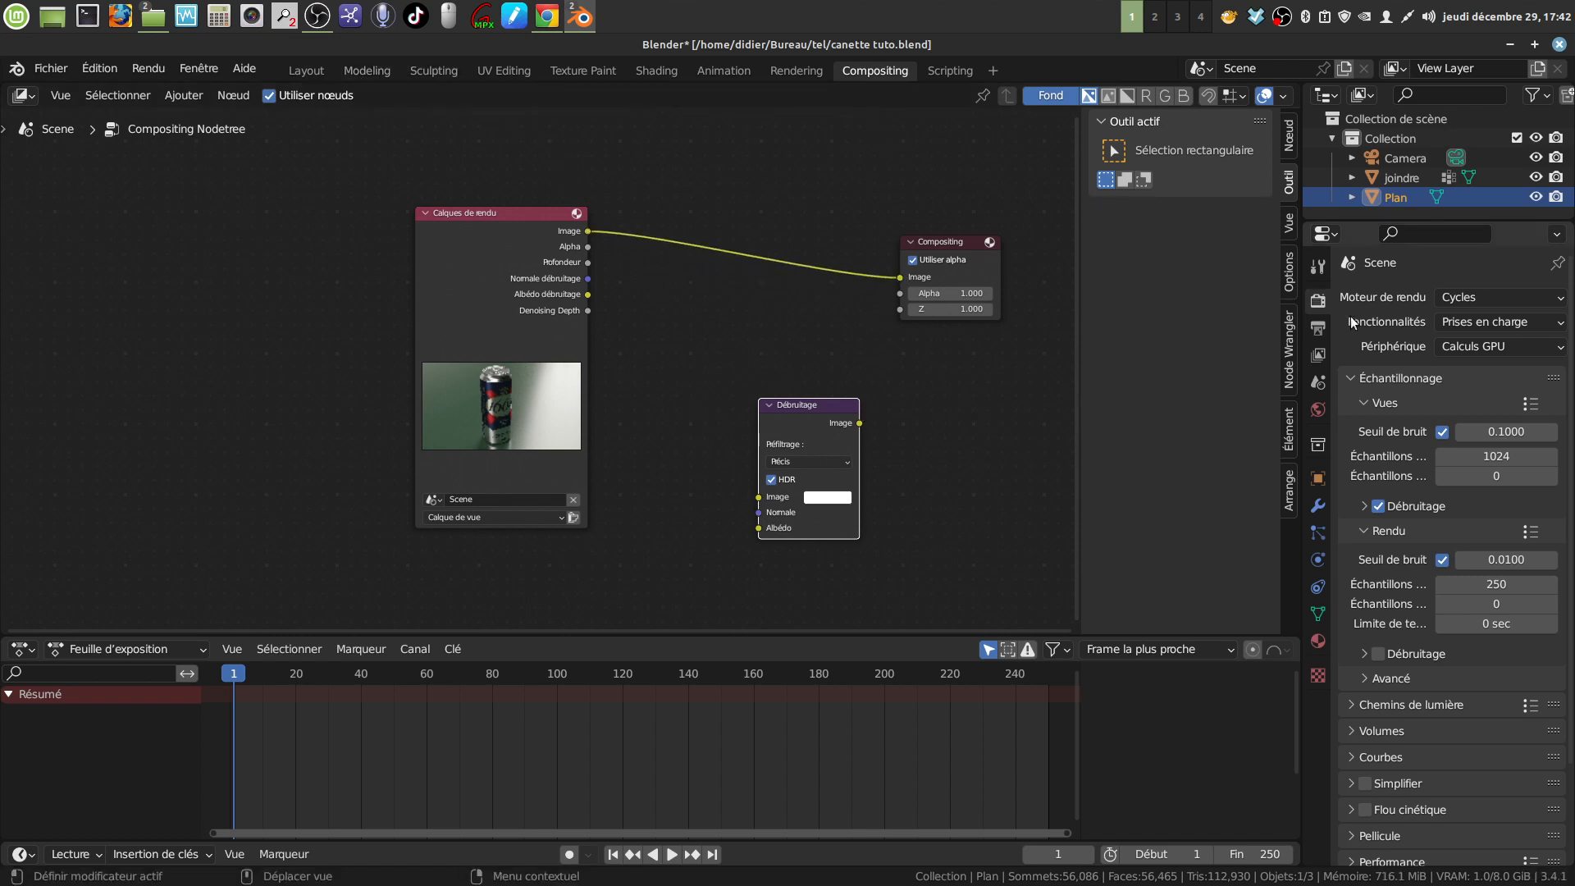
left_click(1558, 299)
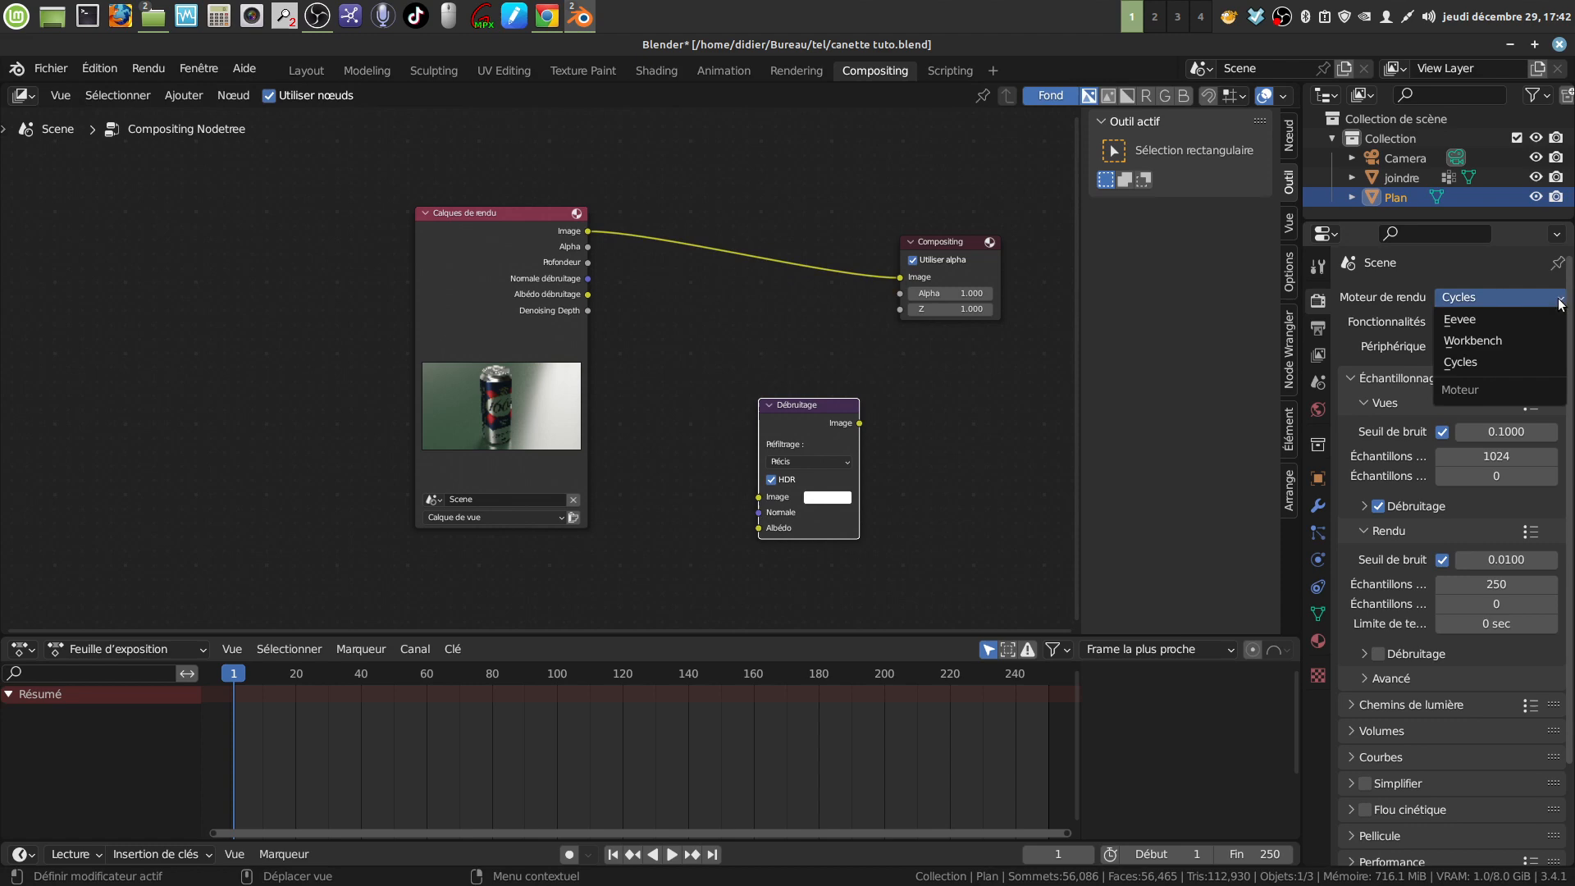
left_click(1488, 320)
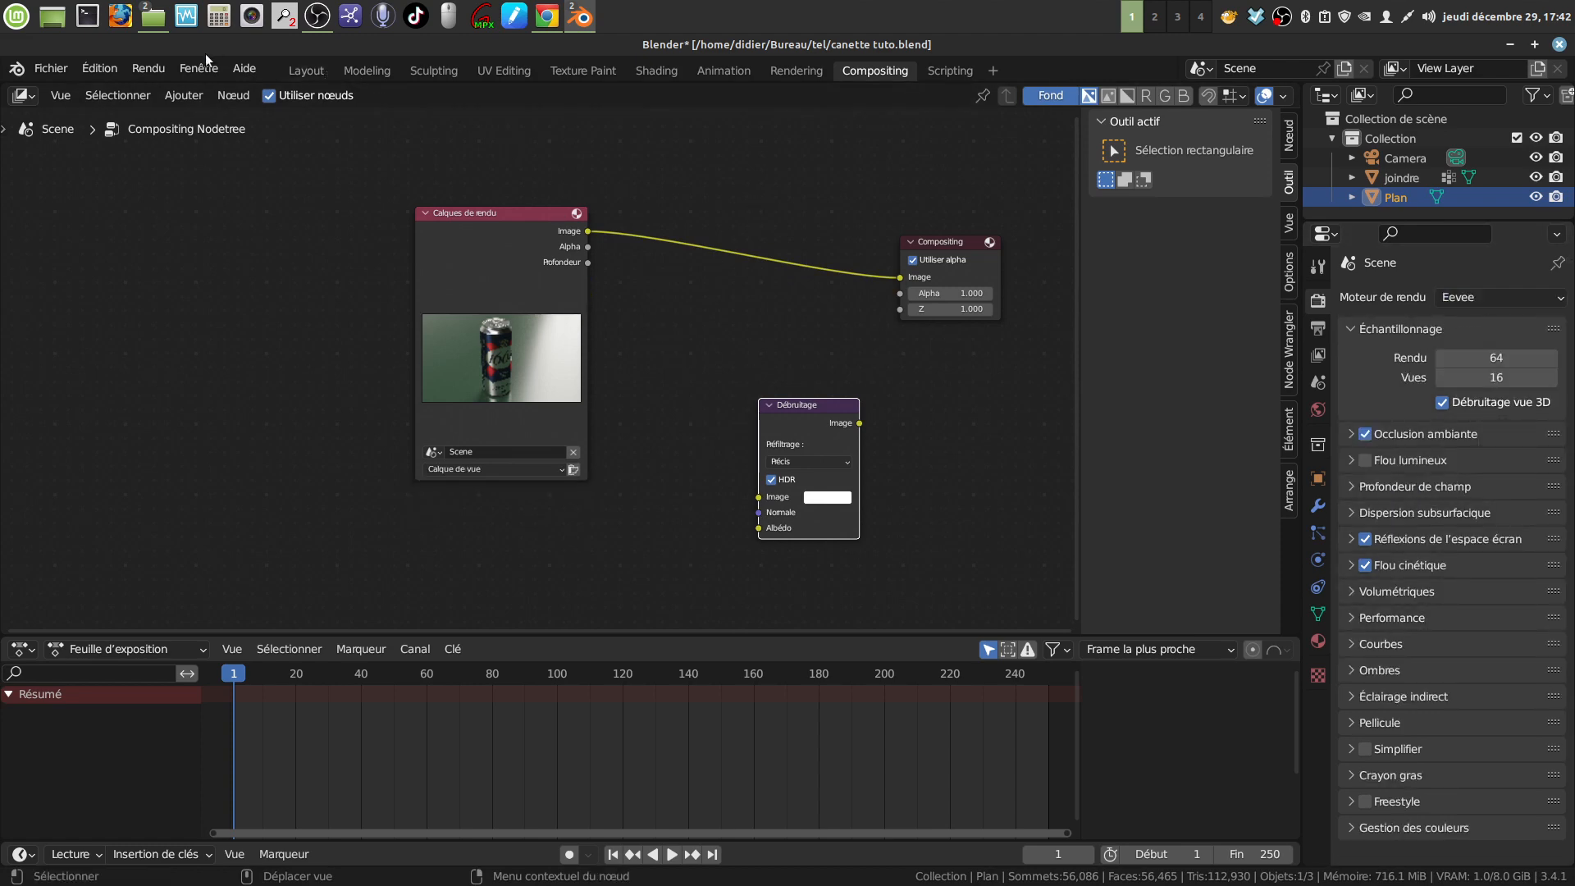
Return to the Layout workspace, deselect the ground plane, and save the Blender file
left_click(306, 71)
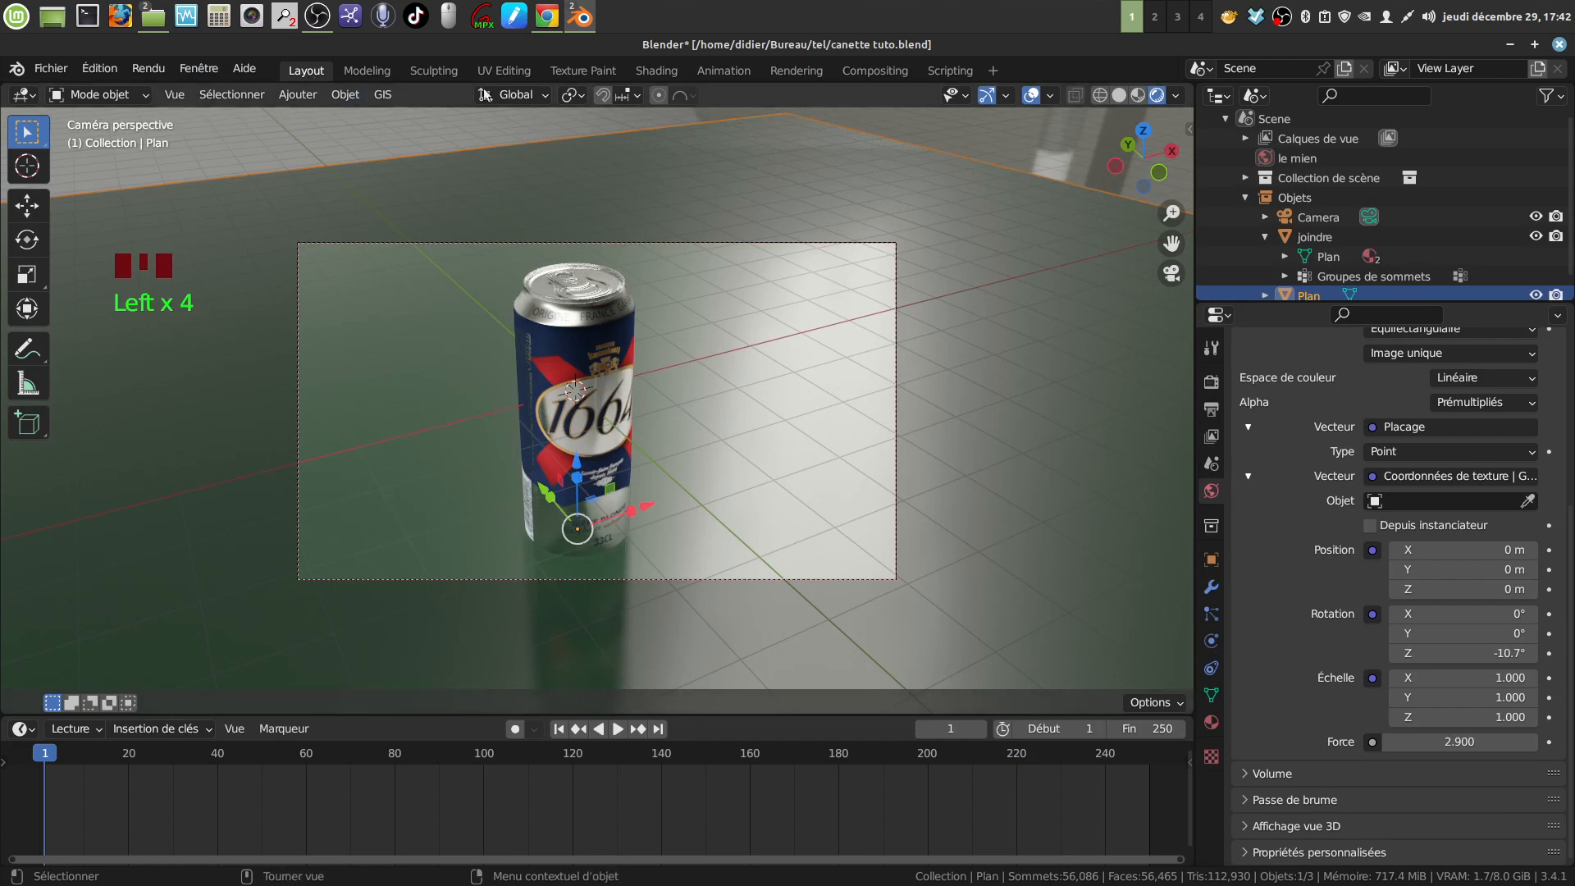
left_click(212, 153)
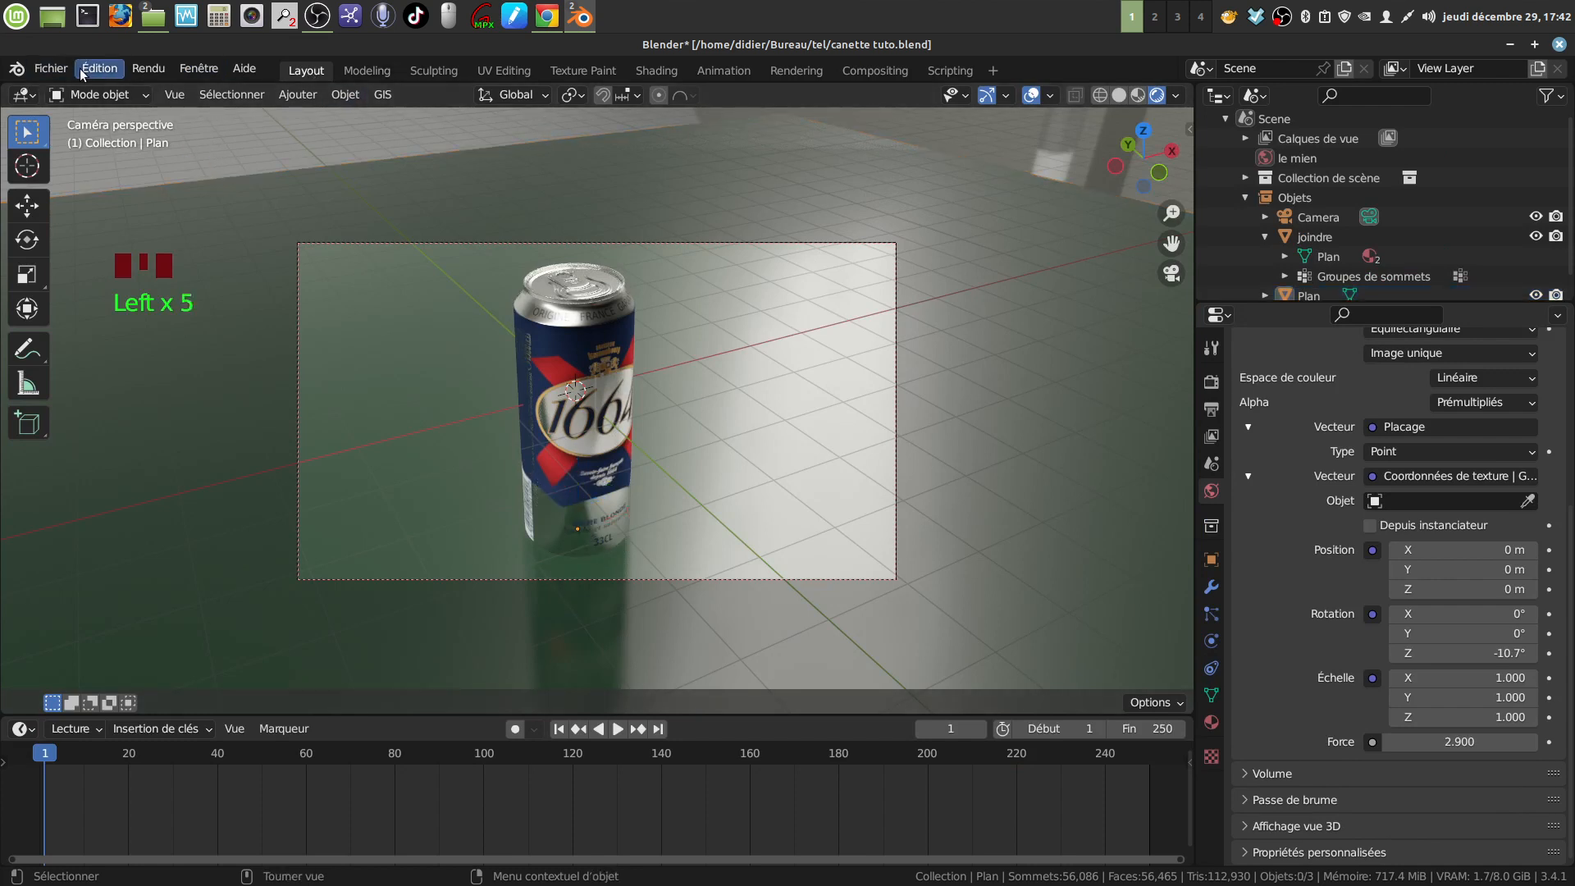
left_click(57, 70)
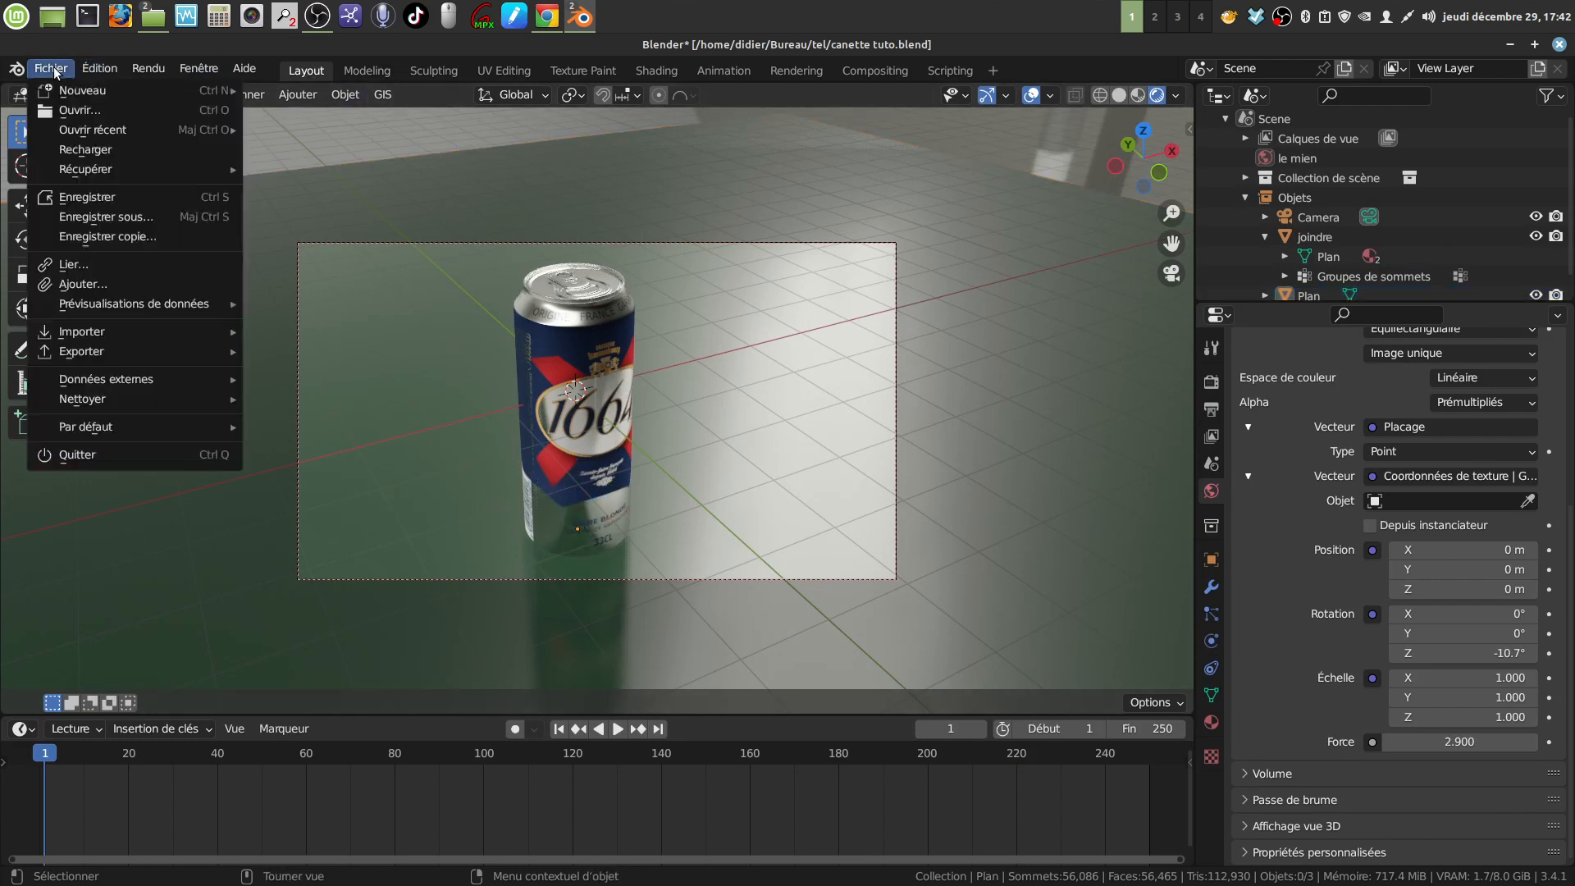
left_click(87, 197)
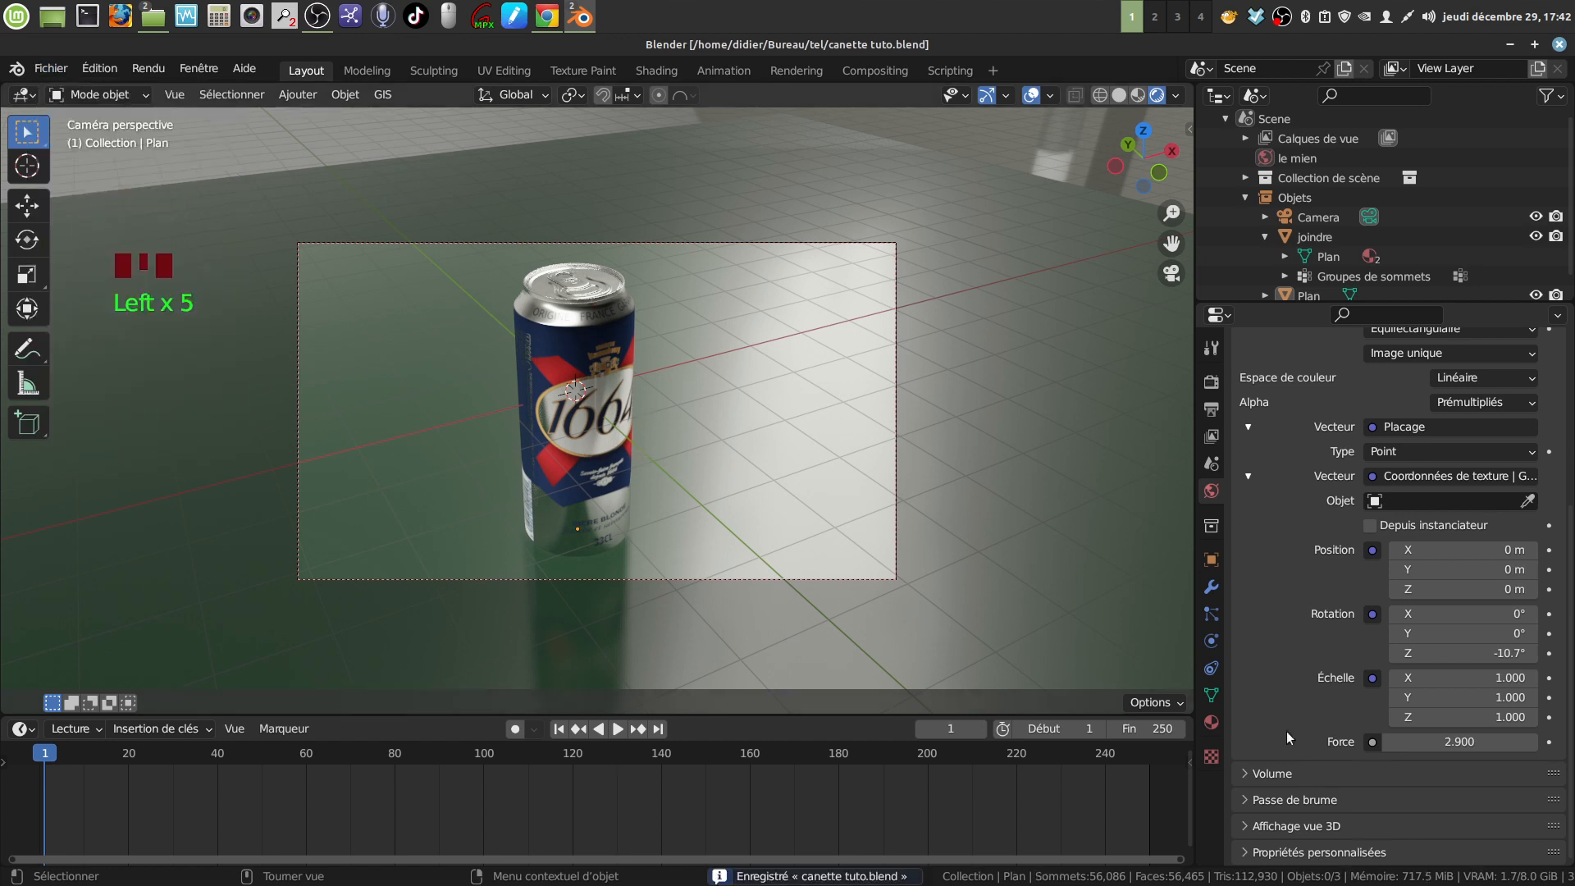
Lower the world background strength to 1.900 and save the Blender file again
left_click(1388, 741)
left_click(1387, 741)
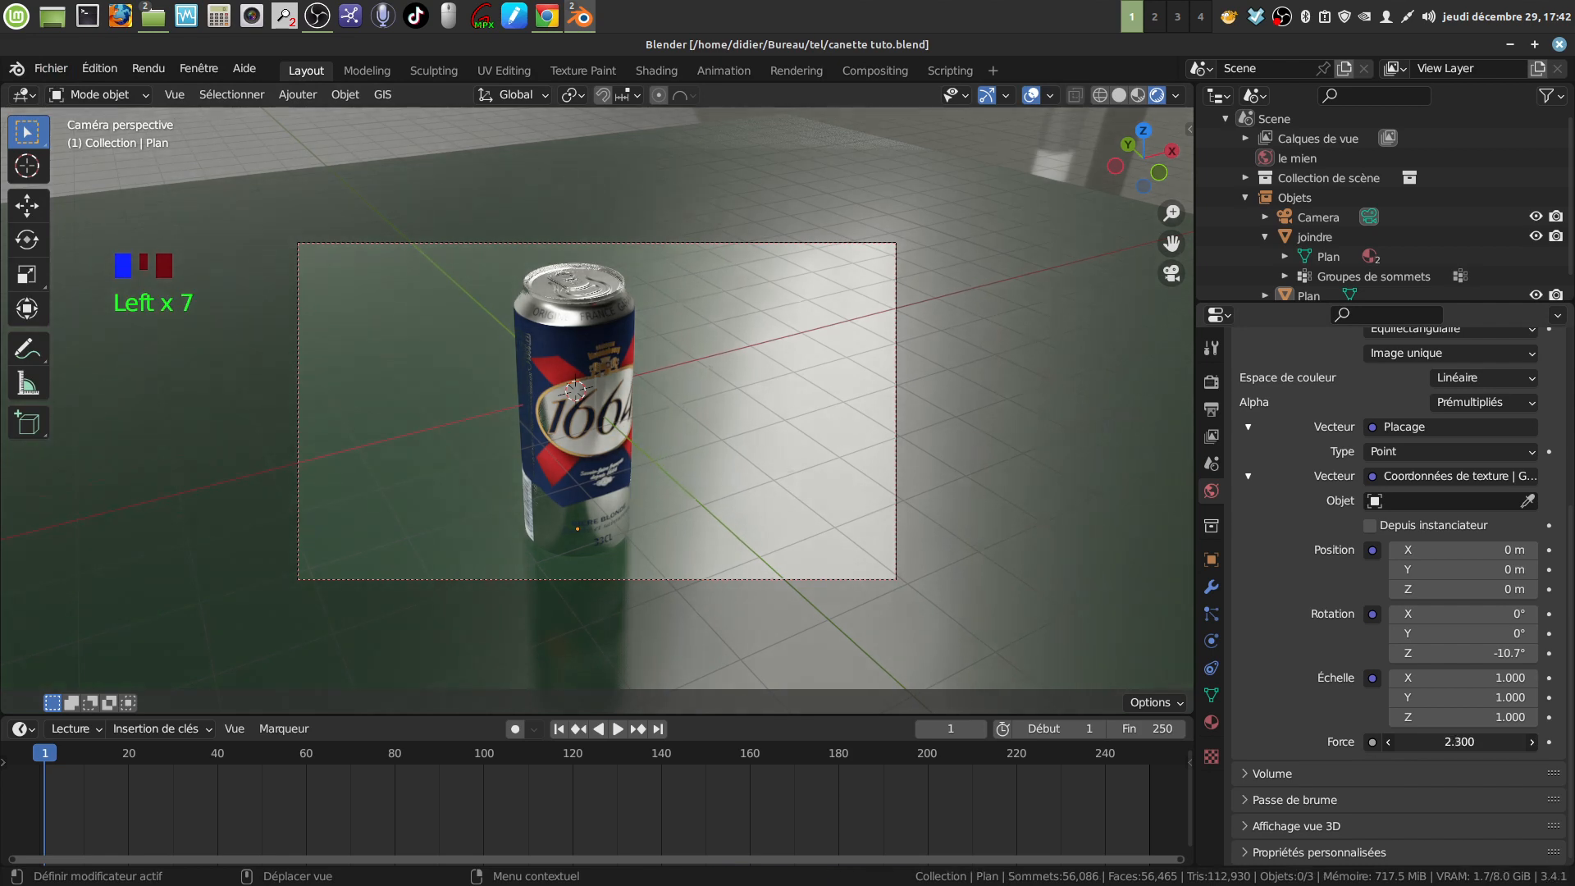
left_click_drag(1459, 741, 1456, 742)
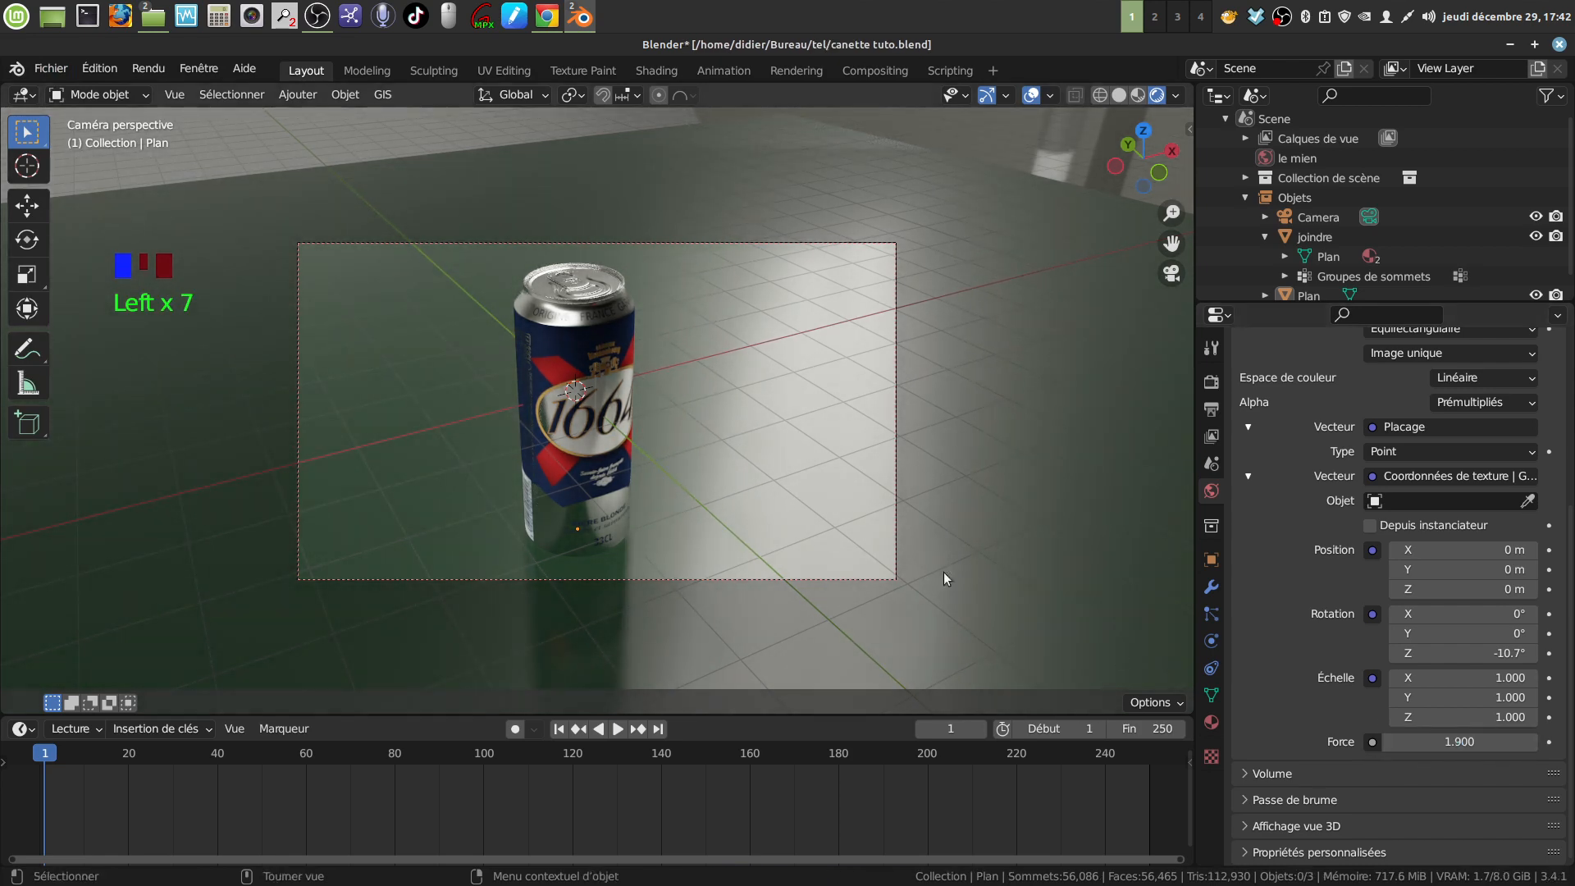
left_click(37, 72)
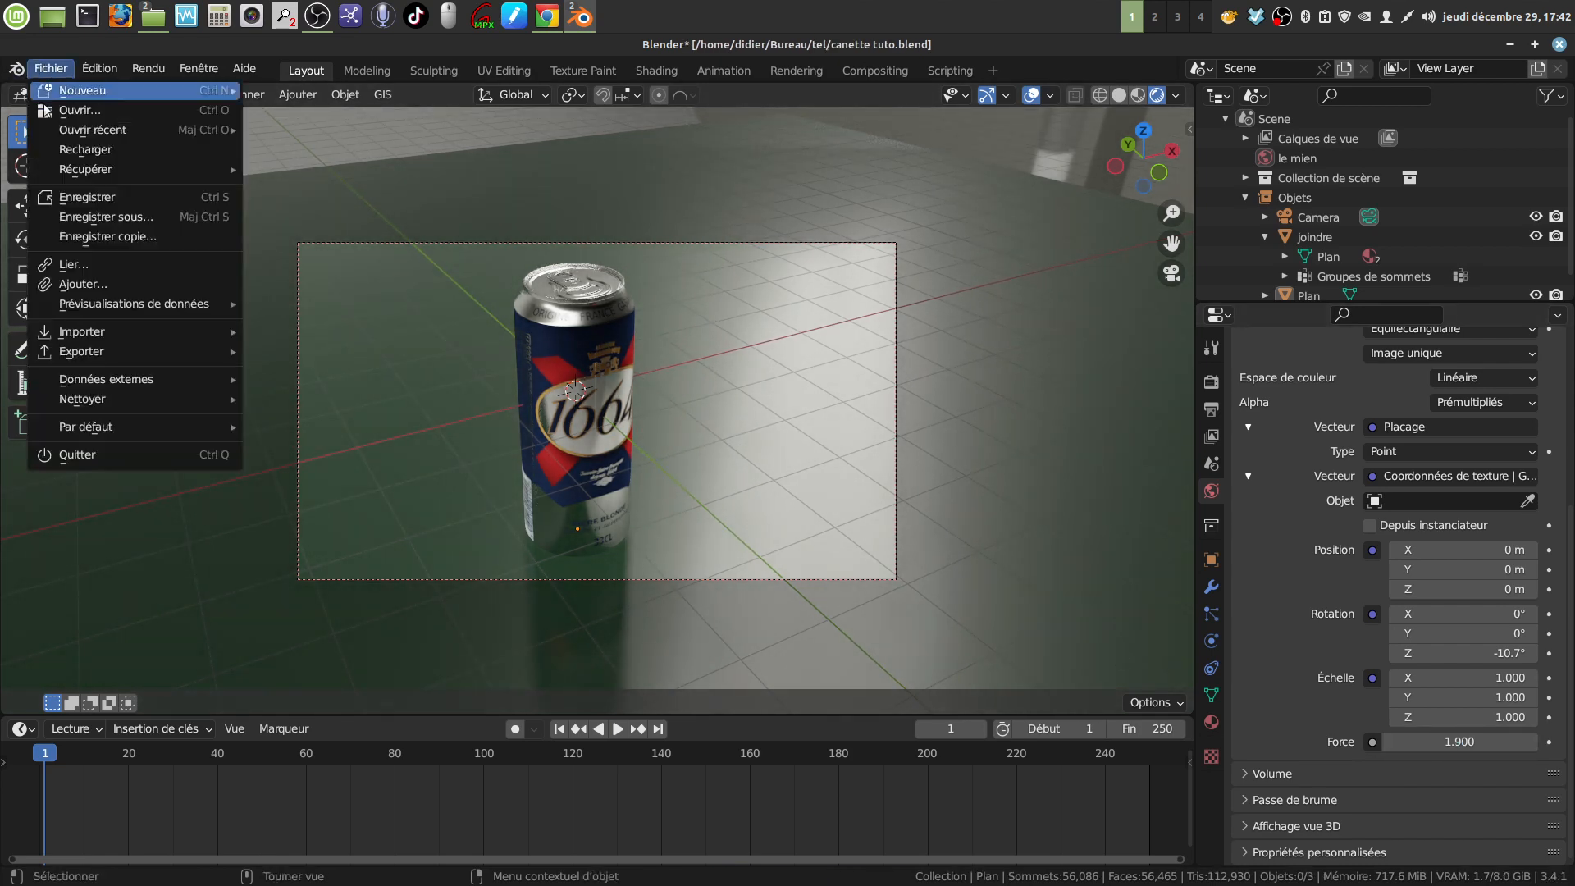
left_click(82, 197)
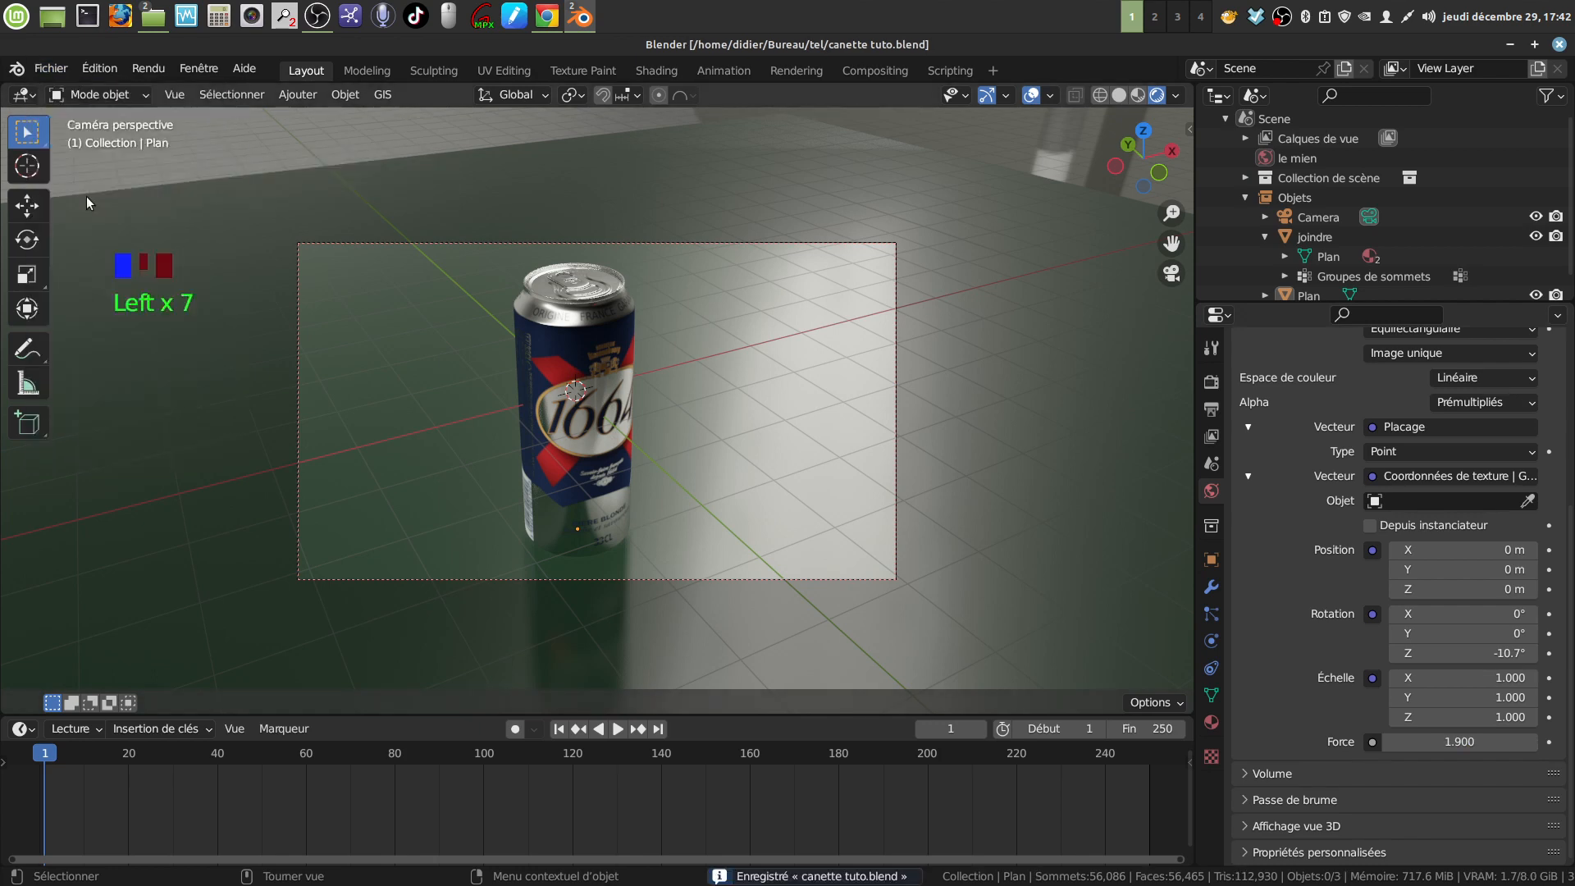
Close Blender and open the saved render canette tuto.png from the tel folder in the image viewer
left_click(1559, 44)
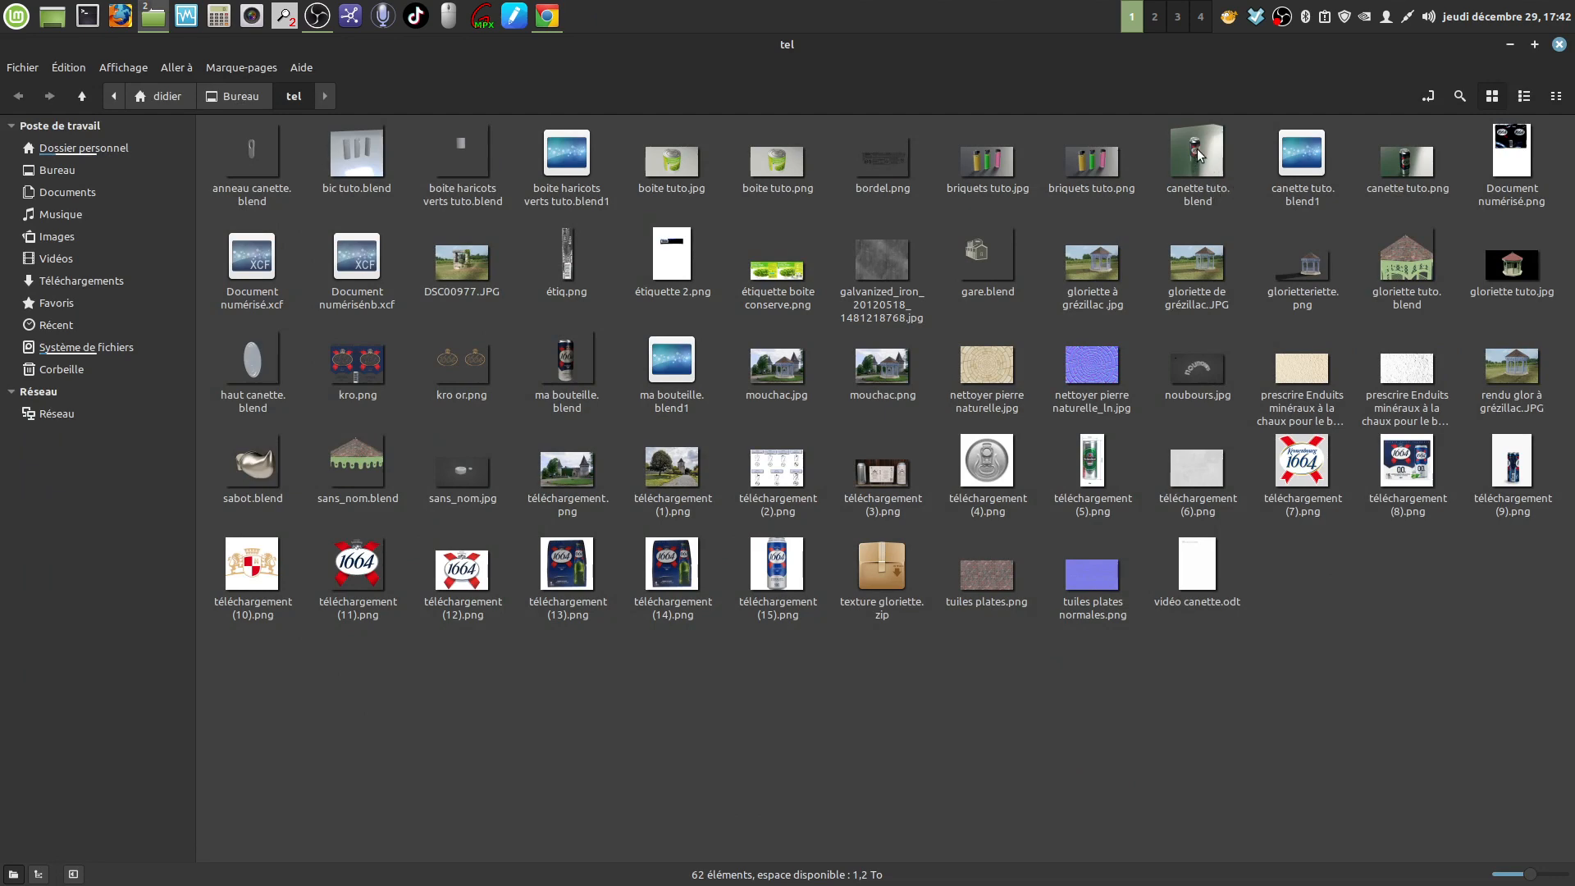
double_click(1396, 166)
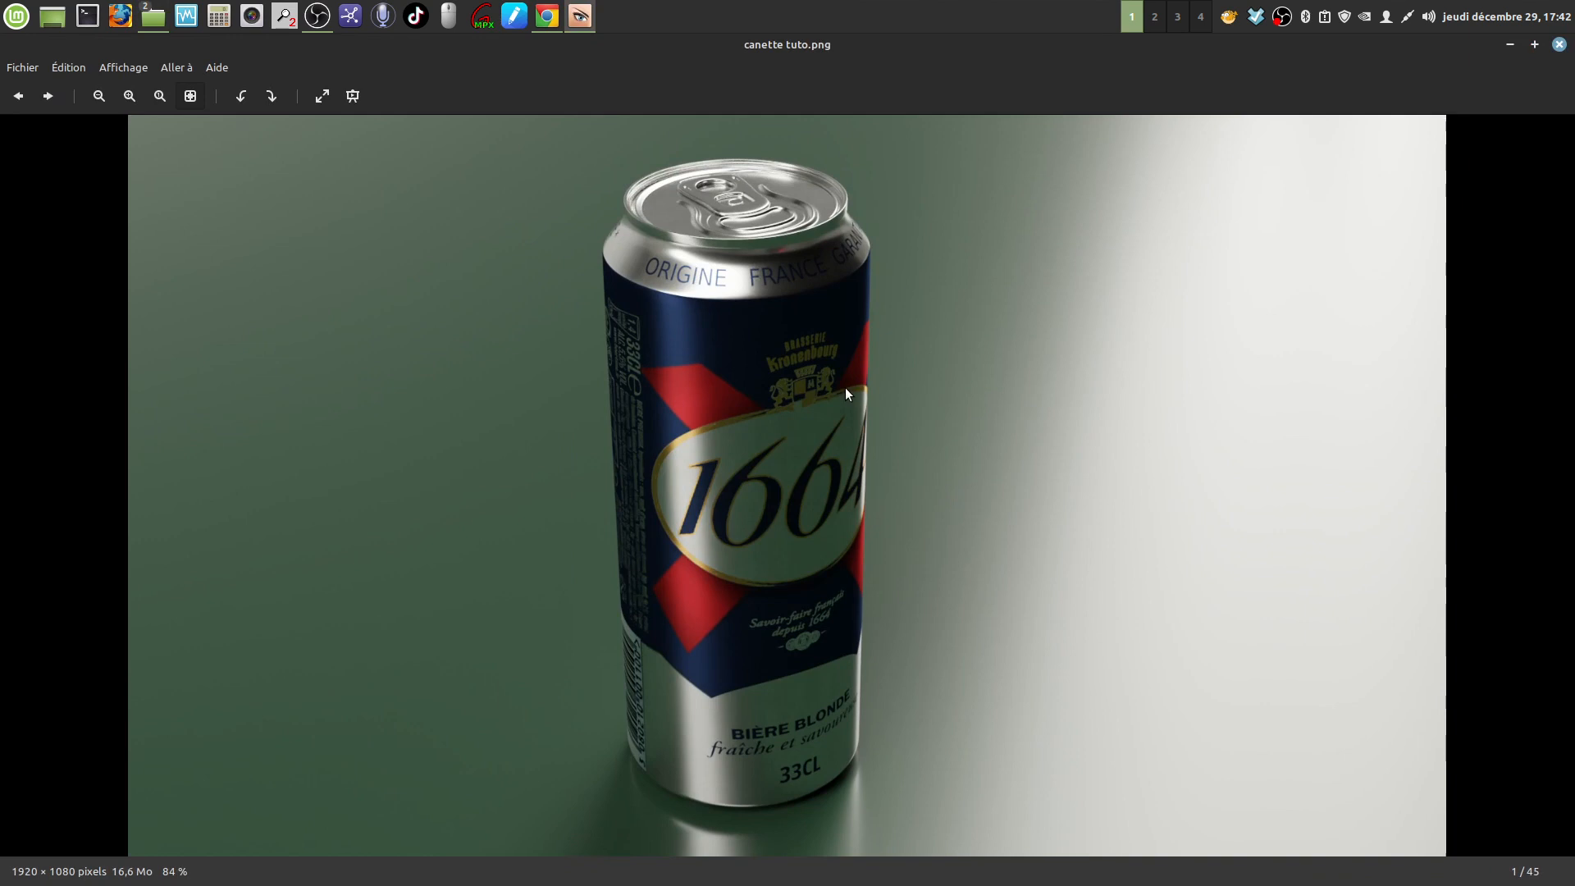